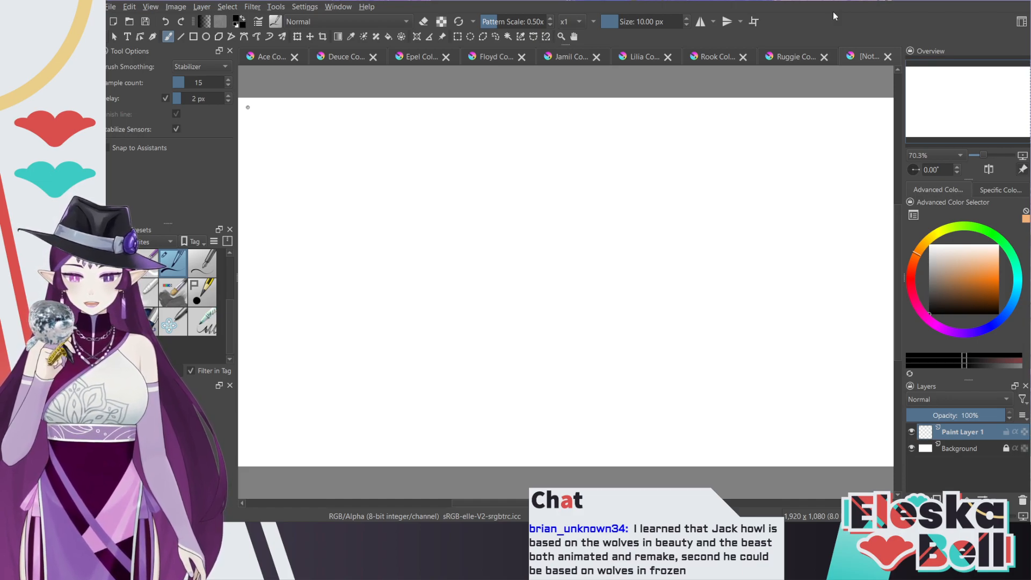
Step: Review the open collab drawings of Ace, Deuce, Epel, Floyd, Jamil, Lilia, Rook and Ruggie to choose a chibi
left_click(268, 57)
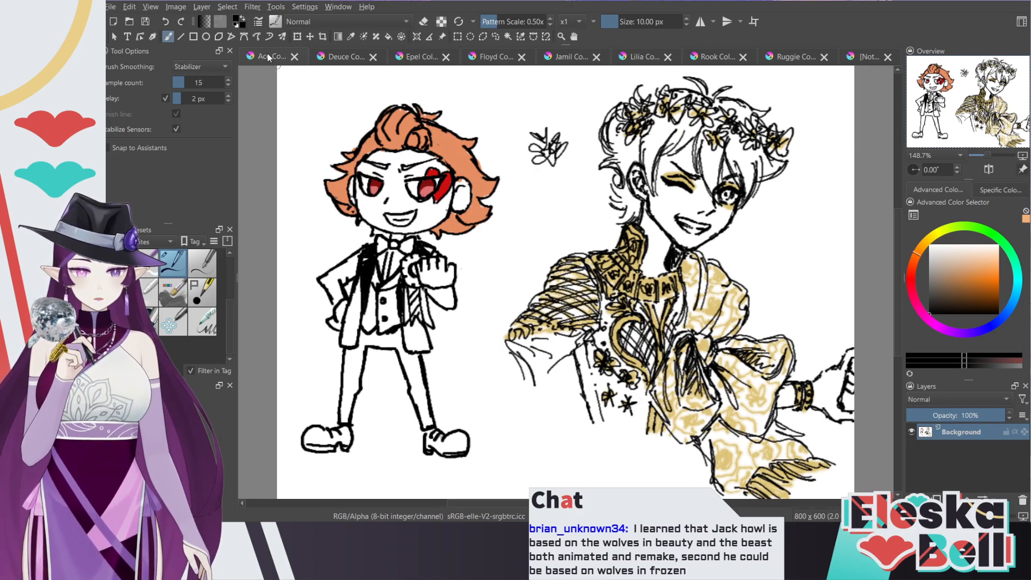
left_click(338, 59)
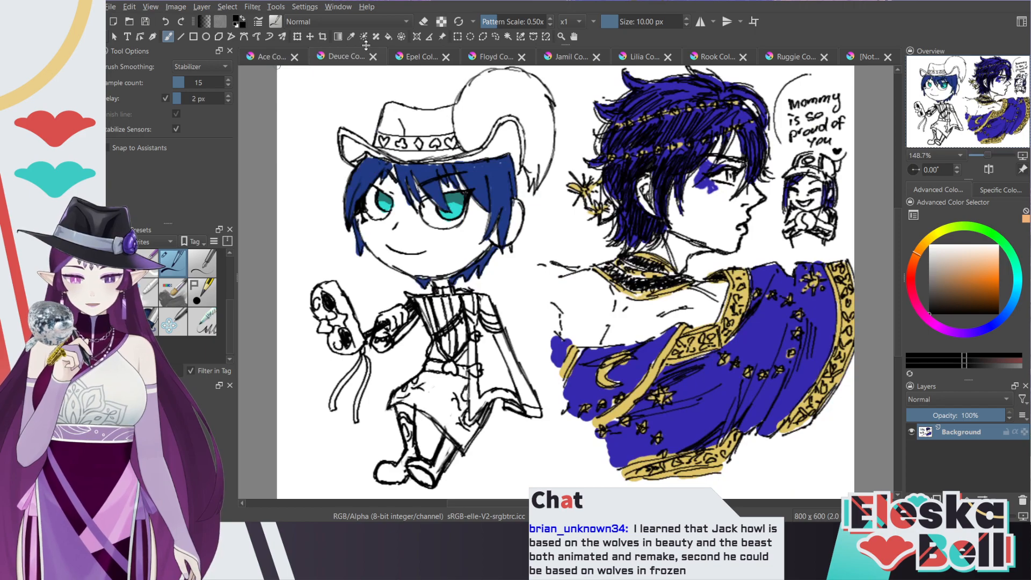
left_click(421, 61)
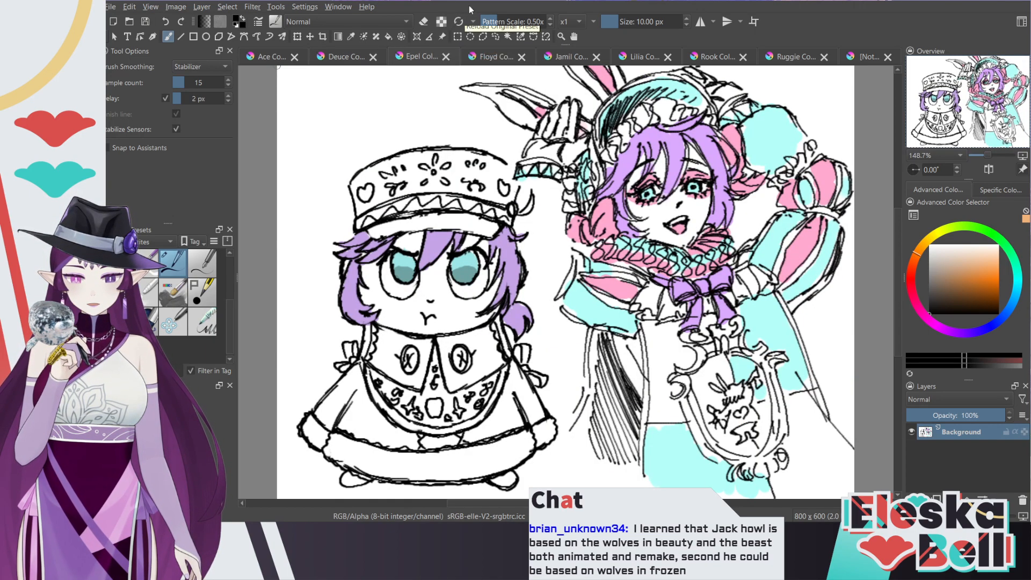
left_click(495, 57)
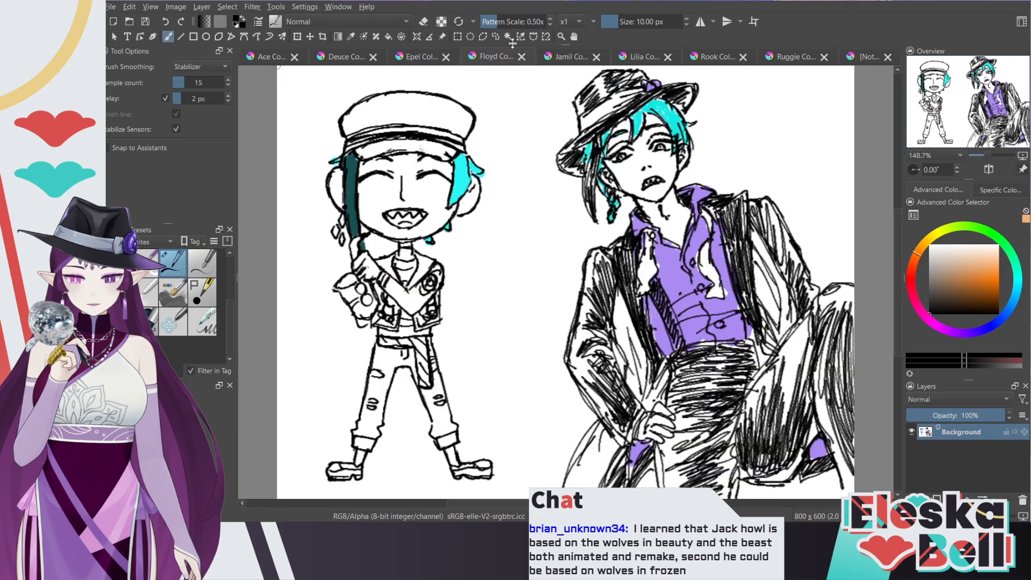
left_click(573, 61)
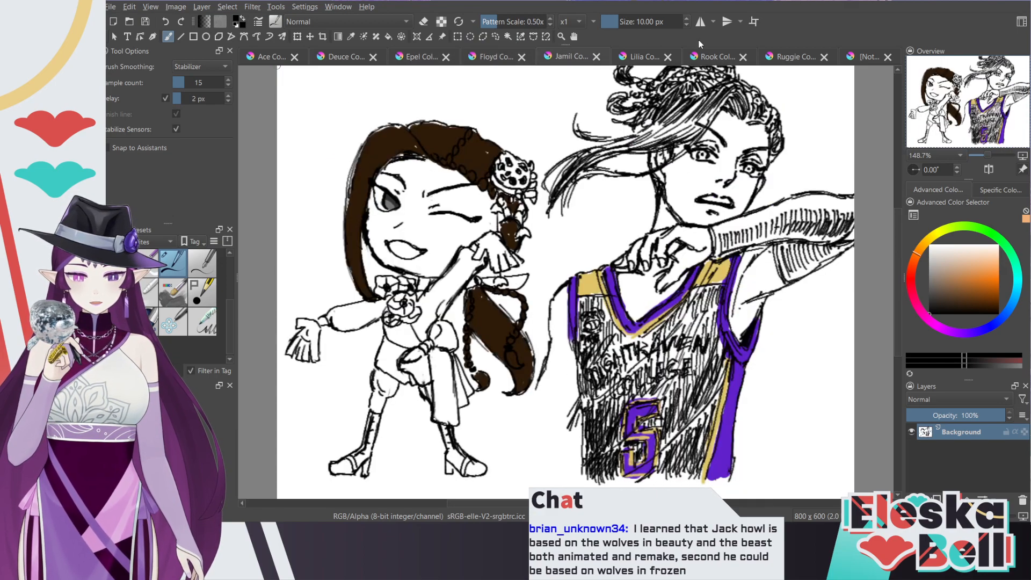
left_click(648, 57)
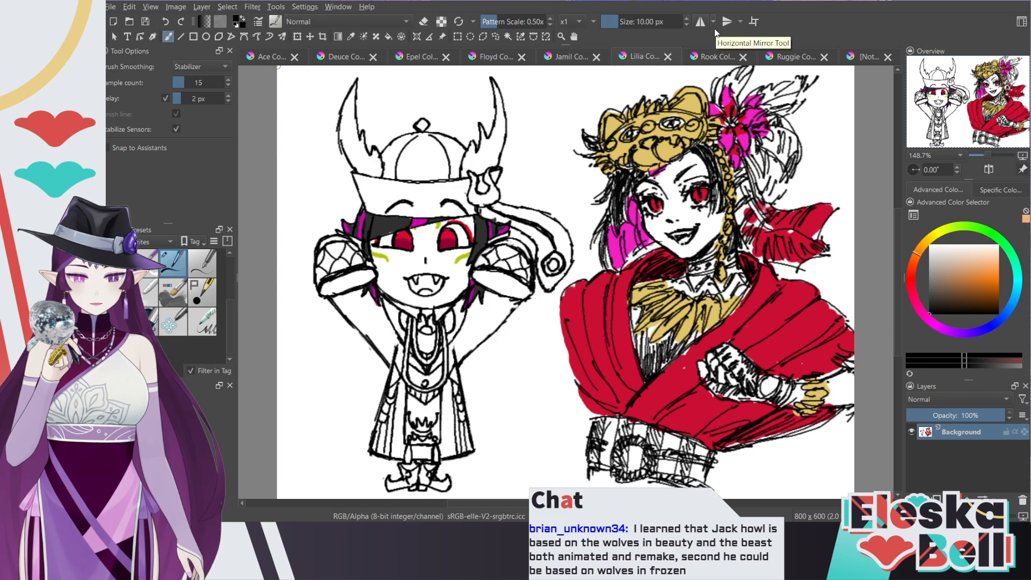
left_click(721, 58)
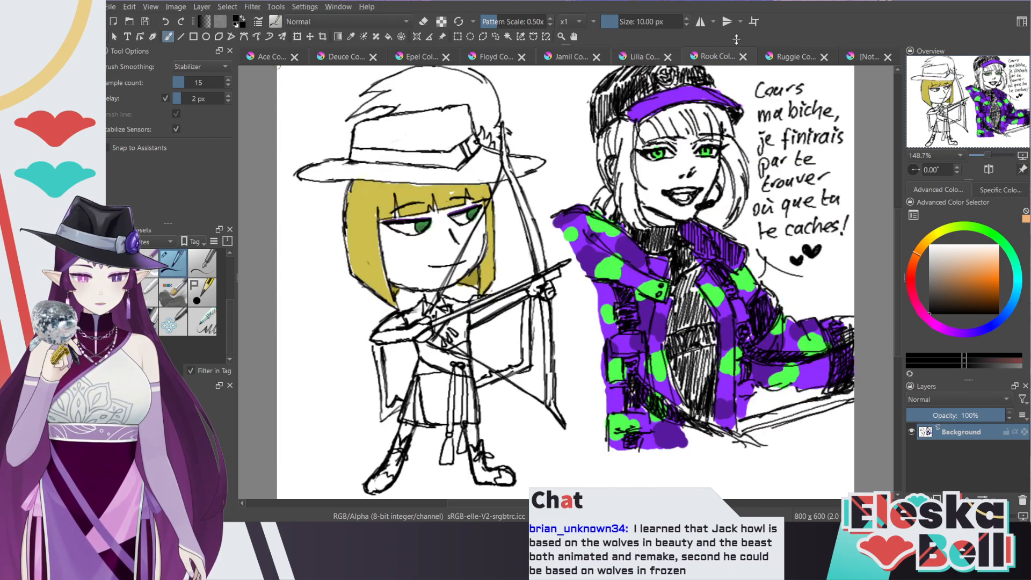
left_click(798, 58)
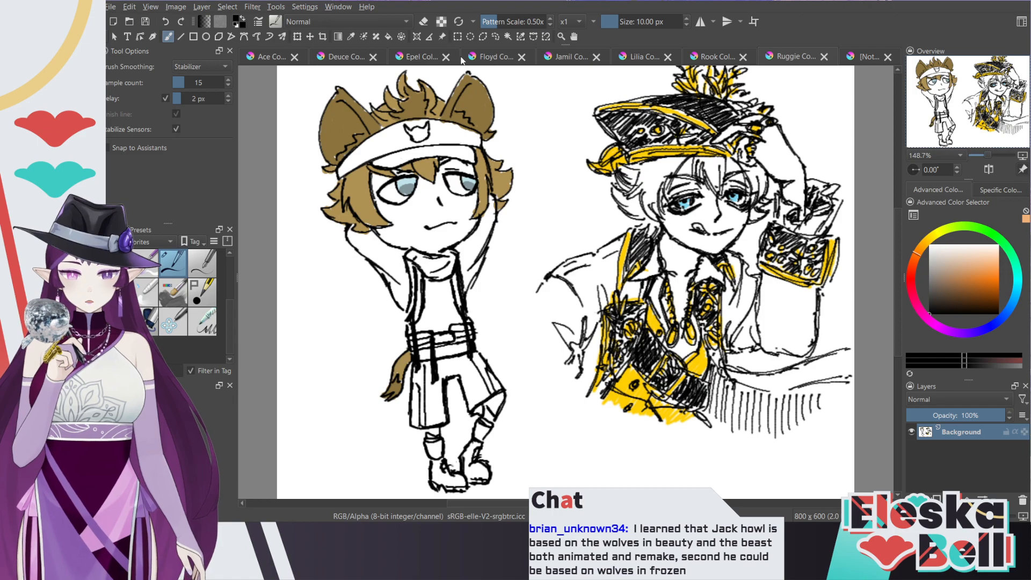
left_click(423, 59)
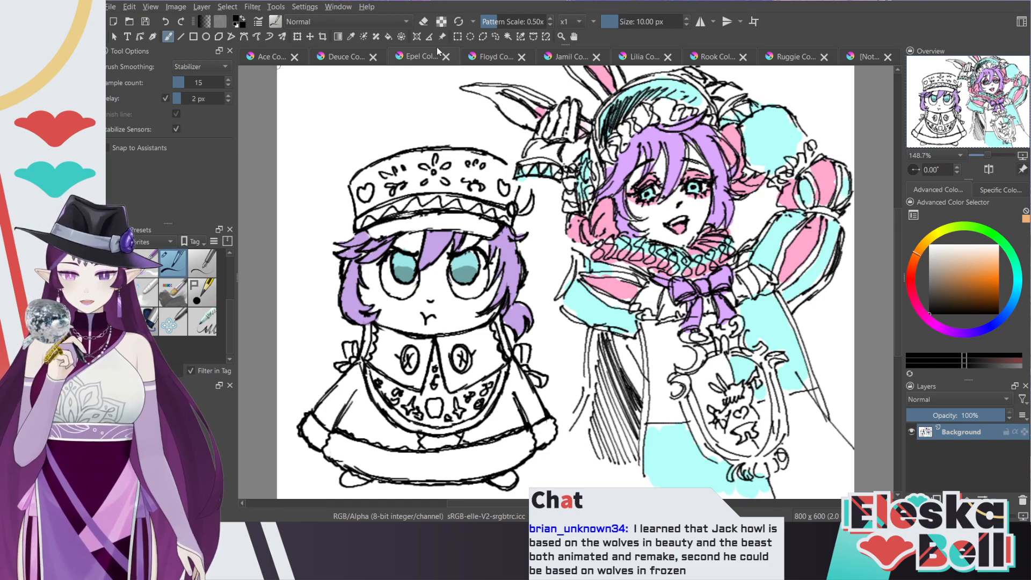
left_click(489, 57)
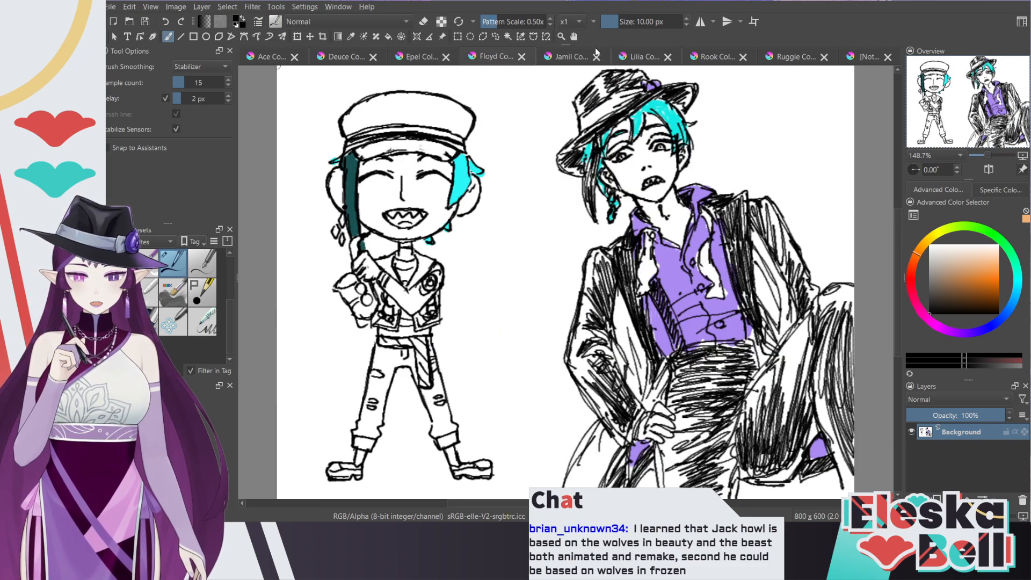
left_click(572, 60)
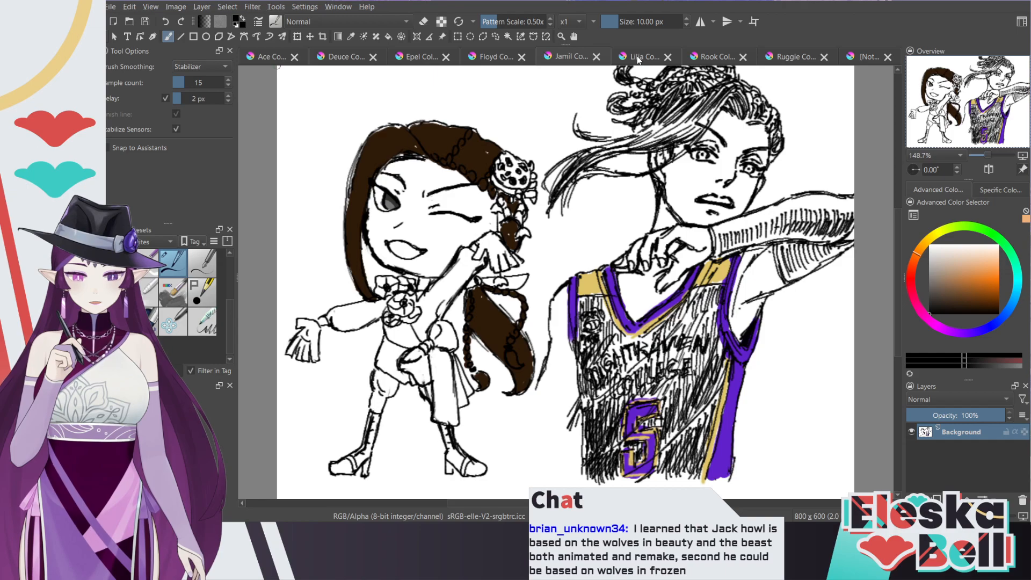
left_click(638, 59)
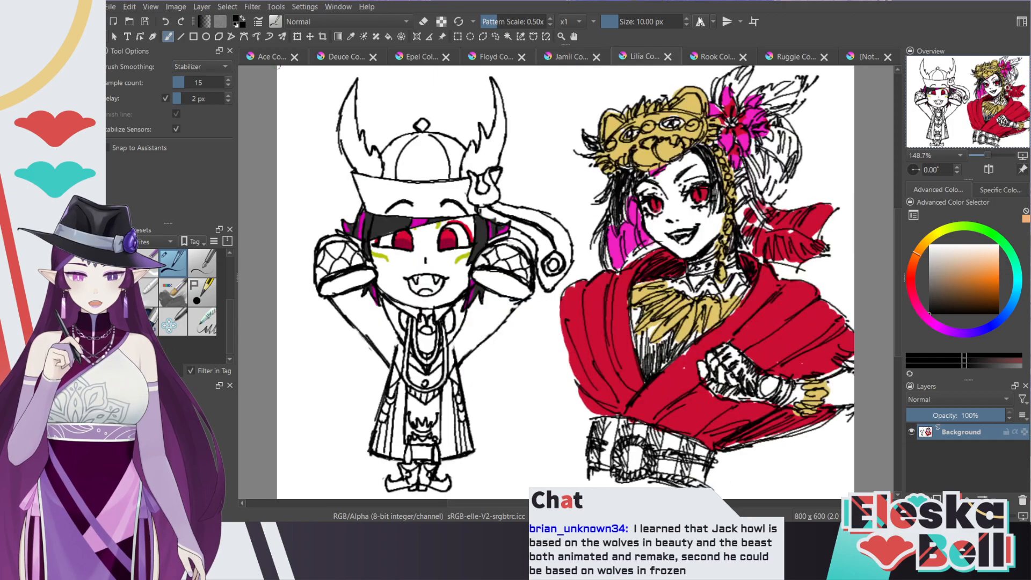
left_click(712, 58)
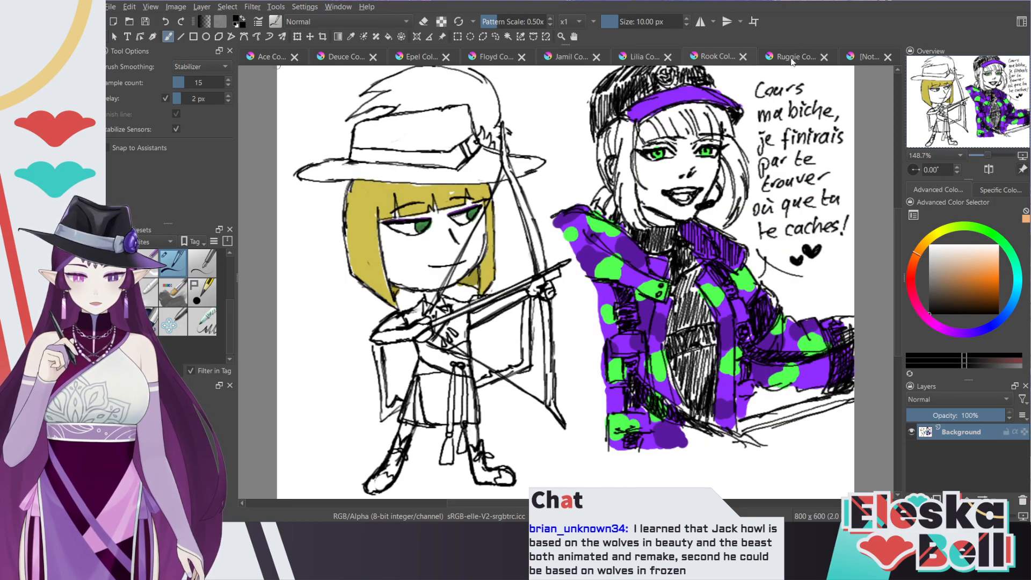
left_click(793, 60)
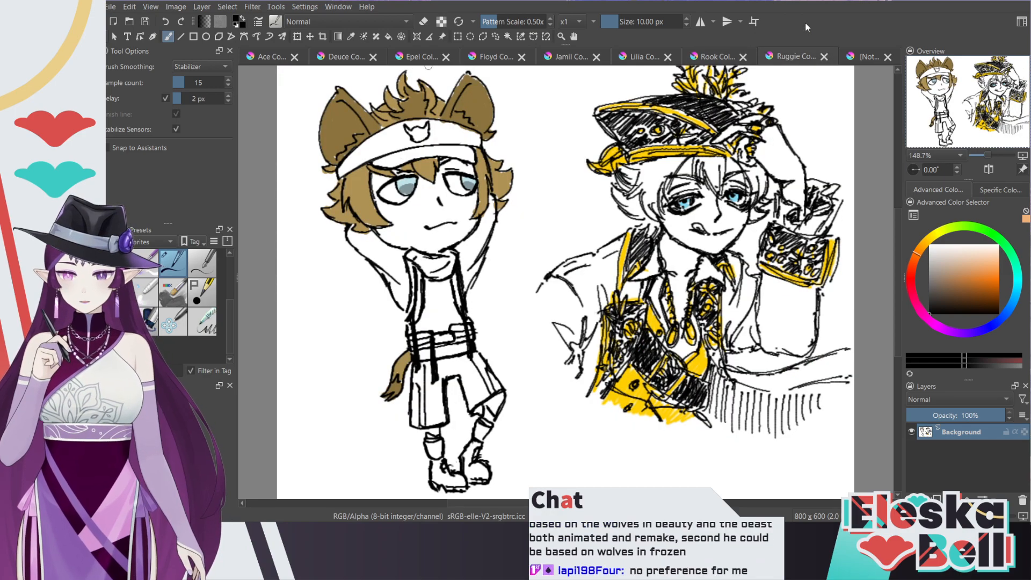
left_click(351, 50)
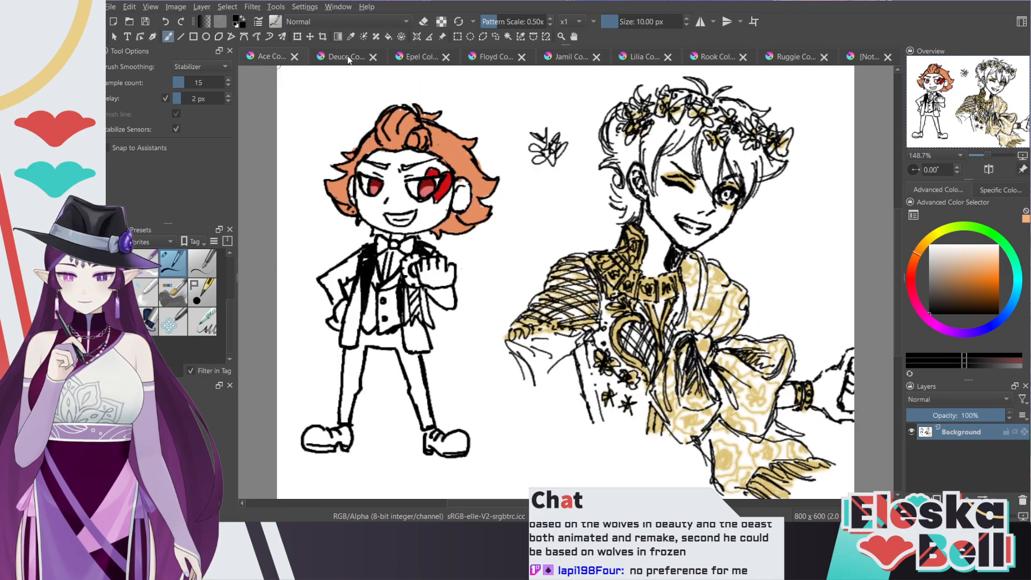
left_click(419, 58)
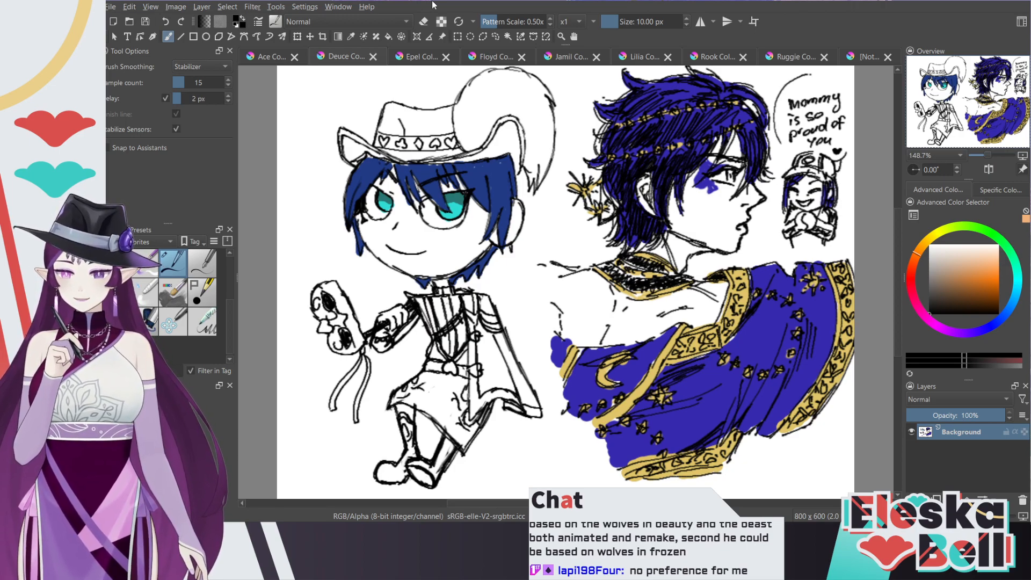
Step: Outline the chibi in the Epel collab drawing with a freehand selection and copy it into the untitled blank document
left_click(412, 57)
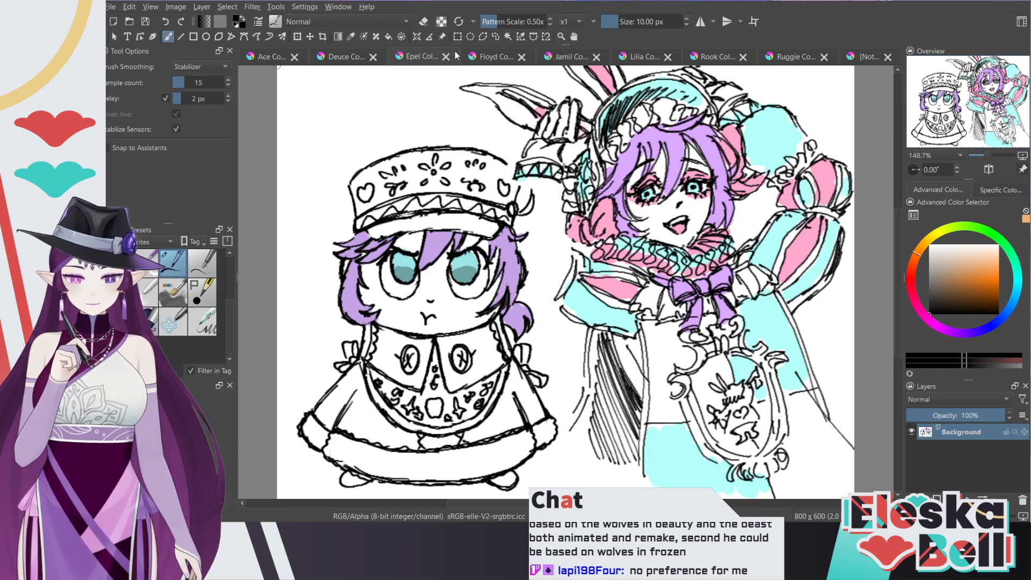
left_click(496, 37)
mouse_move(546, 212)
left_mouse_down()
mouse_move(540, 255)
mouse_move(562, 423)
mouse_move(554, 483)
mouse_move(495, 500)
mouse_move(337, 504)
mouse_move(288, 451)
mouse_move(333, 176)
mouse_move(424, 135)
mouse_move(498, 137)
mouse_move(514, 185)
mouse_move(545, 199)
left_mouse_up()
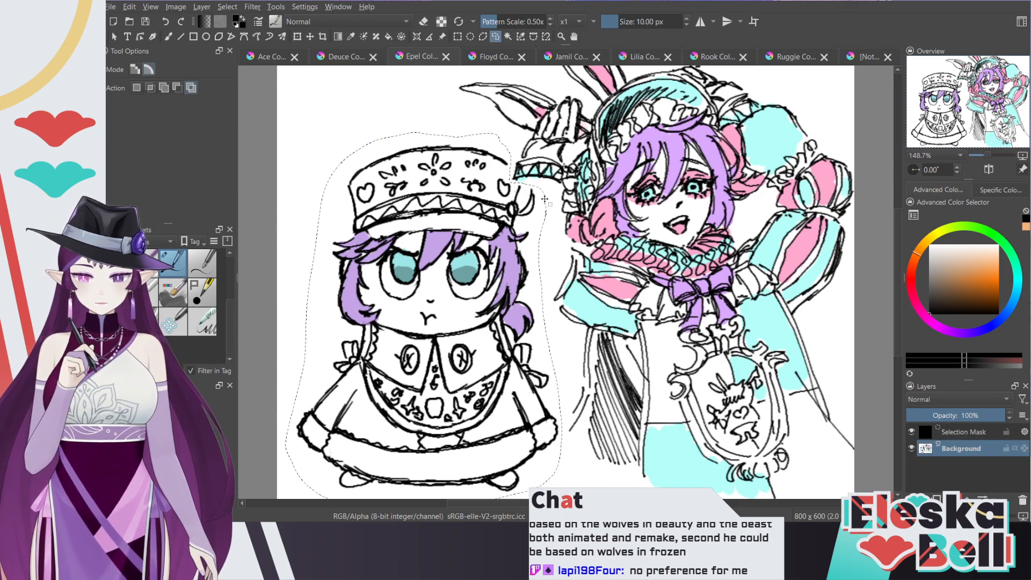
left_click(858, 57)
key("ctrl+v")
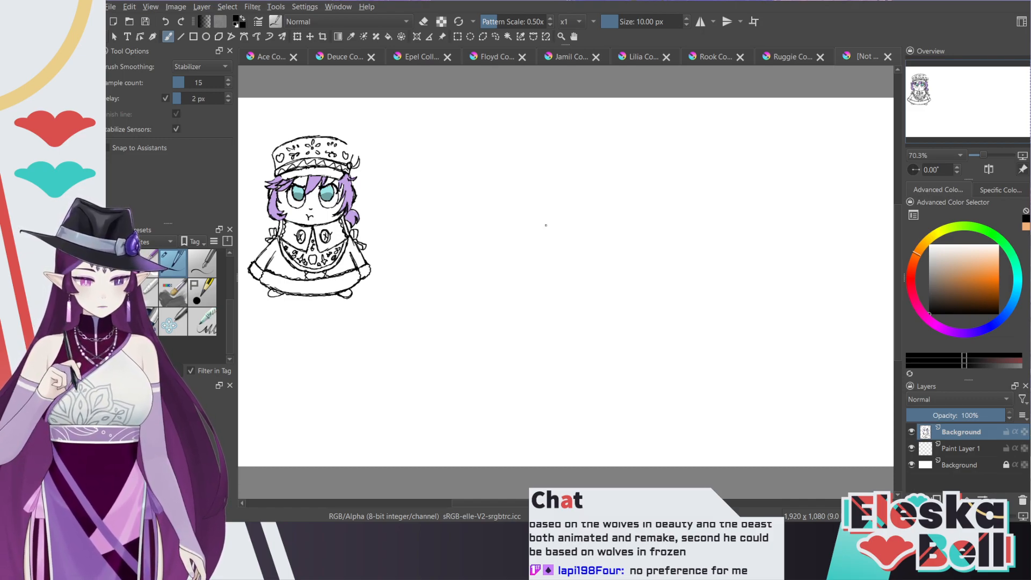
Step: Add a group layer above the pasted chibi and name it "Epel Felmier"
key("Insert")
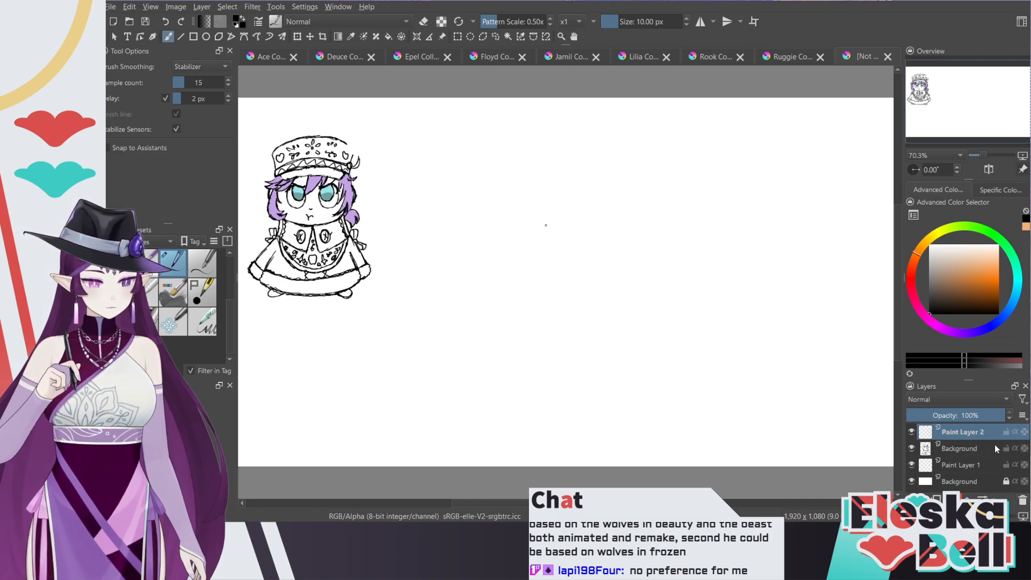
left_click(1023, 500)
left_click(913, 498)
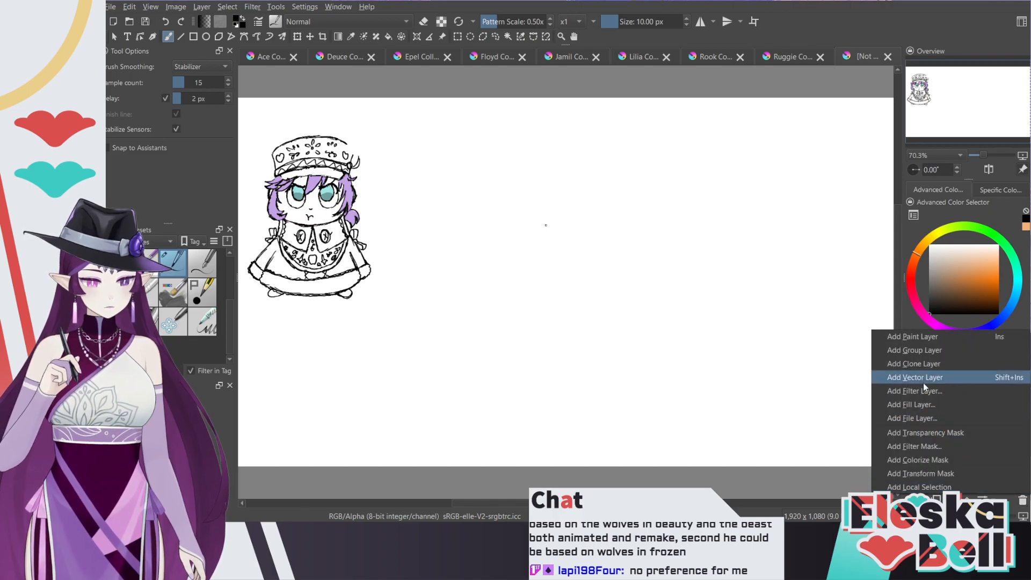
left_click(948, 349)
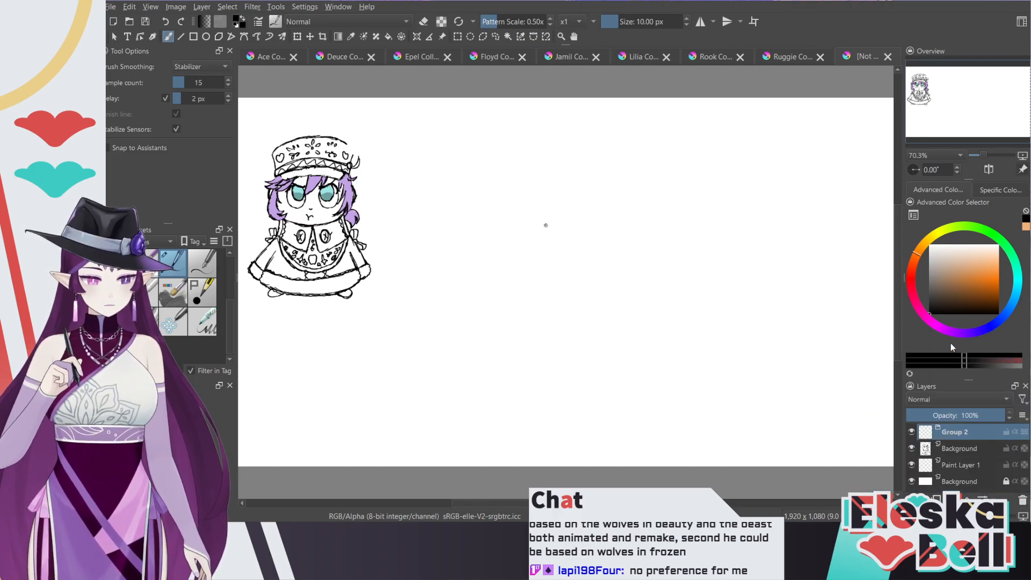
double_click(956, 432)
type("E")
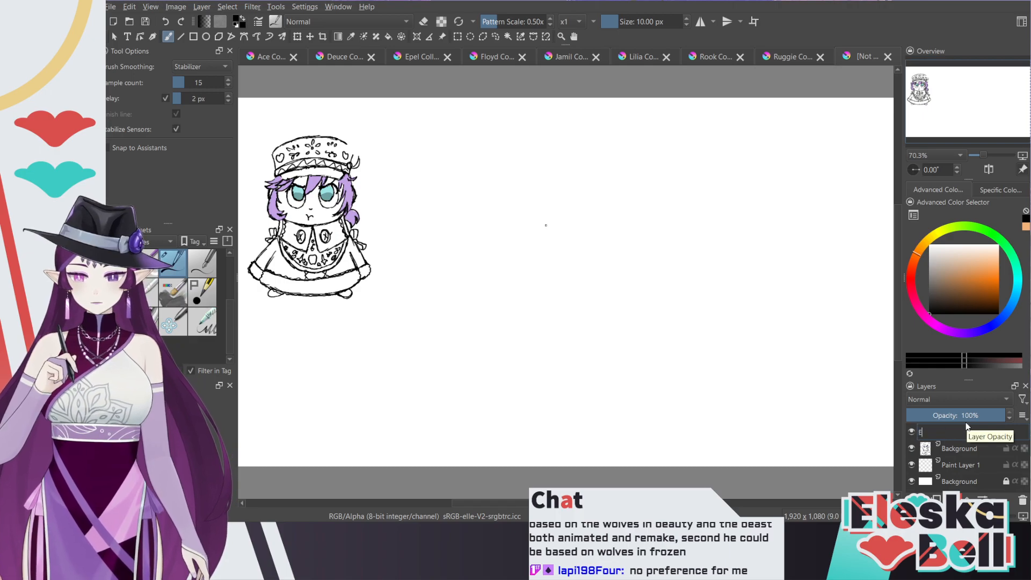
type("pel Felmier")
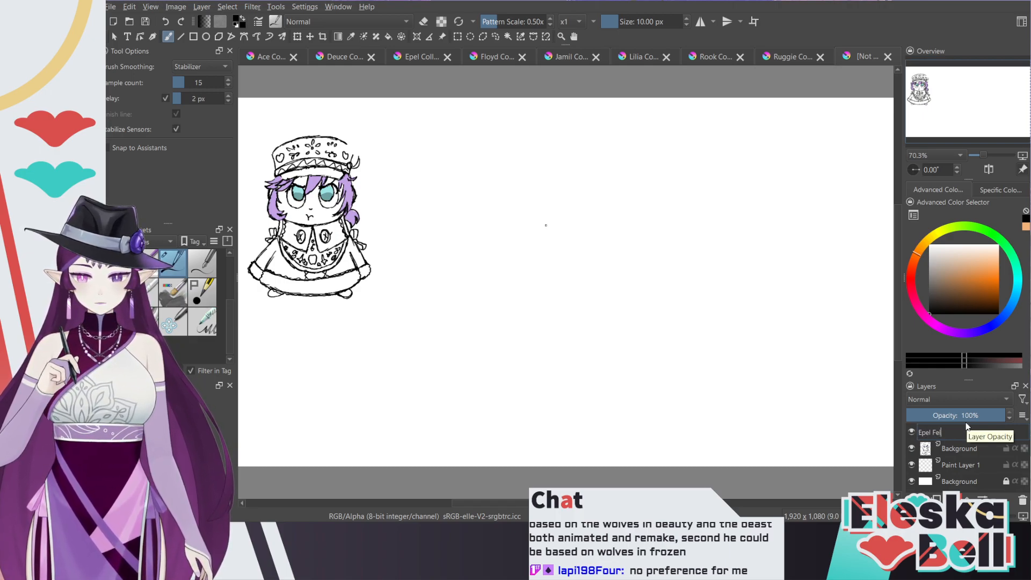
key("Return")
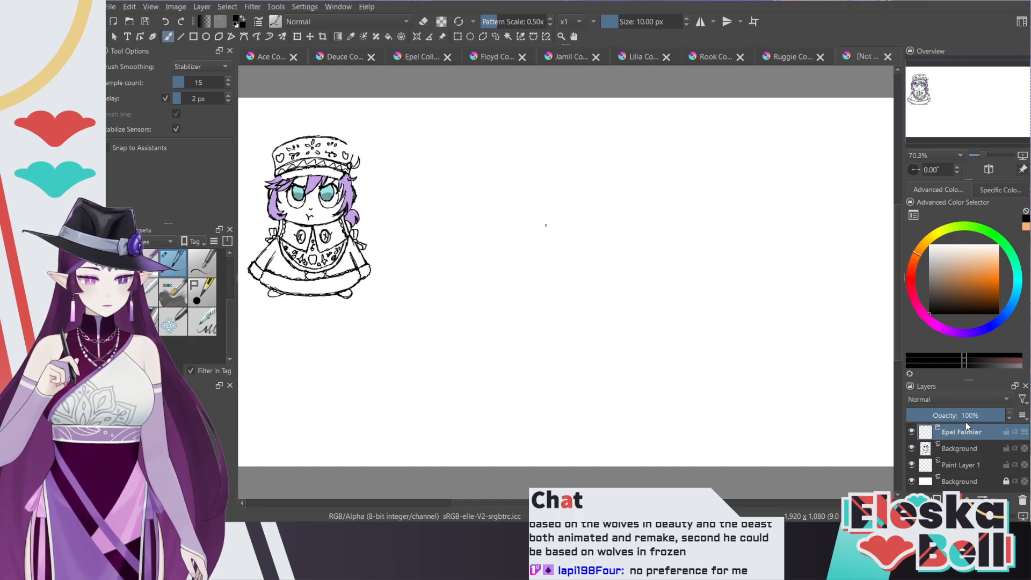
Step: Move the pasted chibi layer into the Epel Felmier group and delete the empty Paint Layer 1 outside it
left_click_drag(961, 449, 958, 433)
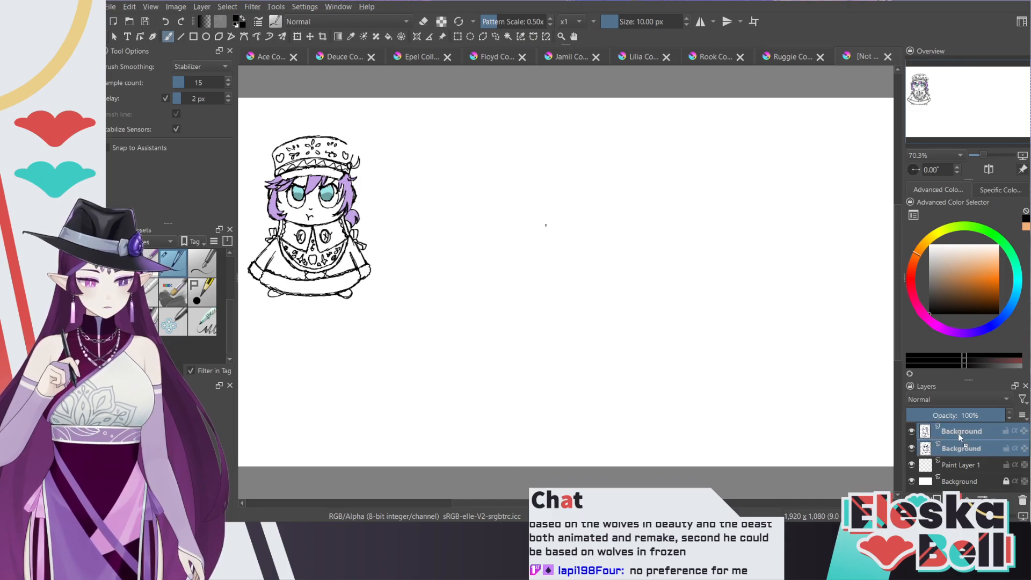
left_click(964, 471)
left_click(1022, 500)
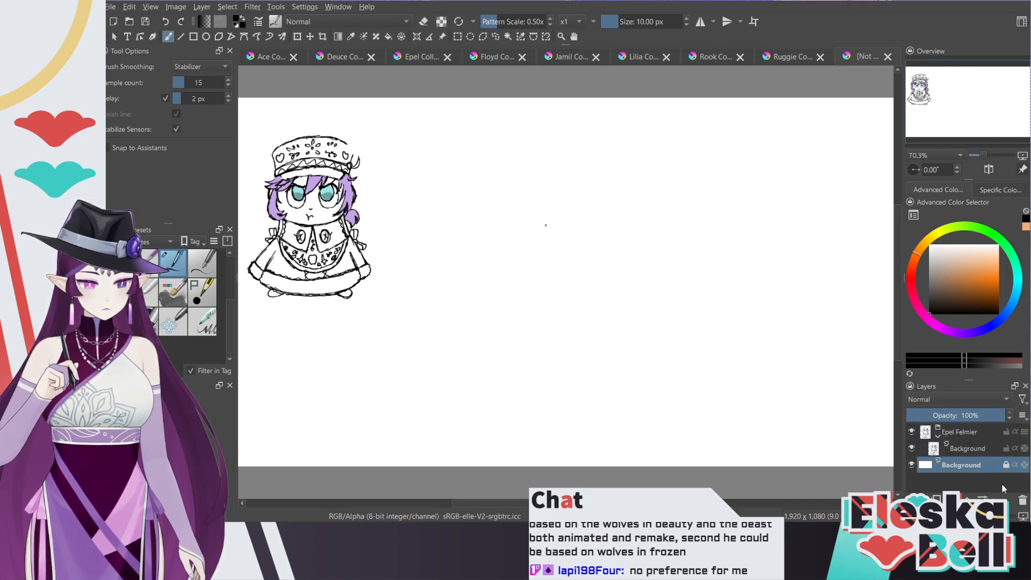
Step: Add a new paint layer above the chibi layer inside the Epel Felmier group
left_click(973, 455)
left_click(914, 500)
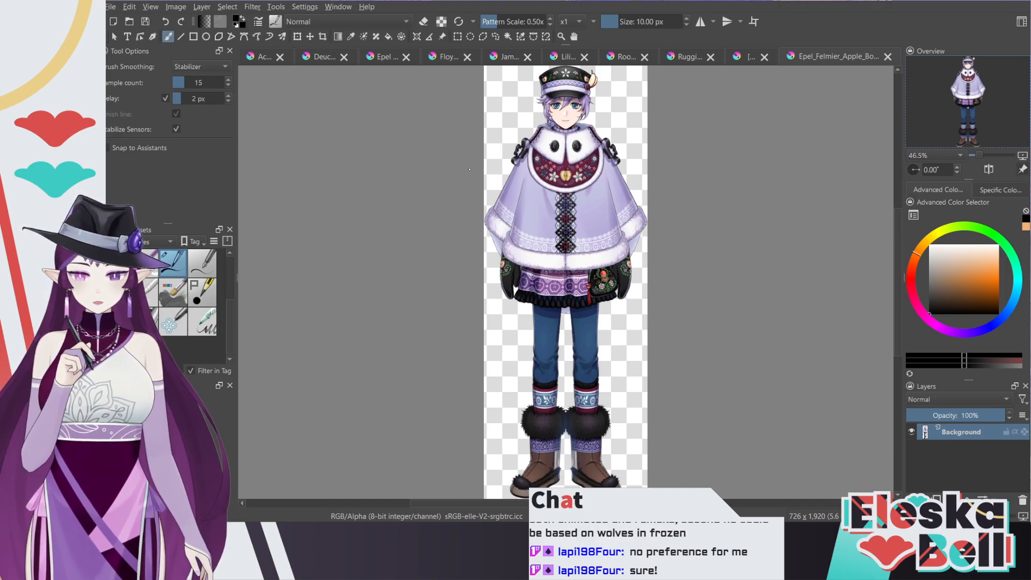
Step: Paste the full-body Epel reference into the untitled document and close Epel Collab.png without saving it
left_click(748, 58)
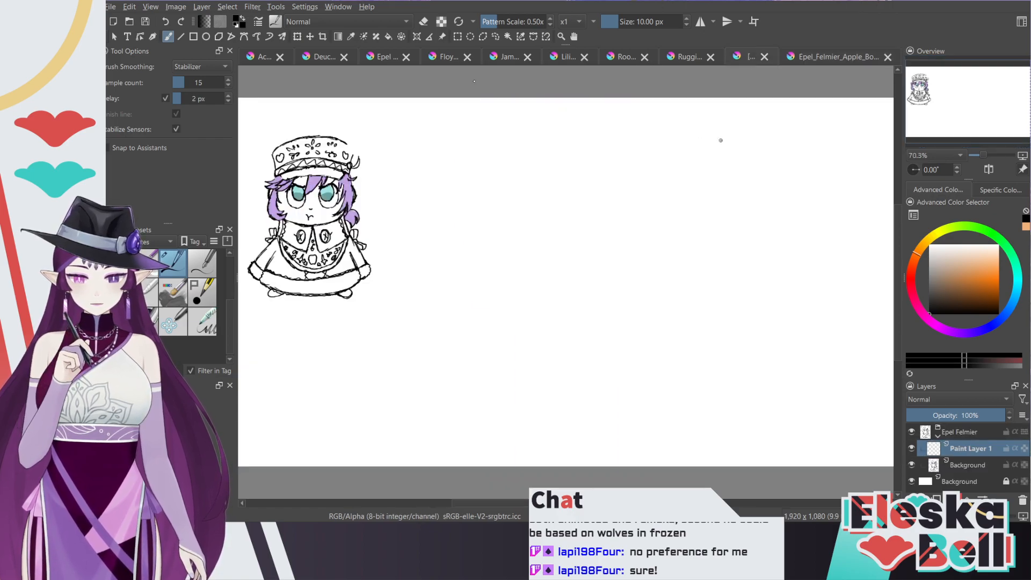
key("ctrl+v")
left_click(406, 56)
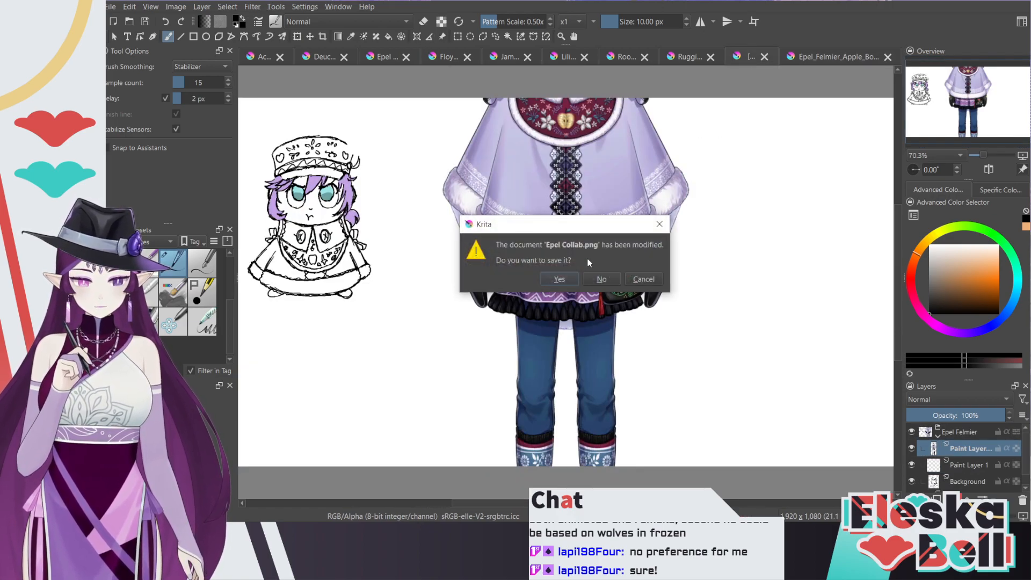
left_click(601, 278)
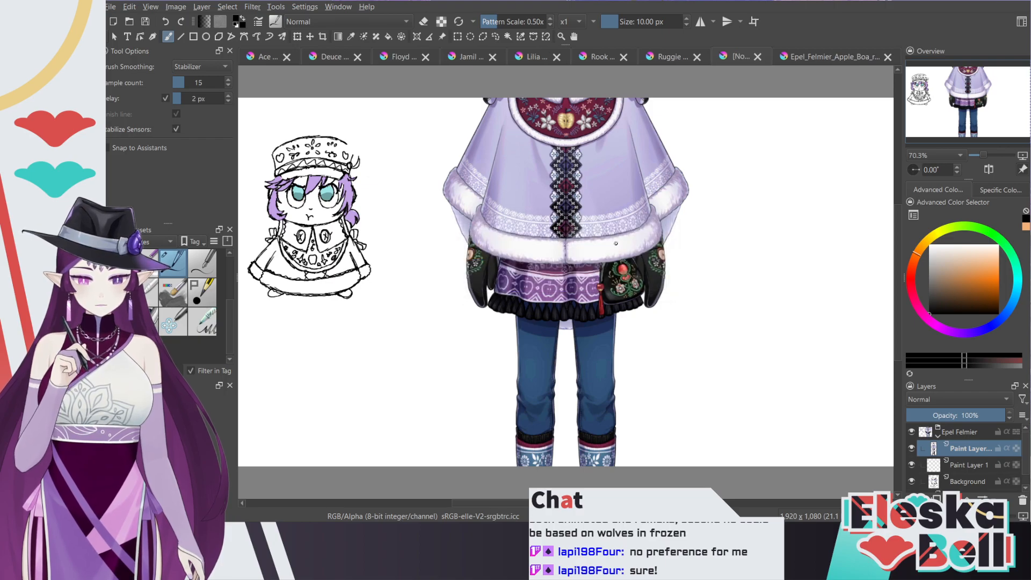
Step: Reorder the Epel Felmier group with Paint Layer 1 above the chibi and the full-body reference layer beneath it
left_click_drag(960, 465, 959, 475)
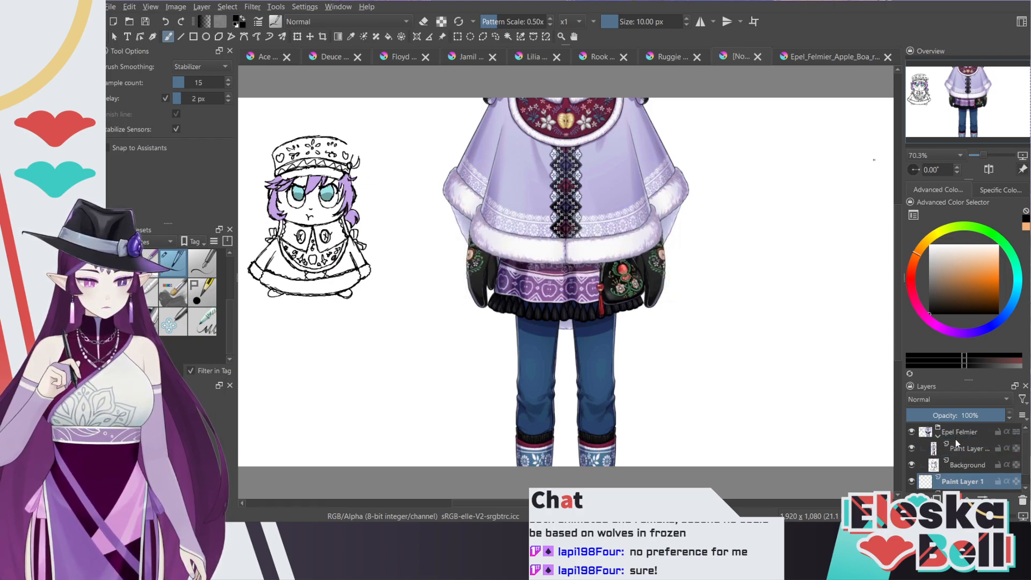
left_click_drag(962, 481, 961, 447)
left_click(962, 468)
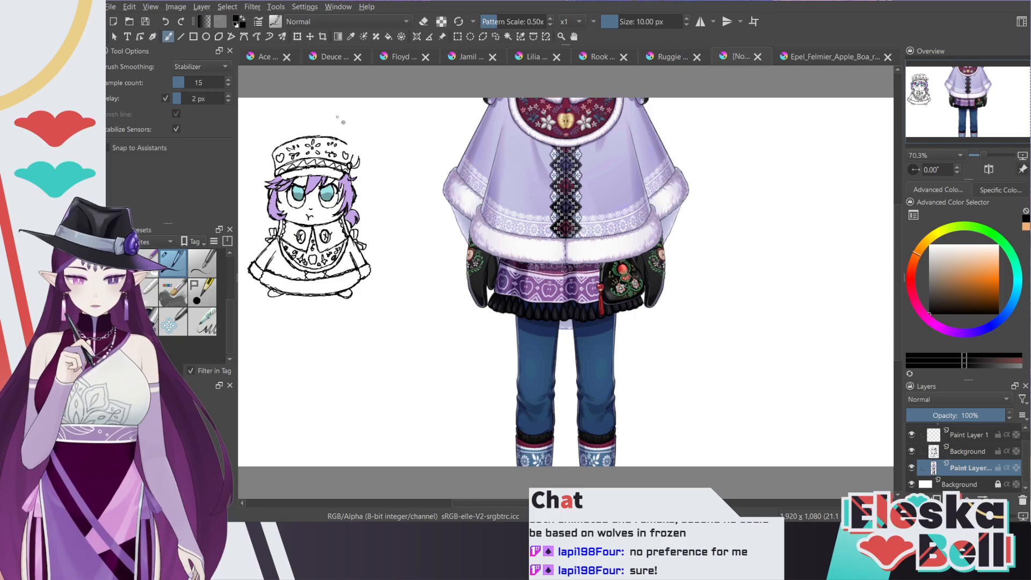
Step: Scale the full-body Epel reference down to fit the canvas height and place it right beside the chibi sketch
left_click(298, 36)
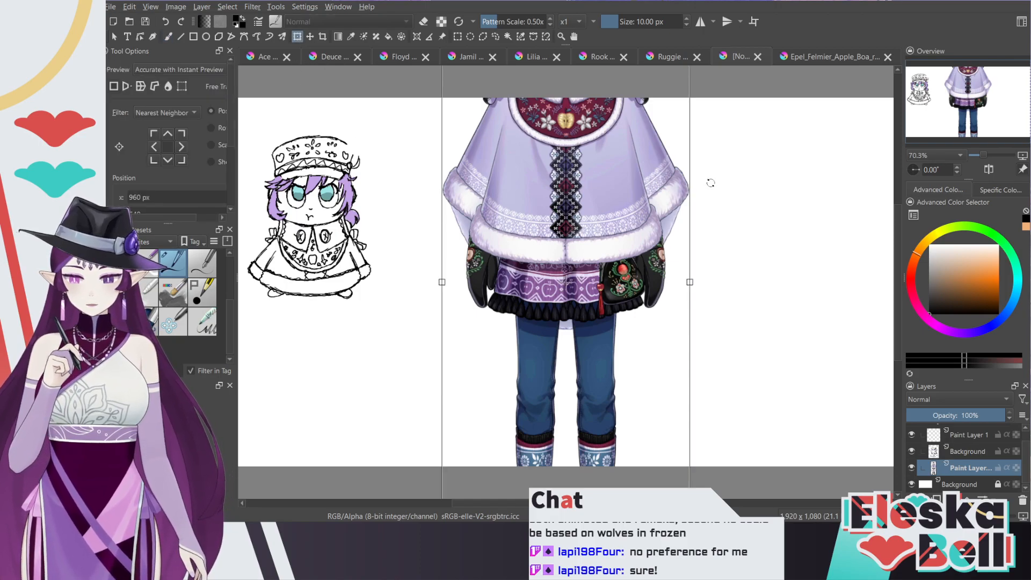
scroll(722, 220, "down", 2)
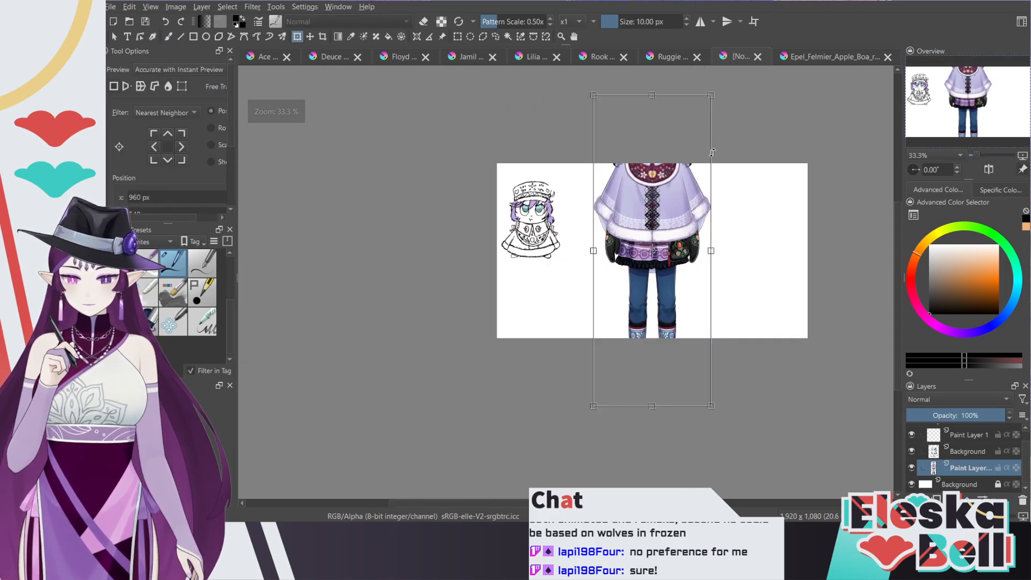
left_click_drag(712, 96, 634, 190)
left_click_drag(624, 237, 604, 223)
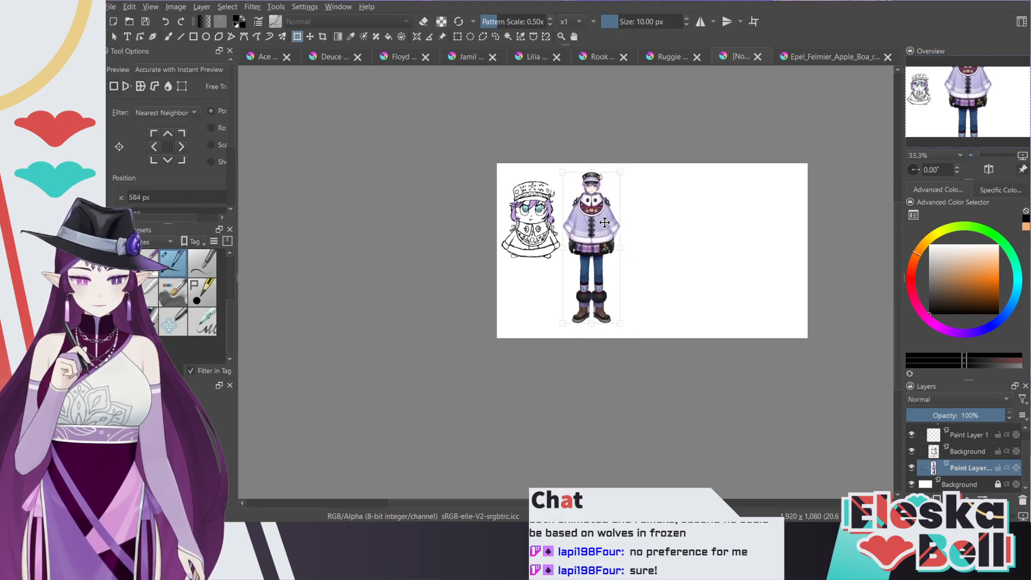
Step: Move the chibi sketch layer to the lower area on the right side of the full-body reference
left_click(956, 453)
key("b")
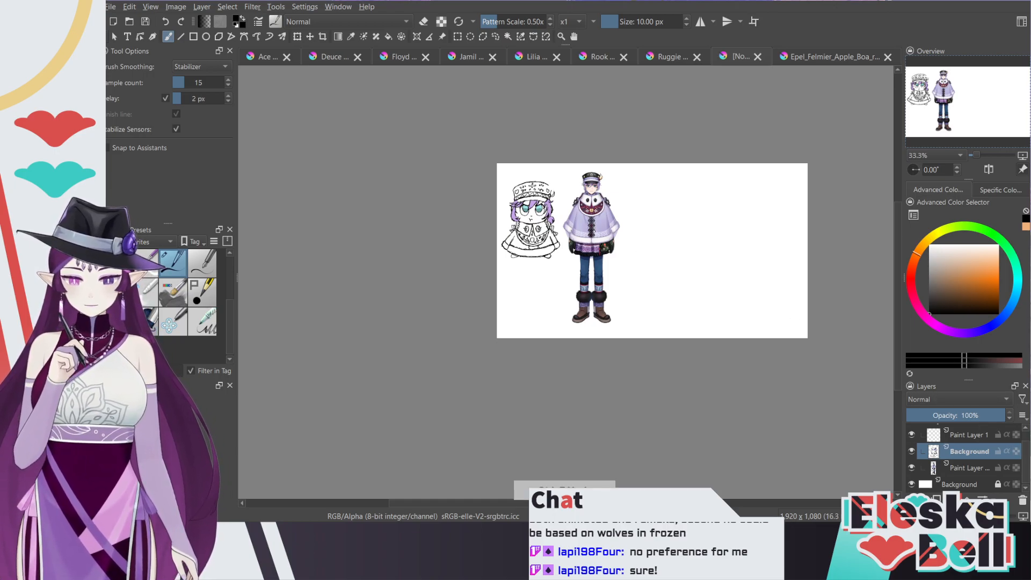
left_click(297, 36)
mouse_move(548, 206)
left_mouse_down()
mouse_move(587, 250)
mouse_move(668, 260)
left_mouse_up()
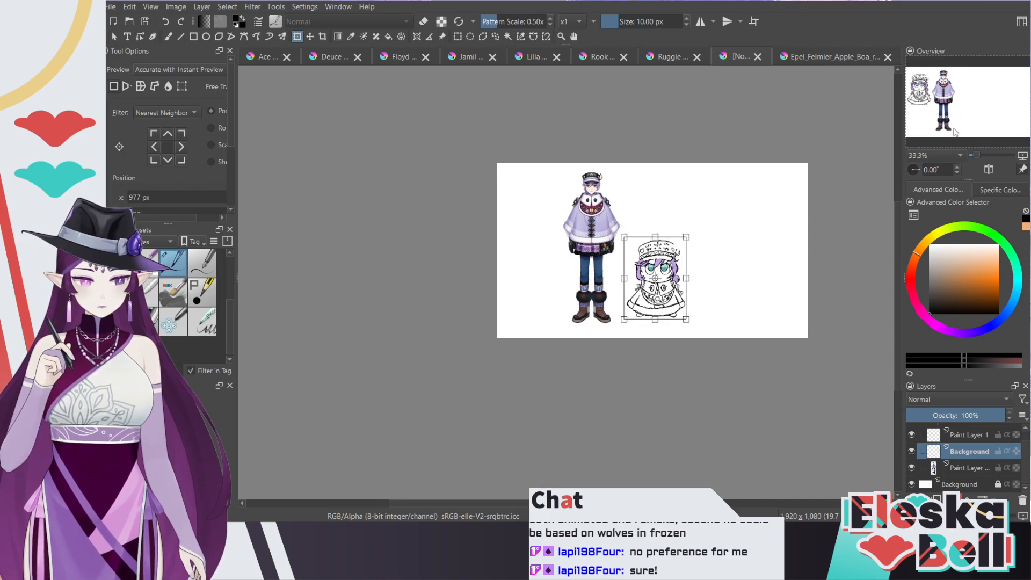
Step: Move the full-body reference layer over to the canvas's left edge
scroll(953, 132, "up", 3)
scroll(953, 132, "down", 2)
scroll(967, 124, "up", 1)
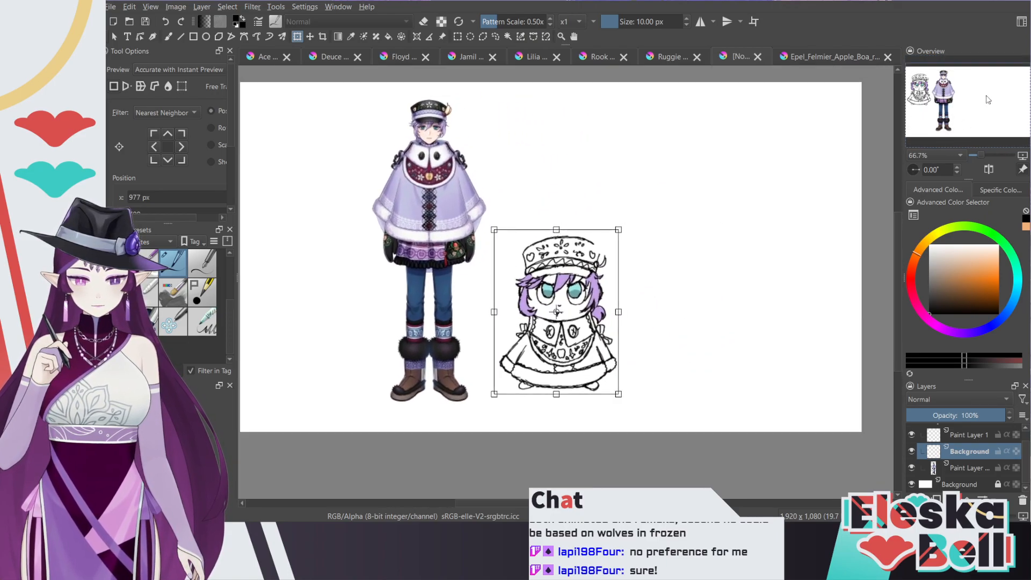
left_click(966, 468)
mouse_move(456, 194)
left_mouse_down()
mouse_move(351, 197)
mouse_move(326, 214)
left_mouse_up()
Step: Enlarge the chibi sketch to nearly the reference's height beside it and lower its layer opacity to 23%
left_click(964, 452)
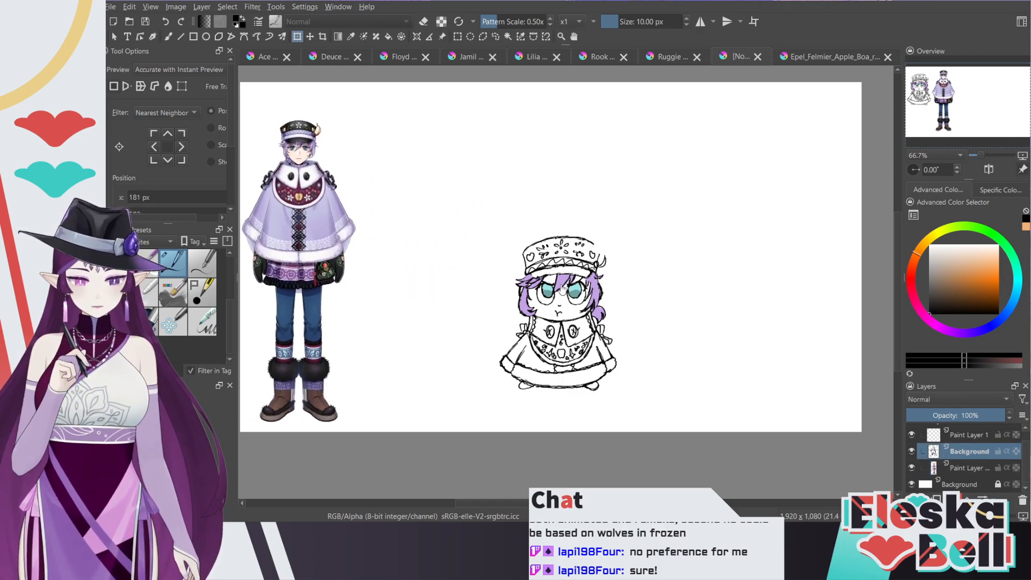
mouse_move(594, 282)
left_mouse_down()
mouse_move(474, 288)
mouse_move(464, 312)
mouse_move(487, 258)
left_mouse_up()
mouse_move(518, 201)
left_mouse_down()
mouse_move(627, 88)
mouse_move(592, 112)
left_mouse_up()
left_click_drag(575, 190, 561, 226)
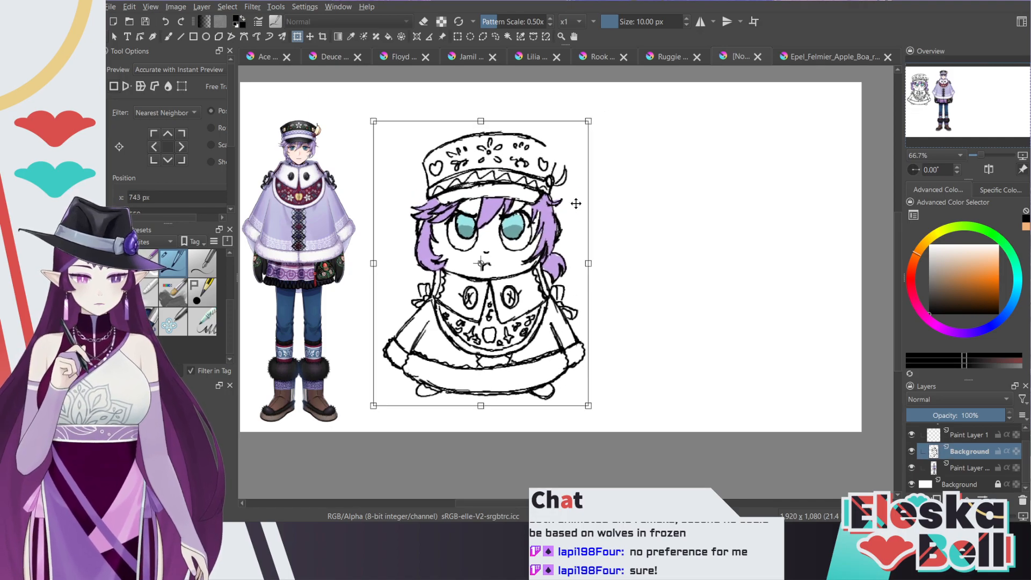
left_click(943, 416)
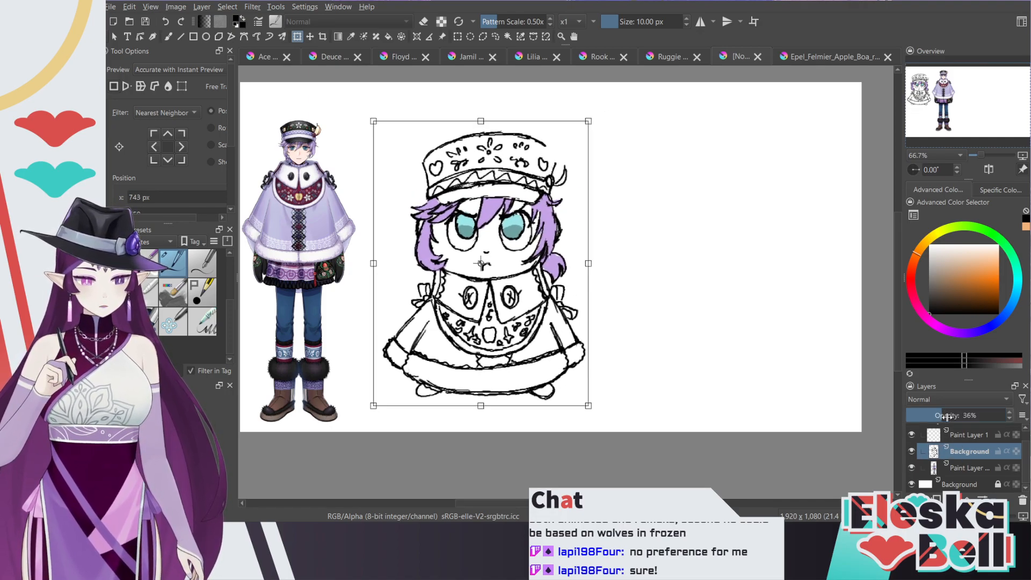
left_click_drag(933, 416, 930, 418)
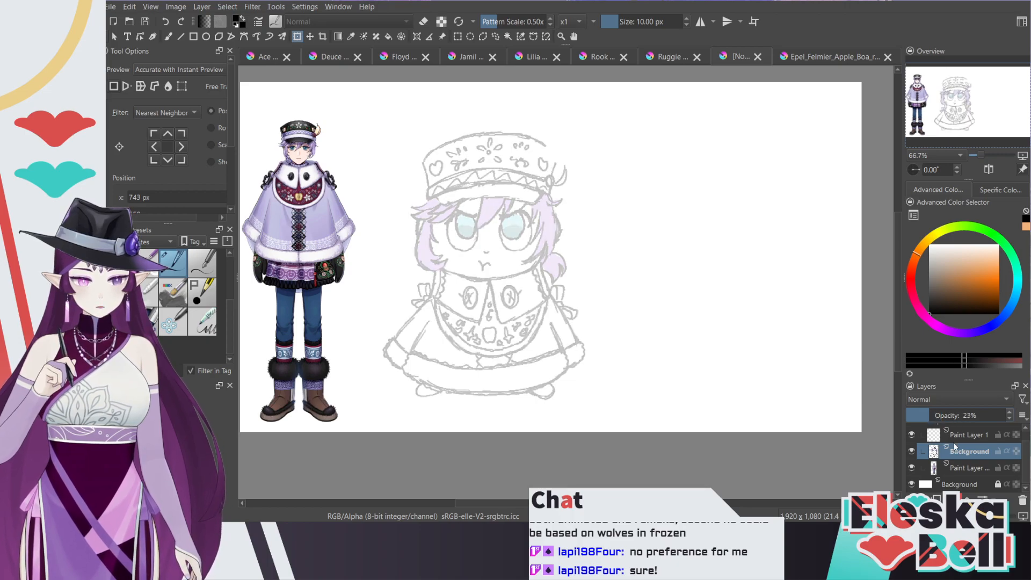
Step: Make Paint Layer 1 active and switch to the Freehand Brush with the chibi's face in close view
left_click(968, 435)
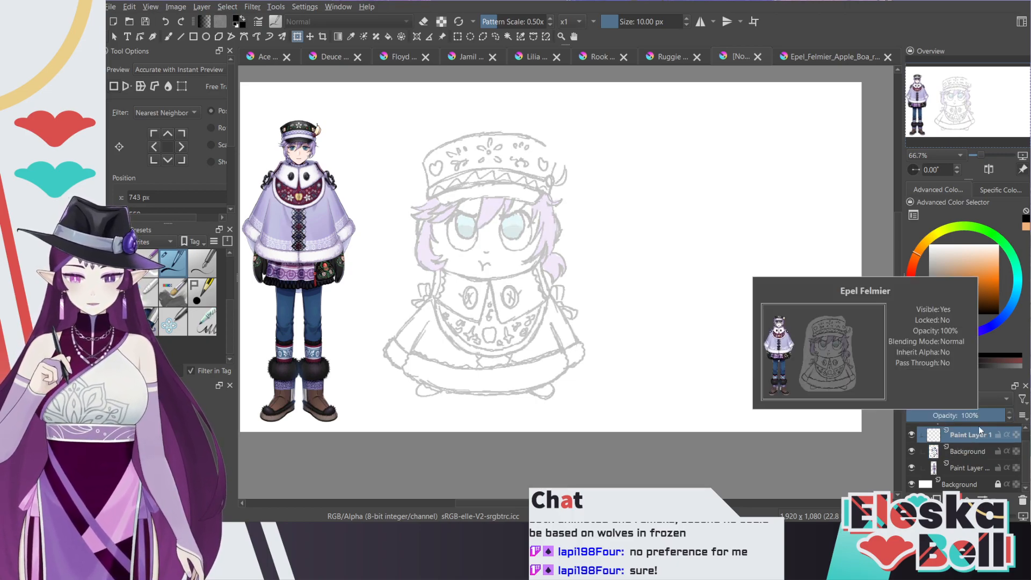
scroll(885, 239, "down", 1)
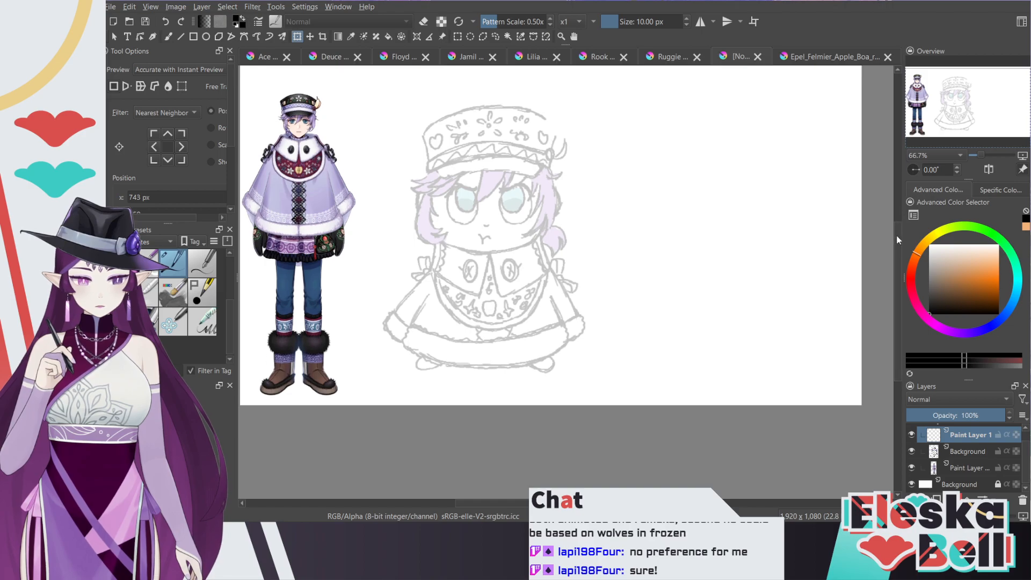
left_click_drag(451, 269, 483, 269)
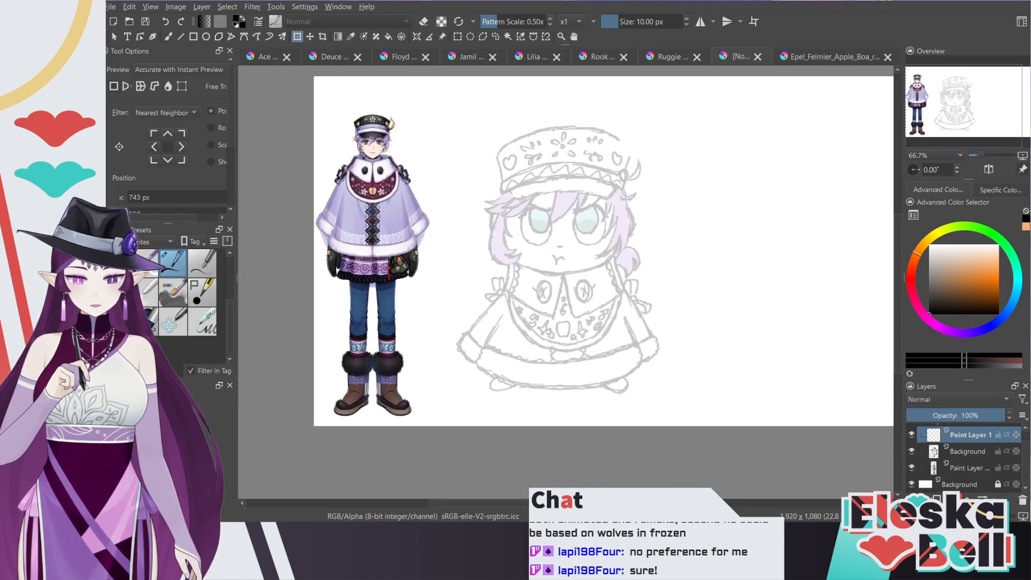
scroll(483, 269, "up", 2)
key("ctrl+plus")
left_click_drag(898, 278, 898, 249)
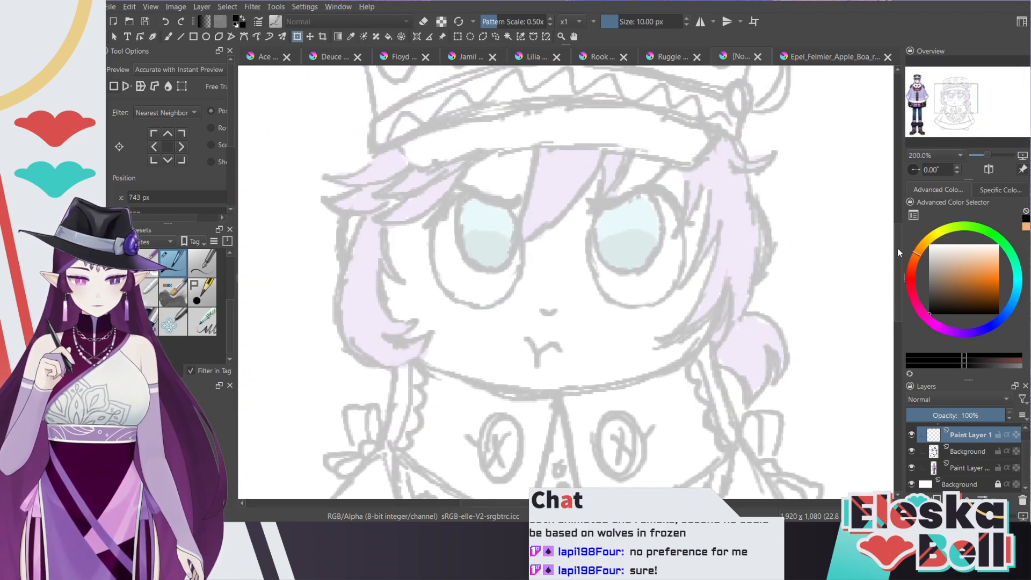
left_click(168, 37)
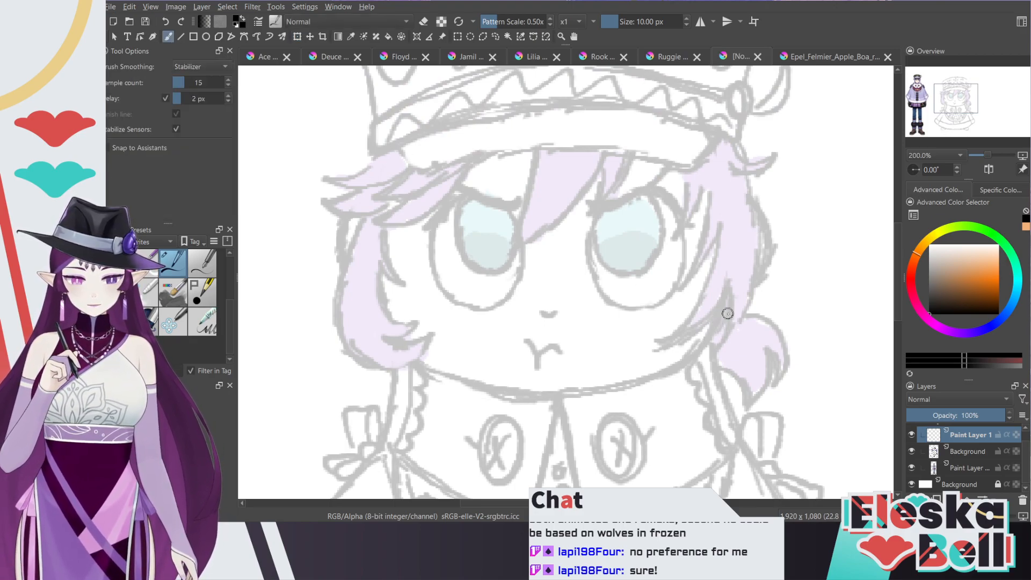
Step: Set the brush stabilizer's sample count to 7, choose another brush preset and ink a short jaw stroke on the right cheek
left_click_drag(726, 300, 622, 386)
key("ctrl+z")
mouse_move(196, 82)
left_mouse_down()
mouse_move(229, 82)
mouse_move(179, 81)
left_mouse_up()
scroll(233, 272, "up", 3)
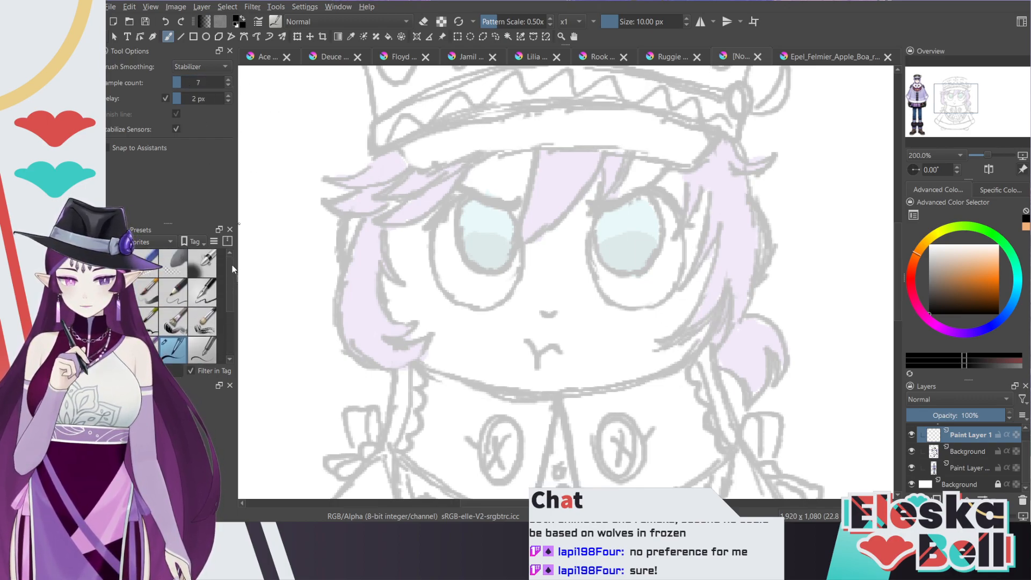
left_click(179, 294)
mouse_move(727, 301)
left_mouse_down()
mouse_move(712, 336)
mouse_move(674, 361)
mouse_move(588, 391)
mouse_move(402, 353)
left_mouse_up()
key("ctrl+z")
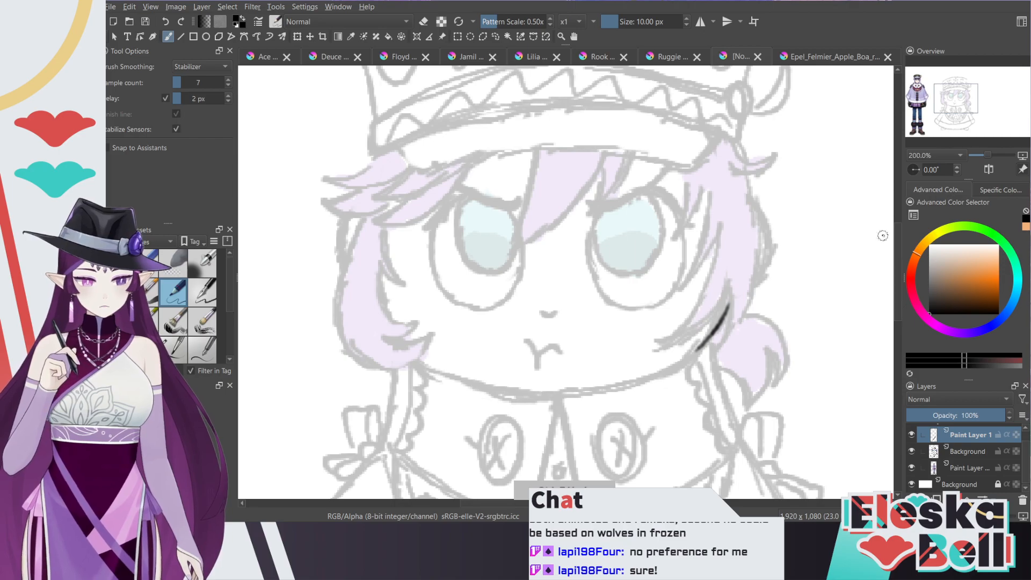
Step: Ink the right shoulder and side of the hat's crown, erasing the part of the line behind the ornament
left_click_drag(898, 240, 895, 200)
mouse_move(715, 155)
left_mouse_down()
mouse_move(760, 202)
mouse_move(746, 250)
left_mouse_up()
left_click_drag(762, 198, 742, 253)
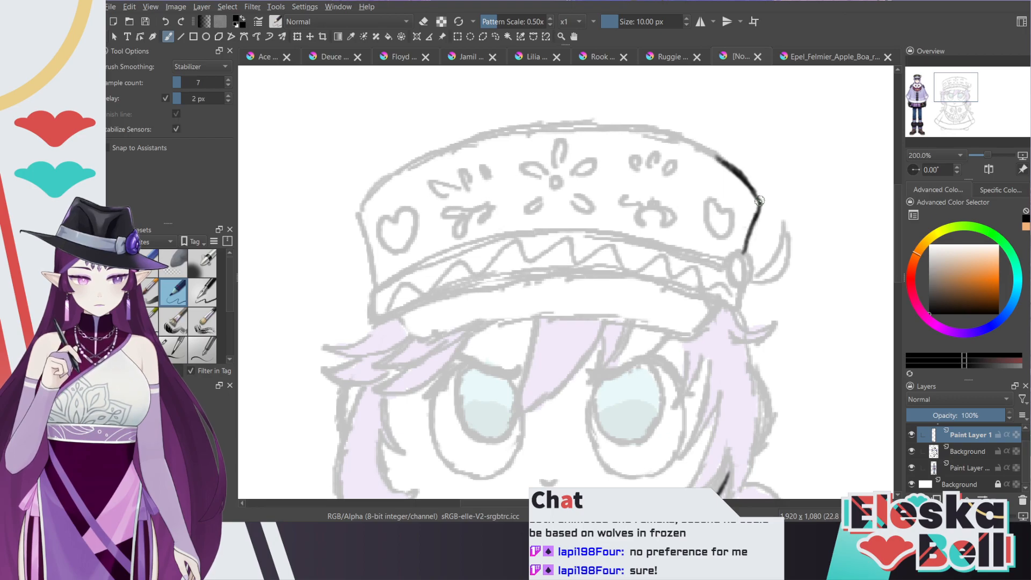
key("e")
mouse_move(762, 210)
left_mouse_down()
mouse_move(752, 268)
mouse_move(786, 225)
mouse_move(782, 205)
mouse_move(743, 239)
mouse_move(736, 253)
mouse_move(785, 206)
mouse_move(769, 266)
mouse_move(749, 274)
left_mouse_up()
key("e")
Step: Ink the round ornament with its leaves on the hat's right side and the curved edges of the zigzag band
mouse_move(785, 228)
left_mouse_down()
mouse_move(789, 269)
mouse_move(749, 286)
mouse_move(725, 270)
mouse_move(752, 277)
mouse_move(748, 261)
mouse_move(737, 312)
mouse_move(618, 269)
mouse_move(410, 307)
mouse_move(373, 324)
left_mouse_up()
mouse_move(737, 310)
left_mouse_down()
mouse_move(553, 272)
mouse_move(376, 324)
left_mouse_up()
mouse_move(726, 264)
left_mouse_down()
mouse_move(580, 232)
mouse_move(371, 291)
left_mouse_up()
mouse_move(726, 265)
left_mouse_down()
mouse_move(623, 241)
mouse_move(429, 254)
mouse_move(371, 293)
mouse_move(369, 320)
left_mouse_up()
Step: Ink the hat's top curve, redoing the first attempt, and close the crown with its left side edge
mouse_move(722, 164)
left_mouse_down()
mouse_move(697, 150)
mouse_move(518, 127)
mouse_move(361, 212)
left_mouse_up()
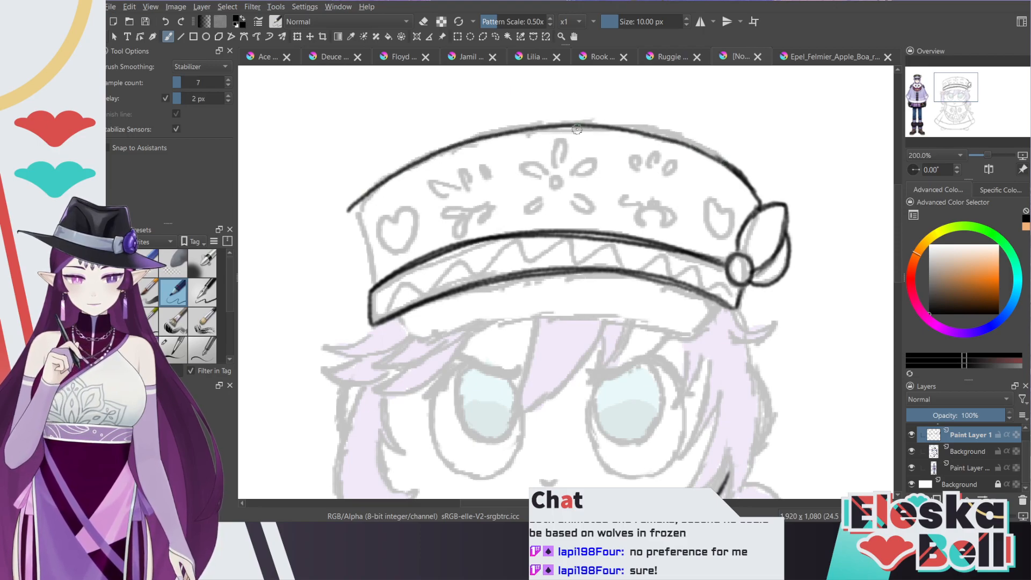
key("ctrl+z")
mouse_move(720, 162)
left_mouse_down()
mouse_move(600, 128)
mouse_move(486, 142)
mouse_move(354, 212)
left_mouse_up()
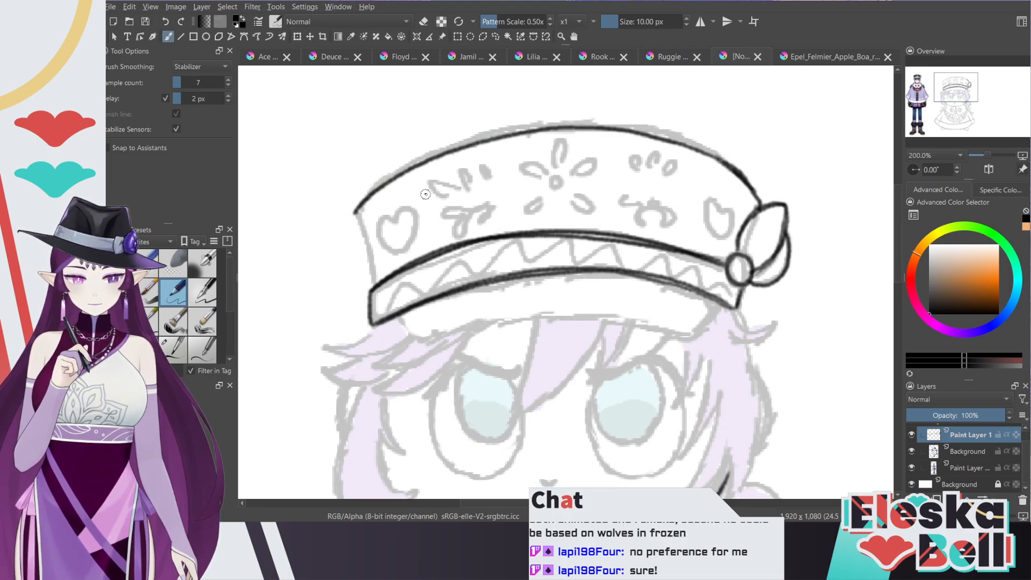
mouse_move(961, 97)
left_mouse_down()
mouse_move(932, 88)
mouse_move(947, 90)
left_mouse_up()
mouse_move(609, 243)
left_mouse_down()
mouse_move(628, 318)
mouse_move(611, 241)
left_mouse_up()
mouse_move(626, 313)
left_mouse_down()
mouse_move(607, 238)
mouse_move(619, 230)
left_mouse_up()
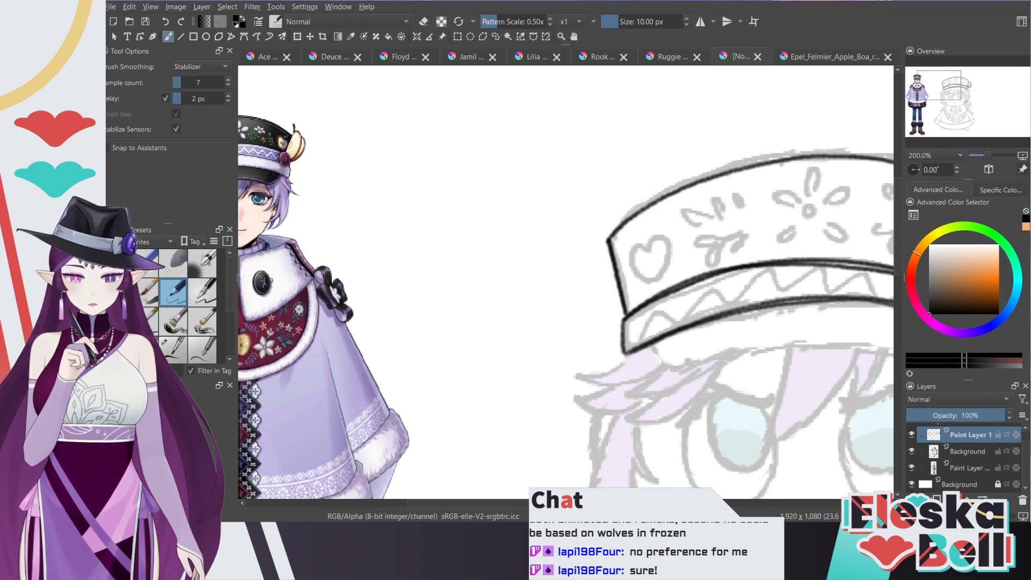
Step: Erase the lower edge line of the hat's zigzag band and redraw it slightly higher
scroll(898, 203, "down", 3)
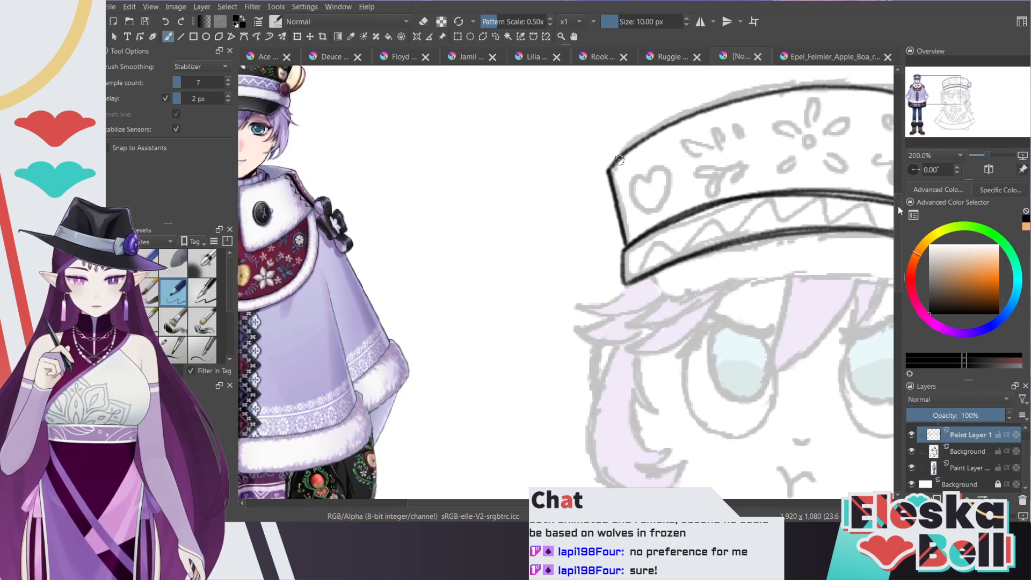
scroll(854, 303, "down", 3)
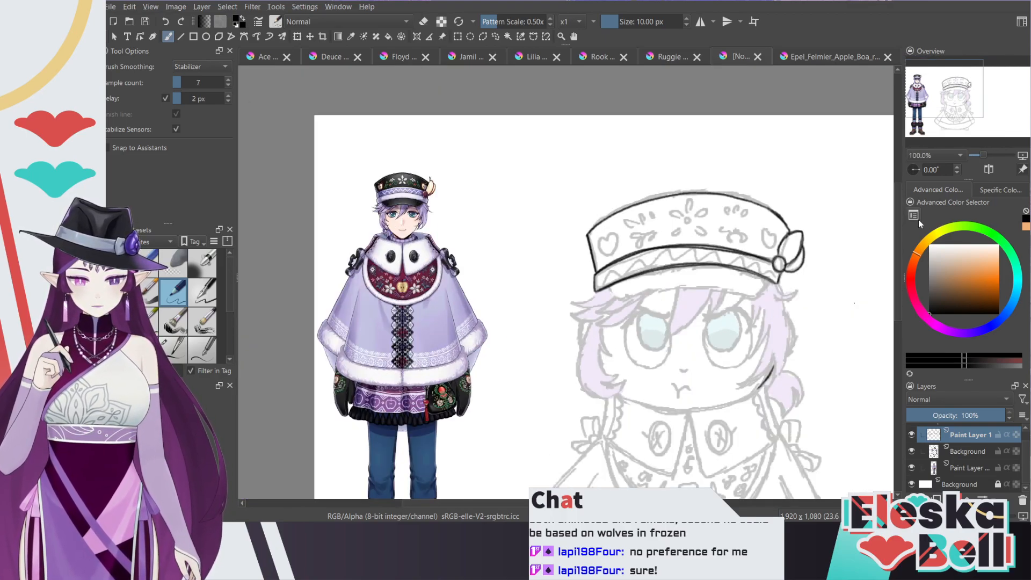
key("plus")
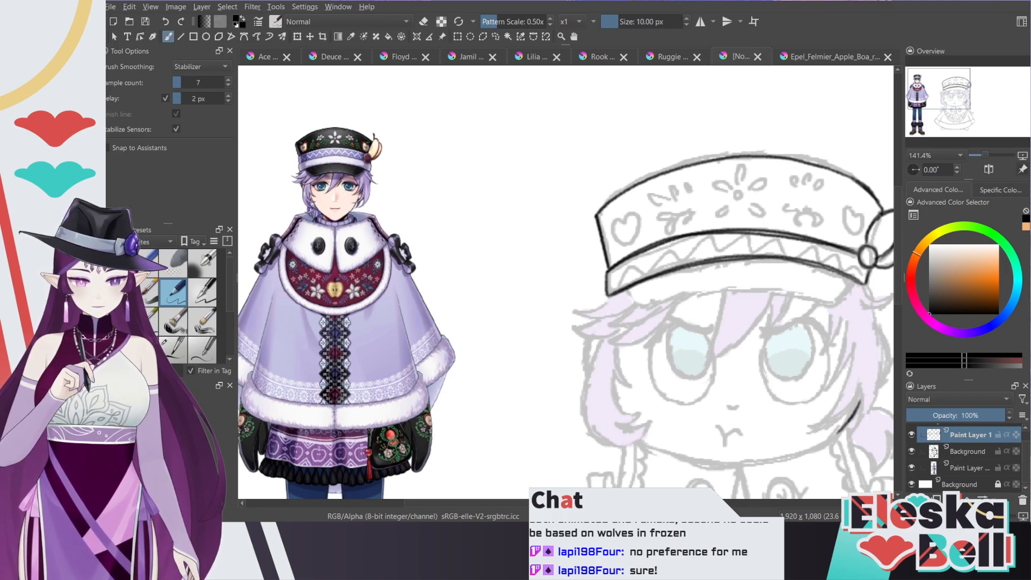
scroll(565, 287, "right", 5)
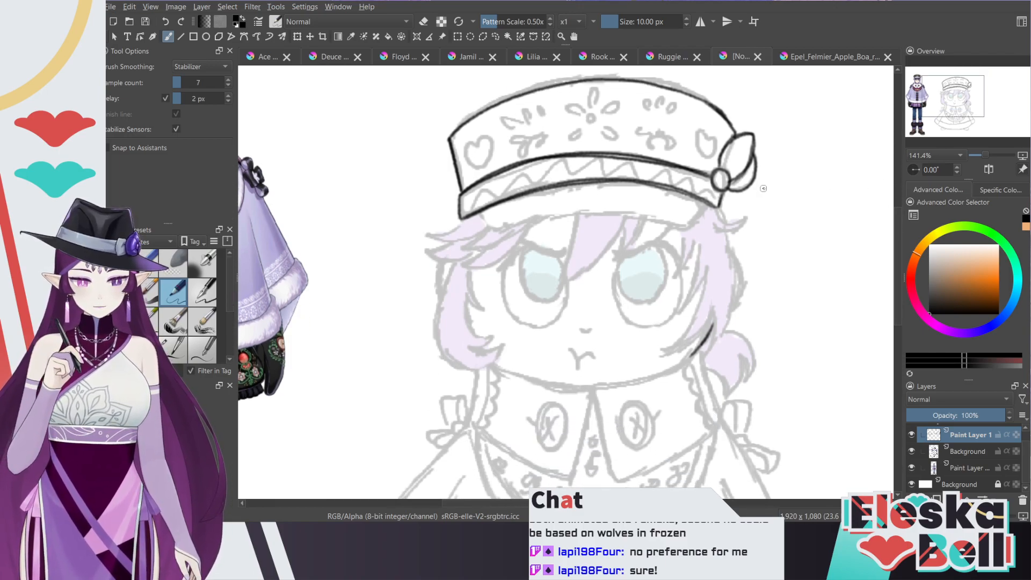
key("e")
mouse_move(709, 207)
left_mouse_down()
mouse_move(626, 184)
mouse_move(567, 184)
mouse_move(485, 207)
left_mouse_up()
key("e")
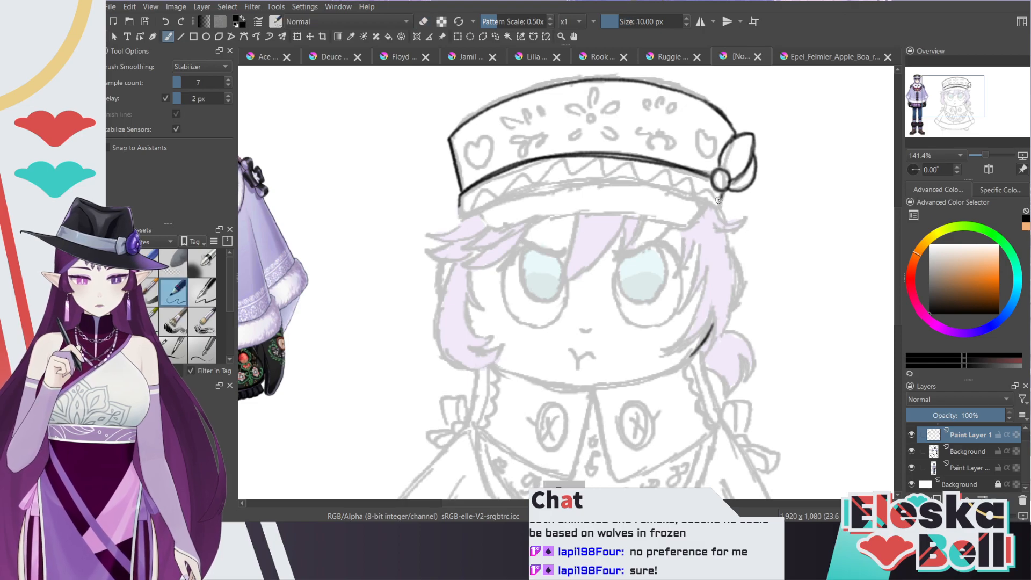
mouse_move(719, 199)
left_mouse_down()
mouse_move(624, 174)
mouse_move(566, 176)
mouse_move(461, 210)
left_mouse_up()
mouse_move(714, 196)
left_mouse_down()
mouse_move(642, 177)
mouse_move(543, 173)
mouse_move(461, 207)
left_mouse_up()
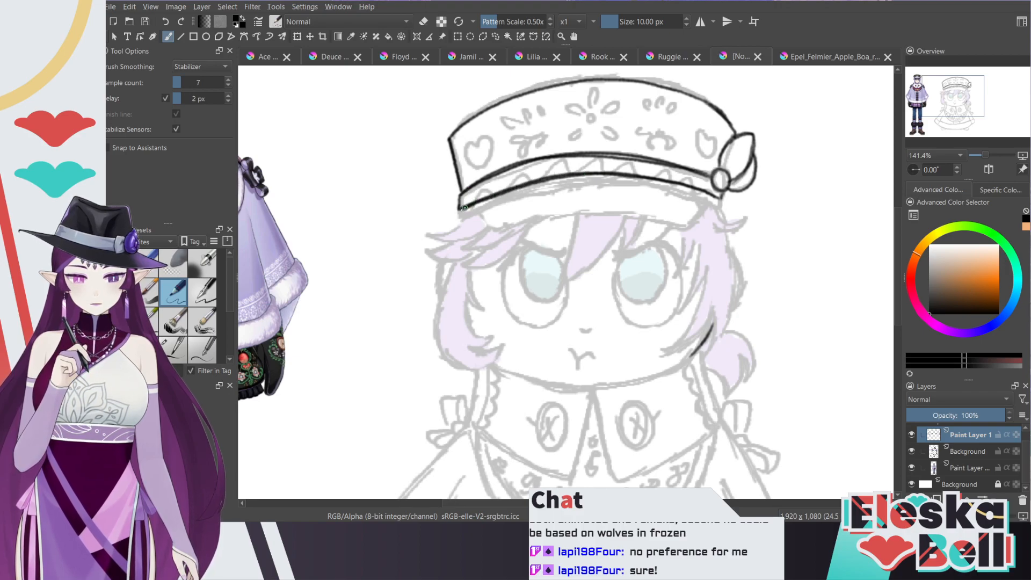
Step: Ink a narrow trim with rounded ends beneath the hat band and thicken its lower edge
mouse_move(484, 165)
left_mouse_down()
mouse_move(608, 164)
mouse_move(456, 163)
left_mouse_up()
scroll(898, 223, "up", 1)
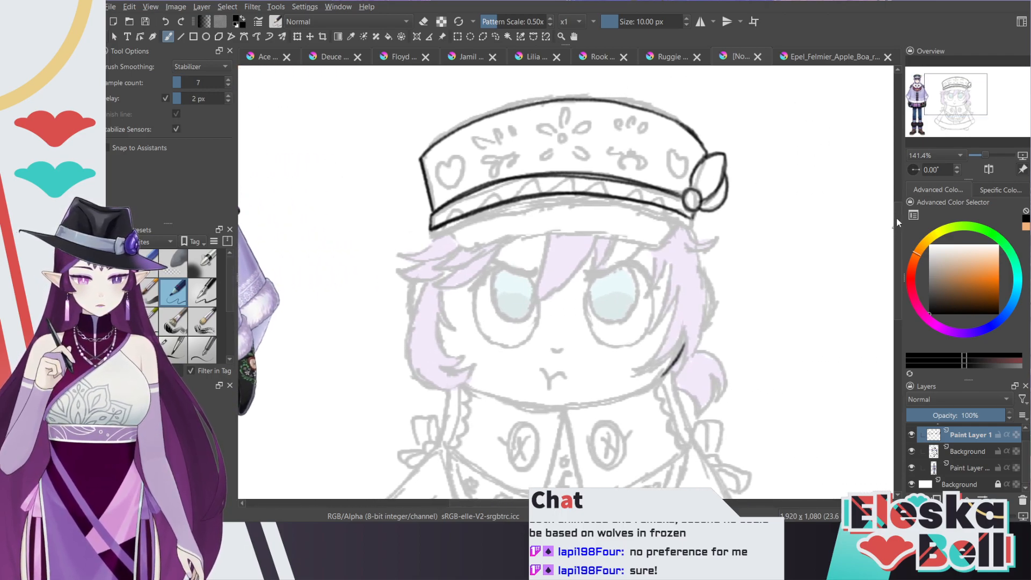
key("plus")
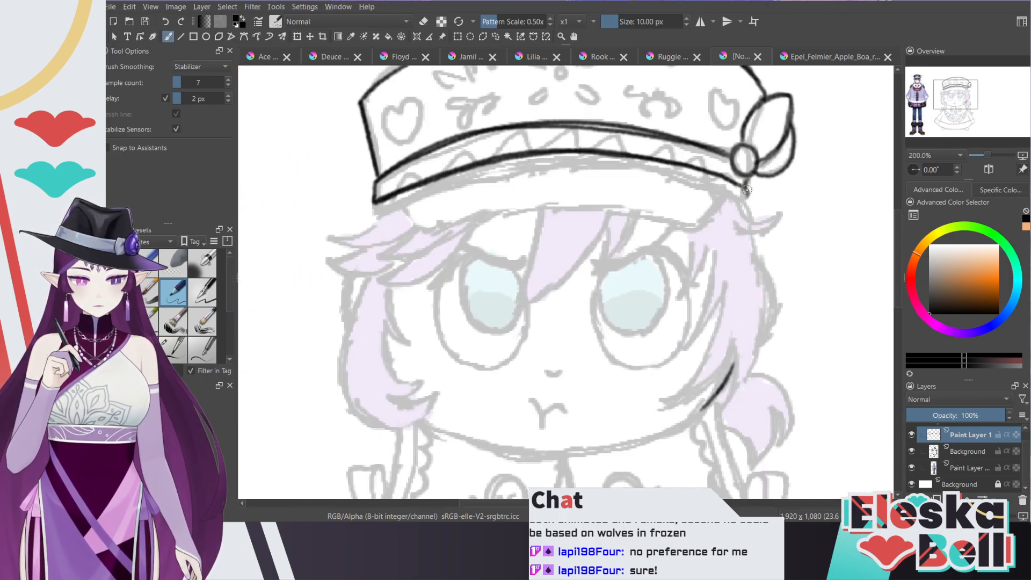
mouse_move(747, 189)
left_mouse_down()
mouse_move(720, 200)
mouse_move(639, 174)
mouse_move(573, 171)
mouse_move(488, 181)
mouse_move(375, 214)
left_mouse_up()
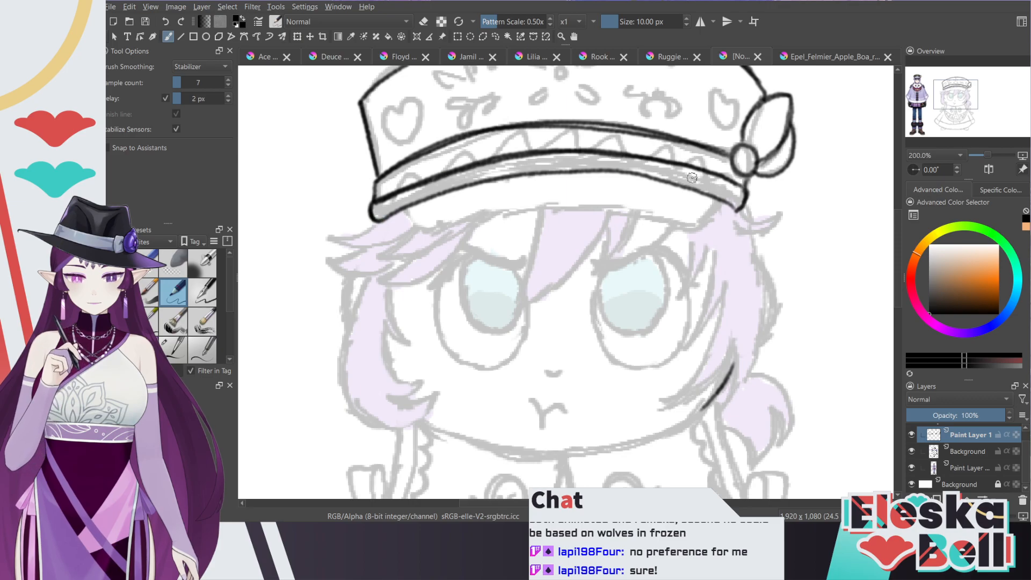
mouse_move(730, 210)
left_mouse_down()
mouse_move(692, 190)
mouse_move(588, 171)
mouse_move(466, 183)
left_mouse_up()
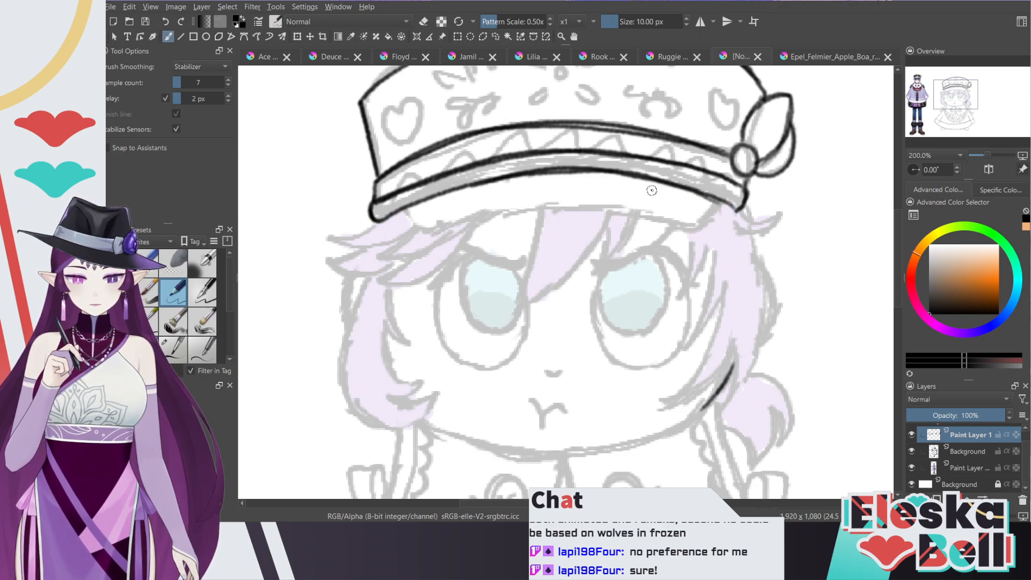
left_click_drag(738, 208, 675, 188)
Step: Ink the hat's visor outline under the trim, from its short side edges along the curved lower edge, and thicken it
left_click_drag(407, 209, 426, 231)
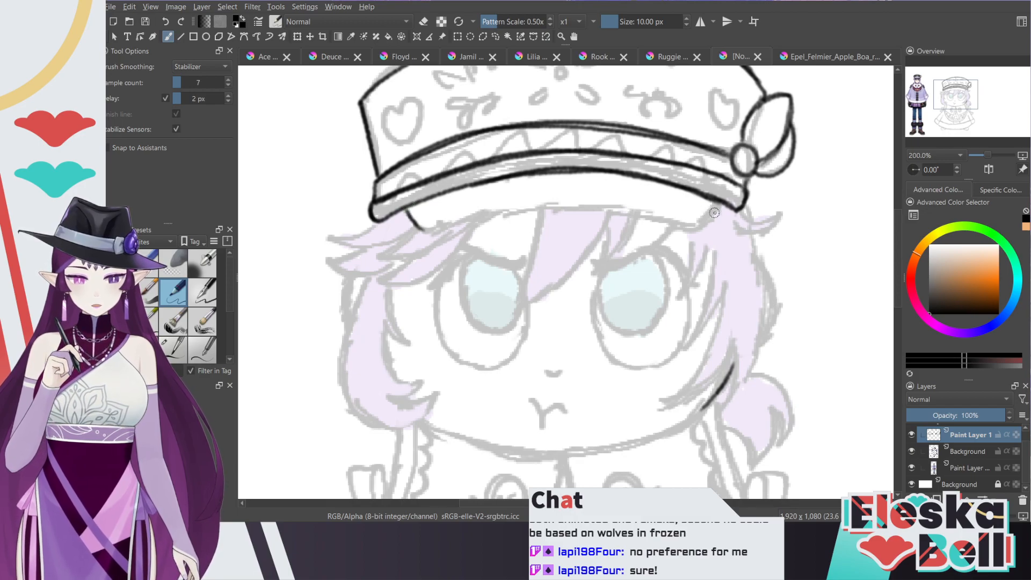
mouse_move(722, 203)
left_mouse_down()
mouse_move(687, 227)
mouse_move(548, 210)
mouse_move(421, 232)
left_mouse_up()
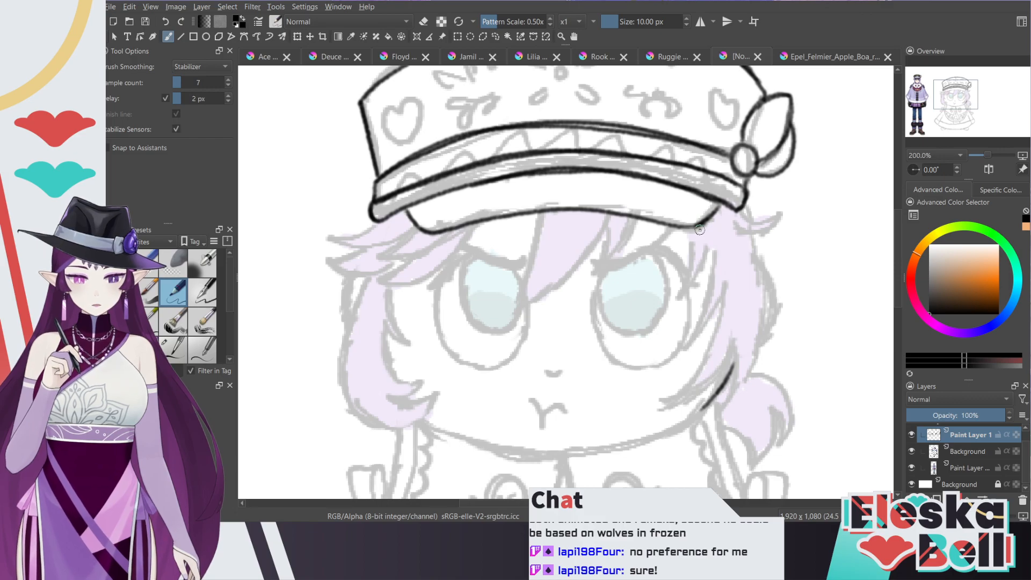
mouse_move(696, 227)
left_mouse_down()
mouse_move(615, 215)
mouse_move(403, 218)
left_mouse_up()
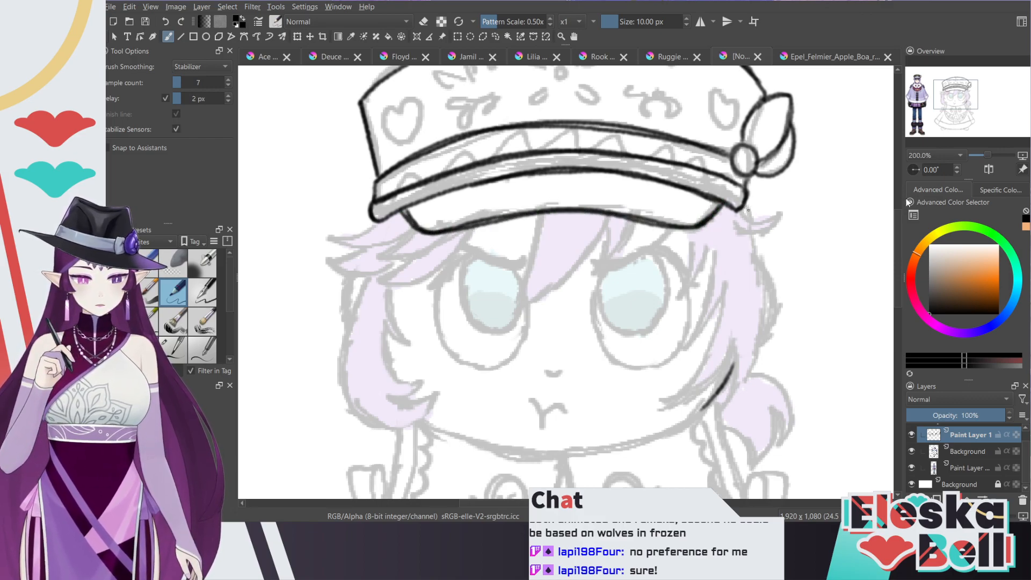
scroll(898, 207, "up", 3)
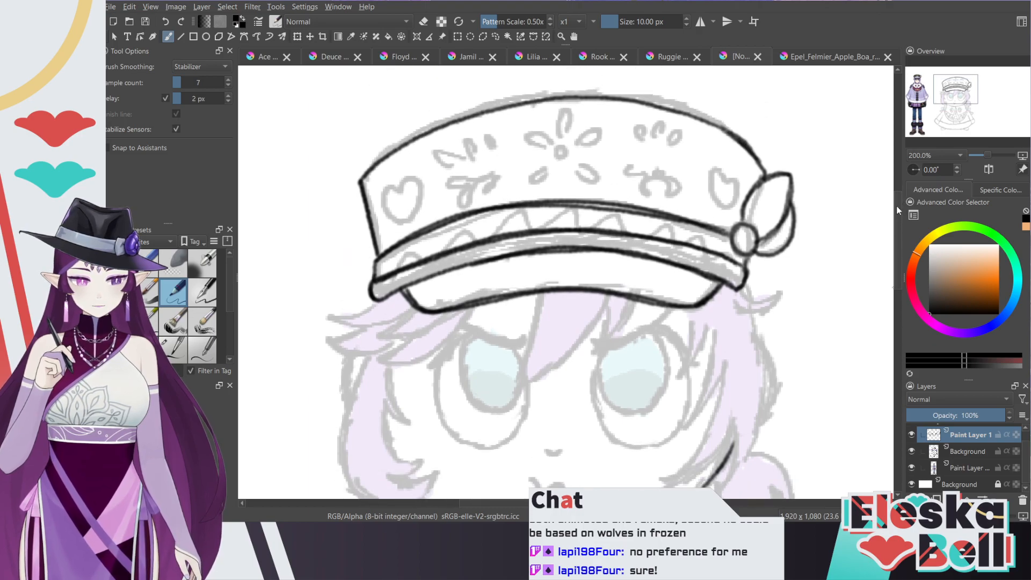
Step: Erase the stray dark stroke on the chibi's right-hand hair lock beside the cheek
key("1")
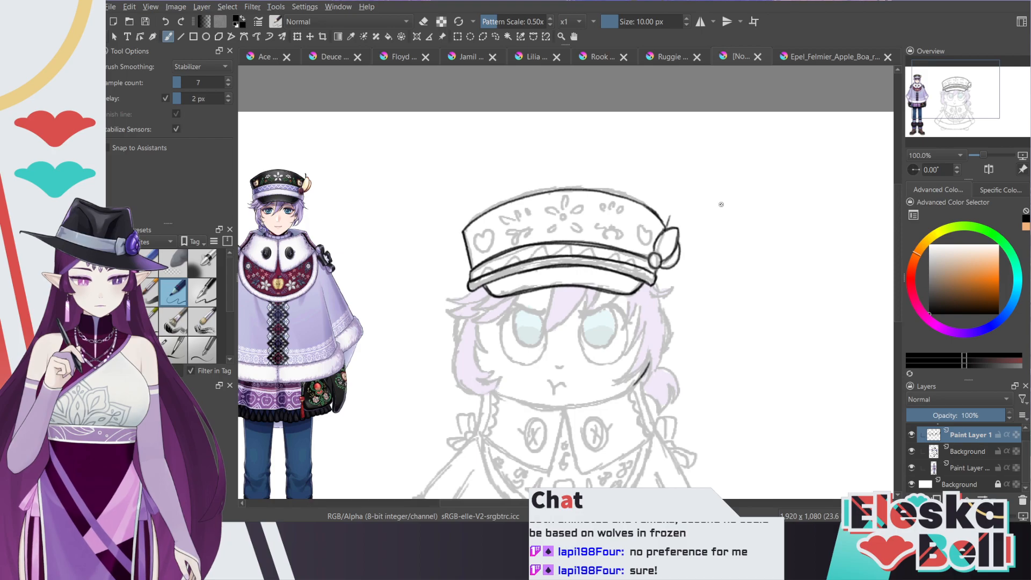
scroll(897, 215, "down", 2)
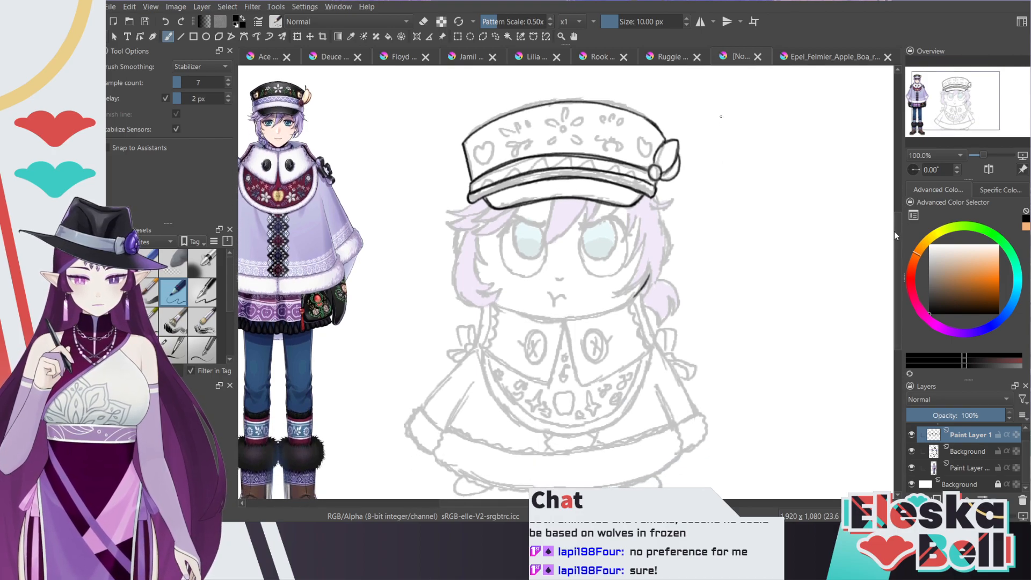
key("plus")
key("plus")
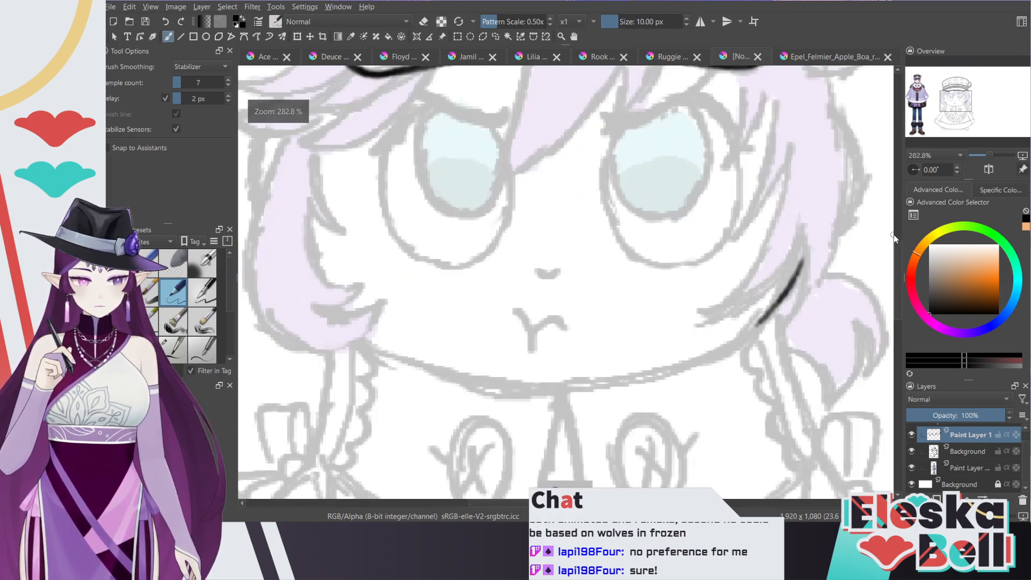
key("minus")
key("e")
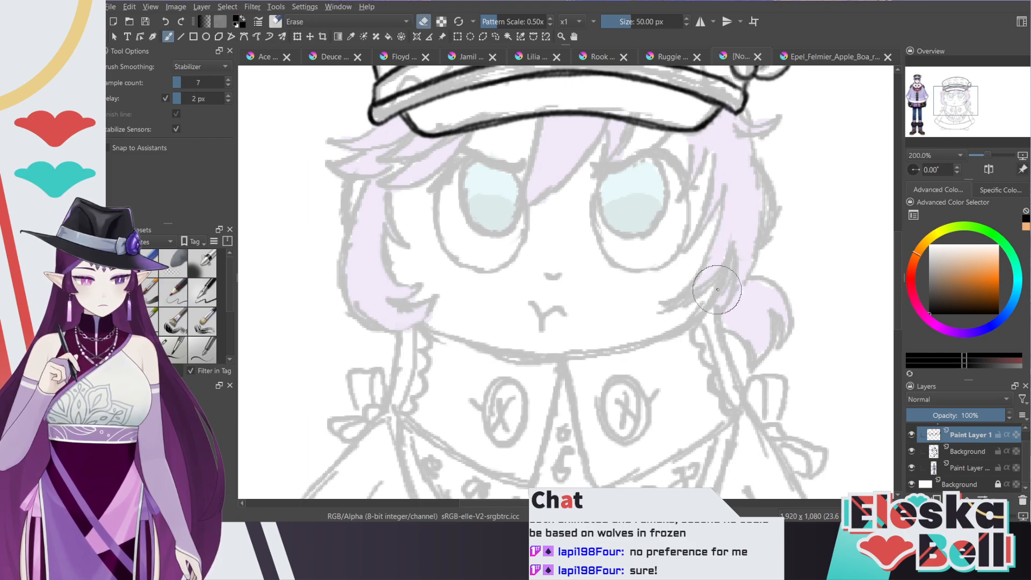
Step: Rename the line art layer as sketch
double_click(967, 435)
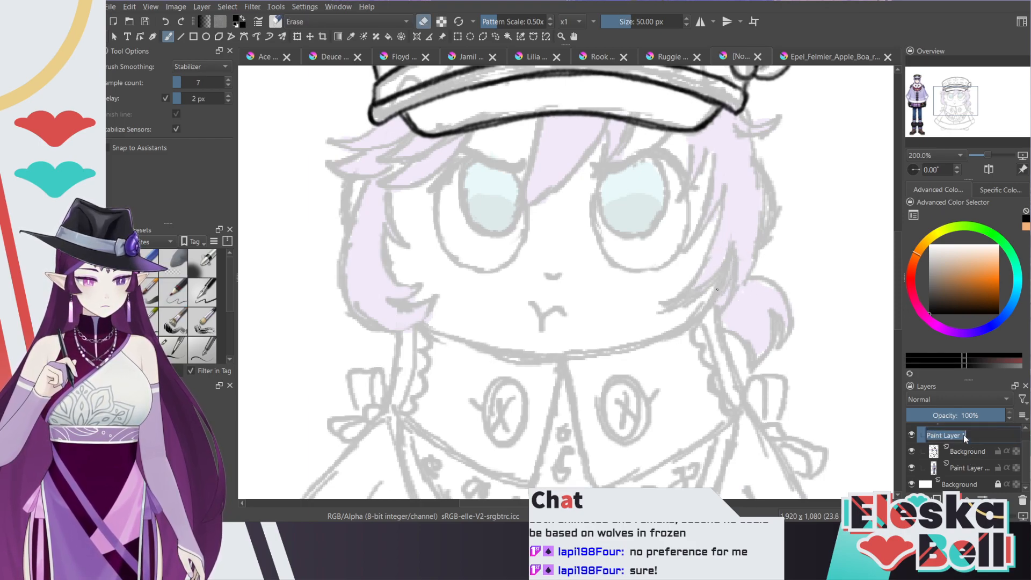
type("sketc")
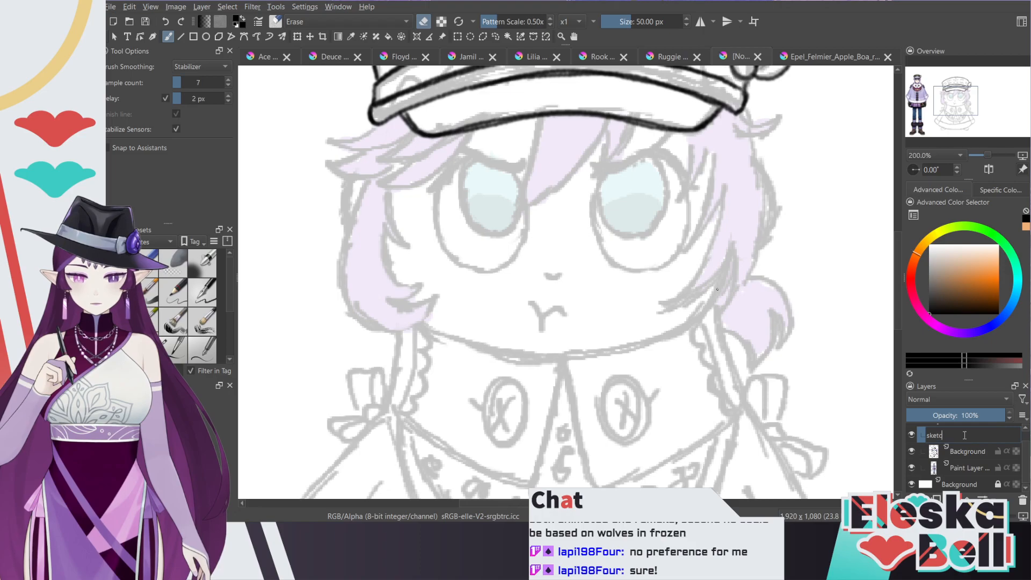
type("h")
key("Return")
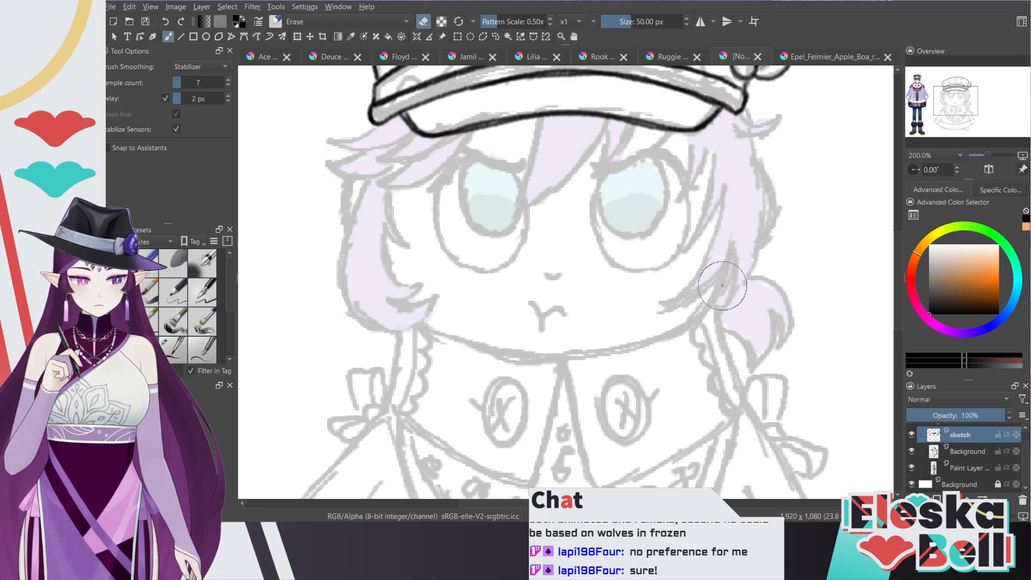
key("e")
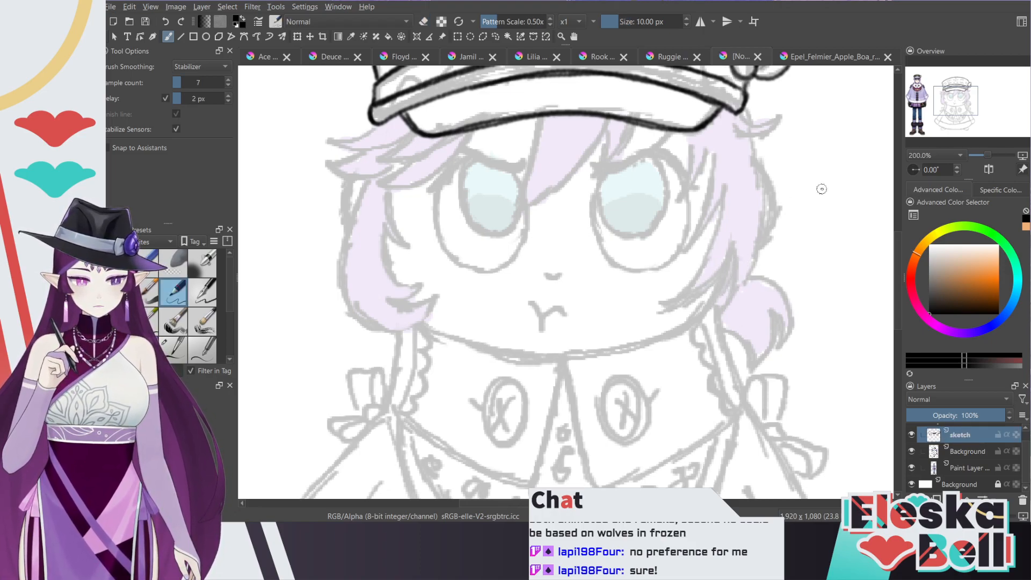
scroll(897, 240, "up", 3)
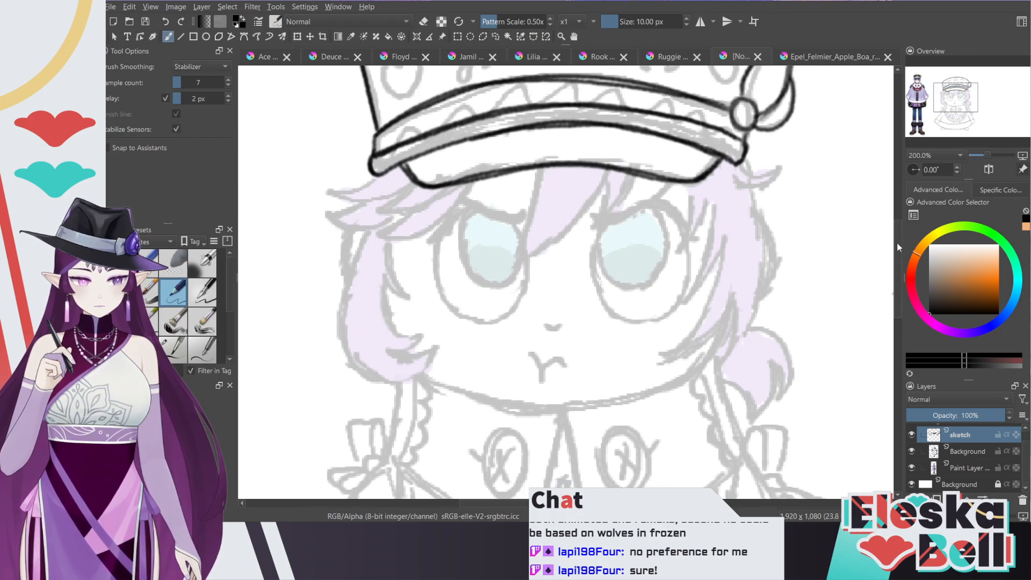
mouse_move(691, 188)
left_mouse_down()
mouse_move(676, 256)
mouse_move(712, 198)
mouse_move(686, 246)
mouse_move(693, 238)
left_mouse_up()
left_click_drag(714, 199, 686, 307)
key("ctrl+z")
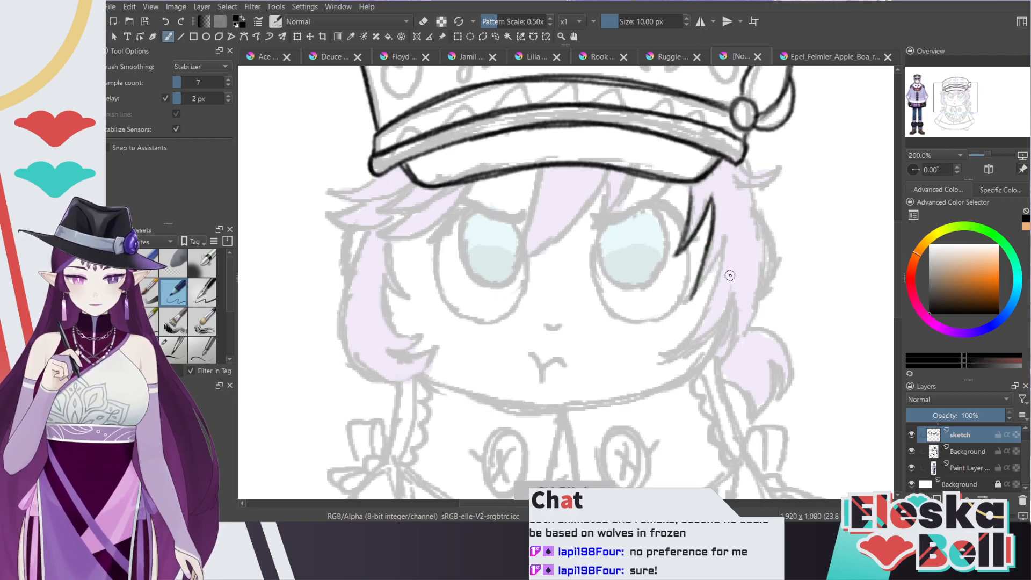
key("e")
mouse_move(714, 196)
left_mouse_down()
mouse_move(691, 294)
mouse_move(688, 199)
mouse_move(709, 215)
left_mouse_up()
Step: Move the full-body reference figure down and closer to the chibi, and make the sketch layer active again
key("1")
left_click(963, 470)
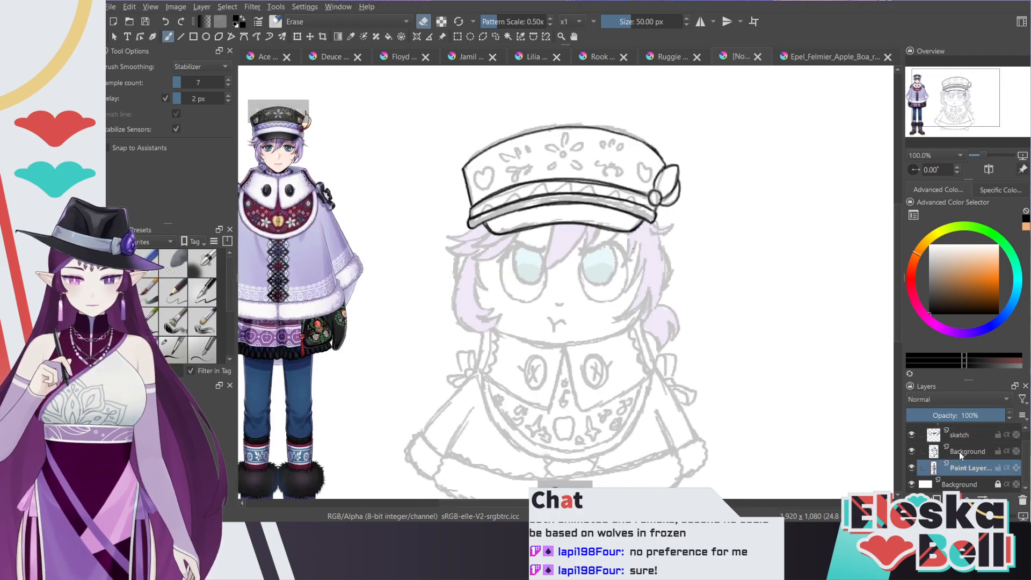
left_click(297, 37)
mouse_move(309, 212)
left_mouse_down()
mouse_move(441, 316)
mouse_move(413, 312)
left_mouse_up()
left_click(964, 437)
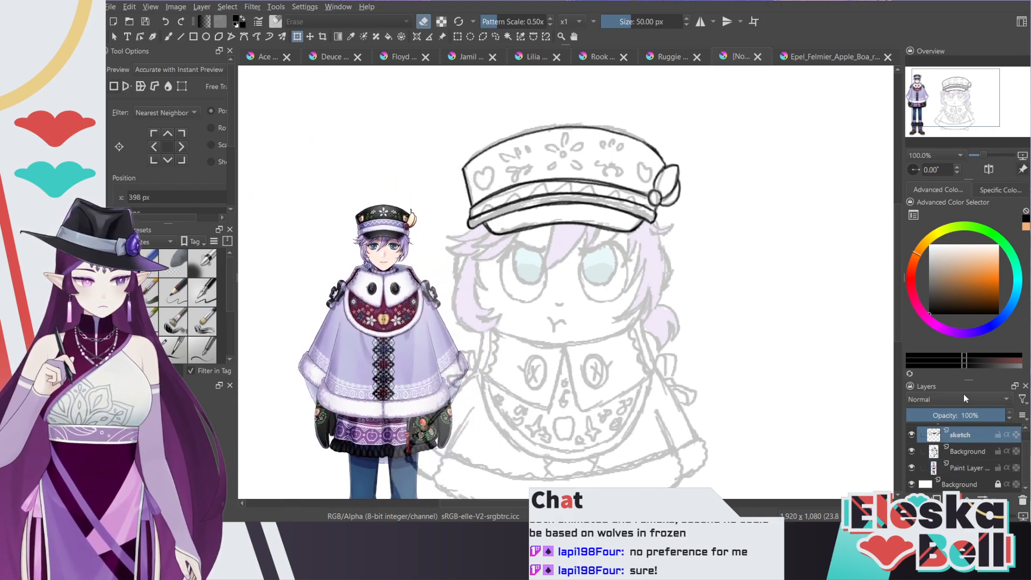
Step: Ink the pointed hair strand beside the right-hand eye, from the visor's corner down past the eye's outer edge
key("plus")
key("plus")
left_click_drag(538, 269, 629, 269)
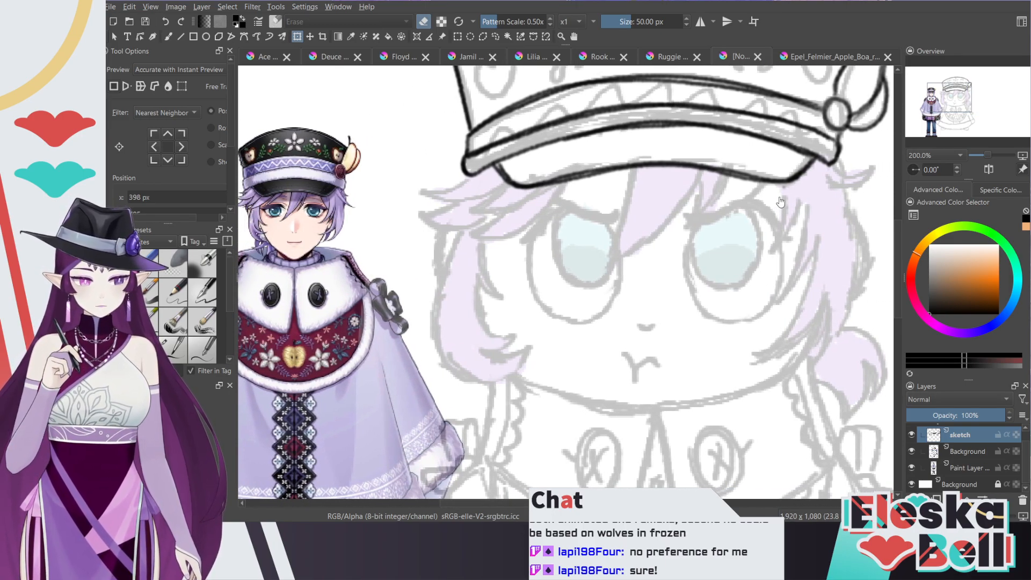
key("b")
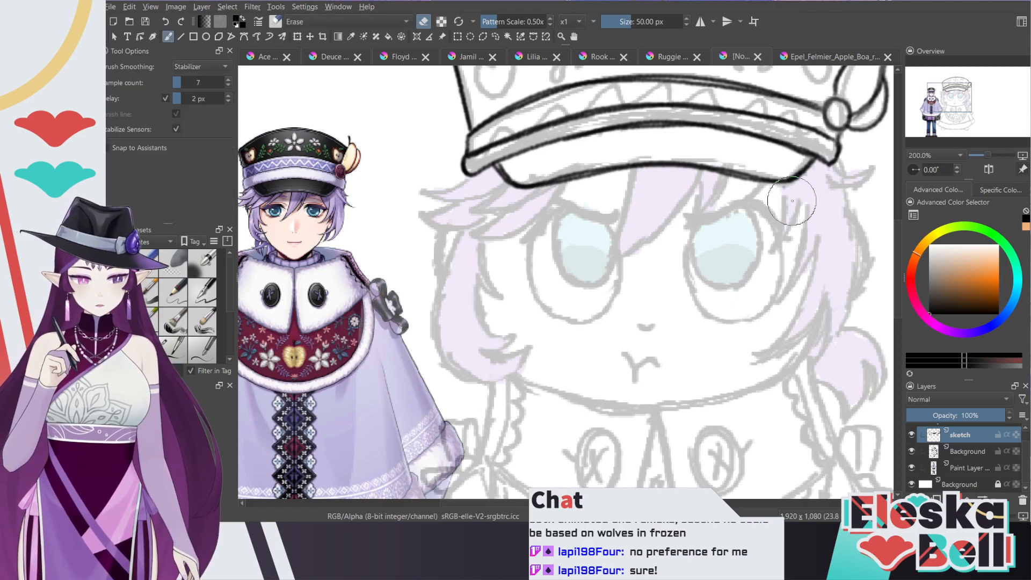
key("e")
mouse_move(780, 191)
left_mouse_down()
mouse_move(768, 256)
mouse_move(800, 200)
mouse_move(785, 262)
left_mouse_up()
key("e")
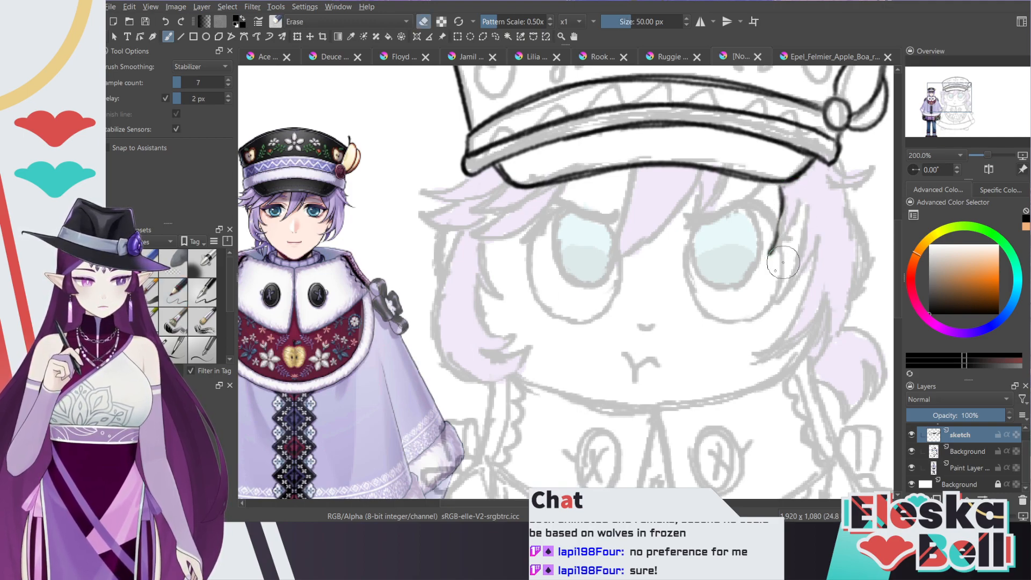
key("e")
mouse_move(781, 210)
left_mouse_down()
mouse_move(768, 255)
mouse_move(806, 213)
mouse_move(805, 197)
mouse_move(779, 296)
left_mouse_up()
key("ctrl+z")
left_click_drag(806, 200, 774, 306)
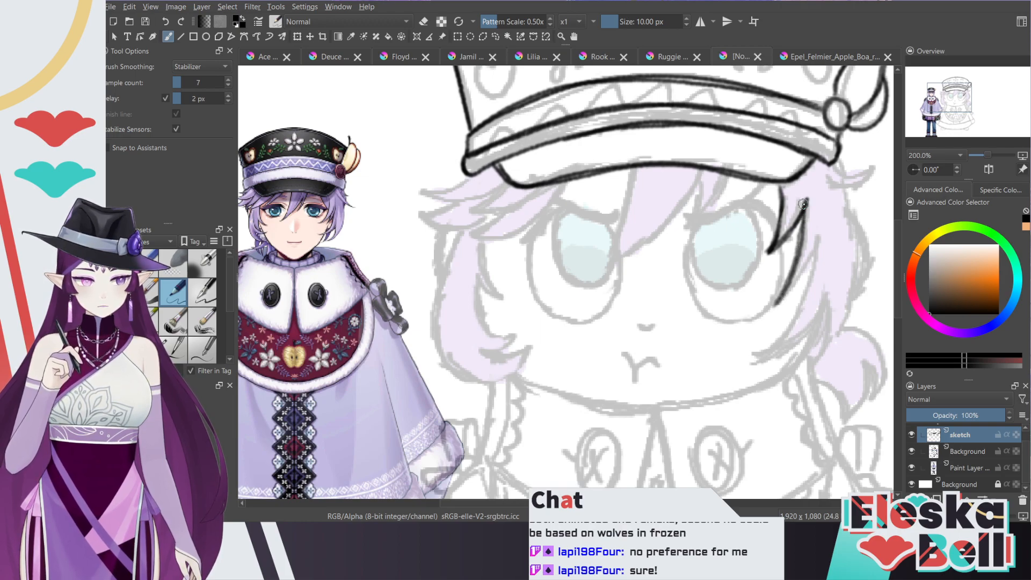
Step: Ink the long curved strands of the right-hand side hair down to their pointed tips over the cheek, redoing unsatisfactory strokes
mouse_move(819, 236)
left_mouse_down()
mouse_move(777, 299)
mouse_move(795, 314)
mouse_move(755, 355)
left_mouse_up()
left_click_drag(817, 236, 781, 332)
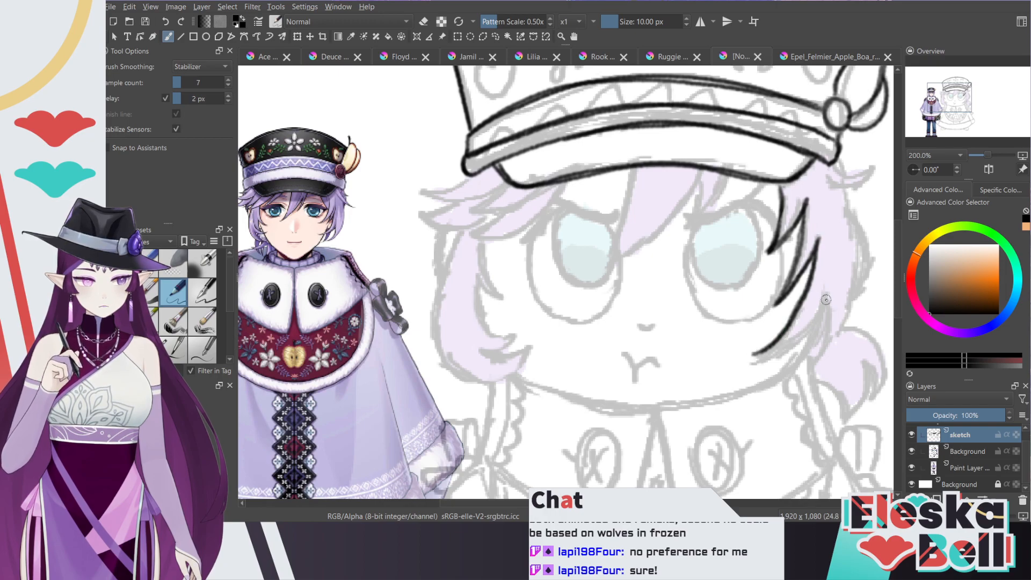
key("ctrl+z")
mouse_move(822, 236)
left_mouse_down()
mouse_move(800, 317)
mouse_move(758, 357)
left_mouse_up()
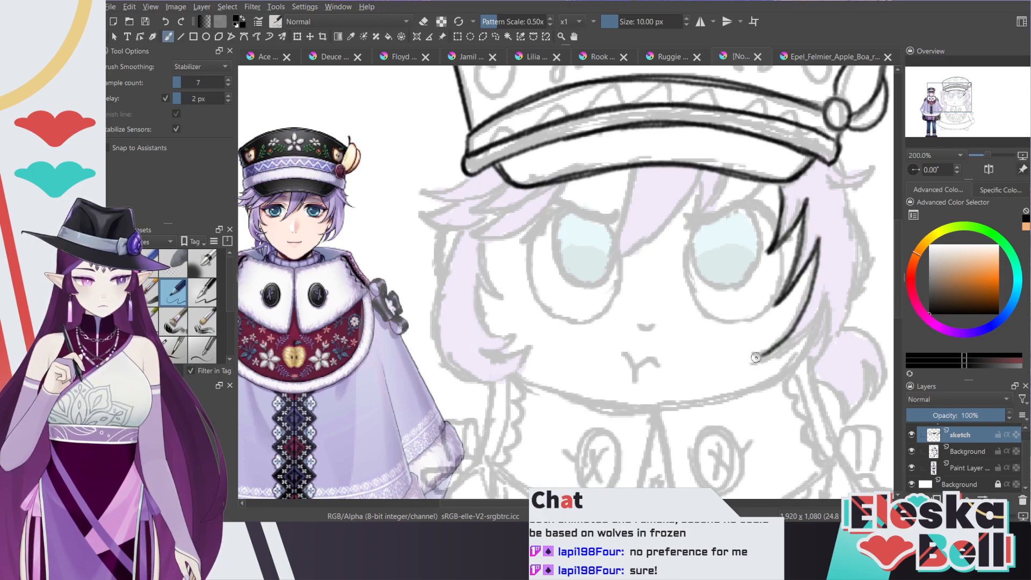
mouse_move(824, 294)
left_mouse_down()
mouse_move(794, 349)
mouse_move(755, 360)
mouse_move(832, 293)
left_mouse_up()
key("ctrl+z")
key("ctrl+z")
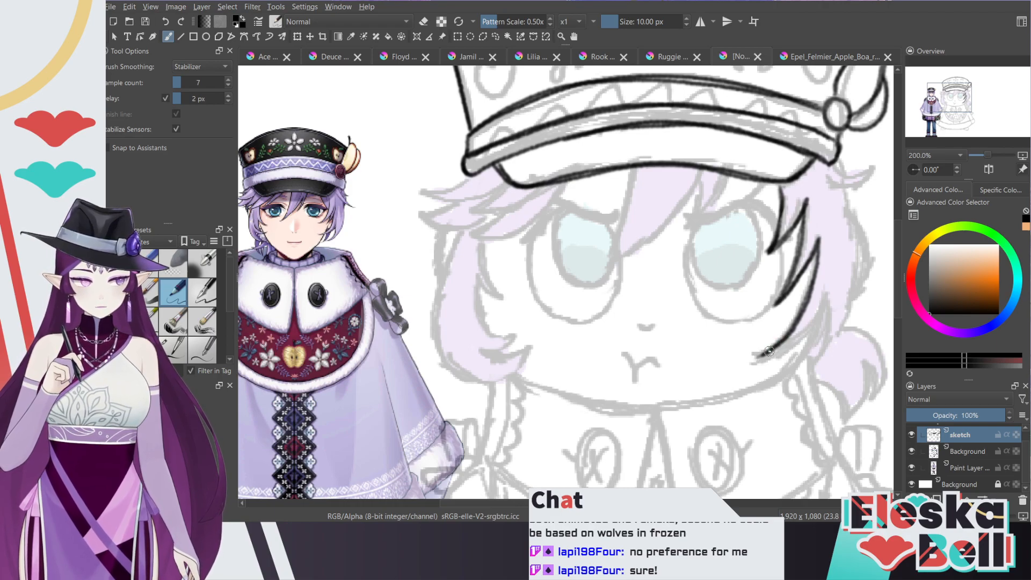
mouse_move(756, 358)
left_mouse_down()
mouse_move(824, 319)
mouse_move(830, 295)
mouse_move(798, 346)
mouse_move(749, 361)
left_mouse_up()
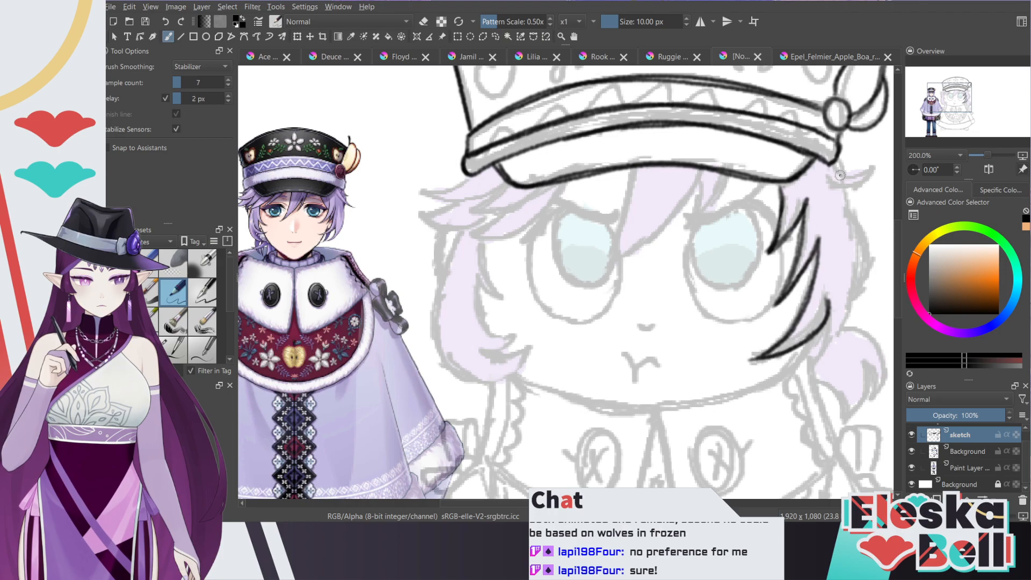
Step: Ink the right-hand hair's outer contour, clean up its upper end and add the small flick below the hat trim
mouse_move(831, 168)
left_mouse_down()
mouse_move(872, 161)
mouse_move(847, 207)
left_mouse_up()
key("ctrl+z")
key("ctrl+z")
mouse_move(836, 160)
left_mouse_down()
mouse_move(859, 287)
mouse_move(847, 342)
mouse_move(795, 369)
mouse_move(821, 349)
mouse_move(826, 305)
mouse_move(814, 353)
mouse_move(800, 365)
mouse_move(837, 357)
left_mouse_up()
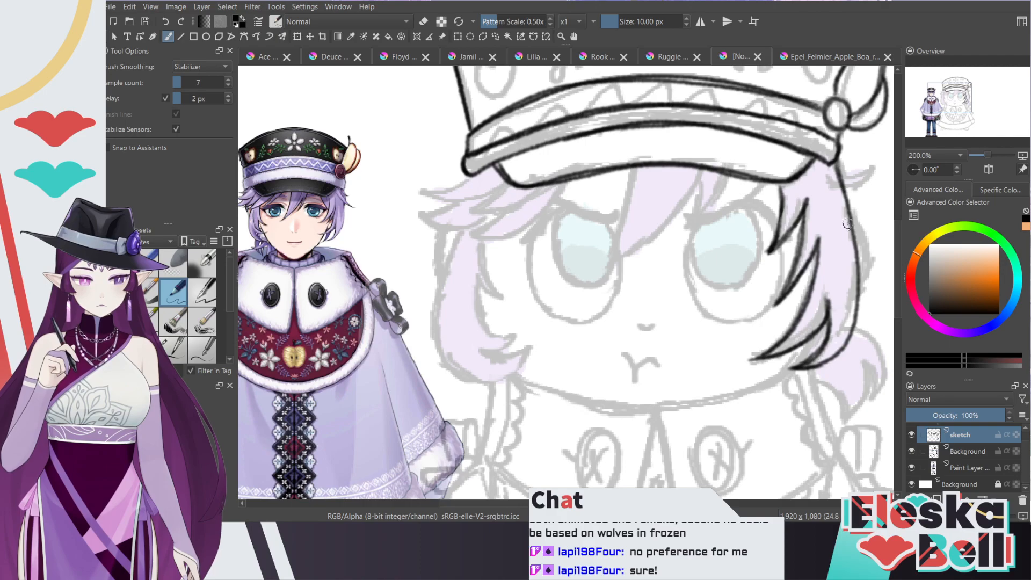
key("e")
left_click(622, 25)
key("e")
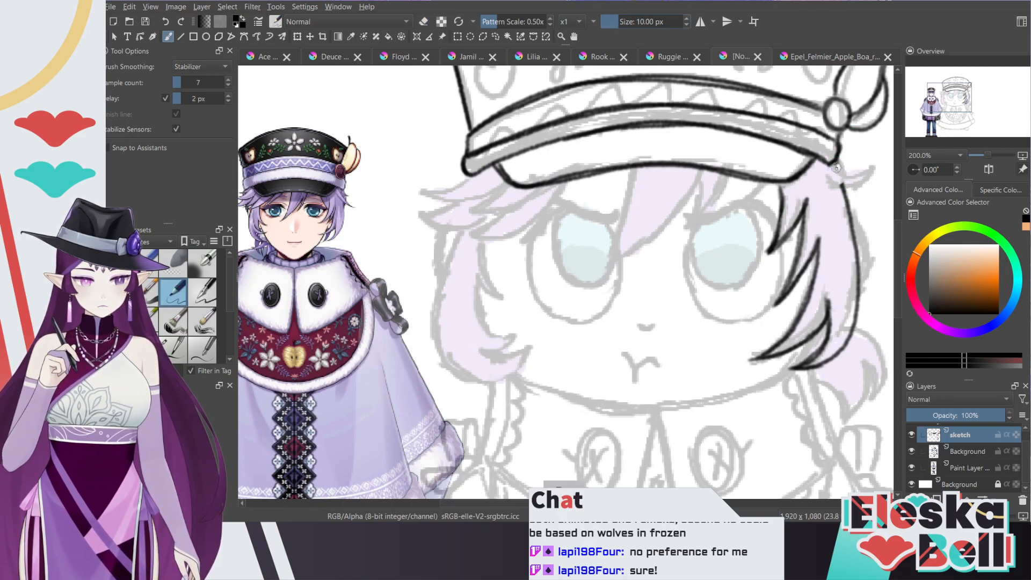
mouse_move(826, 175)
left_mouse_down()
mouse_move(869, 169)
mouse_move(840, 184)
mouse_move(868, 175)
mouse_move(855, 181)
mouse_move(871, 162)
mouse_move(863, 171)
mouse_move(829, 164)
left_mouse_up()
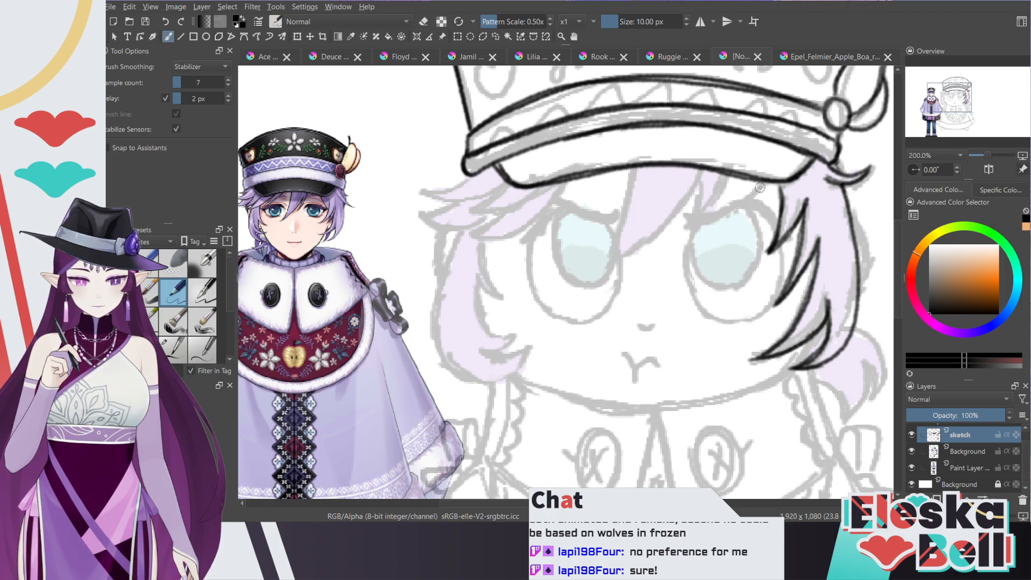
Step: Ink the central bangs under the visor: the small pointed strands and the large lock between the eyes
left_click_drag(725, 171, 693, 219)
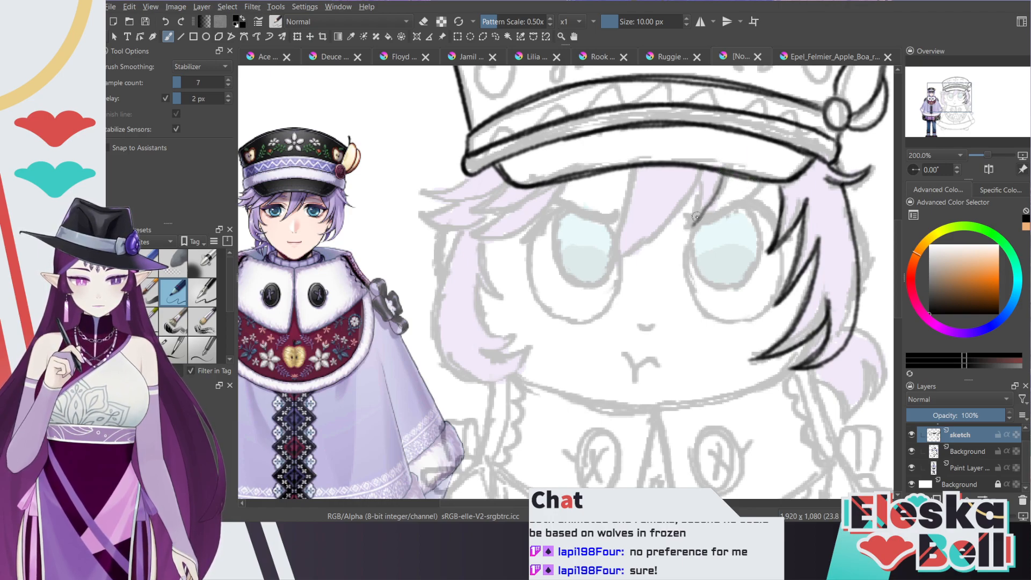
mouse_move(726, 168)
left_mouse_down()
mouse_move(691, 229)
mouse_move(700, 181)
mouse_move(693, 229)
left_mouse_up()
left_click_drag(698, 180, 691, 226)
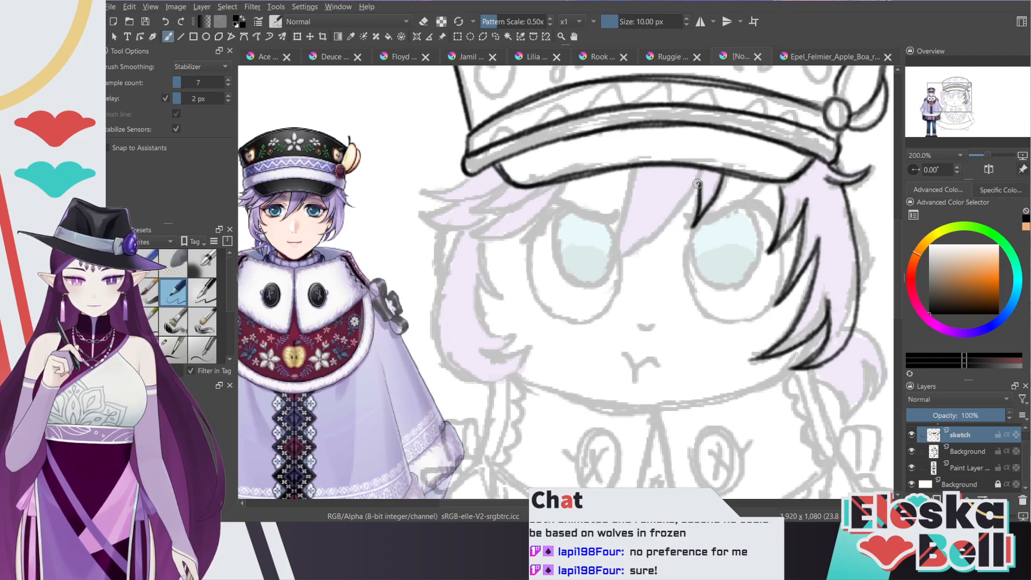
mouse_move(702, 170)
left_mouse_down()
mouse_move(662, 226)
mouse_move(623, 251)
mouse_move(683, 201)
left_mouse_up()
left_click_drag(701, 171, 670, 199)
mouse_move(601, 269)
left_mouse_down()
mouse_move(633, 162)
mouse_move(606, 259)
mouse_move(689, 196)
left_mouse_up()
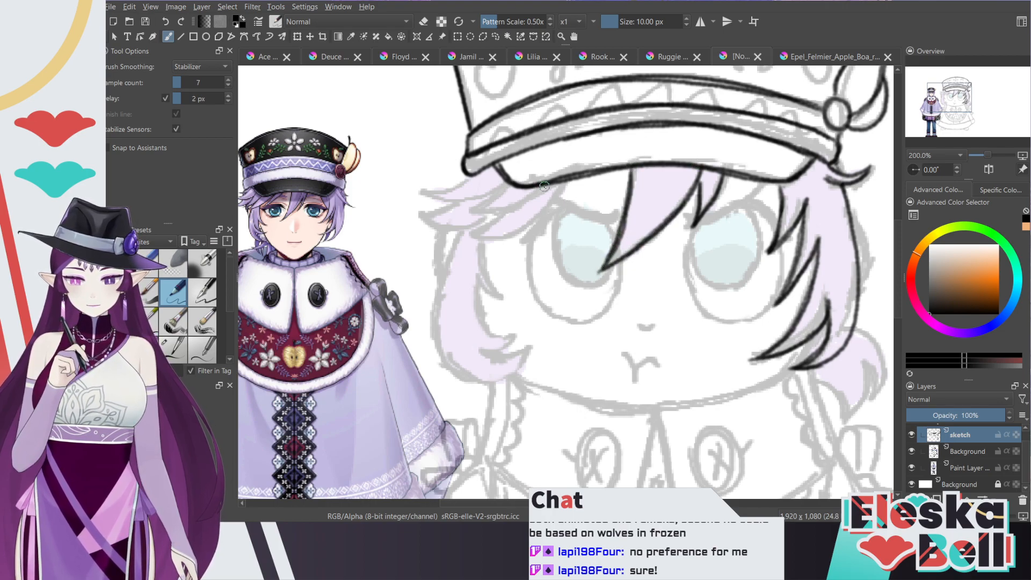
mouse_move(558, 181)
left_mouse_down()
mouse_move(507, 214)
mouse_move(472, 216)
left_mouse_up()
mouse_move(557, 184)
left_mouse_down()
mouse_move(516, 211)
mouse_move(471, 216)
left_mouse_up()
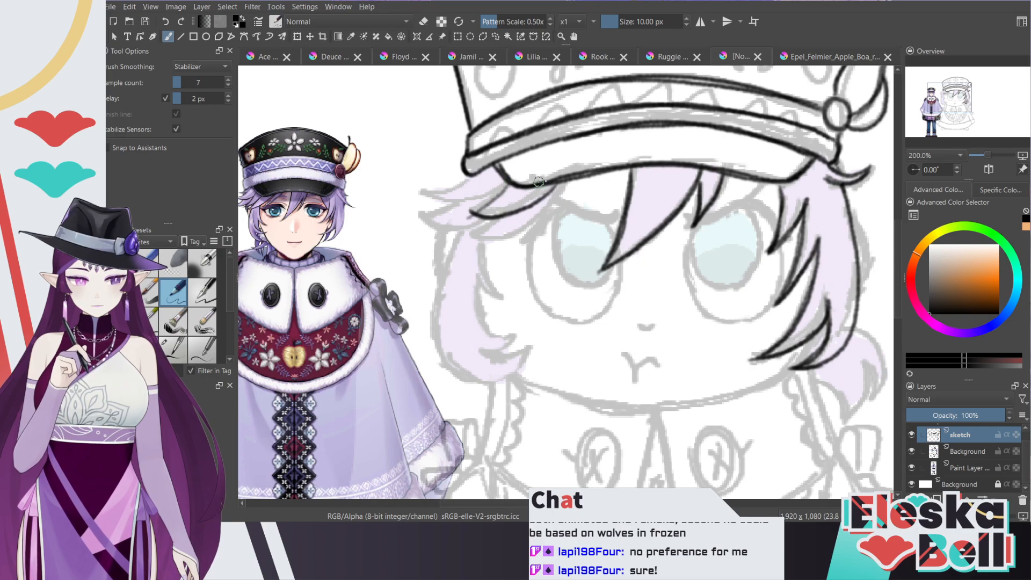
key("ctrl+z")
key("ctrl+z")
key("ctrl+z")
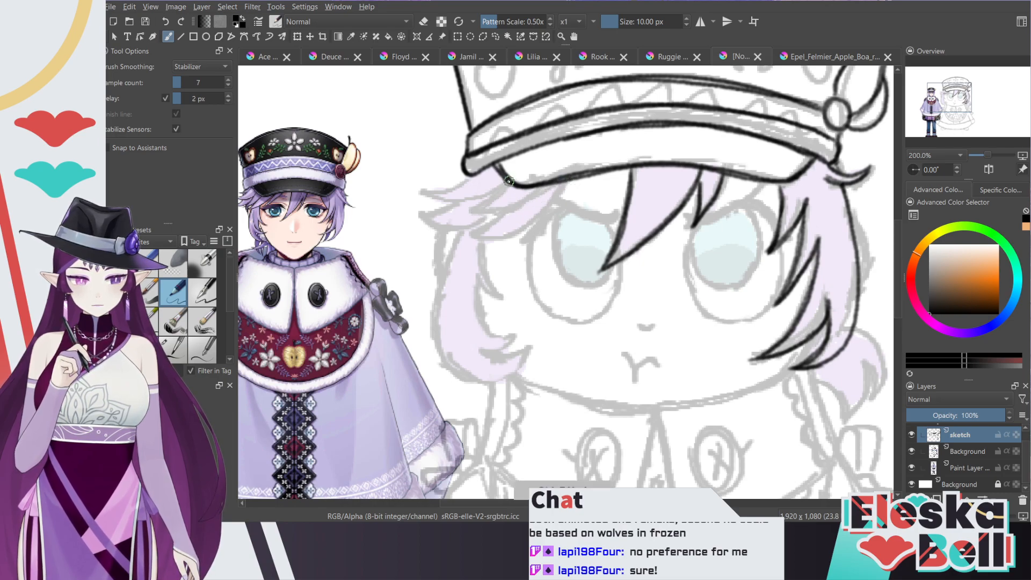
Step: Ink the left-hand fringe strands sweeping outward from under the visor, including the pointed tips beside the hat
mouse_move(462, 210)
left_mouse_down()
mouse_move(489, 214)
mouse_move(567, 187)
left_mouse_up()
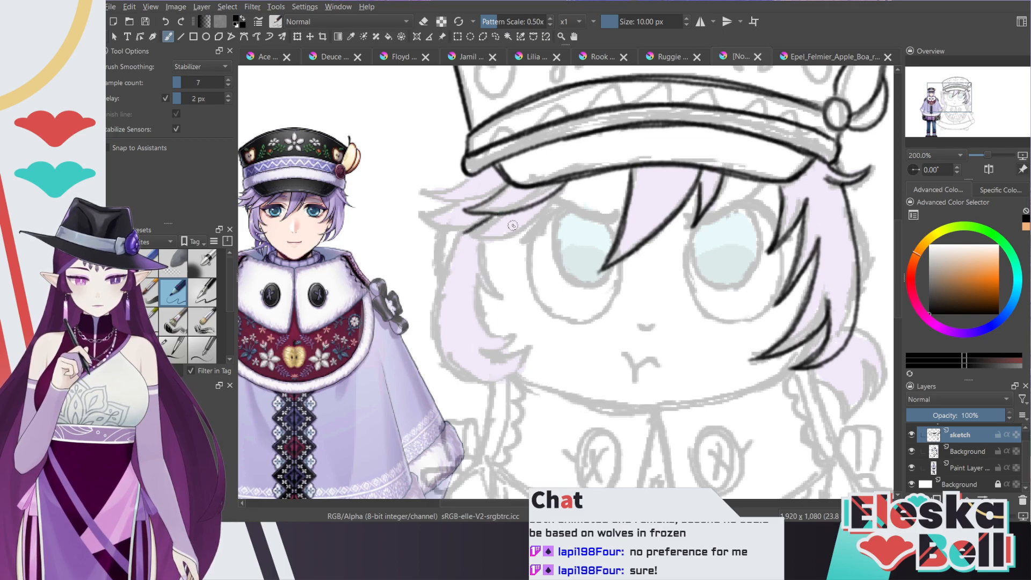
mouse_move(459, 234)
left_mouse_down()
mouse_move(511, 238)
mouse_move(560, 195)
mouse_move(558, 206)
mouse_move(561, 190)
mouse_move(475, 242)
left_mouse_up()
key("ctrl+z")
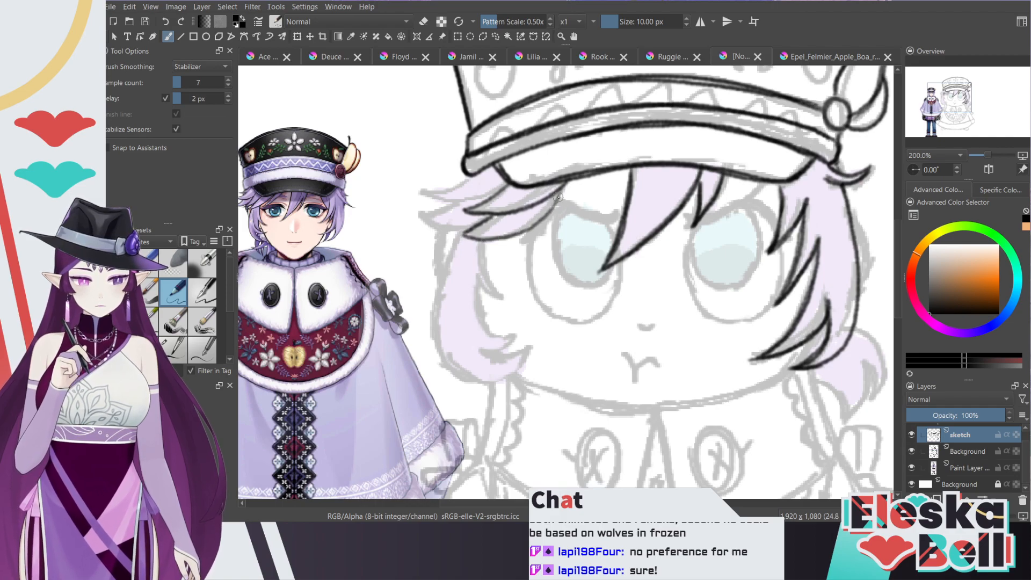
mouse_move(550, 210)
left_mouse_down()
mouse_move(490, 238)
mouse_move(460, 239)
left_mouse_up()
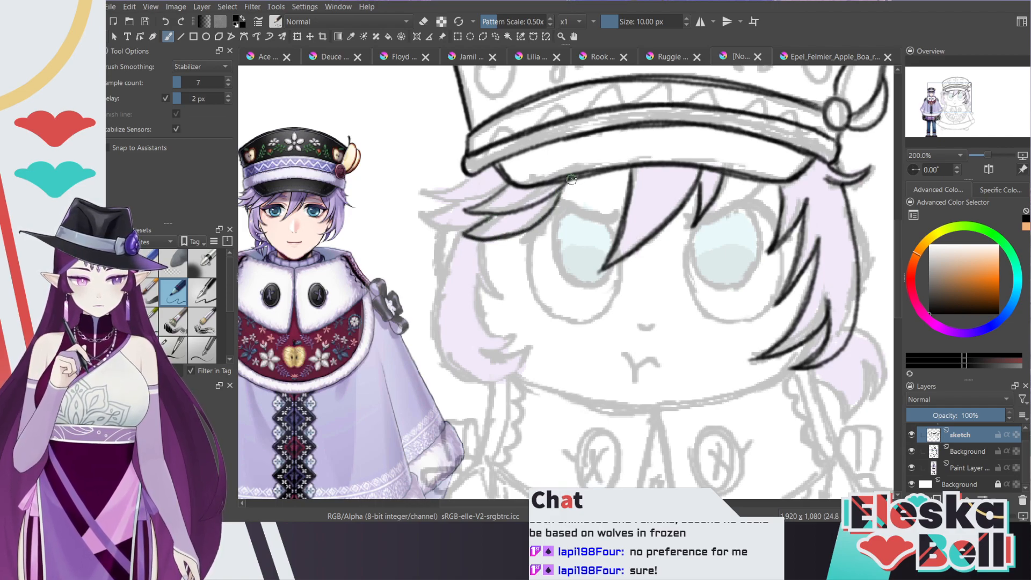
left_click_drag(499, 192, 418, 189)
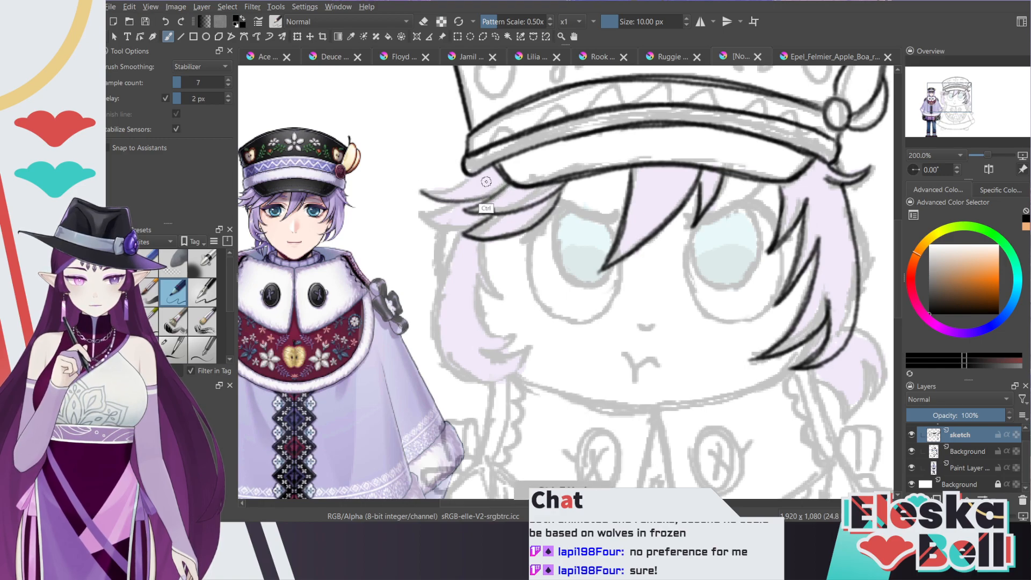
mouse_move(469, 174)
left_mouse_down()
mouse_move(526, 196)
mouse_move(482, 197)
mouse_move(505, 193)
mouse_move(471, 213)
mouse_move(461, 203)
mouse_move(412, 212)
mouse_move(431, 218)
mouse_move(416, 213)
mouse_move(459, 201)
mouse_move(484, 226)
mouse_move(459, 232)
mouse_move(408, 210)
left_mouse_up()
mouse_move(479, 227)
left_mouse_down()
mouse_move(441, 230)
mouse_move(417, 217)
left_mouse_up()
Step: Ink the left-hand side lock with its inner strands, pointed cheek tips and rounded outer contour
left_click_drag(478, 240, 508, 302)
mouse_move(490, 277)
left_mouse_down()
mouse_move(486, 247)
mouse_move(499, 295)
left_mouse_up()
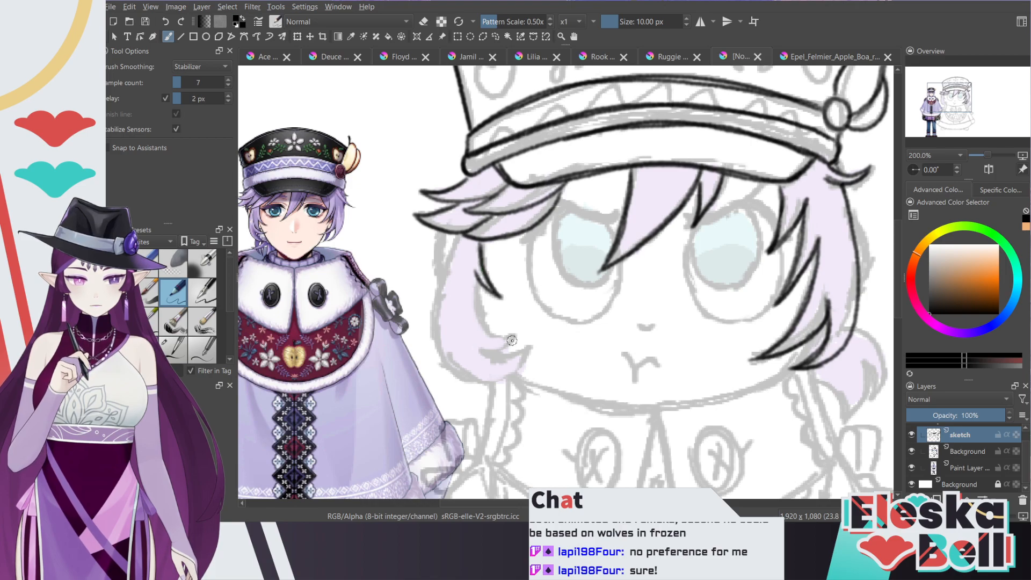
left_click_drag(510, 338, 478, 285)
mouse_move(509, 342)
left_mouse_down()
mouse_move(482, 336)
mouse_move(507, 347)
mouse_move(484, 351)
mouse_move(513, 333)
mouse_move(531, 348)
mouse_move(495, 357)
mouse_move(504, 335)
mouse_move(530, 356)
mouse_move(498, 357)
mouse_move(527, 348)
mouse_move(486, 383)
mouse_move(436, 363)
mouse_move(429, 304)
mouse_move(465, 228)
left_mouse_up()
key("ctrl+z")
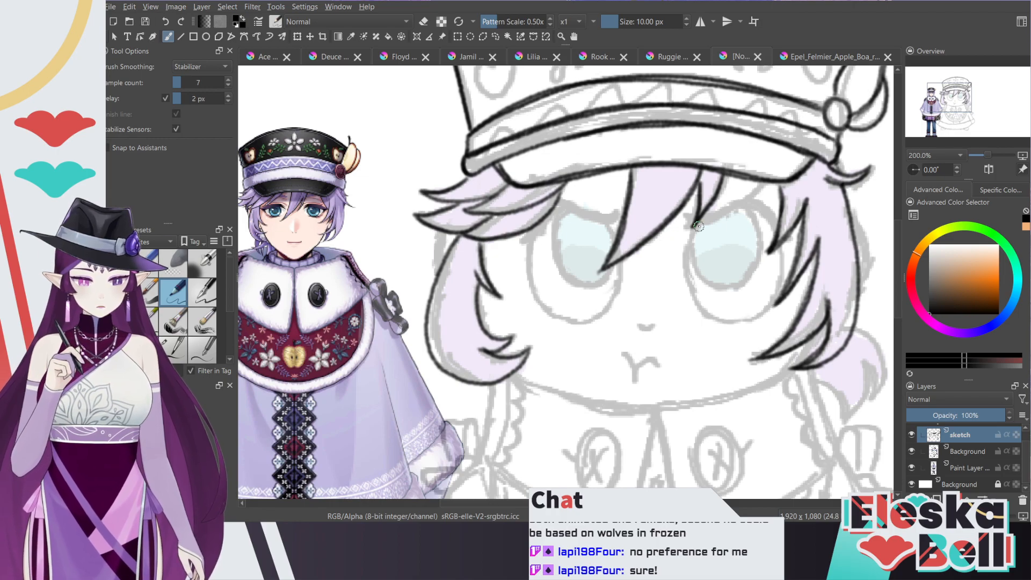
mouse_move(429, 343)
left_mouse_down()
mouse_move(431, 293)
mouse_move(465, 228)
left_mouse_up()
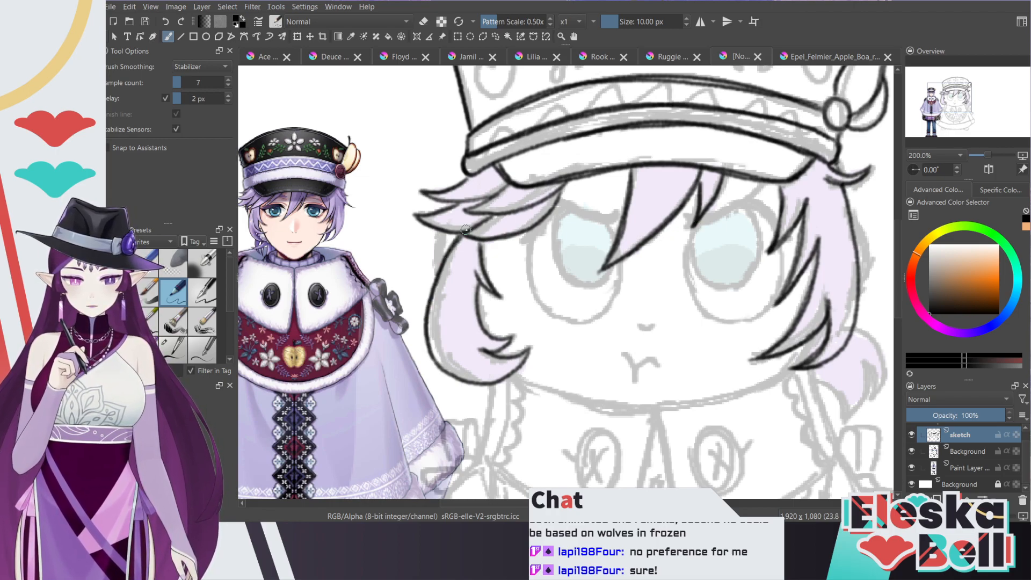
Step: Ink the chin and jaw curve between the two side locks as one smooth line
left_click_drag(898, 246, 898, 263)
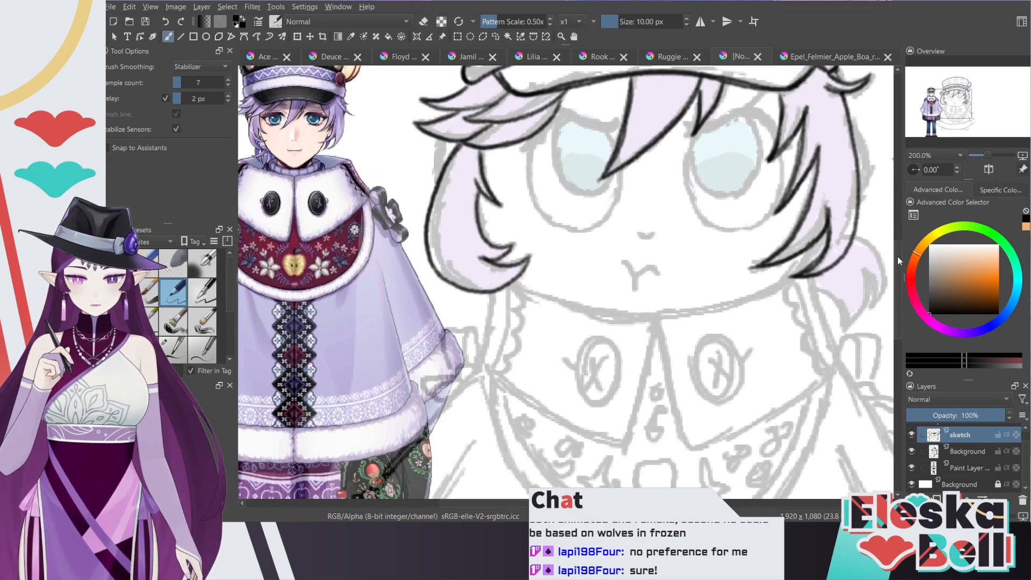
scroll(898, 259, "up", 2)
scroll(898, 259, "down", 1)
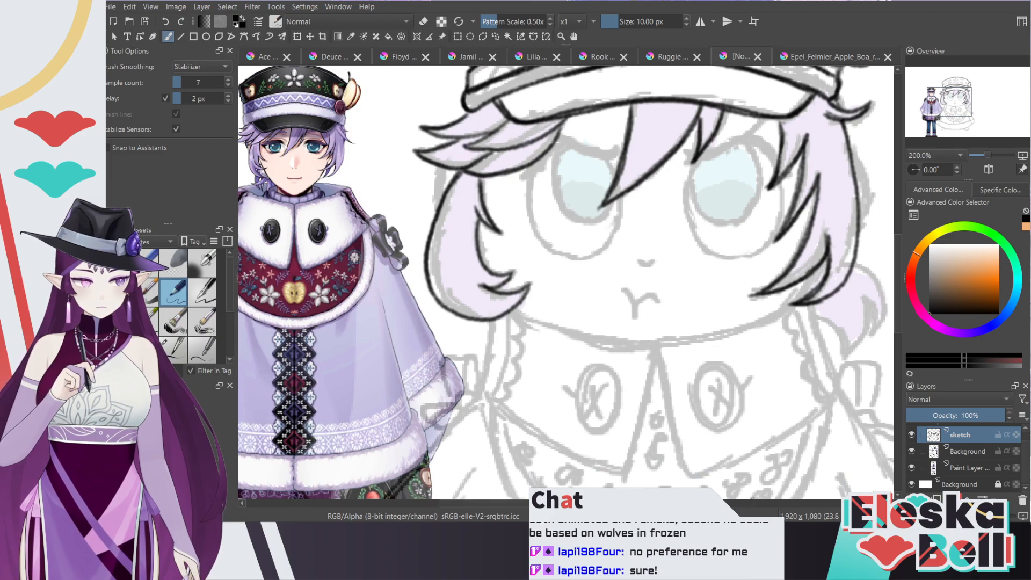
scroll(566, 286, "right", 5)
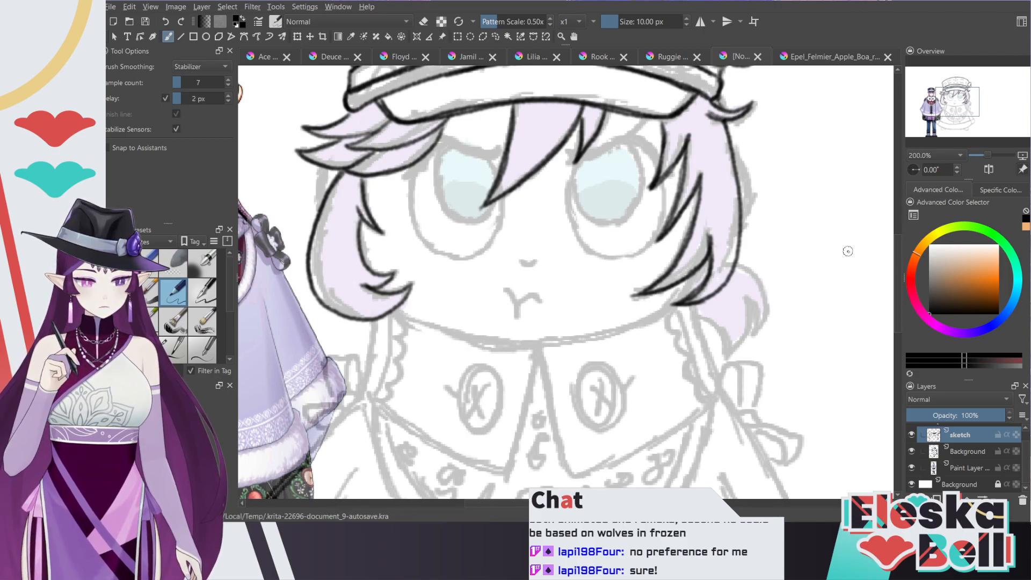
mouse_move(697, 274)
left_mouse_down()
mouse_move(663, 310)
mouse_move(577, 339)
mouse_move(491, 346)
mouse_move(386, 311)
left_mouse_up()
key("ctrl+z")
mouse_move(695, 279)
left_mouse_down()
mouse_move(655, 318)
mouse_move(567, 339)
mouse_move(495, 341)
mouse_move(386, 306)
left_mouse_up()
key("ctrl+z")
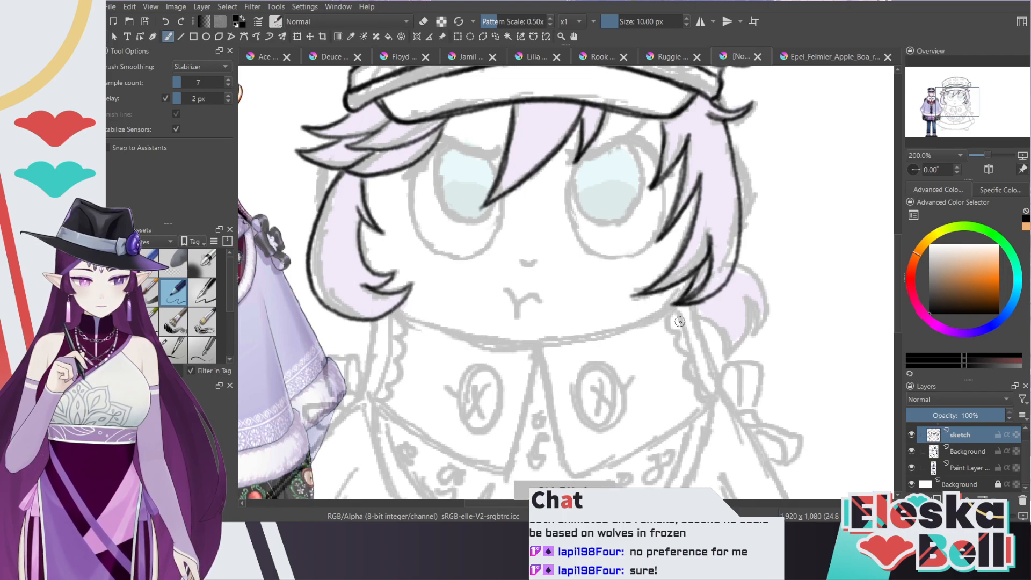
mouse_move(673, 306)
left_mouse_down()
mouse_move(624, 328)
mouse_move(516, 345)
mouse_move(386, 310)
left_mouse_up()
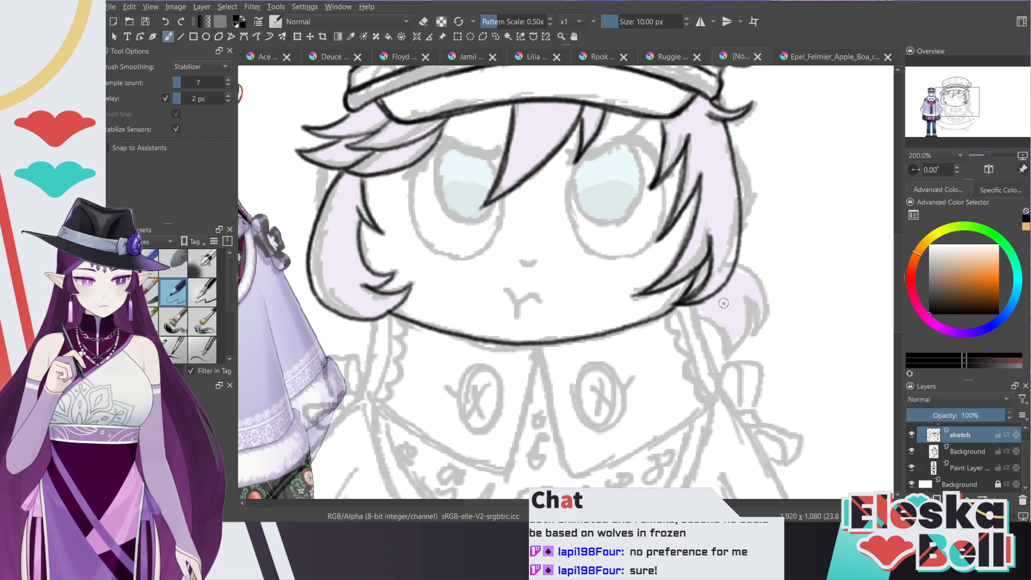
Step: Ink the right-hand collar flap's outer edge, slanted lower edge with rounded corner, and straight inner edge up to the chin
scroll(896, 246, "down", 5)
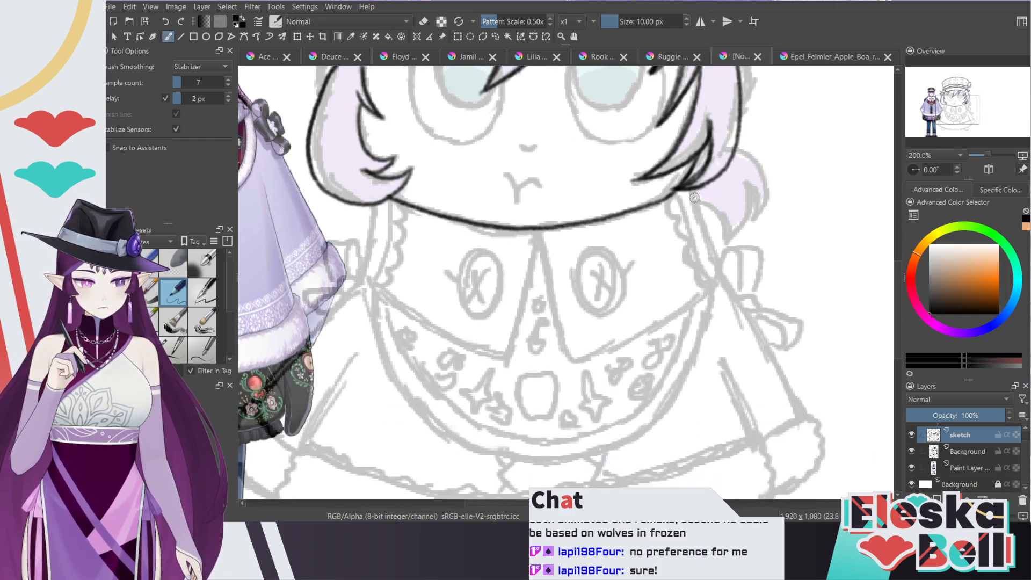
left_click_drag(695, 195, 722, 277)
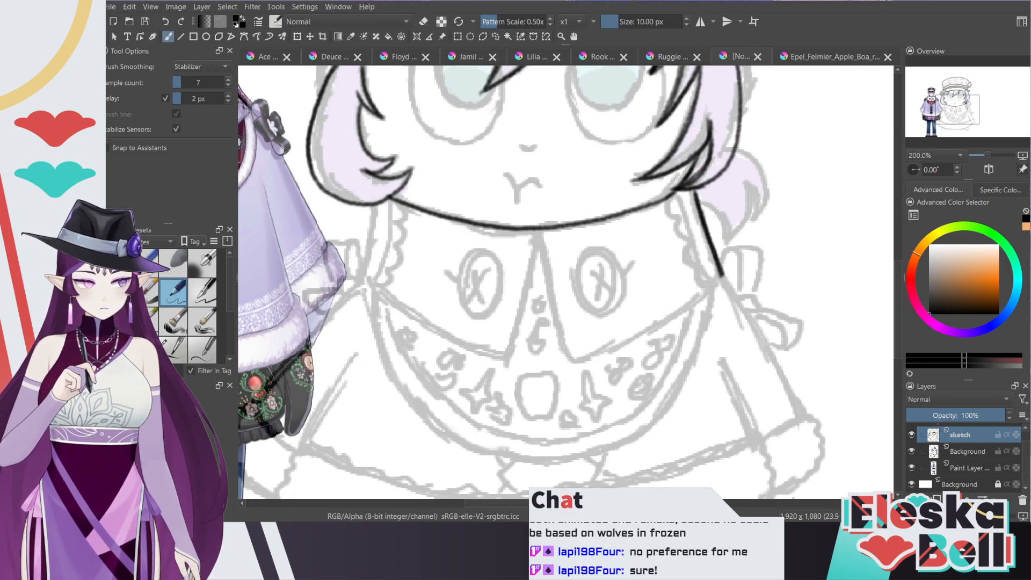
scroll(565, 282, "left", 3)
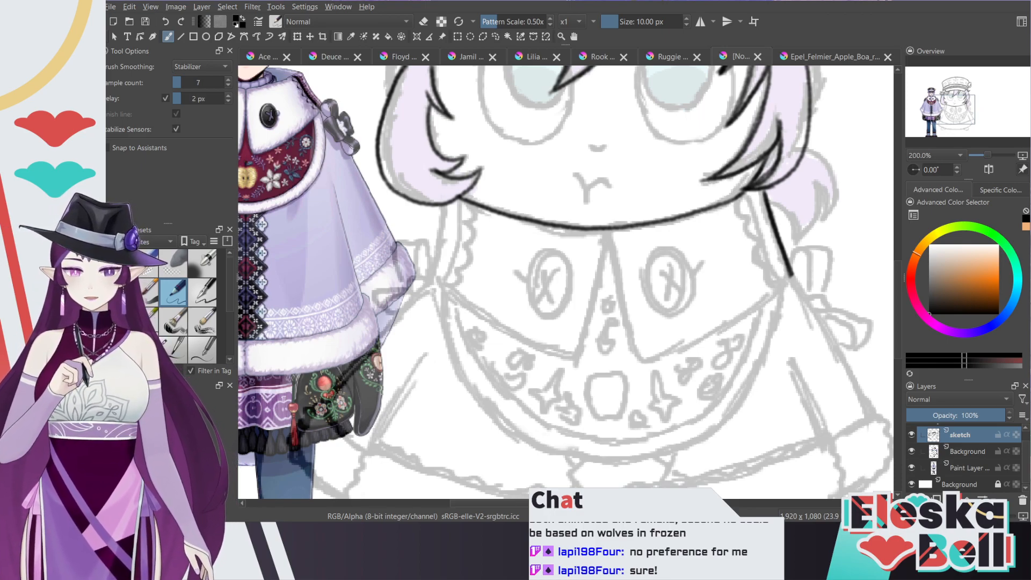
mouse_move(790, 276)
left_mouse_down()
mouse_move(749, 311)
mouse_move(639, 362)
left_mouse_up()
key("ctrl+z")
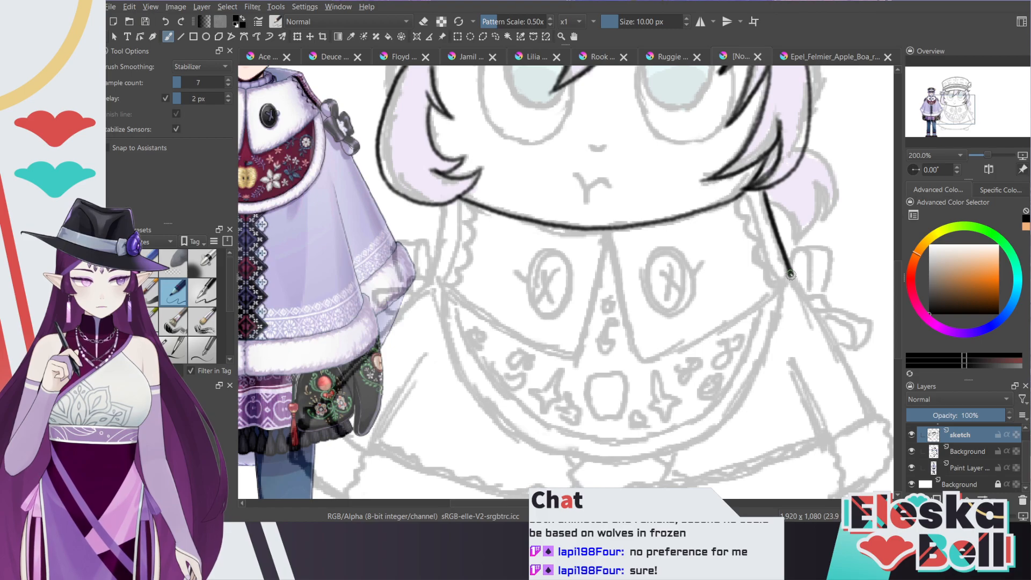
mouse_move(791, 279)
left_mouse_down()
mouse_move(714, 334)
mouse_move(636, 357)
left_mouse_up()
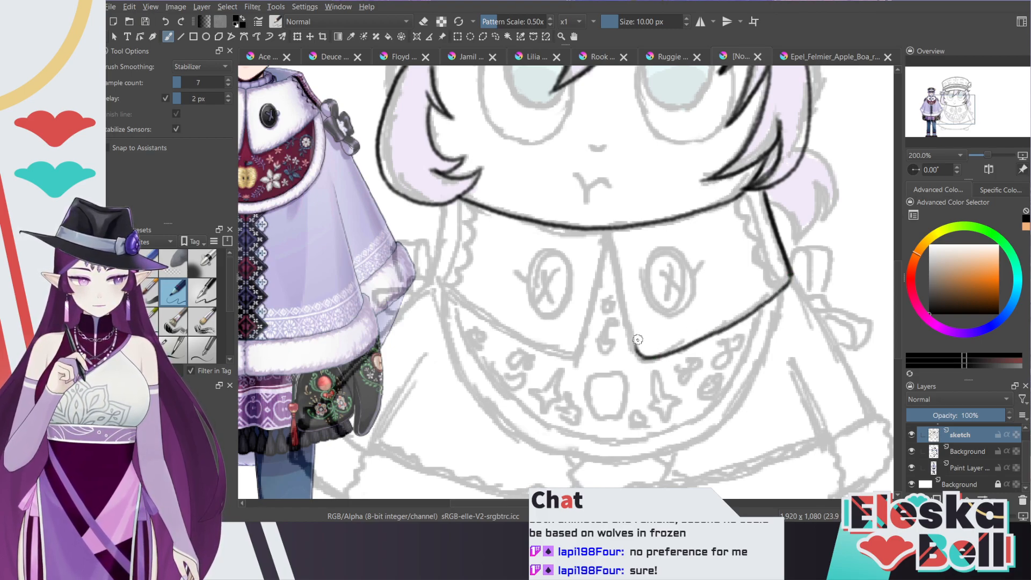
left_click_drag(608, 239, 634, 349)
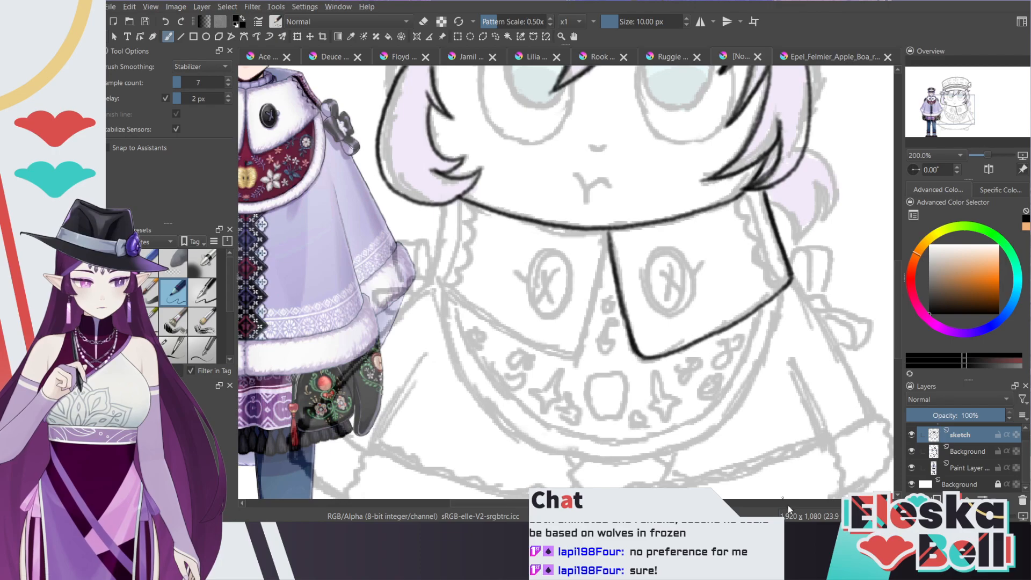
Step: Ink the left-hand collar flap's inner, outer and lower edges, mirroring the canvas for the outer part
left_click_drag(583, 504, 578, 504)
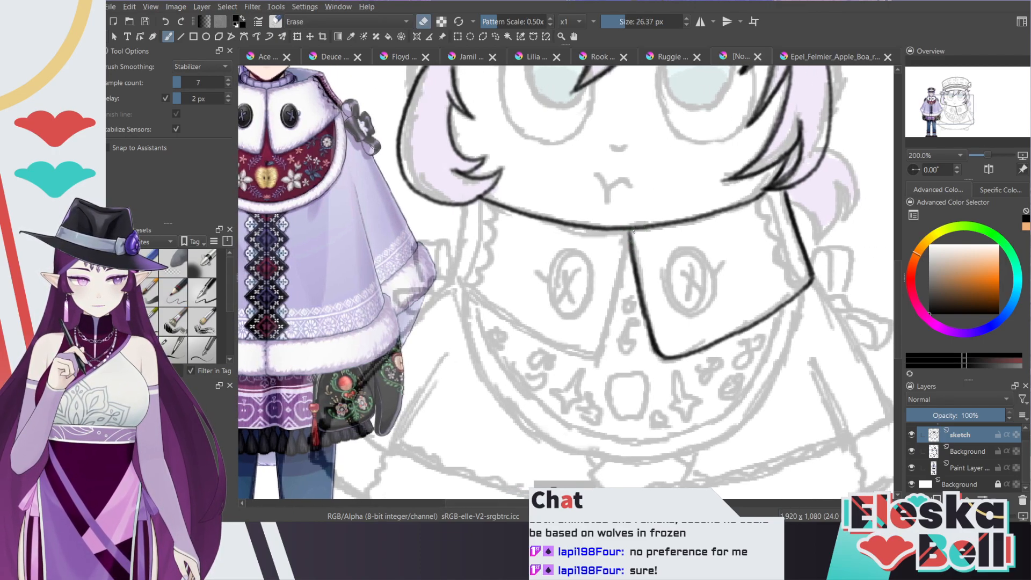
mouse_move(643, 227)
left_mouse_down()
mouse_move(633, 252)
mouse_move(636, 227)
mouse_move(661, 228)
mouse_move(613, 228)
mouse_move(630, 231)
mouse_move(605, 333)
left_mouse_up()
mouse_move(623, 259)
left_mouse_down()
mouse_move(603, 350)
mouse_move(583, 355)
left_mouse_up()
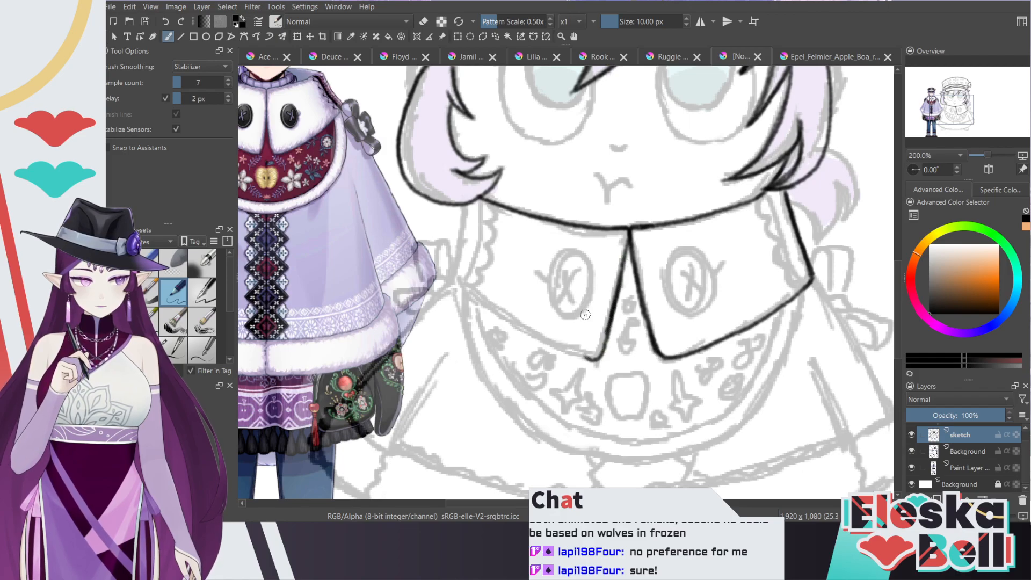
mouse_move(611, 318)
left_mouse_down()
mouse_move(601, 355)
mouse_move(548, 333)
left_mouse_up()
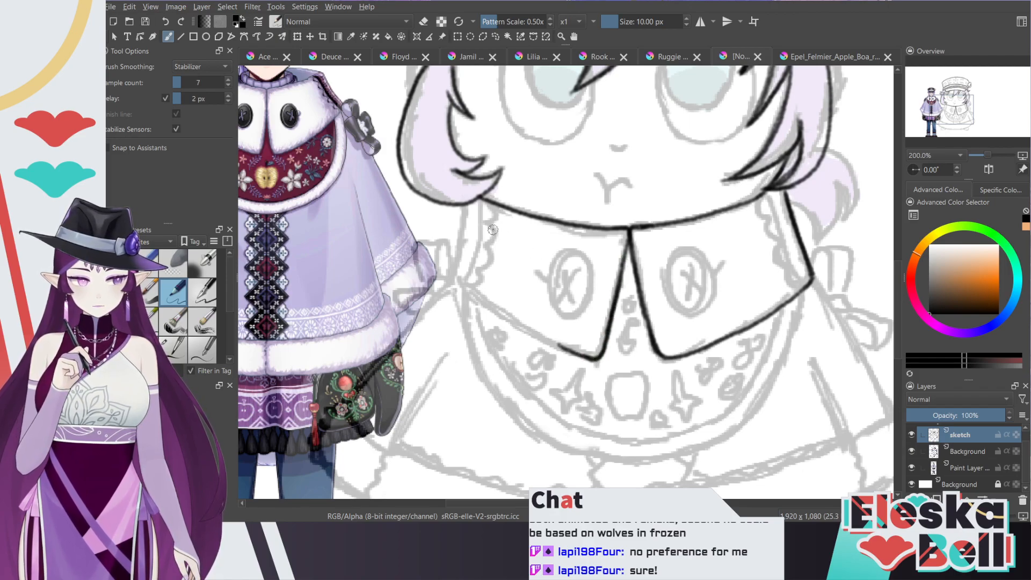
key("m")
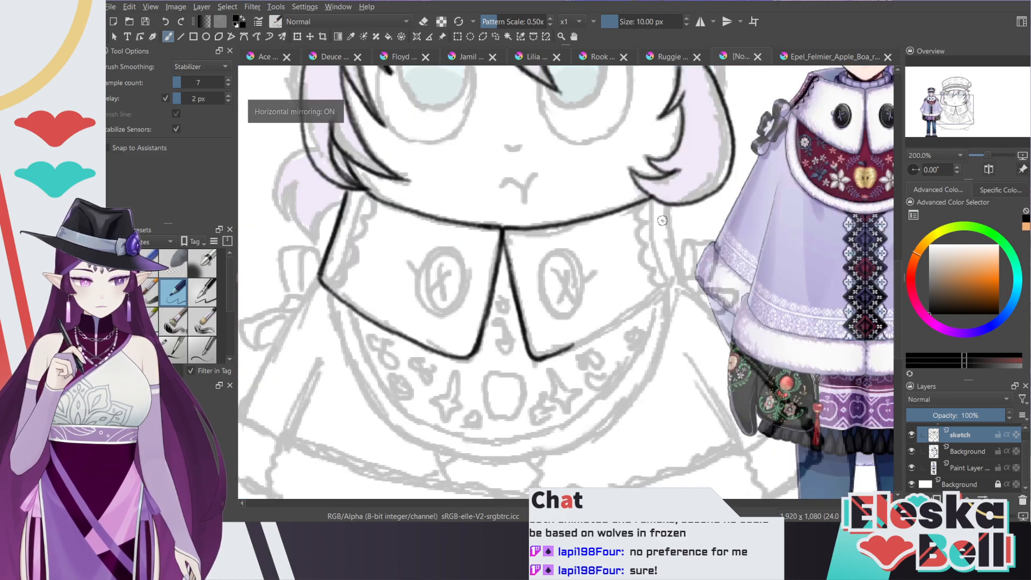
mouse_move(668, 204)
left_mouse_down()
mouse_move(685, 291)
mouse_move(631, 326)
mouse_move(534, 358)
mouse_move(579, 352)
mouse_move(685, 286)
left_mouse_up()
key("e")
key("slash")
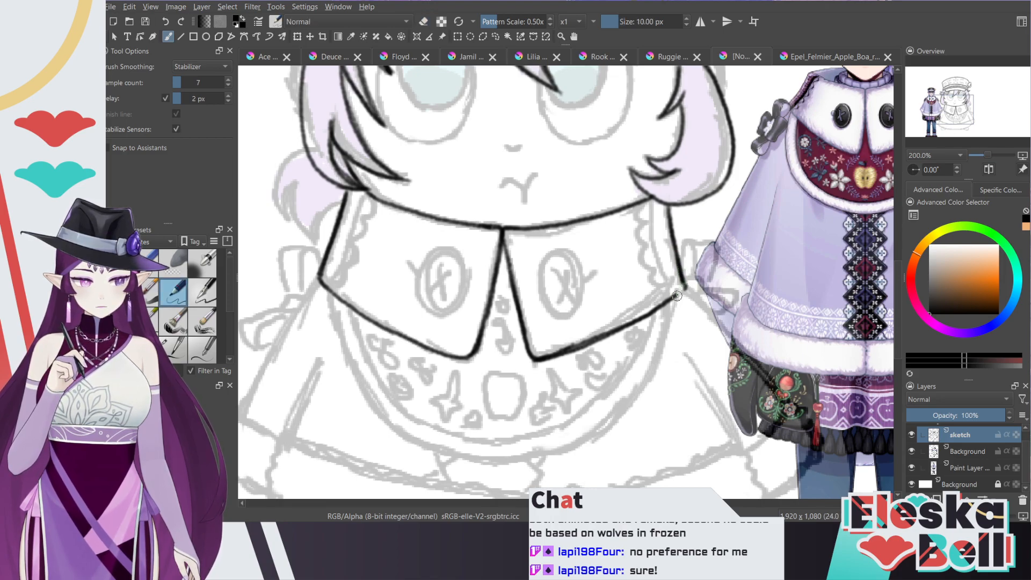
left_click_drag(591, 343, 529, 358)
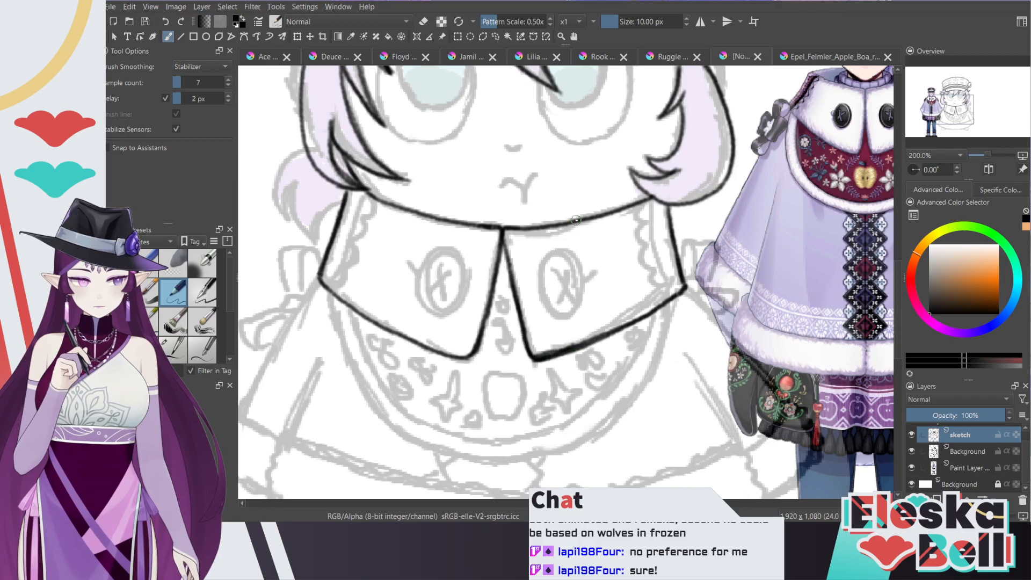
Step: Erase and redraw the left-hand collar flap's lower edge, joining it cleanly to the outer corner in the mirrored view
left_click(989, 175)
key("e")
mouse_move(589, 345)
left_mouse_down()
mouse_move(587, 359)
mouse_move(450, 290)
left_mouse_up()
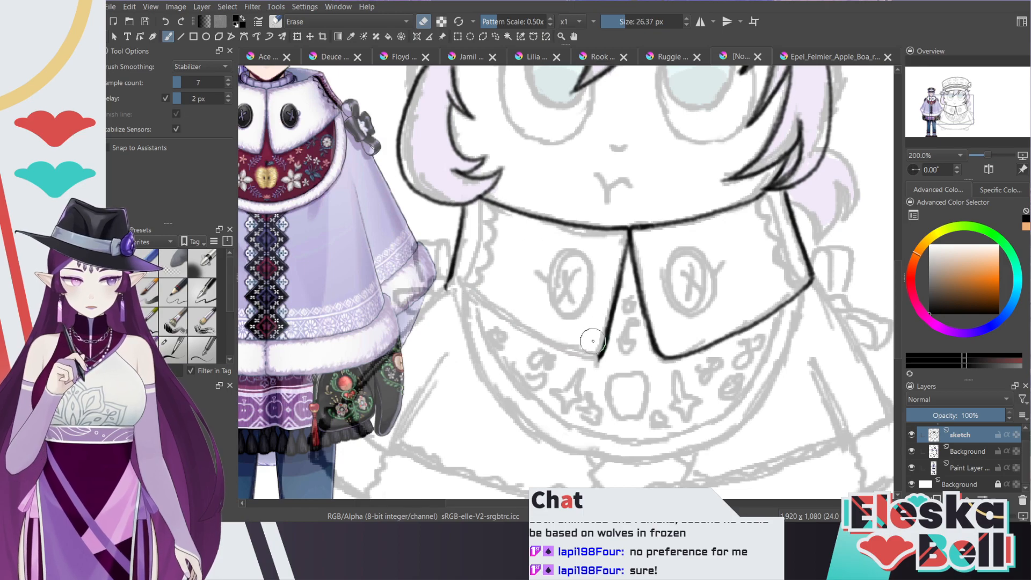
key("e")
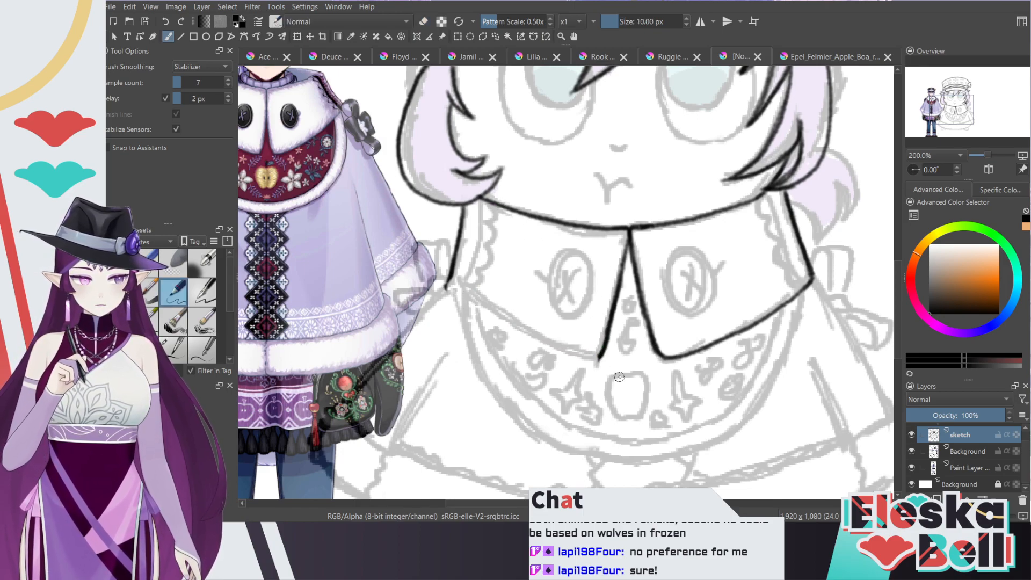
mouse_move(602, 353)
left_mouse_down()
mouse_move(519, 328)
mouse_move(450, 278)
left_mouse_up()
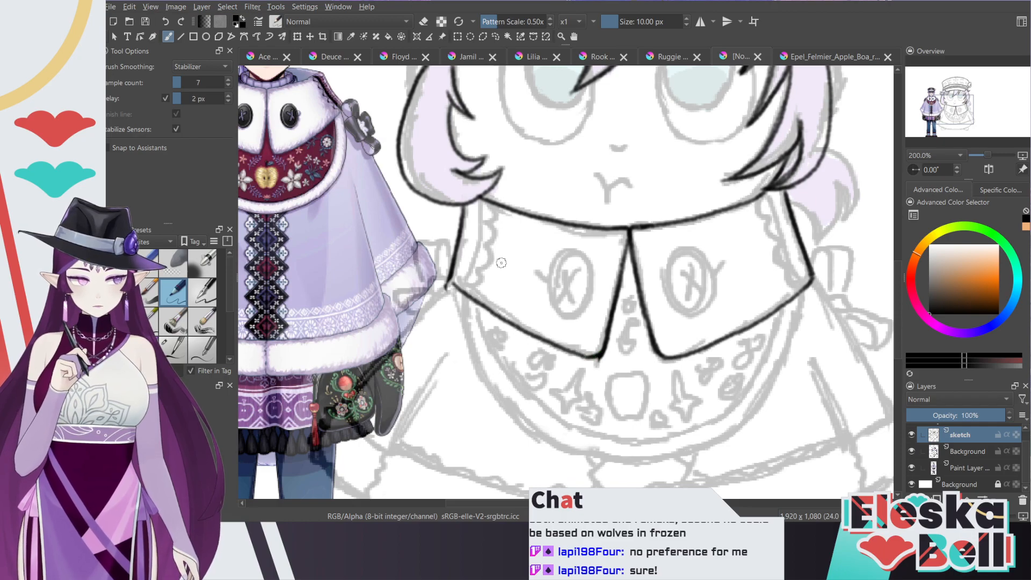
key("ctrl+z")
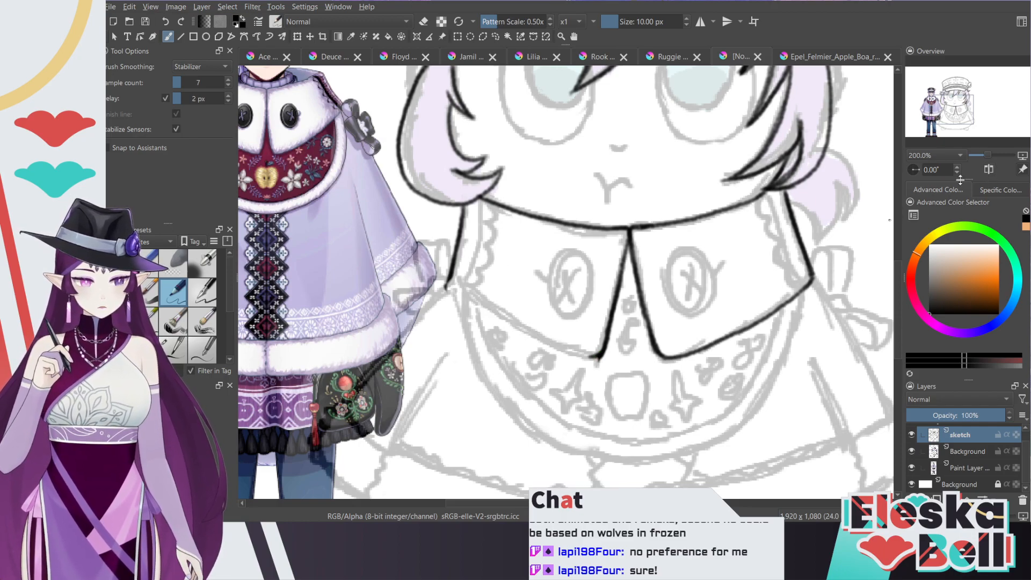
key("m")
key("e")
key("e")
mouse_move(684, 277)
left_mouse_down()
mouse_move(542, 360)
mouse_move(621, 329)
mouse_move(687, 273)
mouse_move(679, 293)
left_mouse_up()
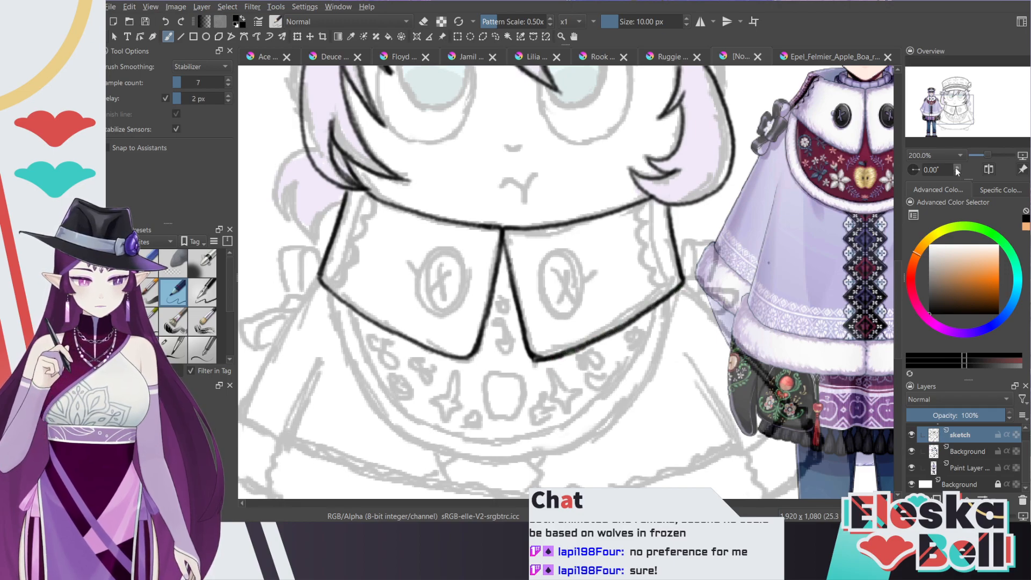
scroll(769, 263, "left", 5)
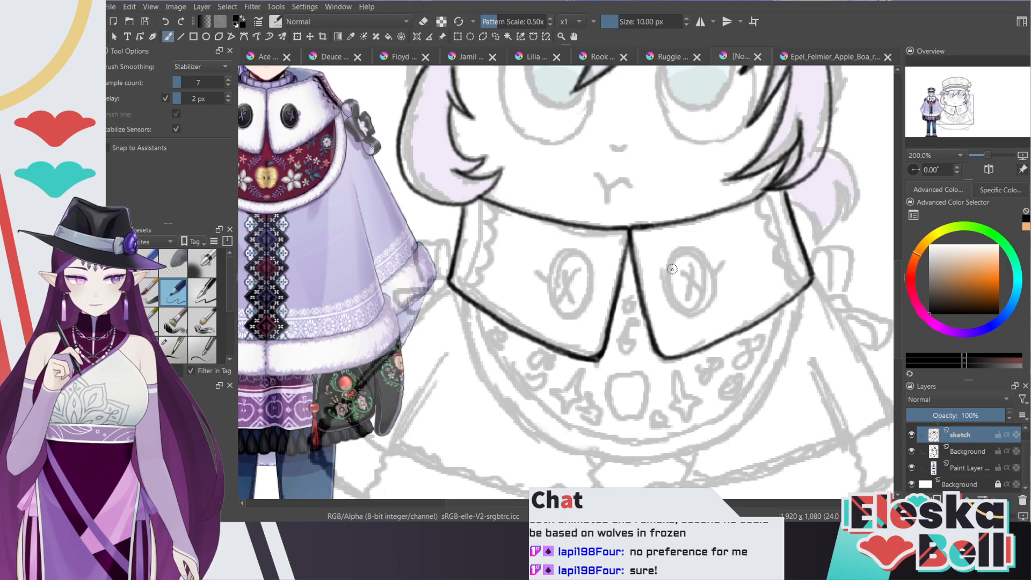
Step: Ink both oval collar buttons with crossed stitches inside and a small loop on each outer side
mouse_move(667, 271)
left_mouse_down()
mouse_move(678, 248)
mouse_move(665, 263)
mouse_move(703, 252)
mouse_move(710, 289)
mouse_move(671, 307)
mouse_move(667, 263)
mouse_move(694, 248)
mouse_move(698, 316)
mouse_move(684, 245)
mouse_move(696, 314)
left_mouse_up()
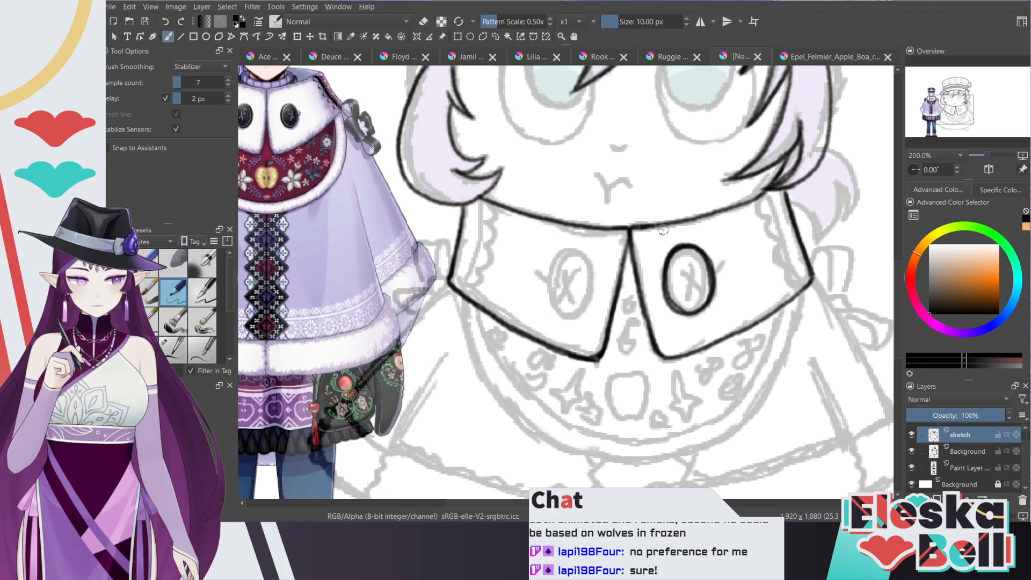
mouse_move(552, 263)
left_mouse_down()
mouse_move(594, 269)
mouse_move(574, 313)
mouse_move(543, 295)
mouse_move(556, 256)
mouse_move(588, 259)
mouse_move(581, 308)
mouse_move(548, 301)
mouse_move(557, 255)
mouse_move(593, 267)
mouse_move(547, 308)
left_mouse_up()
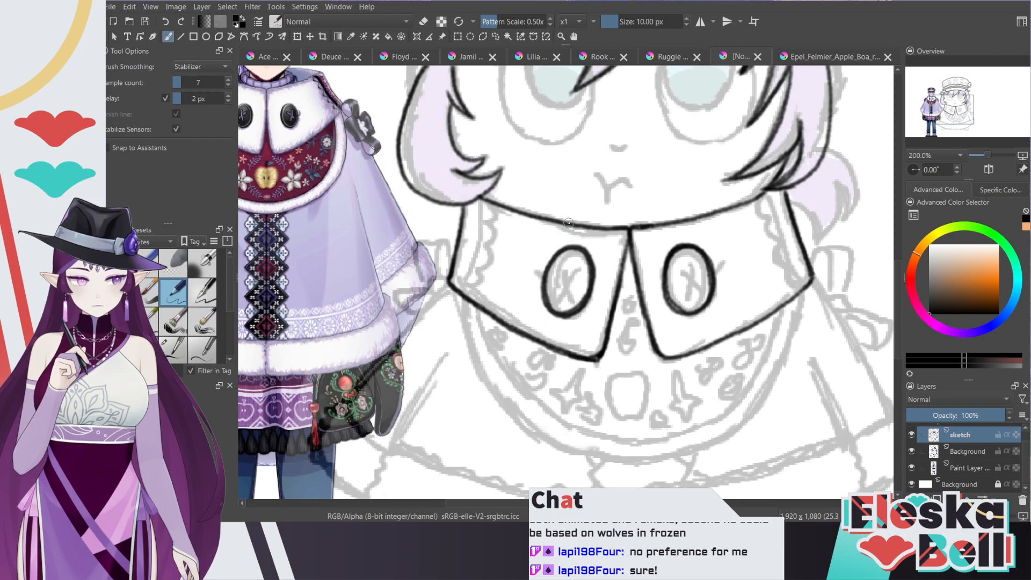
mouse_move(682, 270)
left_mouse_down()
mouse_move(698, 295)
mouse_move(696, 280)
mouse_move(688, 300)
mouse_move(671, 296)
mouse_move(671, 263)
mouse_move(697, 247)
mouse_move(691, 292)
mouse_move(670, 298)
mouse_move(679, 250)
left_mouse_up()
left_click_drag(555, 276, 561, 302)
mouse_move(565, 257)
left_mouse_down()
mouse_move(553, 295)
mouse_move(575, 265)
left_mouse_up()
mouse_move(547, 300)
left_mouse_down()
mouse_move(577, 258)
mouse_move(582, 291)
left_mouse_up()
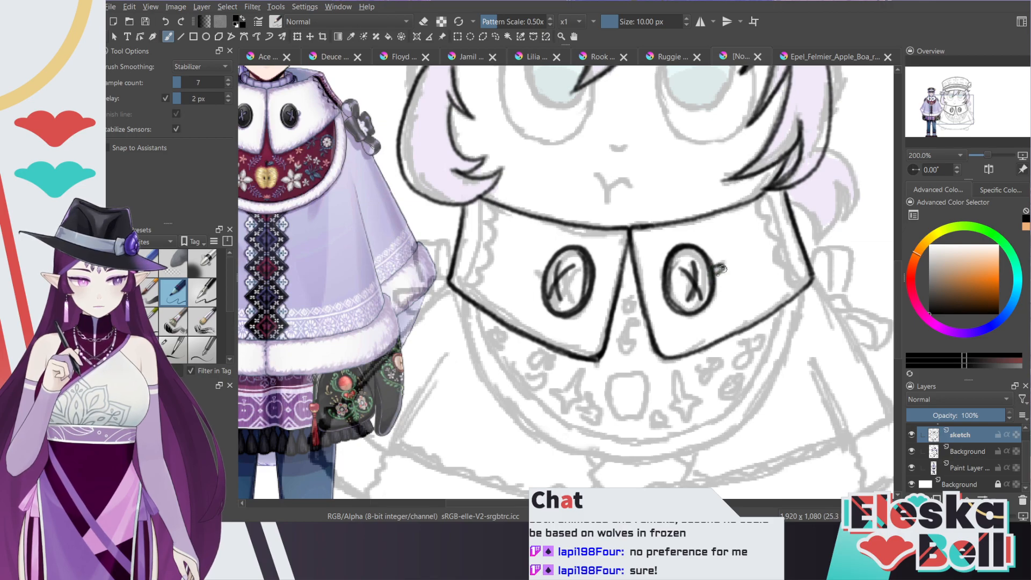
left_click_drag(721, 267, 716, 273)
left_click_drag(535, 268, 544, 279)
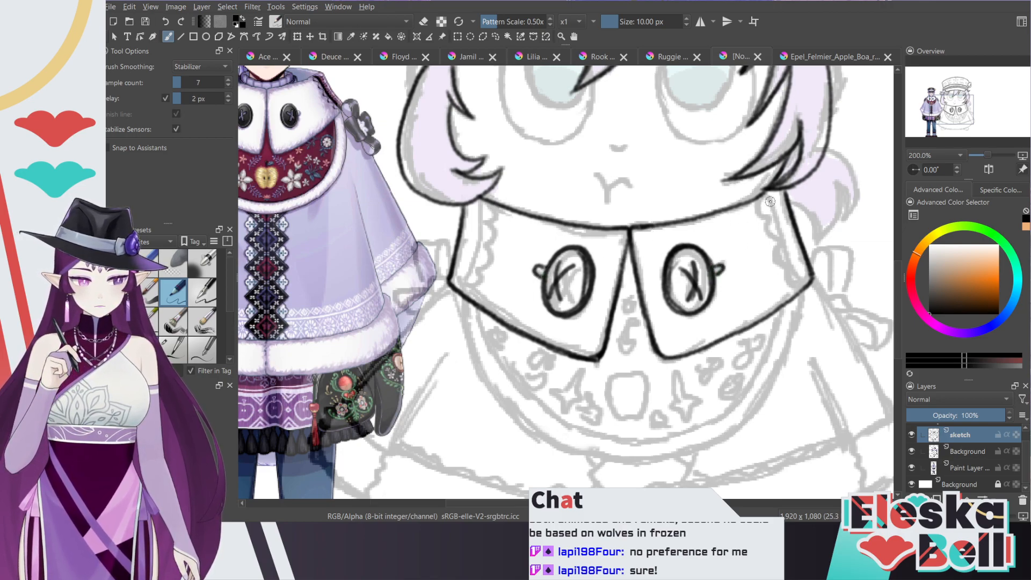
Step: Ink the inner border line and scalloped lace trim along the outer side of both collar flaps
mouse_move(765, 192)
left_mouse_down()
mouse_move(805, 288)
mouse_move(767, 195)
left_mouse_up()
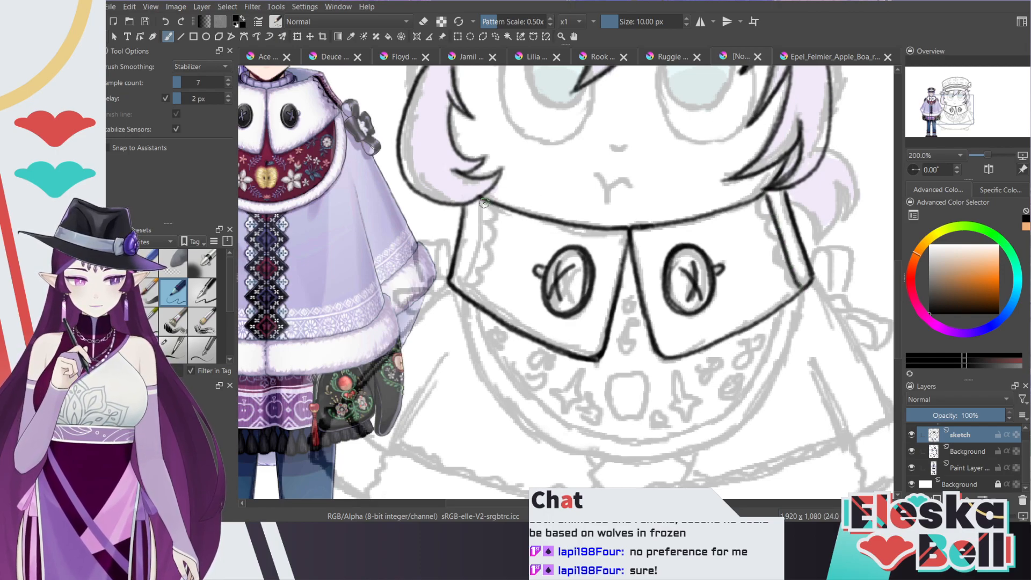
mouse_move(484, 204)
left_mouse_down()
mouse_move(456, 289)
mouse_move(486, 199)
left_mouse_up()
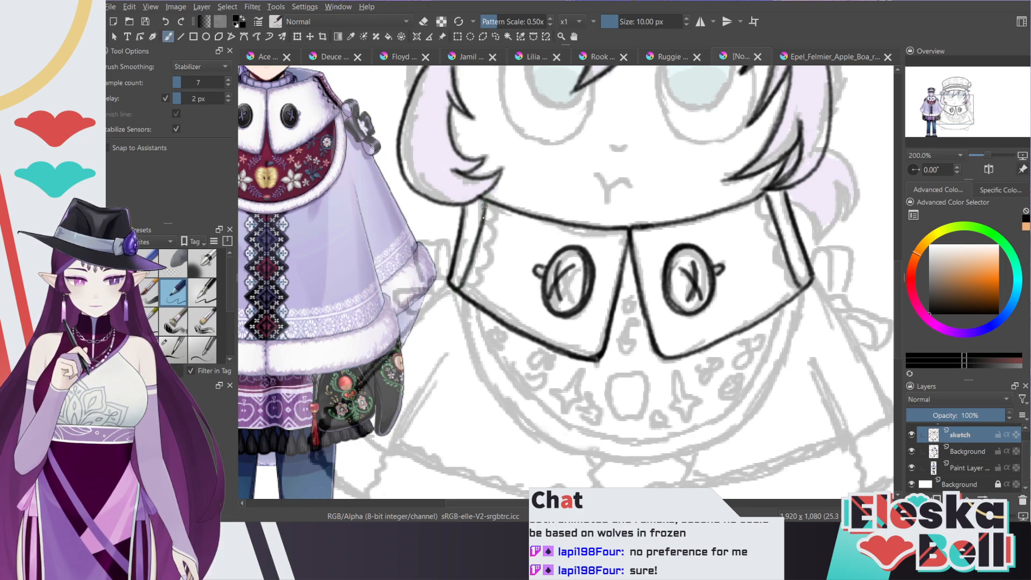
mouse_move(761, 197)
left_mouse_down()
mouse_move(774, 221)
mouse_move(760, 196)
mouse_move(780, 243)
mouse_move(767, 239)
mouse_move(781, 210)
mouse_move(787, 249)
mouse_move(778, 241)
mouse_move(773, 261)
mouse_move(790, 267)
mouse_move(774, 261)
mouse_move(790, 241)
mouse_move(784, 278)
mouse_move(799, 295)
mouse_move(784, 271)
mouse_move(802, 253)
mouse_move(801, 293)
mouse_move(786, 288)
mouse_move(789, 263)
mouse_move(783, 275)
mouse_move(800, 293)
left_mouse_up()
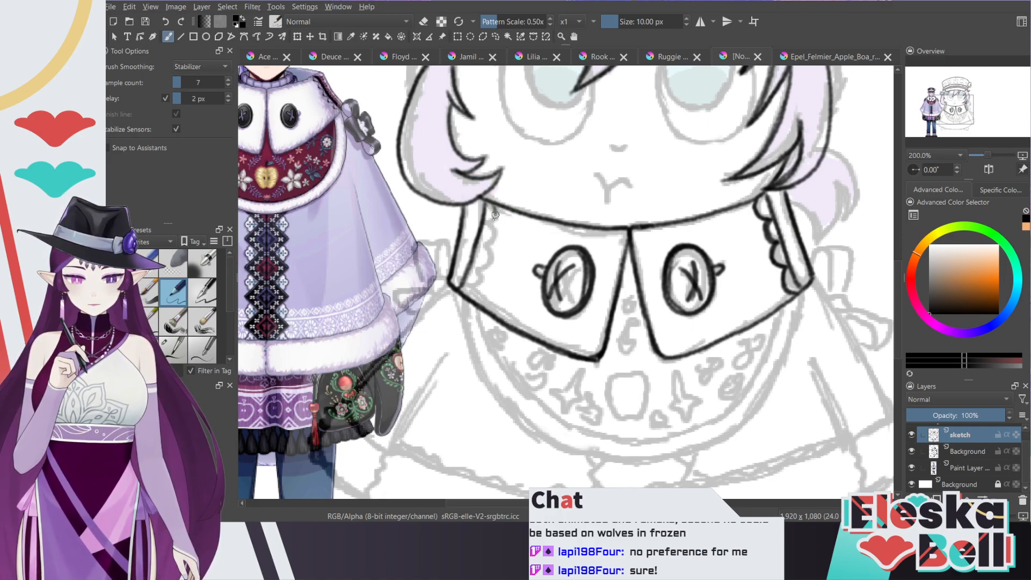
mouse_move(489, 227)
left_mouse_down()
mouse_move(476, 246)
mouse_move(490, 241)
mouse_move(485, 227)
mouse_move(478, 244)
mouse_move(488, 258)
mouse_move(466, 286)
left_mouse_up()
mouse_move(471, 266)
left_mouse_down()
mouse_move(472, 289)
mouse_move(462, 290)
left_mouse_up()
left_click_drag(461, 249, 534, 250)
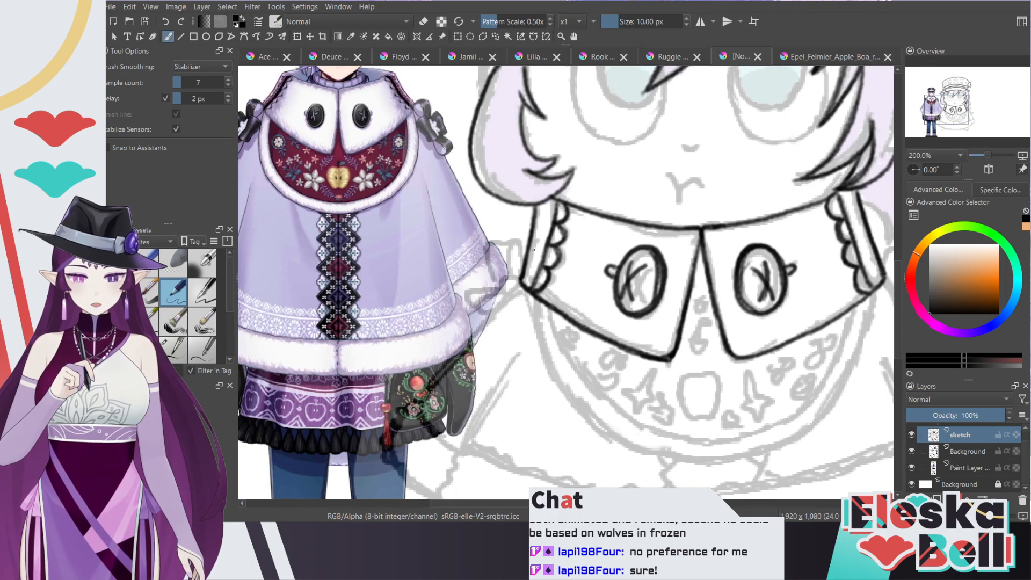
scroll(898, 274, "down", 3)
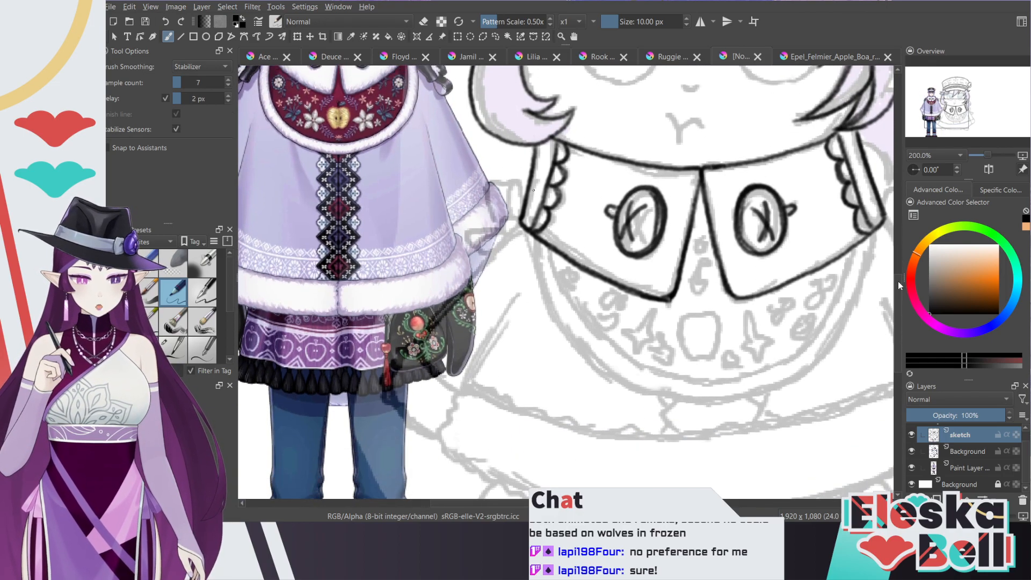
scroll(895, 273, "down", 1)
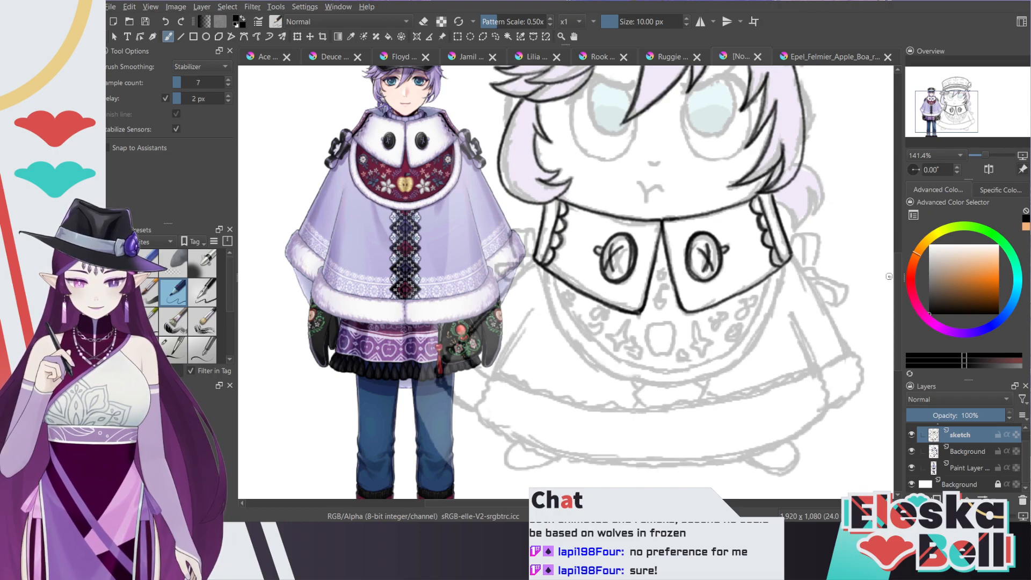
key("ctrl+plus")
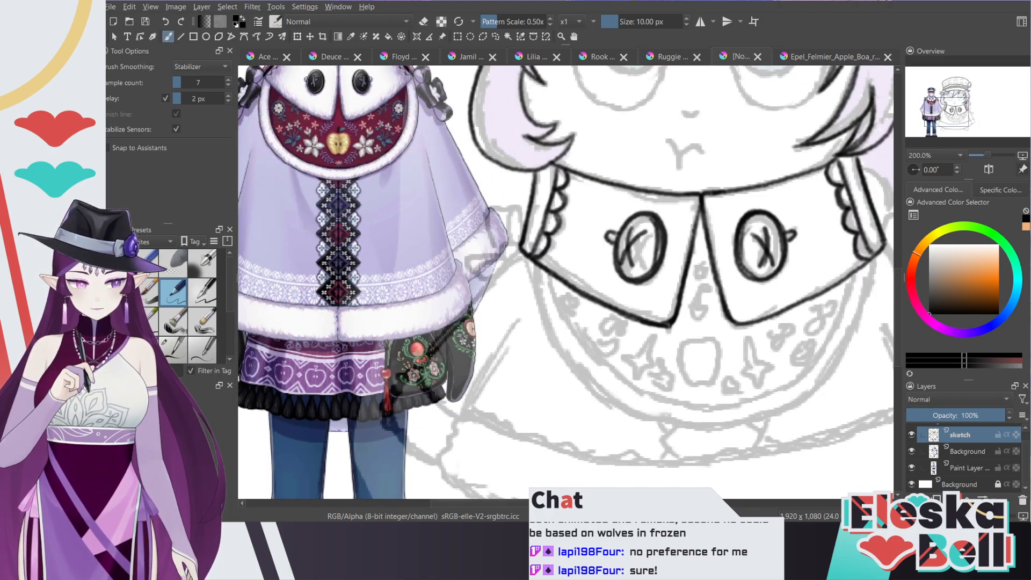
scroll(891, 274, "right", 5)
scroll(886, 261, "up", 3)
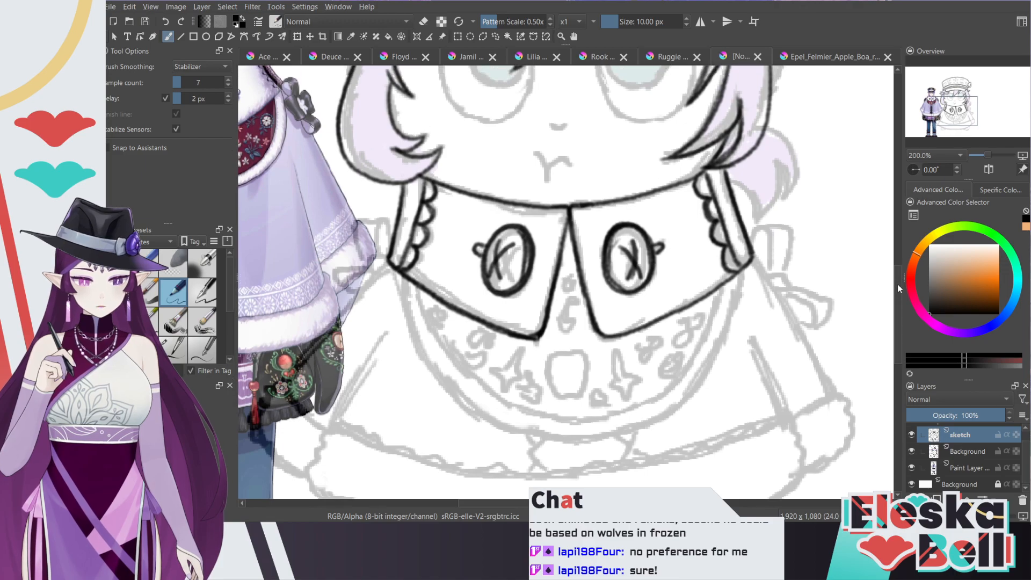
scroll(898, 280, "down", 5)
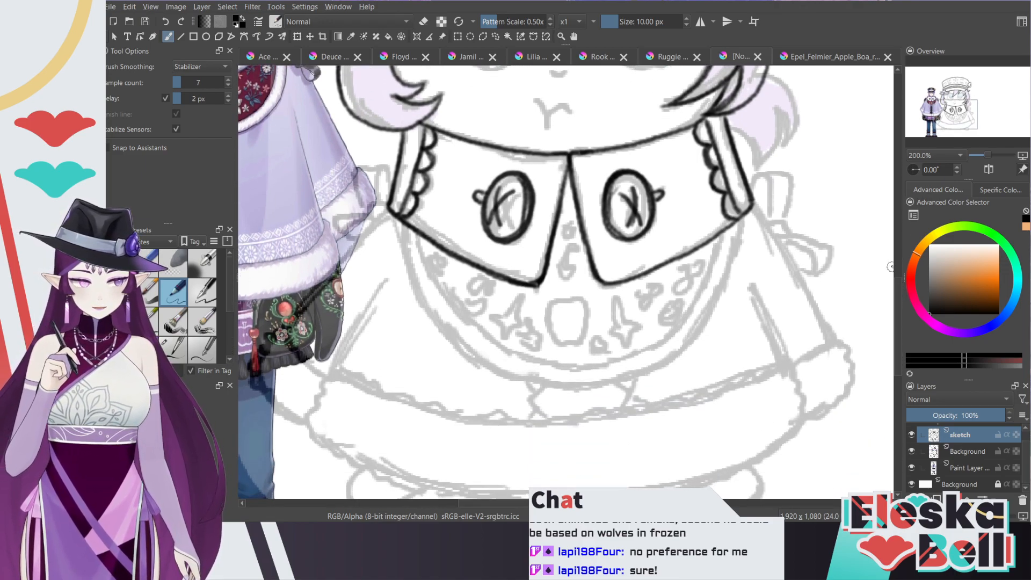
left_click_drag(752, 207, 810, 295)
left_click_drag(779, 250, 830, 344)
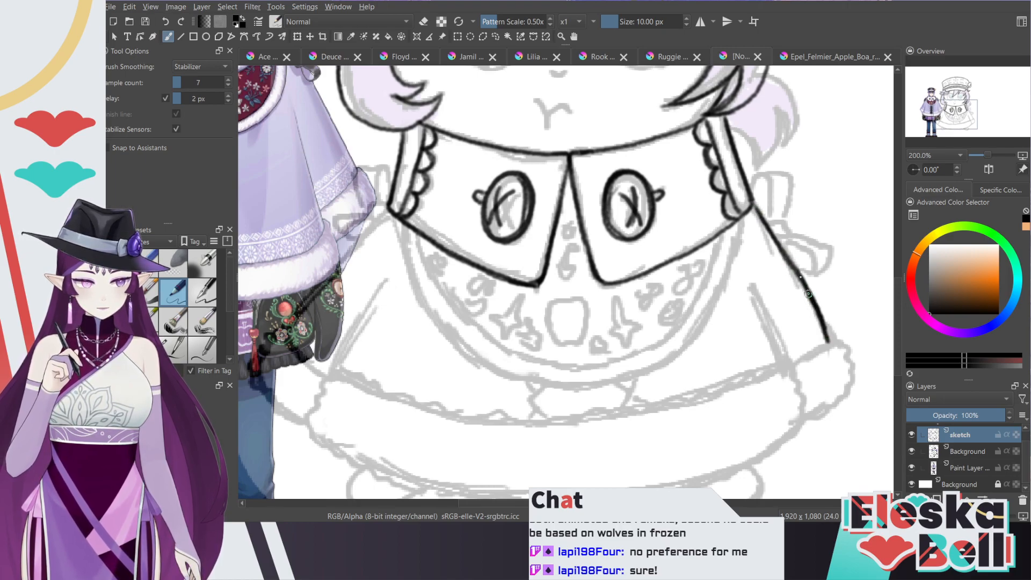
key("e")
mouse_move(771, 234)
left_mouse_down()
mouse_move(756, 213)
mouse_move(830, 344)
left_mouse_up()
key("e")
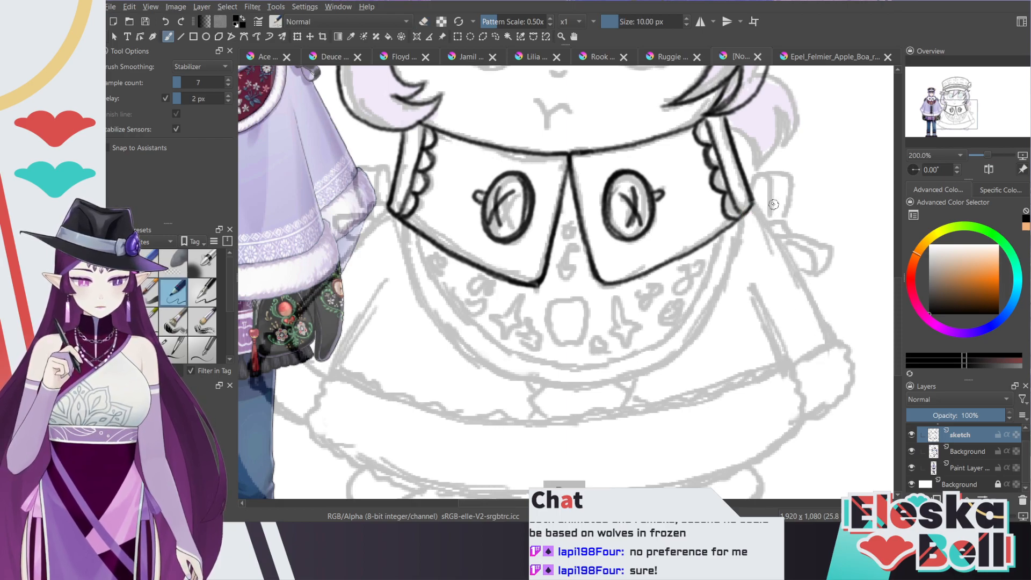
Step: Ink the cape's right-hand outer edge from the collar corner down to the fur cuff with overlapping strokes
left_click_drag(755, 205, 784, 252)
left_click_drag(756, 210, 806, 295)
left_click_drag(782, 248, 830, 348)
left_click_drag(802, 282, 825, 345)
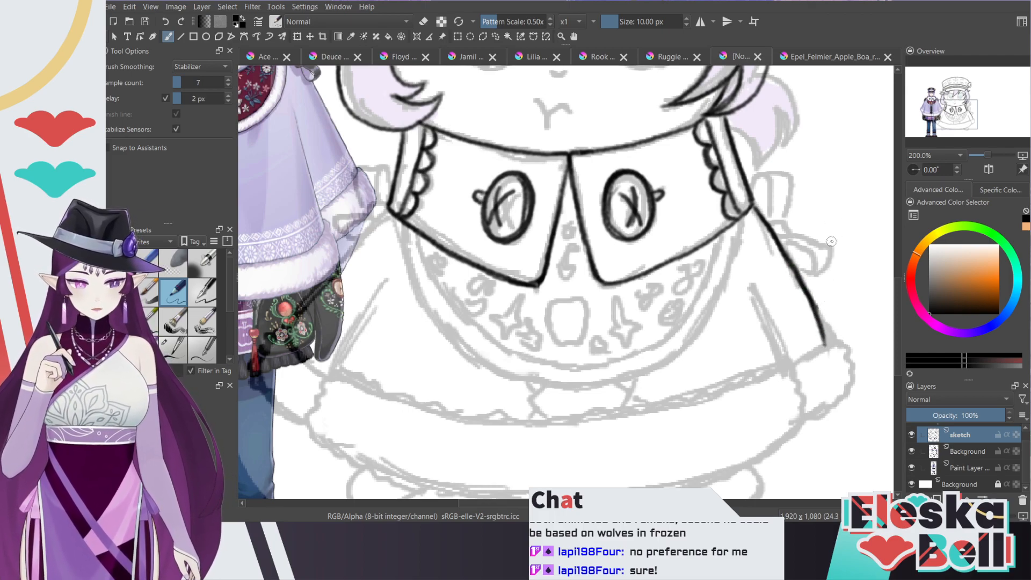
Step: Try to ink the cape's left-hand outer edge downward from the collar corner
mouse_move(390, 213)
left_mouse_down()
mouse_move(468, 213)
mouse_move(411, 269)
mouse_move(373, 328)
left_mouse_up()
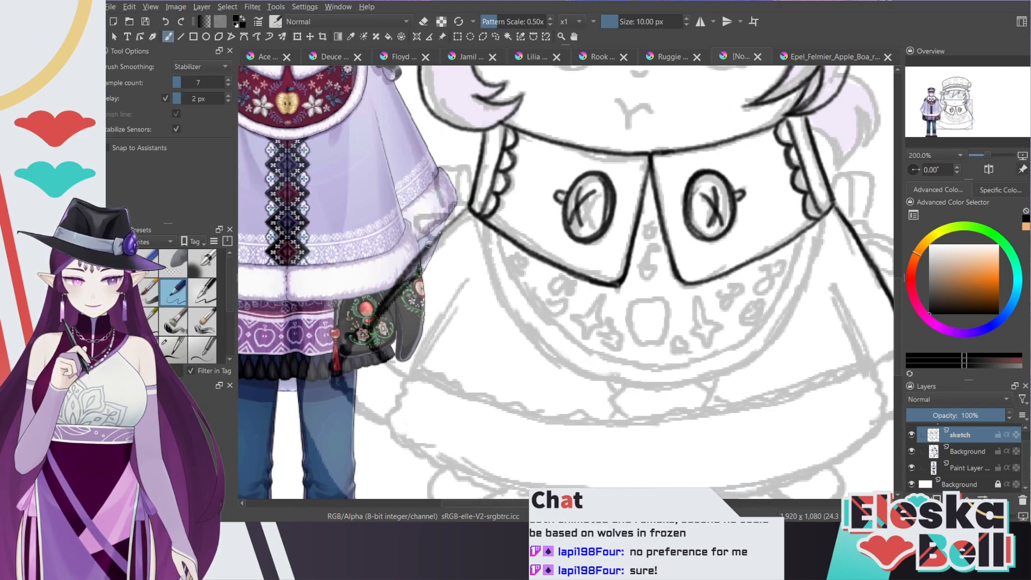
left_click_drag(465, 210, 386, 293)
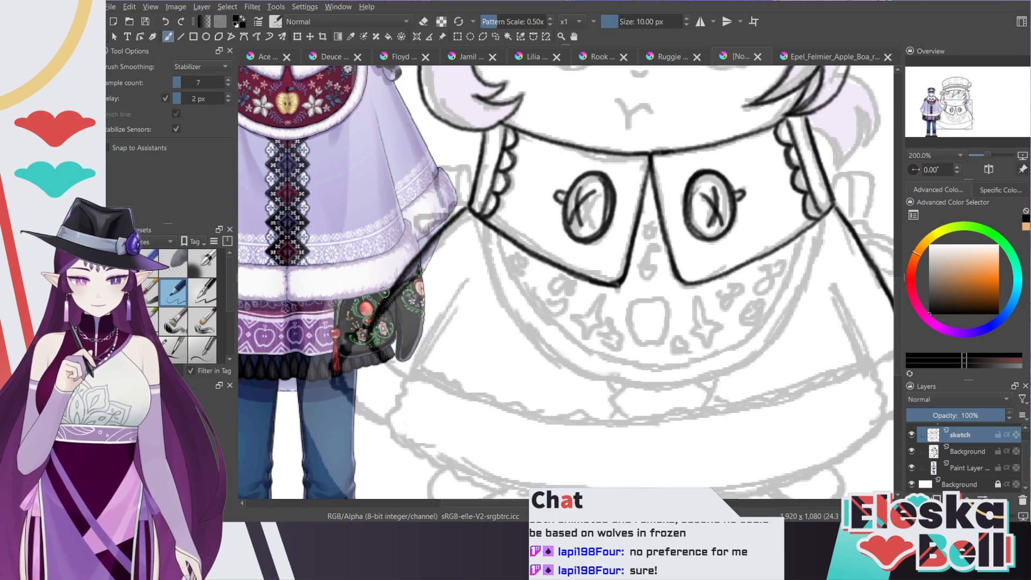
scroll(385, 293, "down", 3)
scroll(385, 292, "up", 1)
scroll(385, 292, "up", 2)
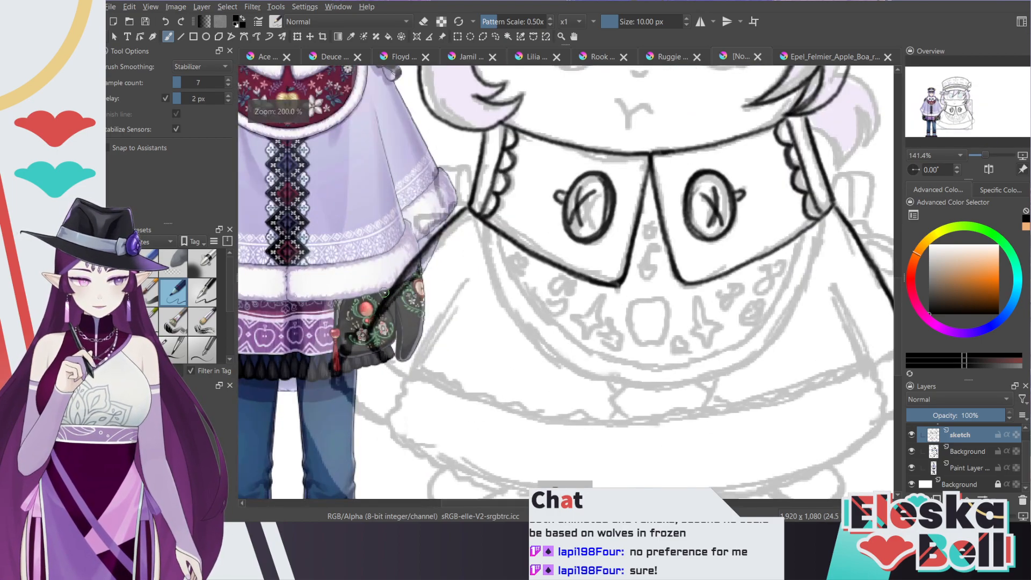
Step: Move the full-body reference on its paint layer leftward until it no longer overlaps the chibi sketch
key("minus")
left_click(962, 456)
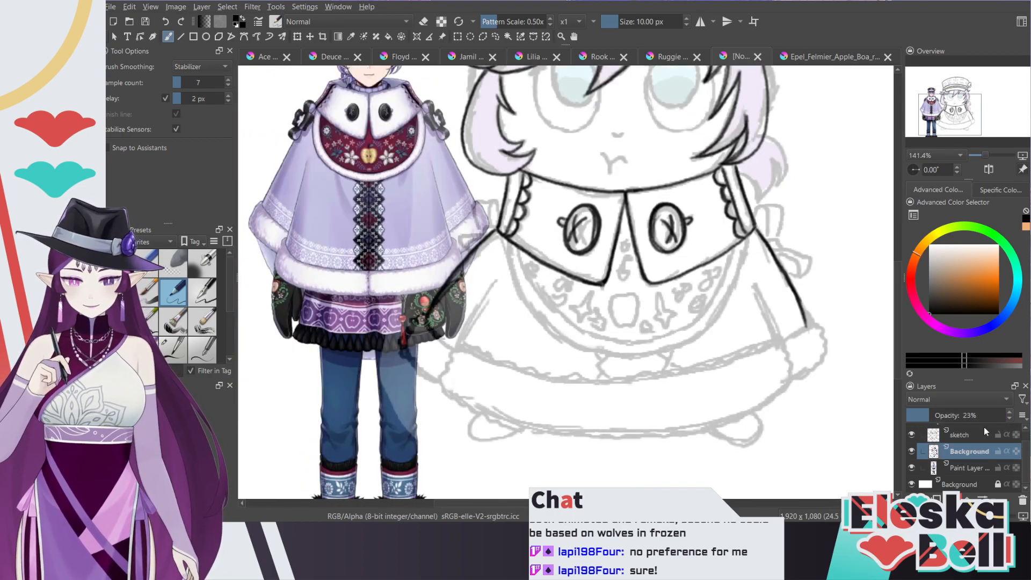
left_click(297, 36)
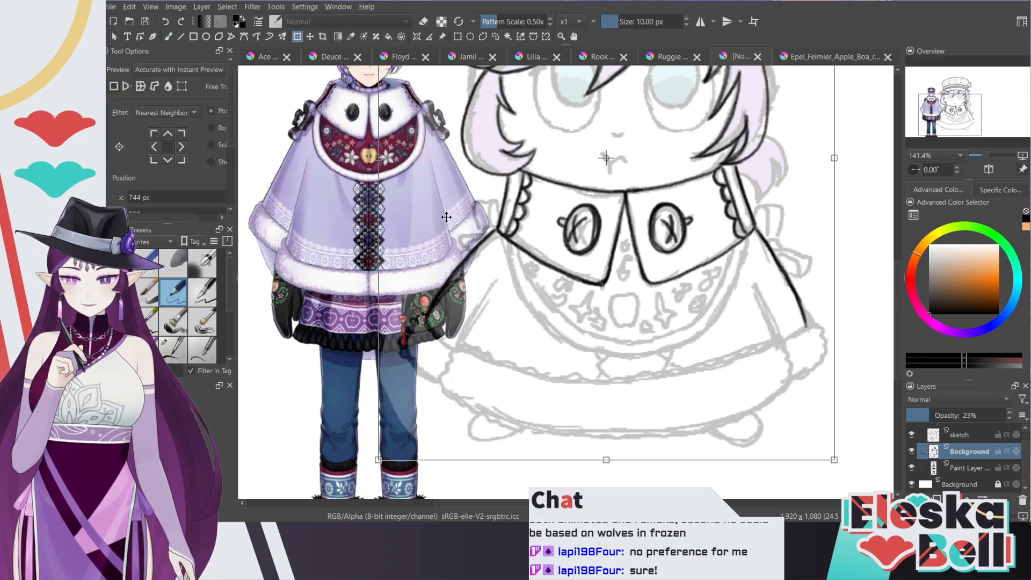
left_click(963, 469)
left_click_drag(420, 226, 348, 213)
mouse_move(297, 306)
left_mouse_down()
mouse_move(349, 305)
mouse_move(321, 306)
left_mouse_up()
scroll(321, 306, "down", 5)
scroll(321, 306, "up", 5)
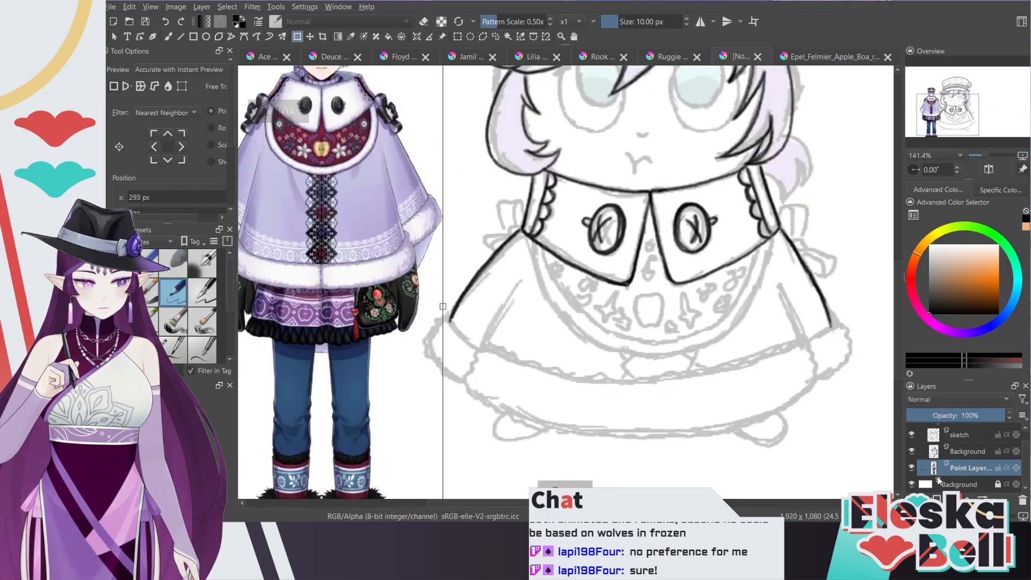
Step: Erase the stray left-hand cape edge on the sketch layer and redraw it along the faded outline to the collar corner
left_click(960, 434)
key("b")
key("e")
mouse_move(449, 331)
left_mouse_down()
mouse_move(469, 286)
mouse_move(450, 314)
mouse_move(516, 232)
left_mouse_up()
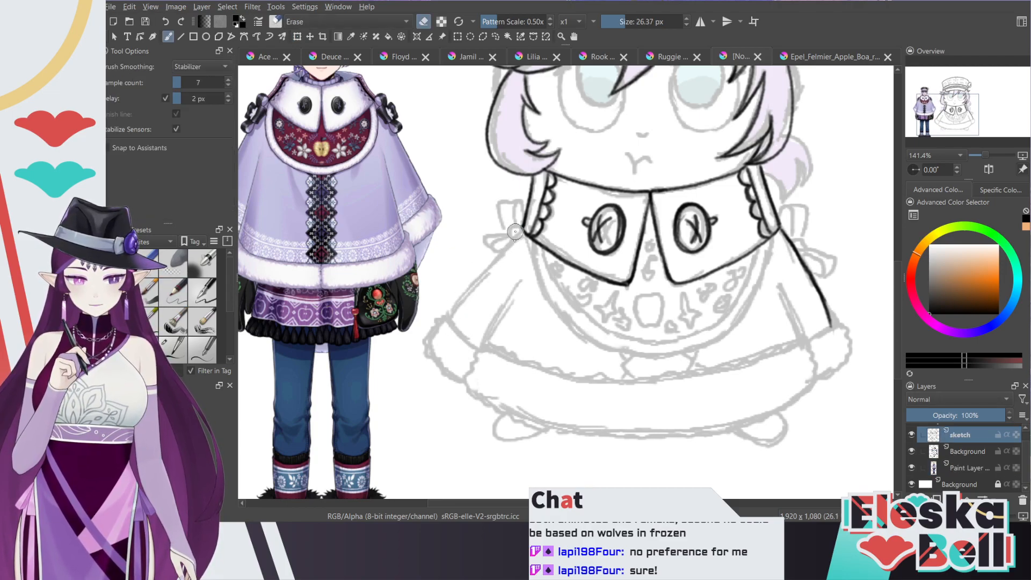
key("e")
key("ctrl+t")
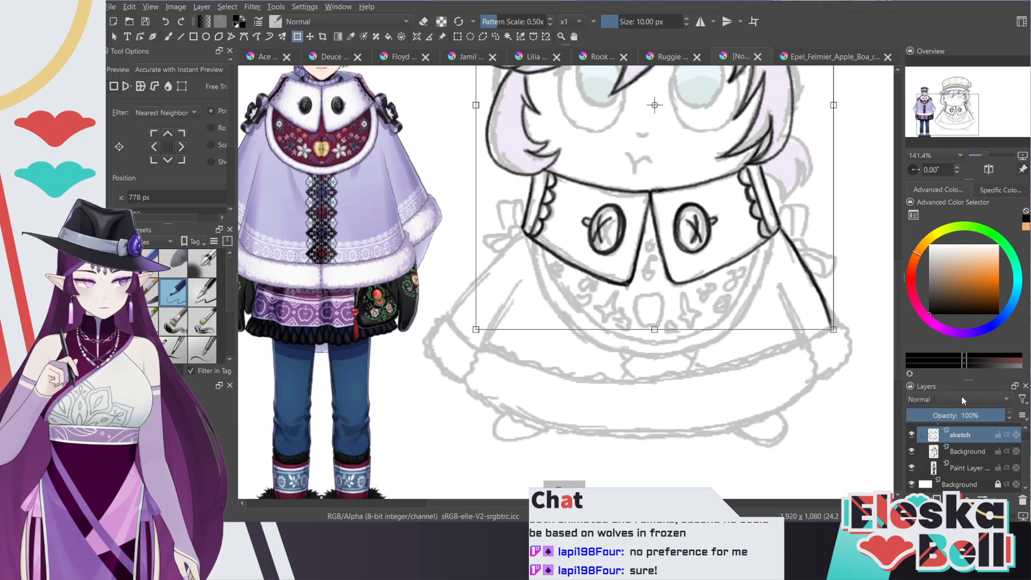
key("b")
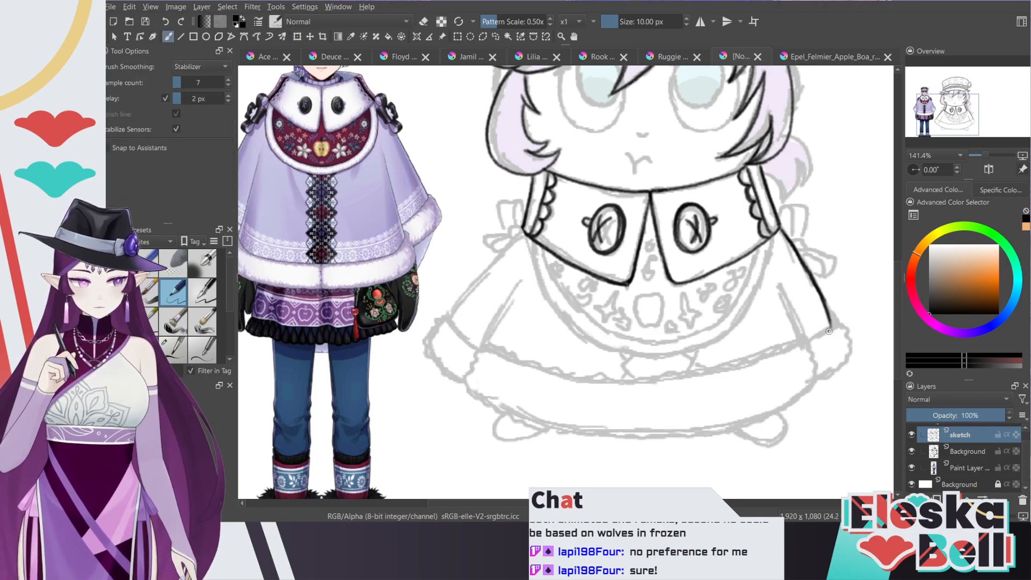
left_click_drag(458, 313, 521, 227)
scroll(564, 199, "down", 4)
scroll(565, 183, "up", 4)
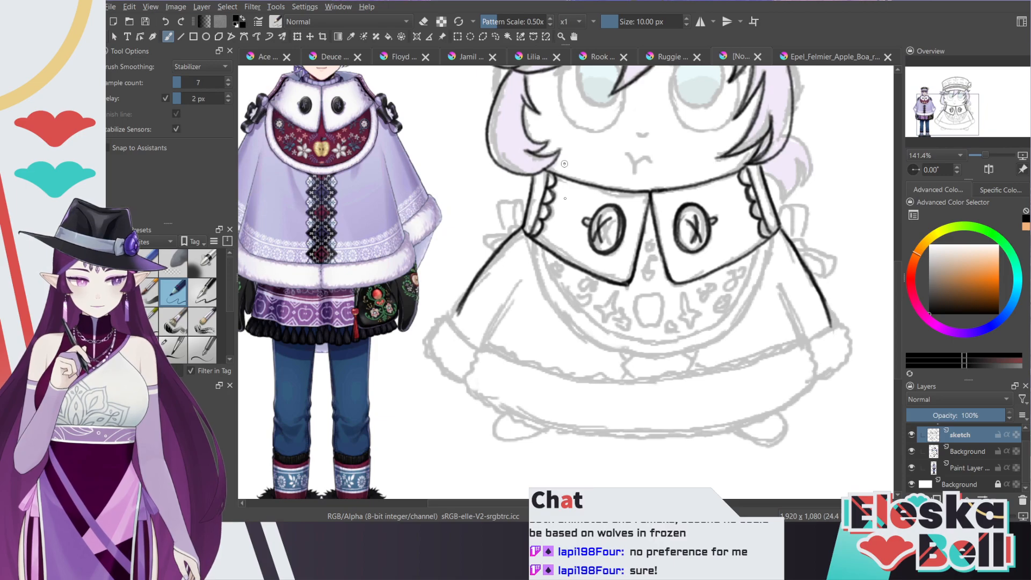
Step: Ink the right-hand sleeve's inner line, redrawing it once, and extend the outer edge down through the fur cuff
left_click_drag(779, 286, 803, 339)
key("e")
left_click_drag(779, 286, 804, 346)
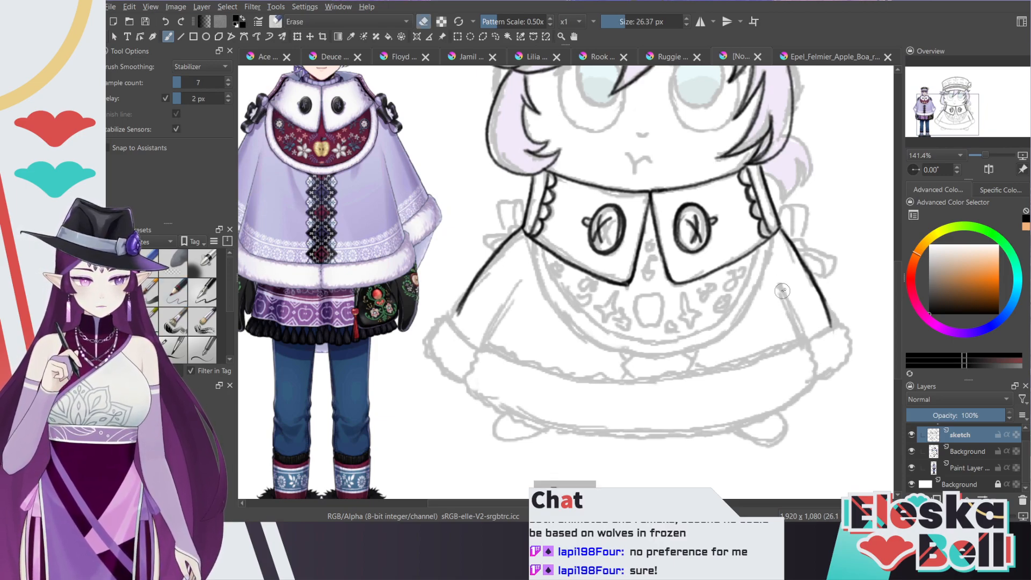
key("e")
left_click_drag(778, 285, 814, 381)
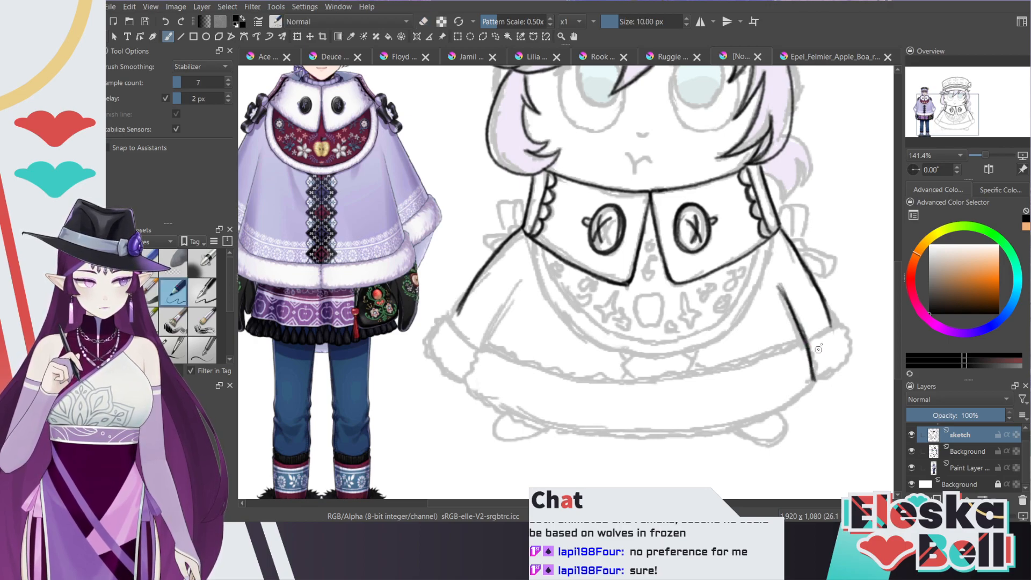
left_click_drag(825, 310, 837, 368)
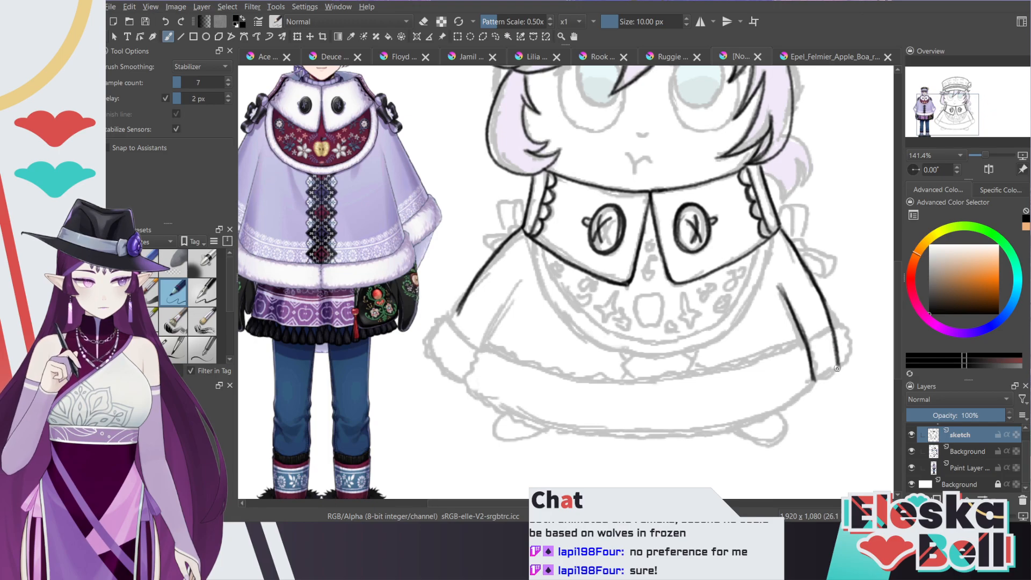
Step: Extend the left-hand sleeve's outer edge, ink its inner line and close the lower ends of both sleeves
left_click_drag(461, 306, 436, 358)
left_click_drag(473, 280, 446, 329)
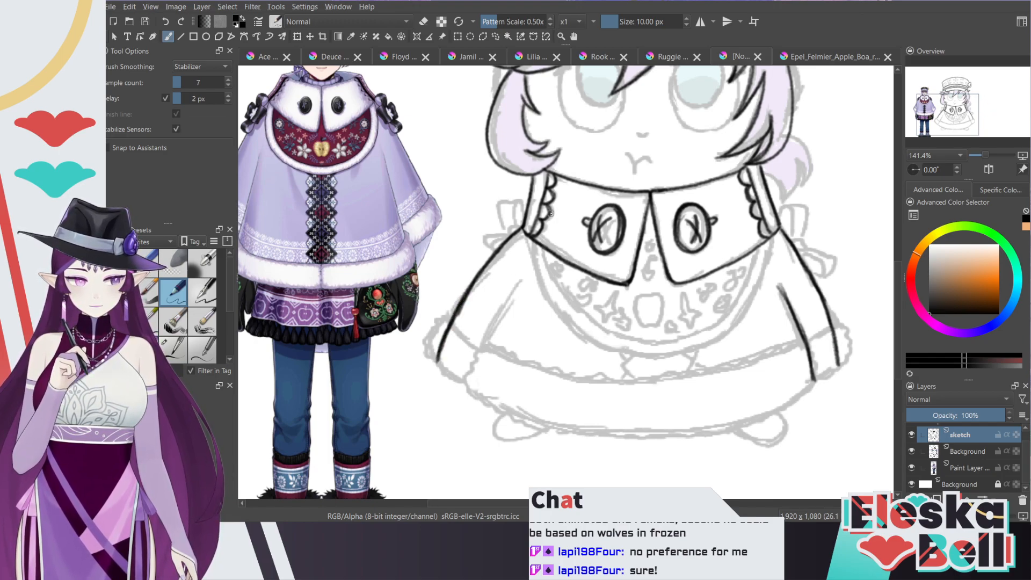
mouse_move(837, 361)
left_mouse_down()
mouse_move(815, 379)
mouse_move(841, 361)
left_mouse_up()
key("ctrl+z")
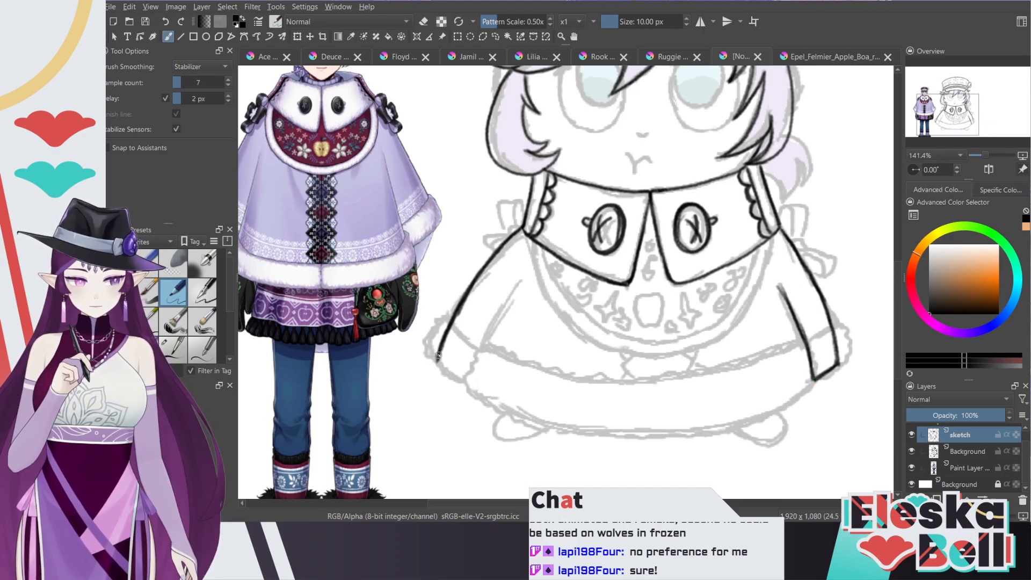
left_click_drag(436, 354, 460, 381)
left_click_drag(521, 280, 465, 384)
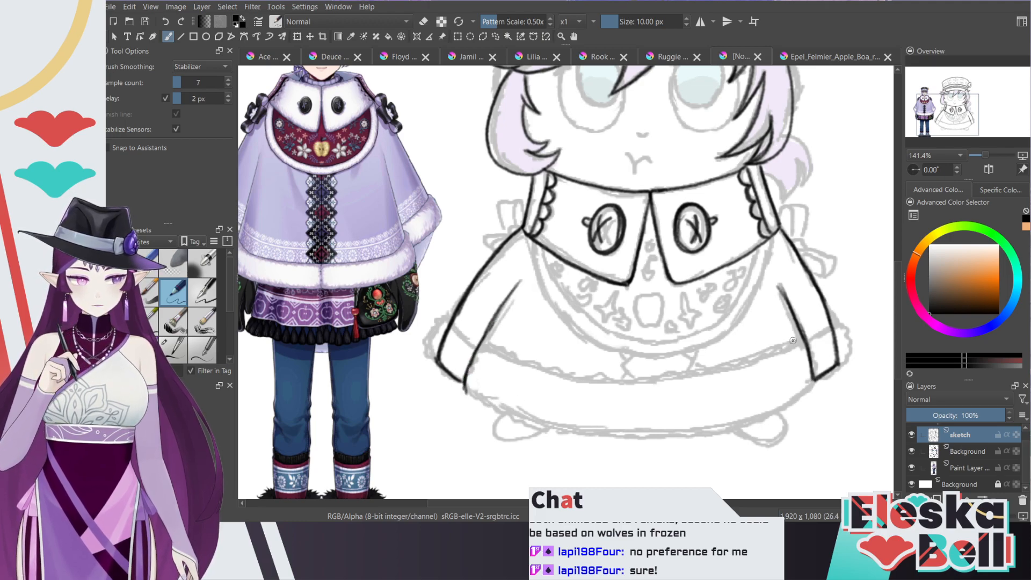
Step: Ink the cape's curved bottom hem between both sleeves and thicken it with repeated strokes
mouse_move(810, 367)
left_mouse_down()
mouse_move(809, 391)
mouse_move(777, 413)
mouse_move(682, 440)
mouse_move(551, 438)
mouse_move(465, 394)
left_mouse_up()
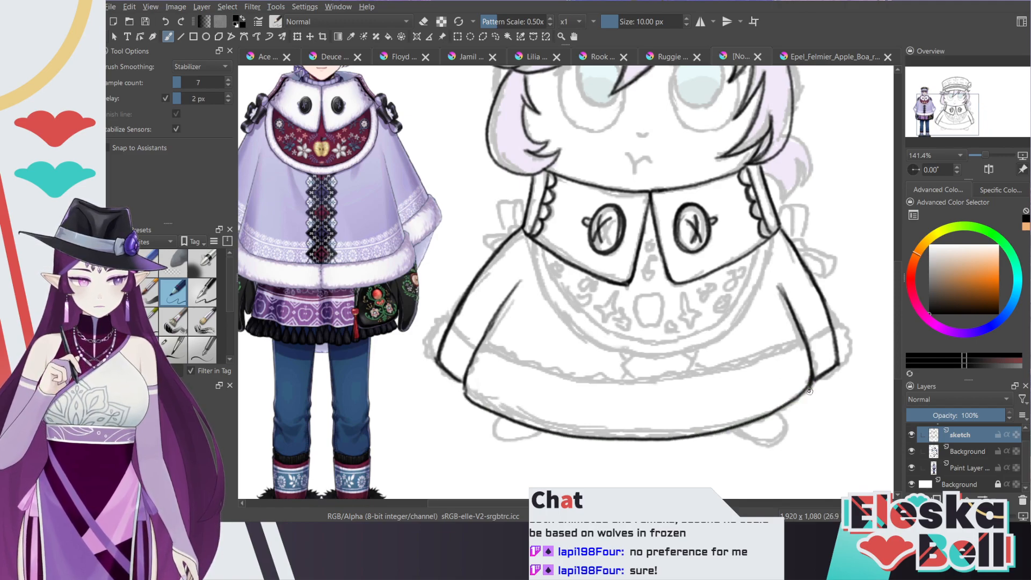
mouse_move(808, 376)
left_mouse_down()
mouse_move(731, 426)
mouse_move(669, 436)
mouse_move(531, 427)
mouse_move(463, 384)
left_mouse_up()
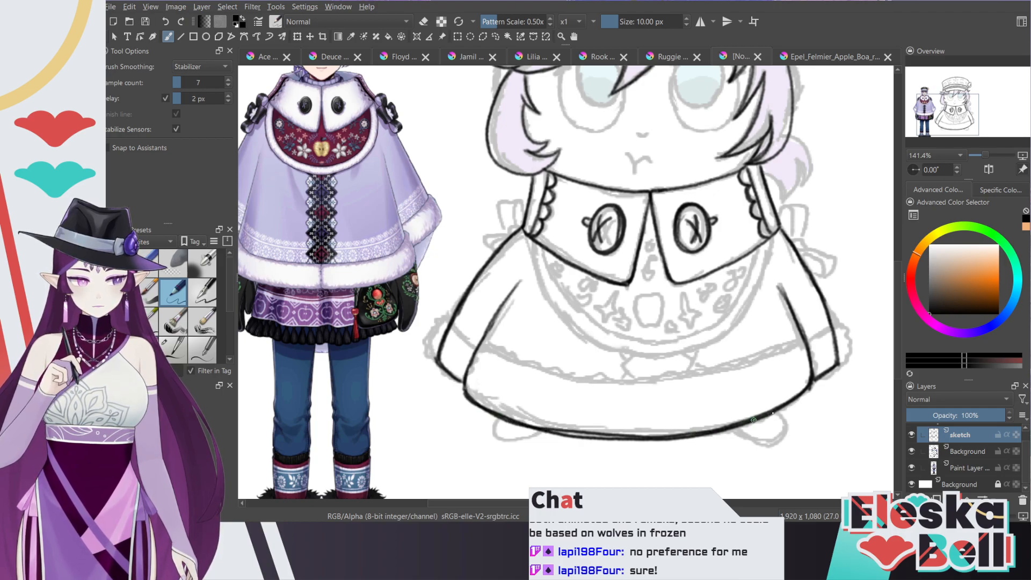
key("e")
key("e")
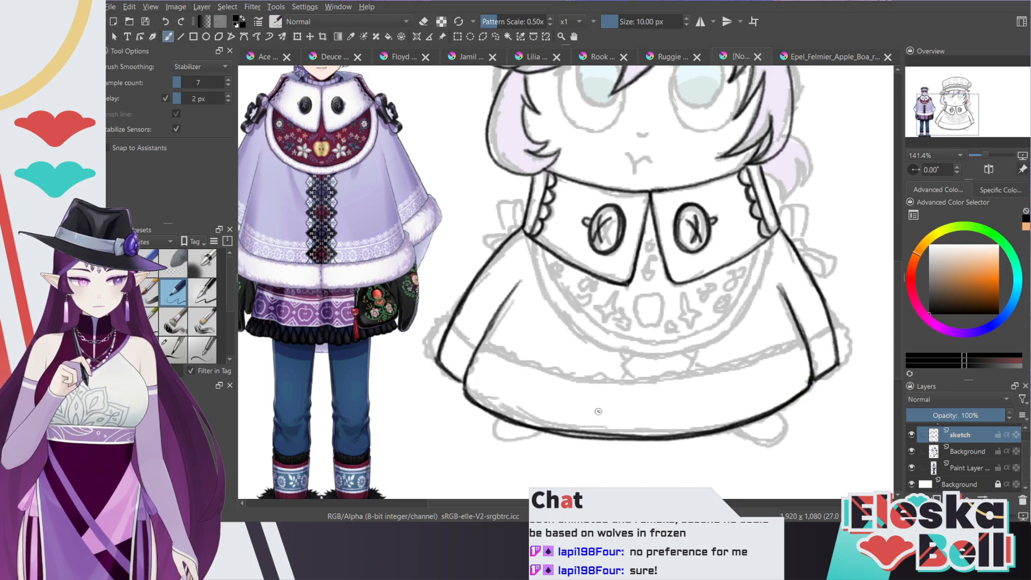
mouse_move(596, 437)
left_mouse_down()
mouse_move(492, 412)
mouse_move(465, 385)
left_mouse_up()
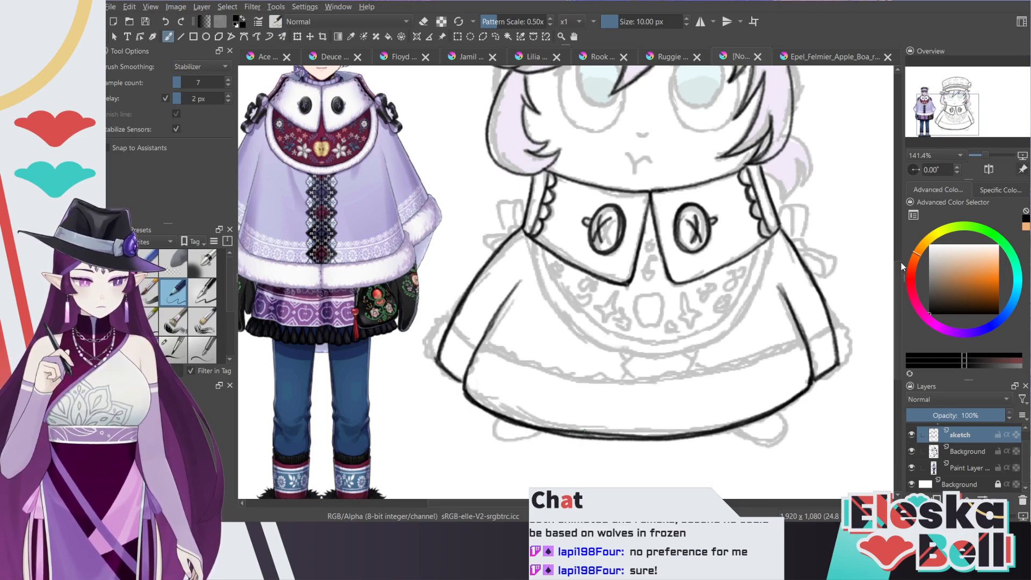
Step: Move the full-body reference layer upward until its boots fit inside the canvas
left_click_drag(897, 279, 898, 301)
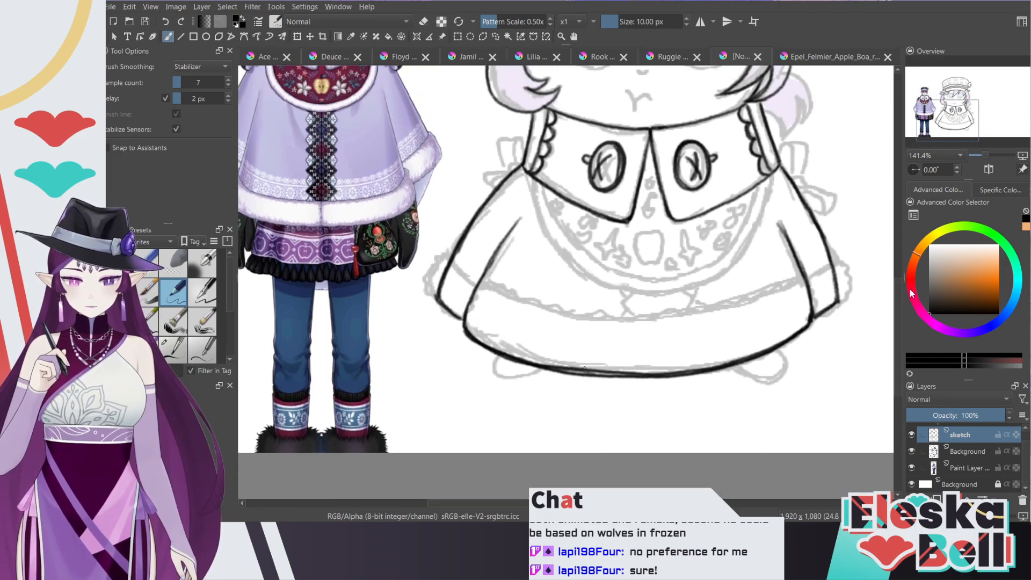
key("ctrl+t")
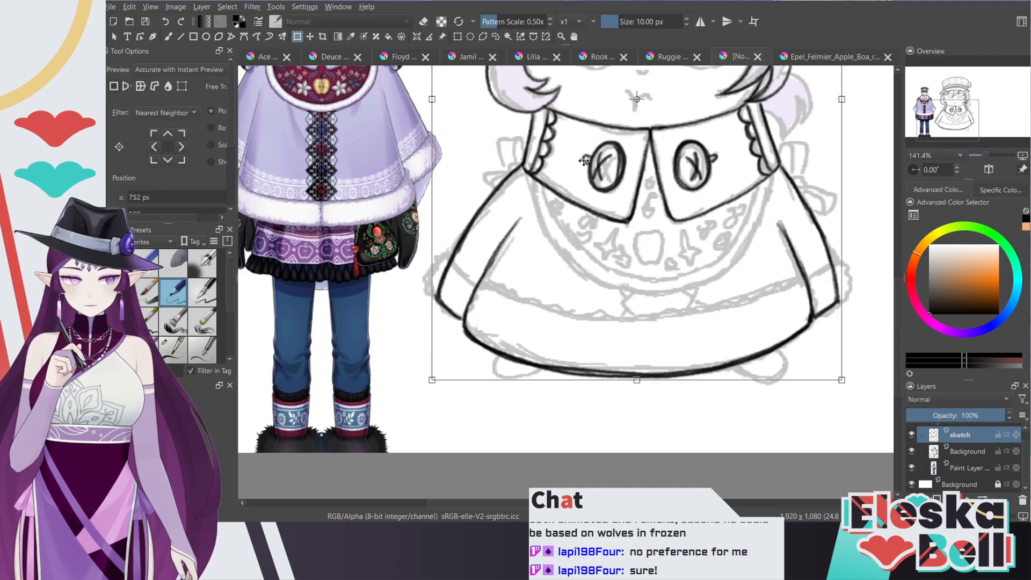
left_click(963, 465)
left_click_drag(367, 222, 367, 114)
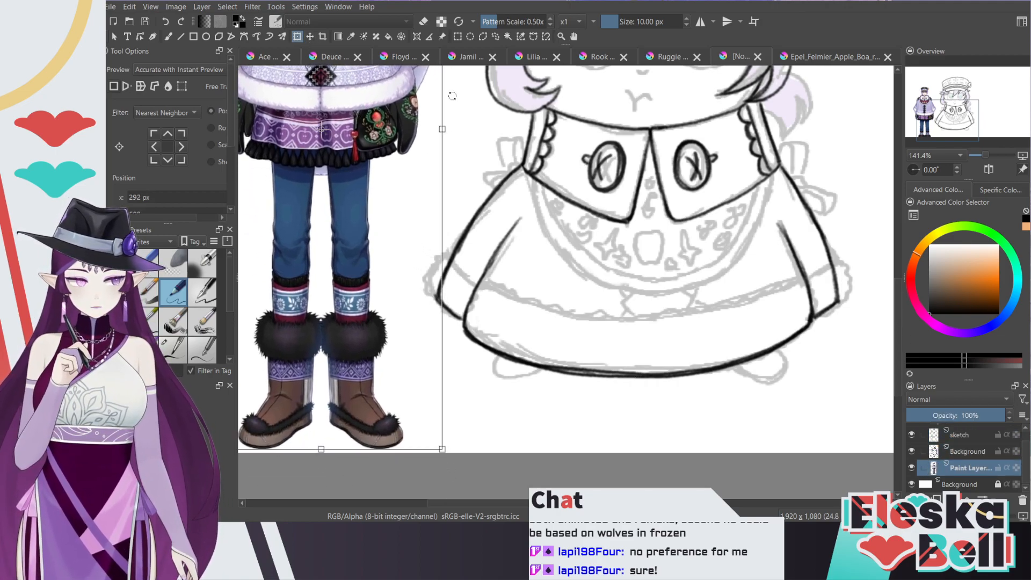
Step: Ink the outlines and sole lines of both small shoes beneath the cape hem on the sketch layer
left_click(963, 439)
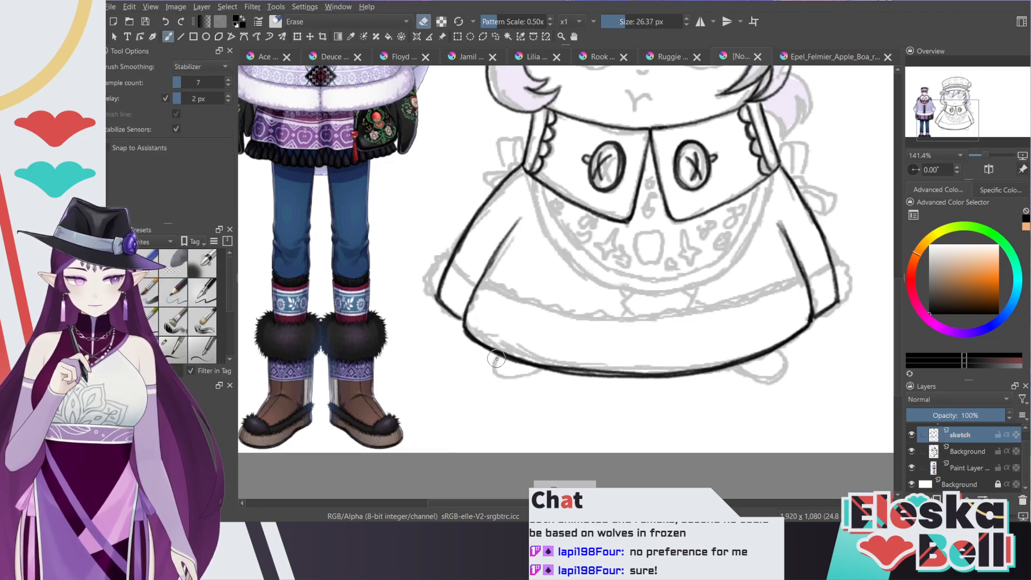
left_click(168, 36)
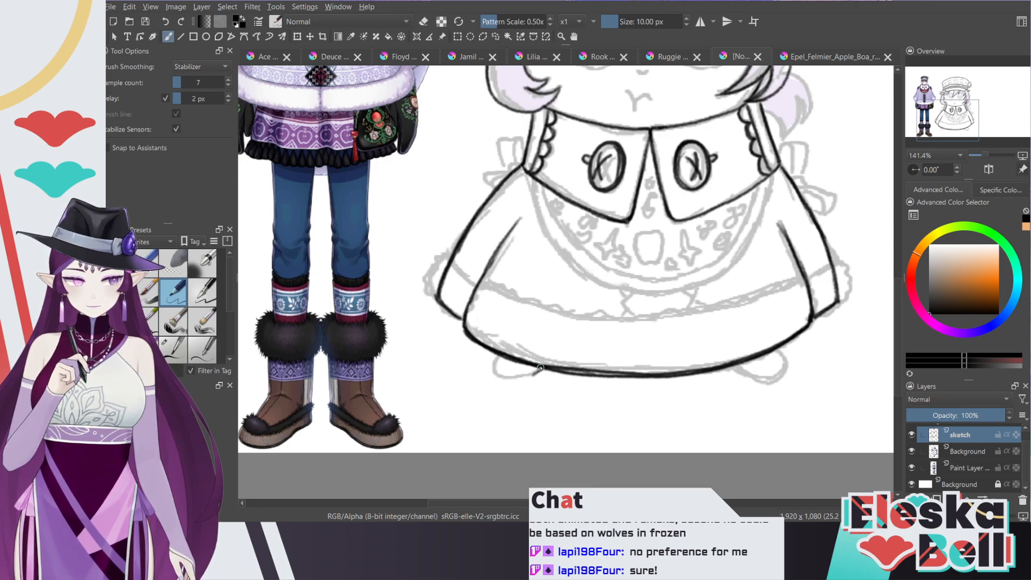
left_click_drag(528, 377, 502, 380)
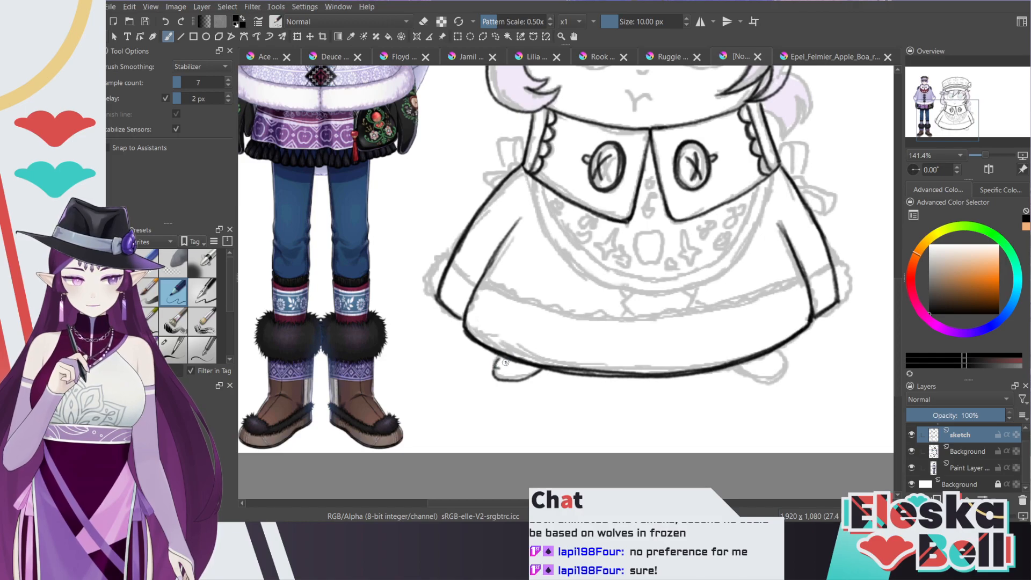
mouse_move(509, 369)
left_mouse_down()
mouse_move(527, 365)
mouse_move(492, 365)
left_mouse_up()
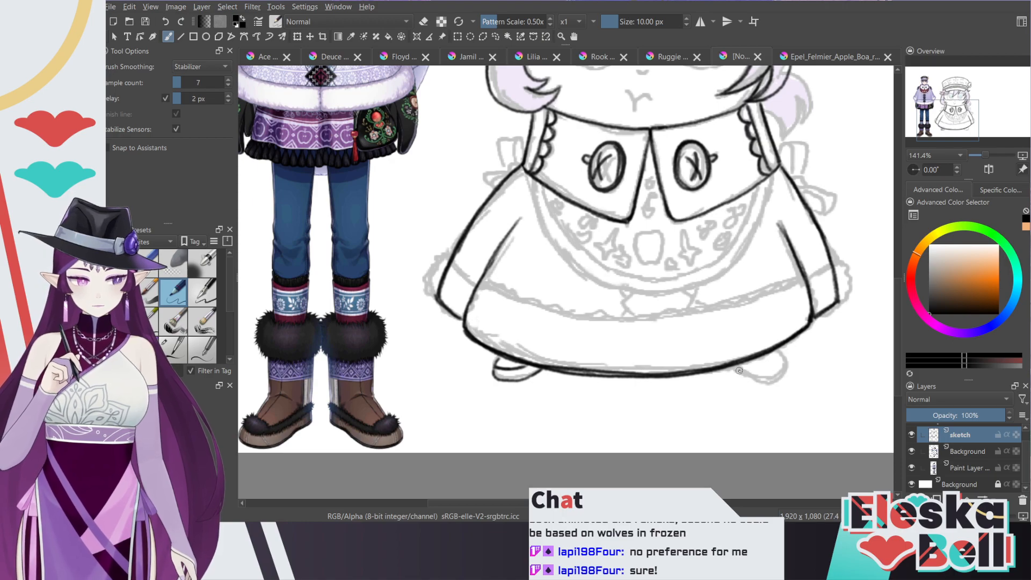
mouse_move(734, 367)
left_mouse_down()
mouse_move(767, 378)
mouse_move(748, 361)
mouse_move(773, 365)
left_mouse_up()
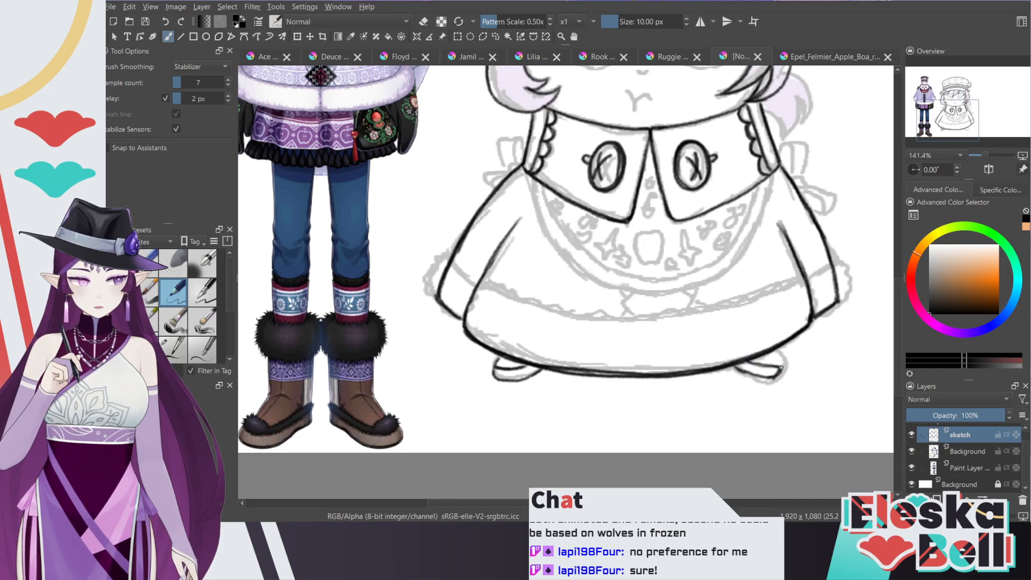
mouse_move(777, 372)
left_mouse_down()
mouse_move(752, 377)
mouse_move(725, 363)
left_mouse_up()
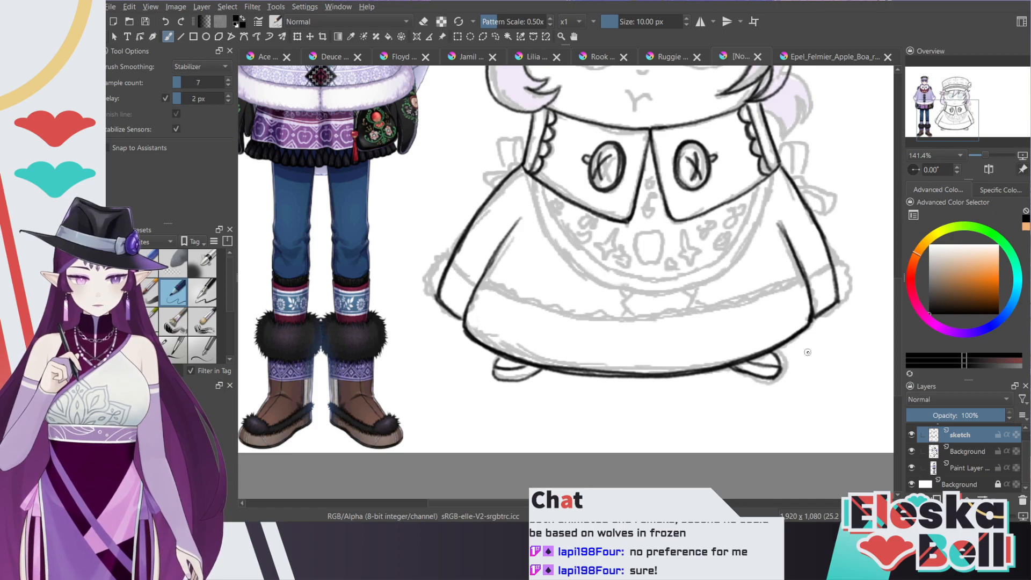
Step: Erase rough parts of both shoes and refine their inner lines above the soles
key("e")
mouse_move(504, 371)
left_mouse_down()
mouse_move(529, 371)
mouse_move(510, 371)
left_mouse_up()
mouse_move(771, 369)
left_mouse_down()
mouse_move(743, 363)
mouse_move(781, 368)
mouse_move(733, 370)
left_mouse_up()
key("slash")
mouse_move(494, 371)
left_mouse_down()
mouse_move(535, 366)
mouse_move(499, 370)
left_mouse_up()
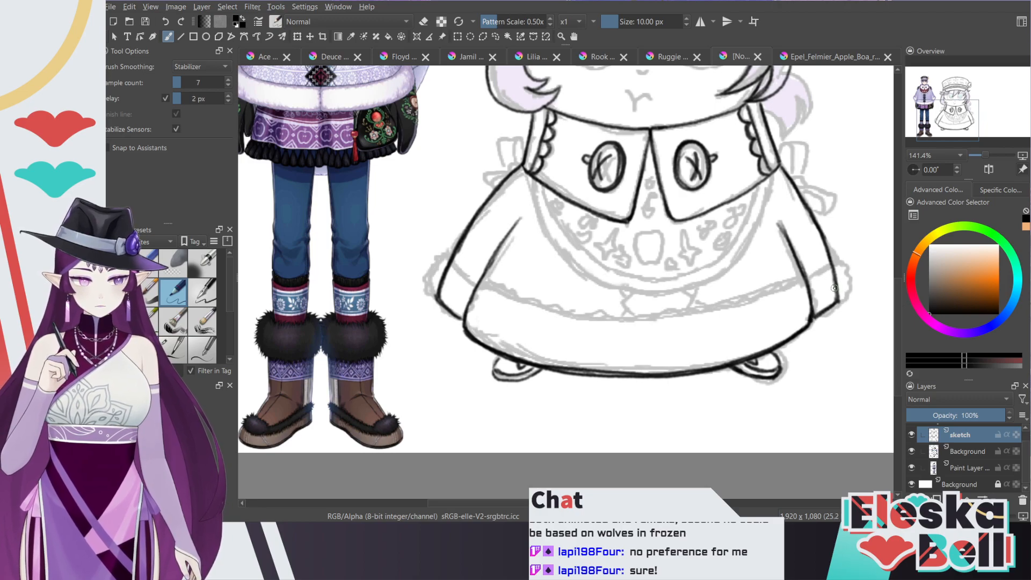
Step: Add a new paint layer above the sketch layer and fade the sketch layer to 28% opacity
key("e")
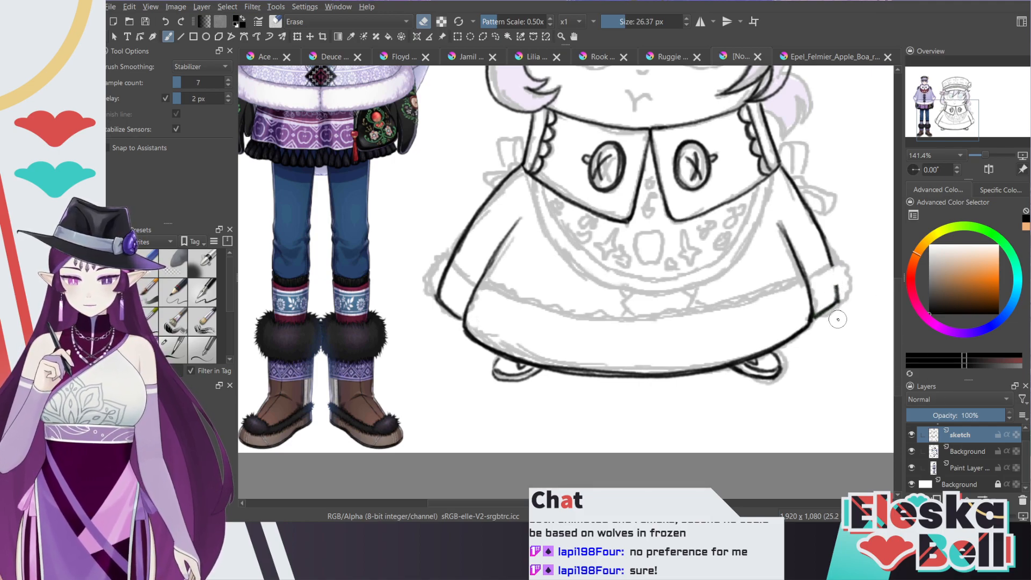
key("Insert")
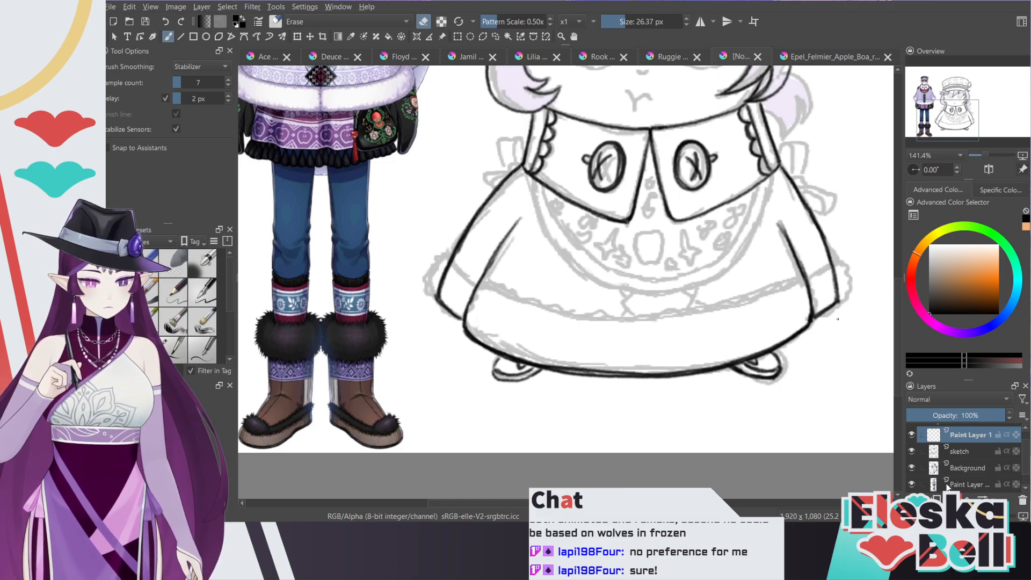
left_click(966, 437)
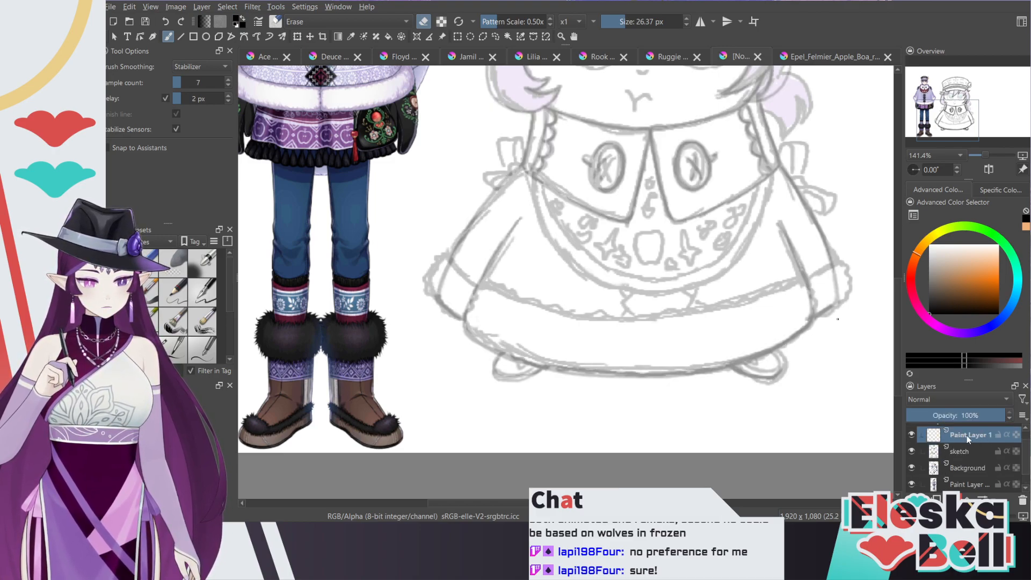
key("slash")
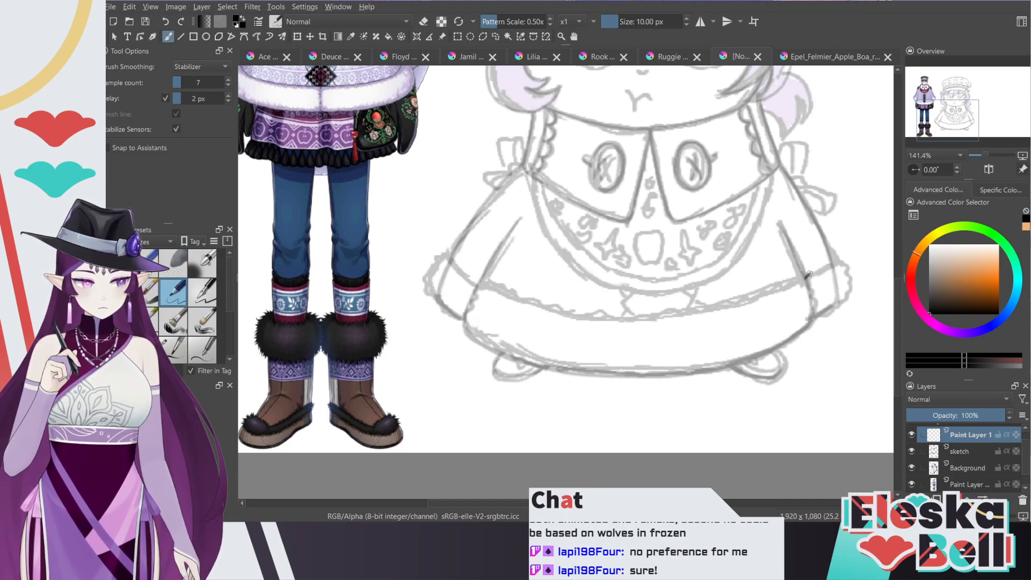
Step: Ink wavy fur cuffs on both sleeves and a wavy-edged fur band along the cape's hem on the new layer
left_click_drag(831, 265, 837, 272)
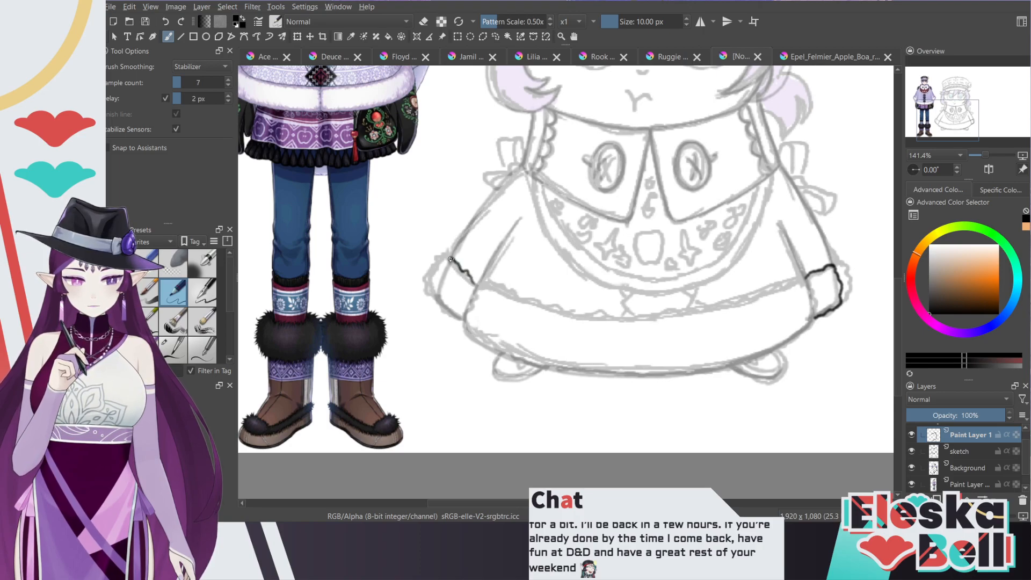
left_click_drag(438, 302, 461, 321)
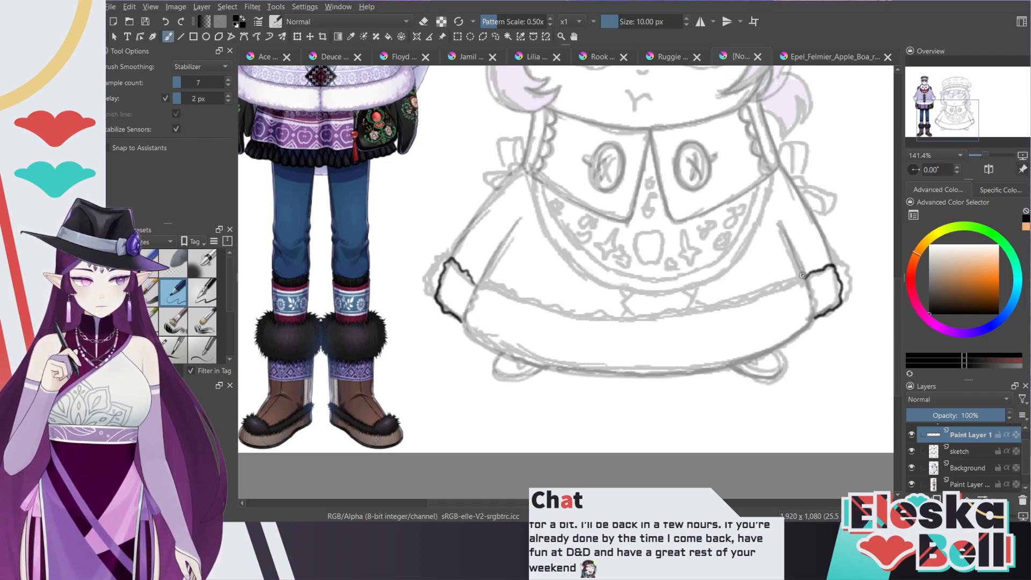
mouse_move(806, 284)
left_mouse_down()
mouse_move(810, 324)
mouse_move(782, 348)
mouse_move(716, 369)
mouse_move(588, 375)
mouse_move(462, 331)
left_mouse_up()
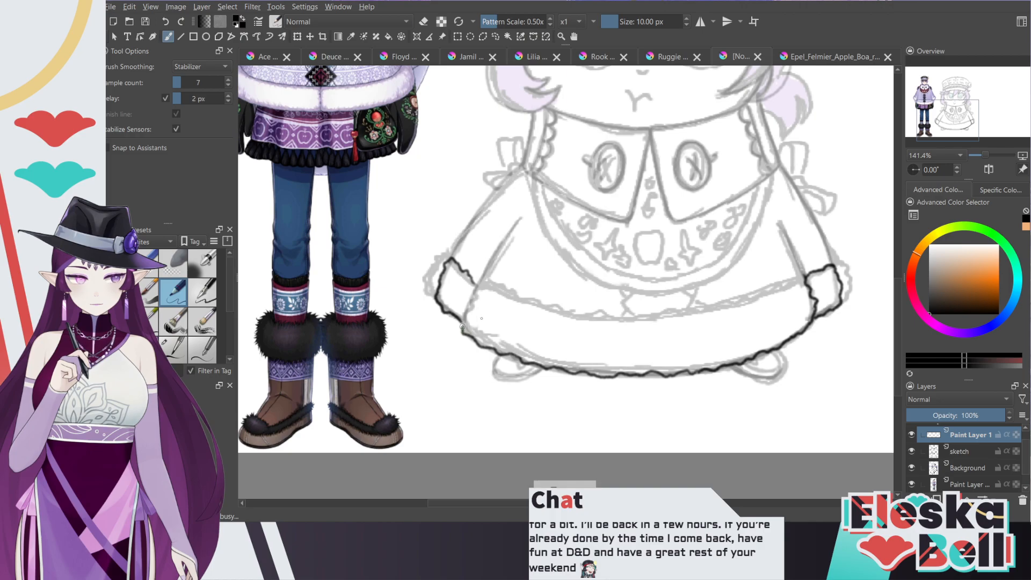
key("e")
key("e")
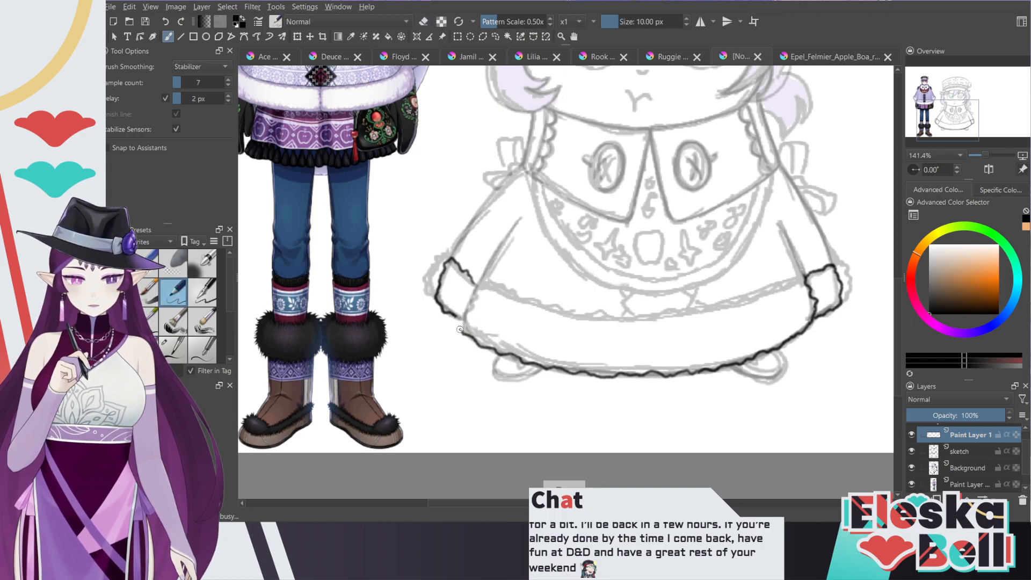
left_click_drag(460, 319, 486, 278)
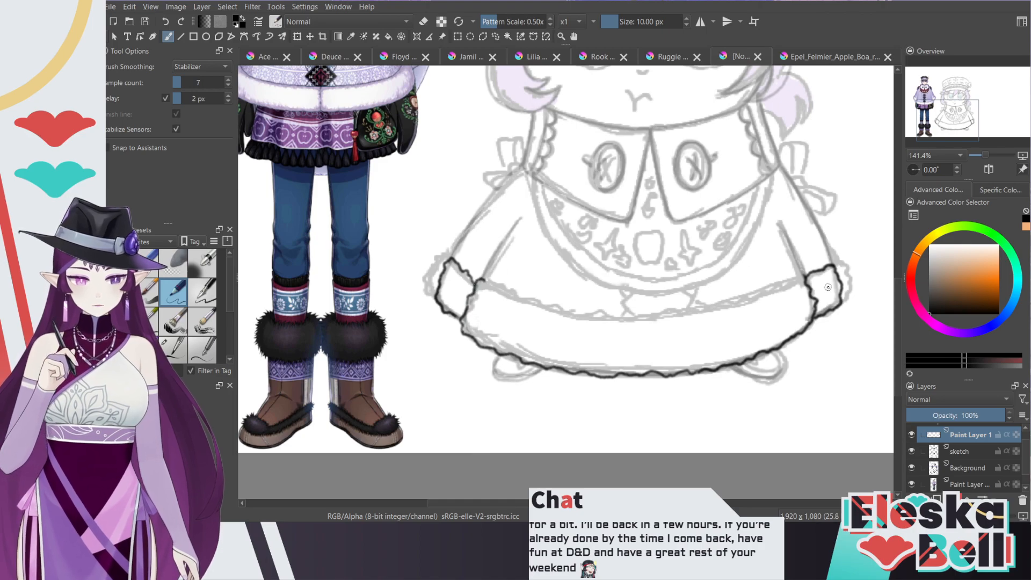
mouse_move(794, 281)
left_mouse_down()
mouse_move(649, 319)
mouse_move(559, 313)
mouse_move(489, 284)
left_mouse_up()
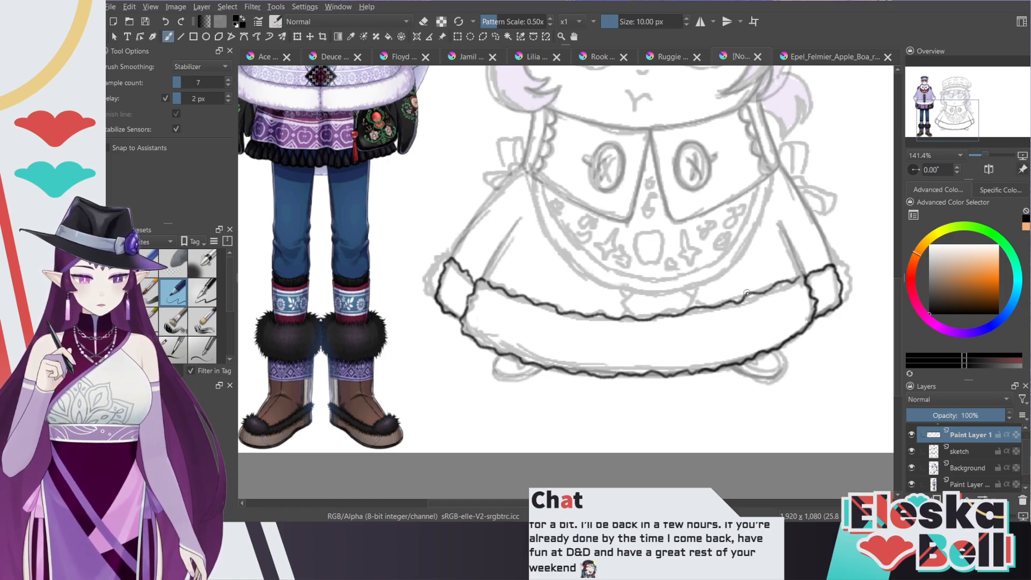
Step: Hide the rough Background sketch layer and erase the old smooth cuff and hem lines on the sketch layer
left_click(958, 454)
key("e")
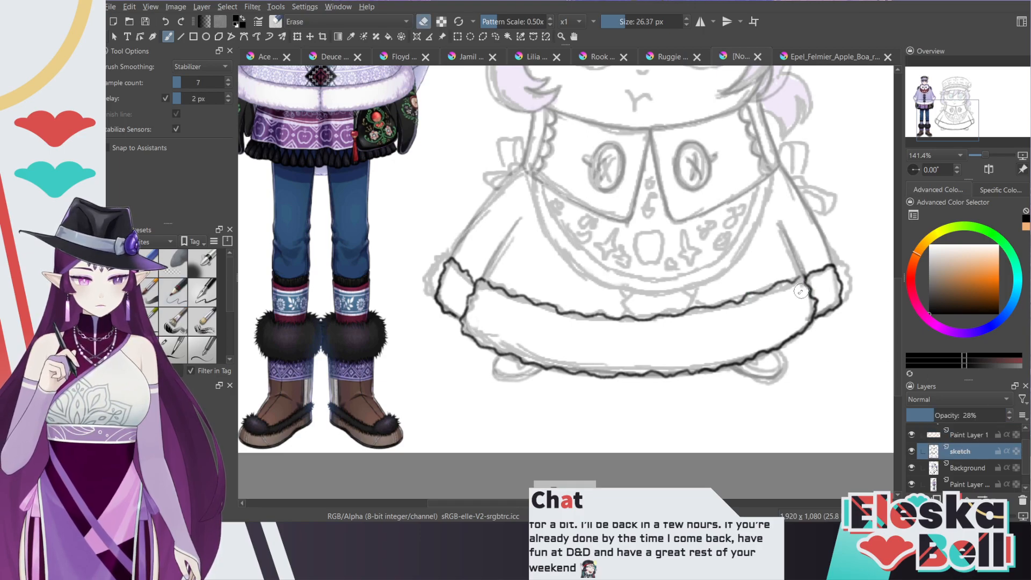
left_click(956, 472)
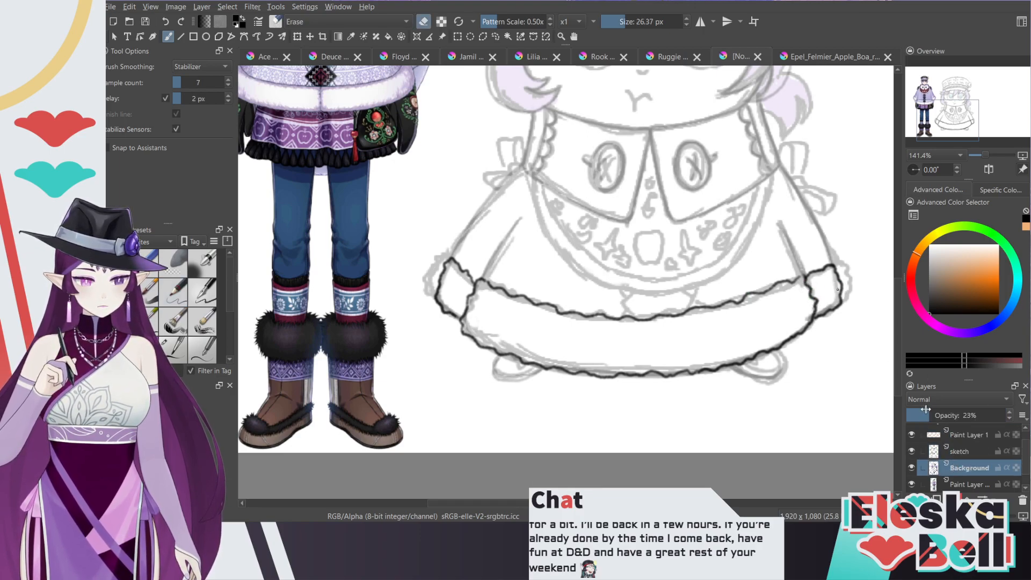
left_click(911, 468)
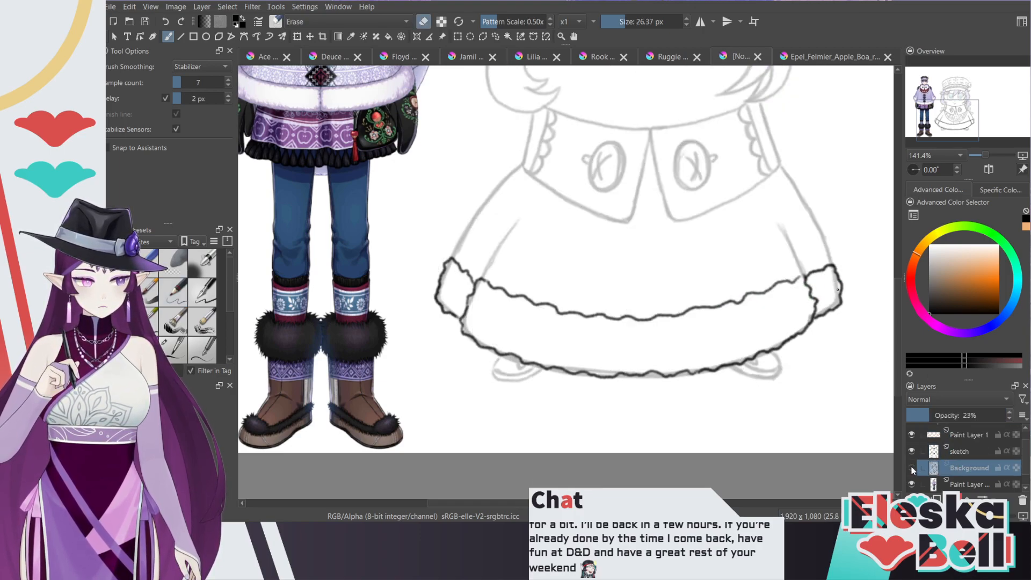
left_click(959, 454)
key("e")
key("e")
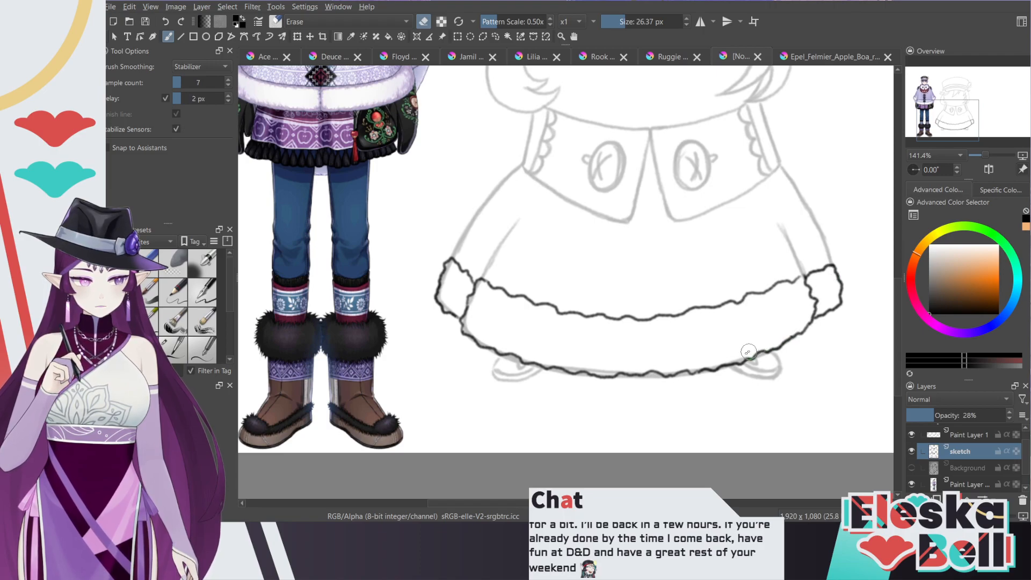
left_click_drag(715, 370, 551, 373)
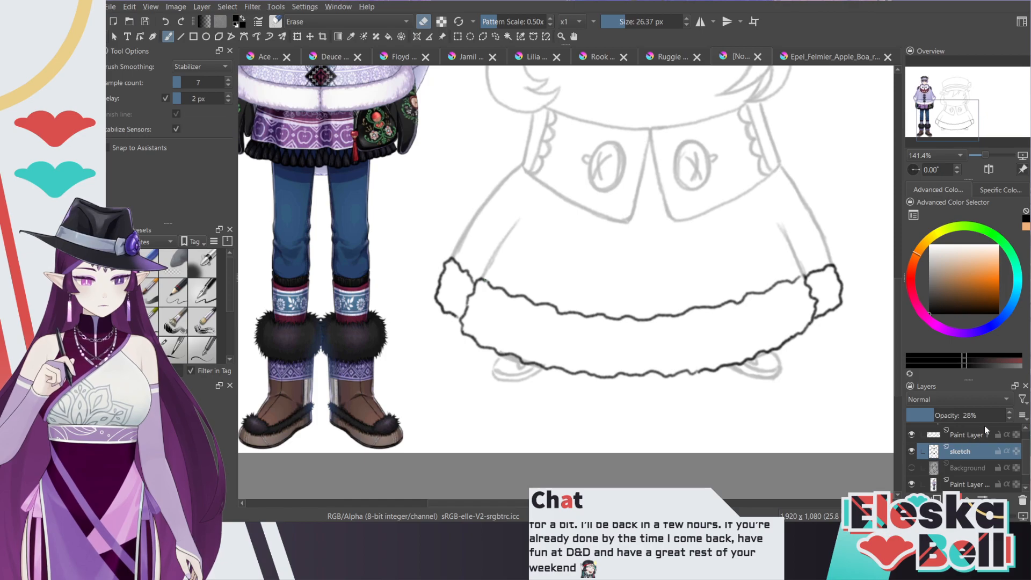
Step: Raise the sketch layer's opacity to 100% and erase the leftover cape lines above both shoes
left_click_drag(990, 419, 995, 421)
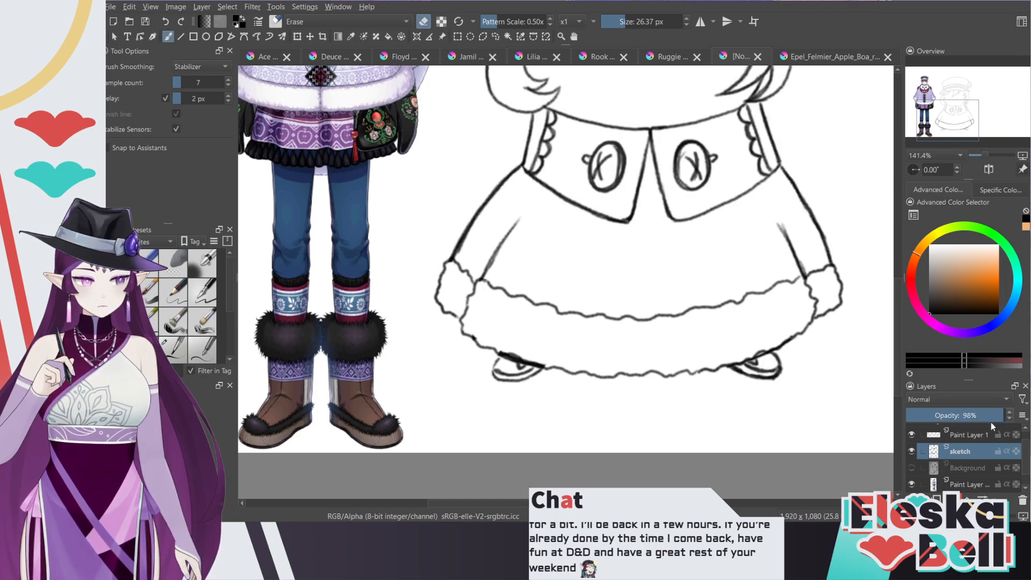
mouse_move(513, 353)
left_mouse_down()
mouse_move(545, 360)
mouse_move(535, 357)
left_mouse_up()
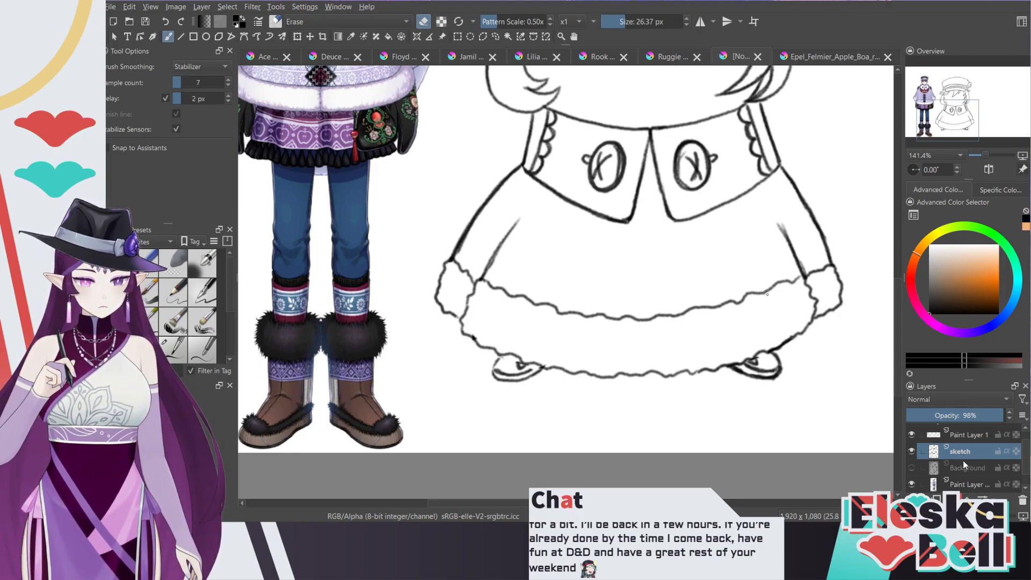
left_click_drag(994, 417, 1006, 417)
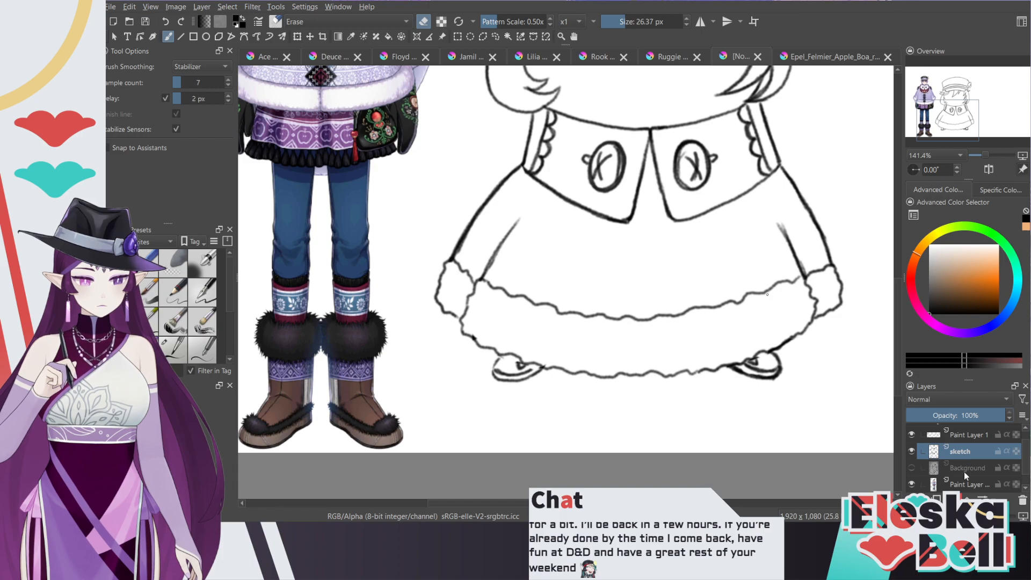
Step: Merge the fur trim layer into the sketch layer, add an empty paint layer, and fade the sketch layer to 37% opacity
left_click(912, 468)
left_click(913, 468)
left_click(970, 436)
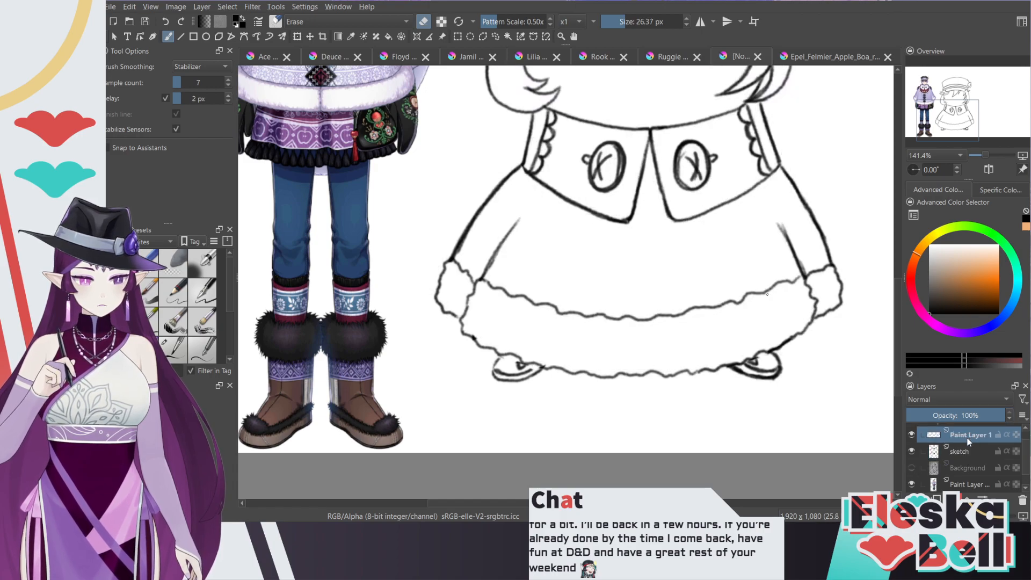
key("shift+Delete")
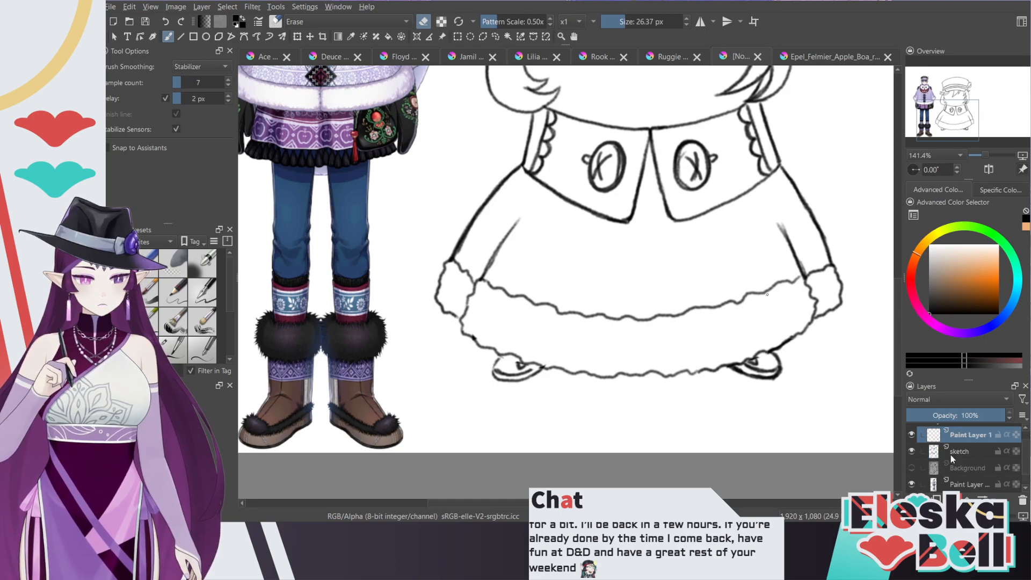
key("ctrl+z")
key("ctrl+z")
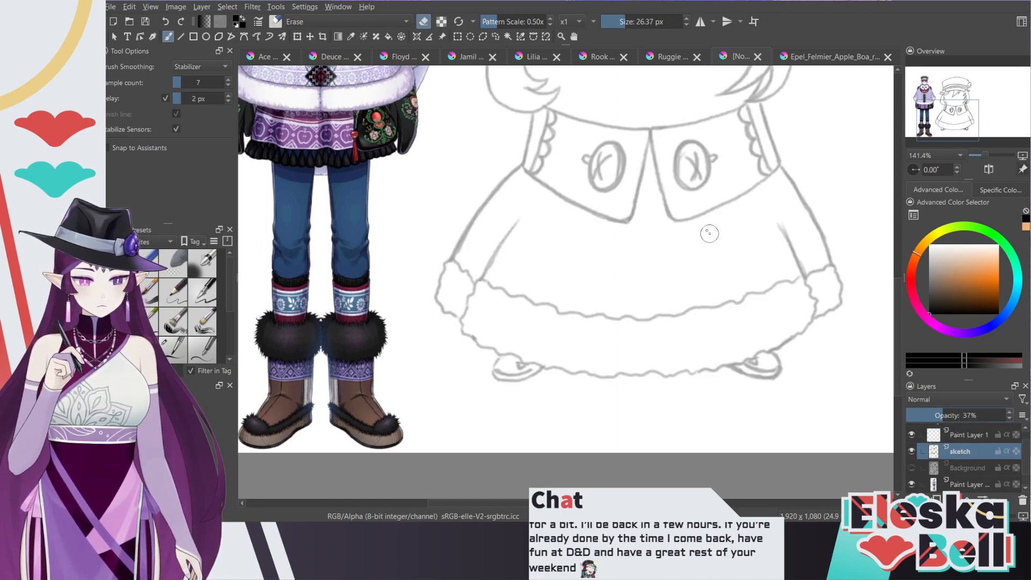
Step: Ink wavy fur outlines around both collar flaps on the empty paint layer
key("e")
left_click_drag(897, 300, 893, 261)
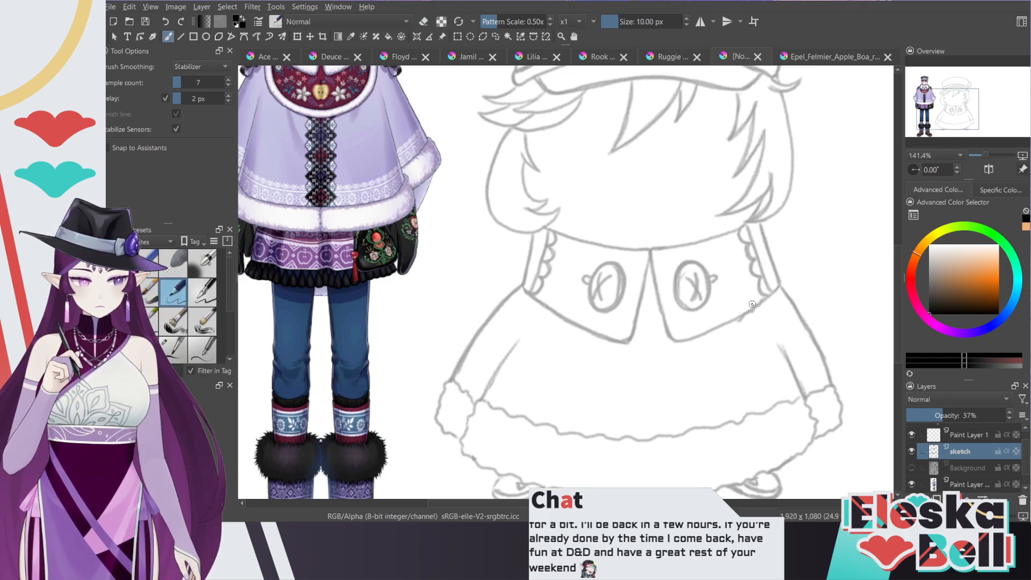
left_click(961, 434)
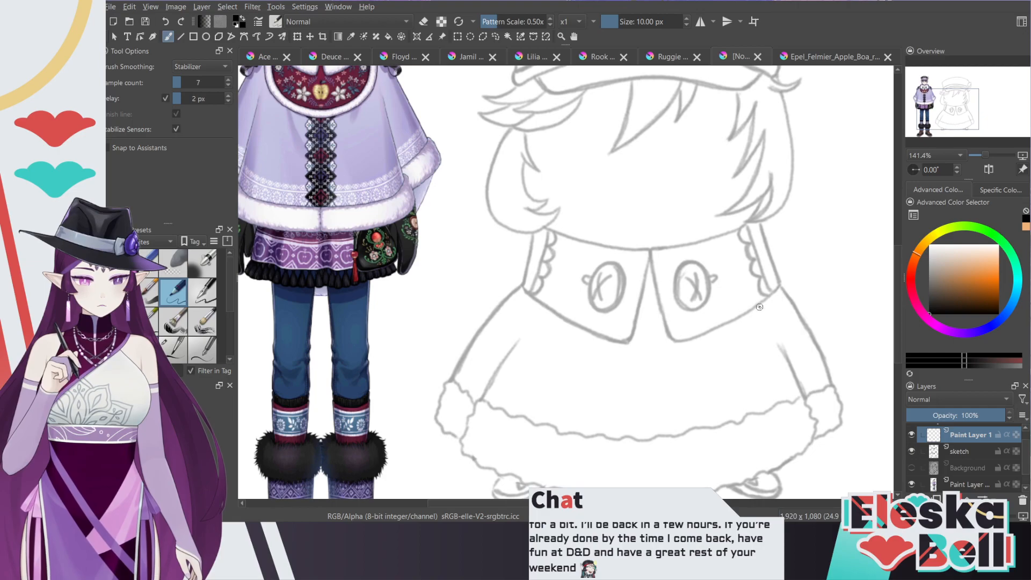
mouse_move(765, 299)
left_mouse_down()
mouse_move(693, 339)
mouse_move(651, 267)
mouse_move(653, 249)
mouse_move(683, 245)
mouse_move(652, 250)
mouse_move(633, 335)
mouse_move(577, 325)
mouse_move(532, 297)
left_mouse_up()
left_click_drag(648, 253, 551, 232)
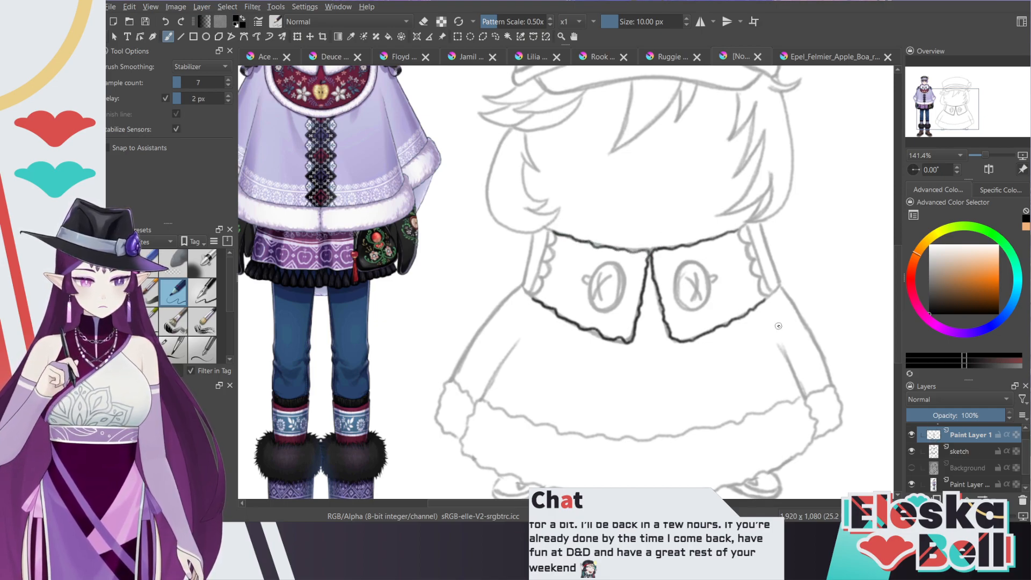
Step: Erase the old smooth outlines of both collar flaps on the sketch layer
left_click(957, 454)
key("e")
mouse_move(651, 307)
left_mouse_down()
mouse_move(650, 239)
mouse_move(658, 325)
mouse_move(698, 341)
mouse_move(757, 308)
left_mouse_up()
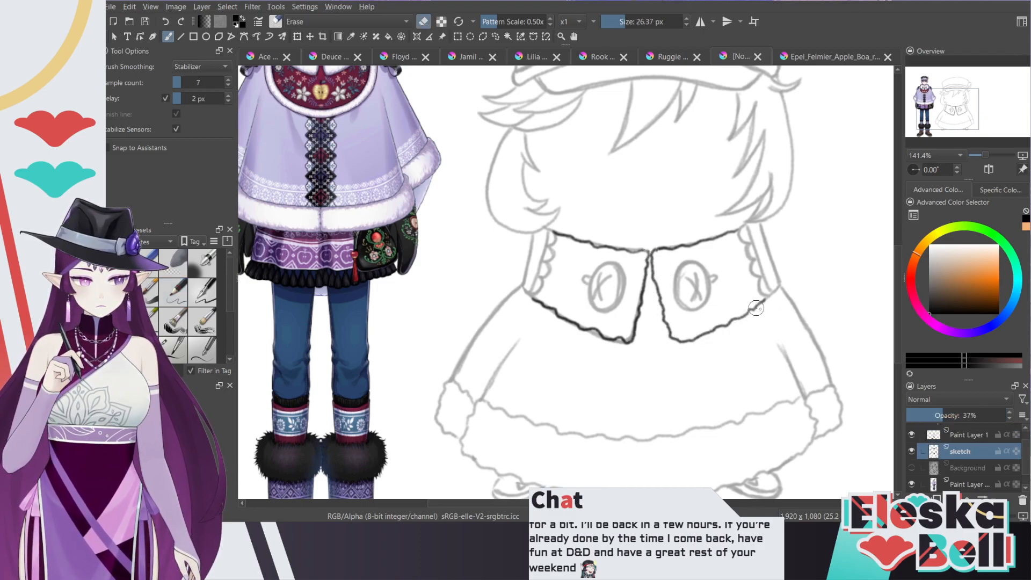
mouse_move(727, 236)
left_mouse_down()
mouse_move(645, 253)
mouse_move(559, 230)
left_mouse_up()
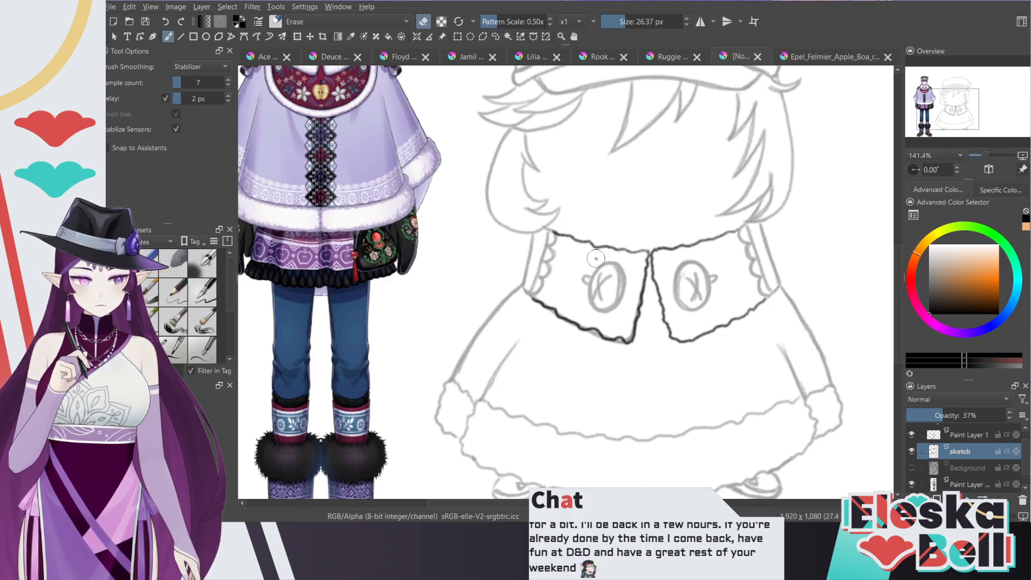
mouse_move(645, 279)
left_mouse_down()
mouse_move(628, 339)
mouse_move(535, 307)
left_mouse_up()
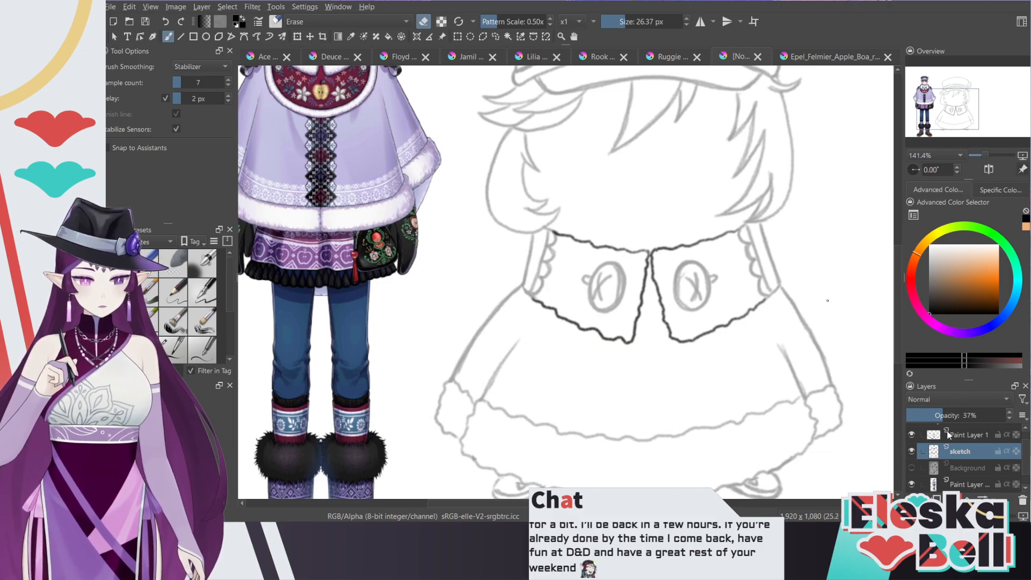
key("ctrl+minus")
key("ctrl+minus")
key("ctrl+minus")
key("ctrl+plus")
key("ctrl+plus")
key("ctrl+plus")
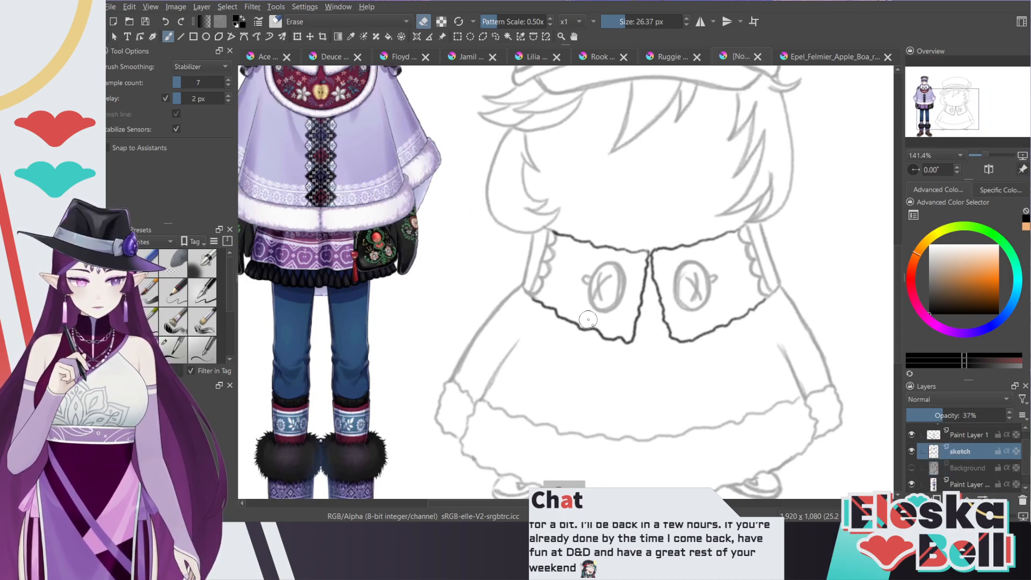
Step: Try to retouch the wavy lower edge of the left collar flap on the paint layer
left_click(972, 435)
mouse_move(589, 327)
left_mouse_down()
mouse_move(607, 340)
mouse_move(582, 329)
left_mouse_up()
key("e")
key("ctrl+z")
key("ctrl+z")
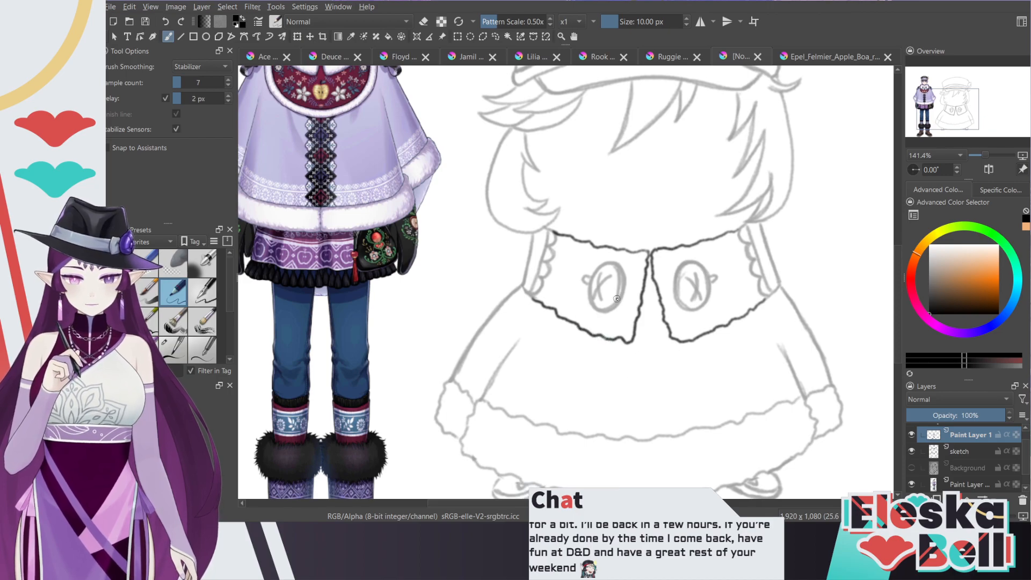
Step: Restore the sketch layer's opacity to 100% and merge the collar outline layer into it
key("e")
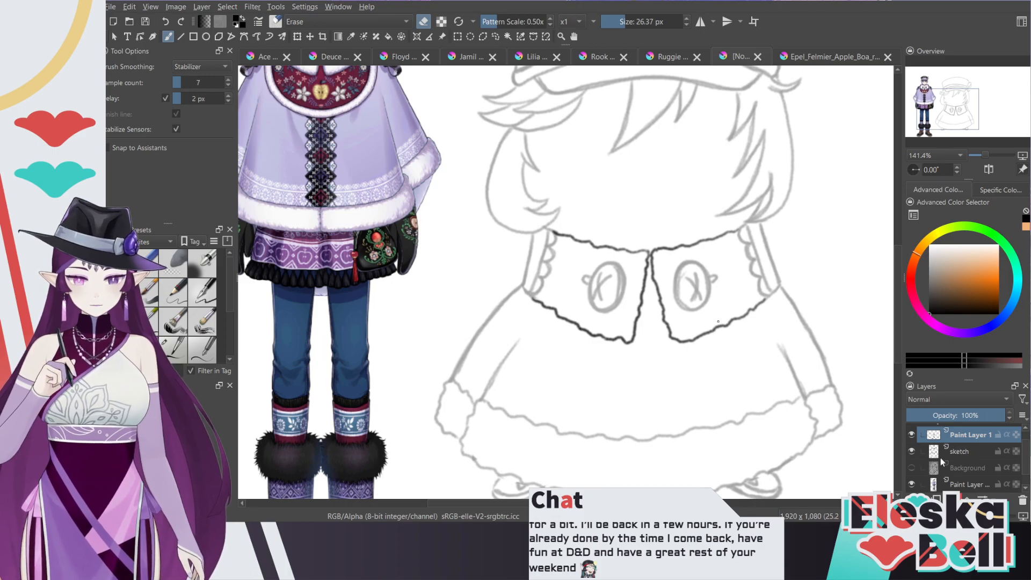
left_click(964, 451)
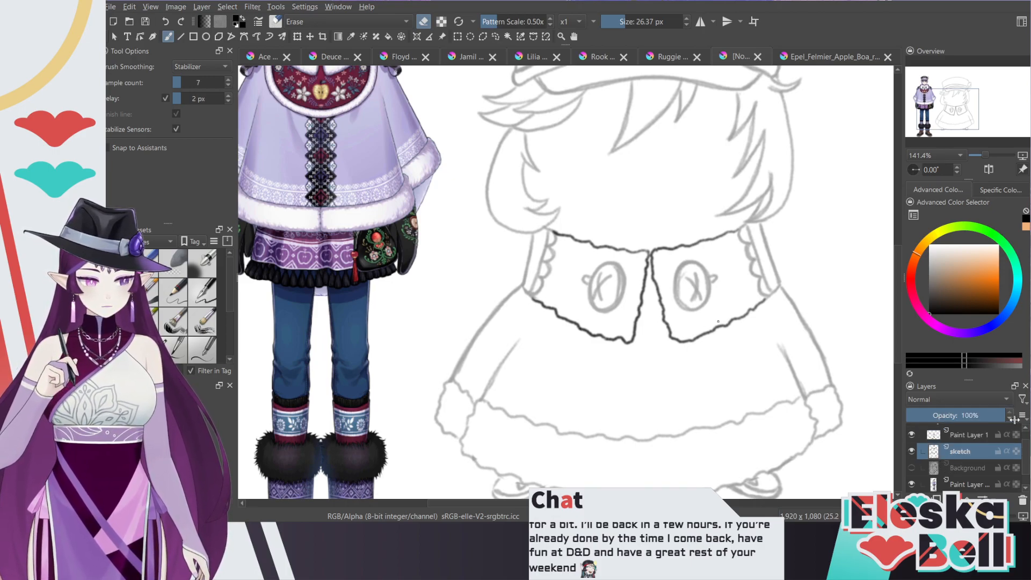
scroll(971, 437, "down", 1)
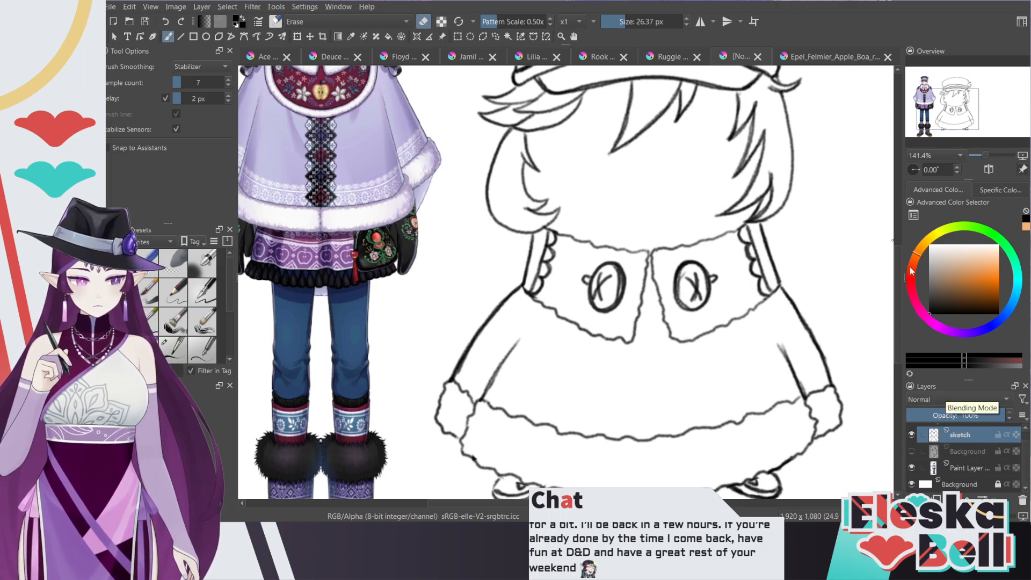
Step: Show the rough Background sketch layer again and ready the 10 px inking brush at the cape
key("e")
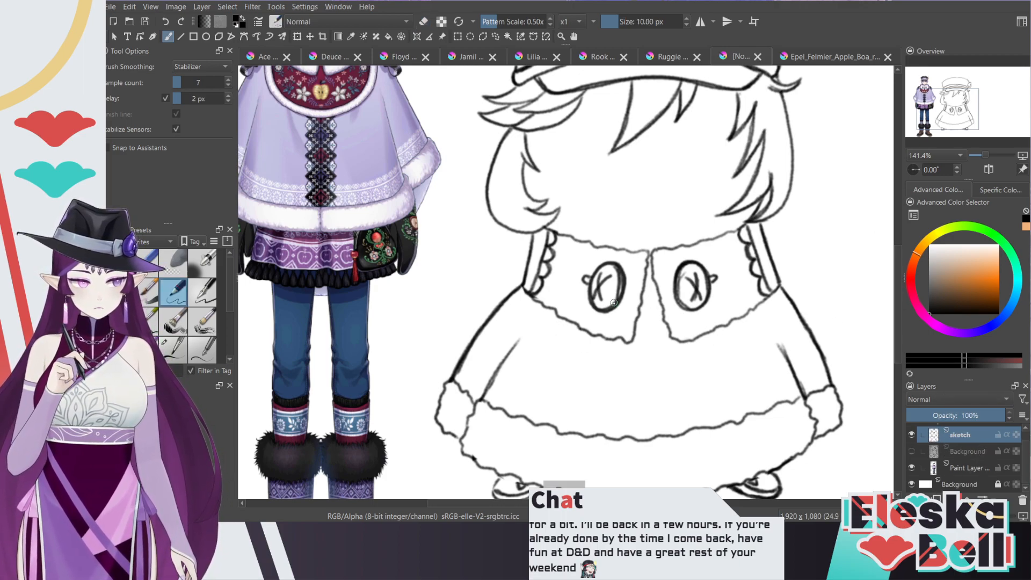
left_click_drag(898, 278, 896, 257)
left_click(911, 452)
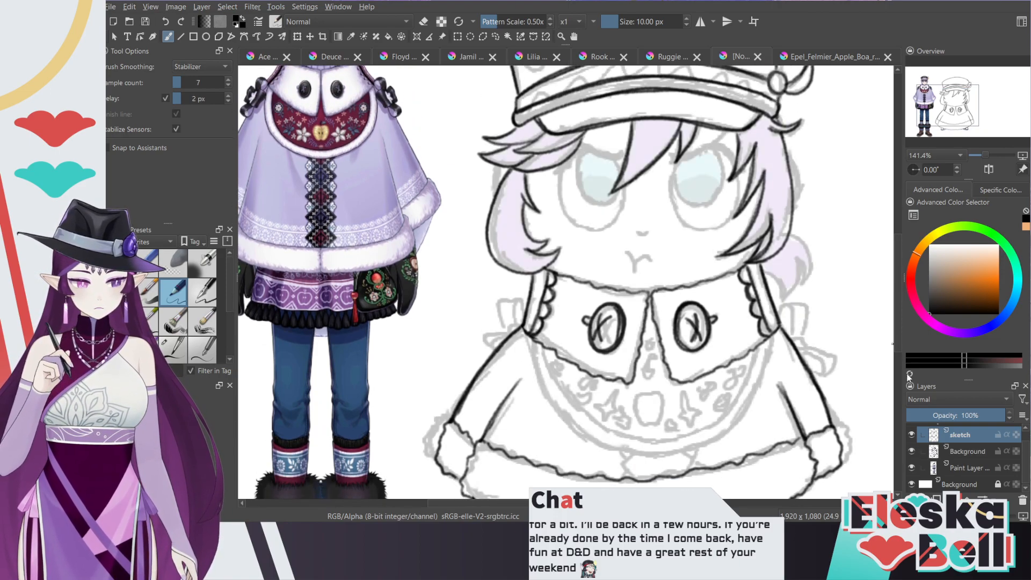
scroll(895, 260, "down", 3)
key("e")
key("slash")
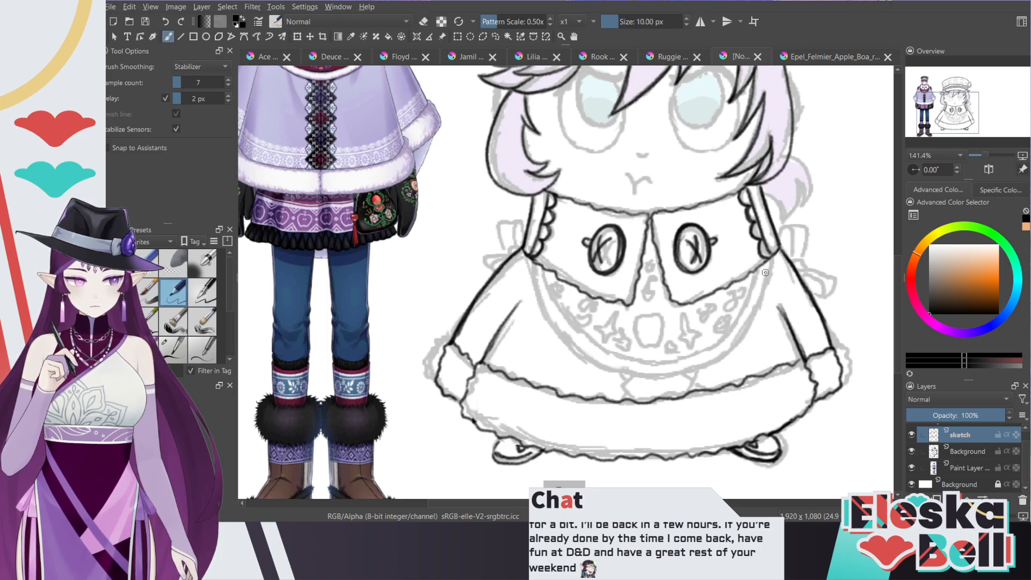
mouse_move(768, 262)
left_mouse_down()
mouse_move(740, 337)
mouse_move(700, 370)
mouse_move(667, 375)
mouse_move(585, 357)
mouse_move(544, 319)
mouse_move(524, 252)
left_mouse_up()
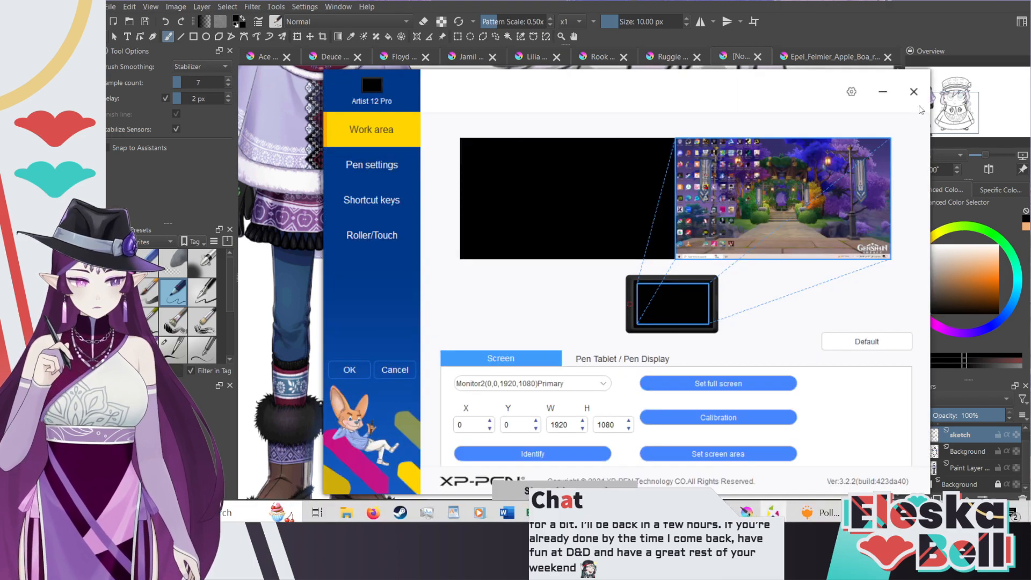
left_click(913, 92)
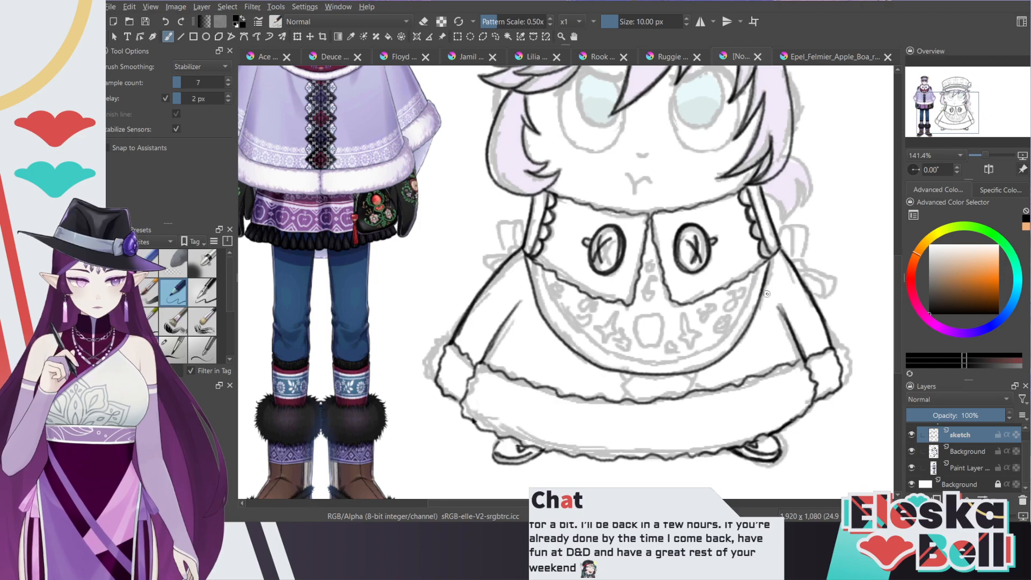
key("ctrl+z")
Step: Ink the outer curve of the rounded embroidered panel below the collar, erase its right end and go over the line again
mouse_move(765, 271)
left_mouse_down()
mouse_move(747, 329)
mouse_move(704, 368)
mouse_move(620, 379)
mouse_move(535, 318)
mouse_move(544, 243)
left_mouse_up()
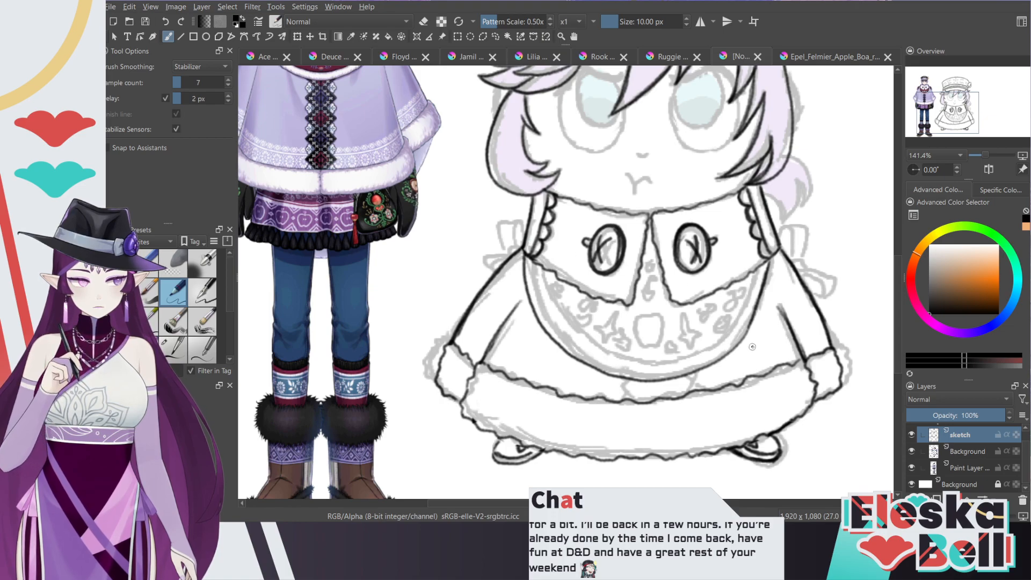
key("e")
mouse_move(765, 285)
left_mouse_down()
mouse_move(774, 264)
mouse_move(749, 327)
mouse_move(776, 260)
left_mouse_up()
key("e")
mouse_move(735, 349)
left_mouse_down()
mouse_move(758, 321)
mouse_move(772, 253)
mouse_move(739, 344)
mouse_move(699, 370)
mouse_move(640, 380)
mouse_move(573, 358)
mouse_move(536, 317)
mouse_move(535, 245)
left_mouse_up()
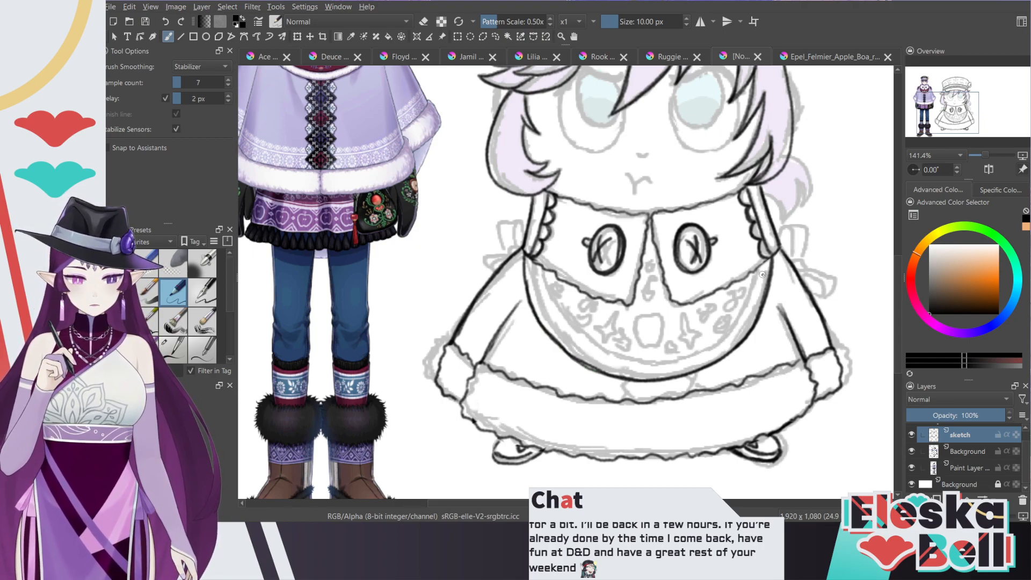
Step: Clean up the right end of the embroidered panel's outer curve and redraw it up to the collar flap
key("e")
mouse_move(765, 307)
left_mouse_down()
mouse_move(747, 343)
mouse_move(769, 279)
left_mouse_up()
key("slash")
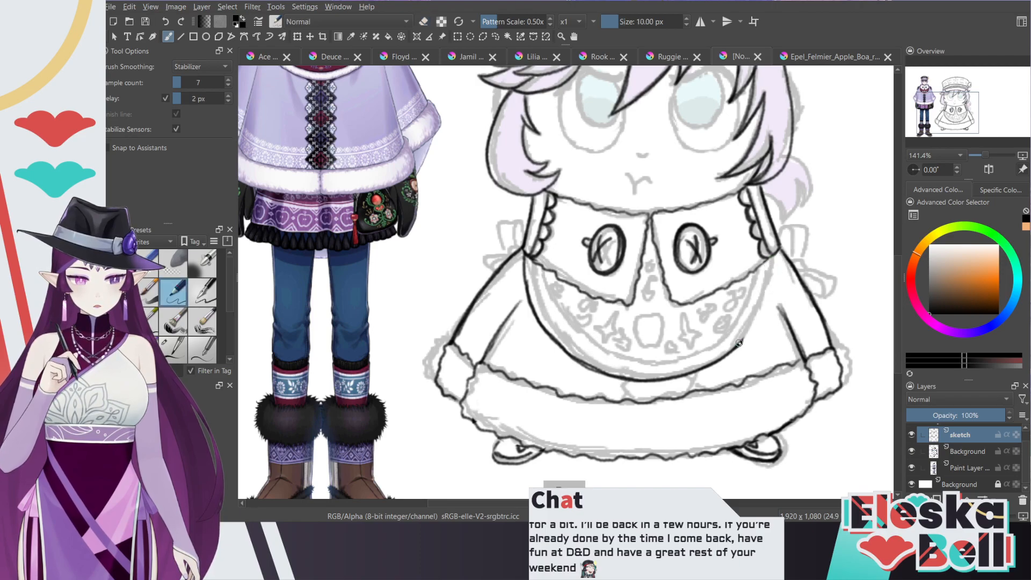
left_click_drag(744, 340, 769, 278)
key("e")
key("e")
mouse_move(731, 353)
left_mouse_down()
mouse_move(759, 313)
mouse_move(754, 328)
mouse_move(771, 255)
mouse_move(766, 293)
left_mouse_up()
mouse_move(773, 256)
left_mouse_down()
mouse_move(749, 330)
mouse_move(721, 345)
left_mouse_up()
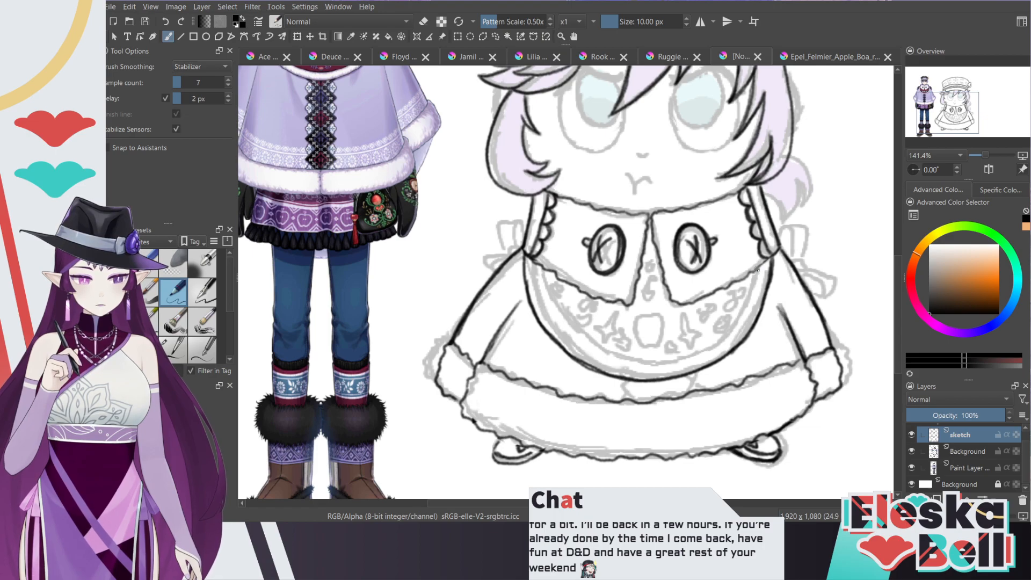
Step: Ink the inner curve of the embroidered panel parallel to its outer edge, following the rough sketch
mouse_move(757, 272)
left_mouse_down()
mouse_move(731, 328)
mouse_move(704, 350)
left_mouse_up()
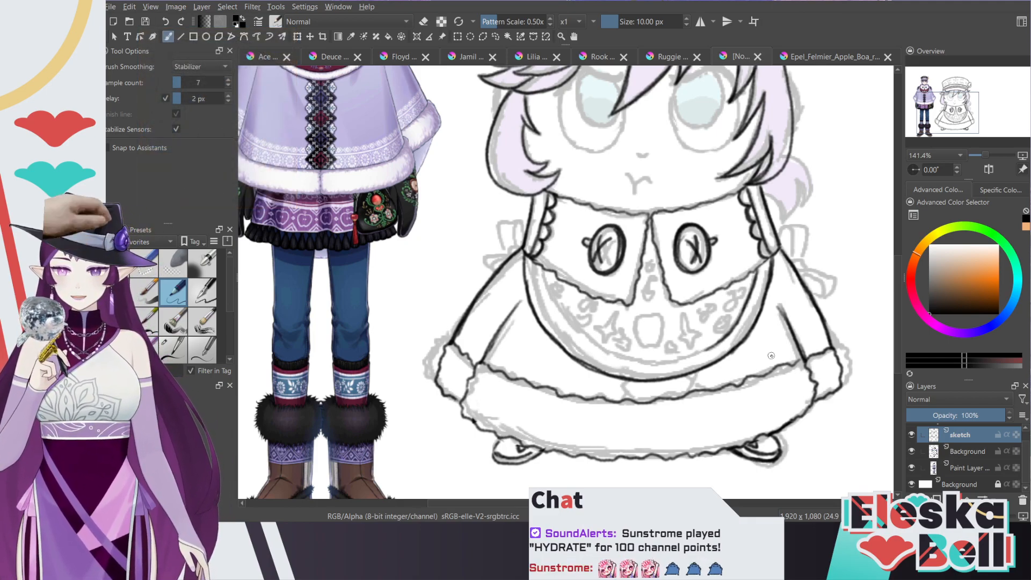
mouse_move(725, 338)
left_mouse_down()
mouse_move(687, 358)
mouse_move(631, 365)
mouse_move(569, 330)
mouse_move(542, 258)
mouse_move(564, 329)
mouse_move(612, 353)
mouse_move(563, 319)
left_mouse_up()
key("e")
key("e")
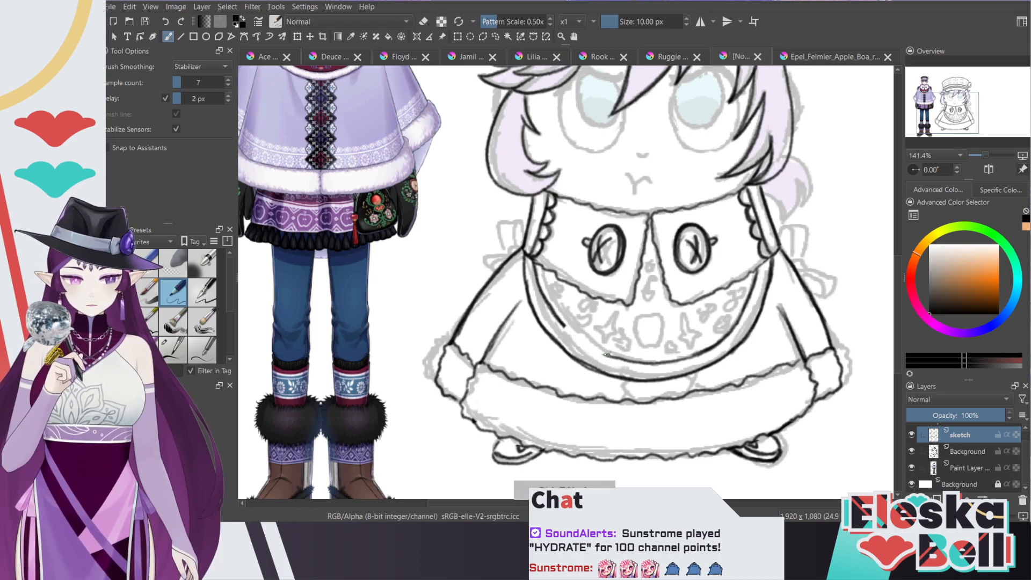
mouse_move(566, 329)
left_mouse_down()
mouse_move(645, 362)
mouse_move(601, 352)
mouse_move(558, 320)
left_mouse_up()
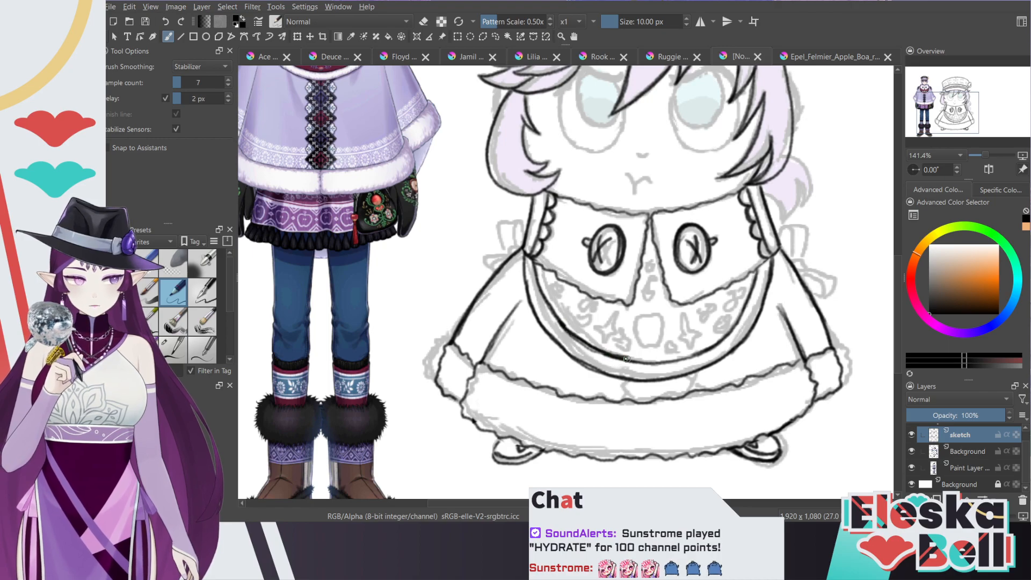
Step: Erase the left half of the panel's inner curve and redraw it as one smooth line up to the left collar flap
mouse_move(669, 362)
left_mouse_down()
mouse_move(588, 346)
mouse_move(562, 308)
left_mouse_up()
key("ctrl+z")
key("e")
left_click_drag(637, 363, 559, 314)
key("e")
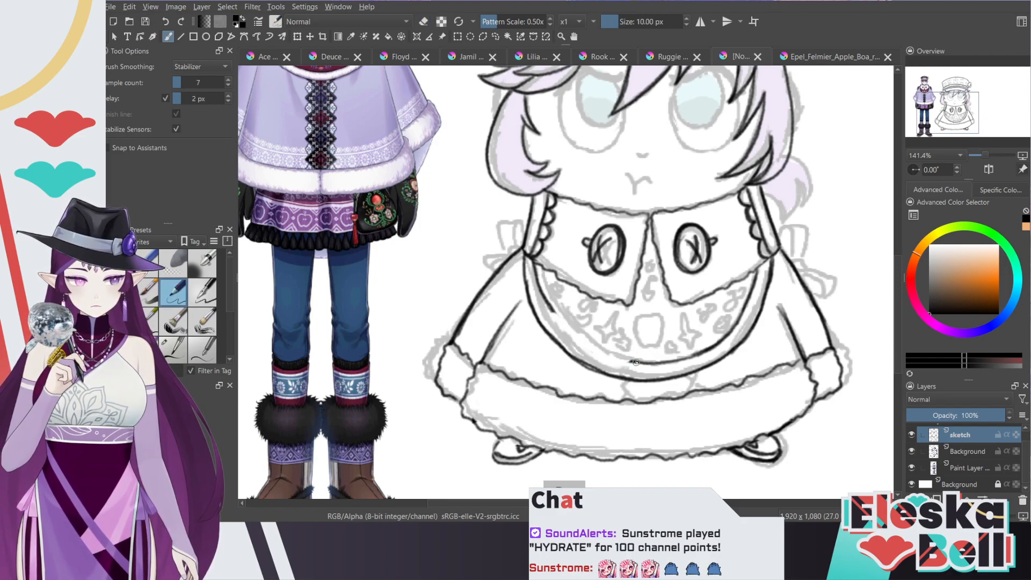
mouse_move(640, 361)
left_mouse_down()
mouse_move(574, 332)
mouse_move(547, 298)
left_mouse_up()
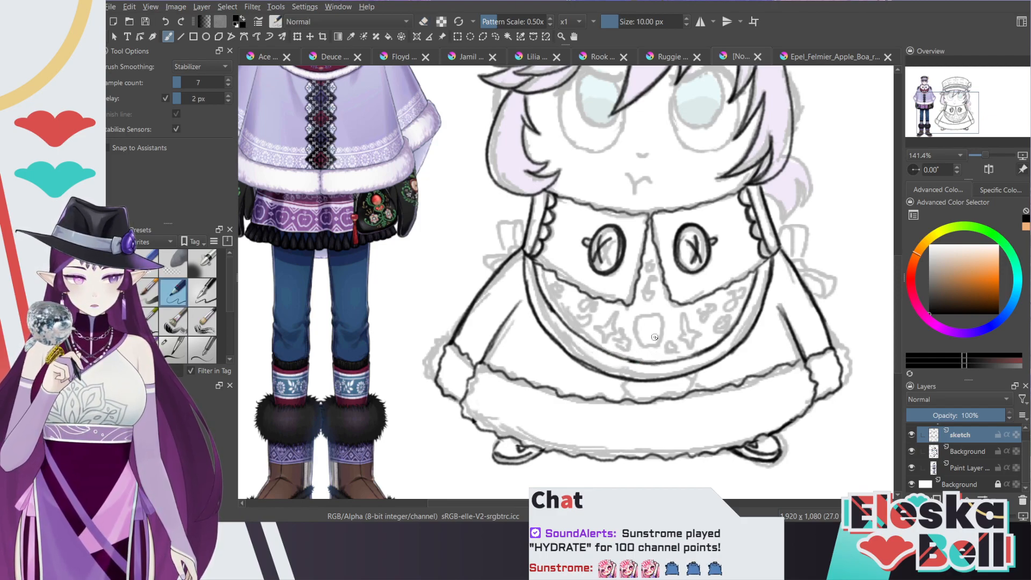
key("ctrl+z")
mouse_move(631, 359)
left_mouse_down()
mouse_move(576, 335)
mouse_move(545, 296)
left_mouse_up()
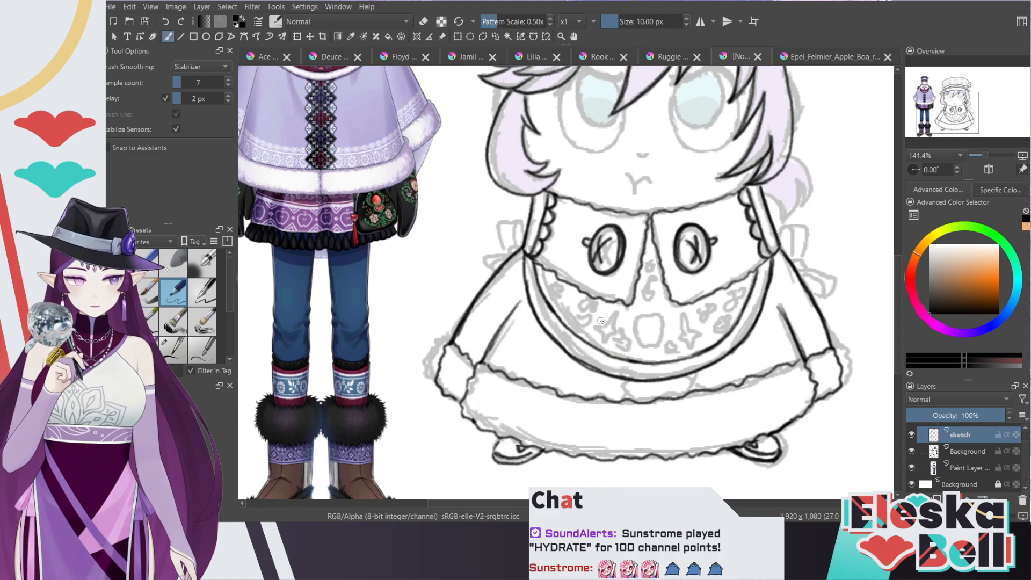
mouse_move(632, 361)
left_mouse_down()
mouse_move(561, 326)
mouse_move(590, 314)
mouse_move(631, 361)
mouse_move(566, 327)
mouse_move(551, 283)
left_mouse_up()
key("ctrl+z")
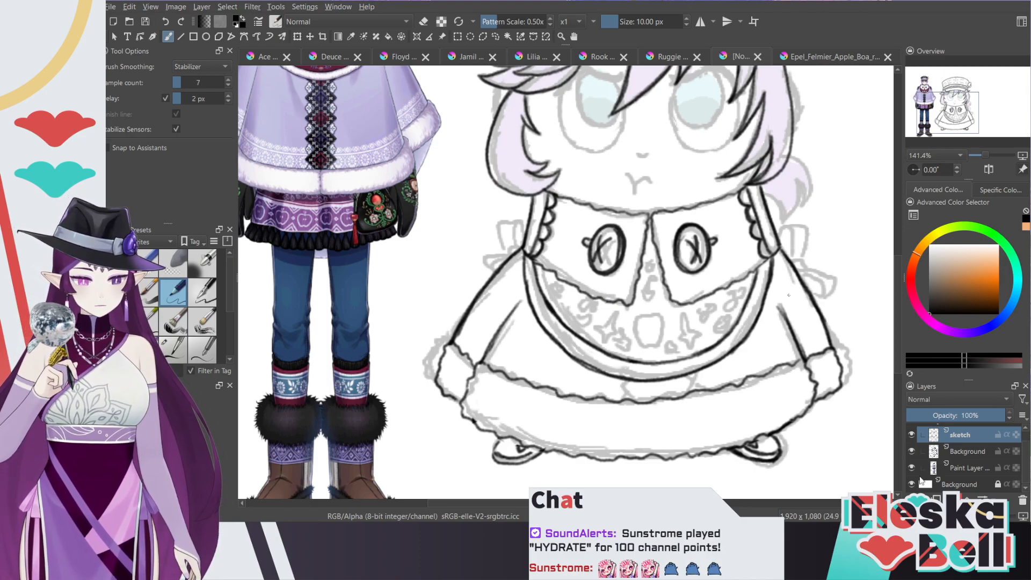
Step: Lower the sketch layer's opacity to 42%, add a new paint layer above it and hide the rough Background sketch layer
left_click_drag(999, 415, 956, 415)
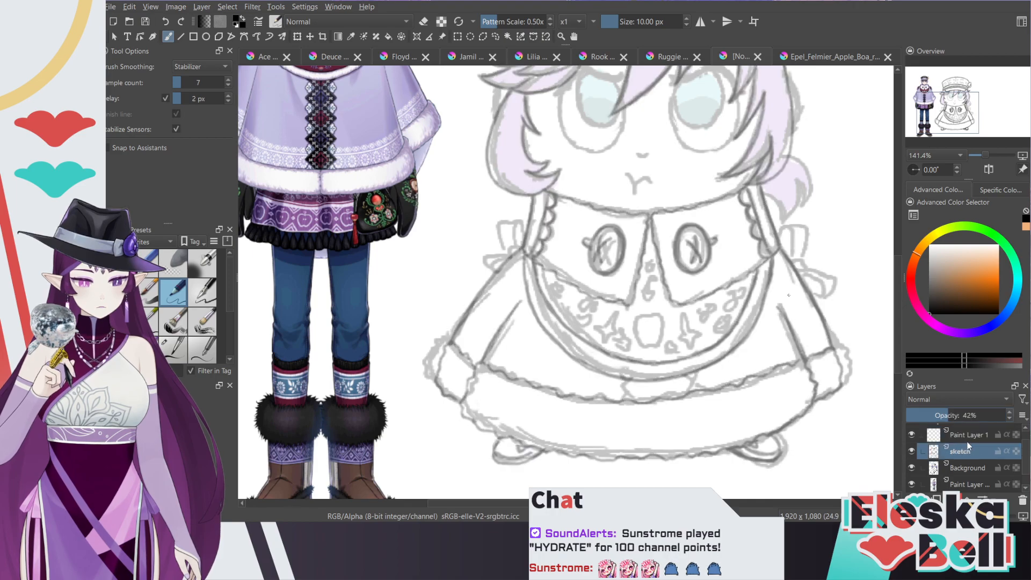
key("Insert")
key("e")
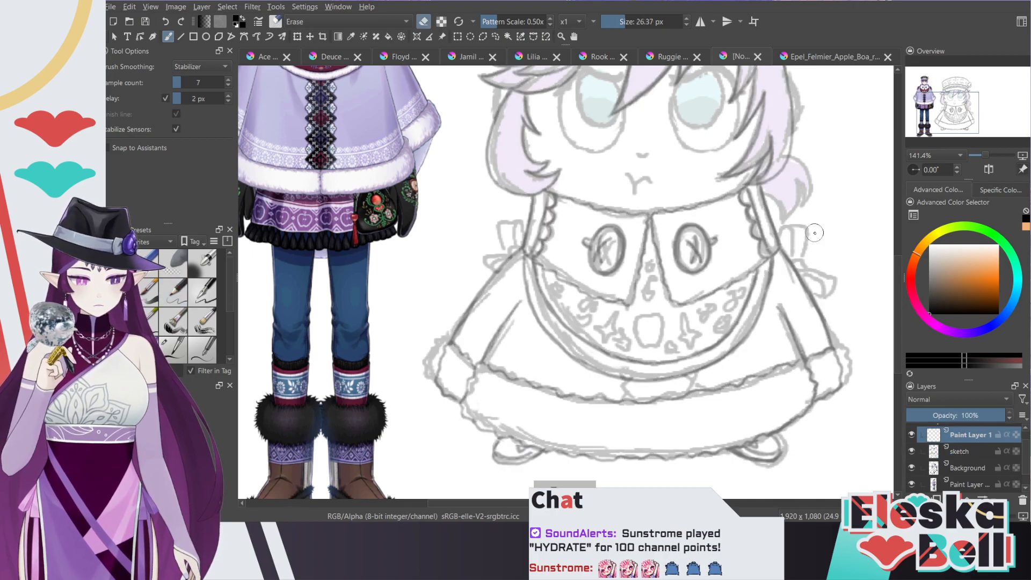
left_click(911, 469)
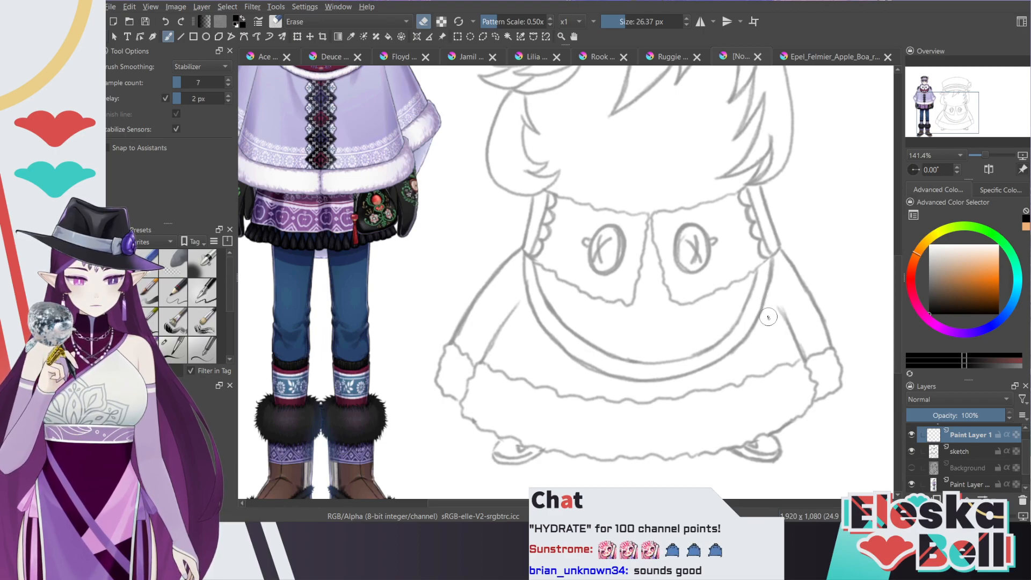
Step: Trace the panel's outer and inner curves with wavy fur lines on the new paint layer using the 10 px inking brush
scroll(898, 259, "up", 3)
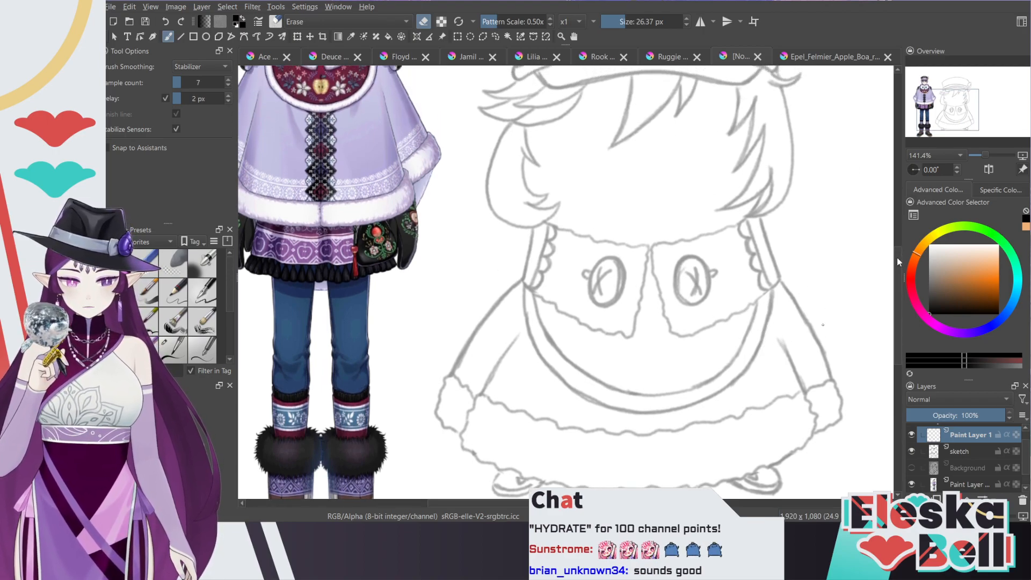
scroll(897, 261, "down", 1)
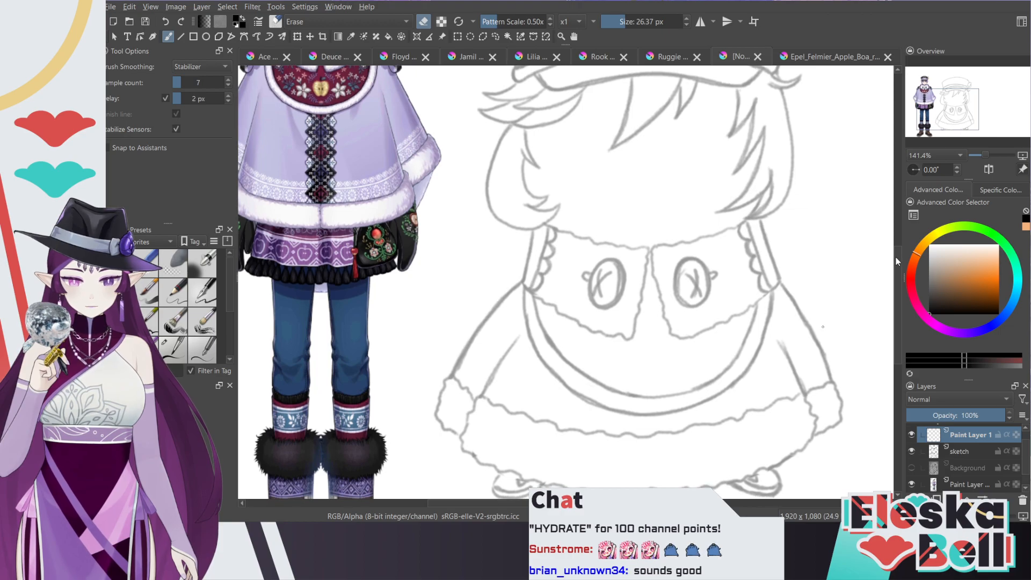
mouse_move(896, 257)
left_mouse_down()
mouse_move(896, 273)
mouse_move(867, 276)
left_mouse_up()
key("/")
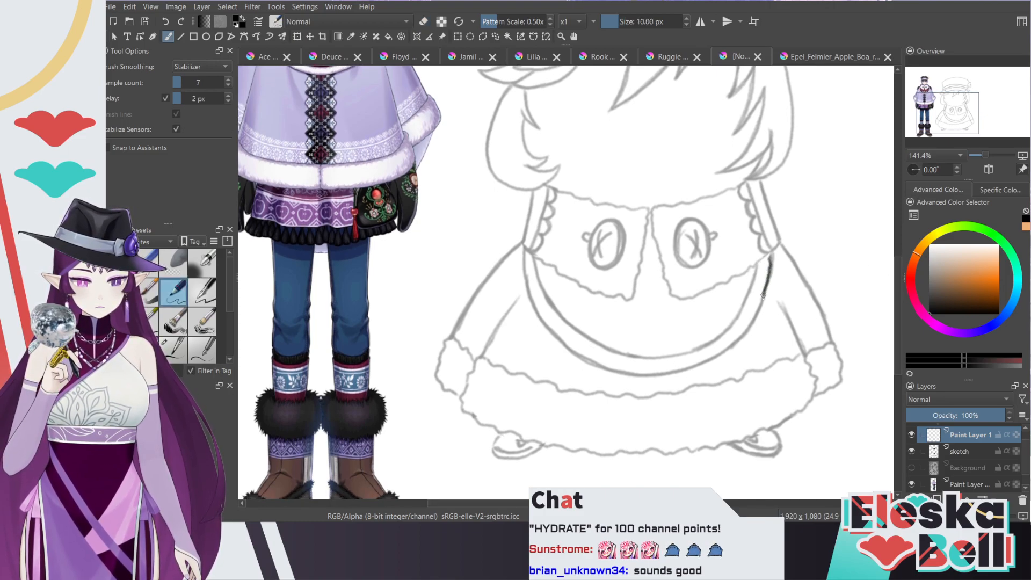
mouse_move(721, 353)
left_mouse_down()
mouse_move(643, 375)
mouse_move(594, 363)
mouse_move(538, 315)
mouse_move(523, 253)
left_mouse_up()
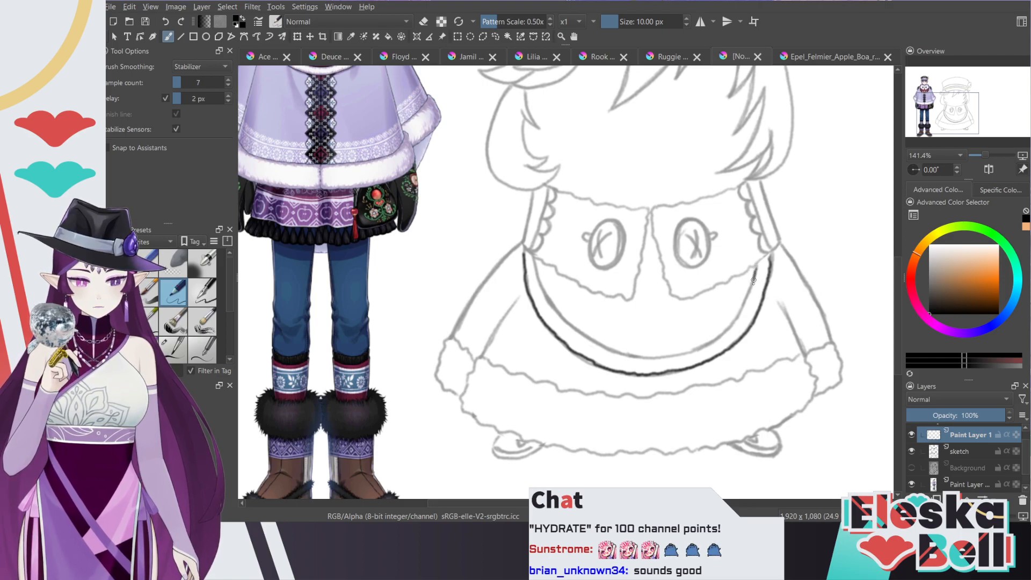
mouse_move(717, 338)
left_mouse_down()
mouse_move(664, 357)
mouse_move(601, 345)
mouse_move(547, 300)
mouse_move(532, 256)
left_mouse_up()
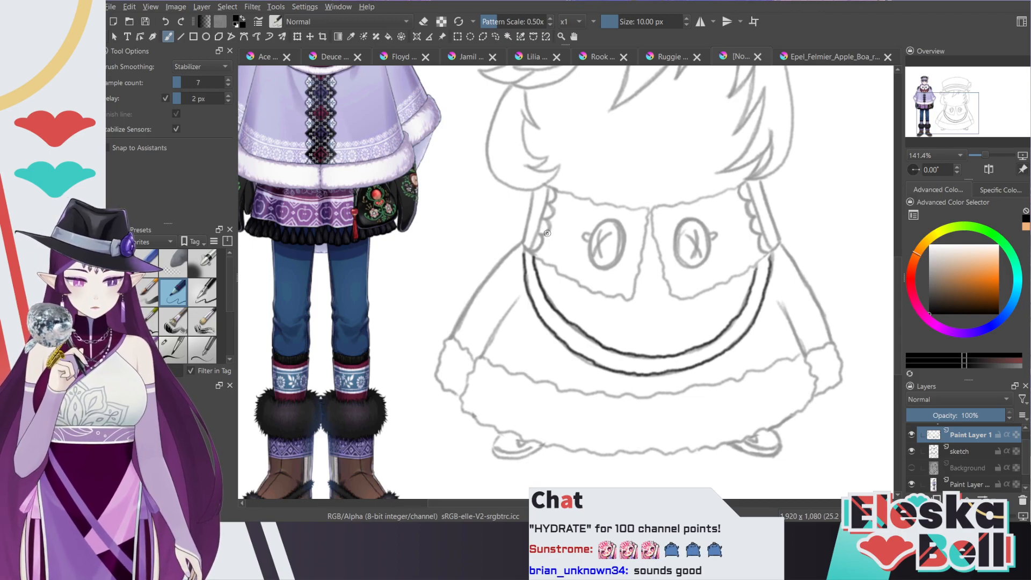
Step: Check the wavy lines without the sketch, then erase the smooth panel curves on the sketch layer
left_click(912, 451)
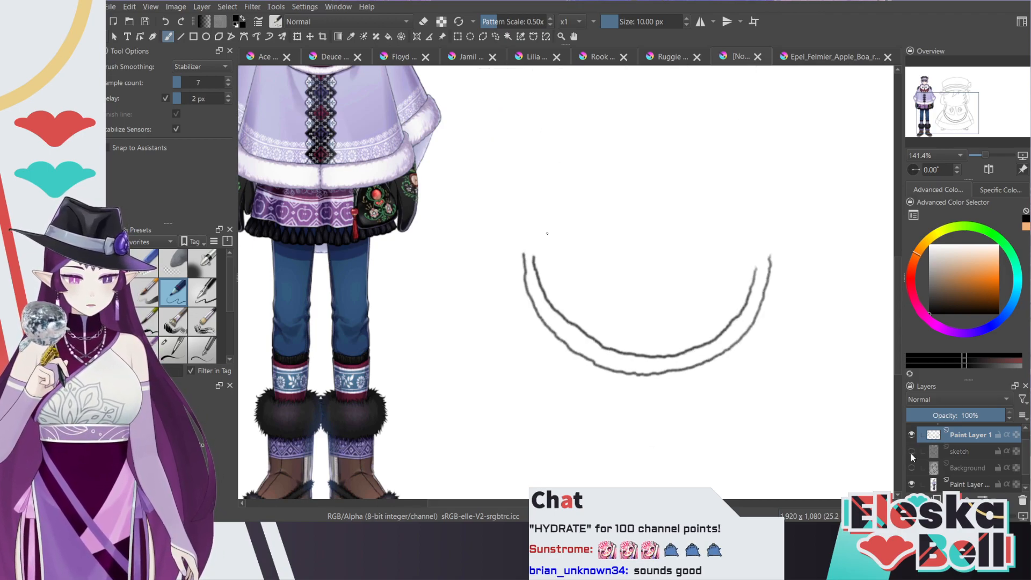
left_click(912, 452)
left_click(969, 454)
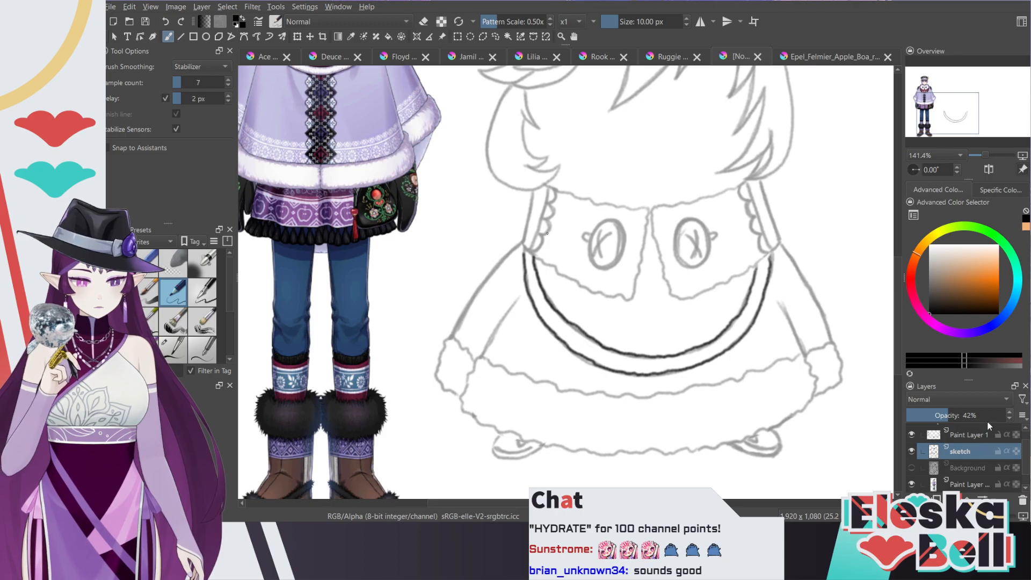
key("e")
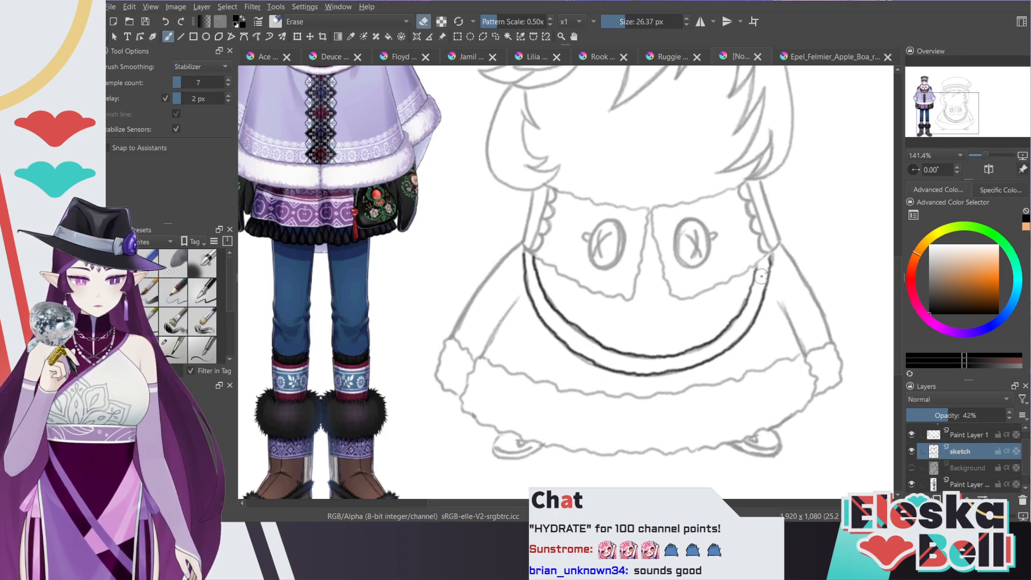
mouse_move(740, 303)
left_mouse_down()
mouse_move(699, 362)
mouse_move(603, 365)
mouse_move(545, 319)
mouse_move(523, 262)
mouse_move(565, 317)
mouse_move(660, 356)
mouse_move(684, 354)
mouse_move(615, 347)
mouse_move(569, 320)
mouse_move(640, 353)
mouse_move(702, 343)
mouse_move(747, 315)
mouse_move(777, 287)
left_mouse_up()
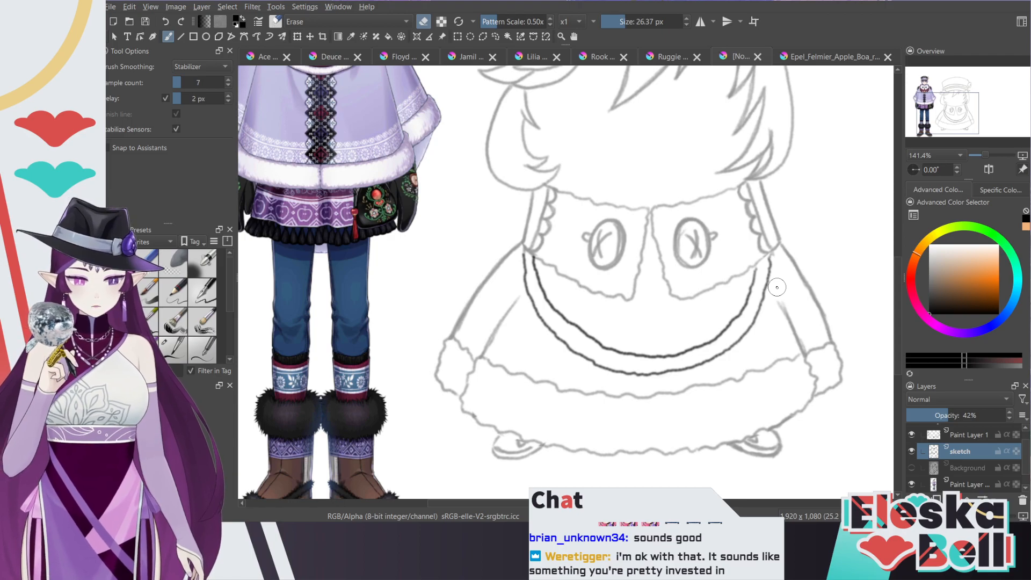
Step: Restore the sketch layer's opacity to 100% and merge the paint layer with the wavy panel lines into it
left_click_drag(990, 414, 1009, 428)
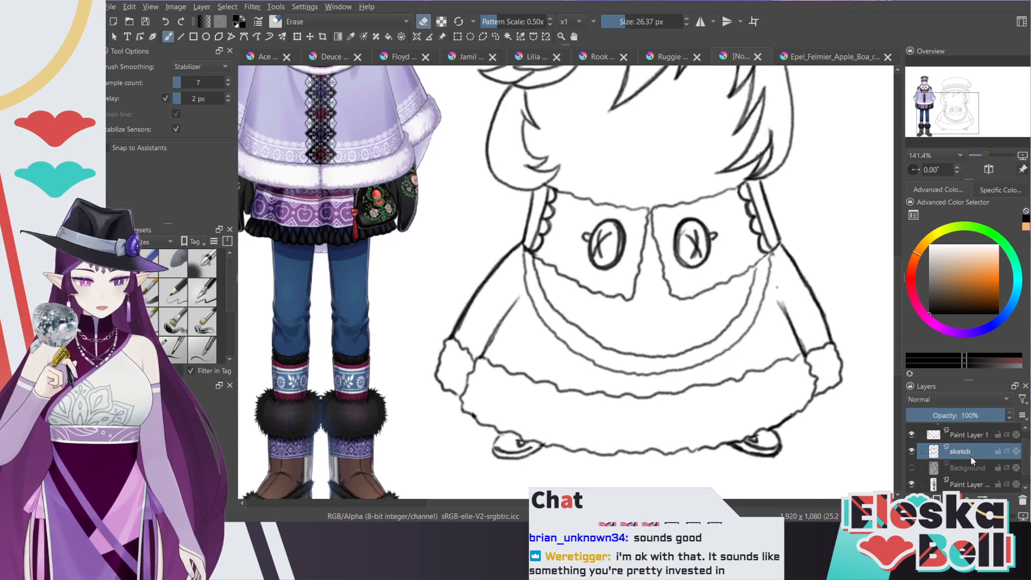
left_click(974, 433)
key("shift+Delete")
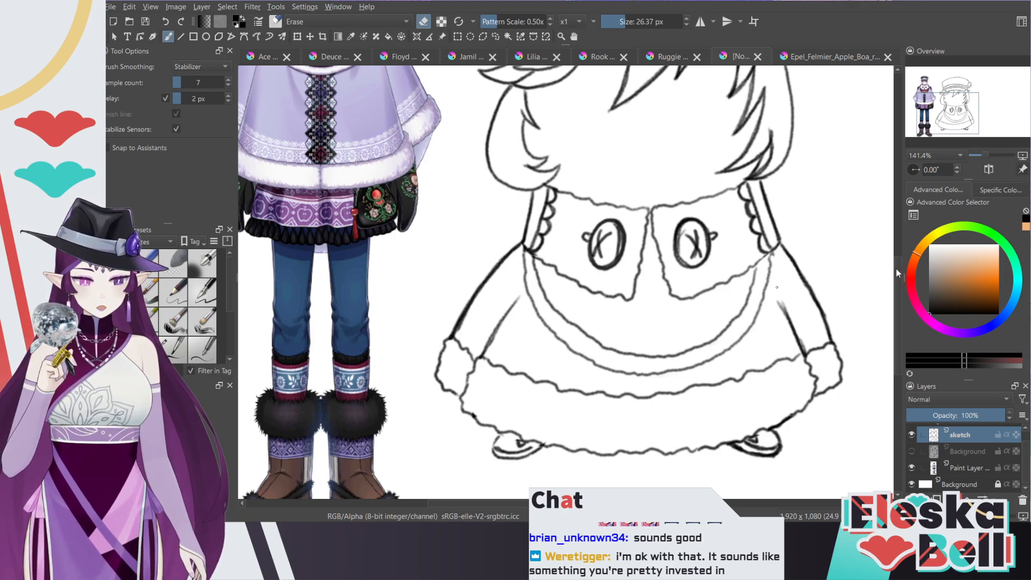
Step: Show the rough Background sketch layer again and add a new paint layer above the sketch layer
scroll(896, 243, "up", 5)
scroll(897, 256, "down", 3)
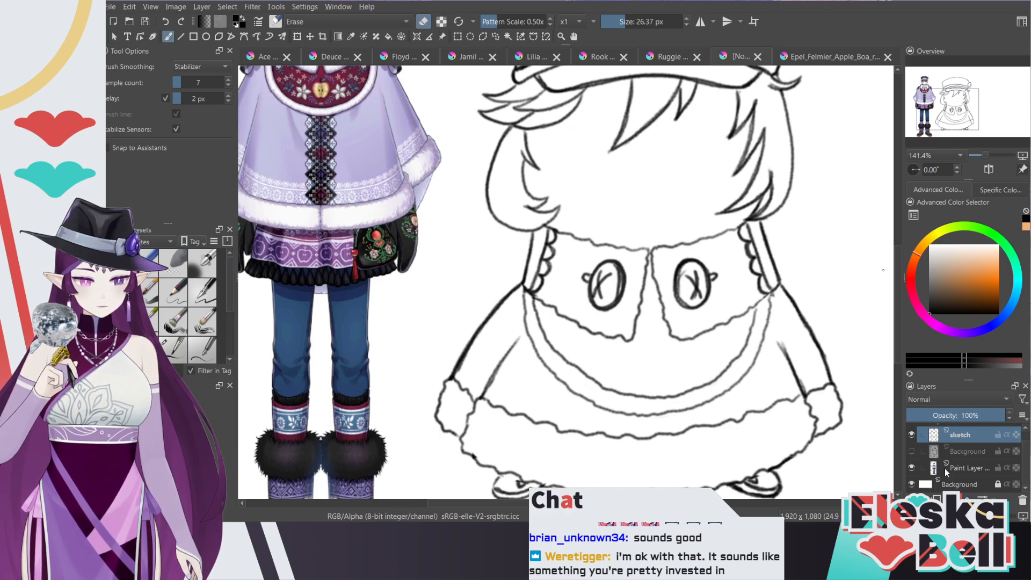
left_click(912, 451)
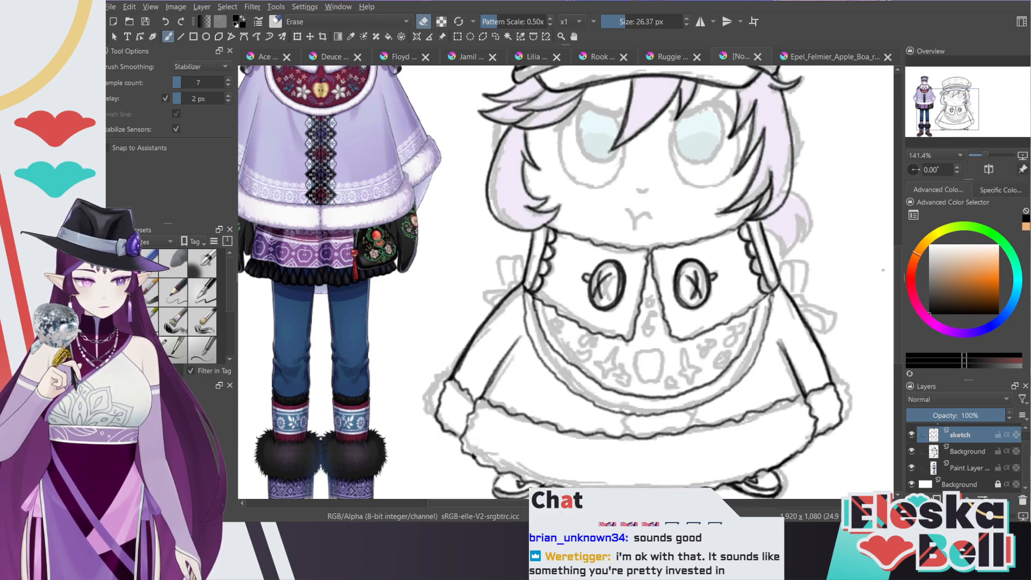
key("Insert")
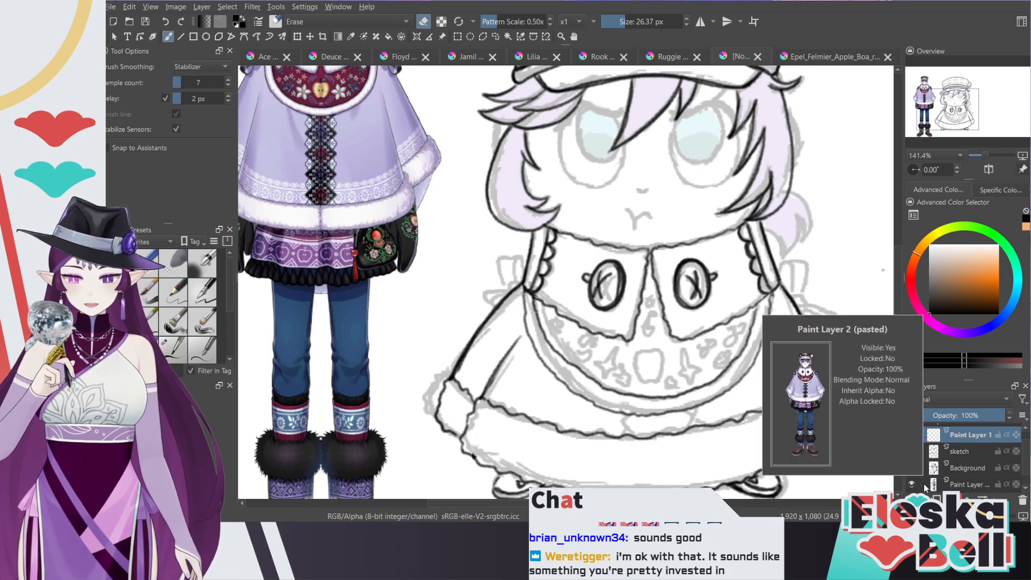
Step: Ink the apple motif at the center of the embroidered panel with its outline, stem and seeds at 10 px
scroll(643, 358, "down", 2)
scroll(643, 358, "up", 2)
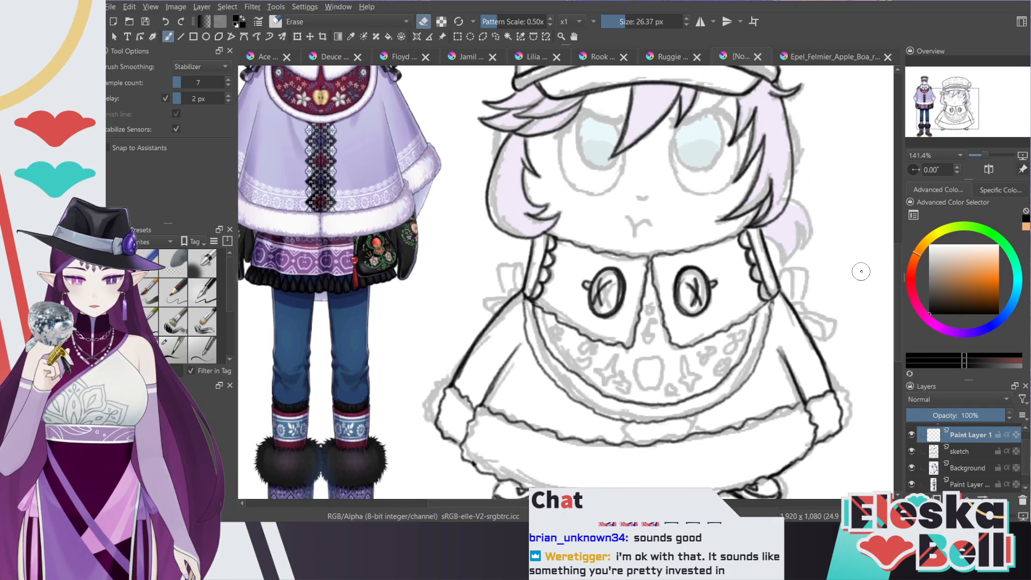
key("slash")
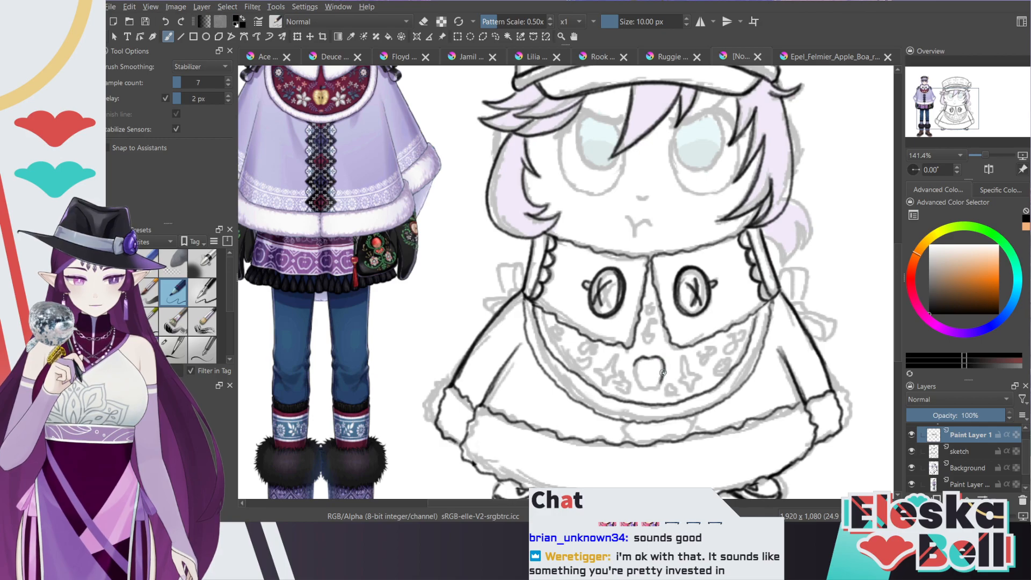
mouse_move(661, 377)
left_mouse_down()
mouse_move(648, 388)
mouse_move(635, 376)
mouse_move(636, 359)
mouse_move(638, 380)
mouse_move(635, 365)
mouse_move(653, 357)
left_mouse_up()
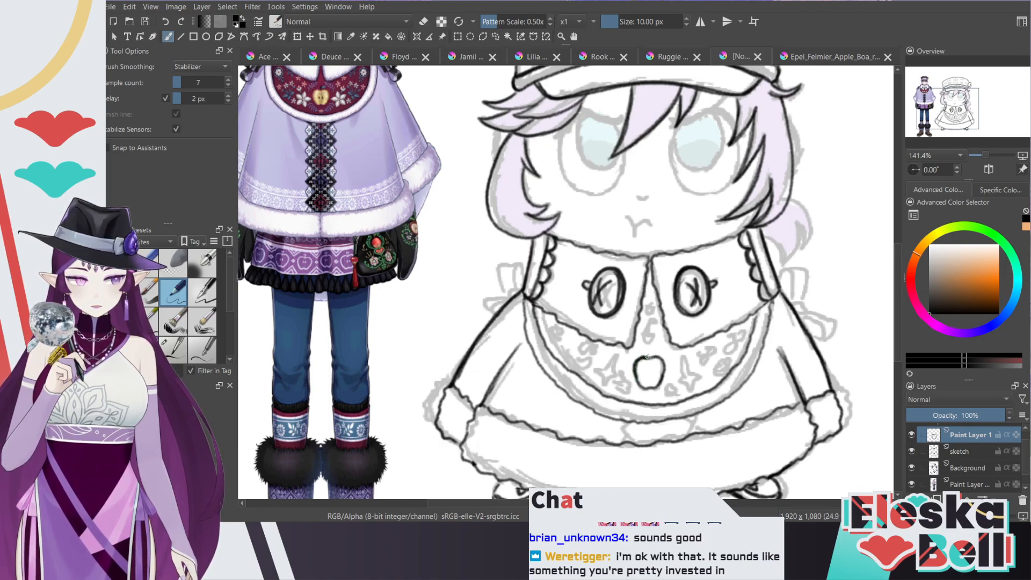
left_click_drag(648, 355, 652, 354)
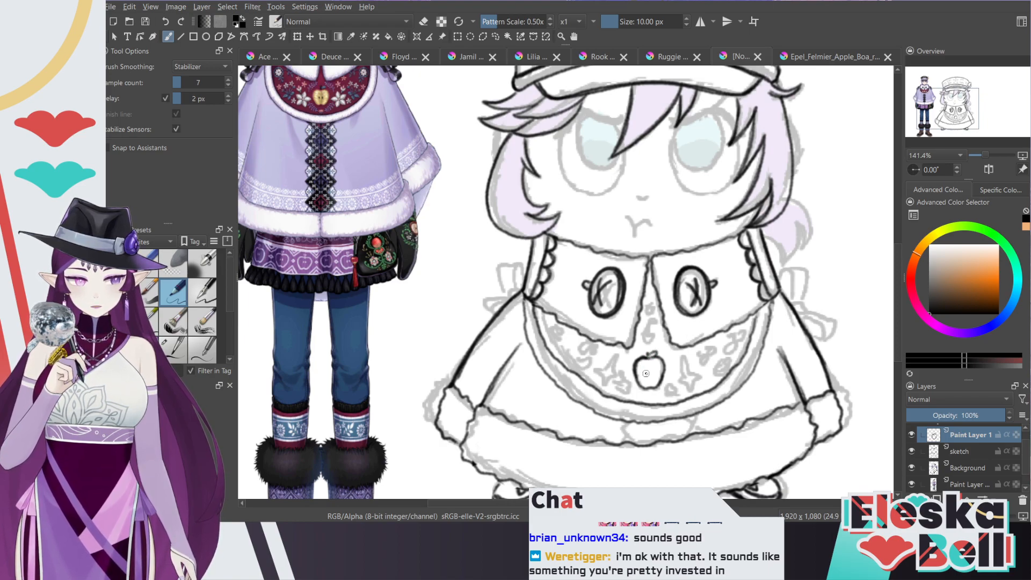
left_click_drag(648, 367, 651, 374)
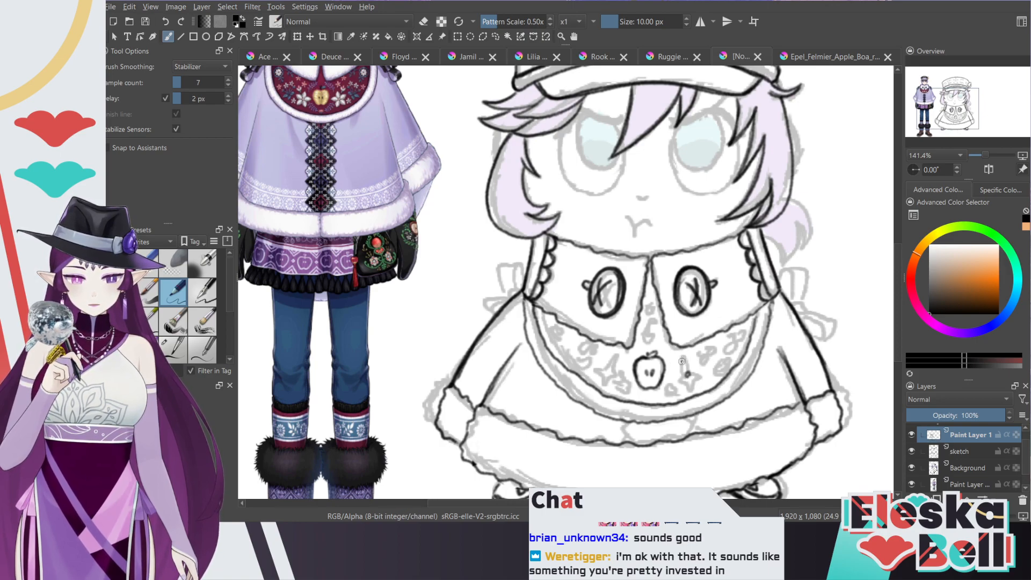
mouse_move(683, 362)
left_mouse_down()
mouse_move(703, 363)
mouse_move(694, 366)
left_mouse_up()
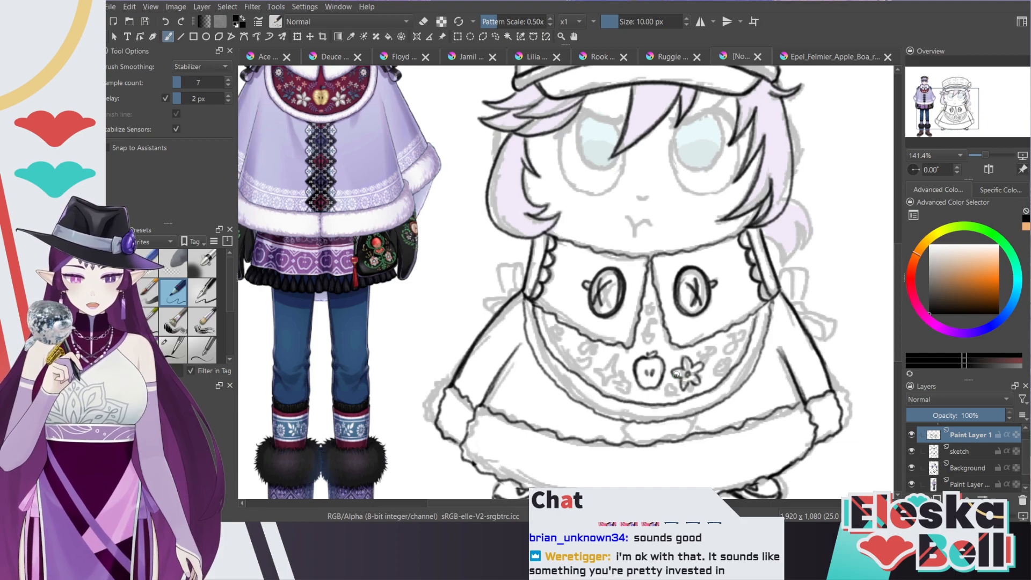
key("e")
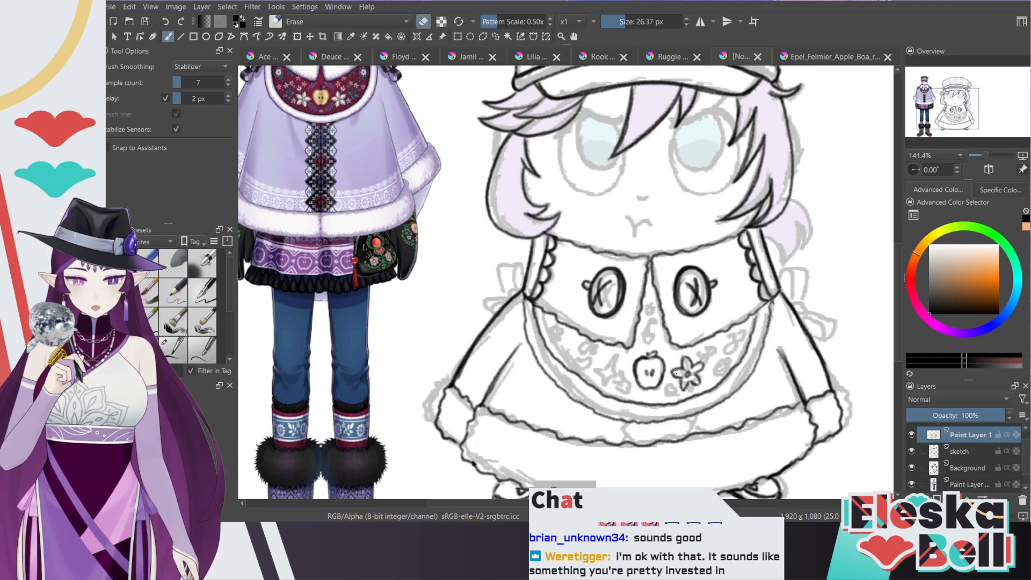
mouse_move(678, 372)
left_mouse_down()
mouse_move(686, 358)
mouse_move(703, 364)
mouse_move(676, 385)
left_mouse_up()
key("/")
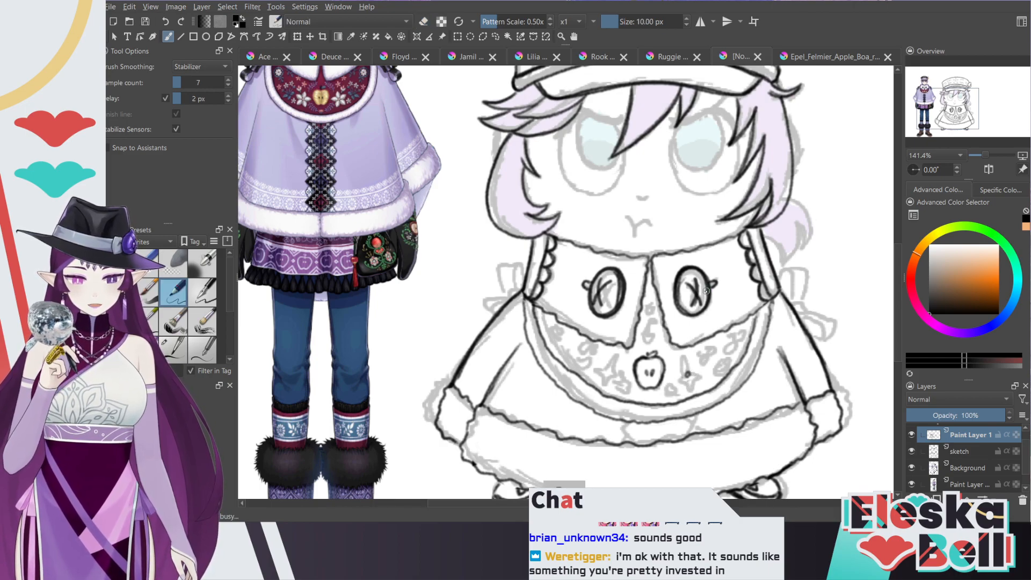
Step: Ink a petaled flower with a center dot on each side of the apple motif at 10 px
left_click_drag(683, 369, 686, 358)
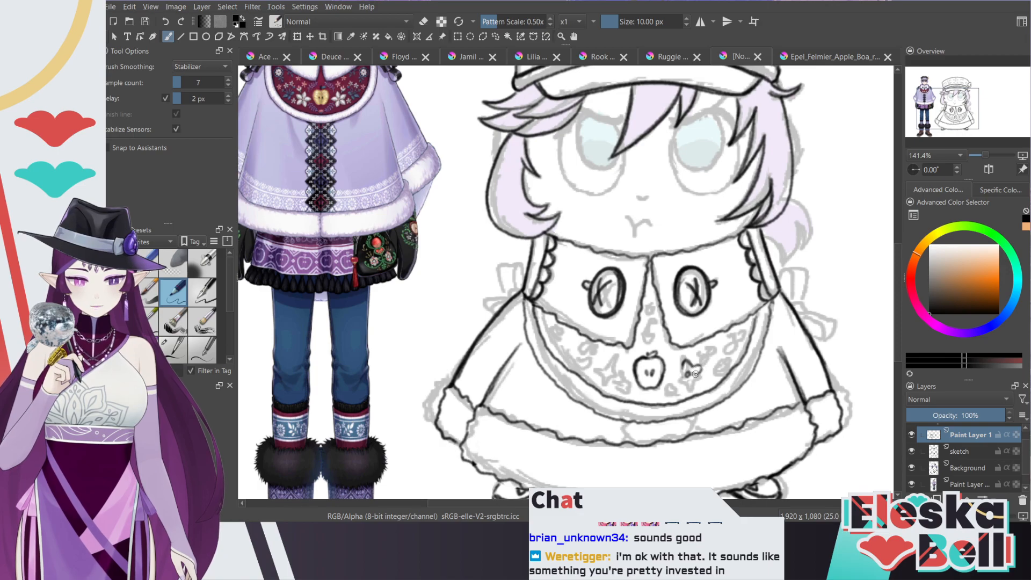
left_click_drag(693, 375, 701, 367)
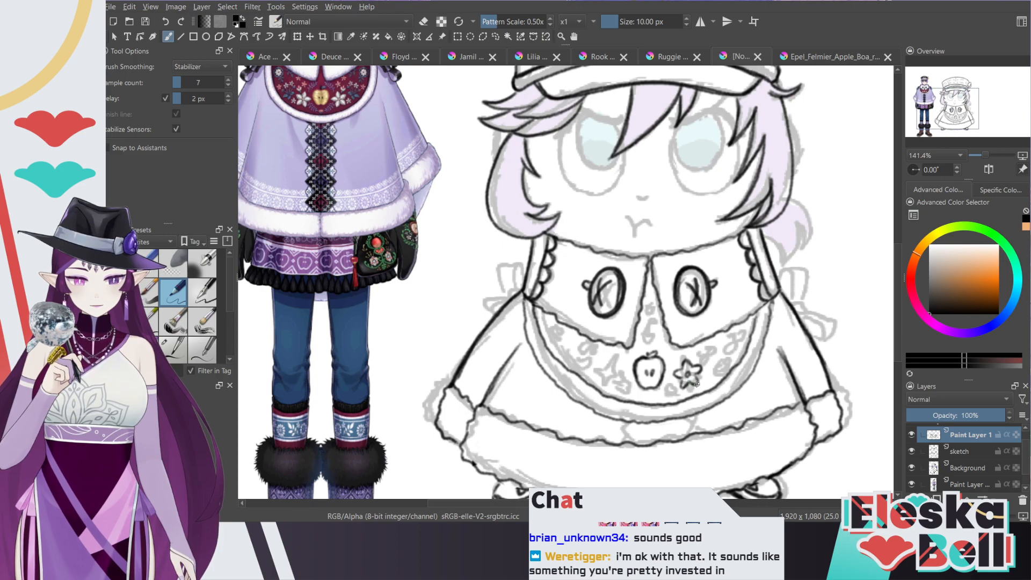
left_click_drag(692, 382, 688, 383)
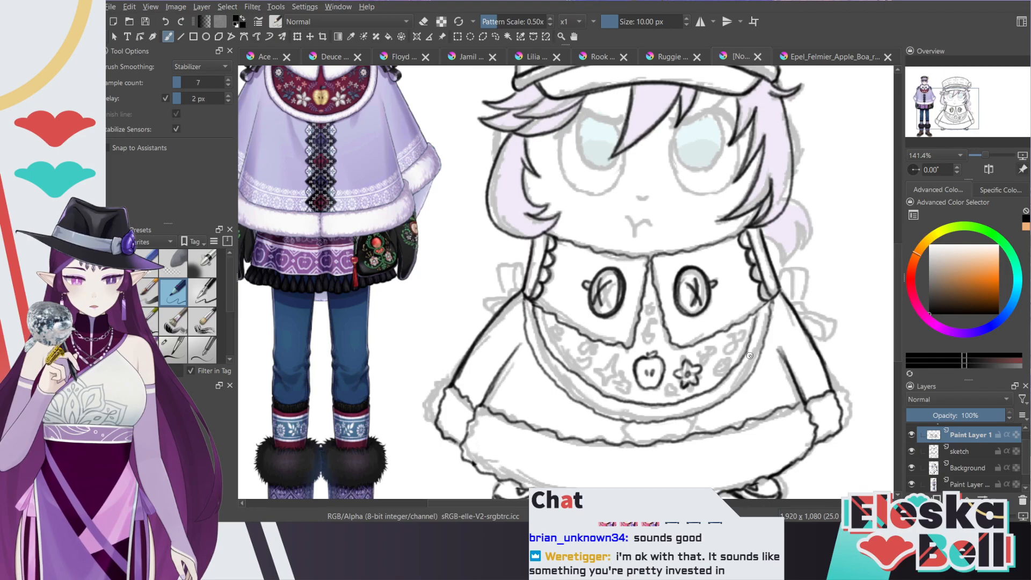
left_click_drag(606, 368, 609, 366)
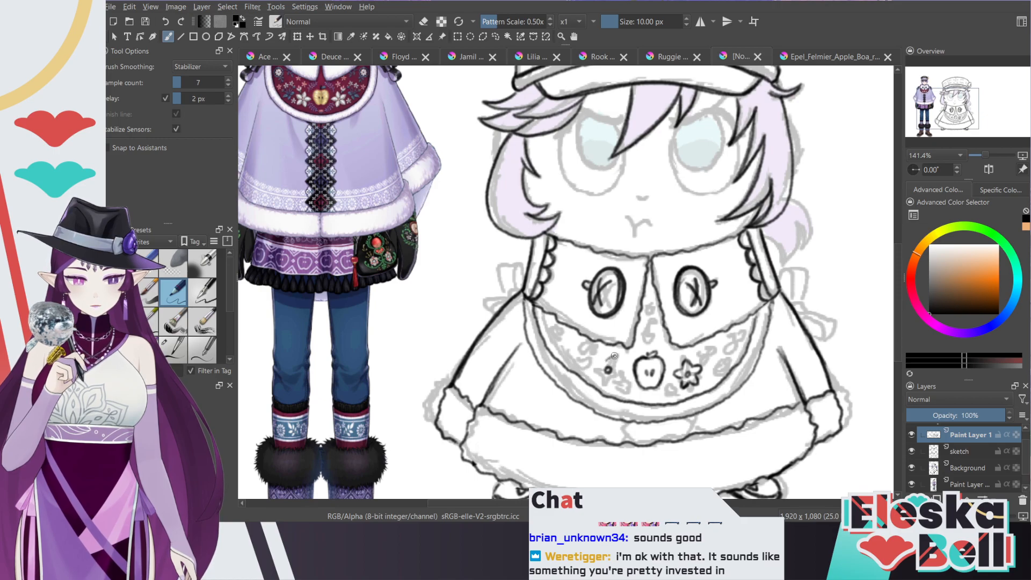
left_click_drag(614, 356, 612, 360)
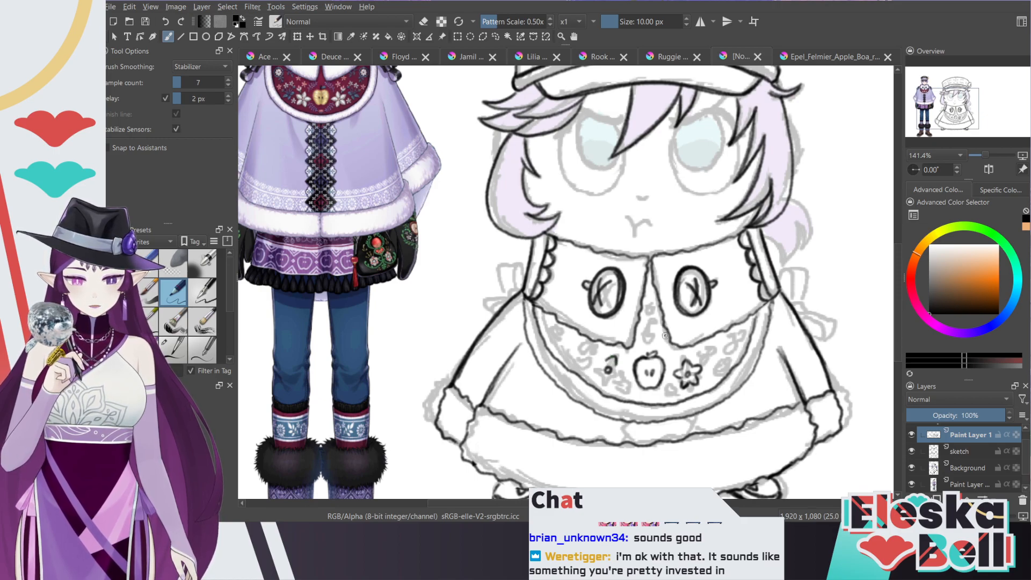
key("ctrl+z")
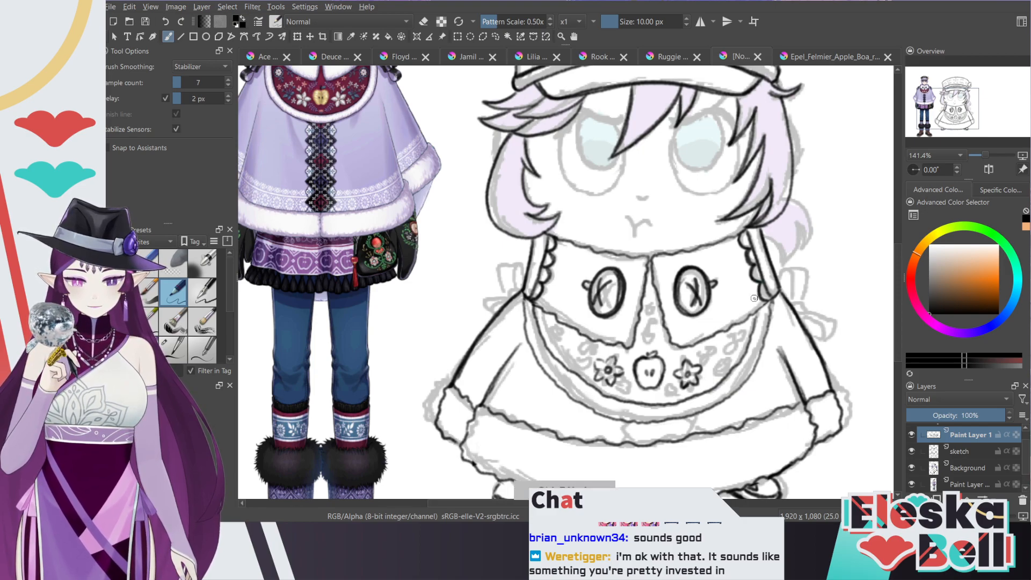
Step: Ink leaf sprigs above and below the apple, and smaller flowers and leaves along both ends of the embroidered panel
mouse_move(658, 396)
left_mouse_down()
mouse_move(675, 386)
mouse_move(661, 403)
mouse_move(629, 391)
left_mouse_up()
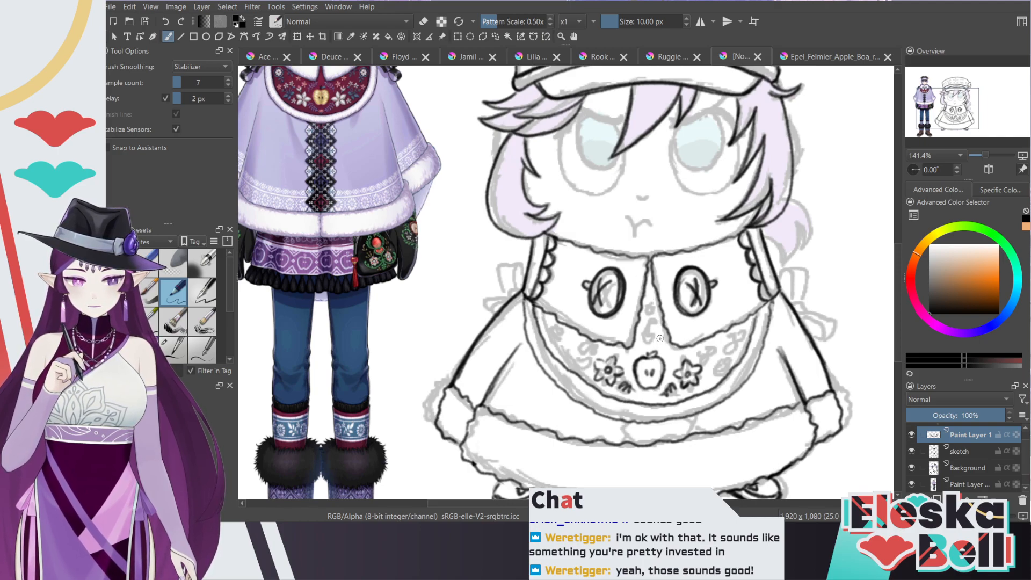
mouse_move(661, 345)
left_mouse_down()
mouse_move(674, 328)
mouse_move(625, 344)
mouse_move(628, 362)
mouse_move(626, 358)
left_mouse_up()
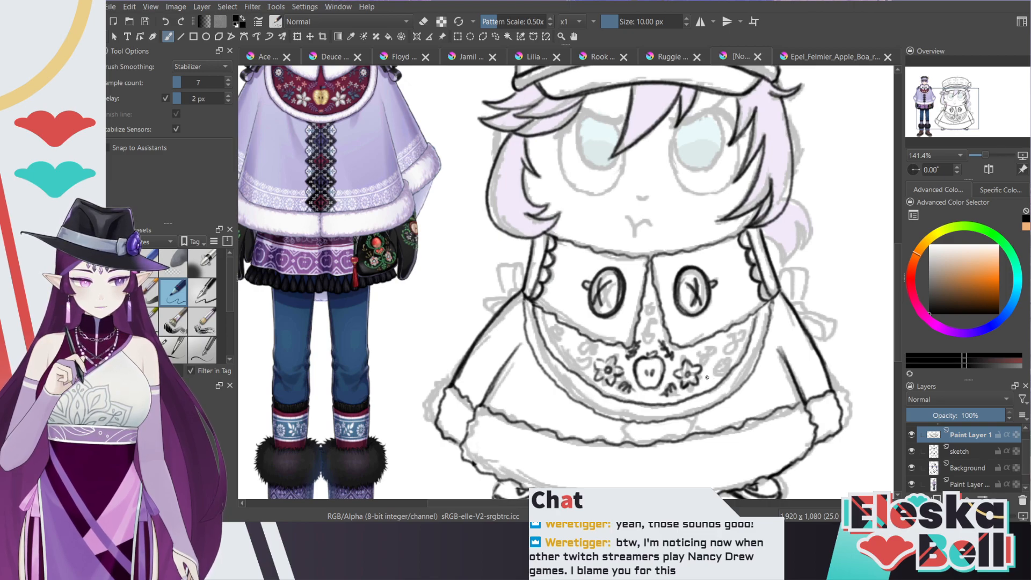
left_click_drag(706, 382, 709, 374)
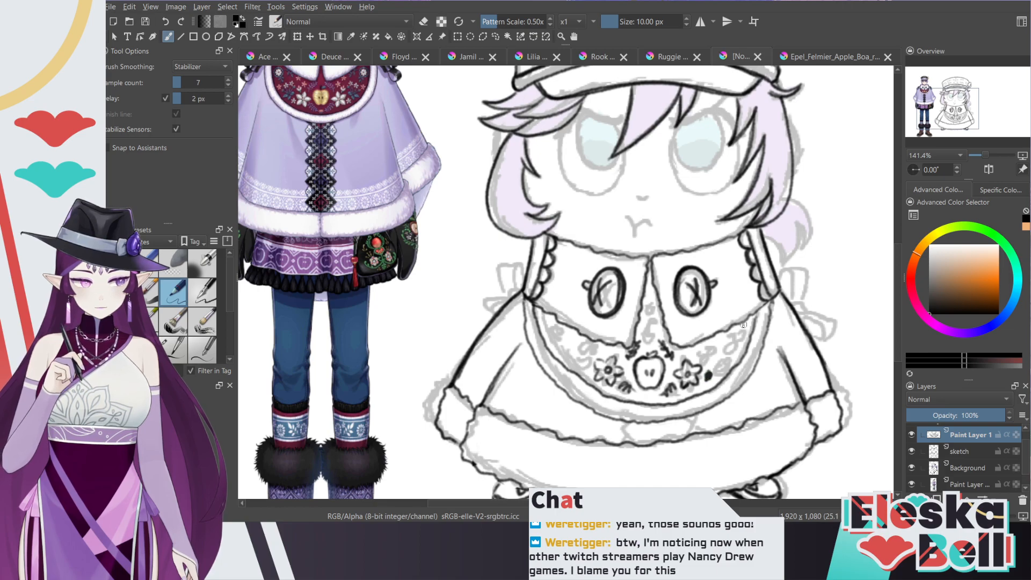
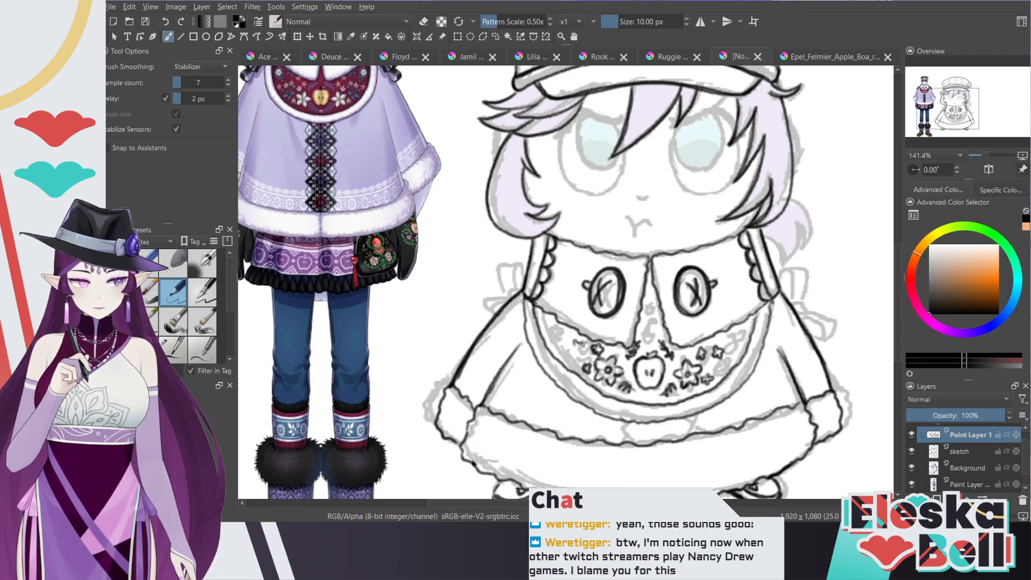
left_click(742, 332)
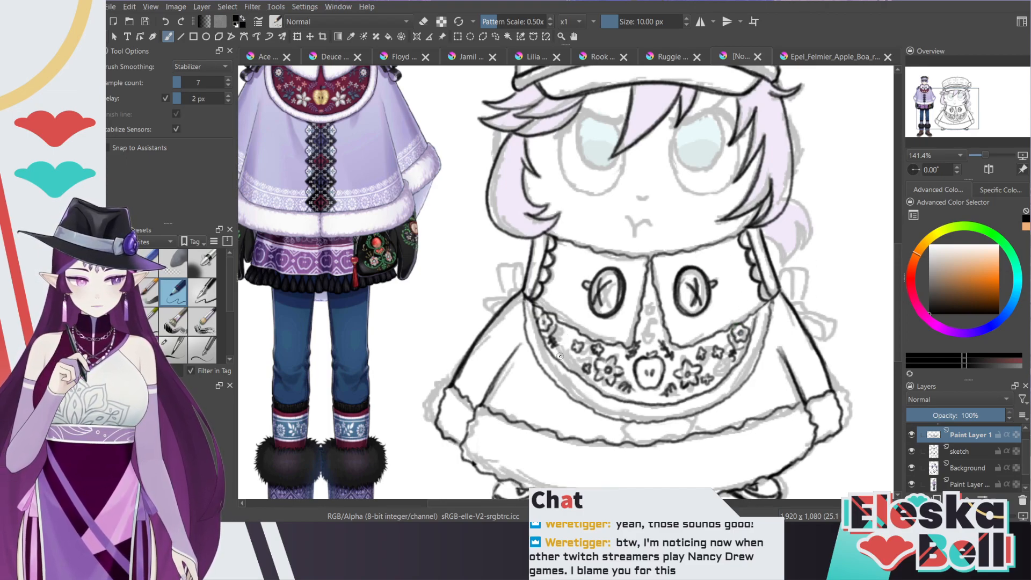
left_click_drag(560, 353, 563, 361)
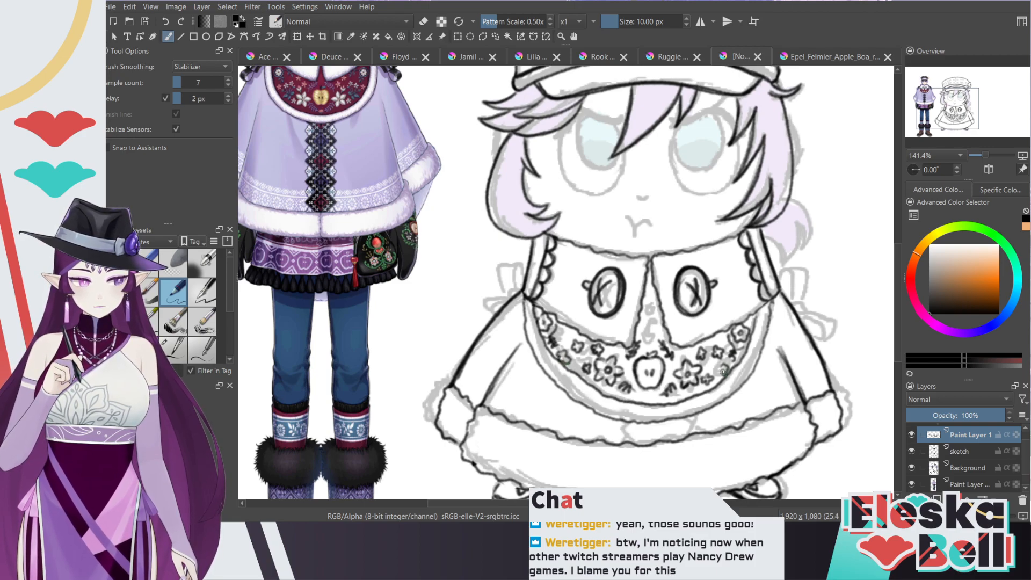
Step: Merge the embroidery motif layer into the sketch layer and add a new paint layer above it
key("2")
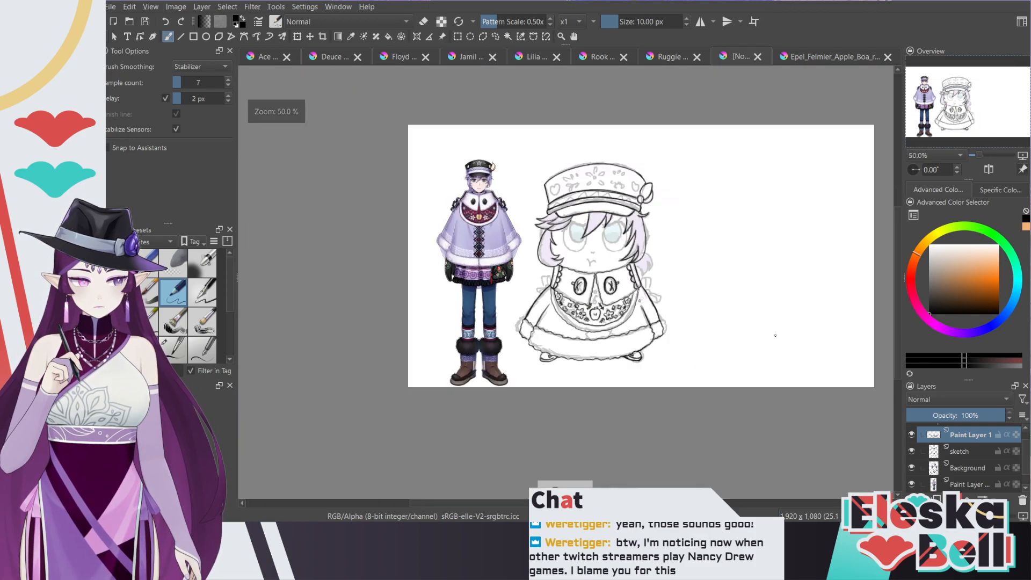
key("1")
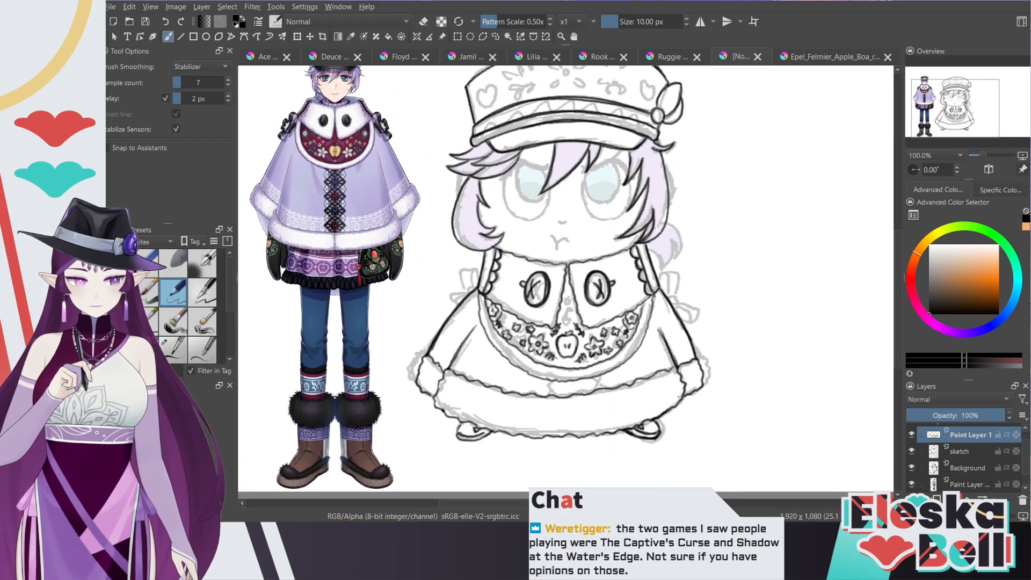
key("plus")
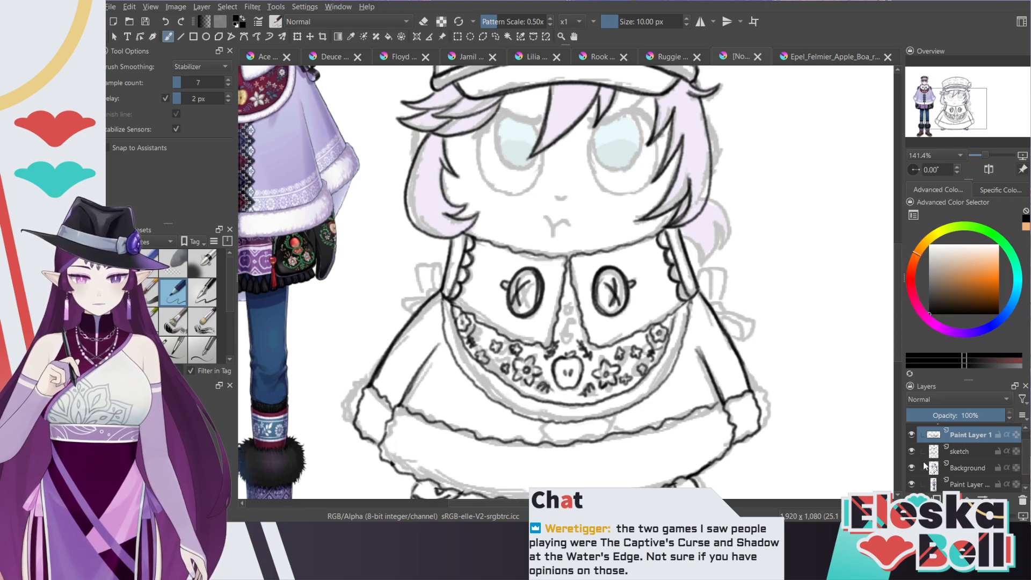
key("ctrl+e")
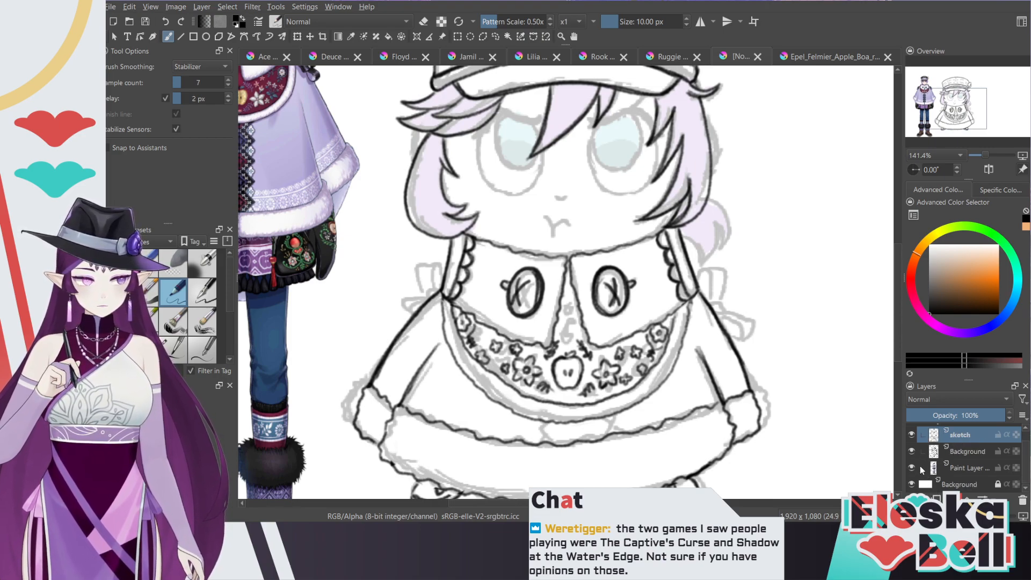
key("ctrl+z")
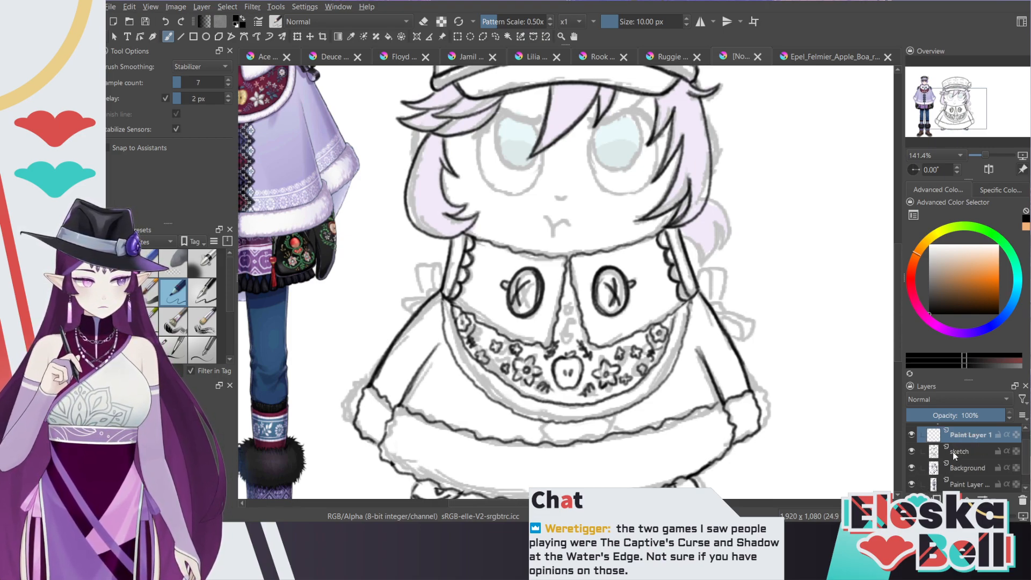
Step: Fade the sketch layer and ink the narrow inner band of the bow beside the right-hand shoulder, reworking its inner edge
key("e")
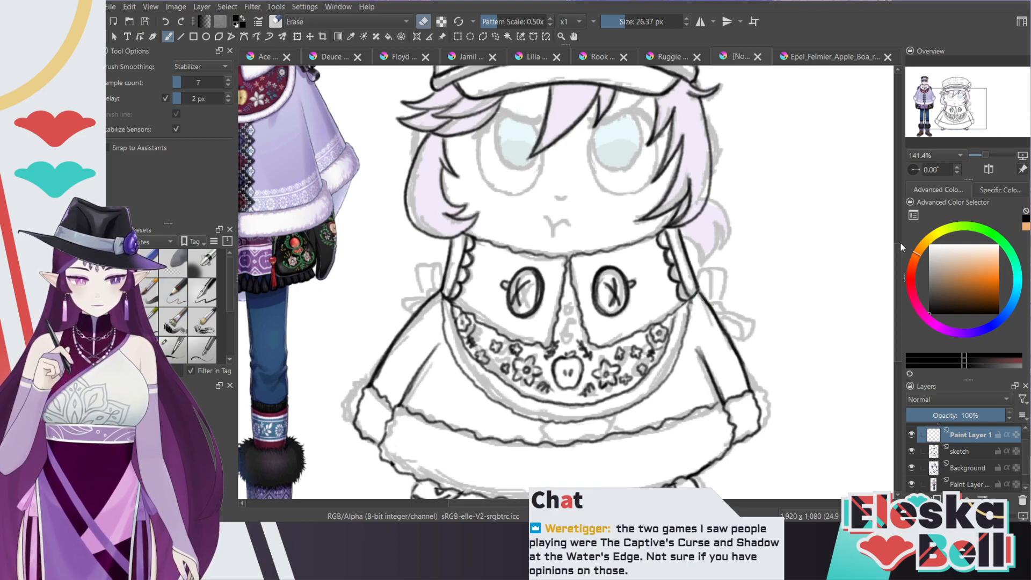
left_click_drag(897, 274, 898, 256)
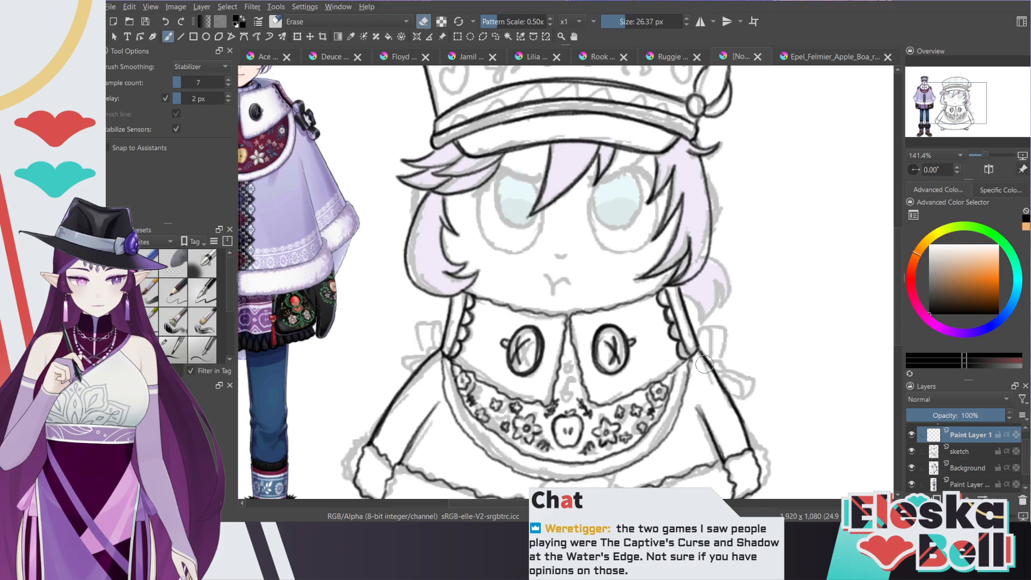
key("e")
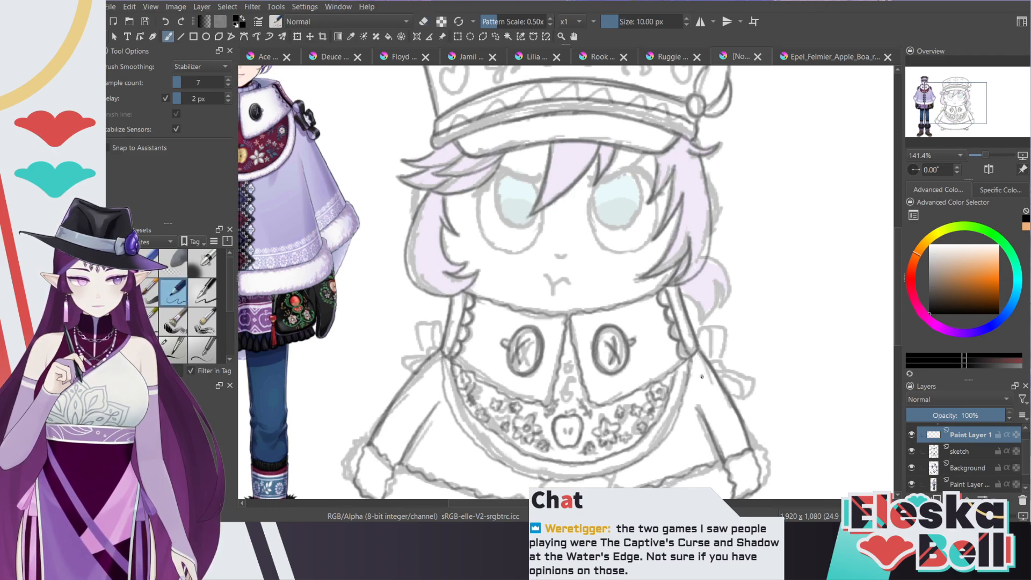
left_click_drag(696, 361, 709, 351)
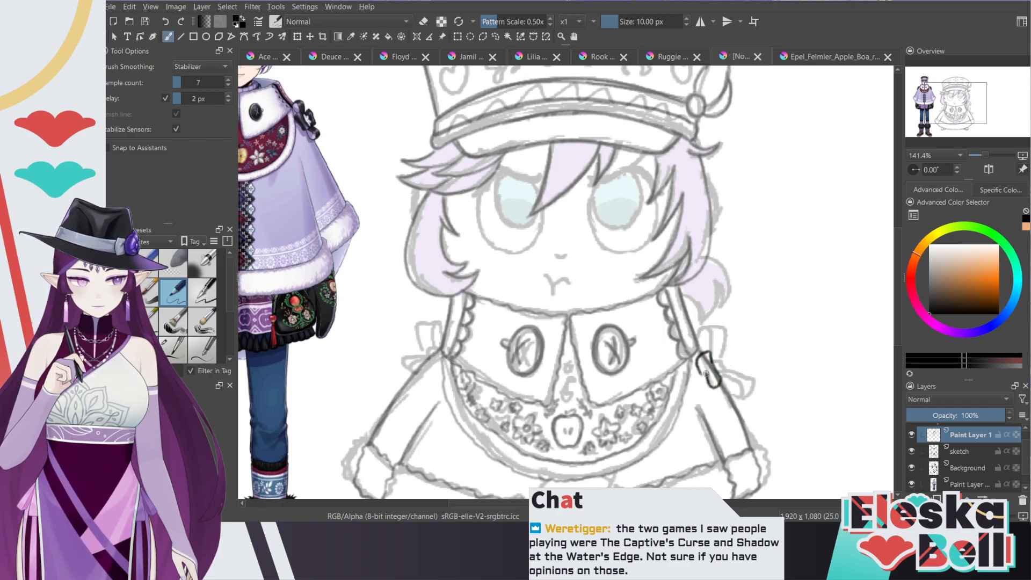
key("e")
left_click_drag(698, 363, 698, 376)
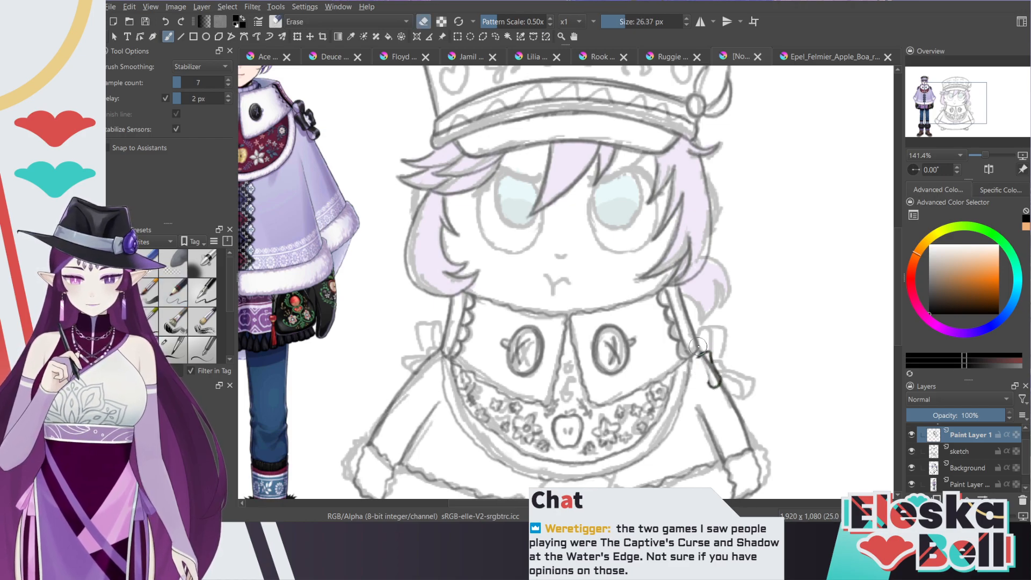
key("e")
left_click_drag(697, 360, 706, 378)
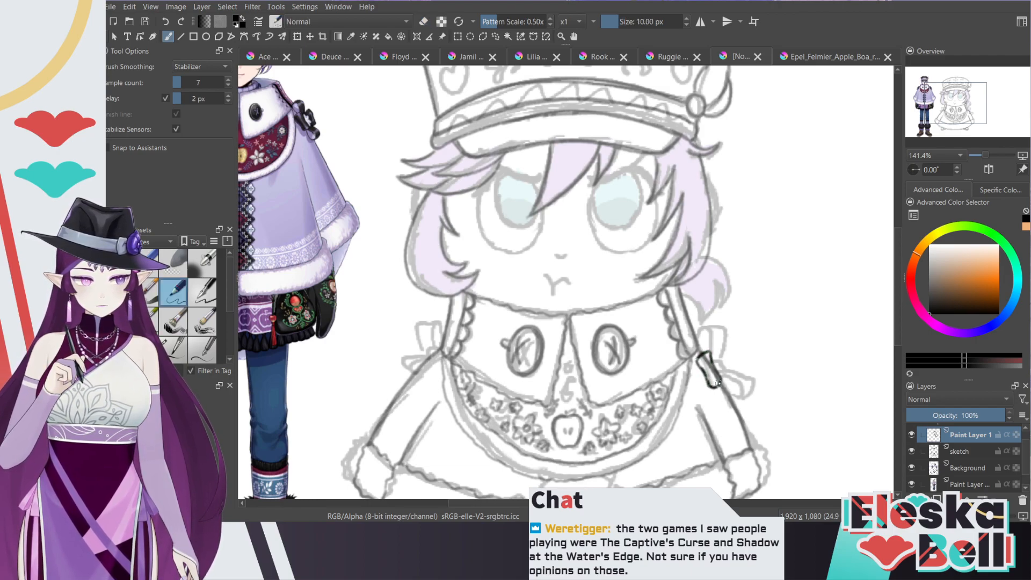
Step: Ink the remaining knot folds and the upper and lower loops of the right-hand shoulder bow at 10 px
left_click_drag(717, 383, 718, 362)
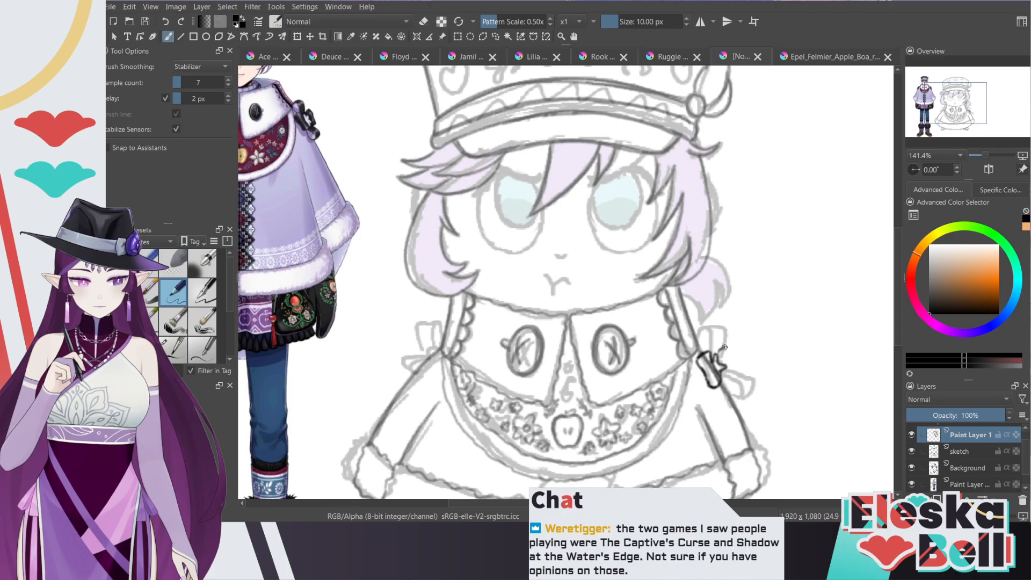
left_click_drag(728, 352, 732, 369)
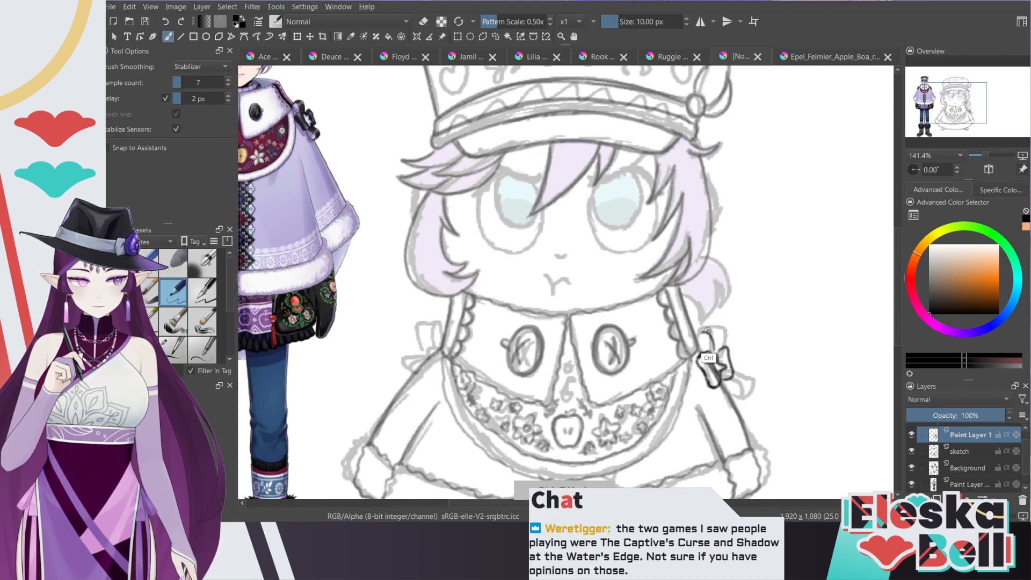
mouse_move(704, 355)
left_mouse_down()
mouse_move(699, 332)
mouse_move(710, 328)
mouse_move(711, 348)
mouse_move(713, 338)
left_mouse_up()
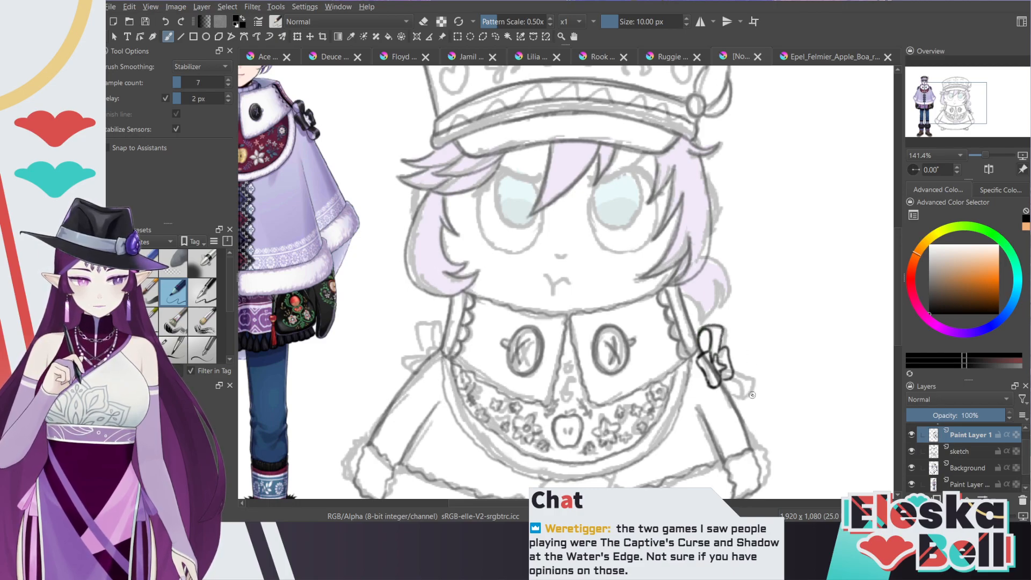
mouse_move(699, 337)
left_mouse_down()
mouse_move(716, 356)
mouse_move(733, 348)
mouse_move(727, 402)
mouse_move(719, 380)
mouse_move(731, 409)
mouse_move(735, 379)
mouse_move(726, 404)
left_mouse_up()
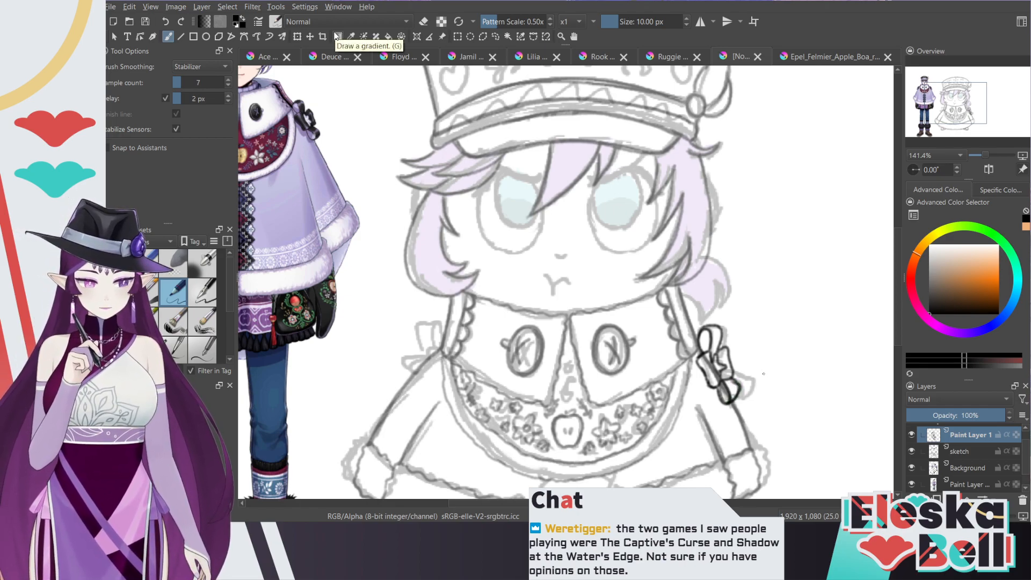
Step: Place a horizontally mirrored copy of the bow on the opposite shoulder at X 560 px, Y 671 px and merge it into the bow layer
key("ctrl+j")
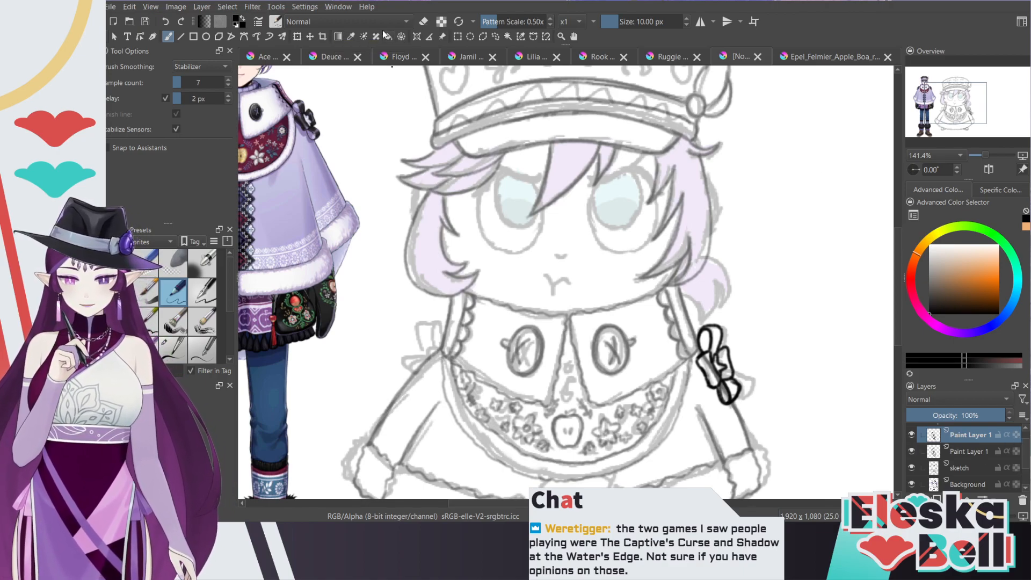
left_click(298, 36)
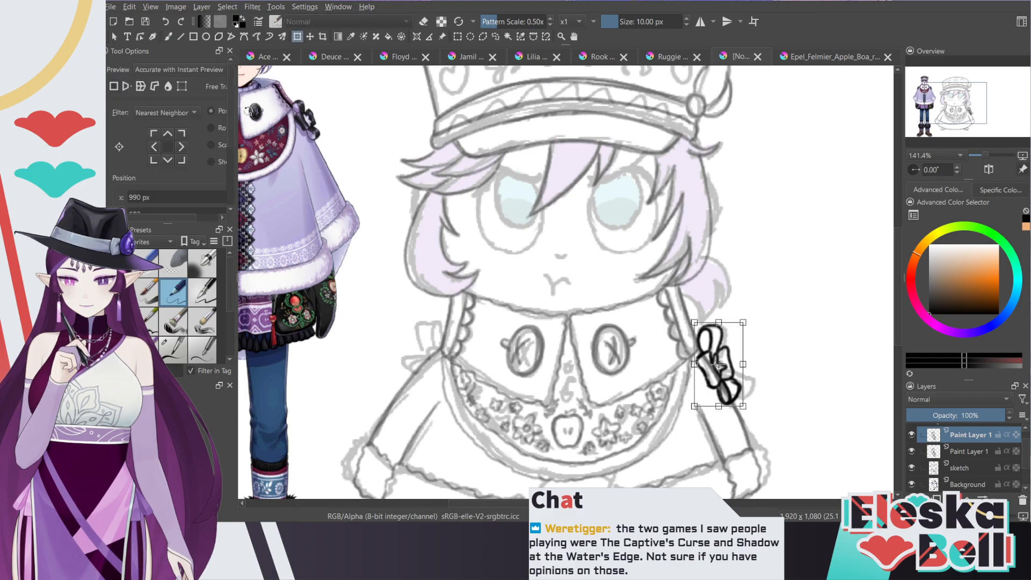
left_click(125, 149)
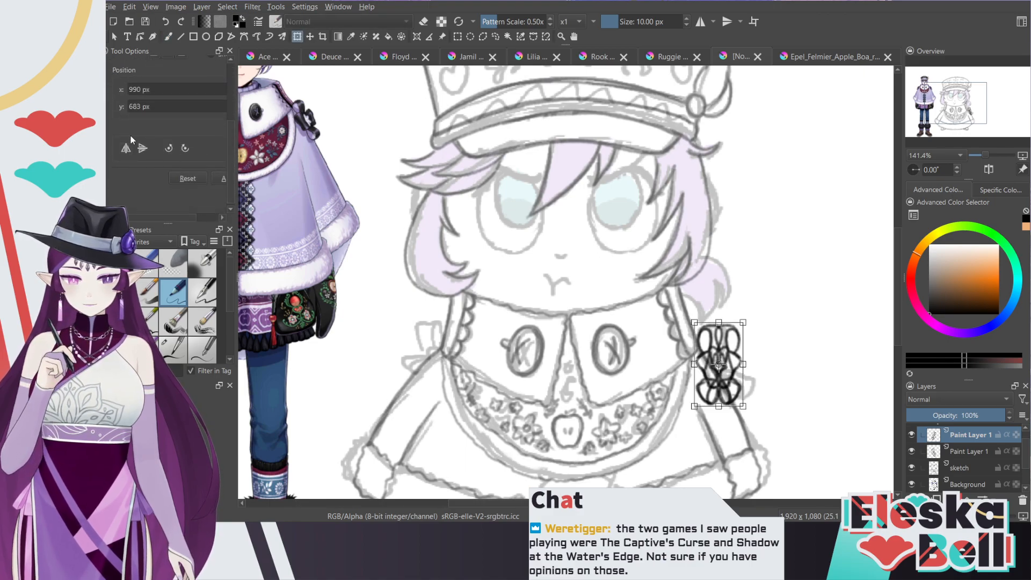
left_click_drag(730, 370, 449, 328)
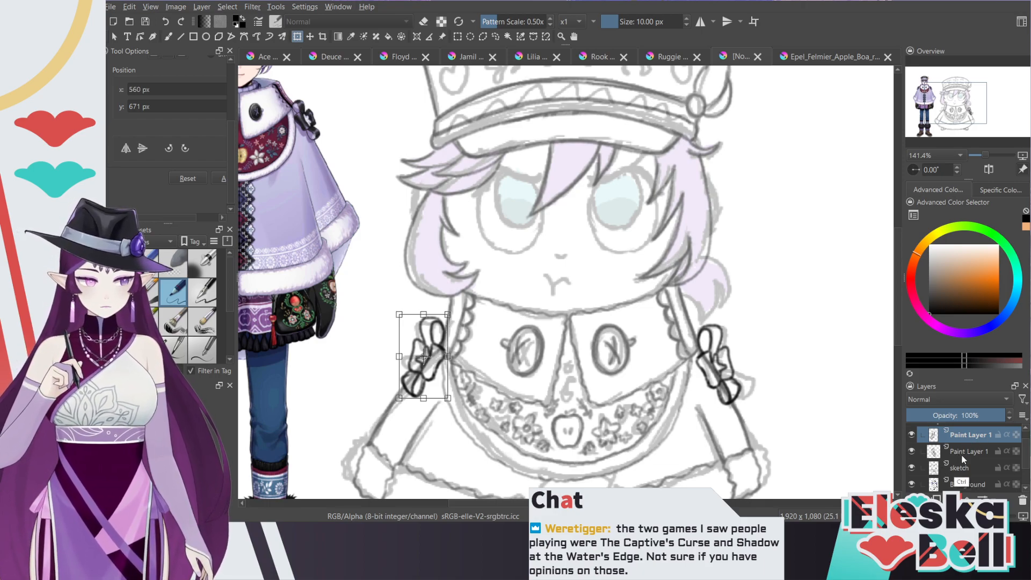
key("ctrl+e")
key("b")
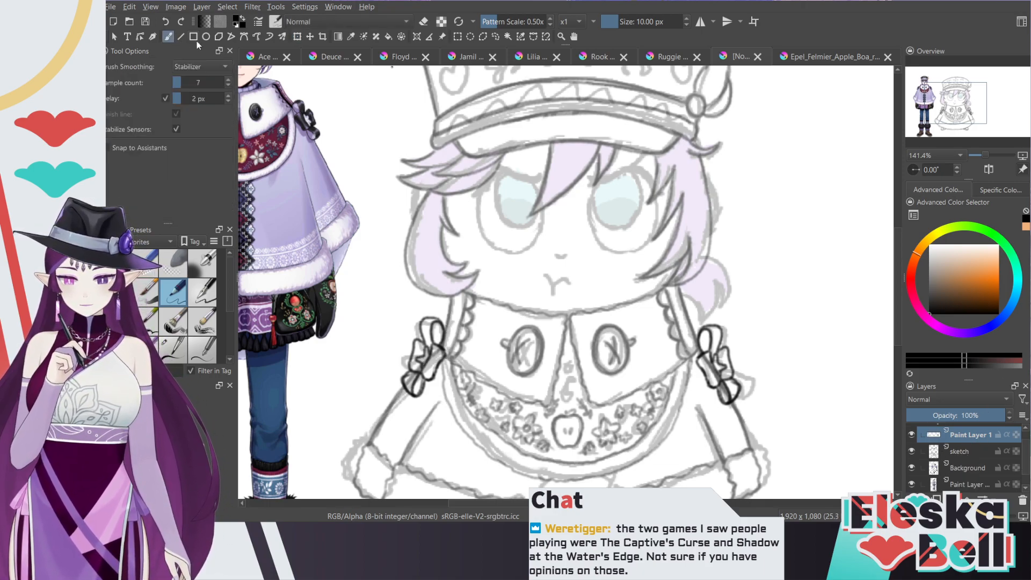
Step: Erase the cape and collar lines on the sketch layer where they run beneath the shoulder bows
key("e")
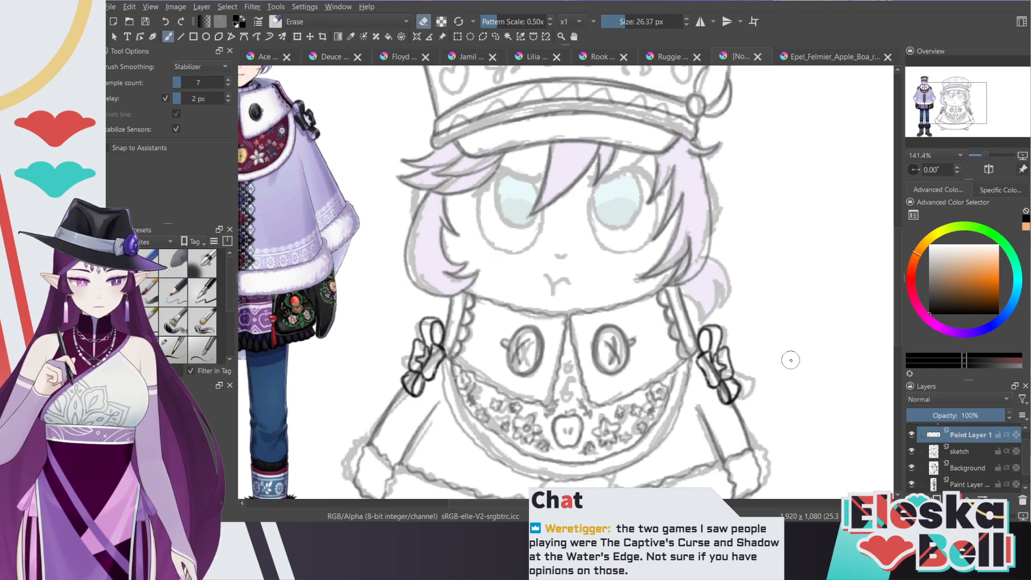
left_click(964, 451)
mouse_move(708, 357)
left_mouse_down()
mouse_move(729, 391)
mouse_move(720, 376)
left_mouse_up()
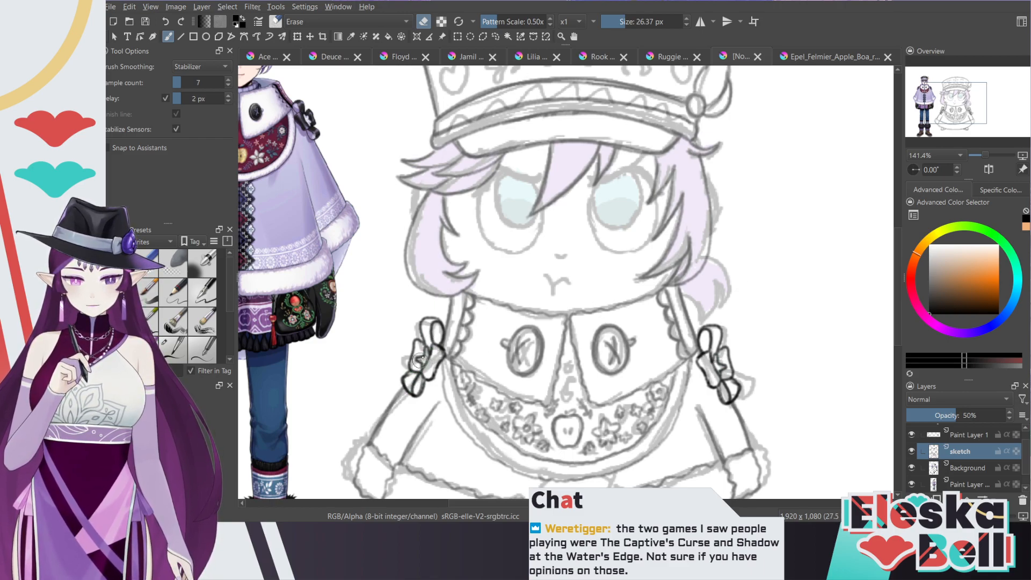
key("ctrl+minus")
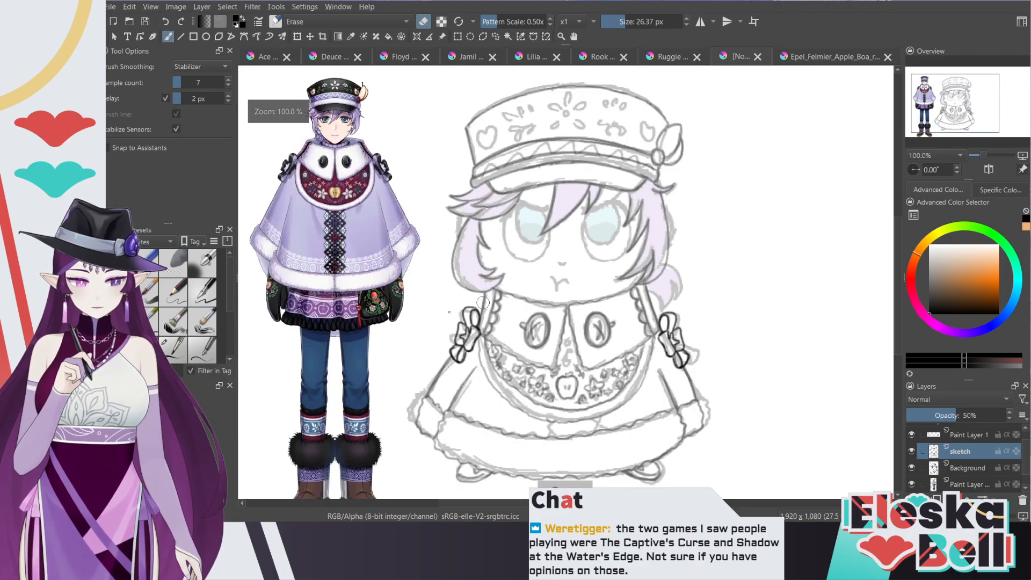
key("ctrl+plus")
Step: Restore the sketch layer to 100% opacity, merge the bow layer into it, and add a new paint layer above
left_click(913, 452)
left_click(912, 452)
left_click(912, 468)
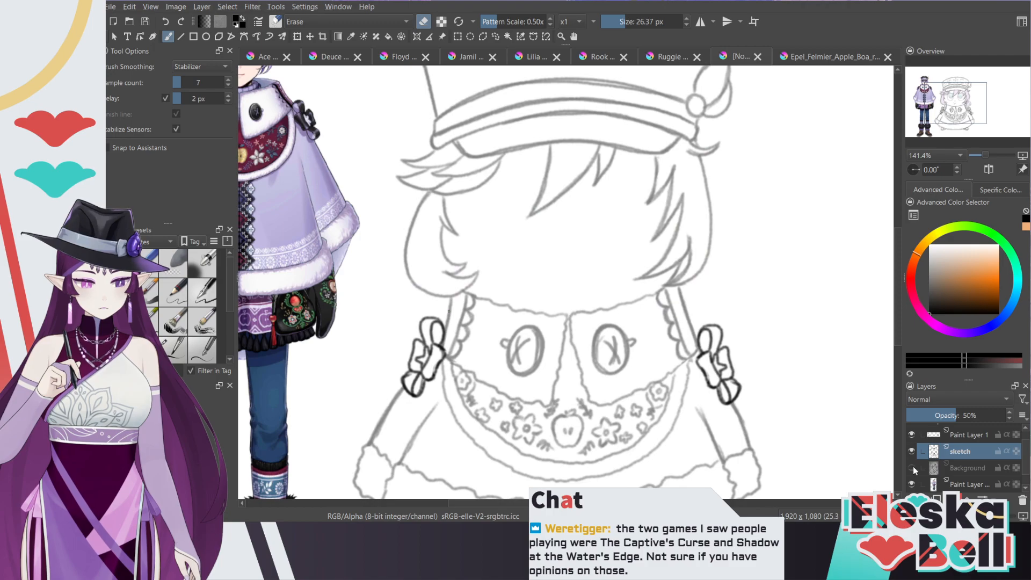
left_click(998, 416)
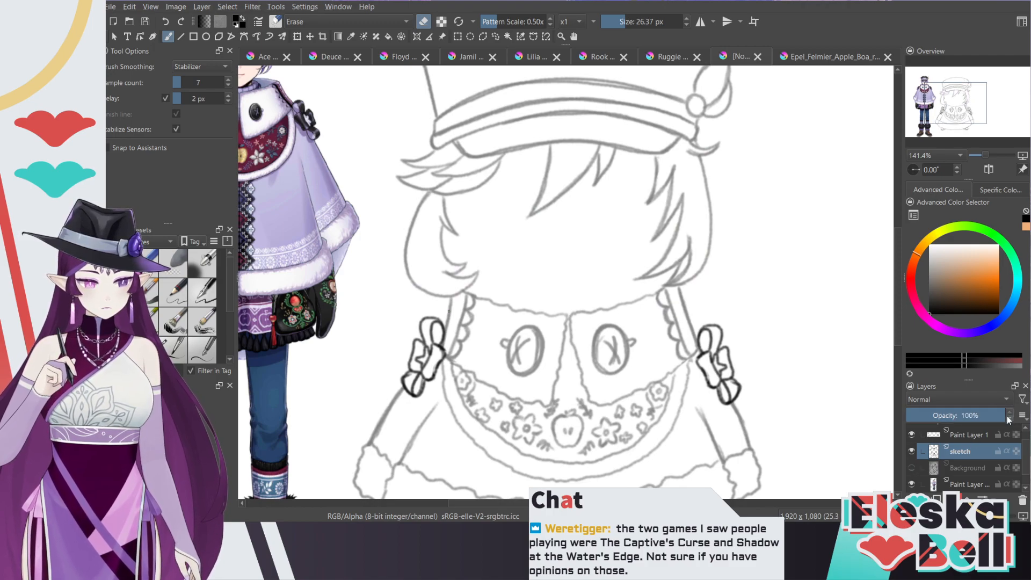
scroll(975, 441, "down", 1)
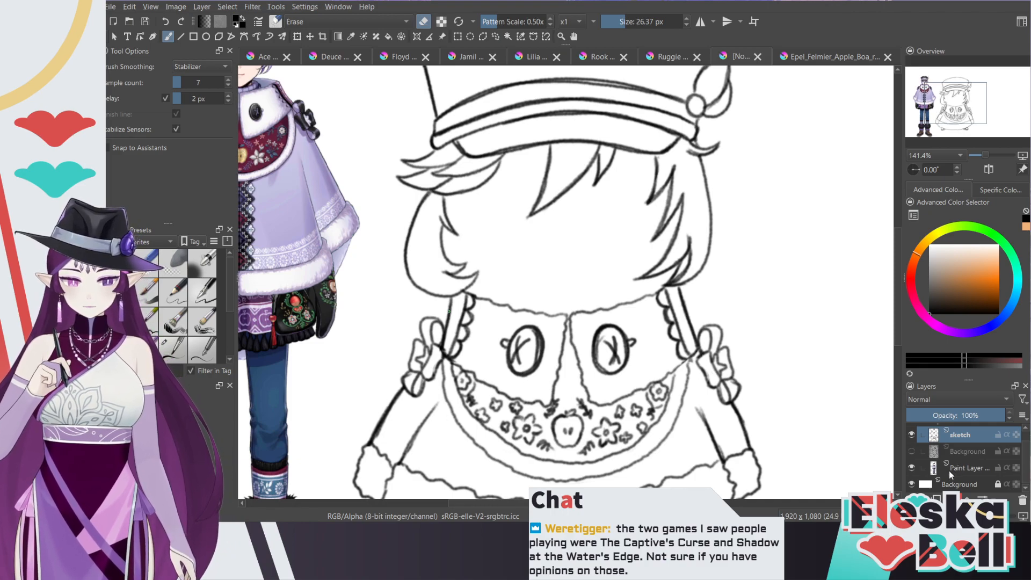
key("Insert")
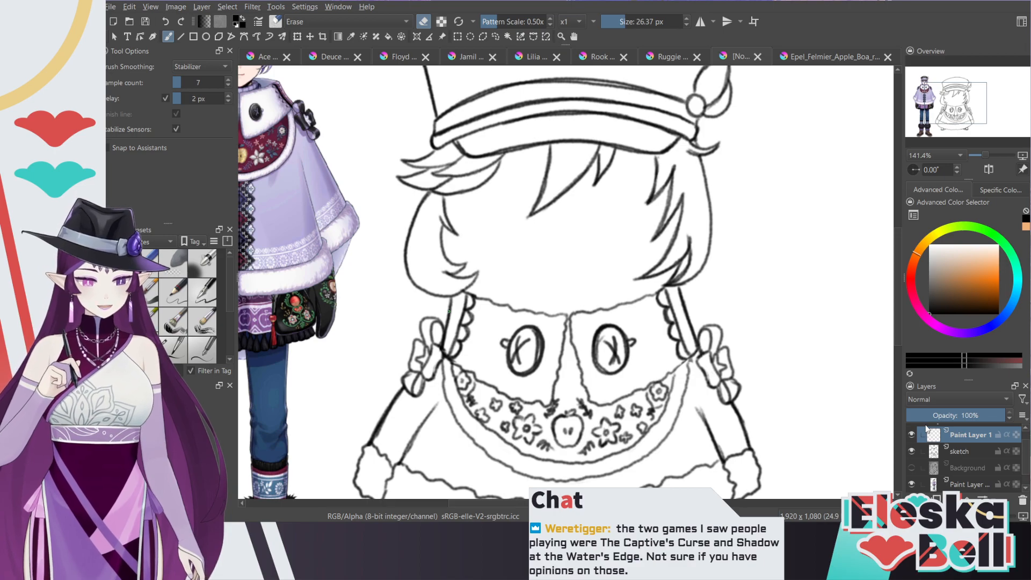
left_click(911, 468)
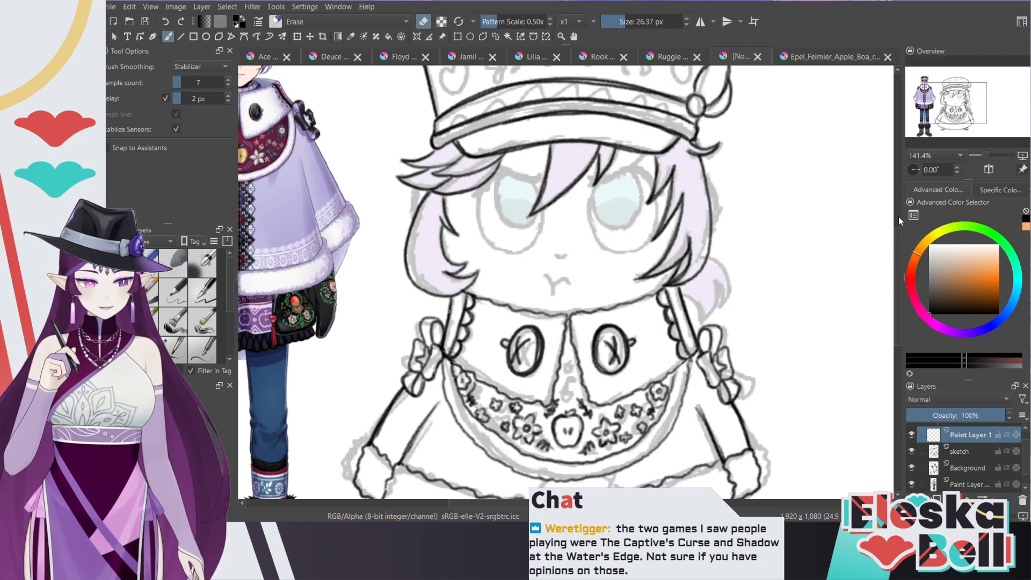
Step: Ink the short back-hair bumps protruding from both sides of the head at 10 px
scroll(898, 242, "up", 1)
scroll(886, 236, "down", 1)
key("/")
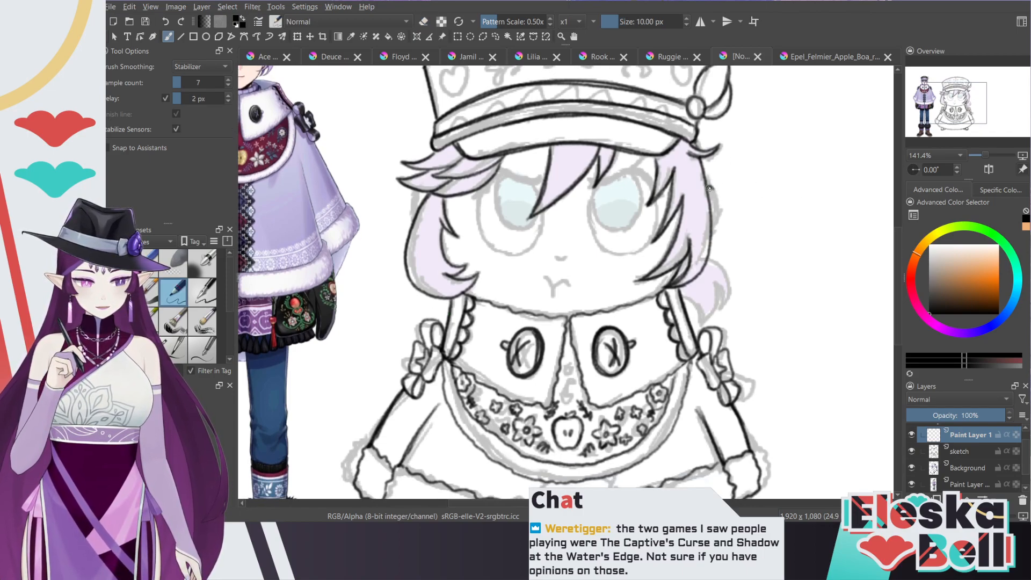
left_click_drag(716, 195, 715, 232)
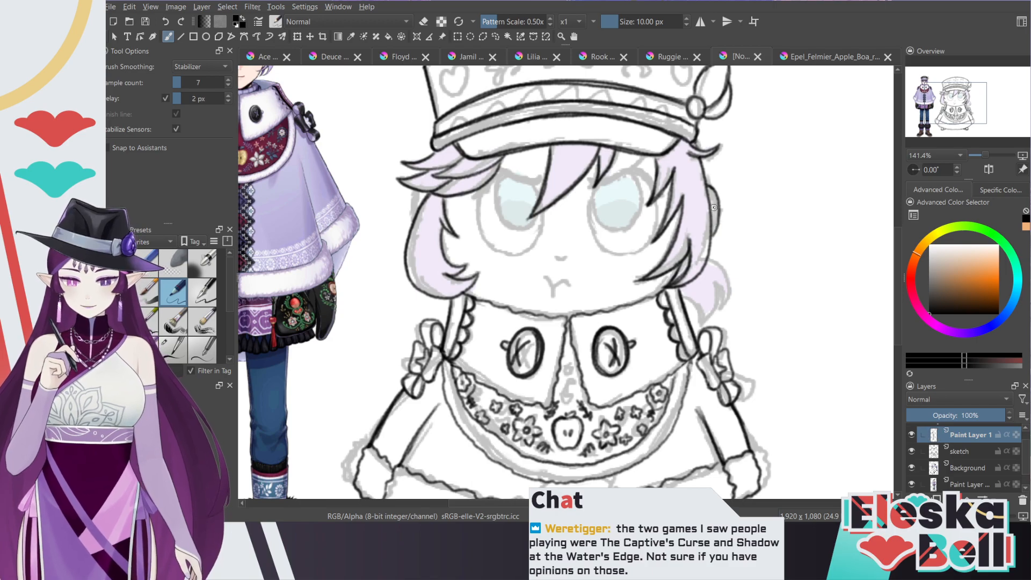
mouse_move(714, 186)
left_mouse_down()
mouse_move(713, 239)
mouse_move(716, 178)
left_mouse_up()
mouse_move(414, 222)
left_mouse_down()
mouse_move(418, 188)
mouse_move(421, 223)
left_mouse_up()
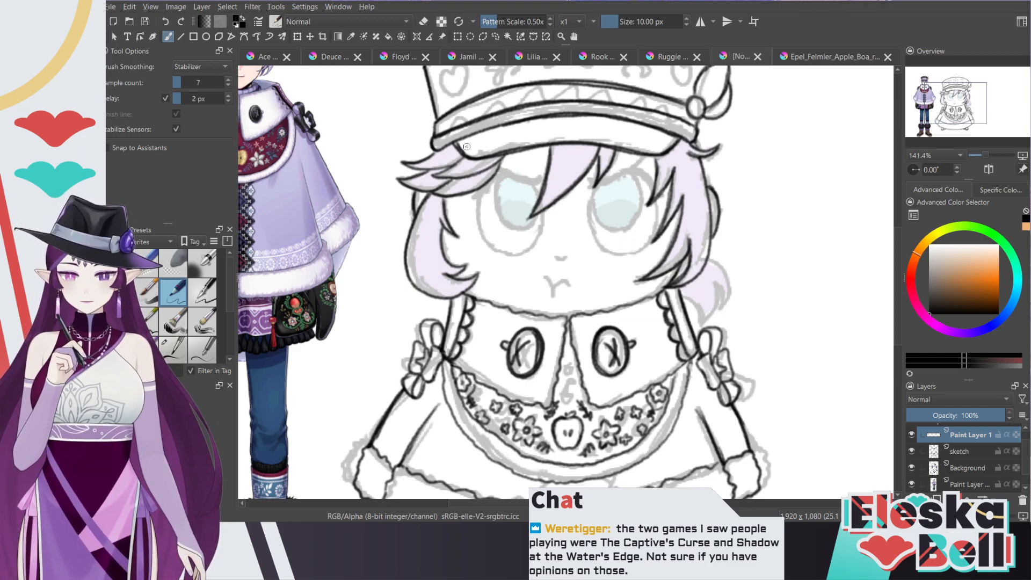
Step: Ink the curled outline of the small ponytail beside the right-hand cheek at 10 px
left_click_drag(897, 239, 897, 218)
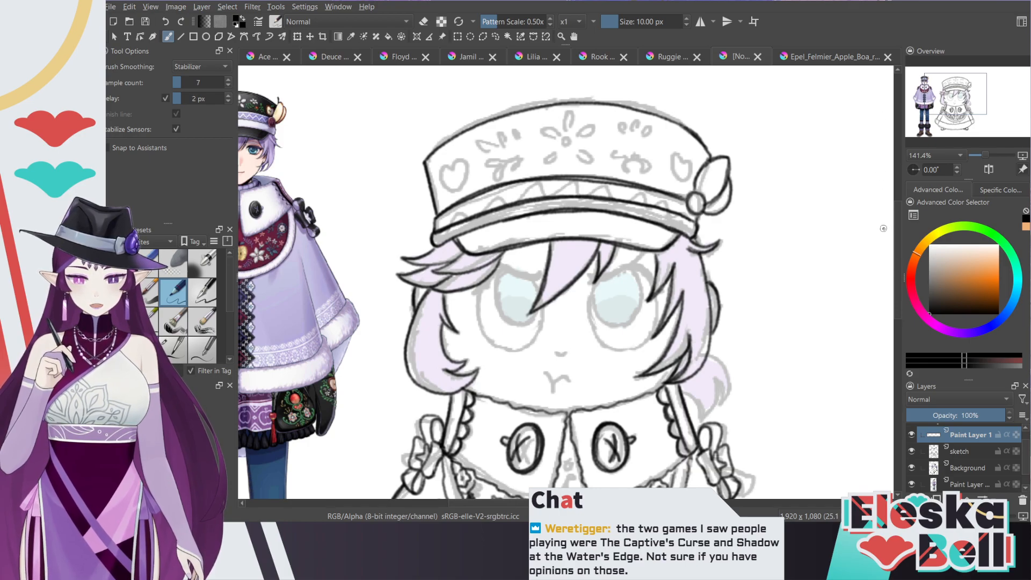
left_click_drag(896, 221, 896, 246)
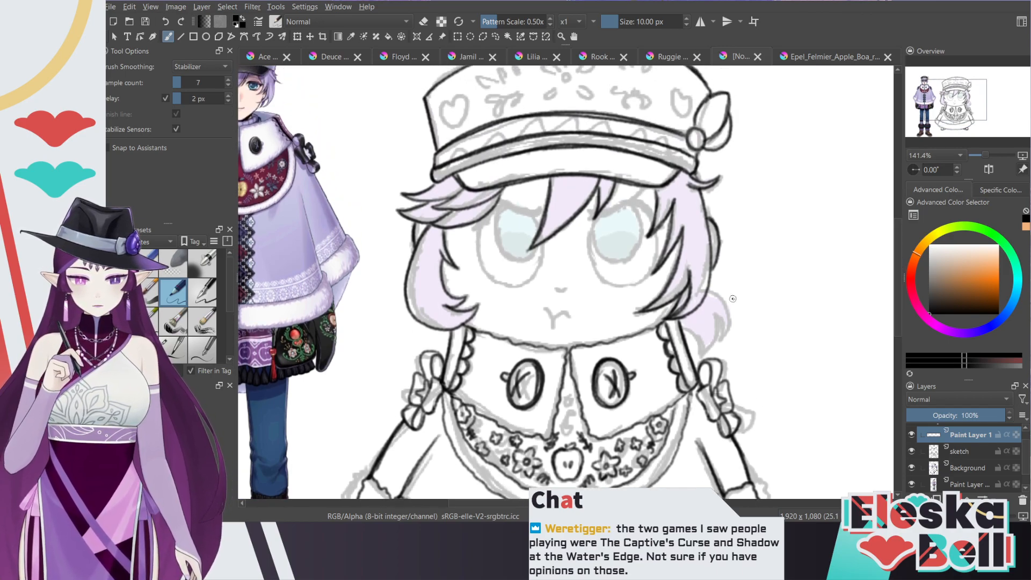
key("e")
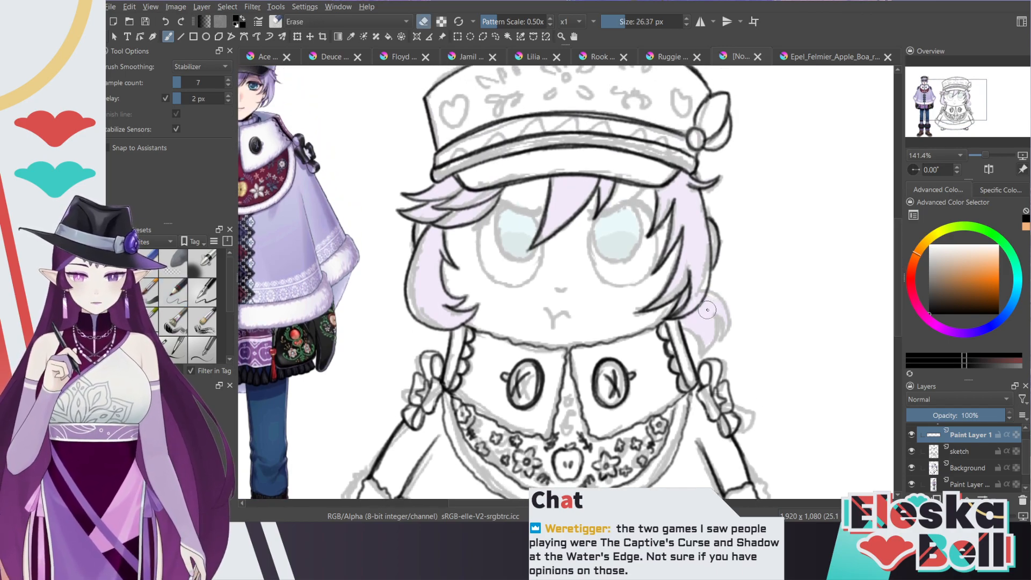
key("e")
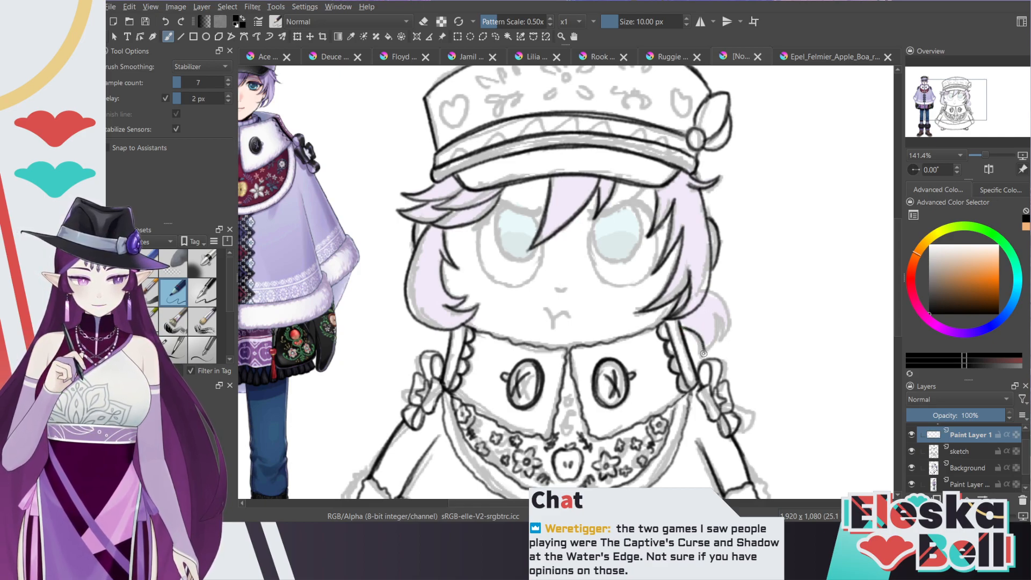
mouse_move(702, 347)
left_mouse_down()
mouse_move(705, 355)
mouse_move(722, 330)
mouse_move(716, 314)
mouse_move(719, 344)
mouse_move(713, 298)
mouse_move(729, 317)
mouse_move(709, 306)
mouse_move(726, 312)
mouse_move(719, 306)
mouse_move(704, 311)
left_mouse_up()
key("minus")
key("minus")
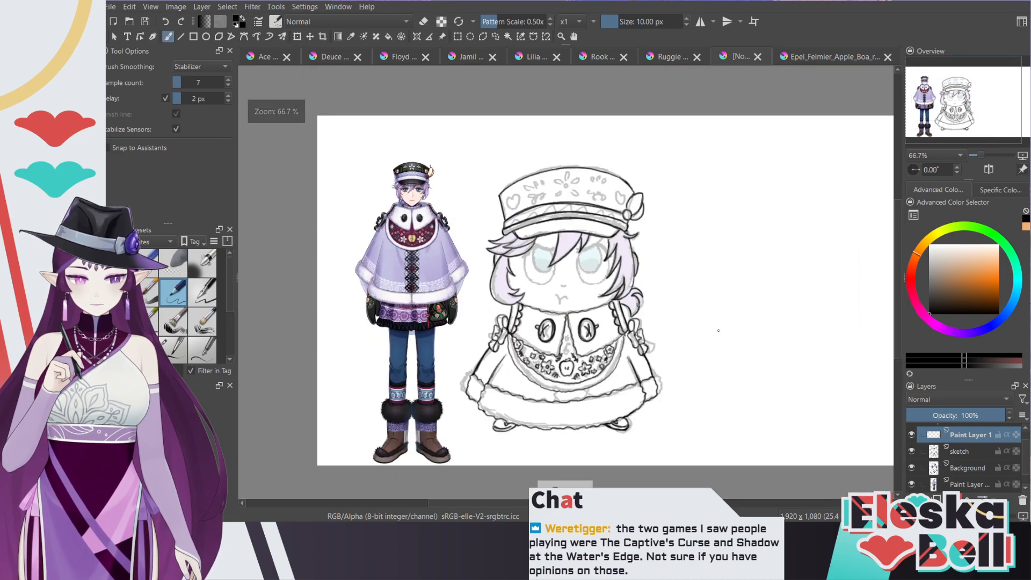
key("plus")
key("plus")
key("plus")
key("minus")
key("minus")
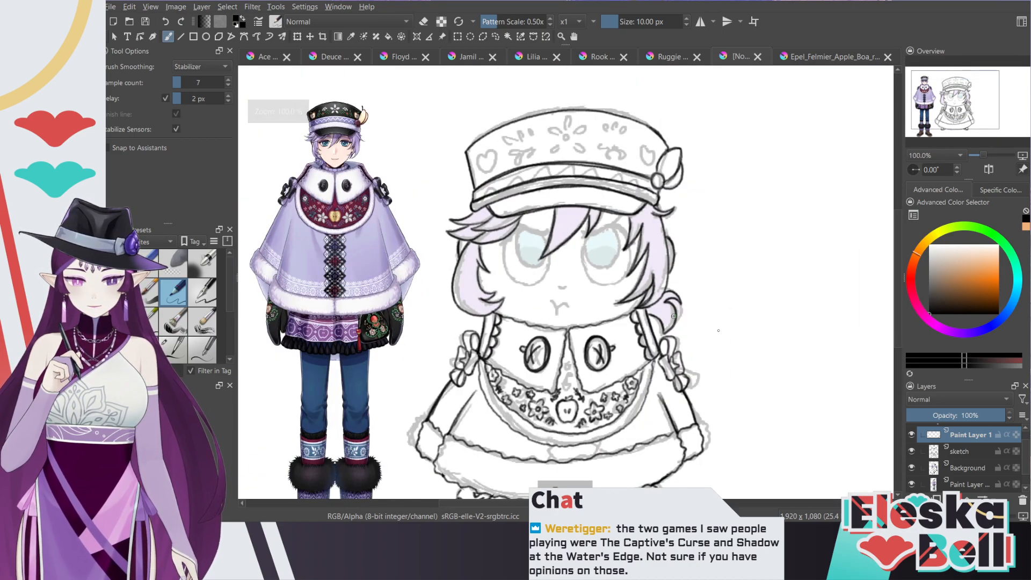
key("plus")
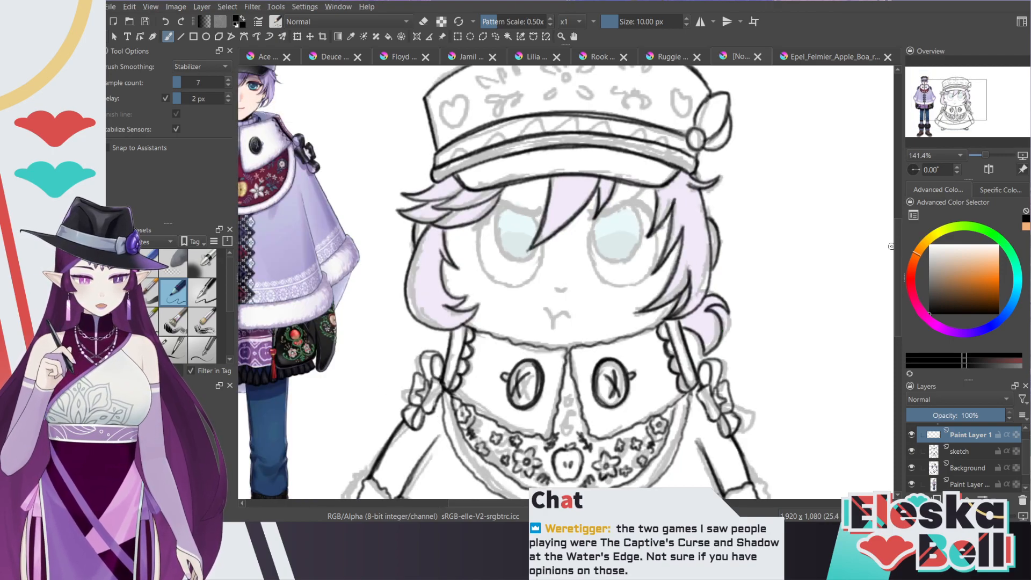
Step: Merge the back-hair and ponytail layer into the sketch layer and add a new paint layer above it
scroll(896, 234, "up", 2)
left_click_drag(896, 235, 891, 230)
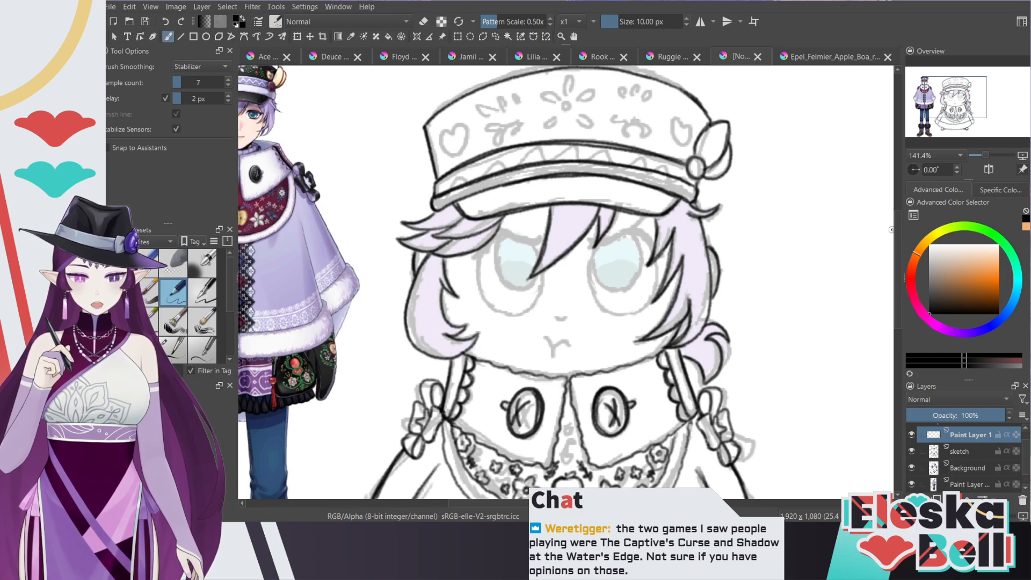
left_click(912, 435)
left_click(912, 435)
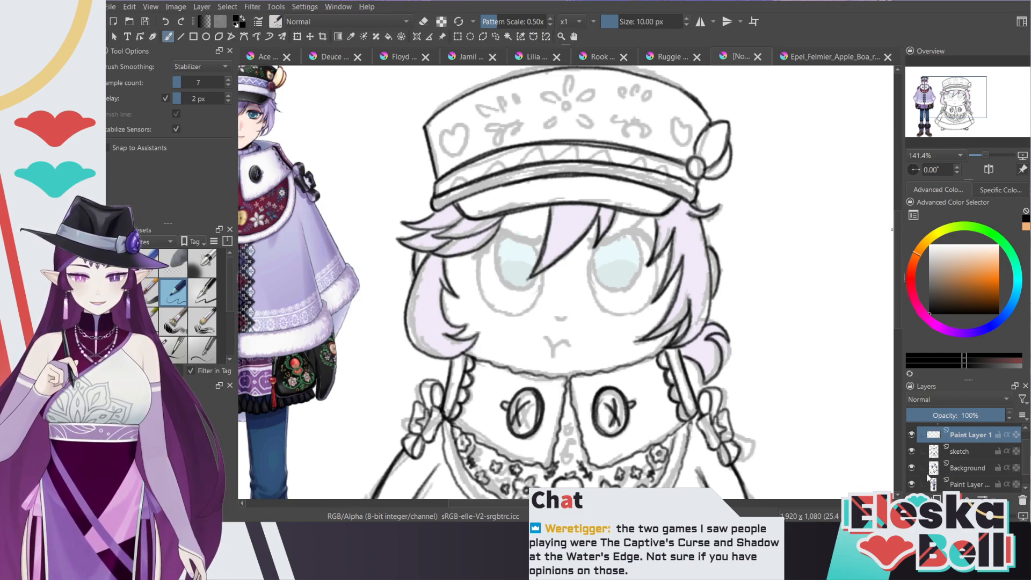
key("ctrl+e")
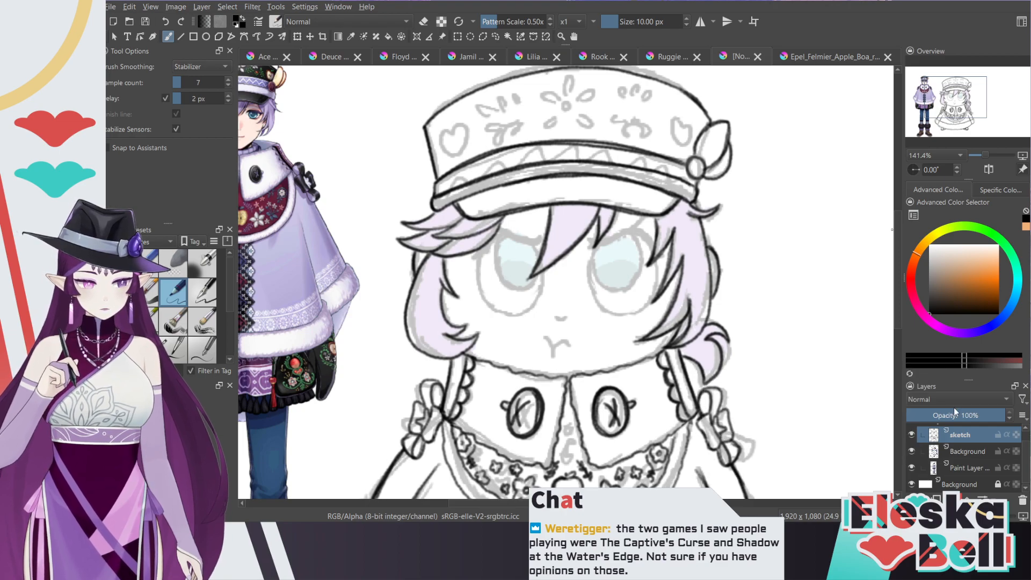
key("Insert")
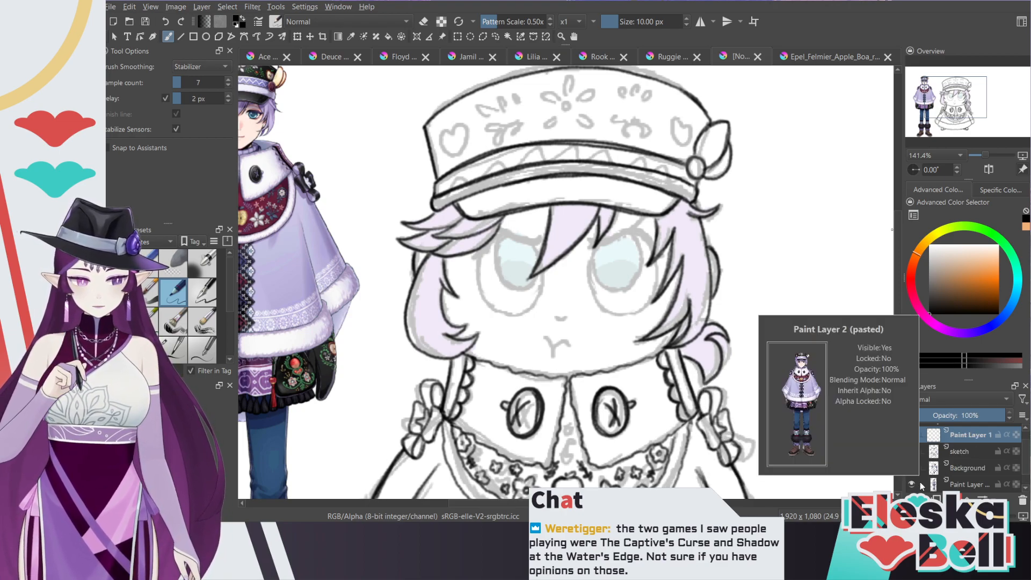
Step: Ink the large rounded outline of the right-hand eye over the draft at 10 px
left_click_drag(622, 260, 671, 263)
key("e")
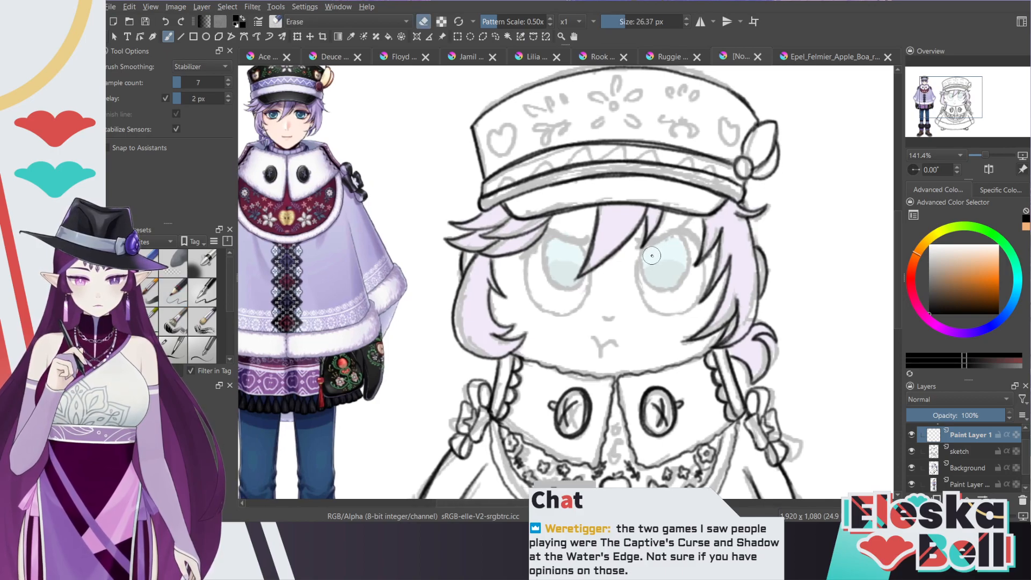
key("slash")
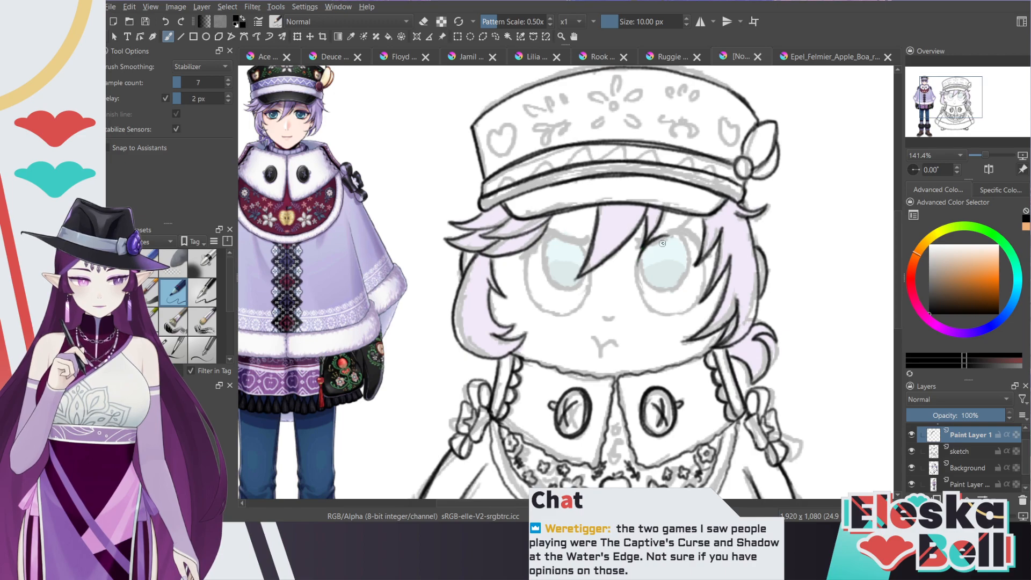
mouse_move(673, 237)
left_mouse_down()
mouse_move(704, 270)
mouse_move(696, 247)
mouse_move(703, 287)
mouse_move(704, 274)
mouse_move(691, 306)
mouse_move(702, 287)
mouse_move(654, 313)
mouse_move(637, 285)
mouse_move(643, 300)
mouse_move(645, 250)
mouse_move(644, 307)
mouse_move(638, 286)
mouse_move(640, 297)
mouse_move(692, 313)
left_mouse_up()
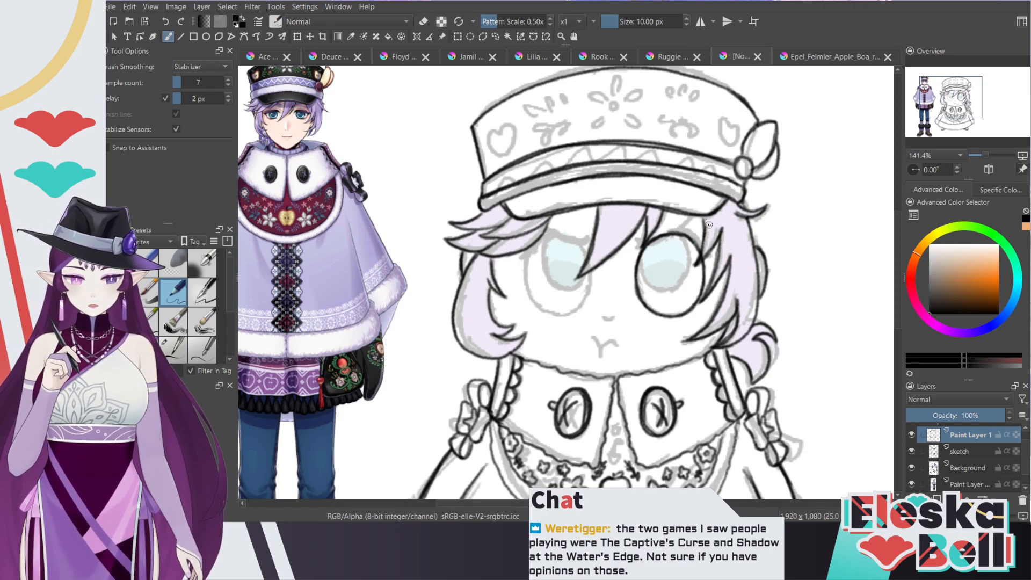
key("e")
key("e")
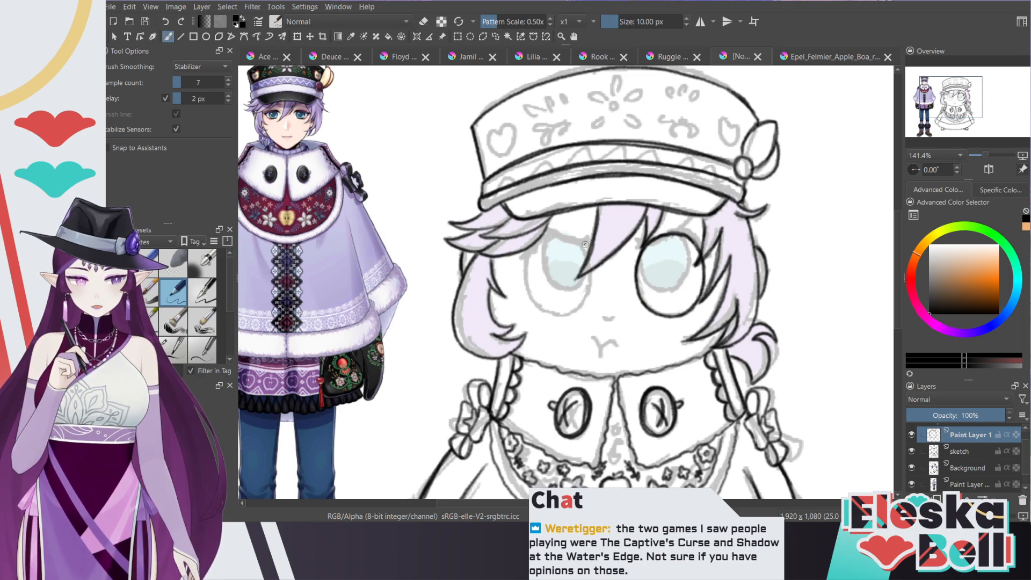
Step: Try to ink the left-hand eye's outline, starting from the lid beside the central fringe strand
mouse_move(590, 242)
left_mouse_down()
mouse_move(590, 273)
mouse_move(585, 252)
mouse_move(580, 306)
mouse_move(589, 288)
mouse_move(558, 315)
left_mouse_up()
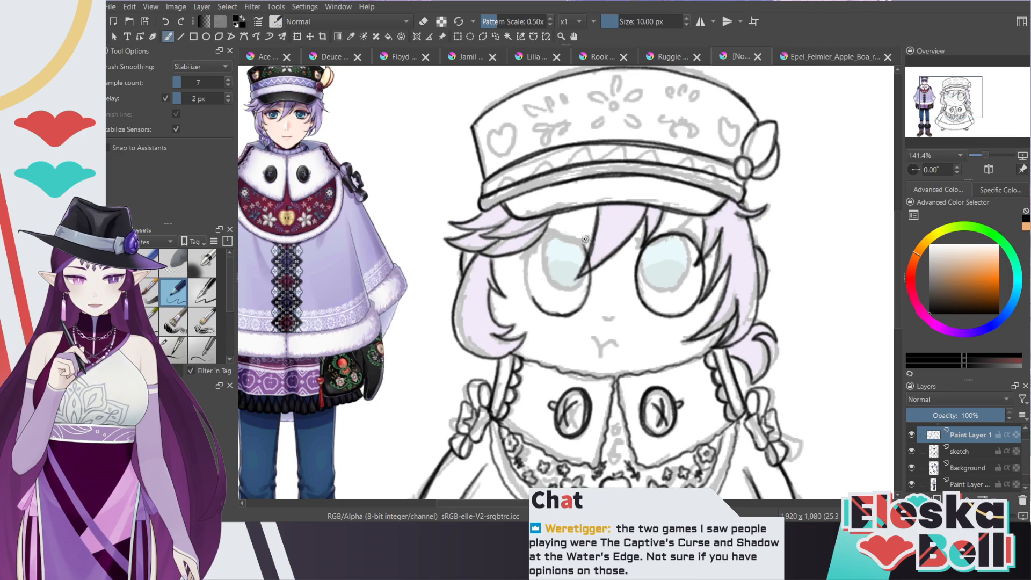
mouse_move(584, 312)
left_mouse_down()
mouse_move(542, 311)
mouse_move(573, 299)
left_mouse_up()
key("ctrl+z")
key("e")
key("e")
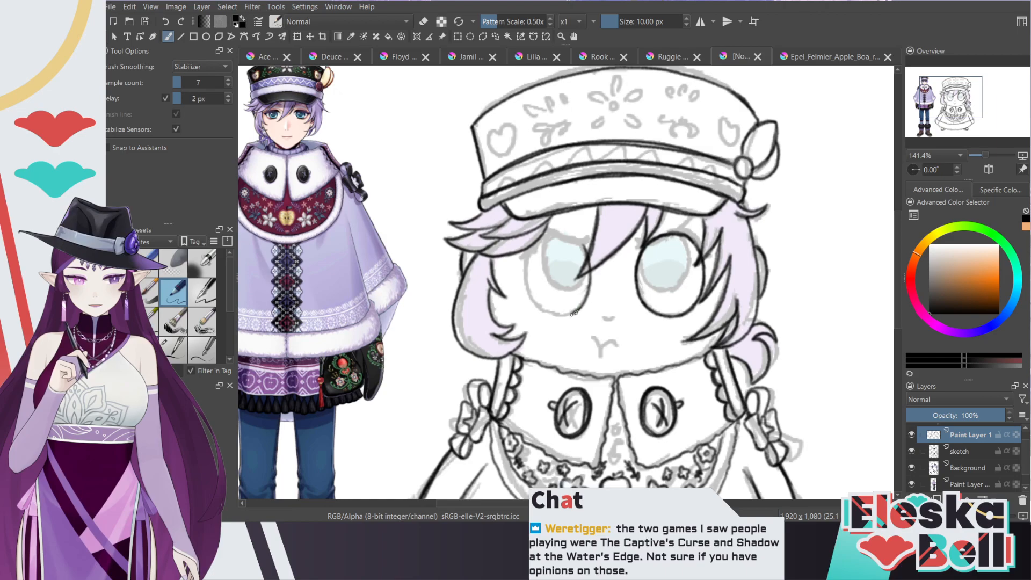
Step: Ink the rounded outline of the left-hand eye at 10 px, reworking its outer edge
mouse_move(572, 308)
left_mouse_down()
mouse_move(548, 320)
mouse_move(524, 275)
mouse_move(544, 232)
mouse_move(522, 282)
mouse_move(541, 316)
mouse_move(564, 317)
mouse_move(529, 306)
mouse_move(559, 271)
left_mouse_up()
key("e")
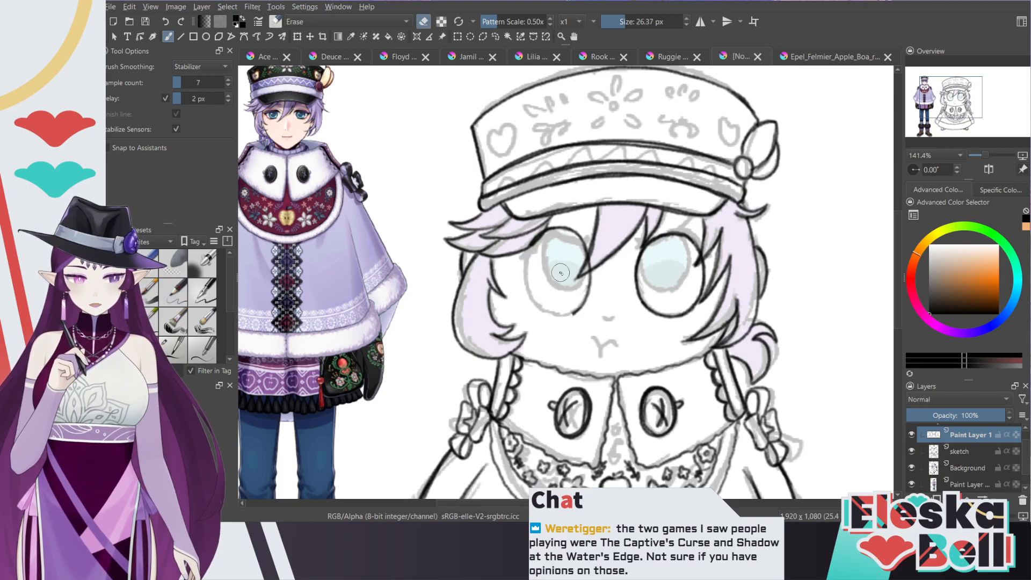
key("e")
mouse_move(570, 310)
left_mouse_down()
mouse_move(530, 300)
mouse_move(525, 257)
left_mouse_up()
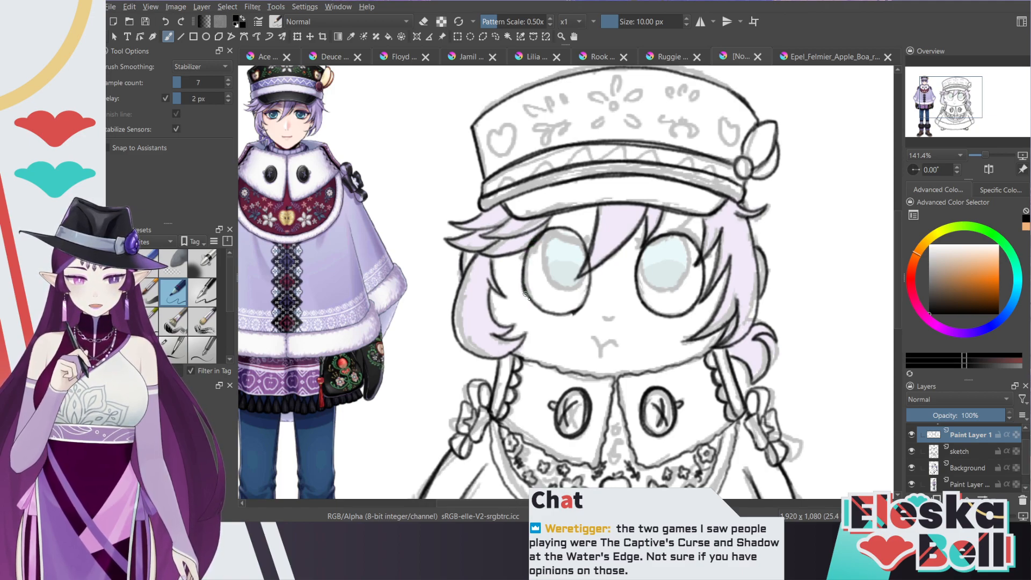
key("e")
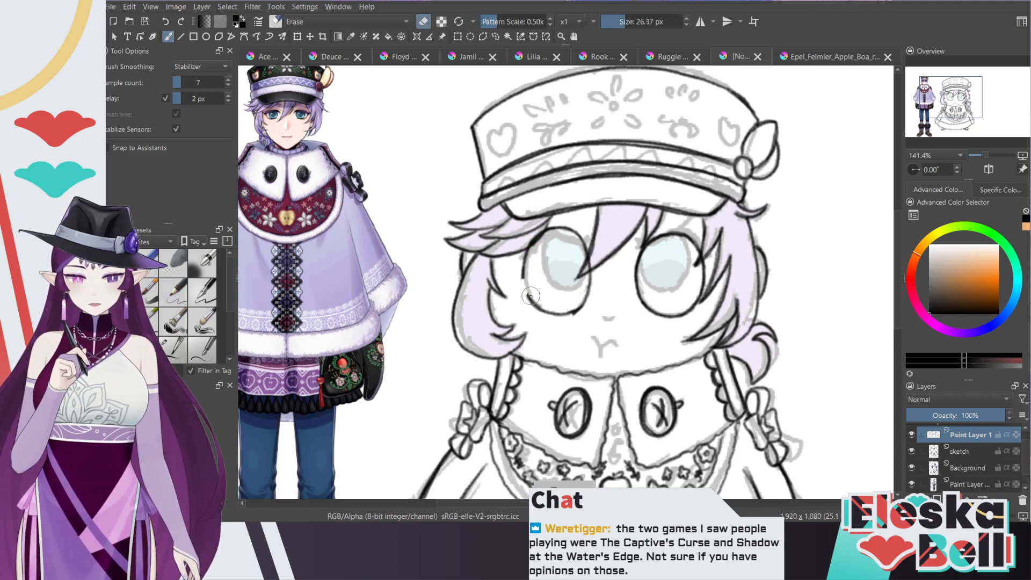
key("e")
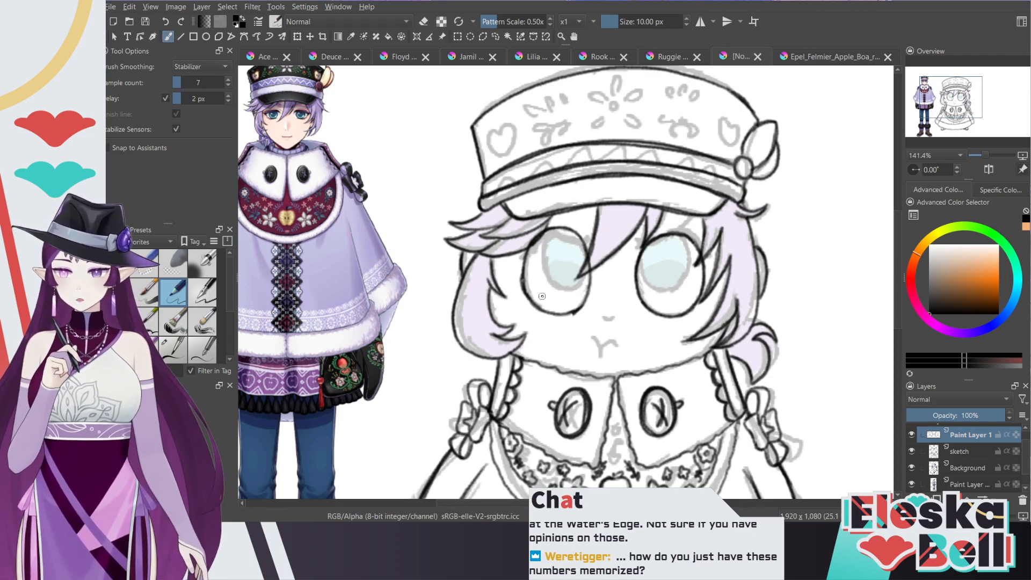
key("e")
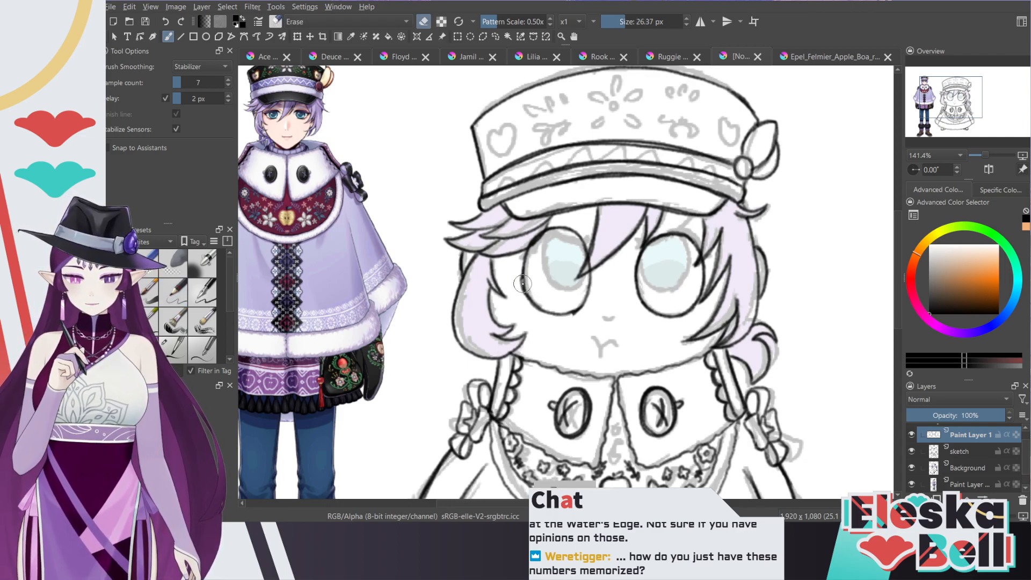
key("e")
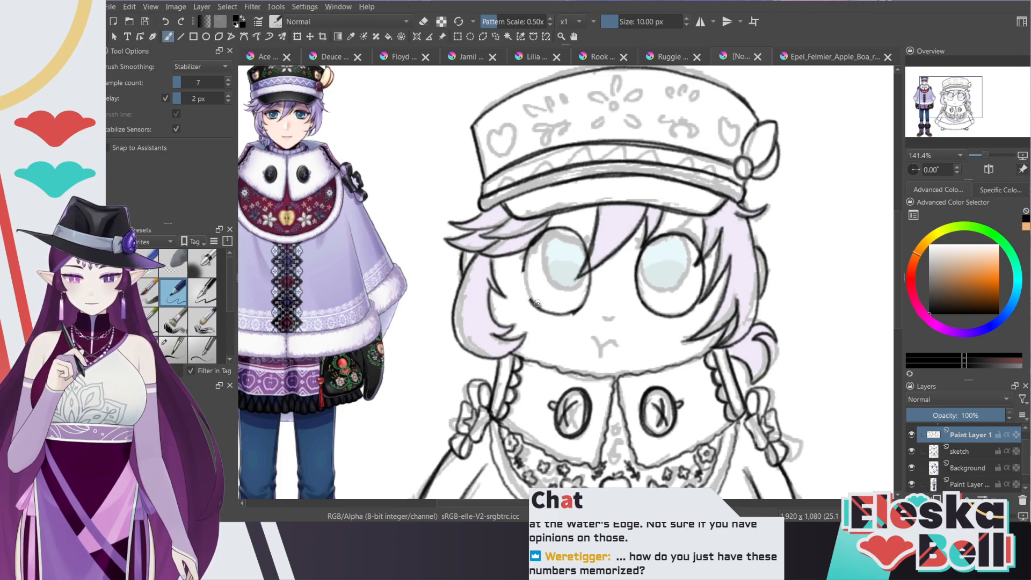
left_click_drag(521, 267, 530, 301)
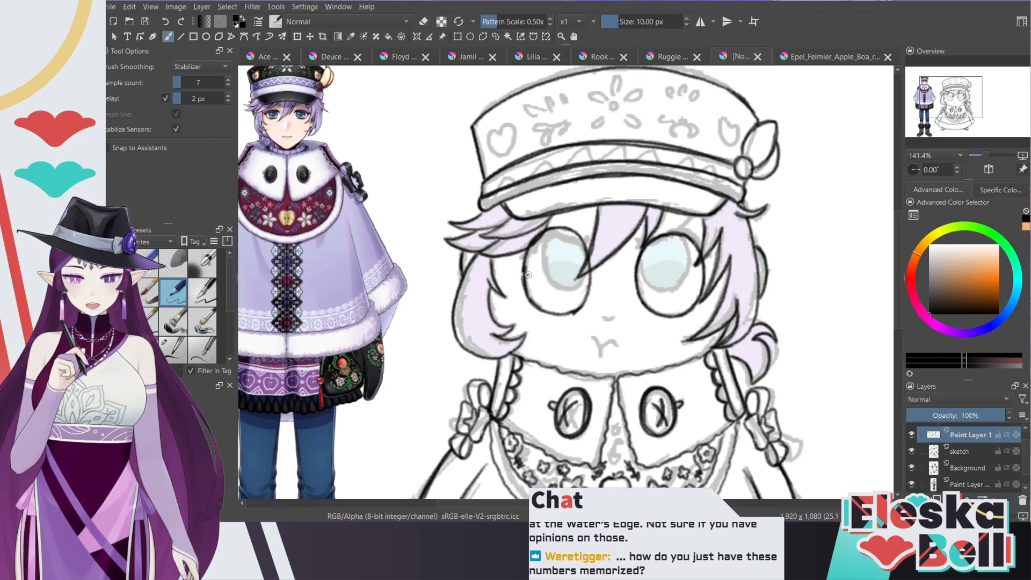
Step: Erase the outer edge of the left-hand eye's outline and re-ink it as a smooth 10 px curve
key("e")
left_click_drag(529, 257, 527, 297)
key("e")
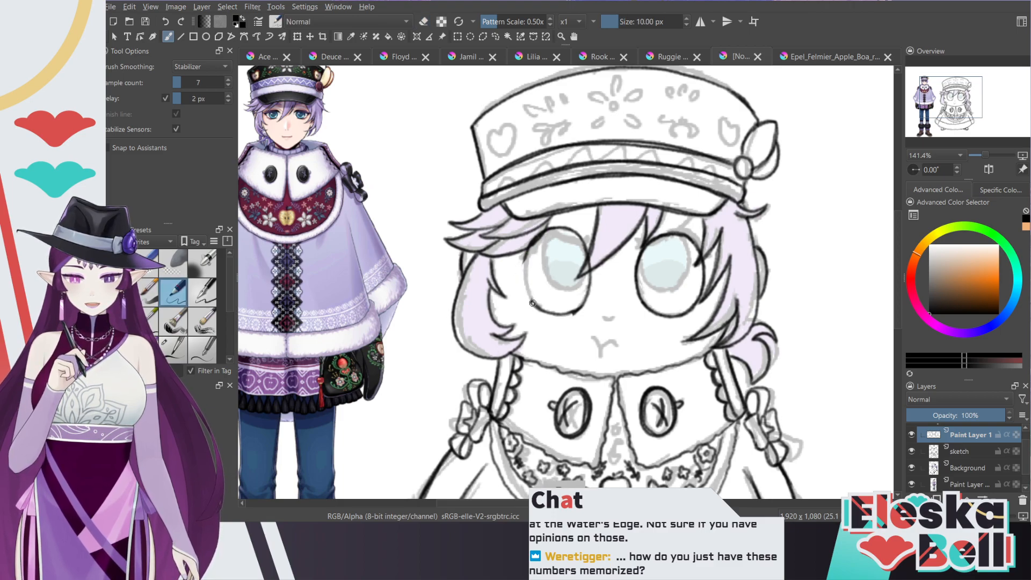
left_click_drag(530, 301, 526, 263)
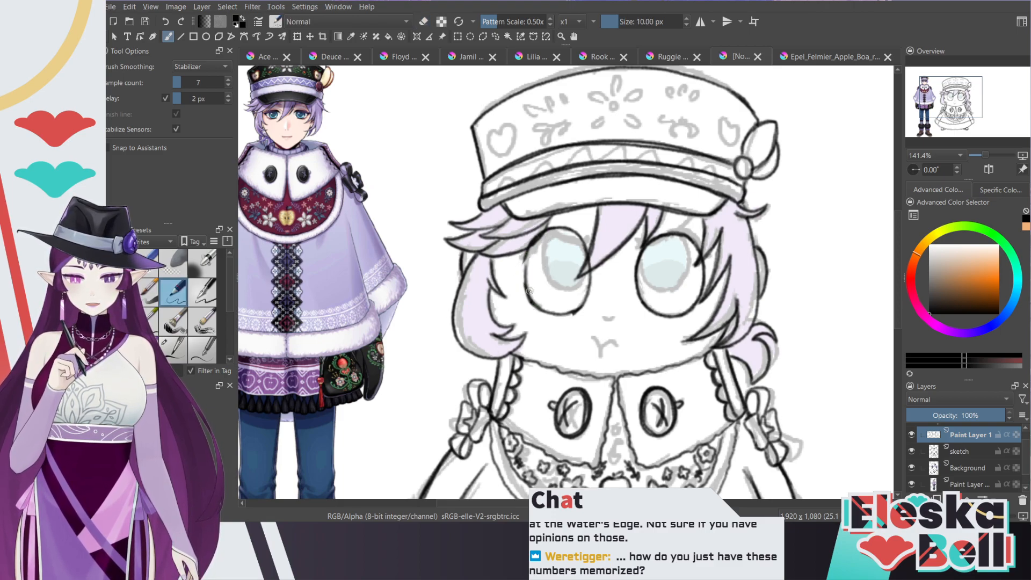
left_click_drag(529, 298, 528, 261)
key("ctrl+z")
left_click_drag(530, 295, 525, 258)
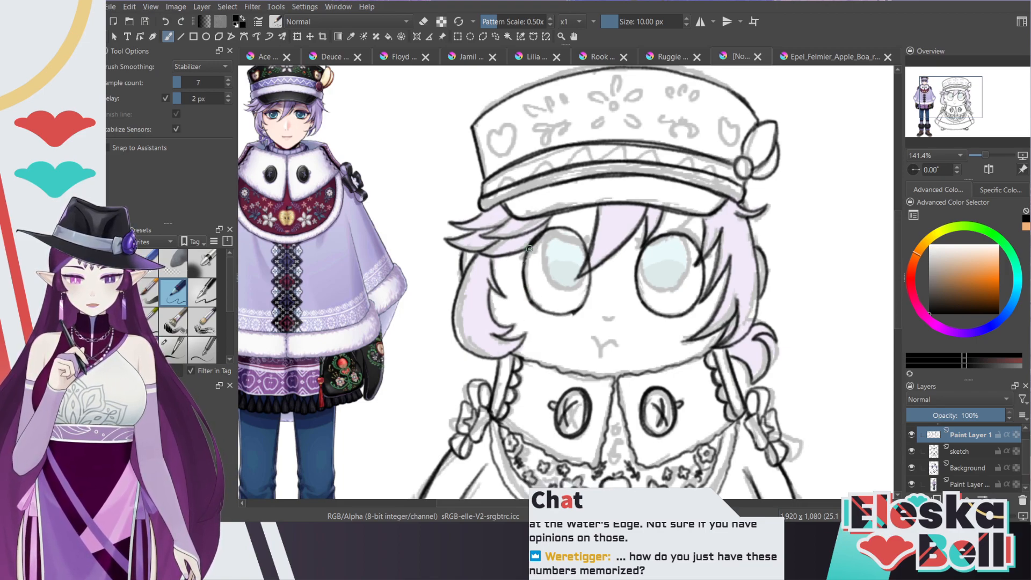
Step: Clean up the lower inner corner and the top of the left-hand eye's outline, erasing and re-inking those parts
key("e")
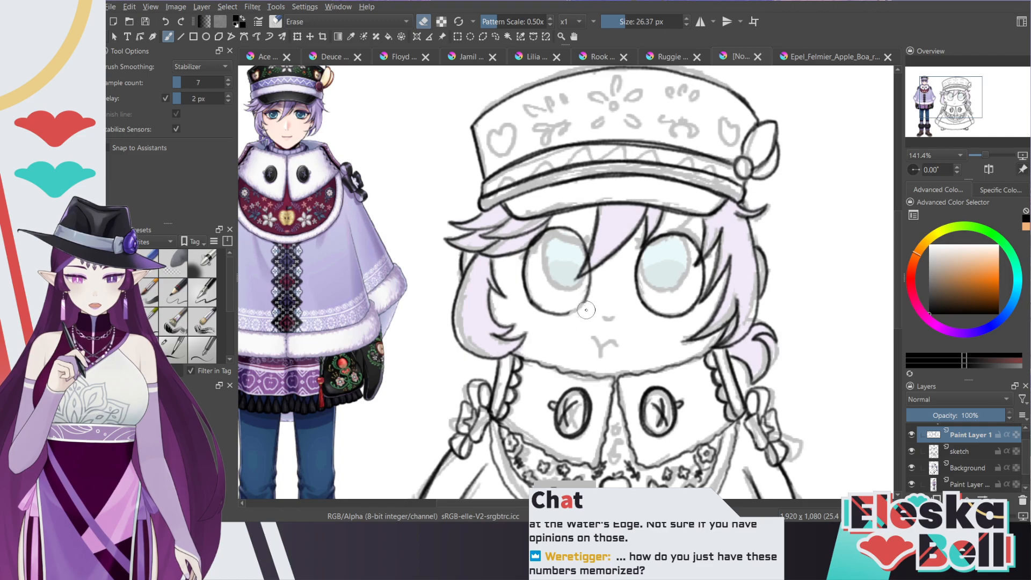
key("e")
left_click_drag(581, 306, 572, 309)
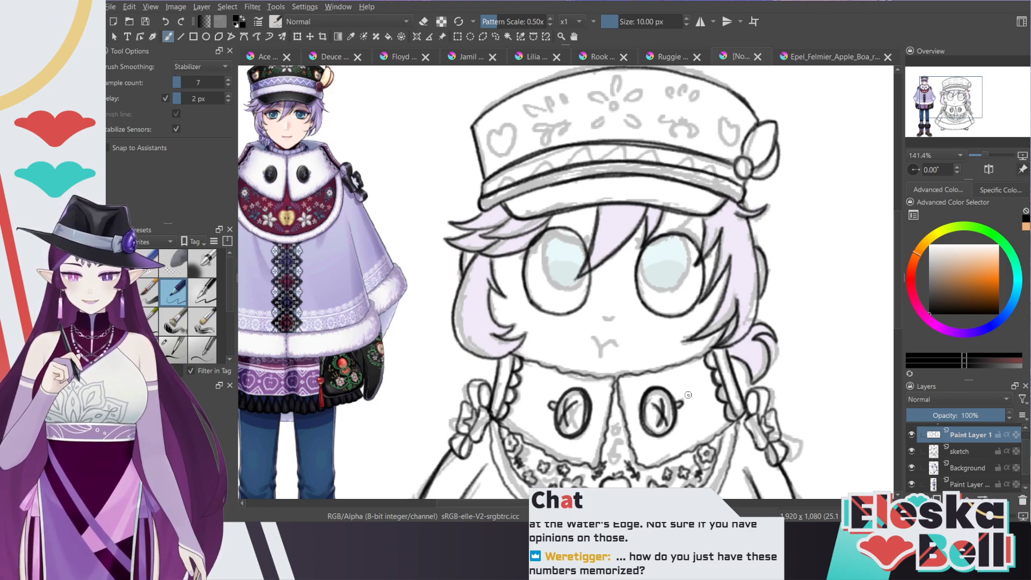
key("e")
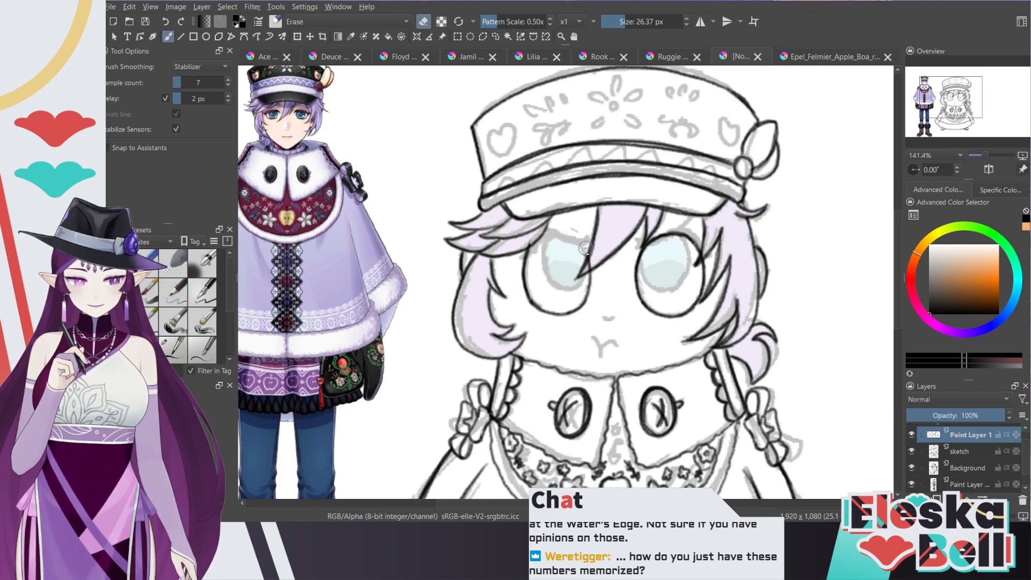
key("e")
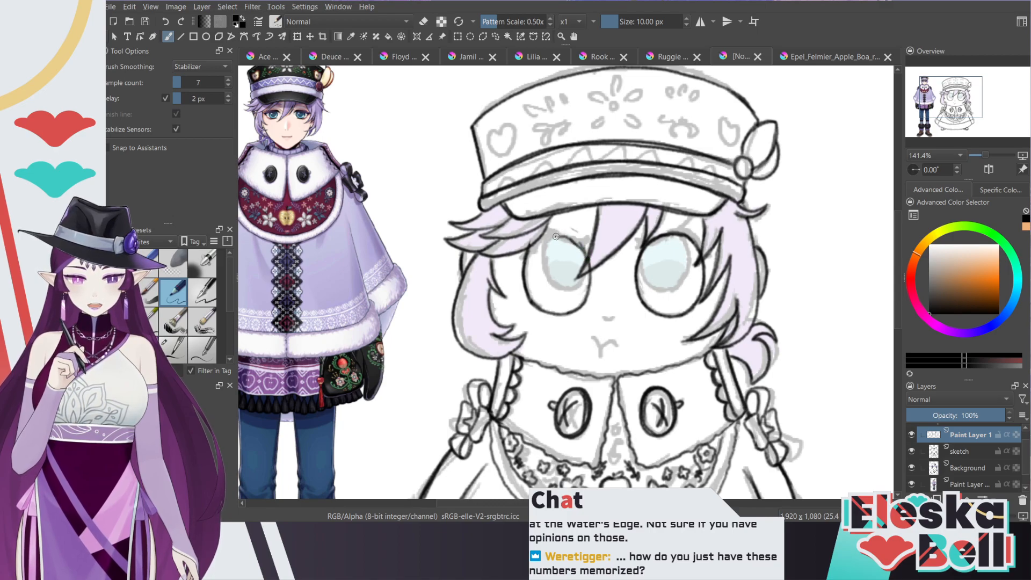
mouse_move(531, 244)
left_mouse_down()
mouse_move(553, 234)
mouse_move(545, 239)
mouse_move(572, 239)
mouse_move(556, 234)
mouse_move(583, 254)
mouse_move(578, 238)
mouse_move(607, 224)
mouse_move(598, 259)
mouse_move(572, 240)
mouse_move(584, 261)
mouse_move(584, 239)
mouse_move(548, 236)
left_mouse_up()
key("e")
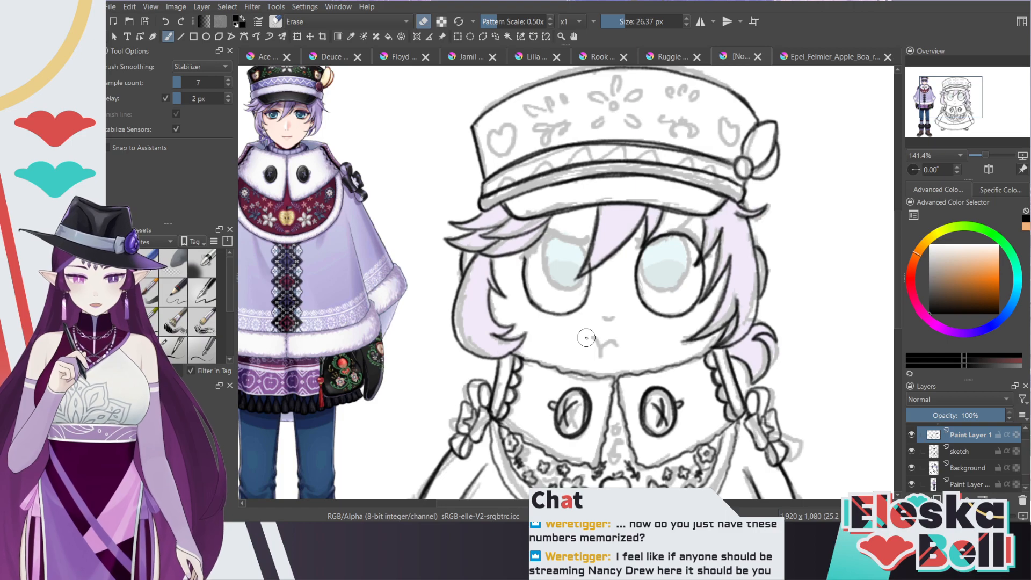
key("/")
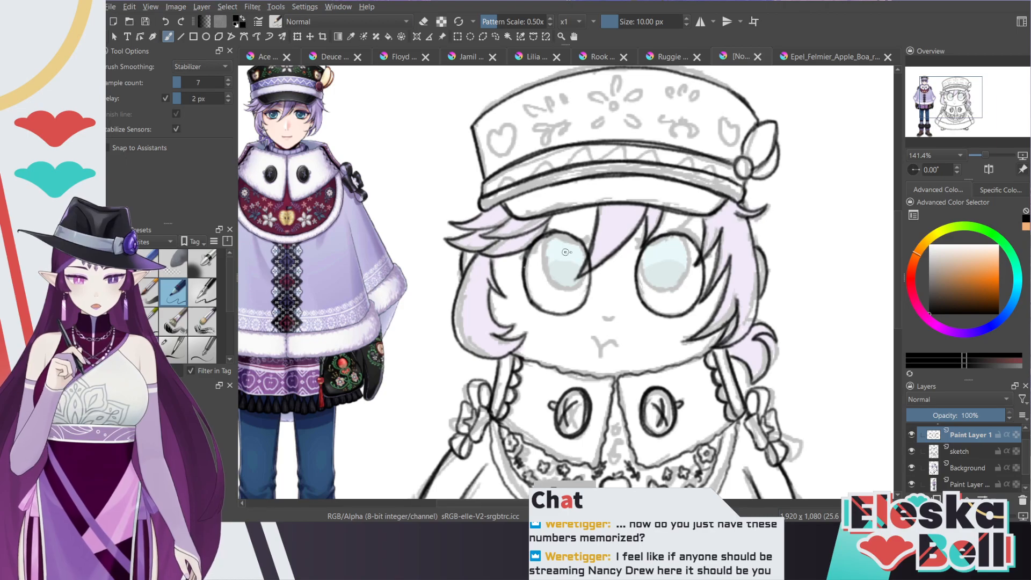
Step: Add a new paint layer and ink a thick, slanted upper lash line over the right-hand eye at 10 px
key("e")
left_click(922, 499)
key("e")
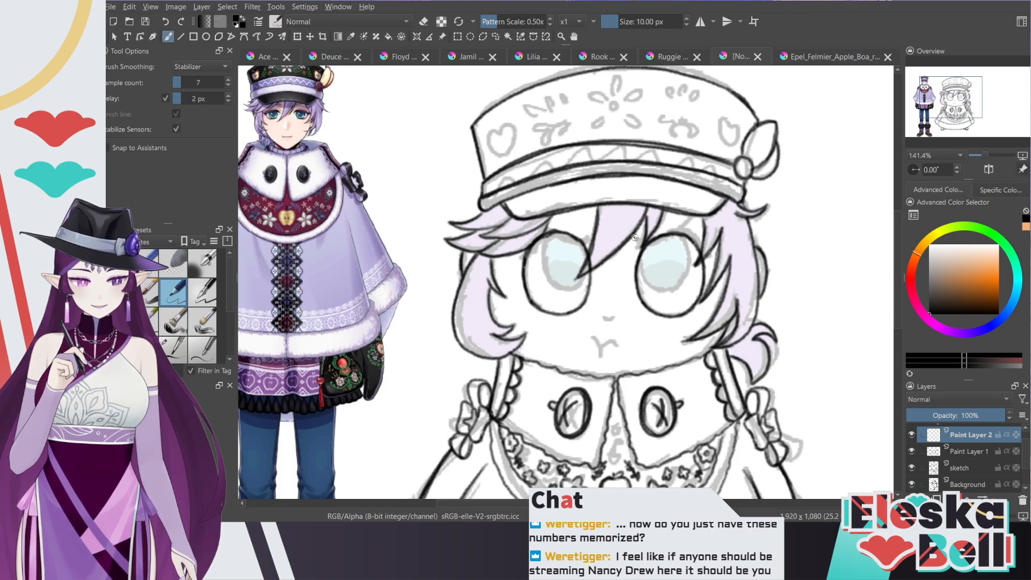
mouse_move(637, 244)
left_mouse_down()
mouse_move(693, 218)
mouse_move(656, 241)
mouse_move(691, 218)
mouse_move(644, 235)
left_mouse_up()
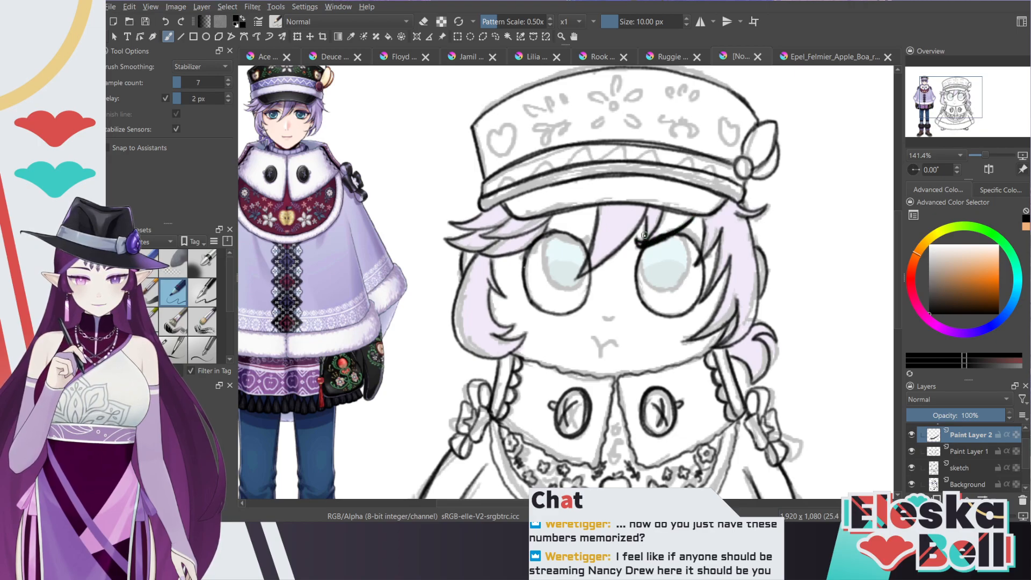
Step: Lower the sketch layer's opacity and thicken the right-hand eye's lash line on Paint Layer 2
left_click(959, 467)
left_click(955, 415)
left_click(967, 435)
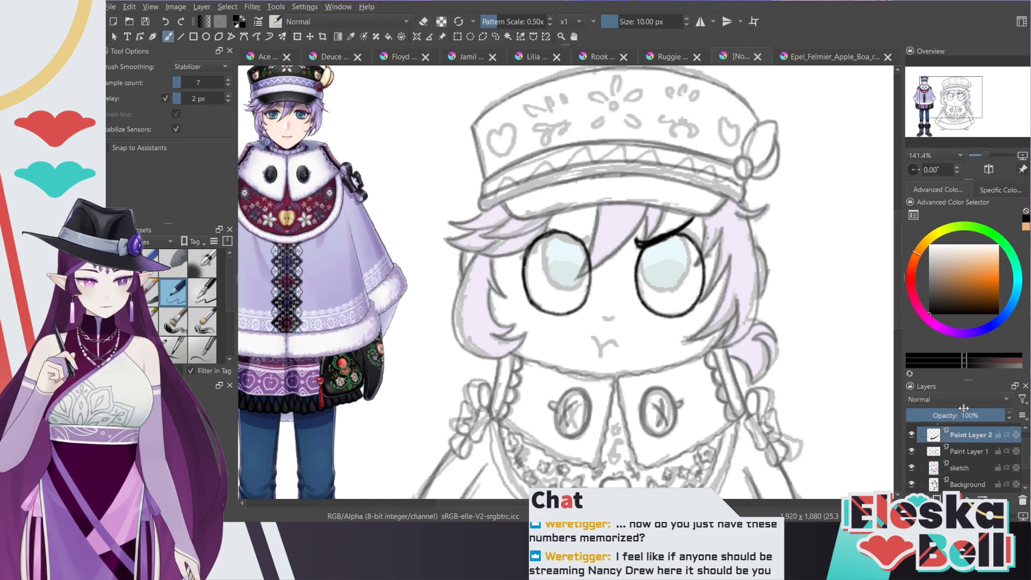
mouse_move(639, 243)
left_mouse_down()
mouse_move(685, 226)
mouse_move(673, 236)
left_mouse_up()
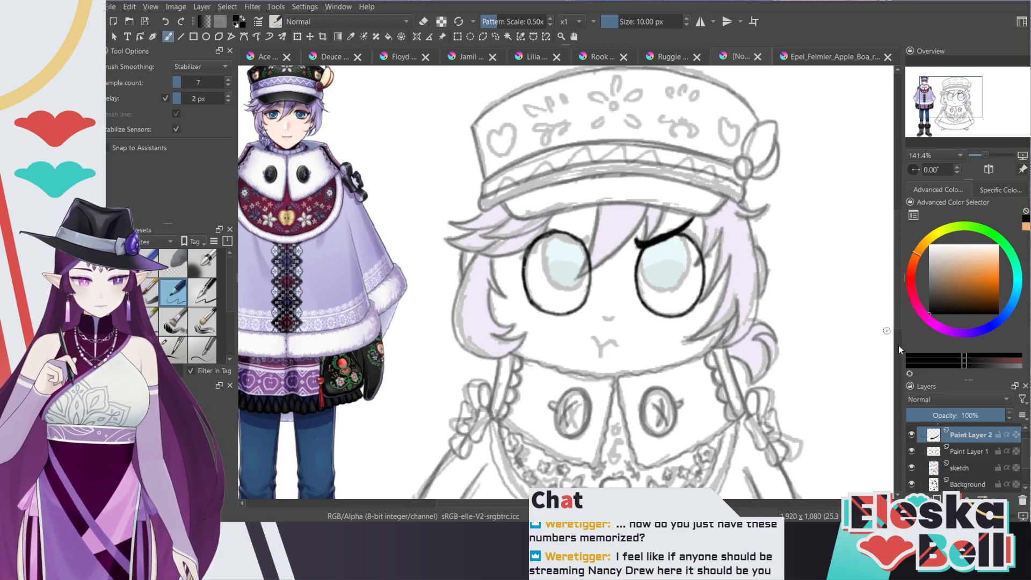
Step: Erase the part of the right-hand eye's outline around its lash line on Paint Layer 1
left_click(967, 451)
key("e")
mouse_move(646, 241)
left_mouse_down()
mouse_move(661, 235)
mouse_move(652, 240)
left_mouse_up()
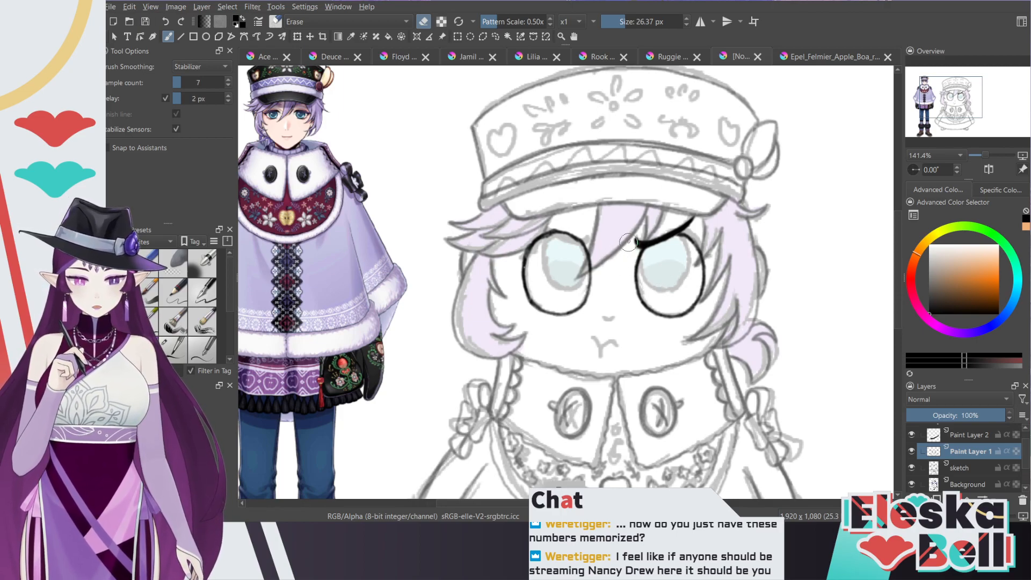
key("slash")
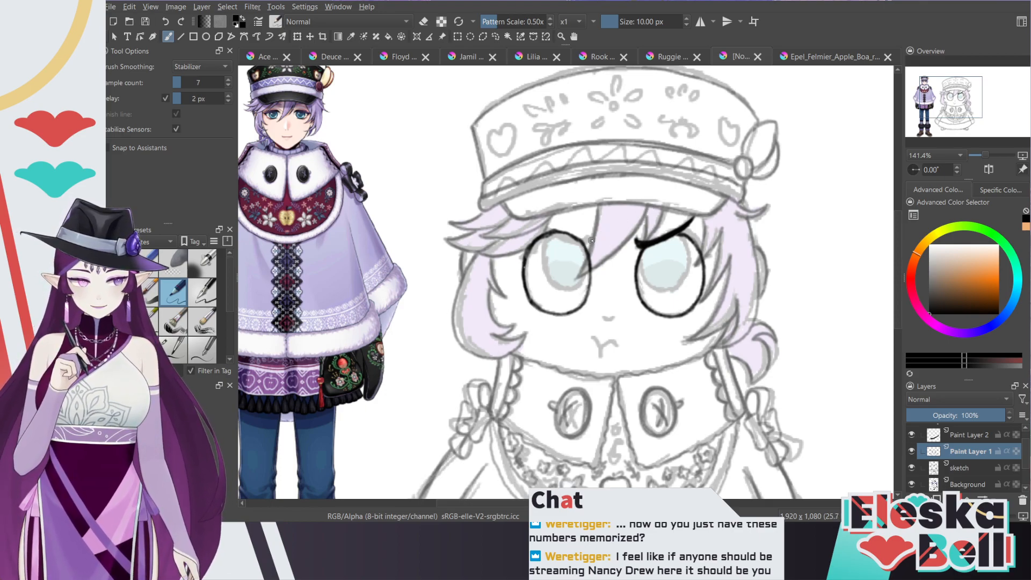
Step: Ink the left-hand eye's slanted upper lash line and thicken it in the mirrored view to match the other eye
left_click_drag(588, 241, 541, 214)
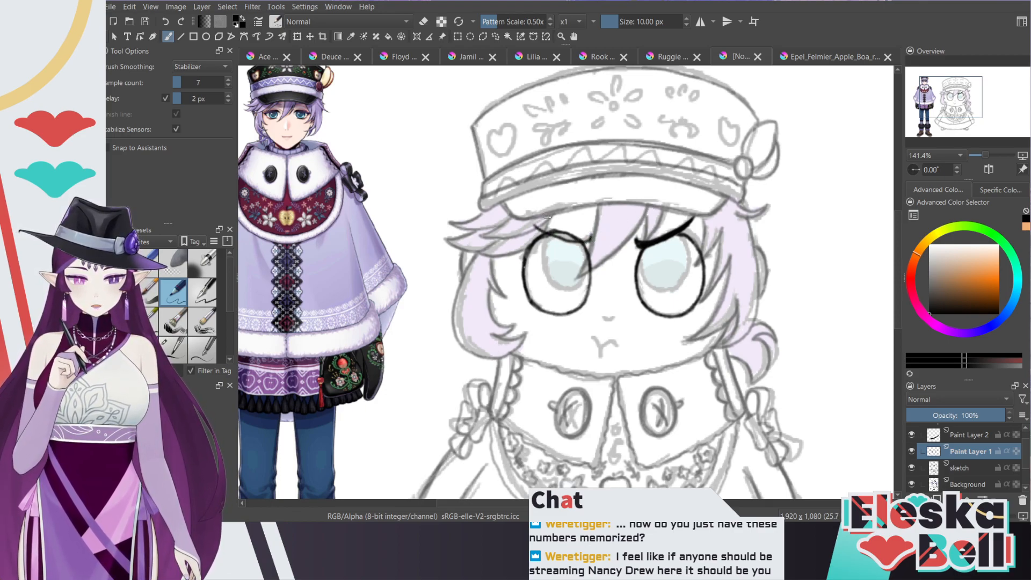
key("m")
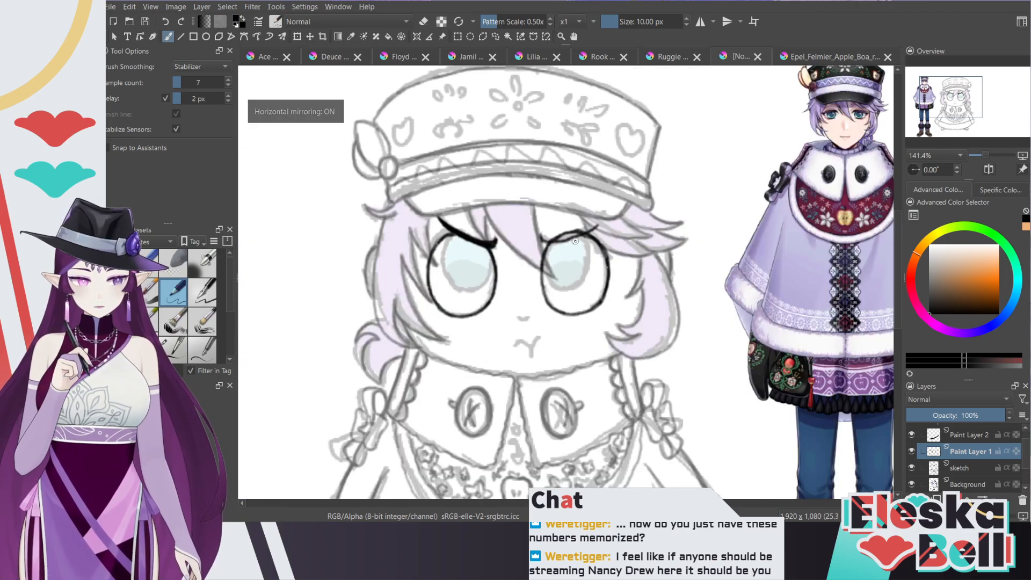
mouse_move(544, 242)
left_mouse_down()
mouse_move(610, 216)
mouse_move(558, 241)
mouse_move(562, 233)
mouse_move(538, 237)
mouse_move(596, 258)
mouse_move(555, 242)
mouse_move(613, 216)
left_mouse_up()
key("ctrl+z")
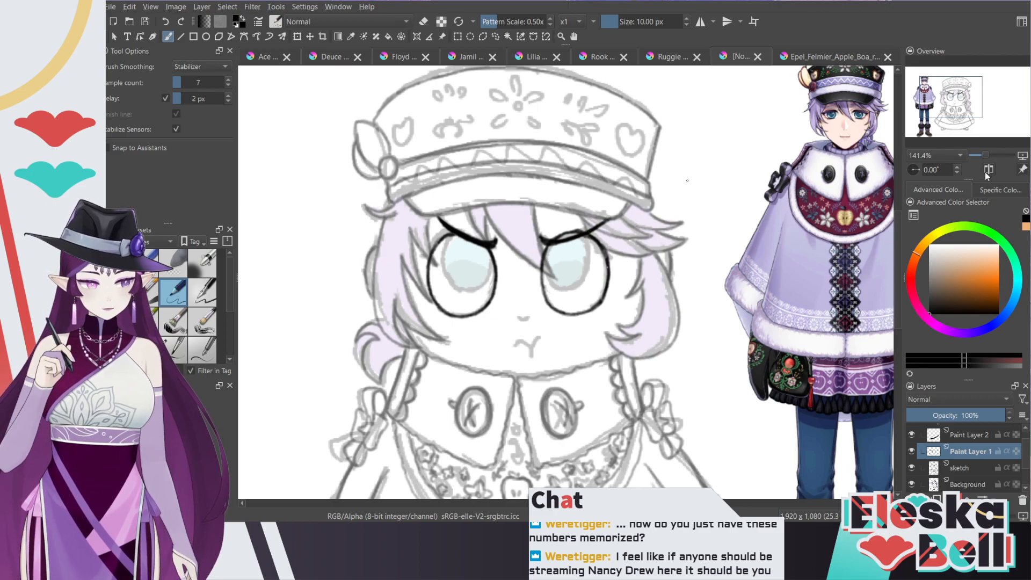
key("m")
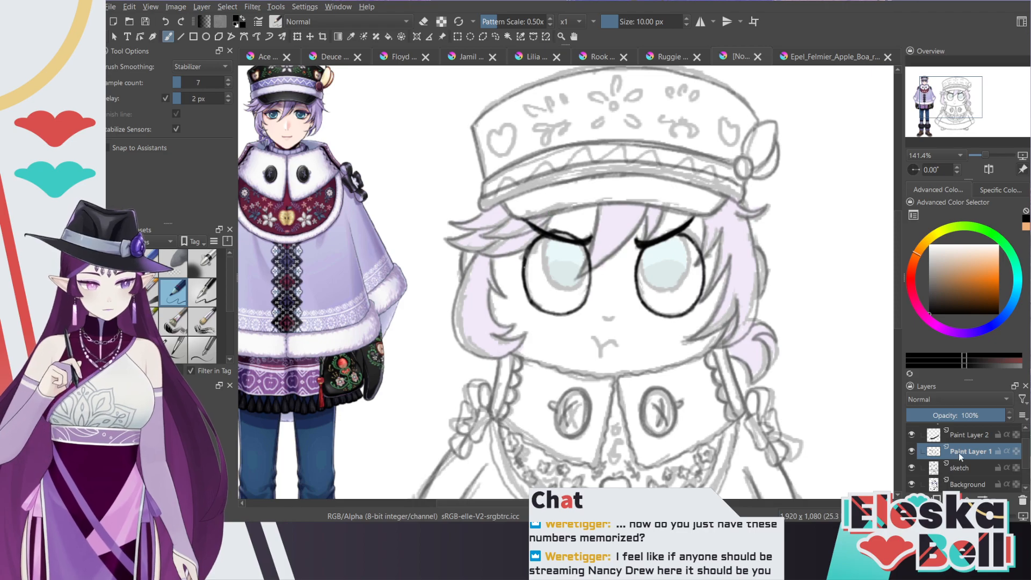
Step: Ink a short curved stroke beside the inner end of the right-hand eye's lash line
key("e")
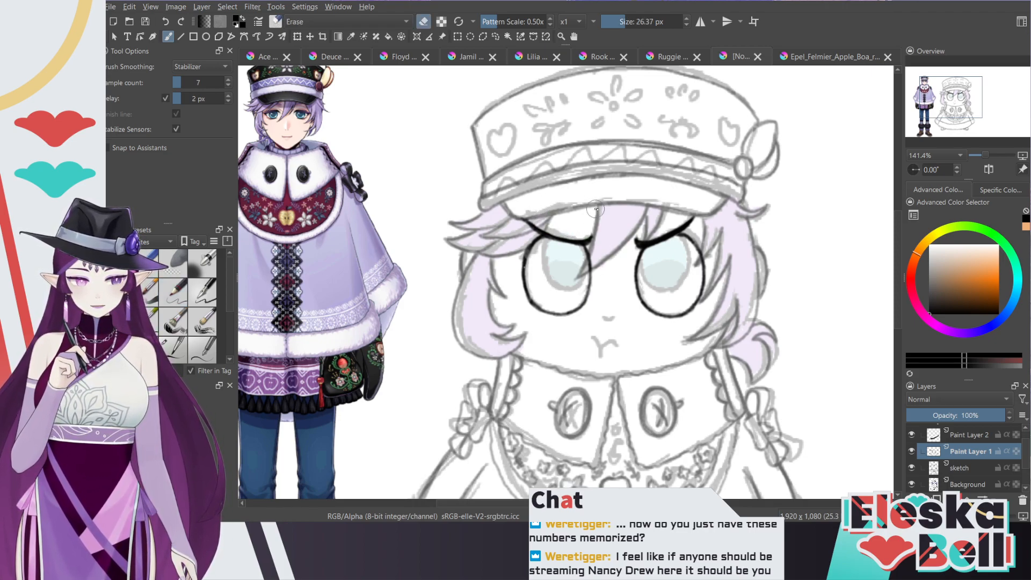
key("e")
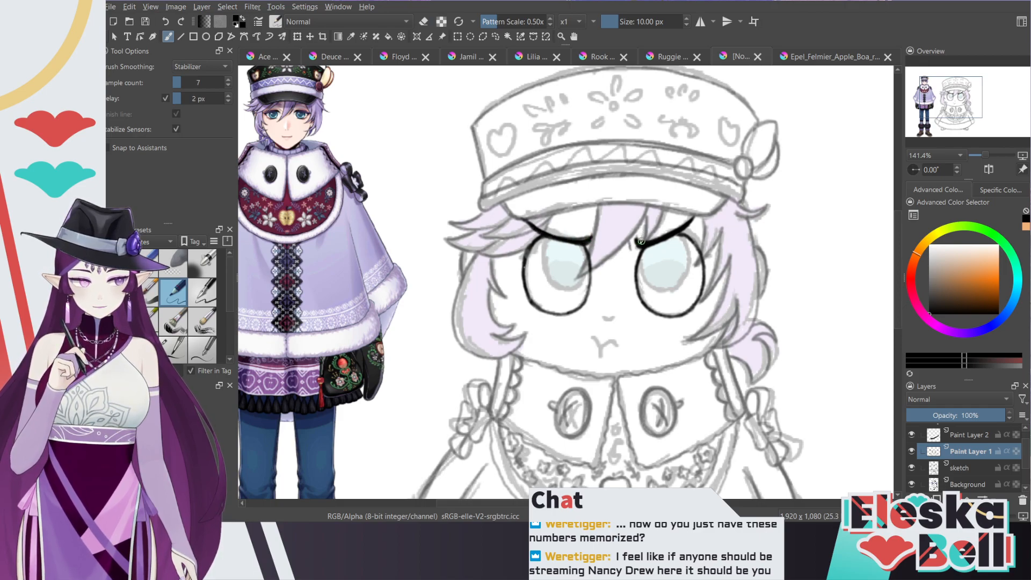
mouse_move(629, 250)
left_mouse_down()
mouse_move(632, 238)
mouse_move(635, 255)
left_mouse_up()
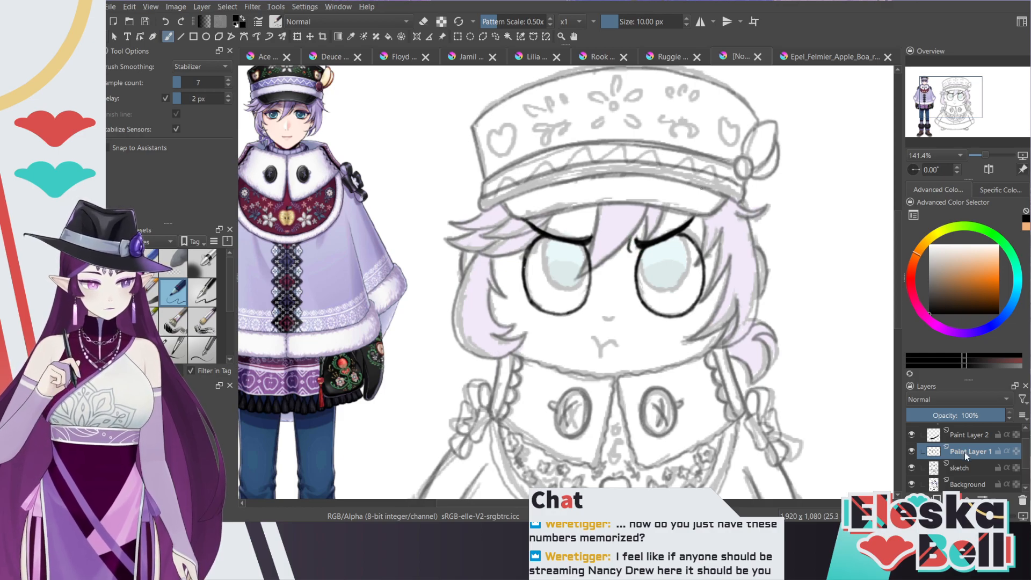
Step: Merge Paint Layer 2 down into Paint Layer 1 and check the merged layer by toggling its visibility
left_click(980, 438)
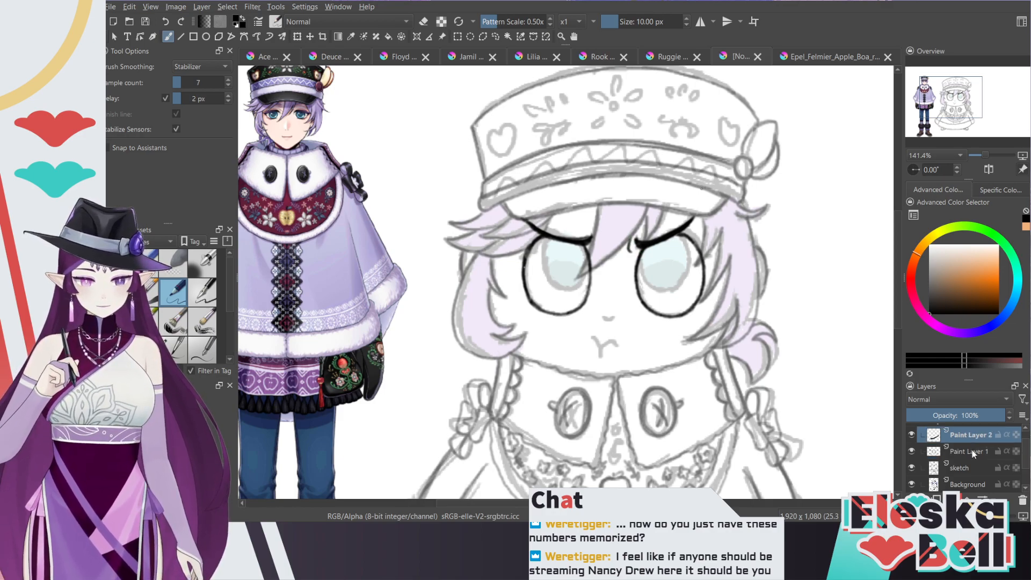
key("shift+Delete")
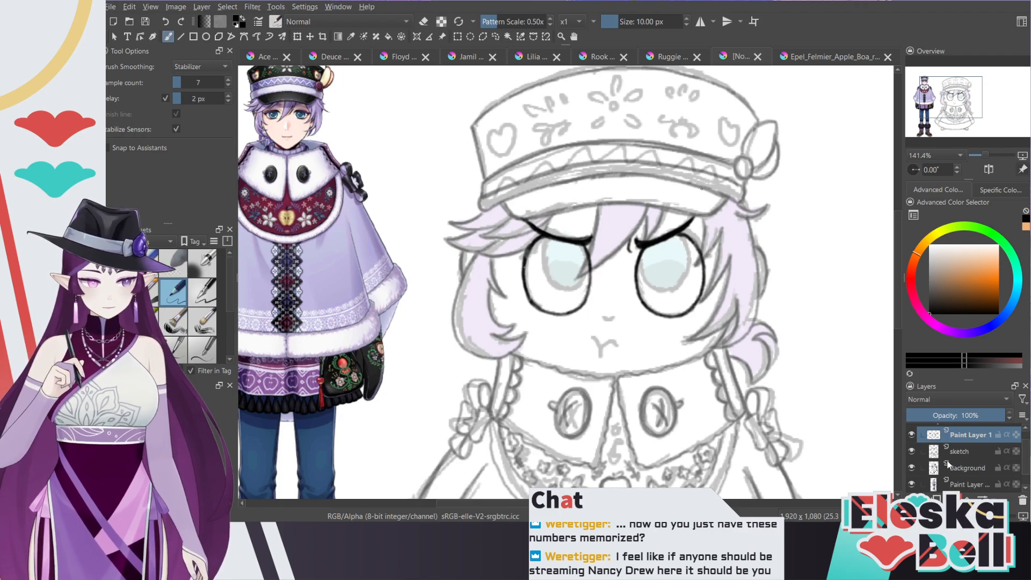
left_click(912, 434)
left_click(913, 434)
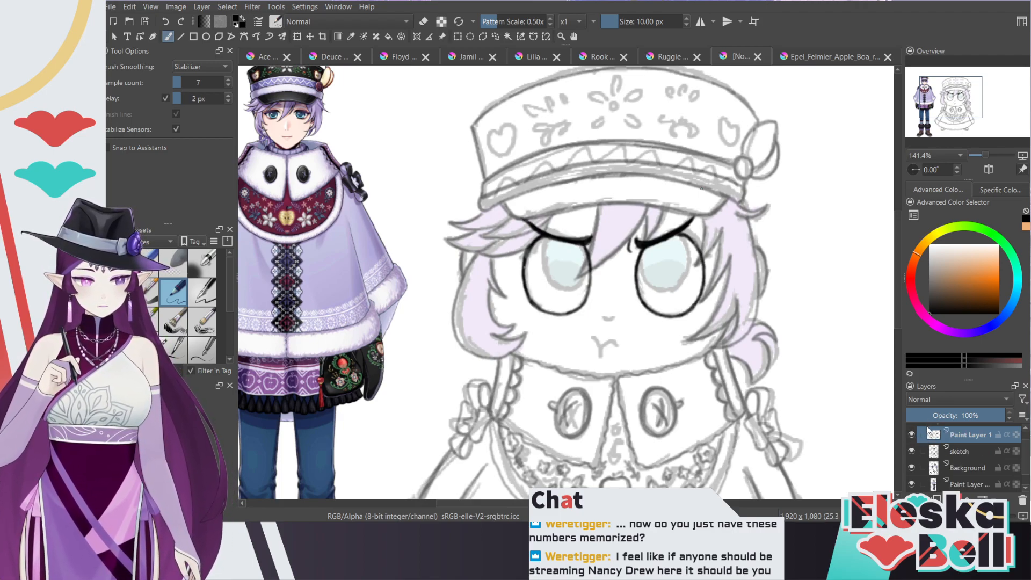
Step: Erase the bottom curve of the left-hand eye's outline and re-ink it at 10 px
key("e")
mouse_move(575, 309)
left_mouse_down()
mouse_move(553, 316)
mouse_move(527, 280)
left_mouse_up()
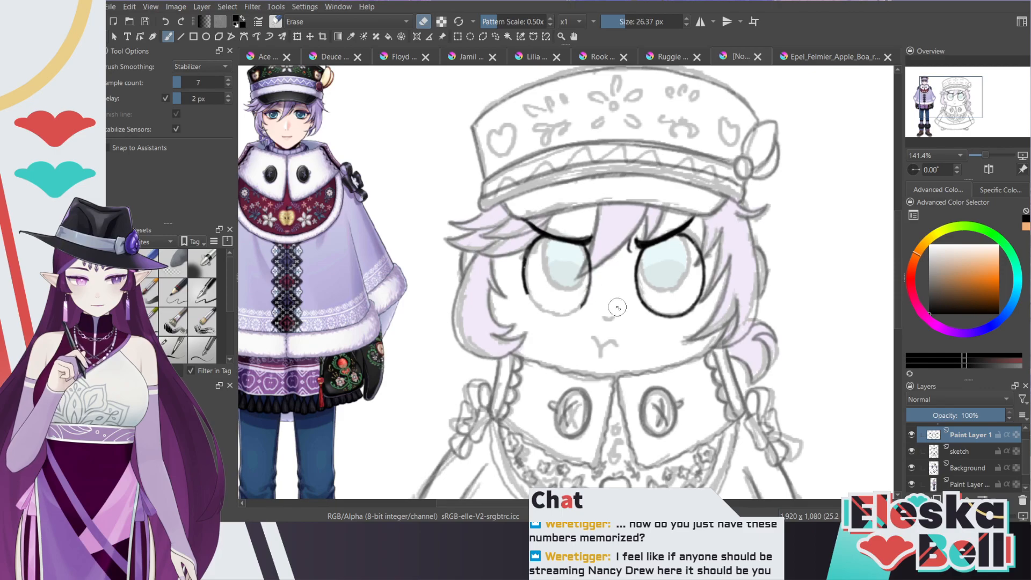
key("/")
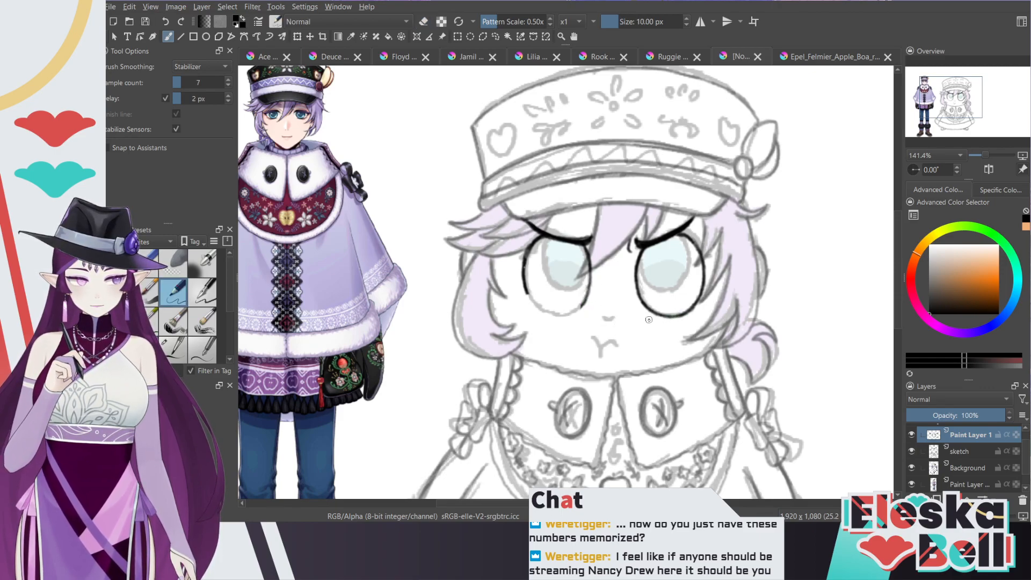
mouse_move(556, 317)
left_mouse_down()
mouse_move(587, 300)
mouse_move(545, 314)
mouse_move(528, 288)
mouse_move(564, 315)
mouse_move(588, 298)
mouse_move(544, 314)
left_mouse_up()
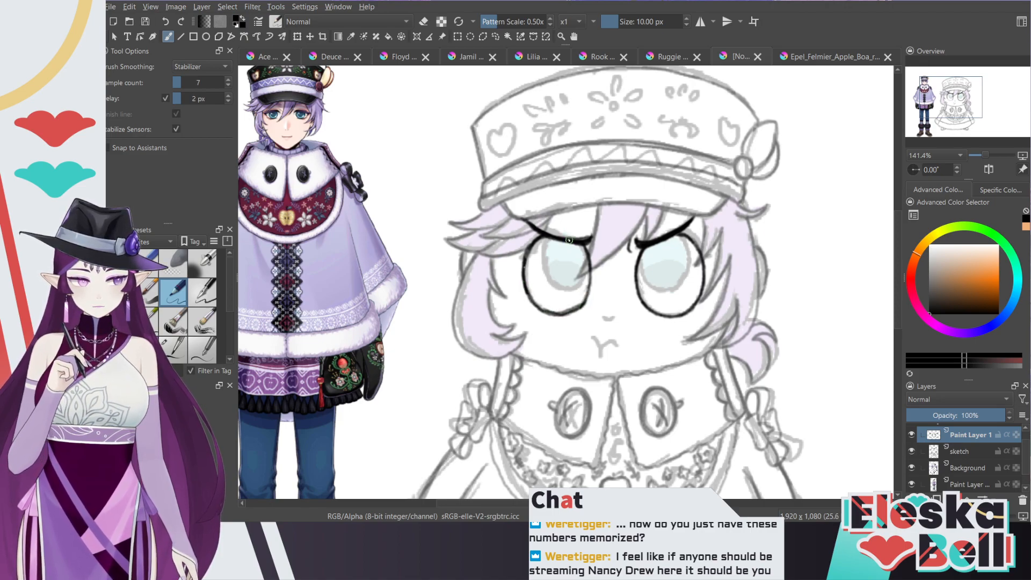
Step: Touch up the left-hand eye's lower inner edge and ink the iris outlines of both eyes at 10 px
key("e")
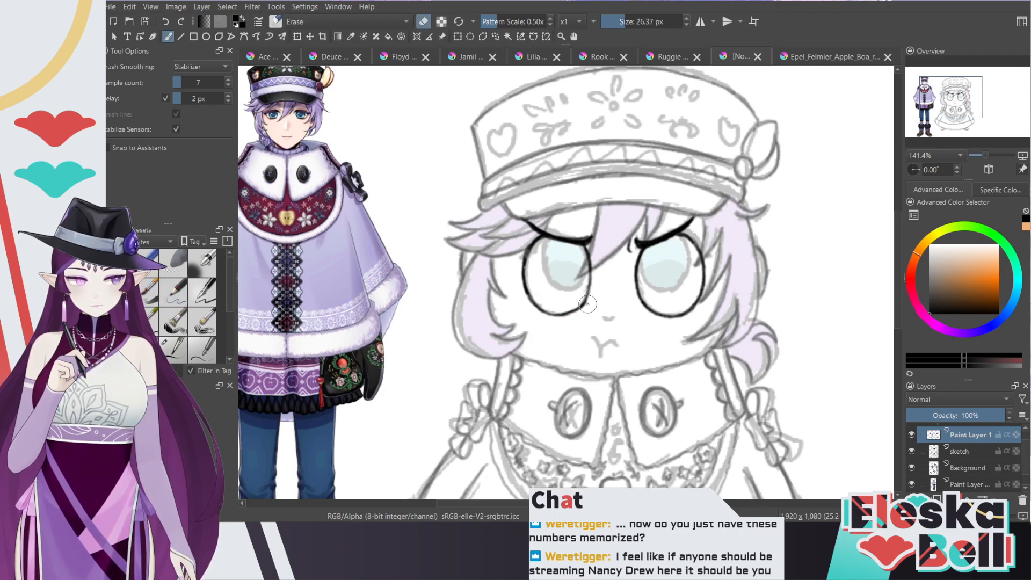
key("e")
mouse_move(582, 305)
left_mouse_down()
mouse_move(553, 315)
mouse_move(535, 301)
left_mouse_up()
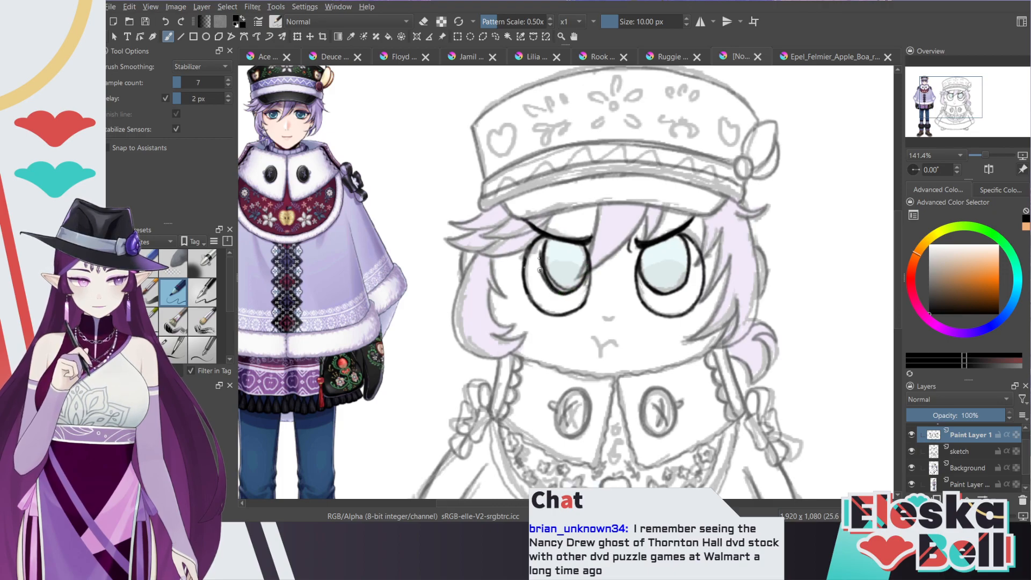
Step: Erase the lower edge of the left-hand iris and re-ink it as a cleaner curve
key("e")
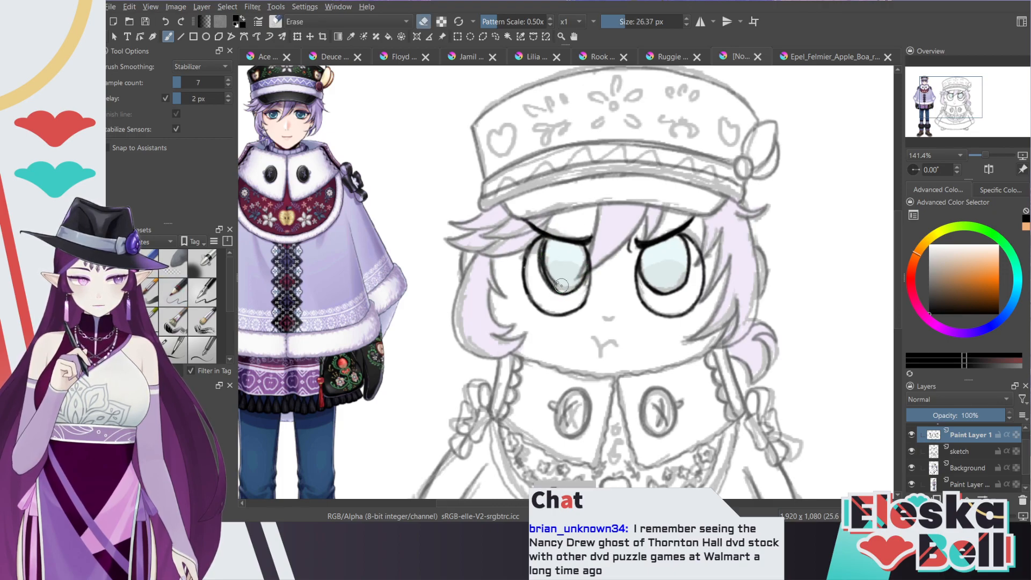
key("e")
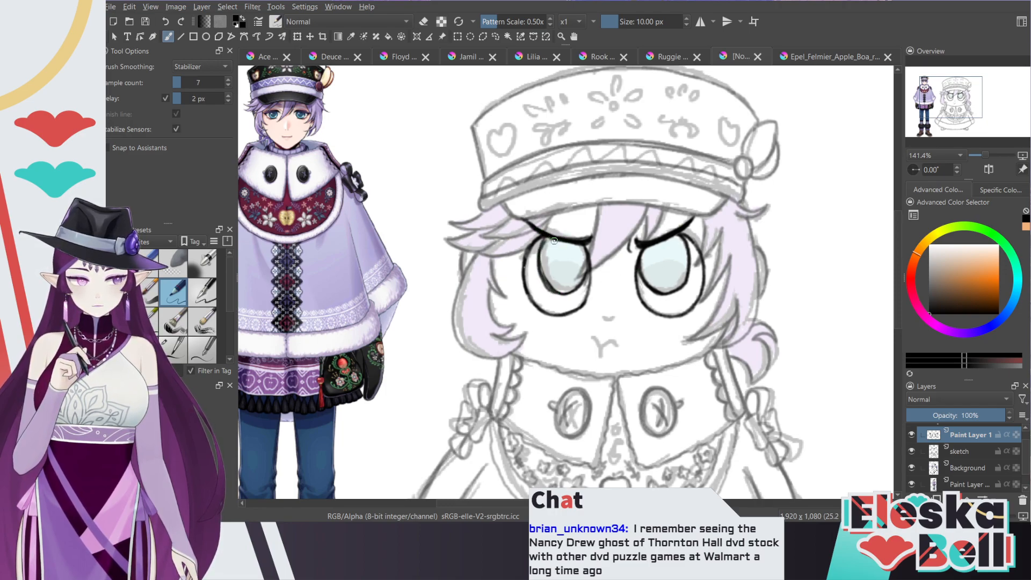
key("e")
mouse_move(548, 262)
left_mouse_down()
mouse_move(544, 245)
mouse_move(546, 274)
mouse_move(569, 282)
mouse_move(558, 307)
left_mouse_up()
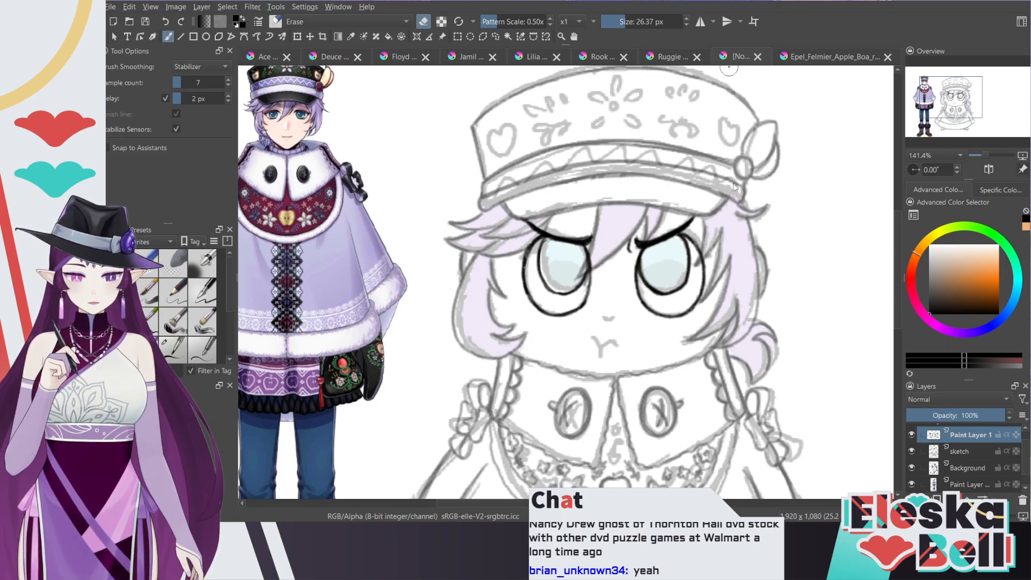
key("e")
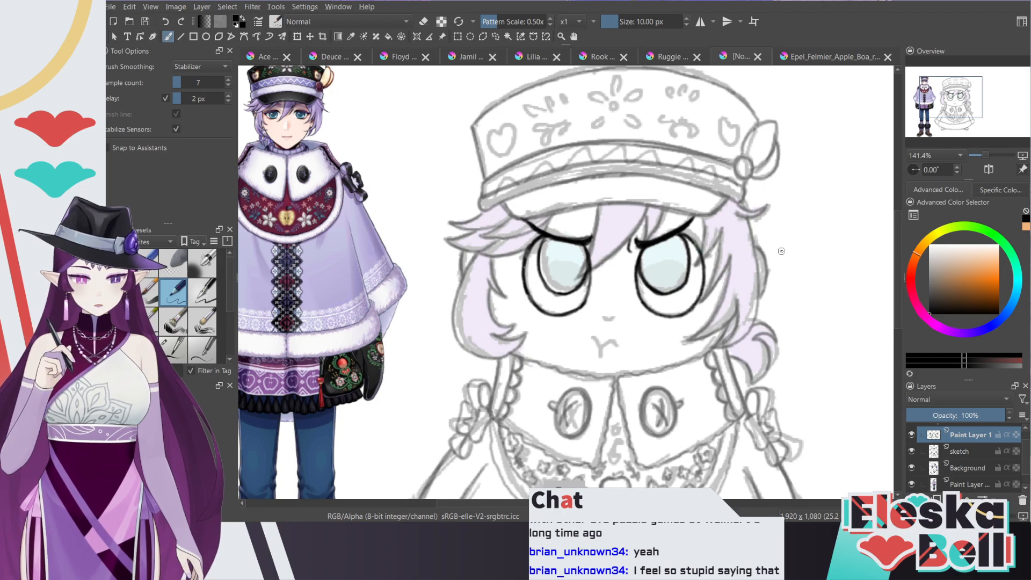
Step: Ink the small curved nose over the draft, reworking the stroke until it is short and rounded
mouse_move(898, 224)
left_mouse_down()
mouse_move(895, 281)
mouse_move(894, 225)
left_mouse_up()
scroll(734, 307, "up", 4)
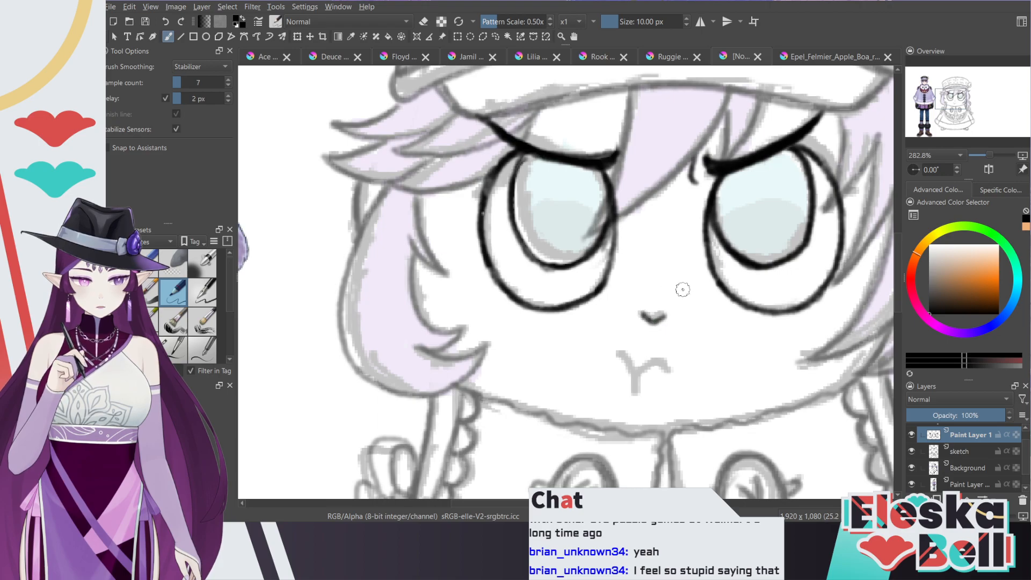
key("minus")
key("minus")
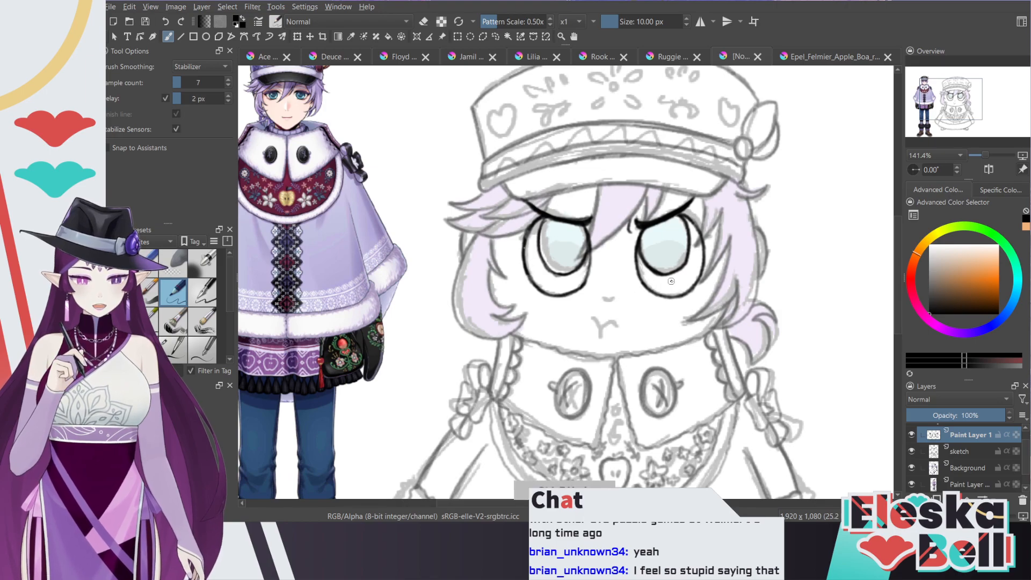
key("plus")
key("plus")
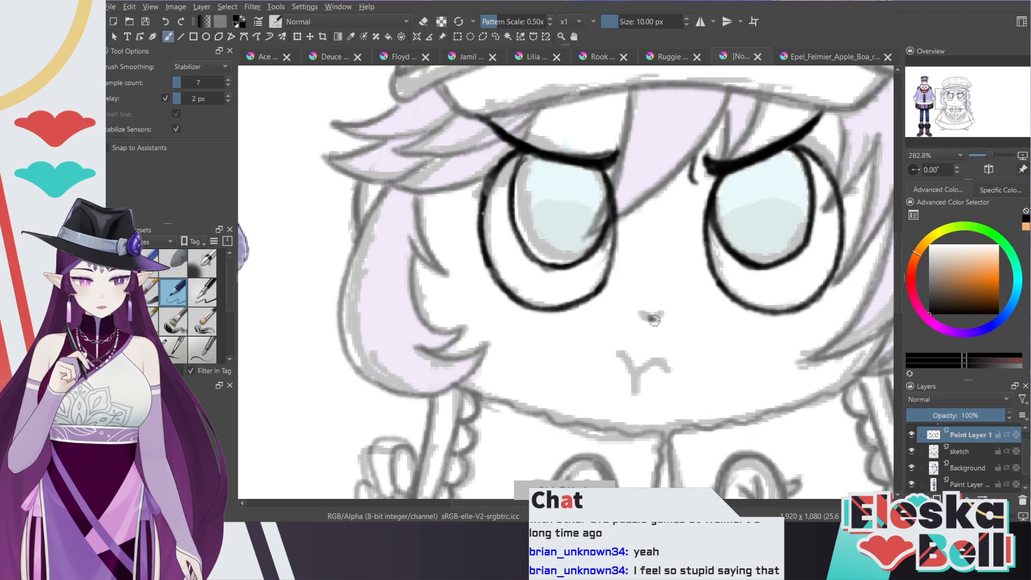
left_click_drag(668, 314, 641, 313)
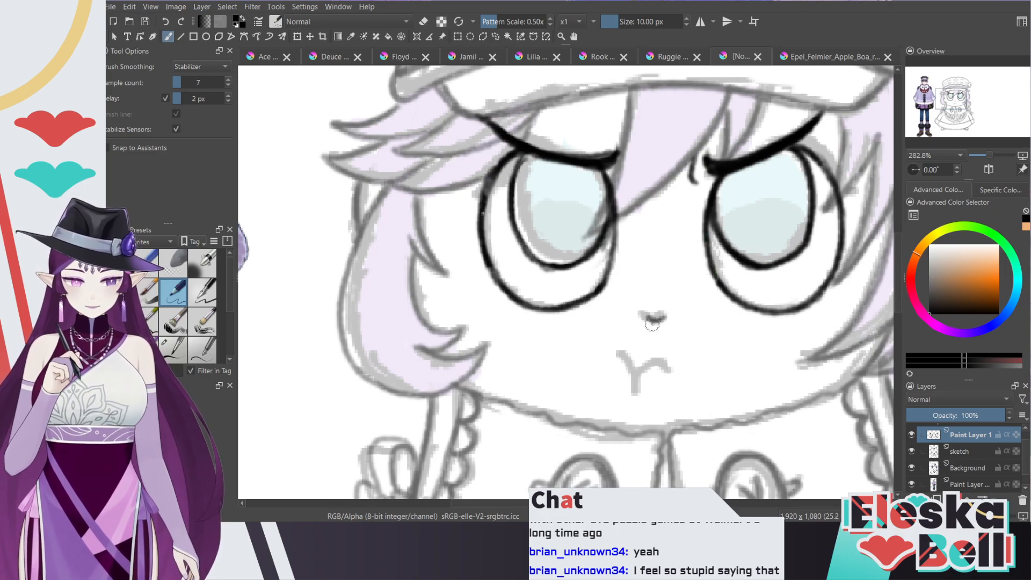
left_click_drag(649, 317, 666, 317)
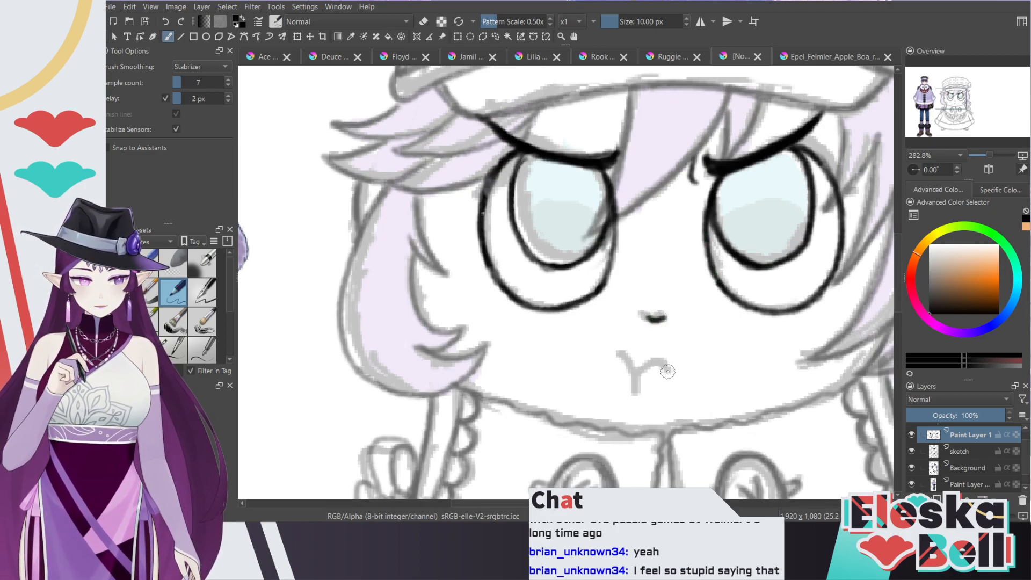
Step: Ink the small pouting mouth over the draft below the nose, retrying its strokes, and check the whole figure
mouse_move(668, 372)
left_mouse_down()
mouse_move(648, 368)
mouse_move(620, 350)
mouse_move(635, 390)
left_mouse_up()
key("ctrl+z")
left_click_drag(617, 350, 637, 393)
key("ctrl+z")
left_click_drag(616, 353, 635, 395)
key("minus")
key("minus")
key("minus")
key("minus")
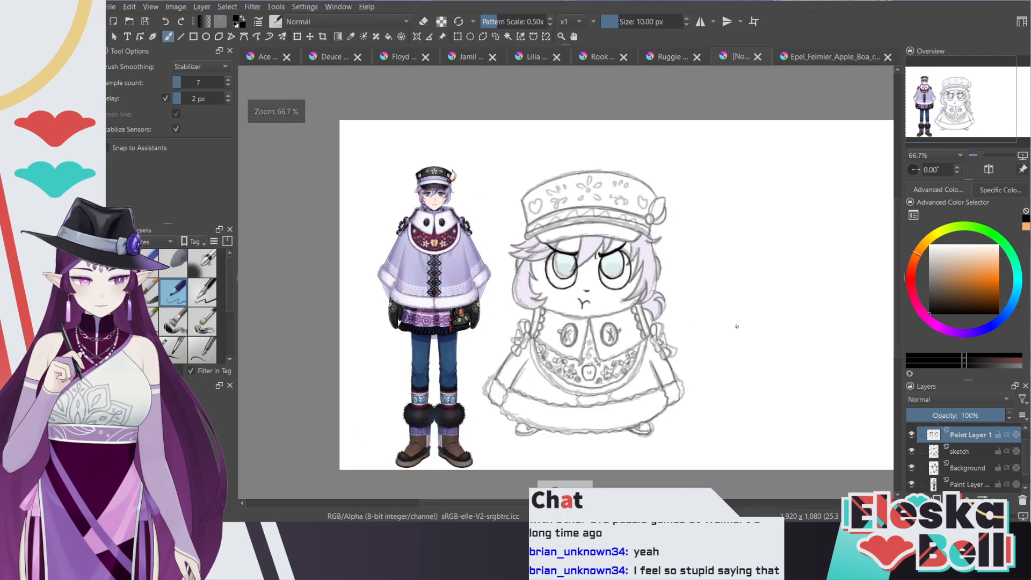
Step: Hide the Background layer holding the rough guide sketch, leaving the cleaner linework and the reference character shown
key("plus")
key("plus")
key("plus")
key("plus")
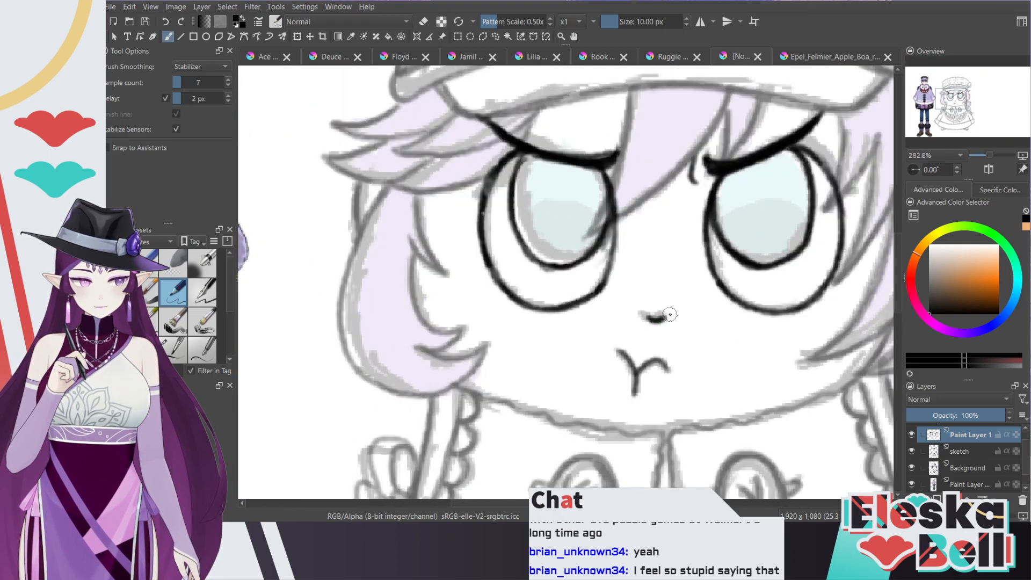
key("minus")
key("minus")
key("minus")
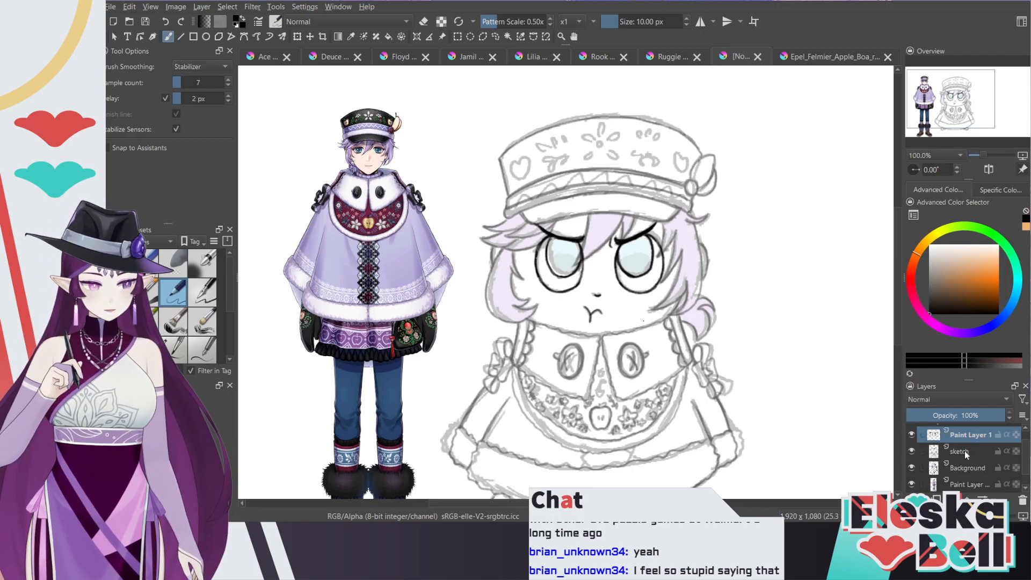
left_click(959, 466)
left_click(911, 468)
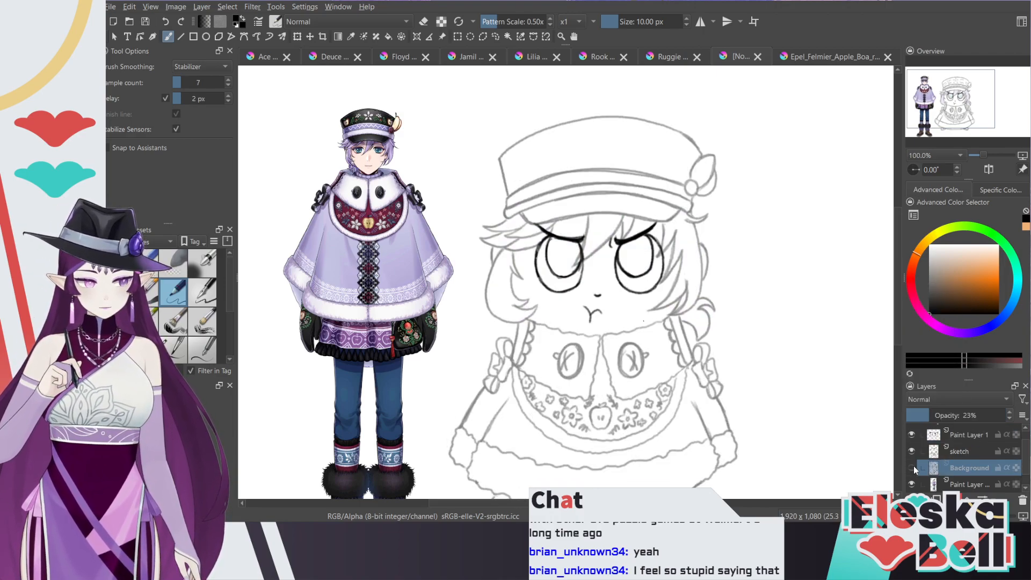
Step: On the sketch layer, erase the hat crown's outline near the leaf ornament and redraw that curve with the brush
scroll(897, 233, "down", 3)
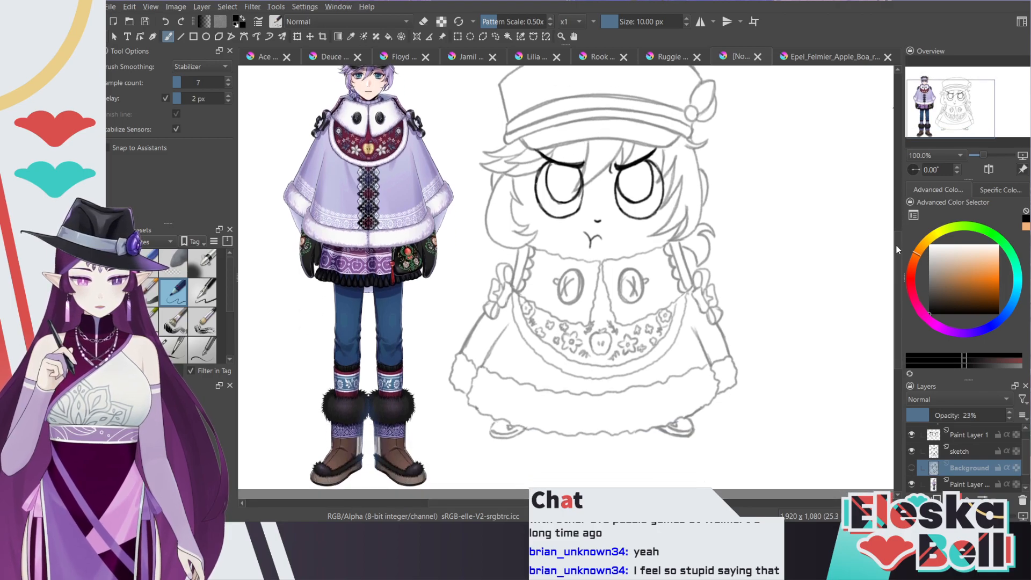
scroll(895, 232, "up", 5)
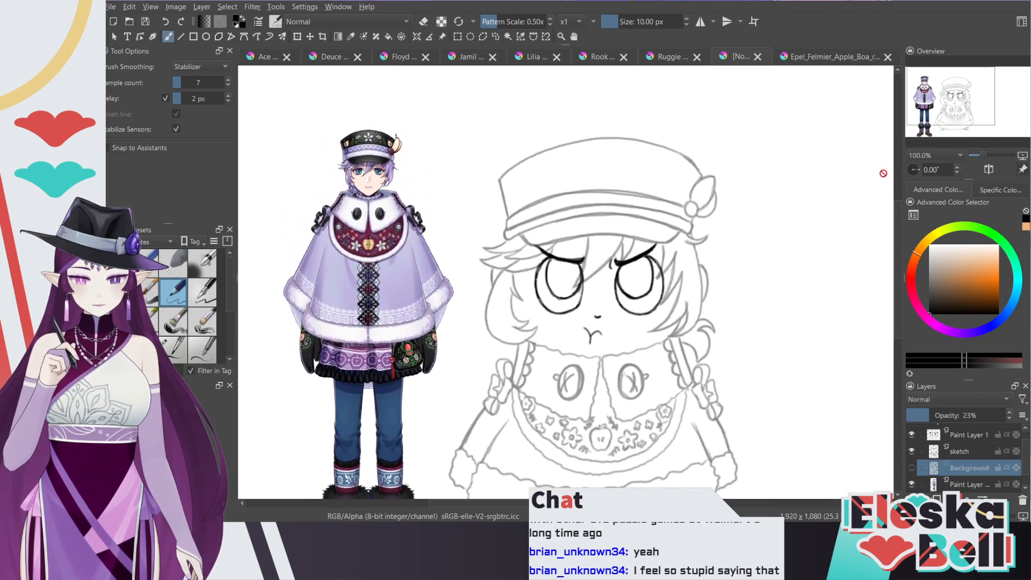
key("e")
key("Page_Up")
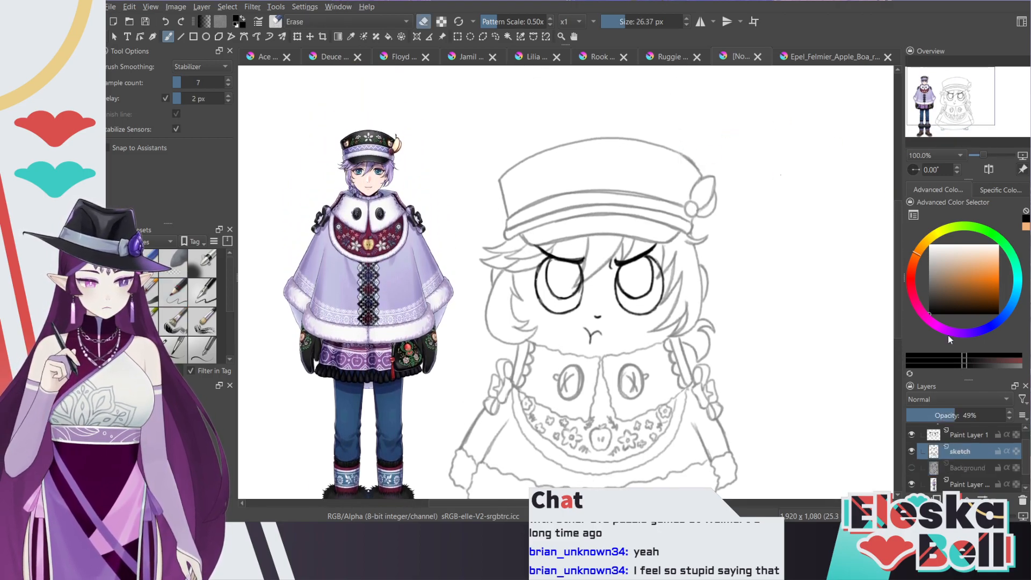
left_click_drag(677, 148, 698, 170)
key("e")
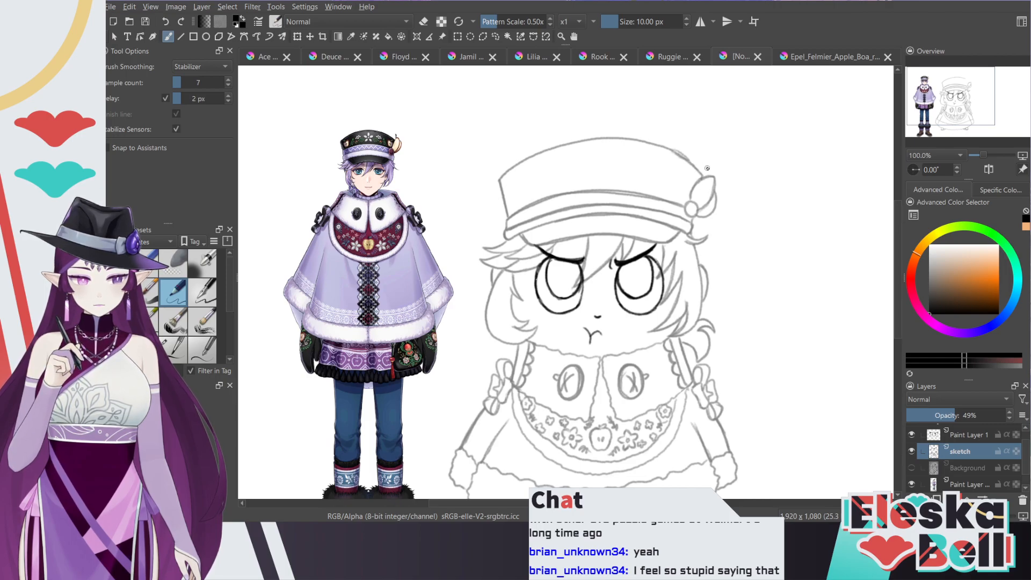
left_click_drag(680, 156, 656, 141)
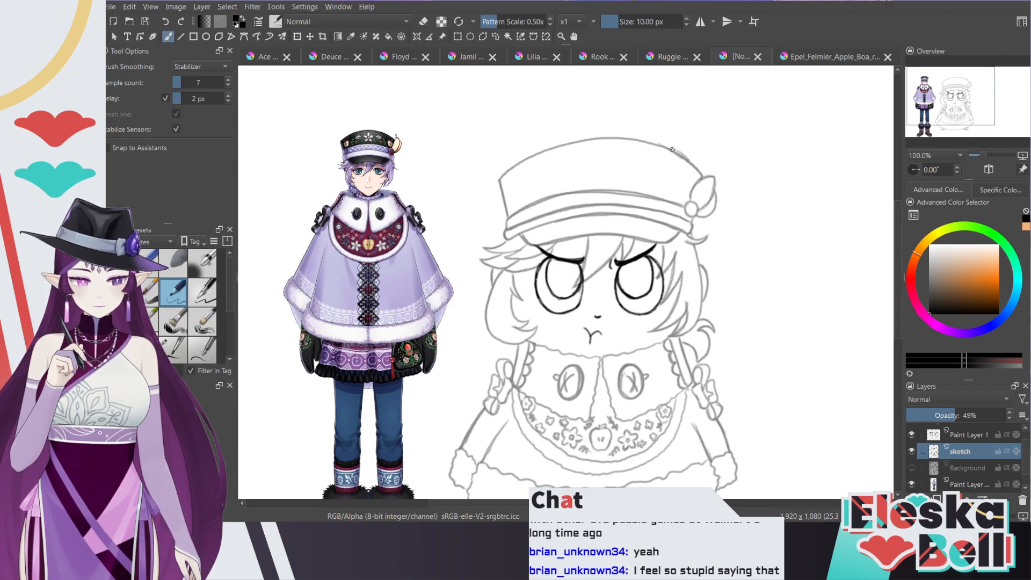
Step: Show the Background guide layer again and raise the sketch layer's opacity to 100%
left_click(911, 468)
scroll(644, 247, "up", 2)
left_click_drag(901, 252, 899, 217)
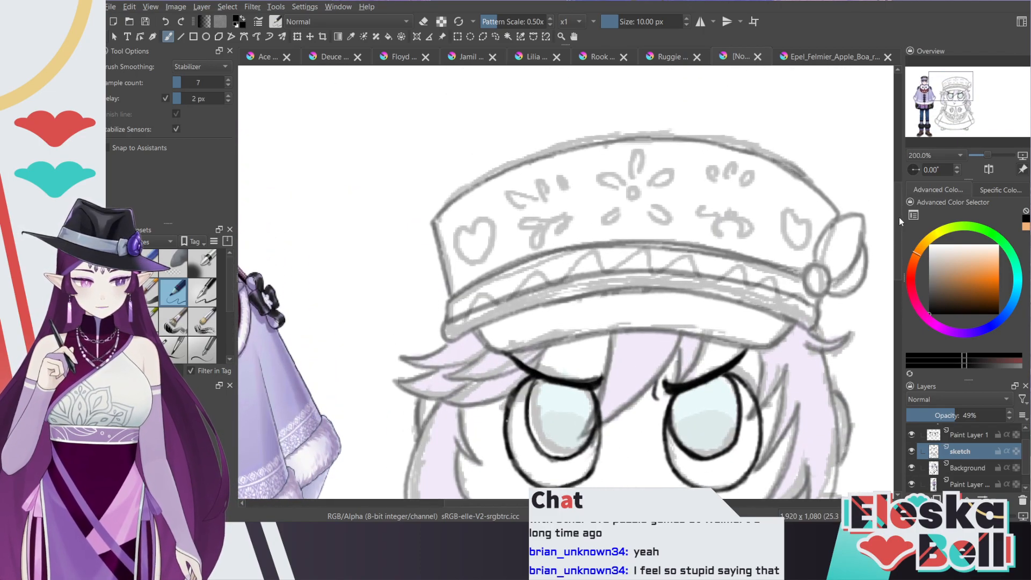
key("minus")
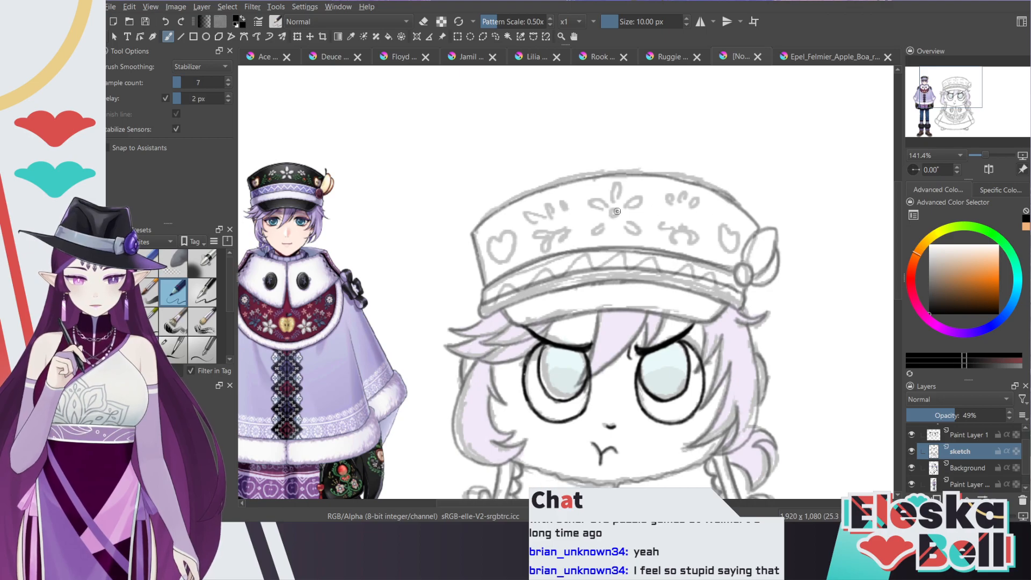
left_click_drag(620, 216, 618, 212)
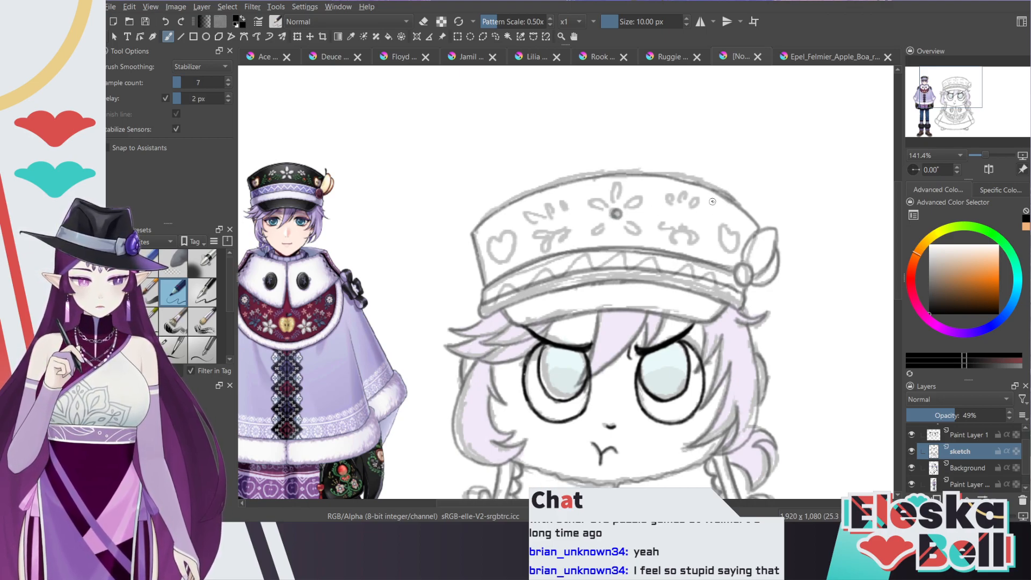
key("ctrl+z")
left_click_drag(980, 415, 1007, 417)
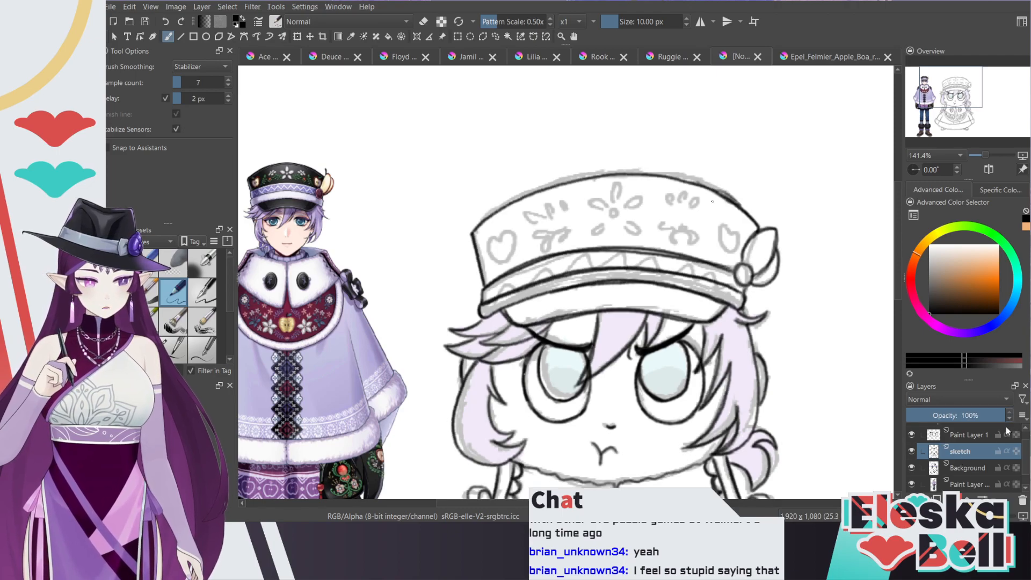
Step: Merge Paint Layer 1 down into the sketch layer and add a new empty paint layer above it
left_click(969, 435)
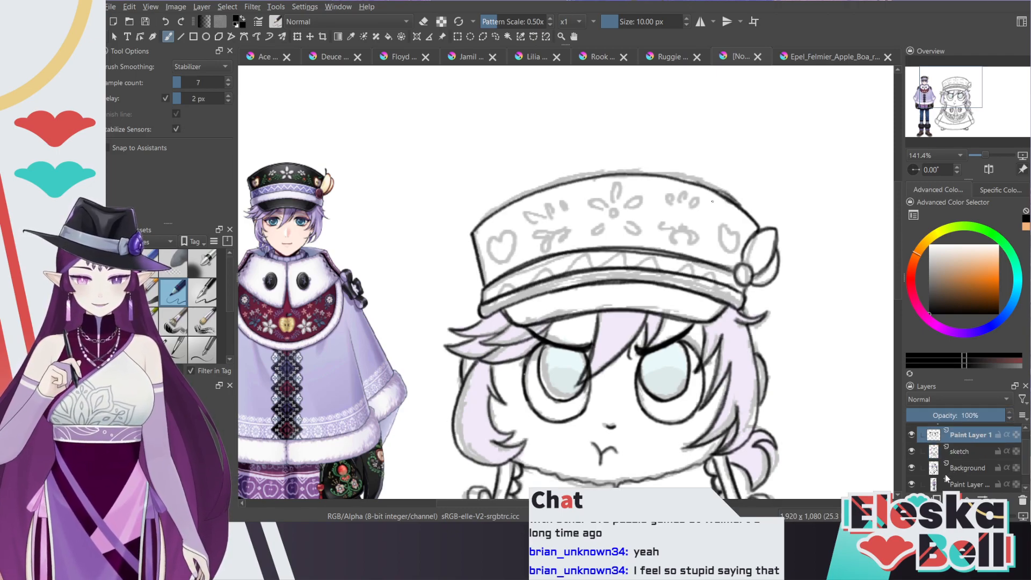
key("shift+Delete")
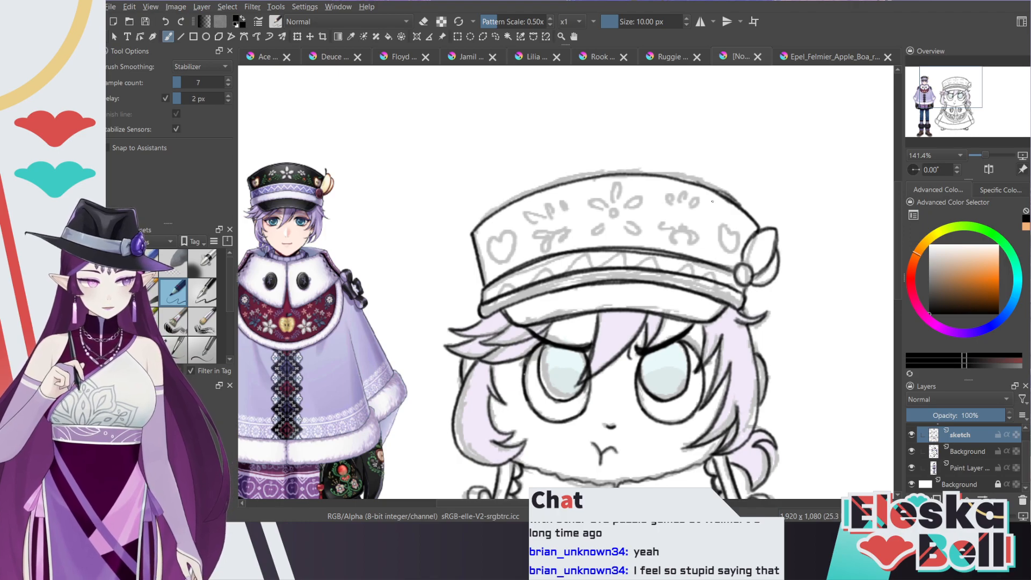
key("ctrl+z")
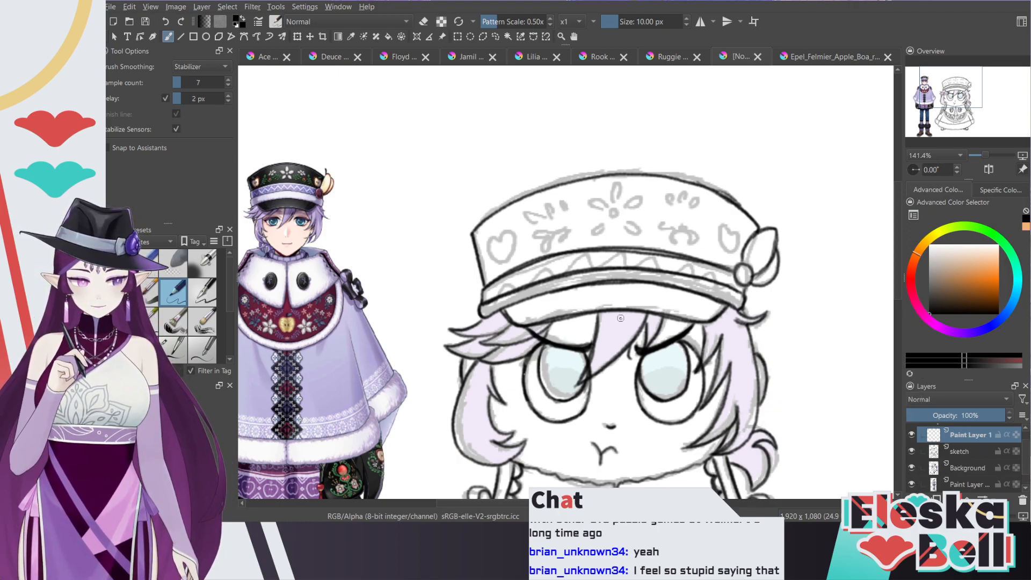
Step: Draw a five-petal flower with a small round centre on the front of the hat, hiding the Background guide layer after the centre
left_click_drag(621, 215, 617, 211)
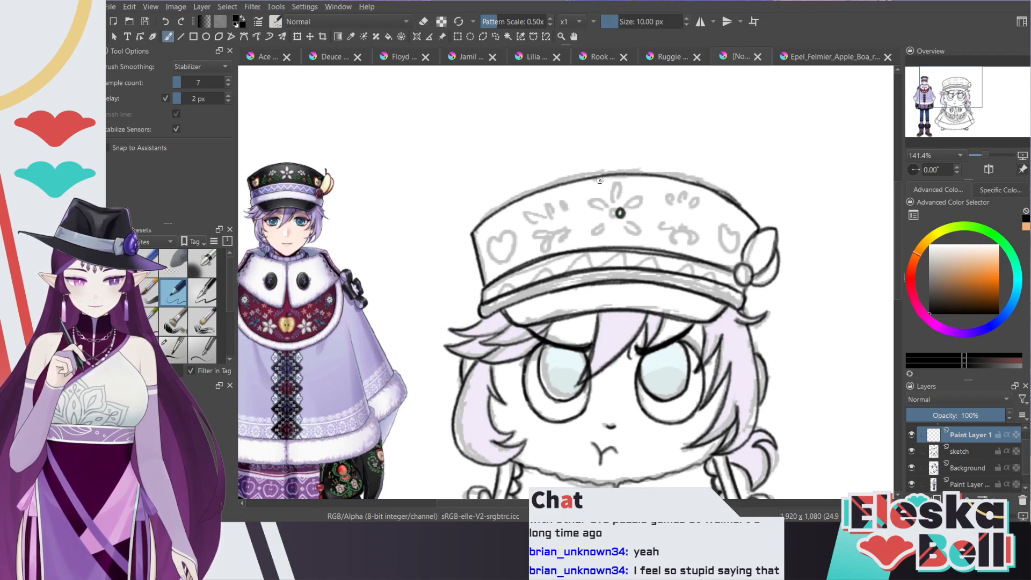
left_click(912, 468)
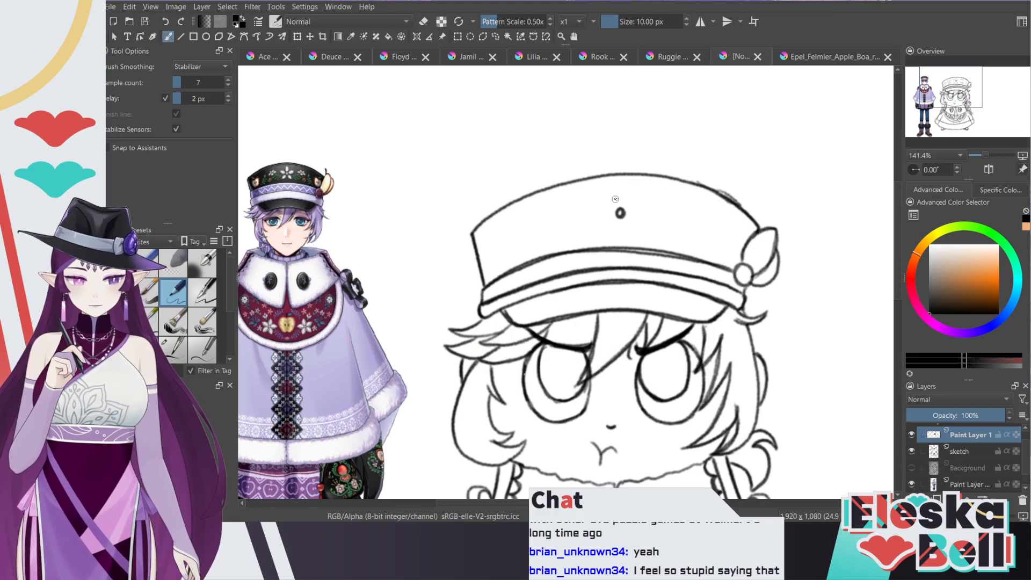
mouse_move(616, 203)
left_mouse_down()
mouse_move(622, 181)
mouse_move(624, 197)
mouse_move(647, 200)
mouse_move(637, 209)
mouse_move(600, 198)
mouse_move(616, 208)
mouse_move(592, 203)
left_mouse_up()
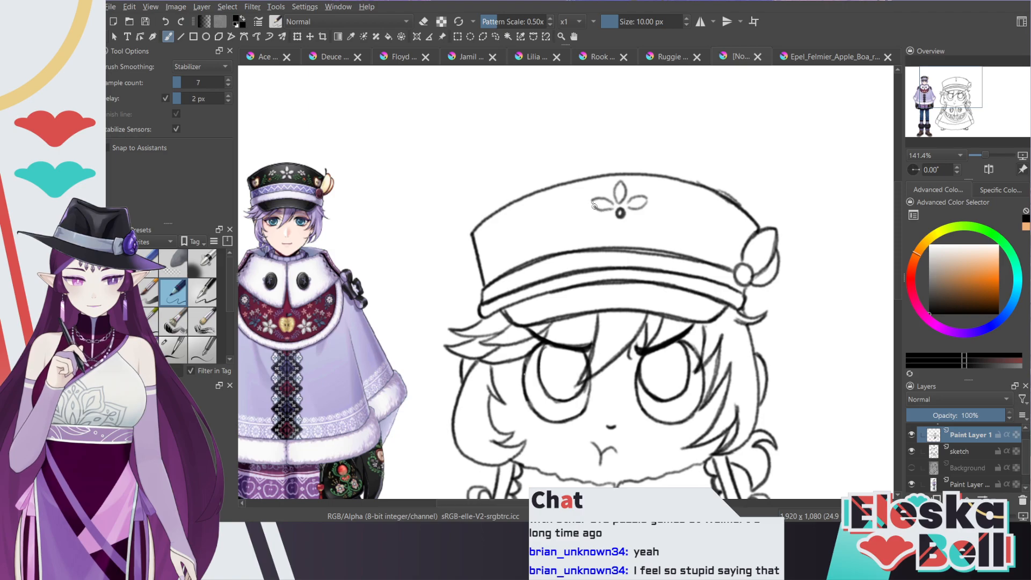
key("ctrl+z")
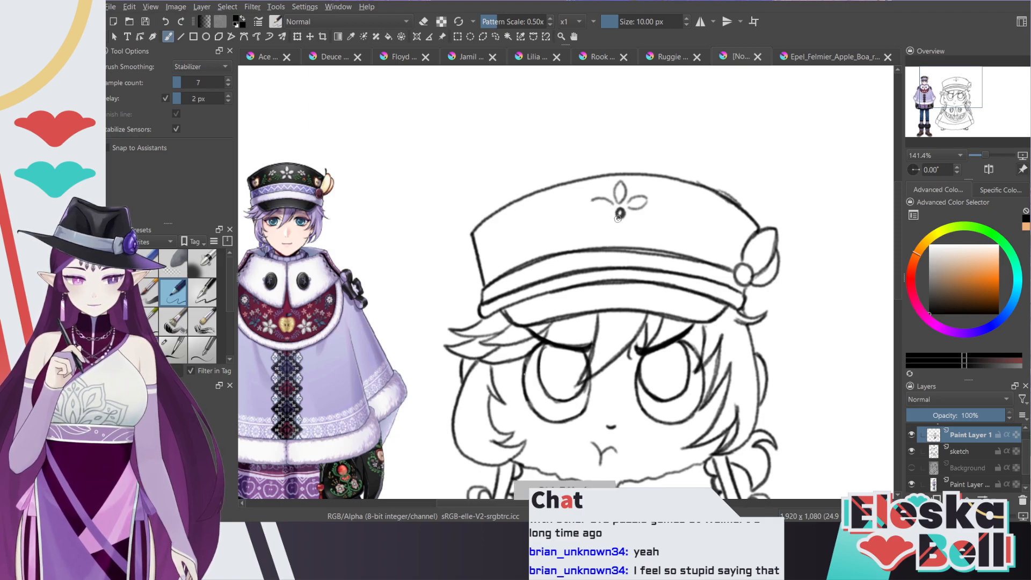
mouse_move(613, 209)
left_mouse_down()
mouse_move(594, 196)
mouse_move(646, 194)
mouse_move(658, 210)
mouse_move(611, 217)
mouse_move(598, 231)
mouse_move(613, 217)
mouse_move(635, 233)
left_mouse_up()
key("ctrl+z")
key("ctrl+z")
left_click_drag(628, 227, 639, 234)
key("ctrl+z")
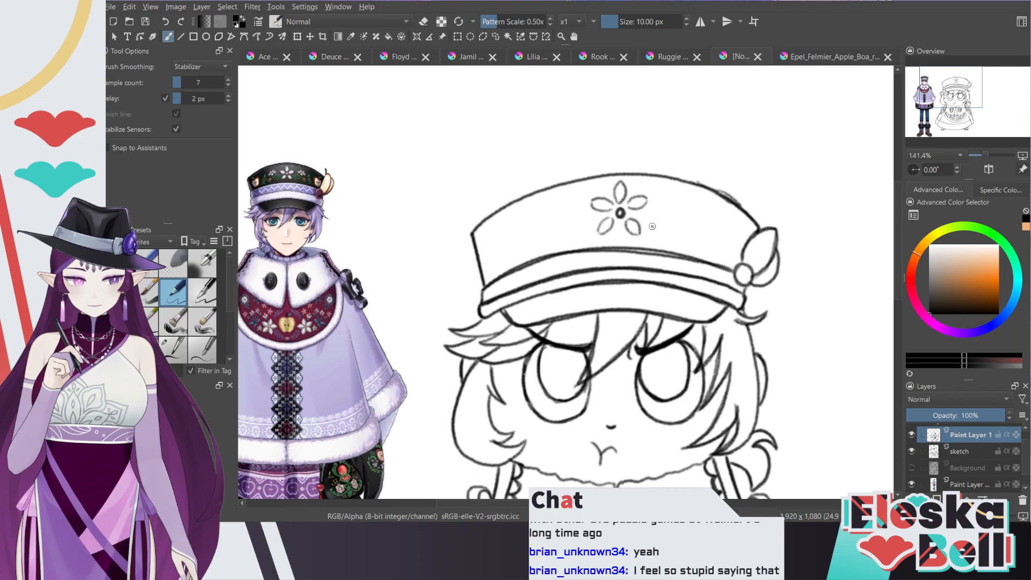
Step: Draw a curved sprig with small leaves above and below its stem on each side of the hat's flower
left_click_drag(648, 234, 695, 224)
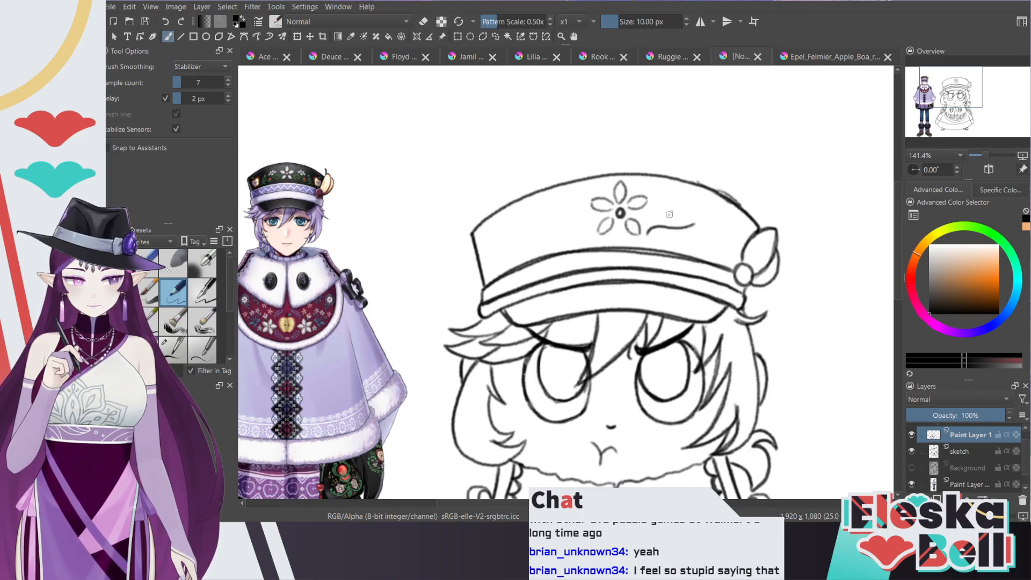
mouse_move(587, 236)
left_mouse_down()
mouse_move(566, 233)
mouse_move(662, 209)
mouse_move(597, 236)
mouse_move(544, 221)
left_mouse_up()
key("ctrl+z")
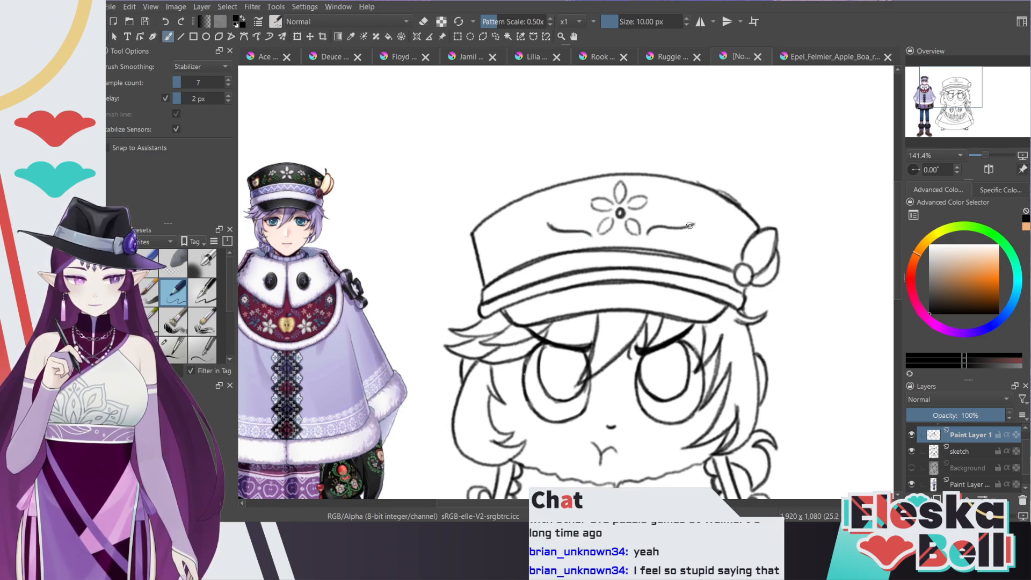
left_click_drag(683, 225, 684, 224)
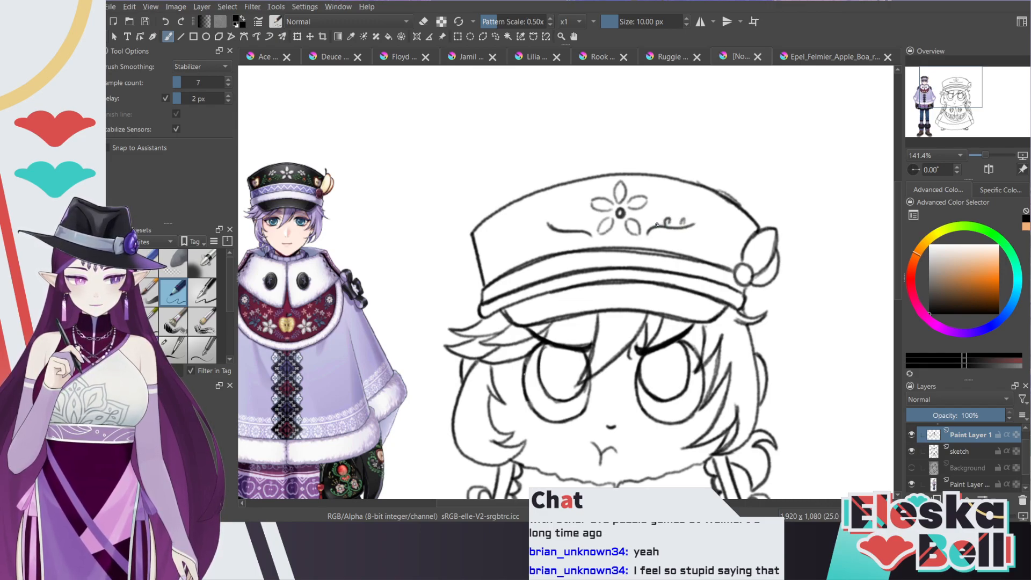
left_click_drag(654, 231, 669, 237)
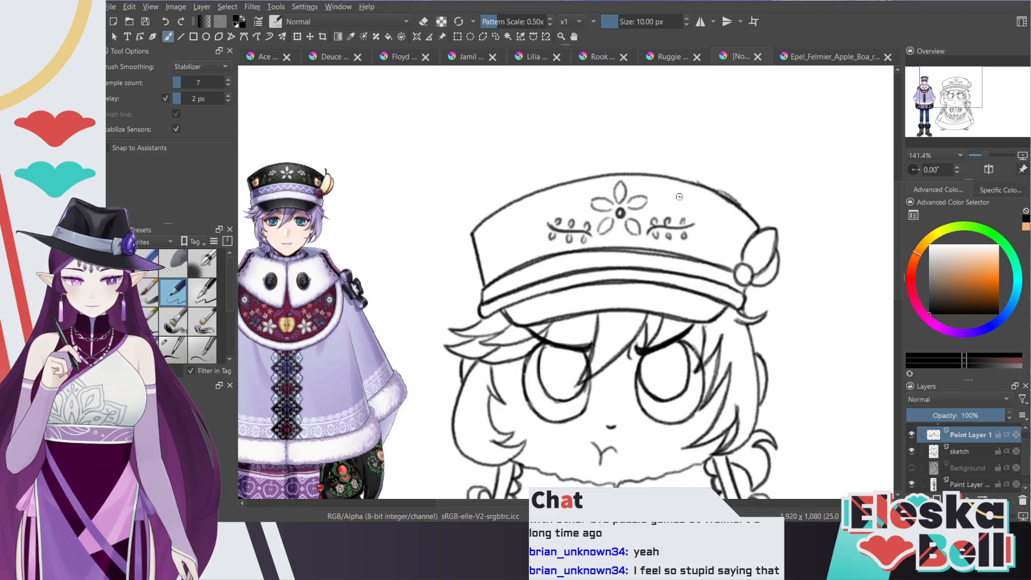
Step: Draw a heart-shaped apple with two seeds near the left edge of the hat crown, following the reference character's hat
key("plus")
key("plus")
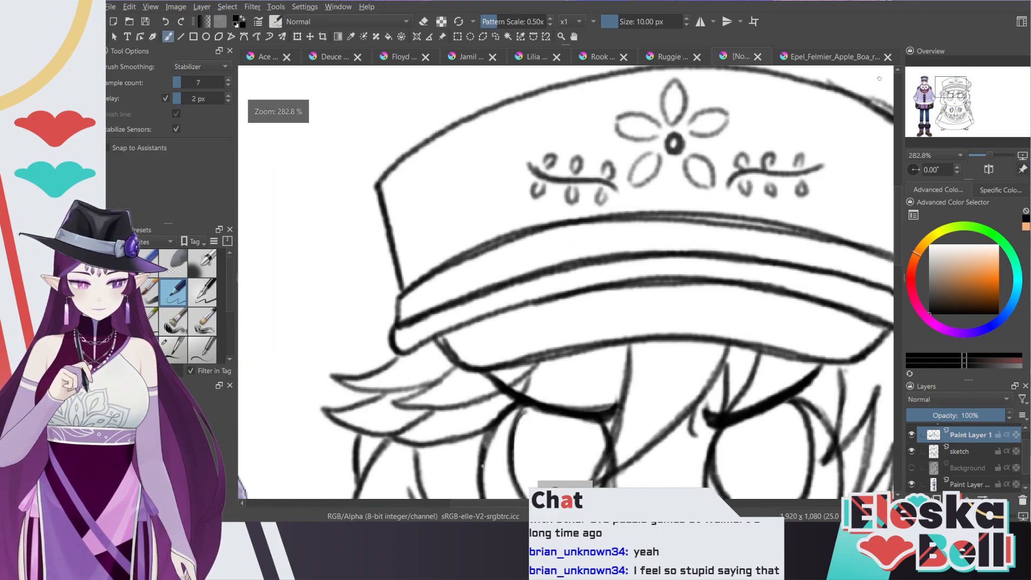
left_click_drag(533, 505, 461, 511)
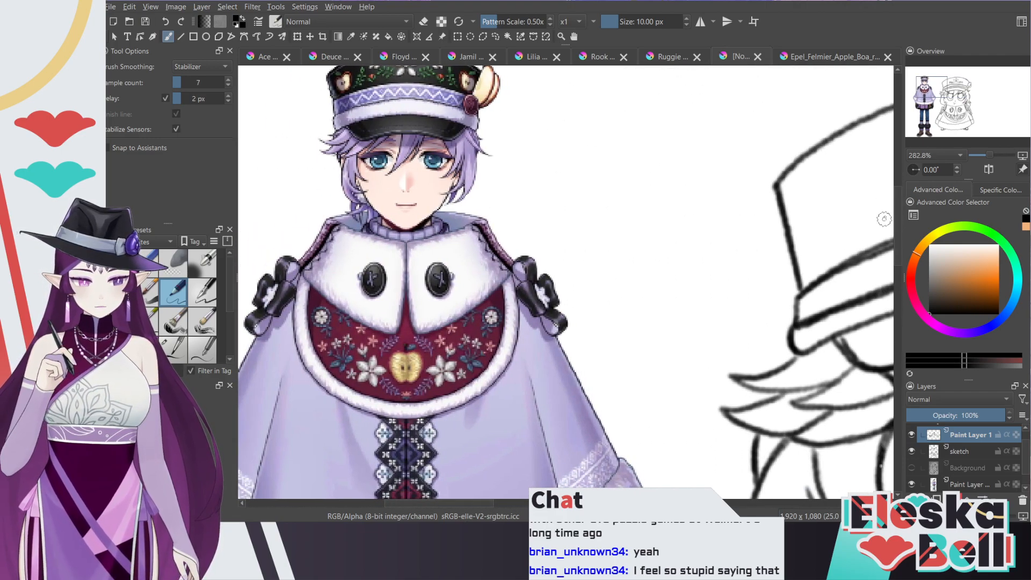
left_click_drag(899, 251, 898, 231)
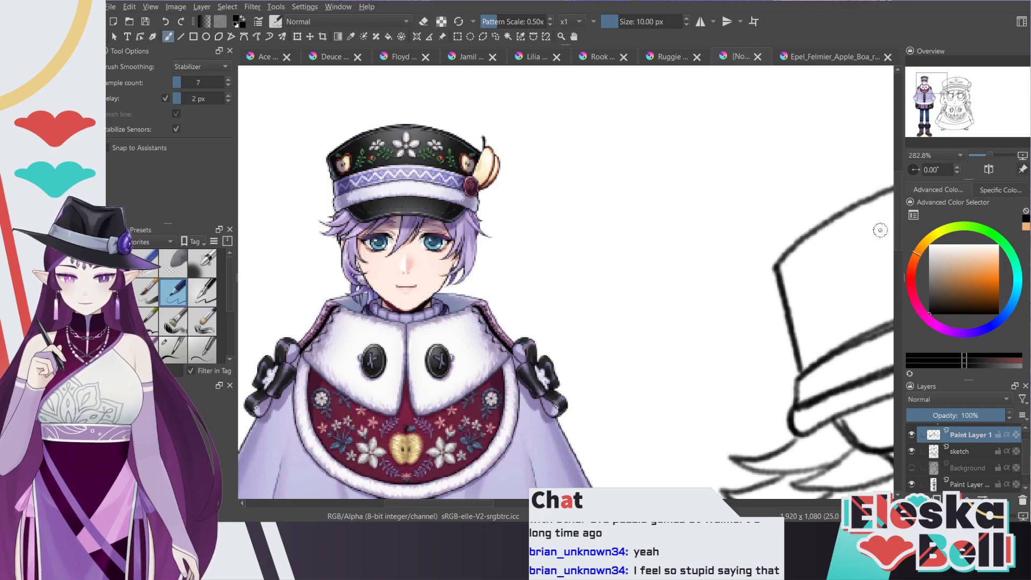
left_click_drag(472, 500, 482, 500)
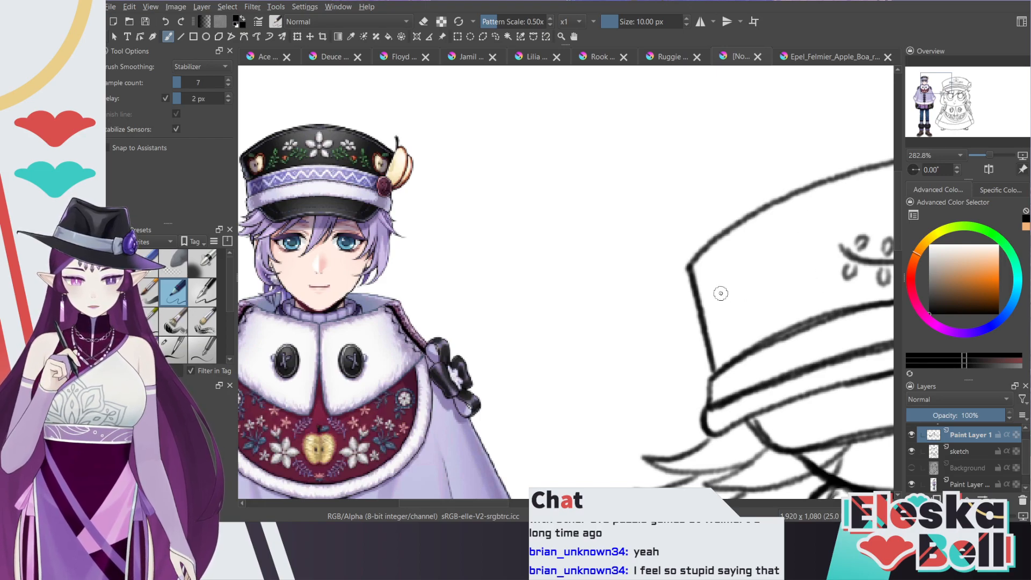
mouse_move(728, 287)
left_mouse_down()
mouse_move(713, 292)
mouse_move(722, 318)
left_mouse_up()
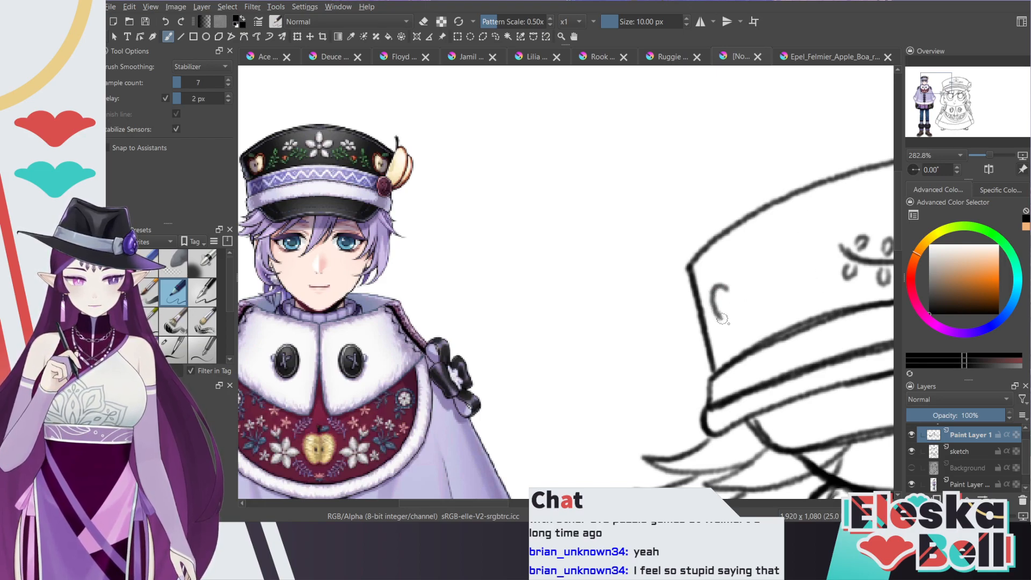
key("ctrl+z")
mouse_move(729, 281)
left_mouse_down()
mouse_move(707, 295)
mouse_move(718, 317)
mouse_move(740, 325)
left_mouse_up()
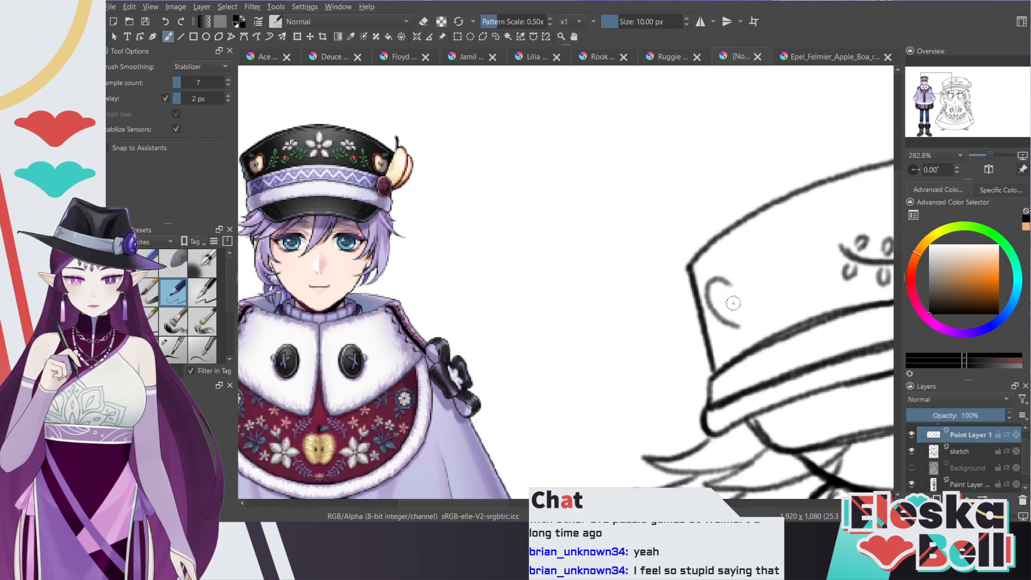
key("ctrl+z")
mouse_move(731, 280)
left_mouse_down()
mouse_move(715, 307)
mouse_move(732, 328)
left_mouse_up()
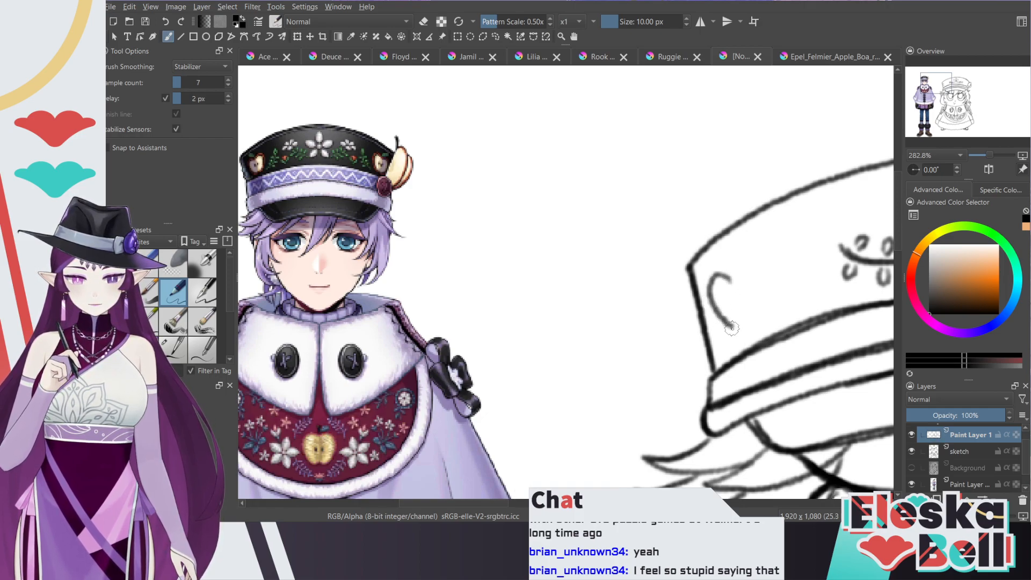
key("ctrl+z")
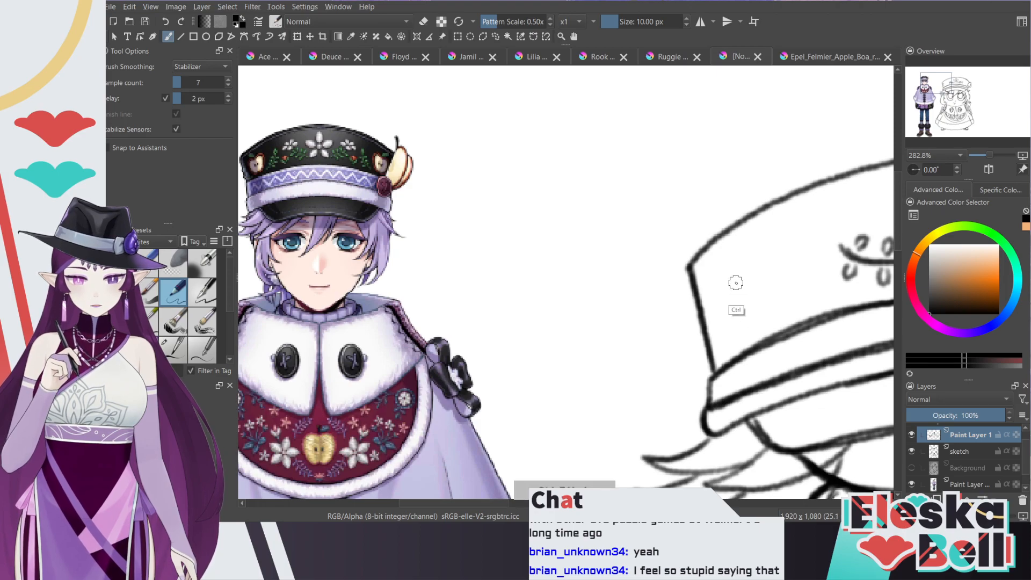
mouse_move(732, 276)
left_mouse_down()
mouse_move(709, 290)
mouse_move(717, 322)
mouse_move(733, 329)
left_mouse_up()
key("ctrl+z")
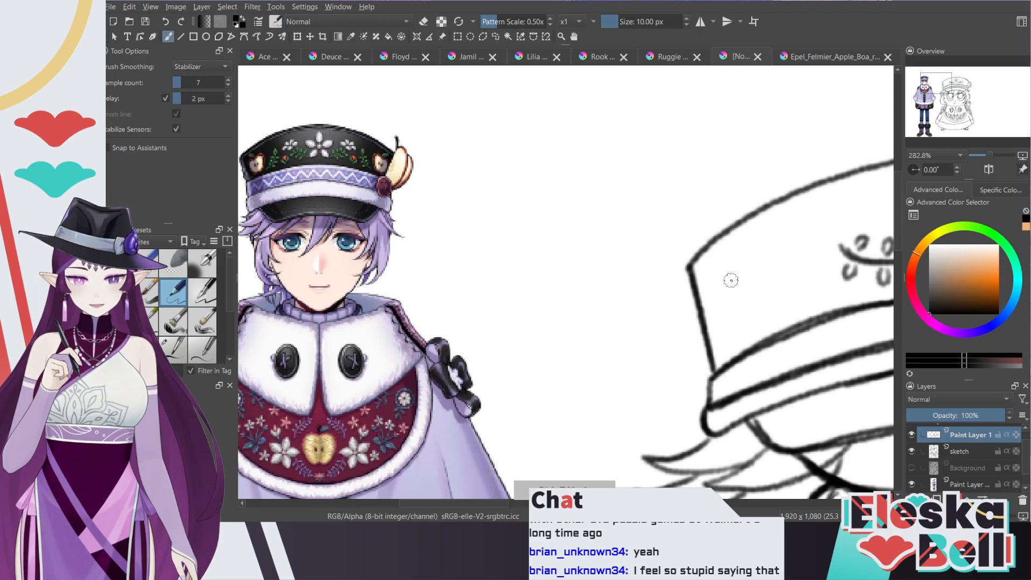
mouse_move(734, 278)
left_mouse_down()
mouse_move(710, 299)
mouse_move(736, 322)
left_mouse_up()
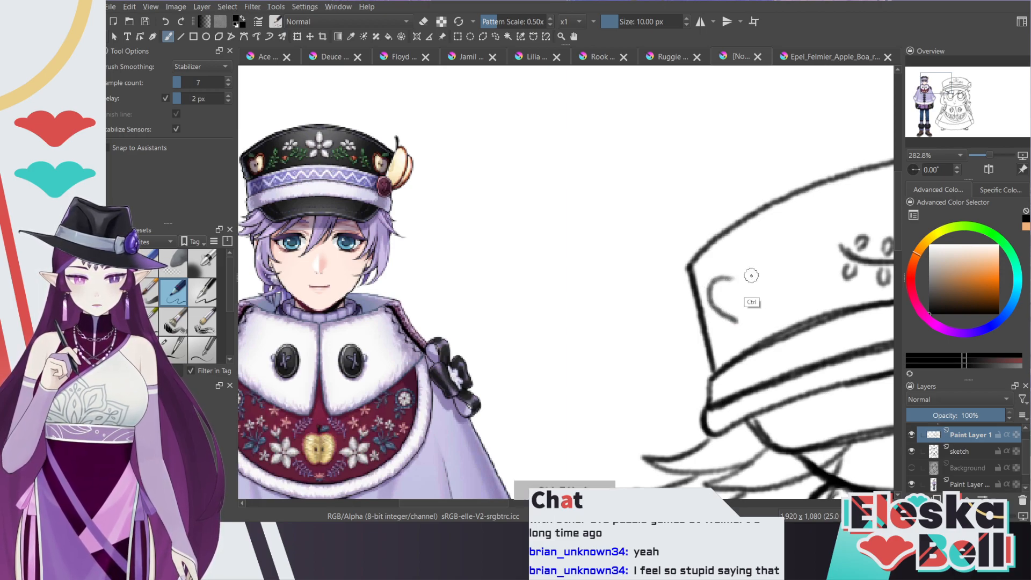
mouse_move(748, 269)
left_mouse_down()
mouse_move(760, 298)
mouse_move(747, 262)
mouse_move(764, 253)
mouse_move(773, 264)
mouse_move(769, 281)
mouse_move(738, 268)
mouse_move(766, 255)
mouse_move(769, 294)
mouse_move(754, 318)
left_mouse_up()
key("ctrl+z")
key("ctrl+z")
mouse_move(772, 275)
left_mouse_down()
mouse_move(741, 322)
mouse_move(759, 263)
mouse_move(747, 255)
mouse_move(742, 296)
left_mouse_up()
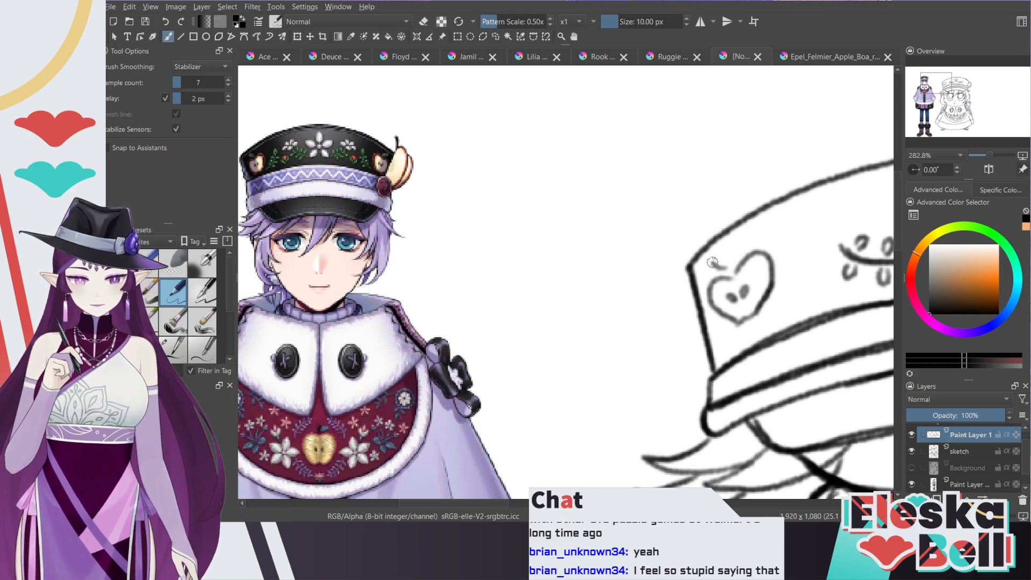
Step: Select the heart-shaped apple near the left edge of the hat crown with a freehand selection and enlarge it slightly
key("minus")
key("minus")
key("minus")
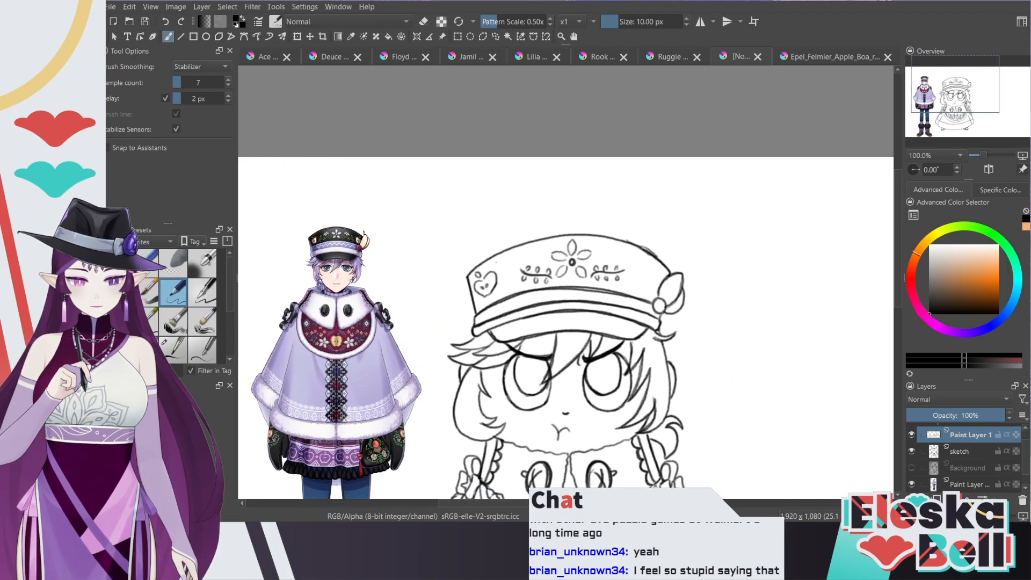
key("plus")
key("plus")
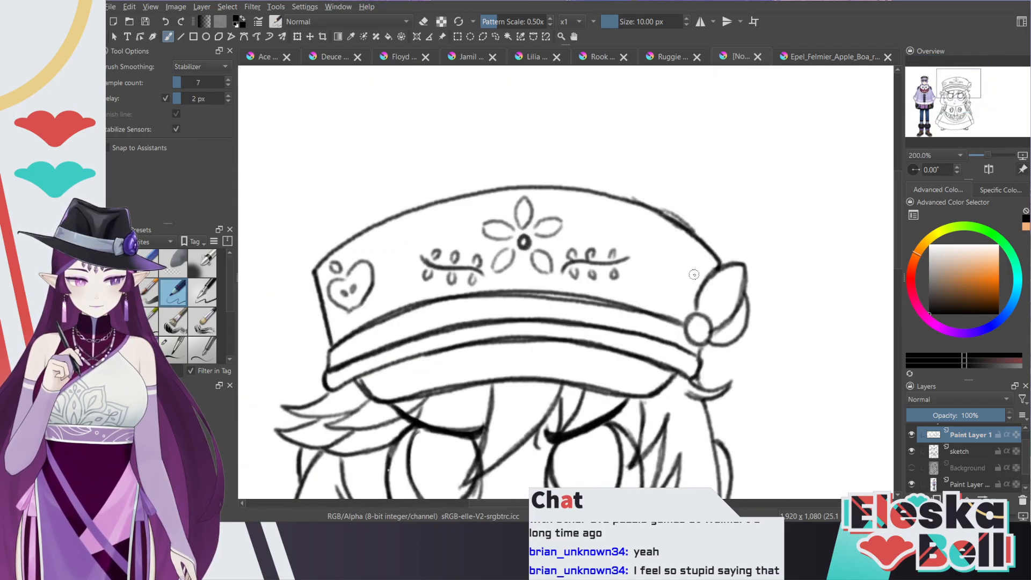
left_click(495, 36)
mouse_move(378, 295)
left_mouse_down()
mouse_move(359, 317)
mouse_move(337, 317)
mouse_move(329, 266)
mouse_move(365, 255)
mouse_move(379, 265)
mouse_move(379, 288)
left_mouse_up()
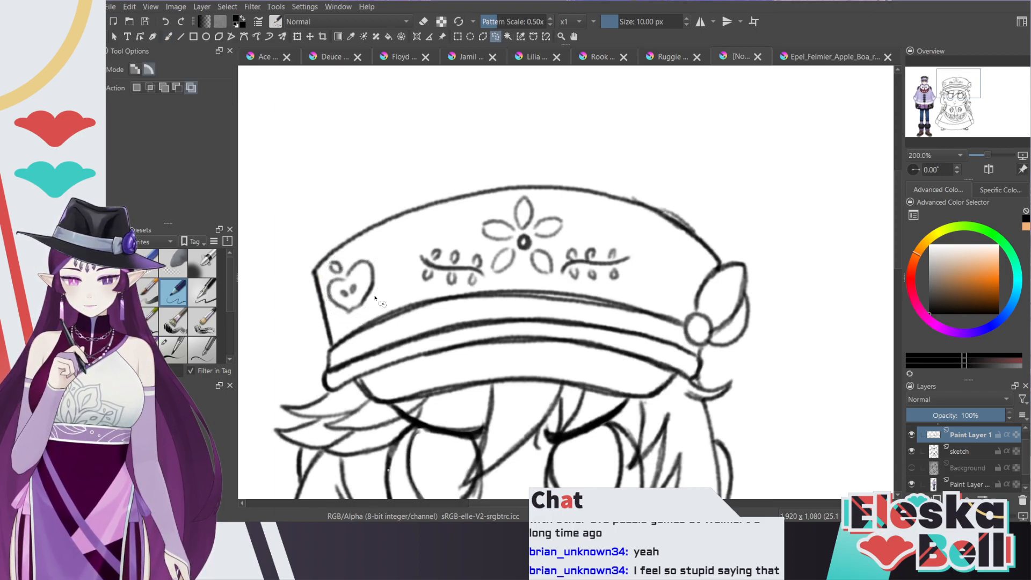
left_click(298, 36)
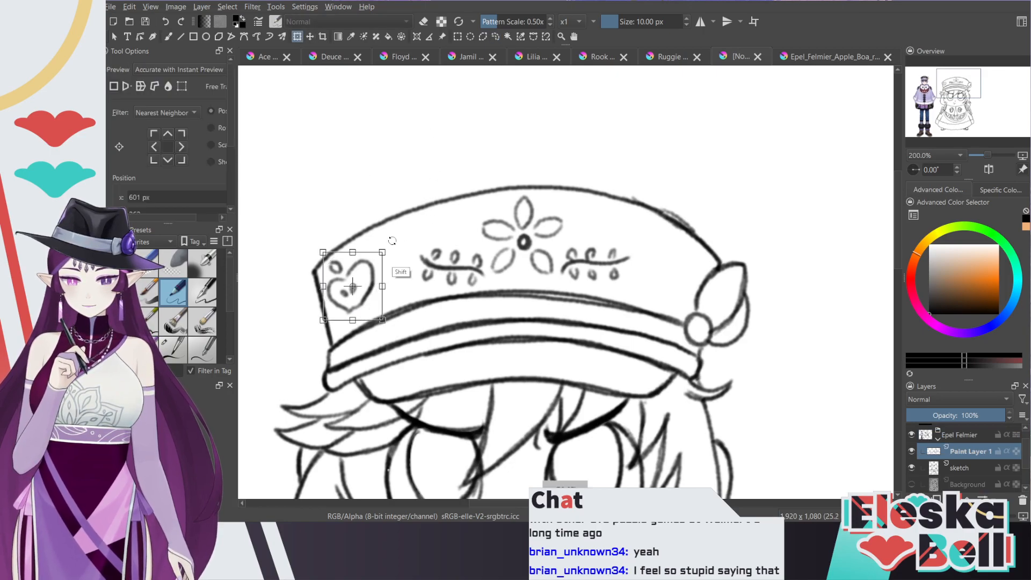
left_click_drag(382, 260, 383, 267)
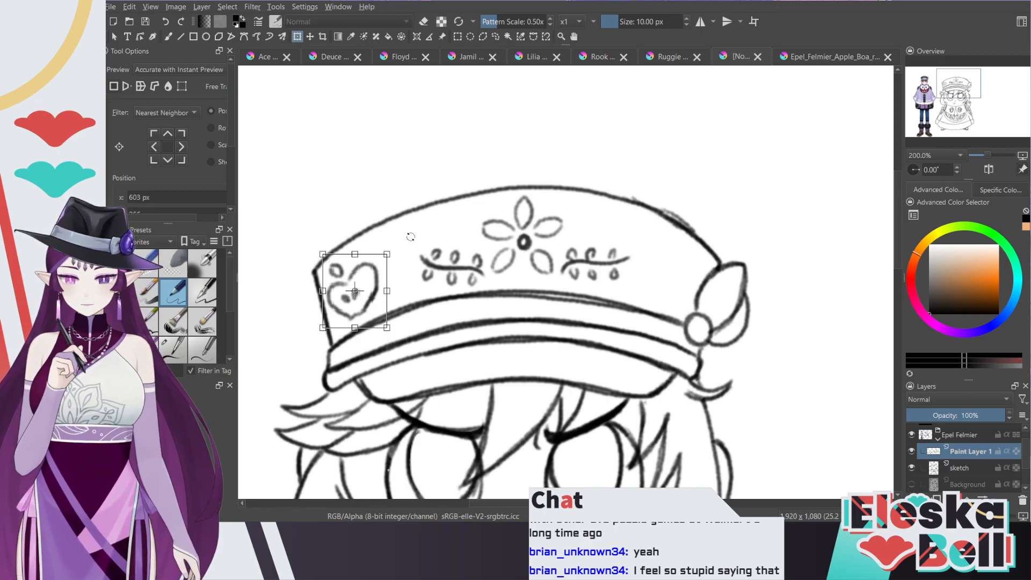
key("Return")
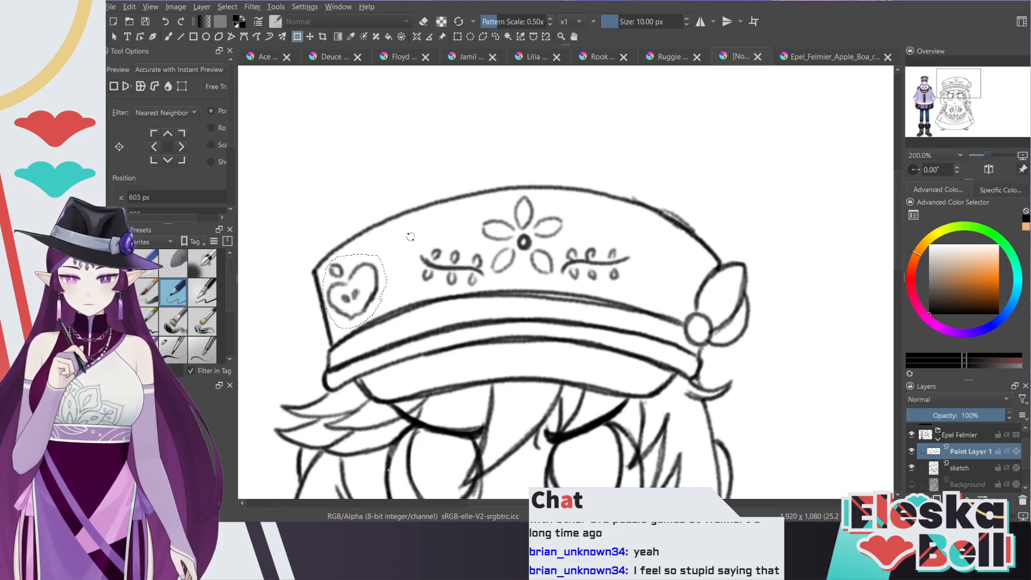
Step: Copy the selected apple to a new layer, flip it horizontally and place it at the right edge of the hat crown
key("ctrl+alt+j")
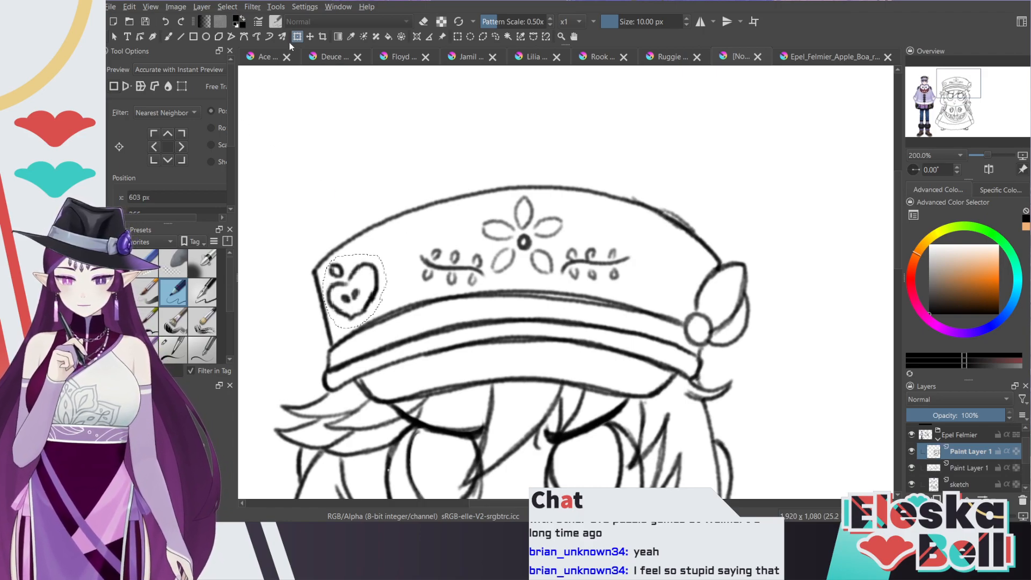
scroll(138, 169, "down", 4)
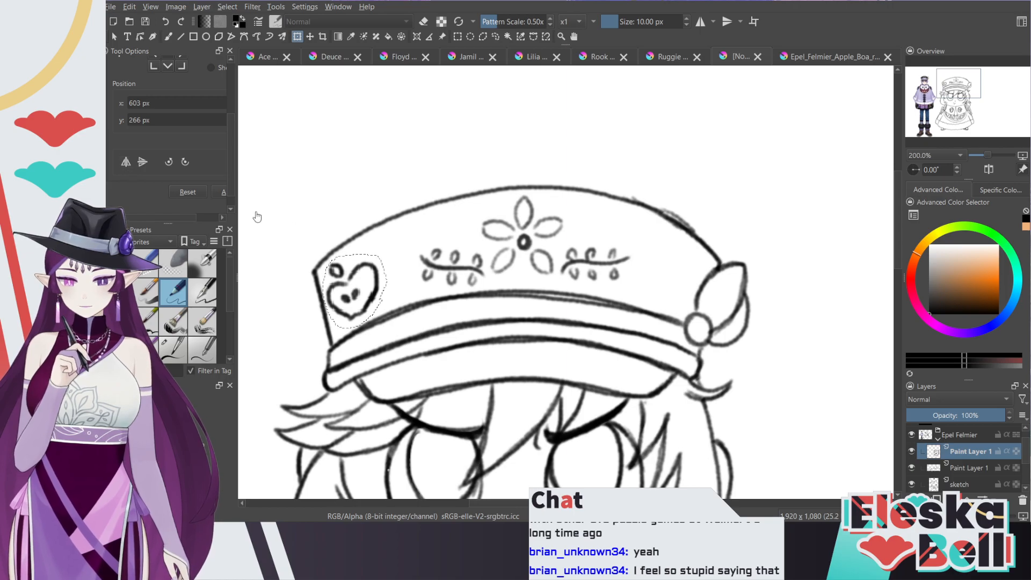
left_click(379, 277)
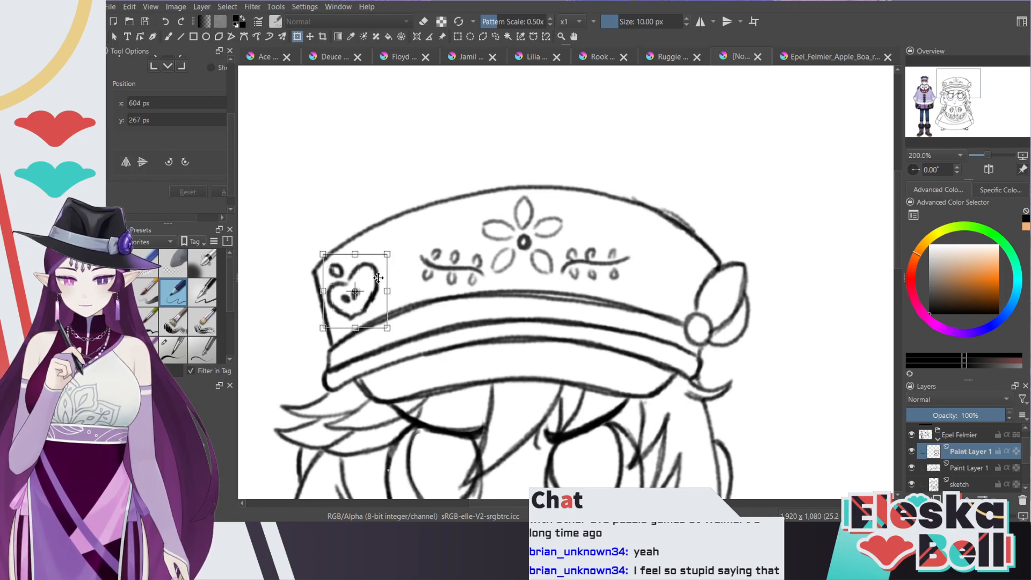
left_click_drag(373, 262, 705, 275)
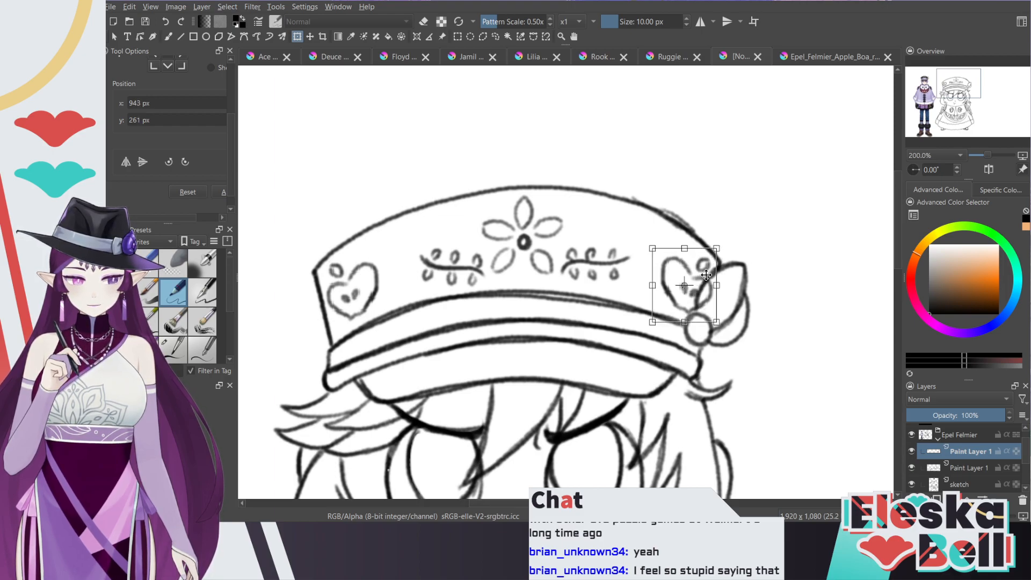
left_click(168, 36)
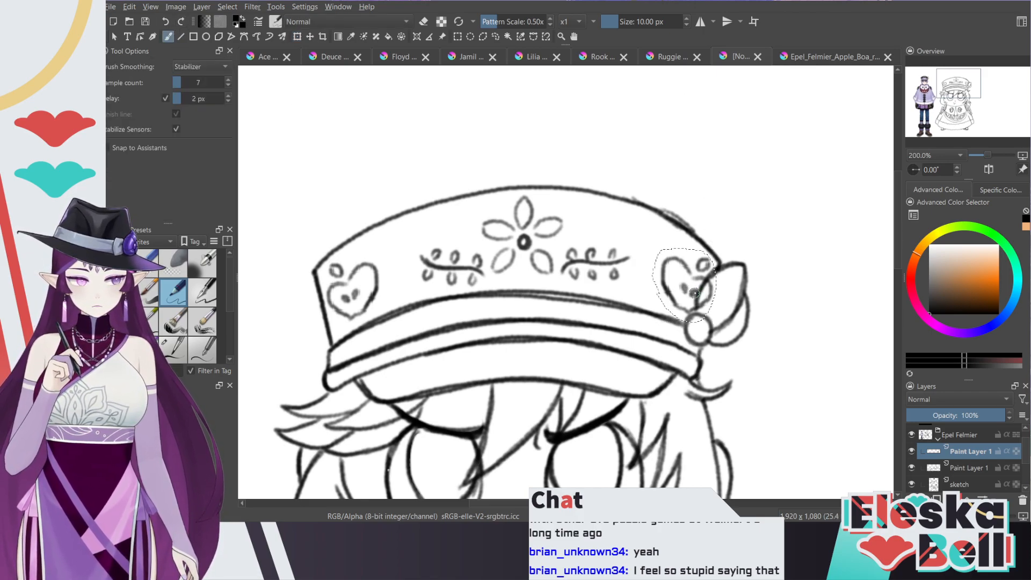
Step: Deselect, erase the part of the mirrored apple that overlaps the hat's side ornament, and merge its layer down into the other Paint Layer 1
left_click(495, 36)
key("ctrl+shift+a")
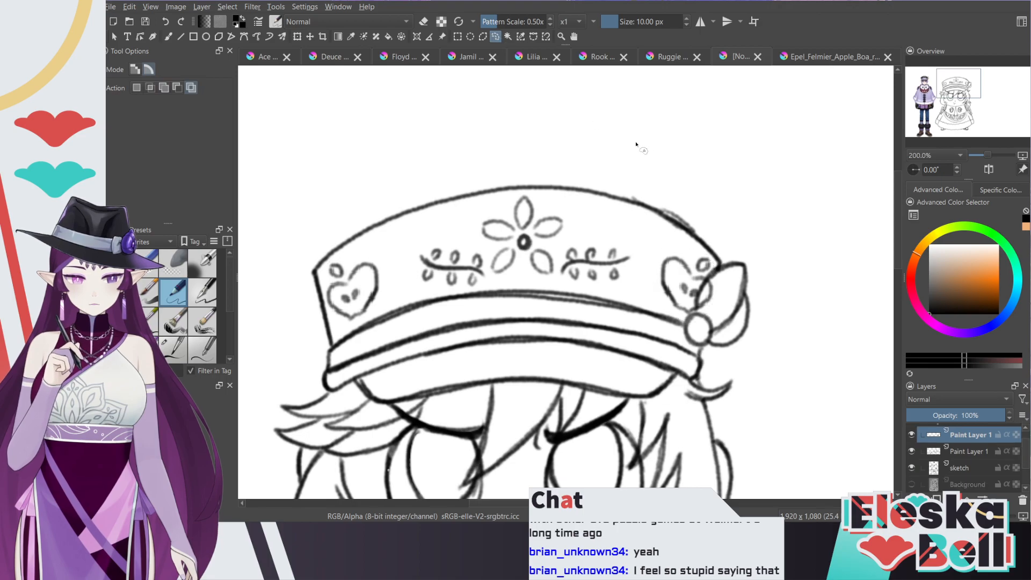
key("b")
key("e")
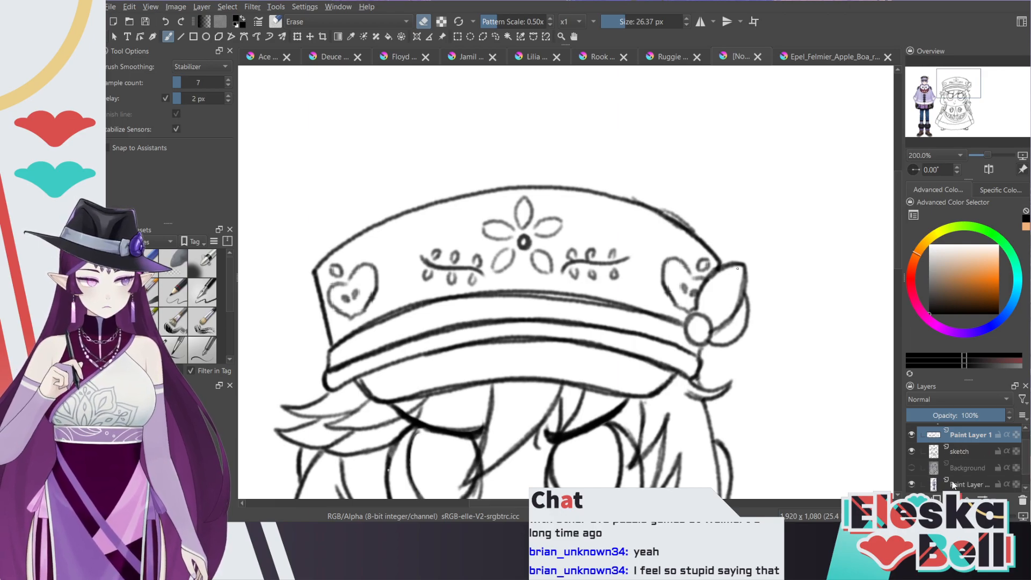
left_click(911, 450)
left_click(911, 450)
key("e")
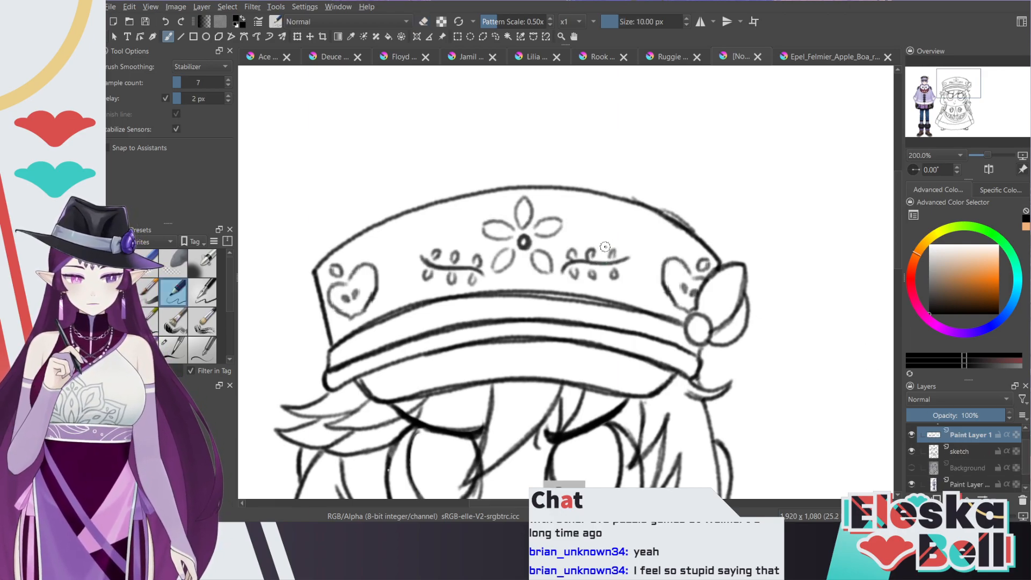
Step: Draw a small five-petal flower above the outer end of the left sprig and small leafy twigs beside the left apple
key("minus")
key("minus")
key("plus")
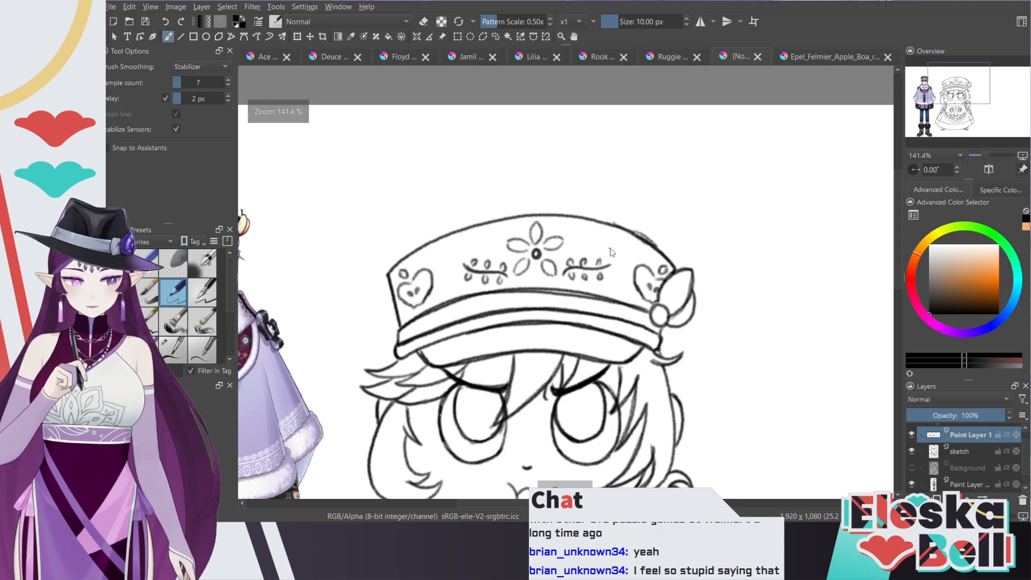
left_click_drag(610, 248, 765, 249)
key("plus")
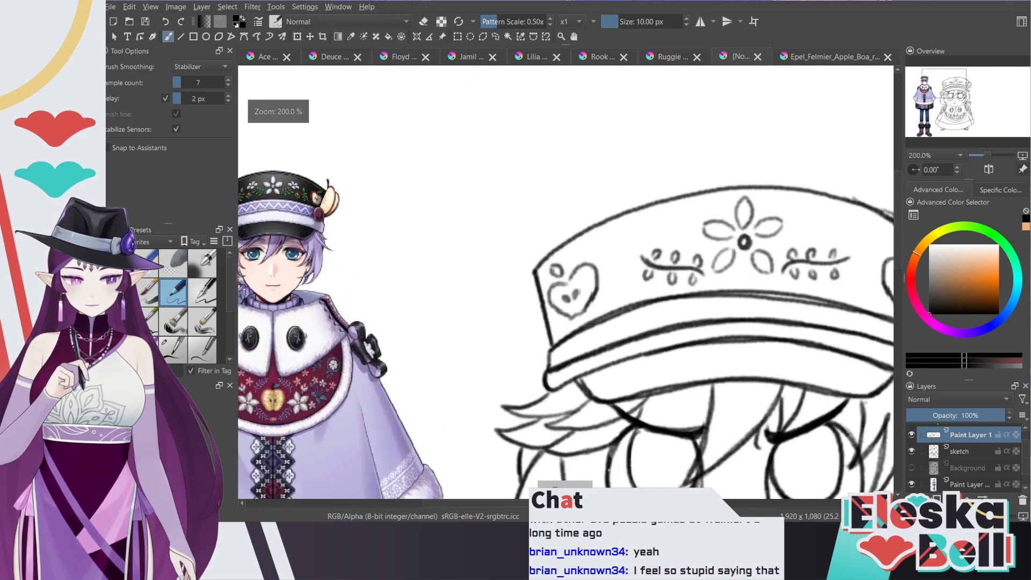
mouse_move(509, 503)
left_mouse_down()
mouse_move(495, 505)
mouse_move(498, 495)
left_mouse_up()
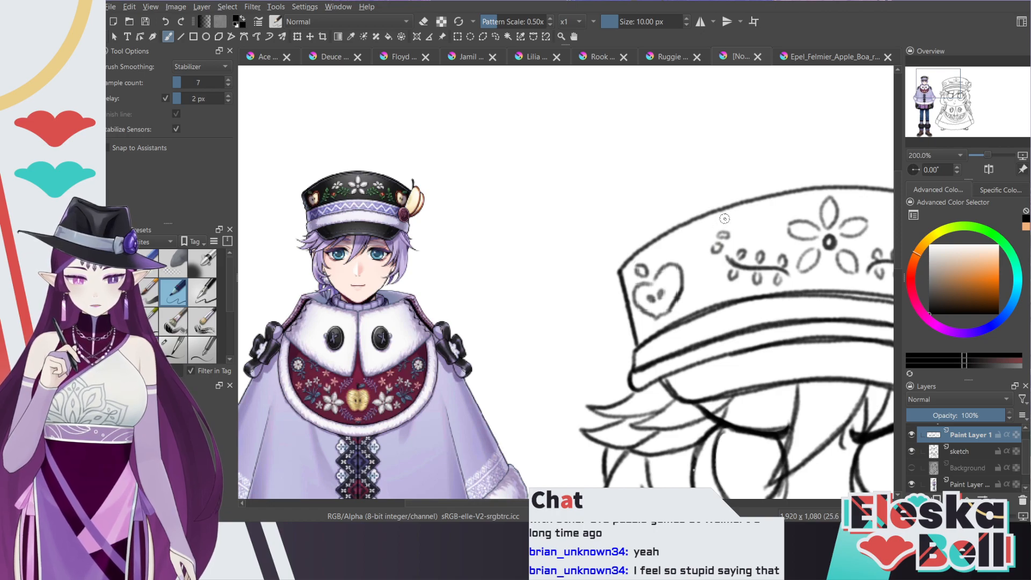
left_click_drag(719, 240, 728, 235)
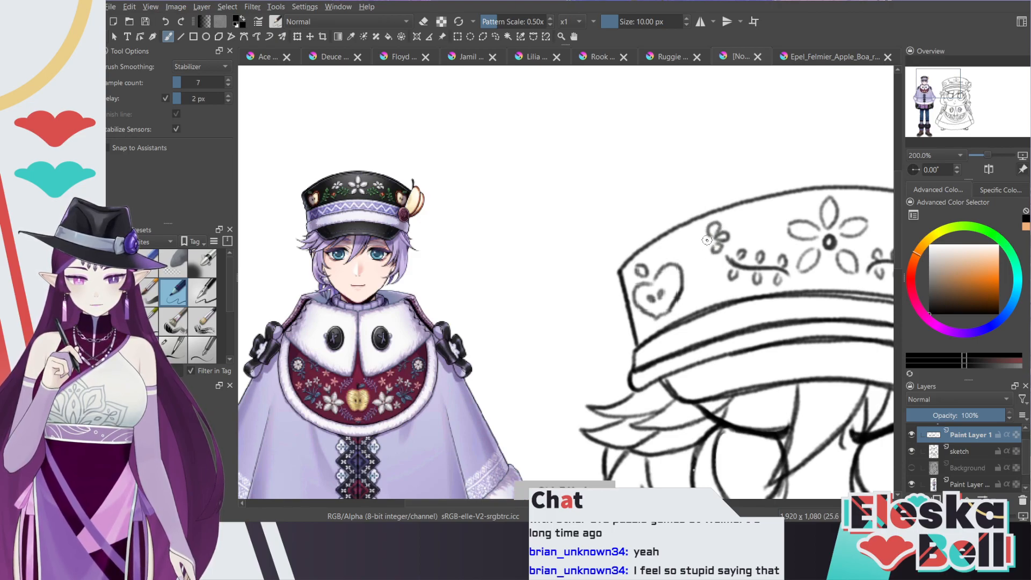
left_click_drag(696, 236, 710, 241)
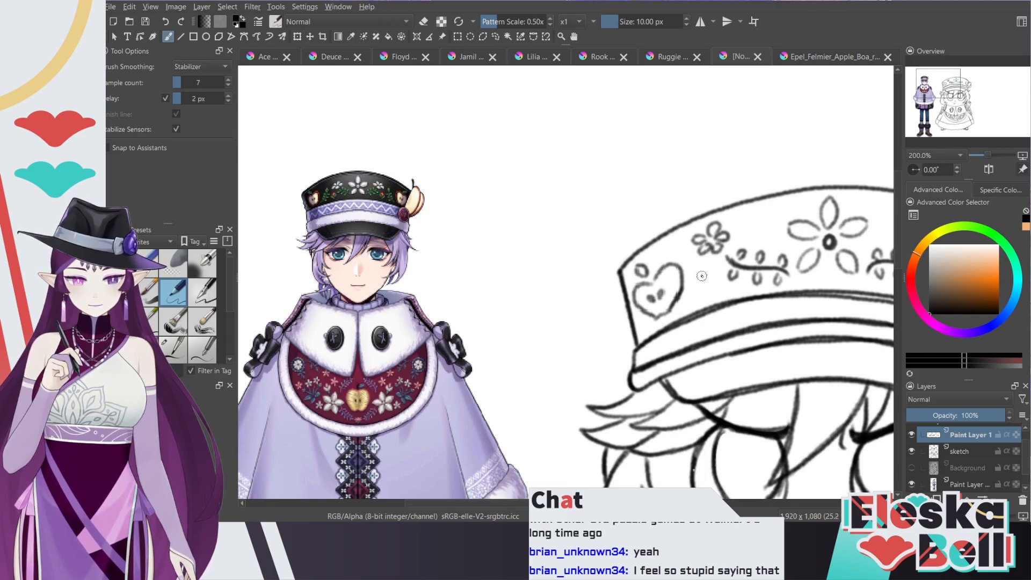
mouse_move(702, 263)
left_mouse_down()
mouse_move(690, 304)
mouse_move(703, 273)
mouse_move(700, 289)
mouse_move(690, 285)
mouse_move(701, 290)
mouse_move(682, 304)
mouse_move(720, 289)
left_mouse_up()
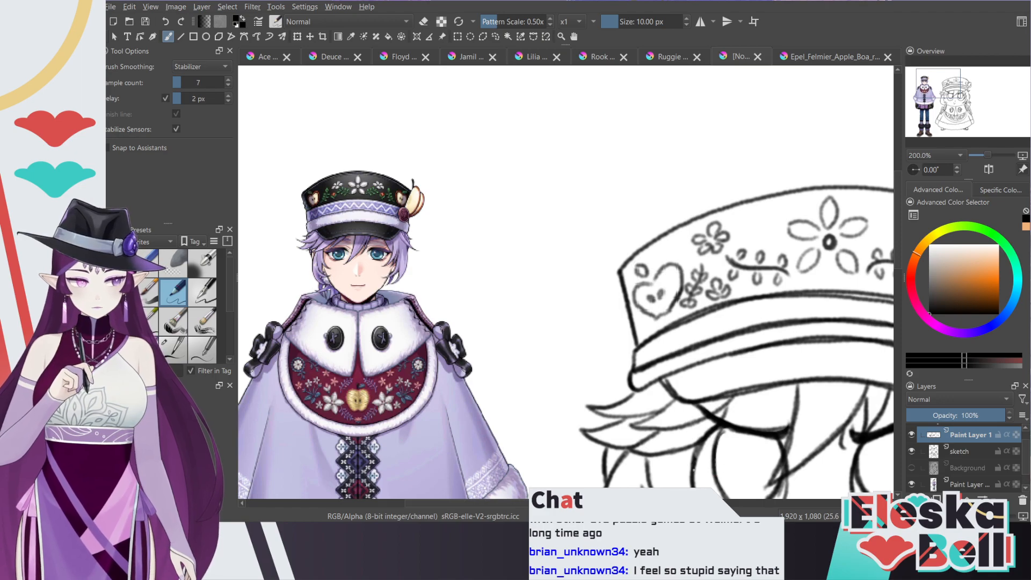
Step: Draw a matching small flower above the right sprig and small leafy twigs beside the right apple
left_click_drag(483, 505, 543, 507)
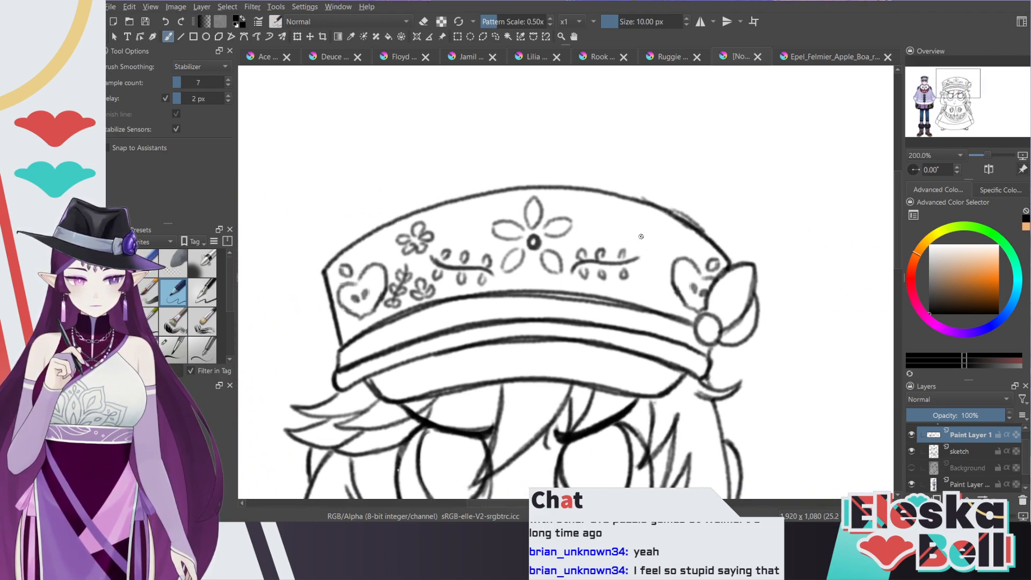
mouse_move(649, 244)
left_mouse_down()
mouse_move(637, 226)
mouse_move(649, 213)
mouse_move(666, 236)
mouse_move(650, 243)
mouse_move(660, 248)
mouse_move(663, 230)
left_mouse_up()
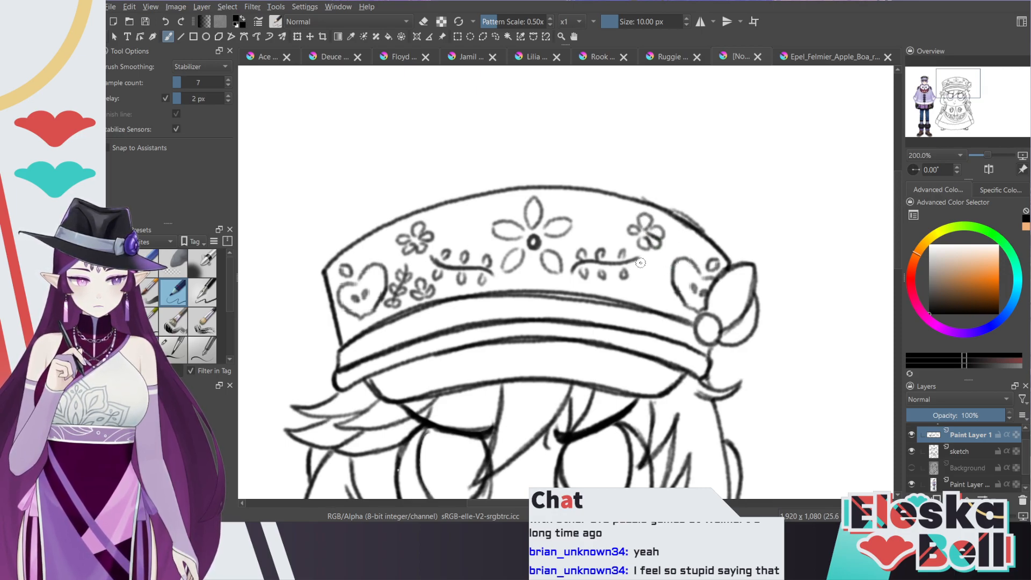
left_click_drag(655, 263, 669, 306)
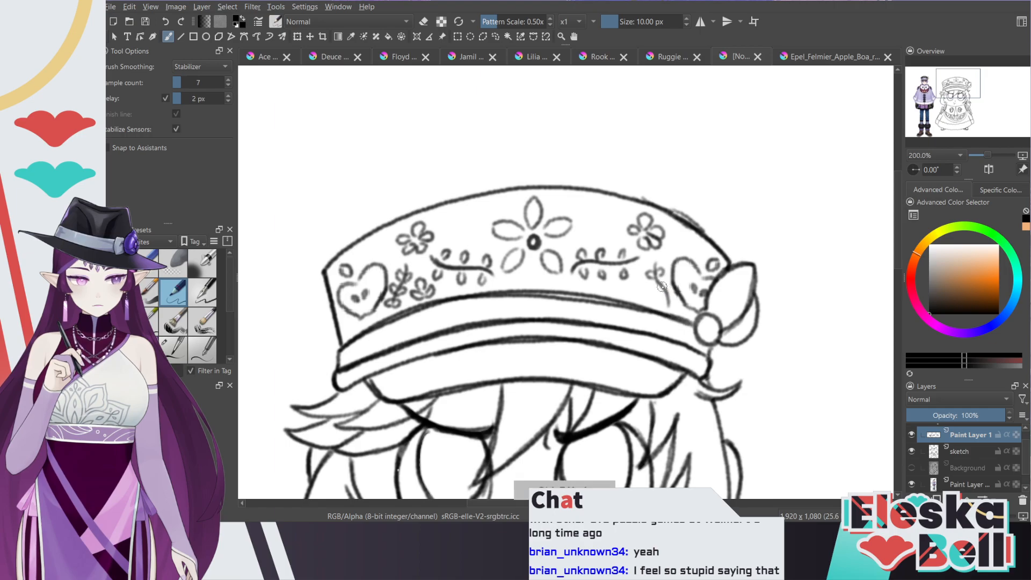
mouse_move(668, 285)
left_mouse_down()
mouse_move(658, 287)
mouse_move(670, 292)
left_mouse_up()
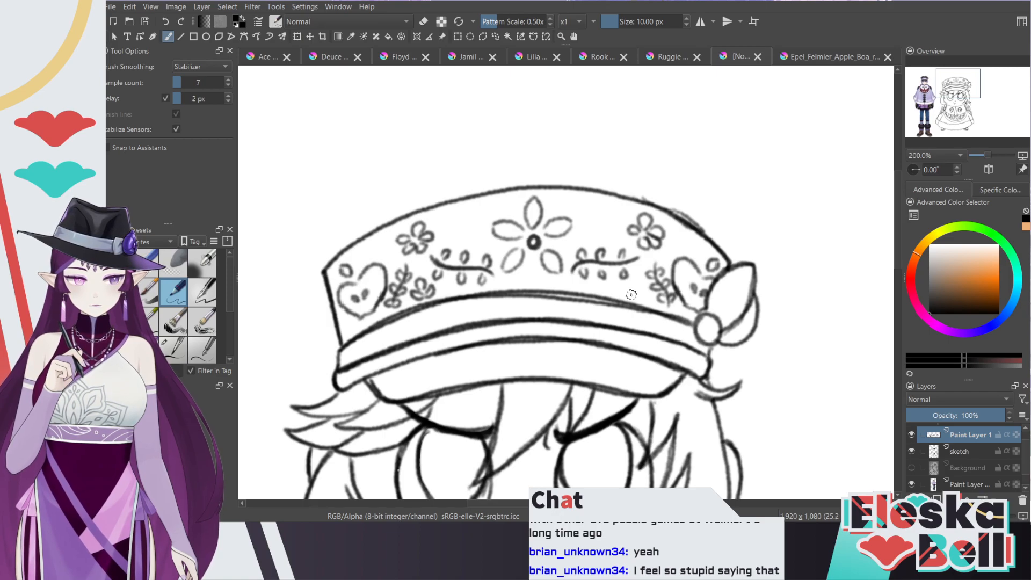
mouse_move(624, 283)
left_mouse_down()
mouse_move(627, 295)
mouse_move(633, 287)
left_mouse_up()
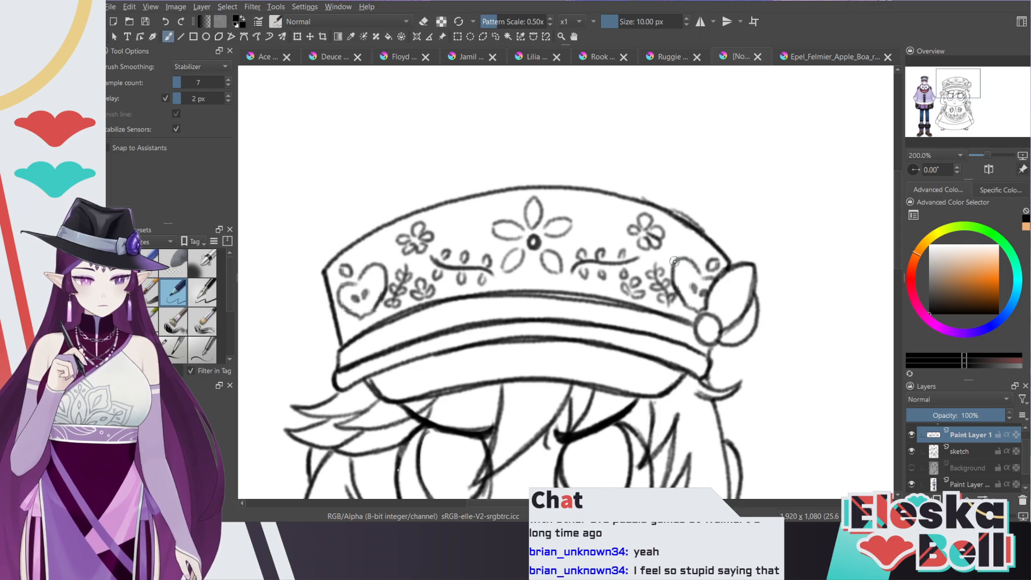
Step: Erase the sprig right of the central flower and redraw it with leaves, its stem slanting up toward the small flower
key("e")
mouse_move(634, 265)
left_mouse_down()
mouse_move(584, 250)
mouse_move(617, 252)
mouse_move(581, 272)
mouse_move(629, 239)
left_mouse_up()
key("e")
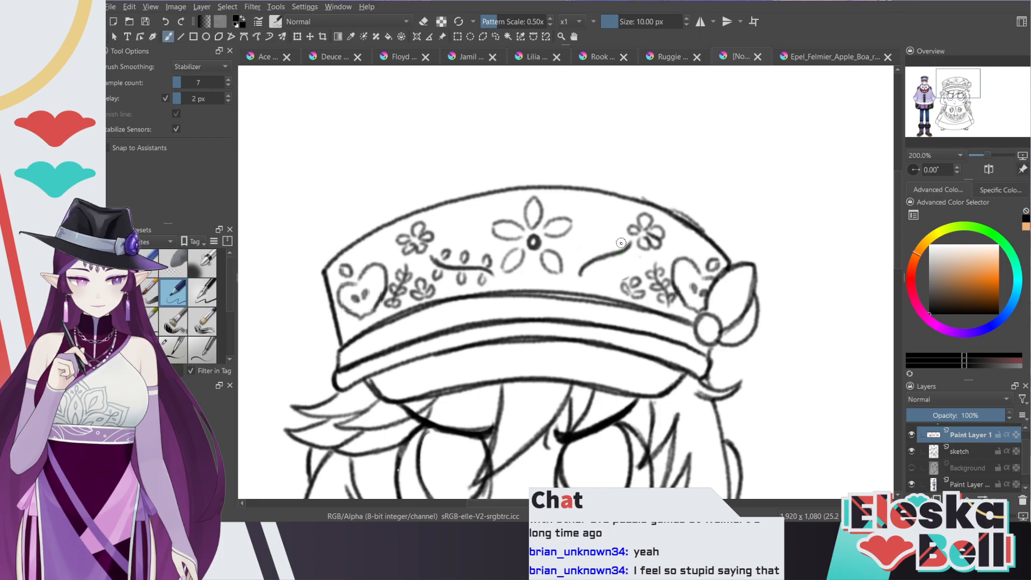
mouse_move(620, 250)
left_mouse_down()
mouse_move(613, 240)
mouse_move(618, 253)
mouse_move(596, 246)
mouse_move(583, 266)
mouse_move(579, 256)
mouse_move(586, 277)
mouse_move(630, 255)
mouse_move(636, 292)
mouse_move(616, 280)
mouse_move(623, 275)
mouse_move(615, 284)
mouse_move(642, 291)
mouse_move(626, 277)
mouse_move(636, 265)
left_mouse_up()
key("e")
key("e")
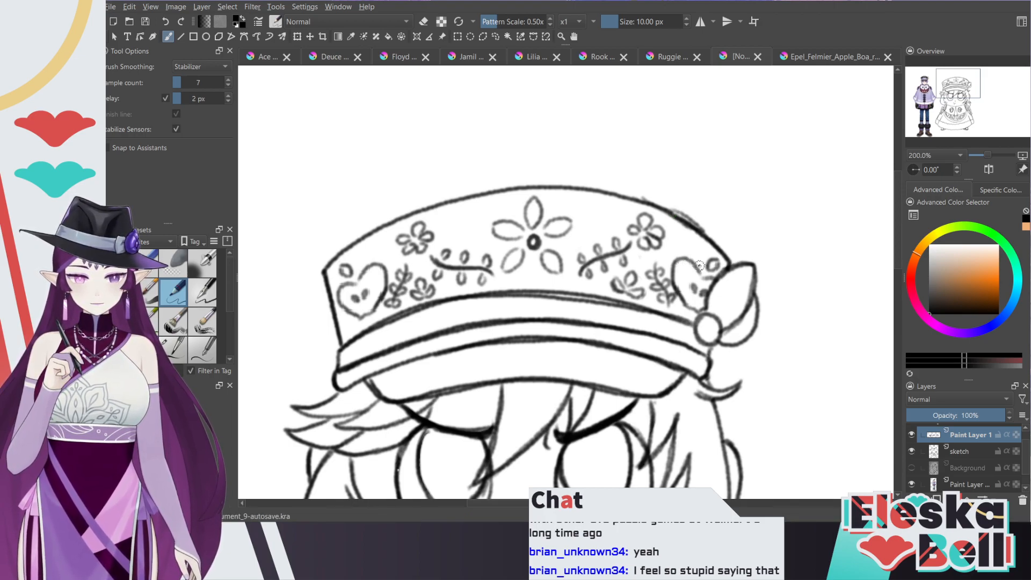
Step: Check the hat decoration layer on the whole figure and merge it down into the sketch layer
key("minus")
key("minus")
key("minus")
left_click_drag(699, 271, 721, 162)
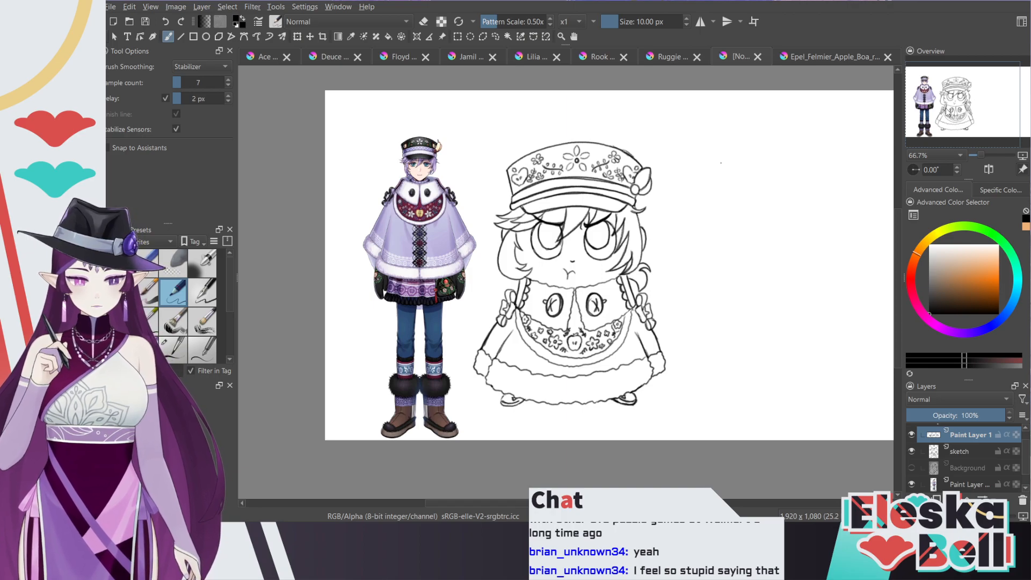
left_click(913, 434)
left_click(913, 434)
key("shift+Delete")
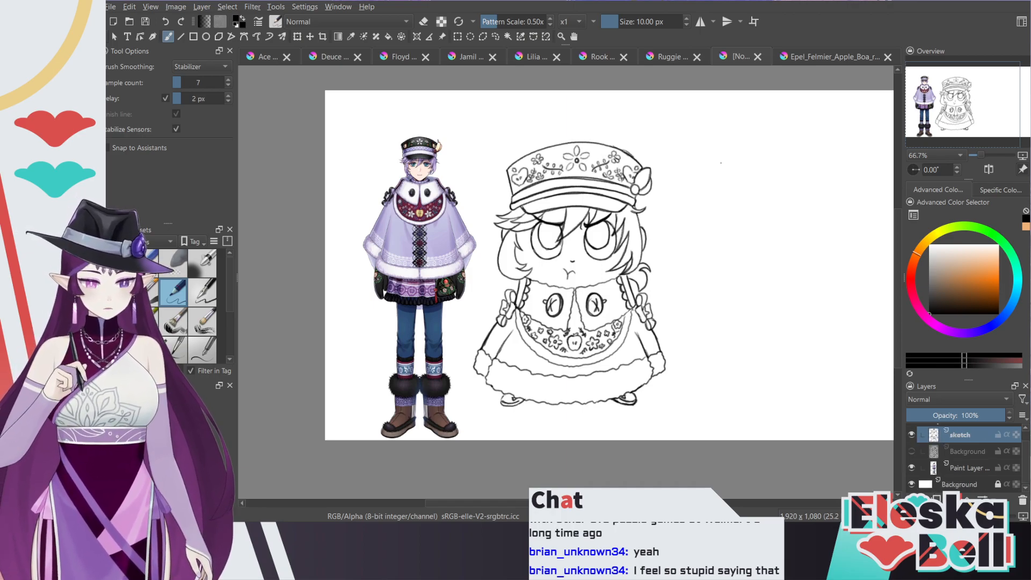
Step: Compare the line art with the rough Background layer inside the group, leave that layer hidden, and hide the reference character's layer
left_click(913, 453)
left_click(913, 453)
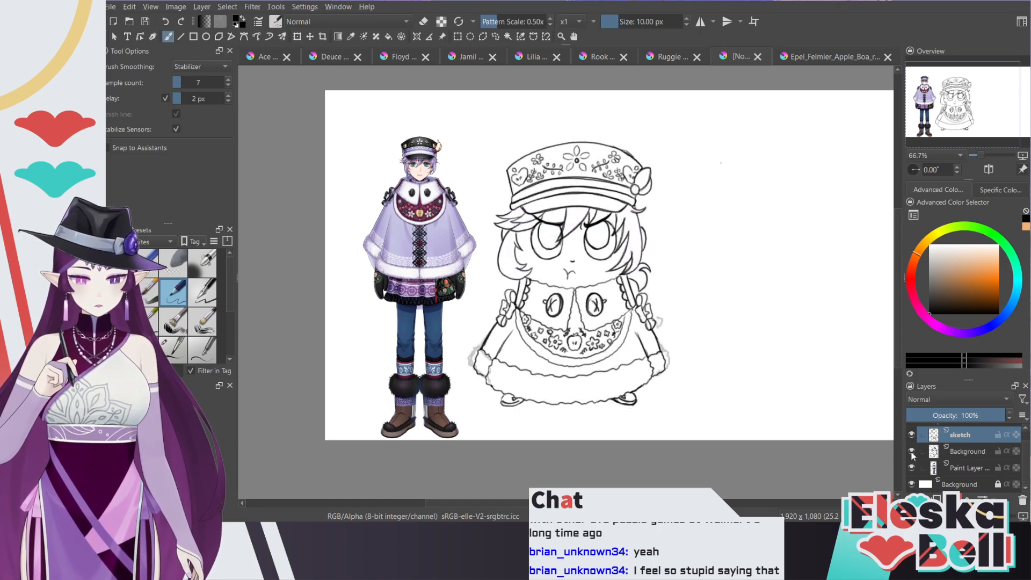
left_click(912, 452)
left_click(915, 452)
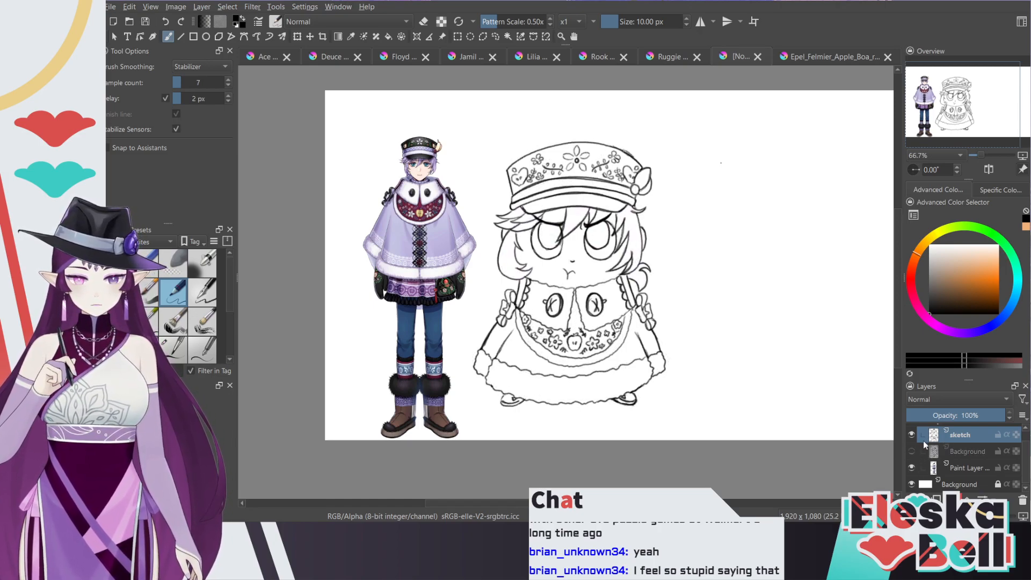
left_click(912, 467)
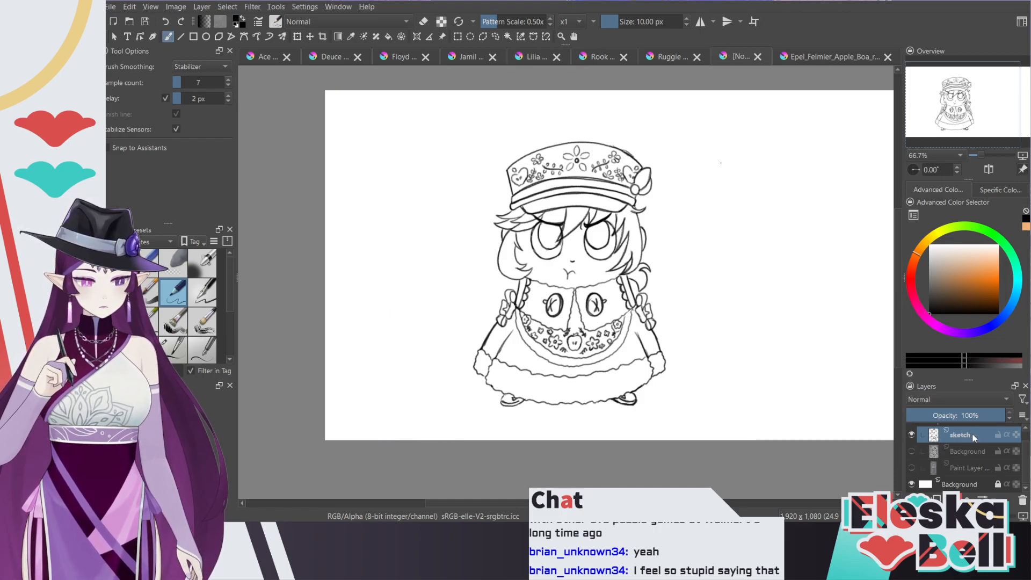
Step: Make the Epel Felmier group the active layer
left_click(970, 451)
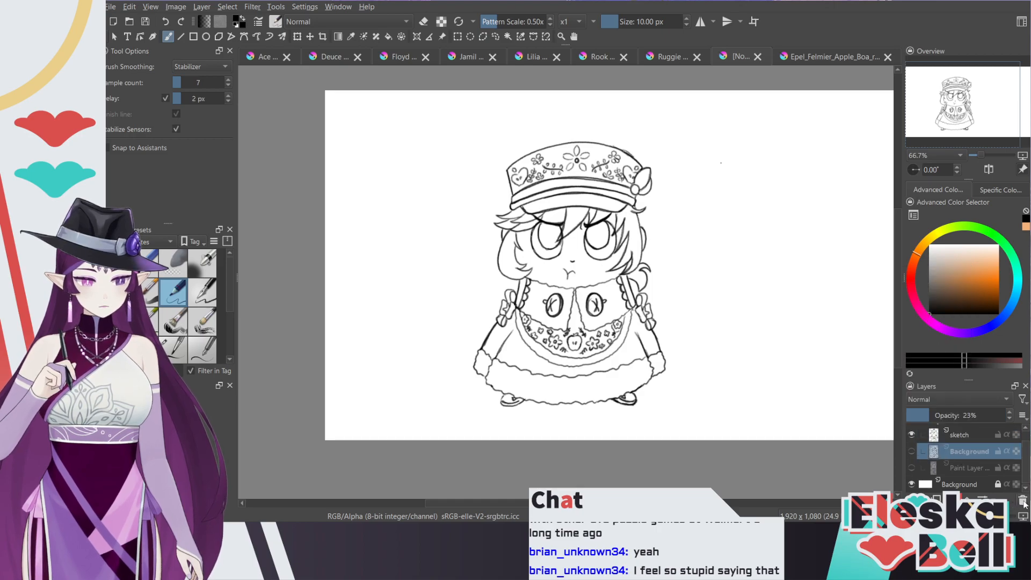
left_click(967, 438)
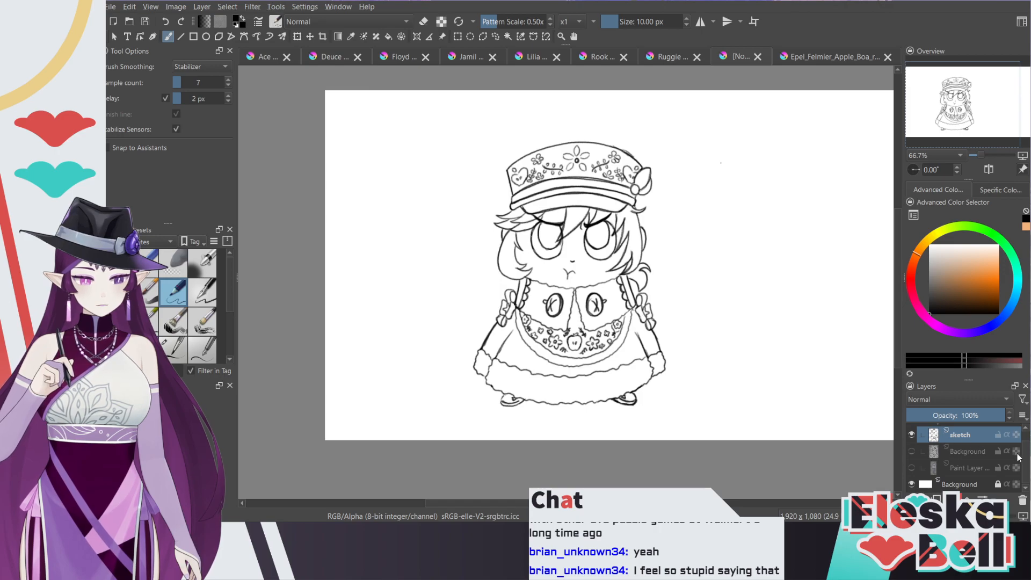
scroll(1026, 460, "up", 1)
left_click(966, 432)
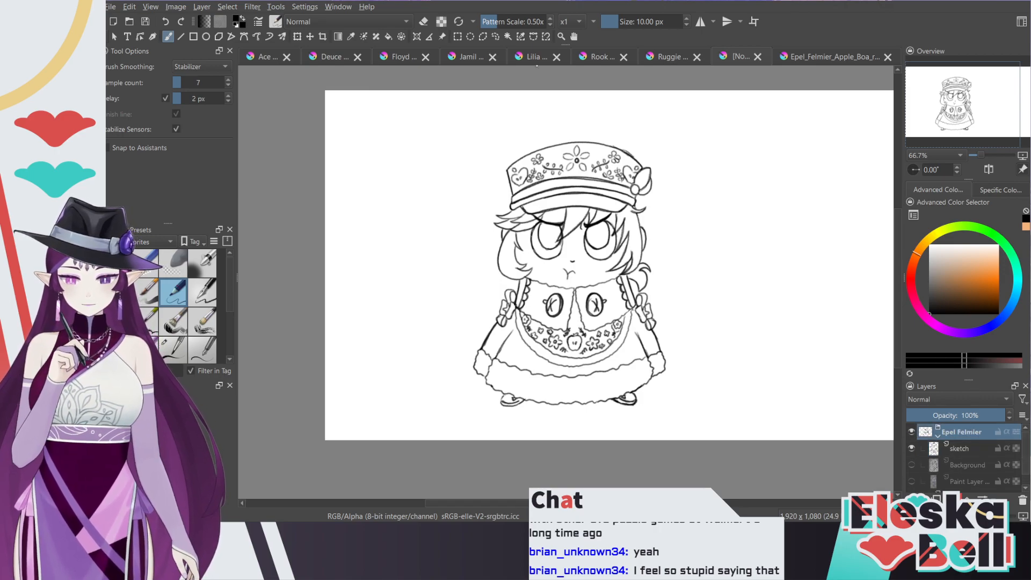
Step: Move the whole Epel Felmier group with the chibi line art to the left part of the canvas
left_click(297, 36)
left_click_drag(616, 286, 485, 285)
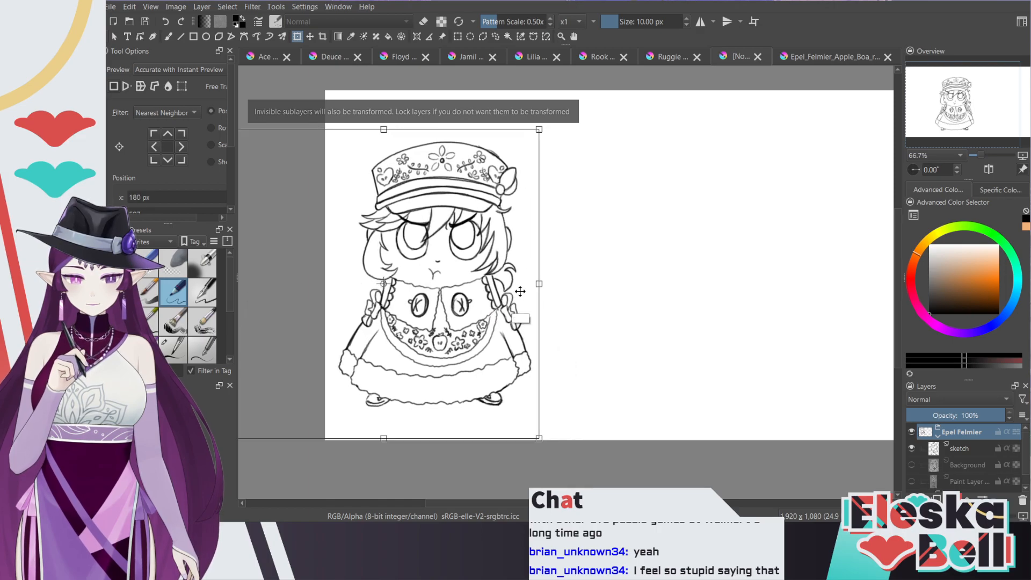
Step: Show the reference character's layer, move the figure just right of the chibi, and reorder its layer above Background
left_click(913, 480)
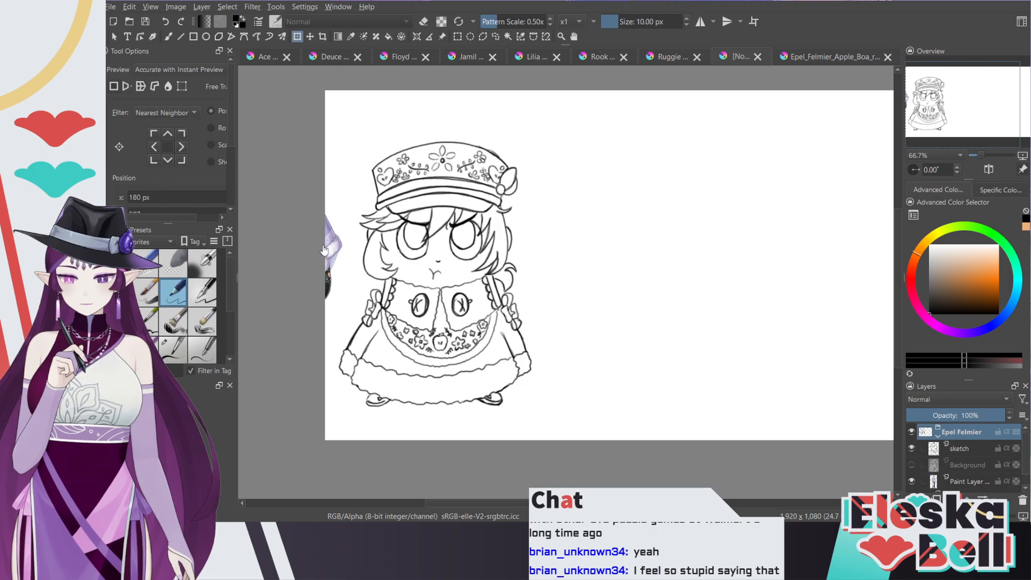
left_click(327, 244)
left_click(966, 482)
mouse_move(334, 250)
left_mouse_down()
mouse_move(340, 236)
mouse_move(625, 231)
mouse_move(618, 224)
left_mouse_up()
left_click_drag(956, 479, 963, 469)
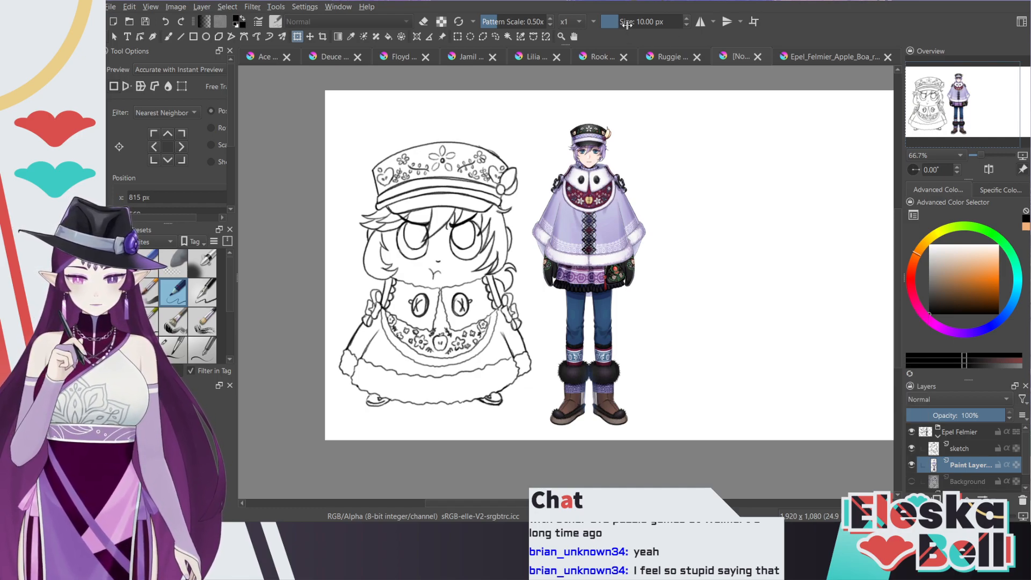
Step: Look at the earlier Lilia and Ruggie chibi drawings for comparison and return to the current unsaved drawing
left_click(553, 56)
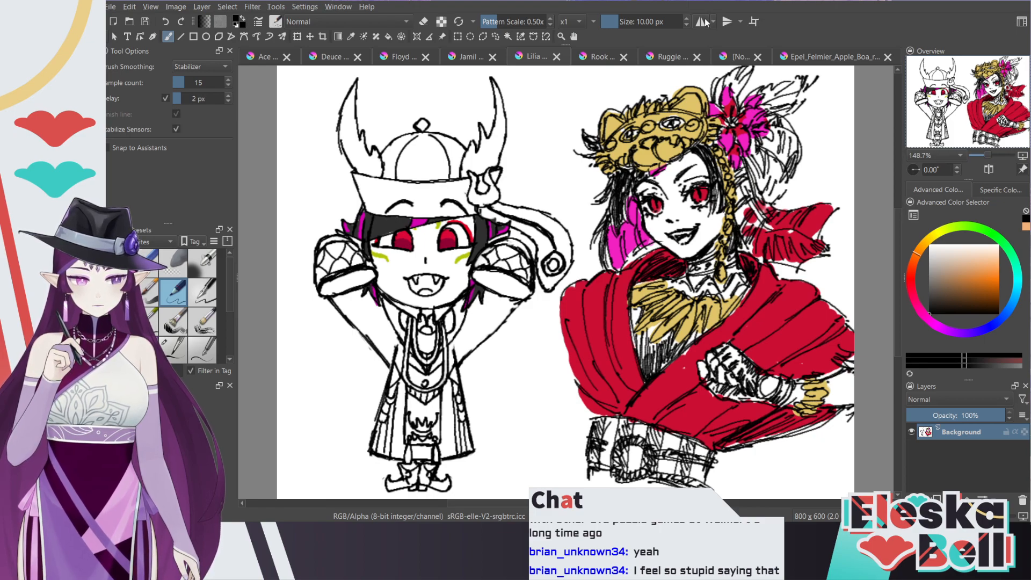
left_click(664, 59)
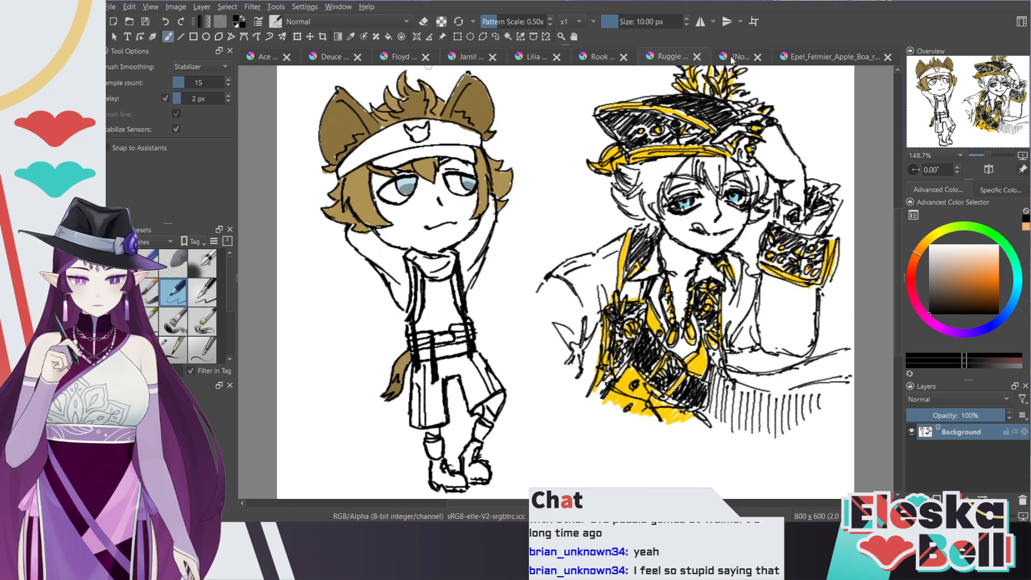
left_click(731, 57)
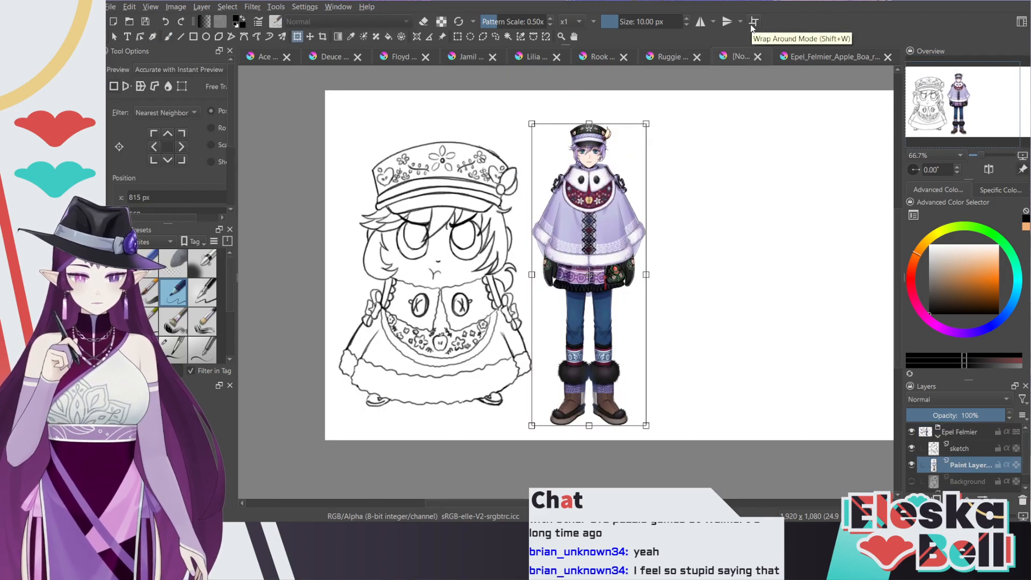
Step: Fade the sketch layer by lowering its opacity and add a new paint layer above it named "line"
left_click(954, 447)
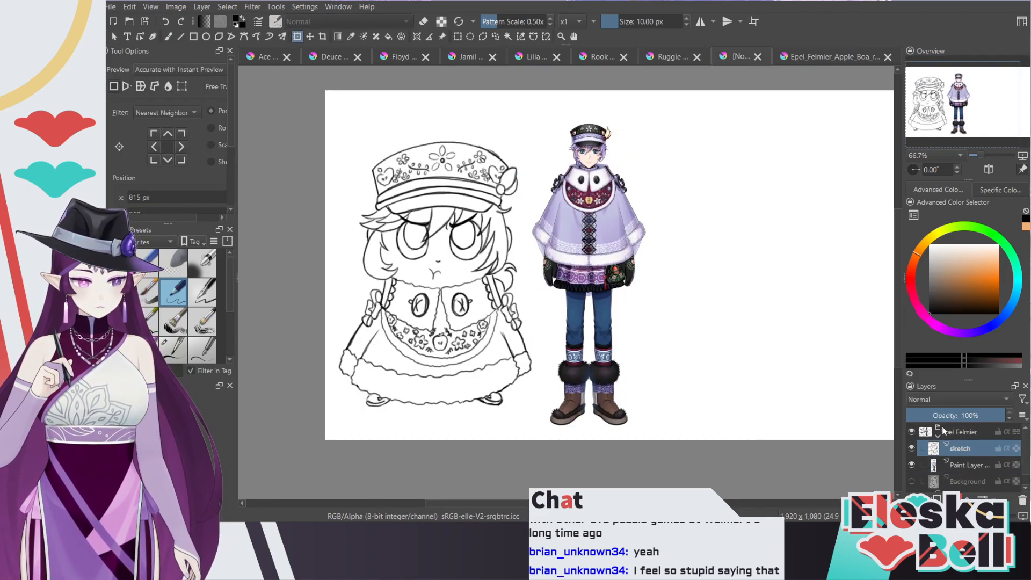
left_click(929, 416)
key("Insert")
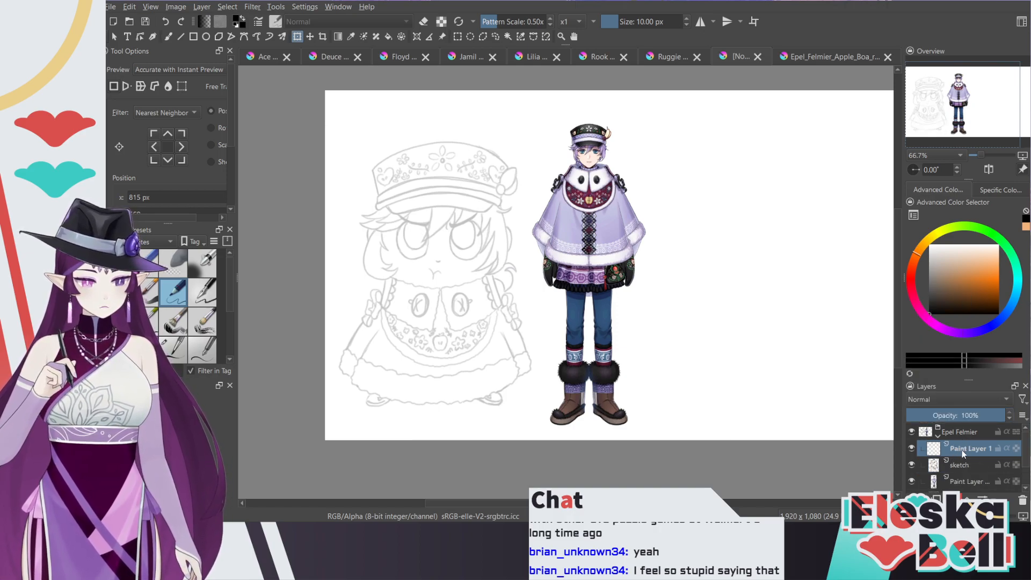
double_click(973, 446)
type("line")
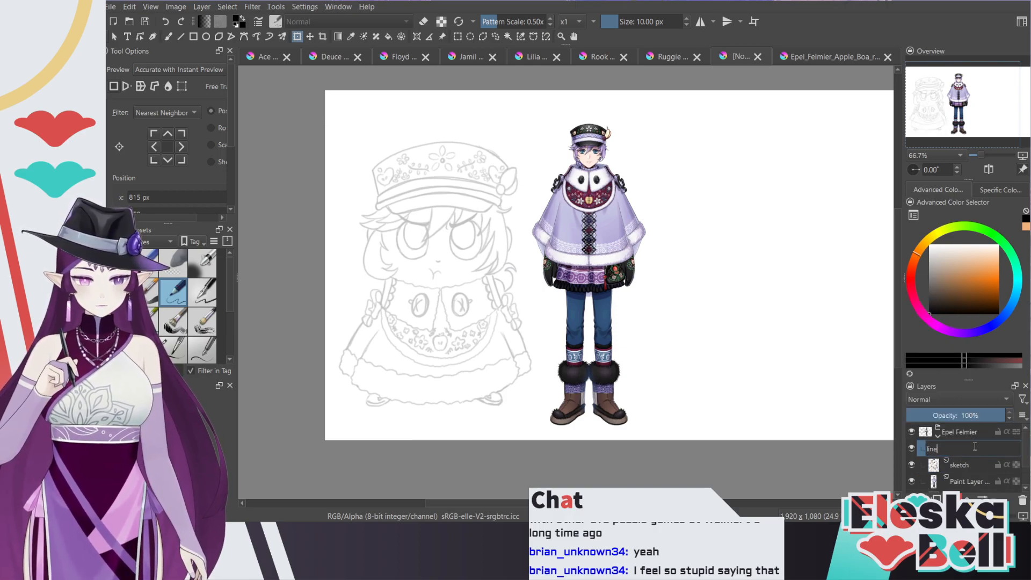
key("Return")
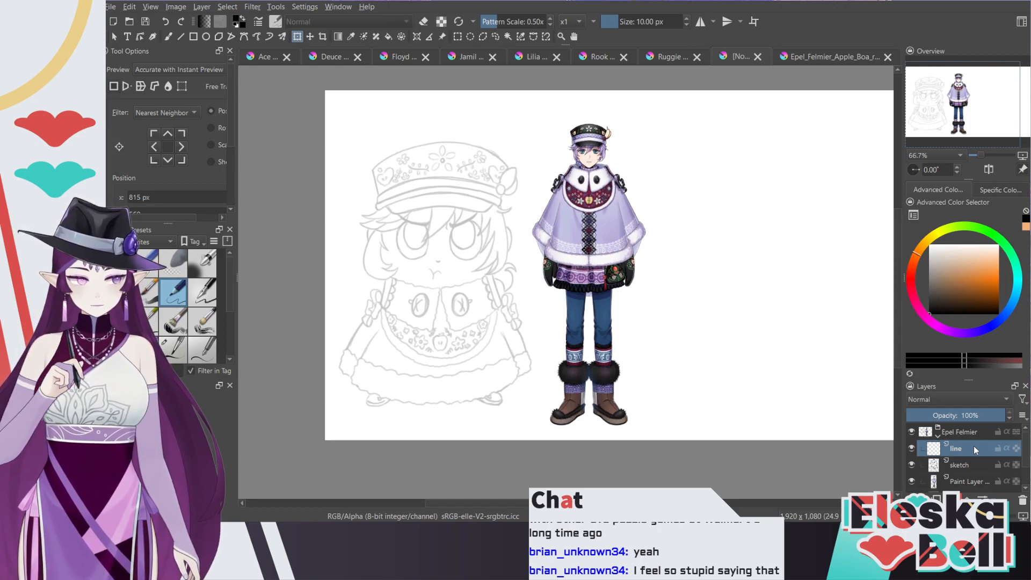
Step: Switch to the inking pen preset with the Freehand Brush and try a stroke across the chibi's face, undoing it
scroll(566, 265, "left", 5)
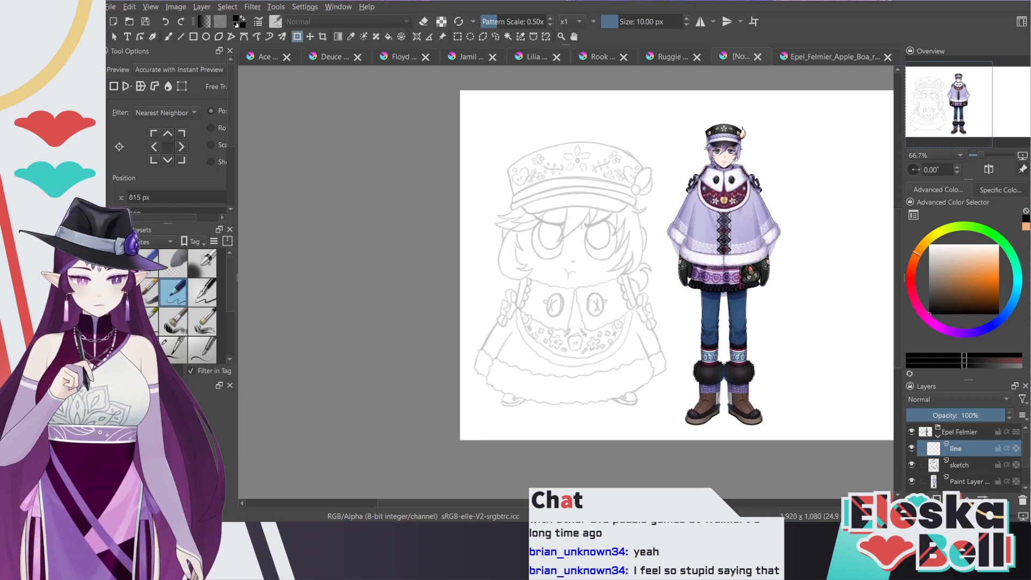
scroll(894, 225, "up", 2)
key("plus")
key("plus")
key("plus")
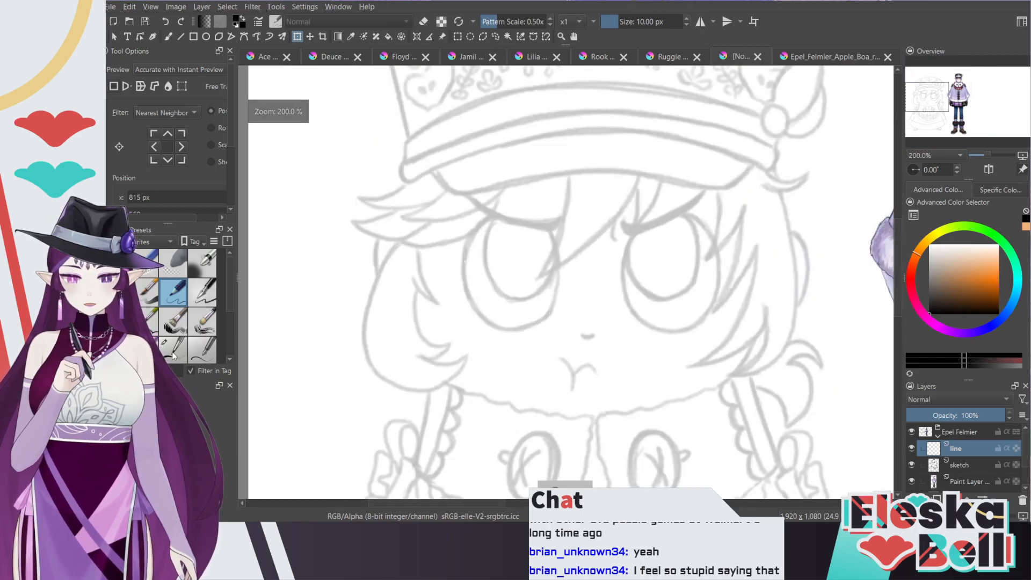
left_click(175, 339)
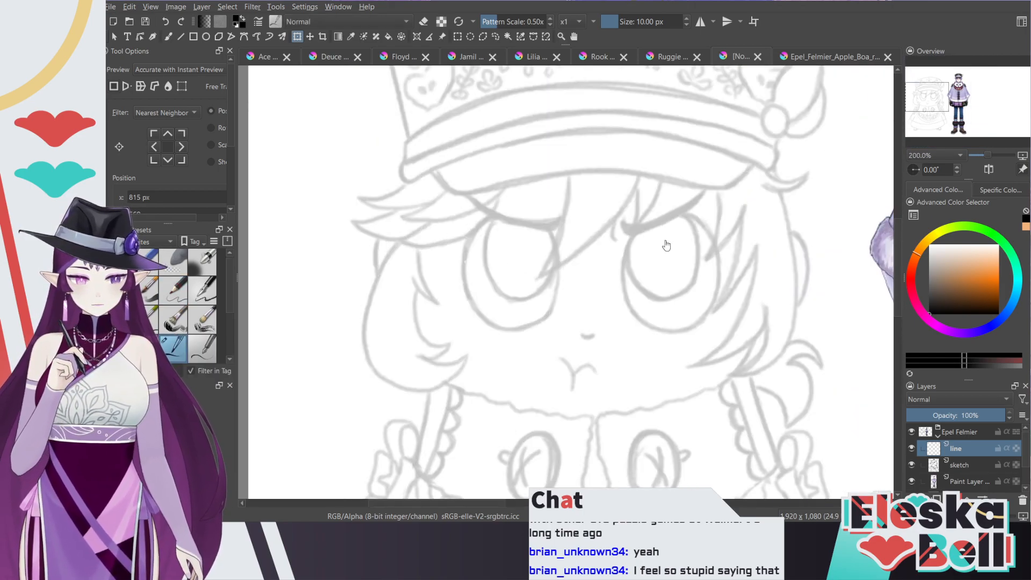
left_click(168, 37)
mouse_move(675, 220)
left_mouse_down()
mouse_move(693, 277)
mouse_move(591, 379)
left_mouse_up()
key("ctrl+z")
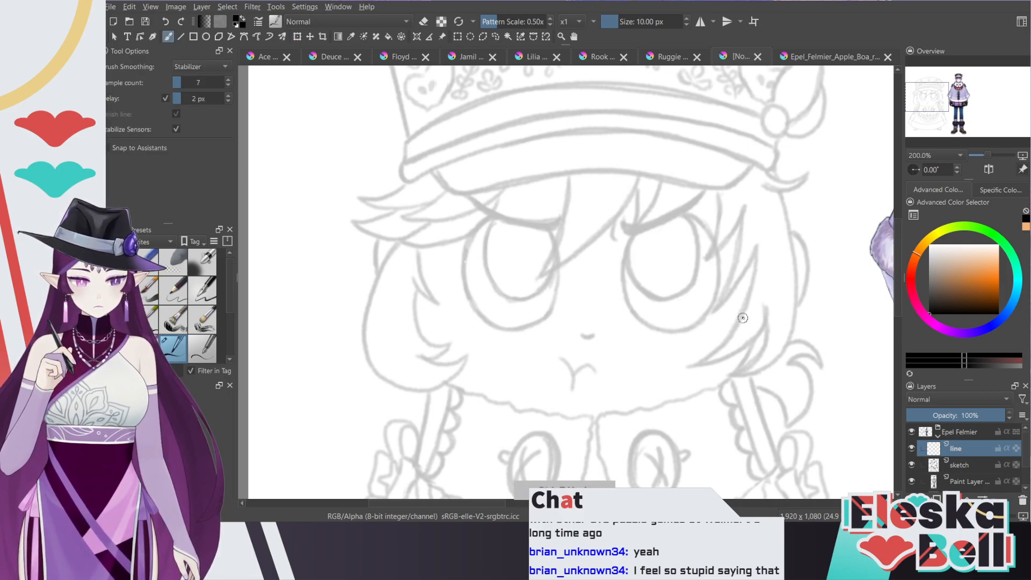
scroll(897, 236, "down", 3)
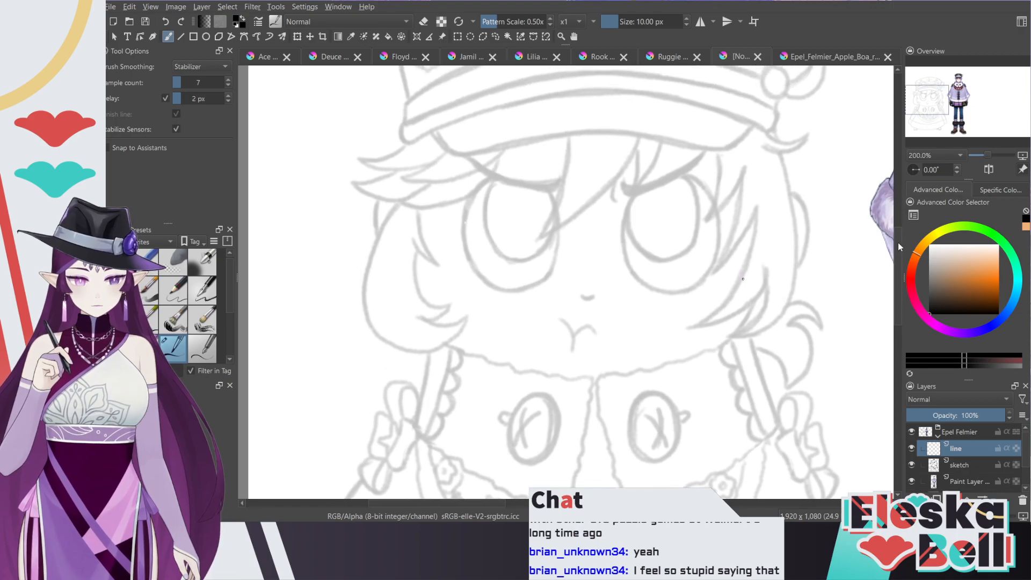
scroll(898, 243, "up", 2)
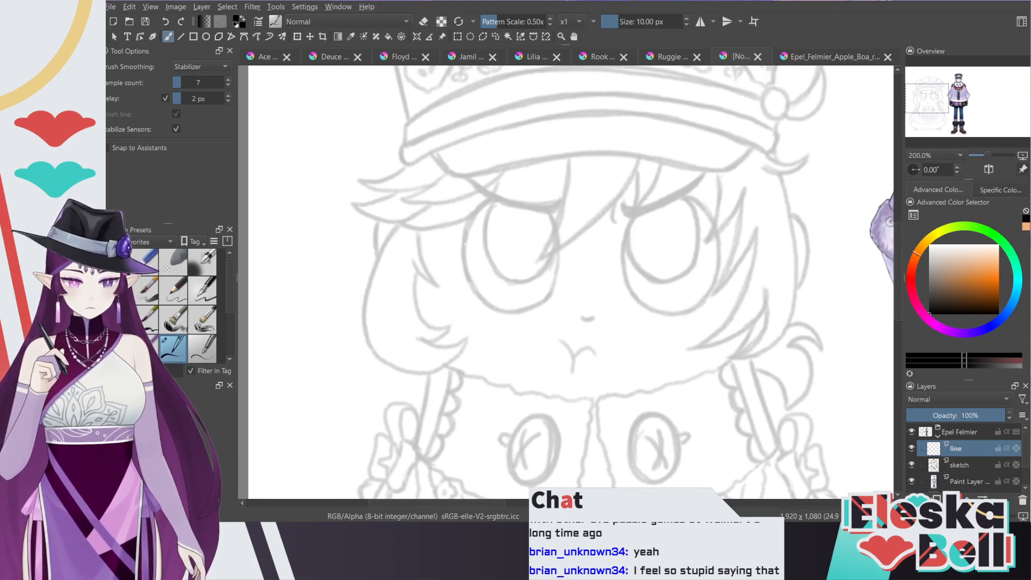
Step: Rename the line layer as "line hair"
double_click(964, 449)
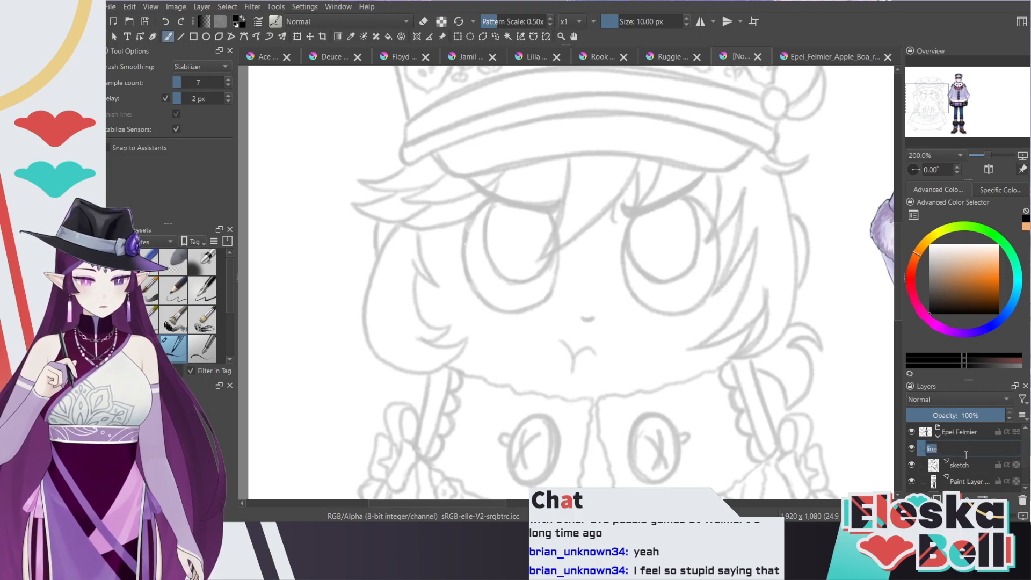
left_click(966, 455)
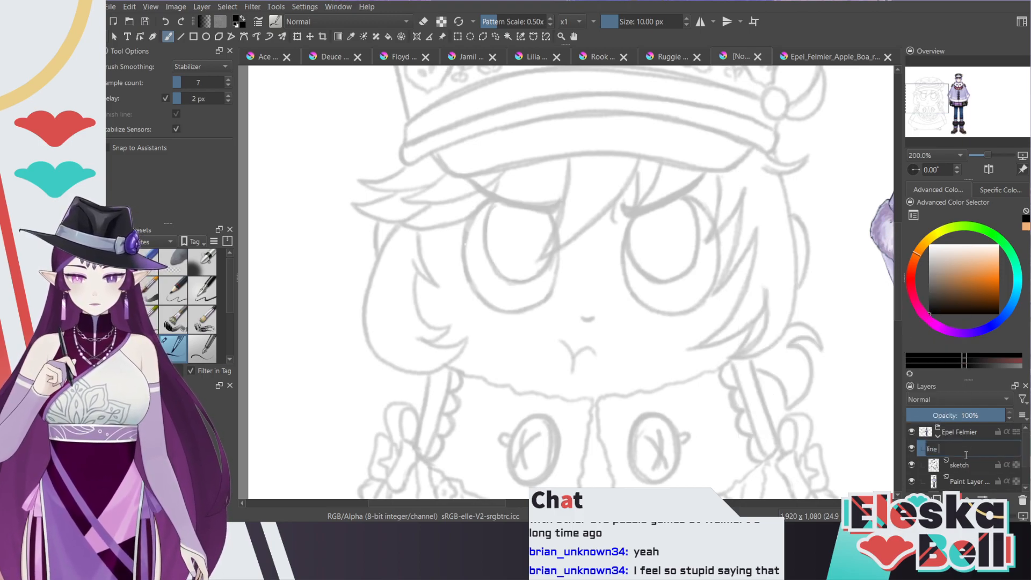
type("hair")
key("Return")
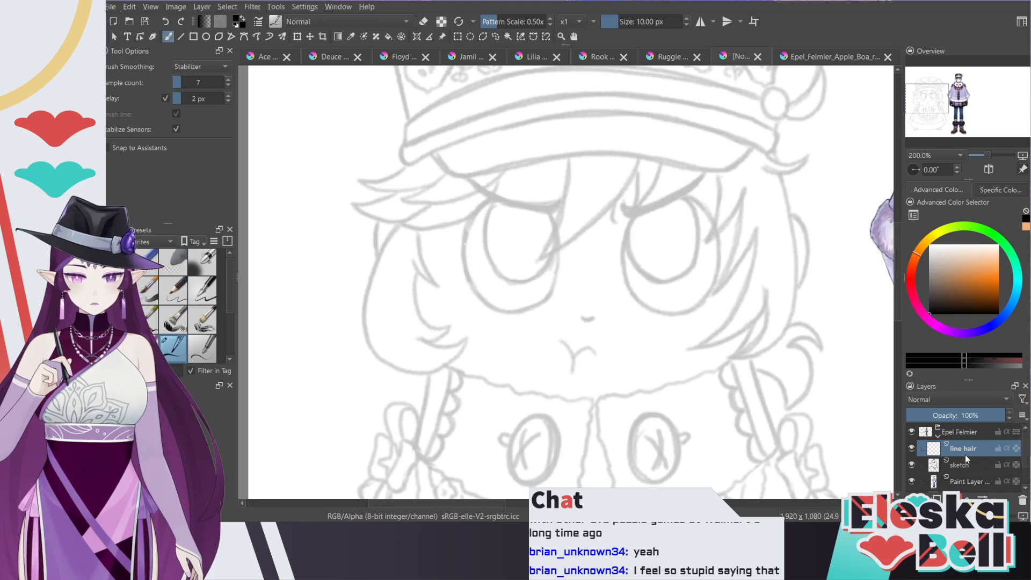
Step: Ink the two long curves of the central bang, running from the hat brim to a point over the left eye
scroll(898, 239, "down", 3)
scroll(899, 238, "up", 3)
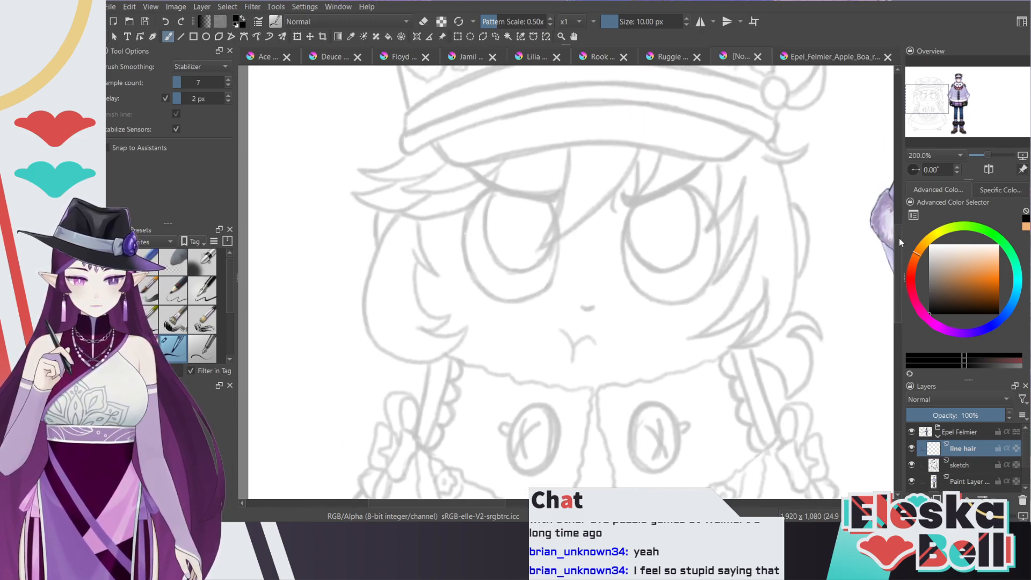
key("ctrl+plus")
scroll(896, 242, "up", 3)
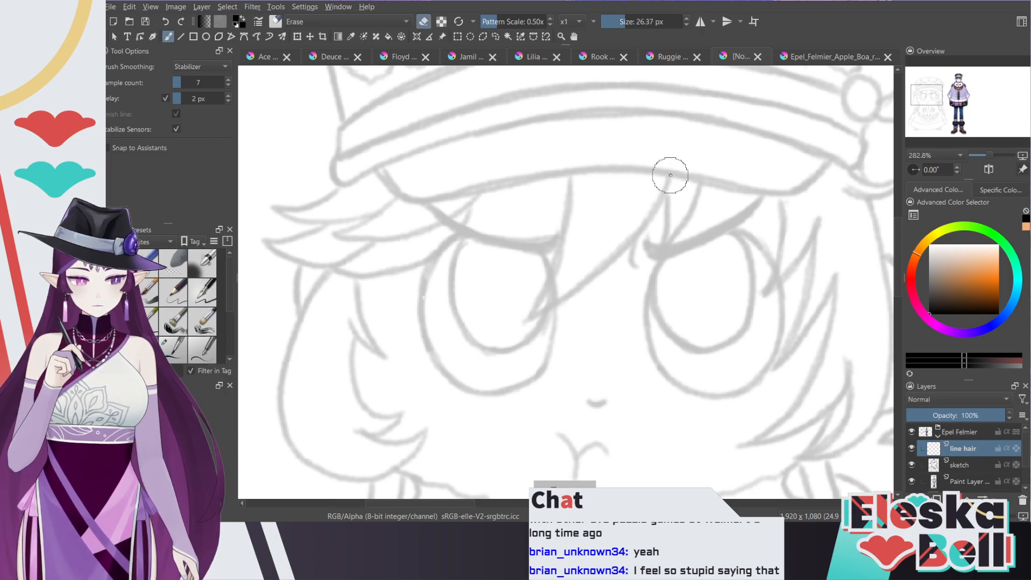
left_click_drag(675, 152, 504, 332)
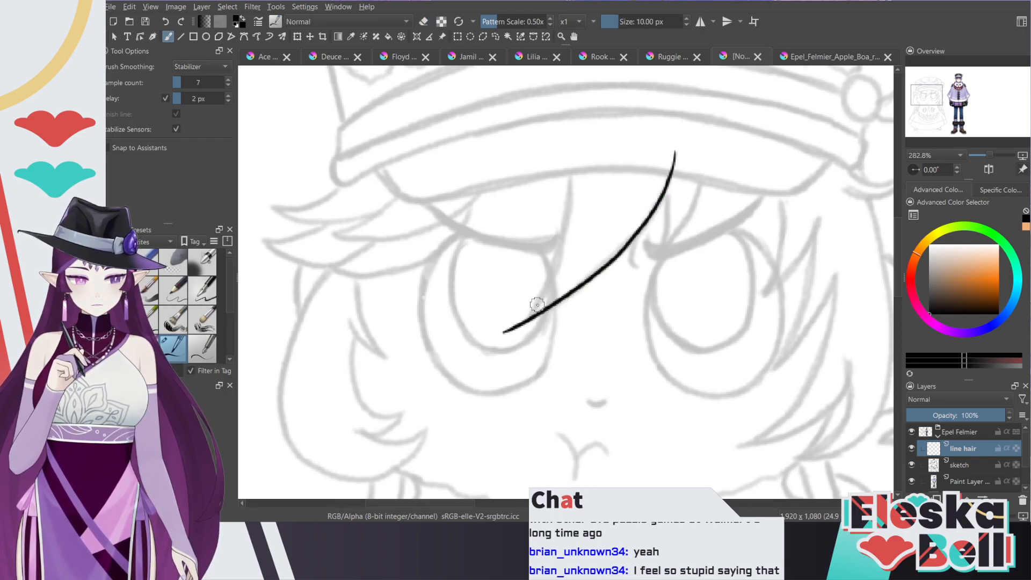
mouse_move(564, 152)
left_mouse_down()
mouse_move(561, 216)
mouse_move(491, 350)
left_mouse_up()
key("ctrl+z")
mouse_move(565, 140)
left_mouse_down()
mouse_move(573, 183)
mouse_move(502, 346)
left_mouse_up()
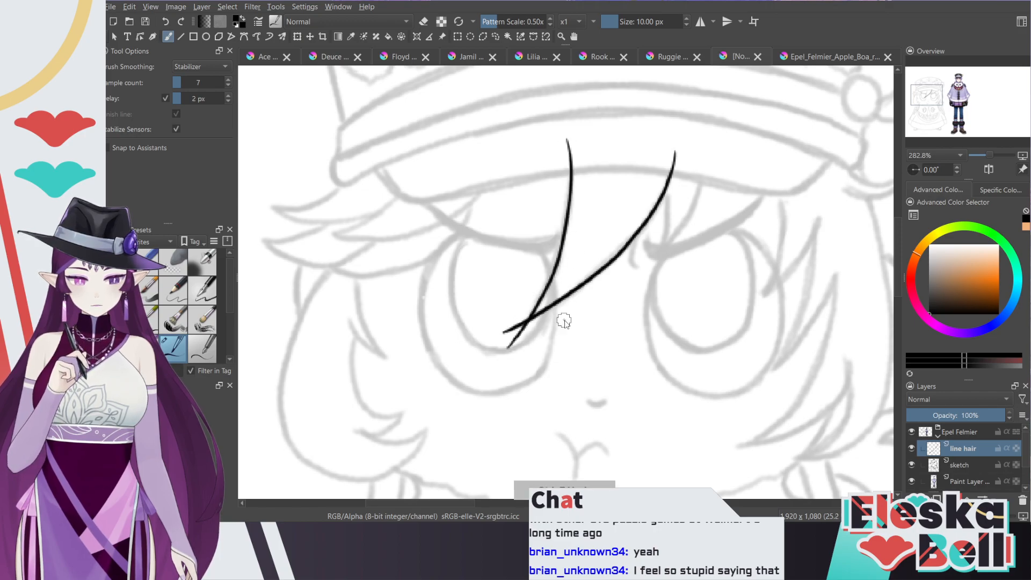
key("ctrl+z")
left_click_drag(568, 152, 495, 350)
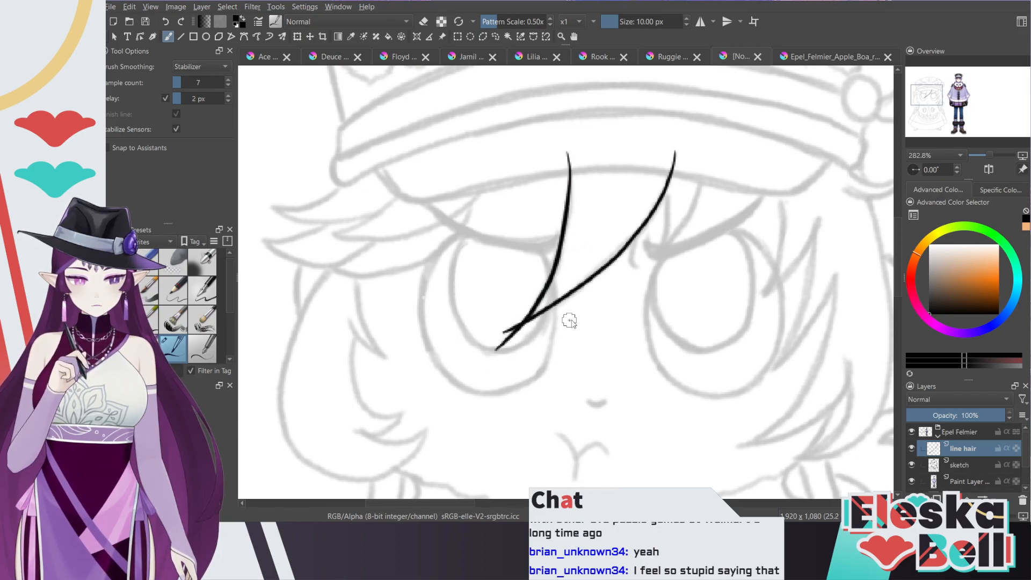
Step: Erase the crossing line ends at the central bang's tip with a 15.63 px eraser, then restore the 10 px brush
key("e")
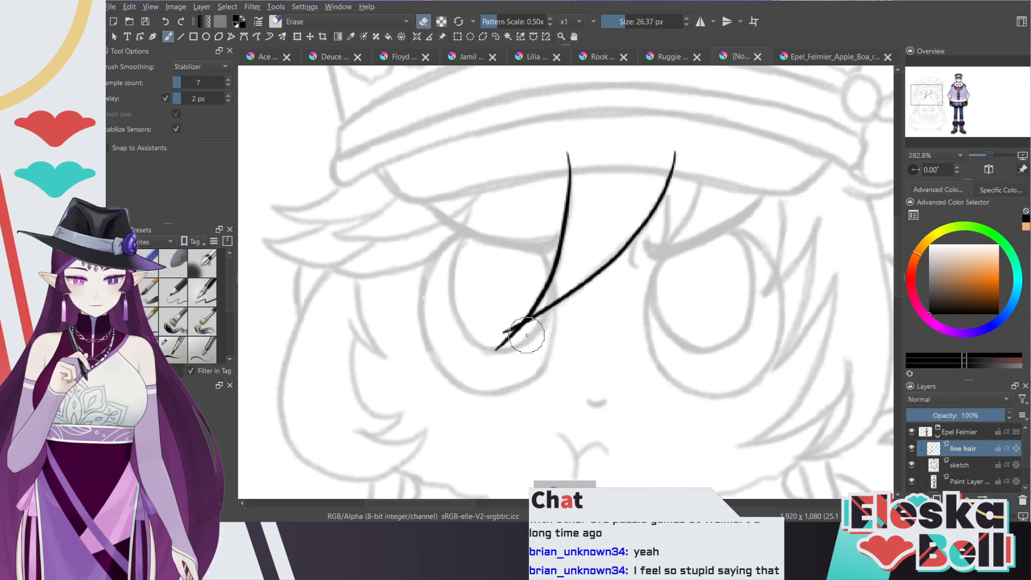
left_click_drag(620, 23, 617, 27)
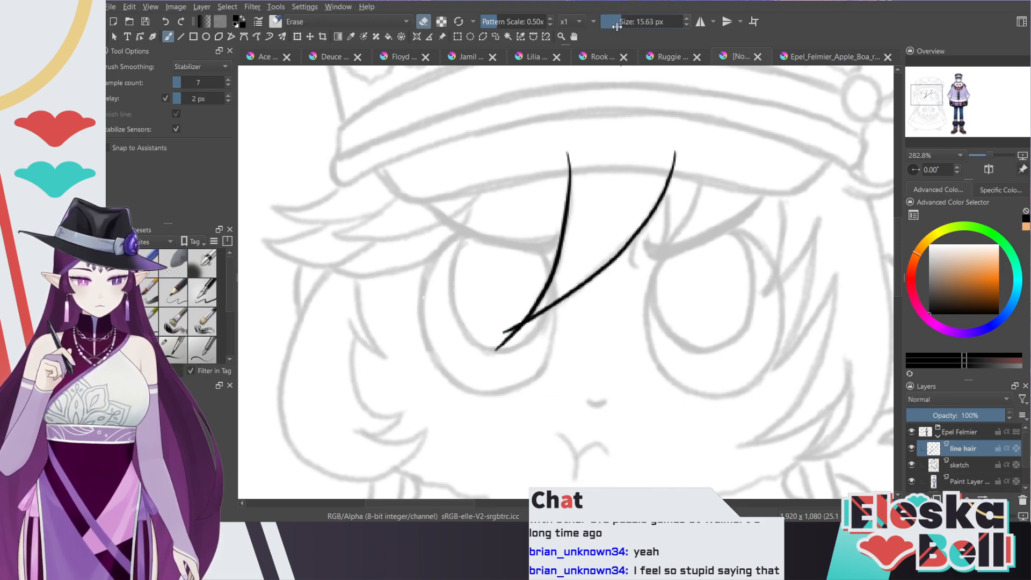
scroll(569, 290, "down", 2)
scroll(570, 290, "up", 1)
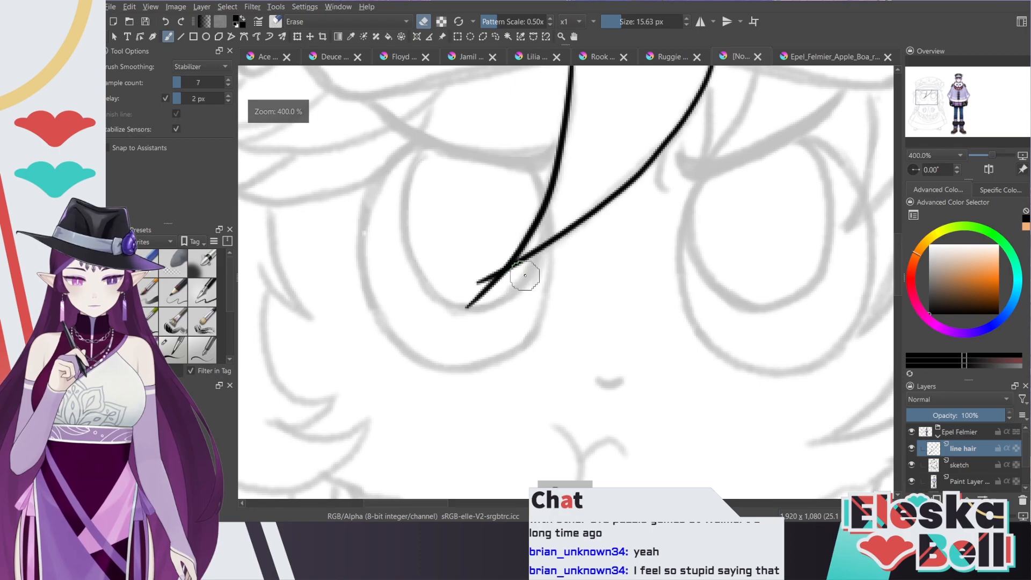
mouse_move(510, 281)
left_mouse_down()
mouse_move(490, 293)
mouse_move(485, 274)
mouse_move(501, 259)
mouse_move(467, 292)
left_mouse_up()
key("ctrl+z")
mouse_move(507, 255)
left_mouse_down()
mouse_move(469, 295)
mouse_move(505, 251)
mouse_move(497, 281)
left_mouse_up()
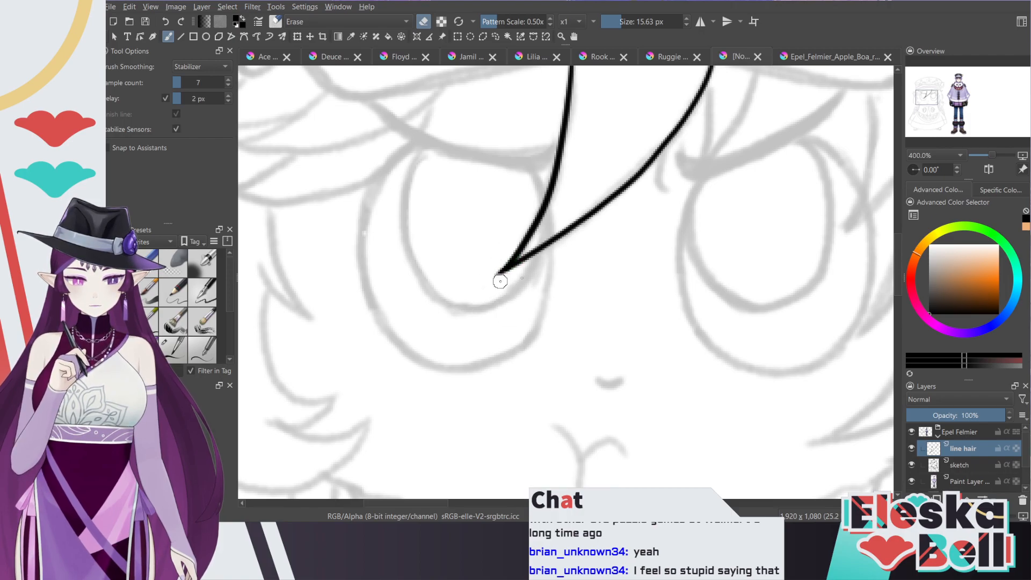
key("minus")
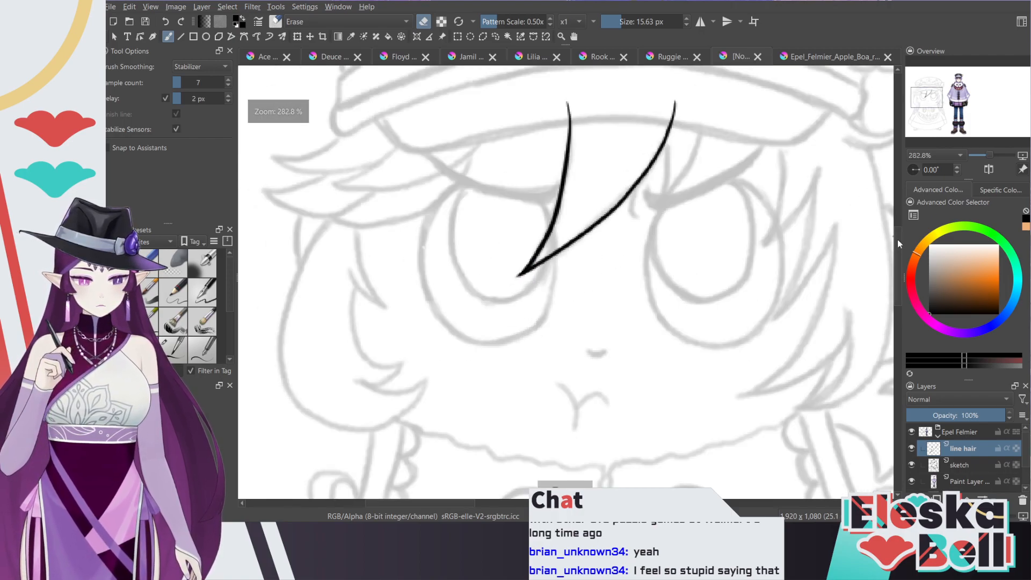
scroll(898, 238, "up", 3)
key("e")
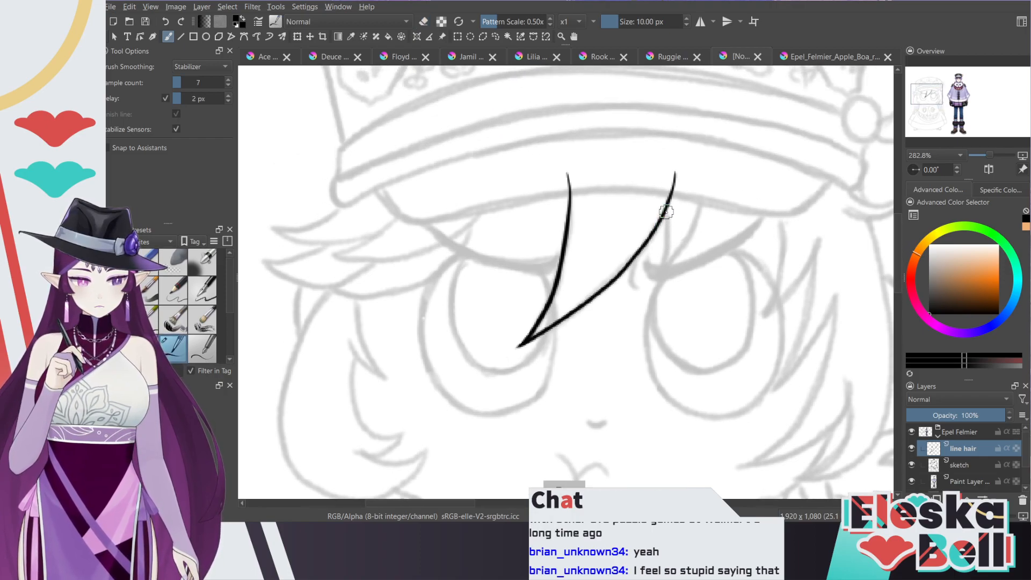
left_click_drag(668, 219, 654, 281)
key("ctrl+z")
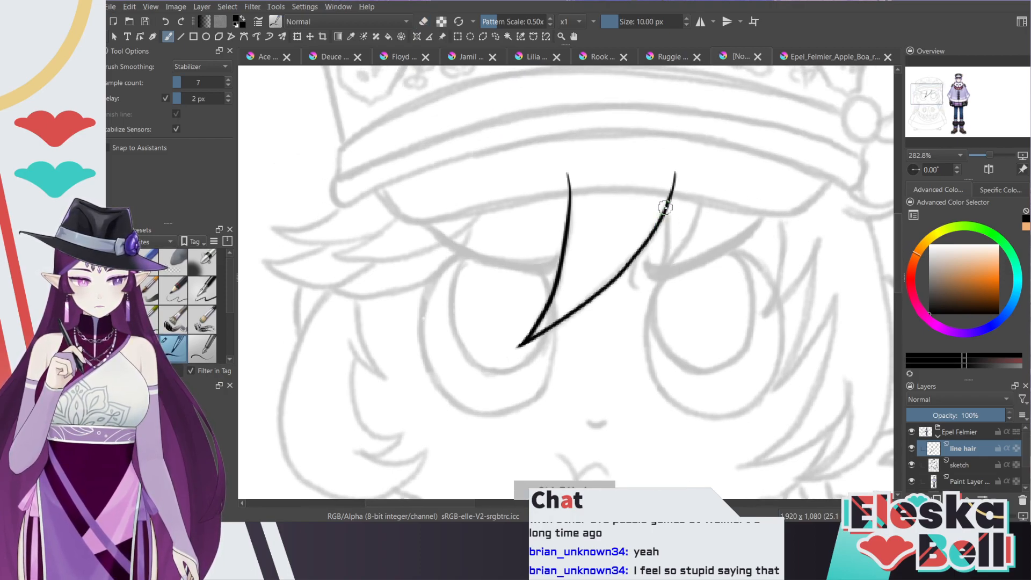
mouse_move(669, 218)
left_mouse_down()
mouse_move(654, 284)
mouse_move(716, 209)
mouse_move(648, 289)
left_mouse_up()
key("ctrl+z")
key("ctrl+z")
key("ctrl+z")
left_click_drag(703, 171, 645, 288)
key("ctrl+z")
mouse_move(705, 171)
left_mouse_down()
mouse_move(689, 232)
mouse_move(645, 288)
left_mouse_up()
key("ctrl+z")
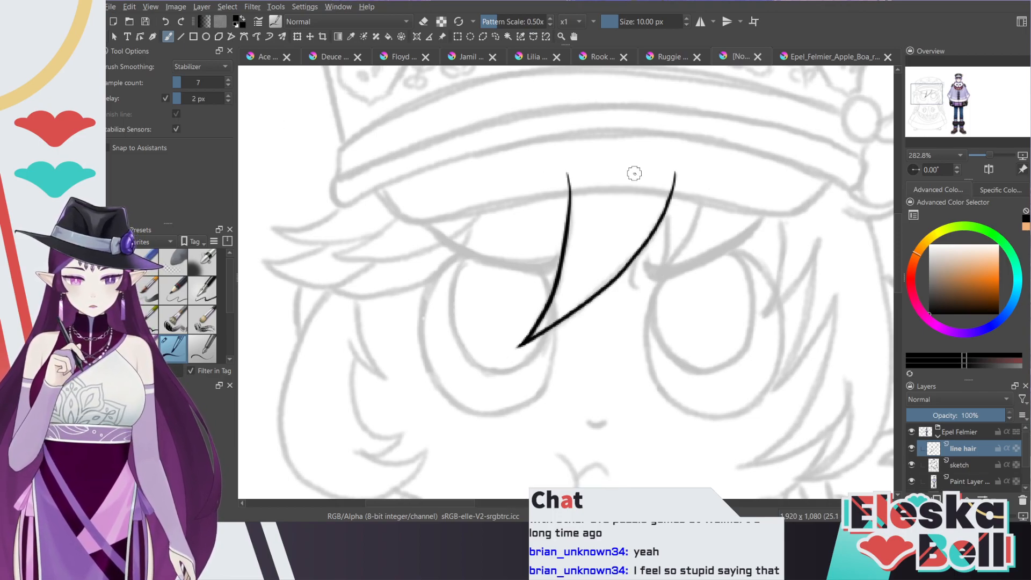
Step: Raise the stabilizer sample count to 158 and ink the strand curving from the brim to the right eye's inner corner
left_click_drag(193, 86, 198, 88)
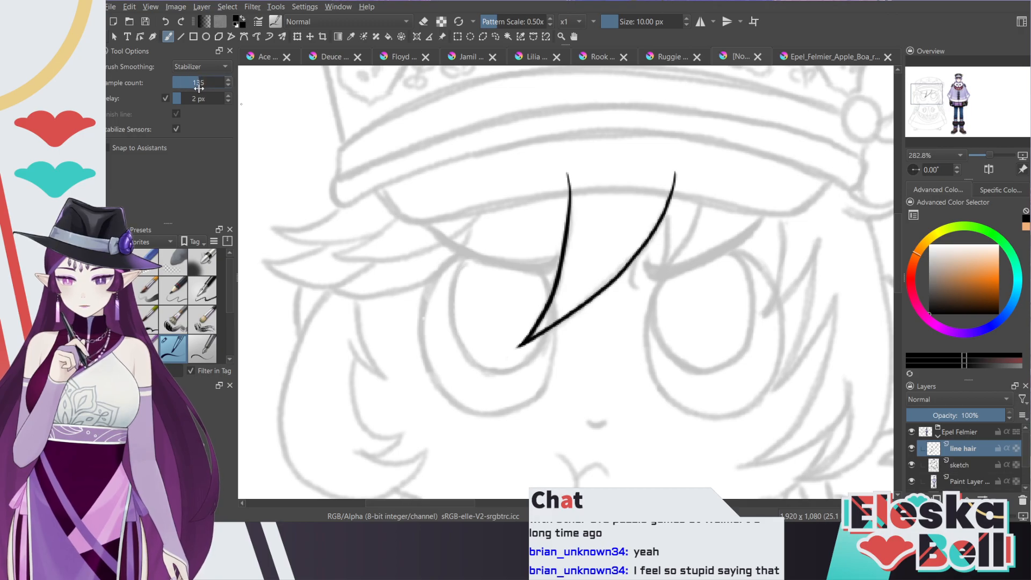
left_click_drag(700, 183, 642, 290)
key("ctrl+z")
mouse_move(703, 177)
left_mouse_down()
mouse_move(702, 212)
mouse_move(648, 290)
left_mouse_up()
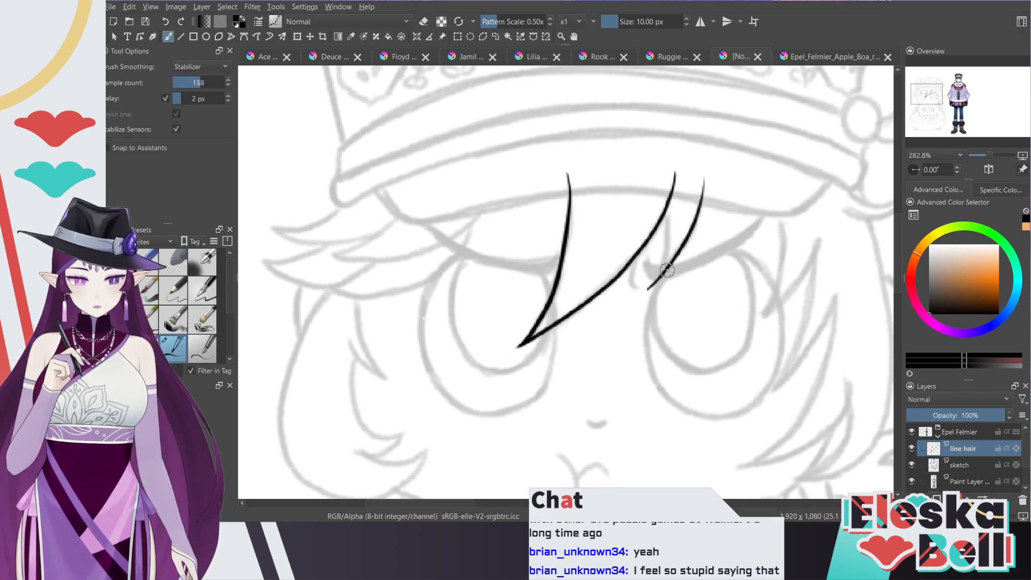
key("ctrl+z")
left_click_drag(705, 175, 643, 285)
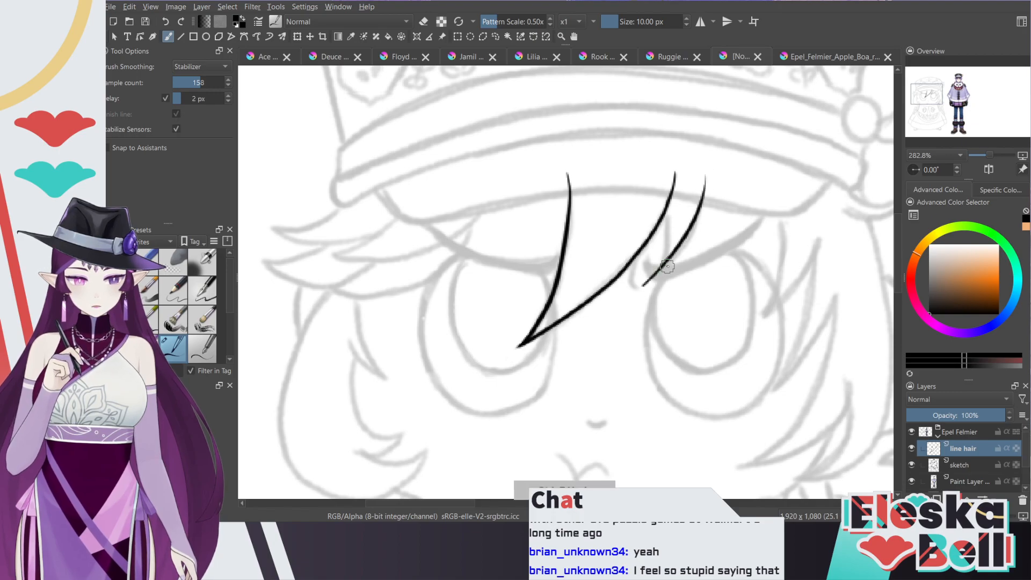
Step: Ink the short inner curve from the central bang's edge down to the strand tip at the right eye's inner corner
left_click_drag(672, 210, 649, 289)
key("ctrl+z")
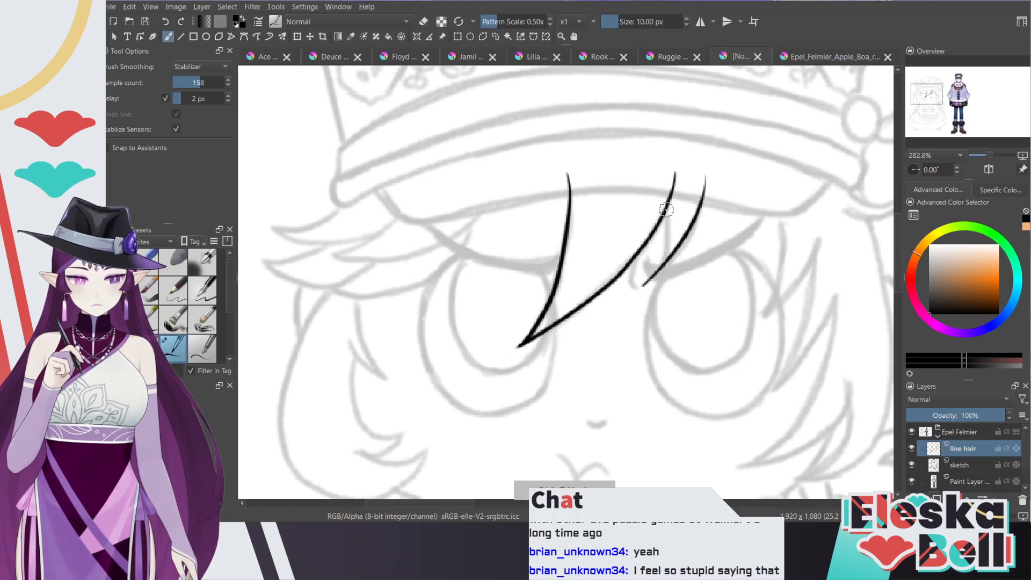
mouse_move(666, 212)
left_mouse_down()
mouse_move(644, 292)
mouse_move(666, 200)
left_mouse_up()
key("ctrl+z")
key("ctrl+z")
left_click_drag(665, 214, 659, 268)
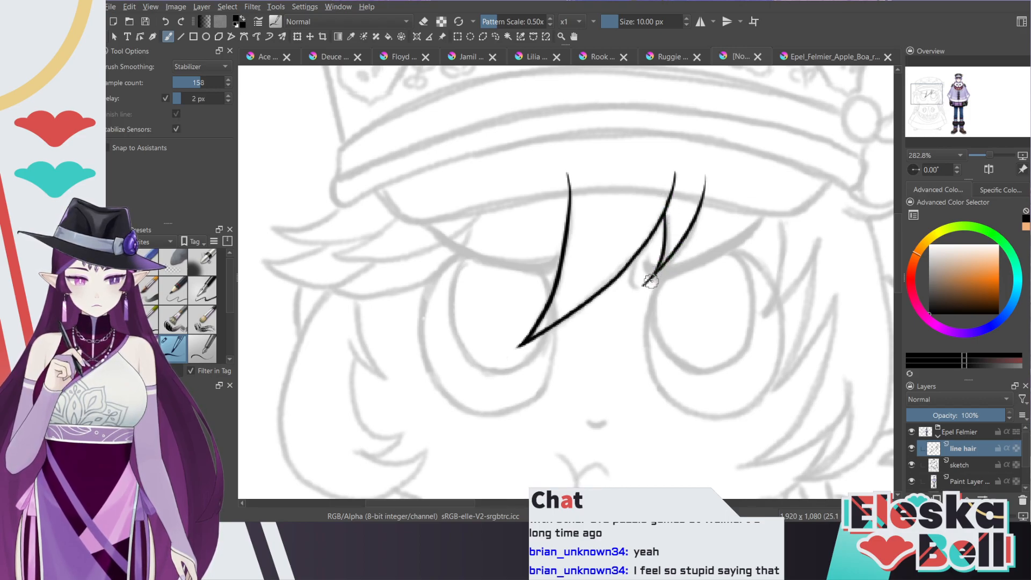
Step: Erase the excess line at the small strand's tip and trim the bang lines' upper ends at the hat brim, then restore the 10 px brush
key("e")
left_click_drag(640, 291, 633, 294)
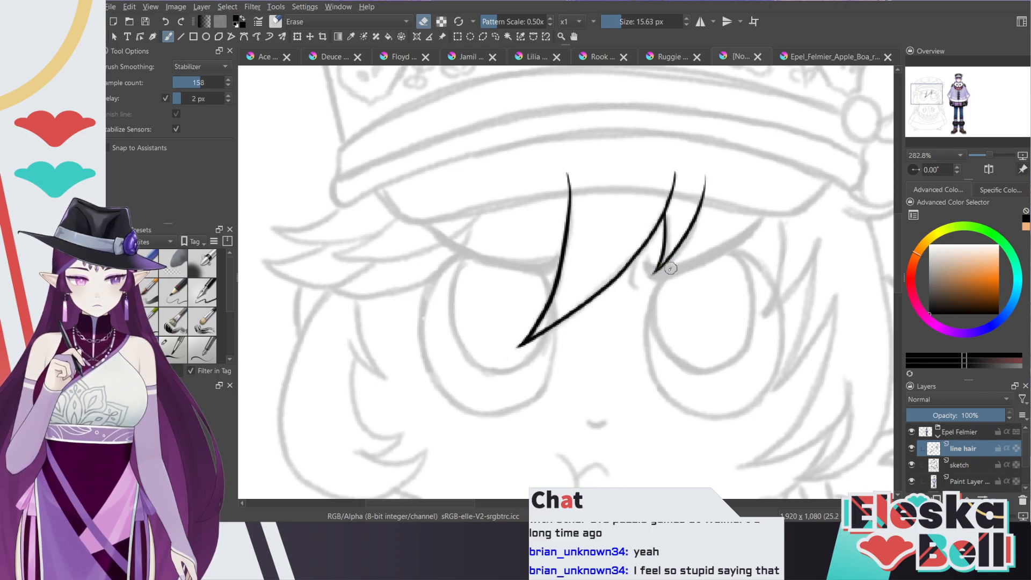
key("e")
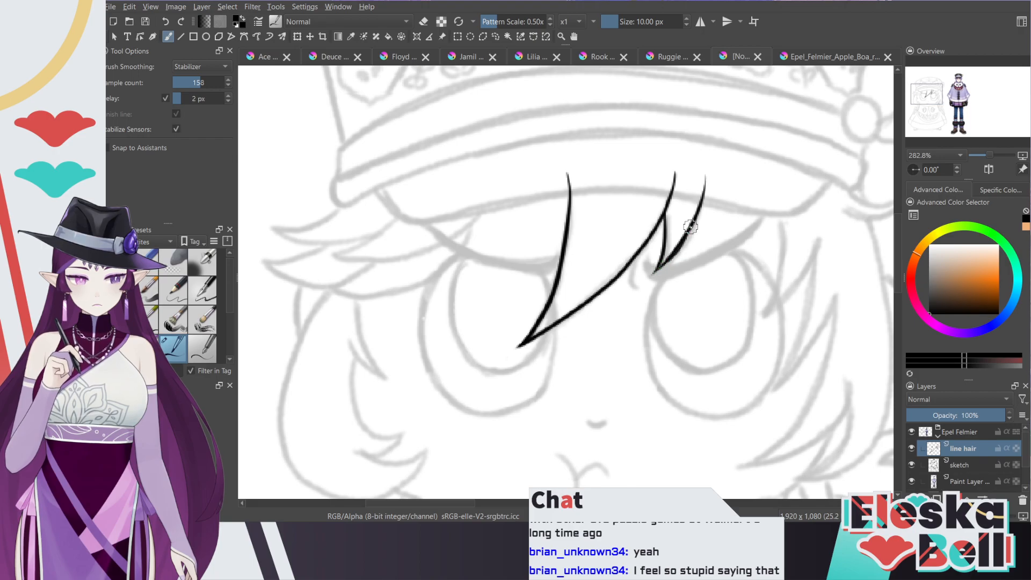
mouse_move(655, 273)
left_mouse_down()
mouse_move(693, 228)
mouse_move(703, 172)
mouse_move(714, 180)
mouse_move(628, 169)
mouse_move(539, 177)
left_mouse_up()
key("e")
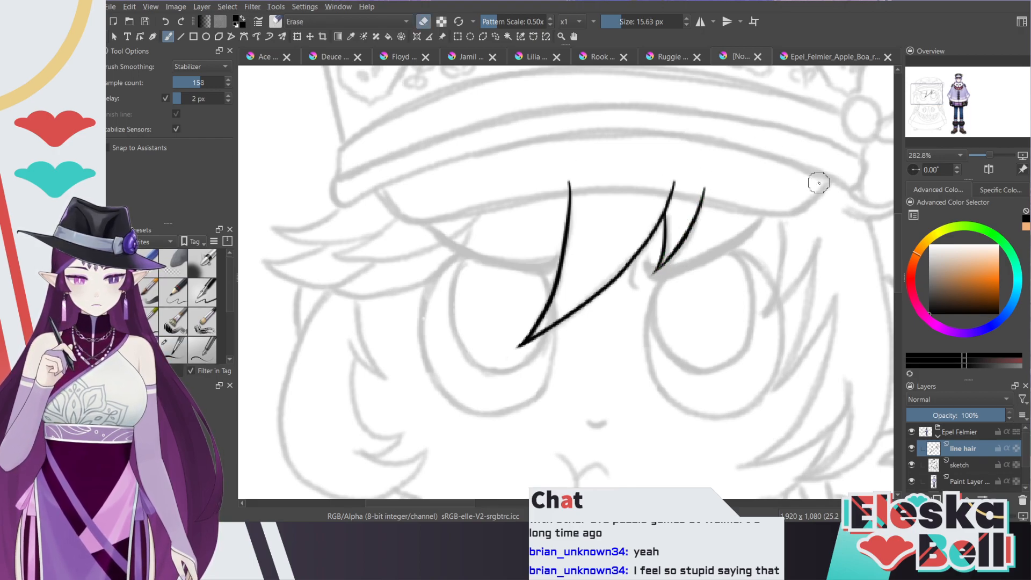
key("e")
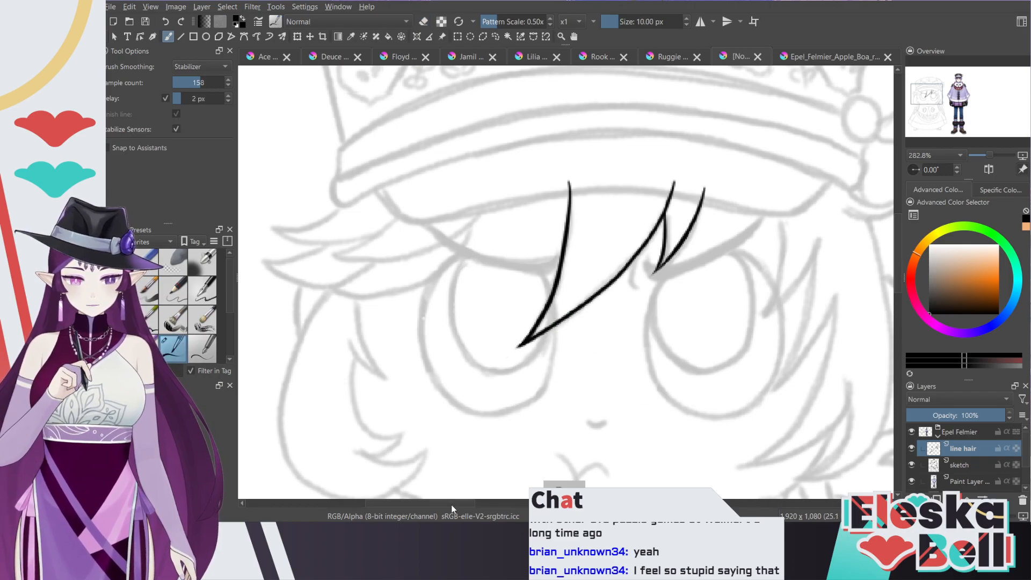
Step: Ink the two curves of the side strand sweeping outward from the hat brim above the left eye to a point
scroll(446, 500, "left", 5)
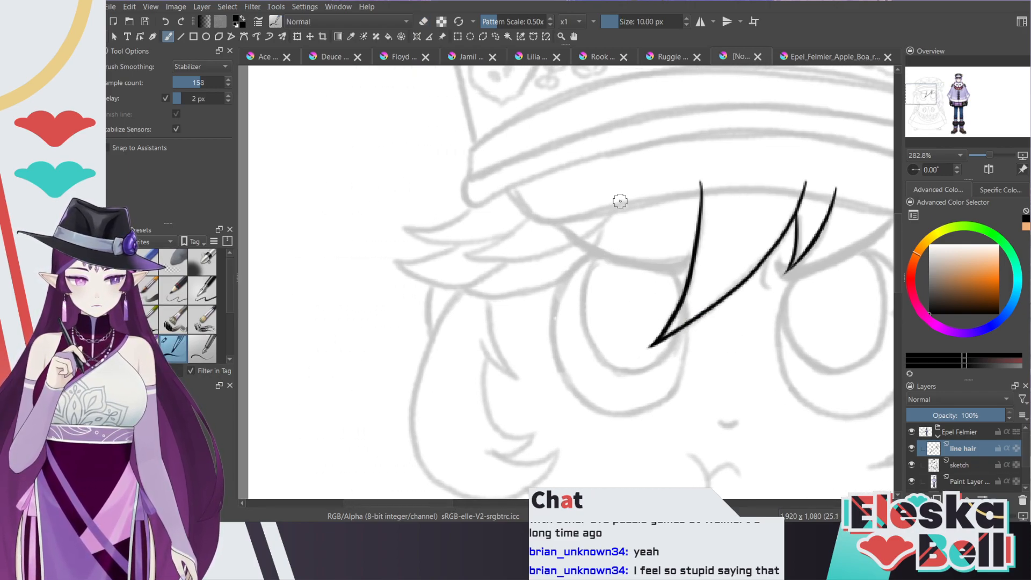
left_click_drag(621, 201, 457, 248)
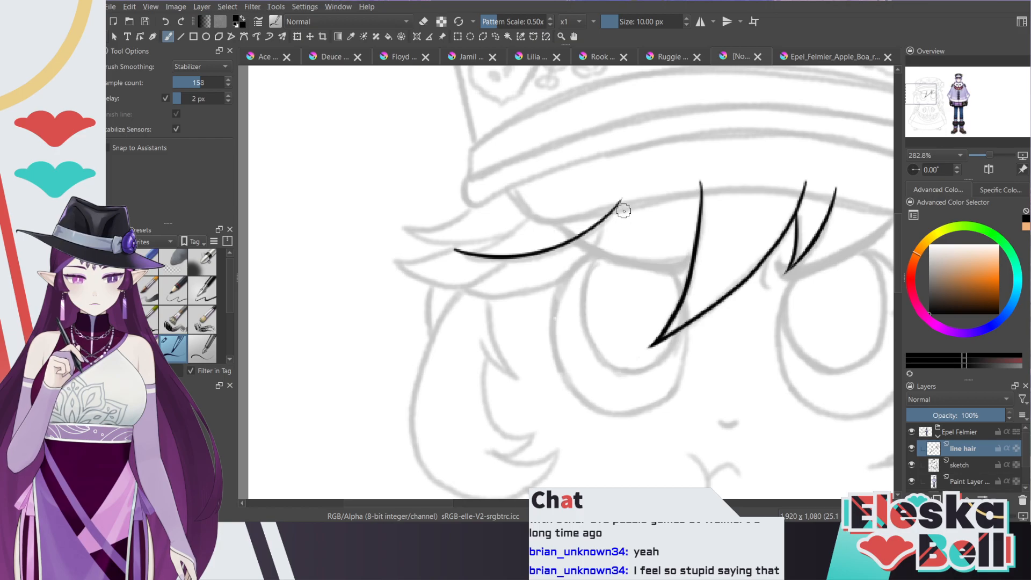
key("ctrl+z")
mouse_move(623, 200)
left_mouse_down()
mouse_move(597, 229)
mouse_move(538, 258)
mouse_move(450, 251)
left_mouse_up()
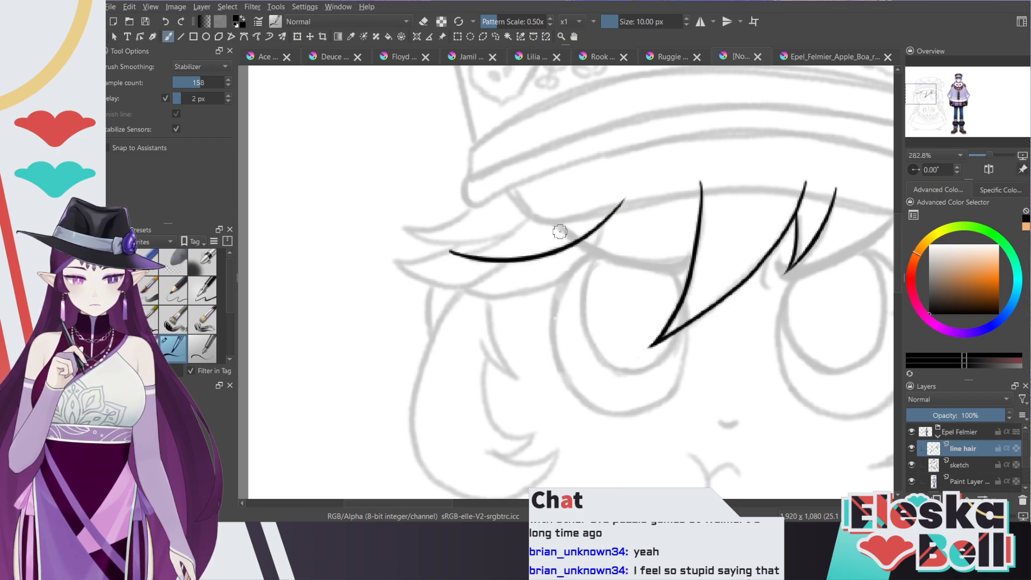
left_click_drag(539, 204, 446, 249)
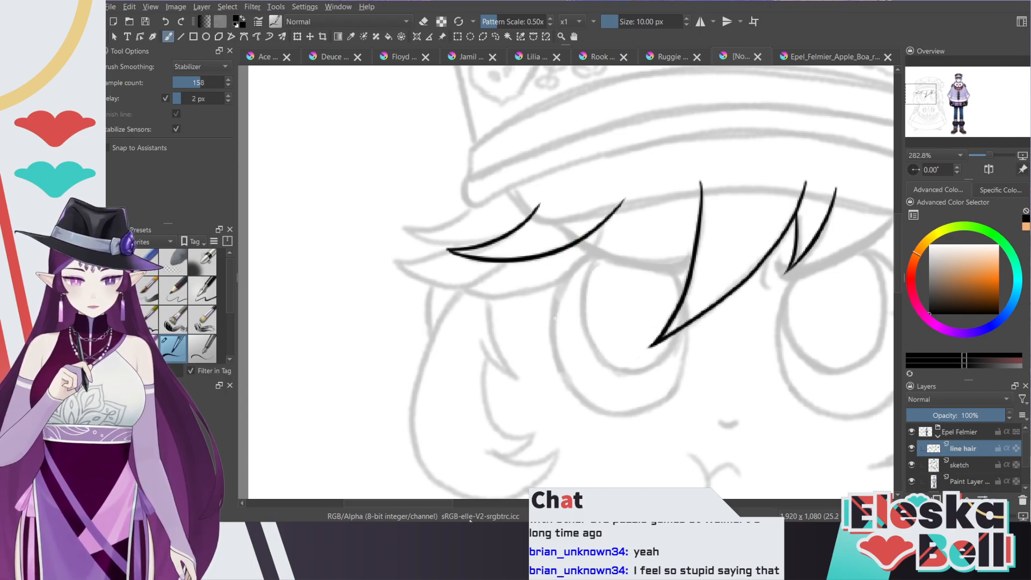
Step: Ink the side strand below it, with a short straight upper edge and a long lower curve rising toward the left eyelid
left_click_drag(429, 504, 421, 499)
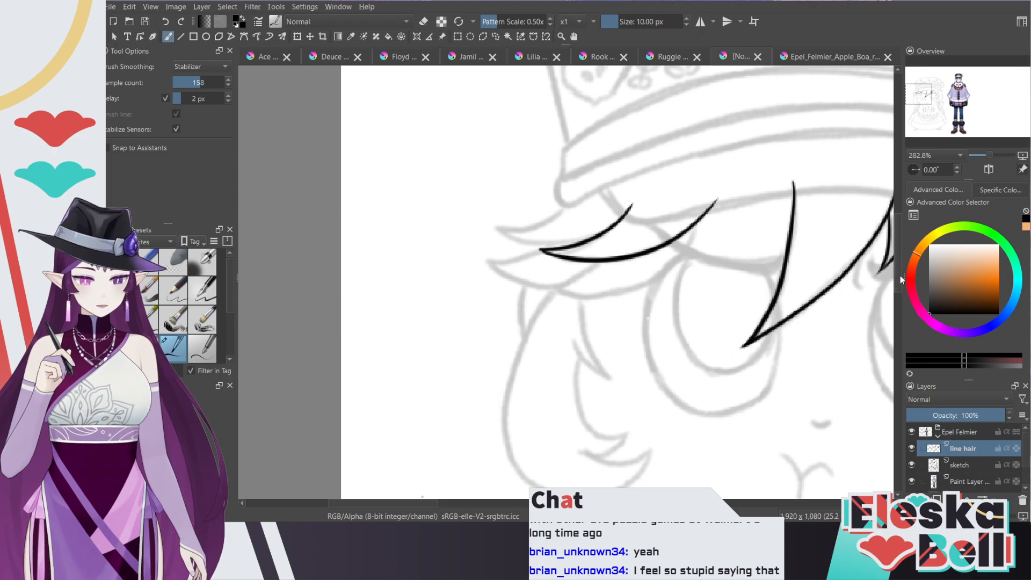
scroll(898, 265, "down", 3)
key("ctrl+plus")
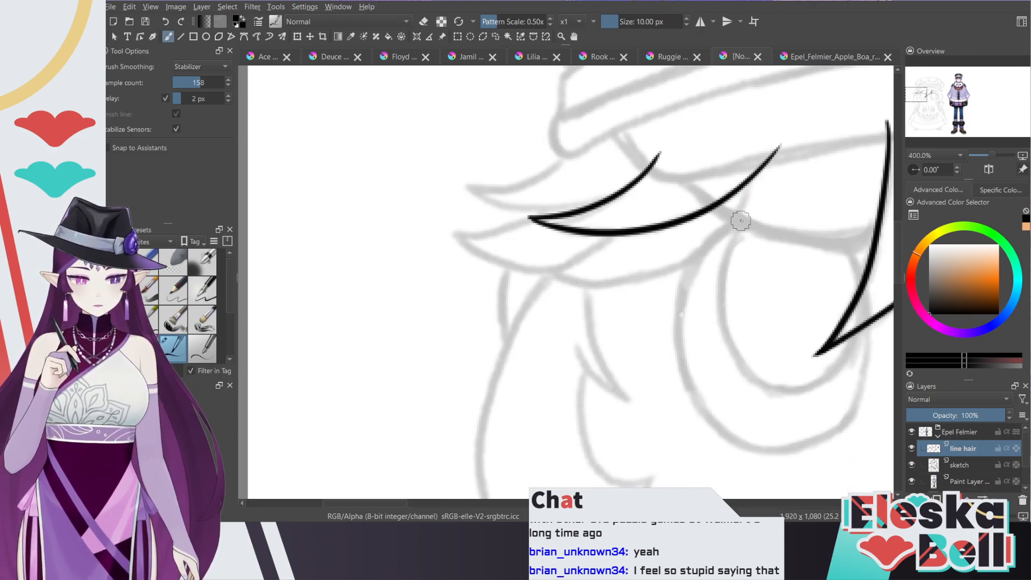
mouse_move(747, 219)
left_mouse_down()
mouse_move(687, 264)
mouse_move(535, 268)
left_mouse_up()
key("ctrl+z")
mouse_move(753, 203)
left_mouse_down()
mouse_move(738, 226)
mouse_move(661, 274)
mouse_move(543, 282)
left_mouse_up()
key("ctrl+z")
mouse_move(748, 196)
left_mouse_down()
mouse_move(666, 258)
mouse_move(540, 284)
left_mouse_up()
key("ctrl+z")
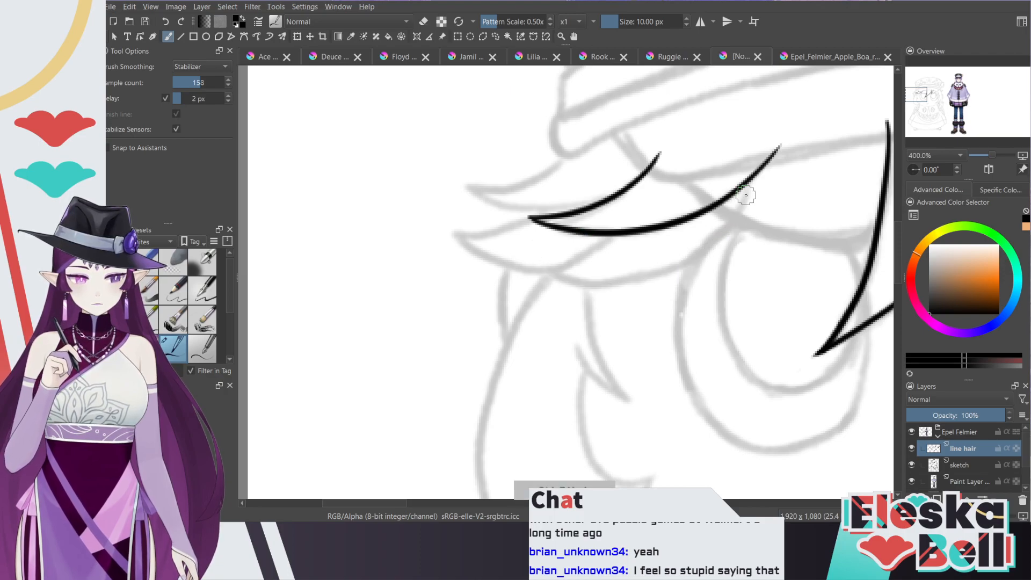
mouse_move(613, 236)
left_mouse_down()
mouse_move(532, 276)
mouse_move(617, 287)
mouse_move(739, 215)
mouse_move(585, 289)
mouse_move(533, 273)
left_mouse_up()
key("ctrl+z")
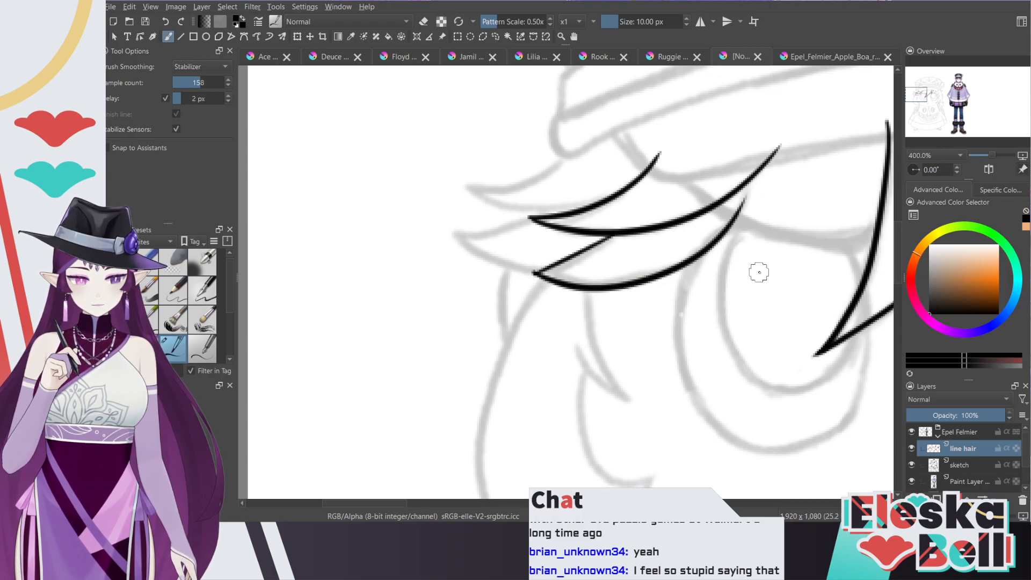
key("ctrl+z")
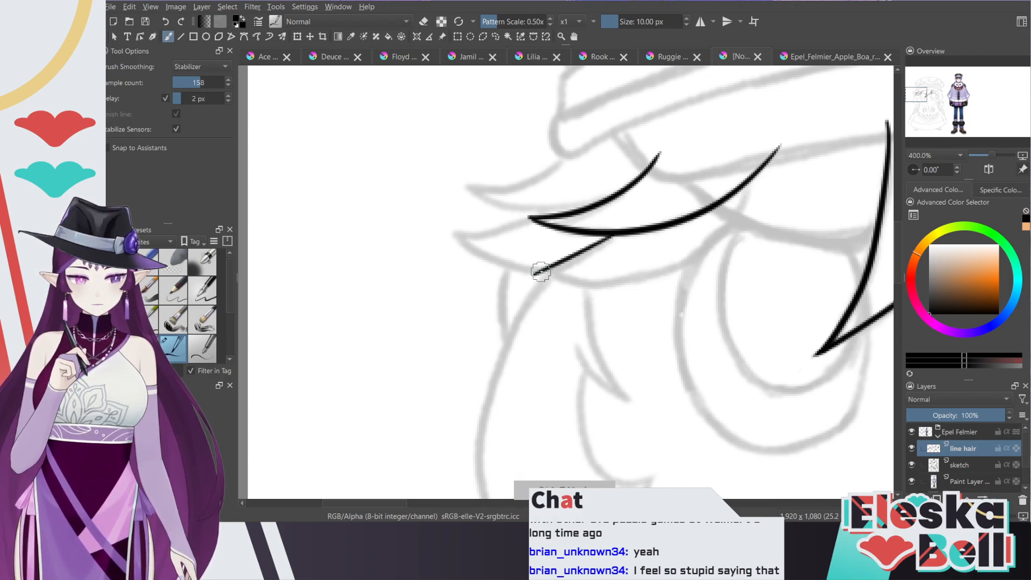
mouse_move(534, 274)
left_mouse_down()
mouse_move(574, 287)
mouse_move(752, 199)
left_mouse_up()
key("ctrl+z")
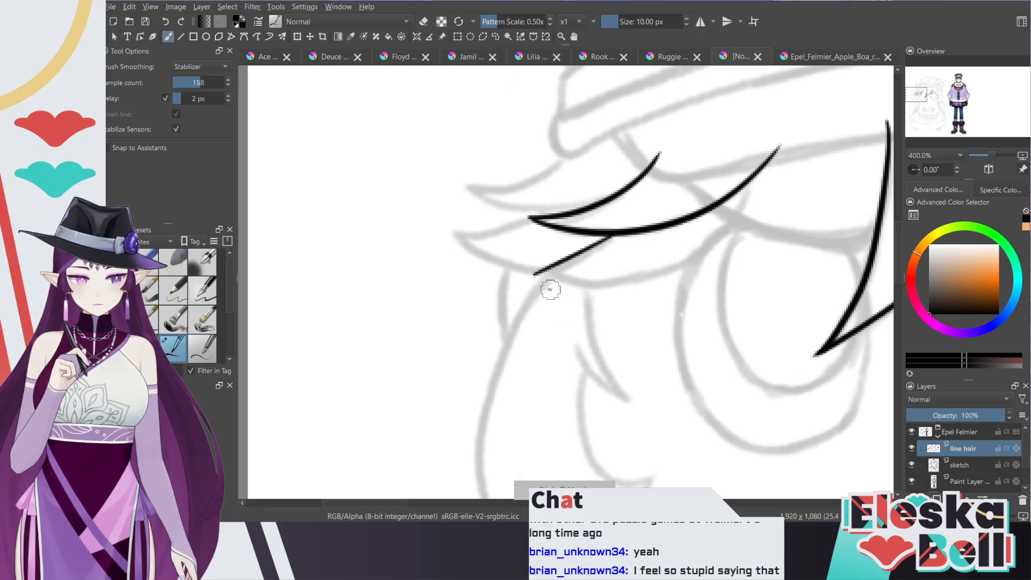
mouse_move(534, 272)
left_mouse_down()
mouse_move(643, 288)
mouse_move(742, 203)
left_mouse_up()
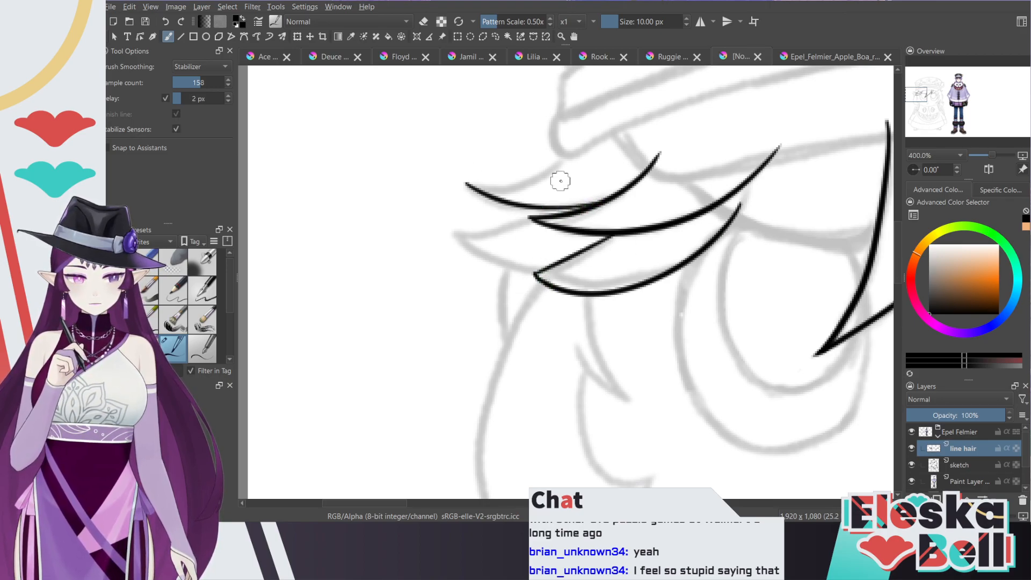
Step: Ink the two outermost side tufts, one leaving the hat brim's corner and one beneath it, each closing in an outward point
left_click_drag(572, 154, 464, 182)
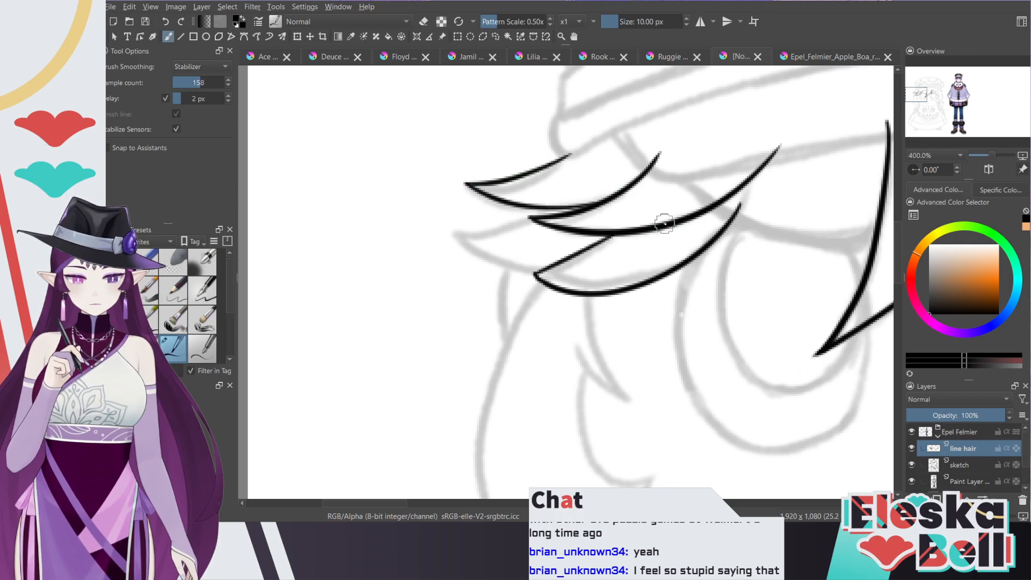
left_click_drag(522, 269, 535, 271)
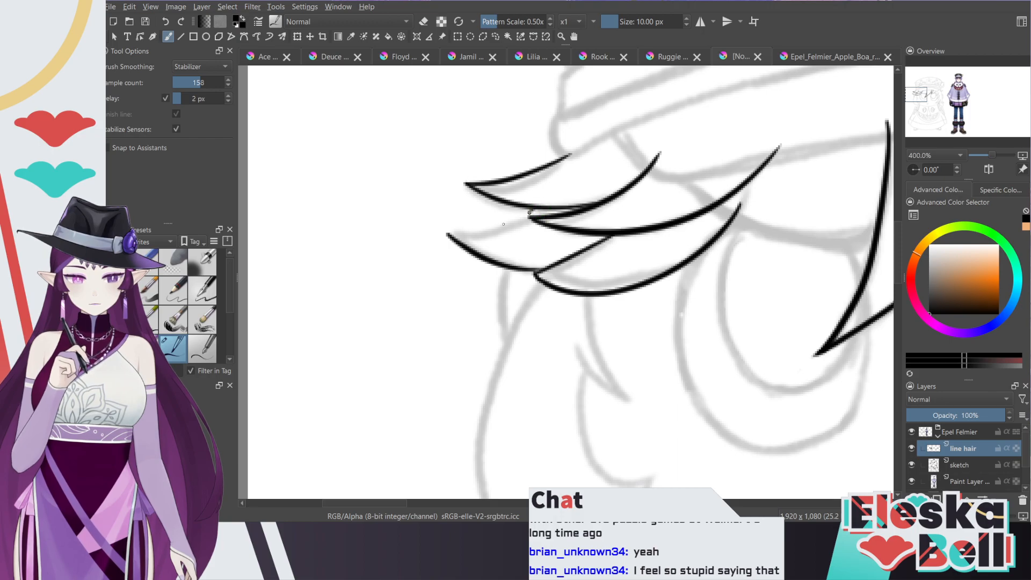
left_click_drag(530, 213, 447, 230)
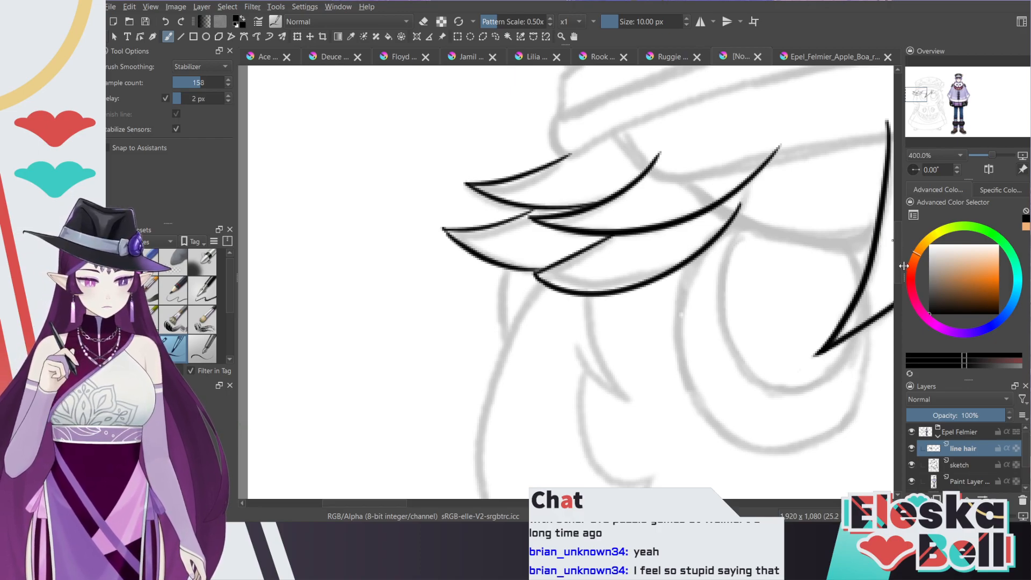
Step: Try to ink the two curves of the small pointed strand hanging below the side tufts, beside the left eye
scroll(618, 251, "down", 5)
scroll(618, 251, "up", 2)
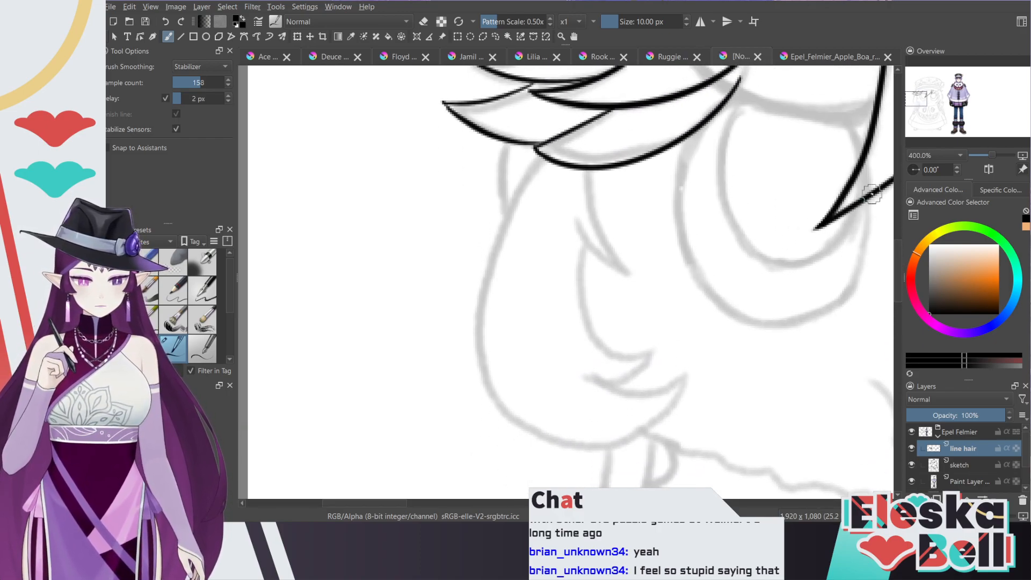
key("e")
key("slash")
mouse_move(628, 275)
left_mouse_down()
mouse_move(608, 254)
mouse_move(588, 196)
mouse_move(591, 151)
left_mouse_up()
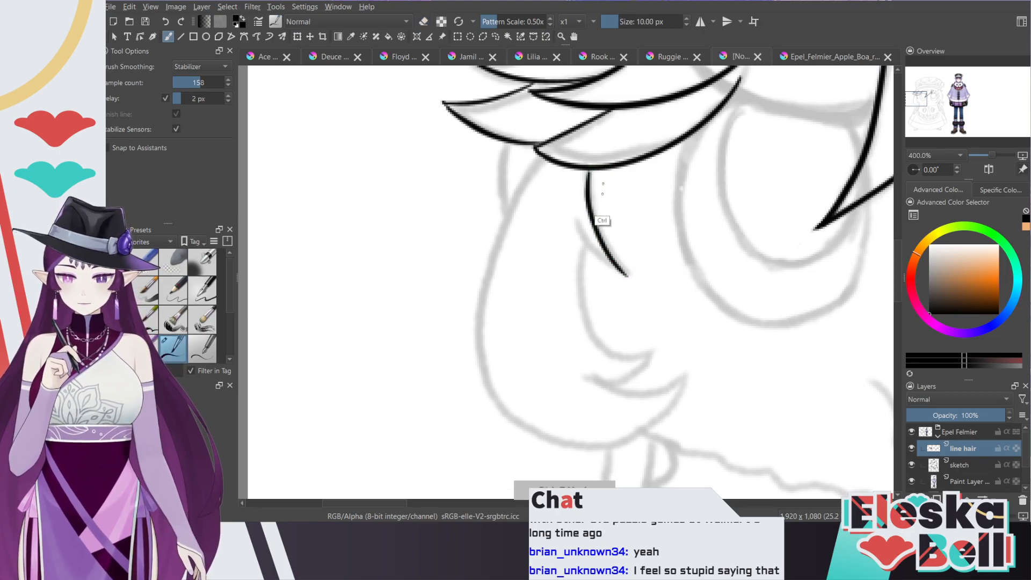
key("ctrl+z")
left_click_drag(625, 271, 589, 167)
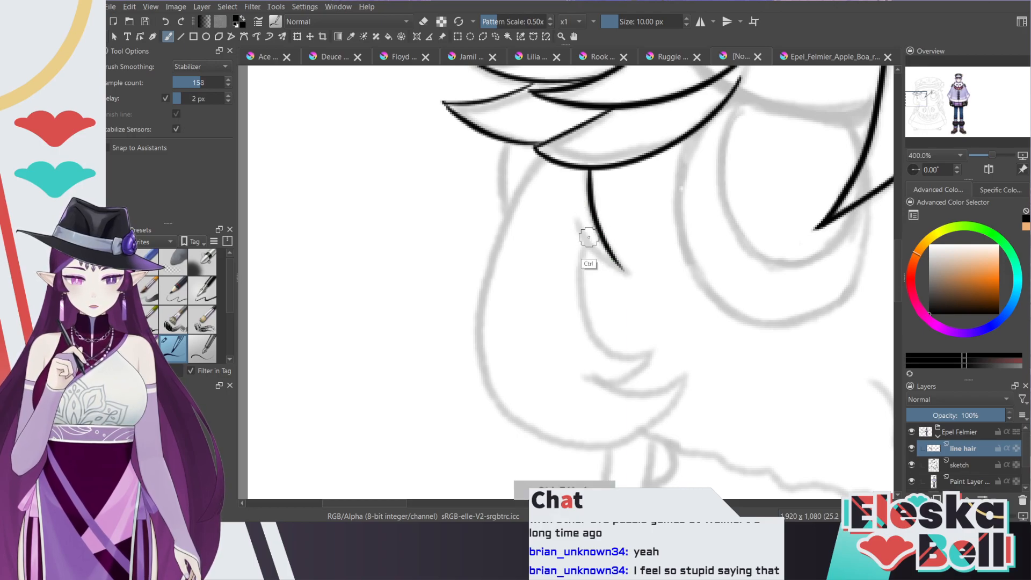
left_click_drag(576, 222, 629, 271)
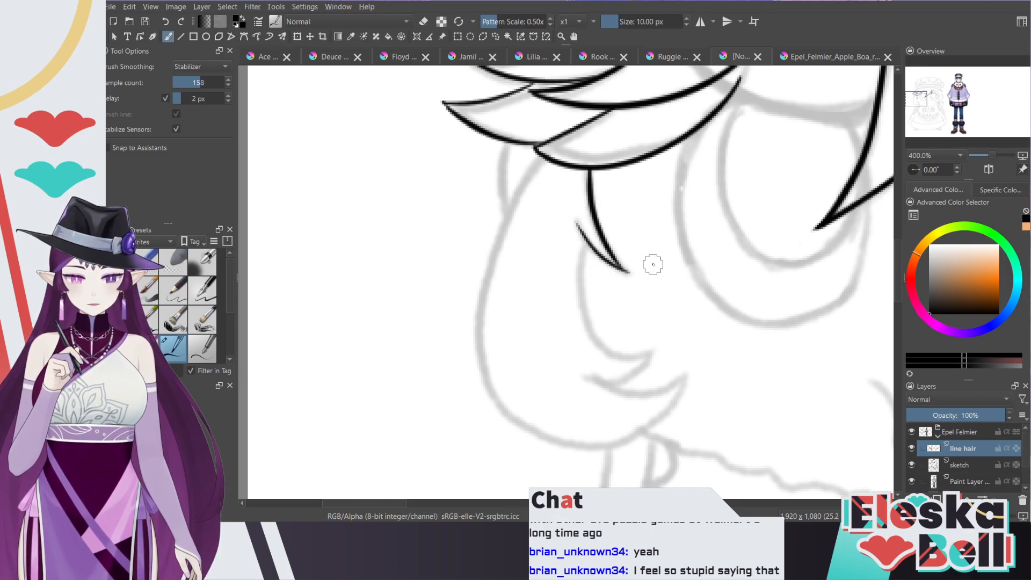
key("ctrl+z")
left_click_drag(616, 269, 638, 276)
key("ctrl+z")
left_click_drag(580, 226, 626, 270)
key("ctrl+z")
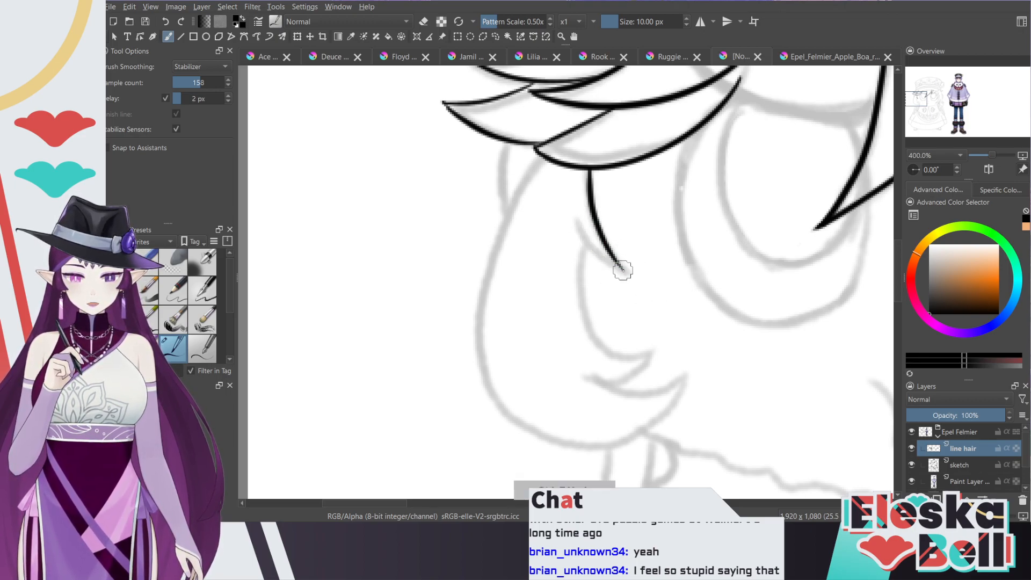
key("ctrl+z")
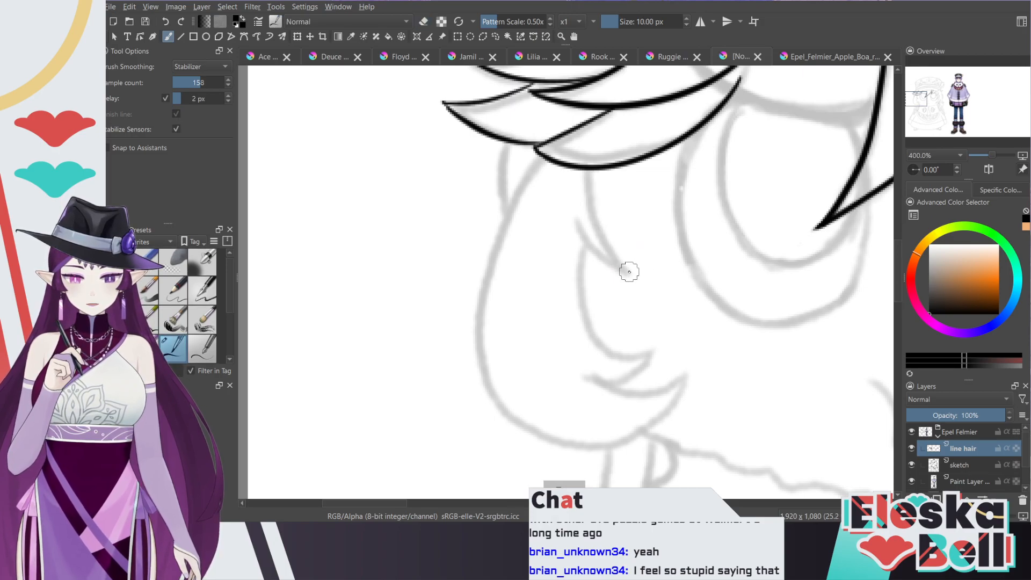
Step: Ink the small pointed strand beside the left eye with a long inner curve and a shorter outer curve meeting at the tip
mouse_move(629, 275)
left_mouse_down()
mouse_move(604, 250)
mouse_move(585, 171)
left_mouse_up()
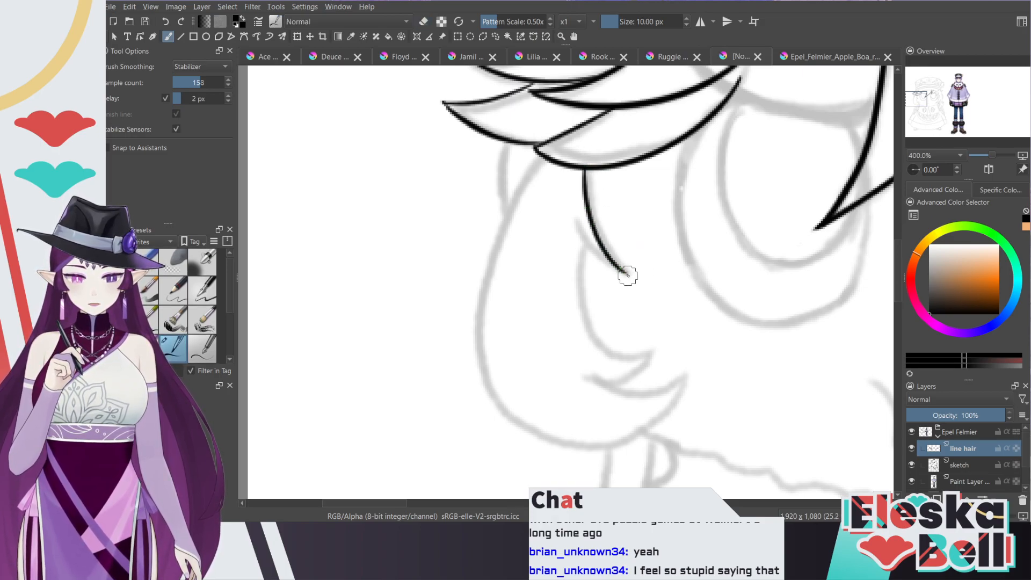
left_click_drag(623, 272, 575, 222)
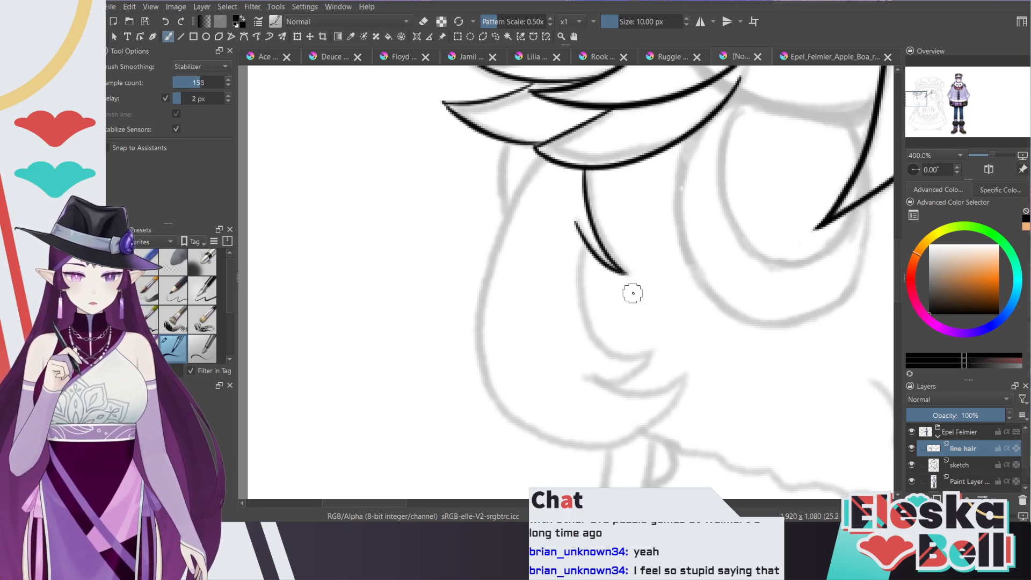
key("ctrl+z")
left_click_drag(622, 274, 561, 212)
key("ctrl+z")
left_click_drag(623, 273, 572, 221)
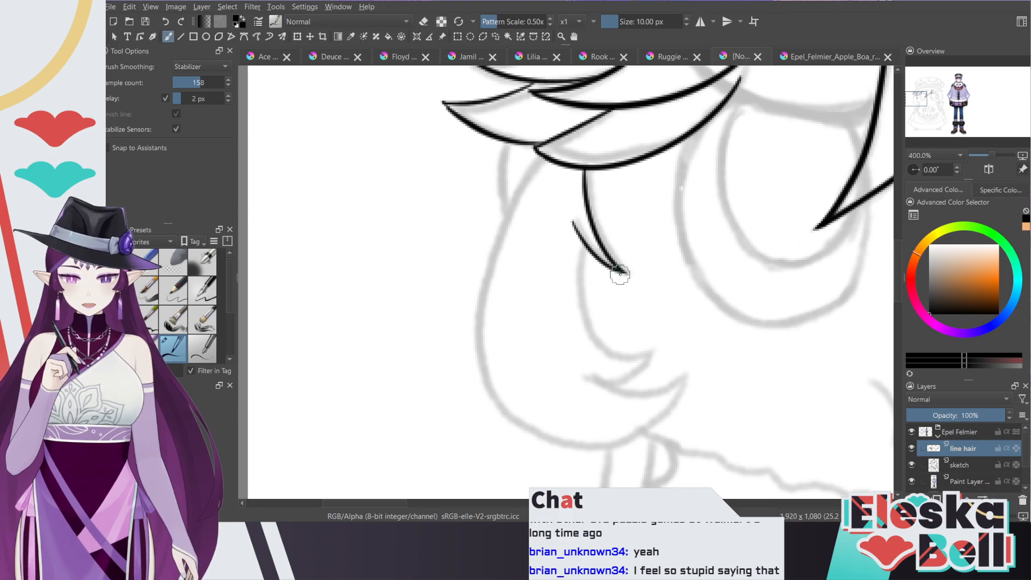
key("e")
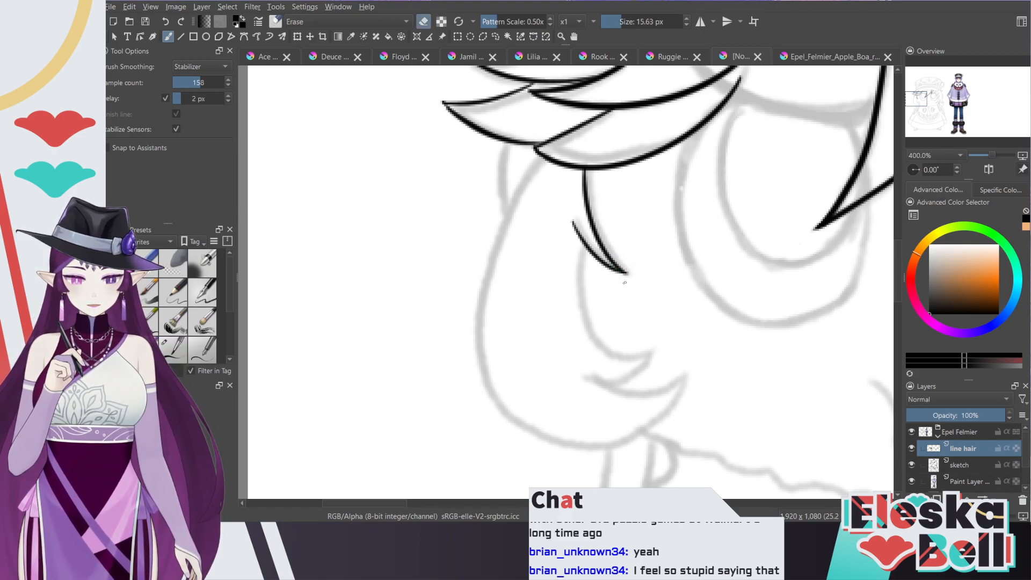
key("slash")
Step: Ink the side lock's inner curve from the small pointed strand down to the upper tip on the left cheek
mouse_move(651, 354)
left_mouse_down()
mouse_move(606, 355)
mouse_move(585, 247)
left_mouse_up()
key("ctrl+z")
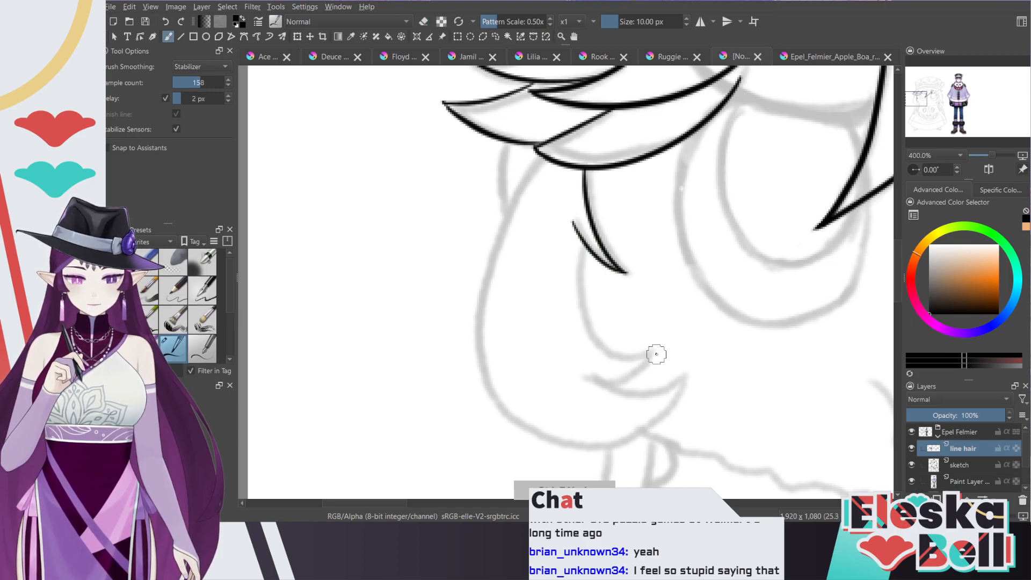
mouse_move(651, 354)
left_mouse_down()
mouse_move(621, 360)
mouse_move(585, 244)
left_mouse_up()
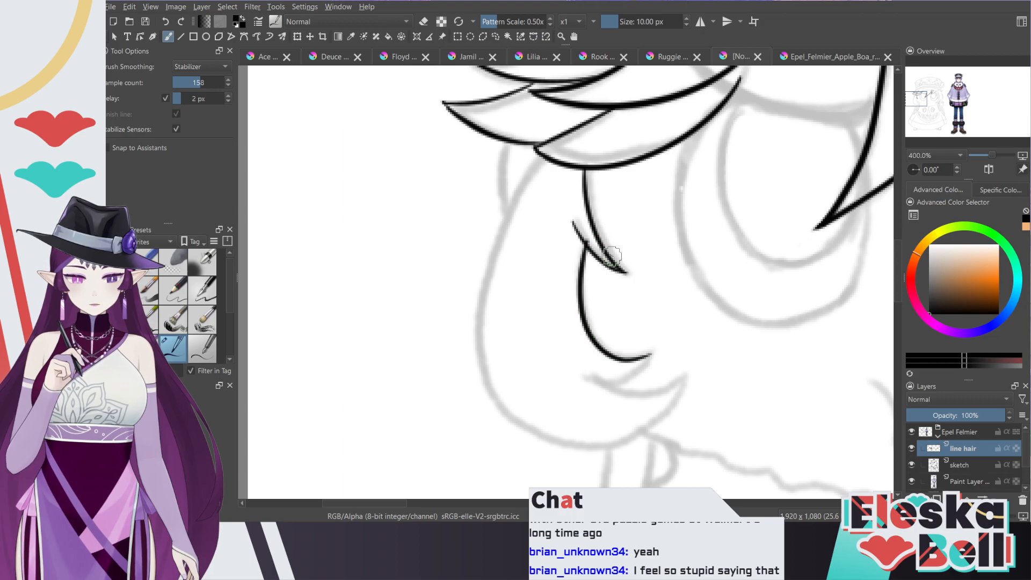
key("ctrl+z")
mouse_move(647, 354)
left_mouse_down()
mouse_move(587, 293)
mouse_move(585, 244)
left_mouse_up()
key("ctrl+z")
mouse_move(650, 352)
left_mouse_down()
mouse_move(601, 345)
mouse_move(586, 244)
left_mouse_up()
key("ctrl+z")
mouse_move(651, 349)
left_mouse_down()
mouse_move(630, 357)
mouse_move(588, 323)
mouse_move(589, 245)
left_mouse_up()
key("ctrl+z")
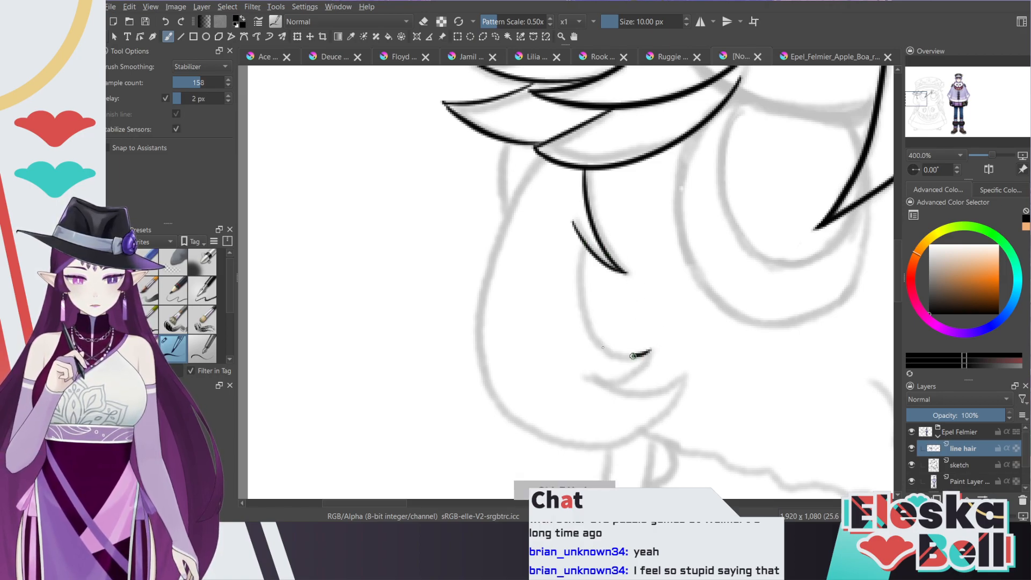
left_click_drag(644, 354, 580, 248)
Step: Ink the shallow upper curve of the side lock's lower tip on the left cheek
left_click_drag(650, 352, 607, 384)
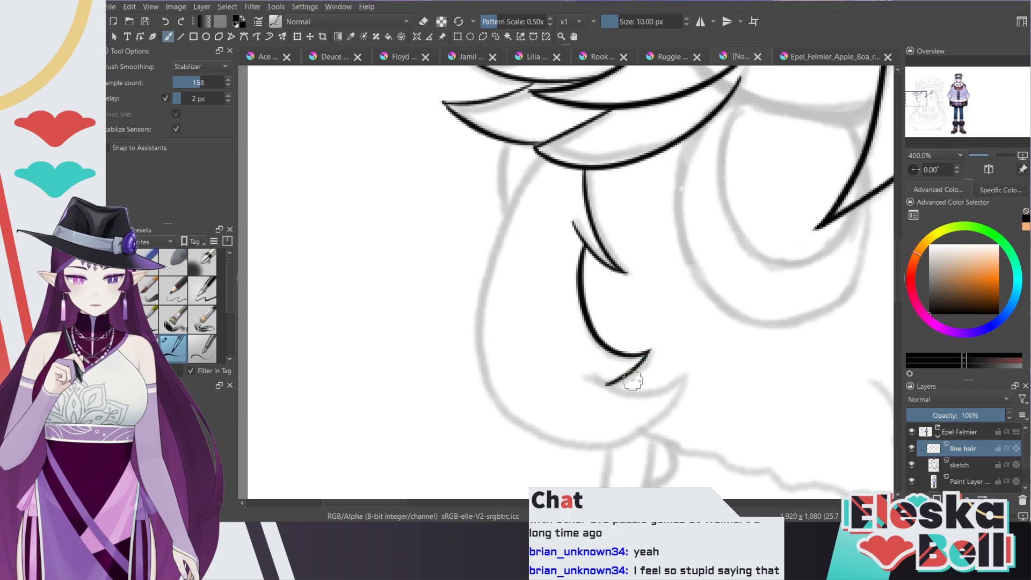
key("ctrl+z")
left_click_drag(685, 377, 587, 378)
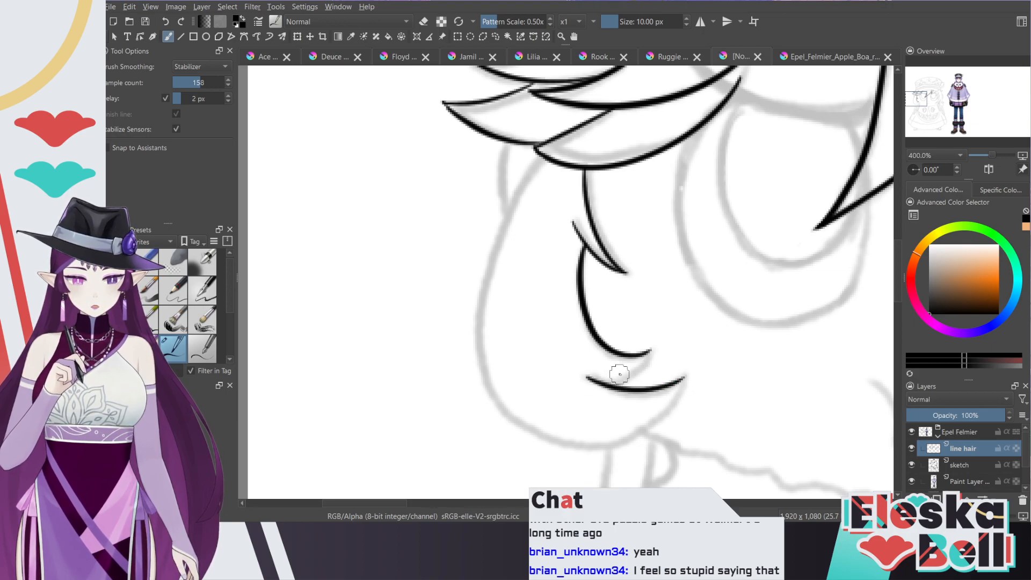
Step: Try to ink the side lock's lower tip on the left cheek with a deeper curve and a short notch joining the upper tip
key("ctrl+z")
left_click_drag(685, 376, 590, 374)
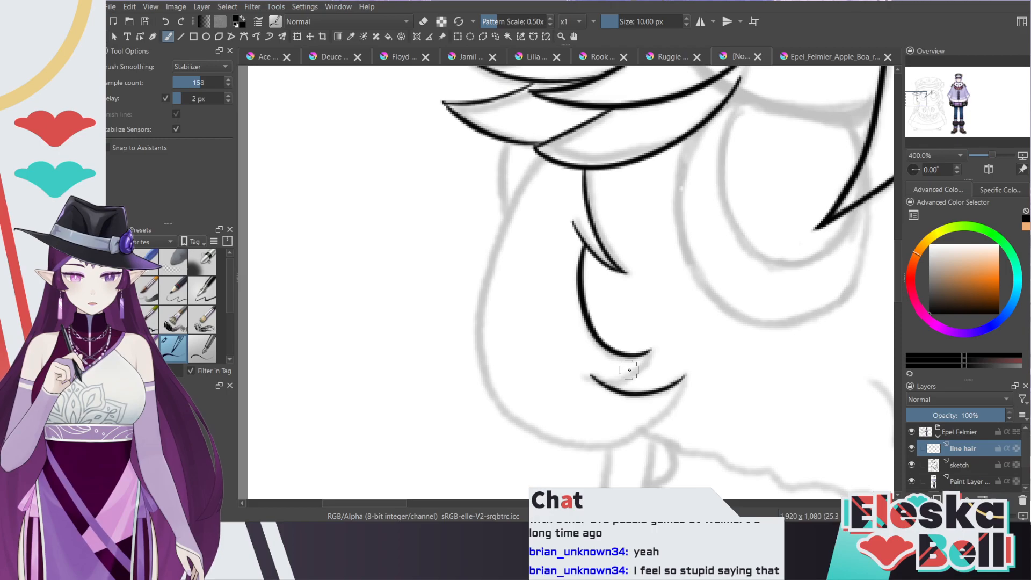
key("ctrl+z")
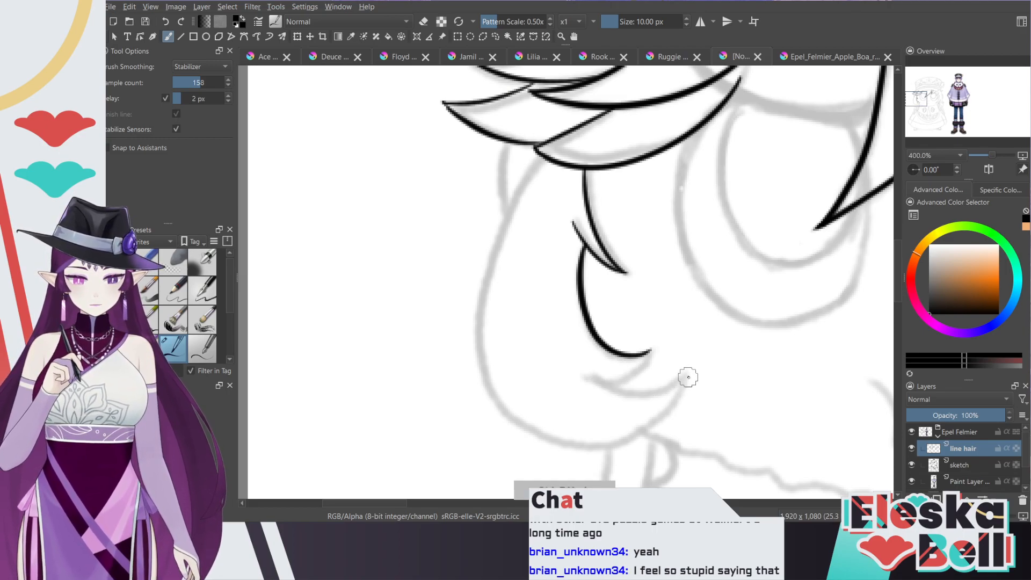
left_click_drag(688, 376, 593, 373)
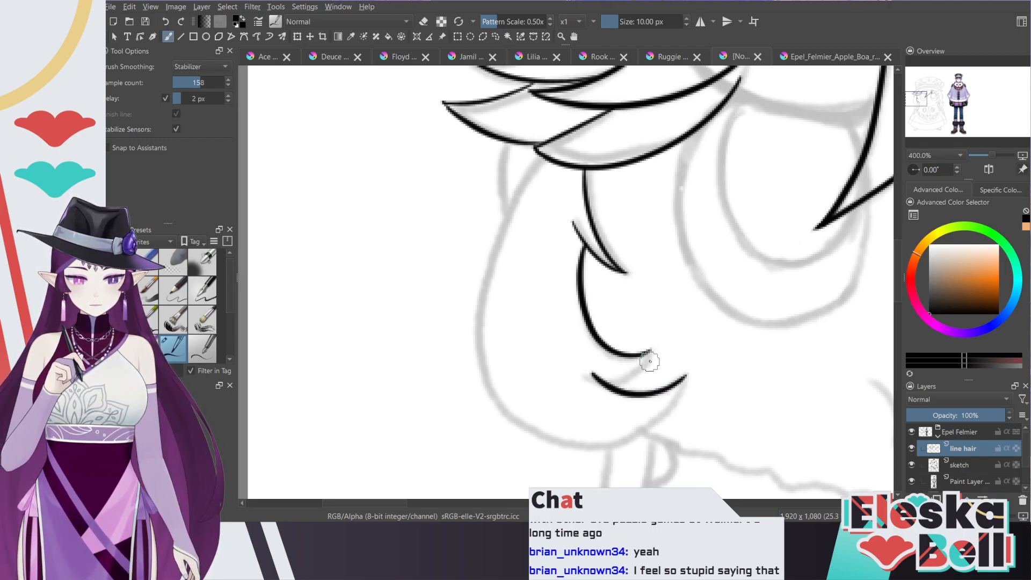
left_click_drag(649, 351, 594, 373)
key("ctrl+z")
key("ctrl+z")
left_click_drag(650, 351, 592, 372)
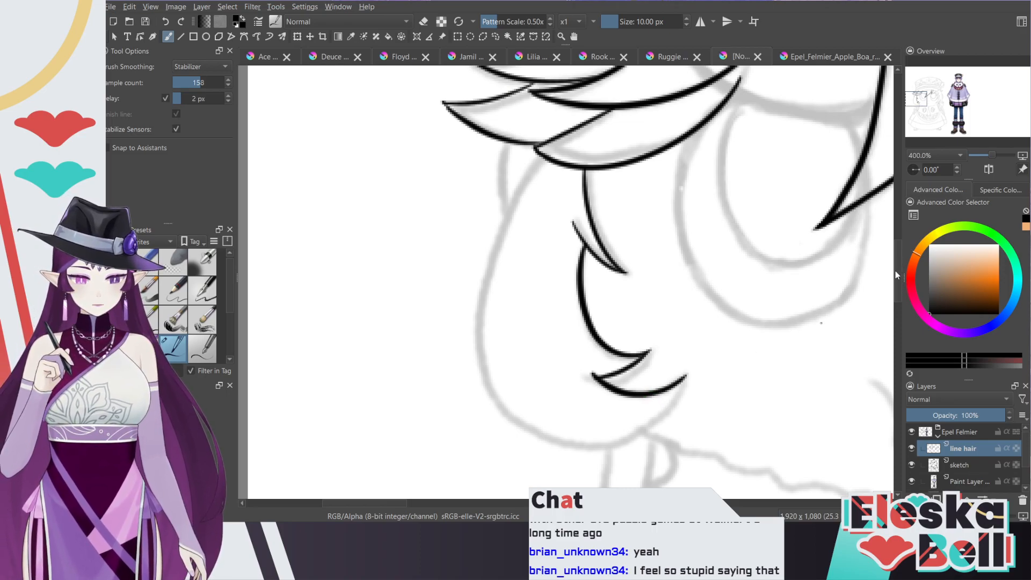
Step: Try to ink the left side lock's rounded outer contour, then undo it together with the lower tip curve and the notch
scroll(895, 272, "down", 3)
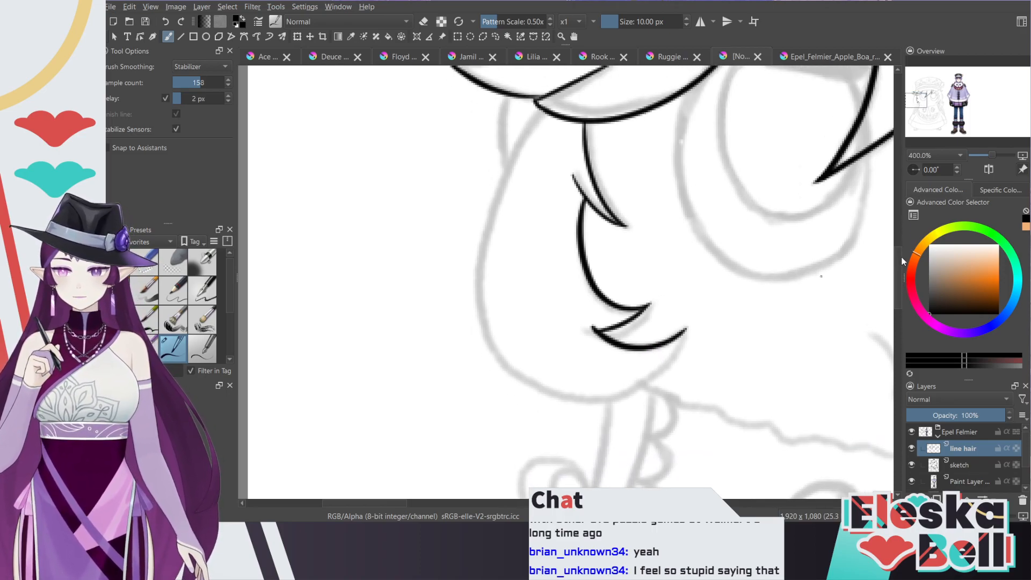
mouse_move(681, 346)
left_mouse_down()
mouse_move(574, 402)
mouse_move(471, 331)
mouse_move(574, 92)
left_mouse_up()
key("ctrl+z")
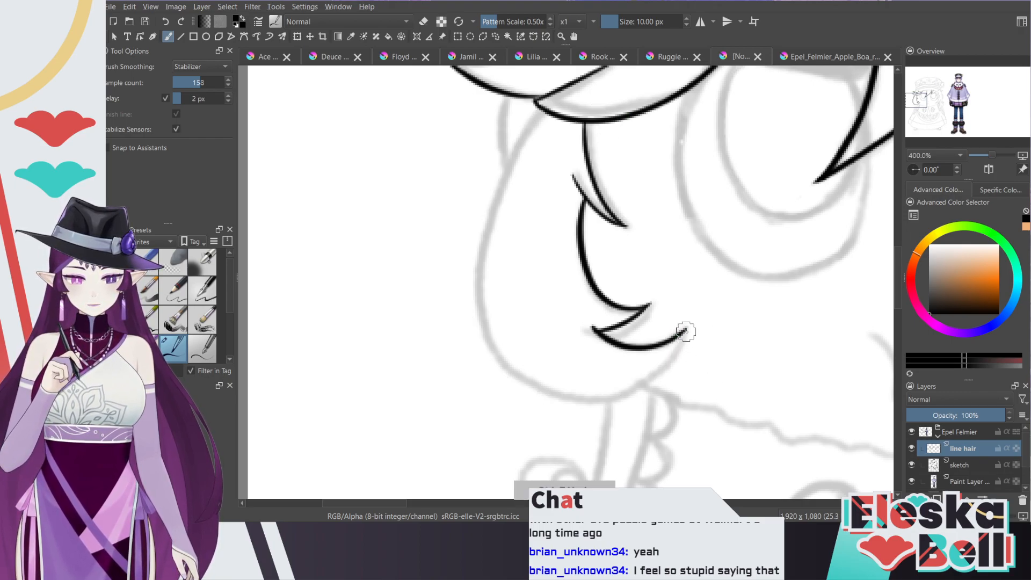
mouse_move(682, 338)
left_mouse_down()
mouse_move(483, 371)
mouse_move(617, 140)
left_mouse_up()
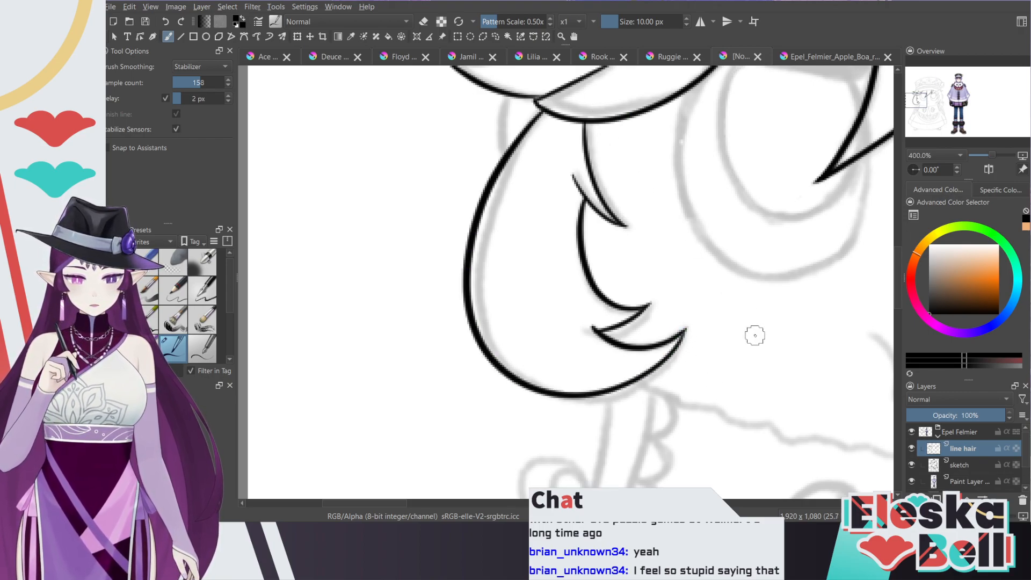
key("ctrl+z")
key("ctrl+z")
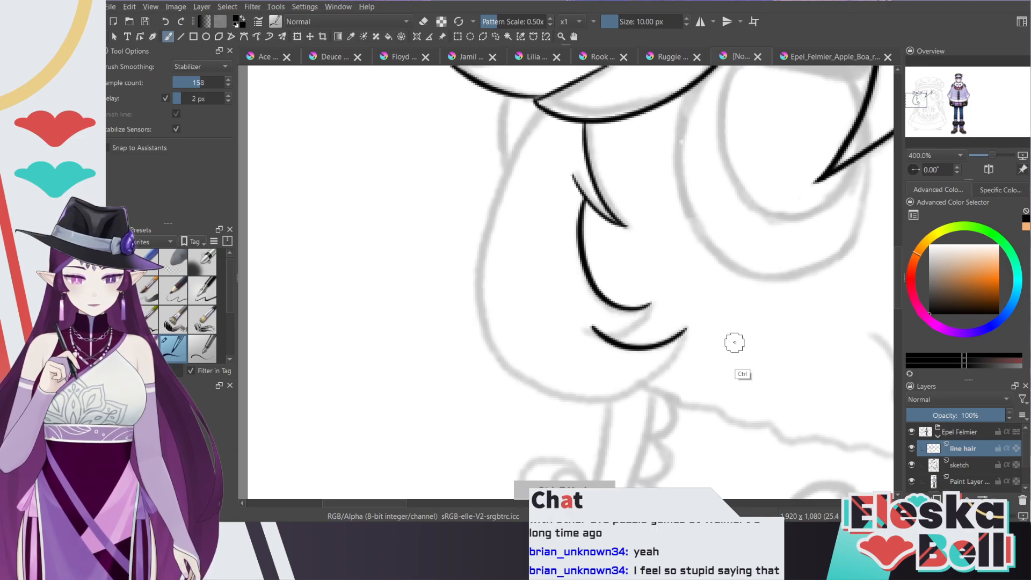
key("ctrl+z")
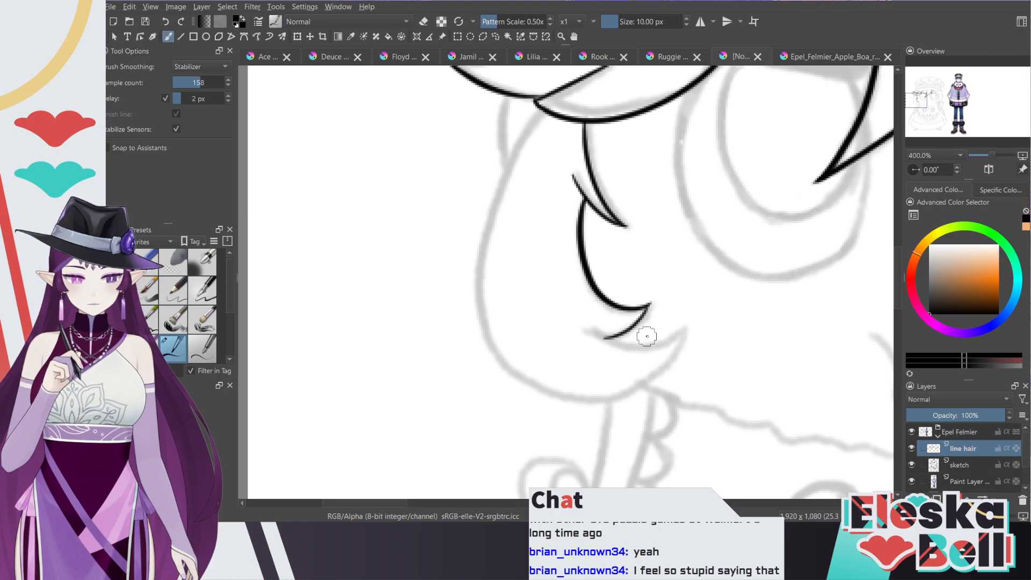
Step: Ink the notch below the side lock's upper tip and the shallow upper curve of its lower tip on the left cheek
mouse_move(650, 304)
left_mouse_down()
mouse_move(599, 337)
mouse_move(651, 304)
left_mouse_up()
key("ctrl+z")
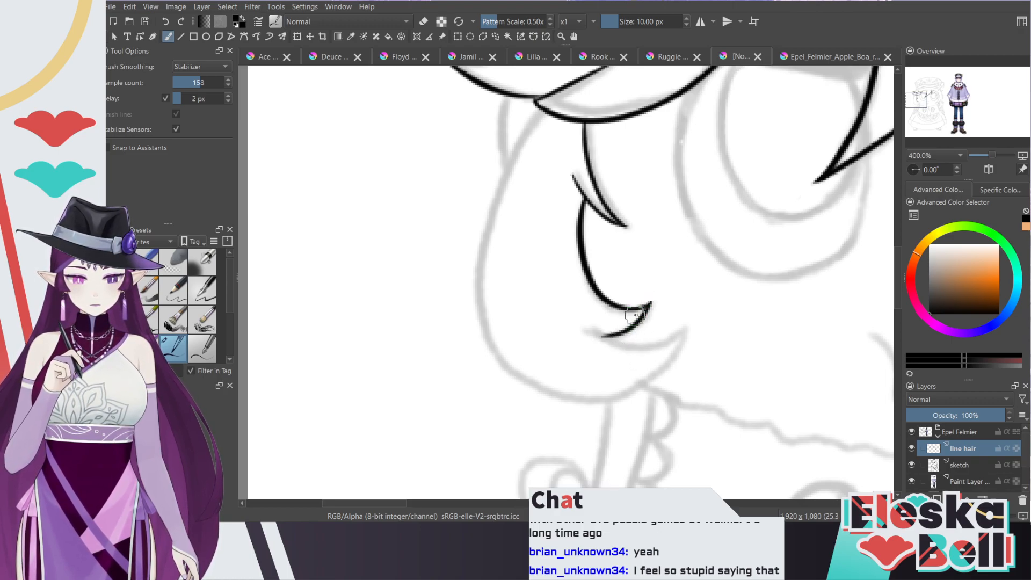
key("e")
key("e")
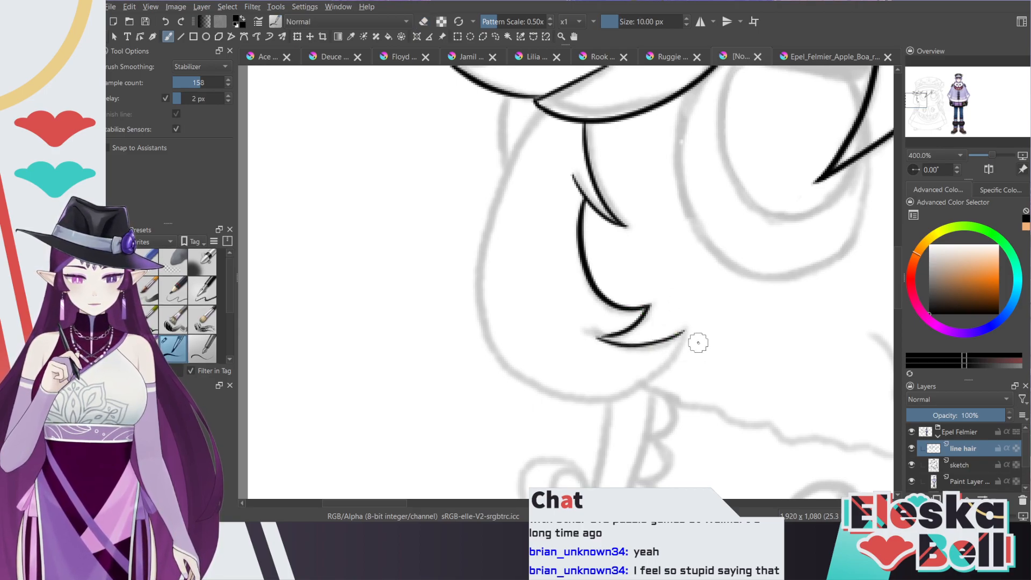
left_click_drag(681, 333, 590, 335)
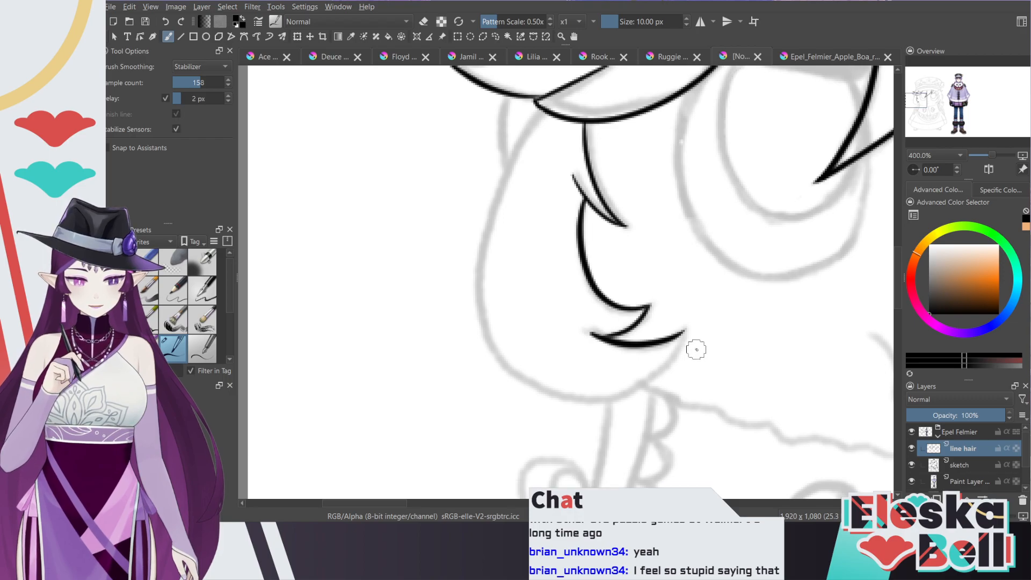
Step: Ink the left side lock's rounded outer contour from the lower tip around and up to the side tufts
mouse_move(669, 371)
left_mouse_down()
mouse_move(472, 300)
mouse_move(572, 102)
left_mouse_up()
key("ctrl+z")
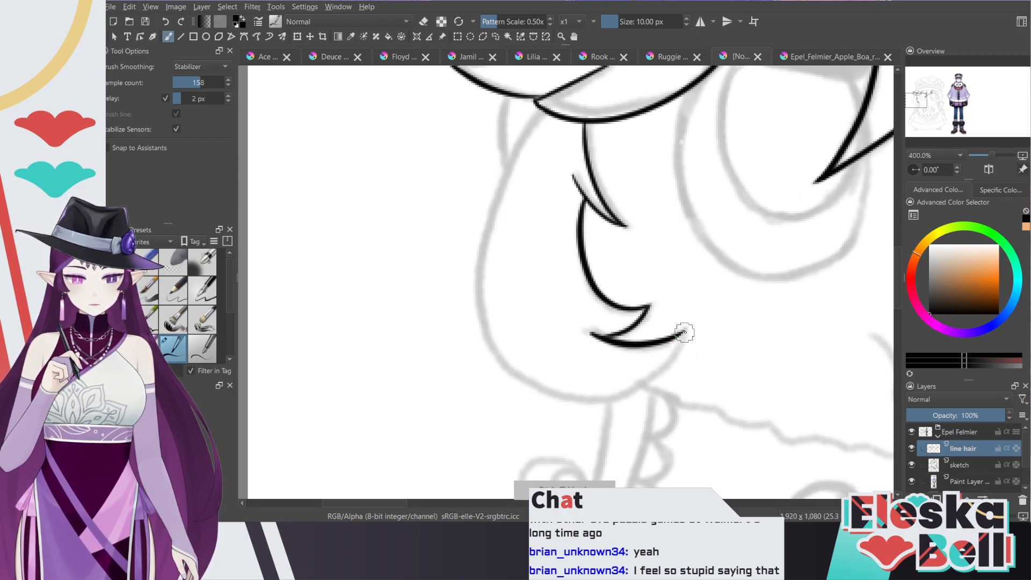
mouse_move(686, 329)
left_mouse_down()
mouse_move(637, 387)
mouse_move(467, 268)
mouse_move(532, 112)
left_mouse_up()
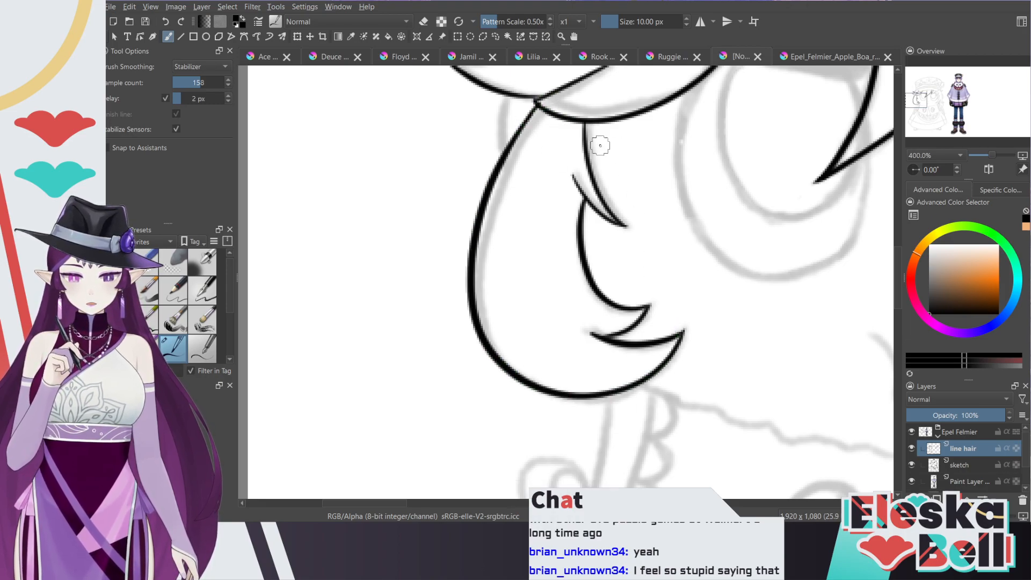
left_click_drag(524, 125, 544, 101)
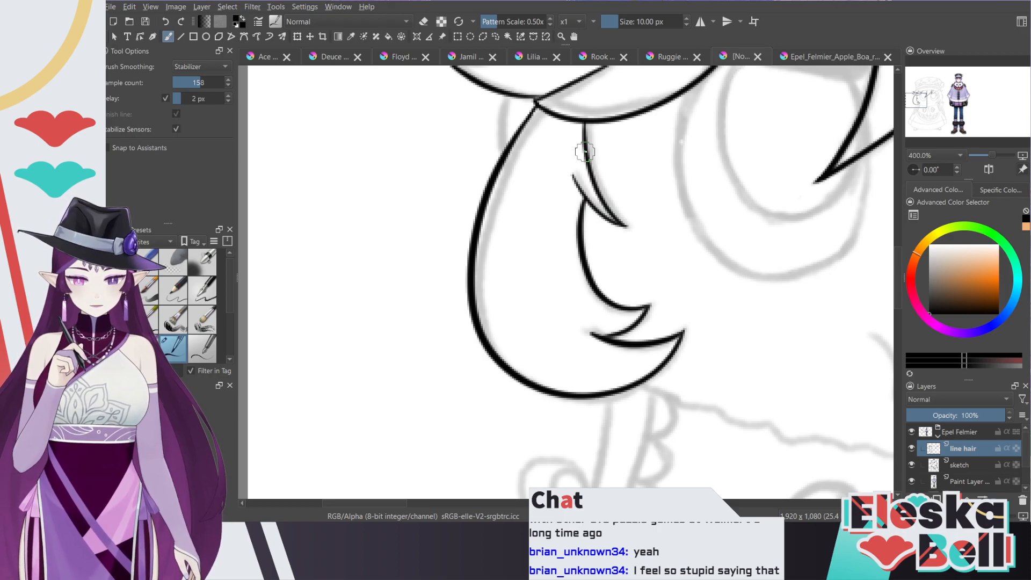
Step: Try to ink the small curved flick of hair sticking out under the hat's right edge
key("minus")
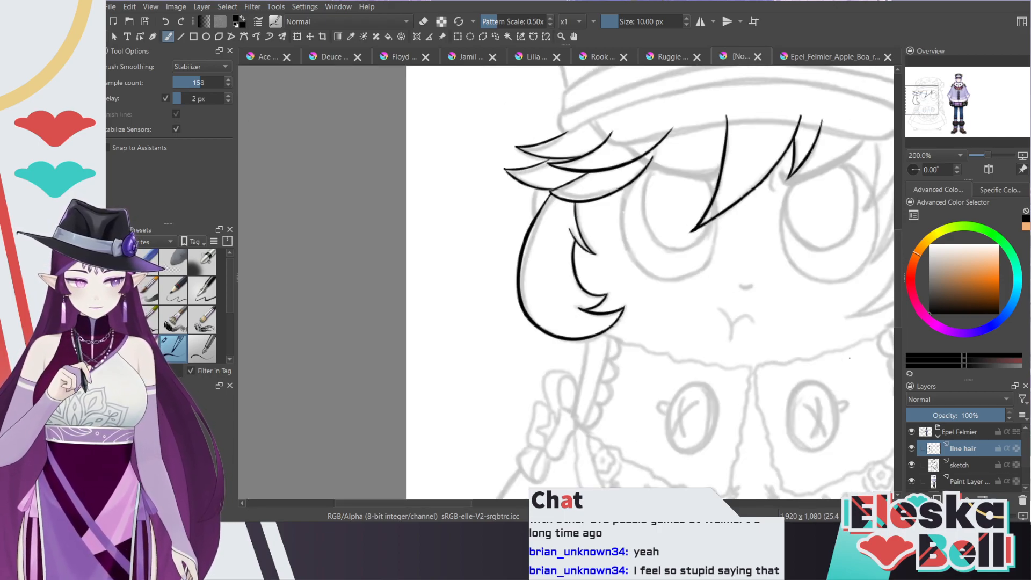
left_click_drag(451, 505, 513, 514)
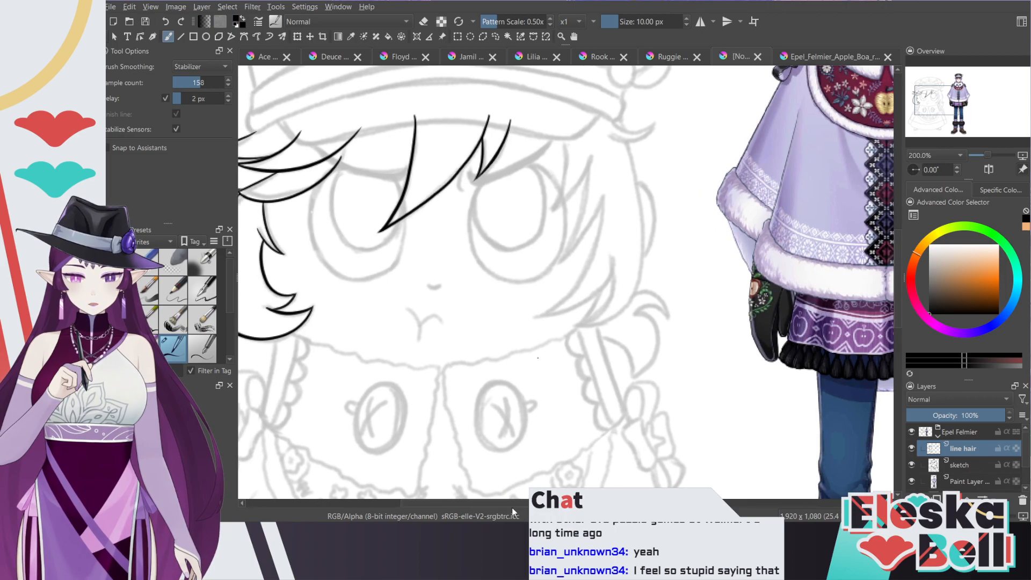
key("plus")
key("plus")
key("plus")
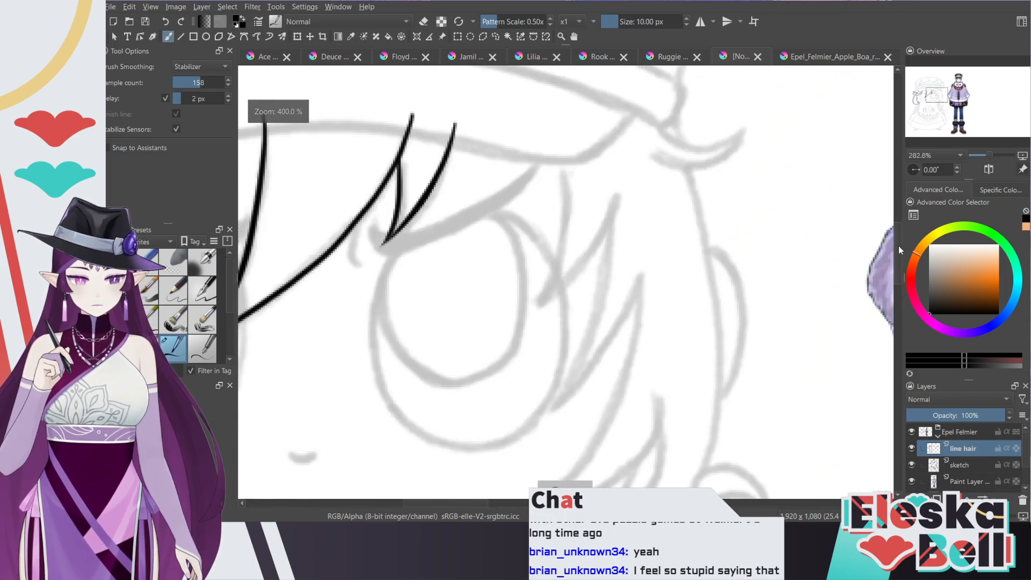
key("minus")
key("minus")
key("e")
key("e")
mouse_move(692, 173)
left_mouse_down()
mouse_move(671, 185)
mouse_move(629, 185)
mouse_move(634, 176)
left_mouse_up()
key("ctrl+z")
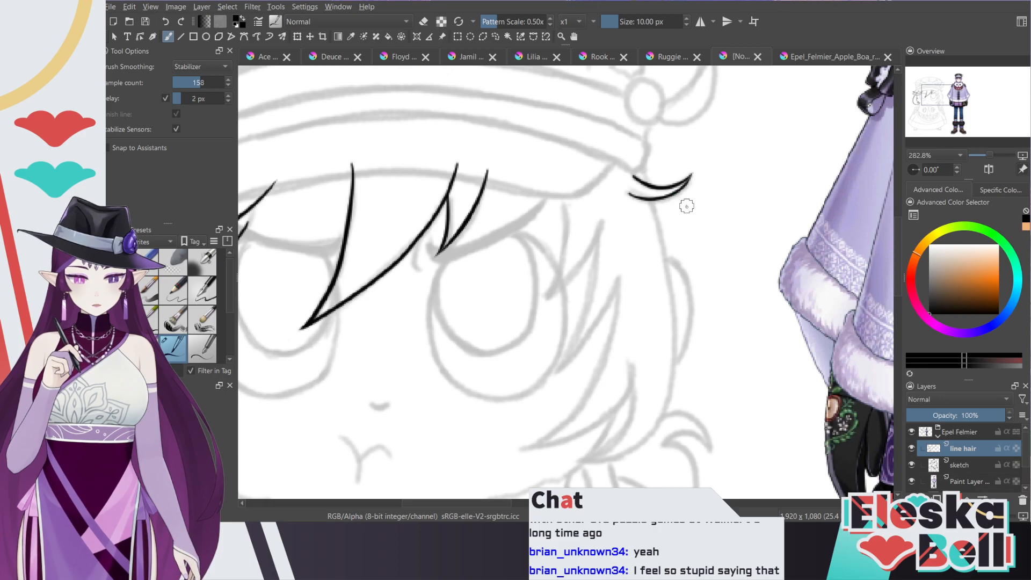
key("ctrl+z")
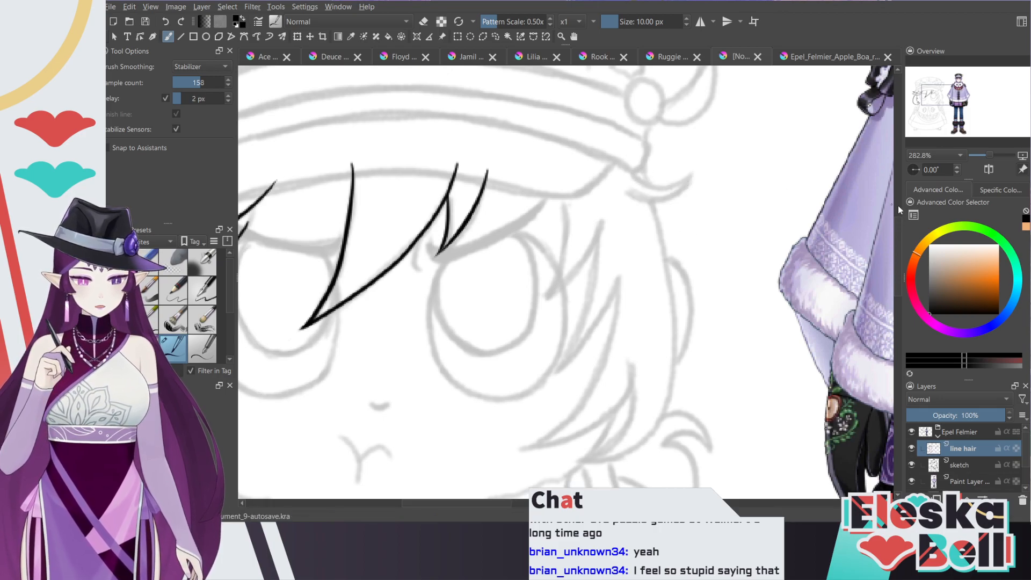
Step: Ink the right side hair's long outer contour from the hat edge to the lower tip, and the tip's short inner curve
scroll(788, 175, "down", 3)
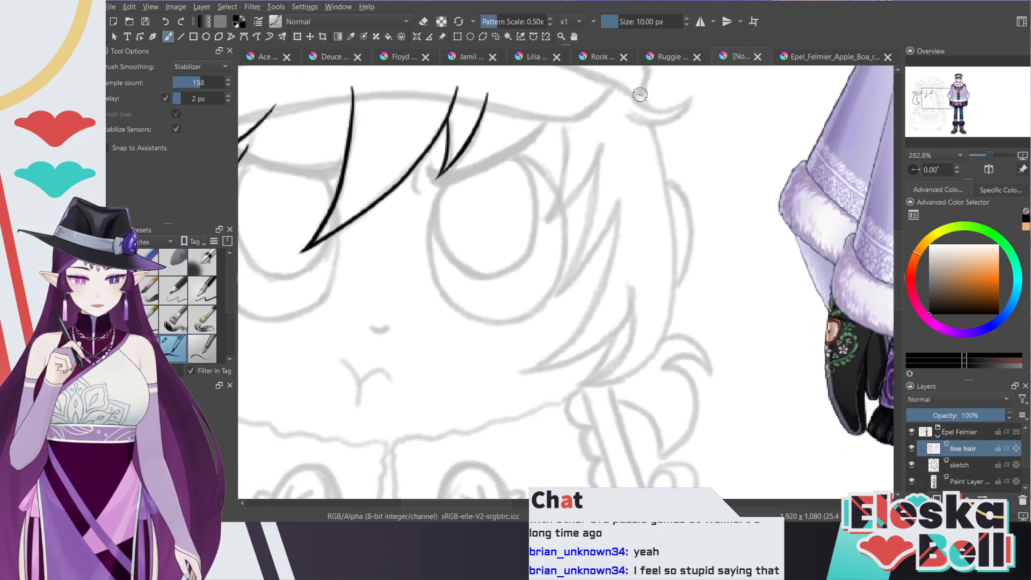
mouse_move(643, 92)
left_mouse_down()
mouse_move(671, 208)
mouse_move(670, 306)
mouse_move(586, 384)
left_mouse_up()
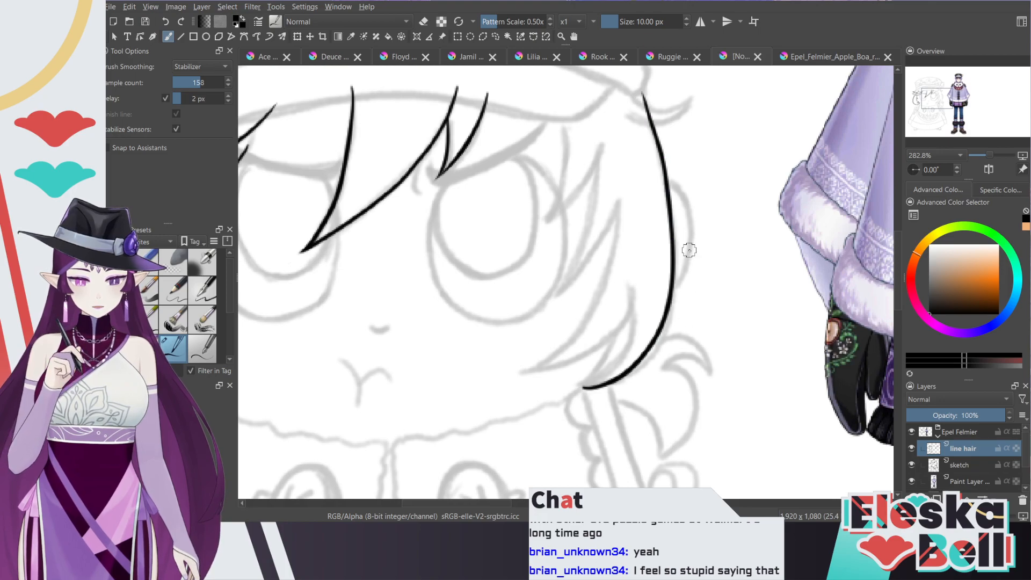
key("ctrl+z")
mouse_move(643, 92)
left_mouse_down()
mouse_move(676, 301)
mouse_move(580, 384)
left_mouse_up()
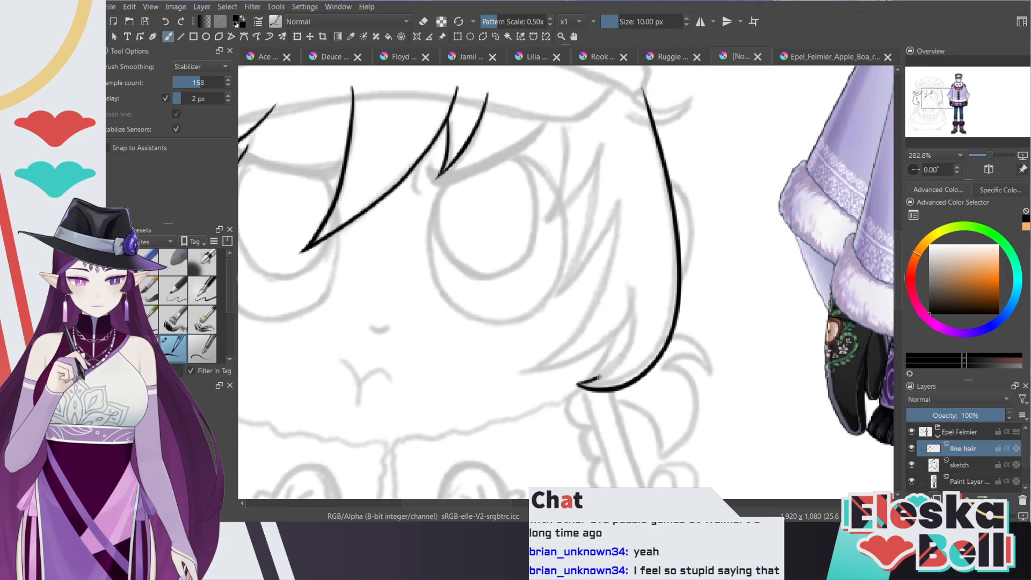
key("ctrl+z")
mouse_move(632, 313)
left_mouse_down()
mouse_move(609, 373)
mouse_move(577, 384)
left_mouse_up()
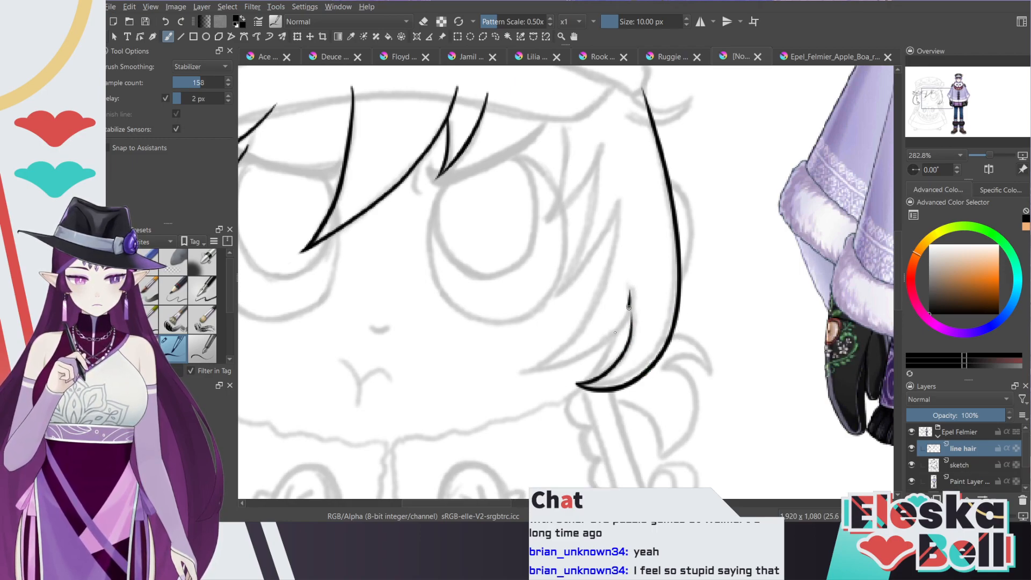
Step: Try to ink the lower curve of the neighbouring strand sweeping inward across the right cheek
left_click_drag(629, 305, 524, 373)
key("ctrl+z")
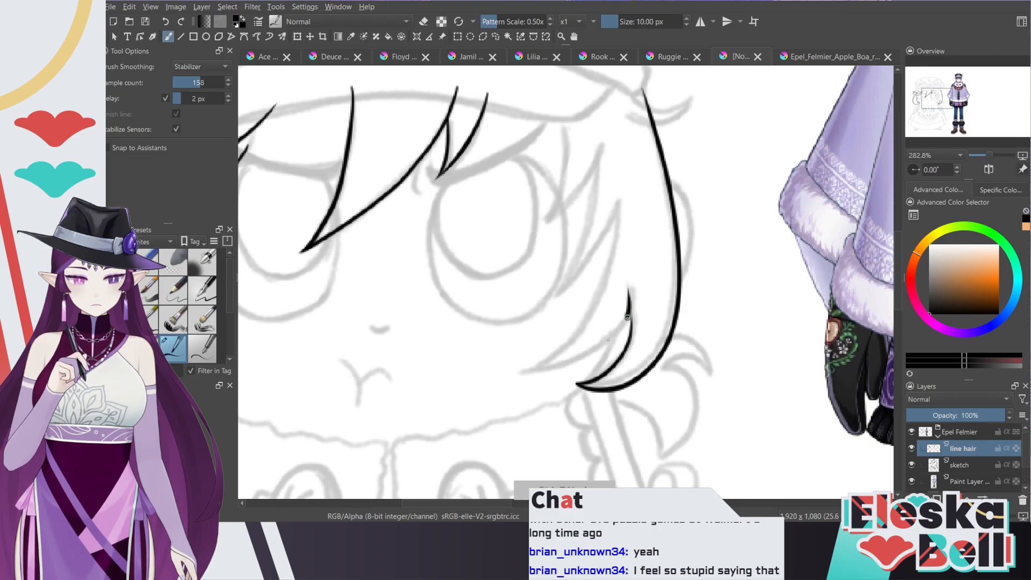
left_click_drag(628, 317, 524, 368)
key("ctrl+z")
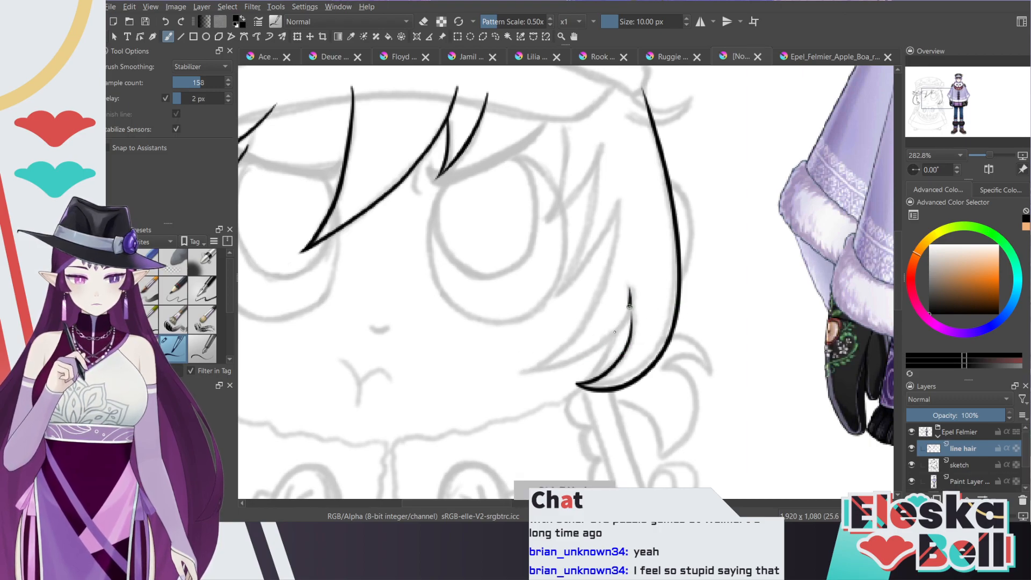
left_click_drag(629, 302, 530, 371)
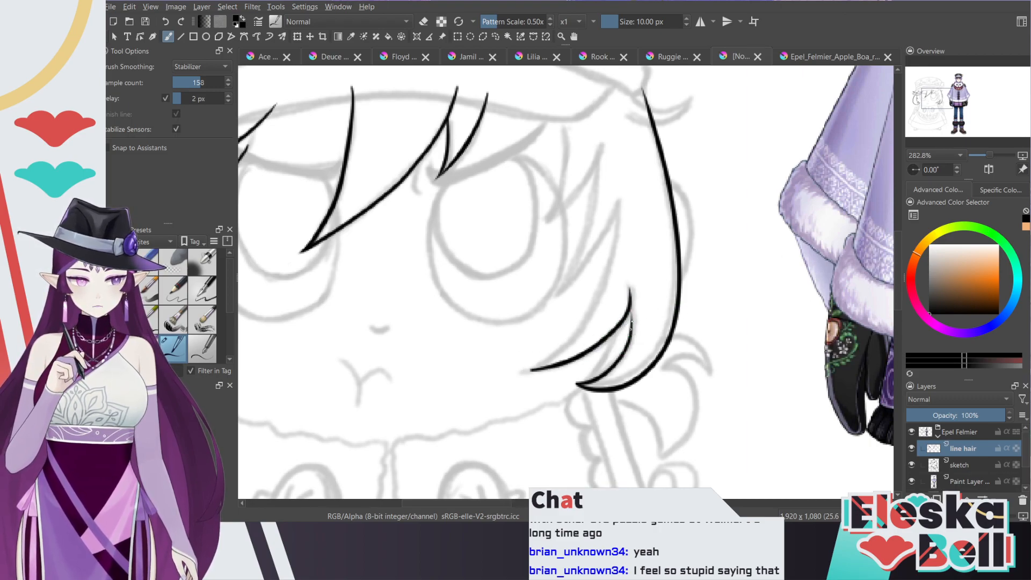
key("ctrl+z")
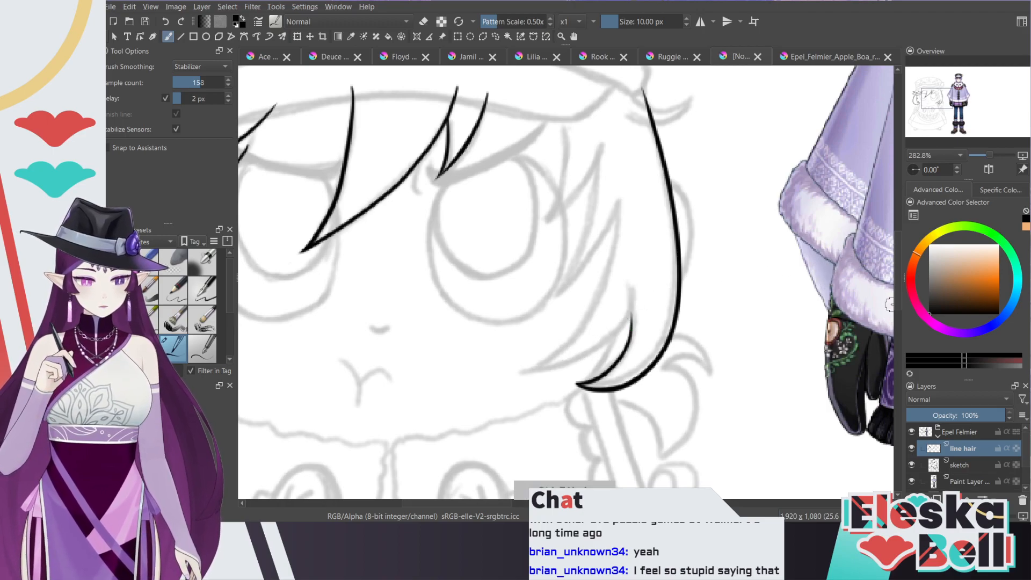
Step: Ink the pointed strand over the right eye's outer edge with two curves meeting at the tip, trimming the second curve's upper end
scroll(631, 223, "up", 3)
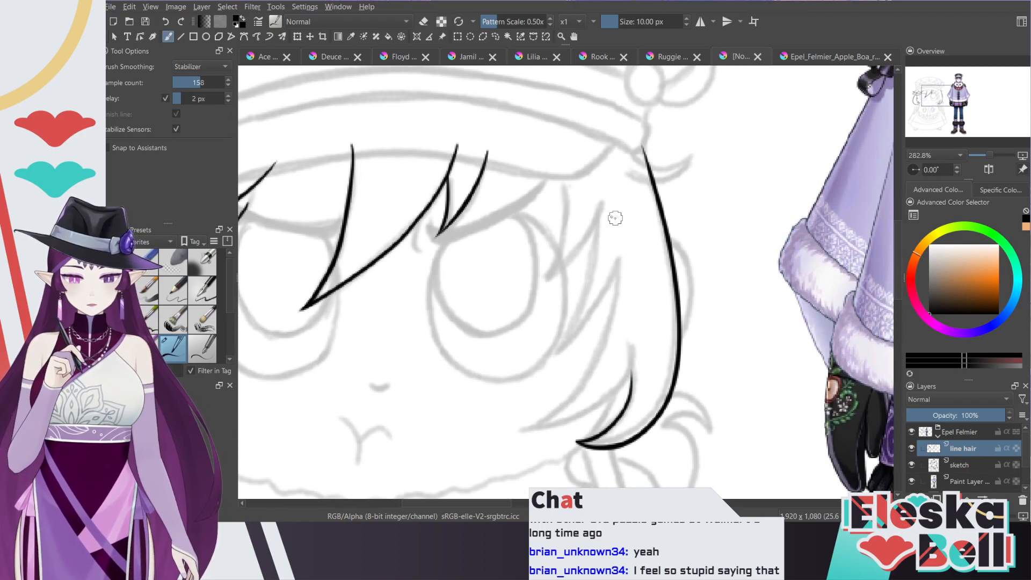
key("ctrl+z")
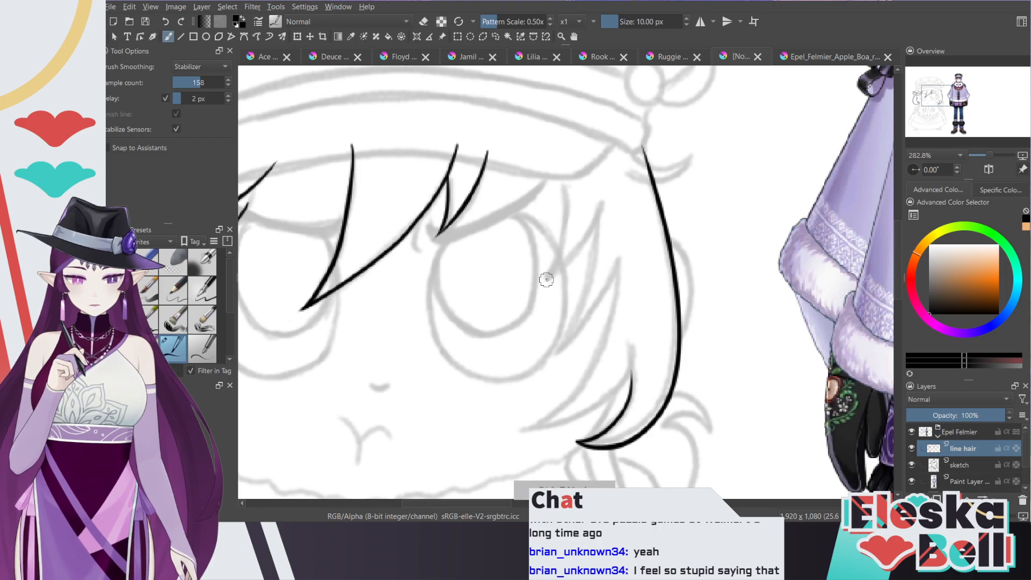
left_click_drag(548, 275, 560, 154)
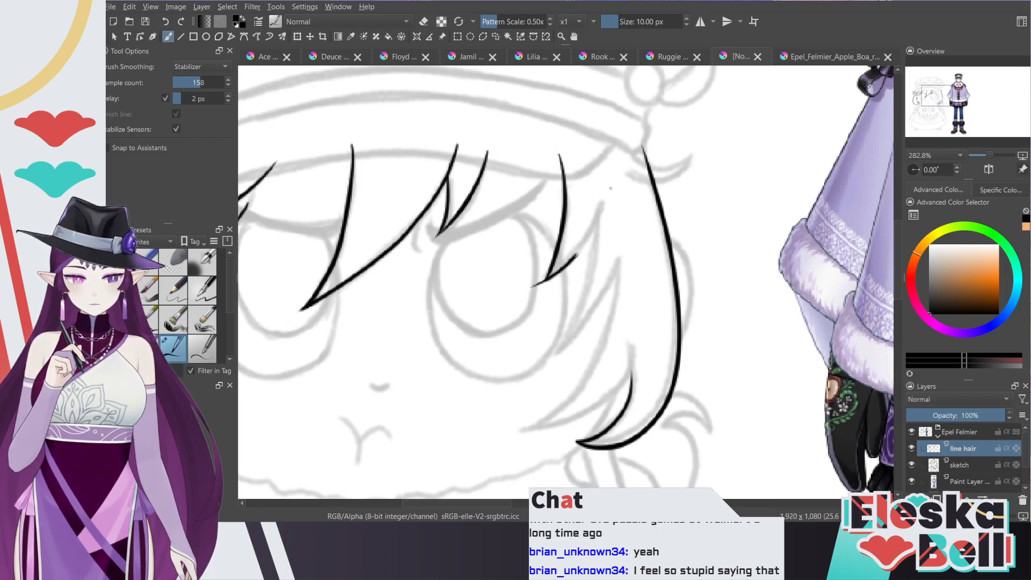
mouse_move(598, 206)
left_mouse_down()
mouse_move(568, 260)
mouse_move(609, 182)
left_mouse_up()
key("ctrl+z")
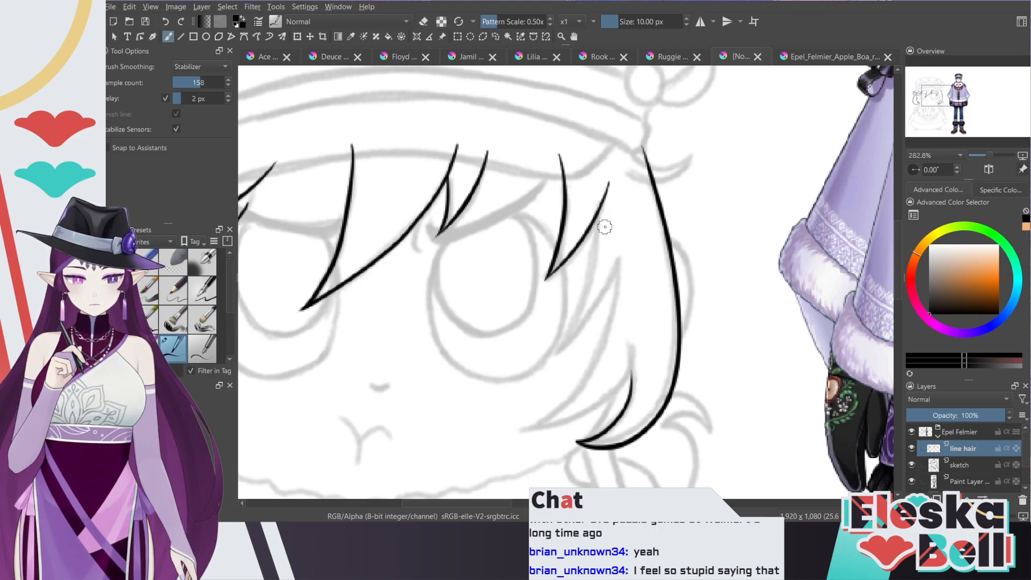
key("e")
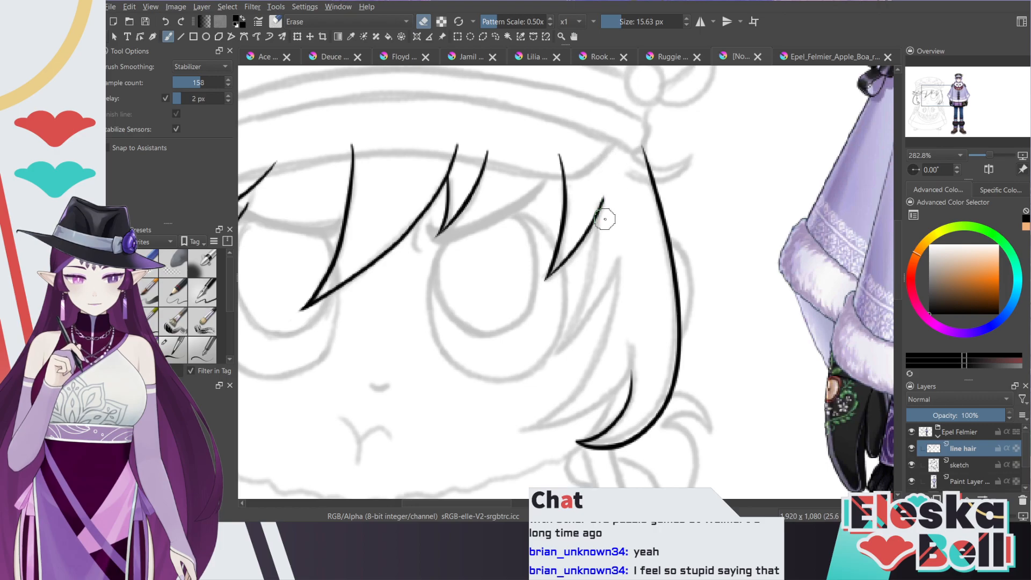
key("e")
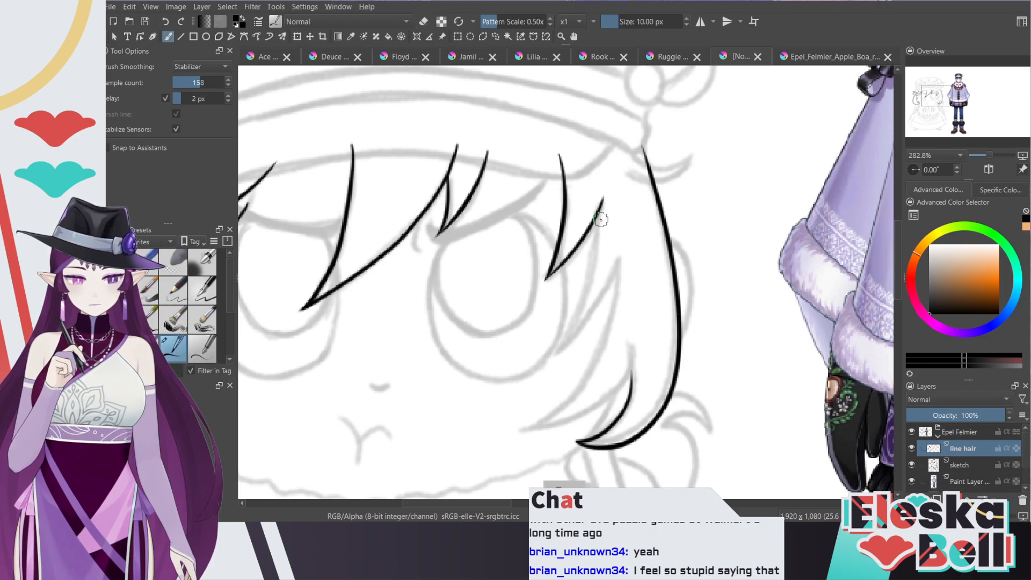
Step: Ink the next pointed strand beside the right eye's outer edge with two curves meeting at its lower tip
mouse_move(600, 207)
left_mouse_down()
mouse_move(585, 290)
mouse_move(556, 349)
mouse_move(582, 302)
mouse_move(601, 200)
mouse_move(560, 347)
left_mouse_up()
key("ctrl+z")
key("ctrl+z")
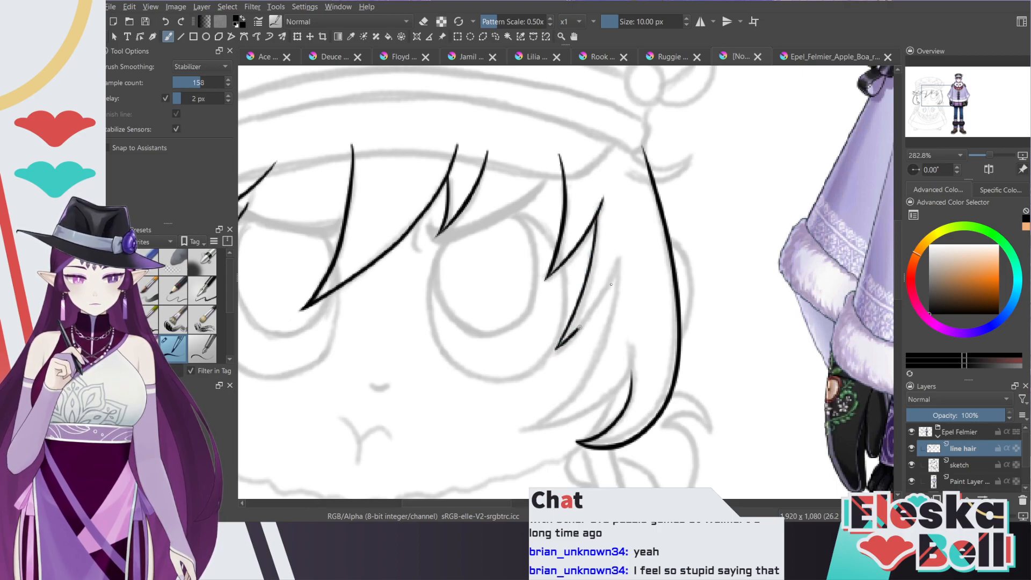
key("plus")
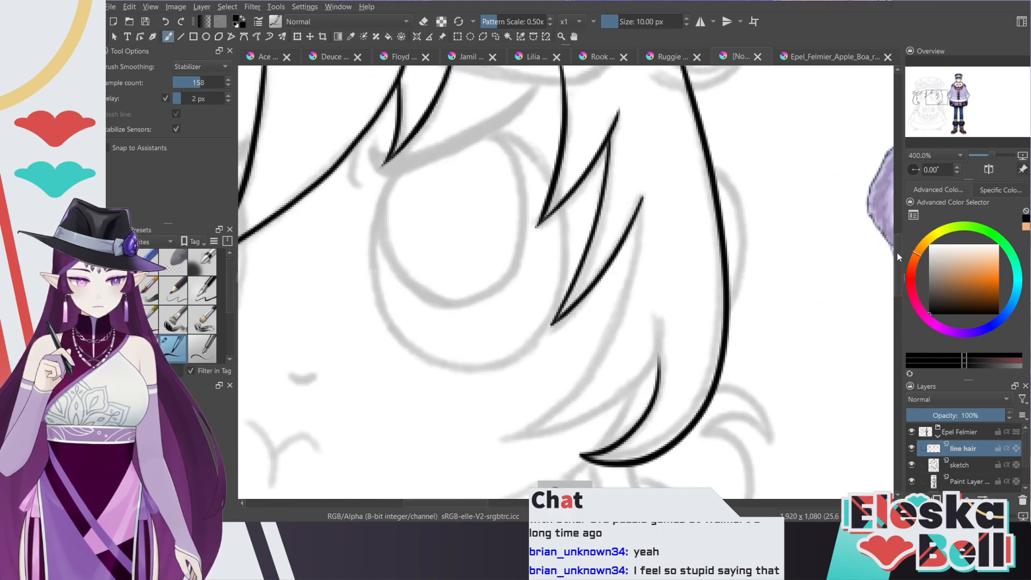
key("plus")
mouse_move(544, 341)
left_mouse_down()
mouse_move(607, 285)
mouse_move(681, 136)
left_mouse_up()
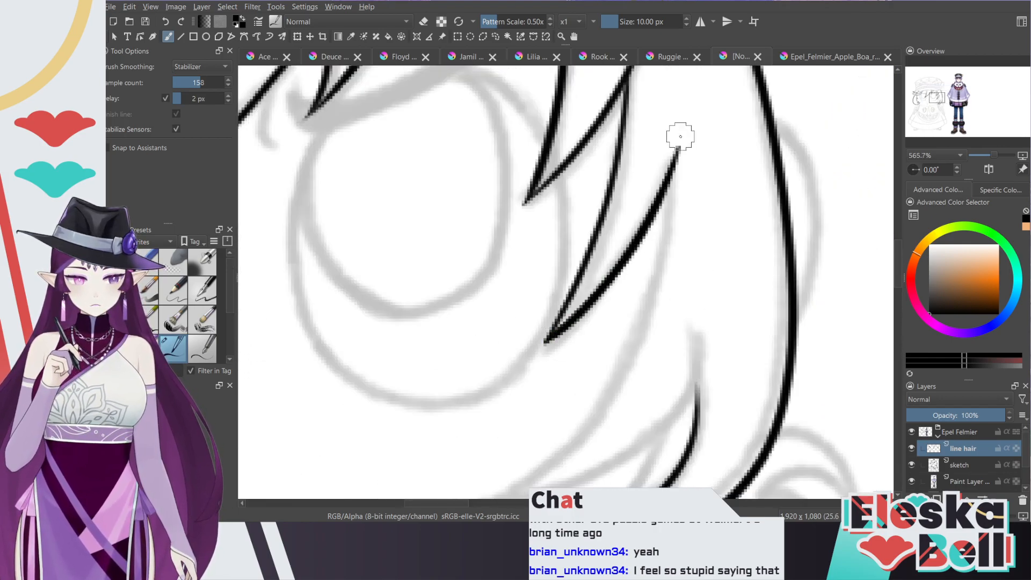
Step: Try to ink the long strand sweeping inward across the right cheek with a lower and an upper curve meeting at the tip
scroll(903, 273, "down", 3)
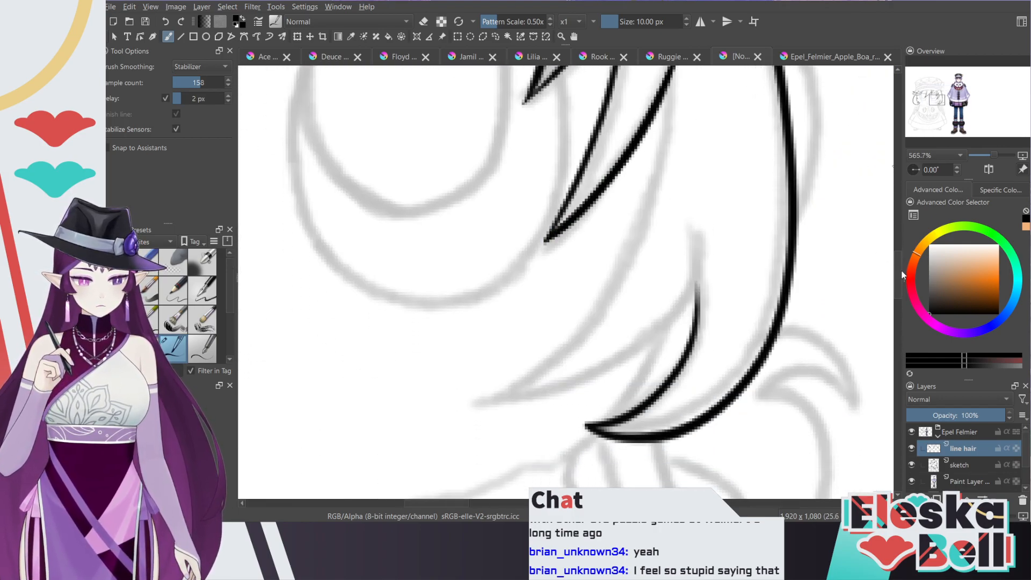
scroll(881, 268, "up", 1)
mouse_move(696, 269)
left_mouse_down()
mouse_move(634, 368)
mouse_move(486, 422)
left_mouse_up()
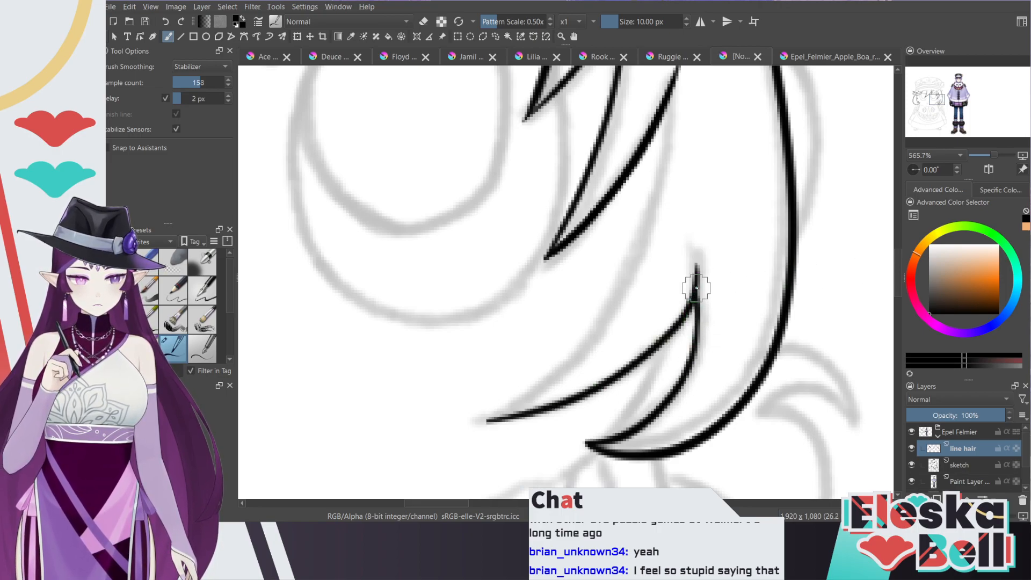
key("minus")
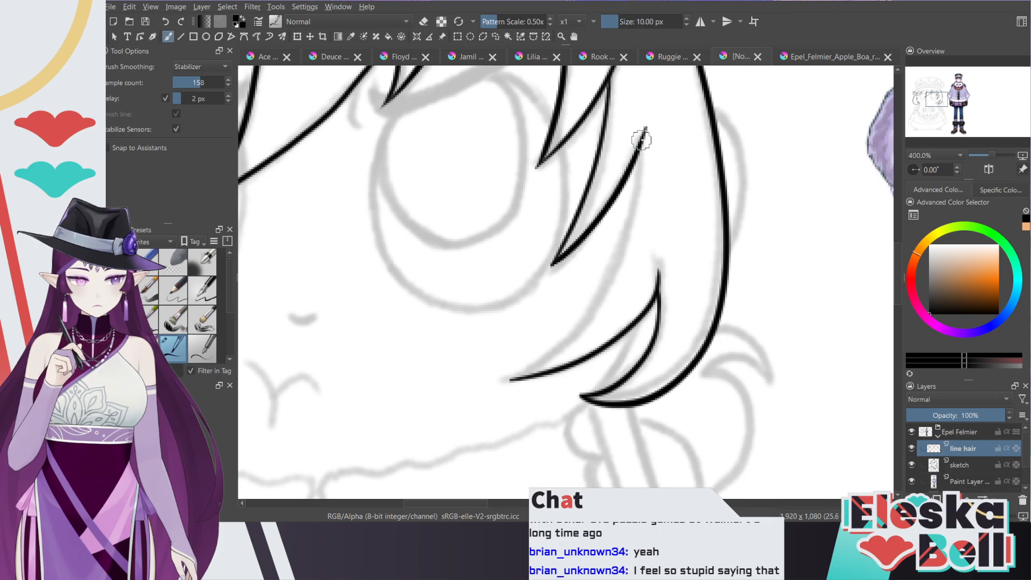
mouse_move(639, 164)
left_mouse_down()
mouse_move(573, 321)
mouse_move(511, 380)
left_mouse_up()
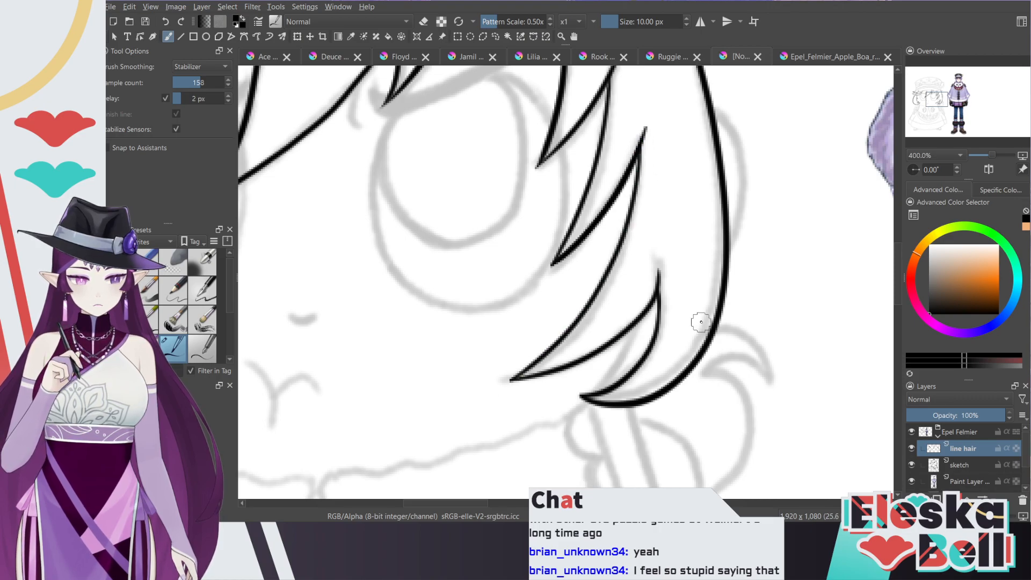
key("ctrl+z")
mouse_move(644, 132)
left_mouse_down()
mouse_move(616, 260)
mouse_move(510, 379)
left_mouse_up()
Step: Compare the inked right side hair with the hair on the full-colour reference character
scroll(685, 342, "down", 4)
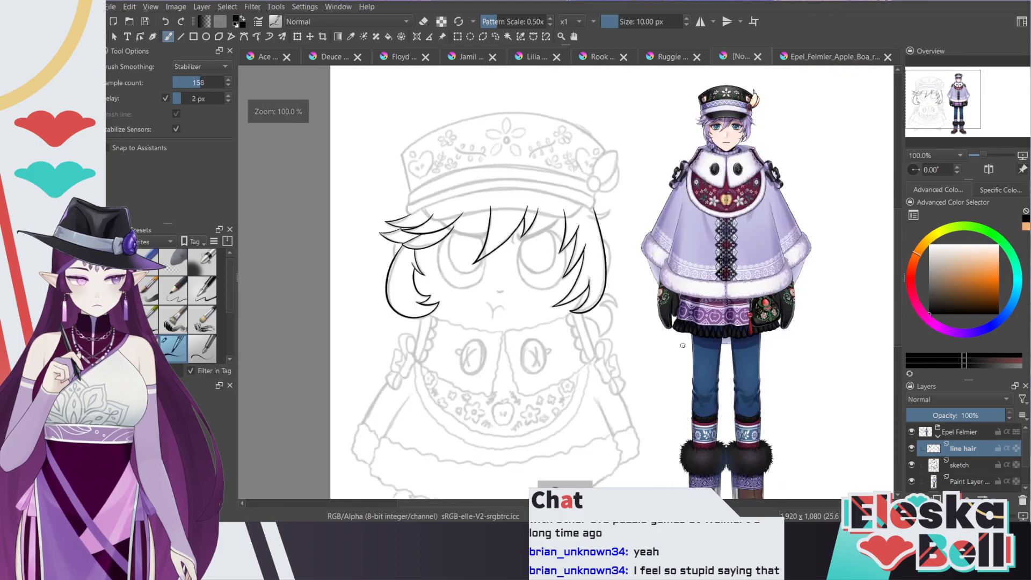
scroll(685, 344, "up", 3)
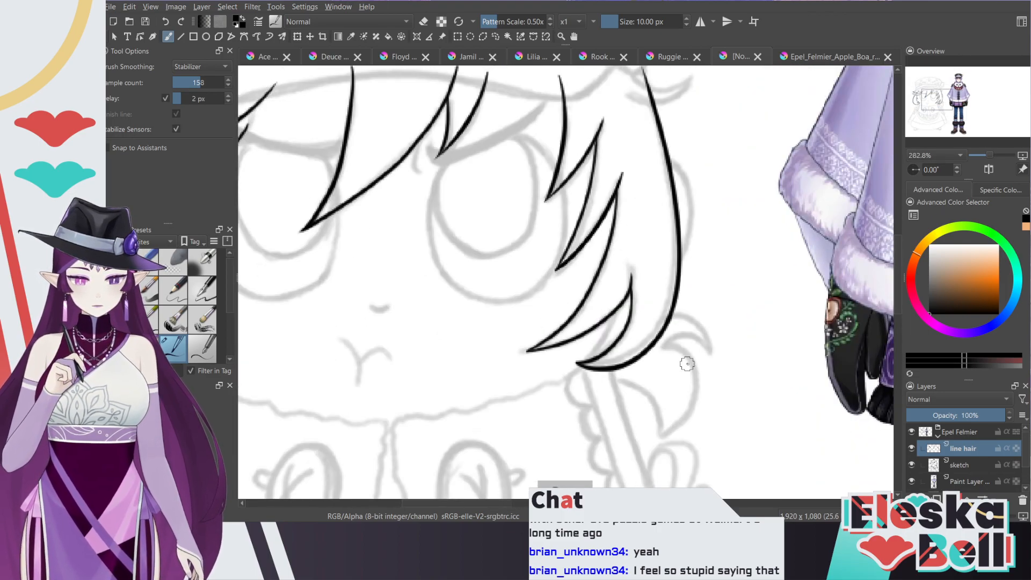
scroll(688, 361, "down", 2)
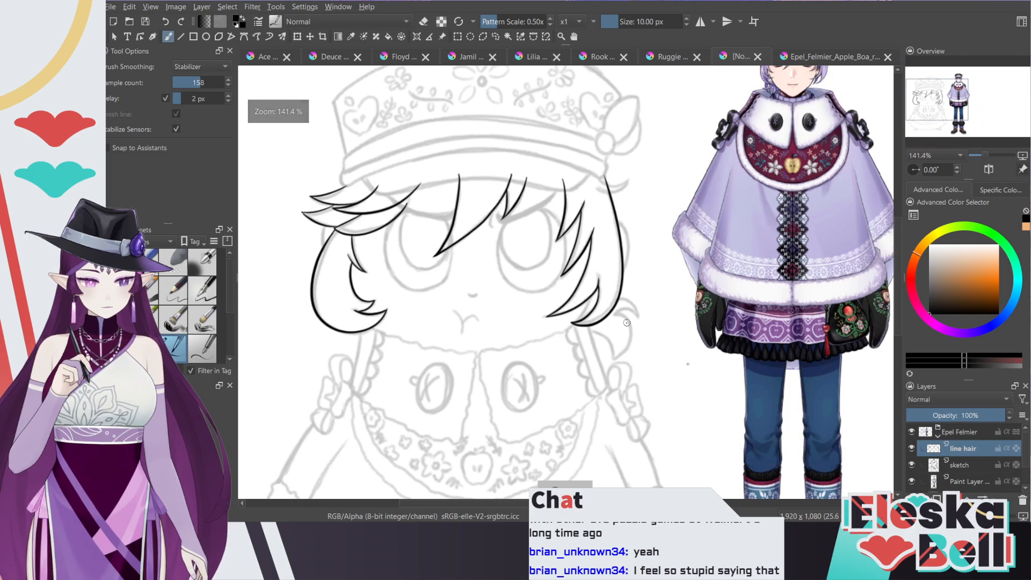
left_click(960, 99)
scroll(962, 98, "up", 1)
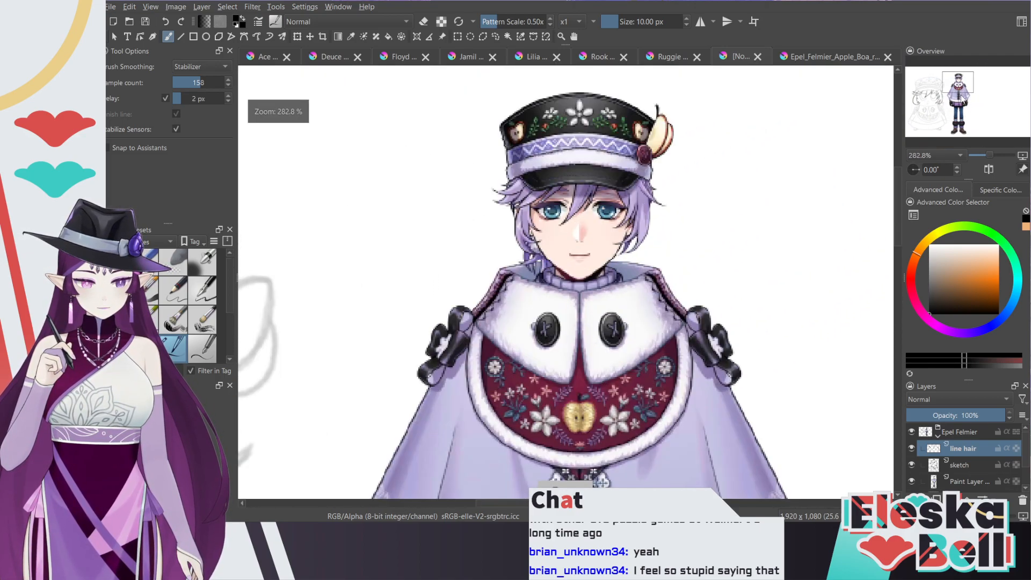
scroll(963, 101, "down", 1)
scroll(963, 101, "up", 1)
left_click(921, 113)
Step: Erase the long cheek strand, ink a shorter, steeper pointed strand in its place, and redraw the lower tip's inner curve beneath it
key("e")
mouse_move(690, 237)
left_mouse_down()
mouse_move(674, 273)
mouse_move(684, 247)
mouse_move(619, 309)
mouse_move(571, 324)
mouse_move(614, 294)
mouse_move(653, 245)
mouse_move(673, 195)
mouse_move(647, 242)
left_mouse_up()
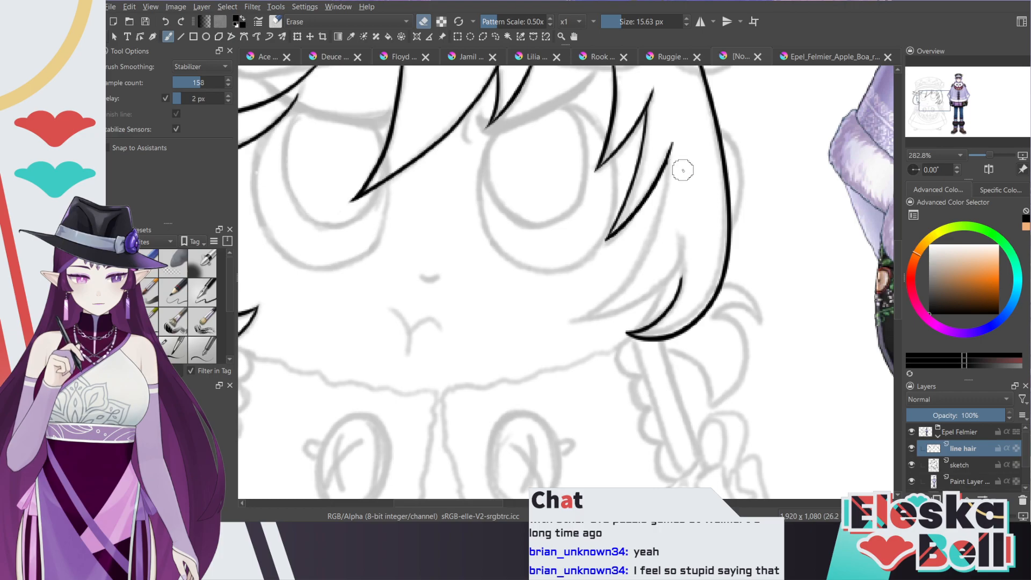
key("e")
mouse_move(667, 177)
left_mouse_down()
mouse_move(626, 299)
mouse_move(633, 317)
mouse_move(682, 252)
mouse_move(660, 317)
mouse_move(629, 333)
left_mouse_up()
key("e")
key("e")
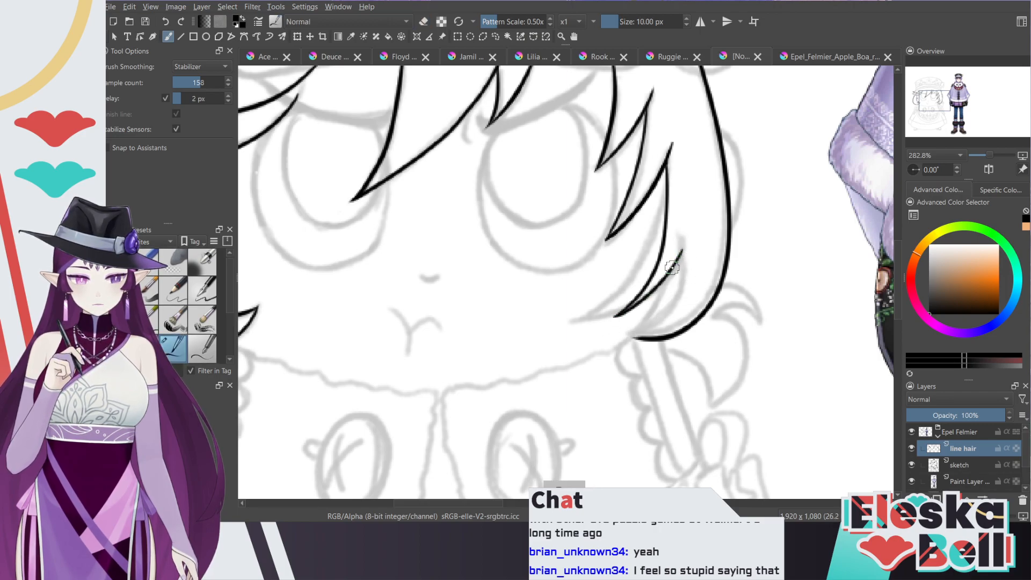
mouse_move(672, 268)
left_mouse_down()
mouse_move(664, 319)
mouse_move(627, 329)
left_mouse_up()
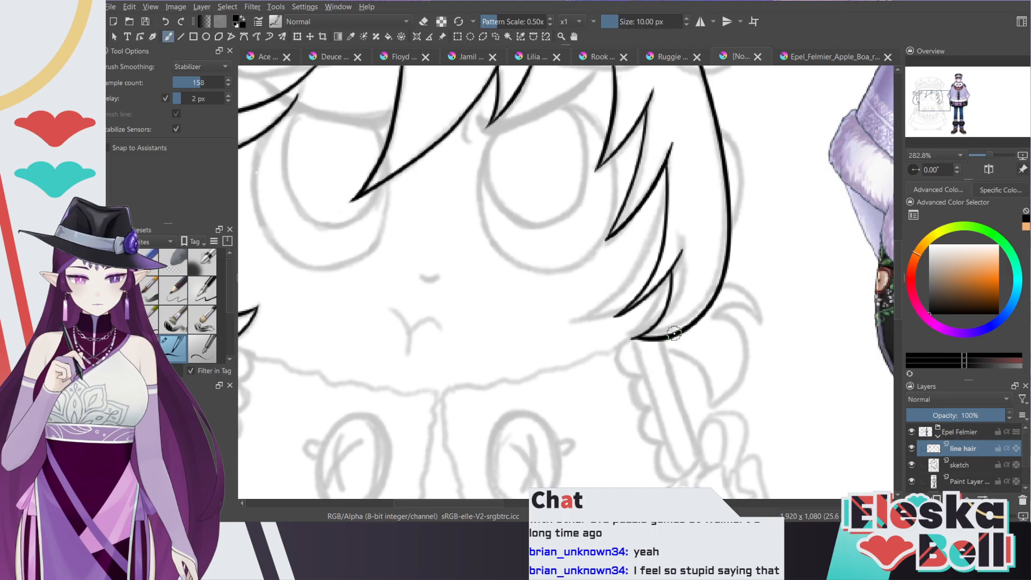
key("1")
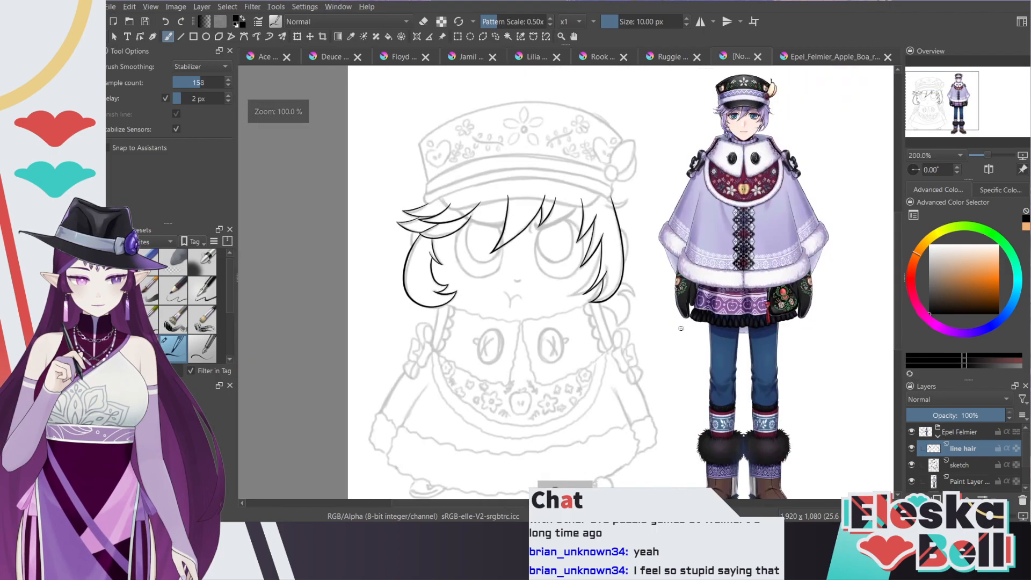
Step: Erase a gap in the outer contour below the hat's right edge and ink the small outward flick there with two curves
key("plus")
key("plus")
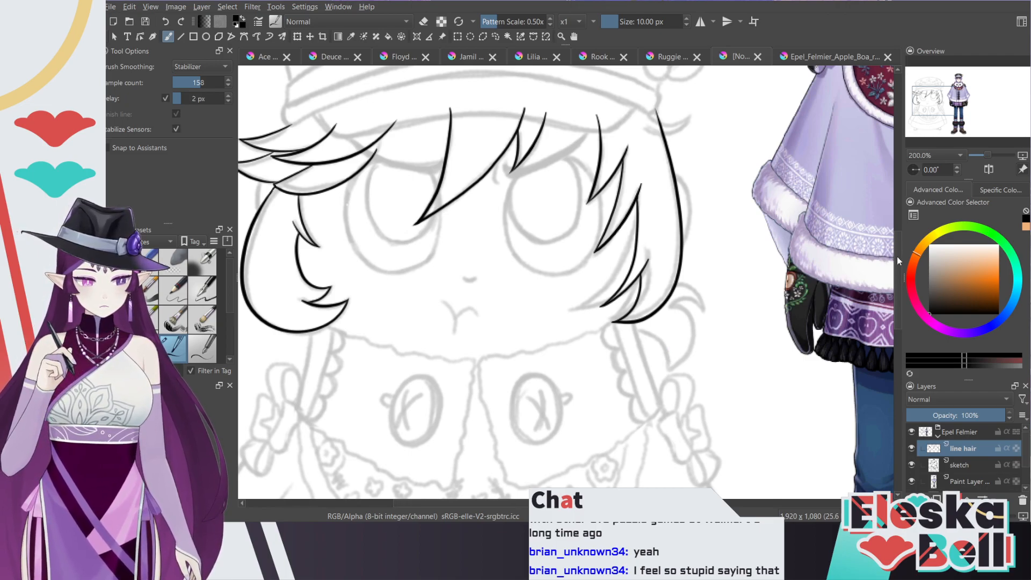
scroll(897, 256, "up", 3)
key("plus")
key("plus")
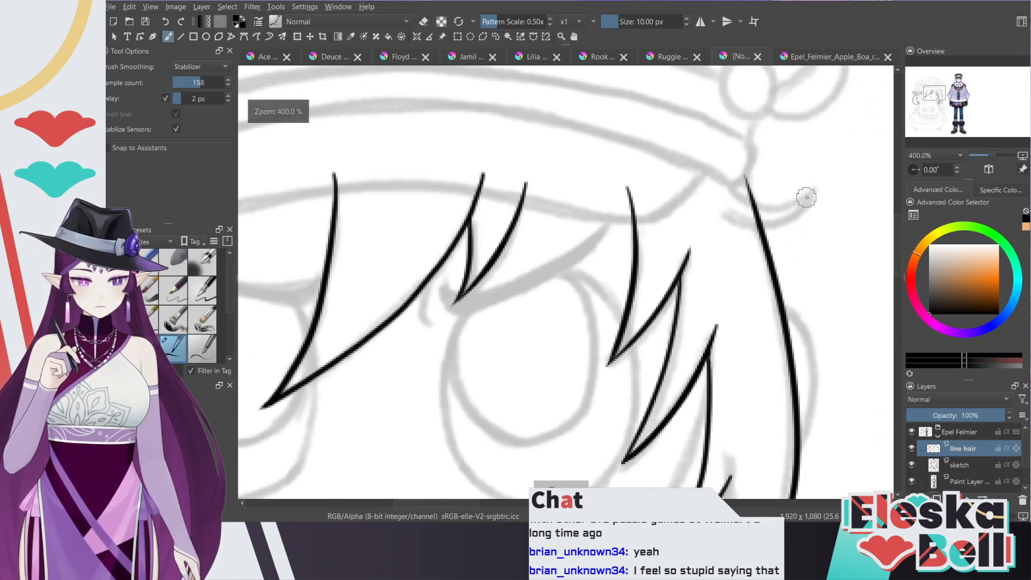
key("e")
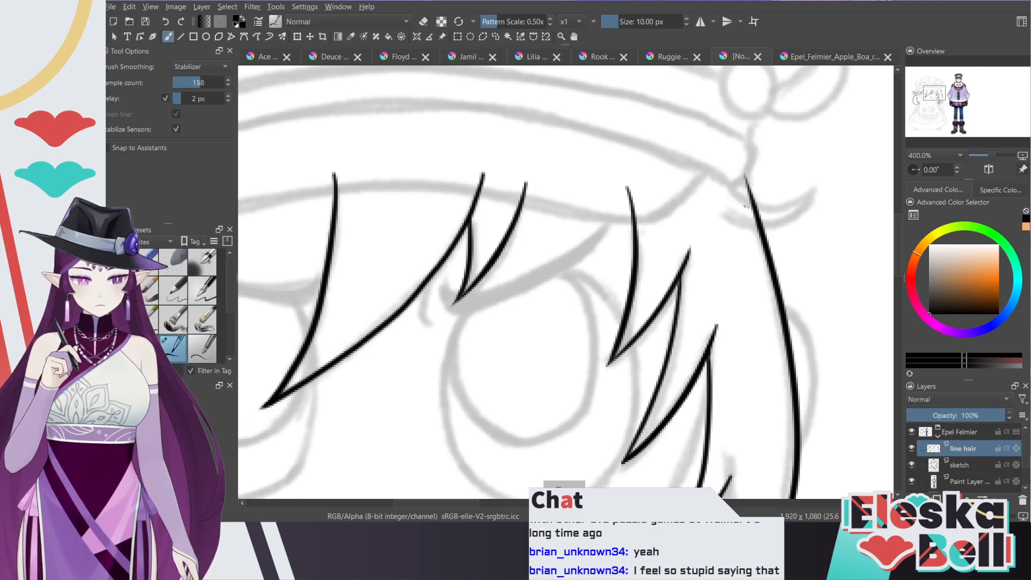
left_click_drag(750, 212, 756, 220)
key("e")
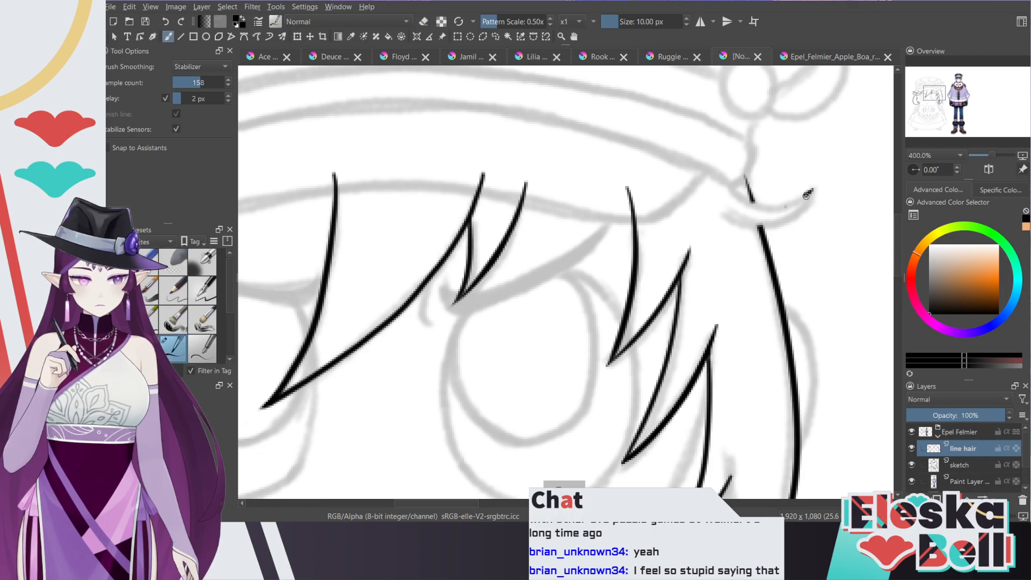
mouse_move(809, 193)
left_mouse_down()
mouse_move(767, 207)
mouse_move(751, 186)
left_mouse_up()
mouse_move(807, 207)
left_mouse_down()
mouse_move(763, 228)
mouse_move(724, 217)
left_mouse_up()
key("minus")
key("minus")
key("minus")
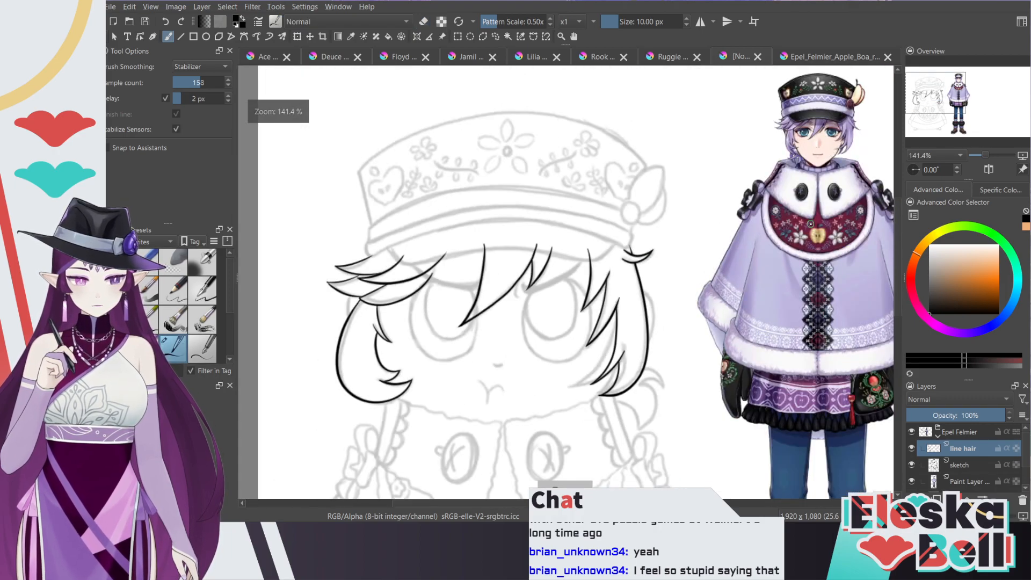
Step: Ink the small curl behind the right side hair's lower tip and the rounded outer curve of the lock hanging below it
left_click_drag(960, 122, 945, 140)
key("plus")
key("plus")
key("plus")
key("plus")
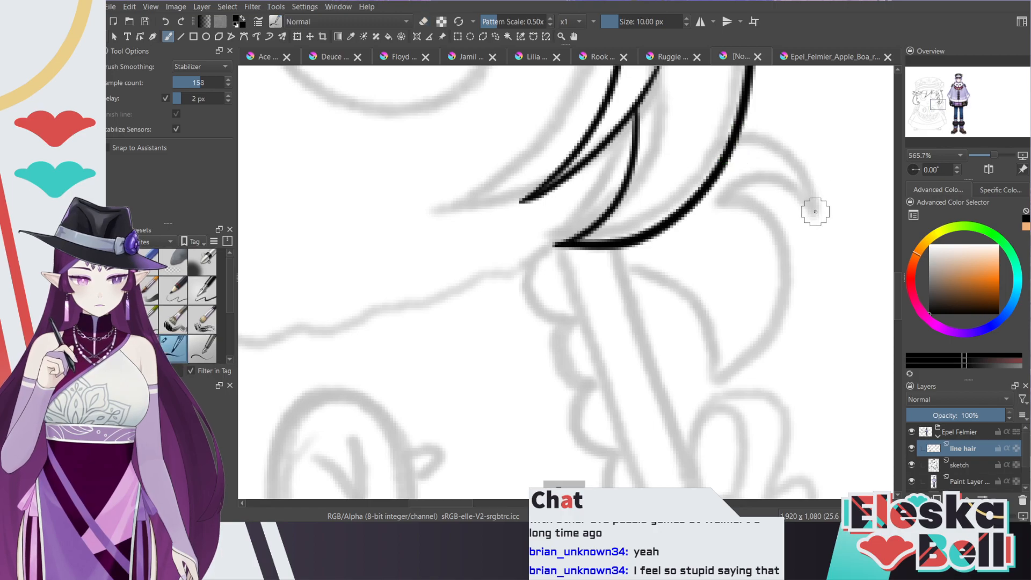
mouse_move(813, 214)
left_mouse_down()
mouse_move(793, 152)
mouse_move(740, 137)
left_mouse_up()
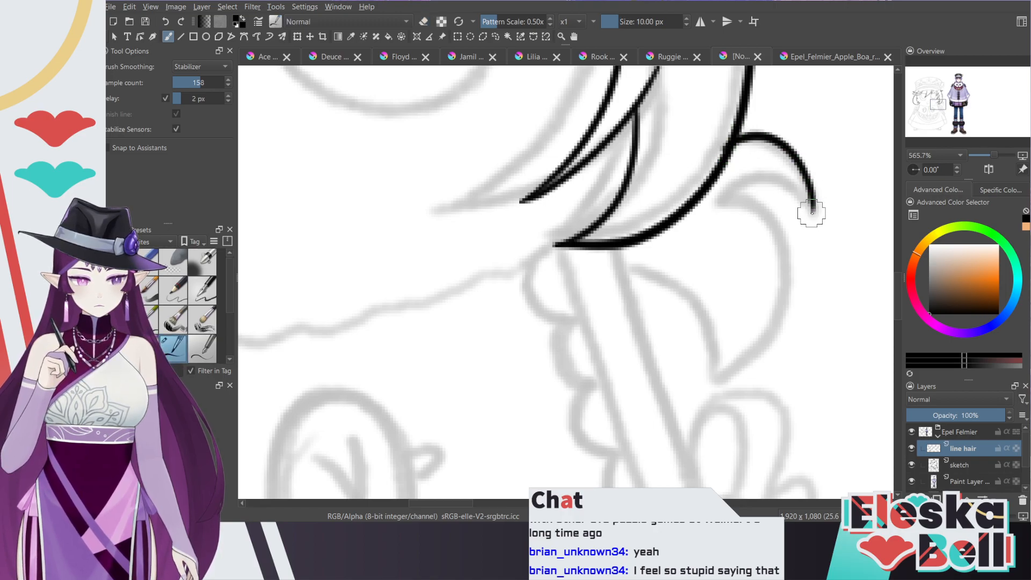
mouse_move(723, 206)
left_mouse_down()
mouse_move(786, 279)
mouse_move(732, 379)
mouse_move(702, 391)
mouse_move(711, 336)
mouse_move(615, 292)
left_mouse_up()
key("minus")
key("minus")
key("minus")
key("minus")
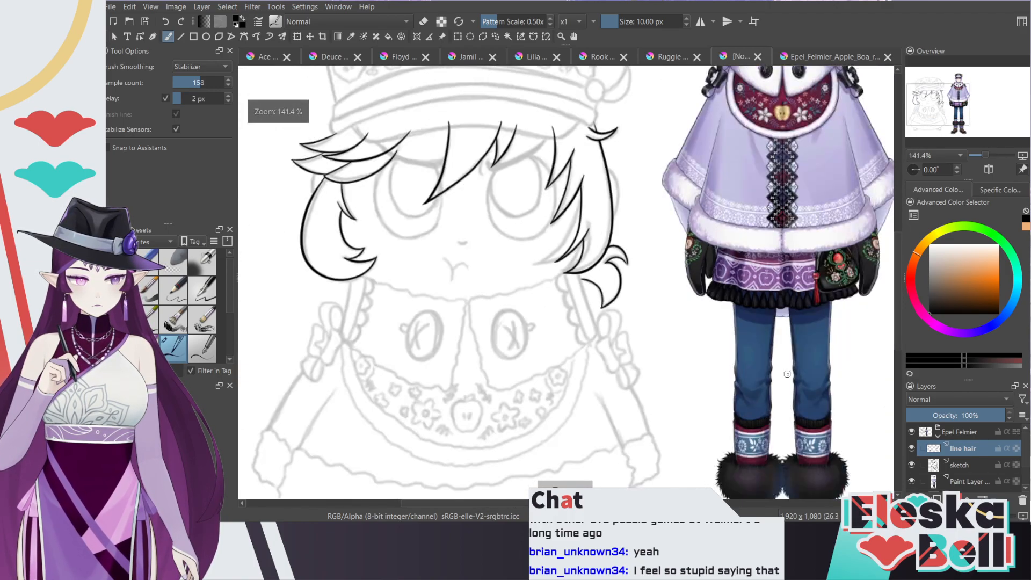
Step: Try to ink the hanging lock's inner curve from its lower tip up to the side hair's bottom contour
key("plus")
key("plus")
key("plus")
key("plus")
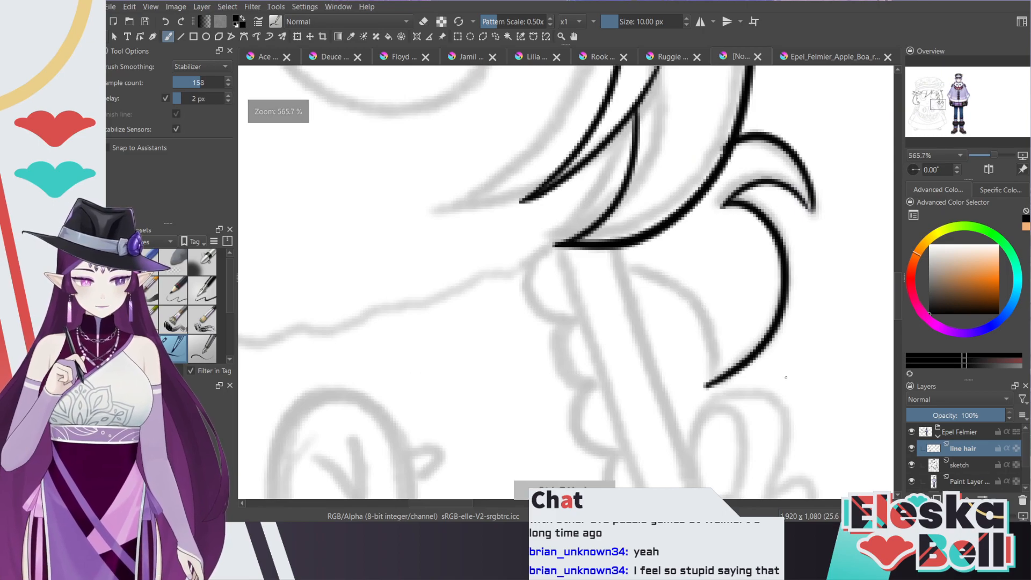
mouse_move(708, 384)
left_mouse_down()
mouse_move(702, 309)
mouse_move(634, 247)
left_mouse_up()
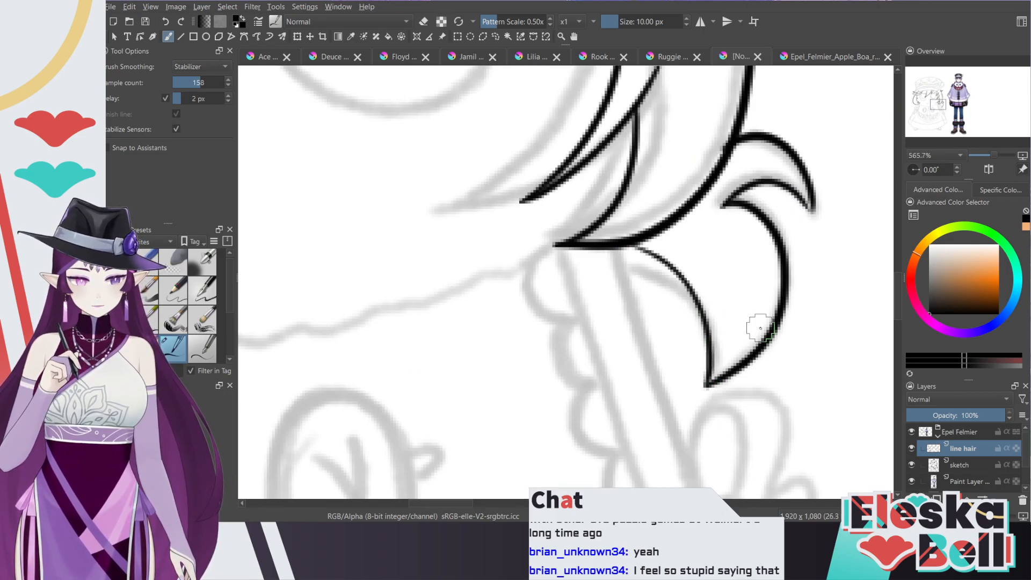
key("minus")
key("ctrl+z")
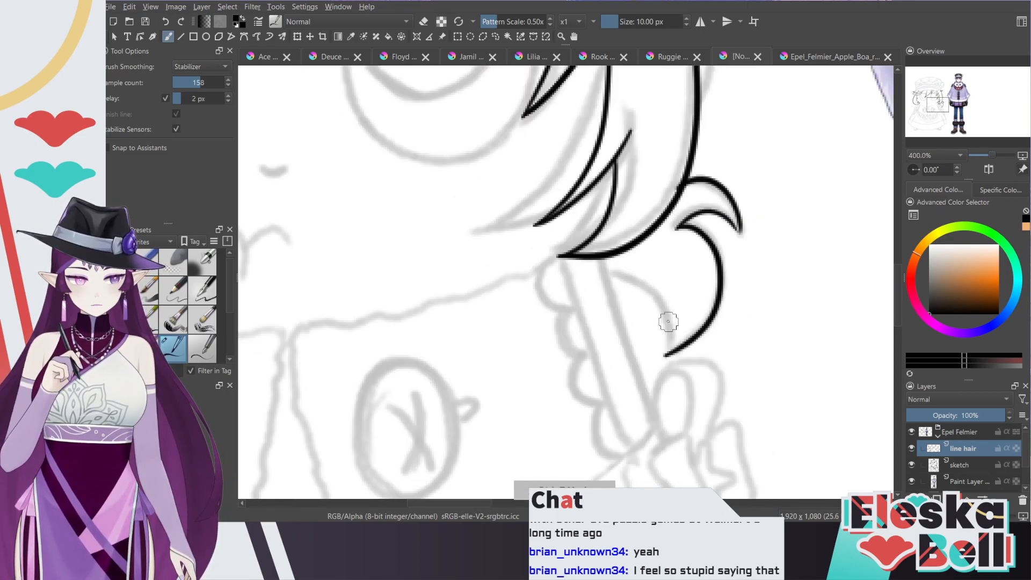
Step: Ink the hanging lock's inner curve from its lower tip, arching to a free end just below the side hair's contour
key("plus")
key("plus")
mouse_move(765, 427)
left_mouse_down()
mouse_move(774, 376)
mouse_move(642, 272)
left_mouse_up()
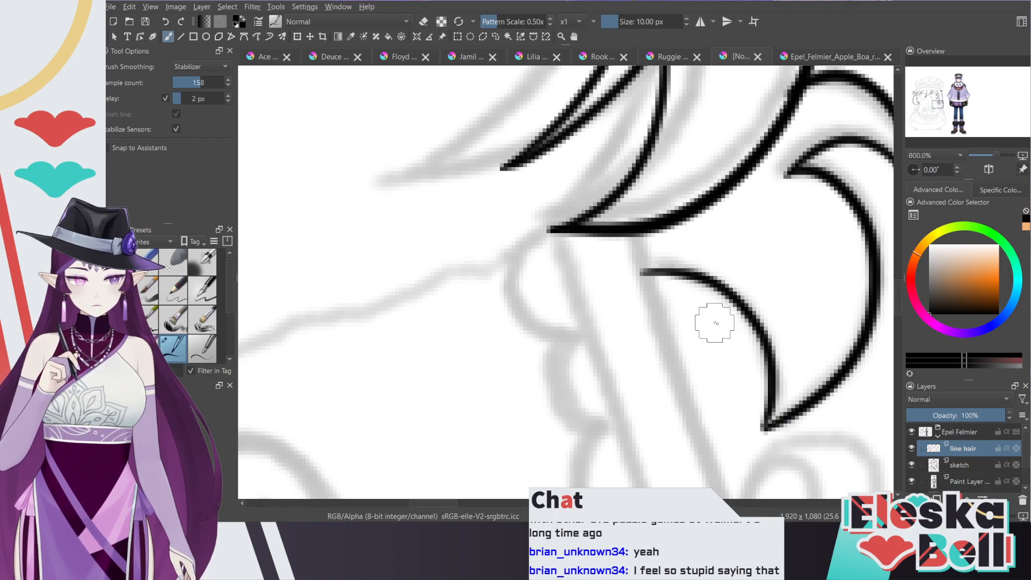
key("minus")
key("minus")
key("minus")
key("minus")
key("minus")
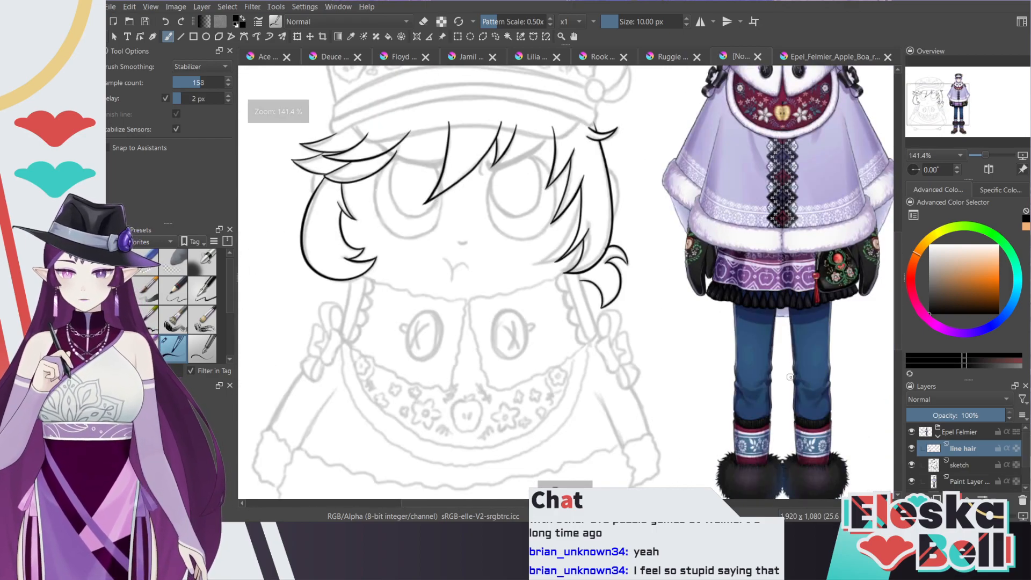
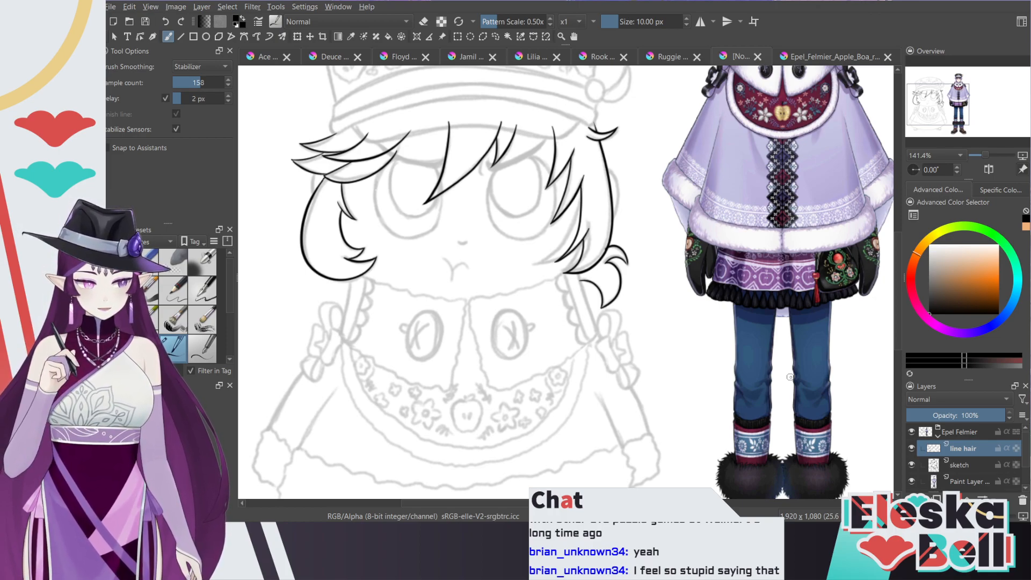
scroll(897, 306, "down", 2)
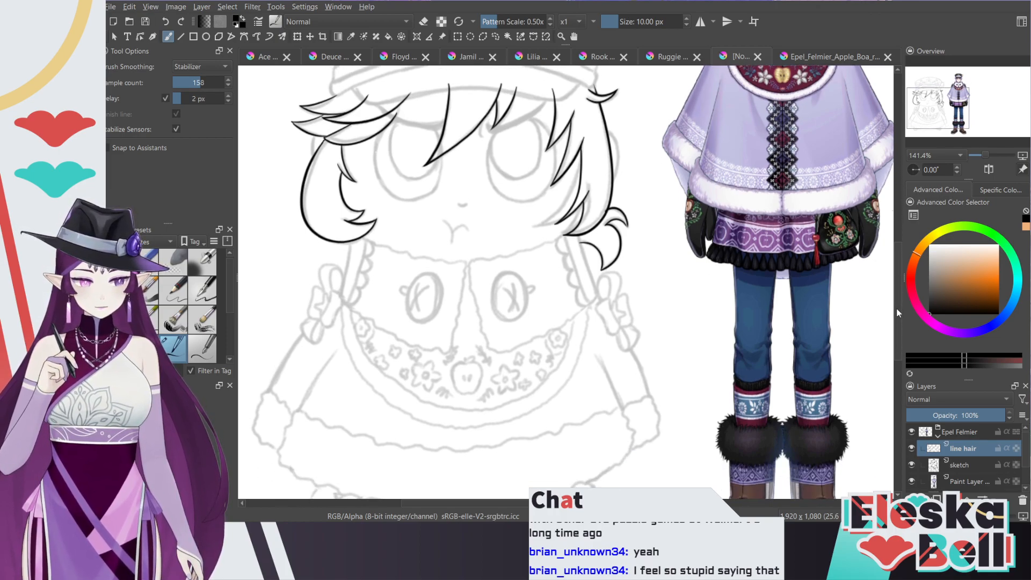
scroll(898, 296, "up", 1)
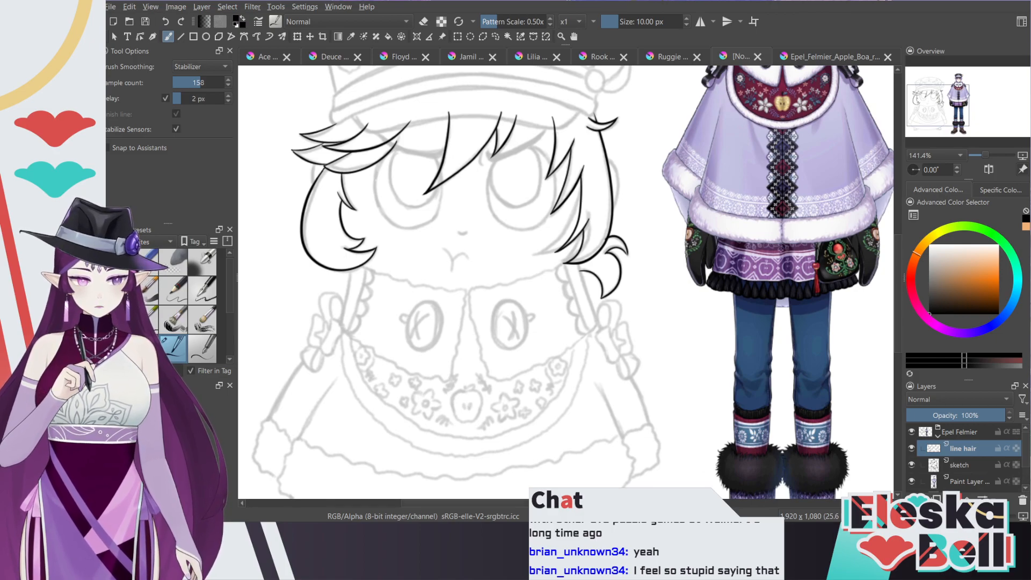
scroll(505, 493, "left", 6)
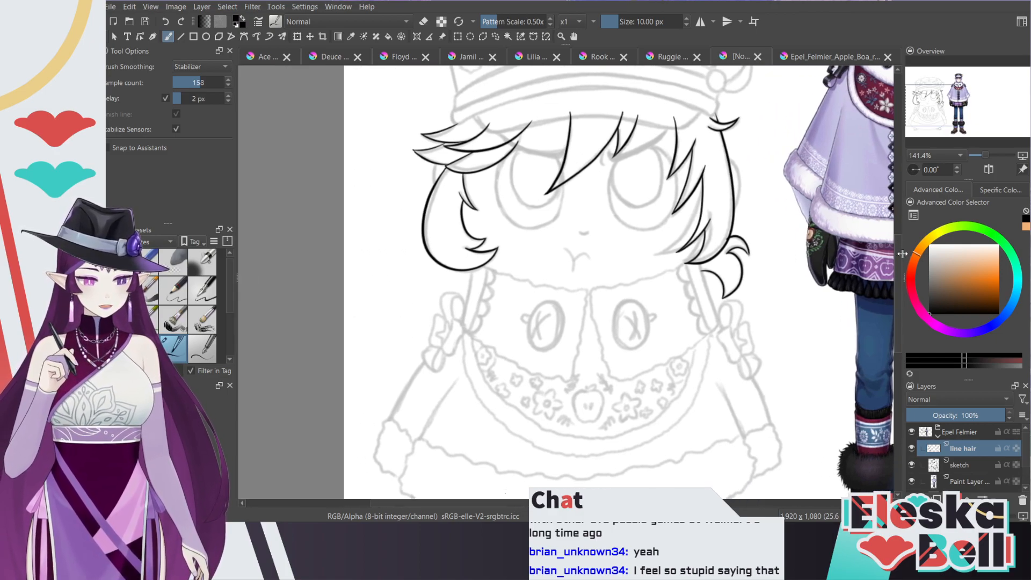
scroll(902, 248, "up", 4)
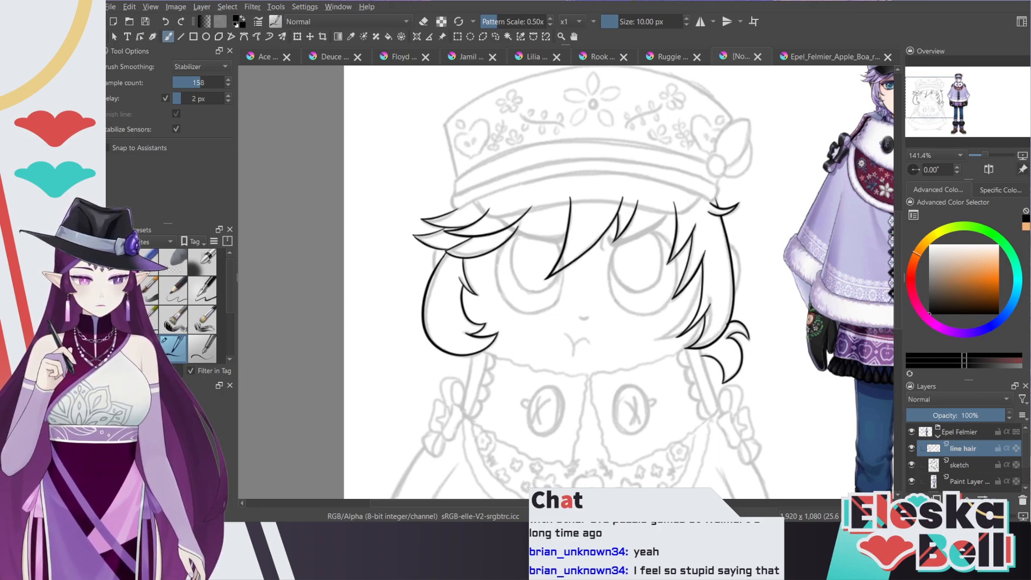
scroll(898, 225, "down", 4)
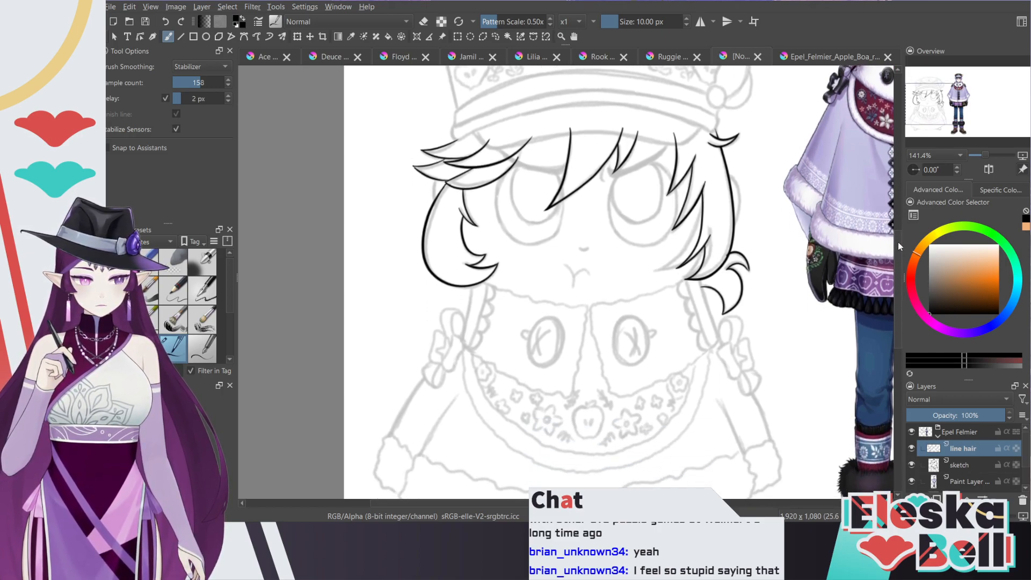
scroll(897, 243, "up", 3)
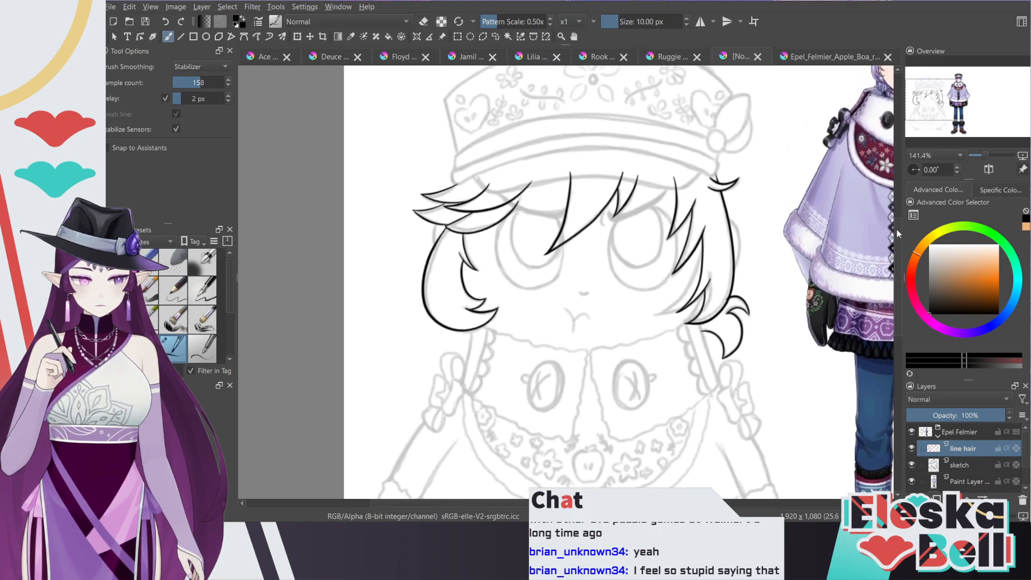
Step: Add a new paint layer directly above the sketch layer and name it "line face"
left_click(959, 471)
key("Insert")
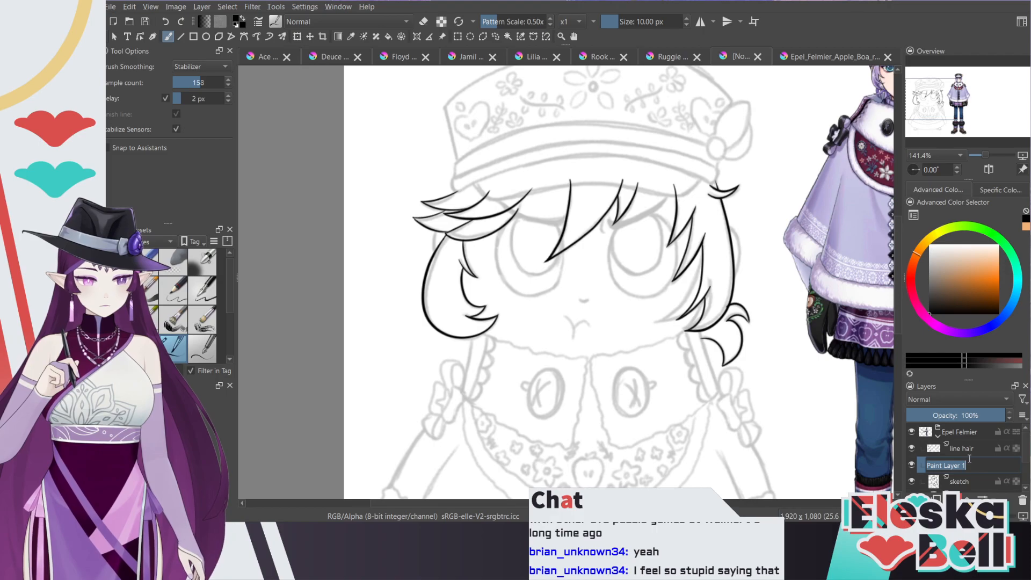
double_click(962, 465)
type("line face")
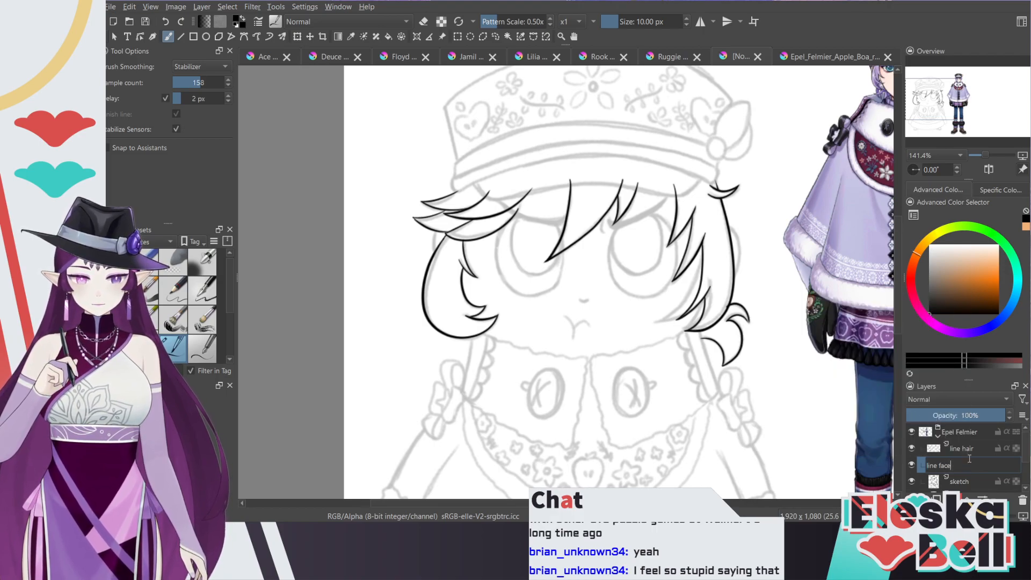
key("Return")
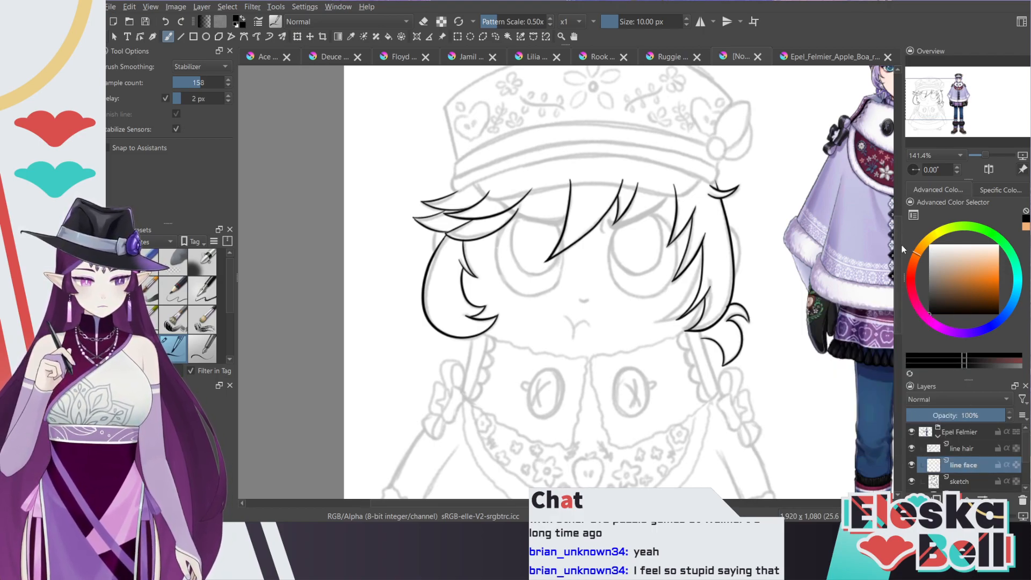
Step: Ink the slanted brow above the right eye as a tapered outline and fill it solid black
scroll(897, 236, "up", 1)
key("plus")
key("plus")
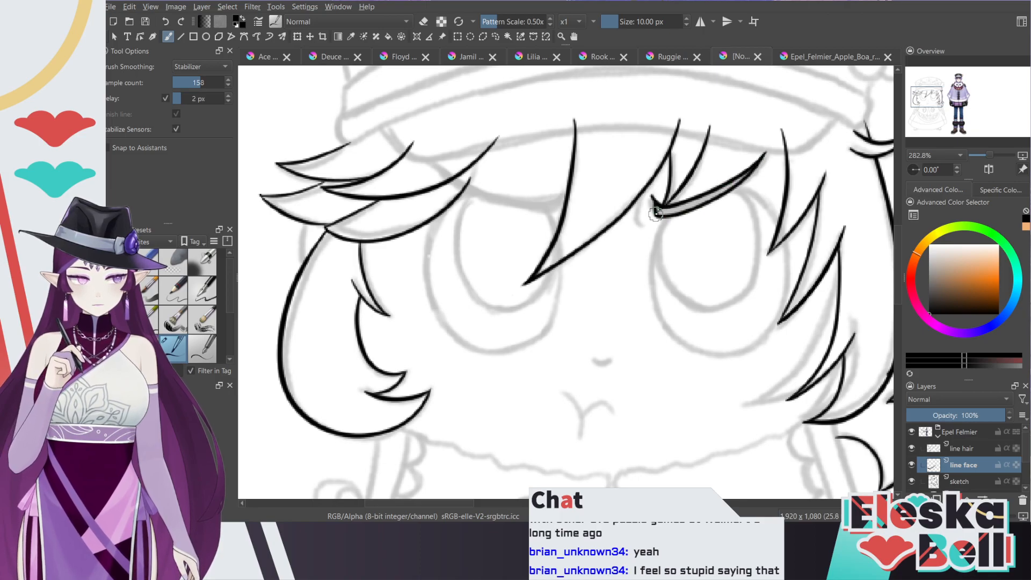
key("plus")
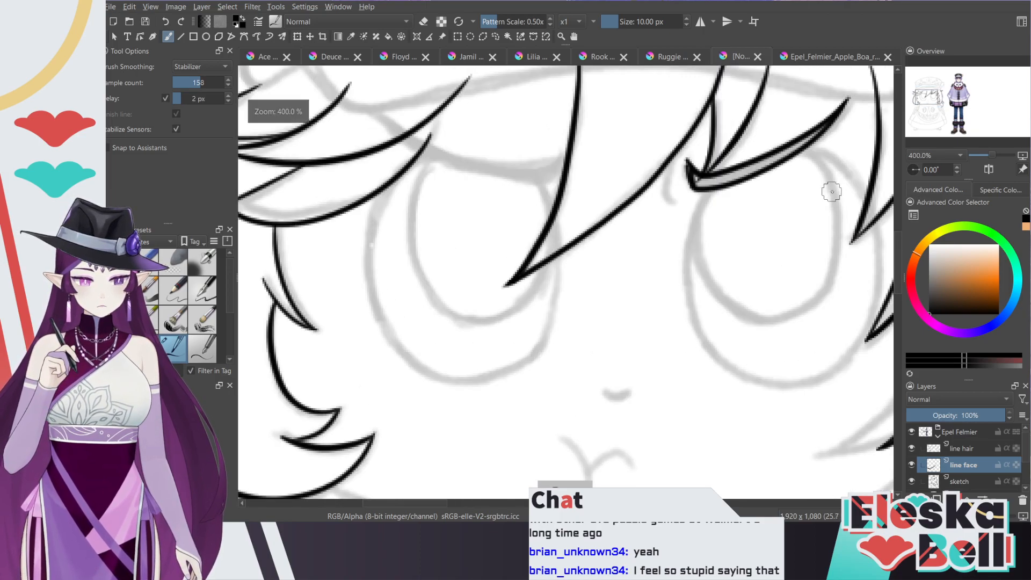
left_click_drag(420, 503, 438, 505)
left_click_drag(898, 263, 900, 246)
key("plus")
key("plus")
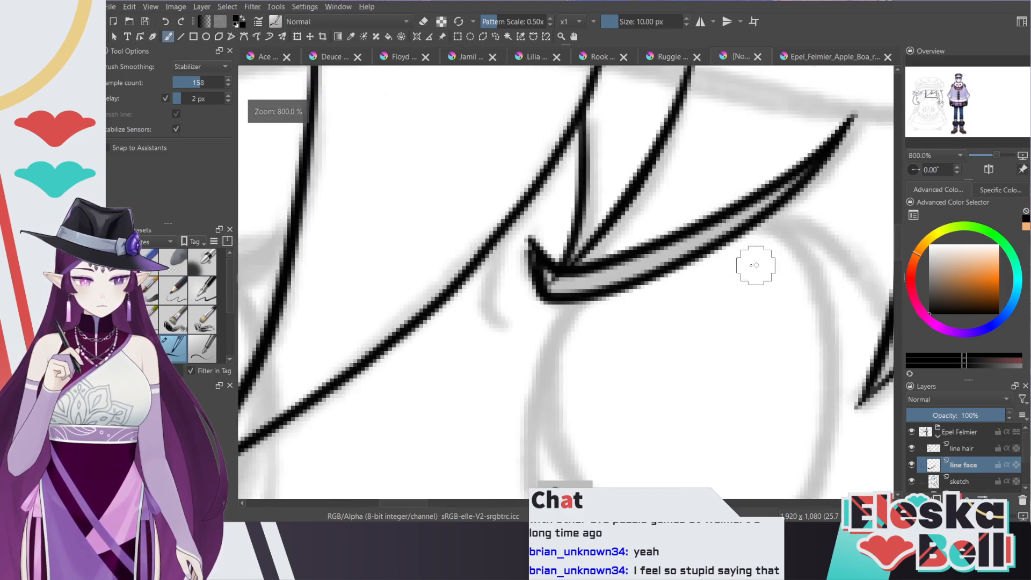
mouse_move(752, 211)
left_mouse_down()
mouse_move(820, 158)
mouse_move(790, 193)
mouse_move(804, 168)
left_mouse_up()
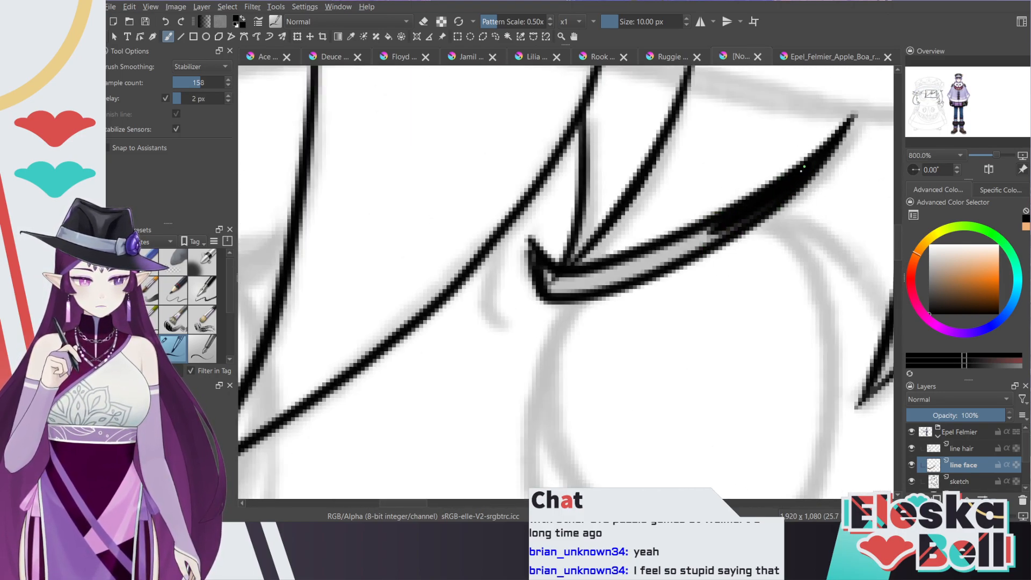
mouse_move(743, 216)
left_mouse_down()
mouse_move(663, 260)
mouse_move(552, 290)
mouse_move(569, 271)
mouse_move(559, 282)
mouse_move(544, 275)
mouse_move(592, 277)
mouse_move(714, 229)
mouse_move(712, 240)
mouse_move(627, 277)
mouse_move(594, 276)
left_mouse_up()
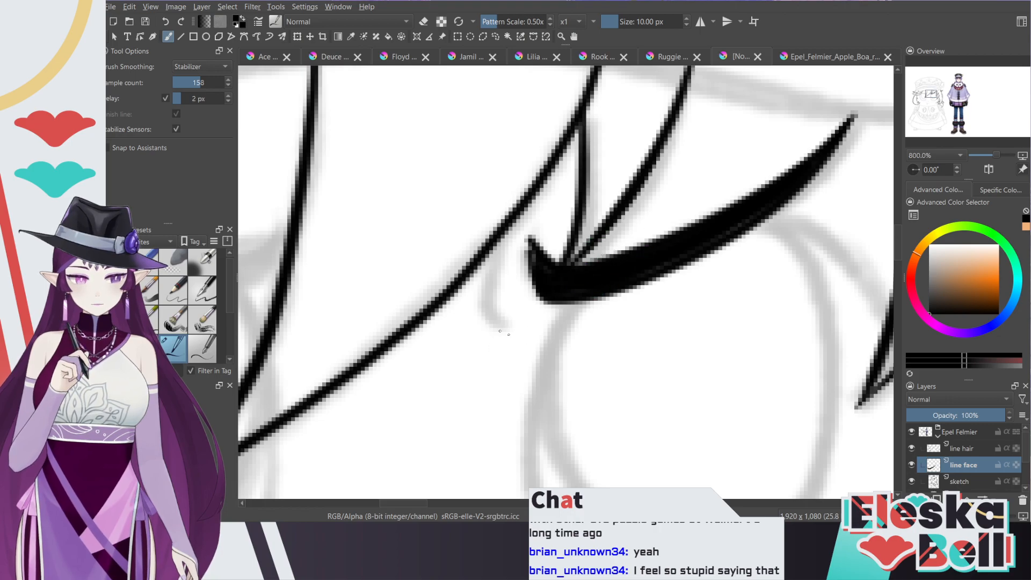
Step: Ink the small curved frown crease beside the right brow's inner end, redrawing it with a smoother bend up to the hair strand
left_click_drag(504, 331, 486, 253)
scroll(585, 161, "down", 2)
scroll(575, 195, "up", 2)
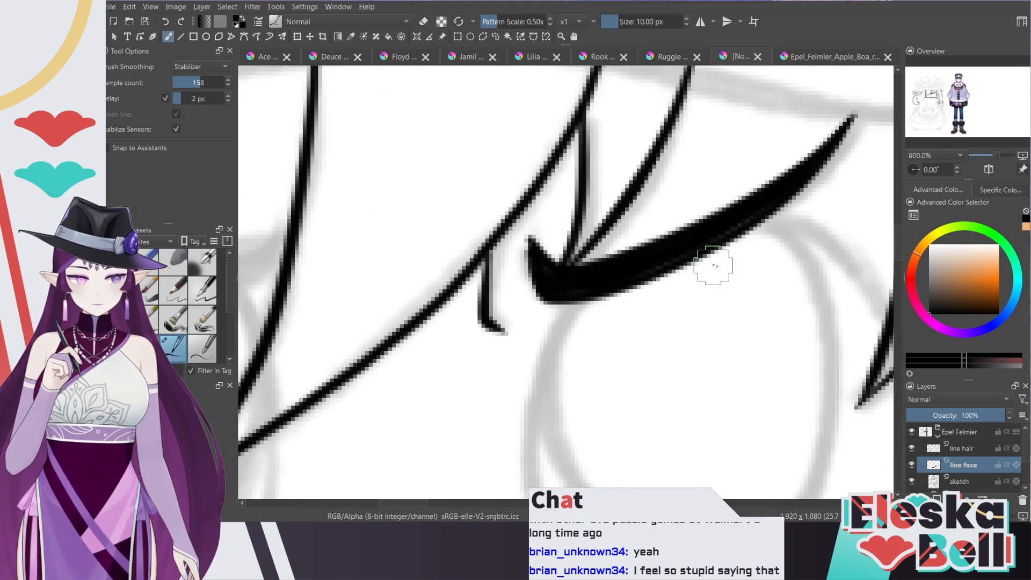
scroll(709, 265, "down", 2)
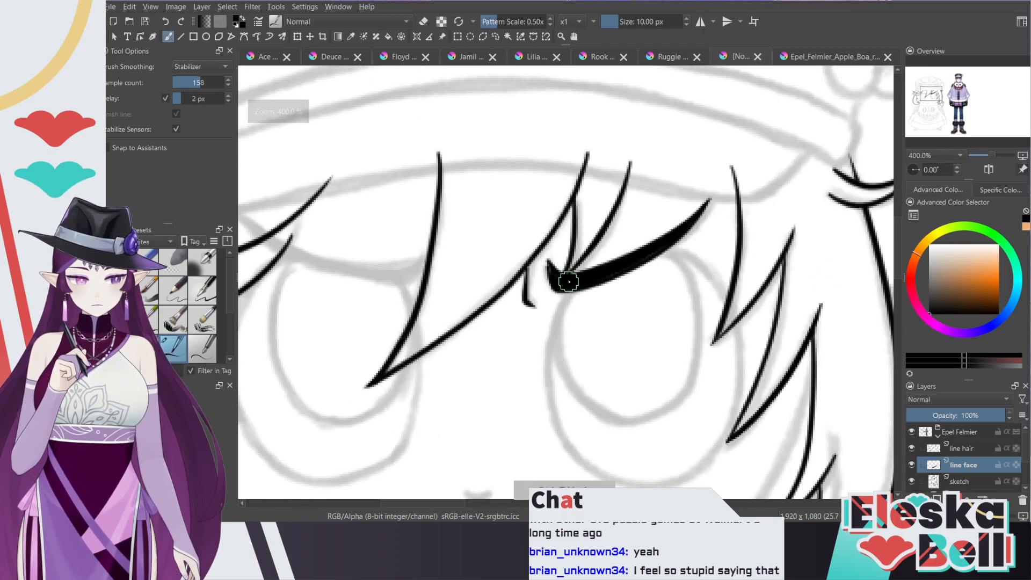
scroll(560, 276, "up", 2)
scroll(560, 277, "up", 1)
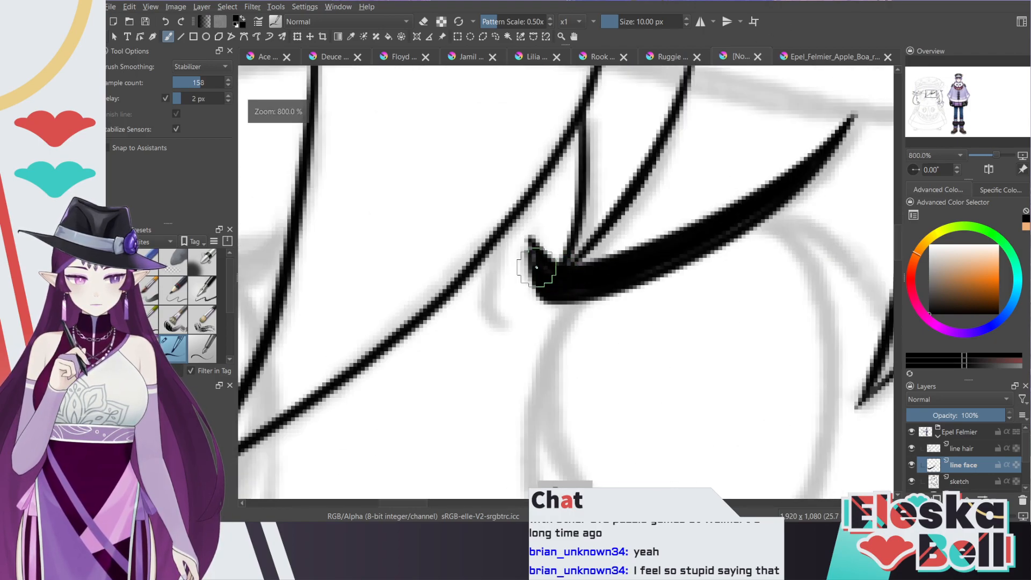
left_click_drag(489, 317, 490, 242)
scroll(591, 231, "down", 4)
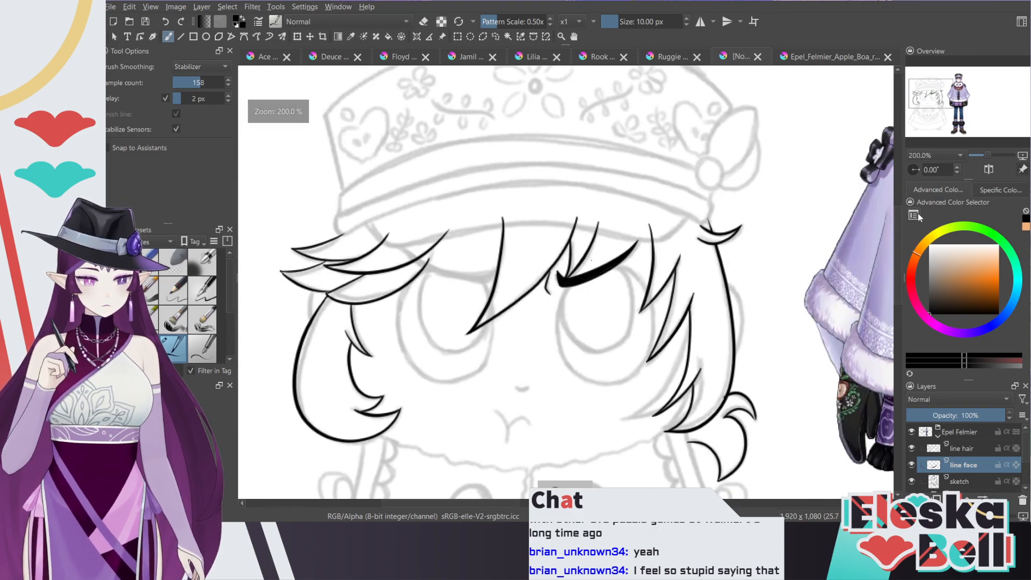
Step: Ink the slanted brow above the left eye as a tapered outline, fill it solid black and clean its inner end with the eraser
key("ctrl+plus")
key("ctrl+plus")
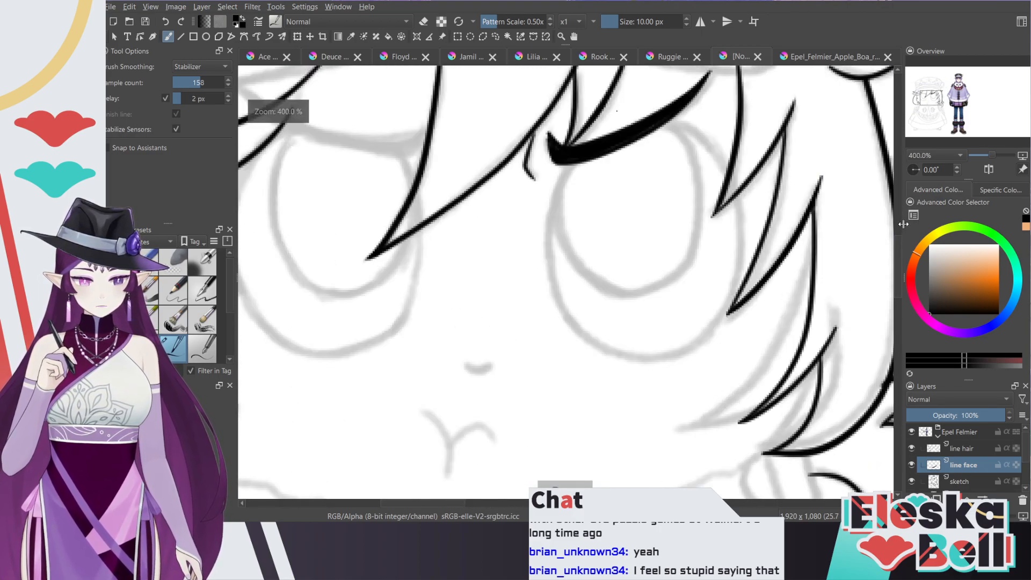
left_click_drag(442, 506, 425, 491)
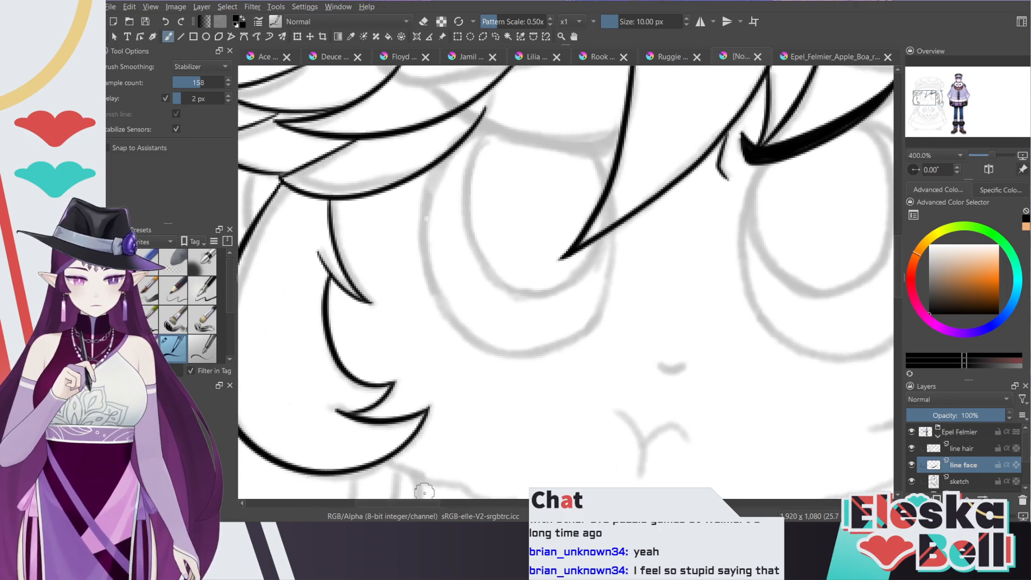
left_click_drag(896, 254, 898, 234)
key("ctrl+plus")
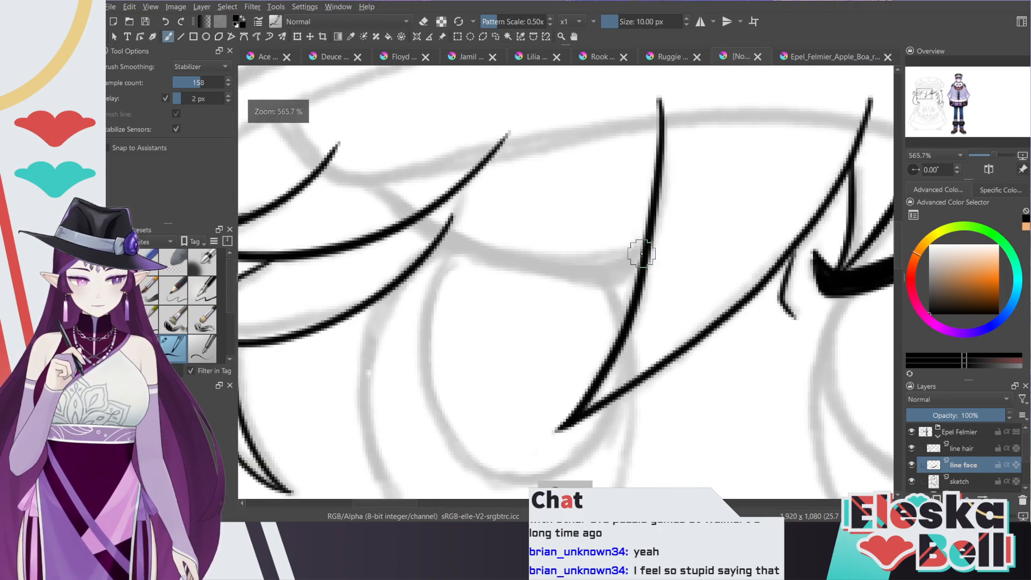
mouse_move(635, 244)
left_mouse_down()
mouse_move(511, 251)
mouse_move(377, 179)
left_mouse_up()
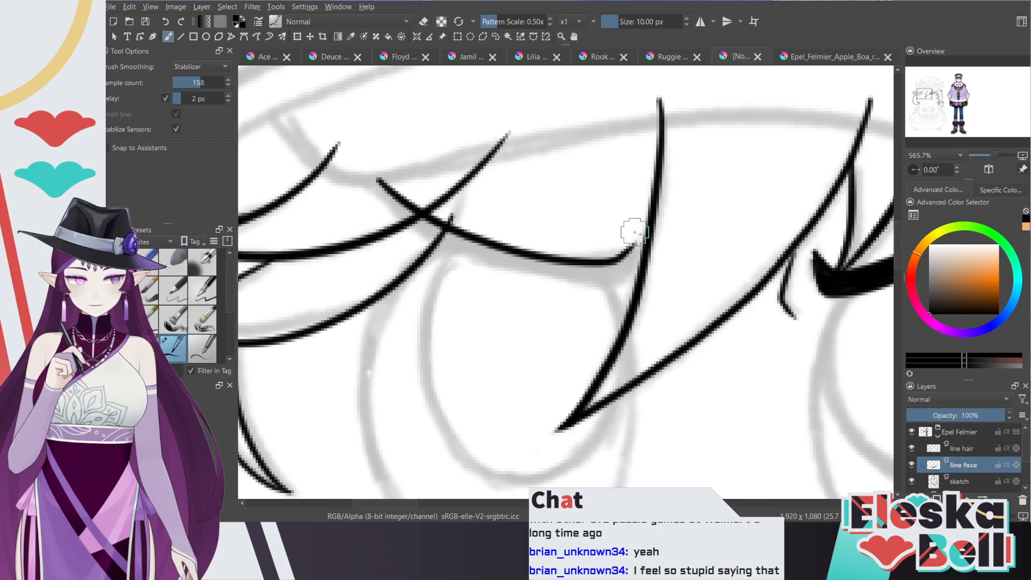
mouse_move(609, 286)
left_mouse_down()
mouse_move(550, 278)
mouse_move(386, 172)
left_mouse_up()
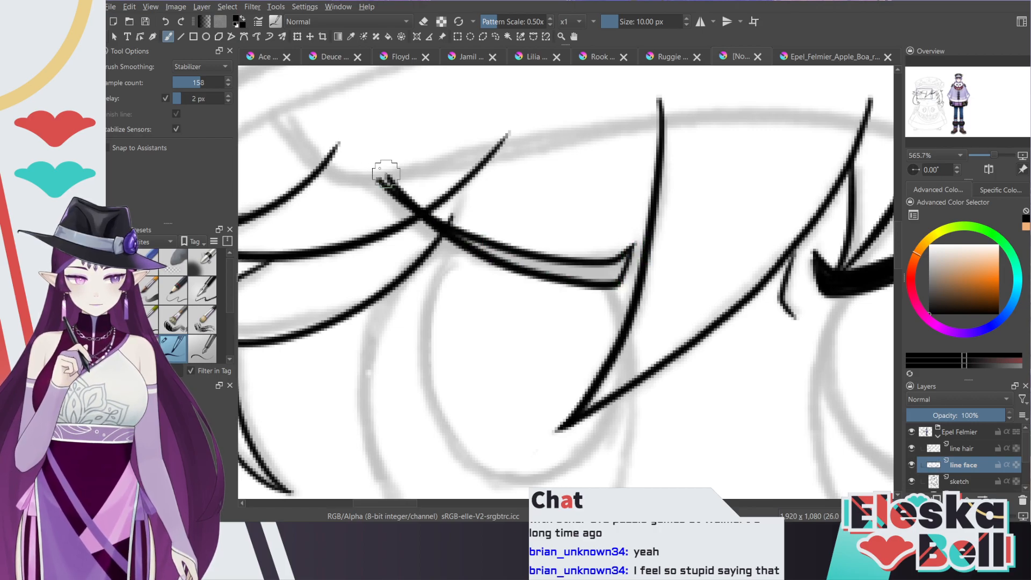
key("ctrl+z")
mouse_move(629, 270)
left_mouse_down()
mouse_move(602, 285)
mouse_move(537, 276)
mouse_move(385, 172)
left_mouse_up()
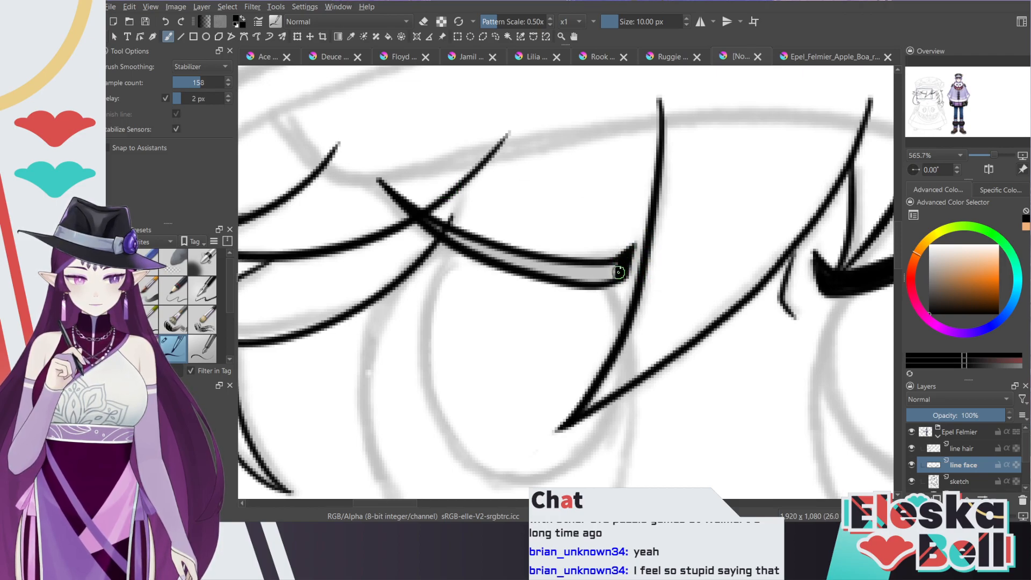
mouse_move(601, 277)
left_mouse_down()
mouse_move(532, 267)
mouse_move(475, 221)
left_mouse_up()
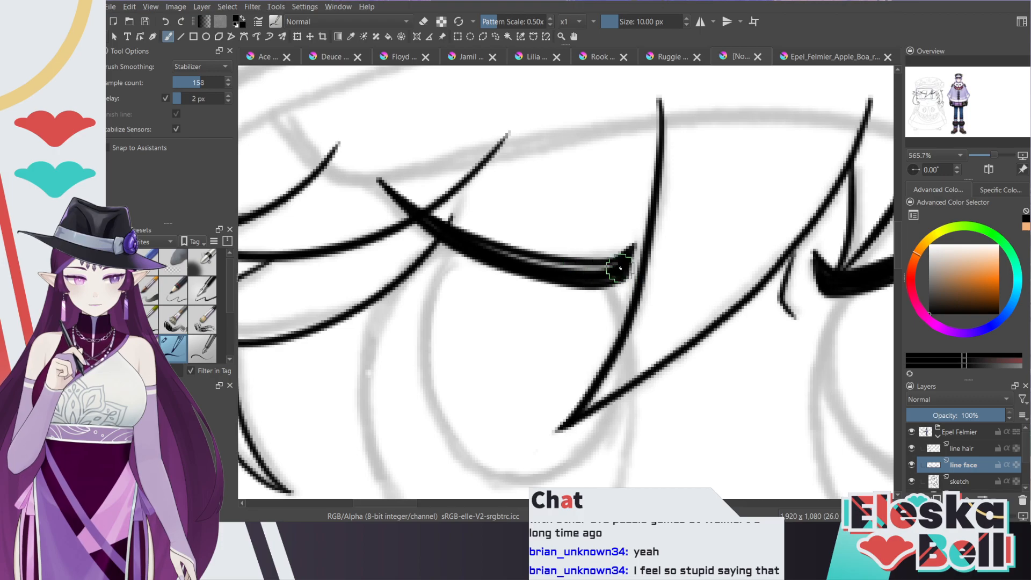
mouse_move(608, 267)
left_mouse_down()
mouse_move(541, 265)
mouse_move(454, 231)
left_mouse_up()
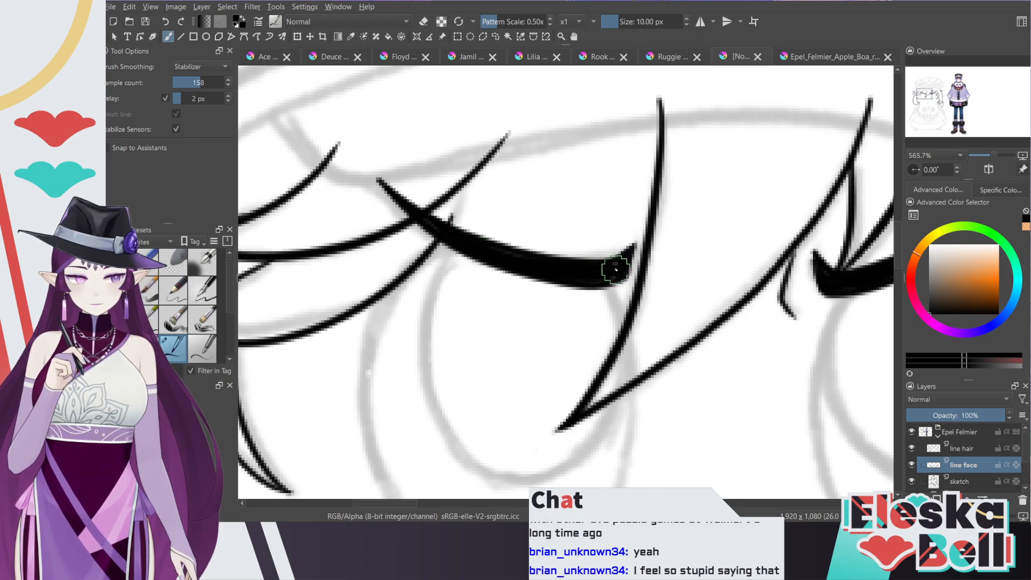
key("e")
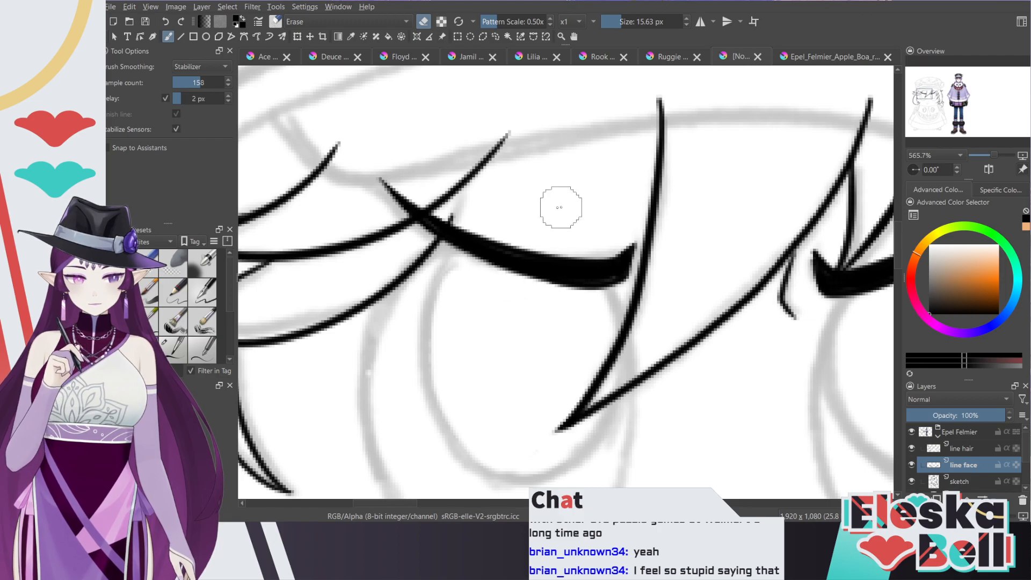
key("minus")
key("minus")
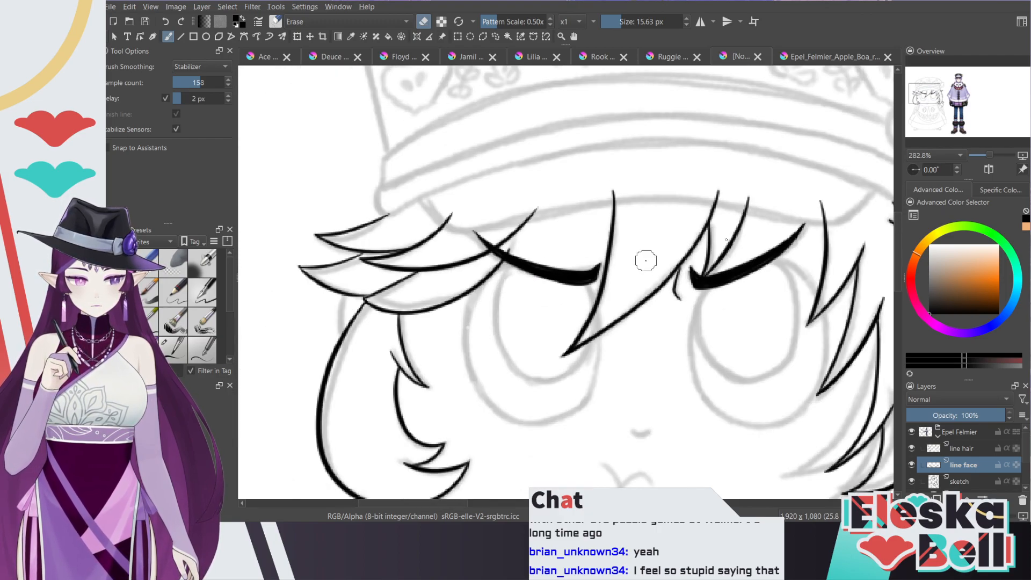
Step: Try to trim the lower edge of the right brow with the eraser
scroll(472, 504, "right", 5)
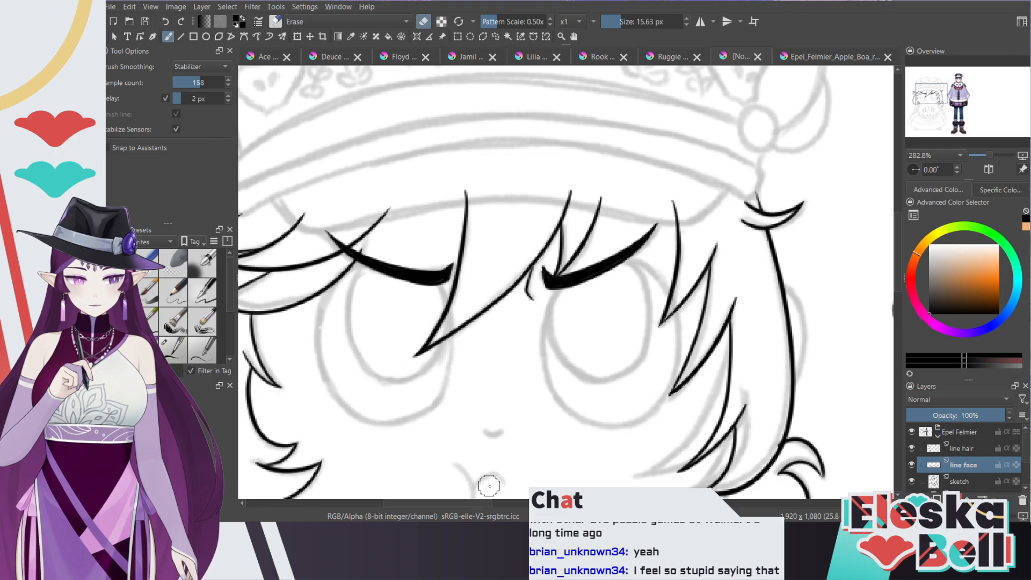
key("plus")
key("plus")
mouse_move(562, 295)
left_mouse_down()
mouse_move(627, 277)
mouse_move(817, 129)
left_mouse_up()
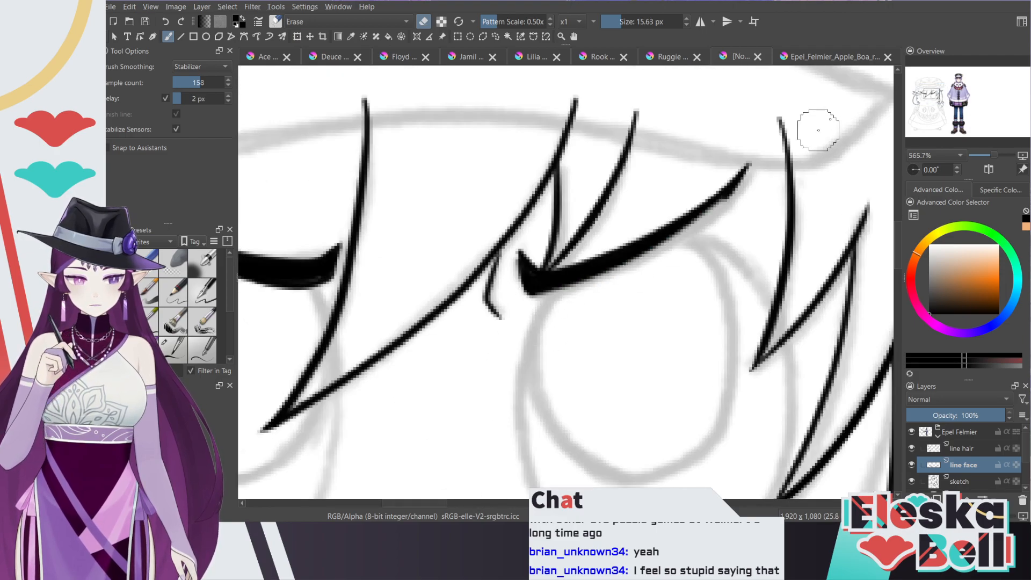
key("ctrl+z")
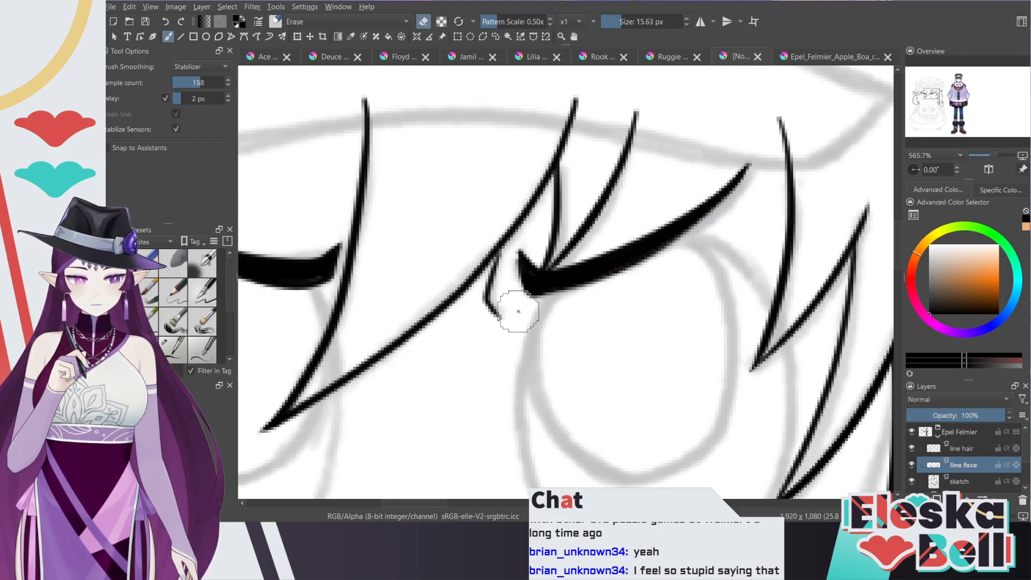
Step: Switch back to the inking brush and add a new paint layer directly above "line face"
key("minus")
key("slash")
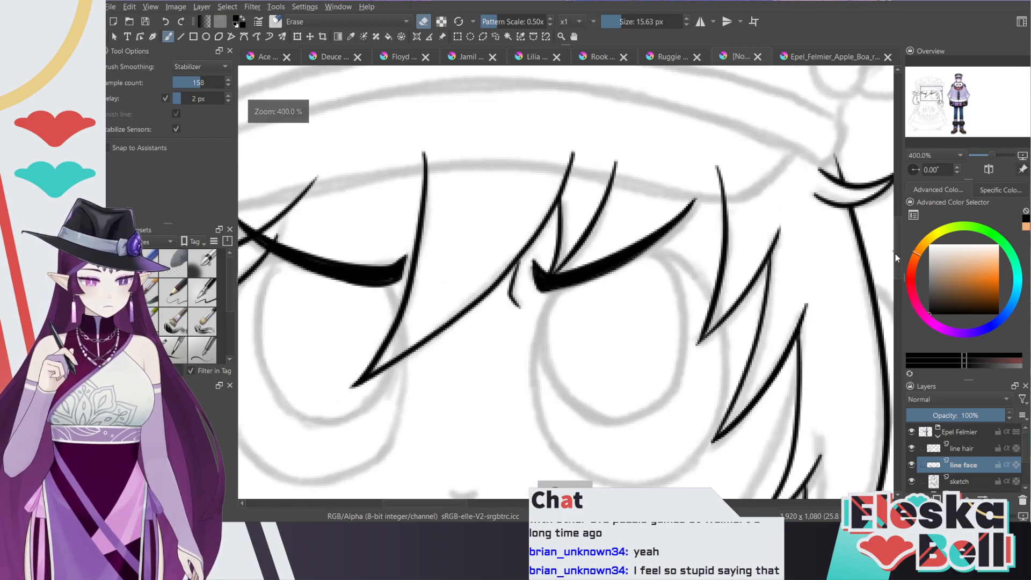
scroll(897, 250, "down", 3)
key("plus")
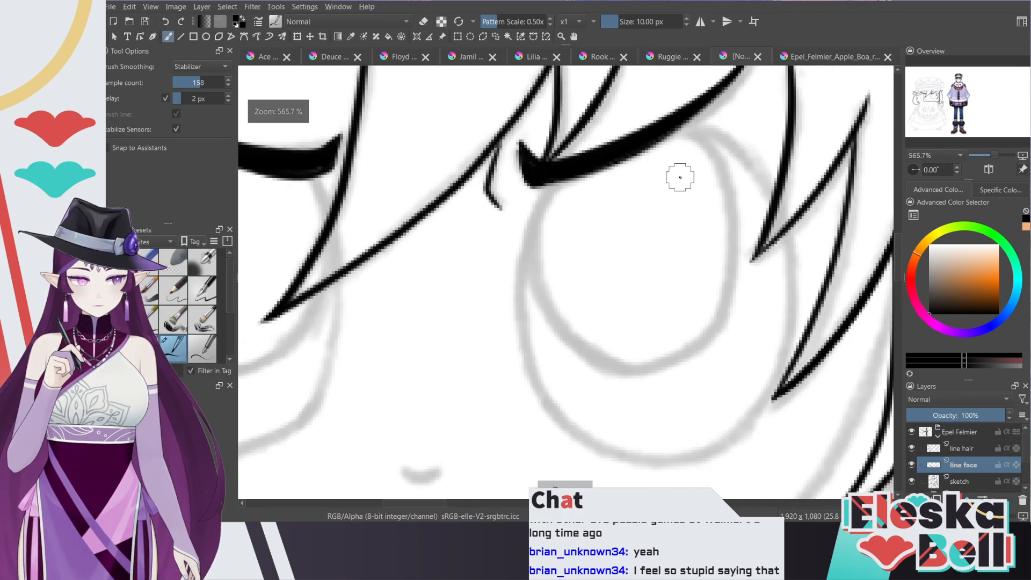
left_click(913, 498)
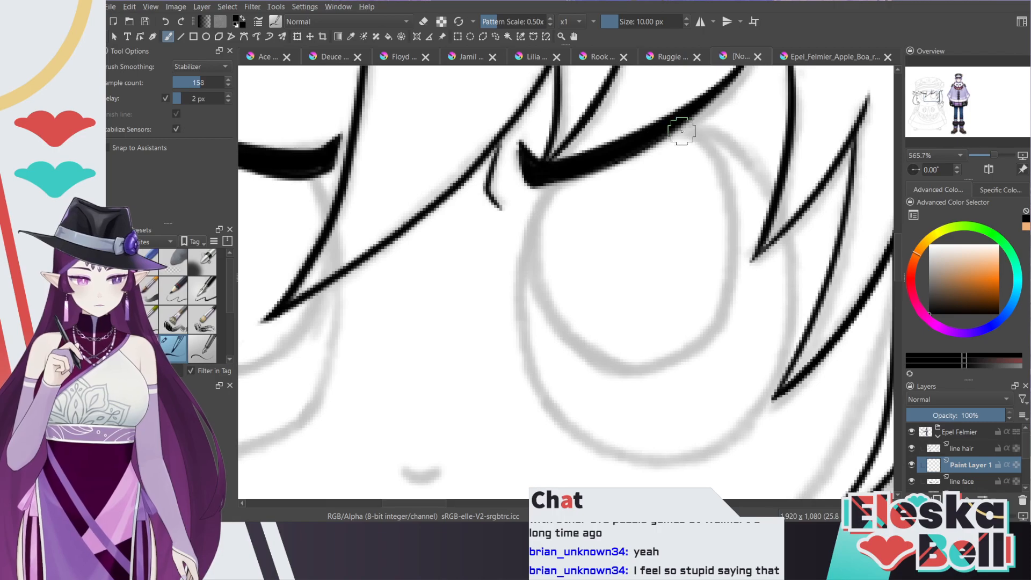
Step: Ink the right eye's outer oval outline on the new layer, starting and ending under the brow, redrawing it until it follows the sketch
mouse_move(671, 121)
left_mouse_down()
mouse_move(733, 144)
mouse_move(781, 314)
mouse_move(637, 460)
mouse_move(666, 137)
mouse_move(752, 162)
mouse_move(762, 419)
mouse_move(559, 168)
left_mouse_up()
key("ctrl+z")
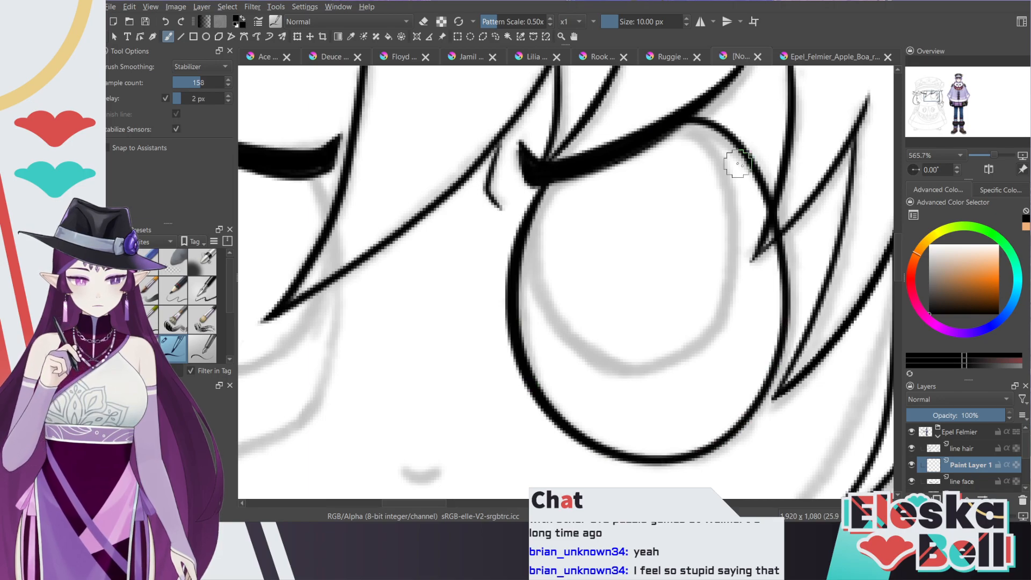
key("ctrl+z")
mouse_move(669, 119)
left_mouse_down()
mouse_move(784, 260)
mouse_move(587, 442)
mouse_move(559, 172)
mouse_move(569, 435)
mouse_move(782, 236)
mouse_move(679, 128)
left_mouse_up()
key("ctrl+z")
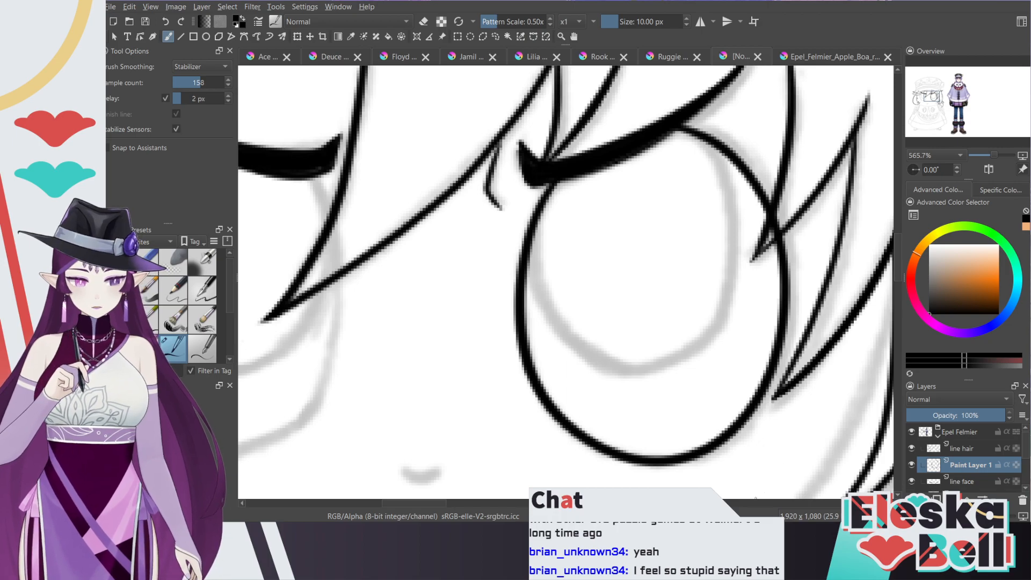
Step: Mirror the canvas view horizontally and ink the other eye's outer oval outline beneath its brow, redoing the first stroke
left_click_drag(417, 502, 393, 505)
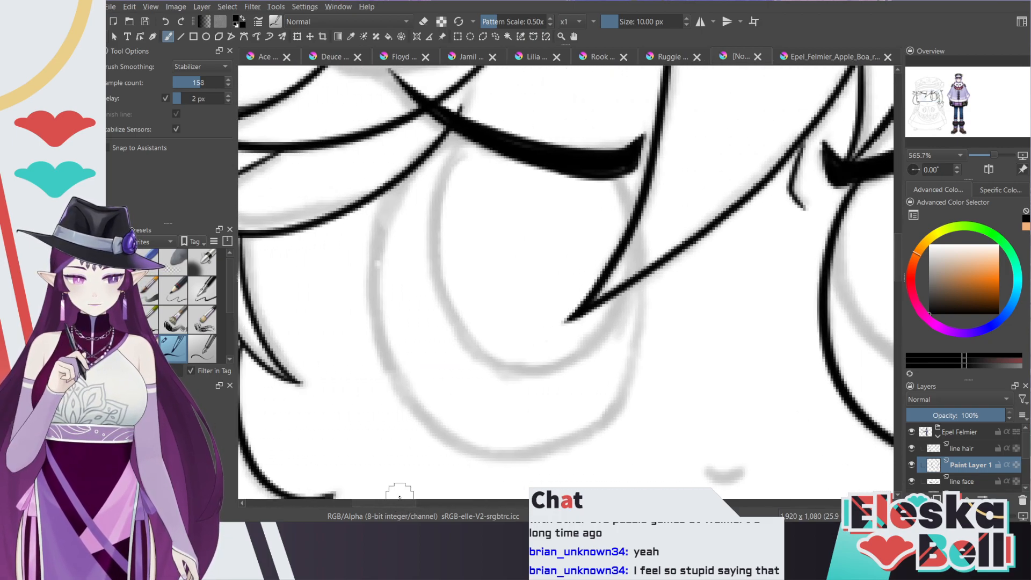
left_click(988, 171)
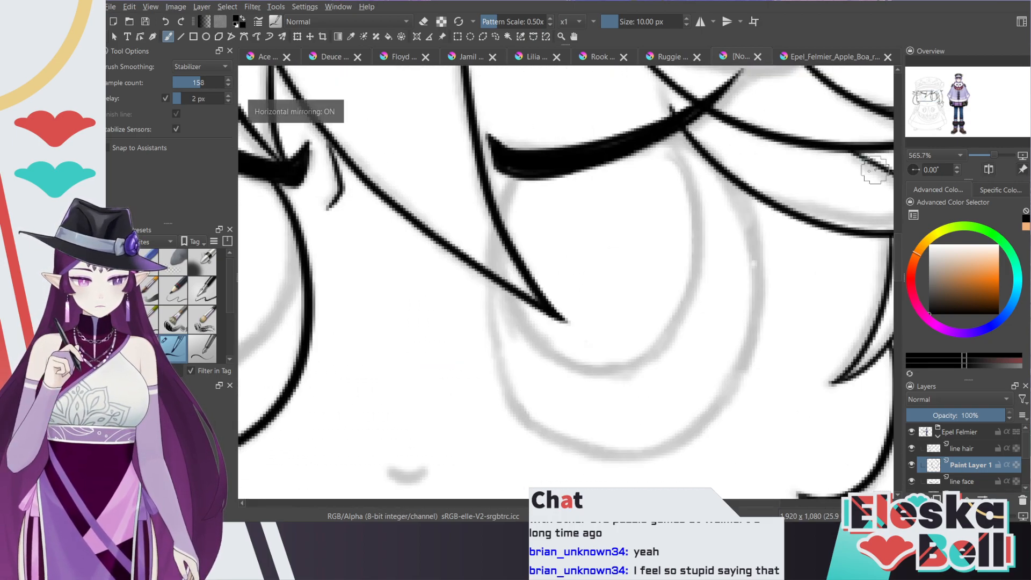
mouse_move(515, 180)
left_mouse_down()
mouse_move(488, 297)
mouse_move(698, 430)
mouse_move(640, 127)
left_mouse_up()
key("ctrl+z")
mouse_move(519, 175)
left_mouse_down()
mouse_move(543, 427)
mouse_move(750, 203)
mouse_move(673, 132)
left_mouse_up()
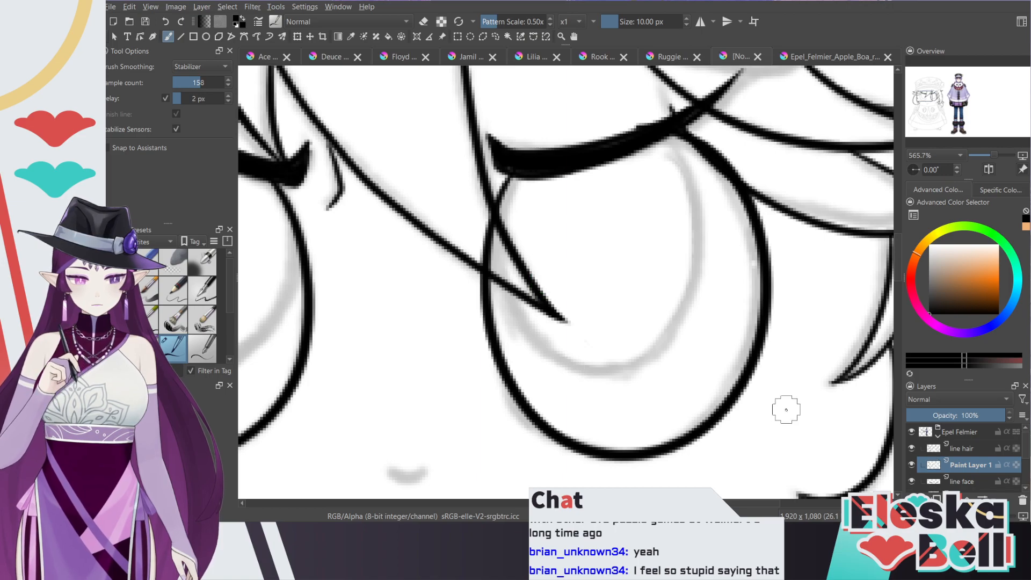
key("e")
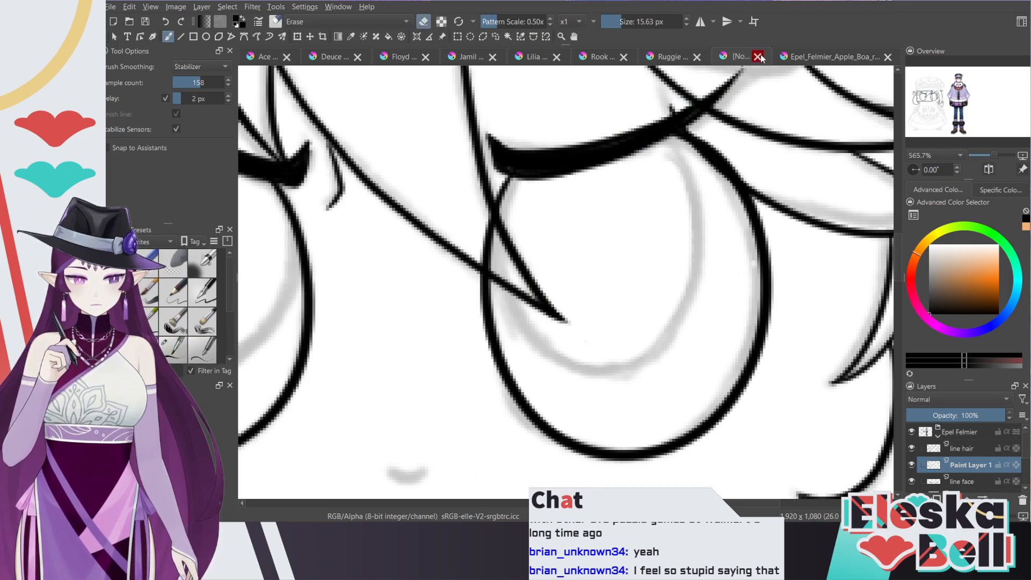
key("minus")
key("minus")
key("minus")
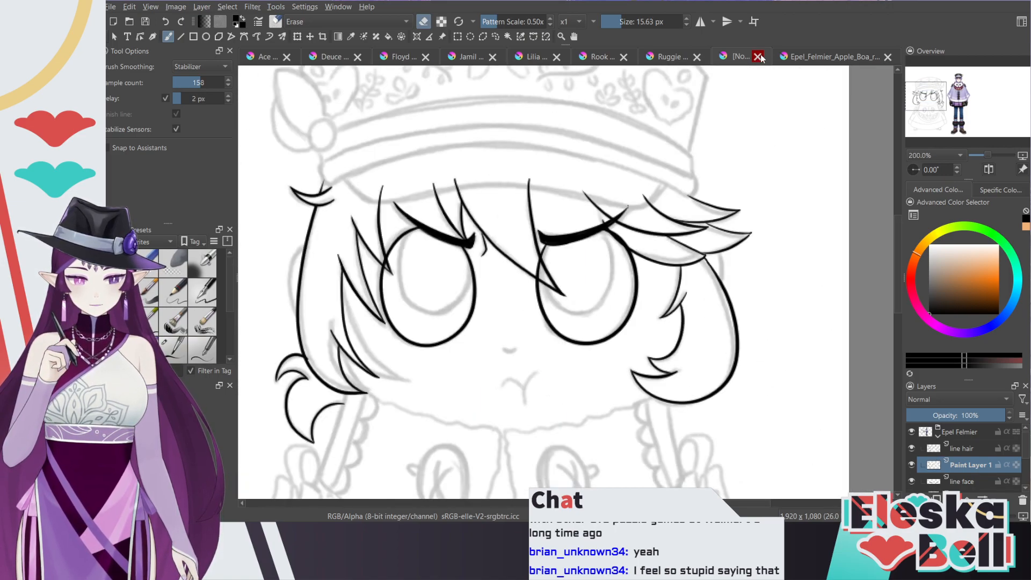
Step: Try to redraw the outer oval outline of the eye behind the long central bang, undoing each stroke that strays from the sketch
key("plus")
key("plus")
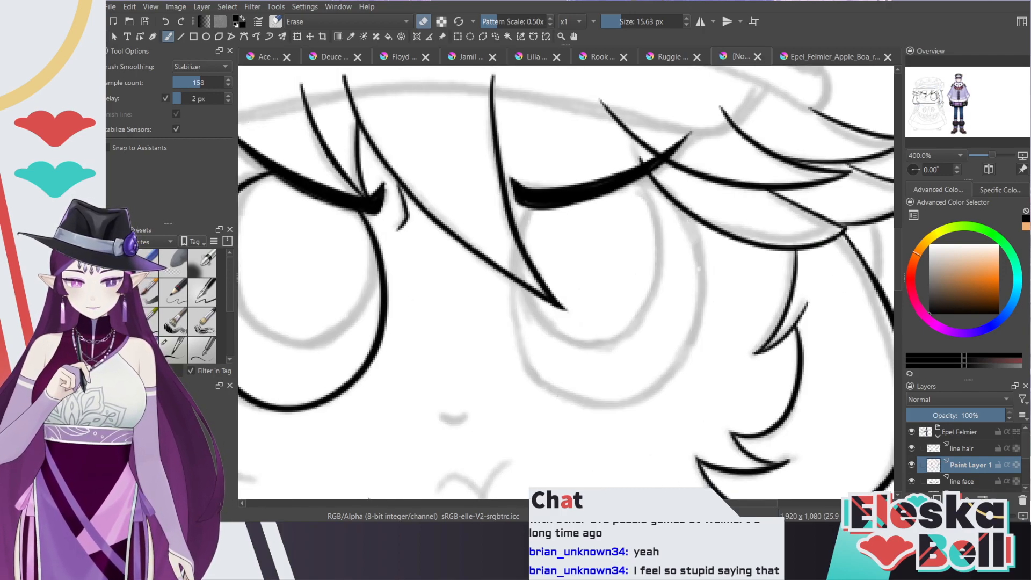
left_click_drag(605, 486, 717, 487)
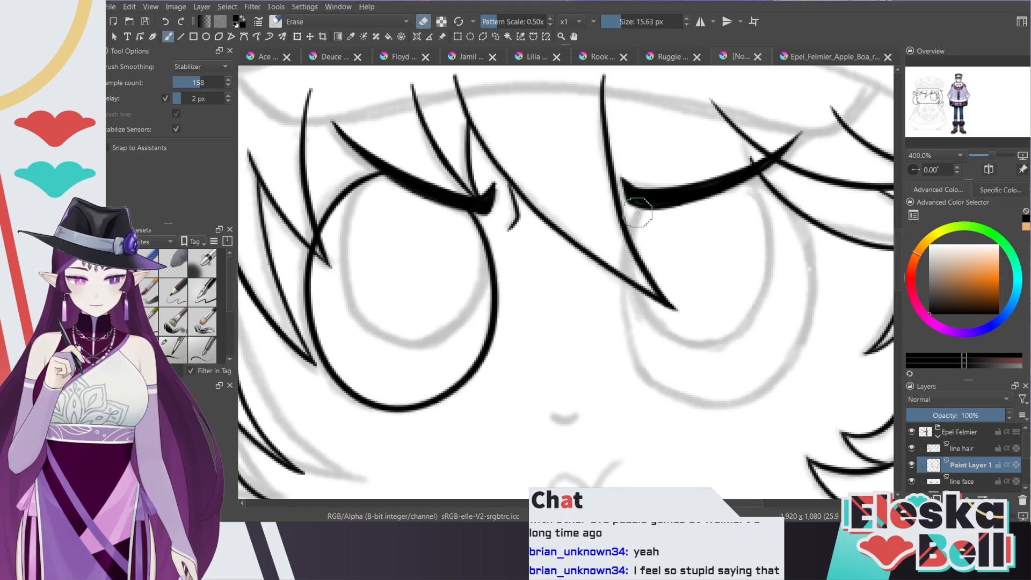
key("slash")
mouse_move(639, 206)
left_mouse_down()
mouse_move(640, 397)
mouse_move(766, 420)
mouse_move(836, 278)
mouse_move(752, 173)
left_mouse_up()
key("ctrl+z")
mouse_move(643, 205)
left_mouse_down()
mouse_move(617, 317)
mouse_move(790, 376)
mouse_move(756, 195)
left_mouse_up()
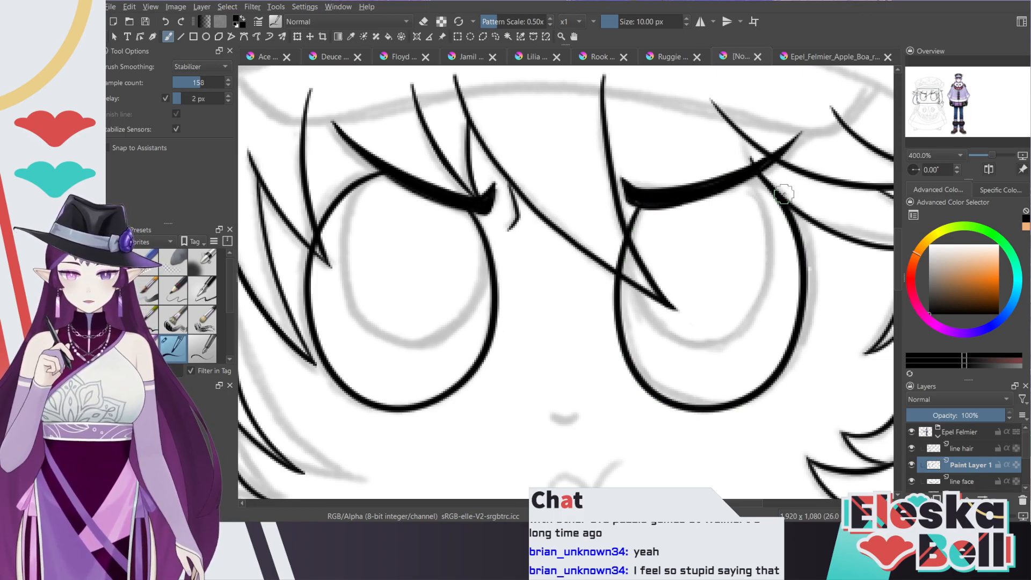
key("ctrl+z")
mouse_move(644, 204)
left_mouse_down()
mouse_move(617, 317)
mouse_move(773, 392)
mouse_move(754, 182)
mouse_move(765, 171)
mouse_move(806, 242)
mouse_move(676, 413)
mouse_move(639, 210)
left_mouse_up()
key("ctrl+z")
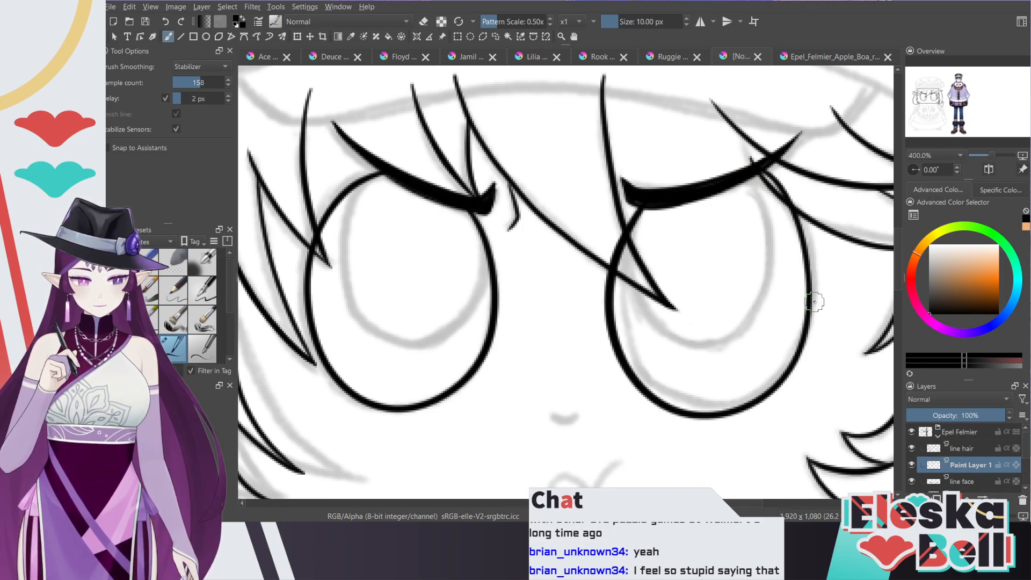
key("minus")
key("minus")
key("minus")
key("plus")
key("plus")
key("plus")
key("ctrl+z")
mouse_move(647, 206)
left_mouse_down()
mouse_move(631, 245)
mouse_move(639, 349)
mouse_move(713, 401)
mouse_move(811, 310)
mouse_move(756, 164)
left_mouse_up()
key("ctrl+z")
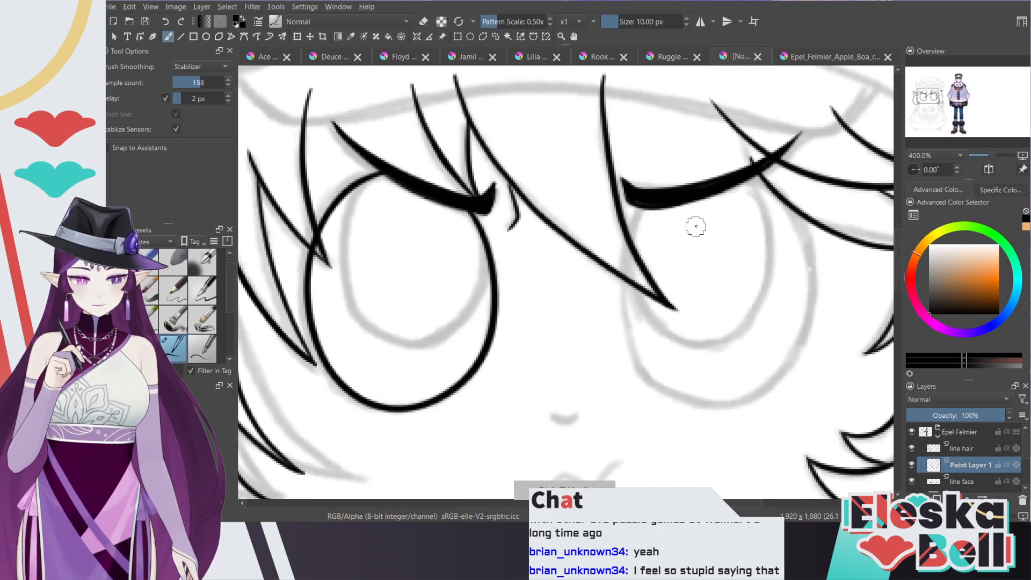
mouse_move(662, 197)
left_mouse_down()
mouse_move(623, 236)
mouse_move(698, 400)
mouse_move(762, 159)
mouse_move(741, 190)
left_mouse_up()
key("ctrl+z")
mouse_move(655, 198)
left_mouse_down()
mouse_move(624, 286)
mouse_move(669, 398)
mouse_move(776, 371)
mouse_move(744, 161)
left_mouse_up()
key("ctrl+z")
mouse_move(648, 199)
left_mouse_down()
mouse_move(628, 258)
mouse_move(752, 402)
mouse_move(727, 156)
left_mouse_up()
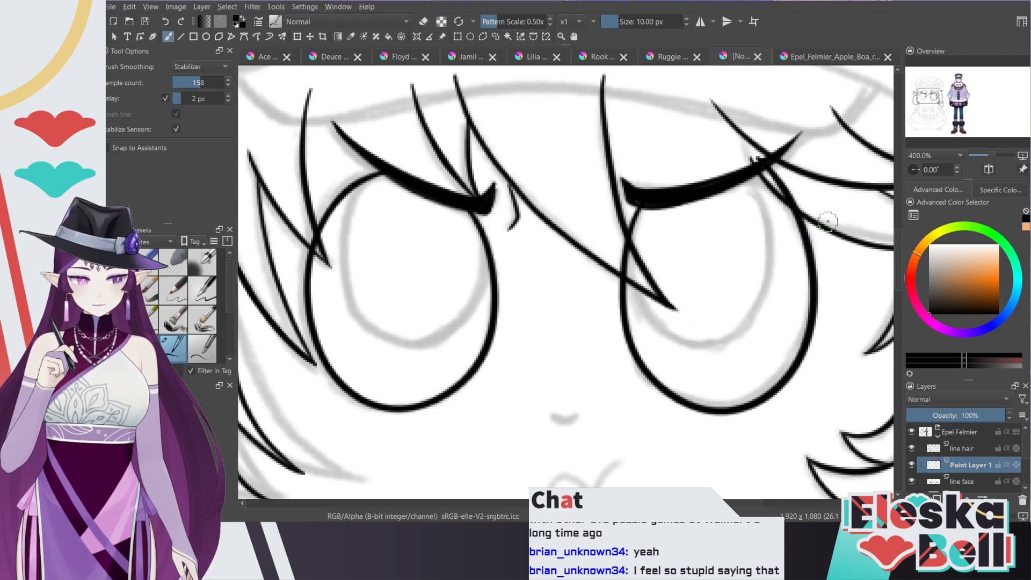
scroll(827, 220, "down", 5)
scroll(828, 221, "up", 5)
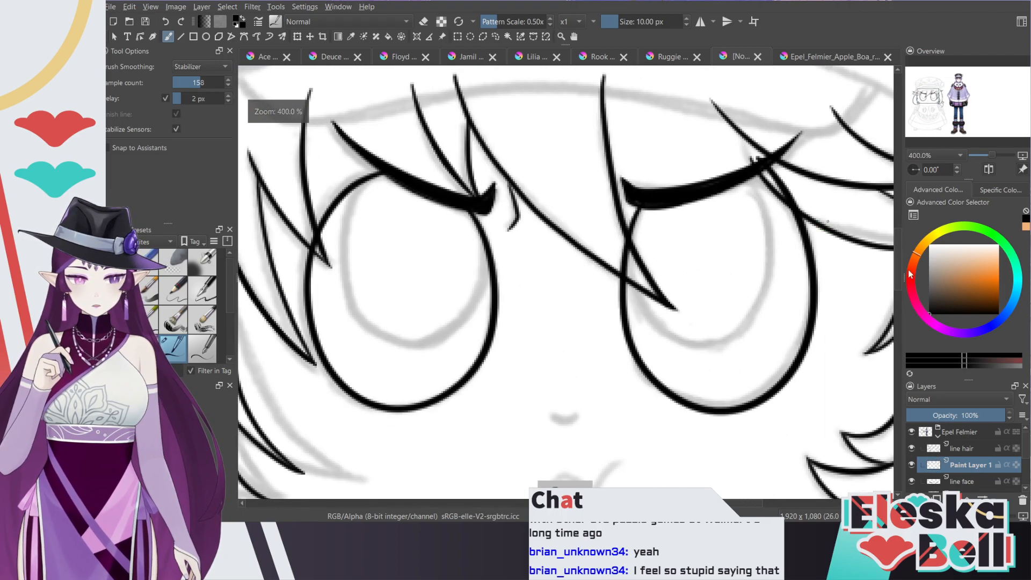
key("ctrl+z")
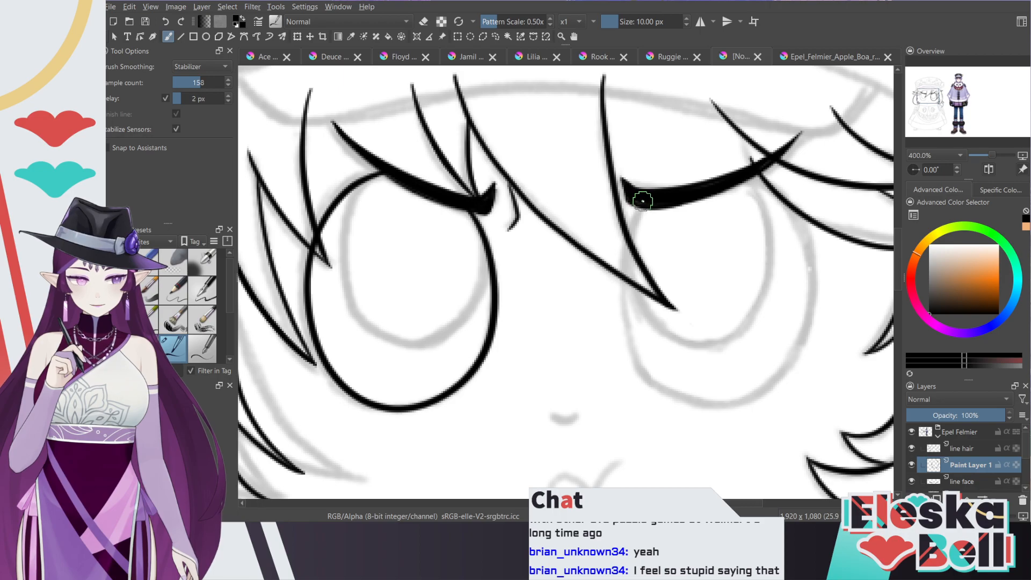
mouse_move(639, 202)
left_mouse_down()
mouse_move(652, 392)
mouse_move(809, 279)
mouse_move(752, 159)
left_mouse_up()
key("ctrl+z")
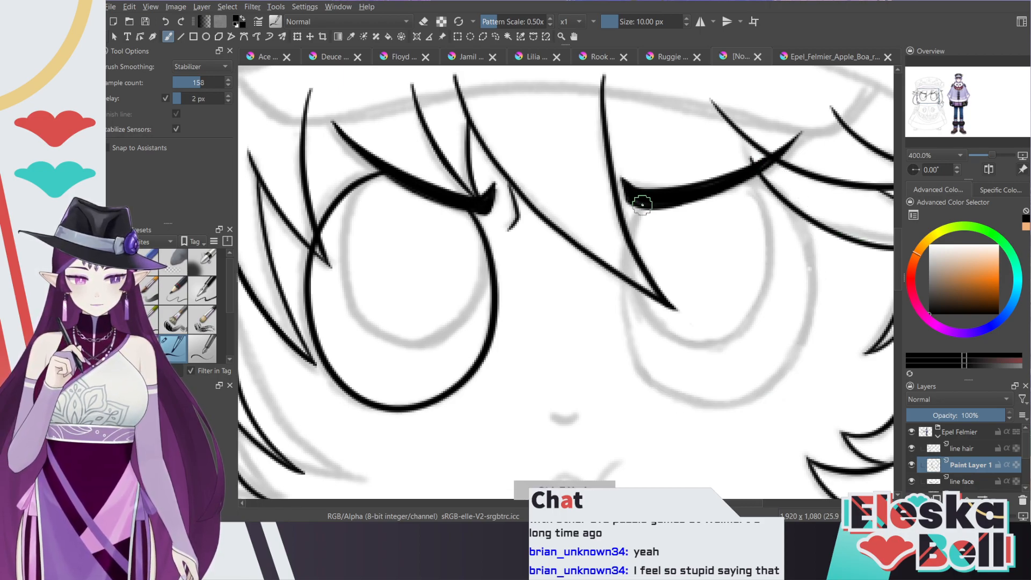
mouse_move(645, 200)
left_mouse_down()
mouse_move(633, 361)
mouse_move(711, 417)
mouse_move(790, 357)
mouse_move(755, 175)
left_mouse_up()
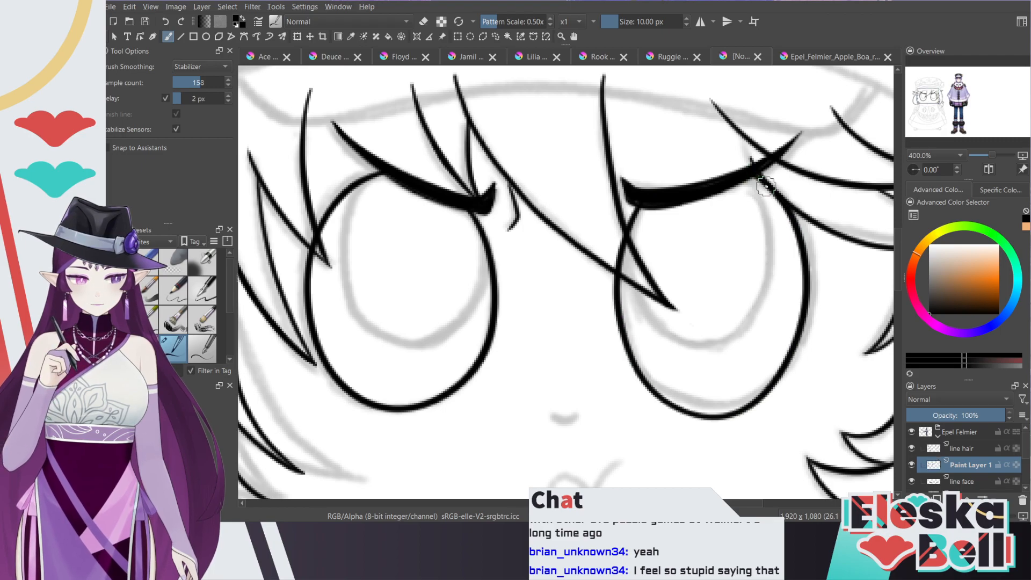
key("ctrl+z")
mouse_move(649, 200)
left_mouse_down()
mouse_move(615, 282)
mouse_move(744, 422)
mouse_move(728, 162)
left_mouse_up()
key("2")
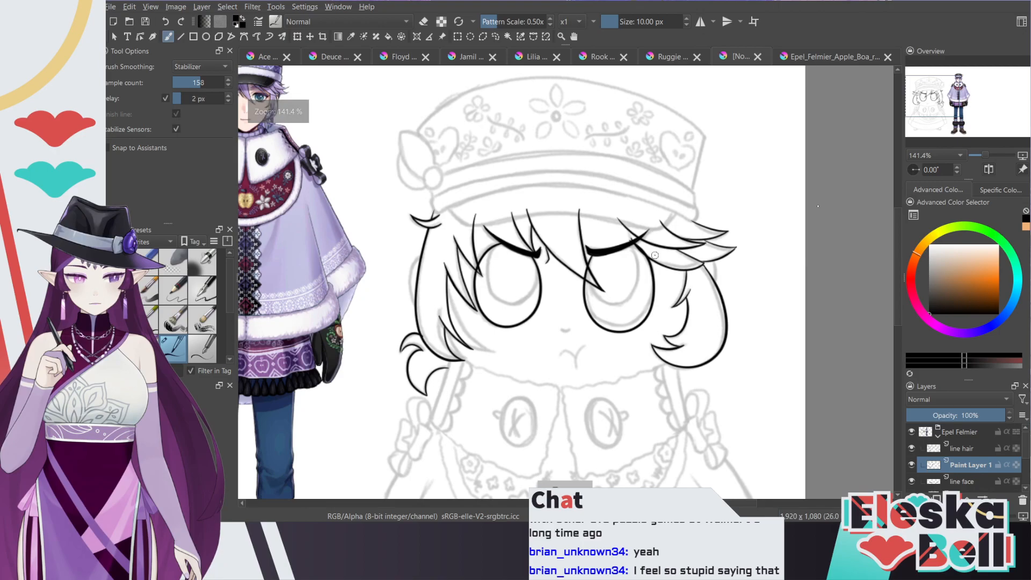
scroll(564, 280, "up", 4)
key("ctrl+z")
mouse_move(621, 224)
left_mouse_down()
mouse_move(604, 328)
mouse_move(749, 344)
mouse_move(727, 188)
left_mouse_up()
key("ctrl+z")
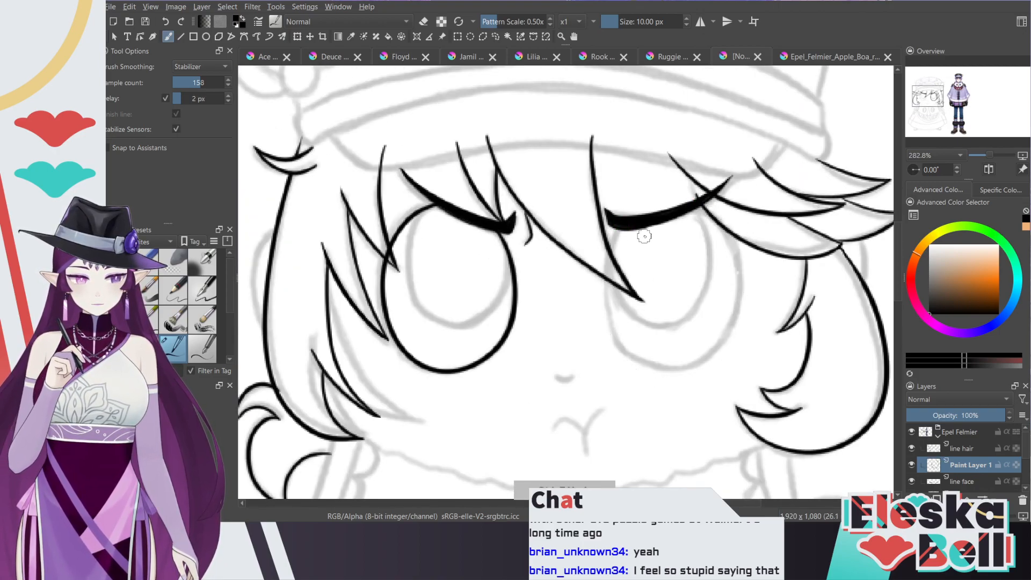
mouse_move(611, 258)
left_mouse_down()
mouse_move(683, 364)
mouse_move(737, 295)
mouse_move(705, 194)
left_mouse_up()
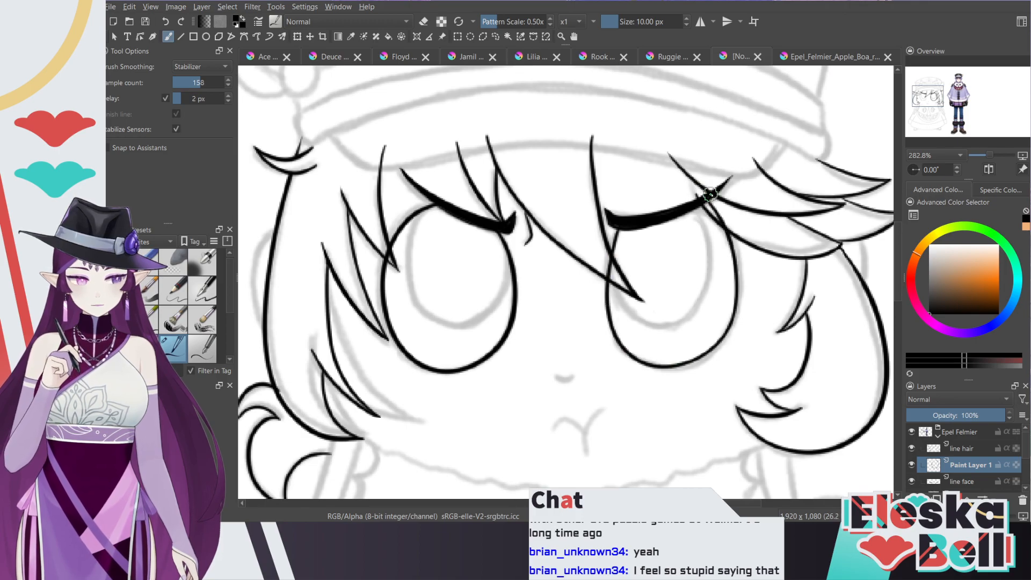
key("ctrl+z")
key("plus")
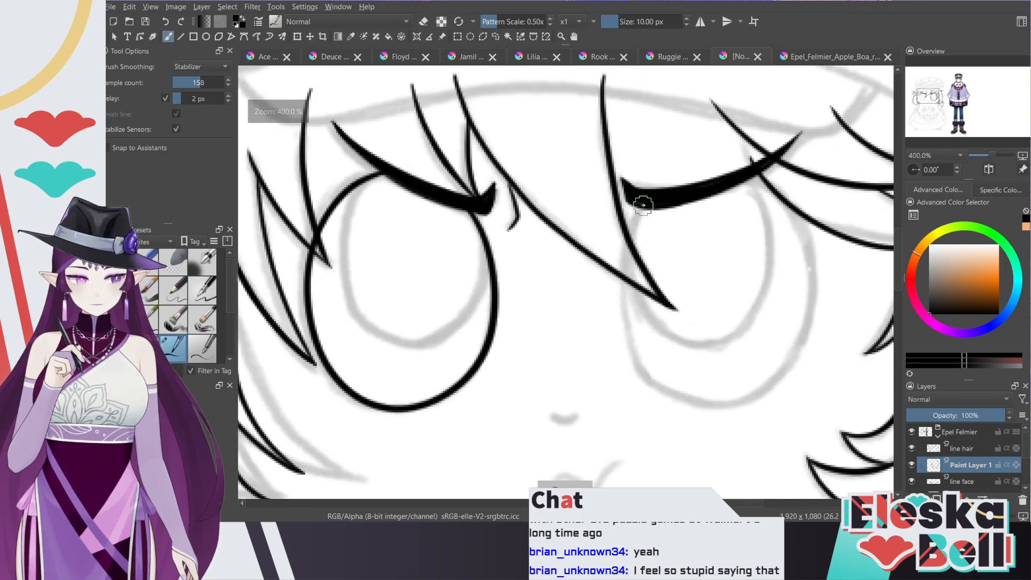
mouse_move(647, 200)
left_mouse_down()
mouse_move(623, 327)
mouse_move(794, 370)
mouse_move(796, 210)
left_mouse_up()
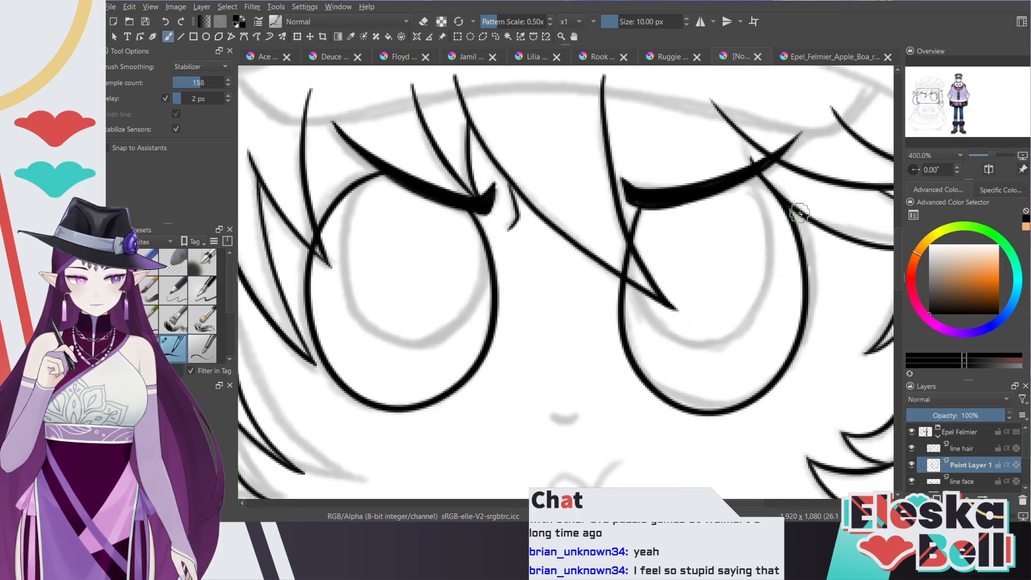
key("minus")
key("plus")
key("ctrl+z")
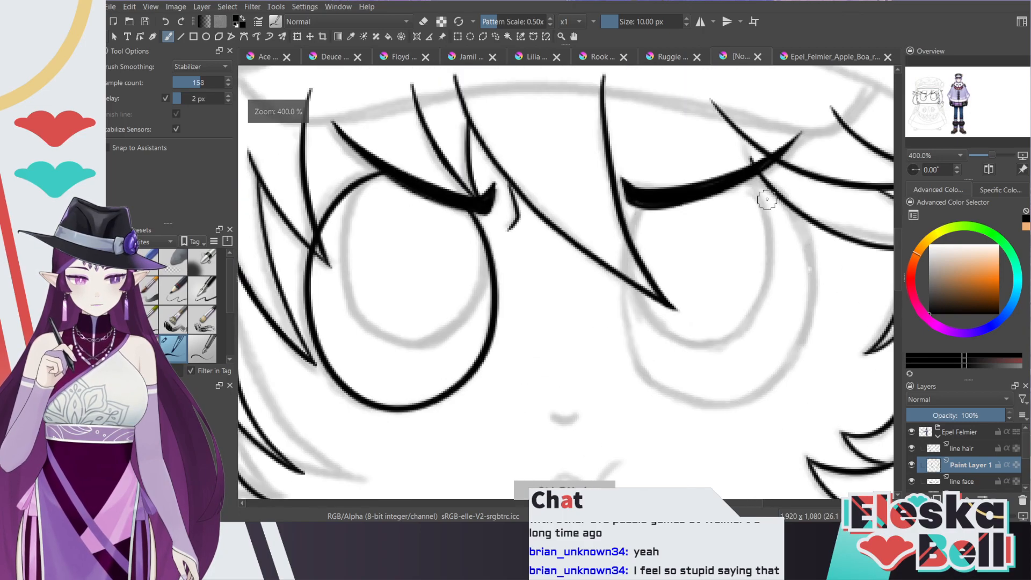
Step: Mirror the canvas view and try to ink the missing eye's outer oval from that side, undoing the attempts
left_click(983, 171)
mouse_move(497, 214)
left_mouse_down()
mouse_move(468, 396)
mouse_move(314, 257)
mouse_move(349, 182)
left_mouse_up()
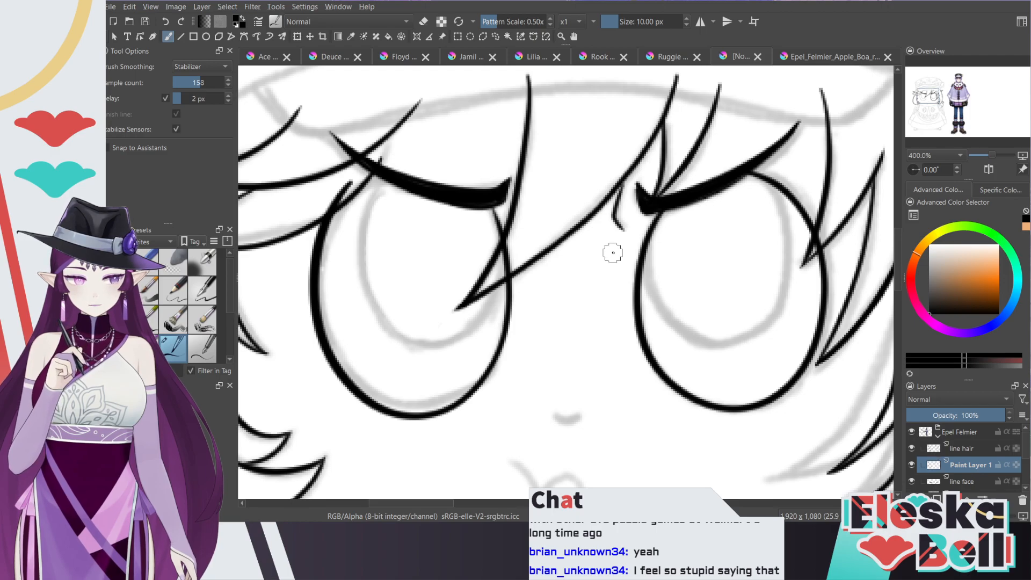
key("ctrl+z")
mouse_move(495, 215)
left_mouse_down()
mouse_move(502, 352)
mouse_move(308, 298)
mouse_move(366, 169)
left_mouse_up()
key("minus")
key("minus")
key("minus")
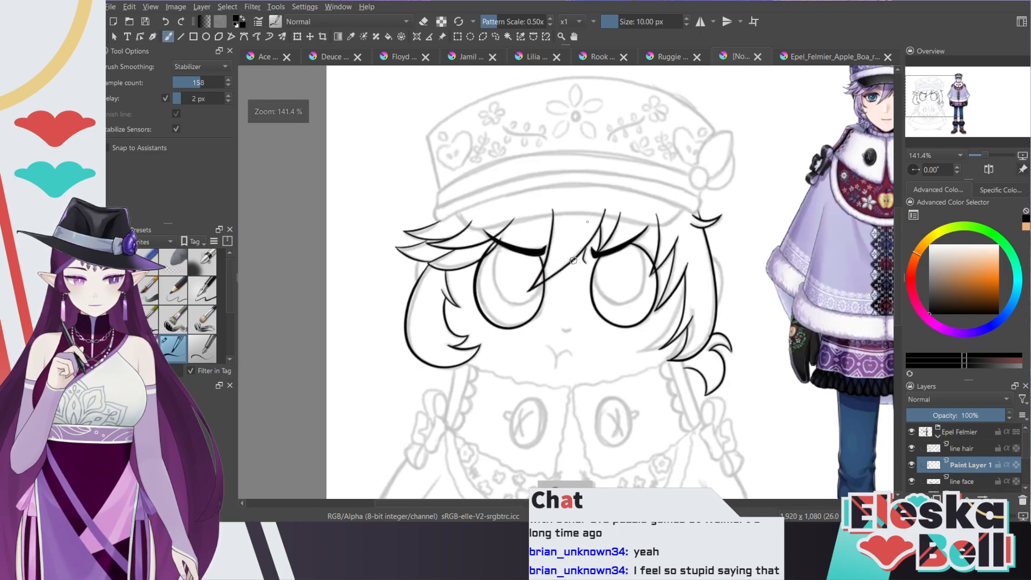
key("plus")
key("plus")
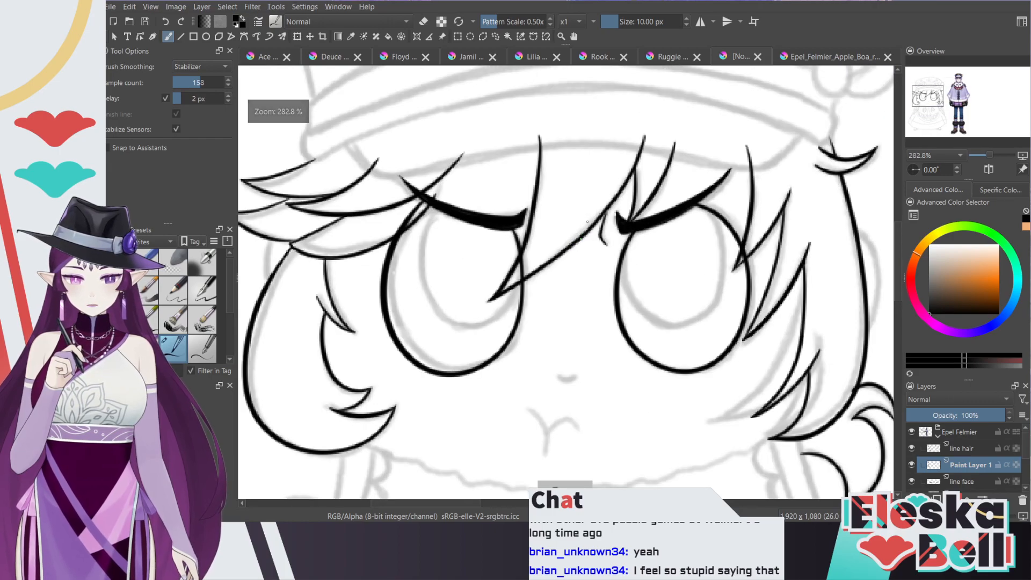
key("plus")
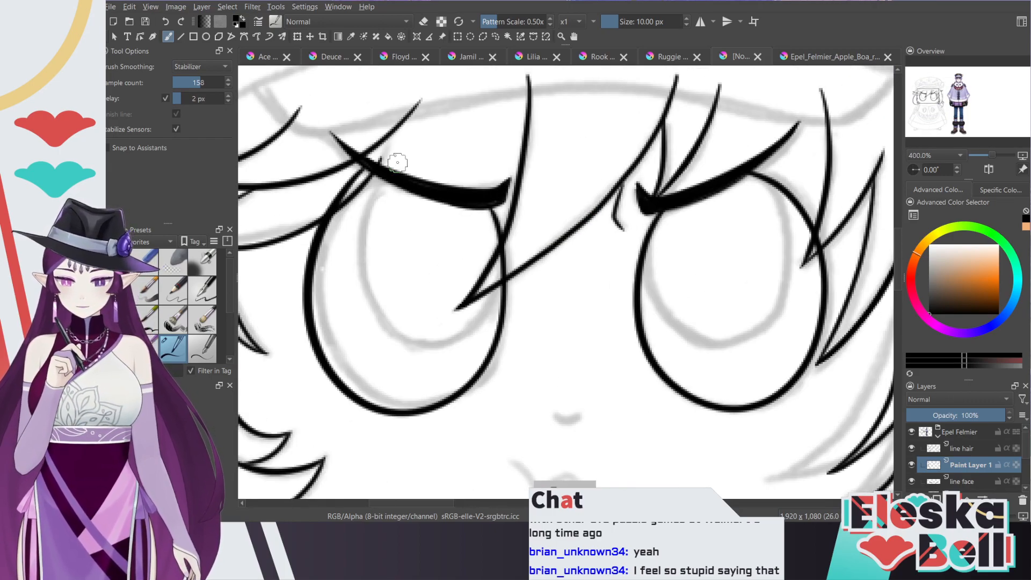
key("e")
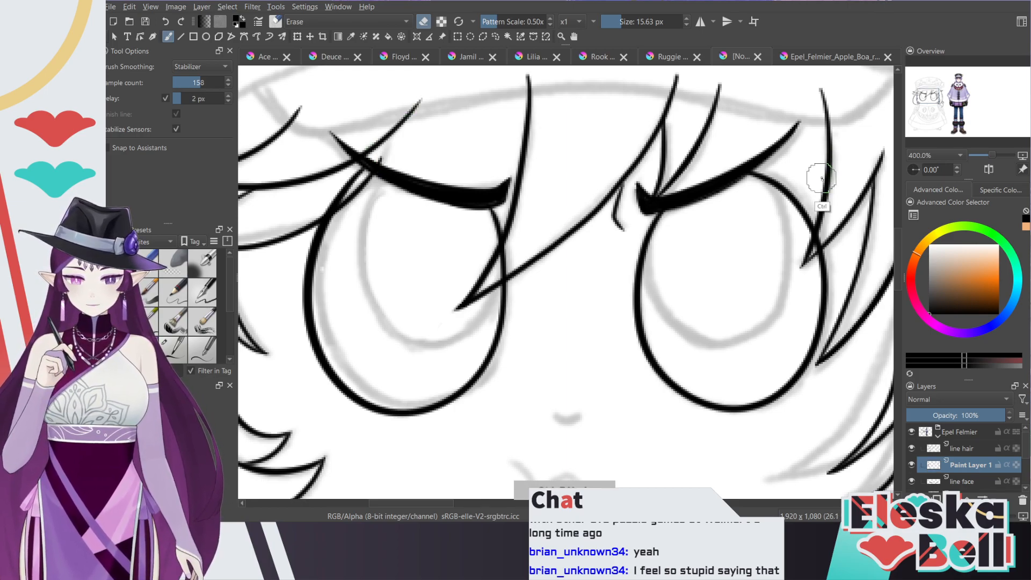
key("ctrl+z")
key("e")
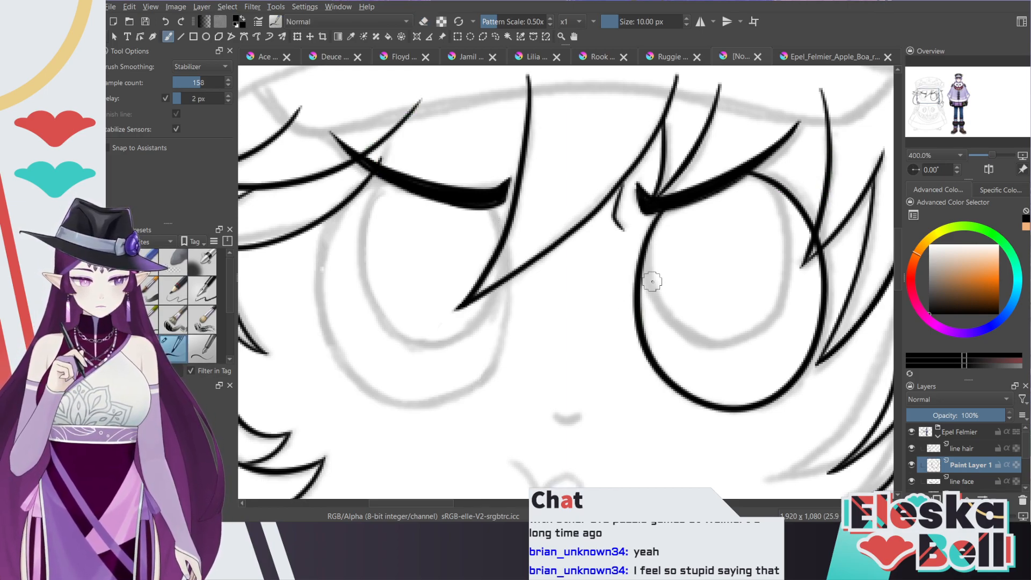
Step: Duplicate the finished eye outline's layer, flip the copy horizontally and move it onto the other eye's sketch beneath its brow
left_click(913, 465)
left_click(913, 465)
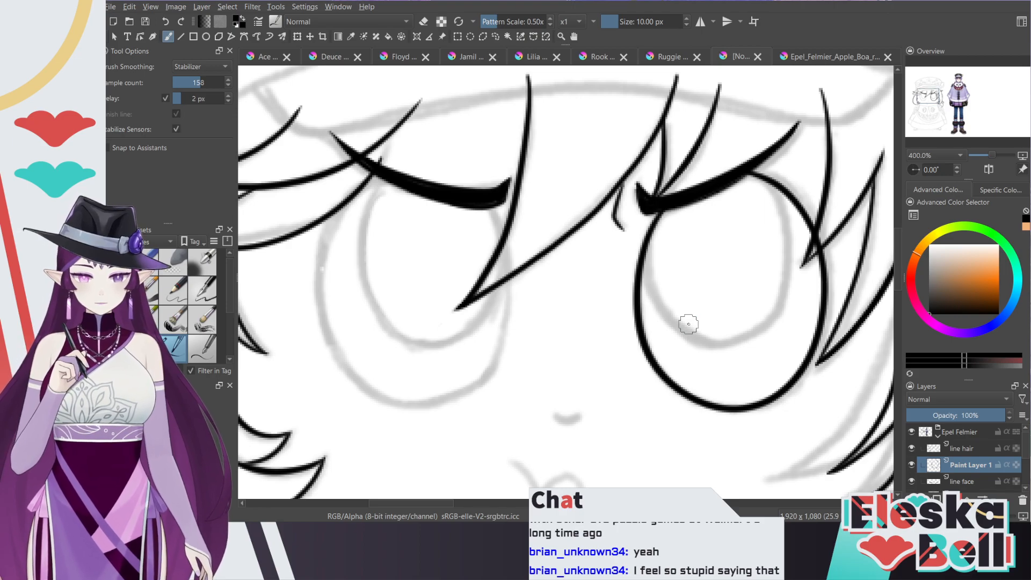
key("ctrl+j")
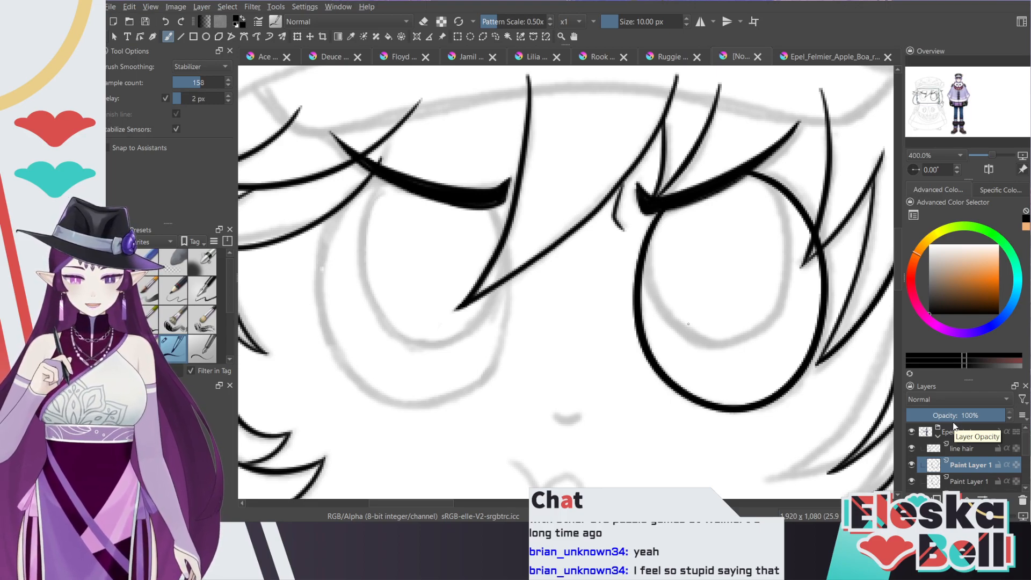
left_click(299, 37)
left_click_drag(234, 80, 231, 137)
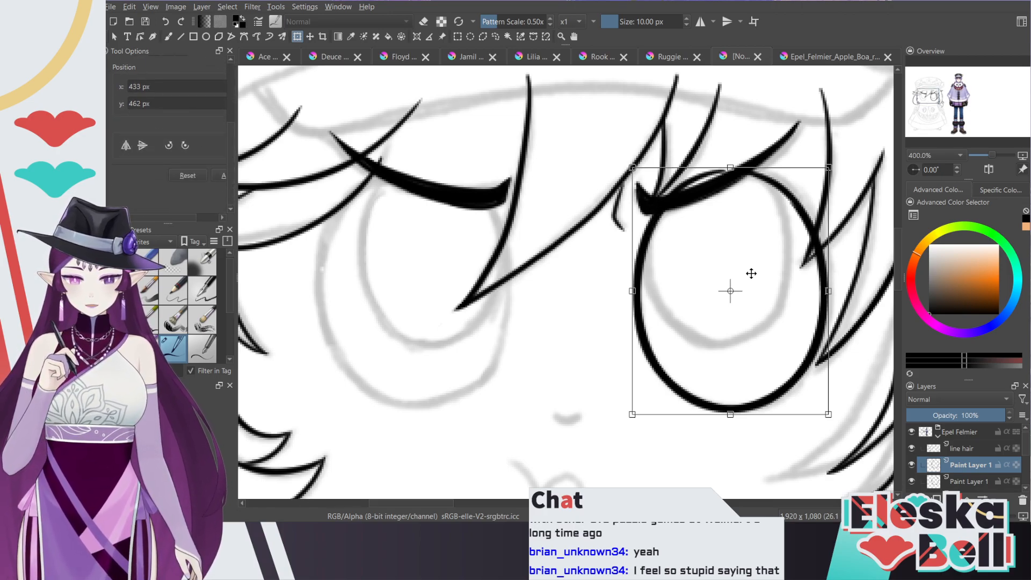
left_click_drag(789, 299, 475, 294)
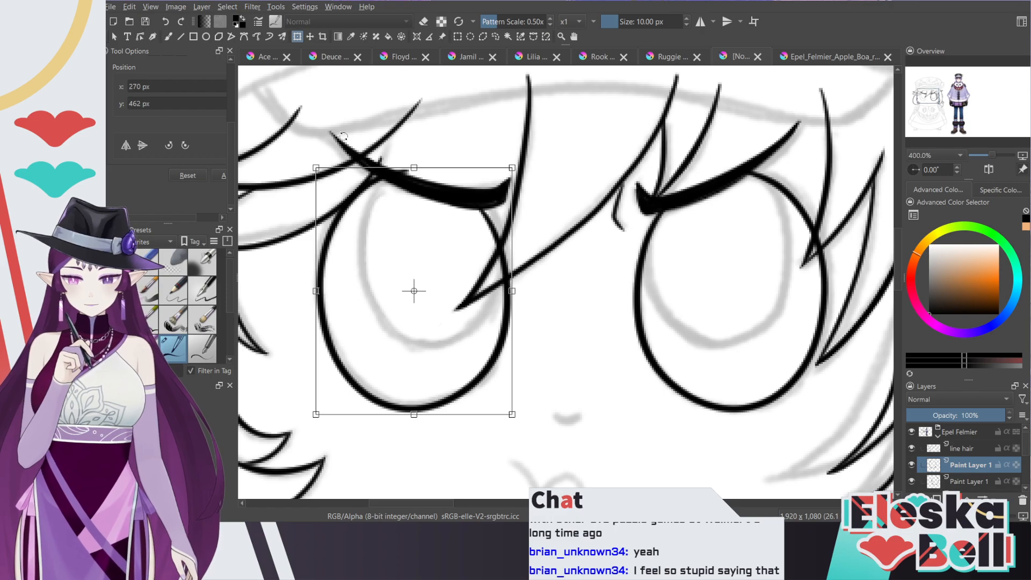
key("b")
Step: Check the placement of the copied eye outline and merge it with the original eye layer below, keeping the inking brush active
key("e")
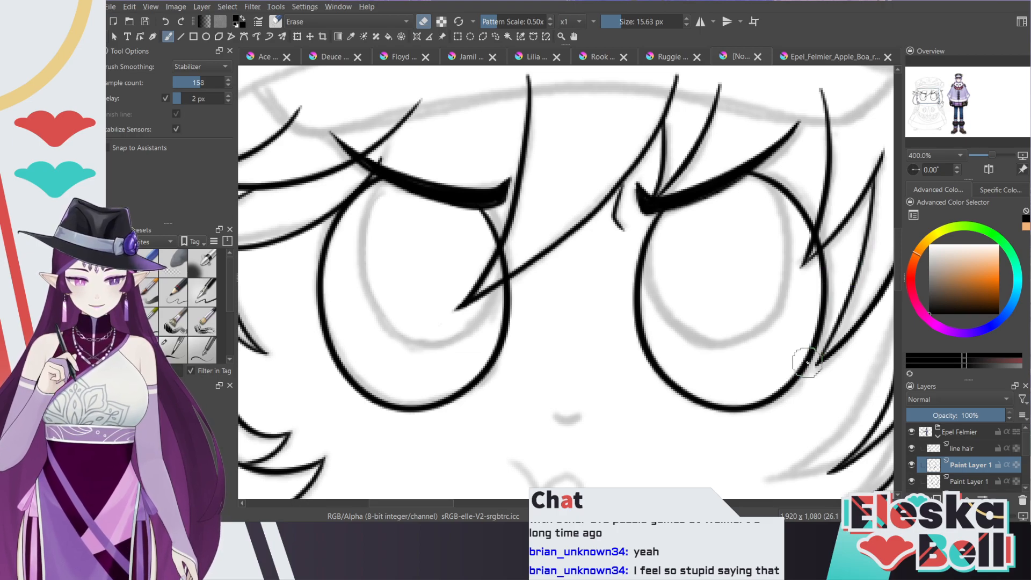
key("minus")
key("plus")
key("plus")
key("plus")
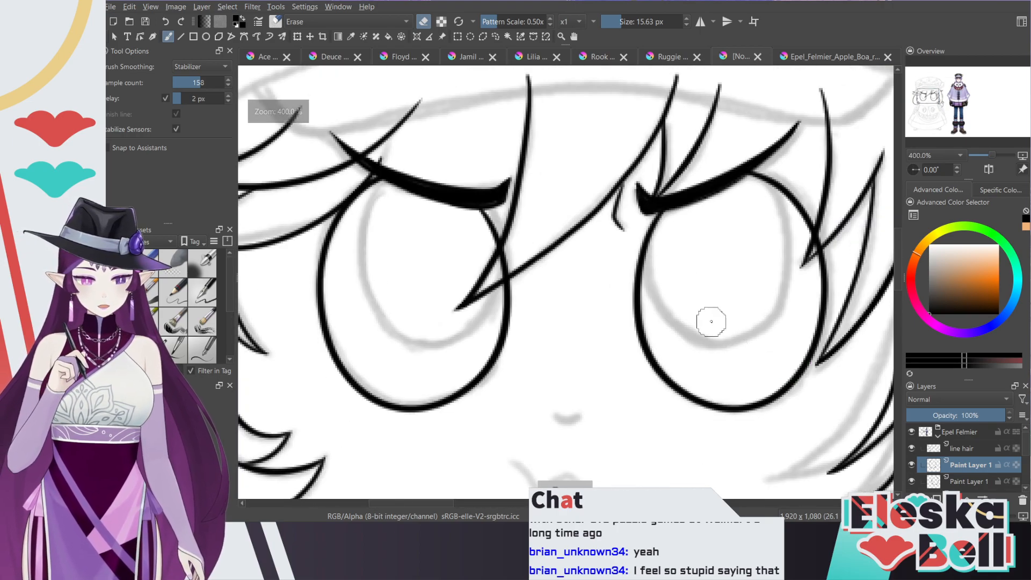
key("e")
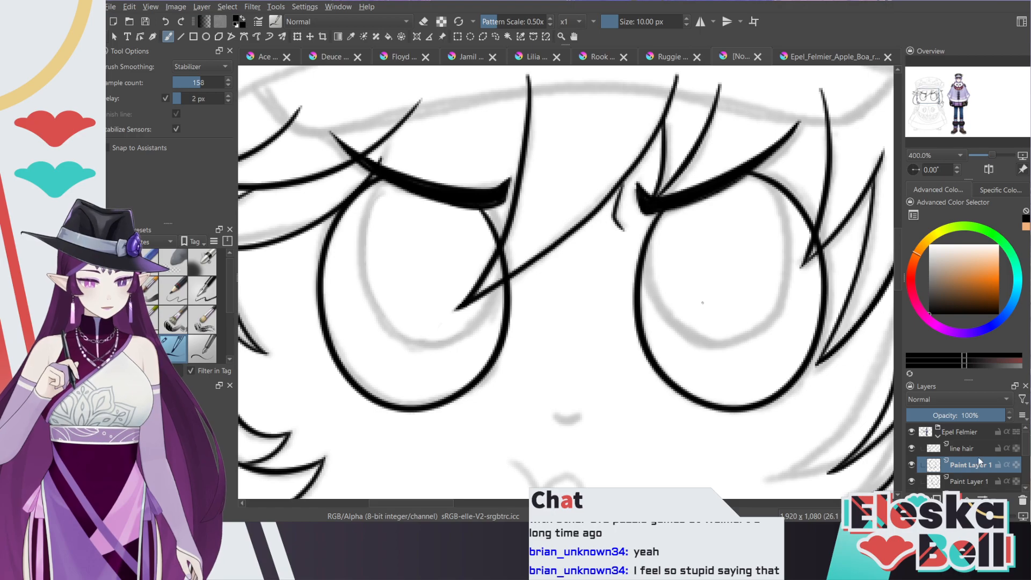
left_click(913, 464)
left_click(915, 466)
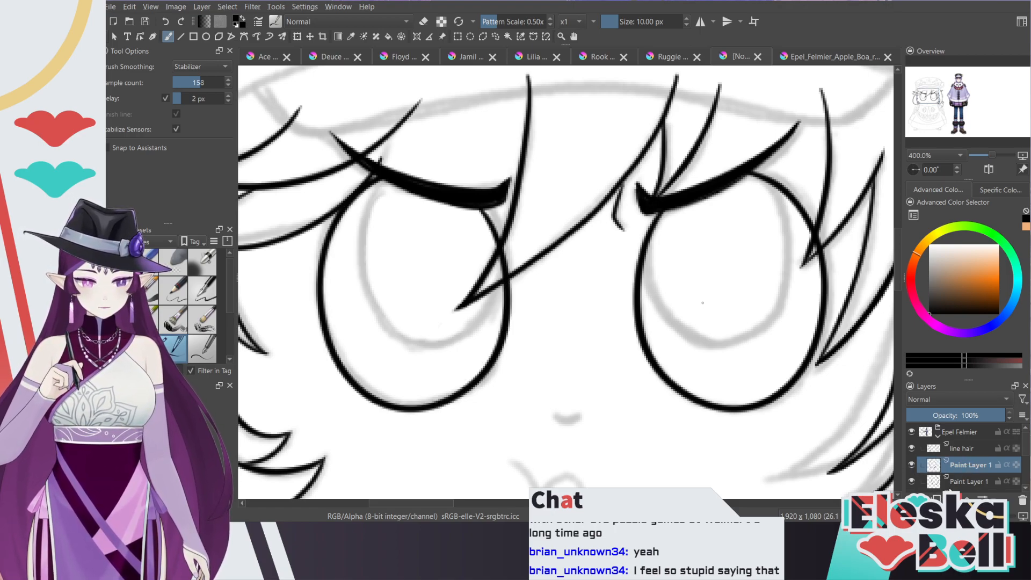
left_click(911, 465)
left_click(914, 466)
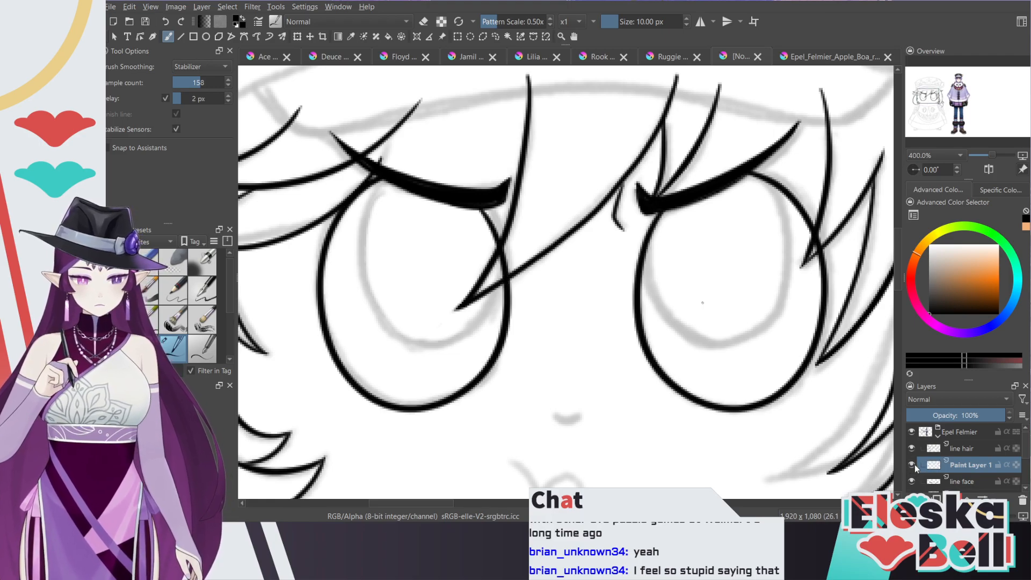
left_click(911, 465)
left_click(911, 465)
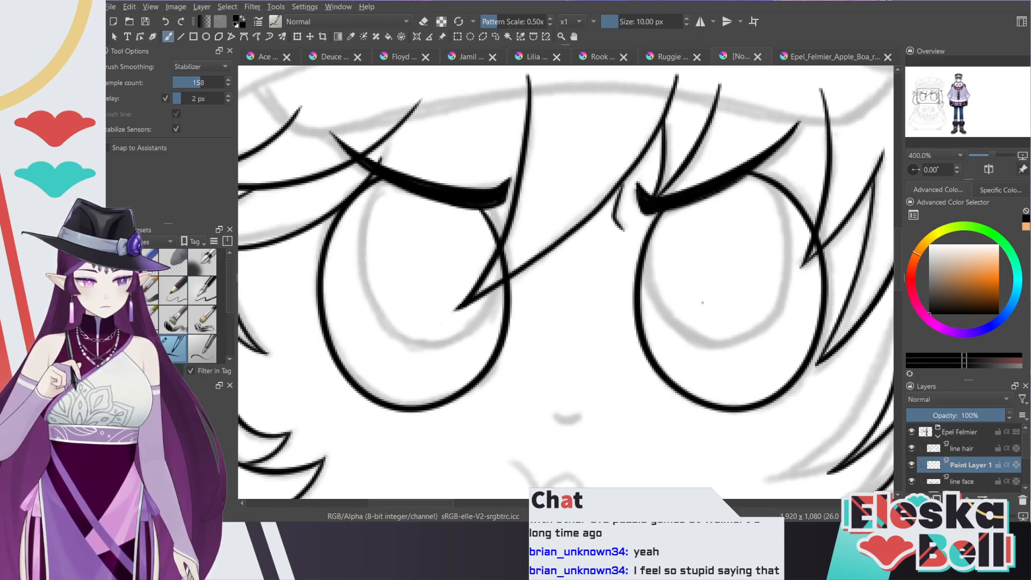
left_click(912, 481)
left_click(911, 482)
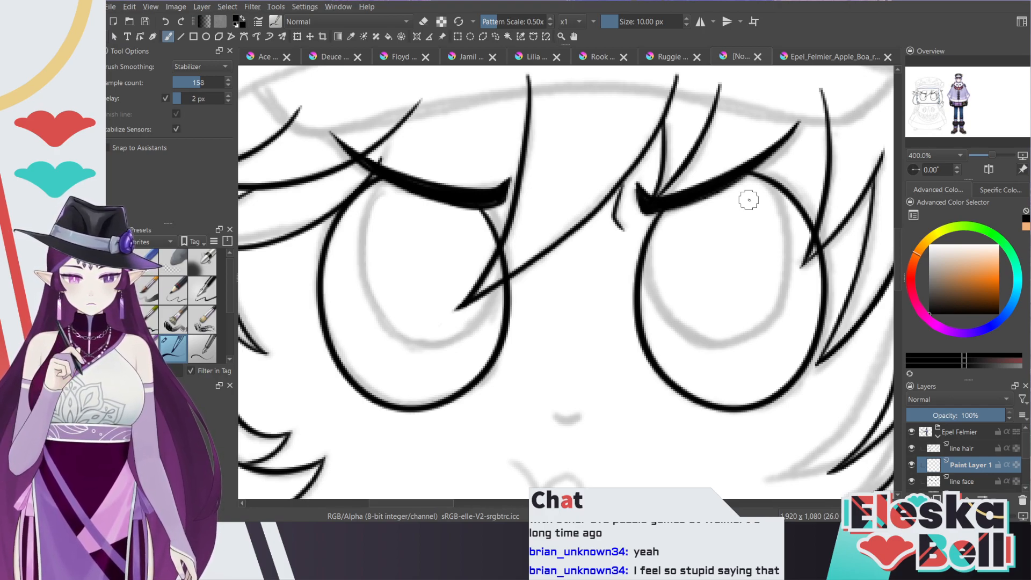
Step: Try to ink the iris outline inside the eye behind the long central bang, undoing each stroke that strays from the sketch
mouse_move(503, 266)
left_mouse_down()
mouse_move(497, 307)
mouse_move(463, 342)
mouse_move(390, 341)
mouse_move(347, 262)
left_mouse_up()
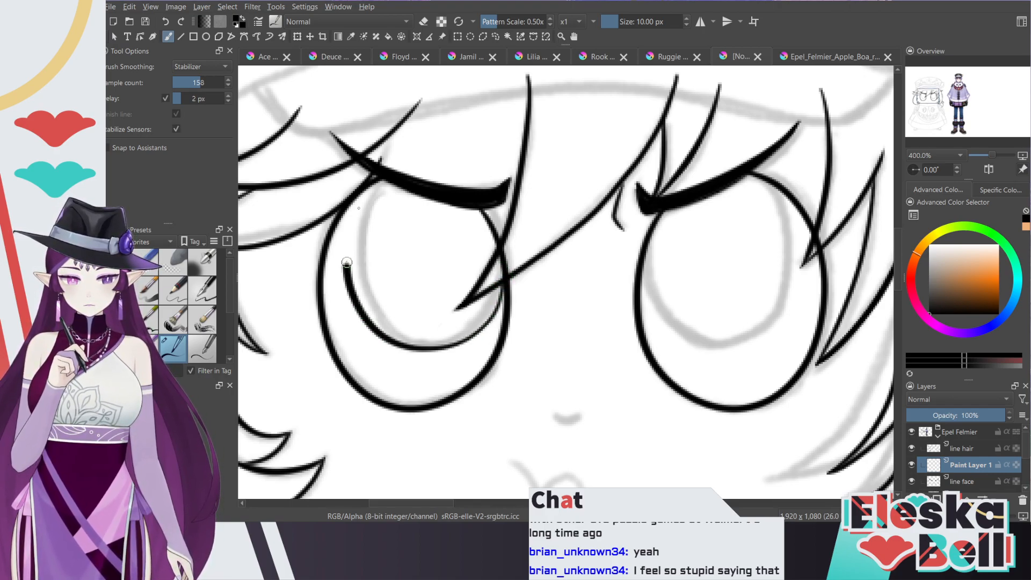
key("ctrl+z")
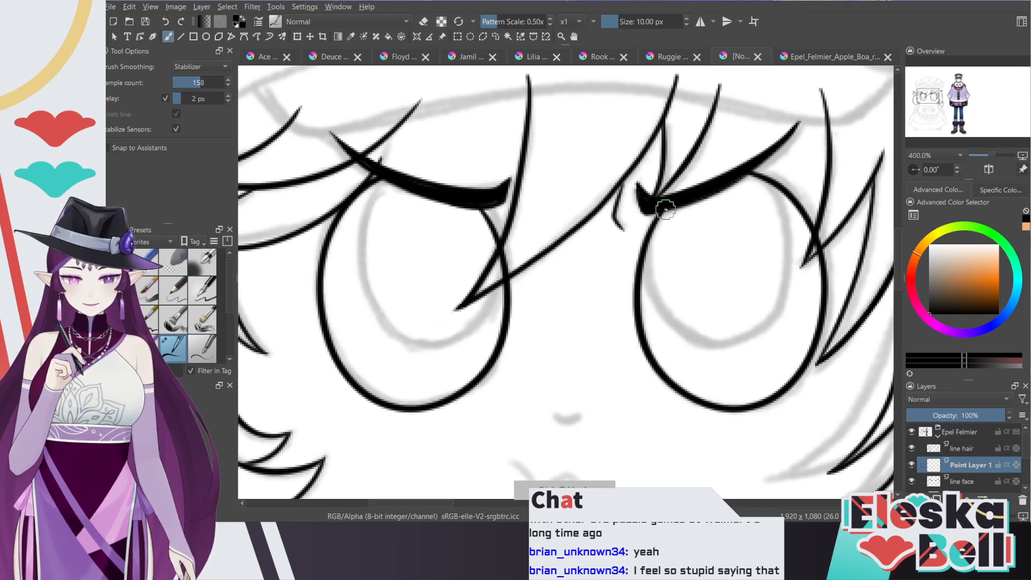
mouse_move(503, 268)
left_mouse_down()
mouse_move(467, 337)
mouse_move(358, 243)
mouse_move(386, 182)
left_mouse_up()
scroll(591, 233, "down", 3)
scroll(585, 247, "up", 2)
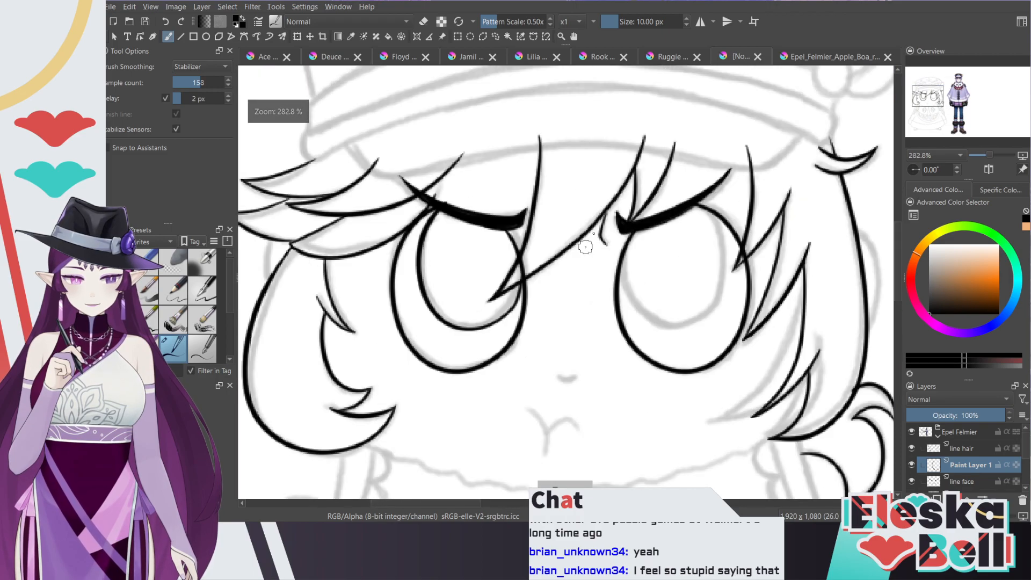
key("ctrl+z")
mouse_move(522, 284)
left_mouse_down()
mouse_move(489, 328)
mouse_move(421, 243)
mouse_move(433, 211)
left_mouse_up()
key("ctrl+z")
mouse_move(521, 267)
left_mouse_down()
mouse_move(511, 311)
mouse_move(461, 329)
mouse_move(418, 264)
mouse_move(478, 207)
left_mouse_up()
key("ctrl+z")
mouse_move(522, 271)
left_mouse_down()
mouse_move(478, 328)
mouse_move(476, 203)
left_mouse_up()
key("ctrl+z")
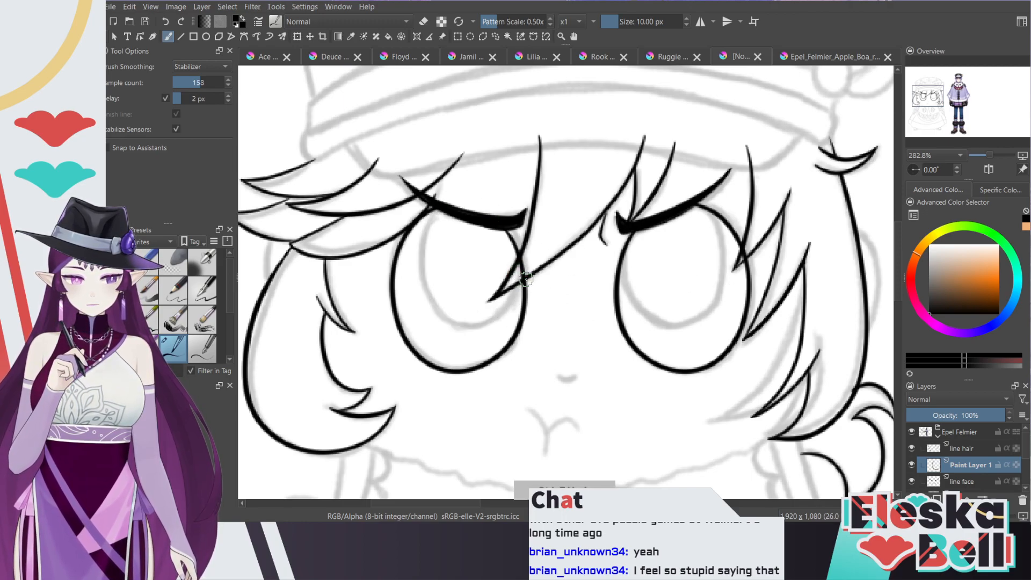
mouse_move(522, 271)
left_mouse_down()
mouse_move(456, 330)
mouse_move(435, 207)
left_mouse_up()
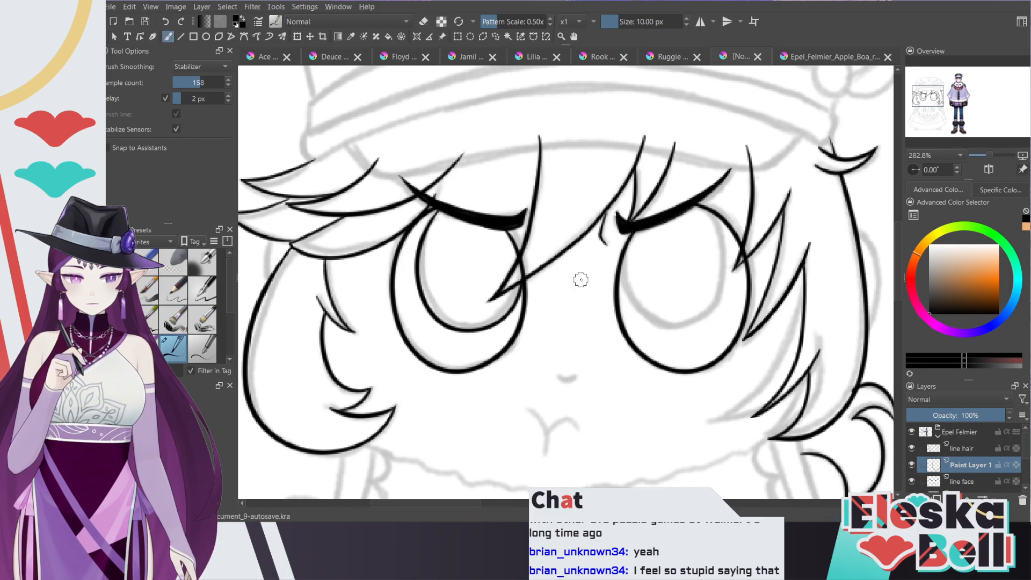
key("ctrl+z")
mouse_move(523, 269)
left_mouse_down()
mouse_move(517, 316)
mouse_move(454, 329)
mouse_move(435, 209)
left_mouse_up()
key("ctrl+z")
mouse_move(522, 271)
left_mouse_down()
mouse_move(459, 329)
mouse_move(435, 209)
left_mouse_up()
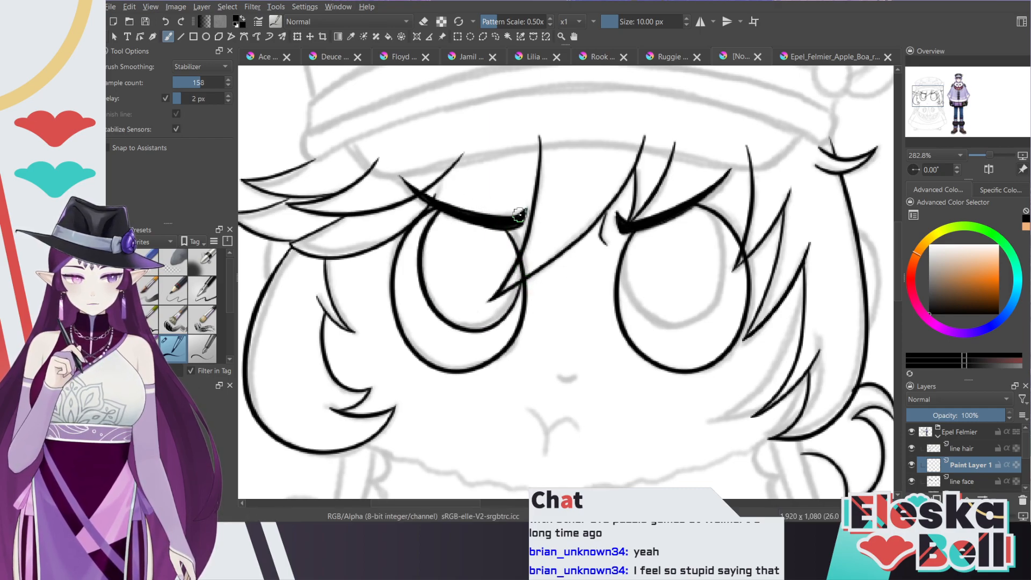
key("ctrl+z")
mouse_move(522, 271)
left_mouse_down()
mouse_move(468, 330)
mouse_move(417, 252)
mouse_move(435, 212)
left_mouse_up()
key("ctrl+z")
mouse_move(522, 271)
left_mouse_down()
mouse_move(473, 330)
mouse_move(435, 211)
left_mouse_up()
key("ctrl+z")
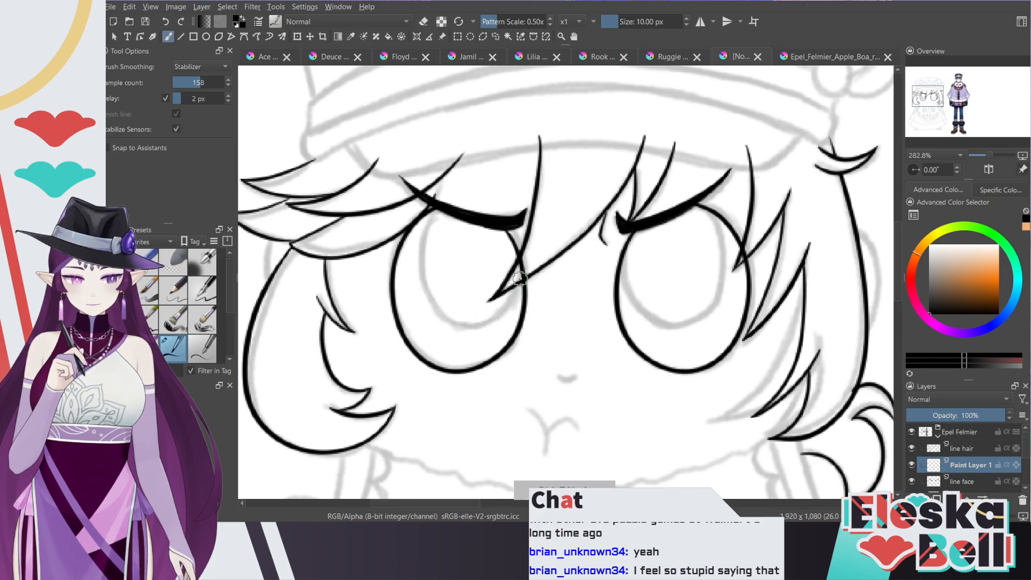
mouse_move(522, 271)
left_mouse_down()
mouse_move(446, 329)
mouse_move(436, 213)
mouse_move(422, 295)
mouse_move(523, 271)
left_mouse_up()
key("ctrl+z")
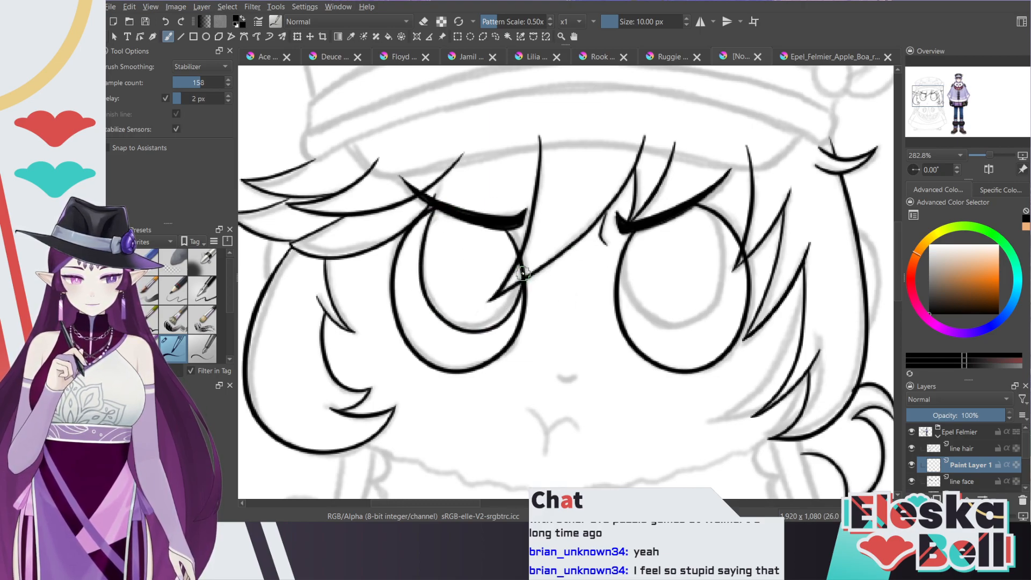
key("ctrl+z")
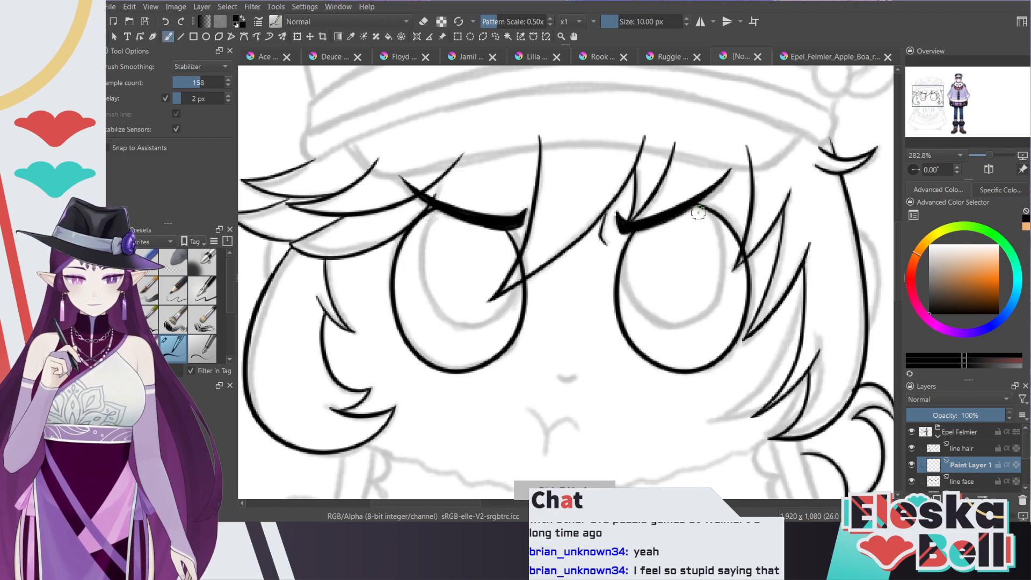
Step: Mirror the canvas view, ink the iris outline of the eye behind the central bang, redrawing it until it fits, and restore the view
key("m")
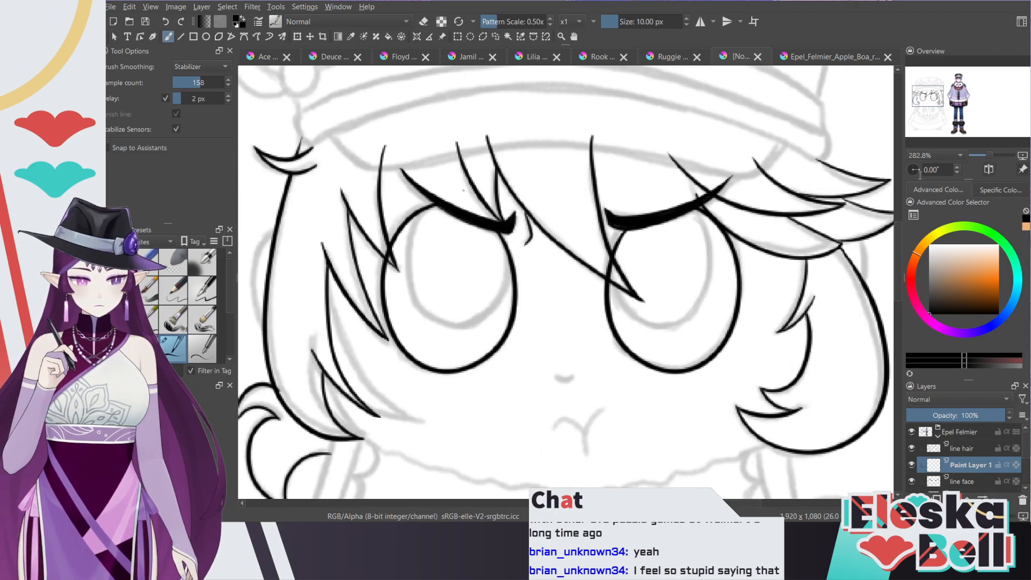
mouse_move(696, 214)
left_mouse_down()
mouse_move(709, 267)
mouse_move(628, 325)
mouse_move(639, 239)
left_mouse_up()
key("ctrl+z")
mouse_move(694, 214)
left_mouse_down()
mouse_move(710, 268)
mouse_move(630, 324)
mouse_move(647, 229)
left_mouse_up()
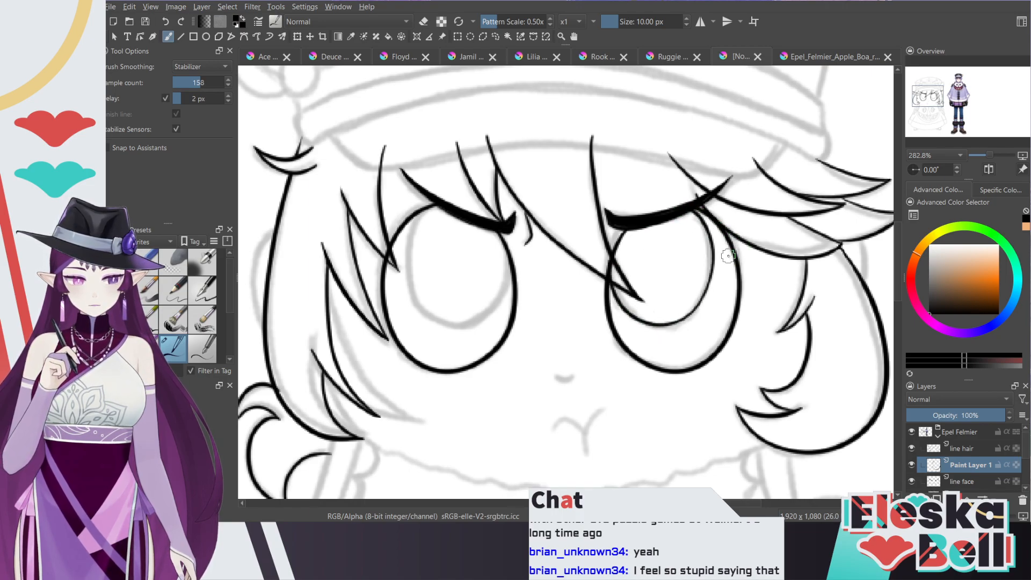
key("ctrl+z")
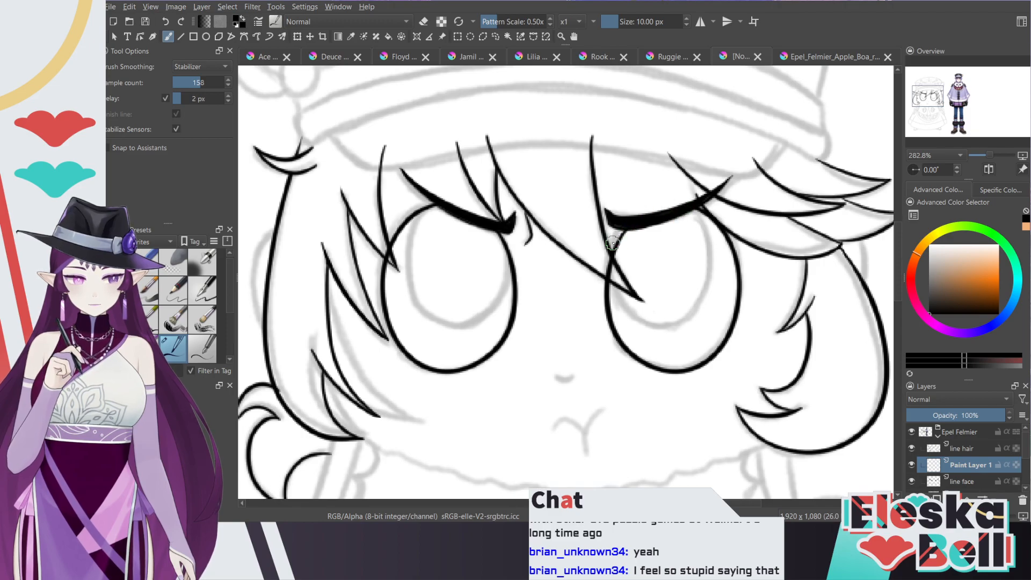
mouse_move(626, 198)
left_mouse_down()
mouse_move(704, 215)
mouse_move(678, 325)
mouse_move(606, 225)
left_mouse_up()
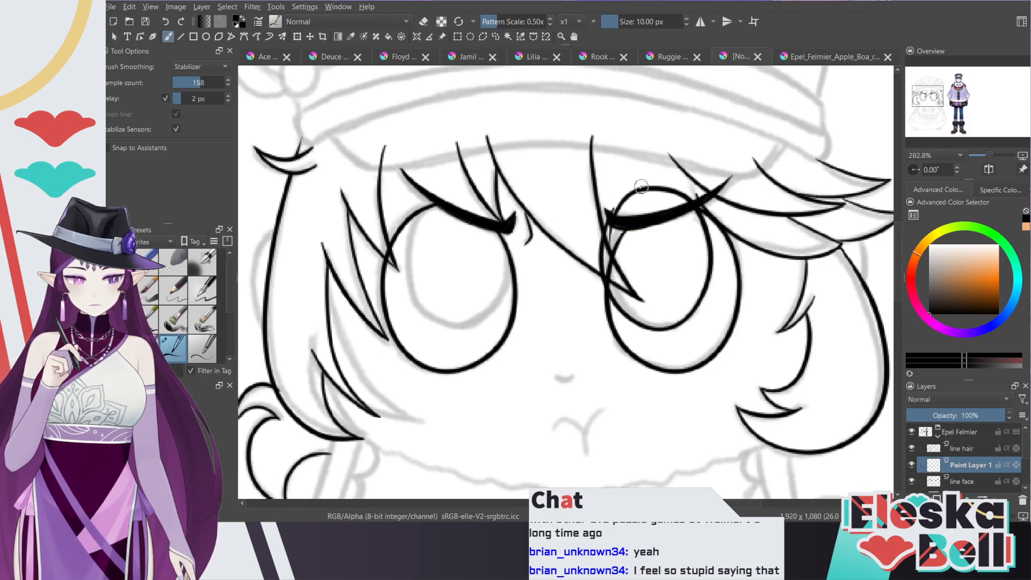
key("ctrl+z")
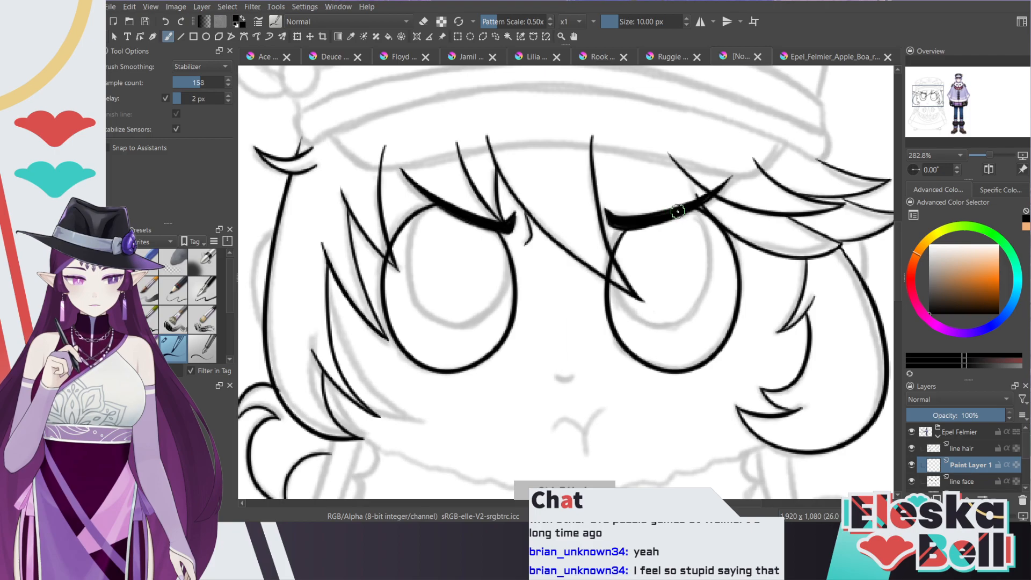
mouse_move(700, 217)
left_mouse_down()
mouse_move(679, 325)
mouse_move(637, 227)
left_mouse_up()
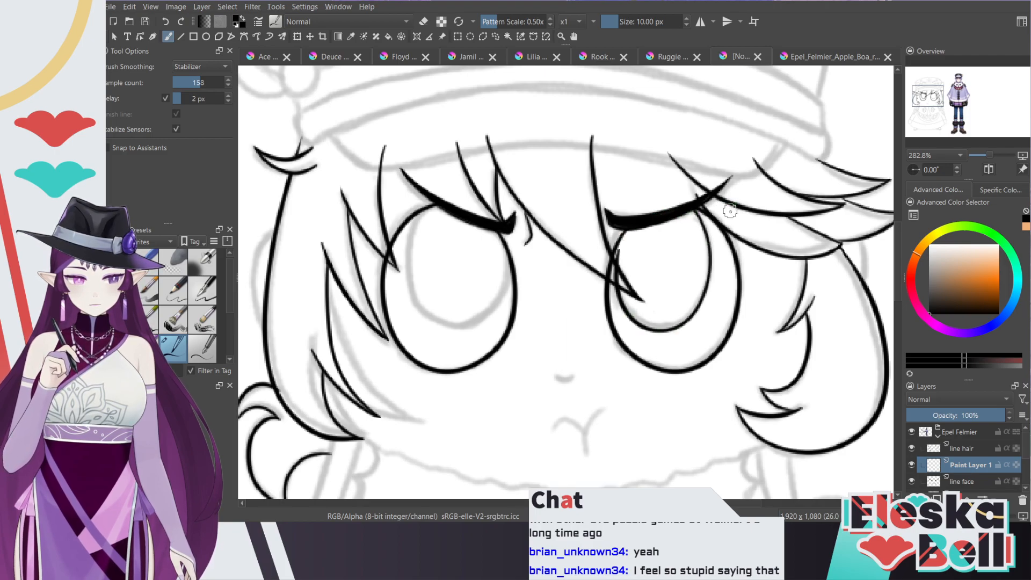
key("ctrl+z")
mouse_move(699, 214)
left_mouse_down()
mouse_move(685, 326)
mouse_move(634, 226)
left_mouse_up()
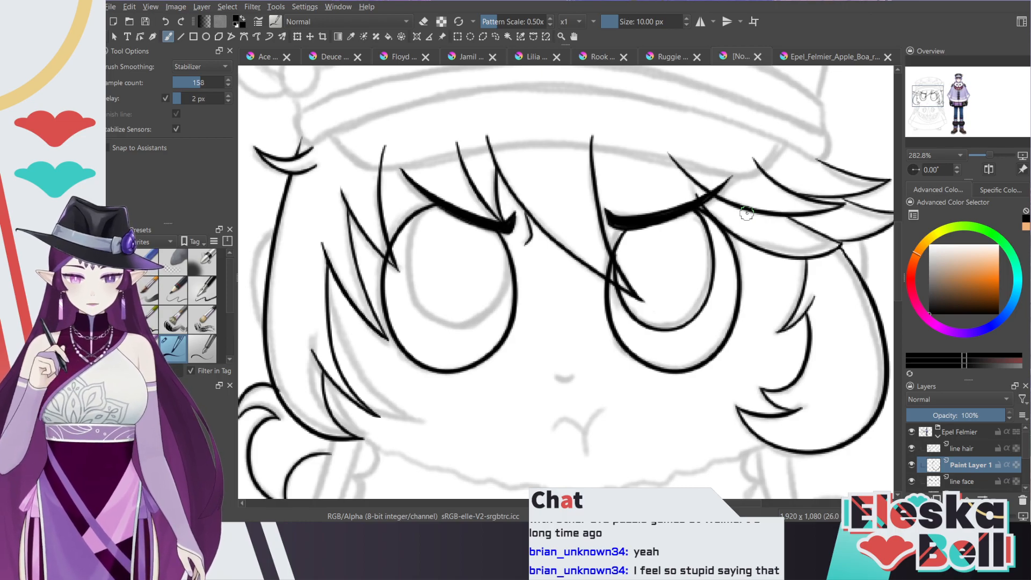
left_click(983, 172)
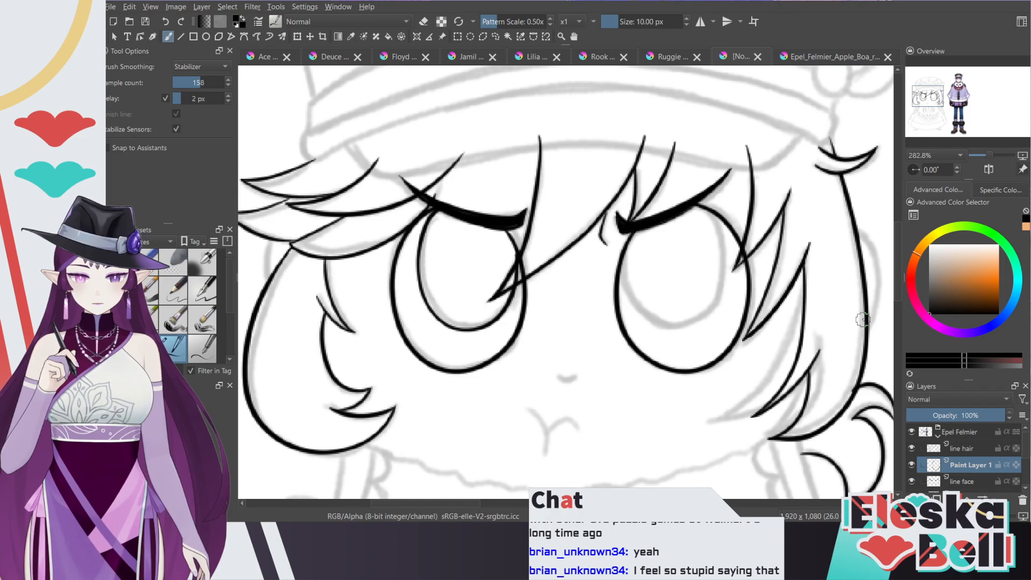
Step: Duplicate the iris layer and move the copy onto the other eye's iris sketch, returning to the brush
key("Insert")
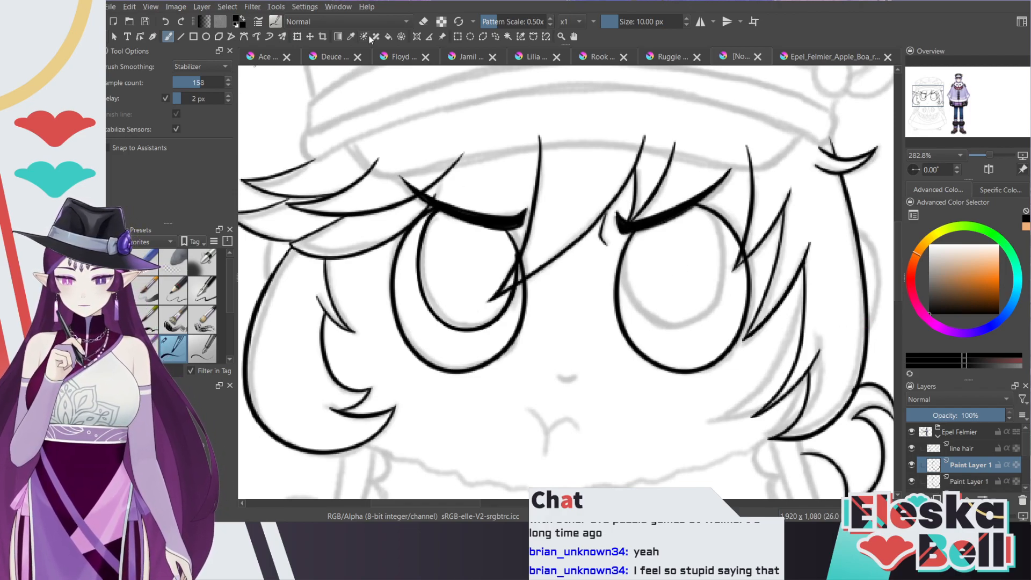
left_click(297, 37)
scroll(152, 127, "down", 3)
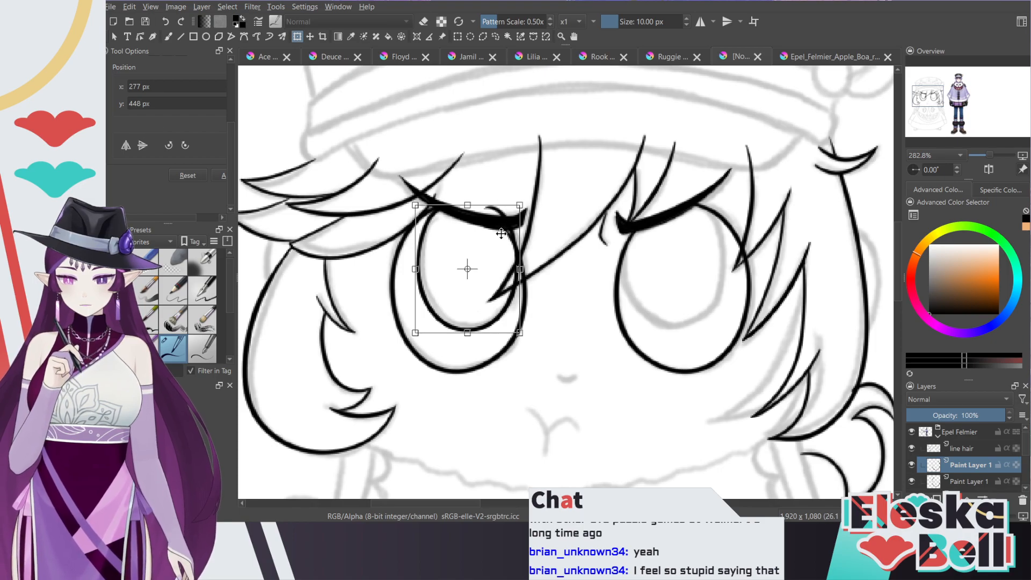
left_click_drag(491, 262, 702, 272)
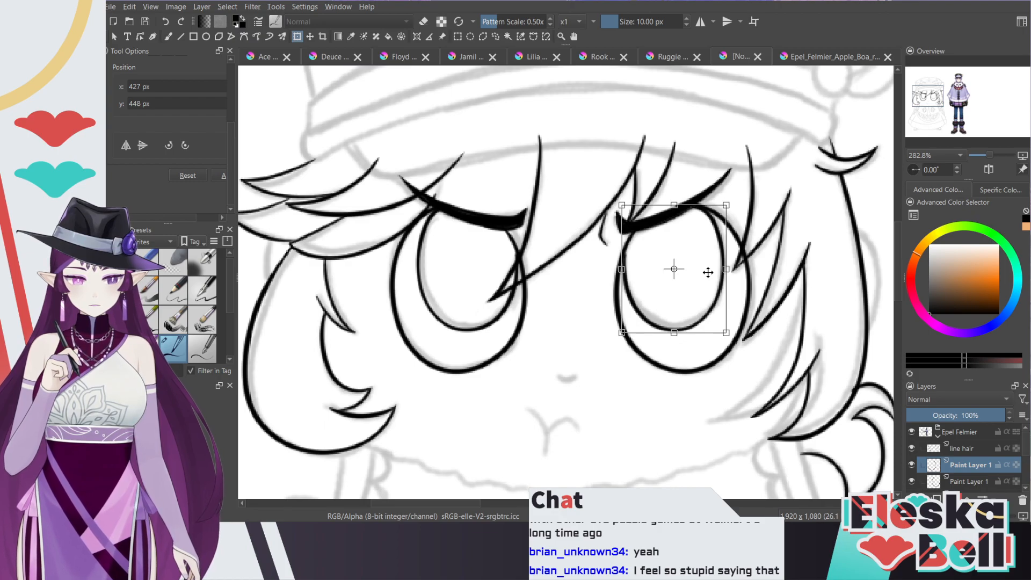
left_click(168, 37)
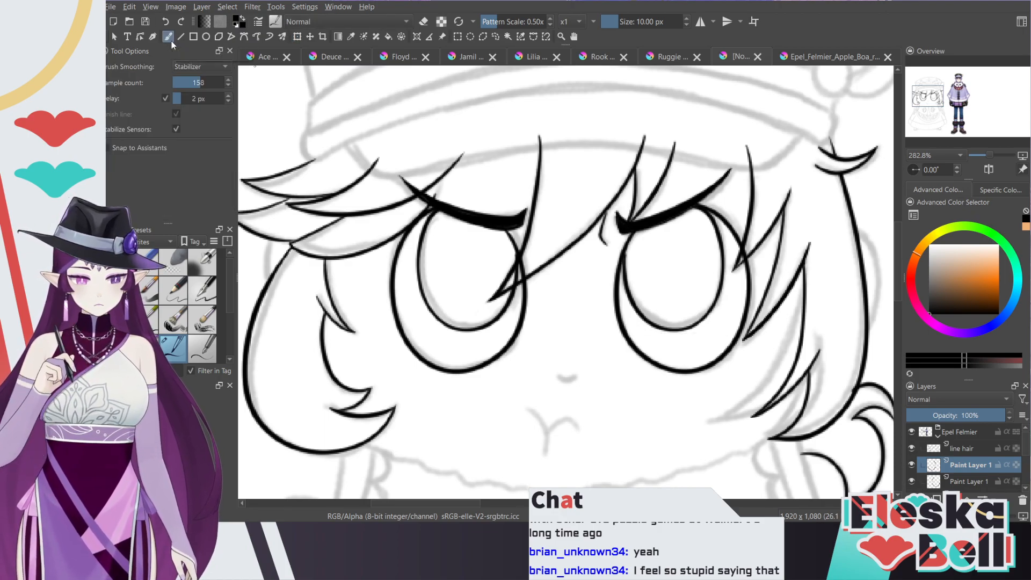
Step: Merge both iris layers down into the line face layer and check its contents by toggling its visibility
key("e")
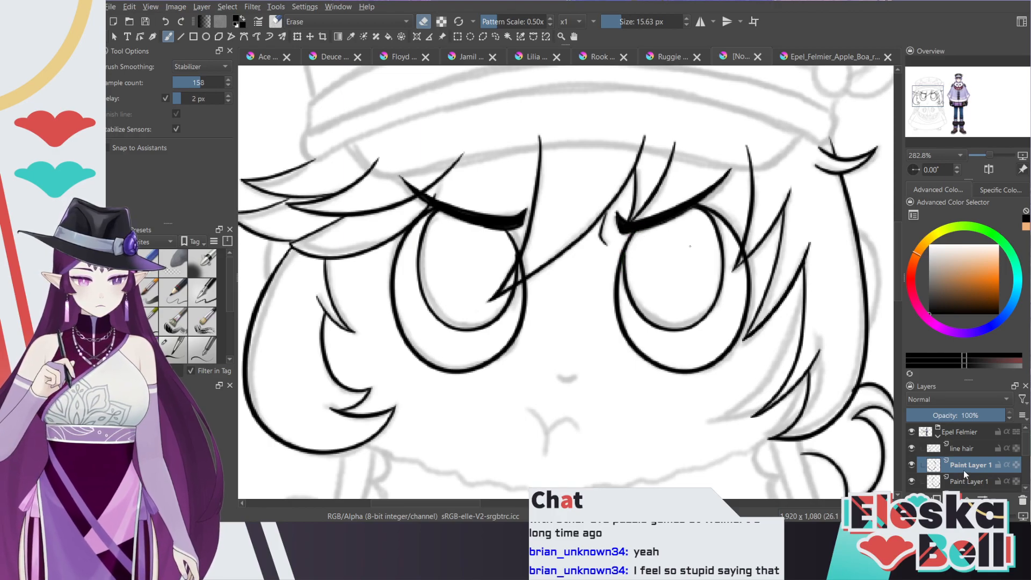
key("ctrl+e")
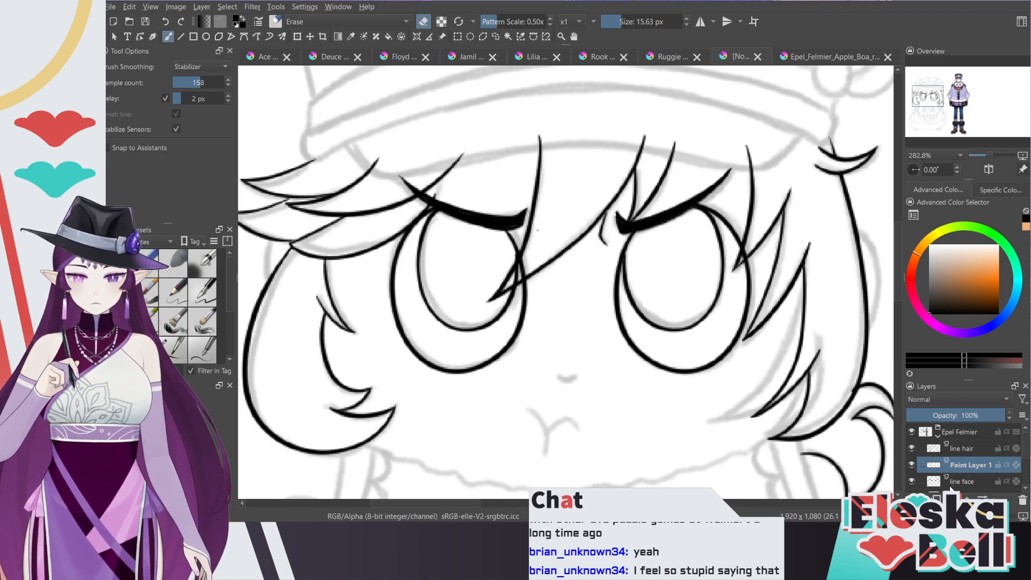
key("ctrl+e")
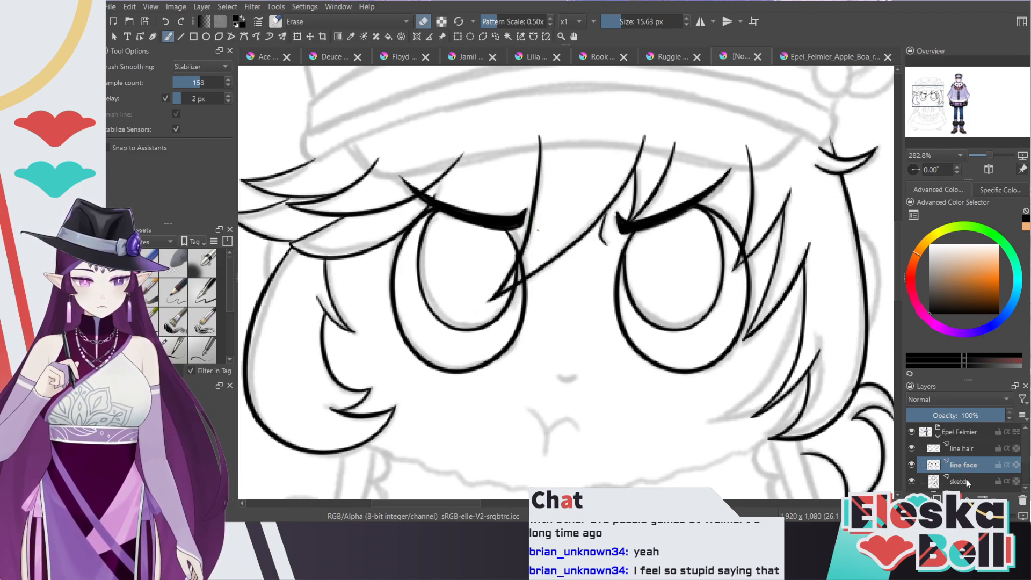
left_click(912, 465)
left_click(912, 465)
Step: Ink the nose as a short upward-curving stroke over the sketch on the line face layer with the 10 px brush
scroll(675, 250, "down", 3)
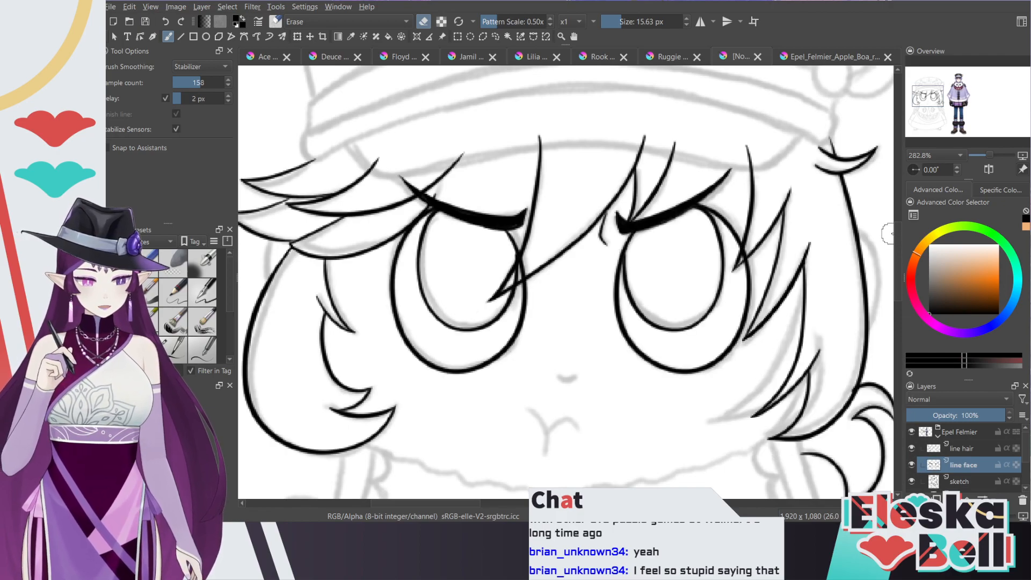
scroll(674, 250, "up", 1)
key("/")
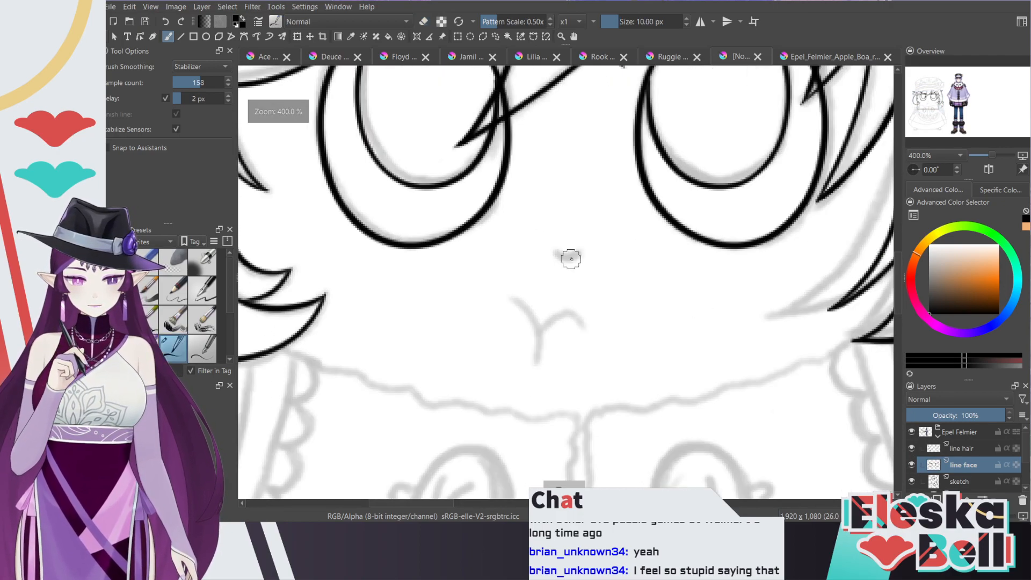
left_click_drag(557, 253, 586, 259)
key("ctrl+z")
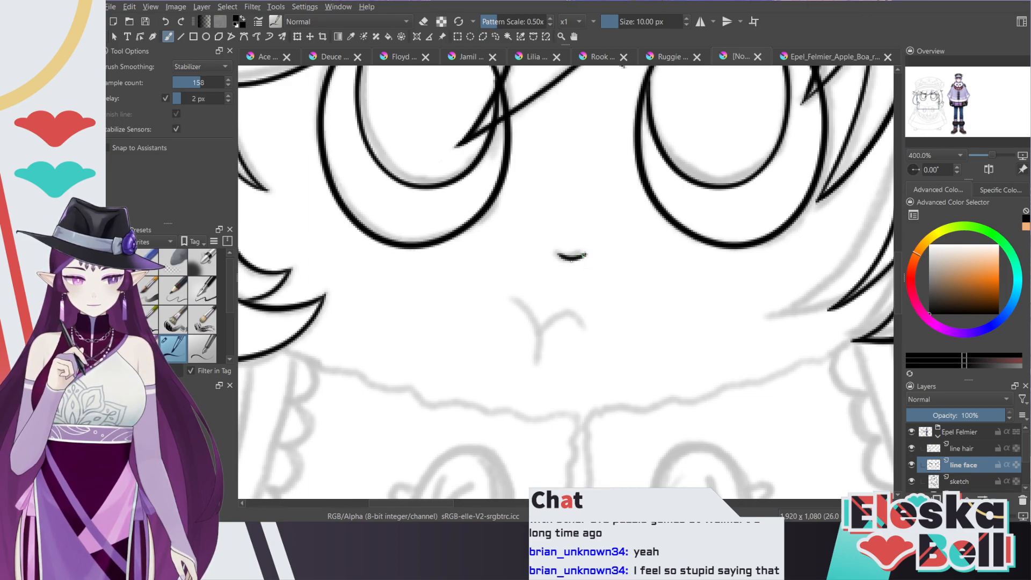
scroll(623, 234, "down", 3)
scroll(611, 250, "up", 2)
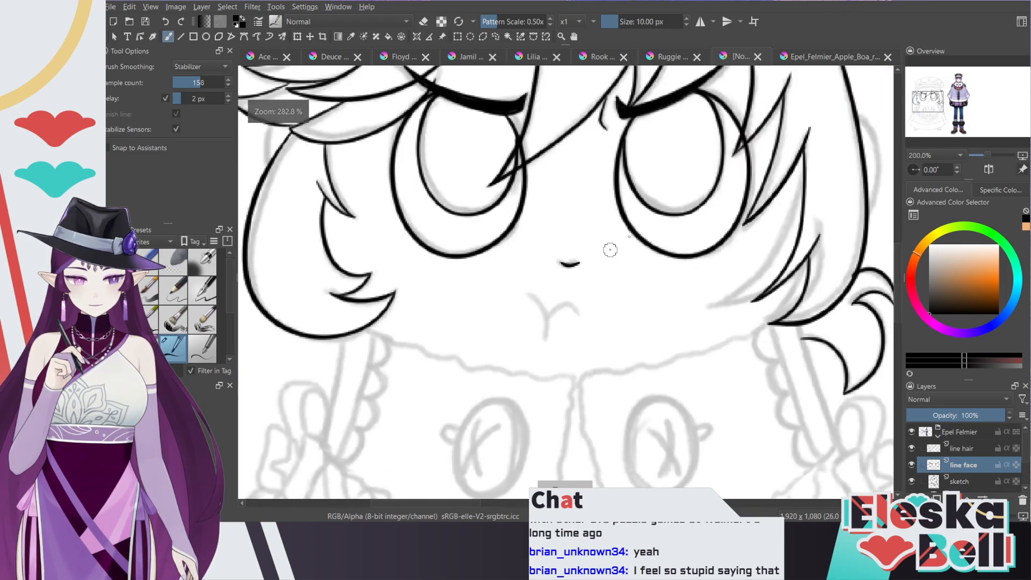
Step: Ink the pouting mouth as a bent vertical stroke with a small arch branching from it, redrawing both strokes until they look right
scroll(611, 250, "up", 1)
left_click_drag(585, 326, 570, 310)
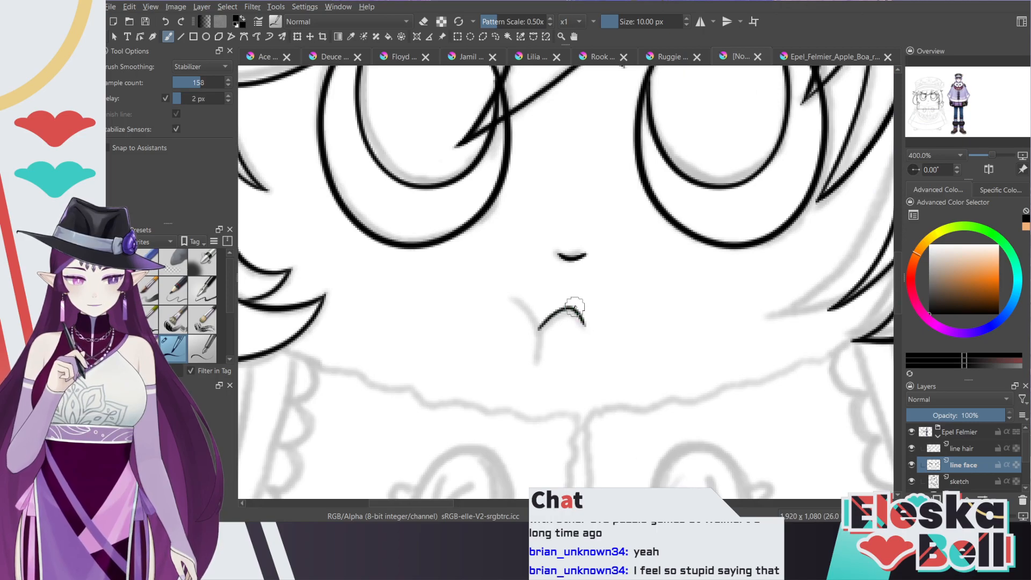
key("ctrl+z")
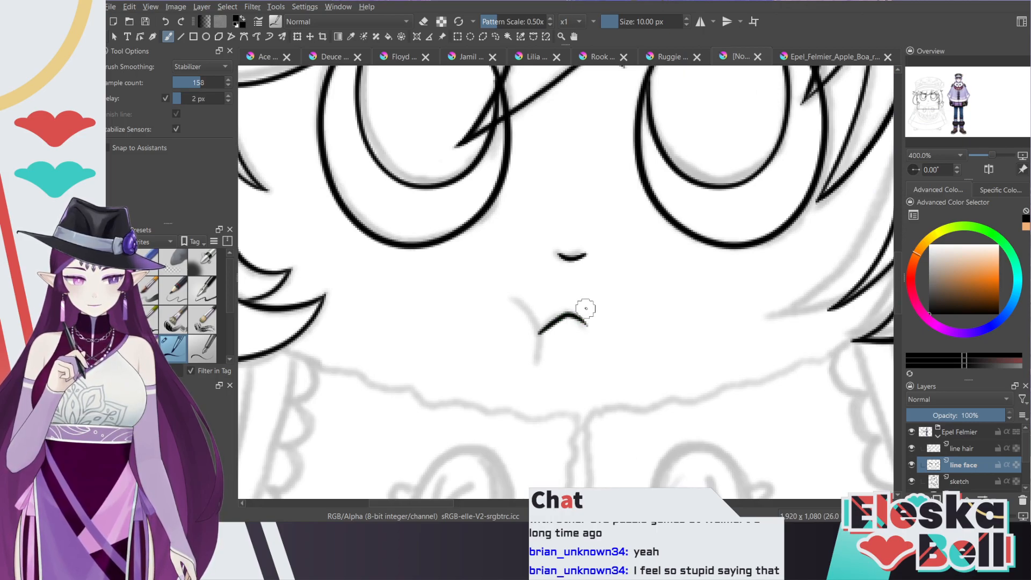
key("ctrl+z")
mouse_move(586, 329)
left_mouse_down()
mouse_move(531, 315)
mouse_move(536, 372)
left_mouse_up()
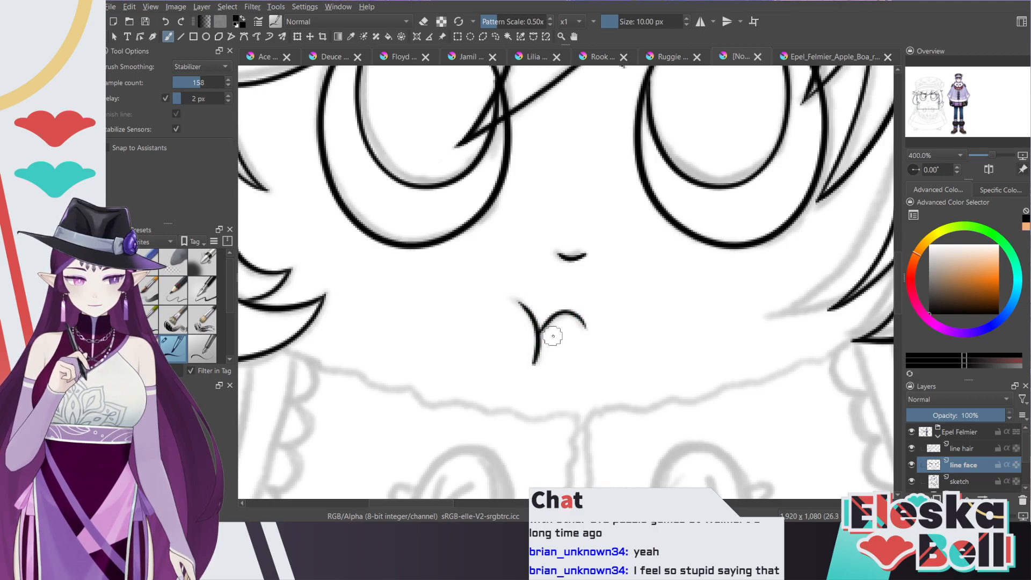
key("ctrl+z")
left_click_drag(516, 300, 531, 362)
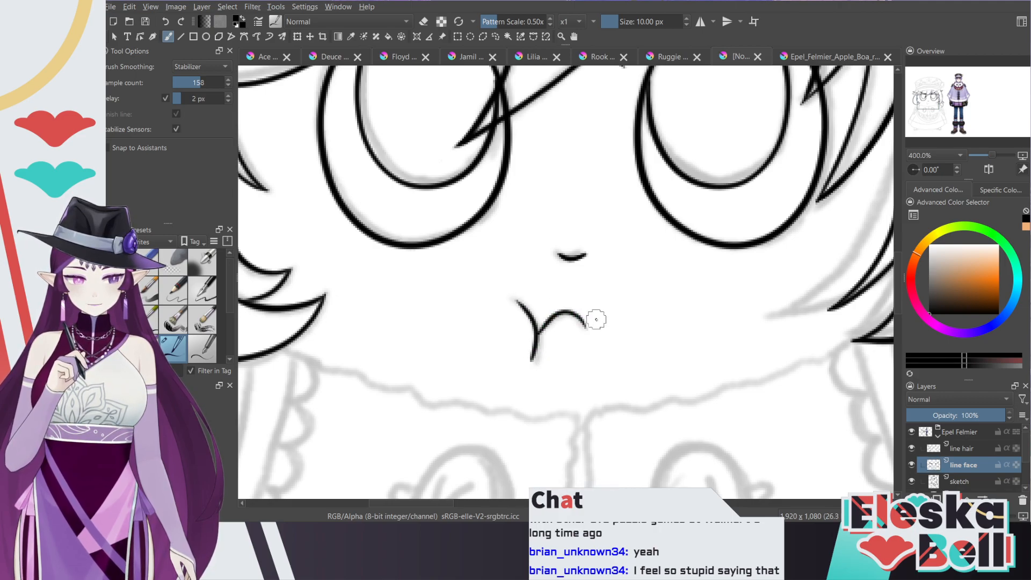
key("ctrl+z")
key("ctrl+z")
mouse_move(533, 318)
left_mouse_down()
mouse_move(538, 351)
mouse_move(570, 311)
mouse_move(549, 325)
mouse_move(571, 313)
mouse_move(589, 332)
left_mouse_up()
key("ctrl+z")
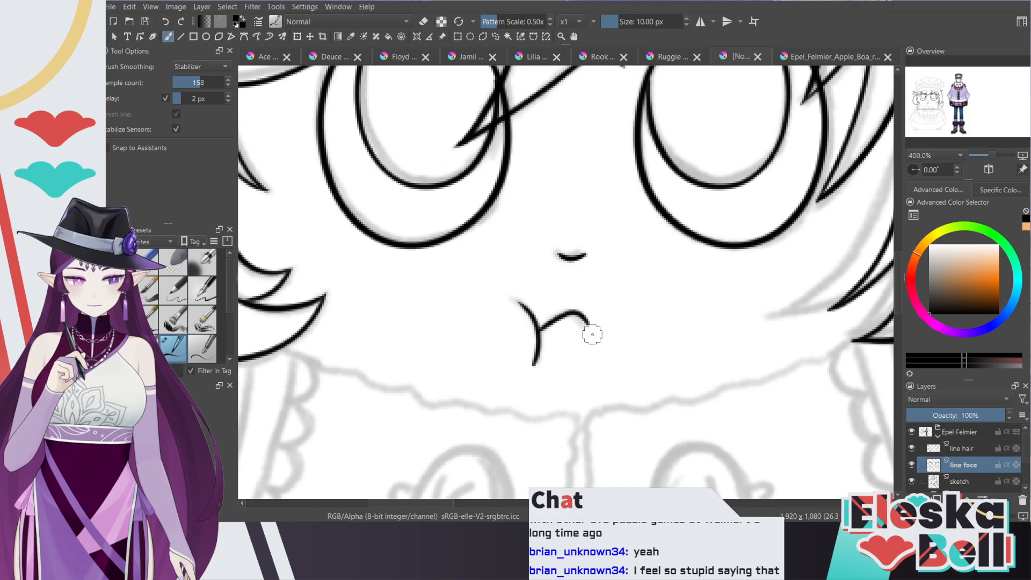
key("minus")
key("minus")
key("minus")
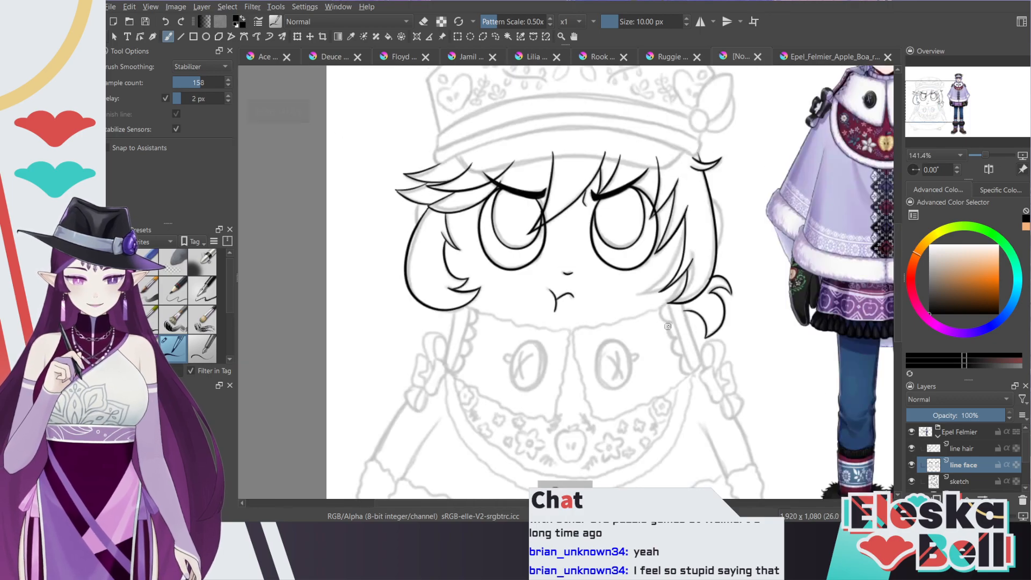
key("plus")
key("plus")
key("plus")
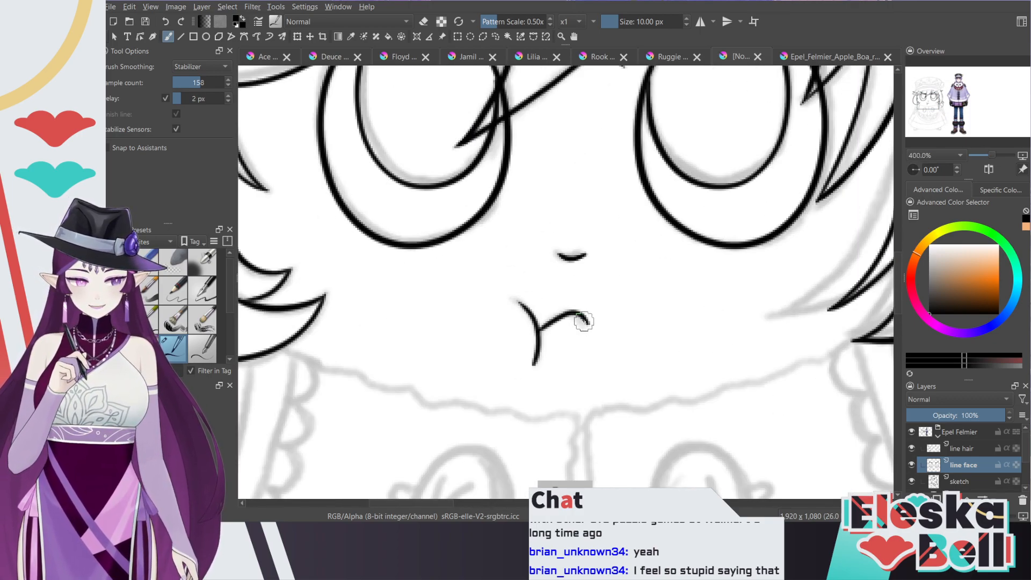
Step: Add a new paint layer above the line hair layer and name it line har
key("minus")
key("minus")
key("minus")
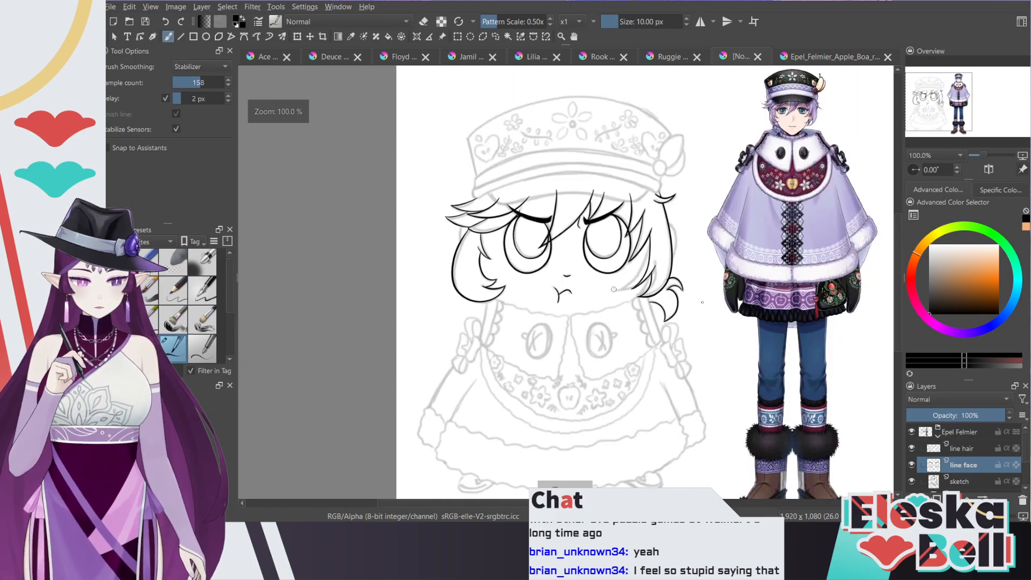
key("plus")
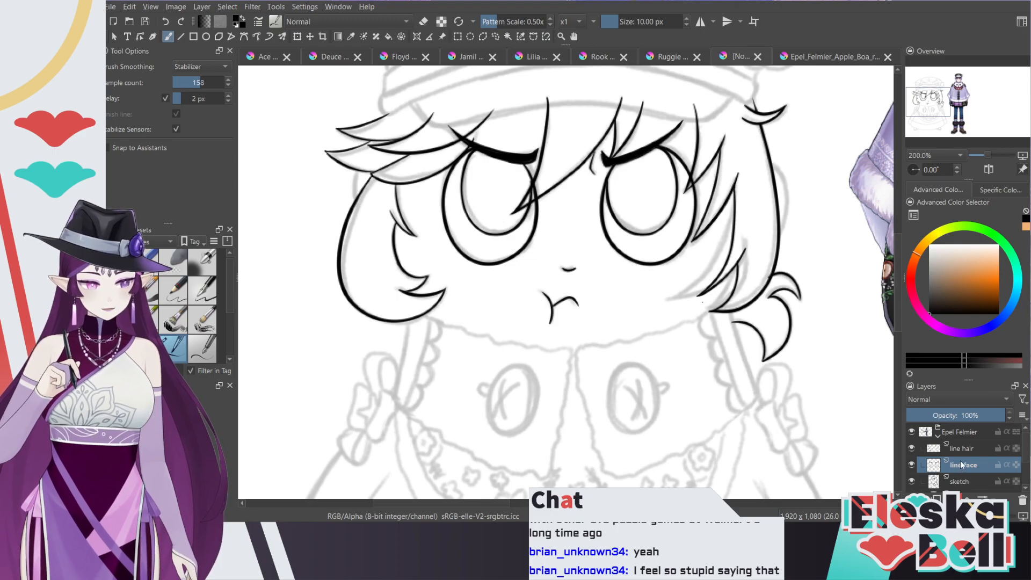
left_click(912, 449)
left_click(911, 449)
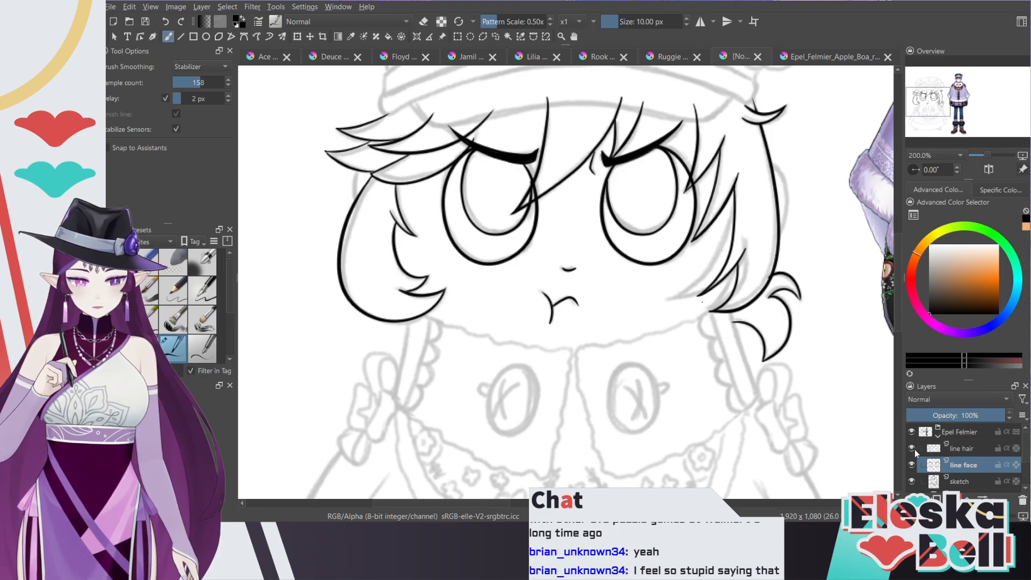
left_click(963, 450)
key("Insert")
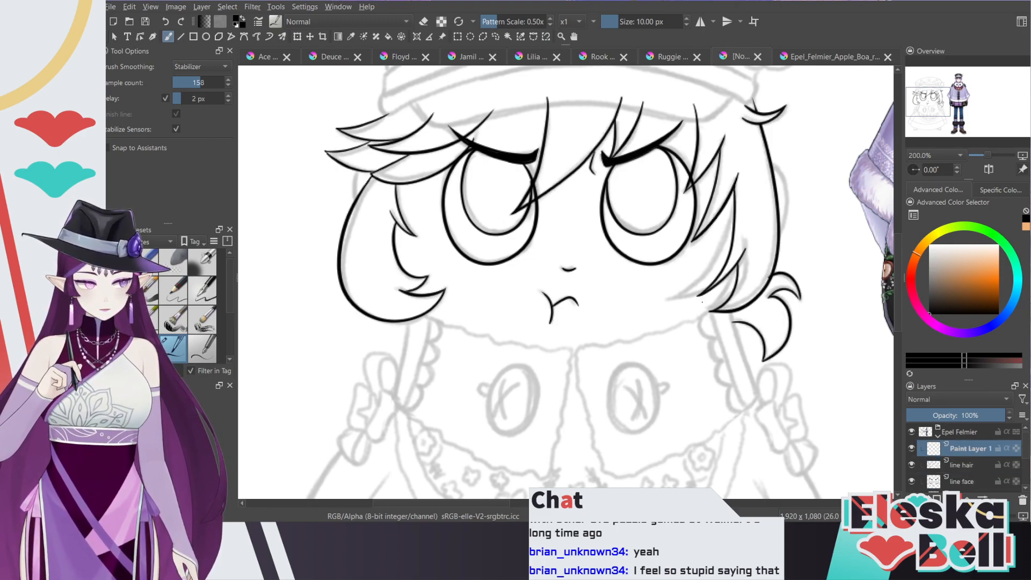
double_click(967, 449)
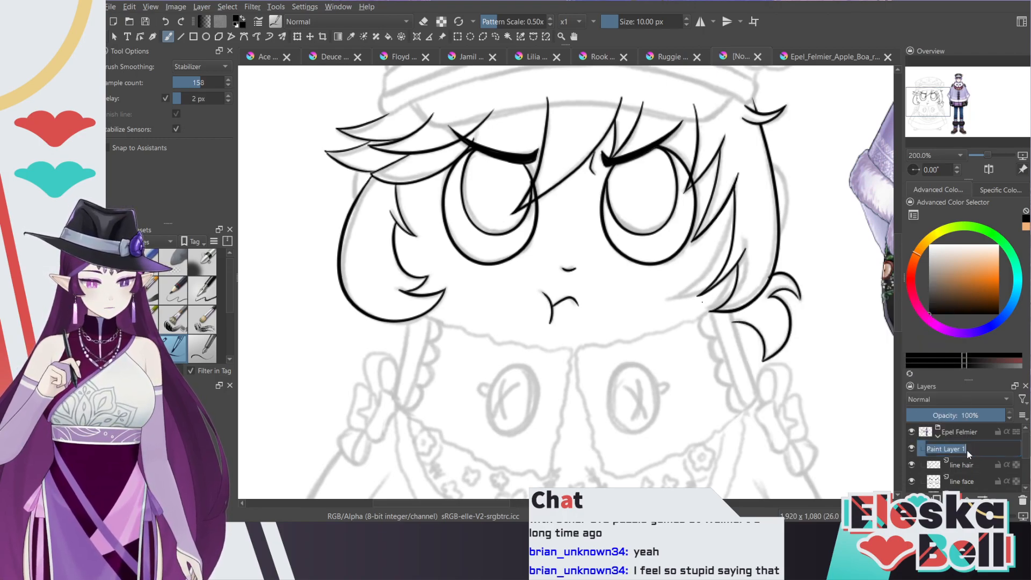
type("line hai")
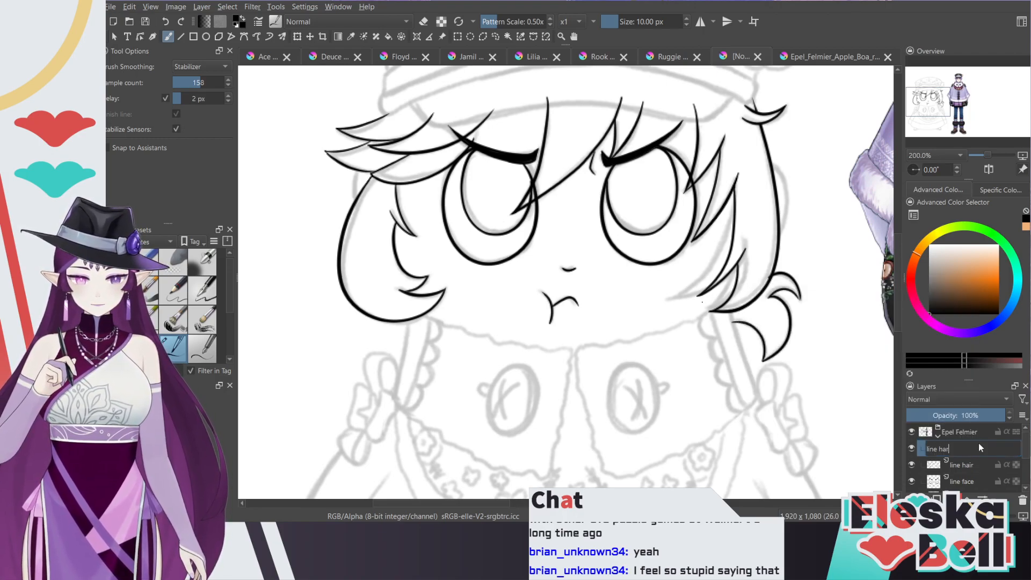
key("Return")
Step: Lower the opacity of the line hair layer and make the empty line har layer active for inking
left_click(952, 465)
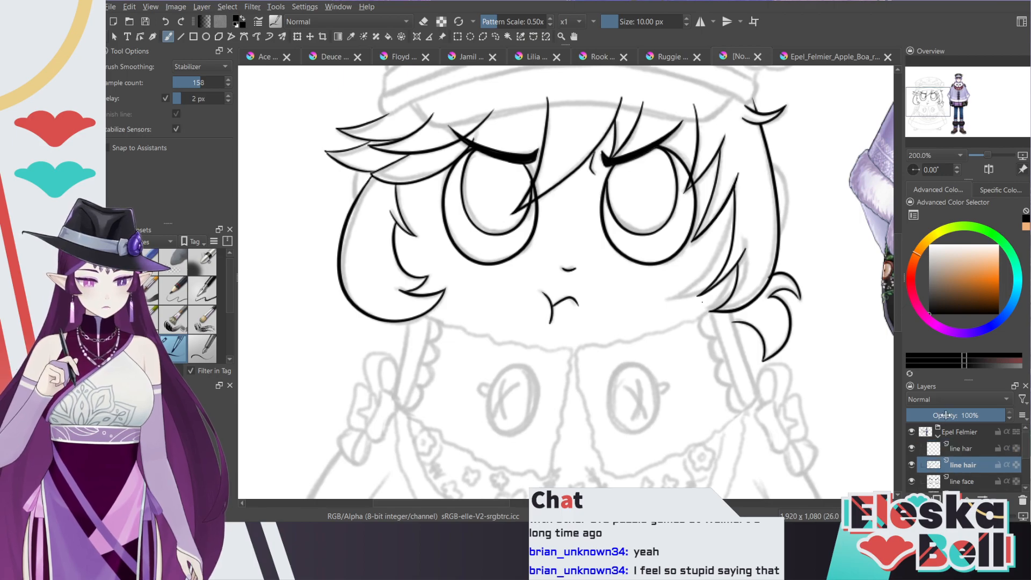
left_click(945, 415)
left_click(959, 451)
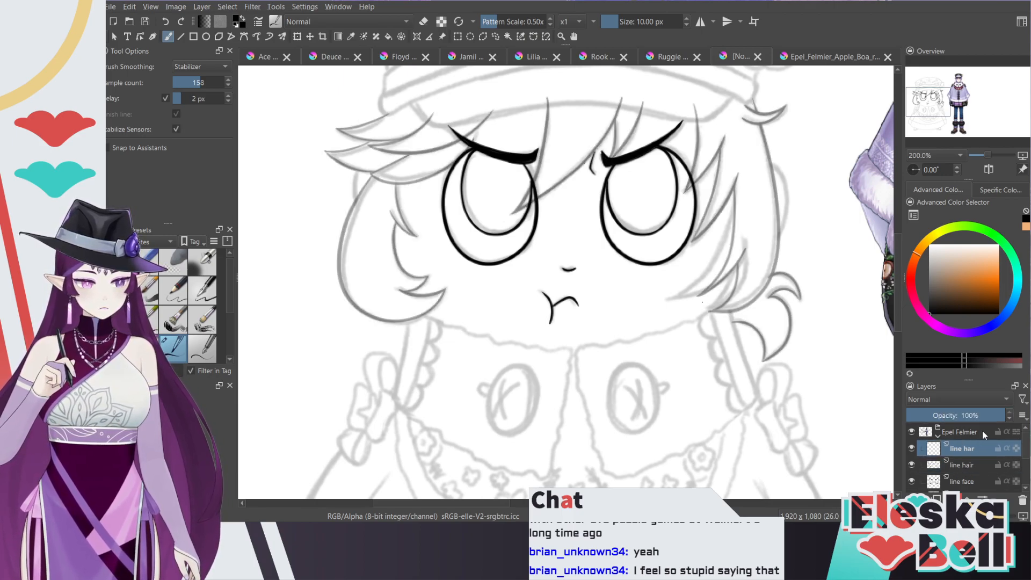
Step: Turn on horizontal mirror painting, place the mirror axis through the middle of the chibi's face and lock it
scroll(897, 285, "up", 3)
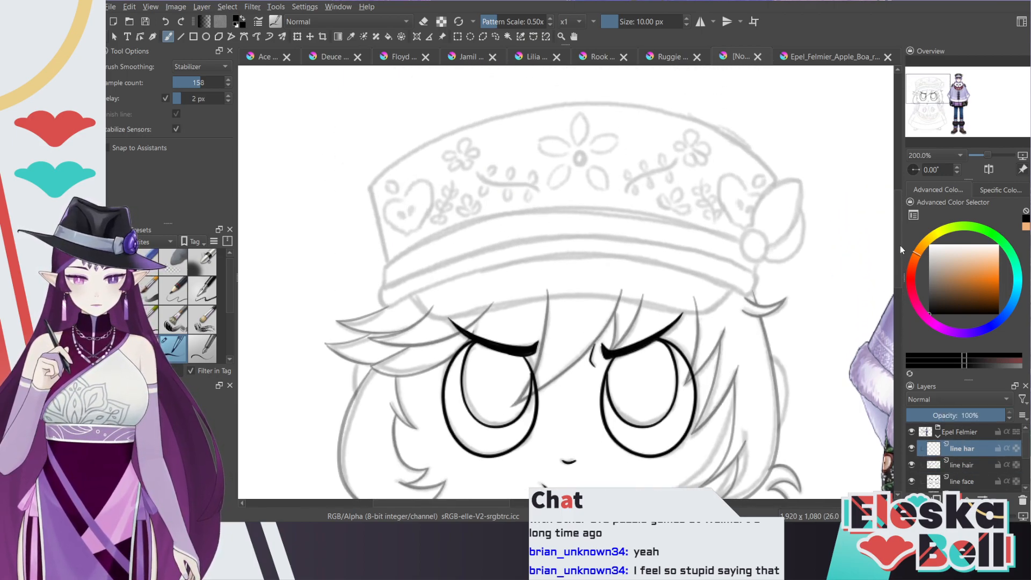
scroll(896, 259, "up", 1, "ctrl")
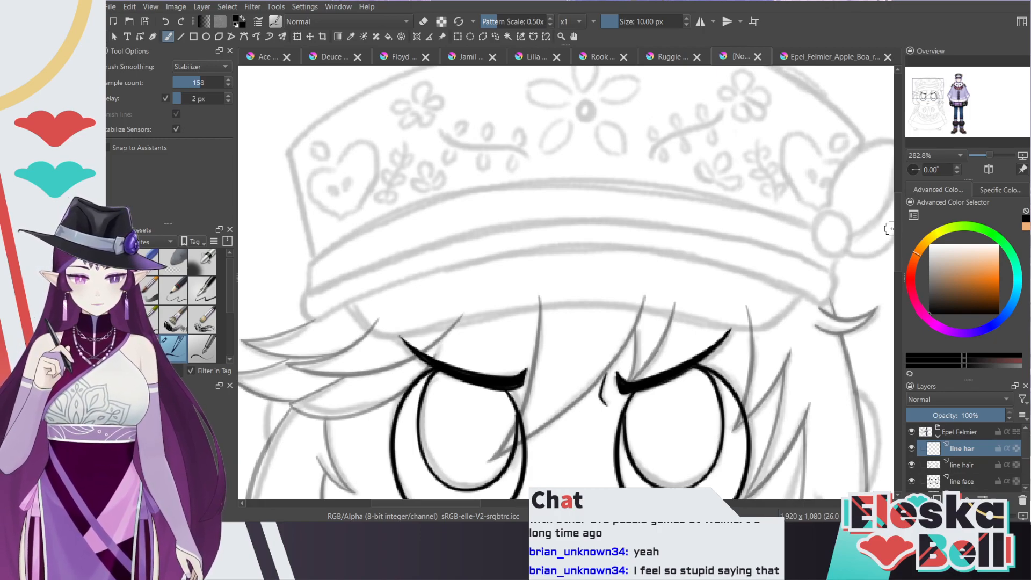
left_click(706, 24)
key("1")
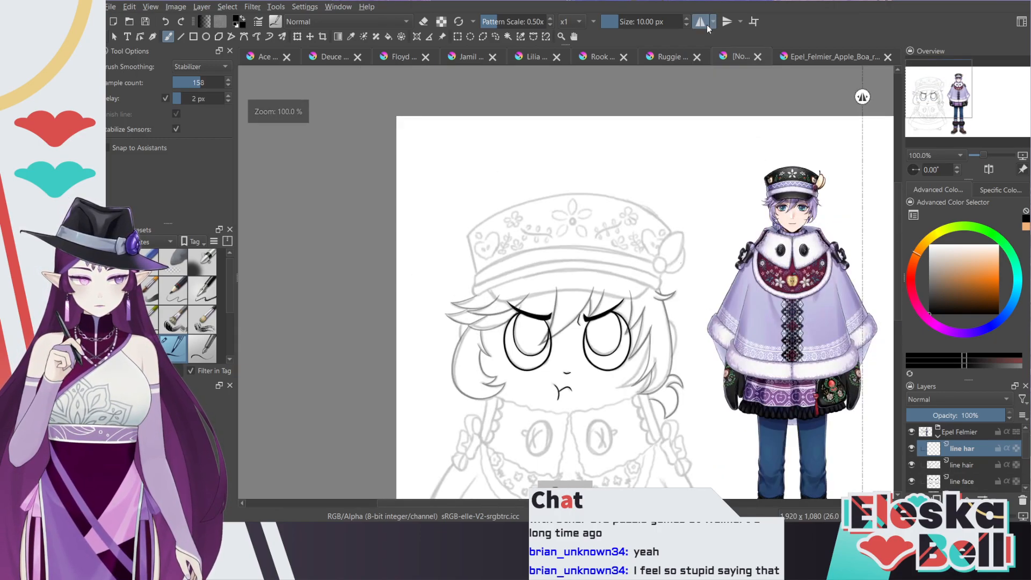
left_click_drag(862, 96, 567, 159)
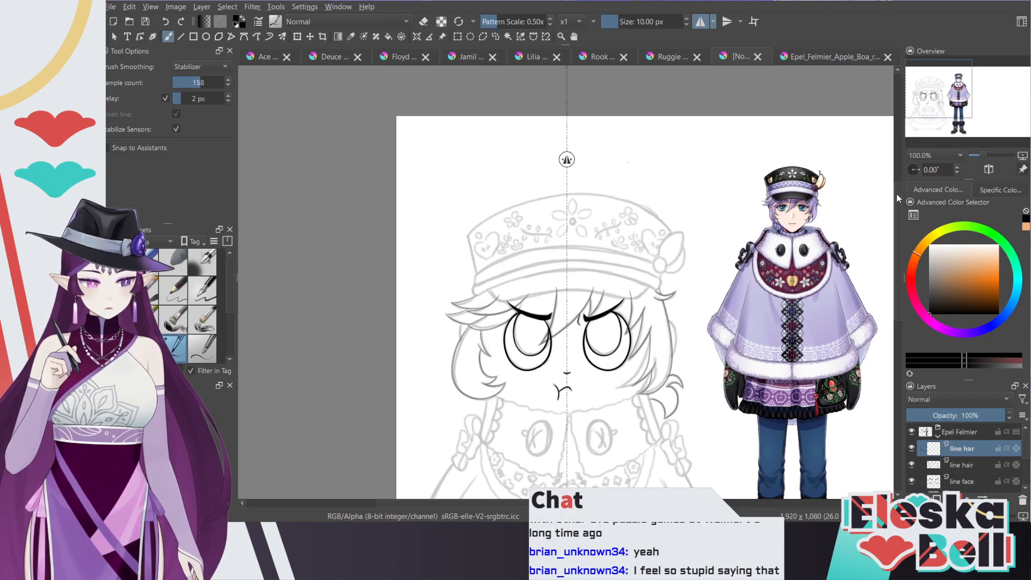
scroll(897, 195, "down", 5)
scroll(896, 200, "up", 4)
scroll(896, 203, "up", 1)
left_click(715, 21)
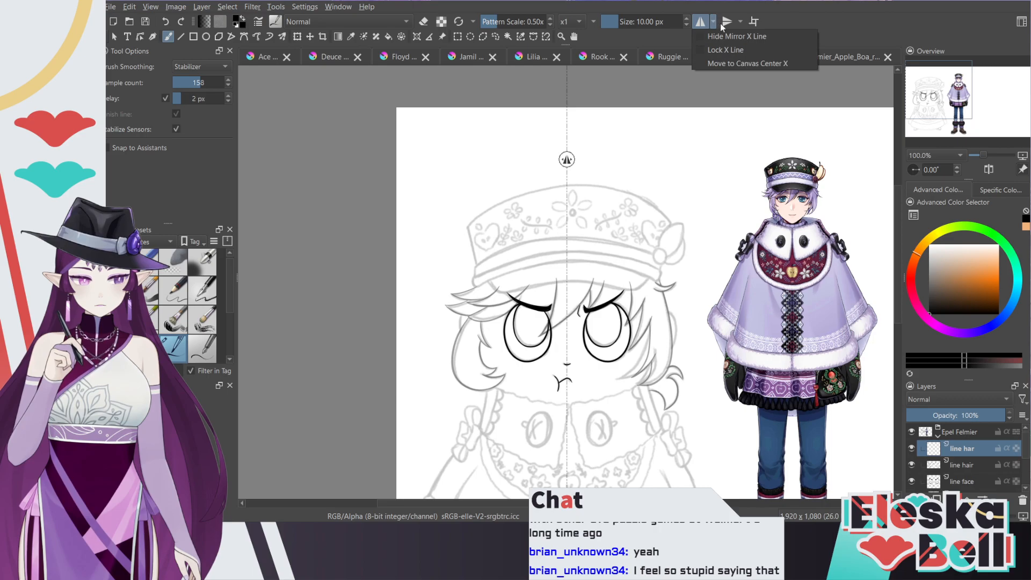
left_click(735, 48)
Step: Unlock the vertical mirror axis, nudge it slightly toward the centre of the hat sketch and lock it again
left_click_drag(897, 215, 889, 247)
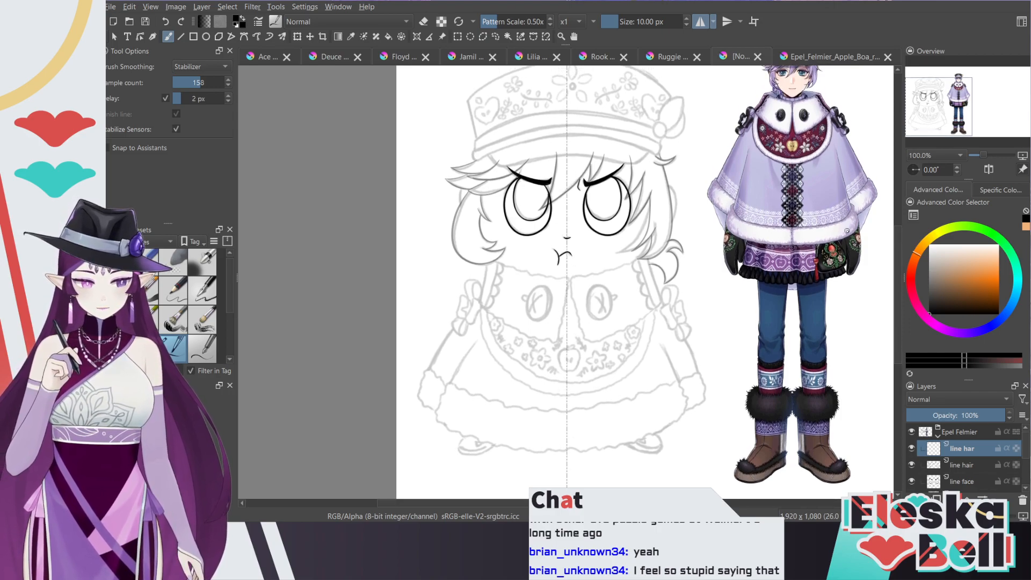
key("plus")
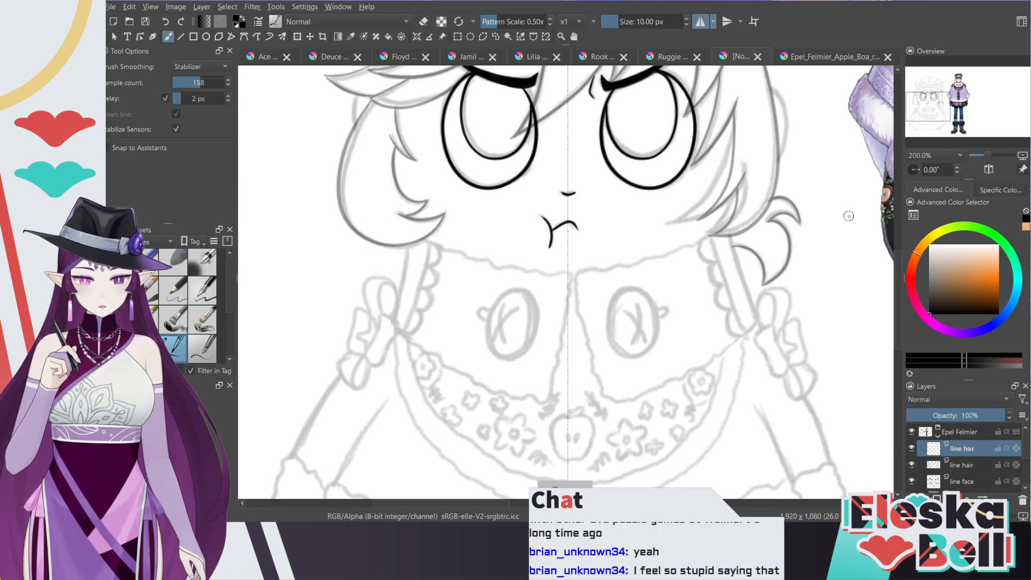
left_click_drag(897, 270, 903, 206)
left_click(713, 22)
left_click(720, 50)
left_click_drag(568, 159, 571, 160)
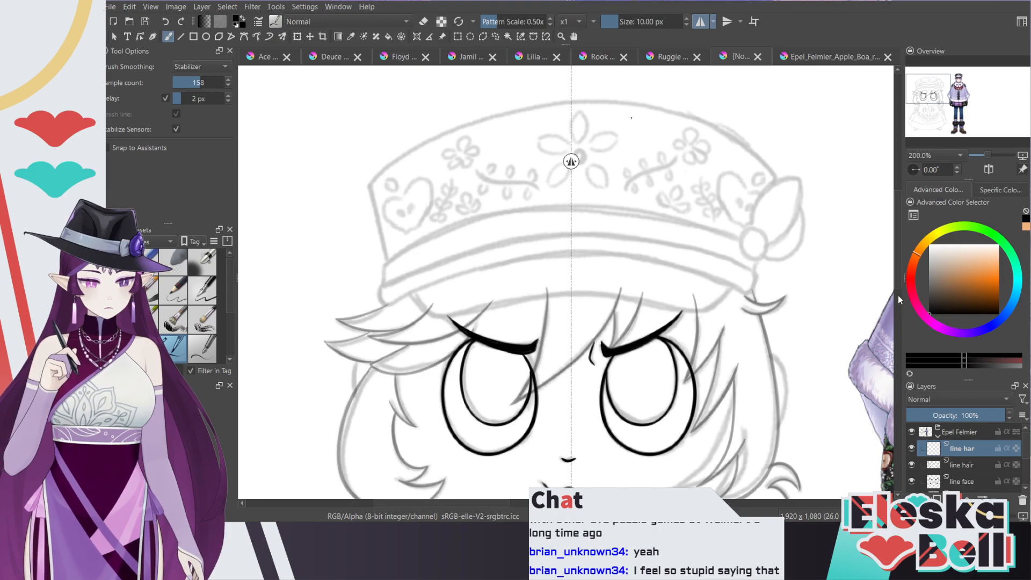
left_click(714, 22)
left_click(742, 33)
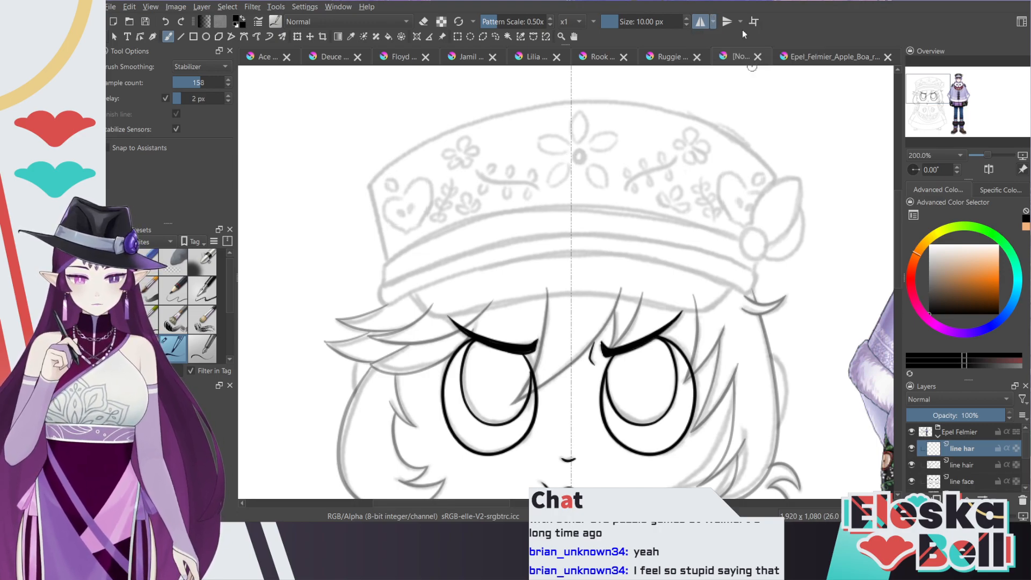
key("minus")
key("plus")
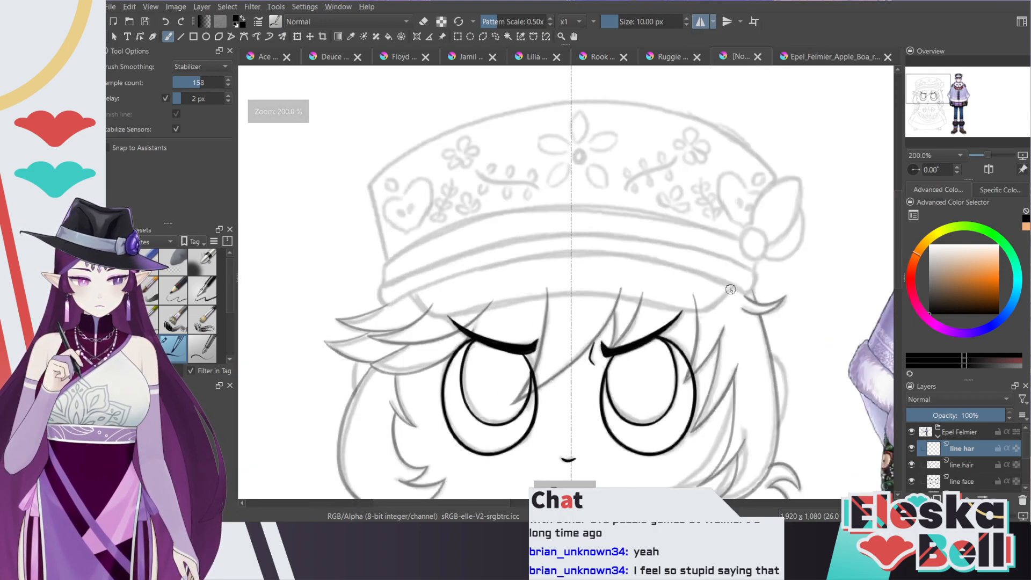
mouse_move(730, 290)
left_mouse_down()
mouse_move(715, 307)
mouse_move(679, 310)
mouse_move(571, 294)
left_mouse_up()
key("ctrl+z")
key("ctrl+z")
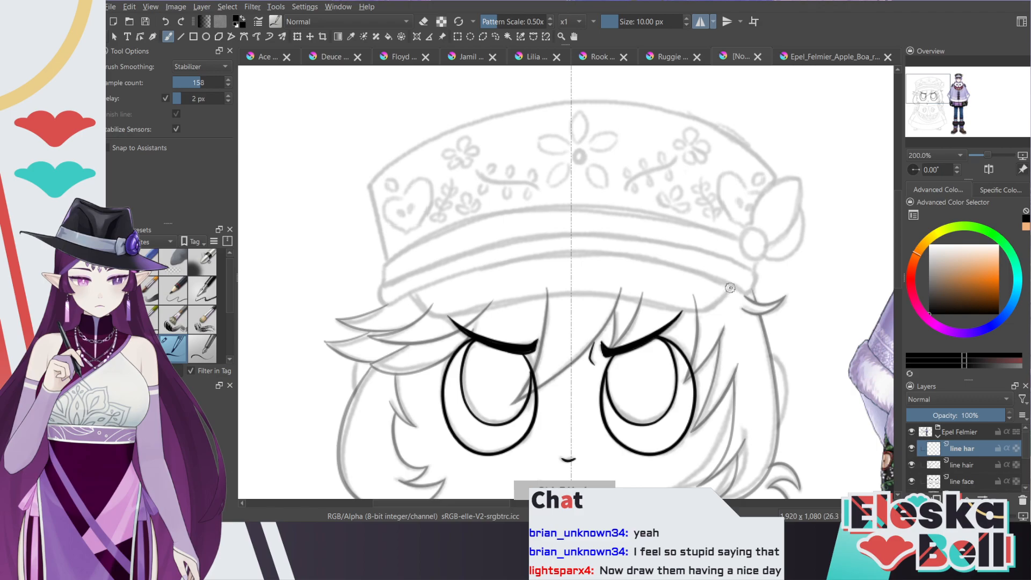
mouse_move(752, 283)
left_mouse_down()
mouse_move(719, 286)
mouse_move(639, 259)
mouse_move(519, 255)
left_mouse_up()
key("ctrl+z")
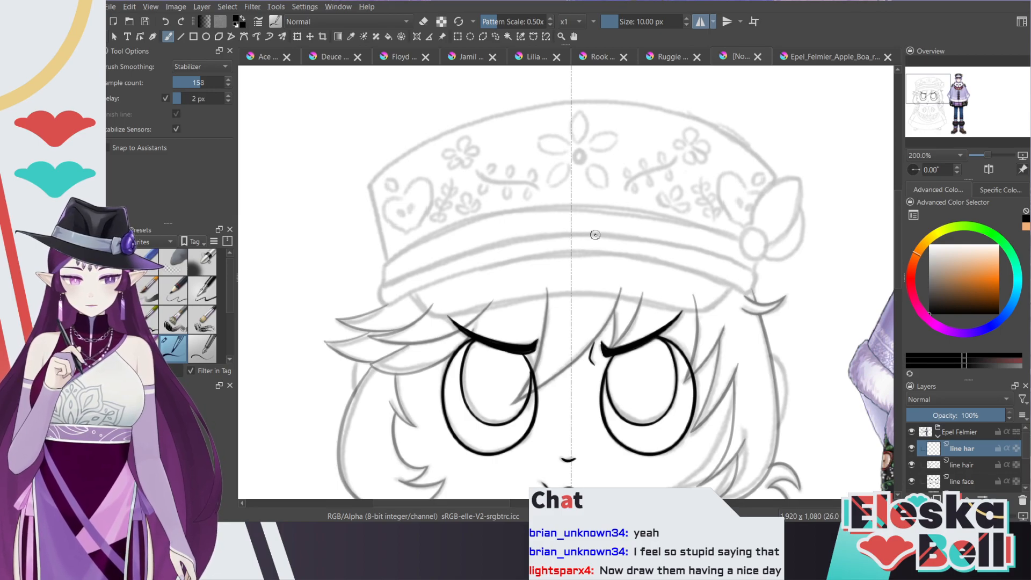
mouse_move(587, 235)
left_mouse_down()
mouse_move(693, 252)
mouse_move(764, 293)
left_mouse_up()
key("ctrl+z")
key("plus")
mouse_move(829, 264)
left_mouse_down()
mouse_move(773, 244)
mouse_move(574, 213)
left_mouse_up()
key("ctrl+z")
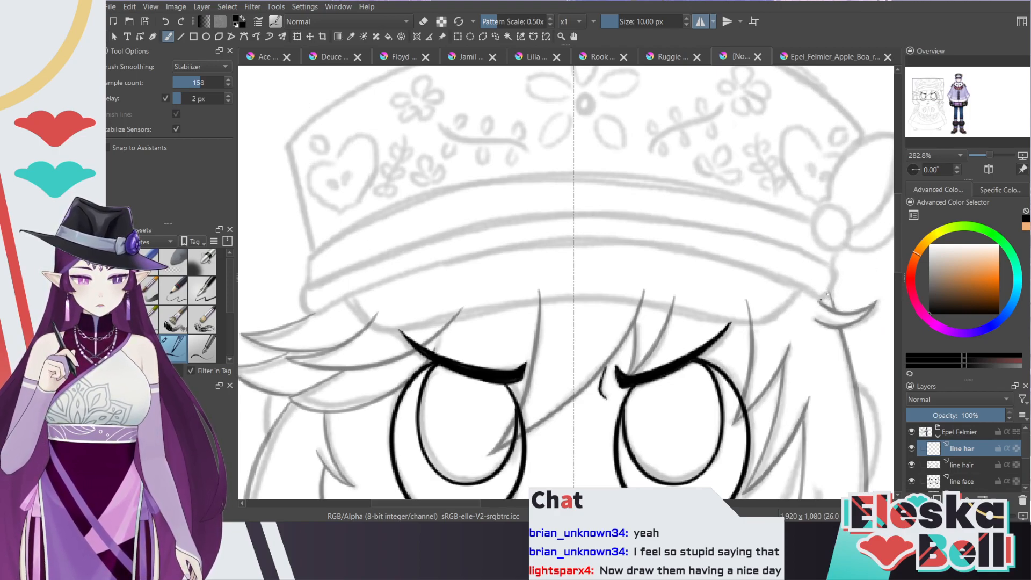
mouse_move(828, 273)
left_mouse_down()
mouse_move(752, 237)
mouse_move(575, 212)
left_mouse_up()
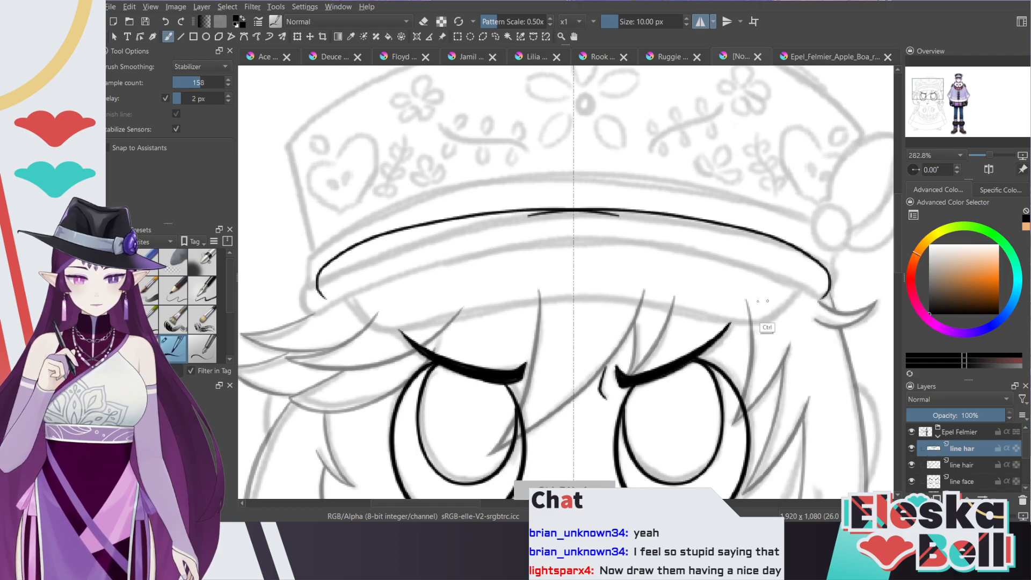
key("ctrl+z")
mouse_move(803, 254)
left_mouse_down()
mouse_move(724, 225)
mouse_move(575, 212)
left_mouse_up()
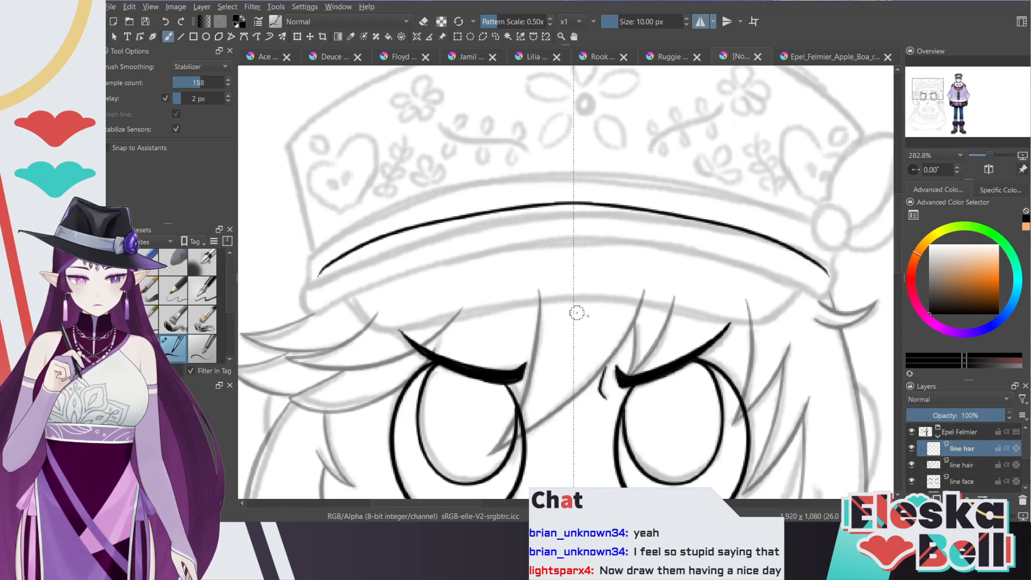
key("ctrl+z")
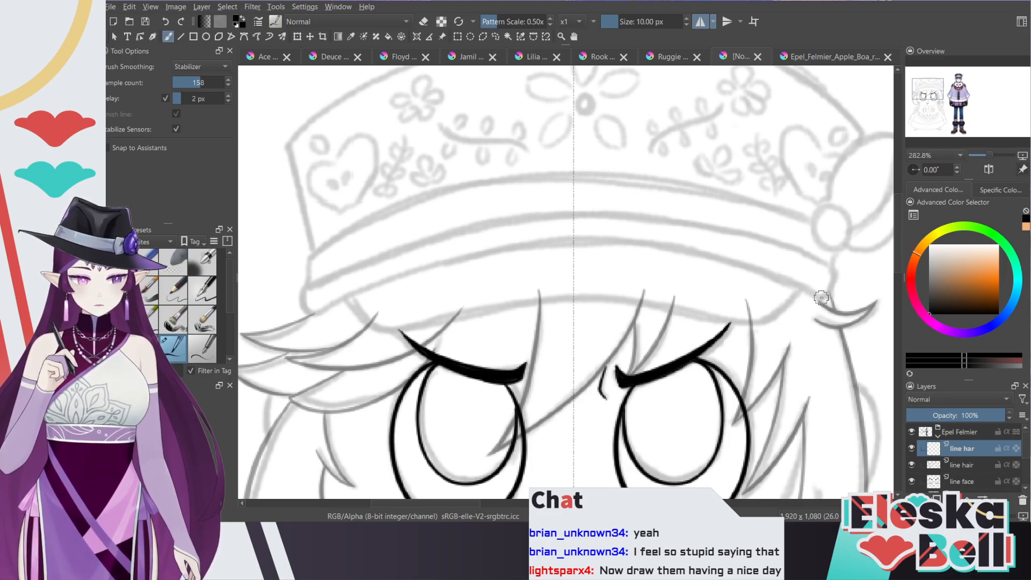
mouse_move(816, 296)
left_mouse_down()
mouse_move(635, 236)
mouse_move(577, 236)
left_mouse_up()
key("ctrl+z")
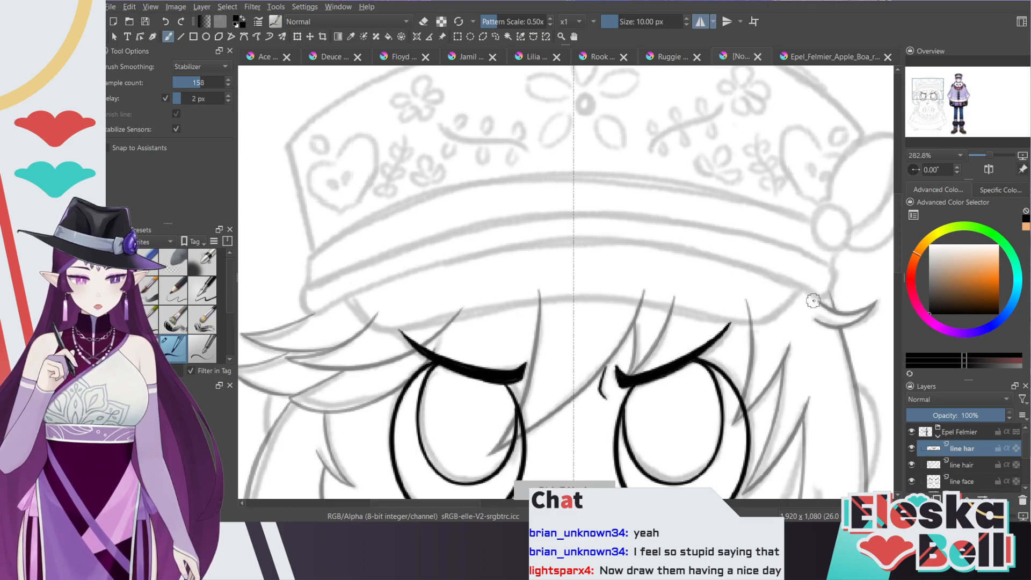
Step: Ink the hat's lower band as two mirrored arcs joined by rounded ends, redrawing the upper arc once
mouse_move(828, 287)
left_mouse_down()
mouse_move(819, 298)
mouse_move(824, 284)
mouse_move(819, 297)
mouse_move(644, 241)
mouse_move(575, 232)
left_mouse_up()
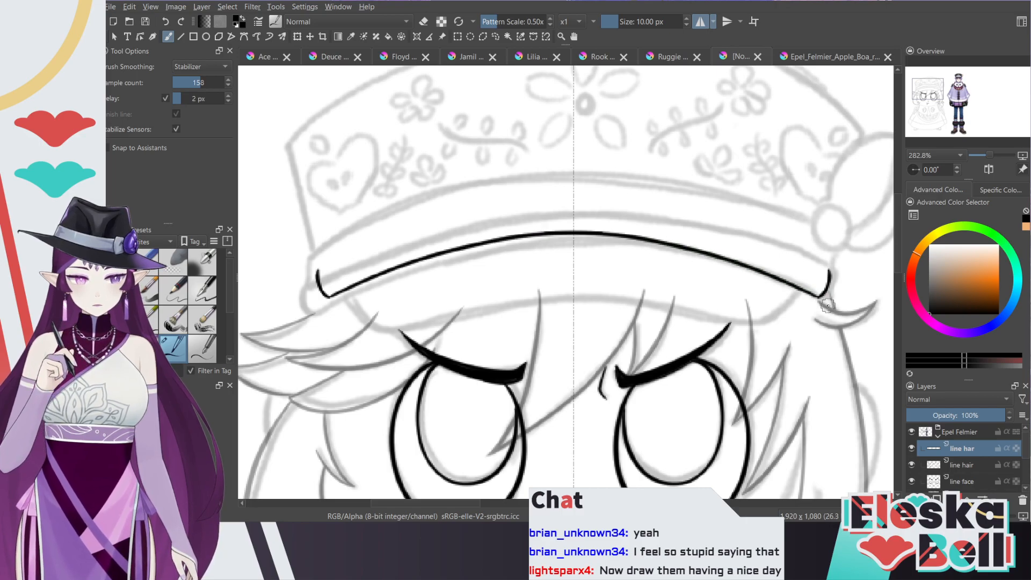
mouse_move(822, 266)
left_mouse_down()
mouse_move(733, 226)
mouse_move(575, 197)
left_mouse_up()
key("ctrl+z")
mouse_move(827, 271)
left_mouse_down()
mouse_move(787, 248)
mouse_move(498, 210)
left_mouse_up()
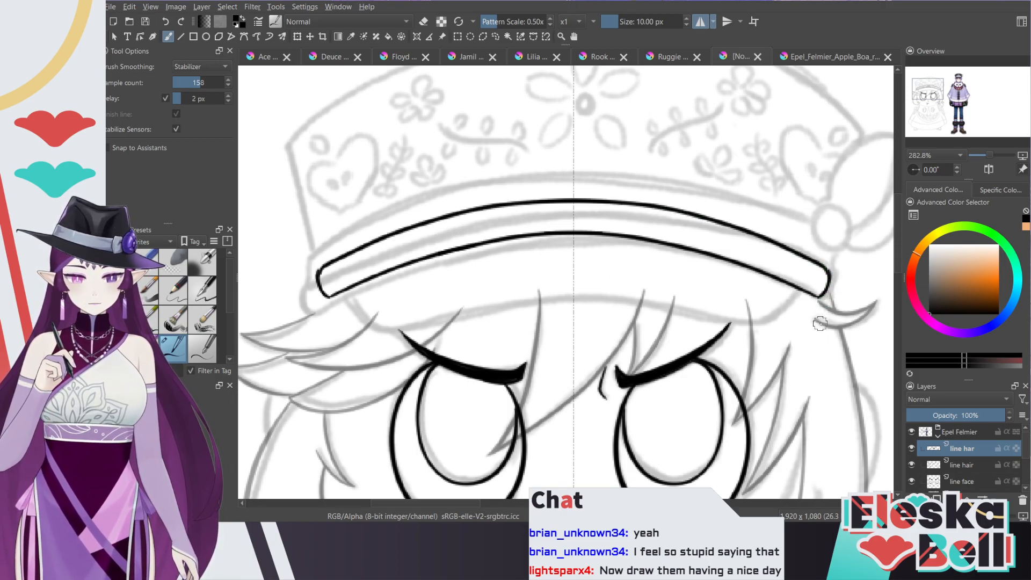
key("minus")
key("minus")
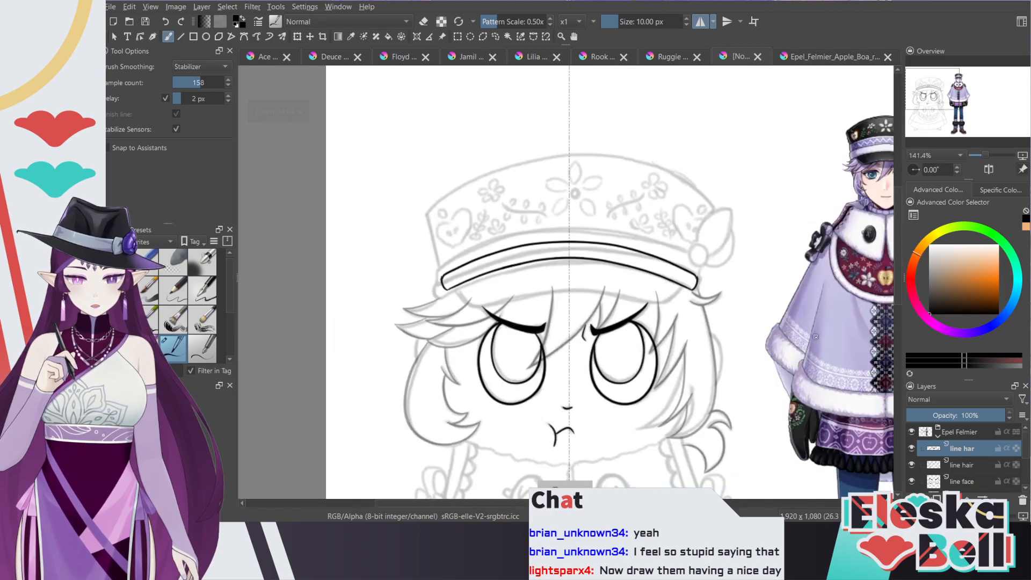
key("plus")
key("plus")
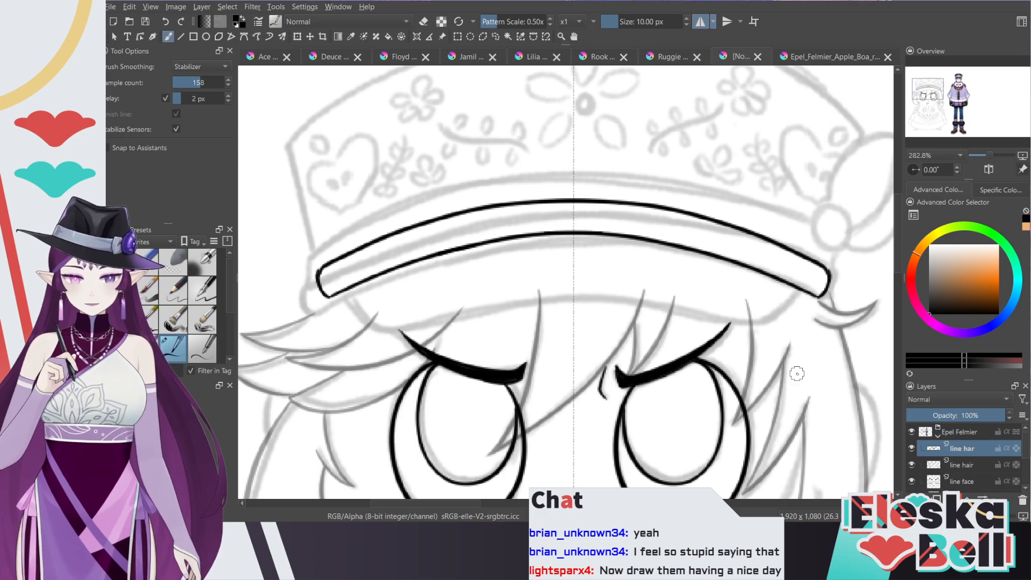
Step: Ink the hat's second band with short side ticks and a mirrored arc above the first, redrawing the arc in a flipped canvas view
left_click_drag(828, 267, 832, 253)
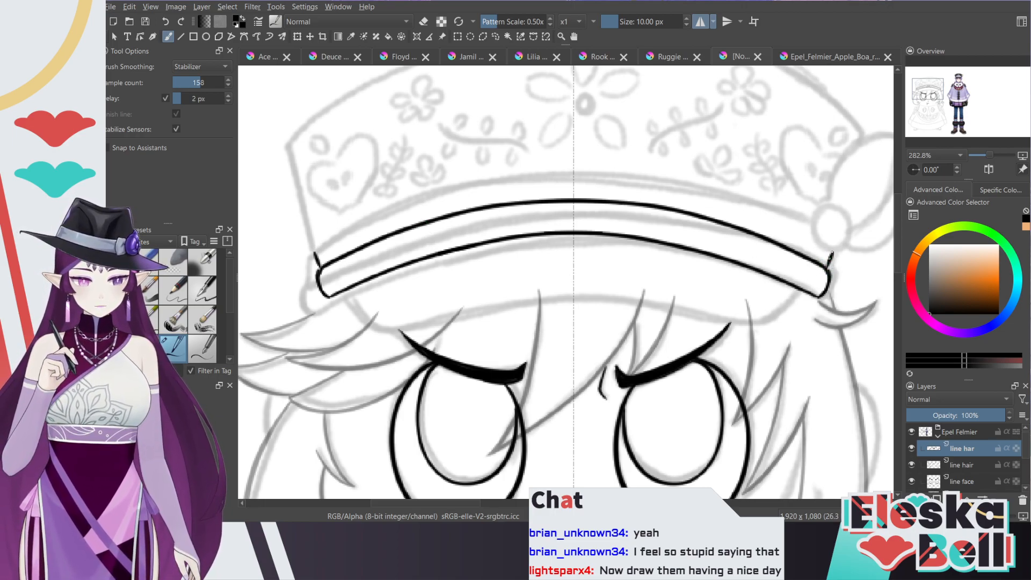
mouse_move(829, 247)
left_mouse_down()
mouse_move(720, 200)
mouse_move(525, 182)
left_mouse_up()
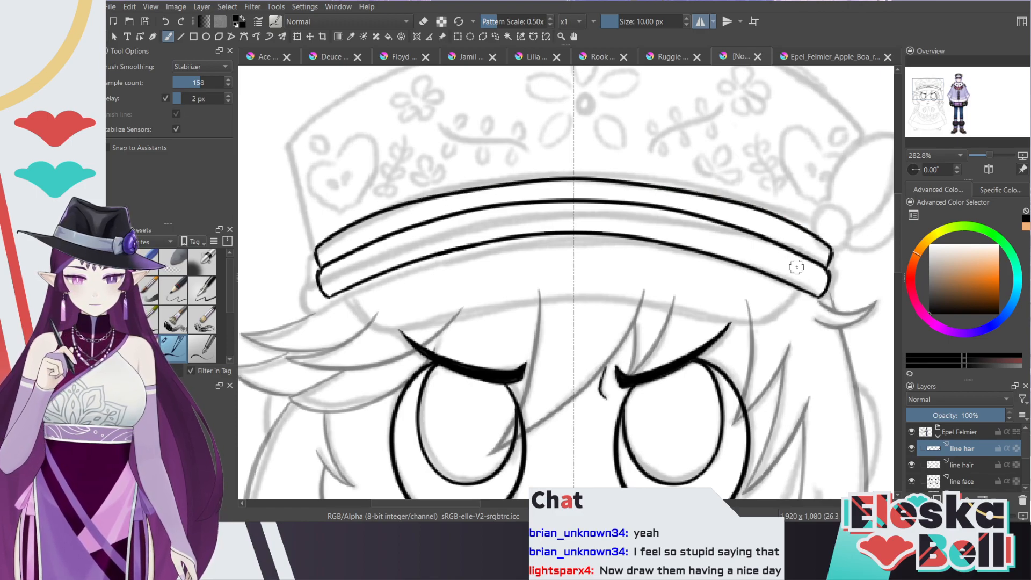
key("ctrl+z")
mouse_move(829, 262)
left_mouse_down()
mouse_move(831, 239)
mouse_move(642, 177)
mouse_move(574, 172)
left_mouse_up()
key("ctrl+z")
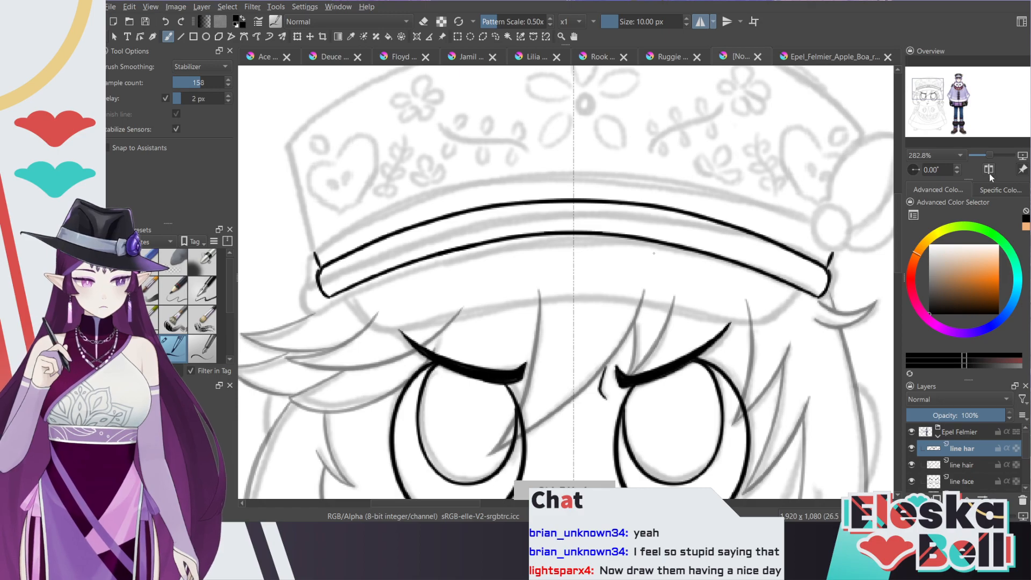
key("m")
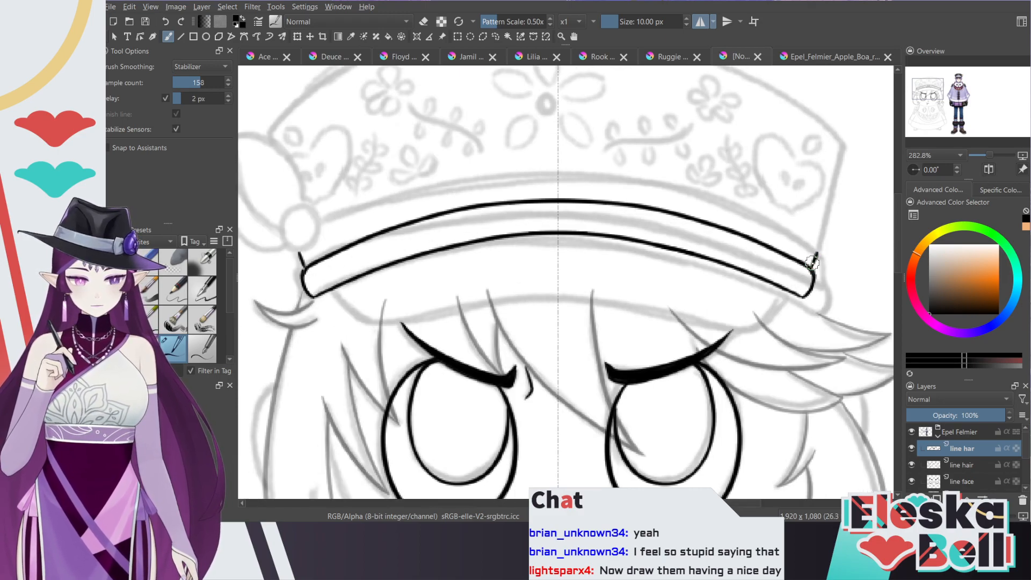
mouse_move(816, 250)
left_mouse_down()
mouse_move(729, 200)
mouse_move(488, 175)
left_mouse_up()
key("ctrl+z")
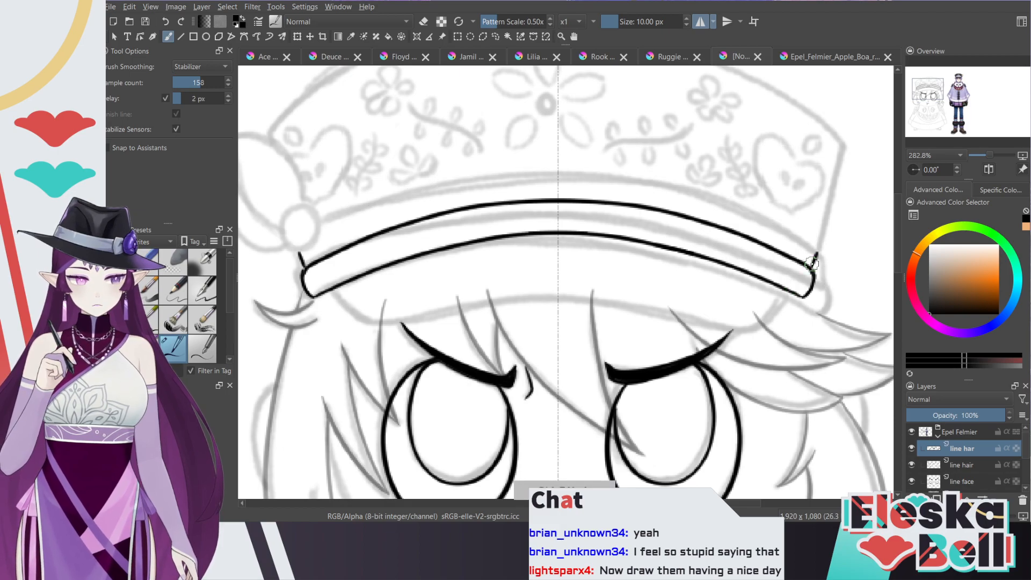
mouse_move(815, 251)
left_mouse_down()
mouse_move(747, 208)
mouse_move(637, 175)
mouse_move(503, 174)
left_mouse_up()
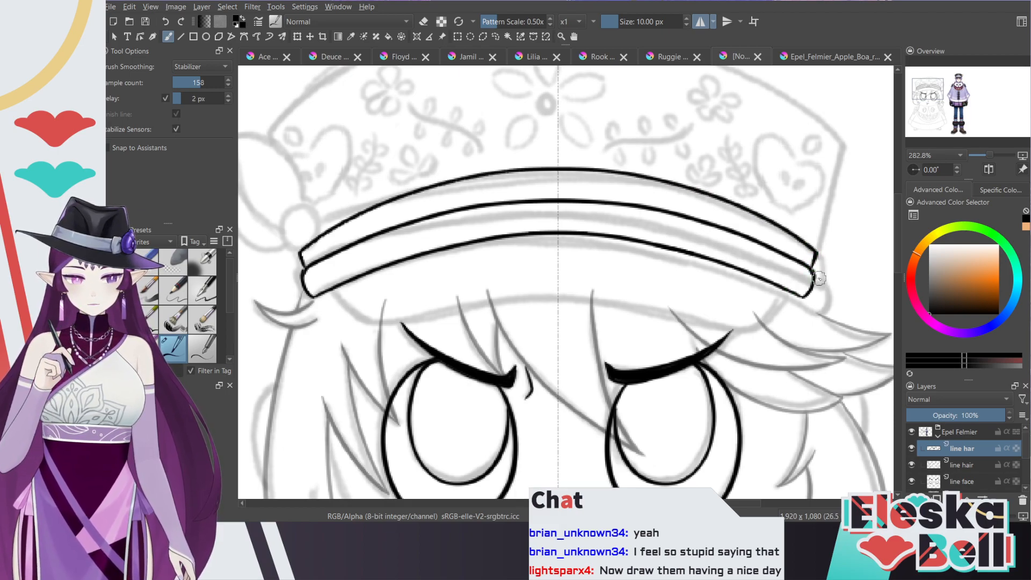
left_click(985, 175)
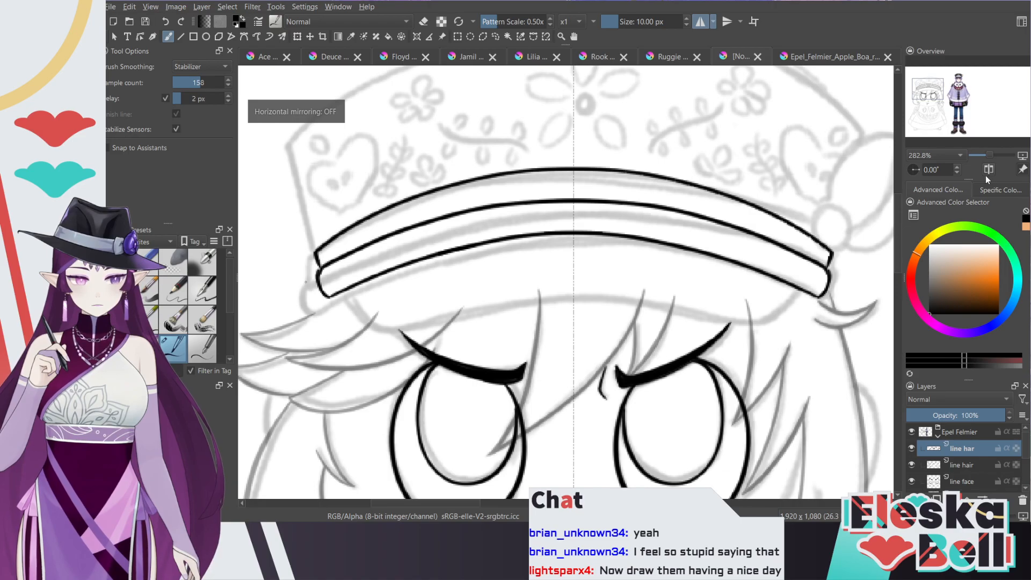
Step: Flip the canvas view and ink the hat crown's mirrored side edges slanting outward from the band, redrawing them until they fit
scroll(898, 242, "up", 2)
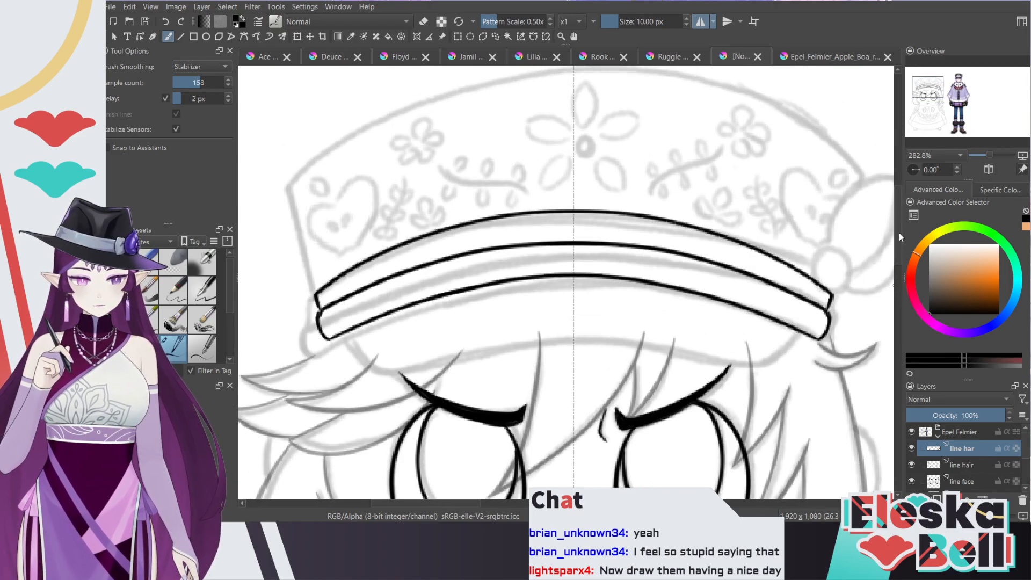
left_click(989, 169)
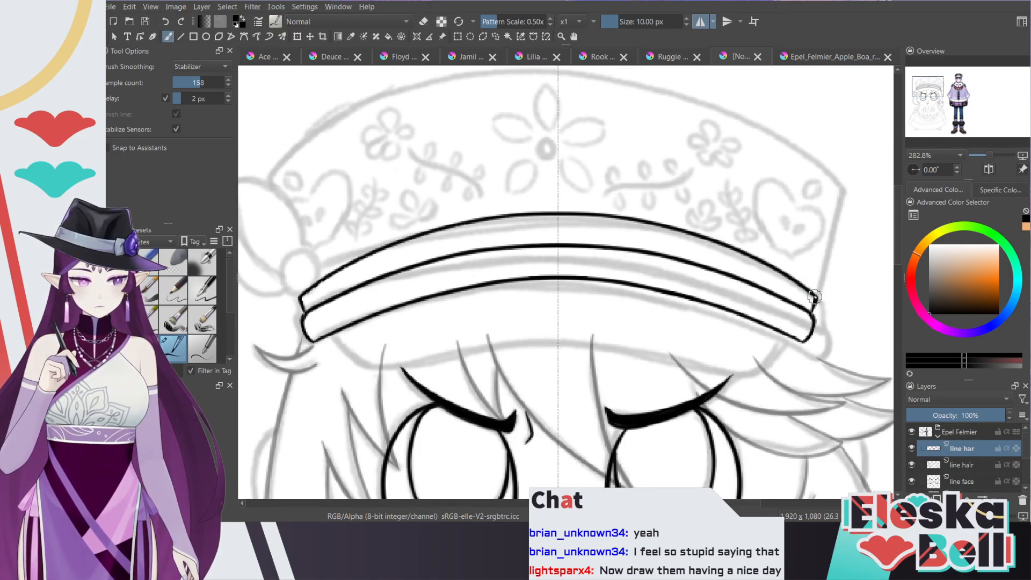
mouse_move(813, 296)
left_mouse_down()
mouse_move(852, 194)
mouse_move(825, 260)
left_mouse_up()
key("ctrl+z")
mouse_move(813, 296)
left_mouse_down()
mouse_move(853, 190)
mouse_move(815, 293)
left_mouse_up()
key("ctrl+z")
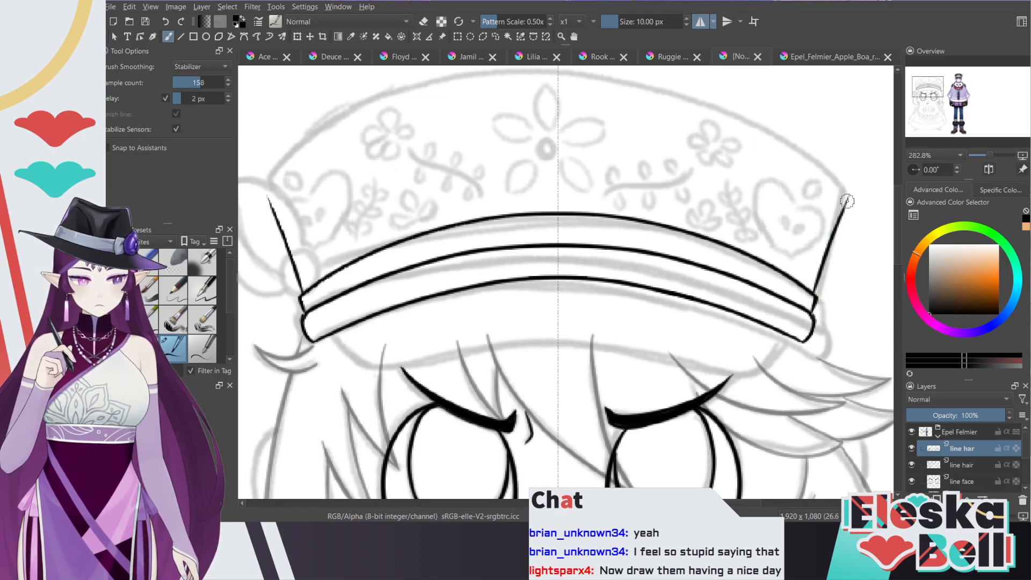
Step: Ink the hat crown's sloping sides and arched top edge with mirrored 10 px strokes, and flip the canvas view horizontally
left_click_drag(897, 224, 898, 204)
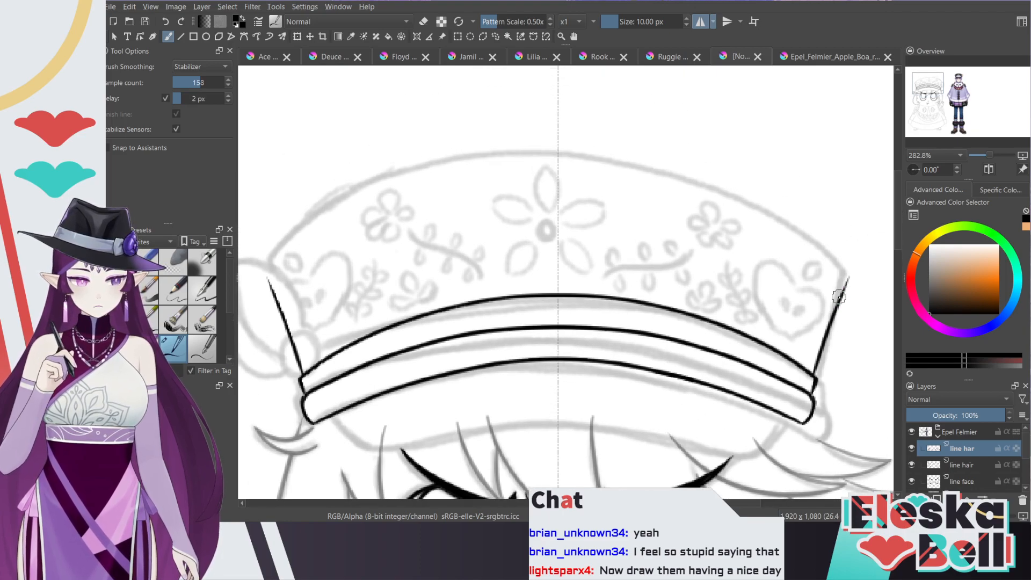
mouse_move(846, 273)
left_mouse_down()
mouse_move(735, 207)
mouse_move(558, 164)
left_mouse_up()
key("2")
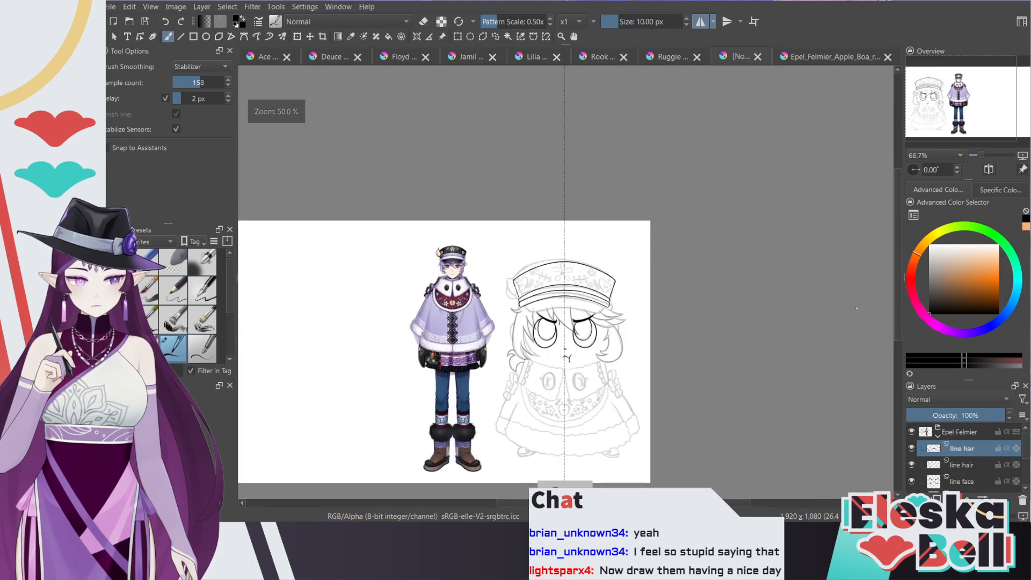
key("2")
key("minus")
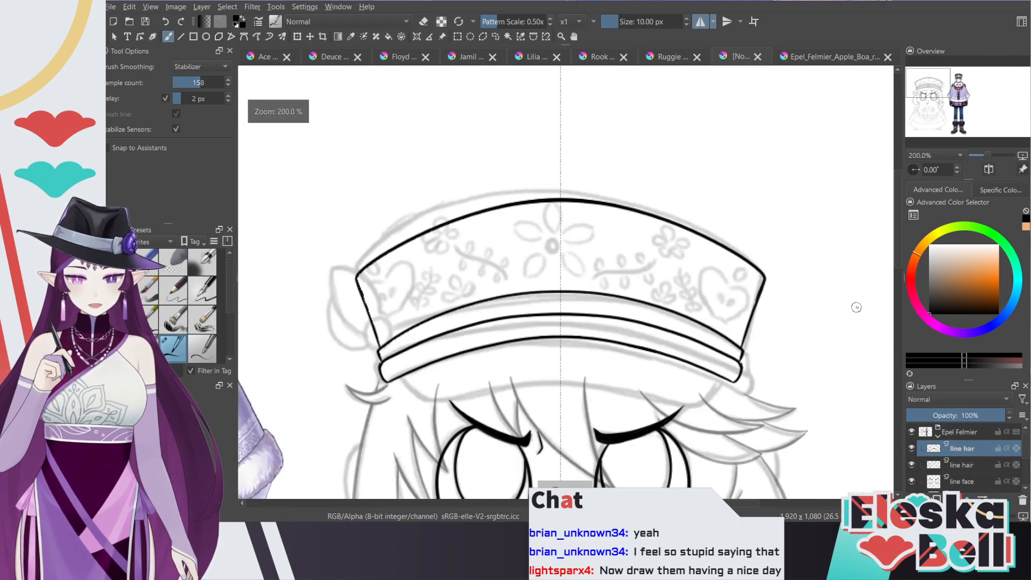
key("m")
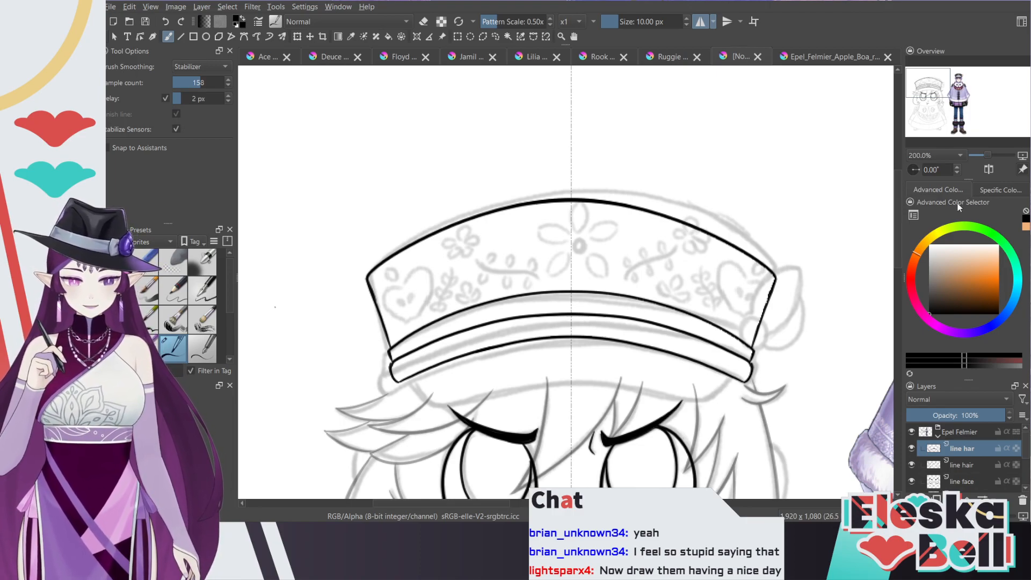
Step: Add a new paint layer above the hat line art and ink the central flower's round centre and top petal
left_click(913, 499)
scroll(896, 226, "down", 2)
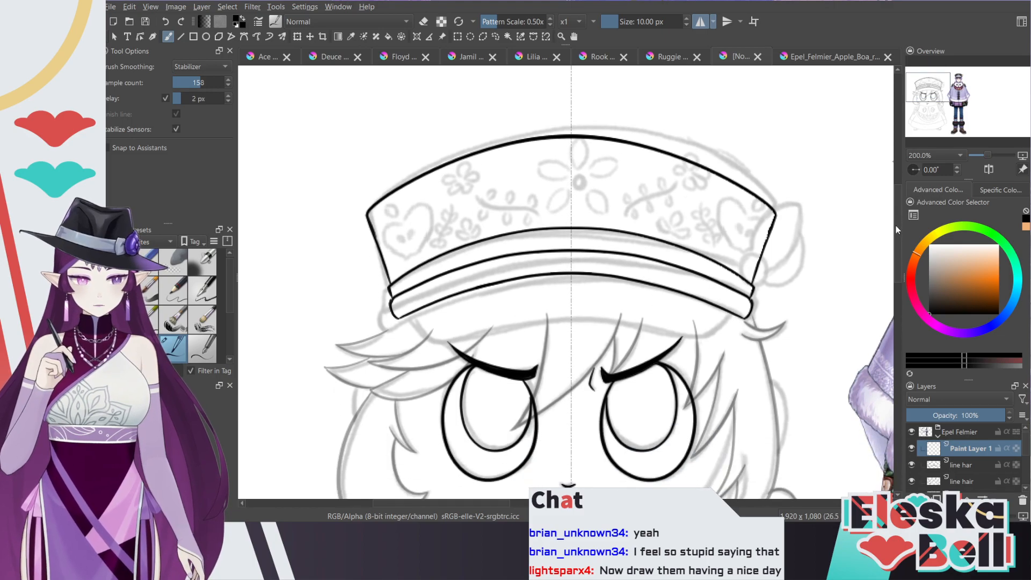
key("plus")
key("plus")
key("minus")
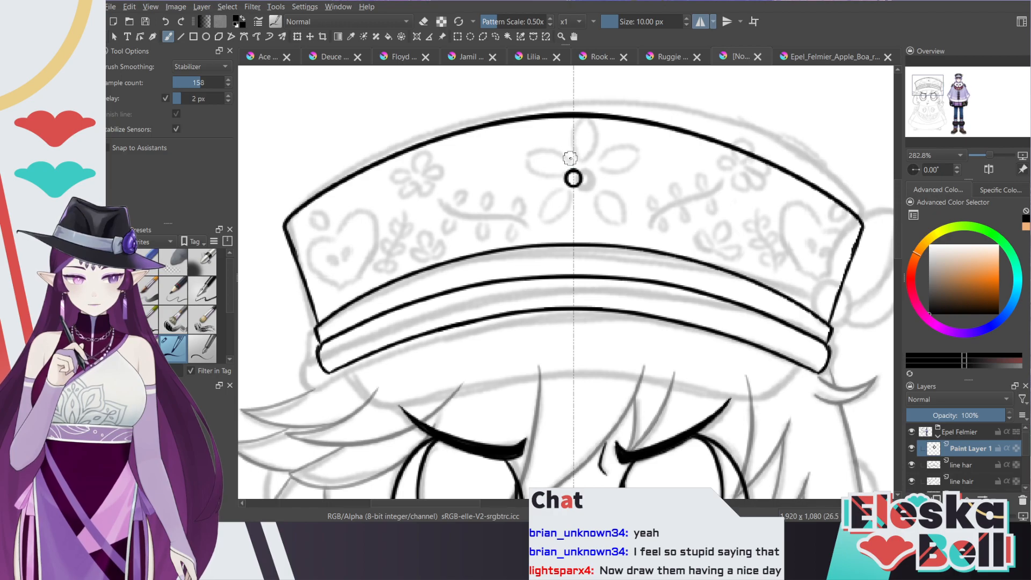
mouse_move(562, 142)
left_mouse_down()
mouse_move(576, 121)
mouse_move(566, 157)
left_mouse_up()
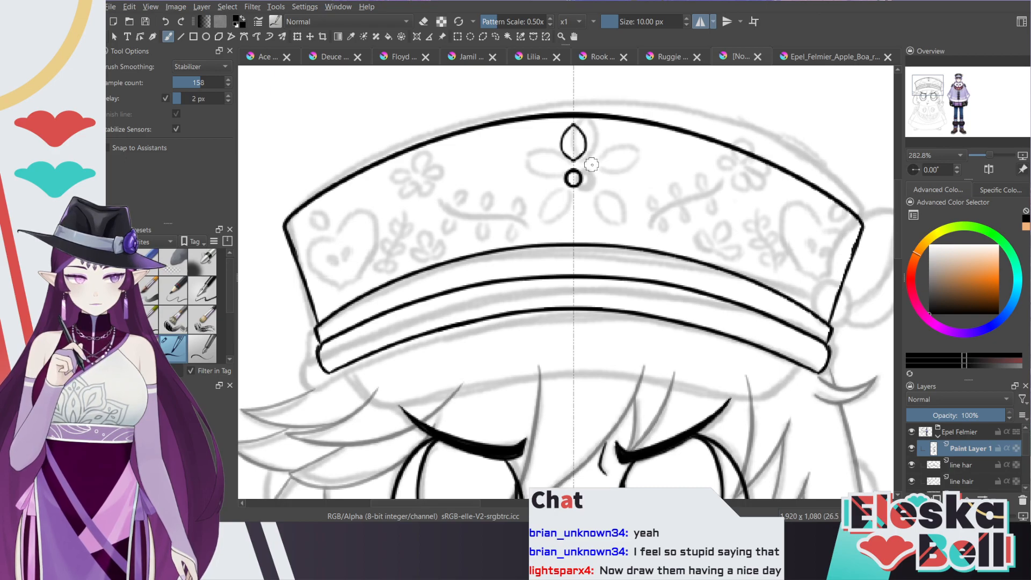
mouse_move(608, 146)
left_mouse_down()
mouse_move(625, 153)
mouse_move(596, 170)
left_mouse_up()
key("ctrl+z")
key("ctrl+z")
key("ctrl+z")
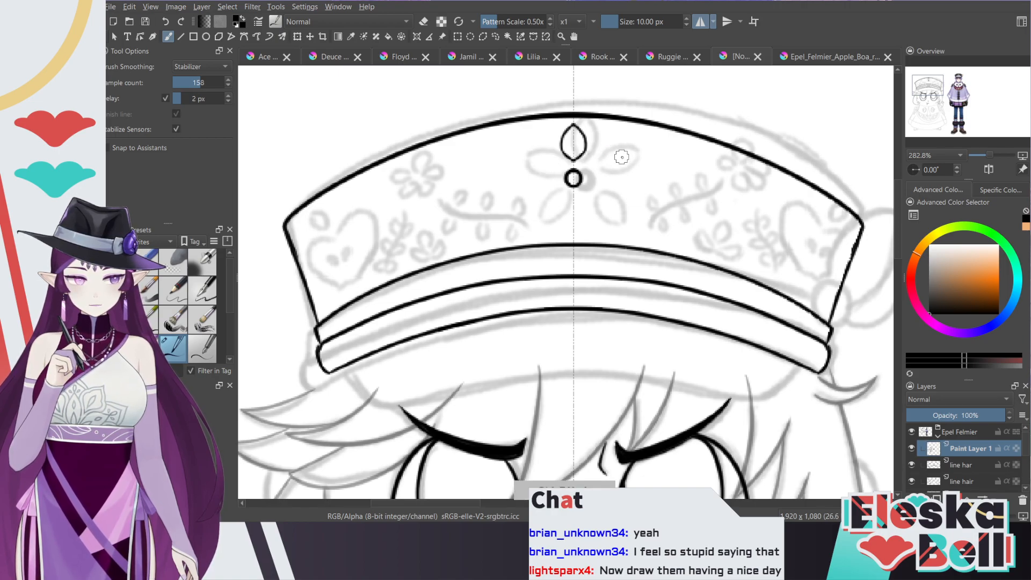
mouse_move(602, 176)
left_mouse_down()
mouse_move(600, 153)
mouse_move(589, 173)
mouse_move(607, 171)
left_mouse_up()
key("ctrl+z")
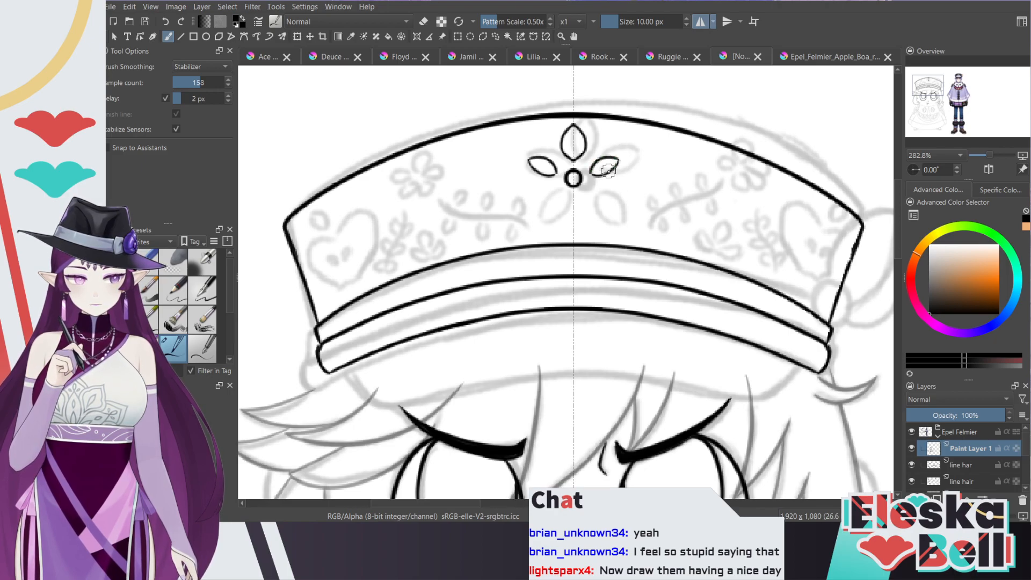
key("ctrl+z")
key("ctrl+z")
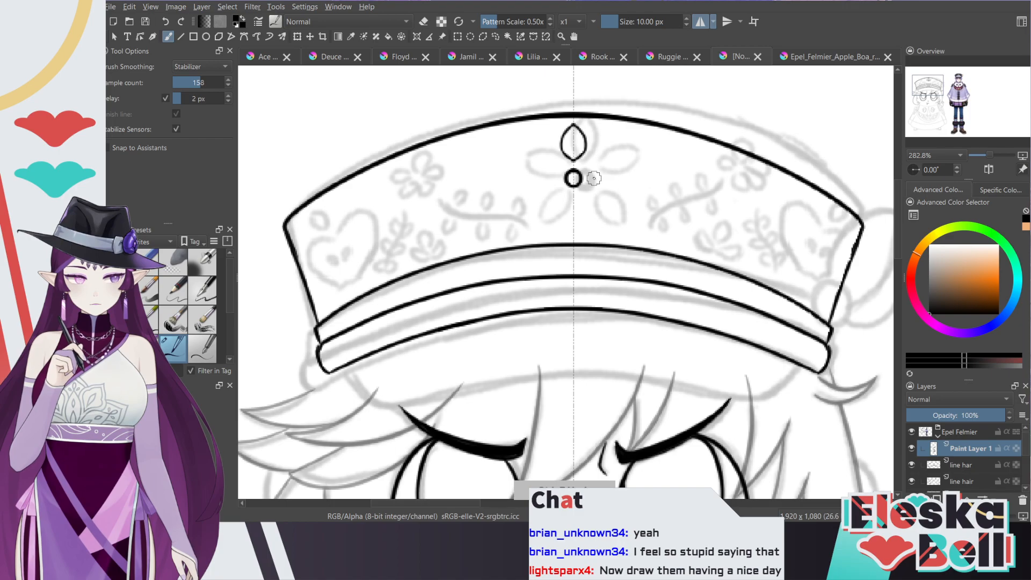
mouse_move(592, 178)
left_mouse_down()
mouse_move(626, 174)
mouse_move(631, 155)
mouse_move(596, 177)
left_mouse_up()
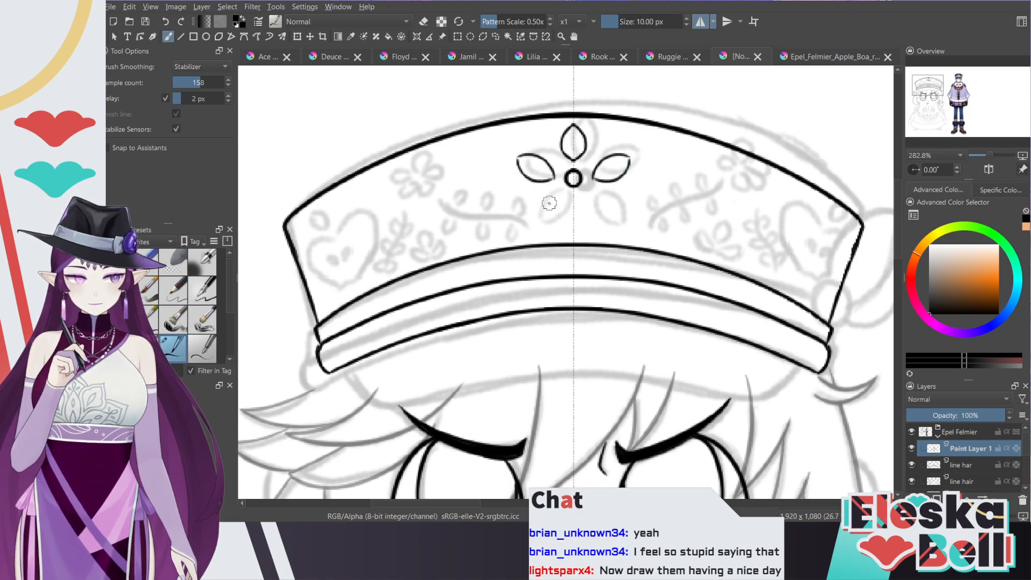
mouse_move(559, 194)
left_mouse_down()
mouse_move(540, 204)
mouse_move(532, 231)
left_mouse_up()
key("ctrl+z")
mouse_move(565, 197)
left_mouse_down()
mouse_move(564, 195)
mouse_move(545, 201)
mouse_move(539, 230)
left_mouse_up()
key("ctrl+z")
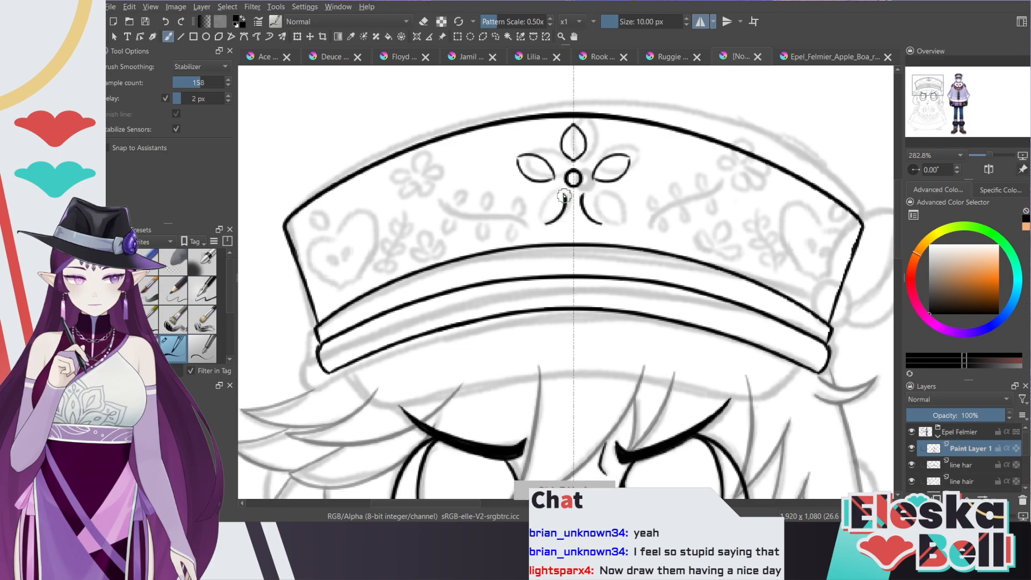
left_click_drag(554, 196, 543, 232)
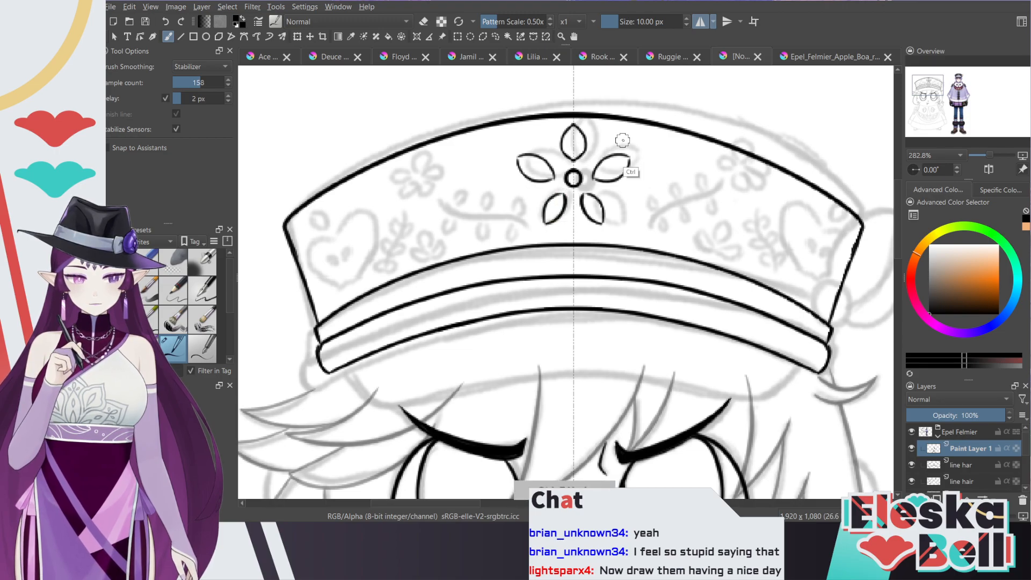
key("ctrl+z")
key("ctrl+z")
key("ctrl+z")
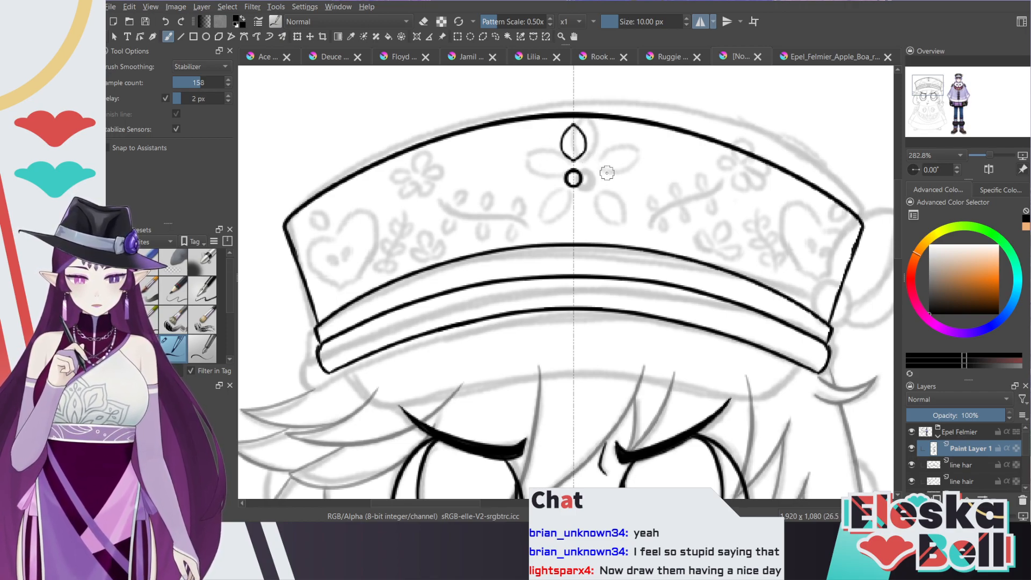
Step: Ink the central flower's two side petals and two lower petals symmetrically around its round centre
mouse_move(615, 156)
left_mouse_down()
mouse_move(635, 161)
mouse_move(617, 179)
mouse_move(592, 165)
left_mouse_up()
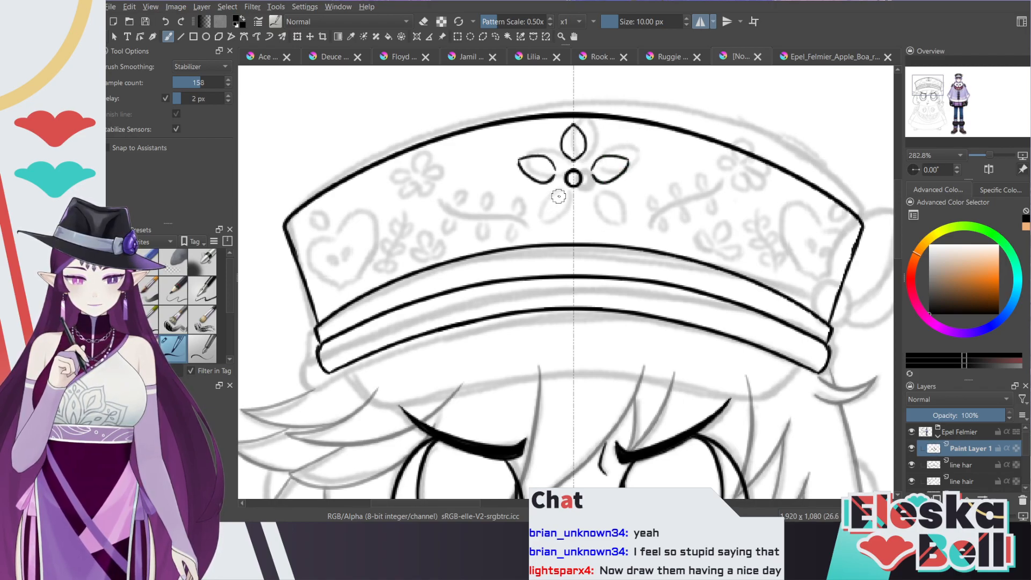
mouse_move(547, 200)
left_mouse_down()
mouse_move(540, 228)
mouse_move(568, 199)
left_mouse_up()
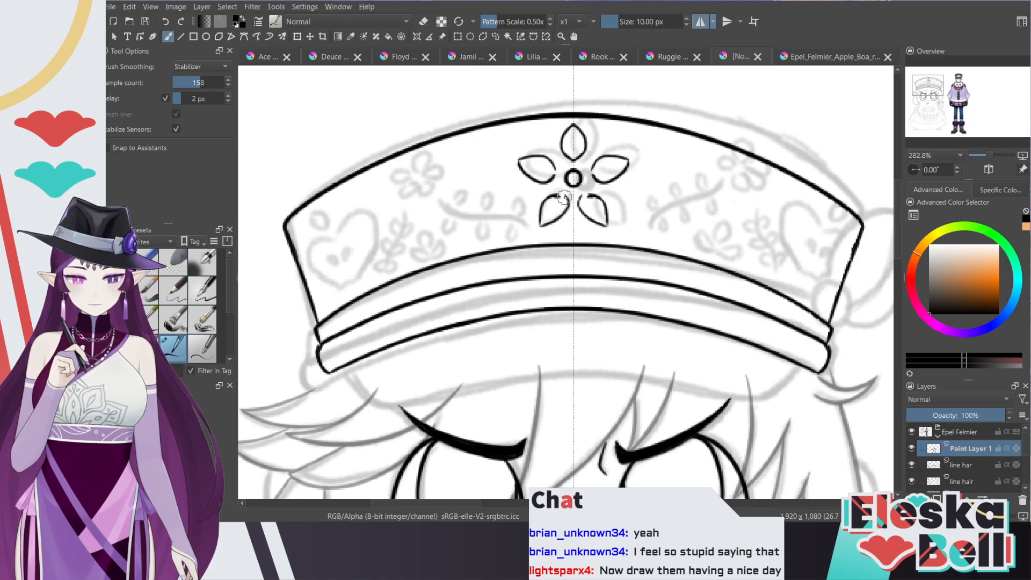
key("plus")
key("plus")
key("minus")
key("minus")
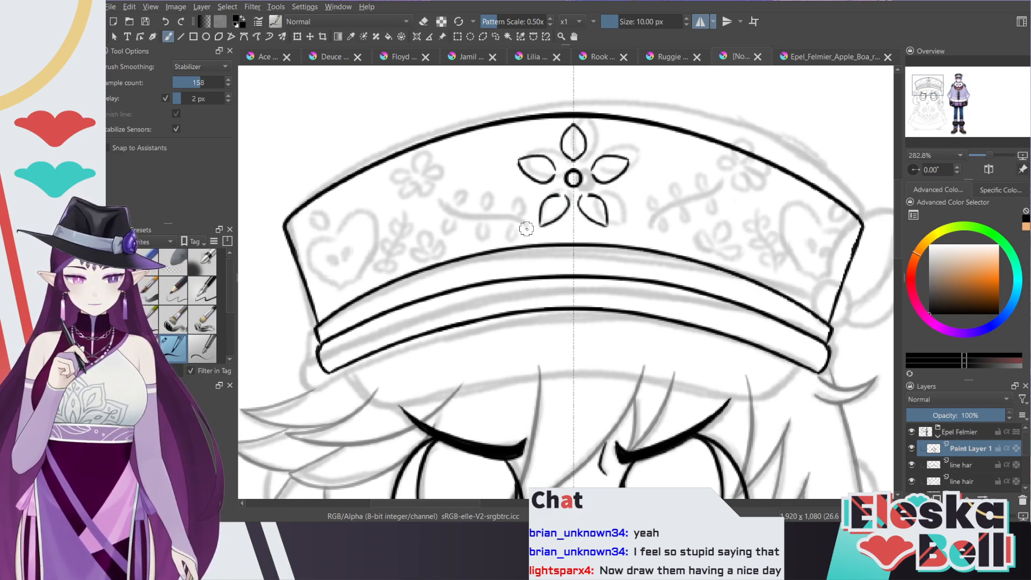
Step: Ink a wavy stem with three pairs of pointed leaves on each side of the central flower, using mirrored strokes
left_click_drag(528, 226, 436, 201)
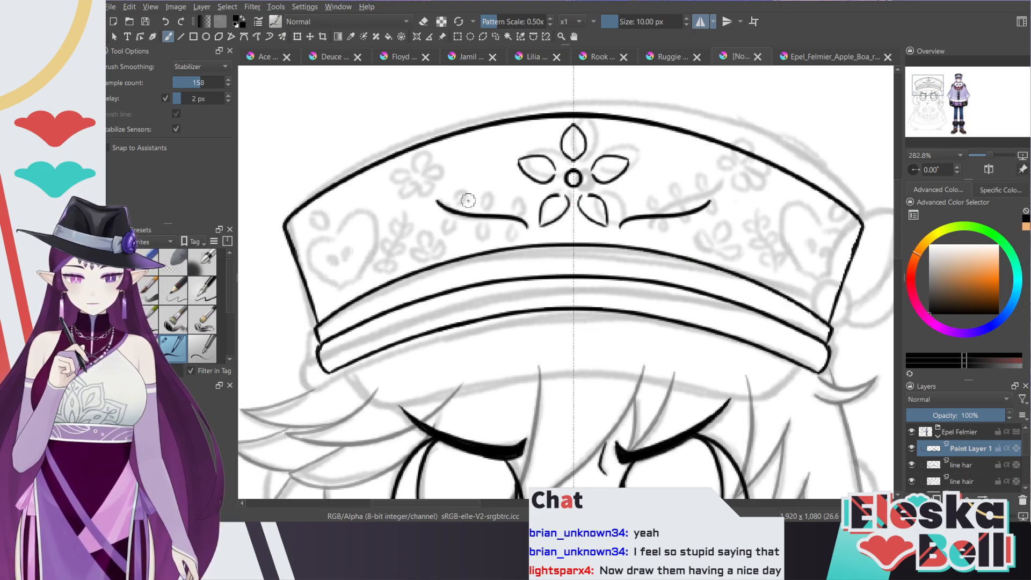
mouse_move(455, 213)
left_mouse_down()
mouse_move(457, 192)
mouse_move(447, 231)
mouse_move(493, 200)
mouse_move(479, 212)
mouse_move(495, 221)
mouse_move(481, 207)
mouse_move(495, 208)
mouse_move(488, 237)
mouse_move(486, 220)
mouse_move(521, 198)
mouse_move(516, 240)
mouse_move(515, 221)
left_mouse_up()
key("ctrl+z")
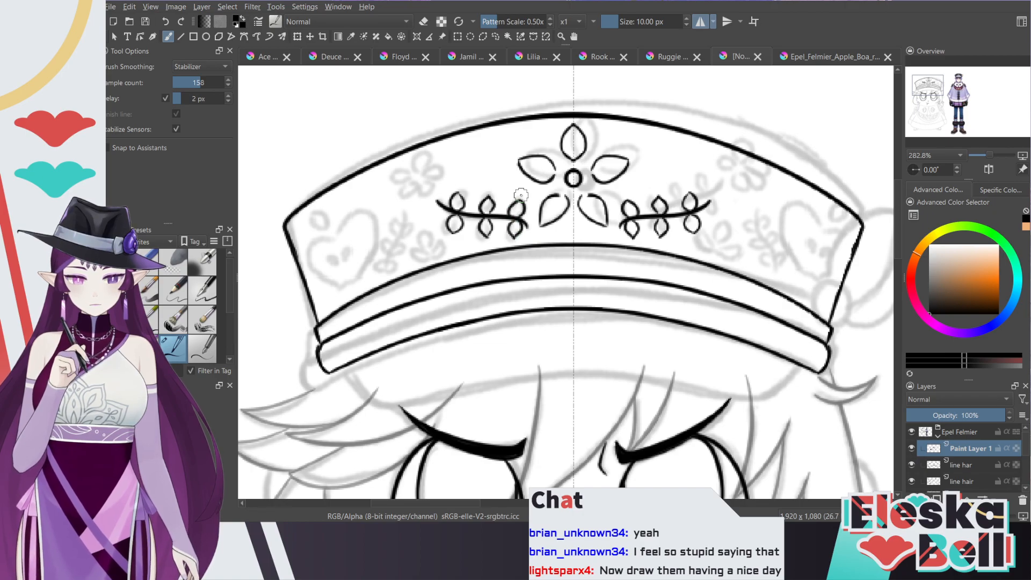
mouse_move(422, 184)
left_mouse_down()
mouse_move(425, 199)
mouse_move(434, 181)
left_mouse_up()
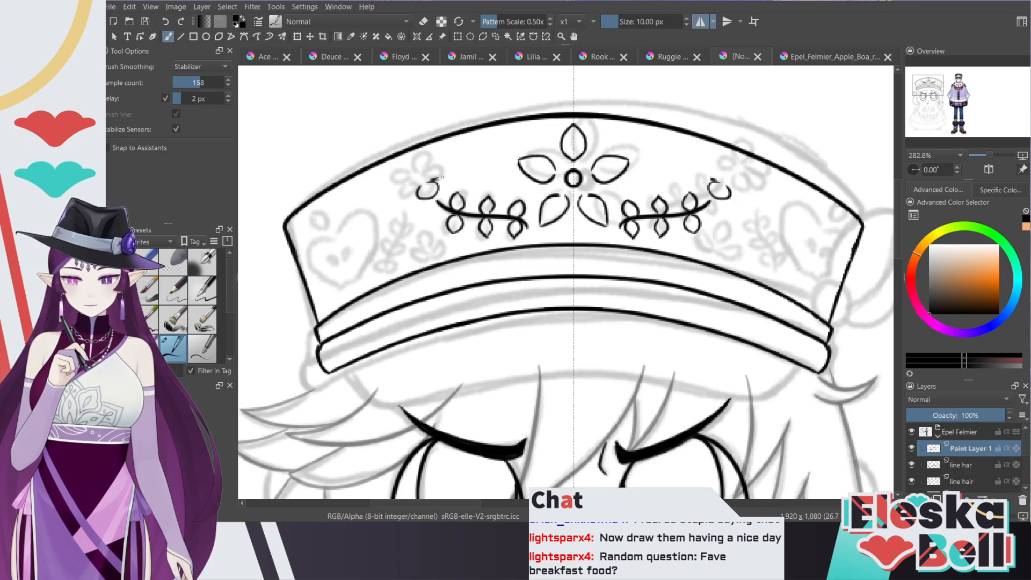
mouse_move(440, 167)
left_mouse_down()
mouse_move(406, 170)
mouse_move(415, 178)
mouse_move(398, 189)
mouse_move(414, 196)
mouse_move(425, 189)
mouse_move(402, 187)
mouse_move(418, 187)
left_mouse_up()
key("ctrl+z")
key("ctrl+z")
key("ctrl+z")
key("ctrl+z")
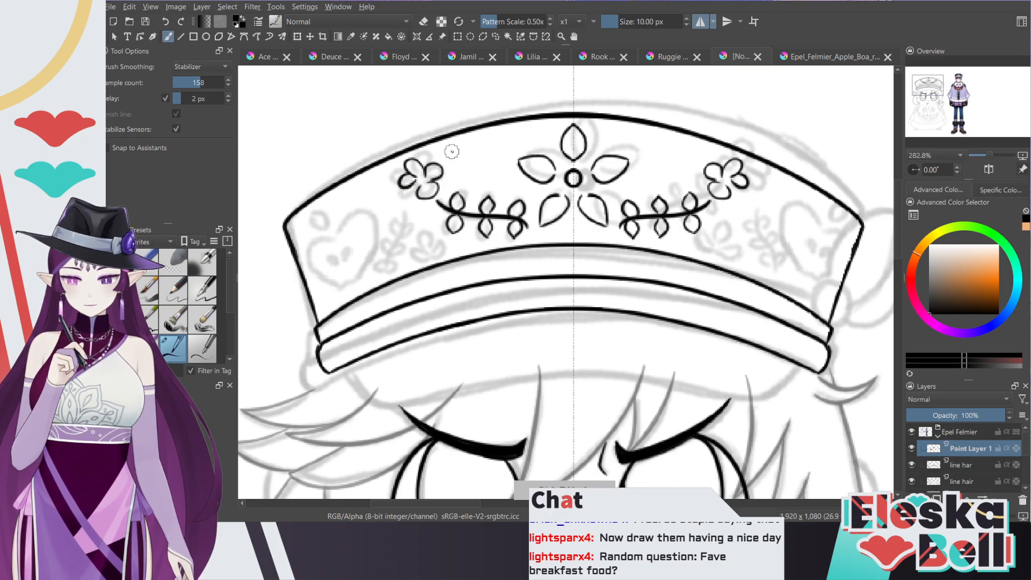
key("ctrl+z")
key("ctrl+z")
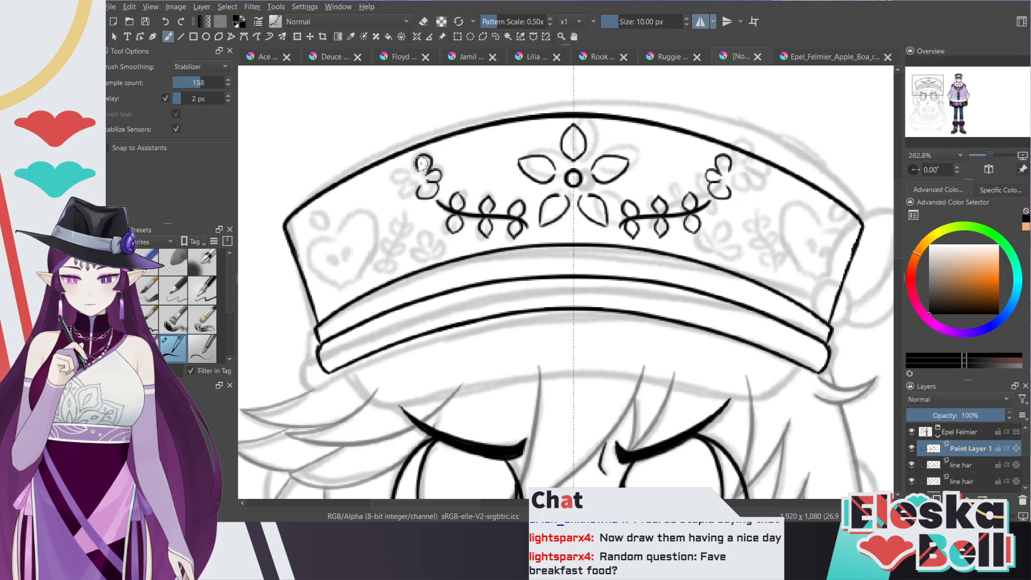
mouse_move(412, 171)
left_mouse_down()
mouse_move(398, 176)
mouse_move(421, 186)
mouse_move(407, 194)
mouse_move(422, 191)
left_mouse_up()
key("ctrl+z")
key("ctrl+z")
key("ctrl+z")
key("ctrl+z")
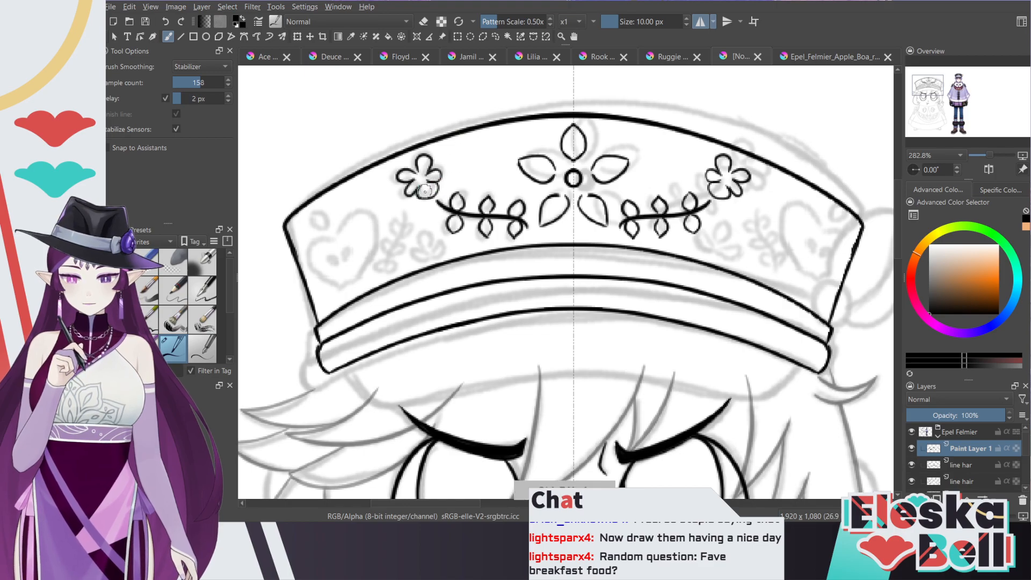
left_click_drag(411, 196, 414, 182)
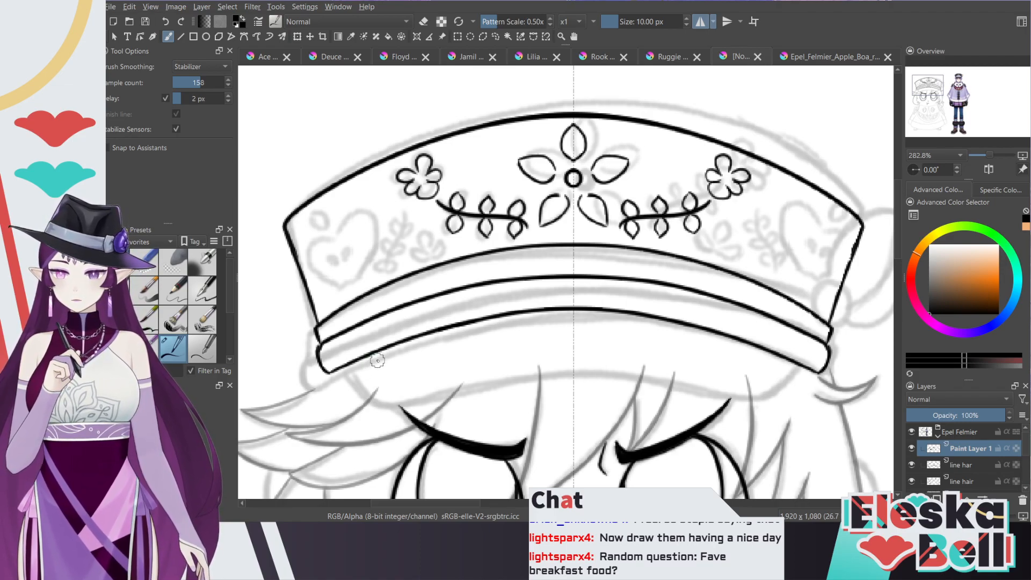
key("ctrl+z")
key("ctrl+z")
key("ctrl+z")
key("ctrl+z")
key("ctrl+z")
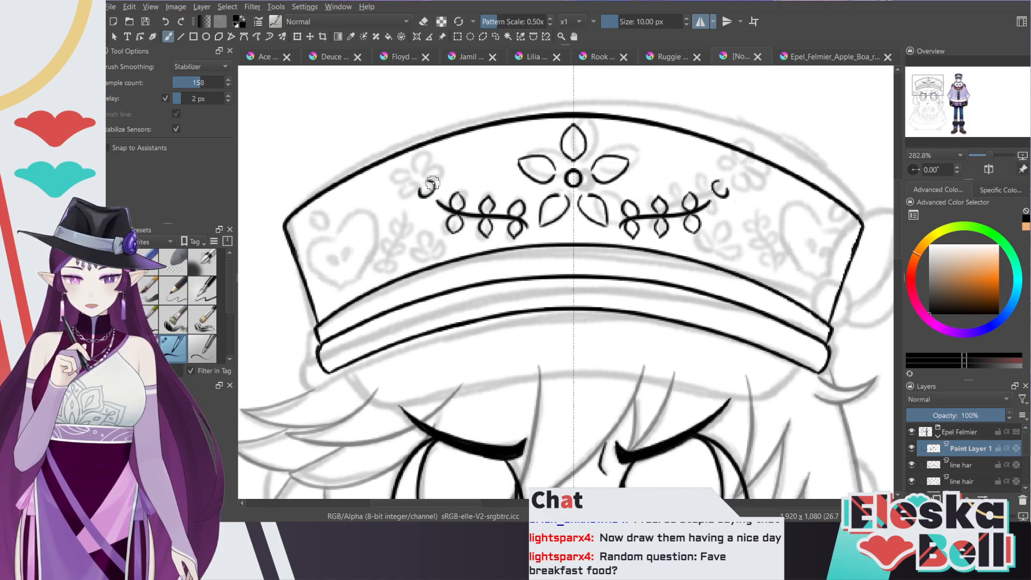
key("ctrl+z")
left_click_drag(428, 181, 418, 189)
key("ctrl+z")
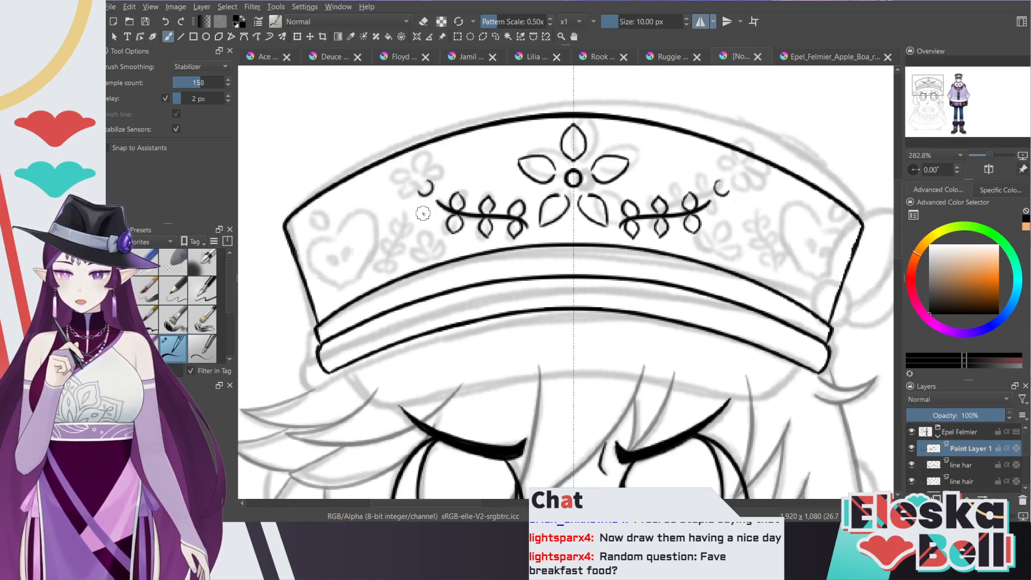
key("ctrl+z")
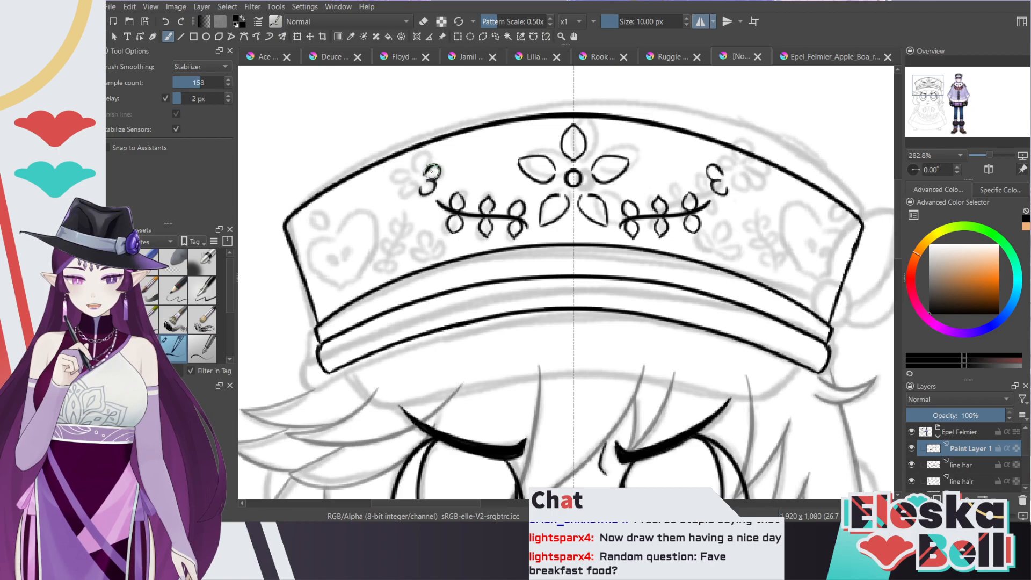
Step: Ink a small five-petal flower above the outer end of each leafy stem, using mirrored strokes
mouse_move(423, 155)
left_mouse_down()
mouse_move(422, 173)
mouse_move(412, 158)
mouse_move(398, 173)
mouse_move(415, 182)
left_mouse_up()
key("ctrl+z")
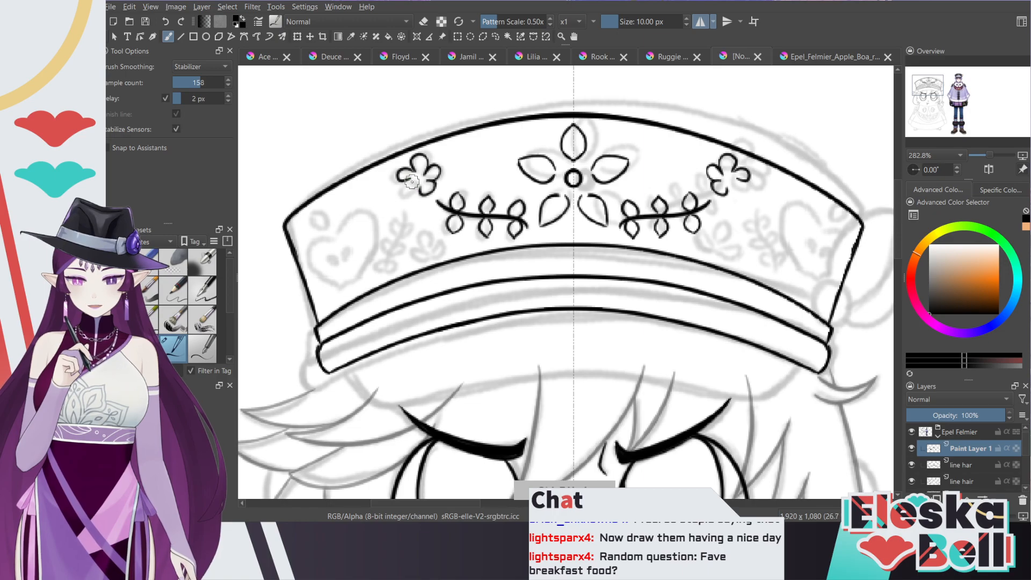
mouse_move(407, 182)
left_mouse_down()
mouse_move(411, 195)
mouse_move(421, 182)
left_mouse_up()
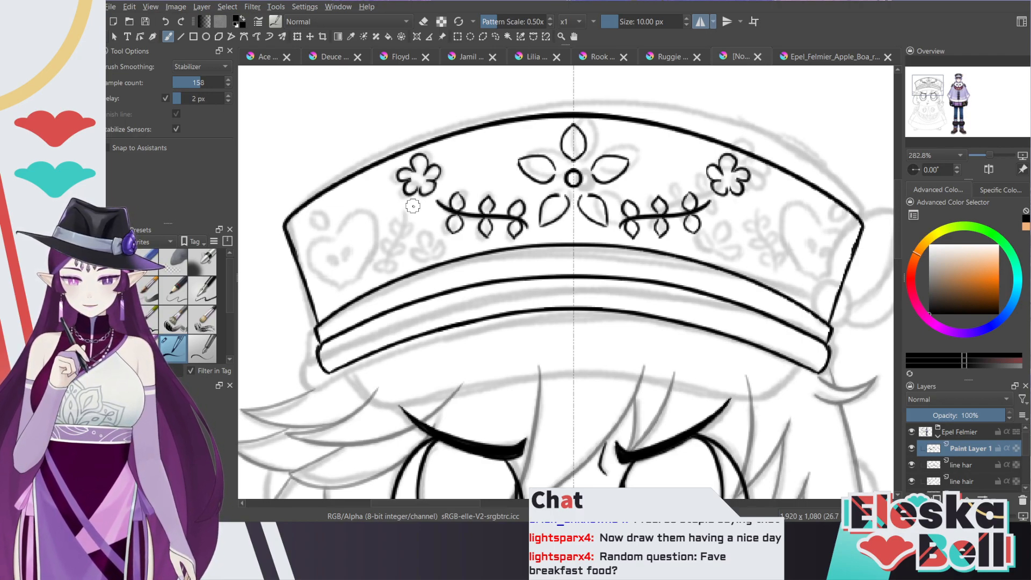
left_click_drag(413, 205, 378, 268)
key("ctrl+z")
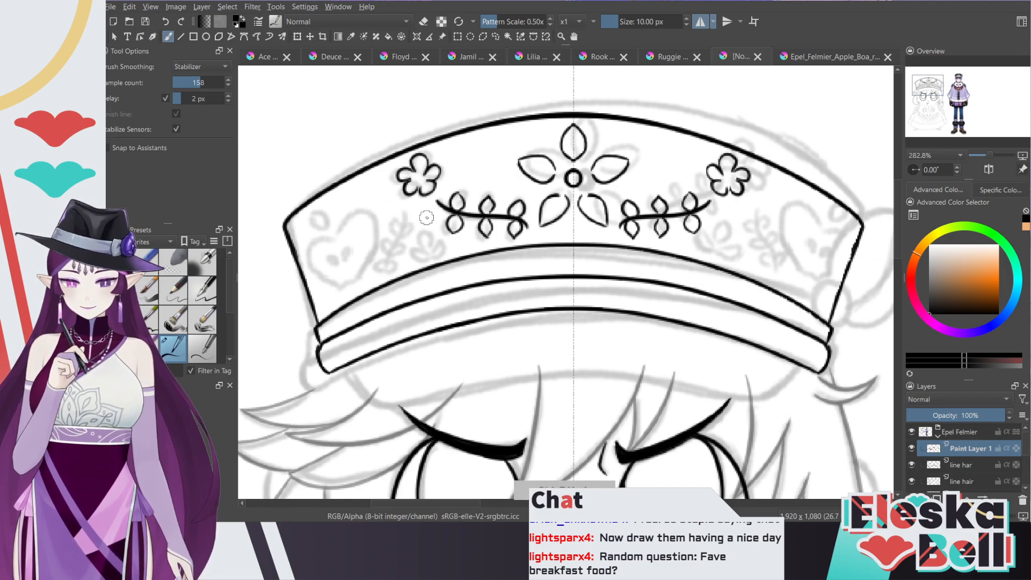
left_click_drag(414, 205, 389, 271)
key("ctrl+z")
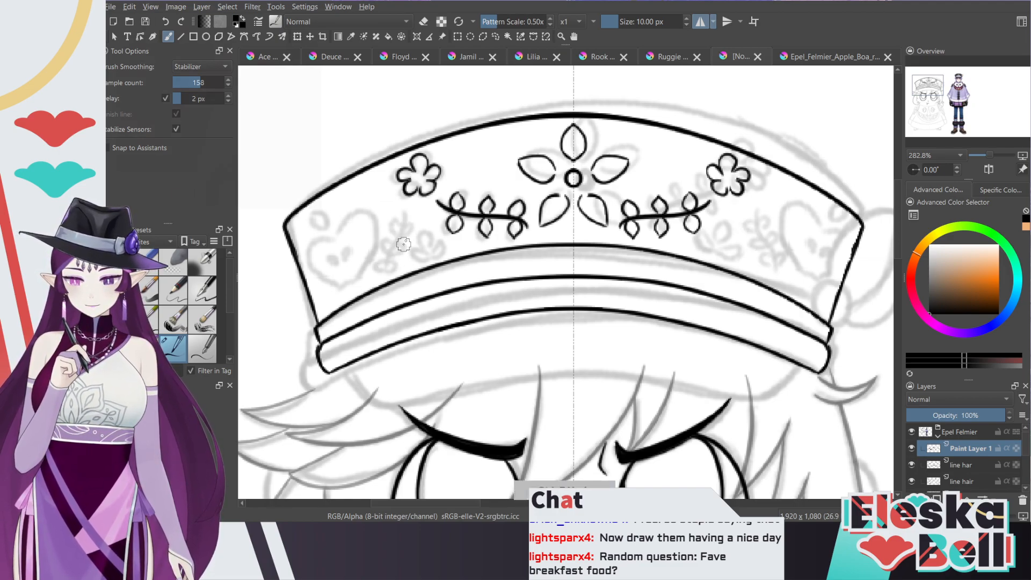
left_click_drag(415, 206, 385, 269)
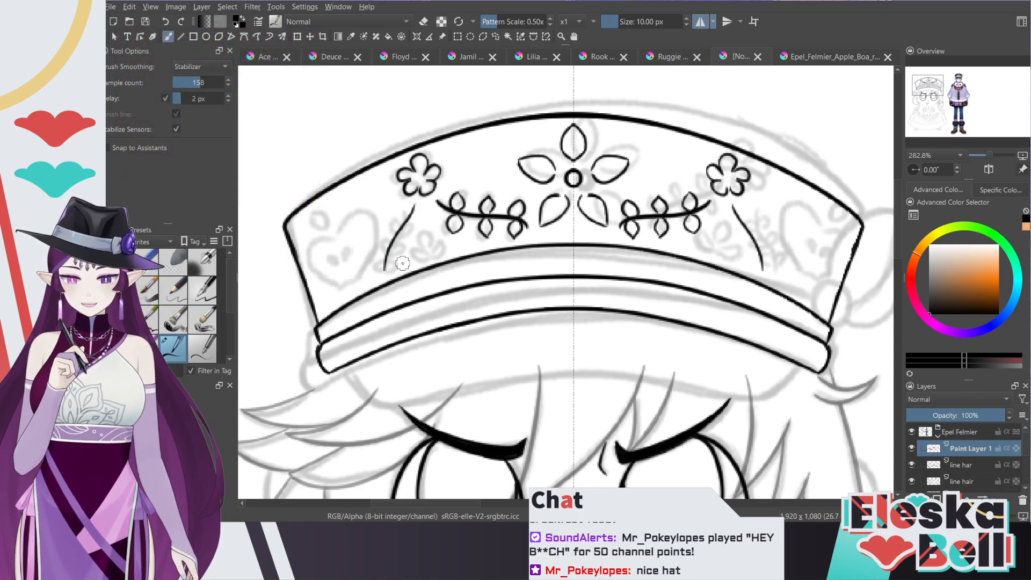
key("ctrl+z")
Step: Ink a curved sprig with small paired leaves below each five-petal flower, using mirrored strokes
left_click_drag(414, 203, 384, 266)
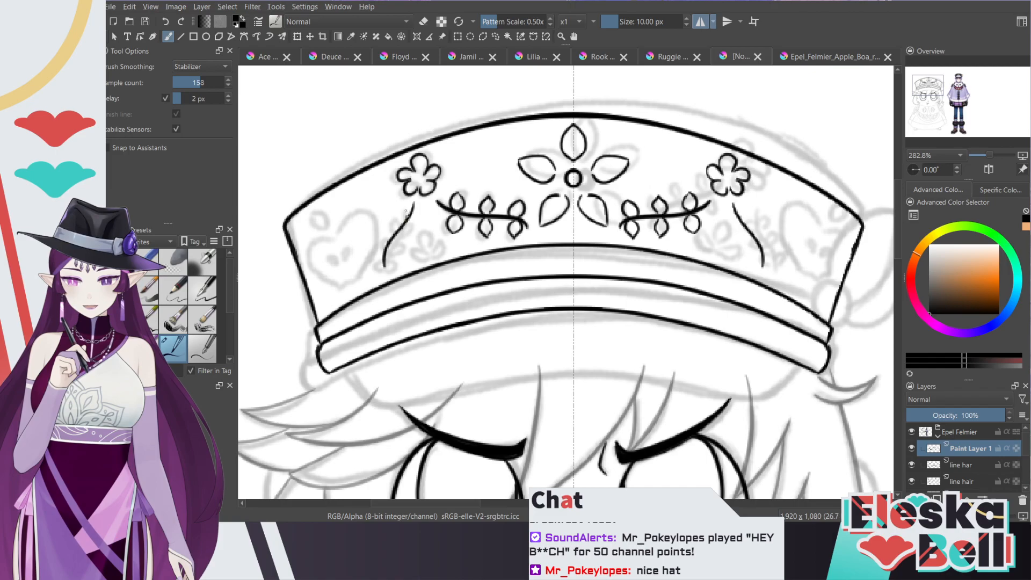
key("ctrl+z")
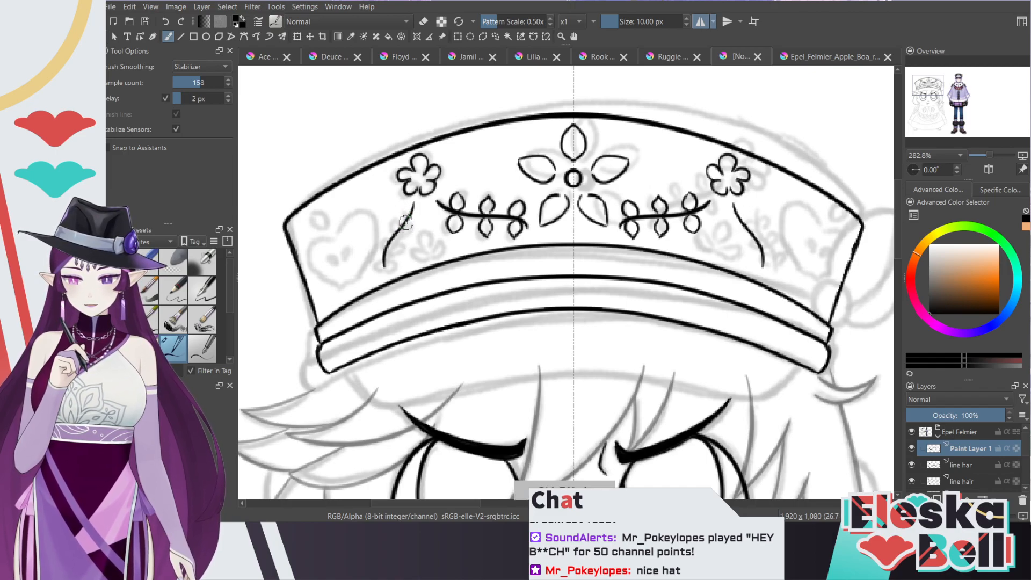
left_click_drag(403, 210, 400, 216)
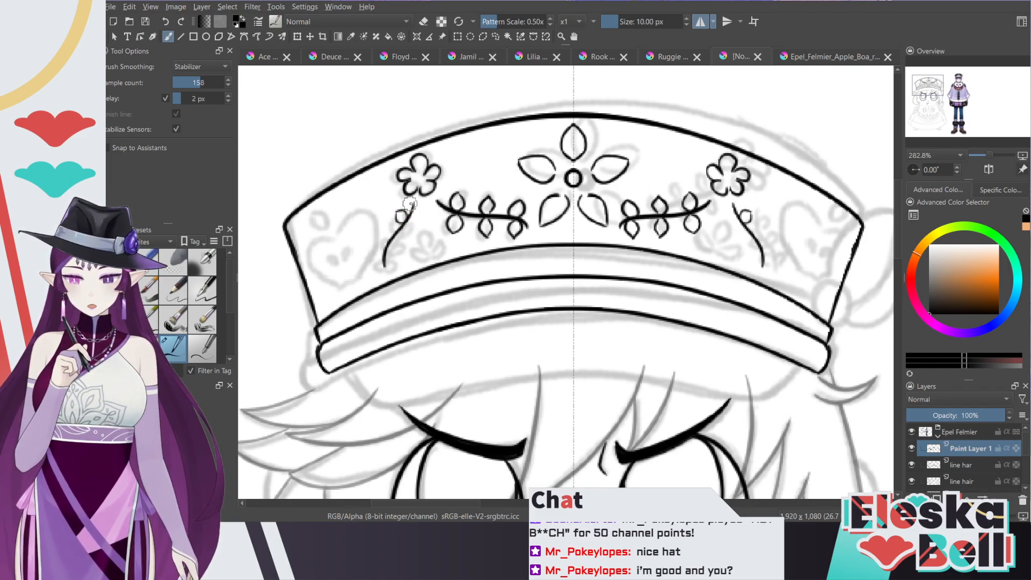
key("ctrl+z")
left_click_drag(414, 205, 410, 236)
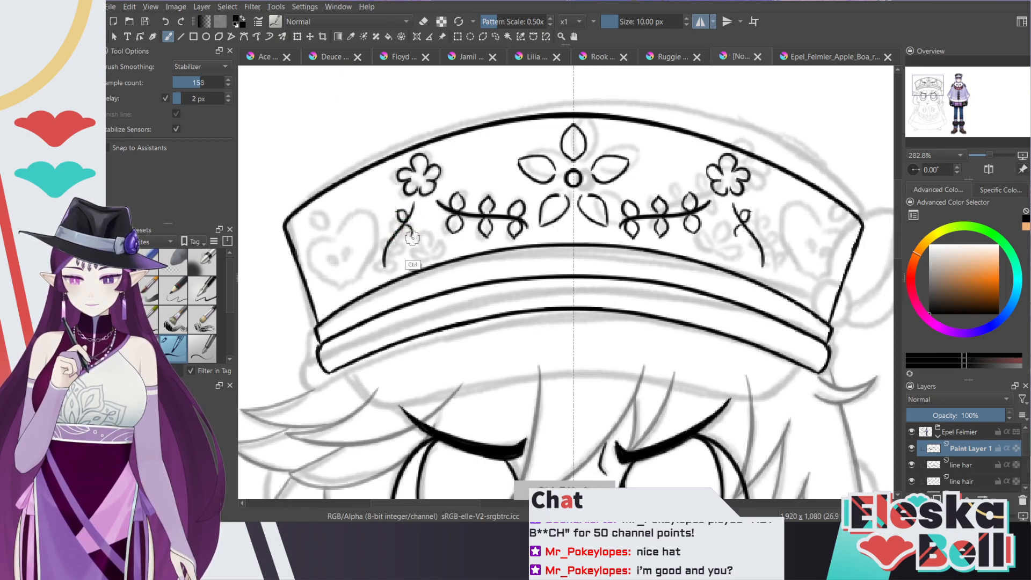
key("ctrl+z")
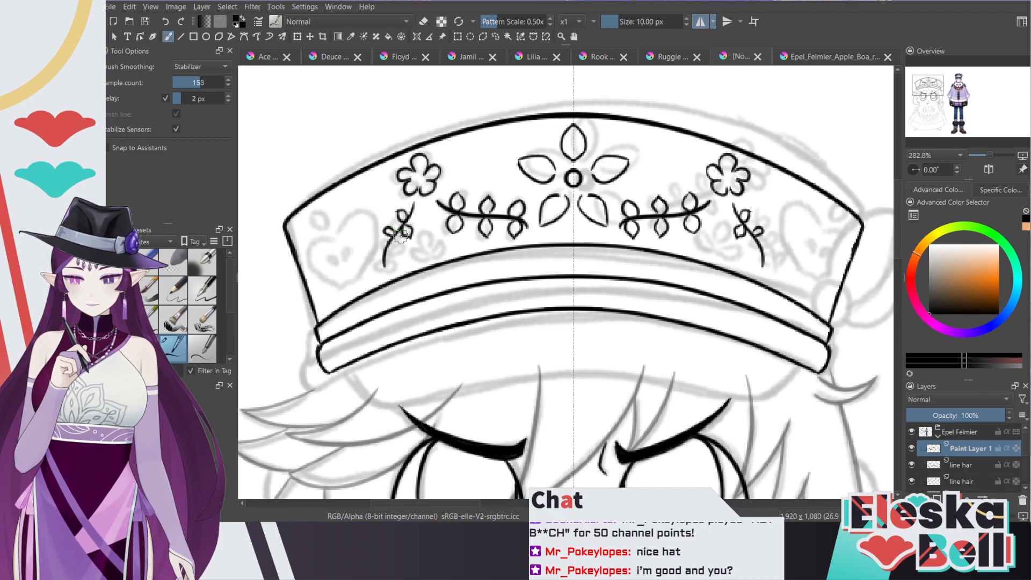
key("ctrl+z")
left_click_drag(390, 227, 386, 241)
key("ctrl+z")
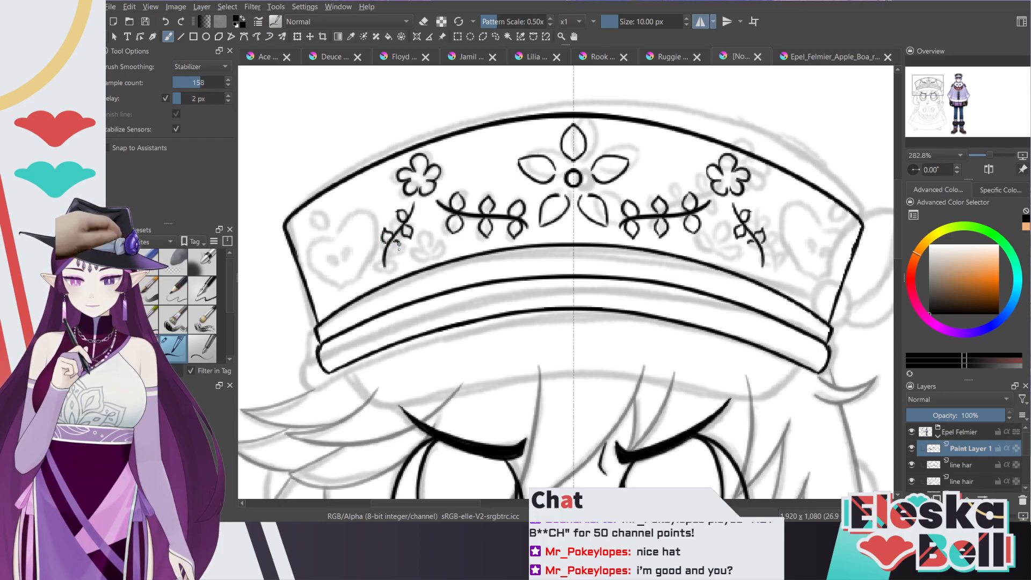
mouse_move(402, 256)
left_mouse_down()
mouse_move(391, 239)
mouse_move(397, 253)
mouse_move(376, 250)
mouse_move(383, 256)
left_mouse_up()
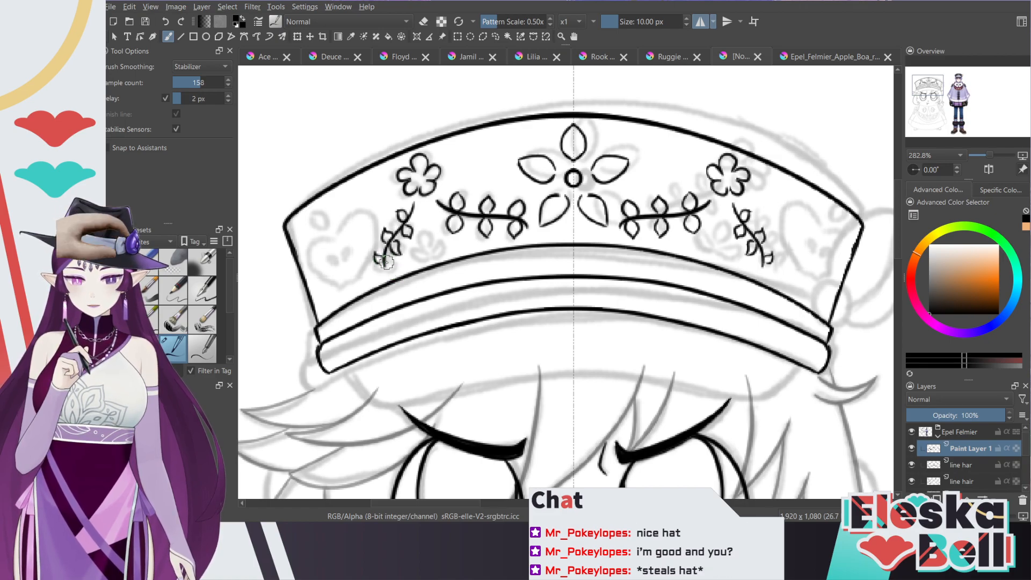
left_click_drag(400, 269, 392, 273)
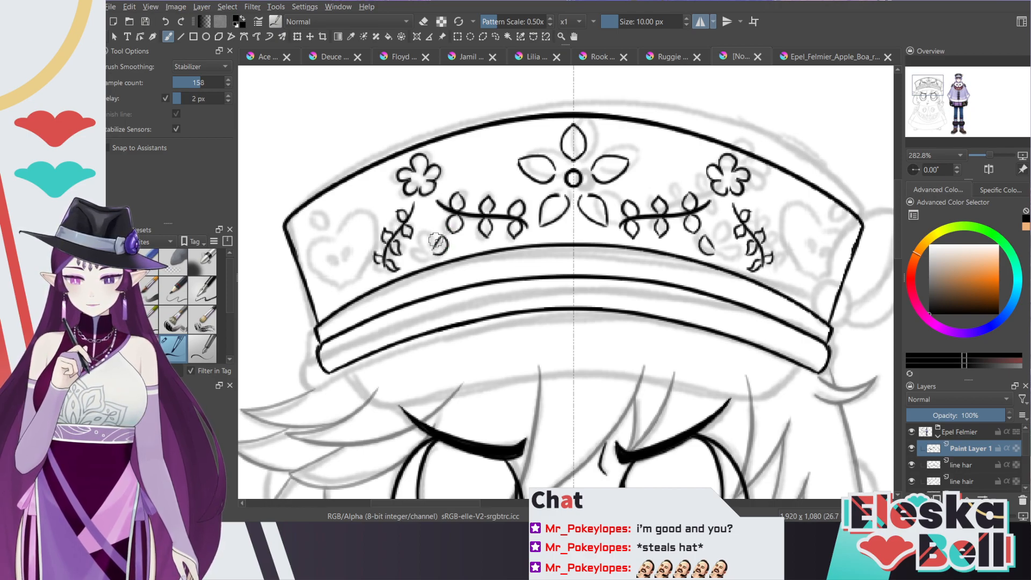
Step: Ink a small three-petal bud between the leafy sprig and the wavy stem on each side, using mirrored strokes
key("ctrl+z")
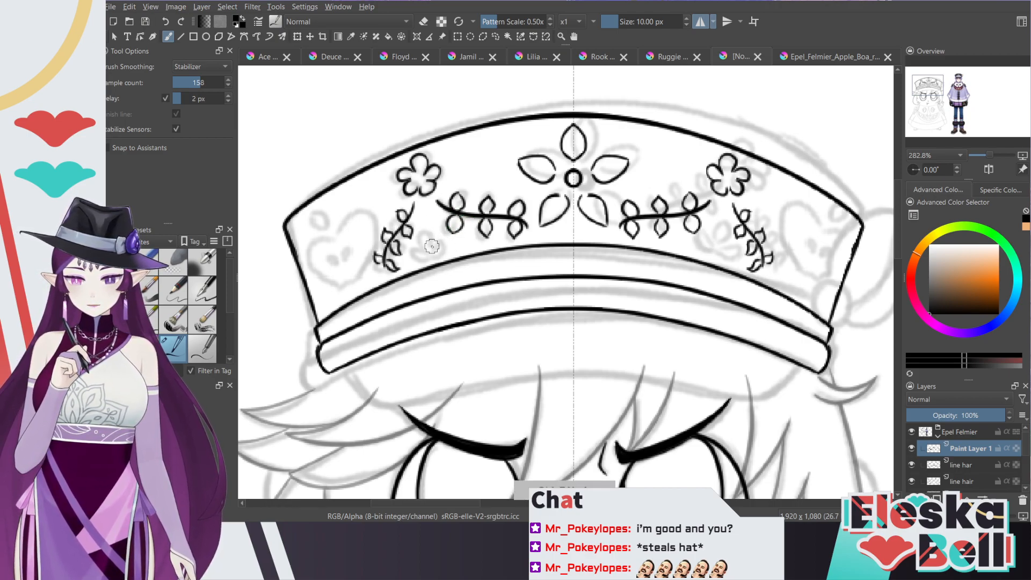
left_click_drag(424, 235, 430, 229)
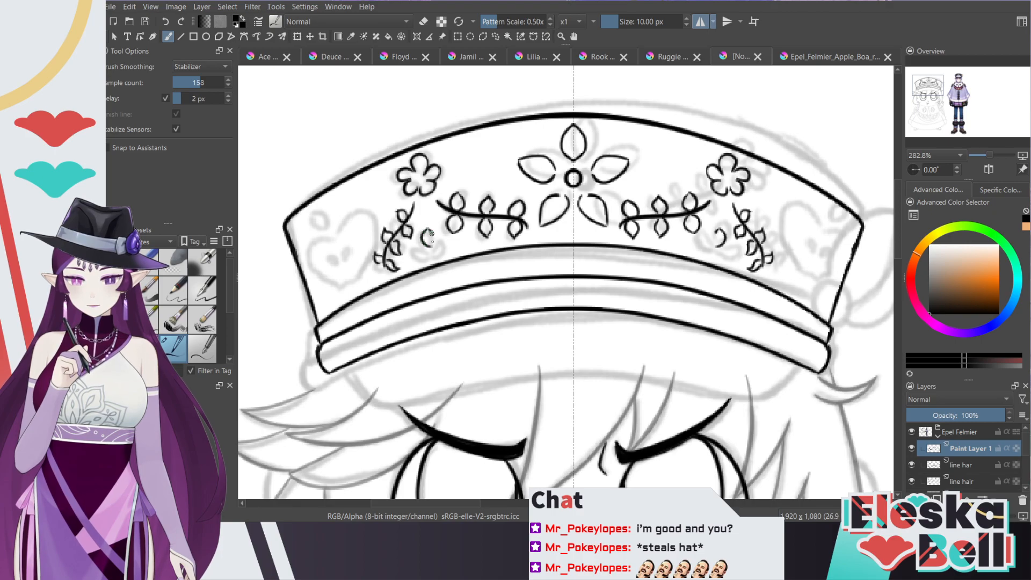
key("ctrl+z")
mouse_move(428, 243)
left_mouse_down()
mouse_move(430, 224)
mouse_move(448, 251)
mouse_move(427, 258)
left_mouse_up()
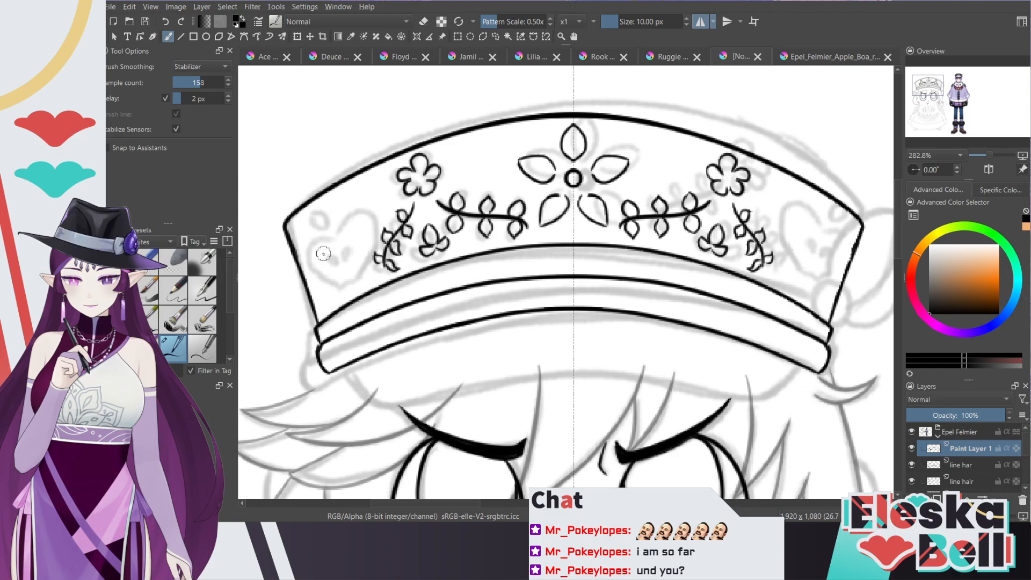
mouse_move(325, 240)
left_mouse_down()
mouse_move(304, 253)
mouse_move(323, 279)
mouse_move(342, 290)
mouse_move(335, 235)
mouse_move(349, 223)
mouse_move(368, 235)
mouse_move(365, 269)
left_mouse_up()
key("ctrl+z")
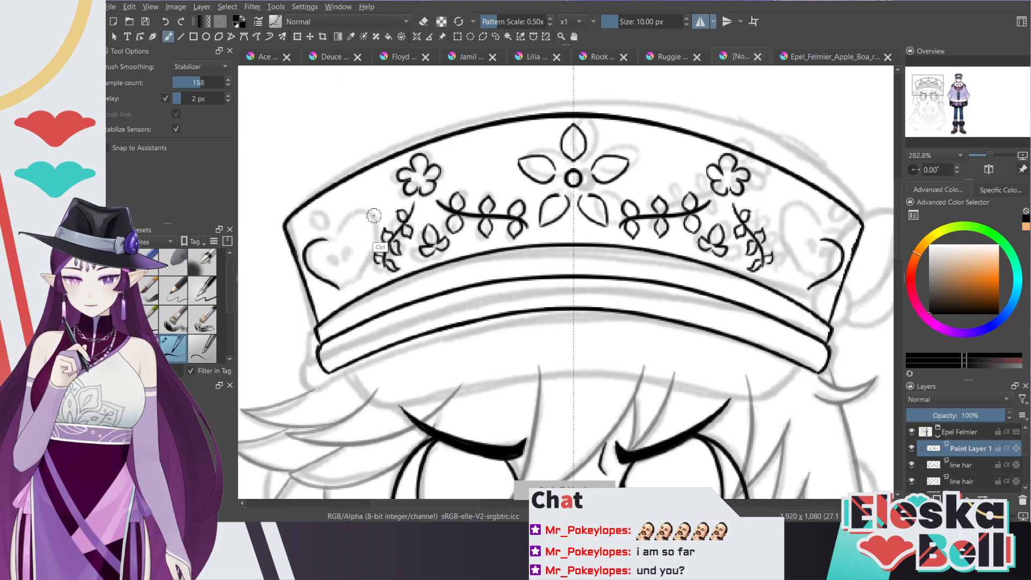
key("ctrl+z")
key("ctrl+z")
Step: Ink a heart-shaped apple outline at each outer end of the hat's embroidery, using mirrored strokes
key("minus")
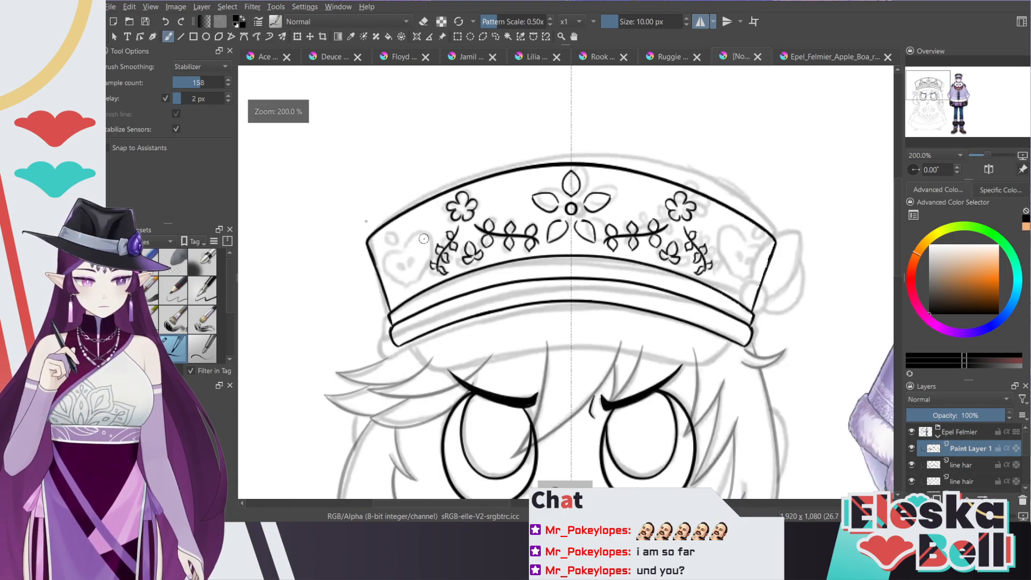
scroll(896, 268, "down", 6)
scroll(895, 312, "up", 3)
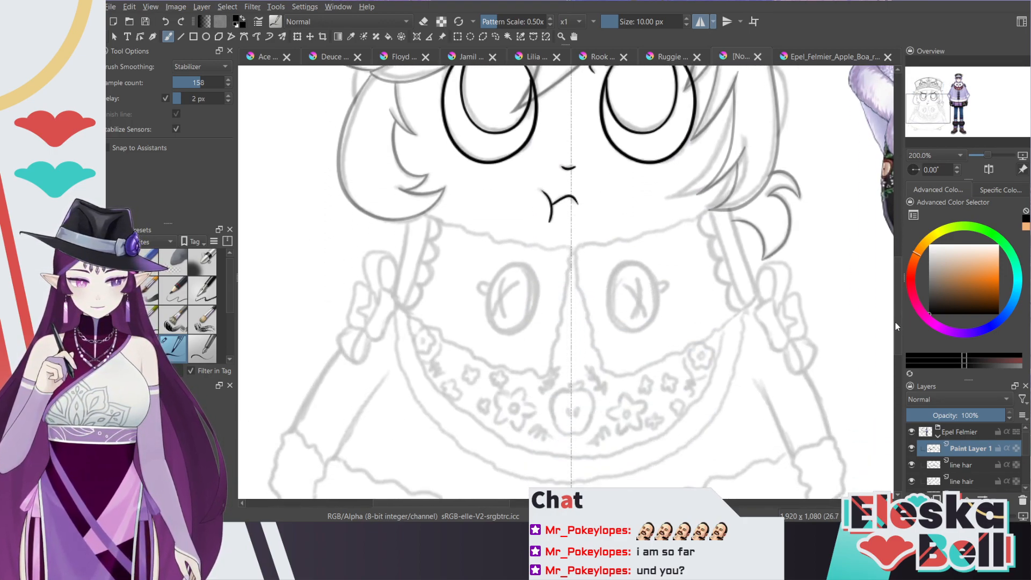
scroll(895, 278, "up", 3)
key("plus")
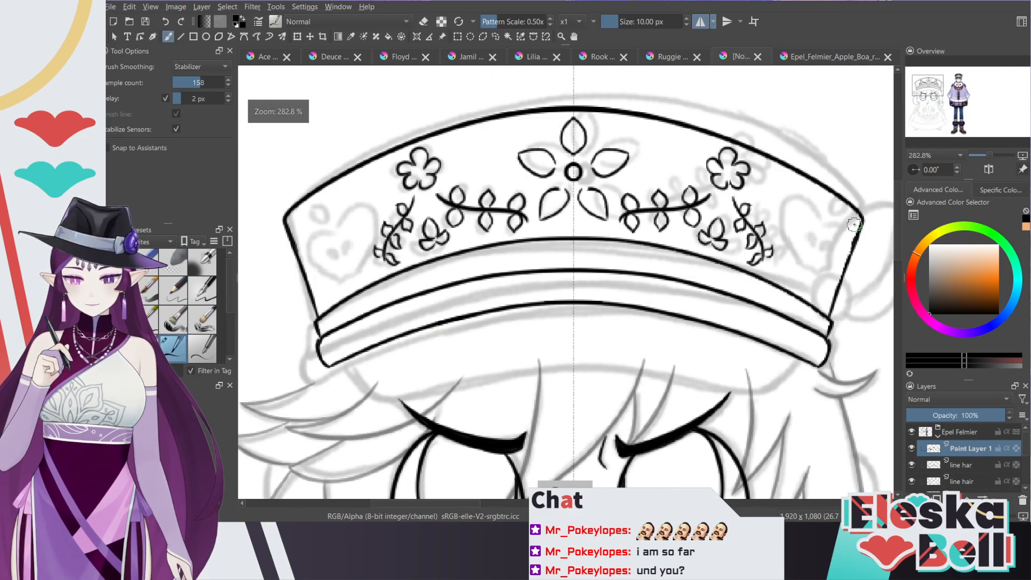
left_click_drag(452, 504, 434, 508)
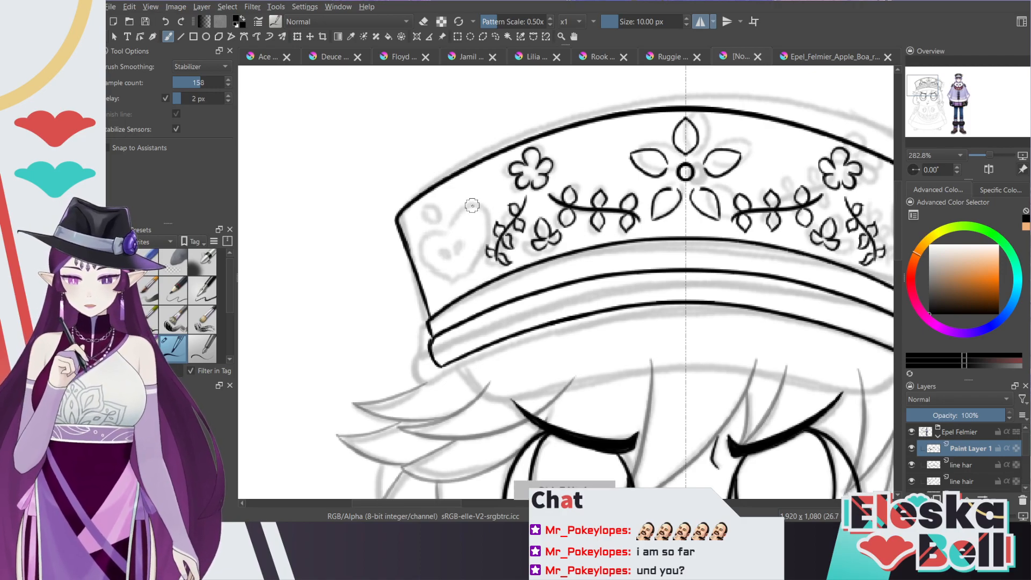
key("ctrl+z")
mouse_move(440, 228)
left_mouse_down()
mouse_move(418, 245)
mouse_move(445, 277)
left_mouse_up()
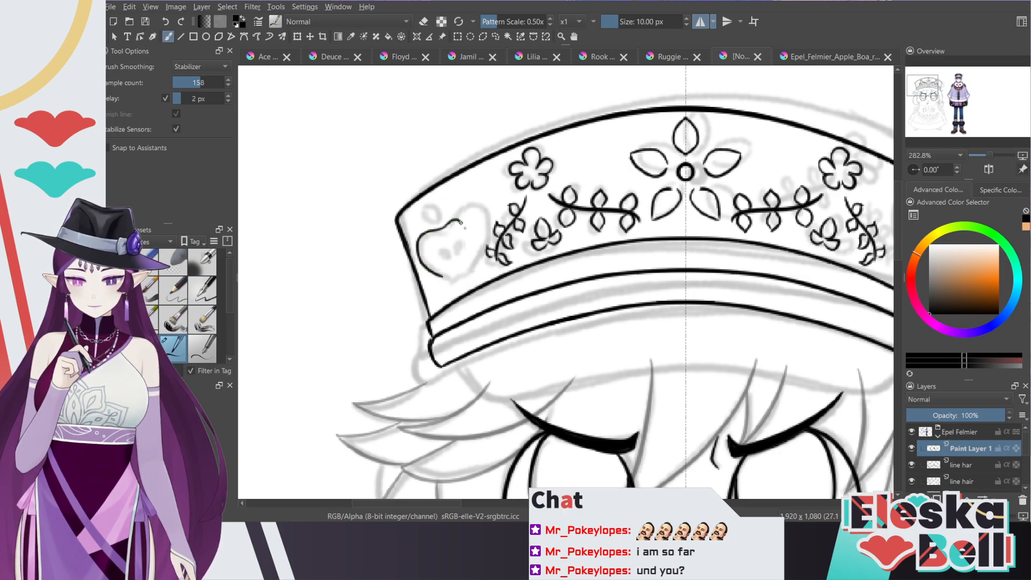
key("ctrl+z")
mouse_move(439, 230)
left_mouse_down()
mouse_move(460, 212)
mouse_move(471, 219)
mouse_move(469, 270)
mouse_move(473, 229)
mouse_move(461, 213)
mouse_move(419, 243)
left_mouse_up()
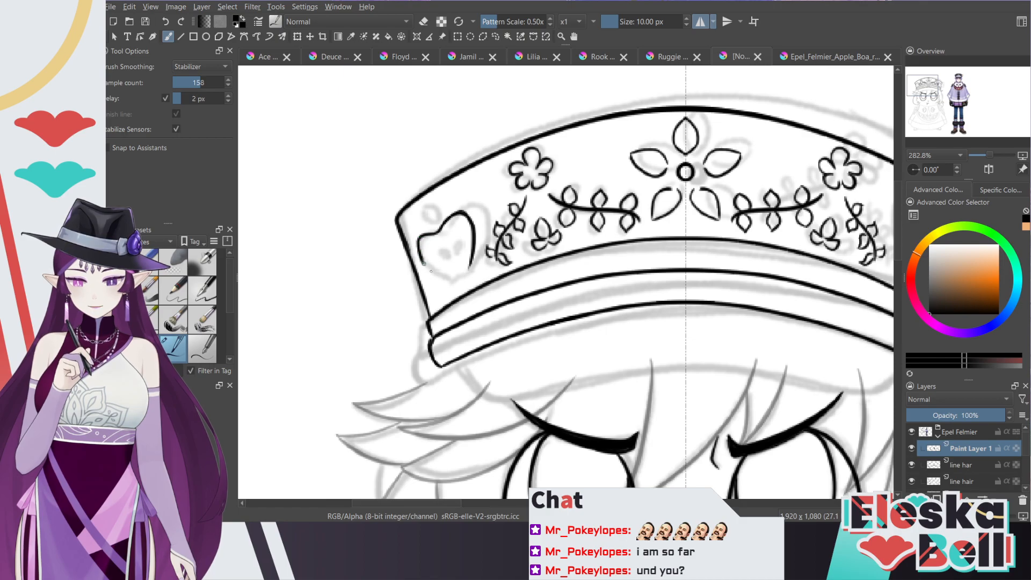
mouse_move(450, 282)
left_mouse_down()
mouse_move(419, 253)
mouse_move(472, 262)
mouse_move(451, 281)
left_mouse_up()
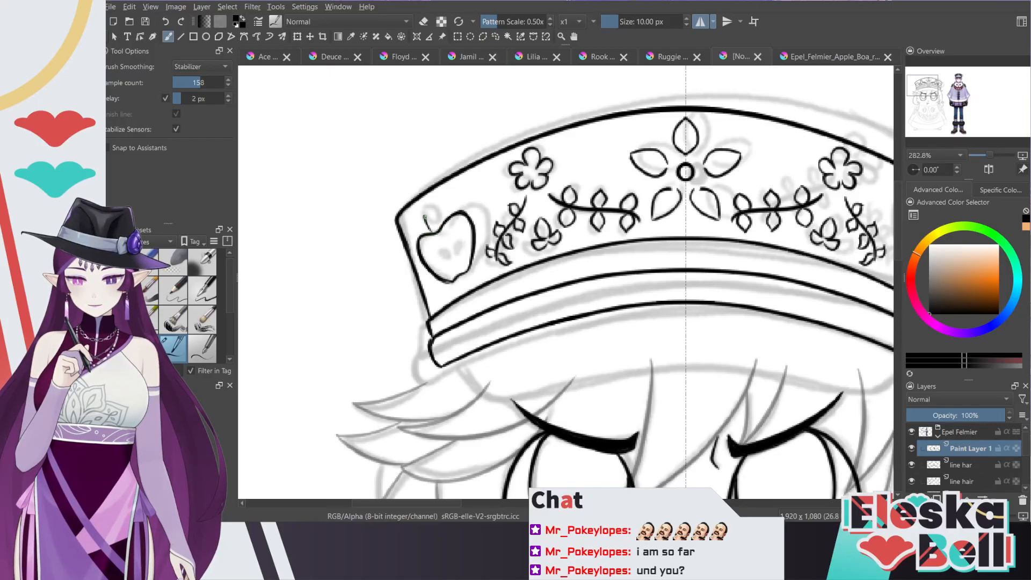
Step: Ink the leafy stem on top of each apple and two filled seeds inside it, using mirrored strokes
mouse_move(425, 217)
left_mouse_down()
mouse_move(437, 229)
mouse_move(433, 214)
left_mouse_up()
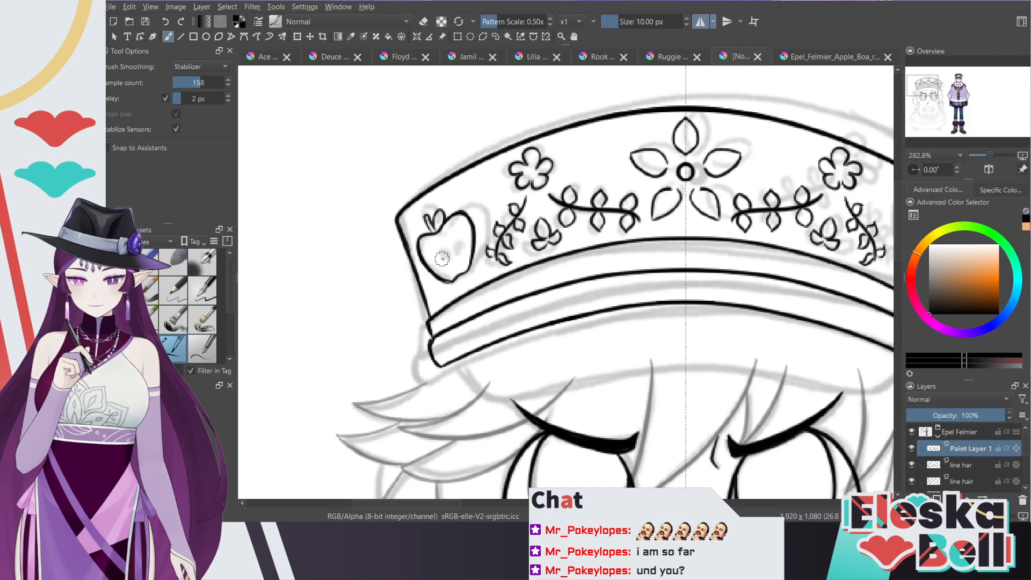
left_click_drag(440, 256, 448, 251)
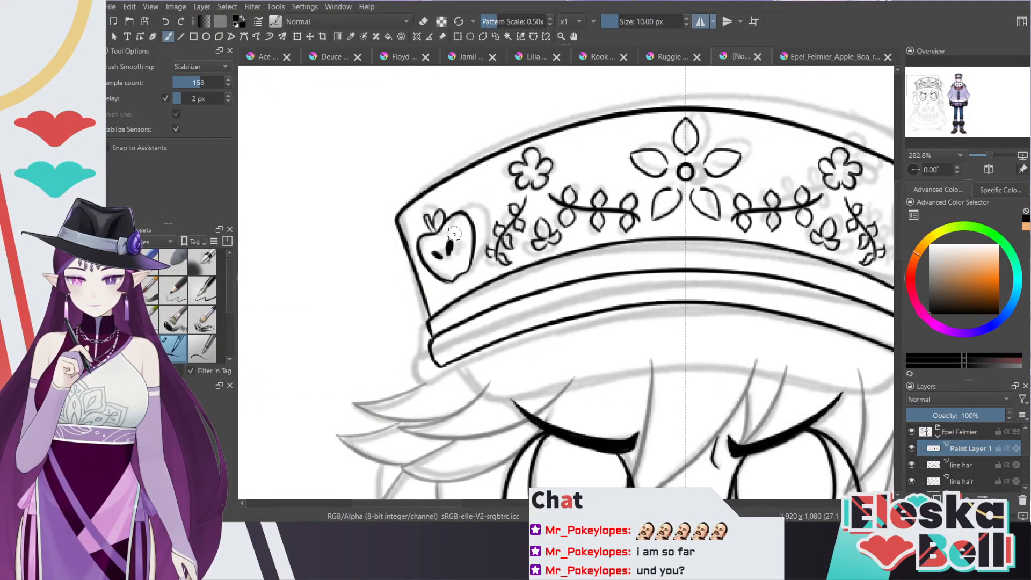
left_click_drag(441, 251, 443, 244)
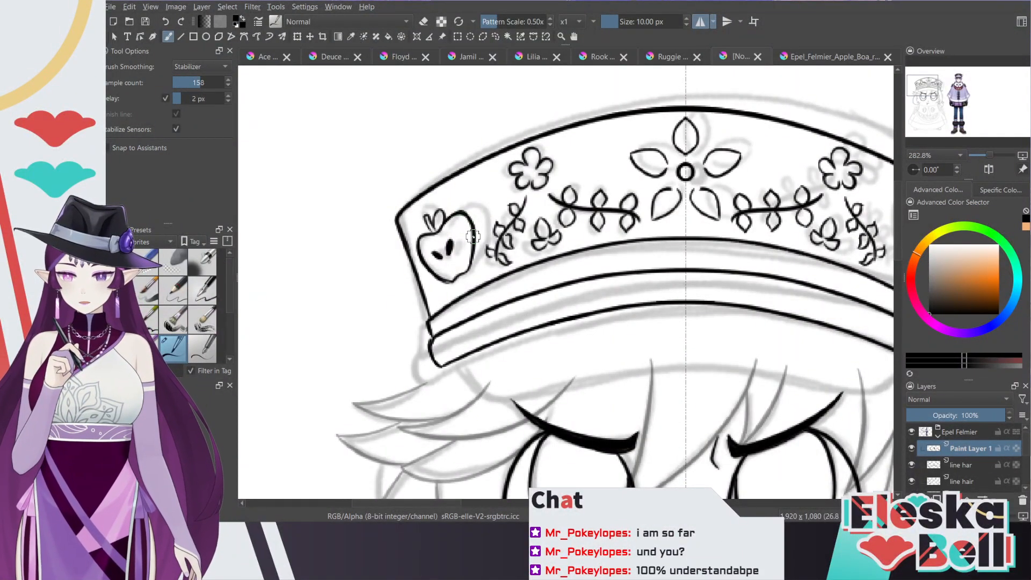
key("ctrl+z")
key("ctrl+z")
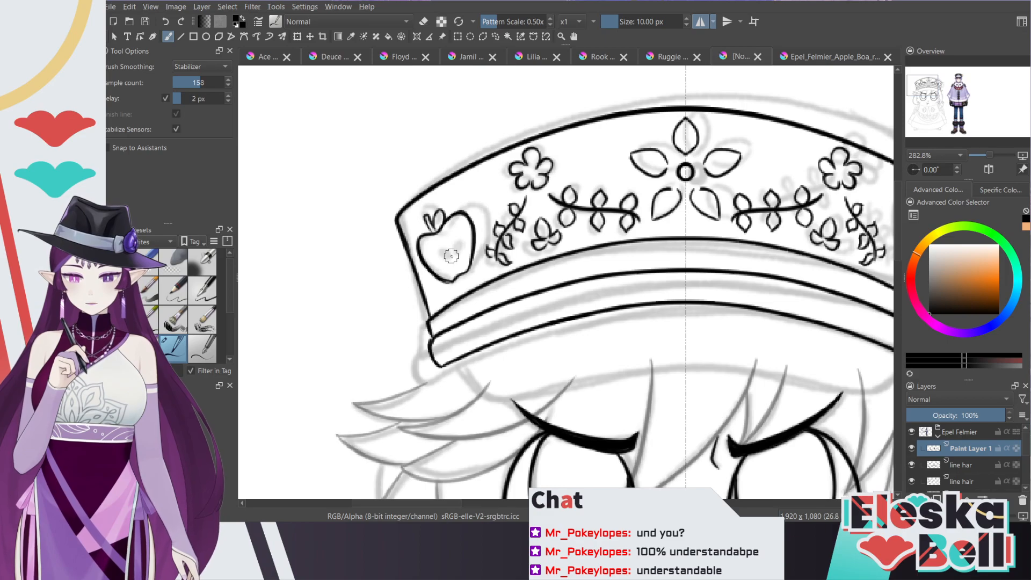
mouse_move(448, 252)
left_mouse_down()
mouse_move(451, 241)
mouse_move(441, 253)
left_mouse_up()
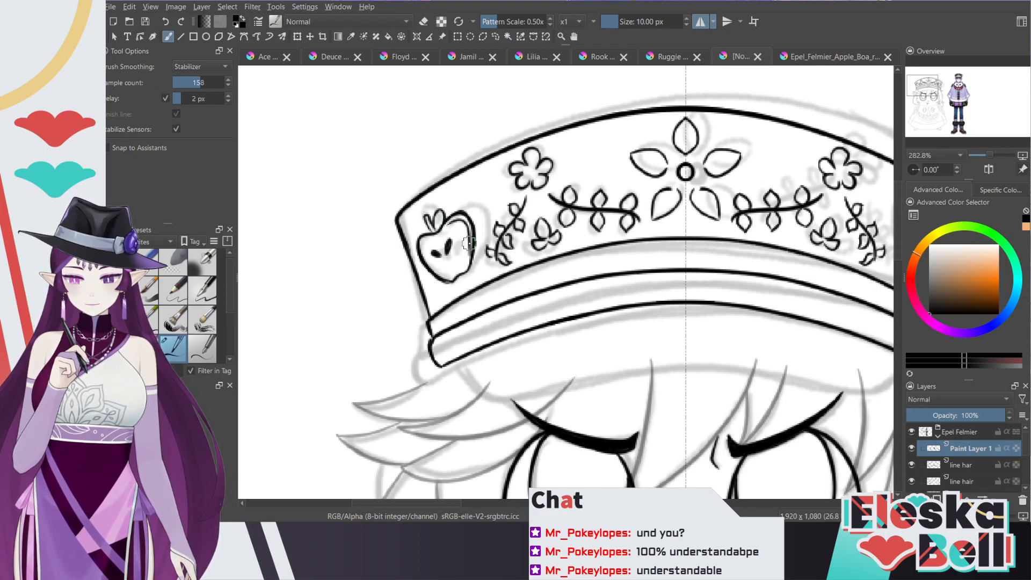
Step: Ink a second contour line inside each apple along the side facing the hat's centre
mouse_move(445, 227)
left_mouse_down()
mouse_move(456, 220)
mouse_move(470, 237)
mouse_move(470, 263)
left_mouse_up()
key("ctrl+z")
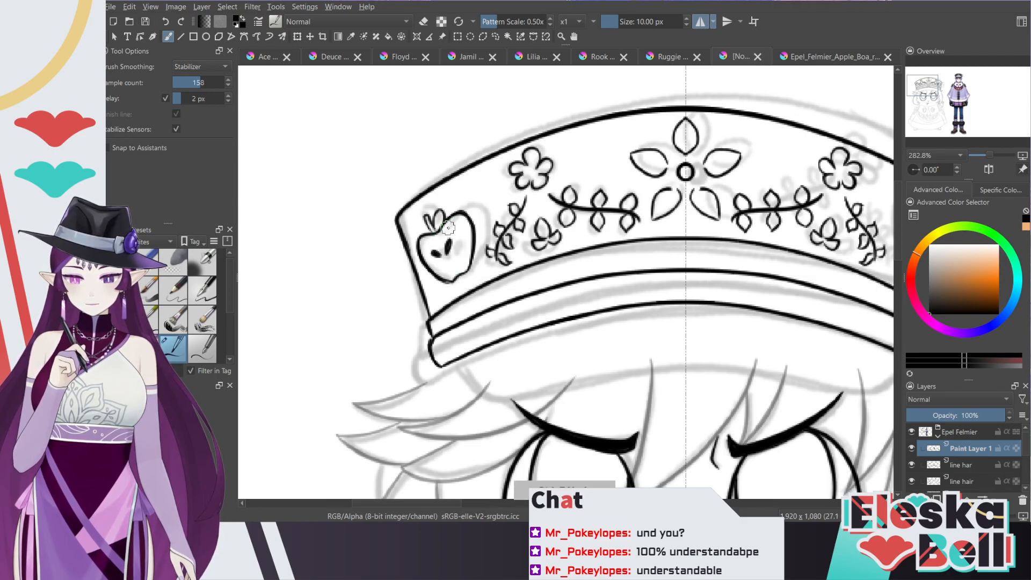
mouse_move(440, 231)
left_mouse_down()
mouse_move(467, 225)
mouse_move(468, 274)
mouse_move(460, 221)
left_mouse_up()
key("ctrl+z")
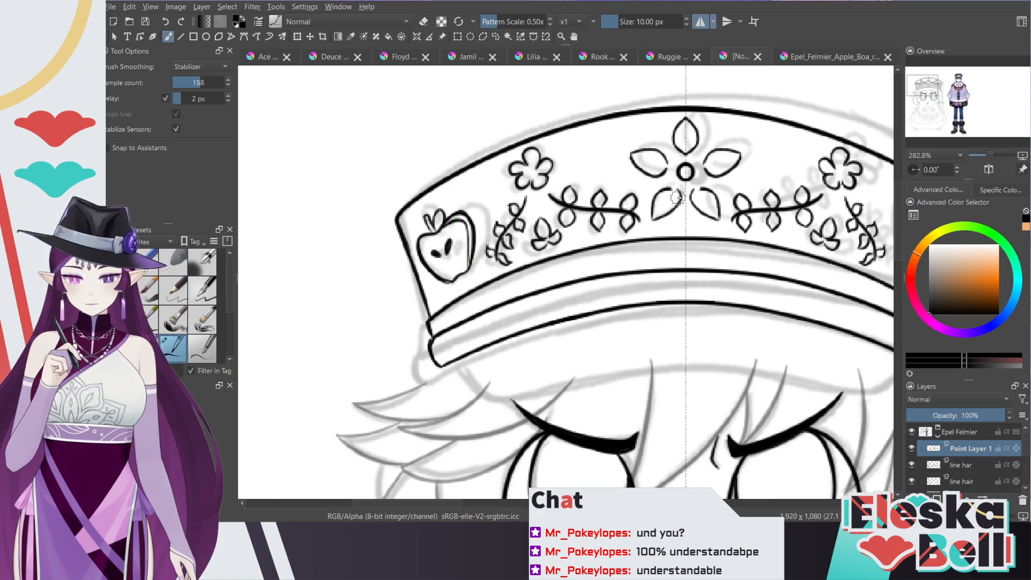
Step: Ink the visor's lower edge as one symmetrical curve above the eyes, joining both ends to the hat band
key("minus")
mouse_move(430, 504)
left_mouse_down()
mouse_move(470, 512)
mouse_move(457, 500)
left_mouse_up()
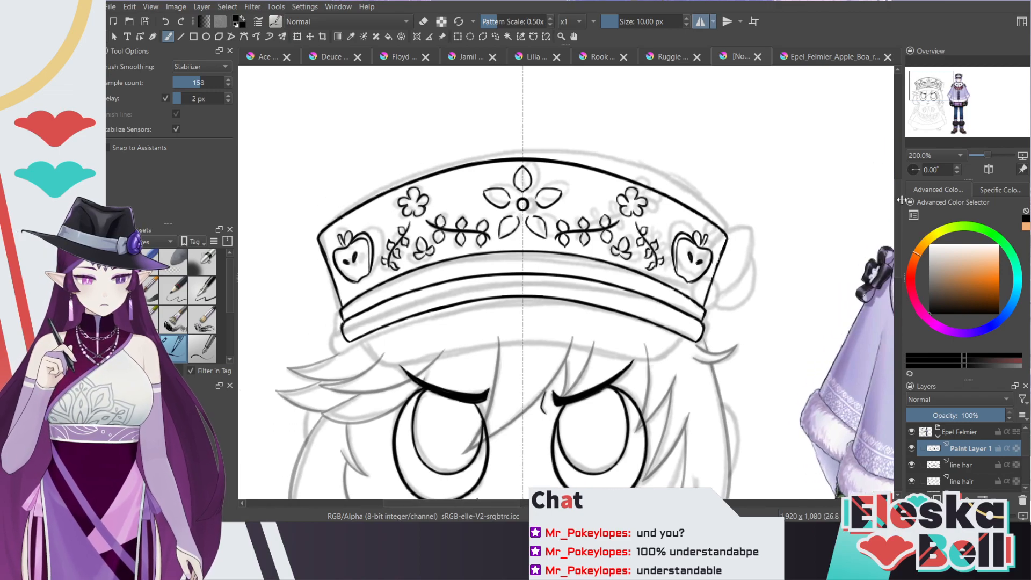
left_click_drag(898, 182, 901, 208)
key("plus")
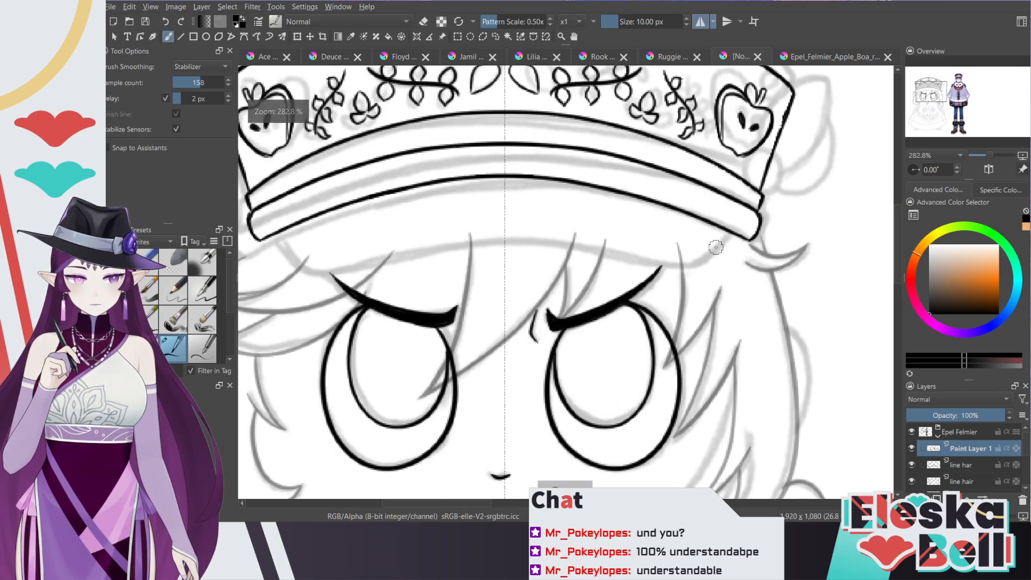
mouse_move(733, 233)
left_mouse_down()
mouse_move(714, 251)
mouse_move(666, 263)
mouse_move(583, 248)
left_mouse_up()
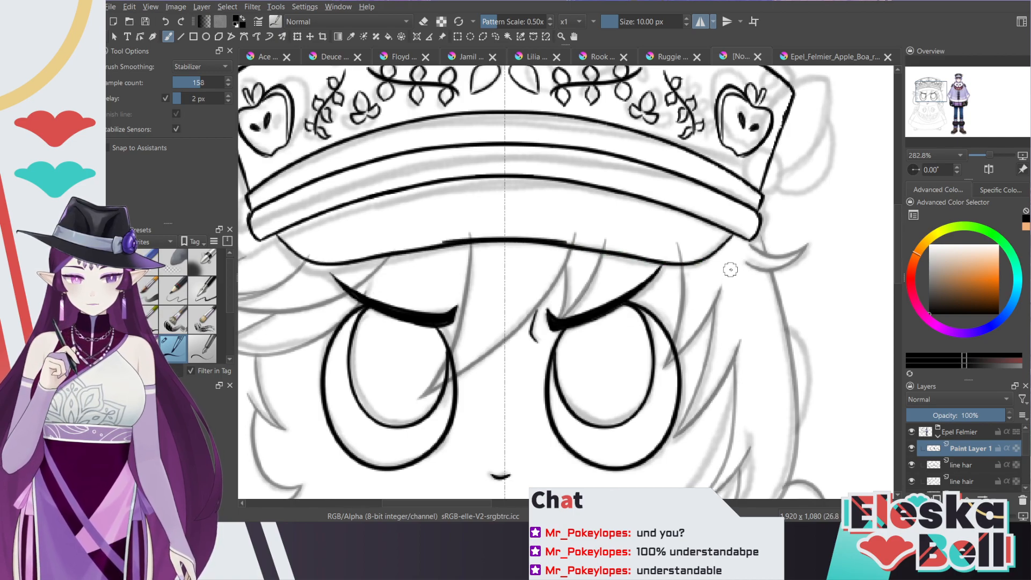
key("ctrl+z")
mouse_move(729, 239)
left_mouse_down()
mouse_move(678, 270)
mouse_move(507, 248)
left_mouse_up()
key("ctrl+z")
mouse_move(732, 236)
left_mouse_down()
mouse_move(708, 255)
mouse_move(607, 268)
mouse_move(473, 261)
left_mouse_up()
key("ctrl+z")
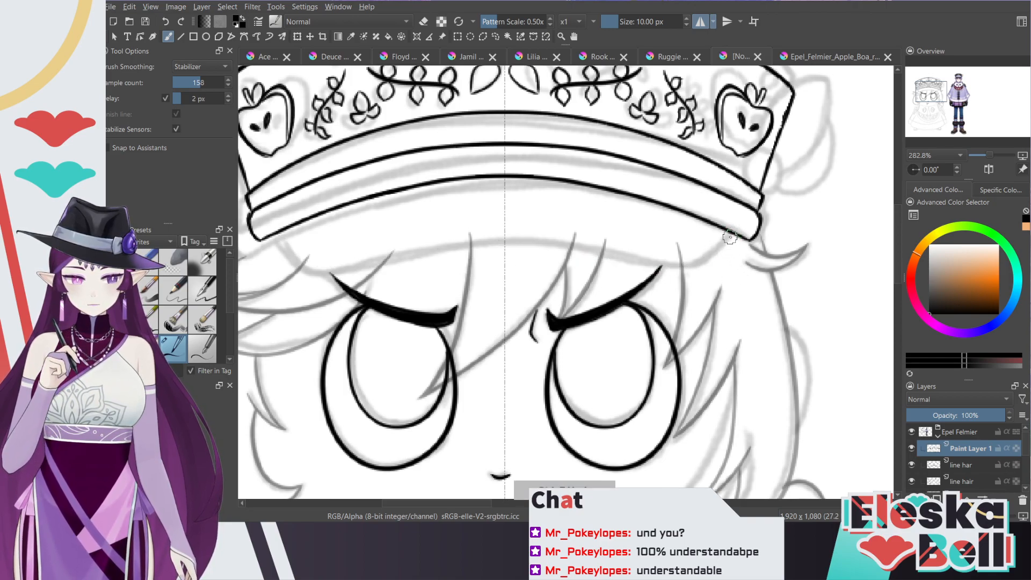
mouse_move(731, 236)
left_mouse_down()
mouse_move(671, 267)
mouse_move(606, 253)
mouse_move(451, 252)
left_mouse_up()
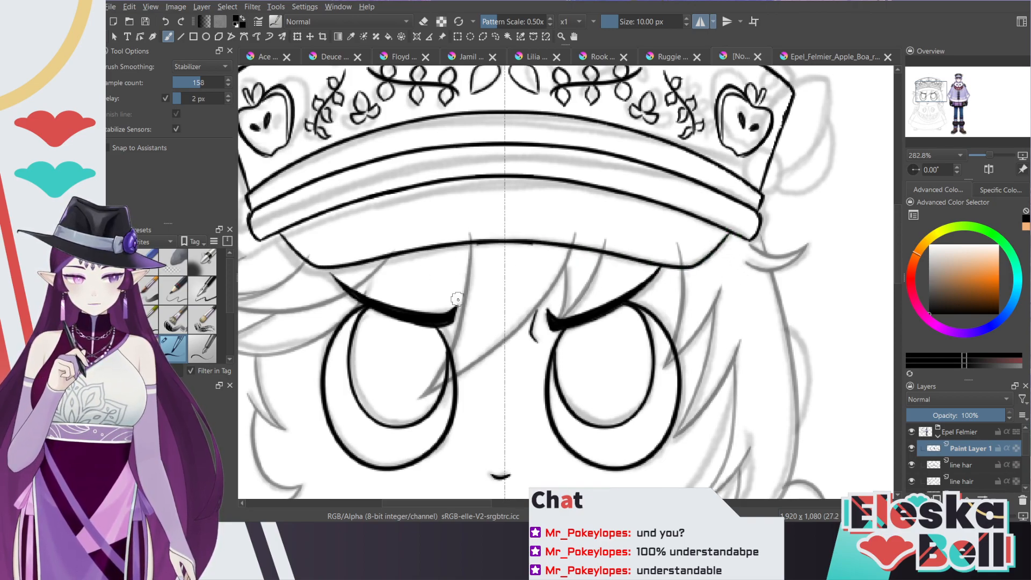
key("ctrl+z")
mouse_move(732, 235)
left_mouse_down()
mouse_move(671, 266)
mouse_move(566, 247)
mouse_move(434, 256)
left_mouse_up()
Step: Turn off mirrored painting and switch the brush to erasing on the line layer directly below Paint Layer 1
scroll(722, 336, "down", 3)
scroll(736, 276, "up", 5)
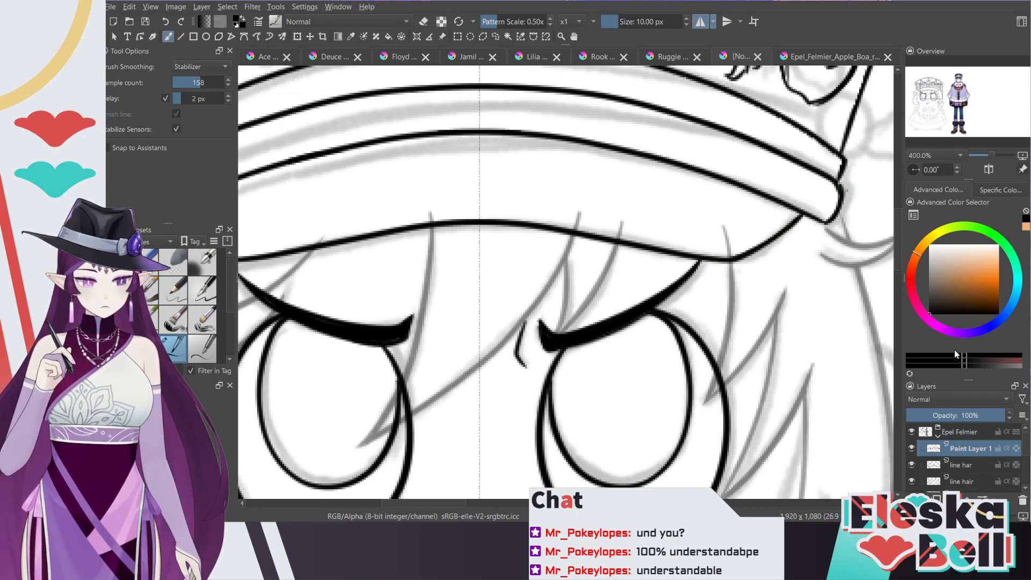
left_click(709, 23)
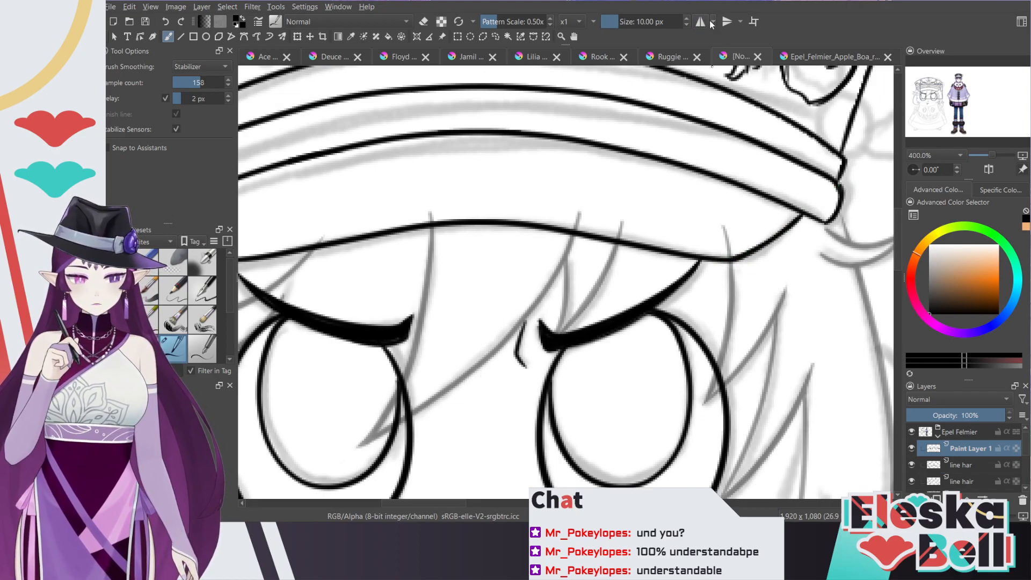
left_click(957, 466)
key("e")
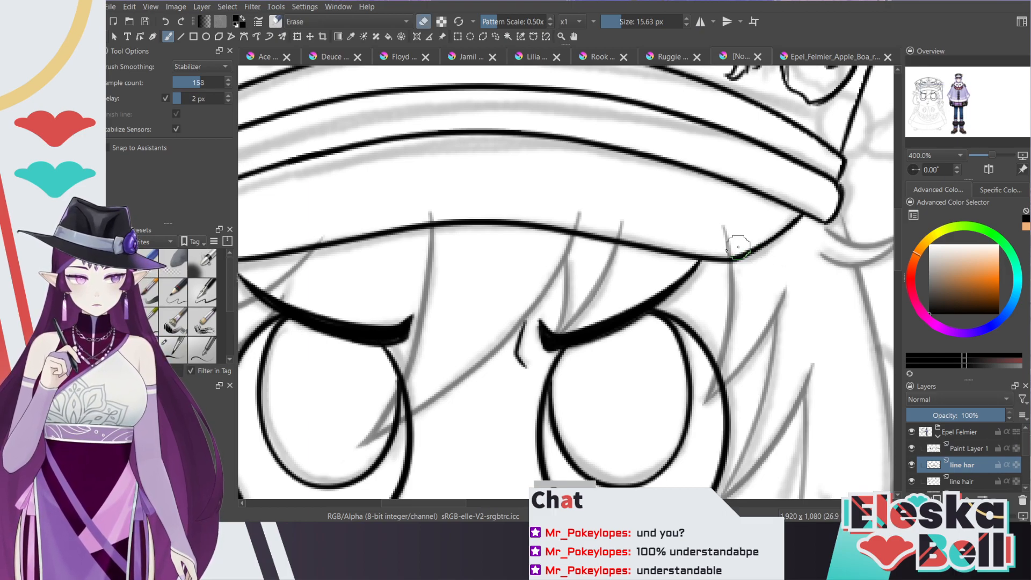
Step: Rename the hat's line layer directly below Paint Layer 1 as "line hat"
left_click(913, 466)
left_click(913, 466)
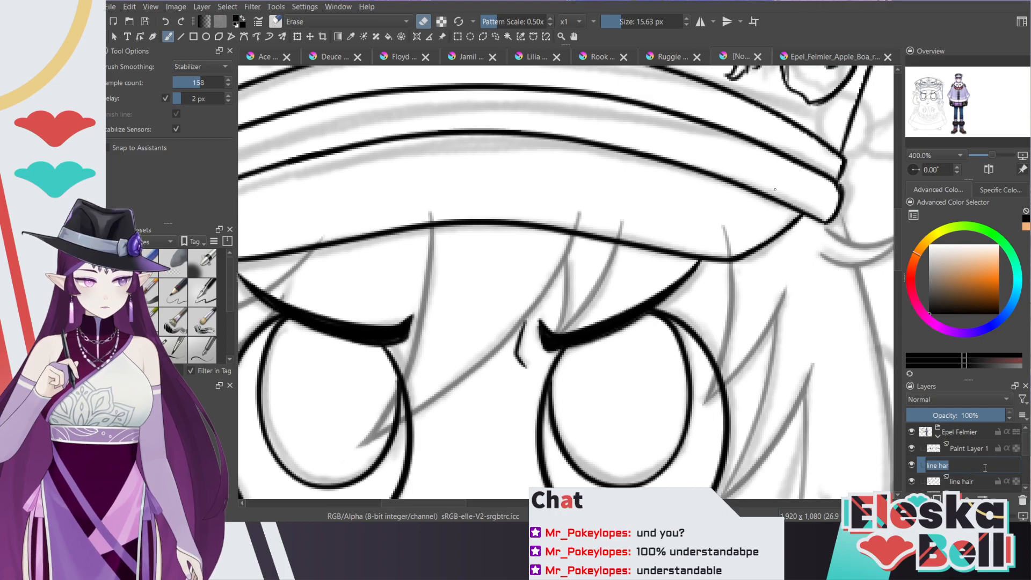
double_click(971, 466)
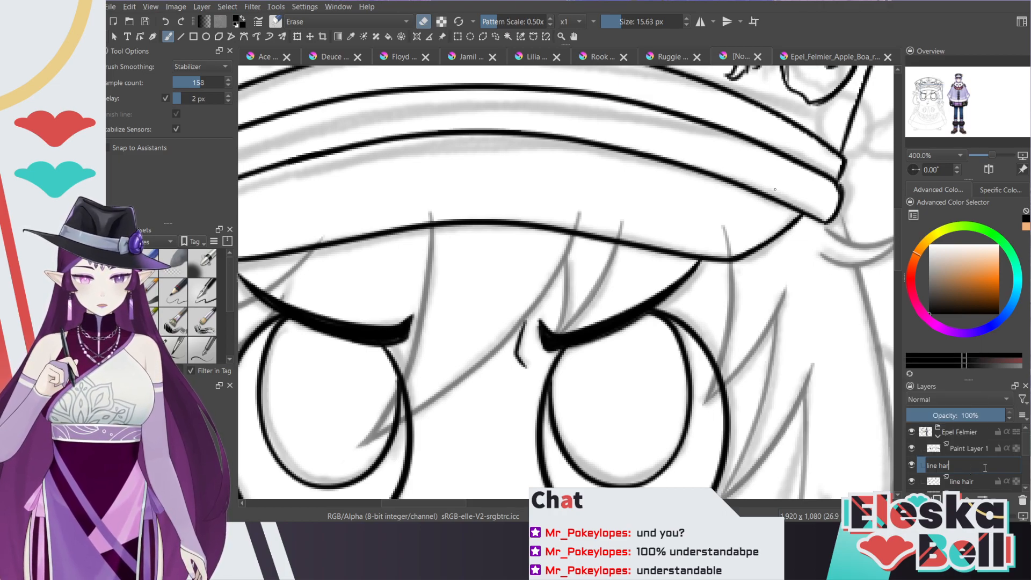
key("Return")
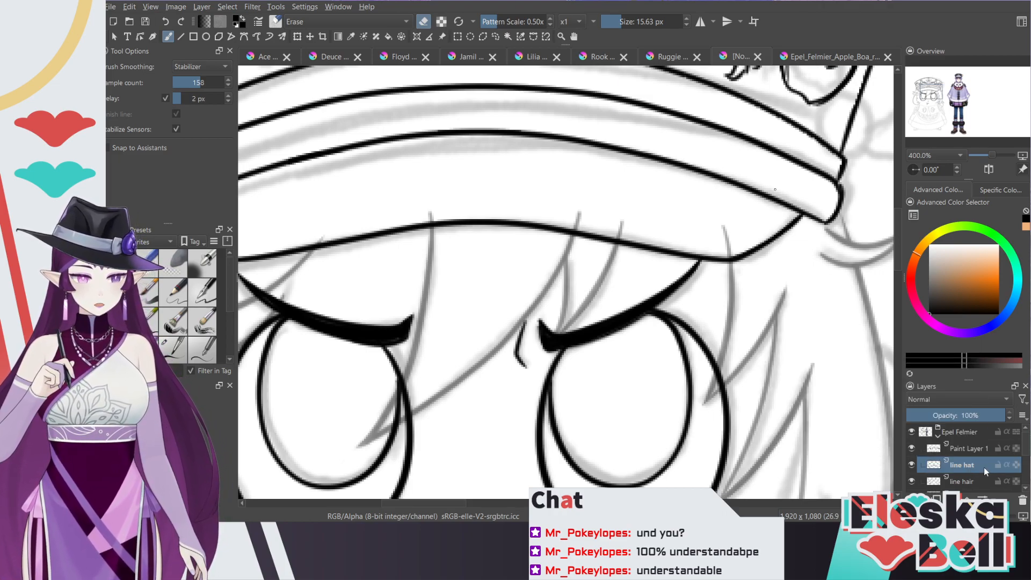
Step: Erase the ends of the hair strands that overlap the hat's visor and band on the line hair layer
left_click(962, 482)
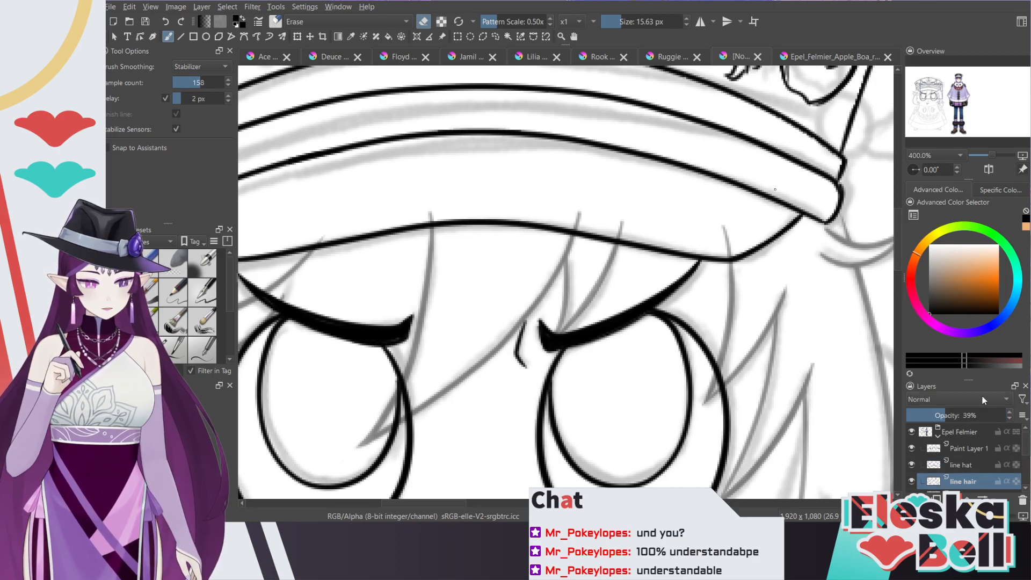
key("/")
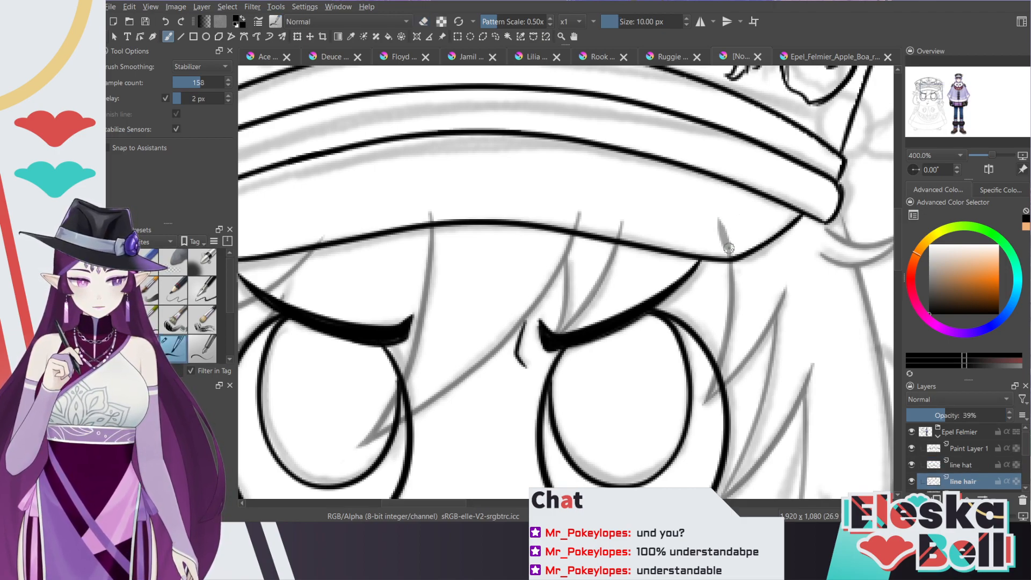
key("/")
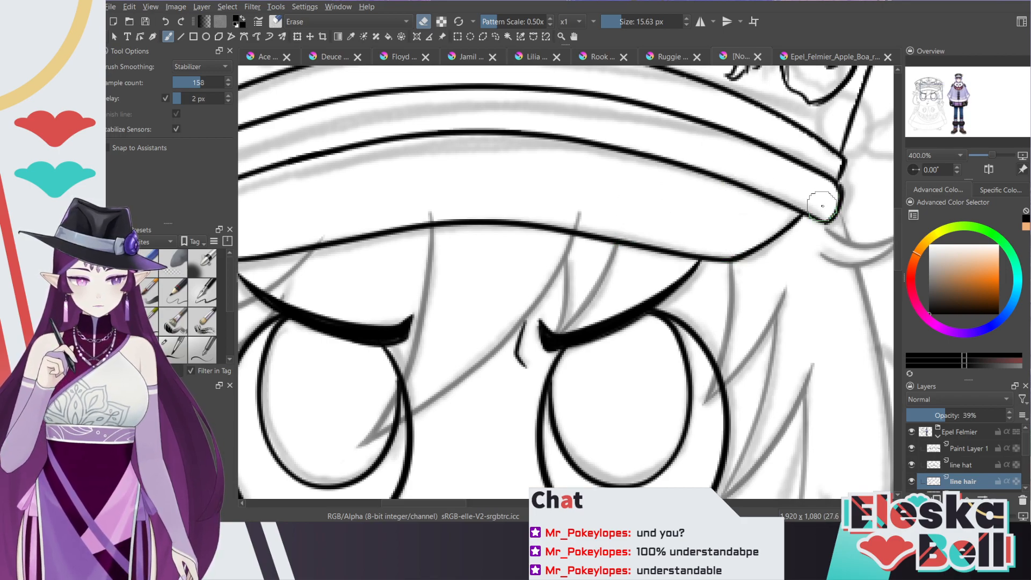
left_click_drag(451, 501, 428, 504)
left_click_drag(758, 212, 757, 214)
left_click_drag(611, 211, 612, 204)
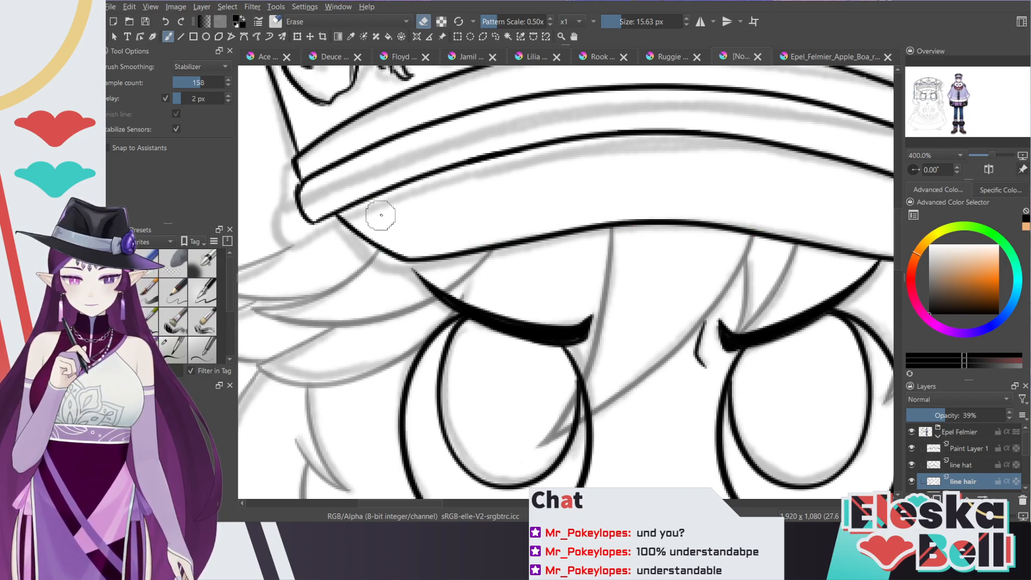
key("e")
left_click_drag(436, 504, 417, 488)
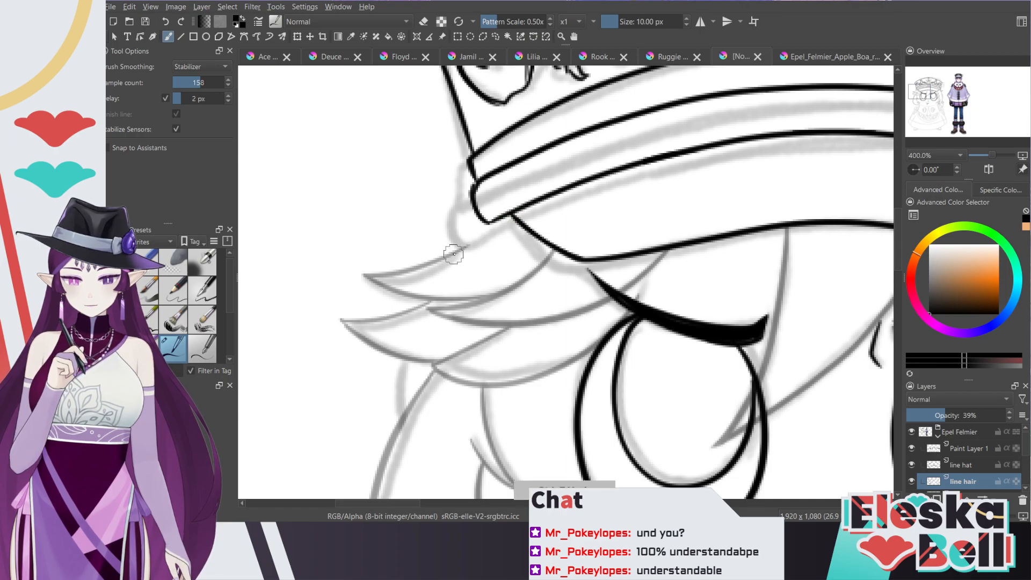
Step: Set the line hair layer's opacity to 100% and extend the upper side tuft's line up to the hat
left_click(1003, 415)
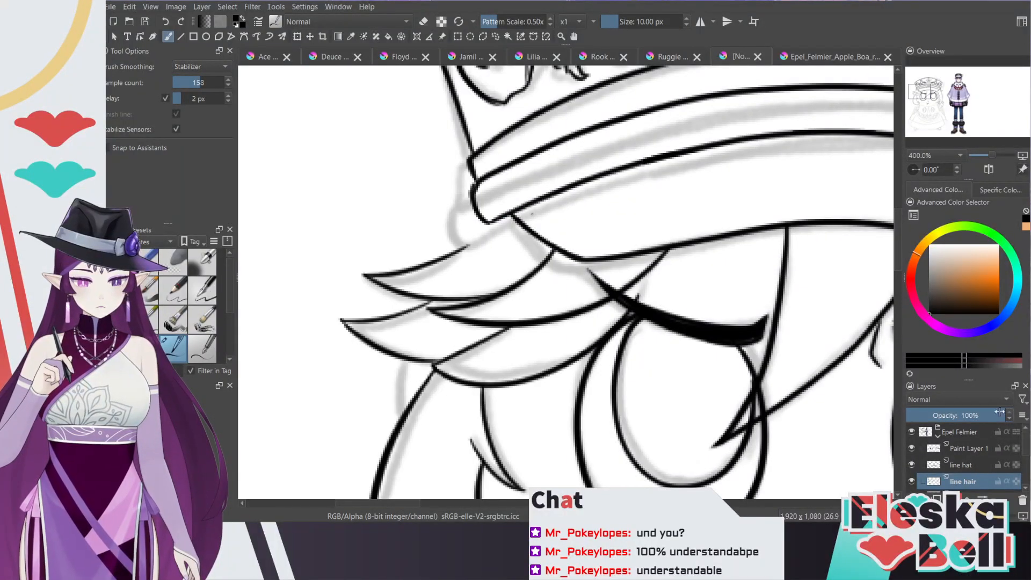
left_click_drag(452, 251, 508, 218)
key("minus")
key("minus")
key("minus")
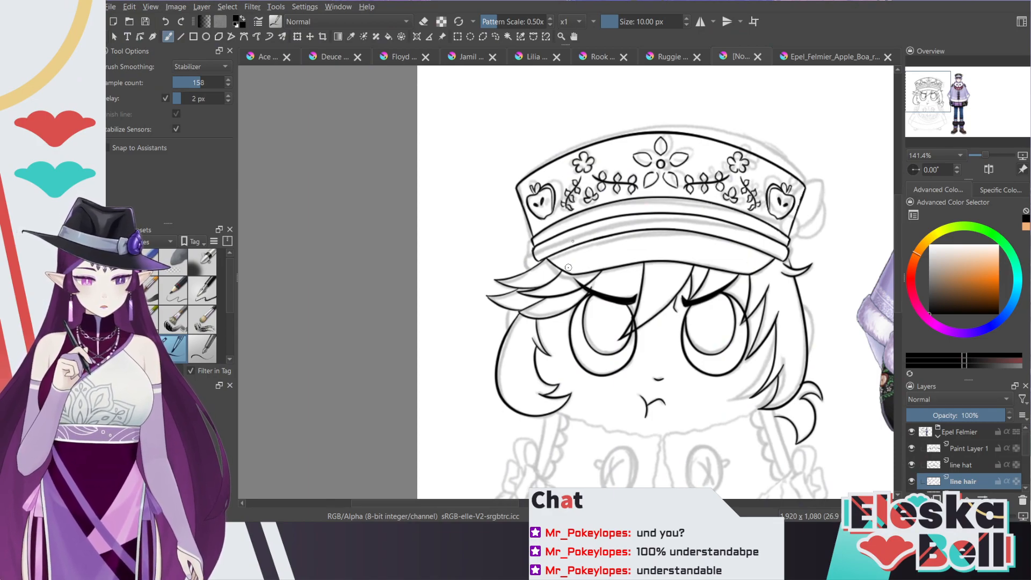
left_click_drag(444, 506, 502, 508)
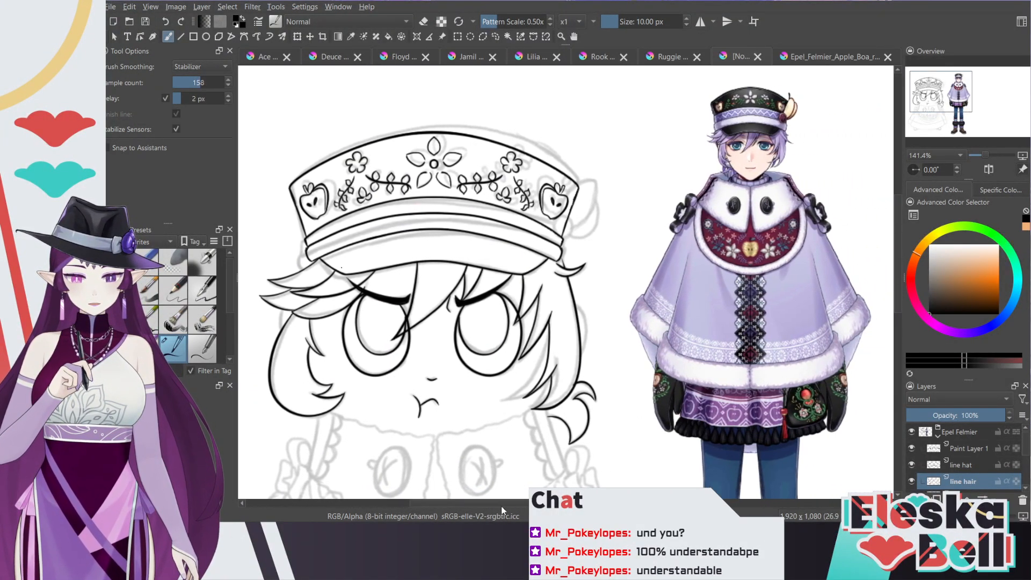
left_click_drag(898, 217, 900, 208)
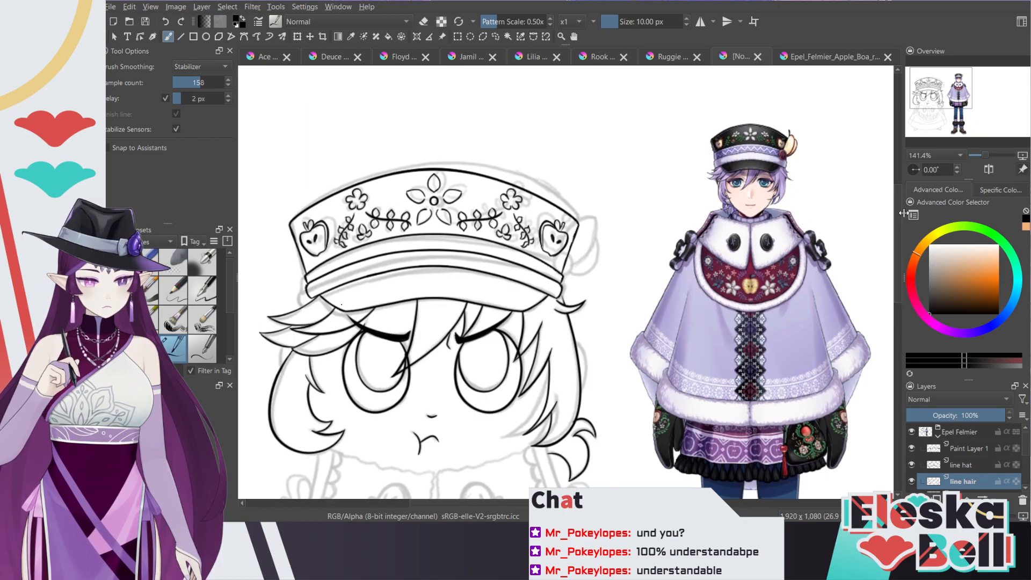
Step: Add a new paint layer, place it above Paint Layer 1, and lower the line hat layer's opacity to 55%
left_click(959, 465)
left_click(917, 499)
scroll(495, 507, "left", 1)
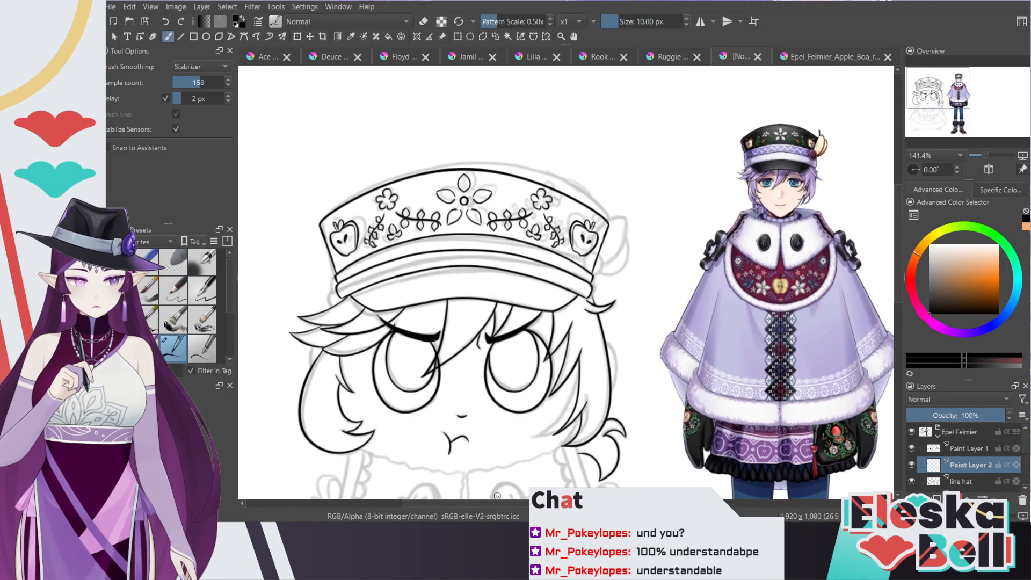
left_click(959, 482)
left_click(968, 415)
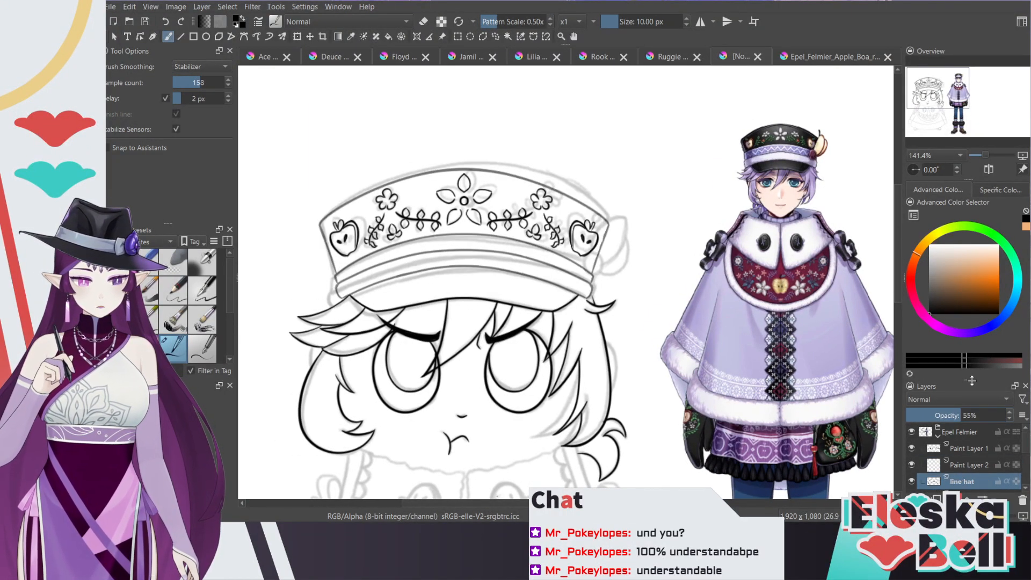
left_click(960, 450)
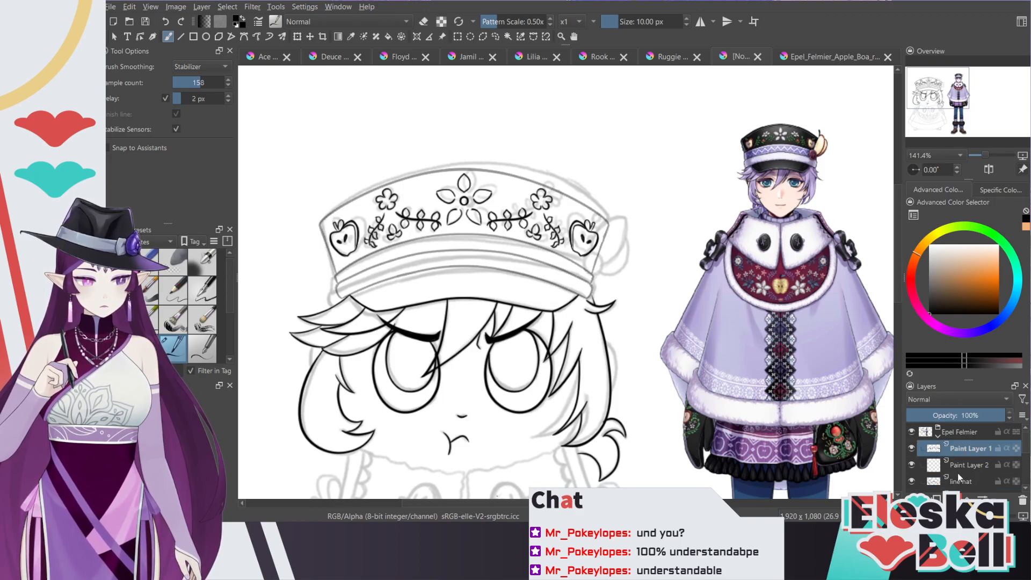
left_click_drag(967, 467, 965, 456)
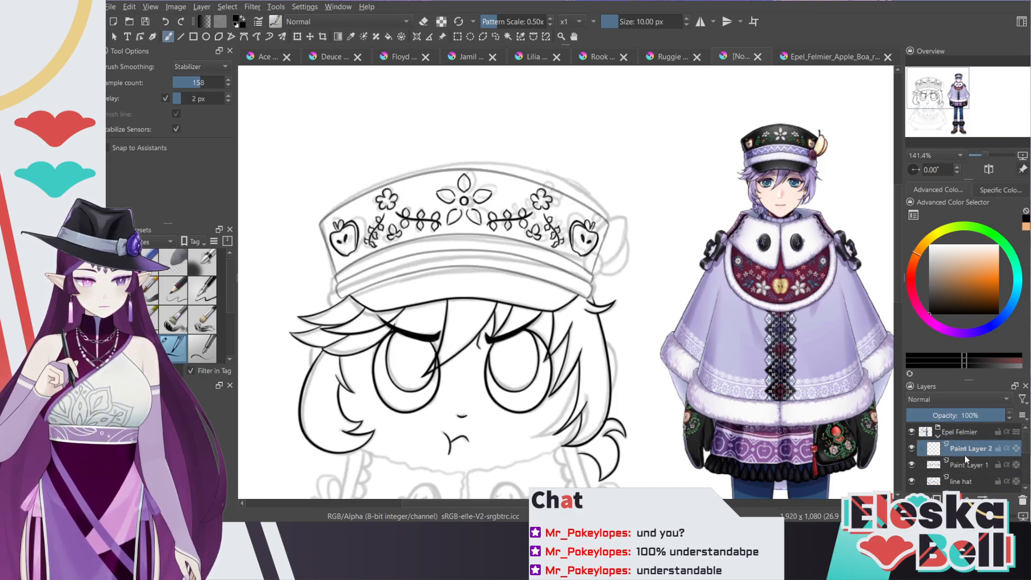
Step: Merge Paint Layer 1 into the line hat layer and lower the merged layer's opacity, leaving Paint Layer 2 active
left_click(912, 464)
left_click(910, 464)
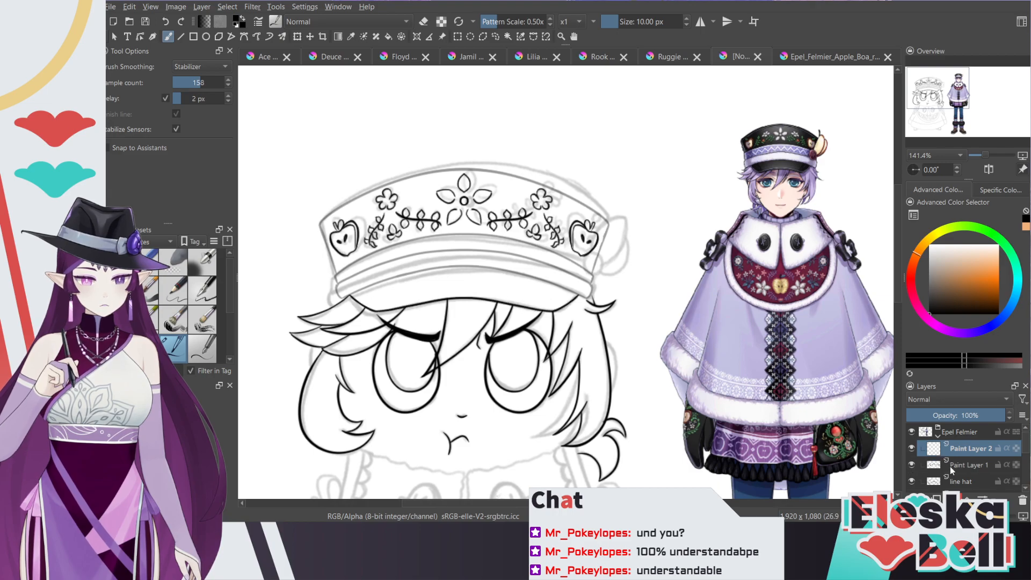
left_click(964, 466)
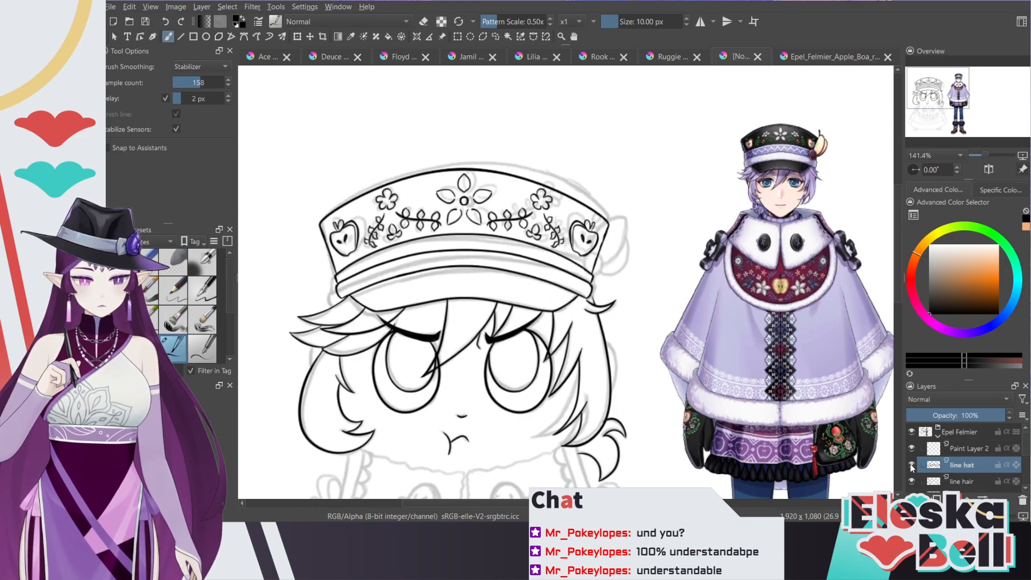
left_click(962, 454)
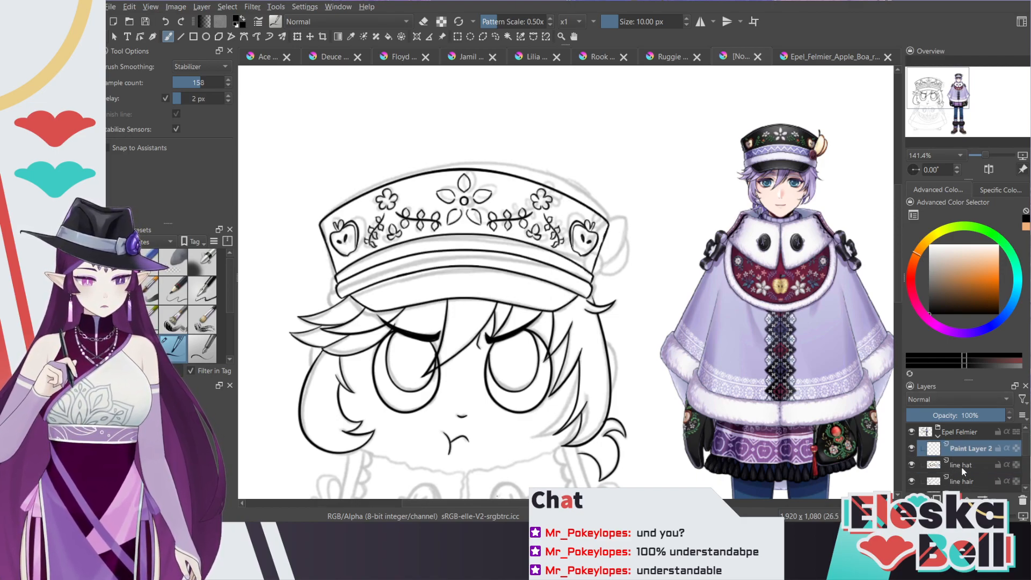
mouse_move(985, 430)
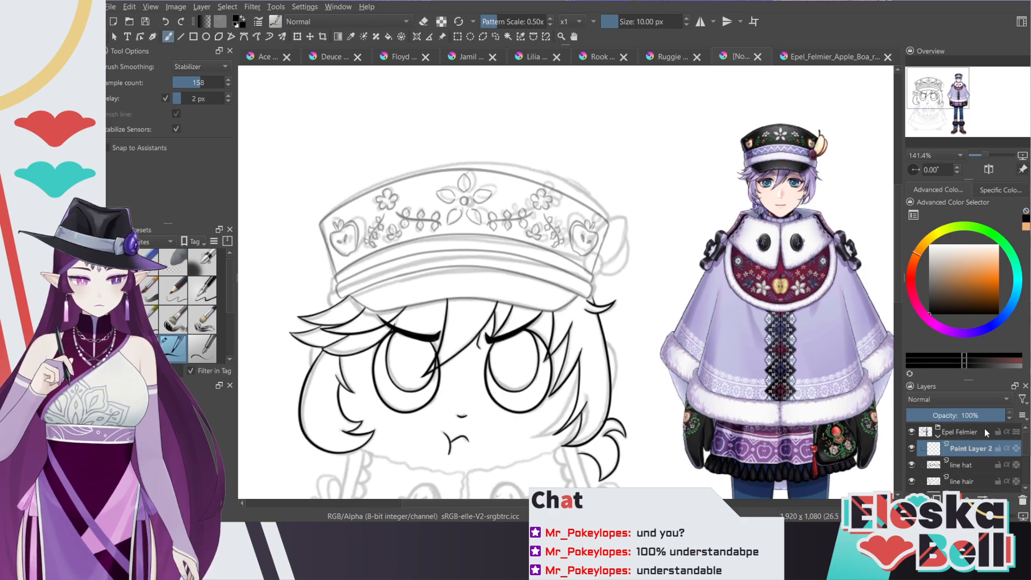
Step: Ink the round button as a small circle over the hat band's edge below the apple on Paint Layer 2
key("plus")
key("plus")
key("plus")
key("e")
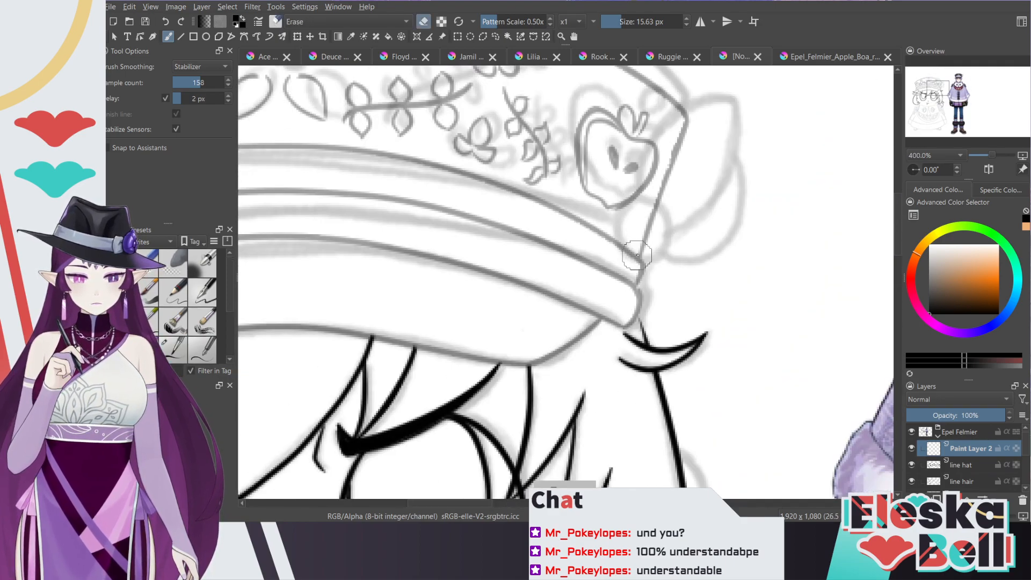
key("e")
mouse_move(630, 219)
left_mouse_down()
mouse_move(658, 221)
mouse_move(664, 248)
mouse_move(651, 270)
mouse_move(628, 263)
mouse_move(633, 215)
mouse_move(646, 215)
mouse_move(666, 239)
mouse_move(659, 270)
mouse_move(626, 268)
mouse_move(622, 231)
mouse_move(654, 202)
mouse_move(646, 225)
mouse_move(637, 217)
mouse_move(666, 234)
mouse_move(653, 219)
mouse_move(666, 248)
mouse_move(640, 273)
mouse_move(618, 249)
mouse_move(642, 218)
mouse_move(668, 240)
mouse_move(649, 277)
mouse_move(617, 256)
mouse_move(661, 223)
left_mouse_up()
key("ctrl+z")
key("ctrl+z")
key("ctrl+z")
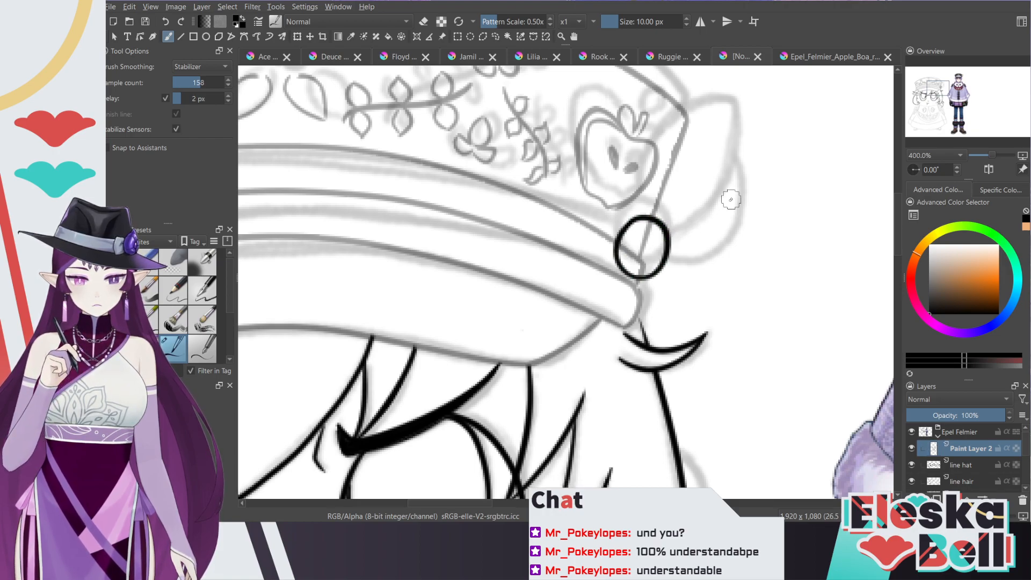
Step: Try to ink the first apple slice above the round button as a narrow outline with an inner rim line
key("minus")
left_click_drag(942, 97, 950, 94)
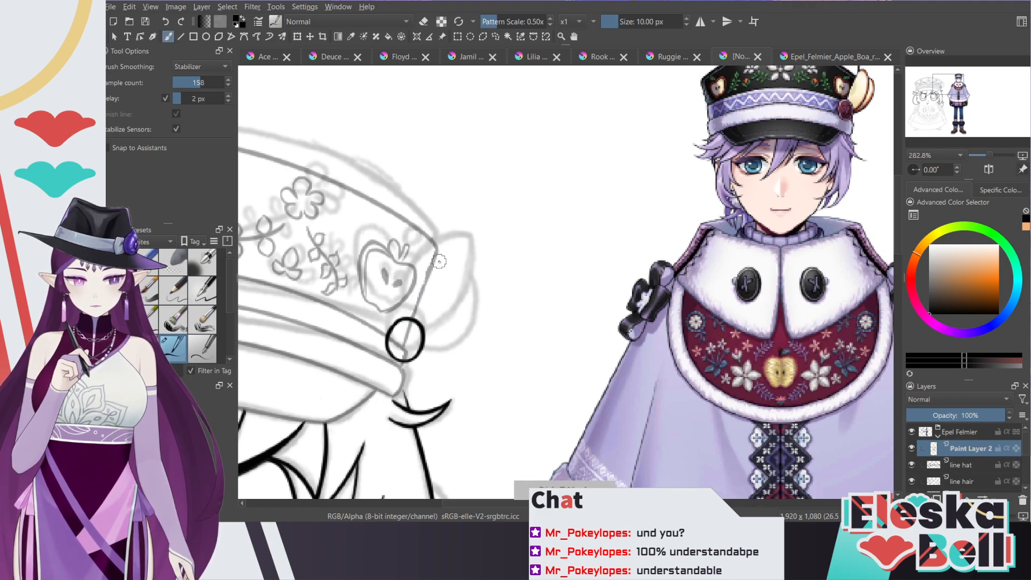
left_click_drag(410, 311, 443, 257)
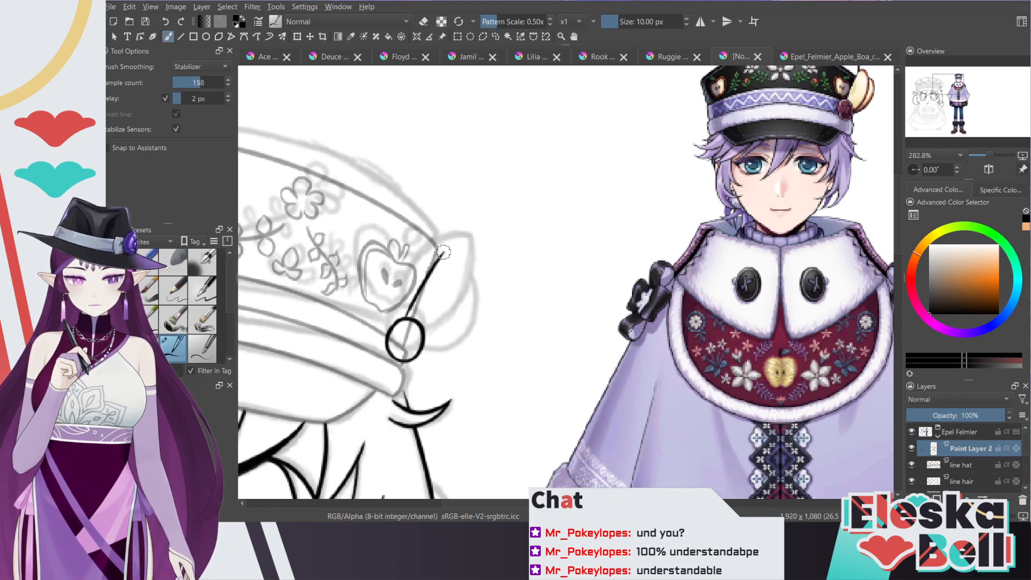
key("ctrl+z")
mouse_move(410, 299)
left_mouse_down()
mouse_move(442, 248)
mouse_move(472, 243)
mouse_move(464, 306)
mouse_move(427, 326)
left_mouse_up()
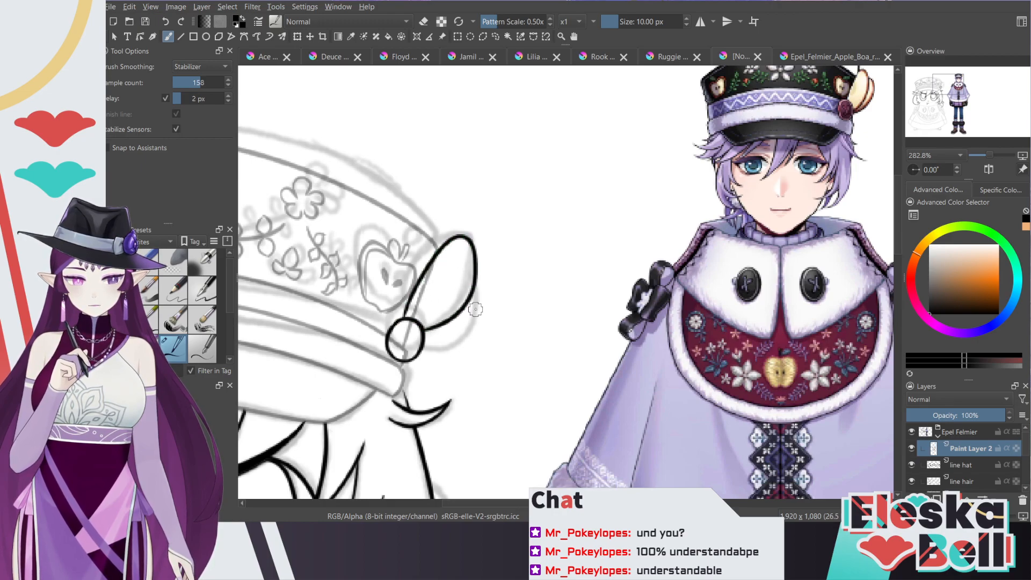
left_click_drag(462, 243, 455, 249)
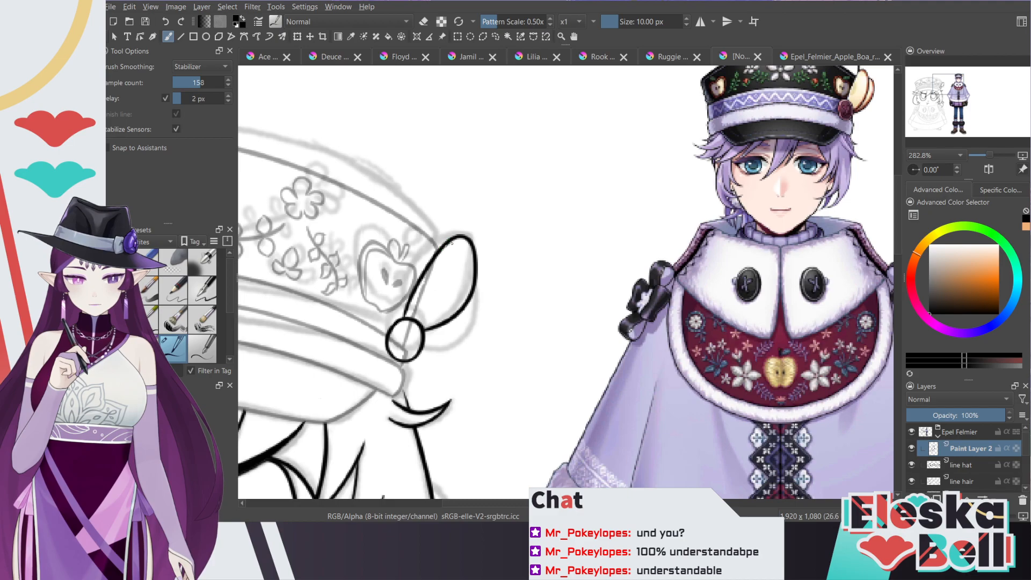
left_click_drag(433, 327, 472, 300)
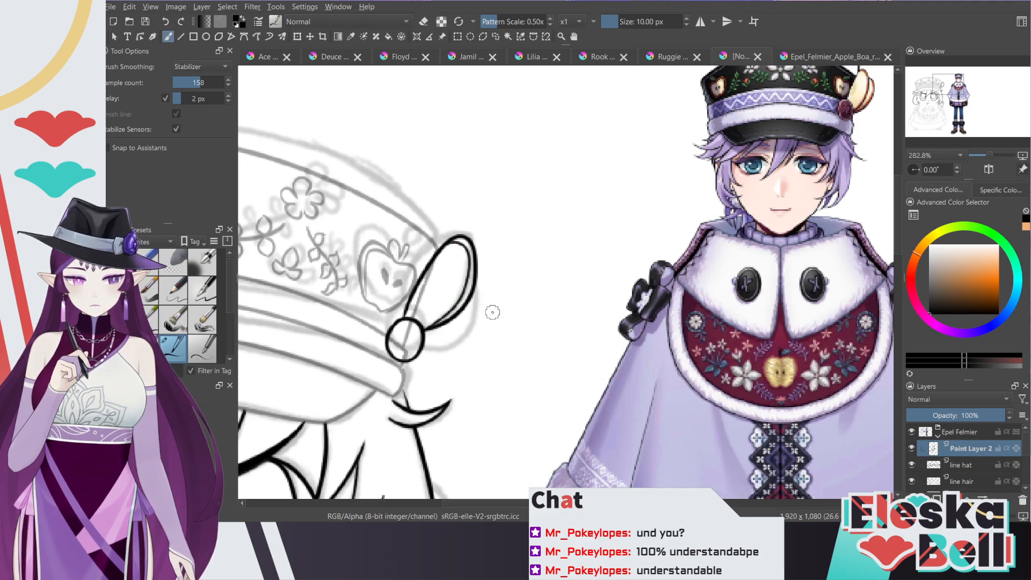
key("ctrl+z")
key("ctrl+z")
key("ctrl+z")
Step: Ink a wider apple slice outline rising from the round button, with an inner rim line along its outer curved side
mouse_move(404, 321)
left_mouse_down()
mouse_move(452, 241)
mouse_move(456, 314)
mouse_move(425, 325)
left_mouse_up()
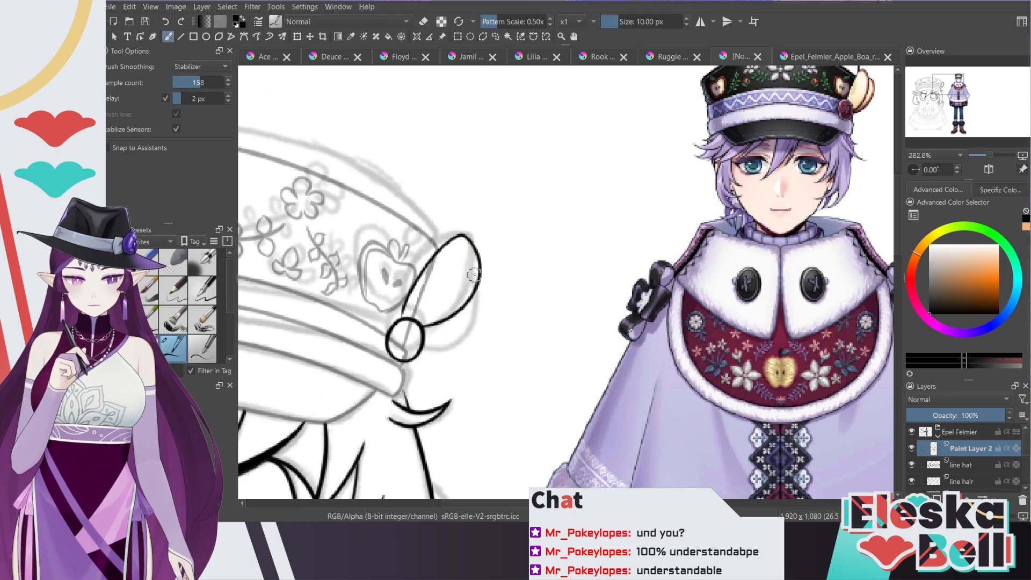
left_click_drag(469, 280, 424, 324)
key("ctrl+z")
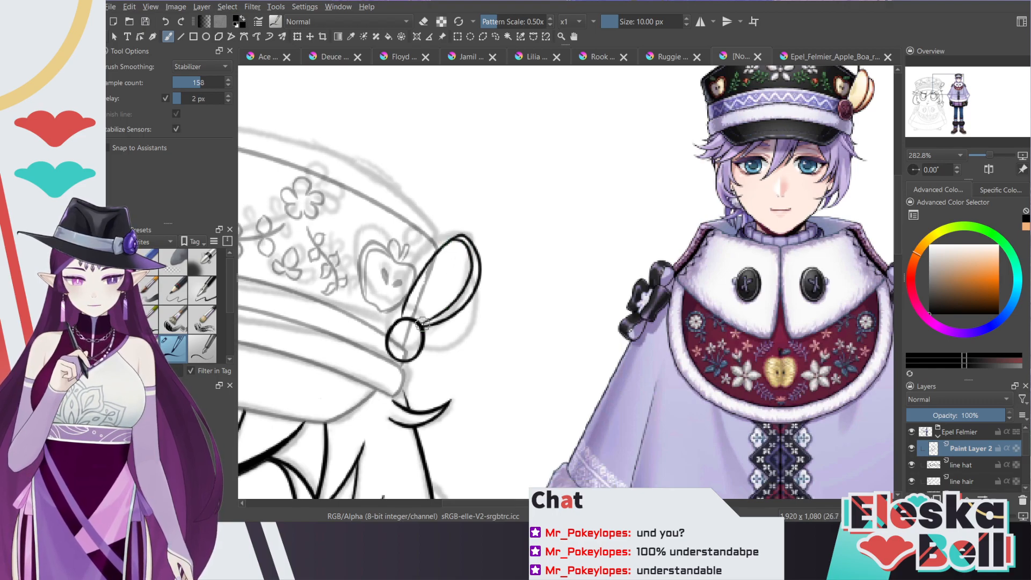
key("ctrl+z")
Step: Try to ink a second apple slice's outer curve behind the first slice, ending at the round button
mouse_move(470, 250)
left_mouse_down()
mouse_move(462, 301)
mouse_move(441, 315)
mouse_move(479, 274)
left_mouse_up()
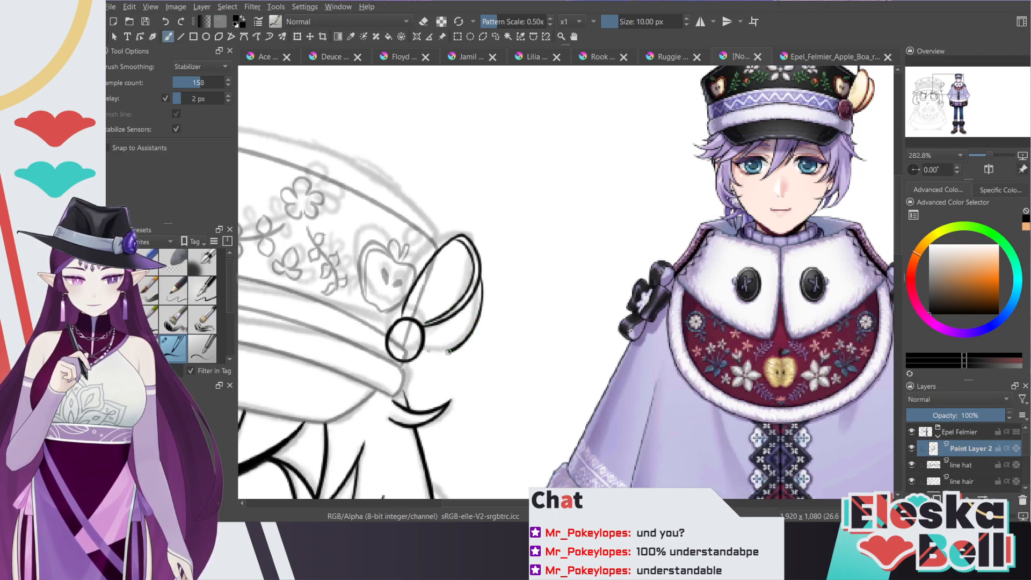
key("ctrl+z")
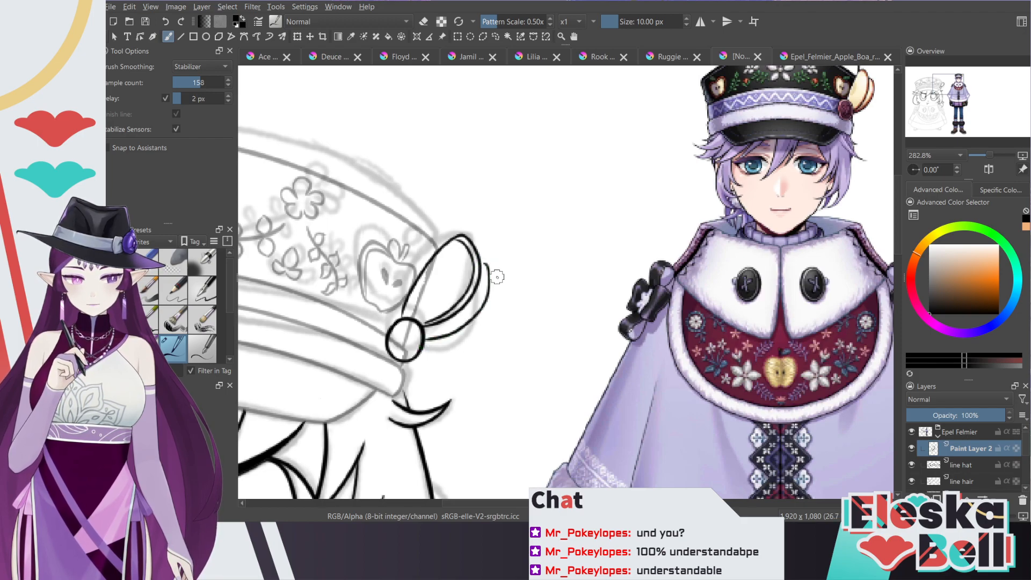
key("ctrl+z")
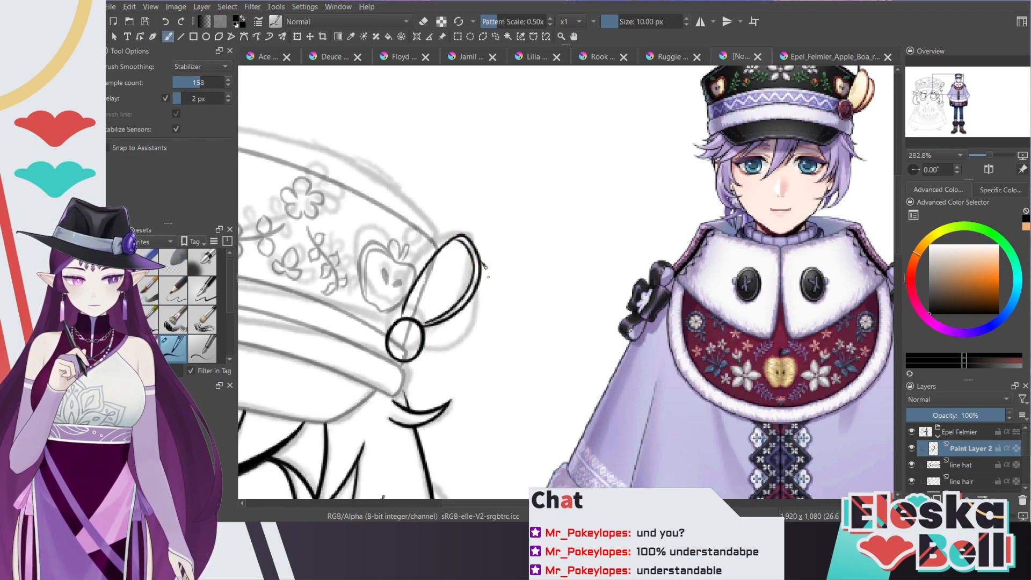
mouse_move(477, 303)
left_mouse_down()
mouse_move(459, 322)
mouse_move(421, 331)
left_mouse_up()
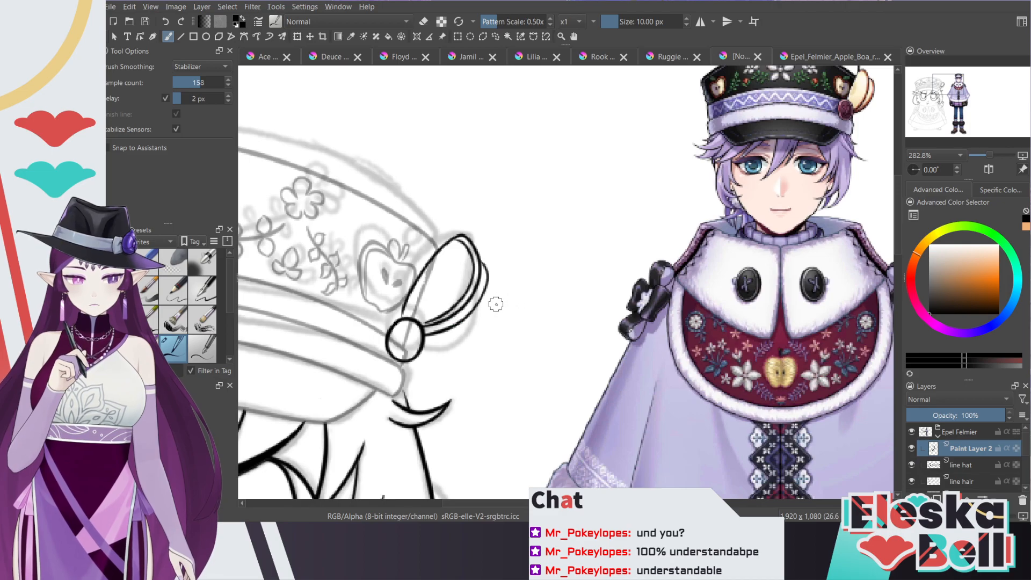
left_click_drag(471, 304, 436, 318)
key("ctrl+z")
key("ctrl+z")
mouse_move(482, 277)
left_mouse_down()
mouse_move(464, 312)
mouse_move(429, 327)
left_mouse_up()
key("ctrl+z")
mouse_move(482, 275)
left_mouse_down()
mouse_move(460, 316)
mouse_move(428, 327)
left_mouse_up()
key("ctrl+z")
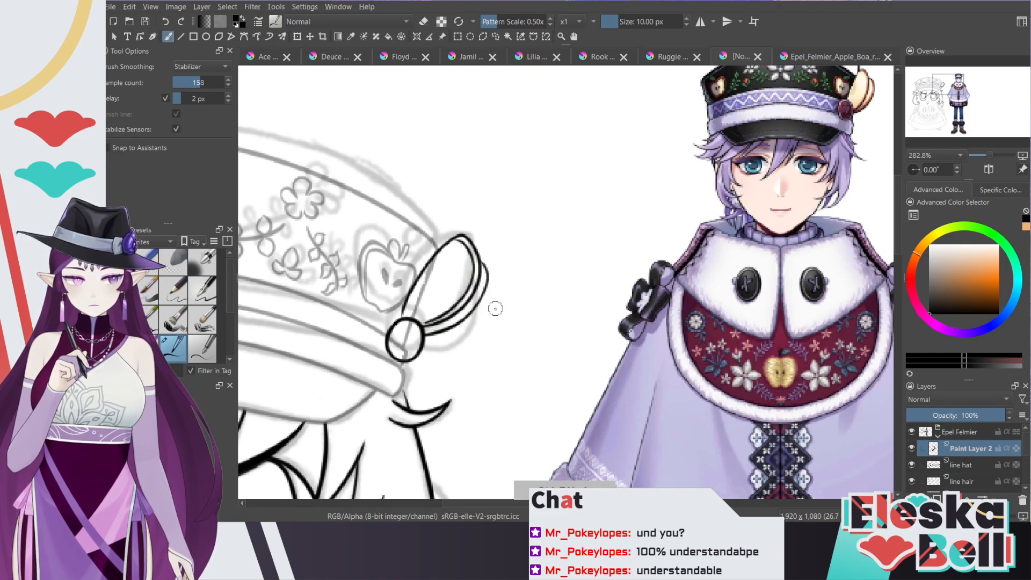
key("ctrl+z")
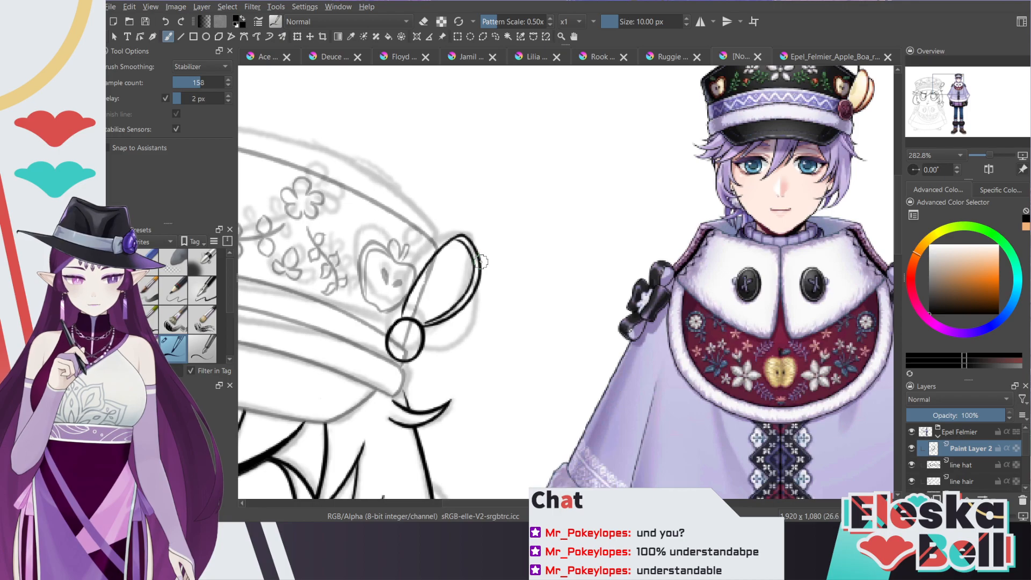
mouse_move(442, 333)
left_mouse_down()
mouse_move(482, 297)
mouse_move(513, 294)
left_mouse_up()
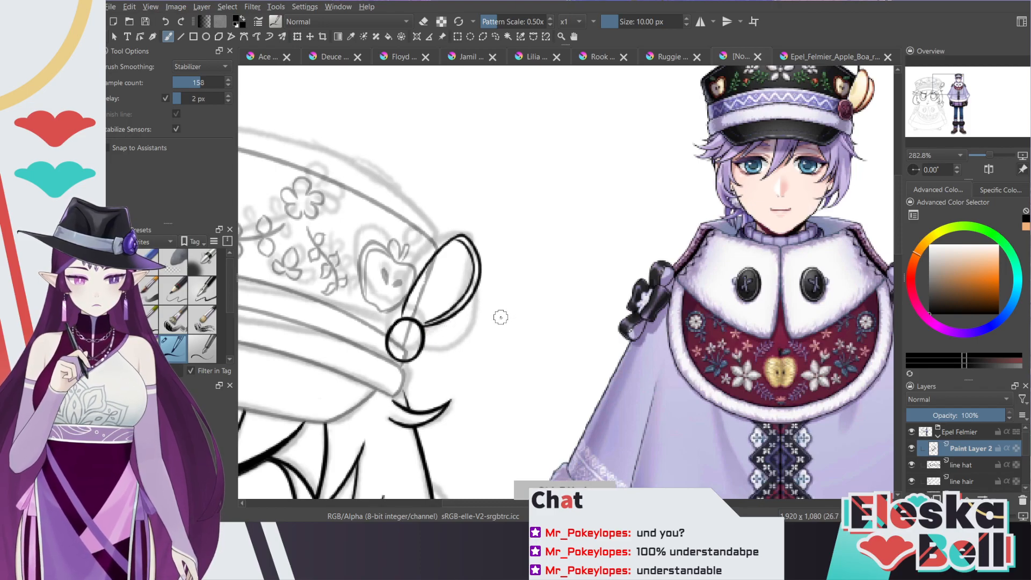
Step: Ink the second apple slice behind the first, with an outer curve and a parallel inner line meeting the round button
key("plus")
mouse_move(445, 252)
left_mouse_down()
mouse_move(451, 312)
mouse_move(408, 344)
mouse_move(368, 355)
left_mouse_up()
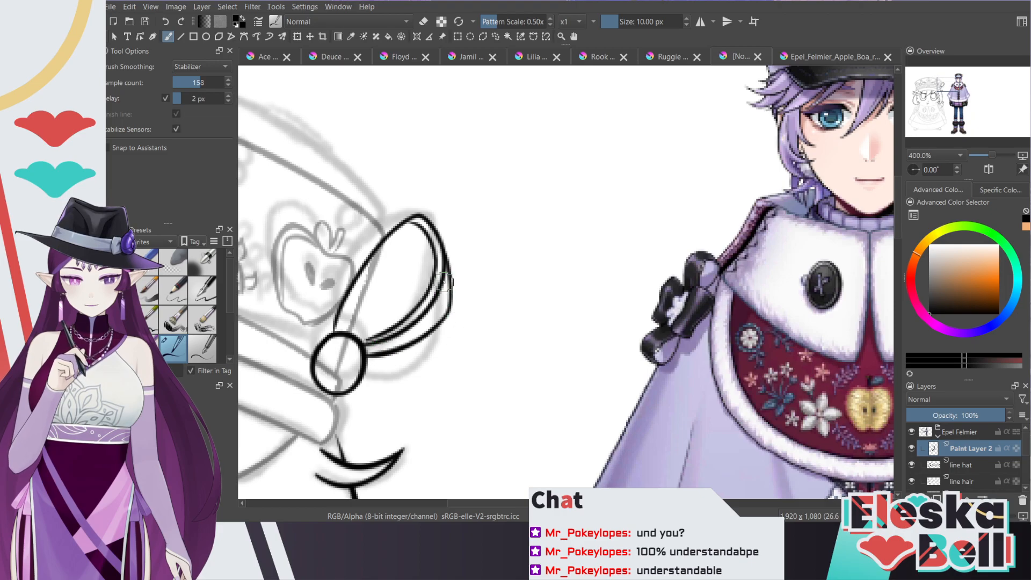
left_click_drag(437, 318, 373, 346)
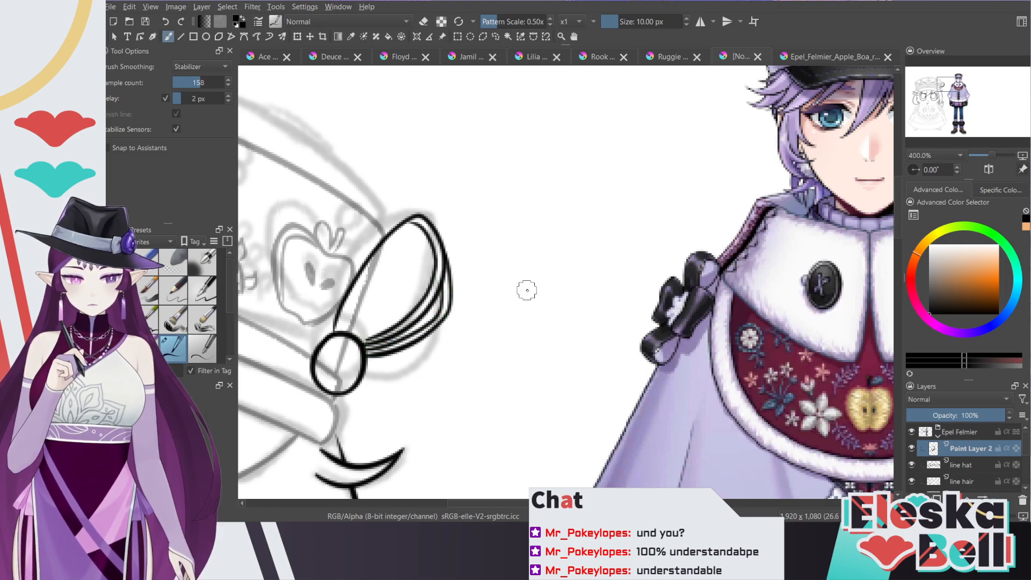
Step: Check the reference hat's ornament, erase hat lines overlapping the chibi's ornament on the line hat layer, and reactivate Paint Layer 2
scroll(527, 290, "down", 1)
left_click_drag(527, 290, 272, 411)
scroll(958, 88, "up", 2)
scroll(956, 92, "down", 2)
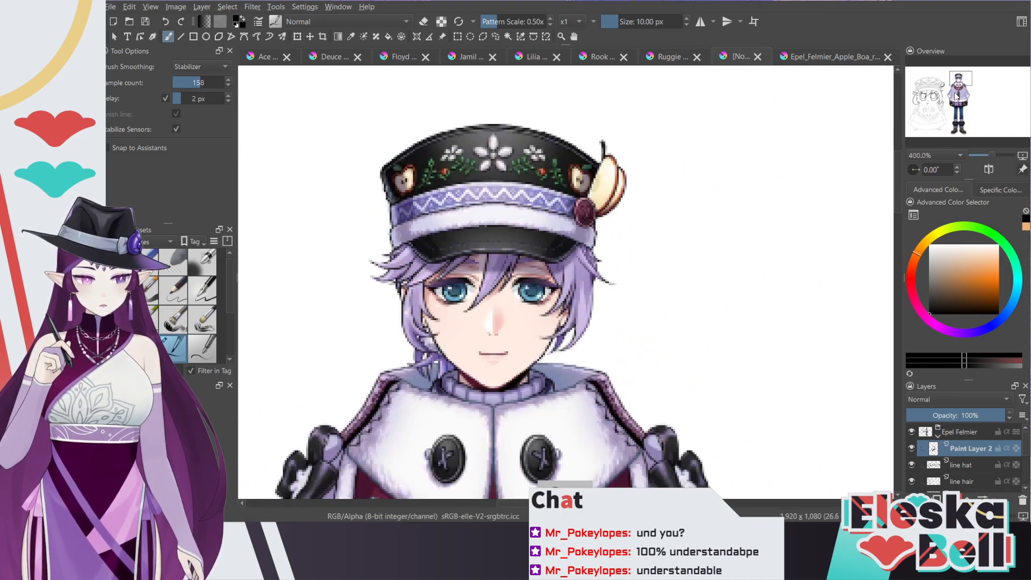
left_click_drag(961, 94, 941, 93)
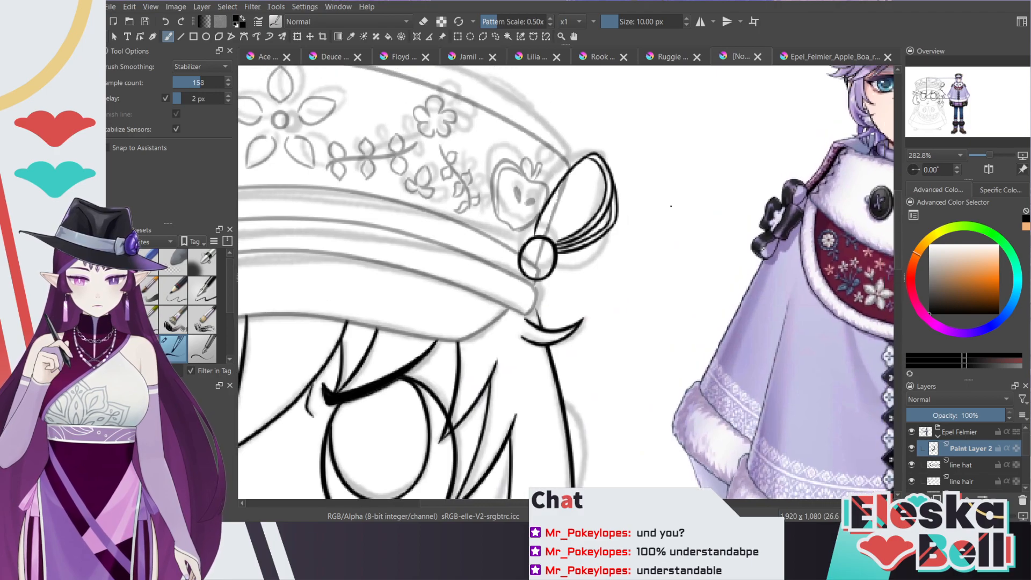
left_click(967, 465)
key("e")
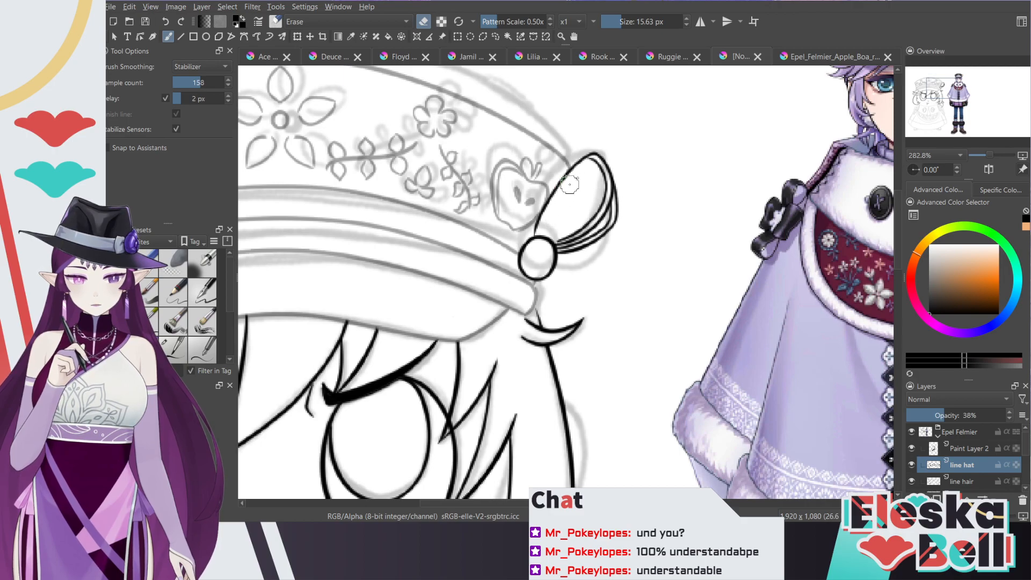
left_click(961, 449)
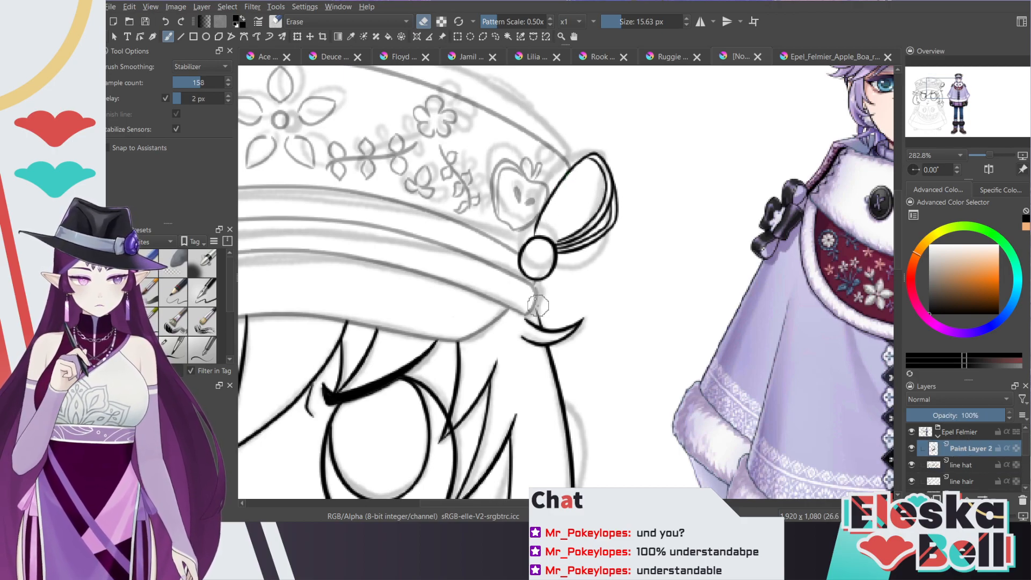
Step: Ink crossed stitch lines and a curved inner rim line inside the round button
key("slash")
key("plus")
key("plus")
left_click_drag(507, 208, 518, 274)
key("ctrl+z")
mouse_move(508, 209)
left_mouse_down()
mouse_move(510, 272)
mouse_move(515, 262)
left_mouse_up()
key("ctrl+z")
left_click_drag(544, 192, 513, 247)
key("ctrl+z")
left_click_drag(531, 213, 484, 273)
left_click_drag(481, 234, 483, 259)
left_click_drag(523, 242, 510, 202)
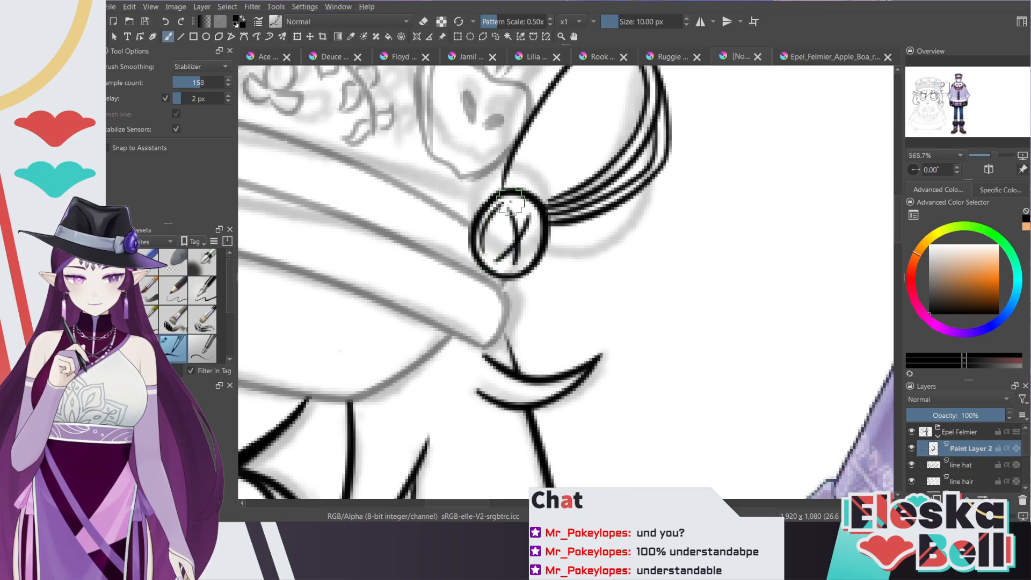
key("minus")
key("minus")
key("minus")
key("minus")
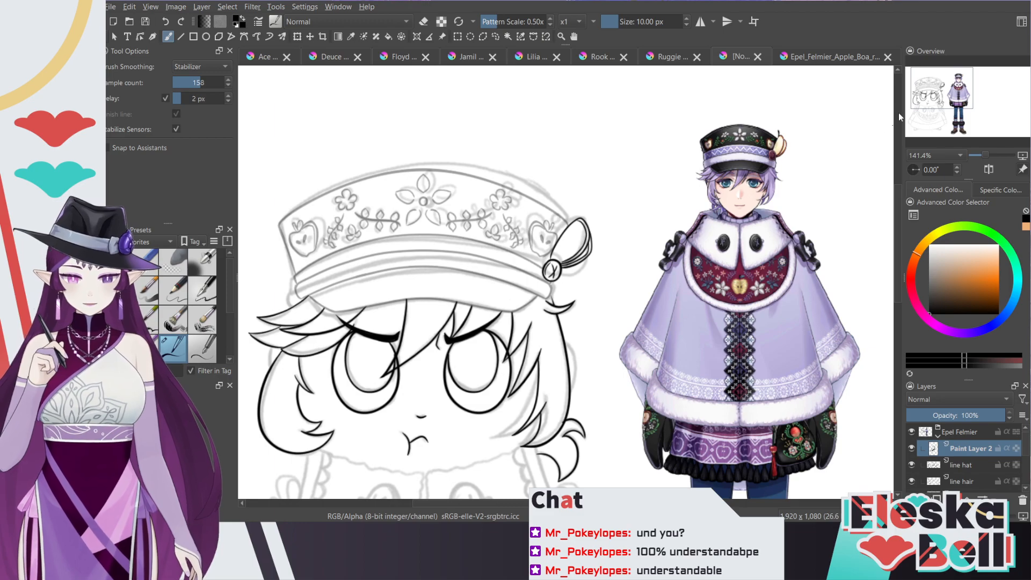
Step: Raise the line hat layer's opacity back to full strength and merge Paint Layer 2 into it
left_click(911, 454)
left_click(911, 454)
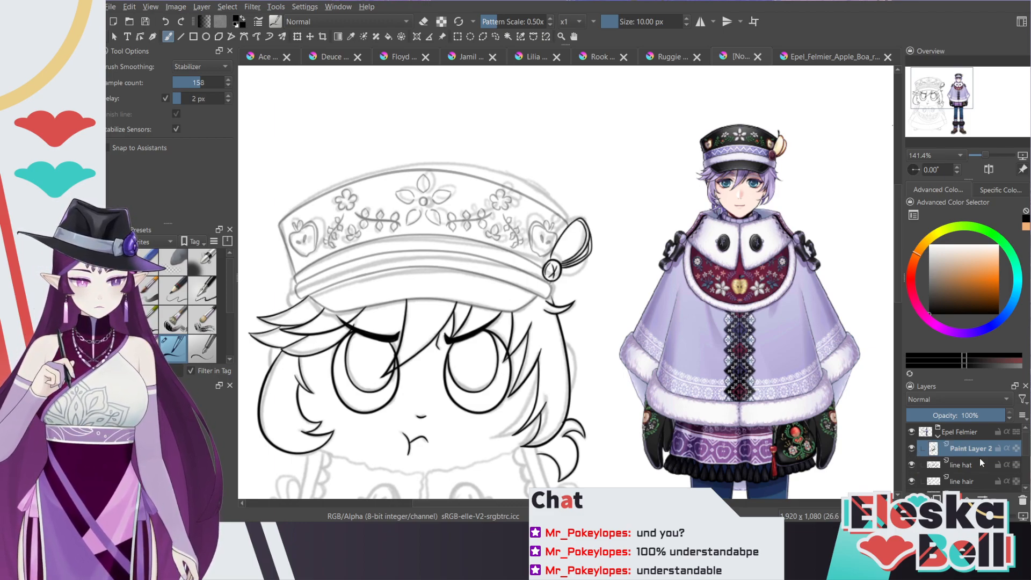
left_click(964, 465)
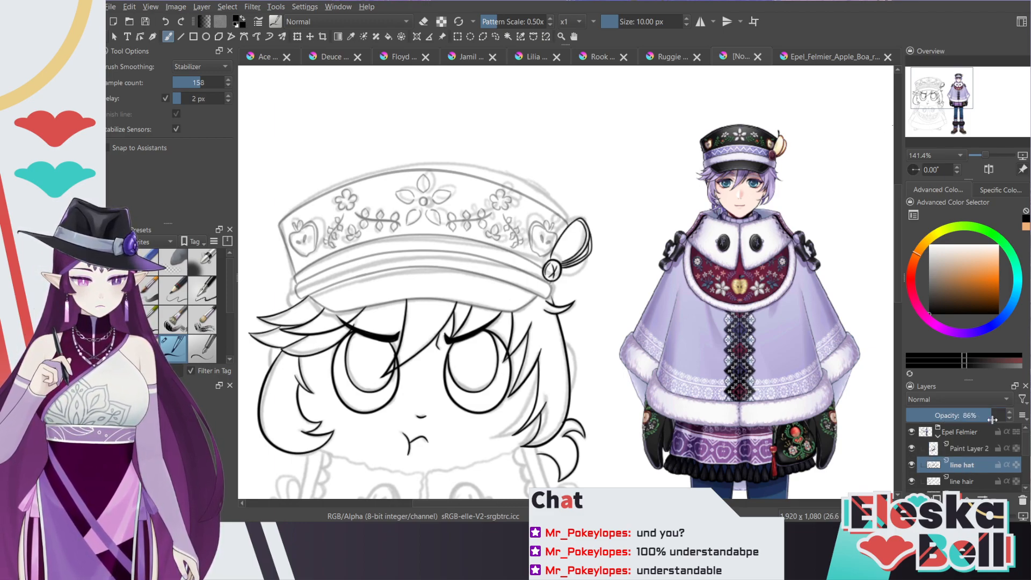
left_click(973, 449)
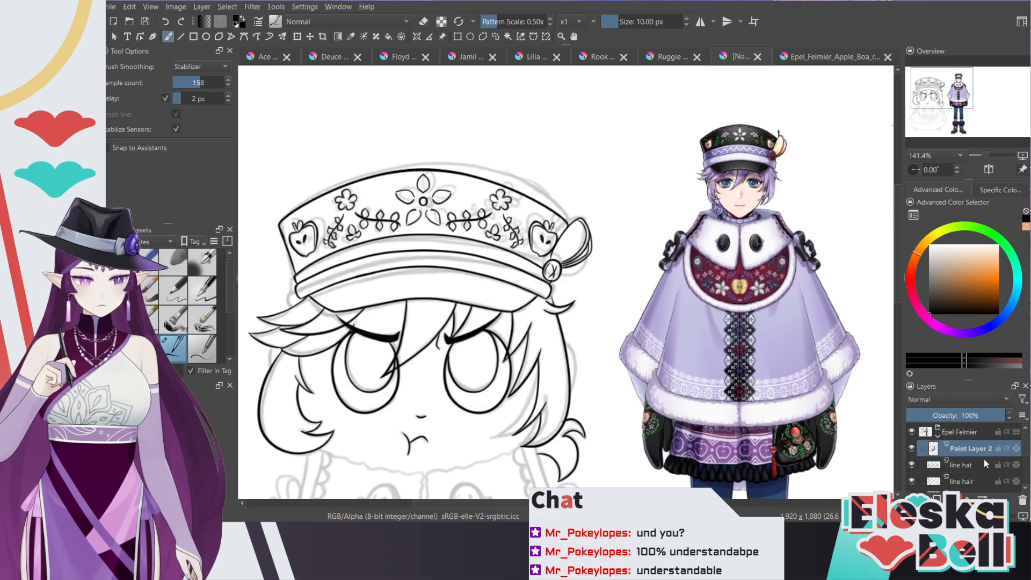
key("ctrl+e")
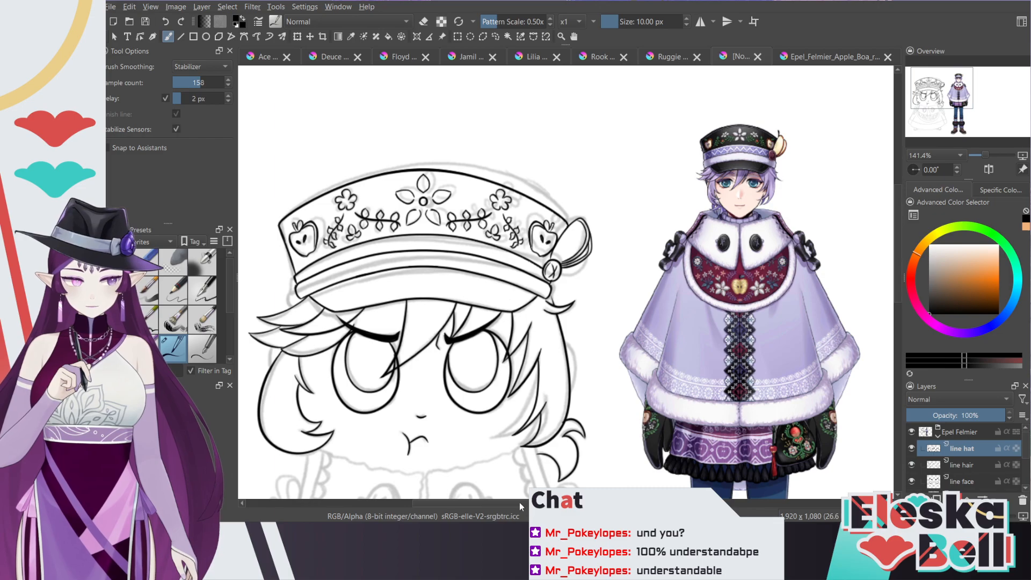
Step: Turn on horizontal mirror painting for the symmetrical outfit line art
scroll(520, 502, "left", 3)
left_click_drag(896, 188, 894, 237)
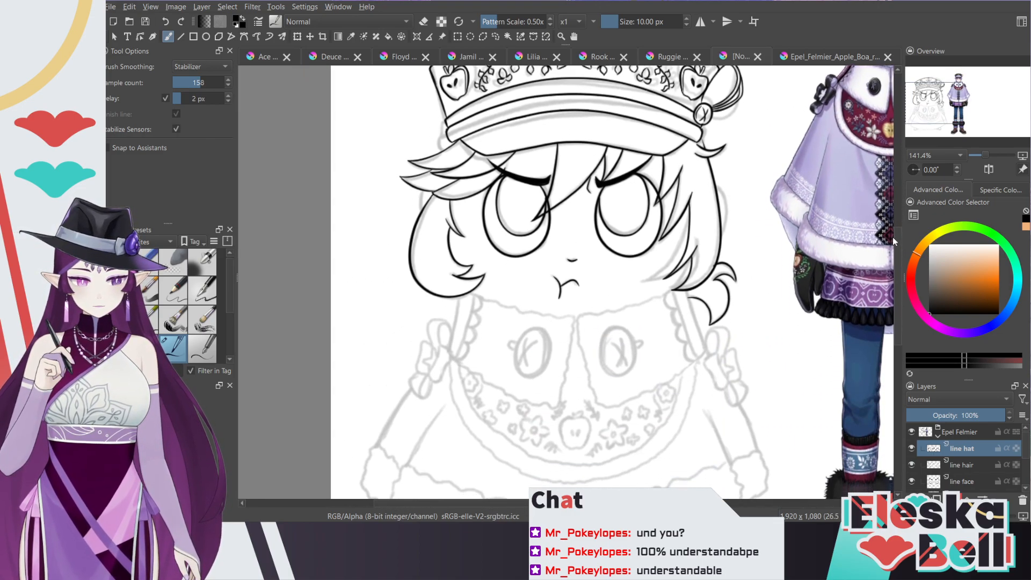
scroll(894, 237, "down", 1)
left_click(700, 21)
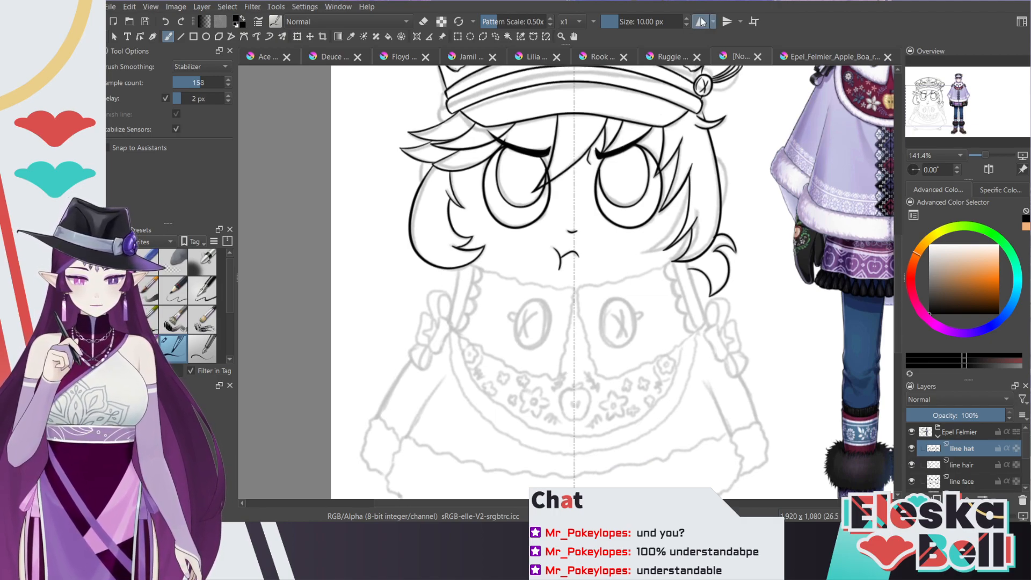
left_click_drag(898, 265, 896, 285)
key("plus")
key("plus")
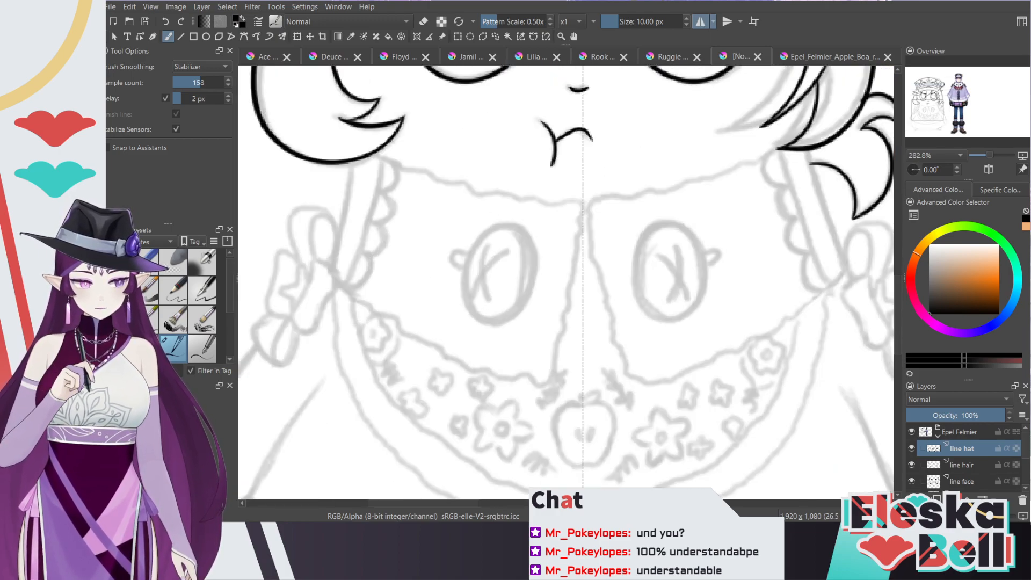
left_click_drag(465, 501, 450, 504)
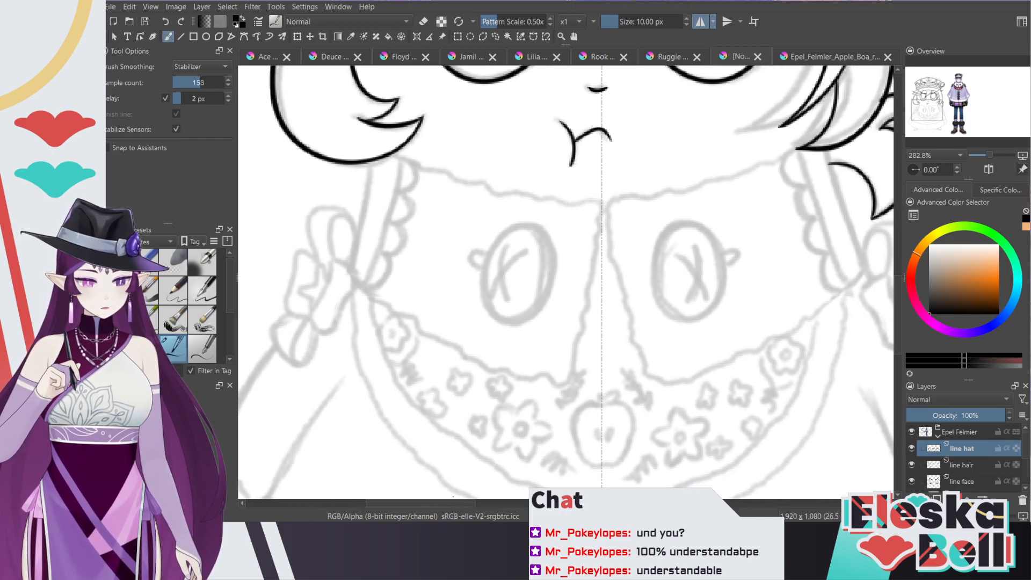
Step: Add a new paint layer above line hat and name it line outfit
key("Insert")
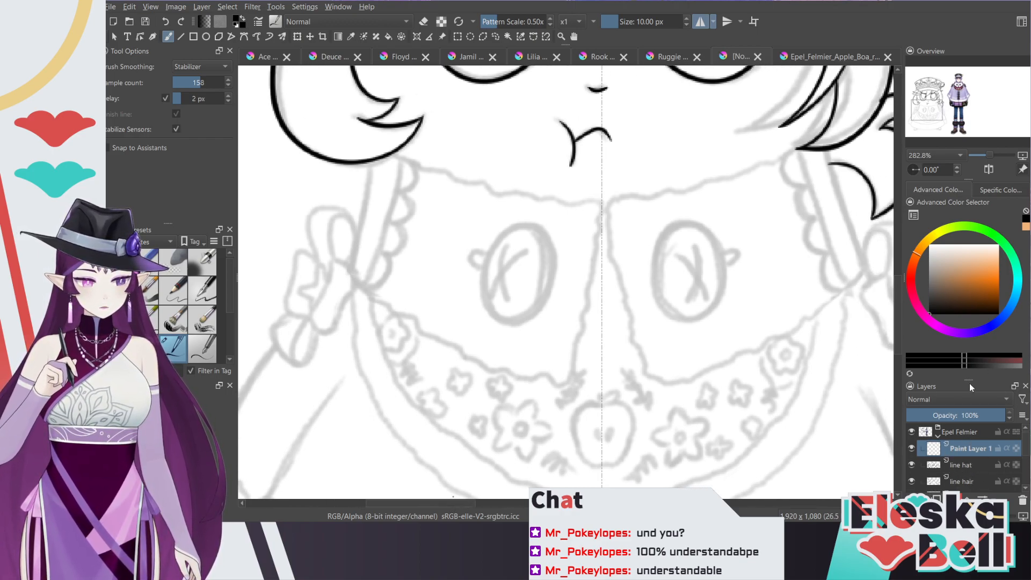
double_click(971, 447)
type("line outfit")
key("Return")
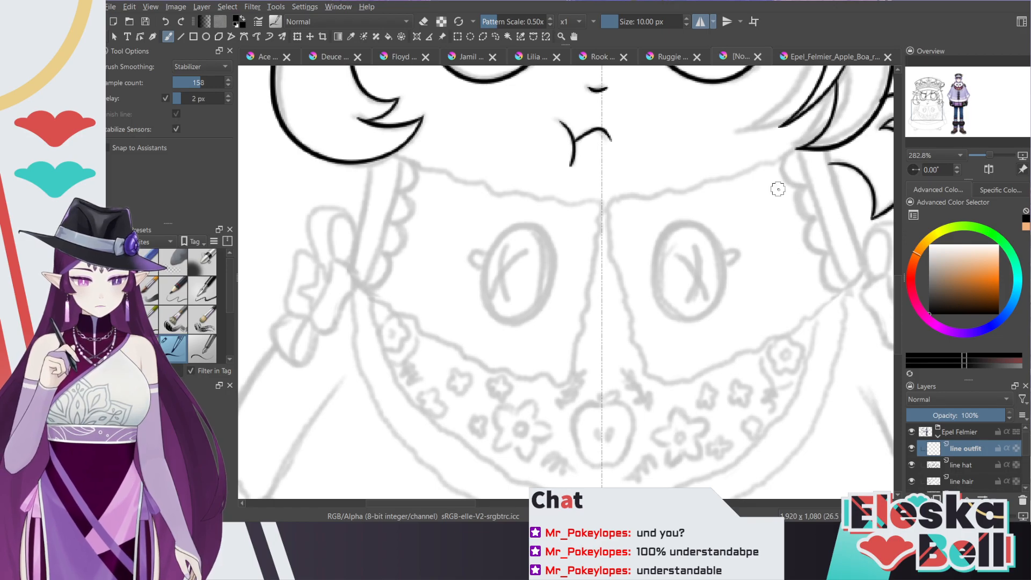
Step: Ink the mirrored cape collar outline with its neckline, front opening, side edges and curved lower edges, cleaning up the corners
key("e")
key("/")
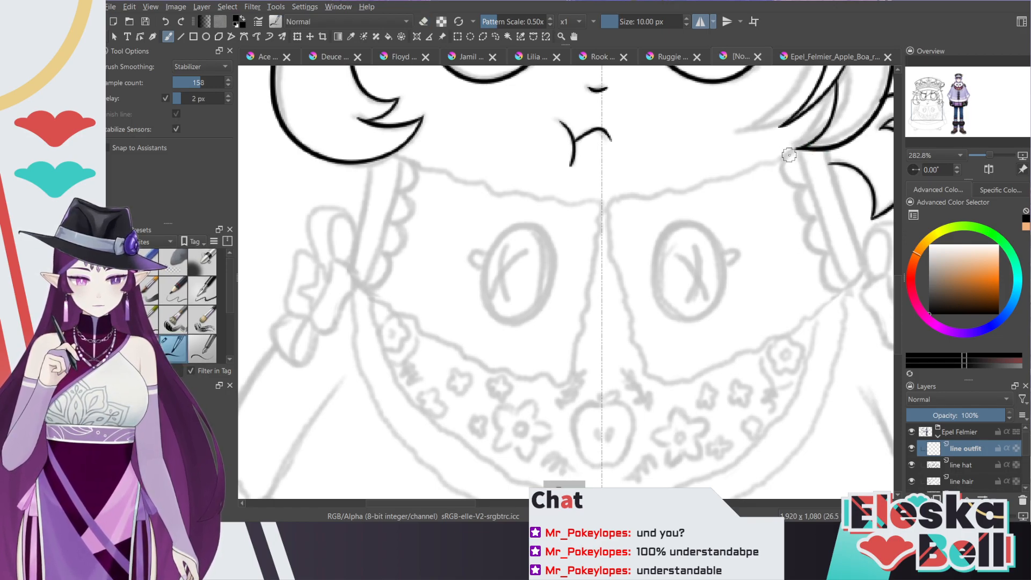
mouse_move(795, 151)
left_mouse_down()
mouse_move(635, 204)
mouse_move(618, 268)
mouse_move(661, 387)
left_mouse_up()
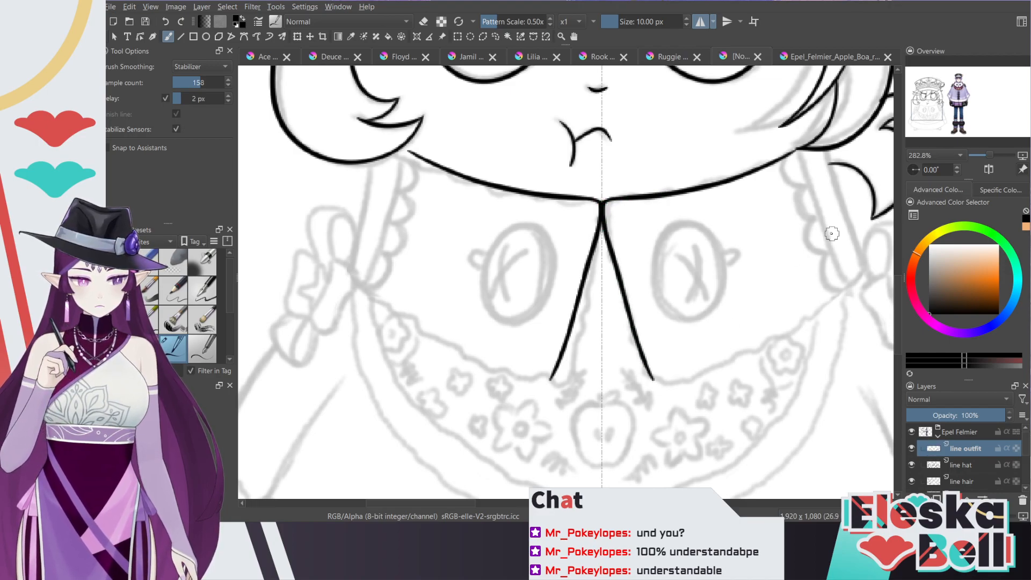
mouse_move(826, 153)
left_mouse_down()
mouse_move(862, 267)
mouse_move(832, 303)
mouse_move(722, 368)
mouse_move(653, 382)
left_mouse_up()
key("ctrl+z")
left_click_drag(846, 290, 656, 364)
key("e")
left_click_drag(856, 262, 860, 276)
mouse_move(652, 375)
left_mouse_down()
mouse_move(664, 380)
mouse_move(647, 366)
left_mouse_up()
key("slash")
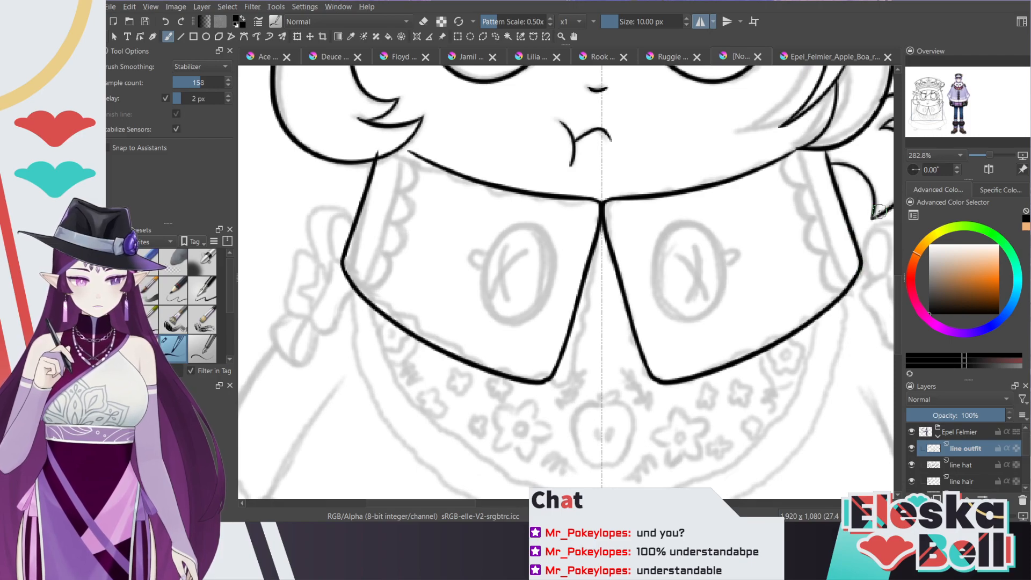
Step: Erase the collar's lower front corners and redraw them as smooth rounded curves
key("e")
mouse_move(541, 382)
left_mouse_down()
mouse_move(555, 385)
mouse_move(553, 376)
left_mouse_up()
key("e")
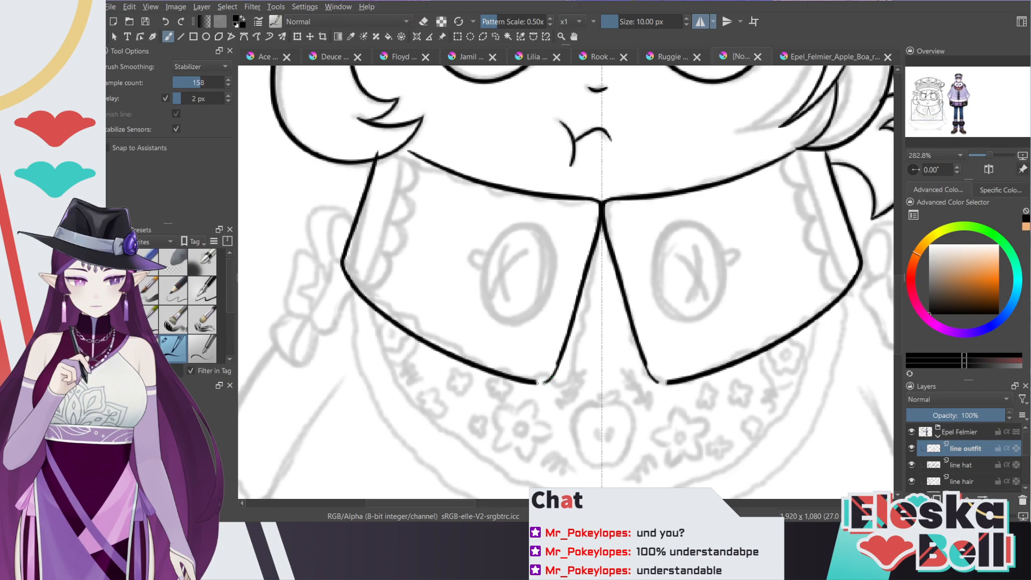
key("plus")
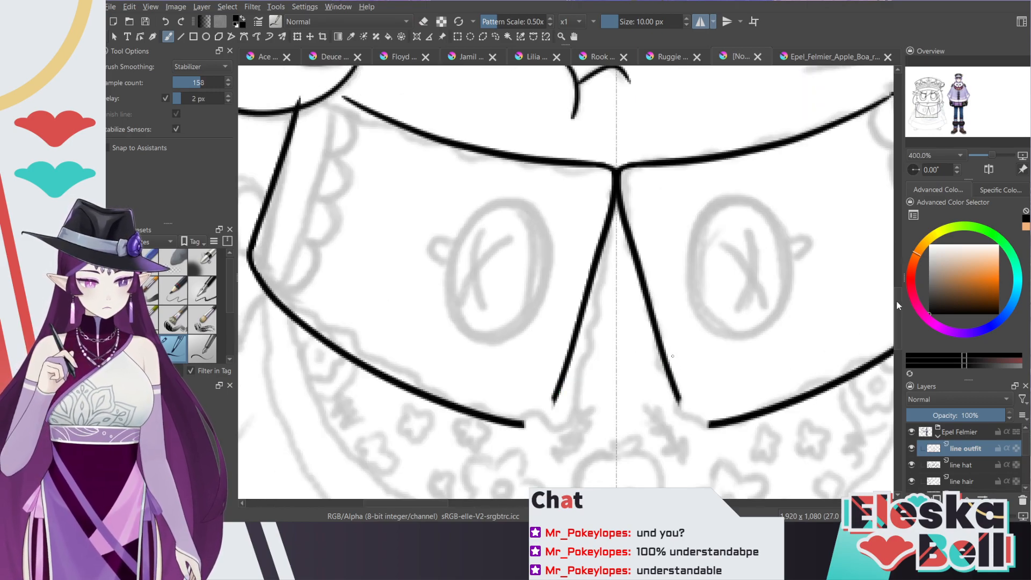
scroll(672, 356, "down", 3)
mouse_move(559, 263)
left_mouse_down()
mouse_move(544, 293)
mouse_move(518, 301)
mouse_move(546, 293)
mouse_move(565, 244)
left_mouse_up()
key("ctrl+z")
key("ctrl+z")
mouse_move(518, 300)
left_mouse_down()
mouse_move(542, 292)
mouse_move(564, 246)
left_mouse_up()
key("minus")
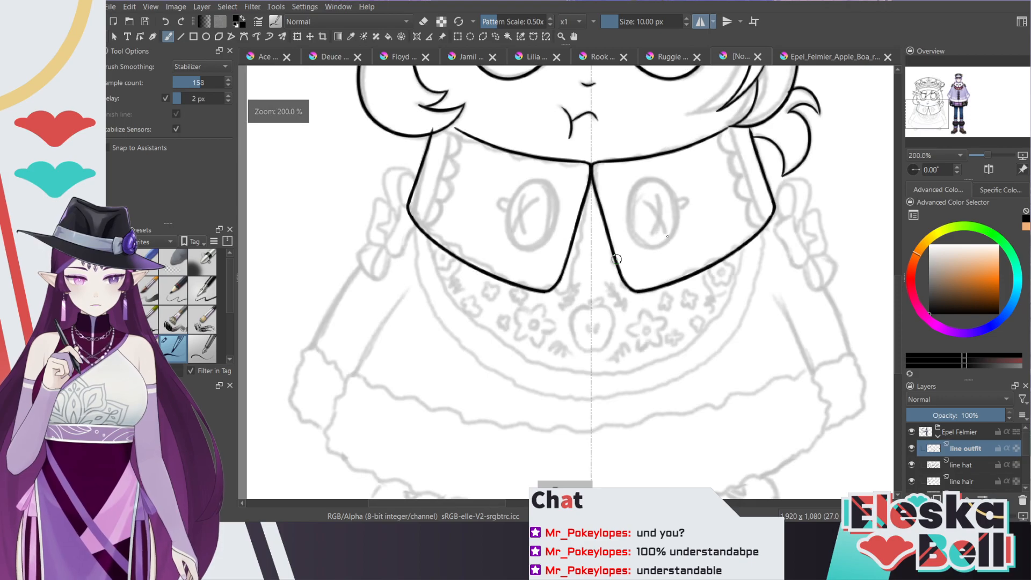
Step: Ink the mirrored inner side bands of the cape collar and the scalloped trim running along them
key("plus")
scroll(897, 290, "up", 1)
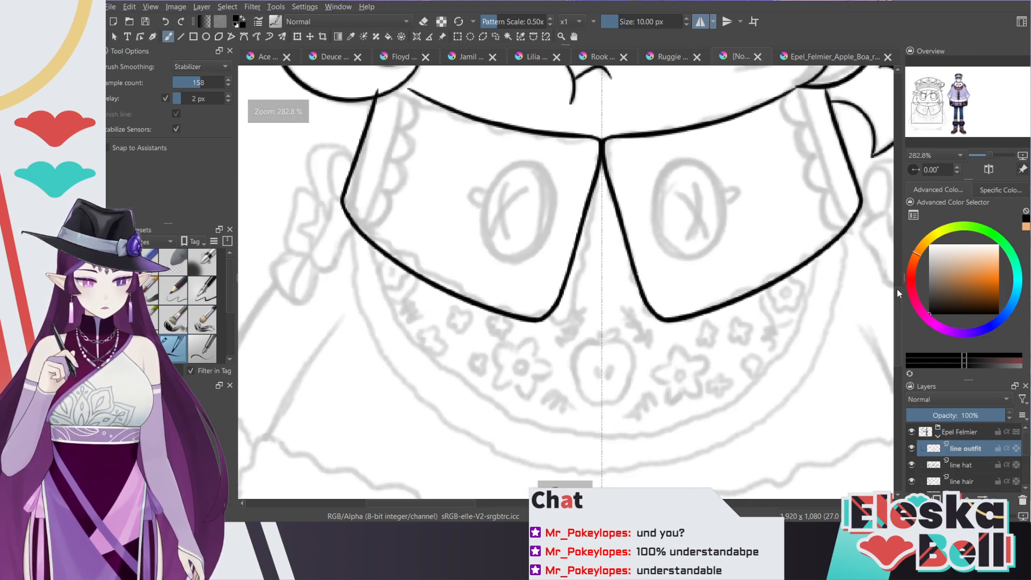
scroll(898, 294, "up", 4)
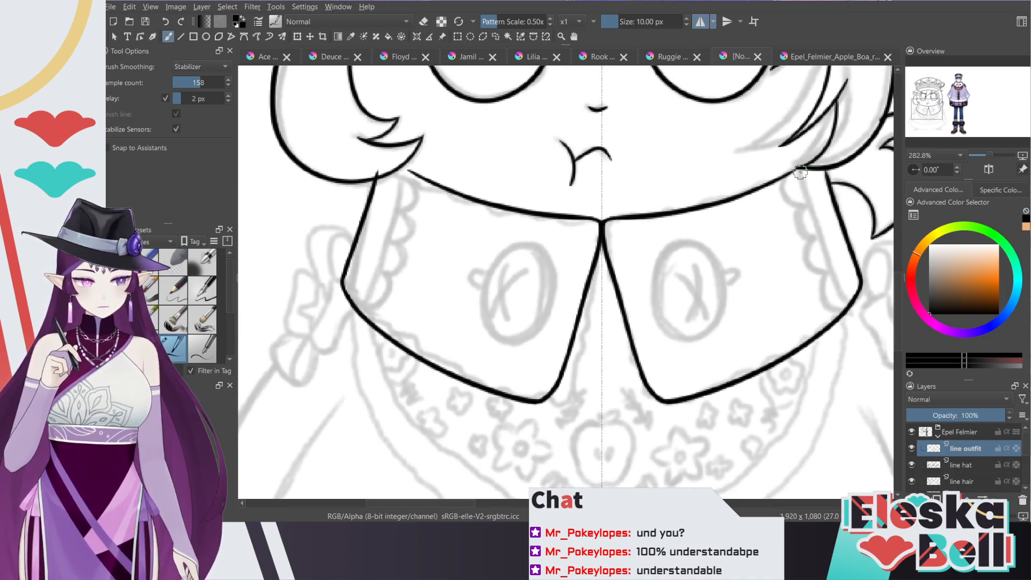
left_click_drag(800, 172, 851, 294)
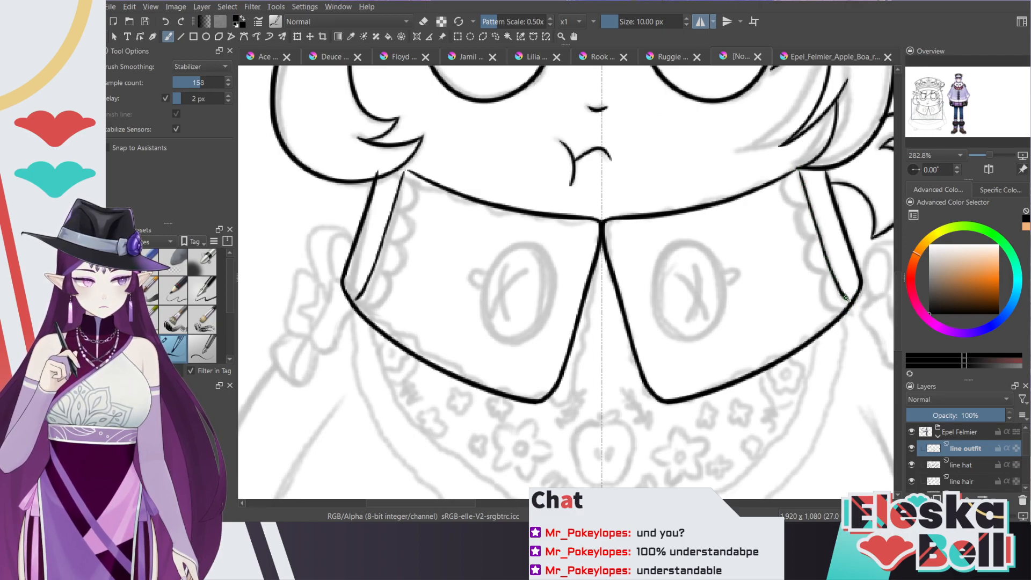
mouse_move(799, 205)
left_mouse_down()
mouse_move(782, 187)
mouse_move(796, 170)
left_mouse_up()
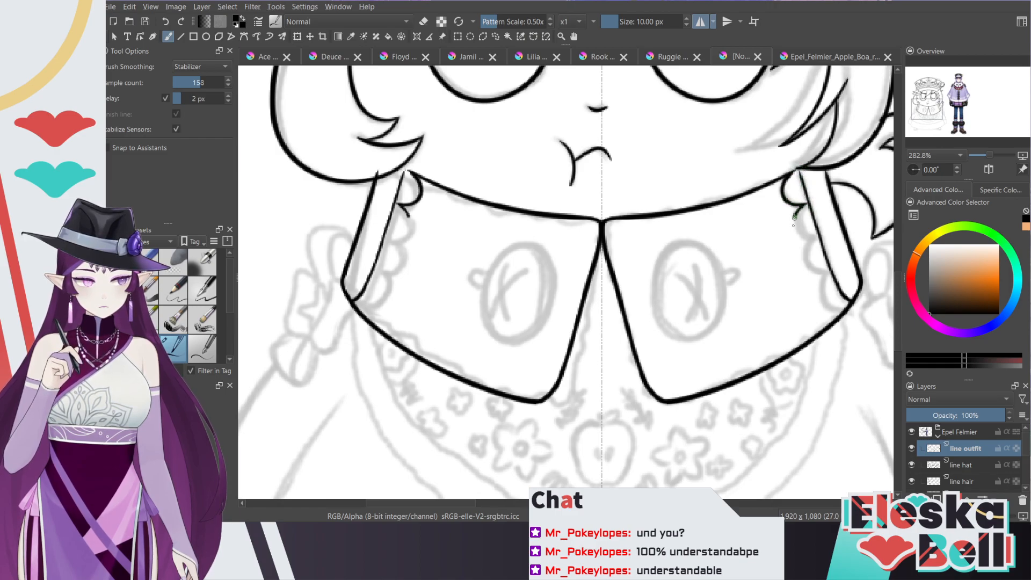
mouse_move(801, 237)
left_mouse_down()
mouse_move(822, 243)
mouse_move(800, 257)
mouse_move(828, 275)
mouse_move(822, 307)
mouse_move(851, 302)
mouse_move(855, 276)
left_mouse_up()
key("ctrl+z")
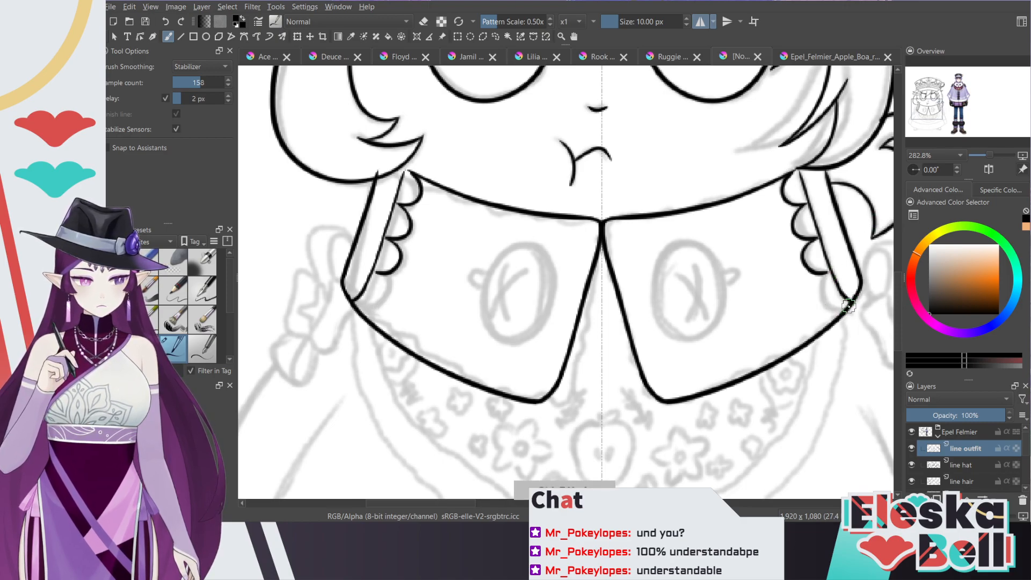
mouse_move(839, 312)
left_mouse_down()
mouse_move(818, 296)
mouse_move(844, 269)
left_mouse_up()
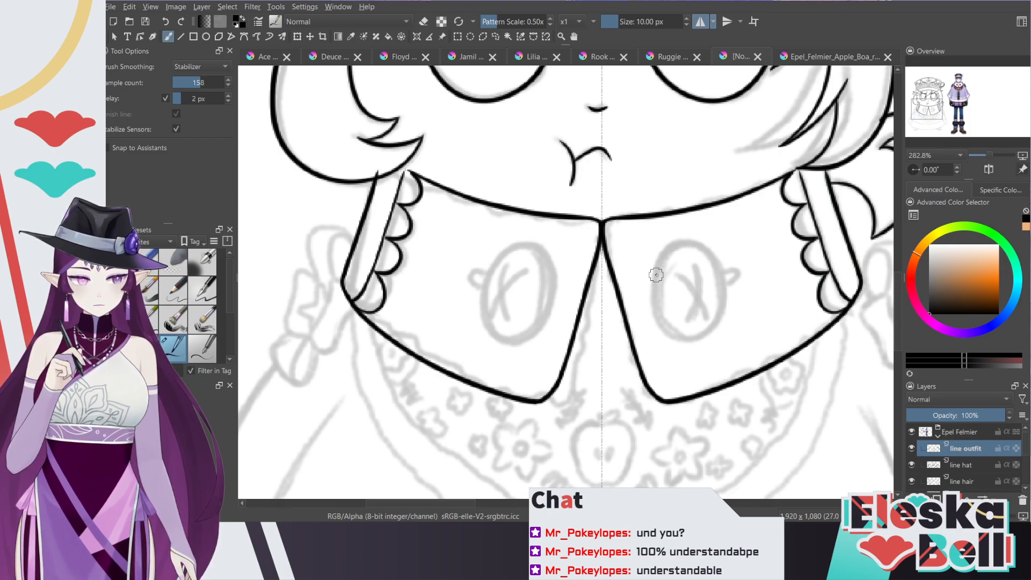
Step: Try to ink a mirrored oval button outline on each collar half over the sketch
mouse_move(654, 275)
left_mouse_down()
mouse_move(679, 242)
mouse_move(710, 256)
mouse_move(721, 299)
mouse_move(699, 334)
mouse_move(659, 321)
mouse_move(653, 269)
mouse_move(707, 252)
mouse_move(720, 309)
mouse_move(674, 331)
mouse_move(663, 248)
mouse_move(687, 243)
mouse_move(724, 277)
mouse_move(693, 337)
mouse_move(652, 290)
mouse_move(658, 264)
mouse_move(710, 248)
mouse_move(723, 322)
mouse_move(658, 322)
mouse_move(656, 260)
left_mouse_up()
key("ctrl+z")
key("ctrl+z")
key("ctrl+z")
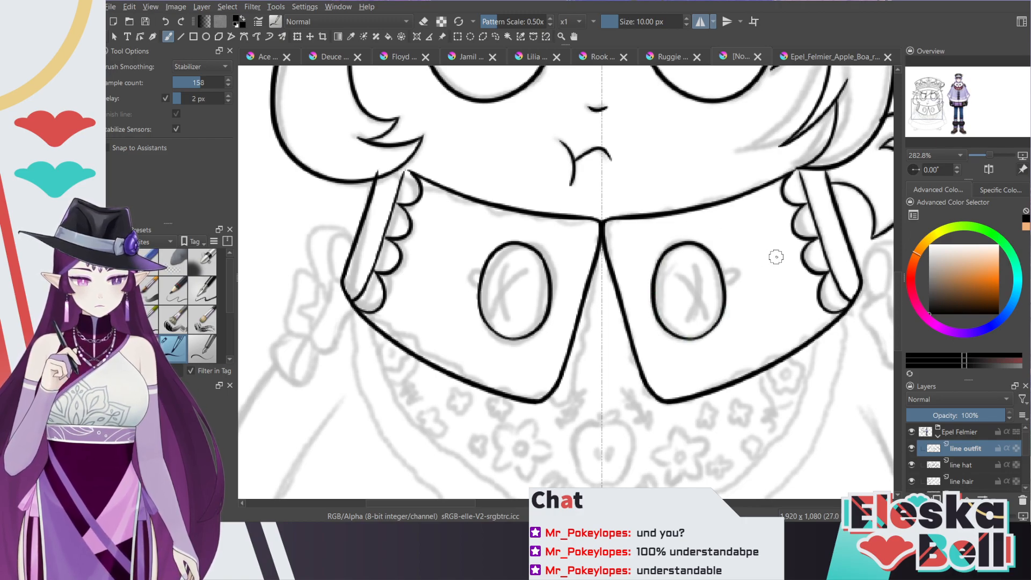
key("ctrl+z")
mouse_move(656, 272)
left_mouse_down()
mouse_move(686, 241)
mouse_move(723, 287)
left_mouse_up()
key("ctrl+z")
mouse_move(657, 269)
left_mouse_down()
mouse_move(678, 242)
mouse_move(723, 279)
mouse_move(690, 338)
mouse_move(649, 283)
mouse_move(657, 256)
mouse_move(769, 240)
mouse_move(780, 342)
mouse_move(688, 315)
mouse_move(698, 244)
mouse_move(722, 228)
mouse_move(779, 333)
mouse_move(693, 237)
mouse_move(775, 253)
mouse_move(698, 331)
mouse_move(720, 226)
left_mouse_up()
key("ctrl+z")
key("ctrl+plus")
key("ctrl+z")
key("ctrl+z")
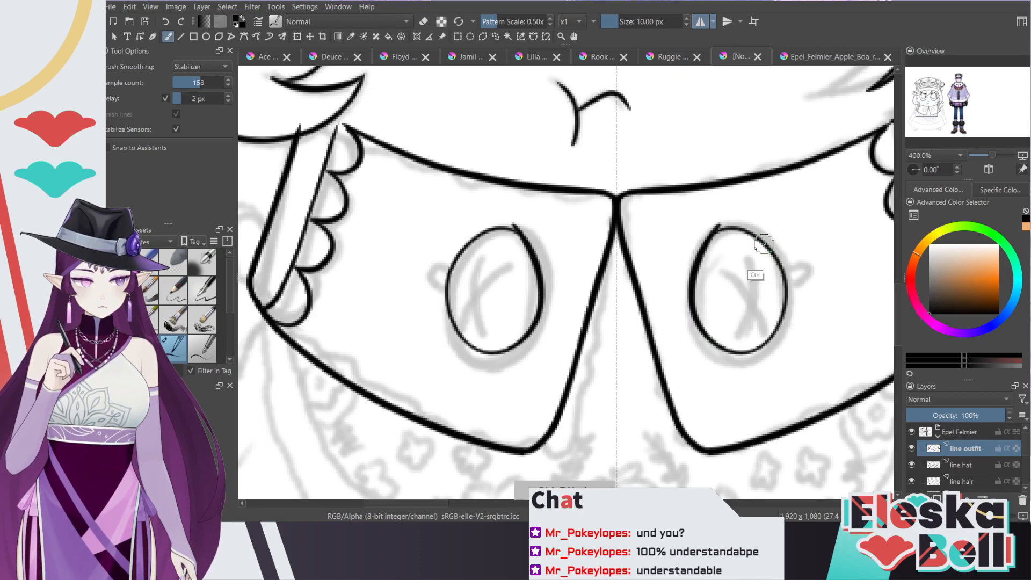
key("ctrl+z")
mouse_move(698, 261)
left_mouse_down()
mouse_move(779, 263)
mouse_move(690, 322)
mouse_move(776, 258)
left_mouse_up()
key("ctrl+z")
mouse_move(698, 252)
left_mouse_down()
mouse_move(789, 323)
mouse_move(688, 253)
mouse_move(755, 229)
mouse_move(741, 365)
mouse_move(694, 252)
left_mouse_up()
key("ctrl+z")
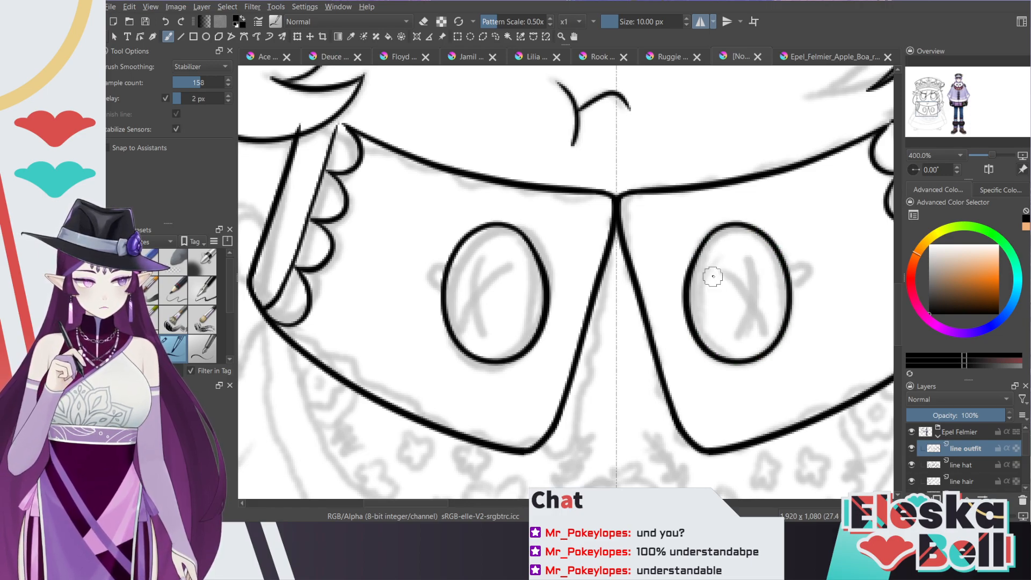
Step: Try erasing the upper inner edge of the collar ovals and redrawing it as a smooth curve
key("e")
mouse_move(689, 288)
left_mouse_down()
mouse_move(691, 264)
mouse_move(727, 232)
left_mouse_up()
key("e")
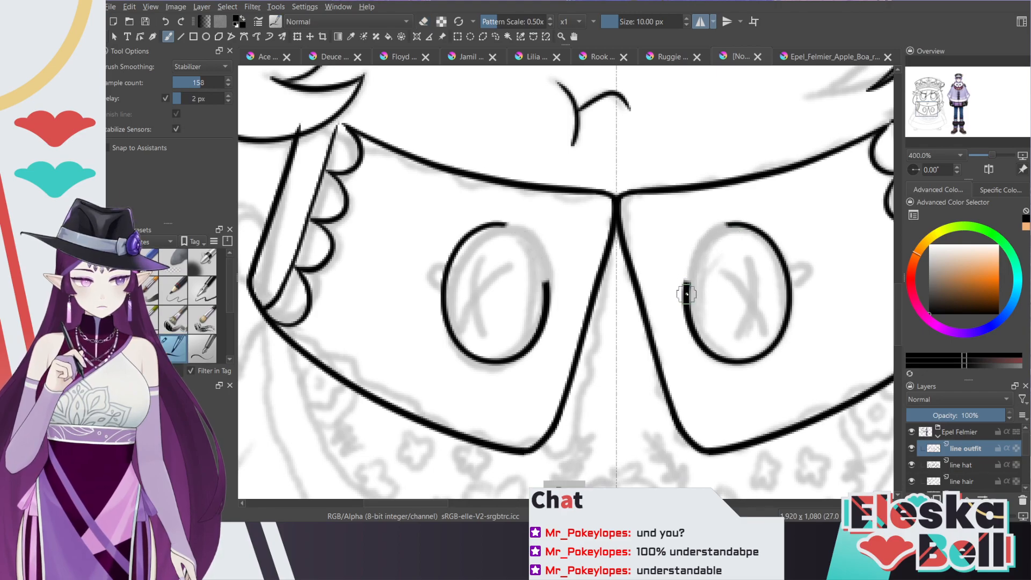
mouse_move(729, 224)
left_mouse_down()
mouse_move(690, 306)
mouse_move(687, 276)
mouse_move(701, 248)
mouse_move(745, 226)
left_mouse_up()
key("ctrl+z")
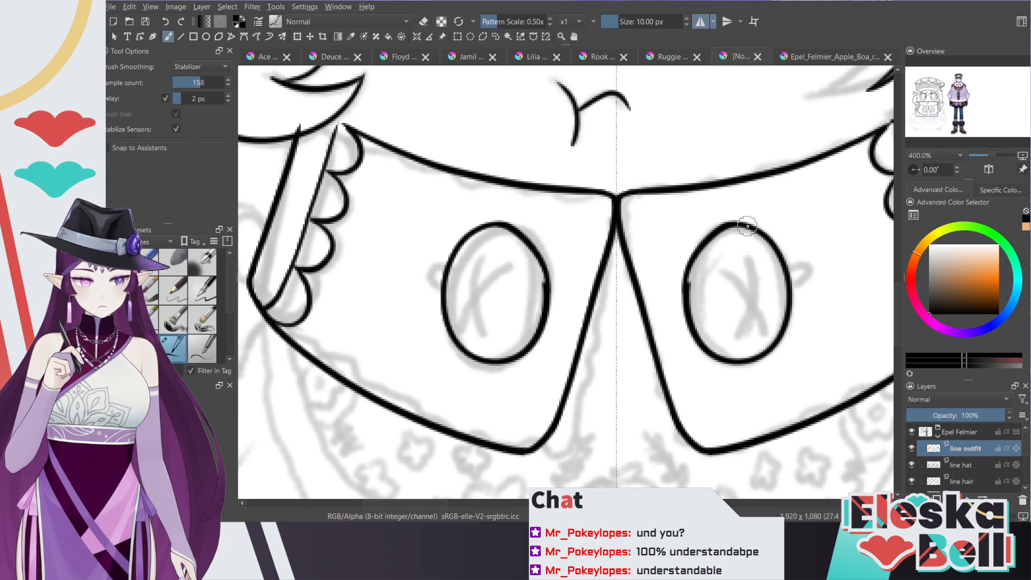
key("ctrl+z")
mouse_move(687, 293)
left_mouse_down()
mouse_move(700, 245)
mouse_move(748, 235)
left_mouse_up()
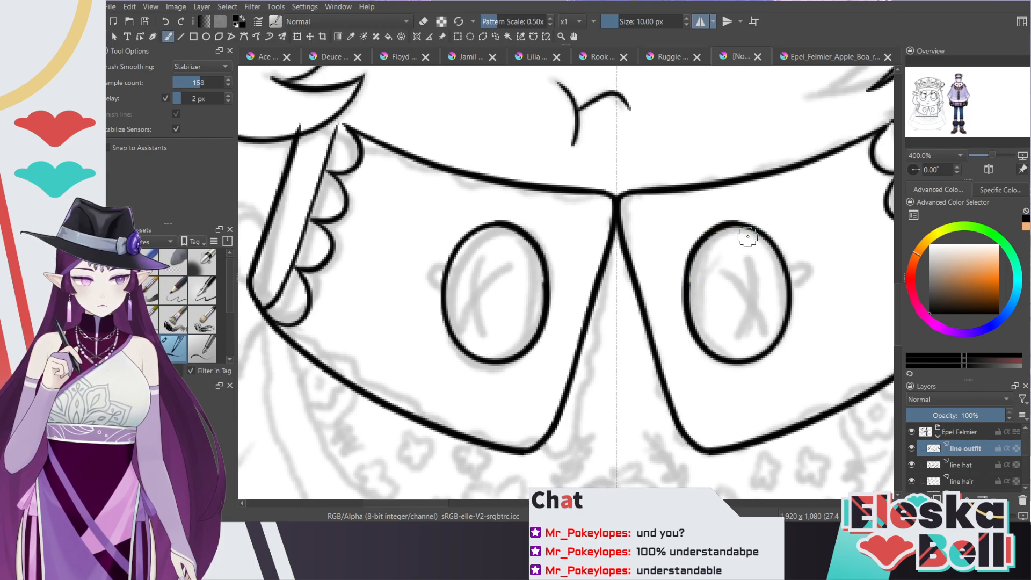
Step: Redraw the mirrored oval button on each collar half and add a curved rim line inside its inner edge
key("ctrl+z")
mouse_move(695, 254)
left_mouse_down()
mouse_move(711, 237)
mouse_move(754, 227)
mouse_move(788, 267)
mouse_move(787, 334)
mouse_move(736, 369)
mouse_move(684, 316)
mouse_move(683, 287)
mouse_move(725, 226)
left_mouse_up()
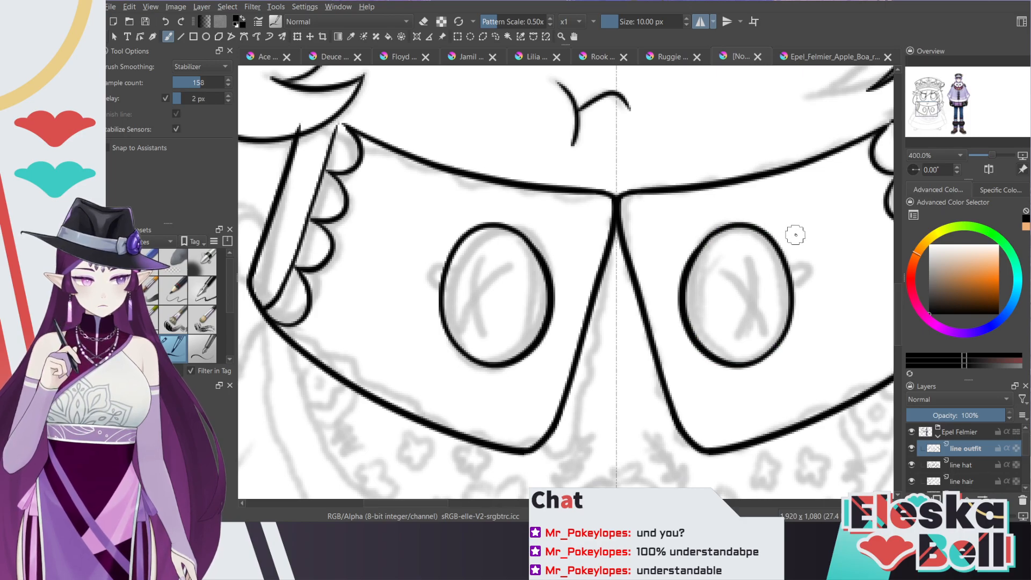
mouse_move(731, 358)
left_mouse_down()
mouse_move(693, 317)
mouse_move(714, 226)
mouse_move(776, 218)
left_mouse_up()
key("ctrl+z")
mouse_move(714, 237)
left_mouse_down()
mouse_move(704, 263)
mouse_move(701, 314)
mouse_move(744, 368)
left_mouse_up()
key("ctrl+z")
mouse_move(717, 237)
left_mouse_down()
mouse_move(697, 316)
mouse_move(740, 360)
mouse_move(724, 354)
mouse_move(695, 287)
mouse_move(714, 248)
left_mouse_up()
key("ctrl+z")
key("ctrl+z")
mouse_move(723, 346)
left_mouse_down()
mouse_move(743, 364)
mouse_move(706, 343)
mouse_move(693, 269)
mouse_move(717, 236)
left_mouse_up()
key("ctrl+z")
key("ctrl+z")
mouse_move(733, 357)
left_mouse_down()
mouse_move(697, 321)
mouse_move(699, 270)
mouse_move(733, 235)
mouse_move(767, 332)
mouse_move(716, 263)
mouse_move(753, 297)
mouse_move(748, 332)
left_mouse_up()
Step: Ink two crossing curved strokes as an X inside each oval button
key("ctrl+z")
key("ctrl+z")
mouse_move(762, 257)
left_mouse_down()
mouse_move(763, 288)
mouse_move(741, 341)
left_mouse_up()
key("ctrl+z")
left_click_drag(758, 256, 735, 340)
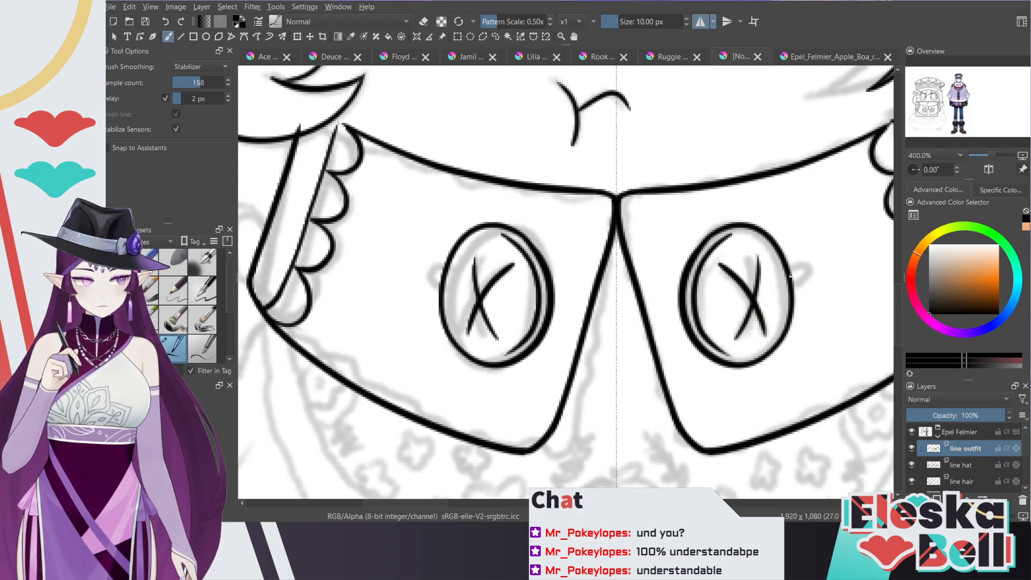
Step: Ink a small rounded loop on the outer edge of each oval button
left_click_drag(811, 280, 806, 293)
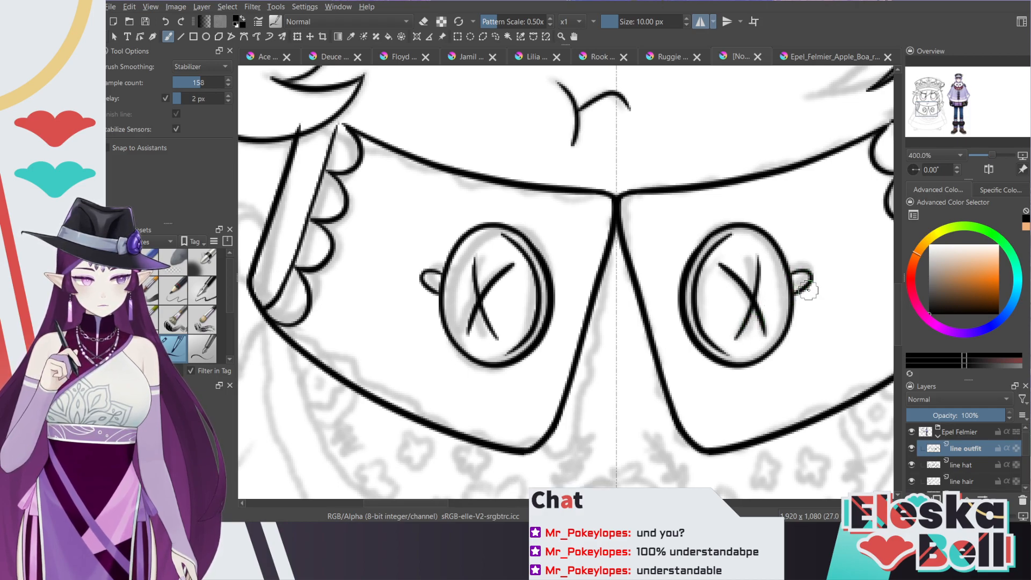
key("ctrl+z")
key("minus")
key("plus")
key("plus")
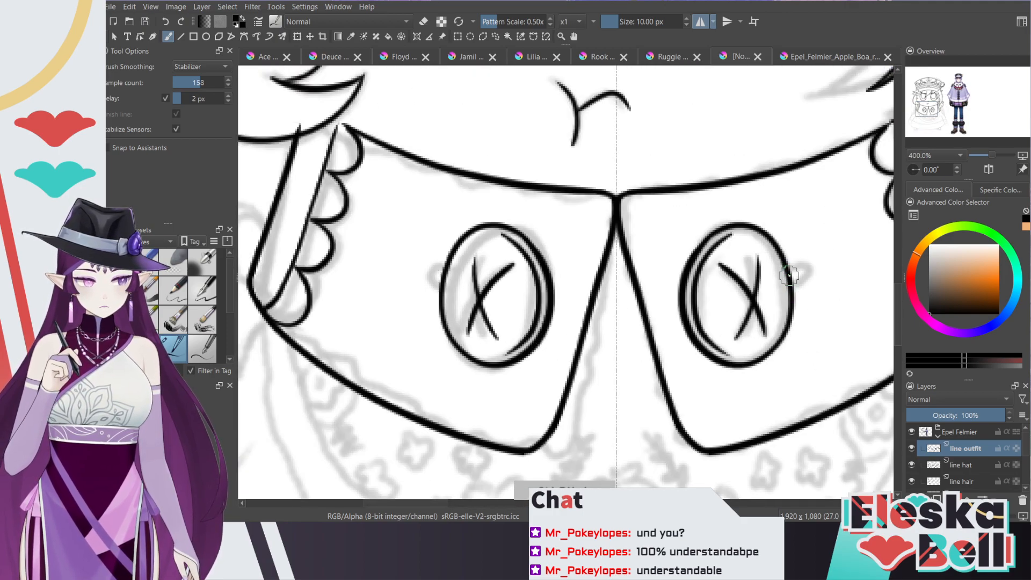
mouse_move(807, 274)
left_mouse_down()
mouse_move(797, 289)
mouse_move(789, 276)
left_mouse_up()
key("minus")
key("minus")
key("minus")
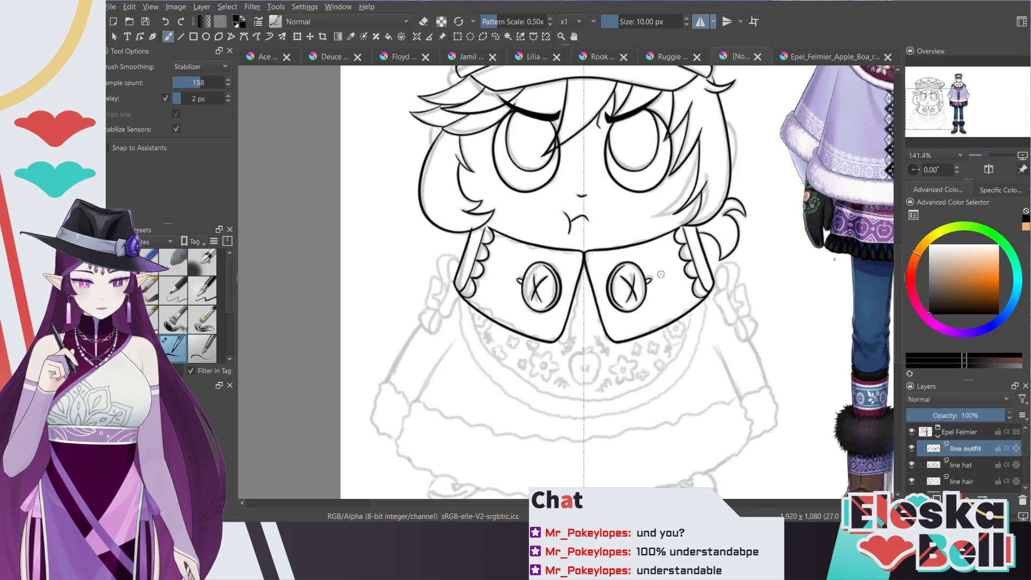
Step: Ink the upper loops and the middle folds of the mirrored ribbon bow beside each side of the collar
left_click_drag(517, 505, 569, 505)
key("plus")
key("plus")
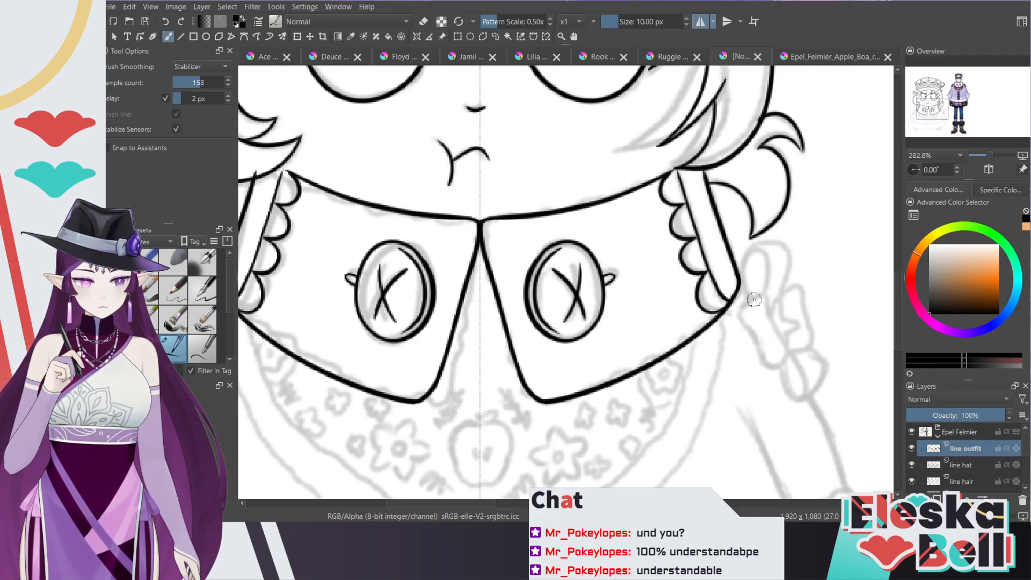
mouse_move(765, 253)
left_mouse_down()
mouse_move(760, 298)
mouse_move(754, 248)
left_mouse_up()
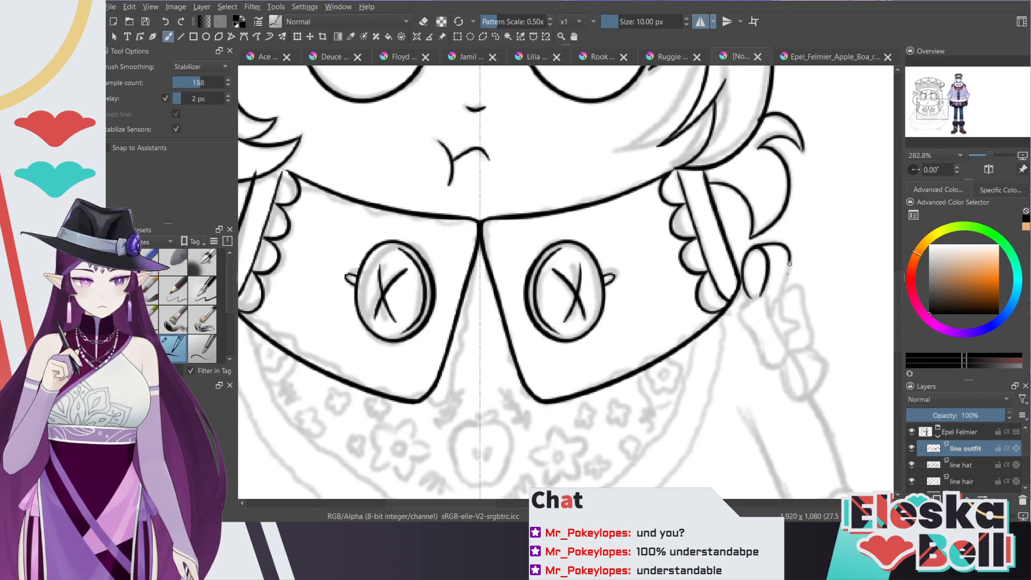
left_click_drag(782, 301, 770, 318)
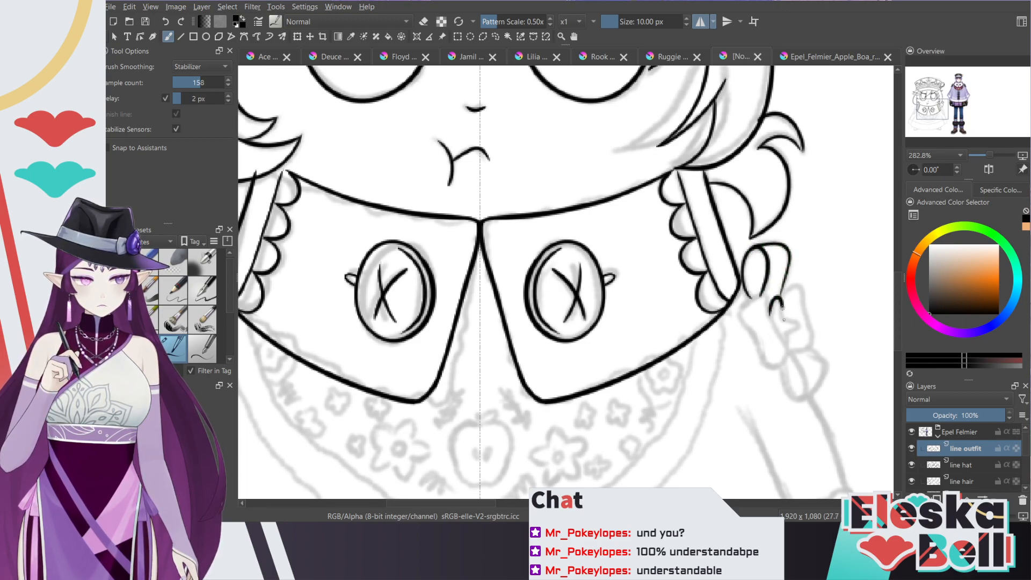
key("ctrl+z")
left_click_drag(780, 303, 774, 315)
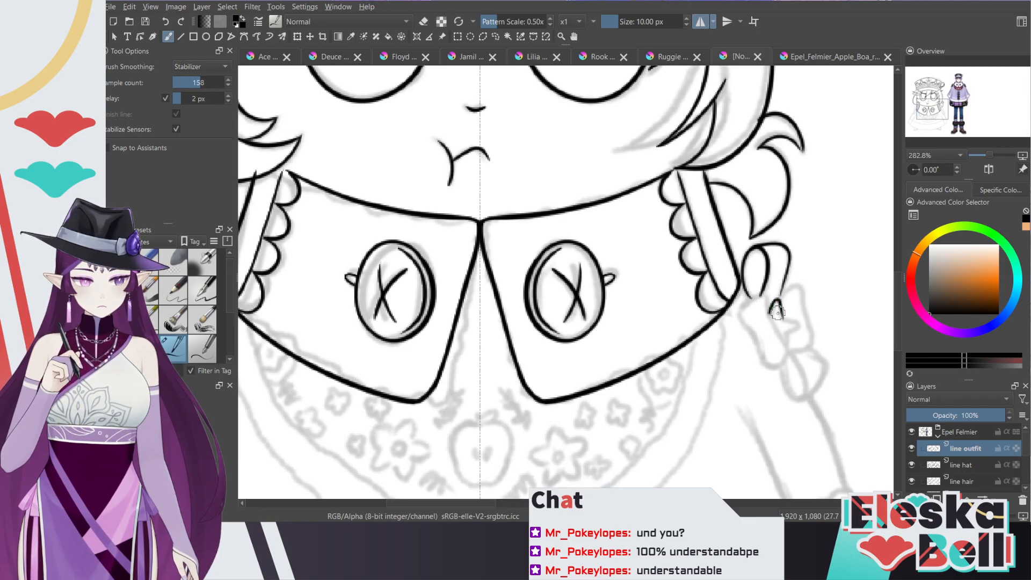
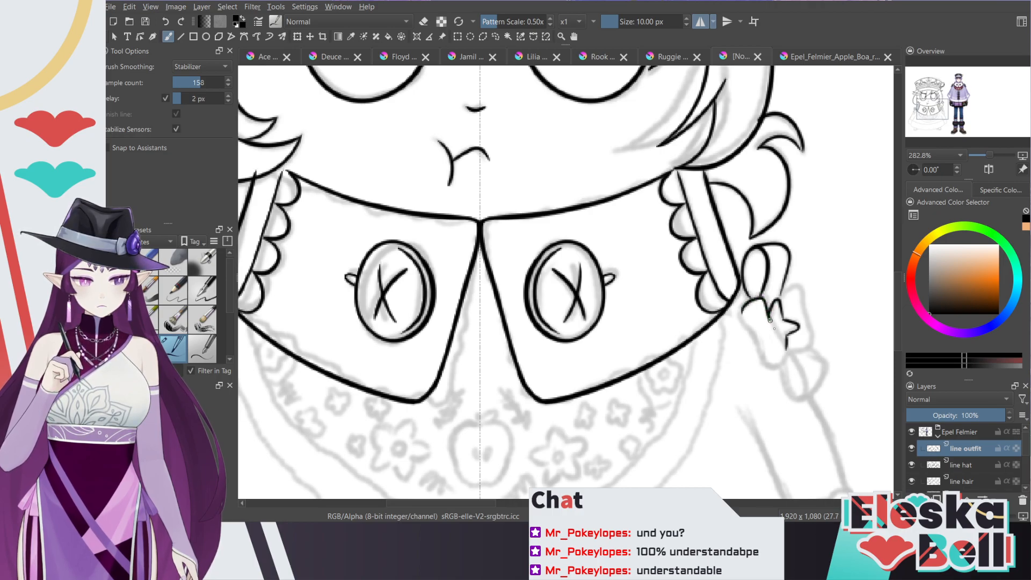
left_click_drag(784, 355, 772, 366)
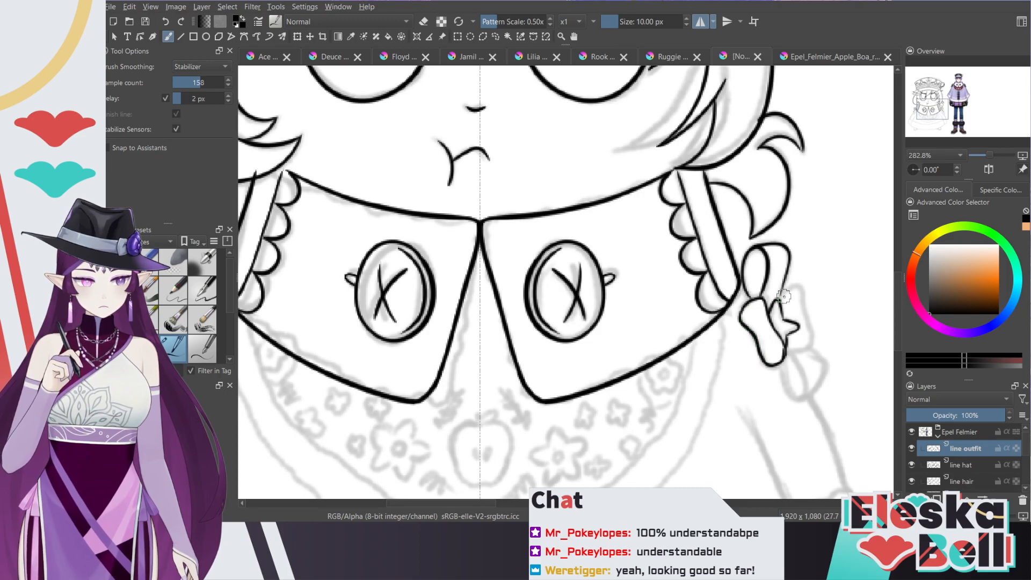
left_click_drag(809, 343, 788, 348)
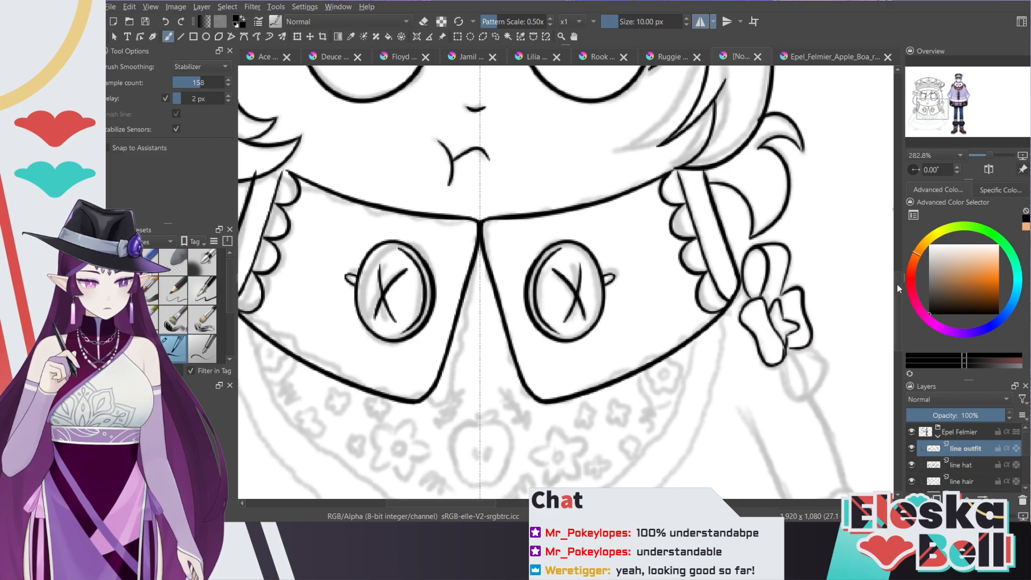
Step: Ink the lower loop of the mirrored ribbon bow with its dividing line
scroll(897, 287, "down", 3)
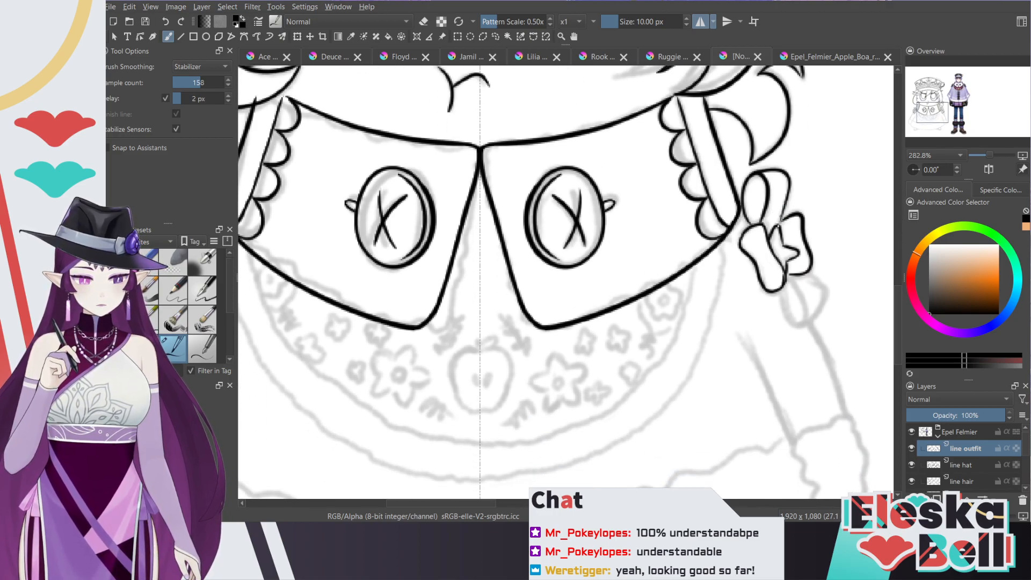
left_click_drag(806, 275, 781, 289)
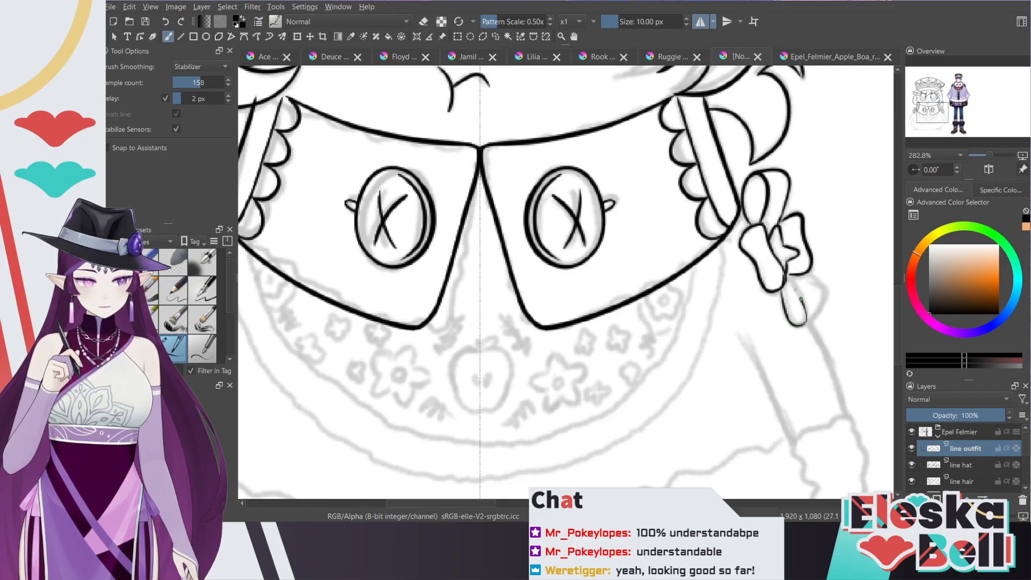
key("ctrl+z")
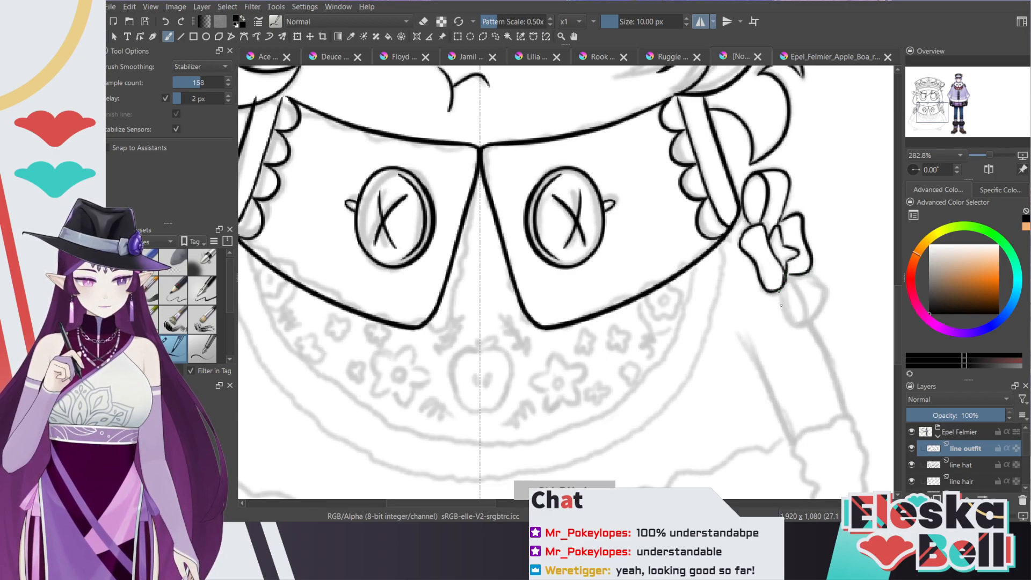
left_click_drag(779, 290, 796, 325)
left_click_drag(779, 275, 793, 292)
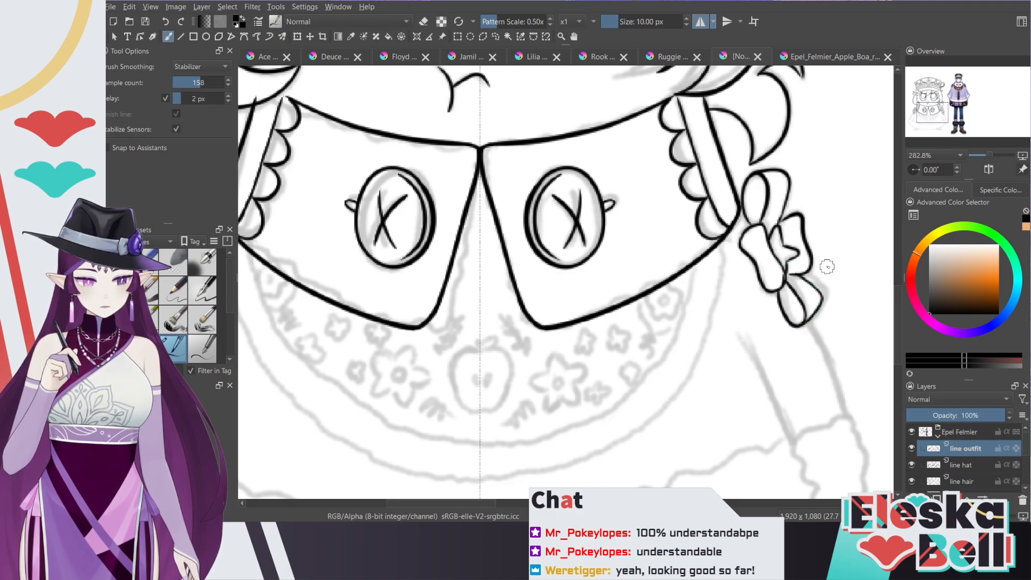
key("ctrl+z")
mouse_move(811, 278)
left_mouse_down()
mouse_move(823, 297)
mouse_move(801, 325)
mouse_move(815, 350)
mouse_move(799, 328)
left_mouse_up()
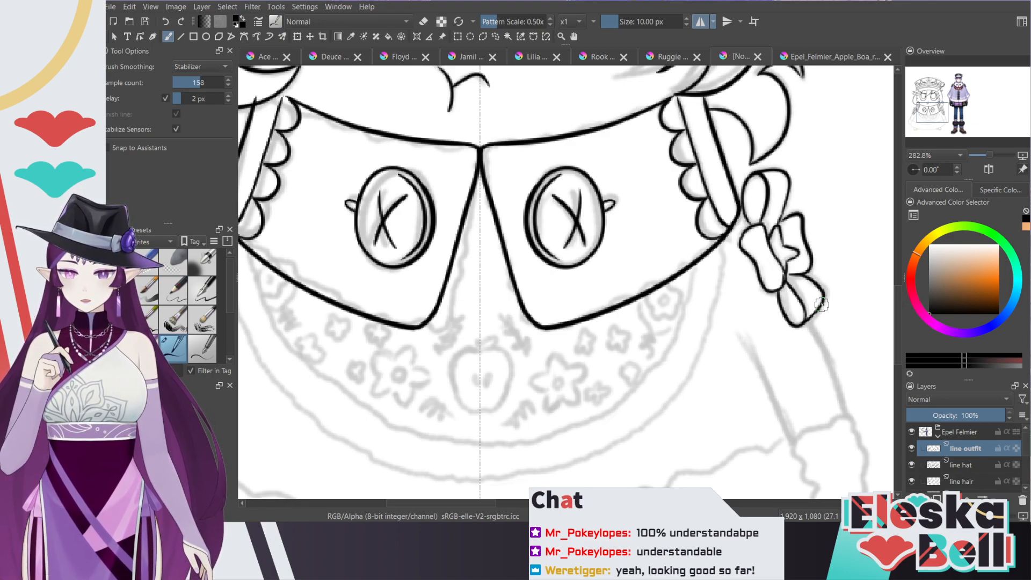
Step: Ink the two parallel mirrored curves bordering the embroidered panel below the collar
left_click_drag(464, 504, 444, 500)
mouse_move(846, 250)
left_mouse_down()
mouse_move(827, 333)
mouse_move(744, 438)
mouse_move(560, 461)
left_mouse_up()
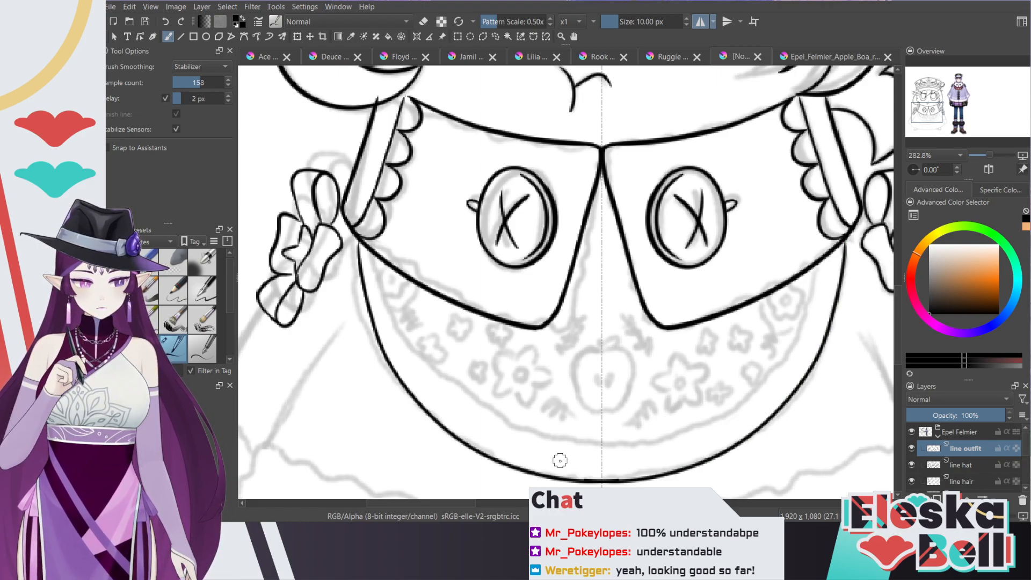
mouse_move(809, 297)
left_mouse_down()
mouse_move(714, 416)
mouse_move(567, 428)
left_mouse_up()
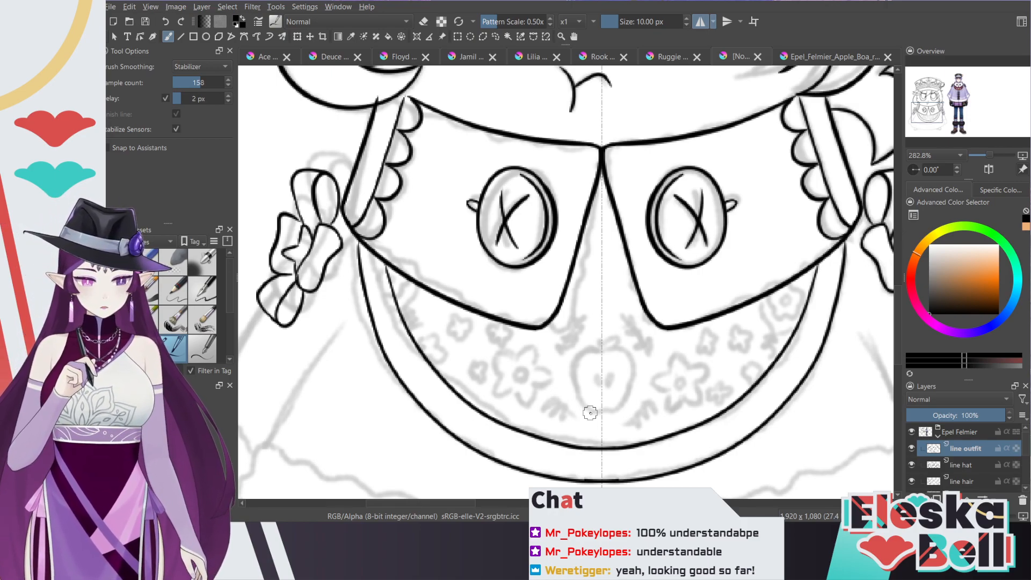
Step: Erase the upper ends of the panel's outer border curve and redraw them up to the collar's lower edge
key("e")
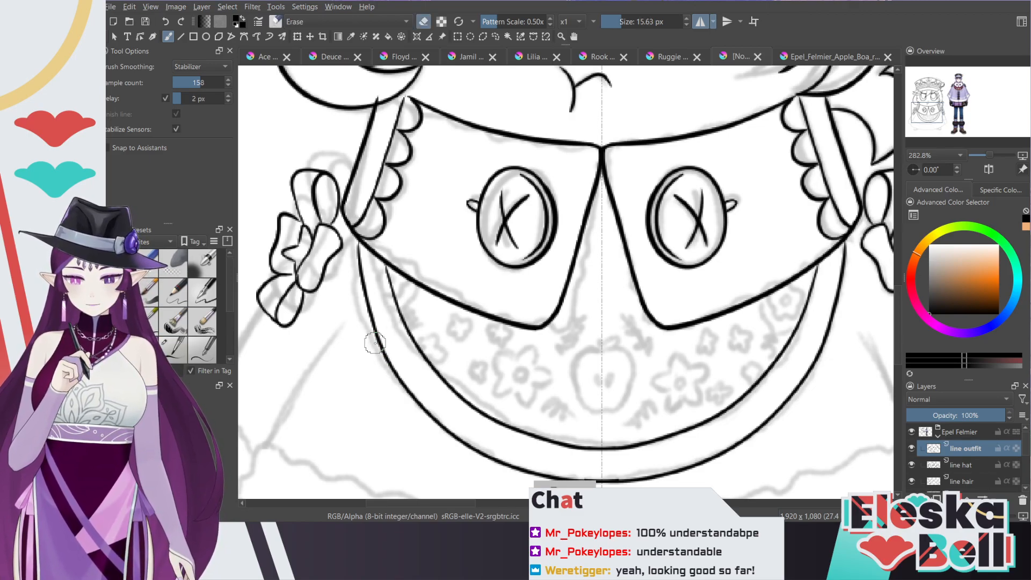
mouse_move(386, 351)
left_mouse_down()
mouse_move(355, 248)
mouse_move(359, 263)
left_mouse_up()
key("e")
mouse_move(393, 370)
left_mouse_down()
mouse_move(365, 307)
mouse_move(359, 238)
left_mouse_up()
key("ctrl+z")
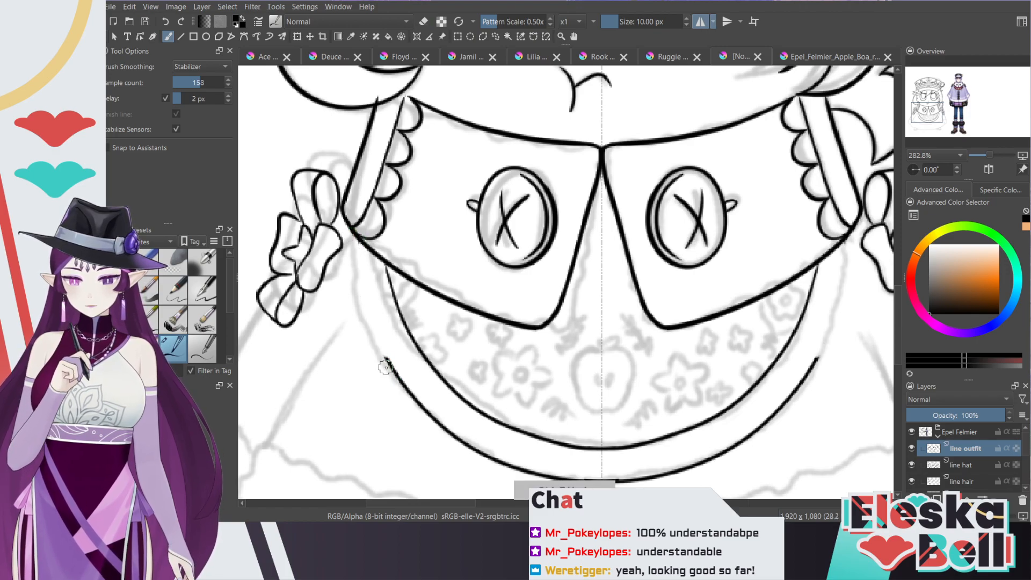
mouse_move(388, 364)
left_mouse_down()
mouse_move(363, 272)
mouse_move(361, 241)
left_mouse_up()
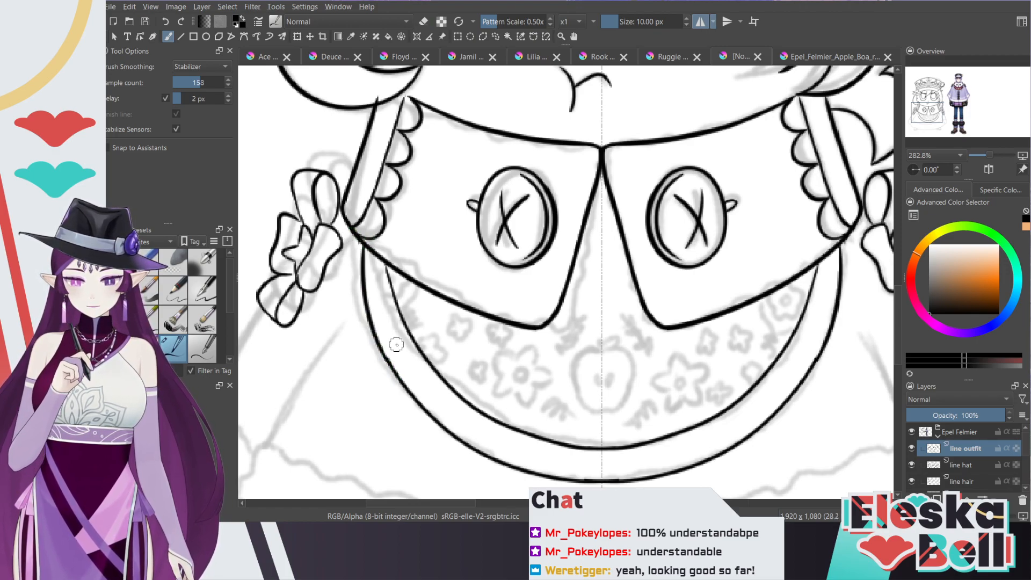
key("ctrl+z")
left_click_drag(388, 366, 359, 235)
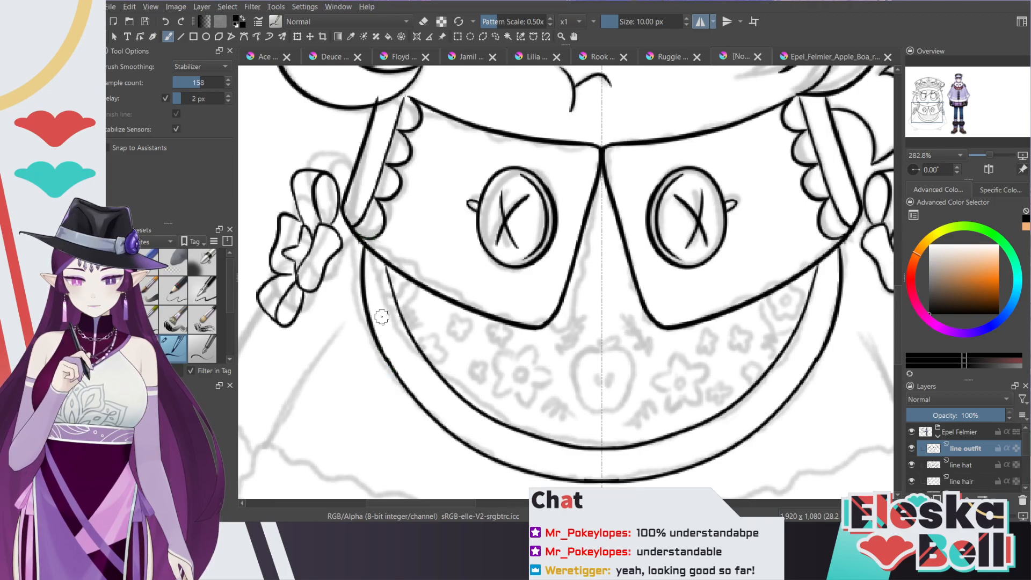
Step: Redraw the upper ends of the embroidered panel's outer border curve so they meet the collar's lower edge cleanly
key("ctrl+z")
mouse_move(389, 368)
left_mouse_down()
mouse_move(363, 289)
mouse_move(359, 242)
left_mouse_up()
key("ctrl+z")
left_click_drag(449, 505, 433, 503)
mouse_move(495, 362)
left_mouse_down()
mouse_move(470, 295)
mouse_move(492, 232)
left_mouse_up()
key("plus")
key("plus")
key("ctrl+z")
mouse_move(427, 446)
left_mouse_down()
mouse_move(385, 366)
mouse_move(366, 254)
mouse_move(361, 184)
left_mouse_up()
key("ctrl+z")
mouse_move(425, 438)
left_mouse_down()
mouse_move(376, 302)
mouse_move(360, 177)
left_mouse_up()
key("ctrl+z")
mouse_move(425, 438)
left_mouse_down()
mouse_move(372, 298)
mouse_move(361, 184)
left_mouse_up()
Step: Ink the apple outline on the symmetry axis of the embroidered panel and add its two mirrored seeds
scroll(498, 297, "down", 4)
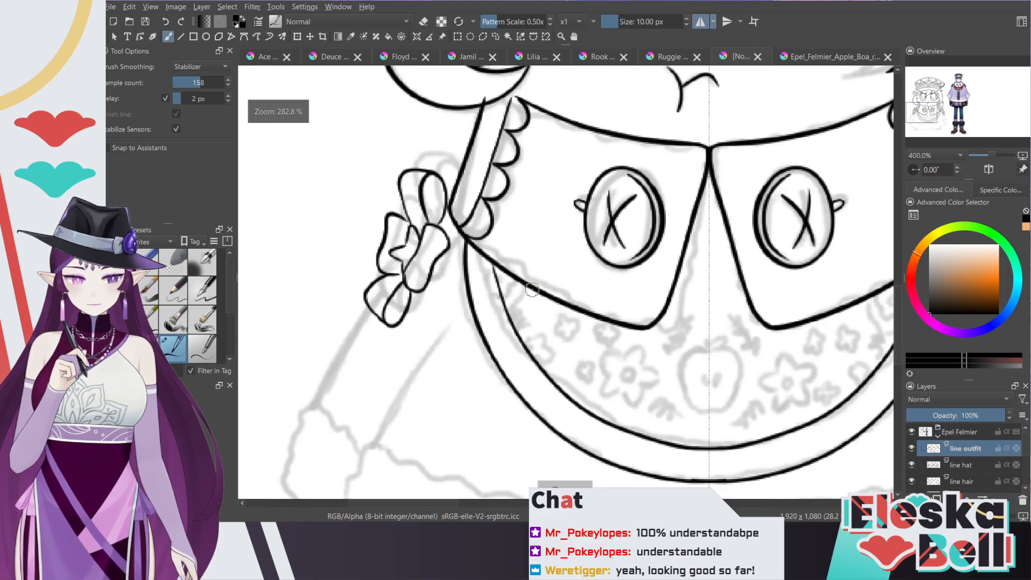
scroll(548, 287, "up", 2)
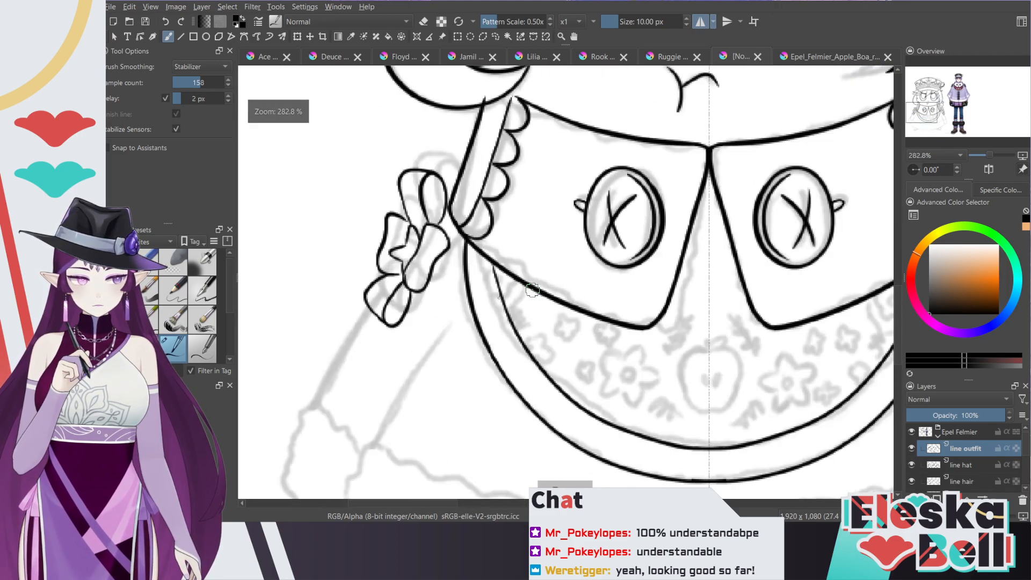
left_click_drag(437, 502, 476, 501)
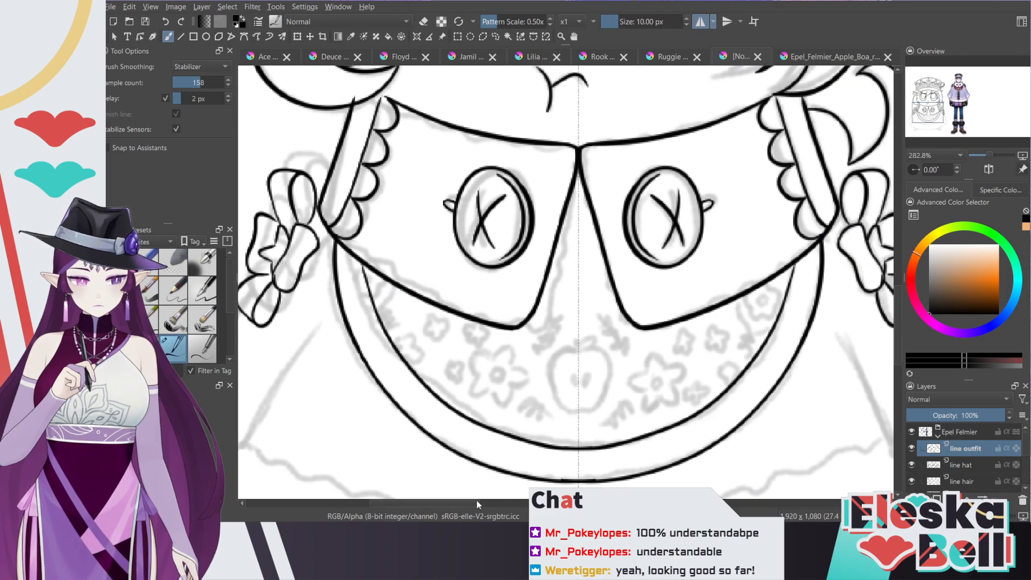
scroll(898, 297, "down", 2)
scroll(897, 313, "up", 1)
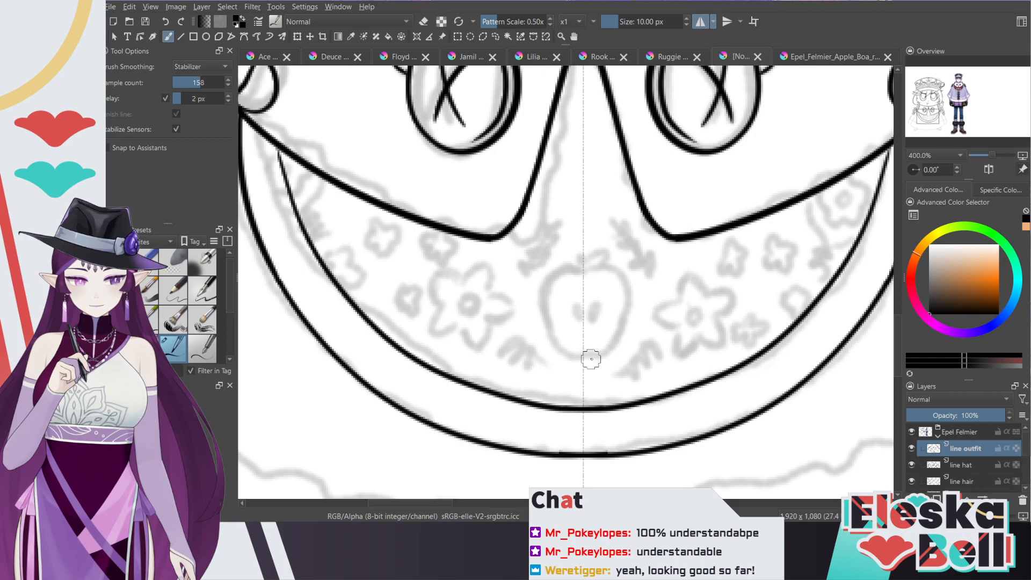
mouse_move(580, 357)
left_mouse_down()
mouse_move(545, 307)
mouse_move(552, 277)
mouse_move(570, 267)
mouse_move(604, 266)
left_mouse_up()
key("ctrl+z")
mouse_move(579, 357)
left_mouse_down()
mouse_move(542, 298)
mouse_move(545, 282)
mouse_move(583, 268)
left_mouse_up()
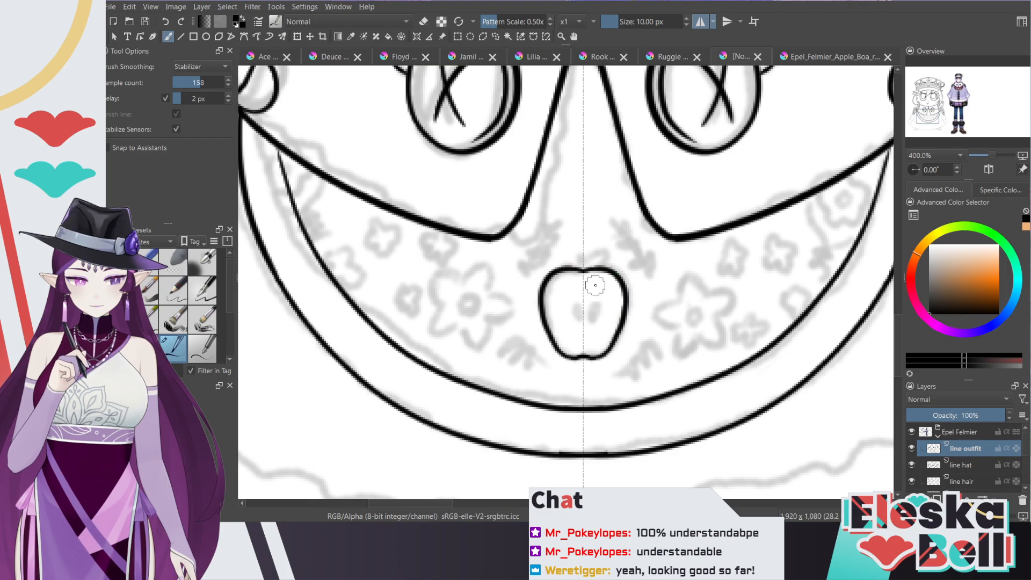
left_click_drag(572, 305, 577, 316)
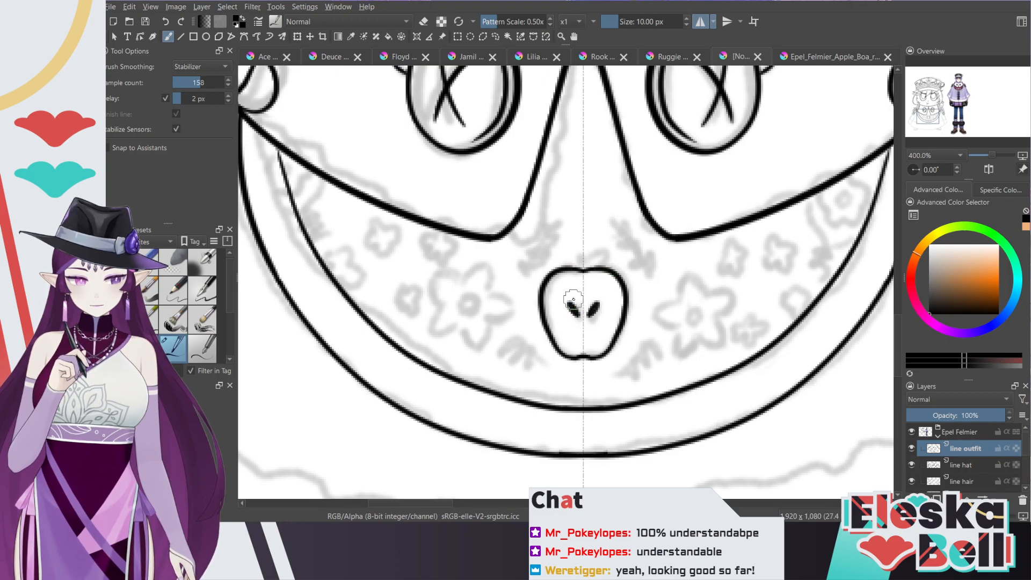
key("ctrl+z")
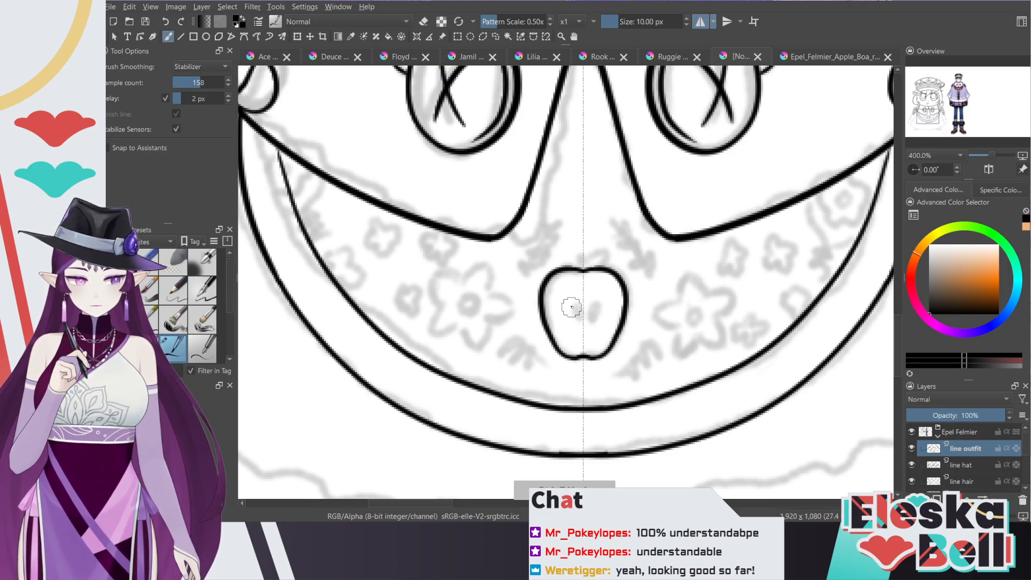
left_click_drag(572, 308, 579, 319)
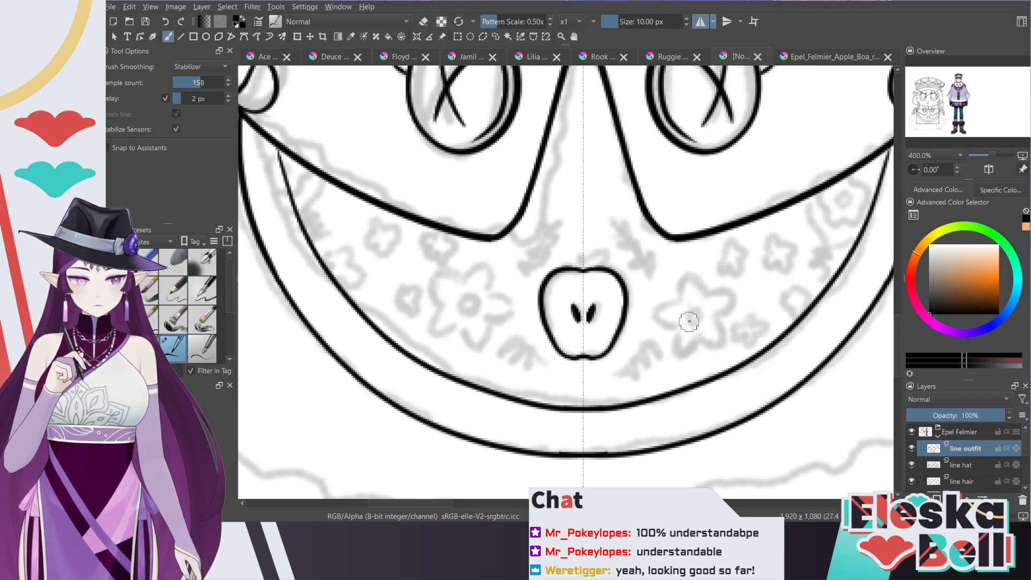
Step: Ink the large mirrored flower beside the apple with a small oval center and five pointed petals
mouse_move(693, 321)
left_mouse_down()
mouse_move(675, 281)
mouse_move(688, 262)
mouse_move(701, 276)
mouse_move(699, 300)
mouse_move(714, 280)
mouse_move(730, 289)
mouse_move(702, 299)
mouse_move(733, 293)
mouse_move(727, 309)
mouse_move(707, 316)
left_mouse_up()
key("ctrl+z")
key("ctrl+z")
key("ctrl+z")
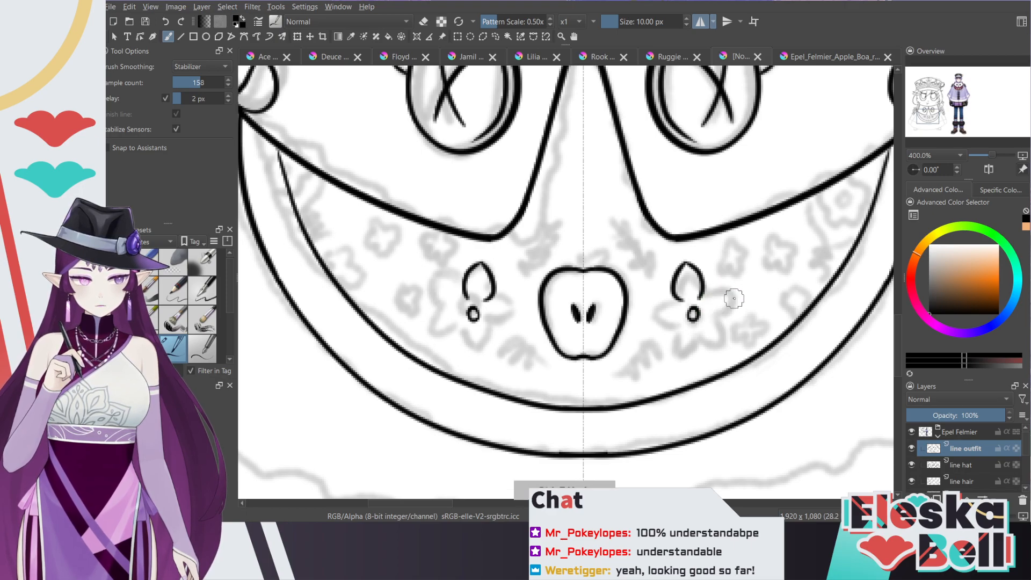
mouse_move(720, 288)
left_mouse_down()
mouse_move(702, 301)
mouse_move(717, 306)
mouse_move(731, 293)
mouse_move(728, 316)
mouse_move(712, 305)
mouse_move(721, 294)
mouse_move(725, 316)
mouse_move(729, 293)
mouse_move(715, 320)
mouse_move(719, 346)
mouse_move(697, 333)
mouse_move(708, 325)
mouse_move(685, 356)
mouse_move(675, 352)
mouse_move(698, 314)
mouse_move(680, 331)
mouse_move(656, 314)
mouse_move(689, 307)
mouse_move(669, 306)
mouse_move(686, 291)
mouse_move(686, 305)
mouse_move(651, 314)
mouse_move(709, 316)
mouse_move(685, 333)
mouse_move(659, 326)
mouse_move(657, 298)
mouse_move(706, 279)
mouse_move(717, 294)
mouse_move(706, 305)
mouse_move(652, 310)
left_mouse_up()
key("ctrl+z")
key("ctrl+z")
key("ctrl+z")
key("ctrl+z")
key("ctrl+z")
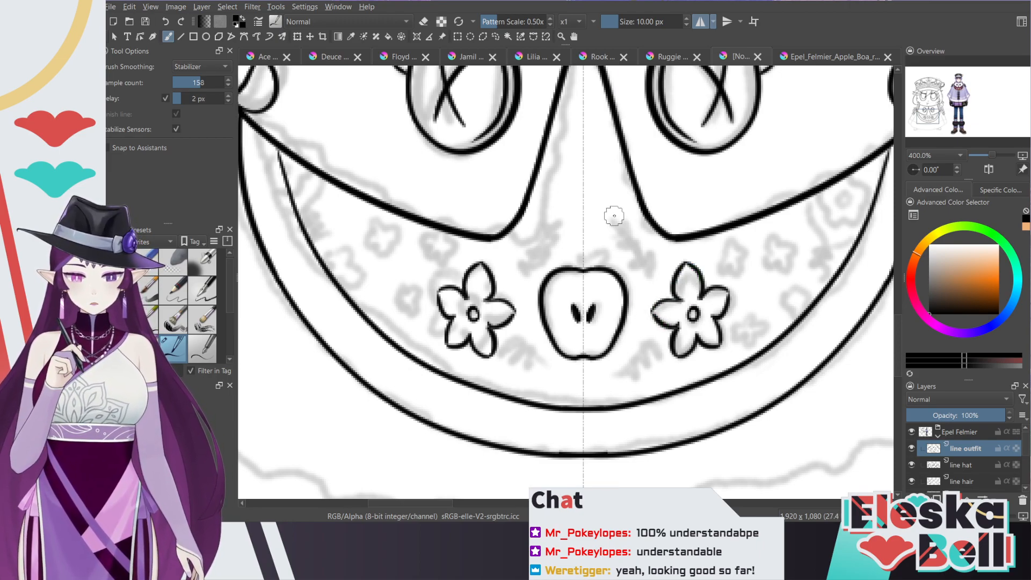
Step: Ink the mirrored curved sprig above each side of the apple and add small leaves along its stem
left_click_drag(602, 188, 660, 279)
left_click_drag(604, 194, 660, 282)
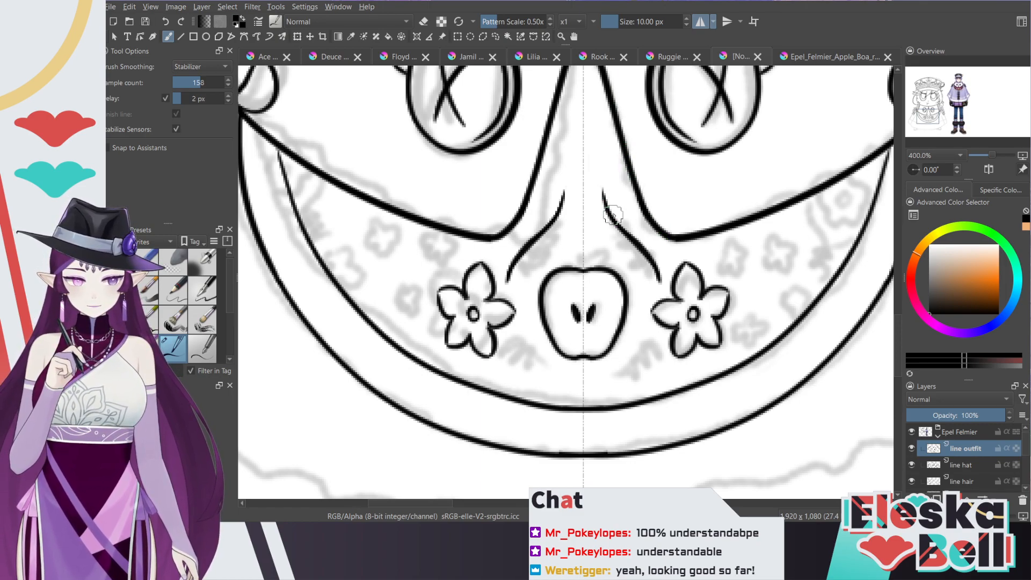
left_click_drag(614, 209, 623, 202)
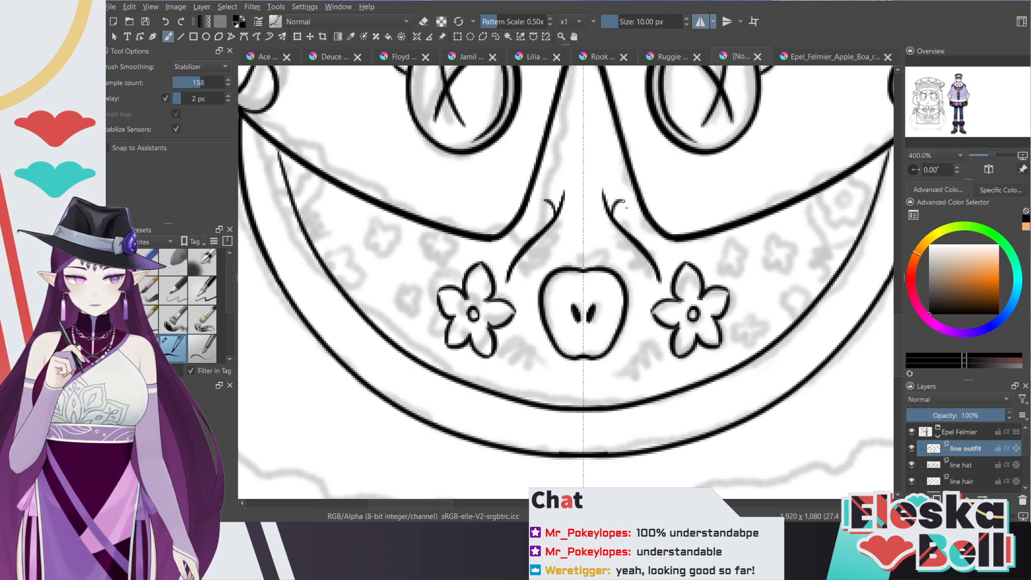
left_click_drag(610, 231, 612, 241)
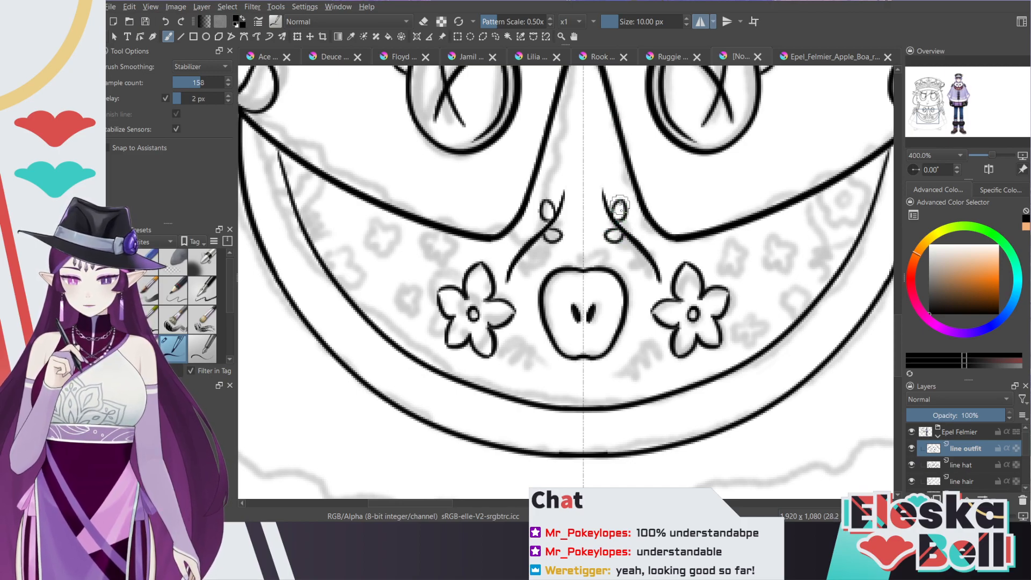
key("ctrl+z")
mouse_move(611, 227)
left_mouse_down()
mouse_move(603, 232)
mouse_move(626, 225)
left_mouse_up()
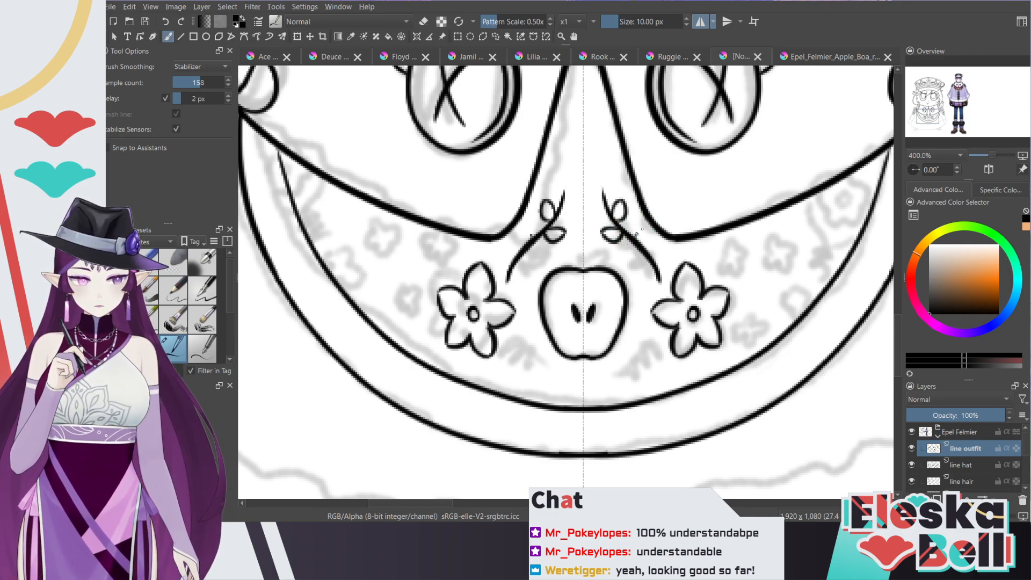
left_click_drag(647, 232, 656, 253)
key("ctrl+z")
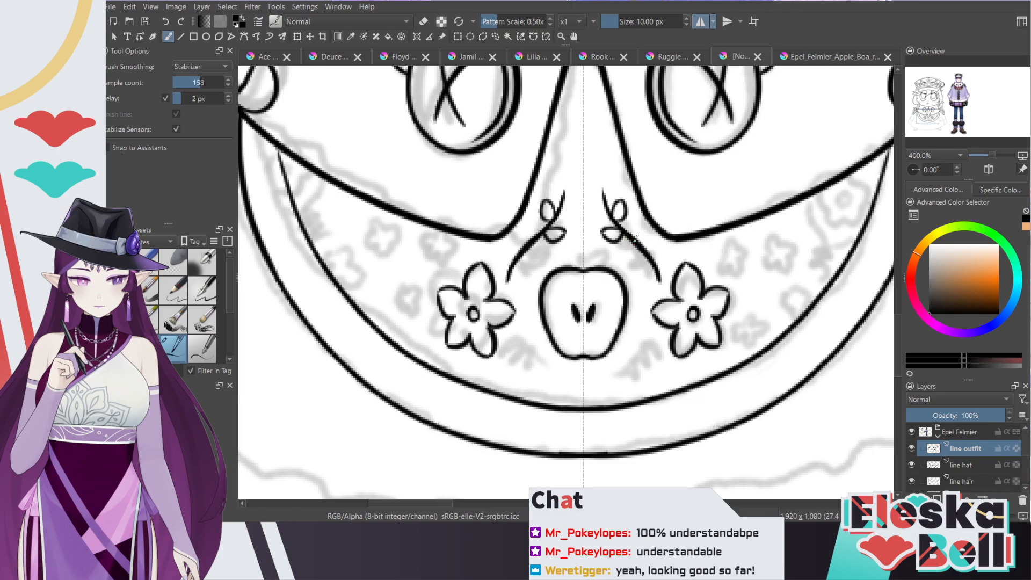
key("ctrl+z")
mouse_move(636, 242)
left_mouse_down()
mouse_move(648, 229)
mouse_move(633, 268)
mouse_move(659, 277)
left_mouse_up()
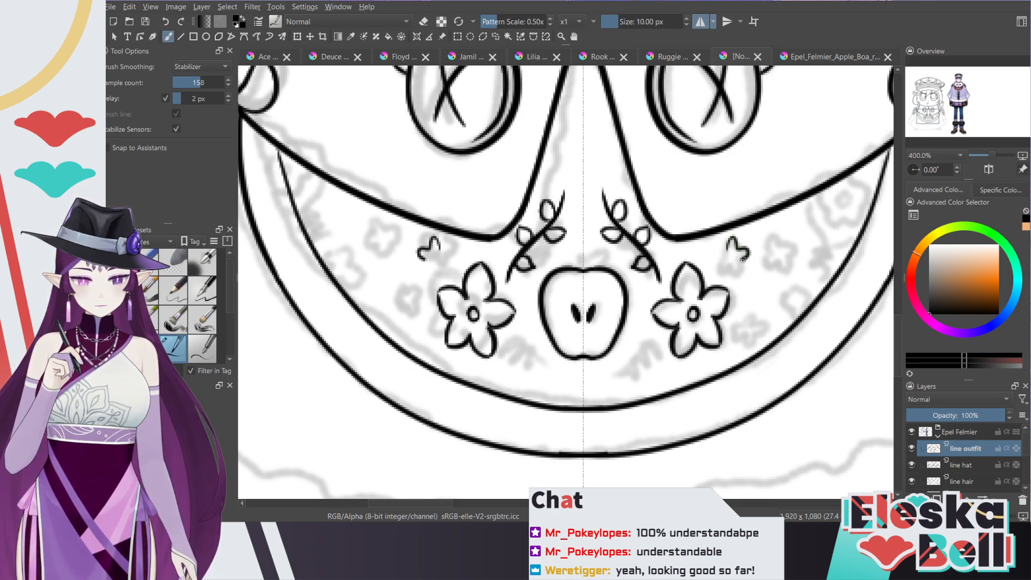
Step: Ink a small mirrored five-petal flower with a dot center just above and outside each large flower
key("ctrl+z")
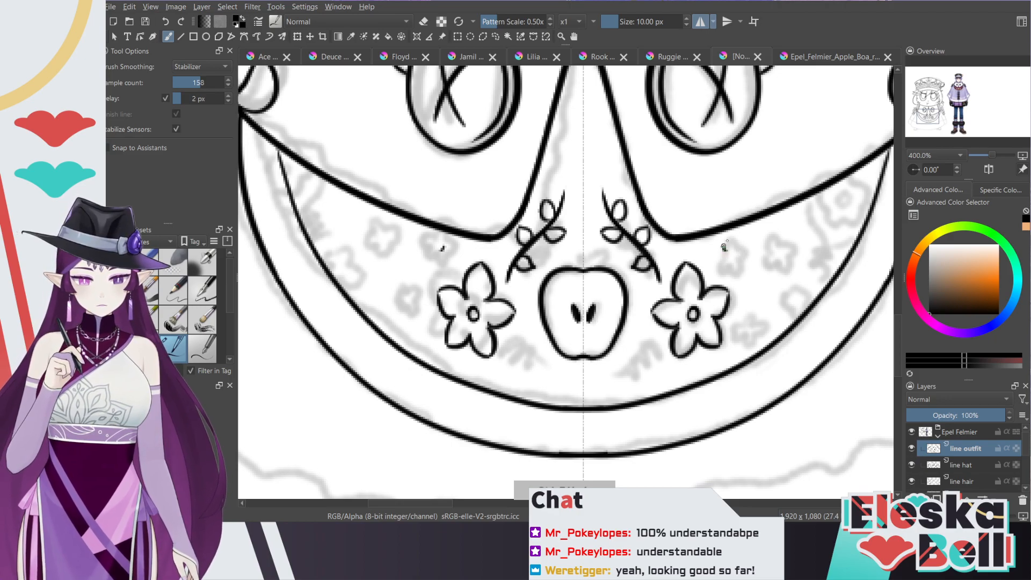
left_click_drag(724, 247, 737, 244)
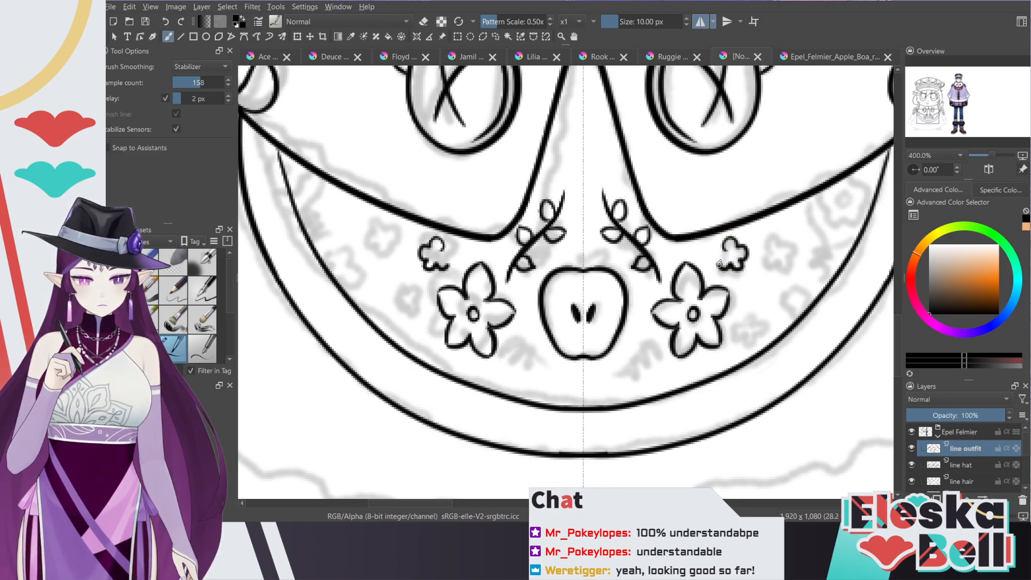
key("ctrl+z")
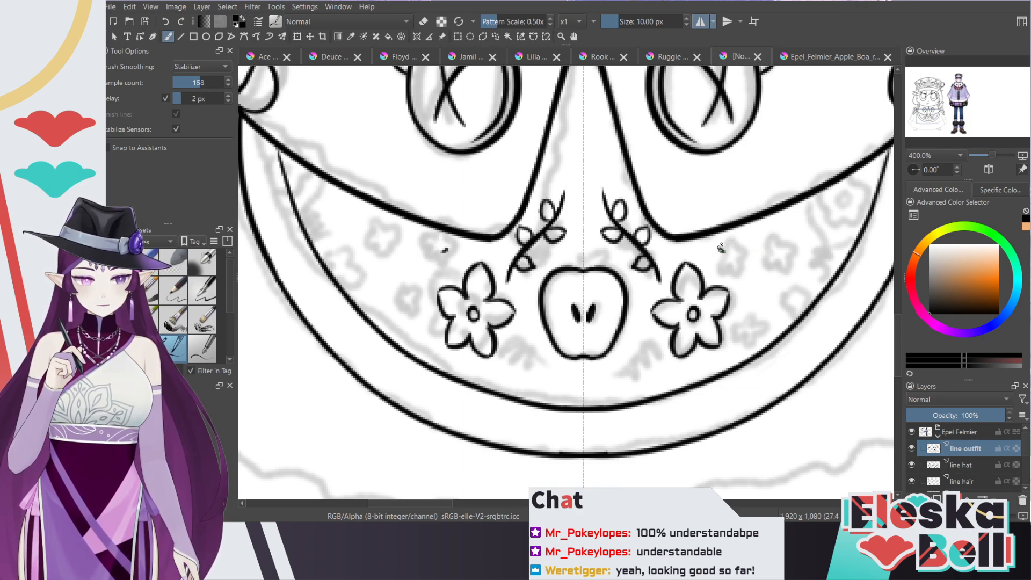
left_click_drag(731, 237, 729, 265)
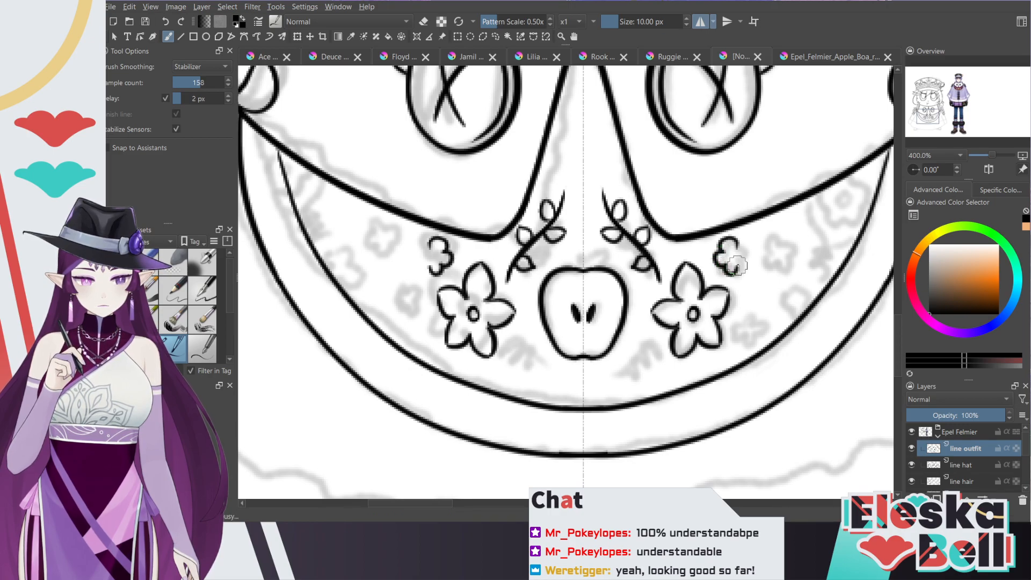
left_click_drag(745, 252, 743, 258)
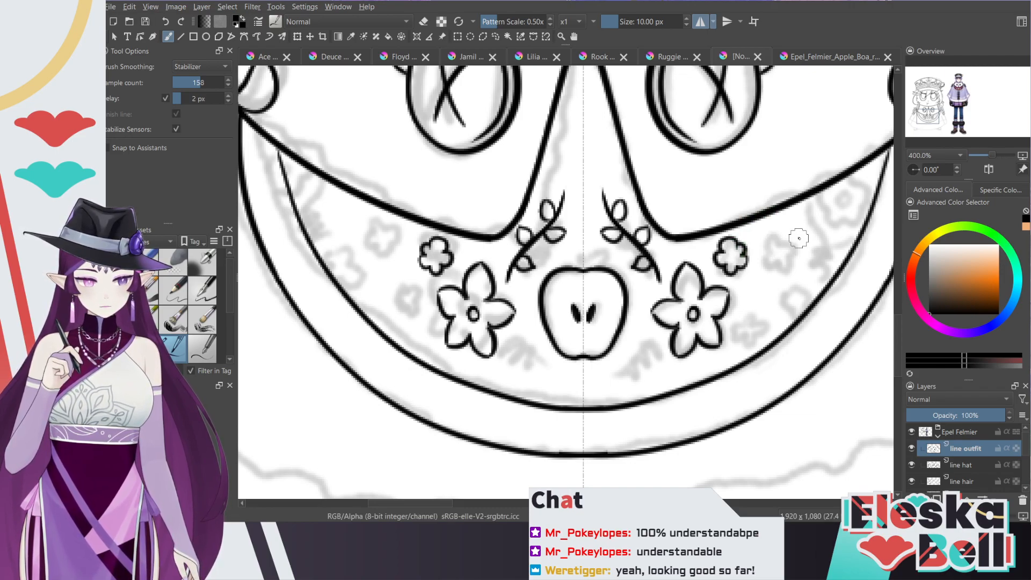
Step: Ink the mirrored round-petalled flower with a small circle center in the panel's upper outer corners
left_click(844, 200)
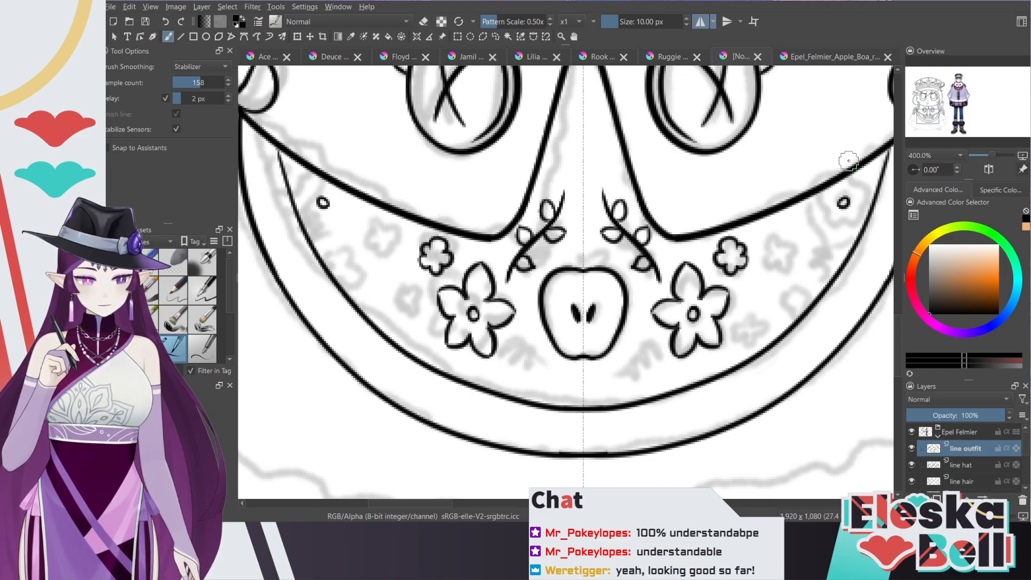
mouse_move(866, 190)
left_mouse_down()
mouse_move(832, 194)
mouse_move(825, 214)
mouse_move(813, 203)
mouse_move(828, 194)
left_mouse_up()
key("ctrl+z")
key("ctrl+z")
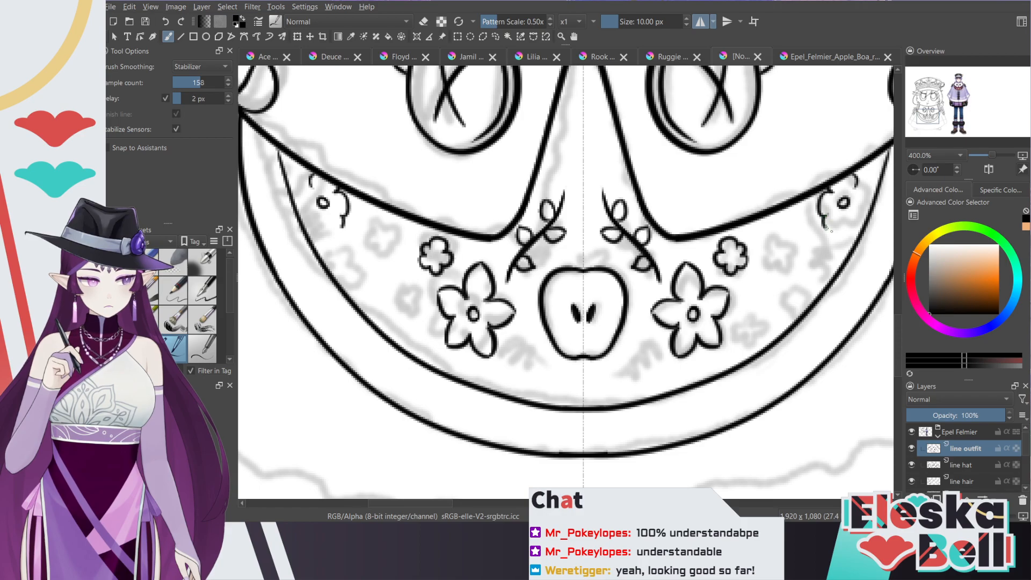
key("ctrl+z")
left_click_drag(827, 221, 848, 220)
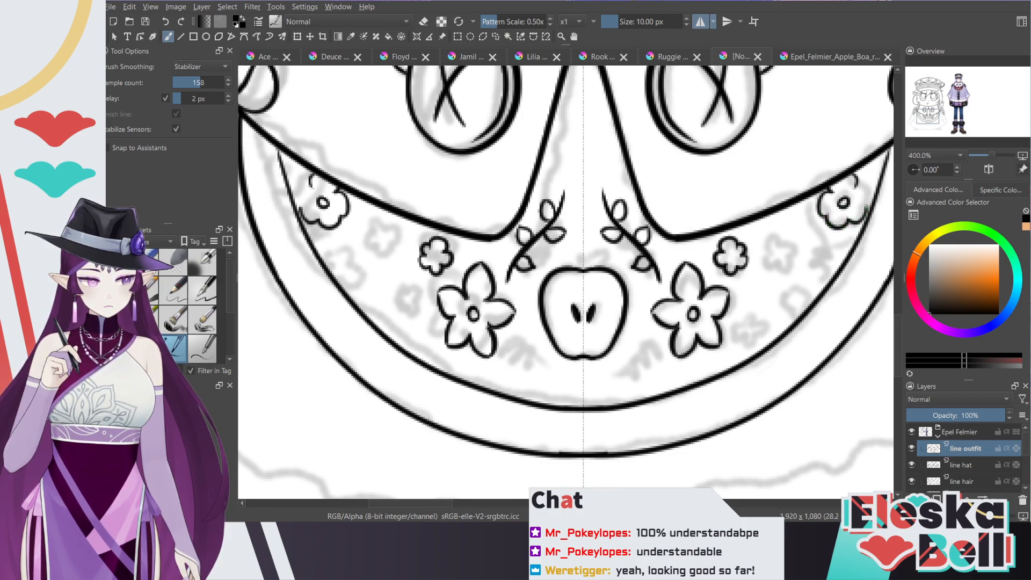
key("ctrl+z")
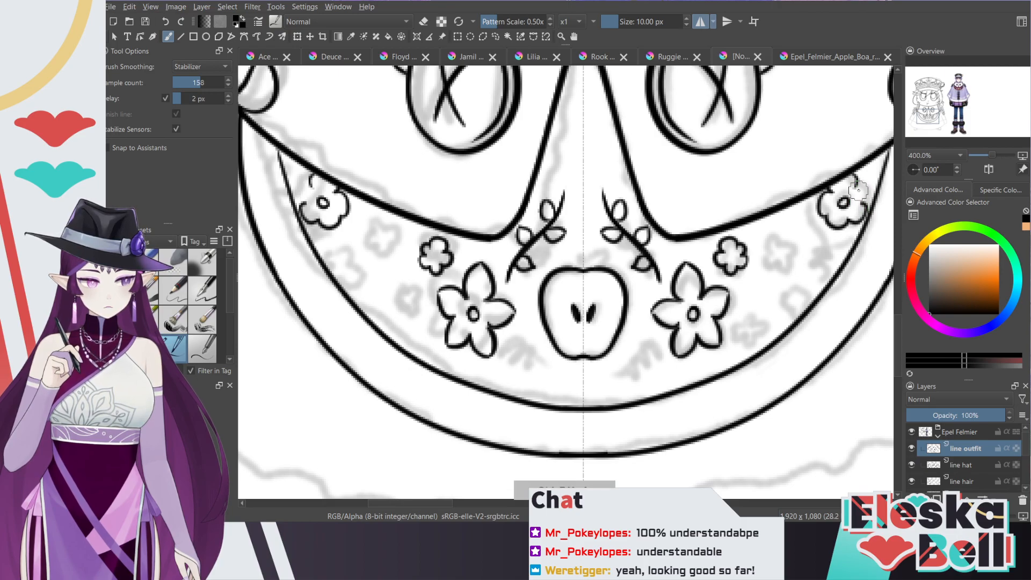
mouse_move(857, 186)
left_mouse_down()
mouse_move(872, 195)
mouse_move(865, 206)
left_mouse_up()
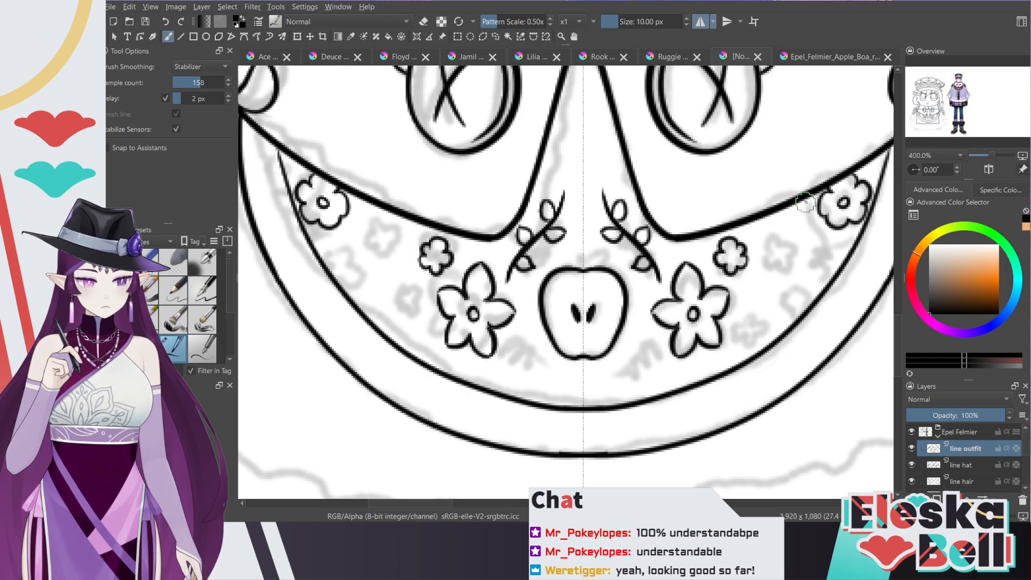
Step: Ink the curved mirrored vine below each corner flower, with a side branch and small leaves along its lower end
mouse_move(806, 219)
left_mouse_down()
mouse_move(825, 262)
mouse_move(792, 284)
left_mouse_up()
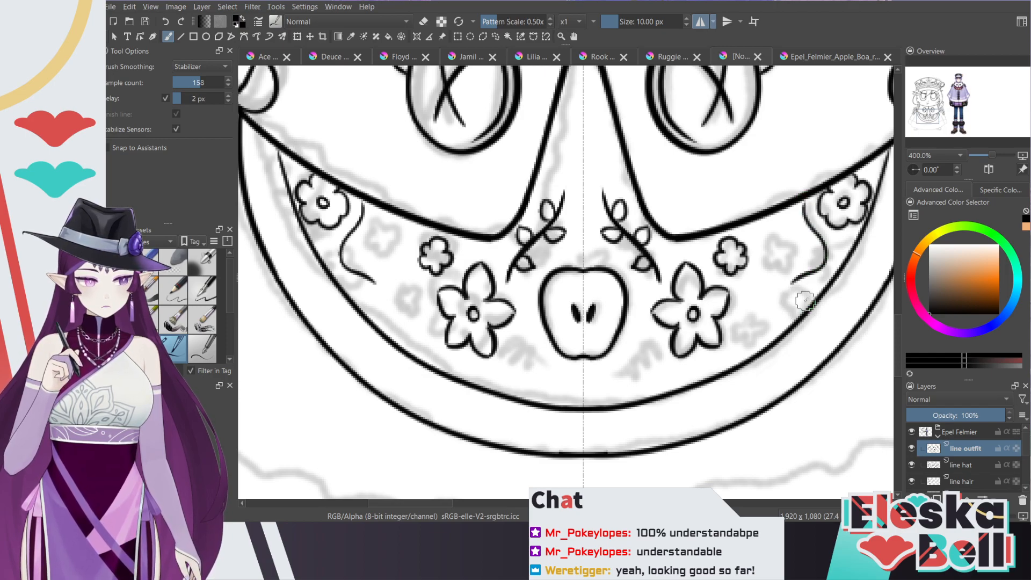
key("ctrl+z")
mouse_move(806, 202)
left_mouse_down()
mouse_move(823, 274)
mouse_move(763, 321)
left_mouse_up()
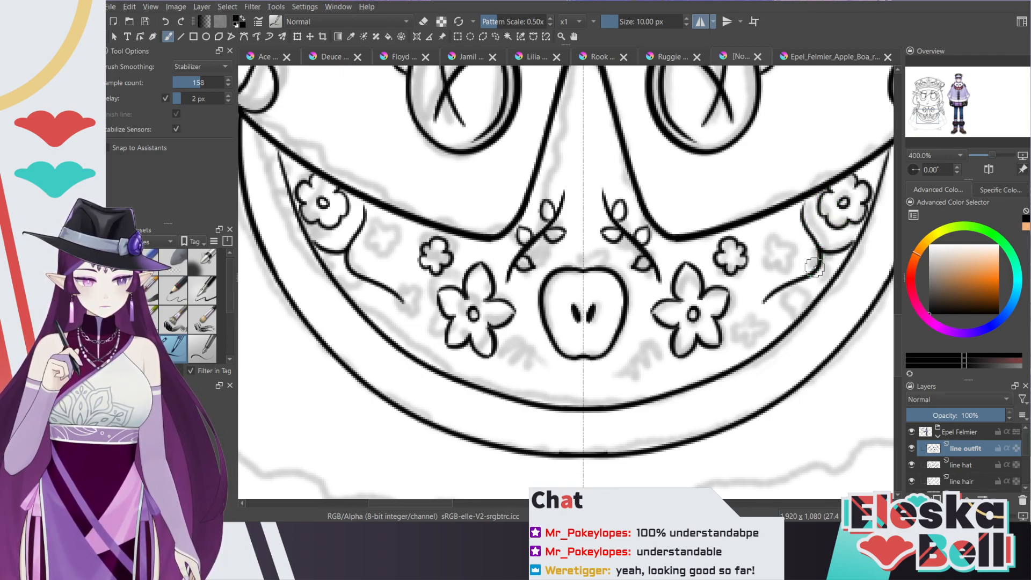
mouse_move(813, 258)
left_mouse_down()
mouse_move(803, 253)
mouse_move(814, 289)
left_mouse_up()
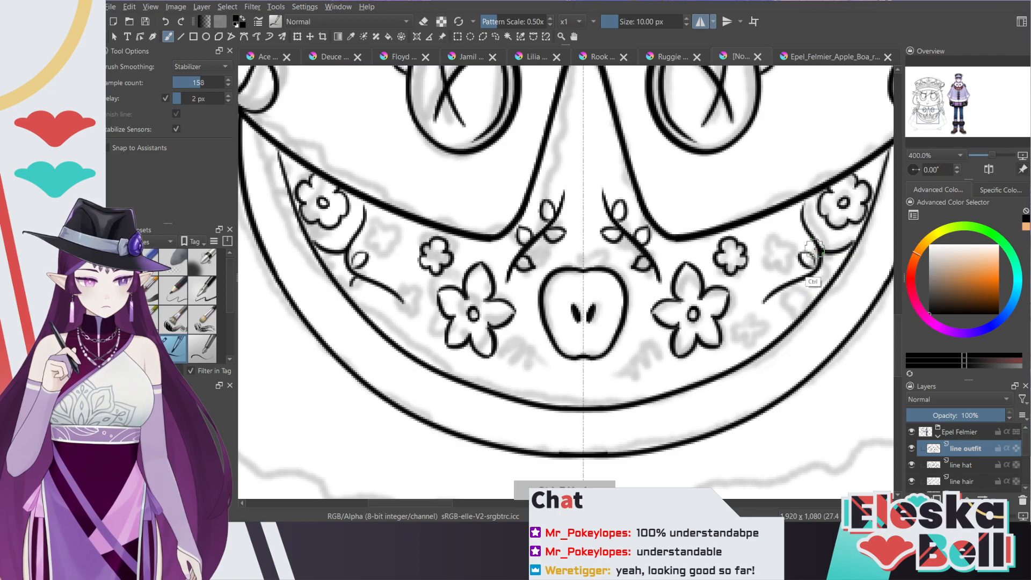
mouse_move(813, 278)
left_mouse_down()
mouse_move(770, 277)
mouse_move(791, 281)
mouse_move(789, 307)
mouse_move(782, 294)
mouse_move(791, 282)
mouse_move(782, 308)
mouse_move(806, 264)
mouse_move(793, 318)
mouse_move(777, 290)
left_mouse_up()
key("ctrl+z")
key("ctrl+z")
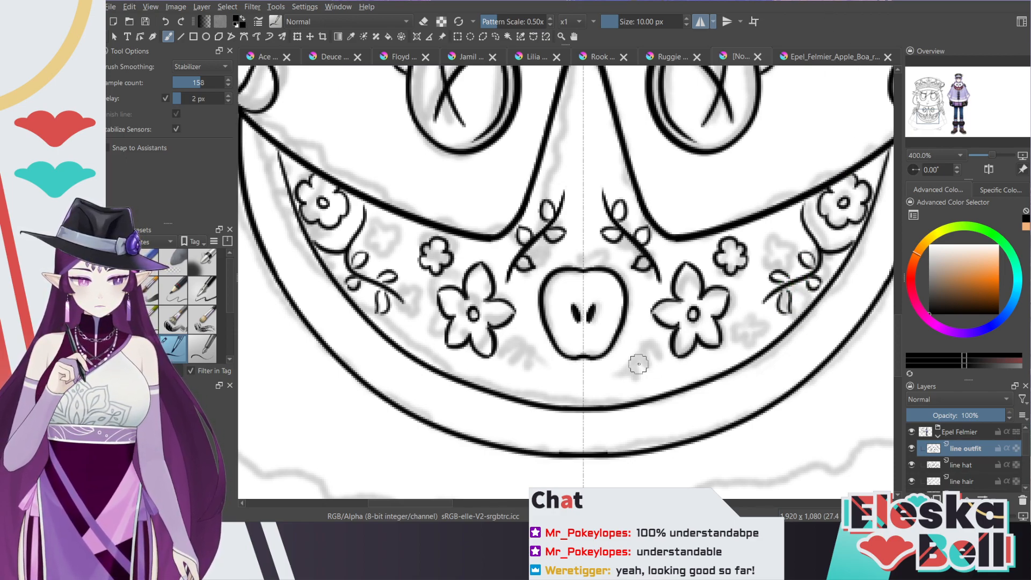
Step: Ink a short mirrored sprig below each side of the apple and line its underside with small looped leaves
left_click_drag(640, 356, 605, 389)
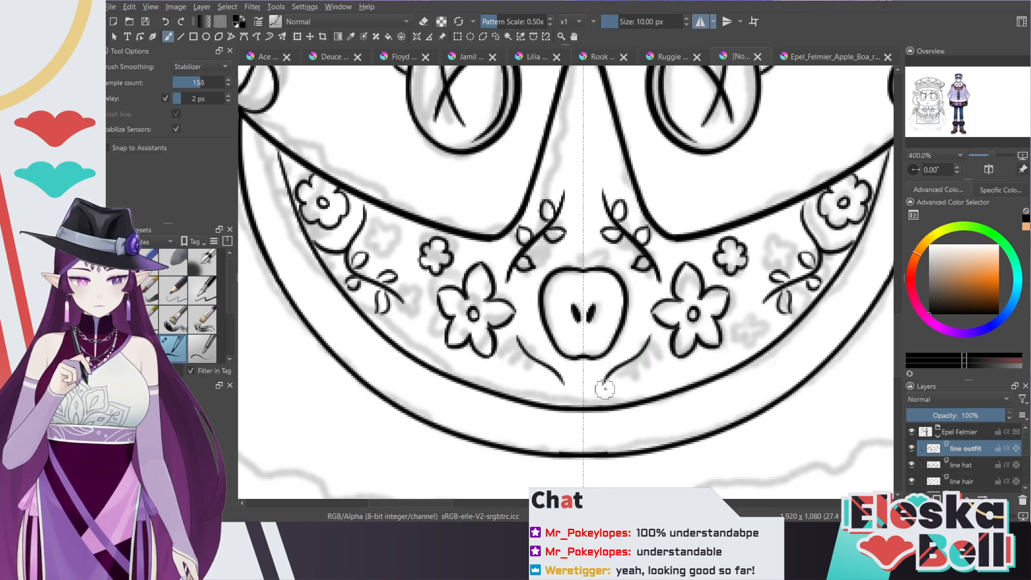
key("ctrl+z")
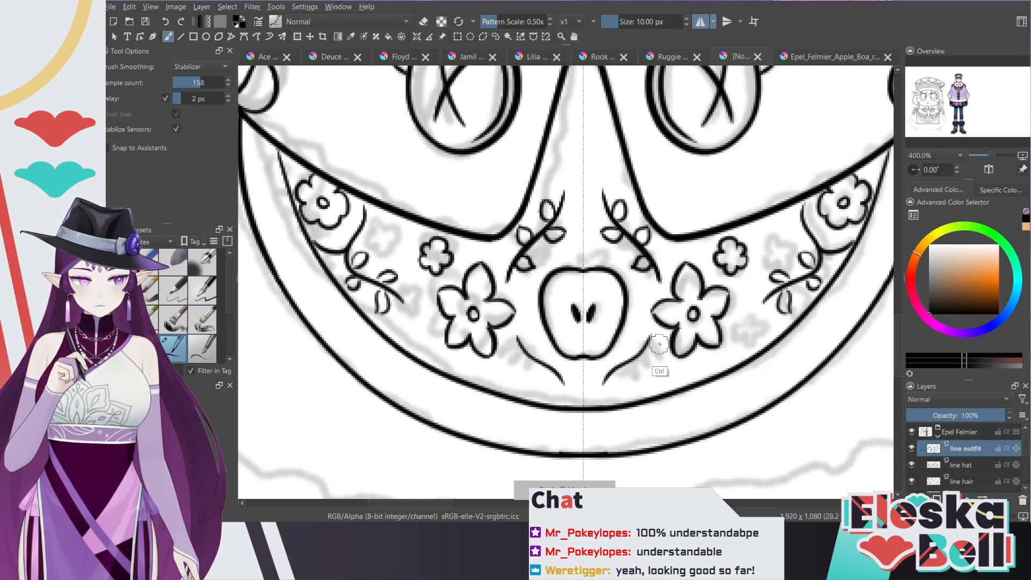
left_click_drag(652, 333, 603, 391)
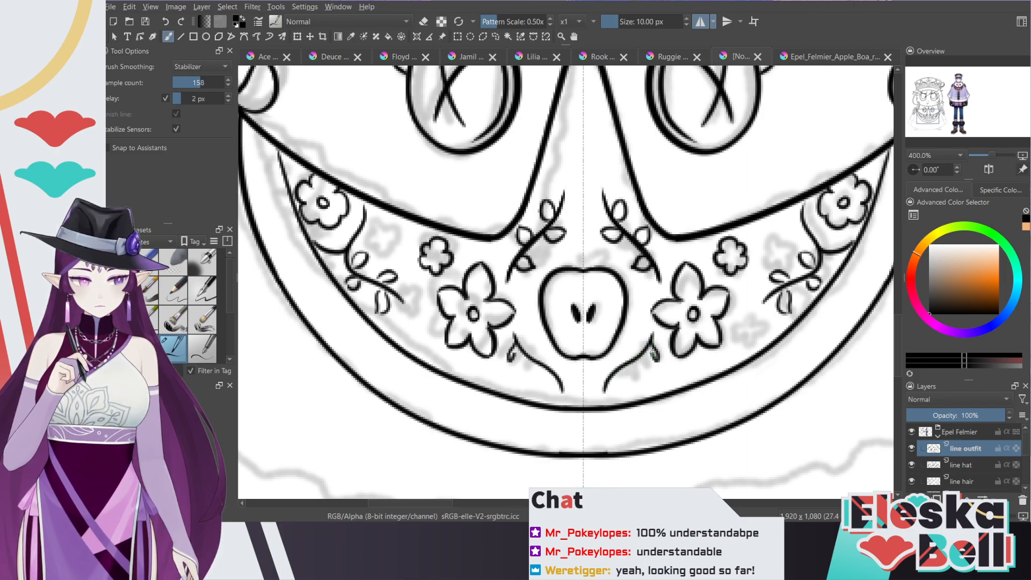
mouse_move(639, 359)
left_mouse_down()
mouse_move(641, 370)
mouse_move(623, 370)
left_mouse_up()
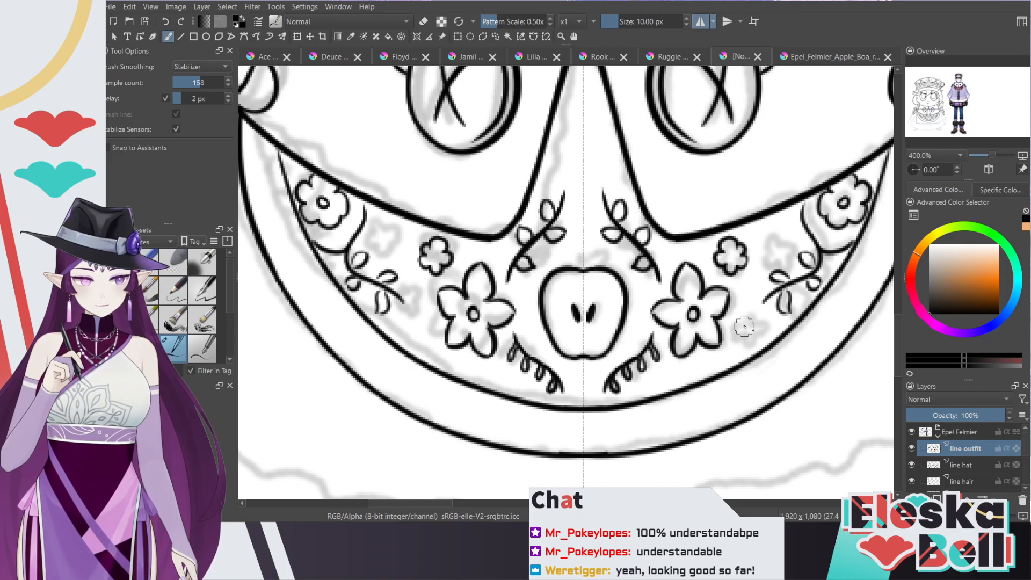
Step: Ink a small mirrored five-petal flower below and outside each large flower on the embroidered panel
mouse_move(745, 315)
left_mouse_down()
mouse_move(743, 339)
mouse_move(756, 332)
mouse_move(757, 343)
left_mouse_up()
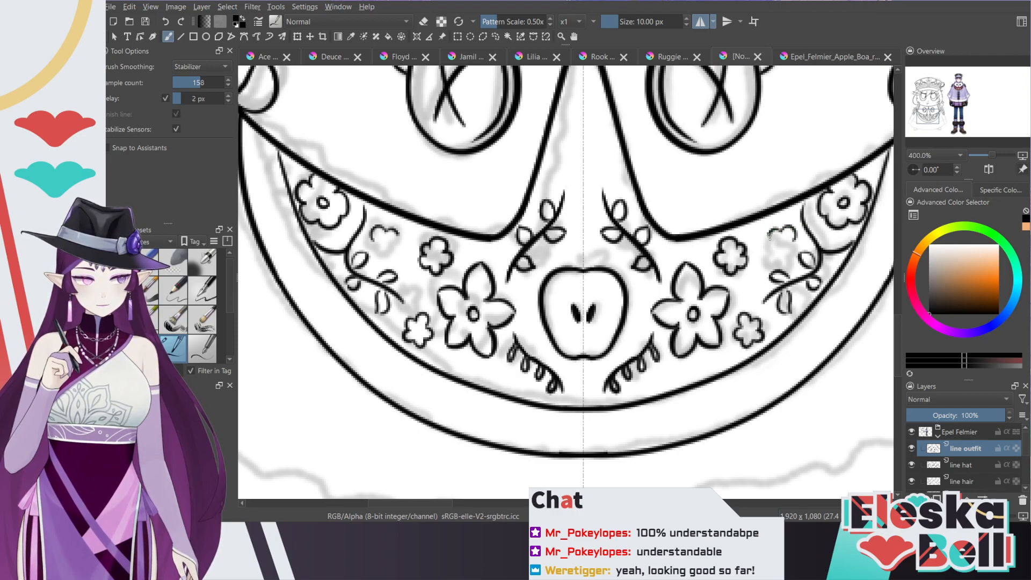
mouse_move(769, 243)
left_mouse_down()
mouse_move(765, 257)
mouse_move(780, 262)
left_mouse_up()
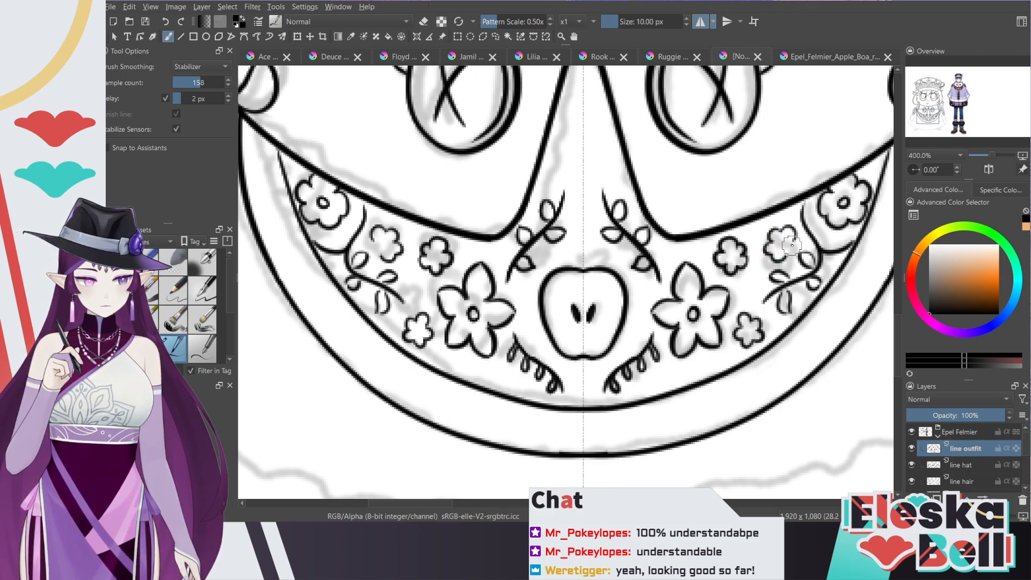
key("ctrl+z")
mouse_move(796, 248)
left_mouse_down()
mouse_move(763, 263)
mouse_move(783, 259)
left_mouse_up()
key("ctrl+z")
key("ctrl+z")
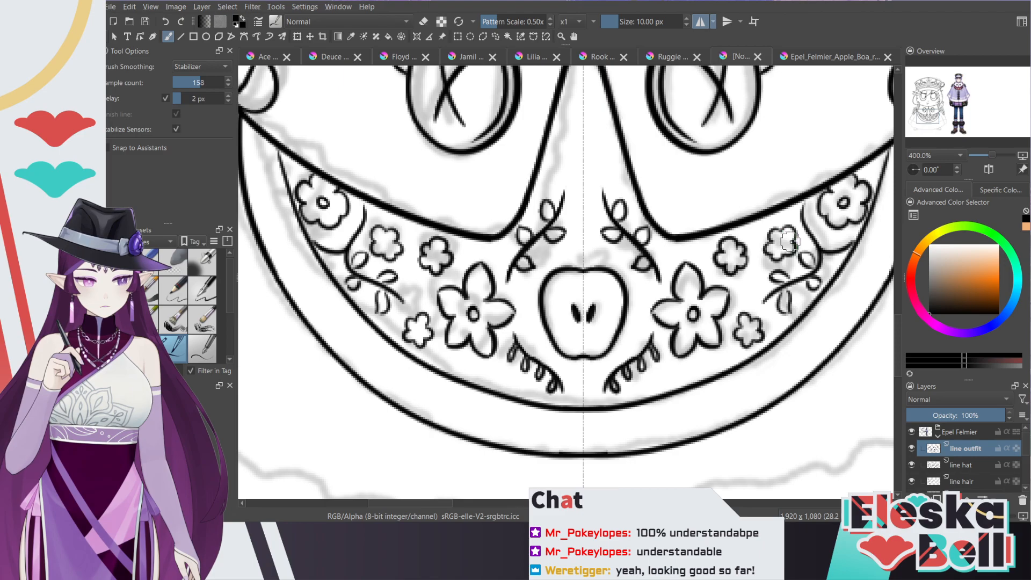
key("ctrl+z")
key("ctrl+z")
key("ctrl+z")
key("ctrl+z")
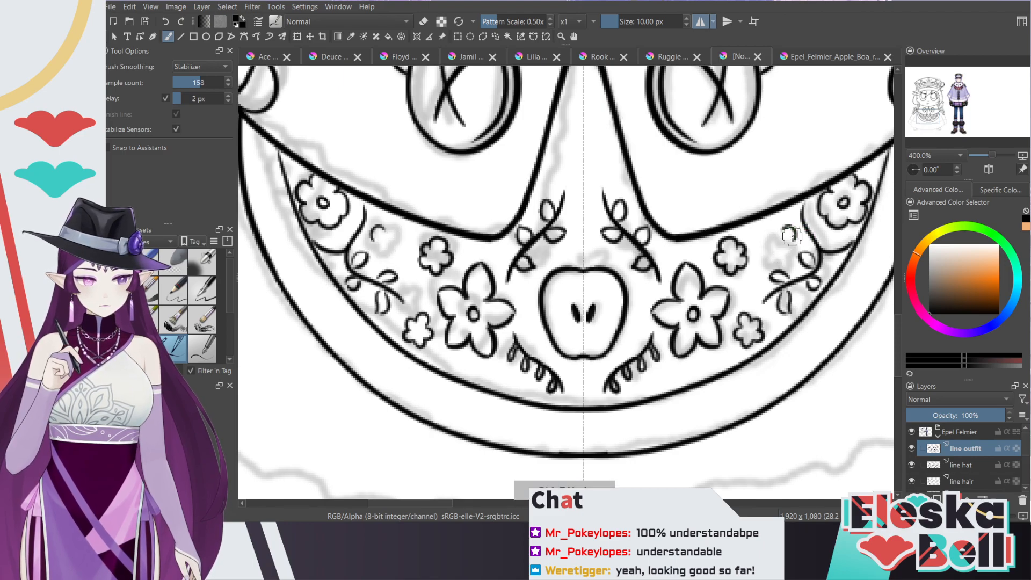
key("ctrl+z")
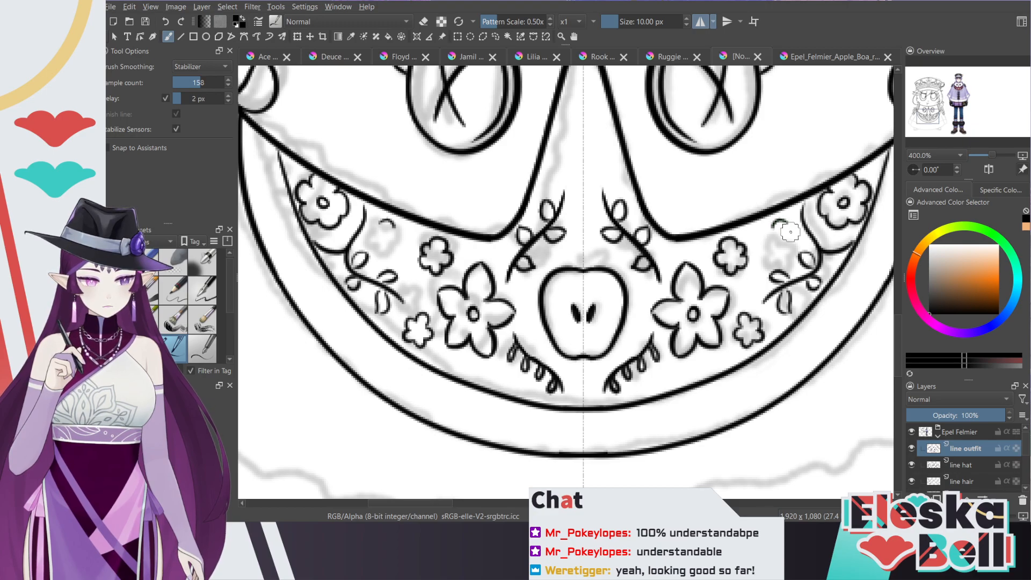
key("ctrl+z")
Step: Ink a mirrored round-petalled flower on each side, between the corner vine and the upper small flower
mouse_move(772, 232)
left_mouse_down()
mouse_move(776, 222)
mouse_move(791, 229)
left_mouse_up()
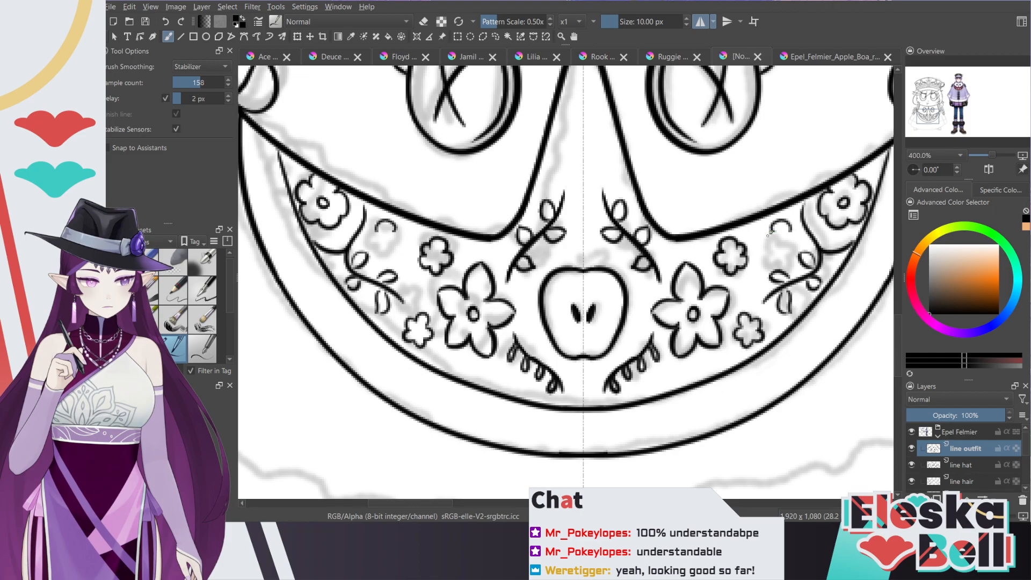
key("ctrl+z")
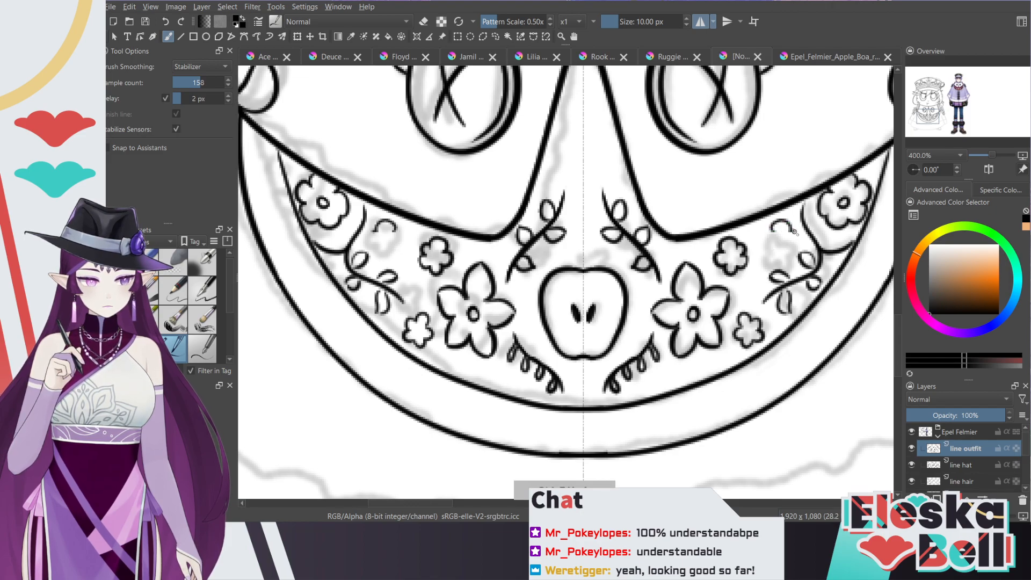
left_click_drag(793, 232, 789, 246)
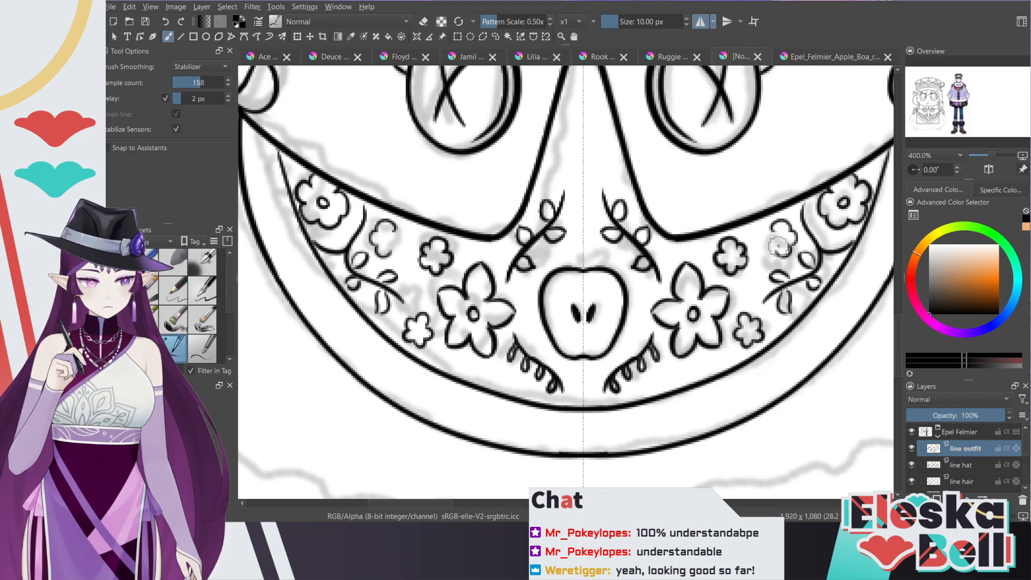
left_click_drag(764, 237, 769, 228)
Step: Check the embroidered panel against the whole figure and the reference character beside it
key("minus")
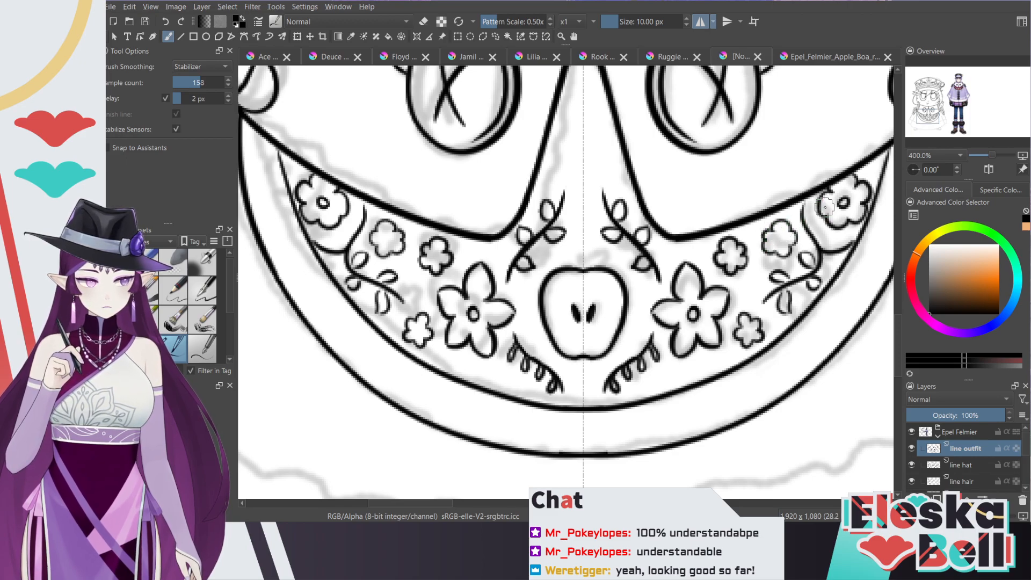
key("minus")
key("minus")
key("minus")
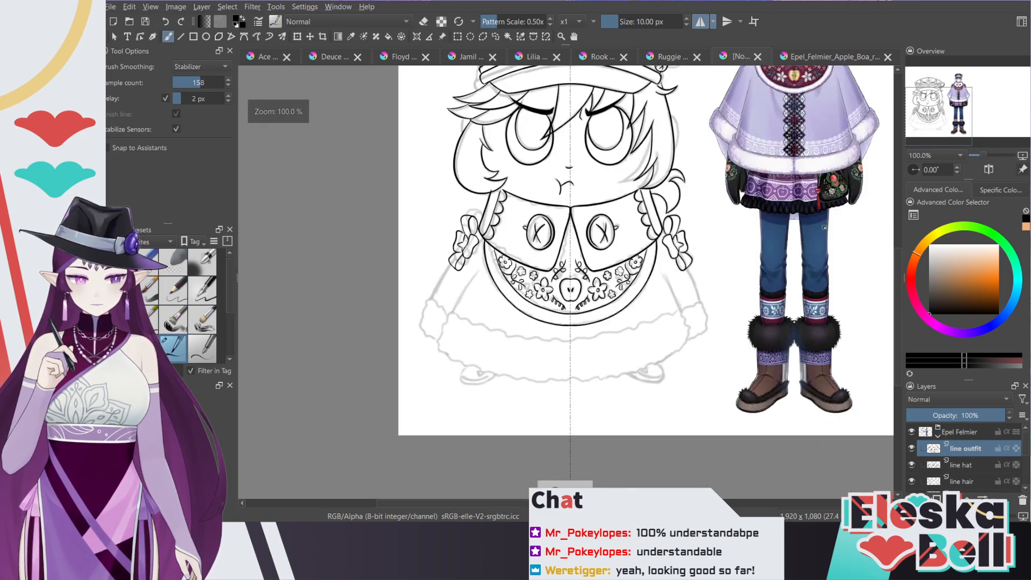
key("plus")
key("plus")
key("plus")
key("plus")
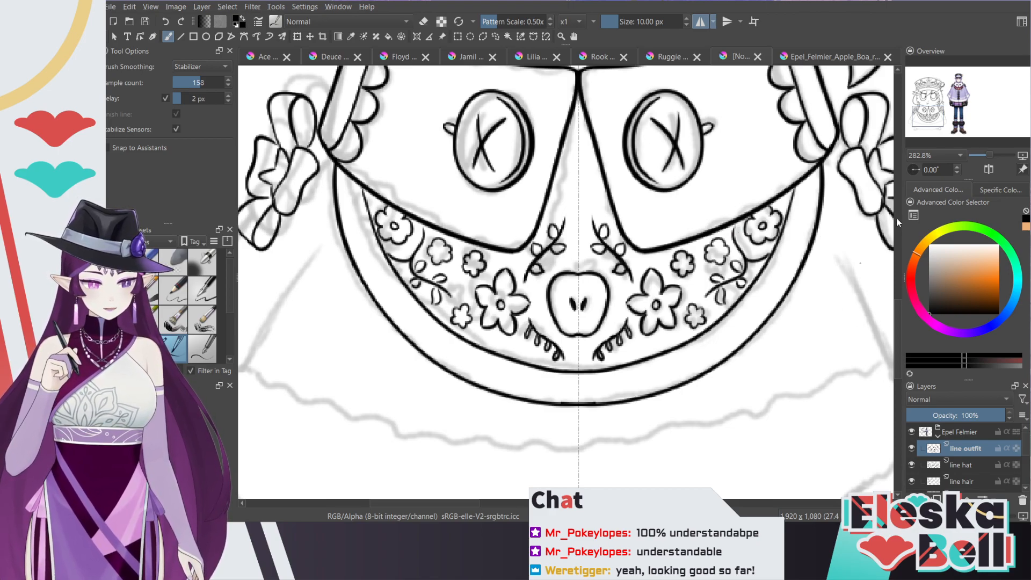
key("plus")
key("plus")
key("minus")
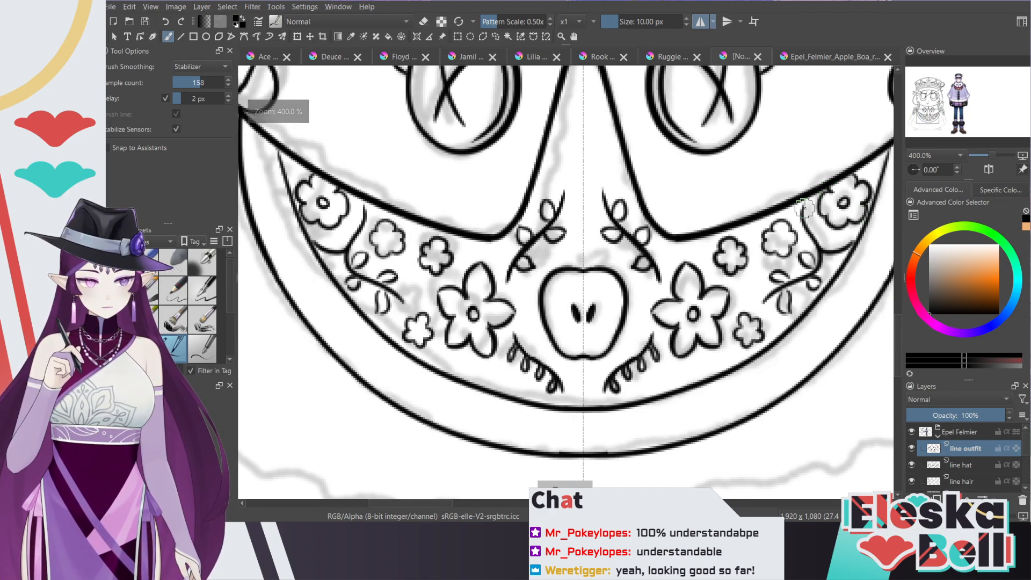
Step: Ink small mirrored leaves along the upper part of the vine around each corner flower
key("e")
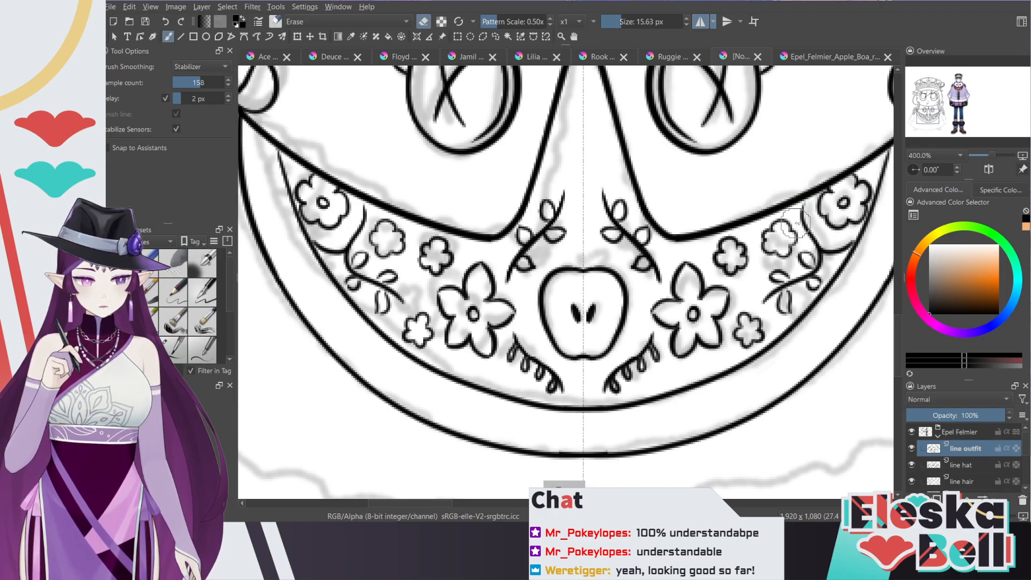
key("e")
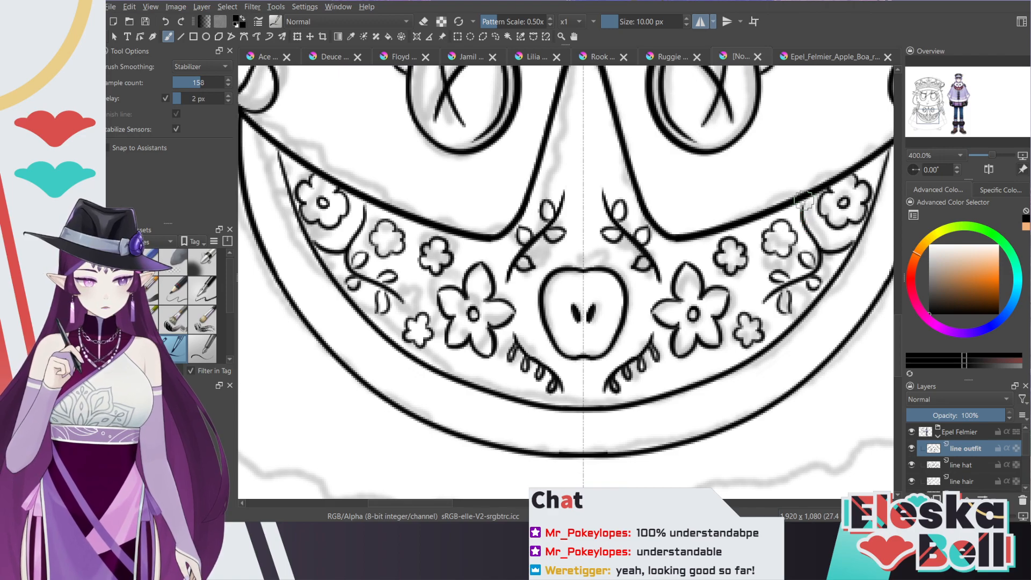
mouse_move(806, 217)
left_mouse_down()
mouse_move(812, 226)
mouse_move(809, 207)
mouse_move(838, 247)
mouse_move(852, 229)
mouse_move(844, 246)
left_mouse_up()
key("ctrl+z")
key("ctrl+z")
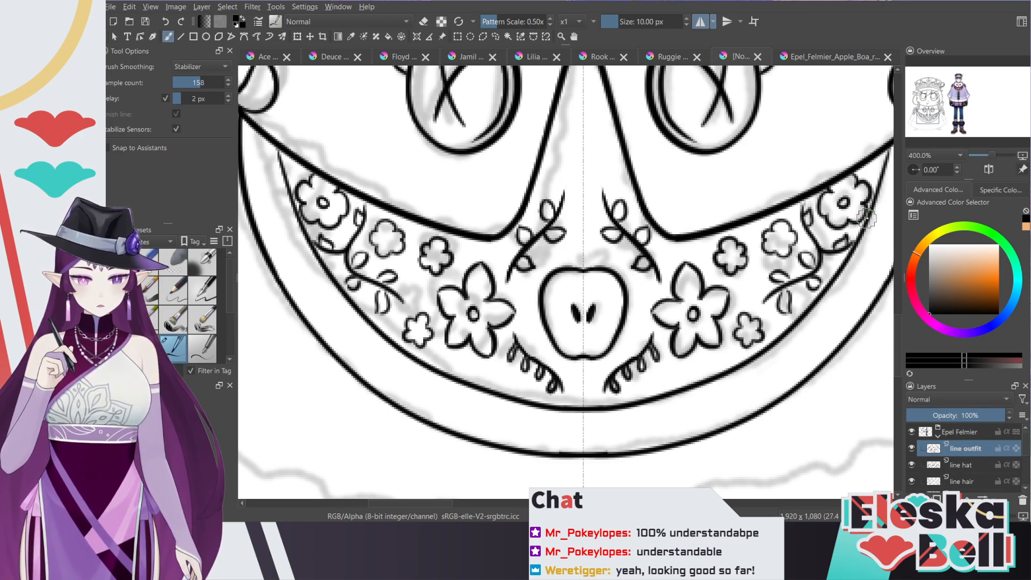
left_click_drag(898, 316, 897, 350)
Step: Turn off mirrored painting and ink a short stem with a single leaf on top of the apple
key("minus")
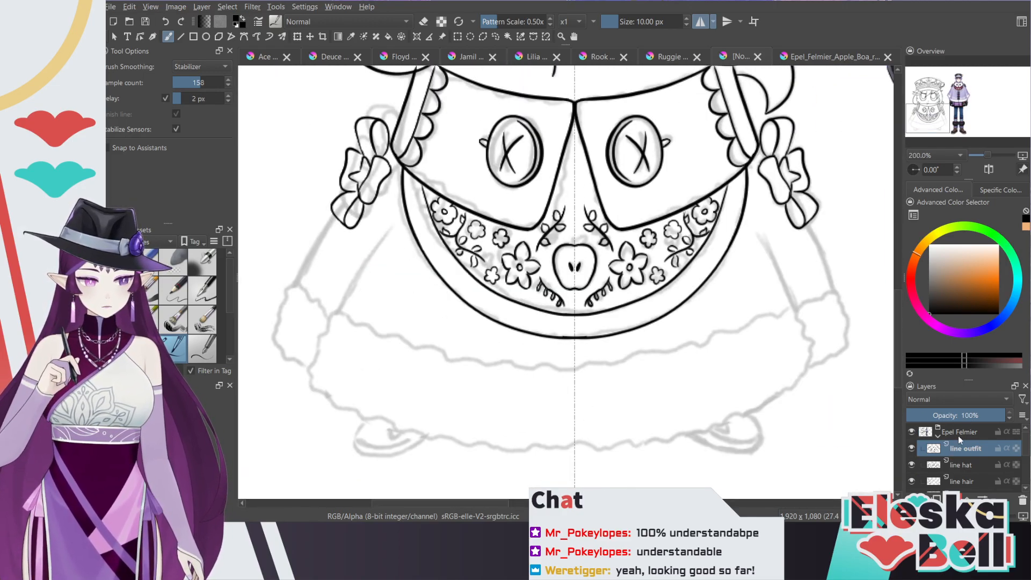
left_click(700, 25)
key("plus")
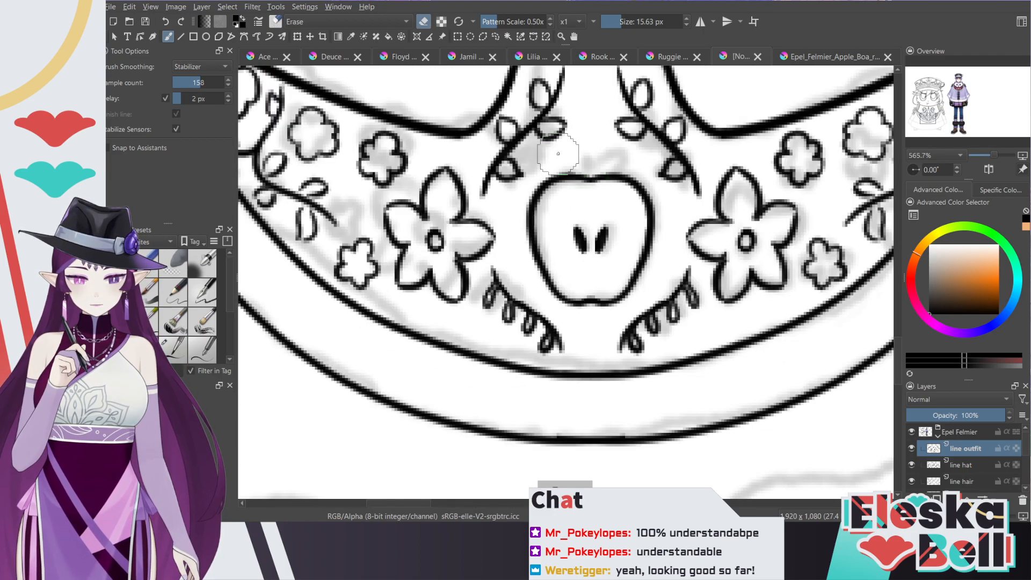
key("plus")
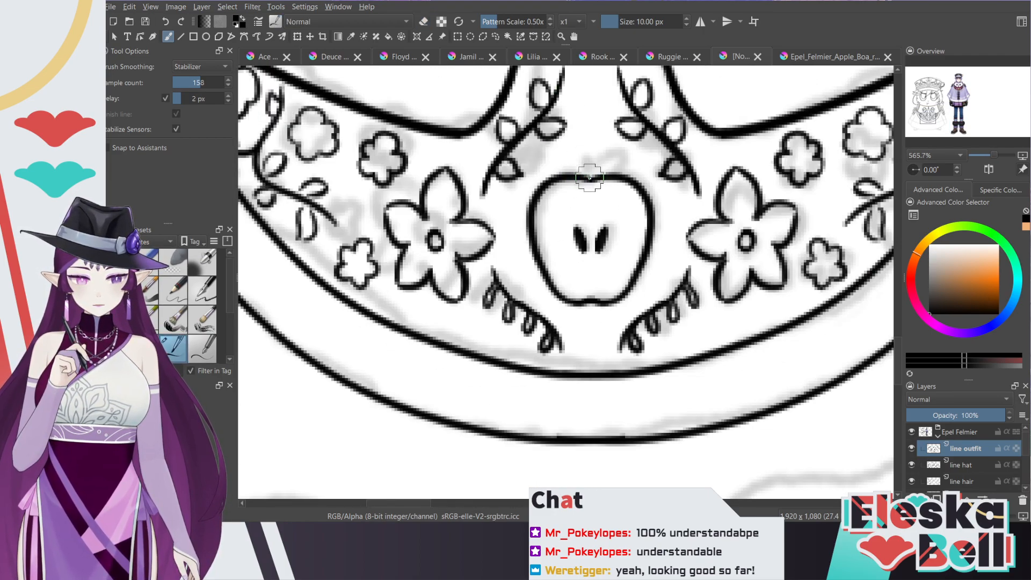
left_click_drag(594, 176, 593, 177)
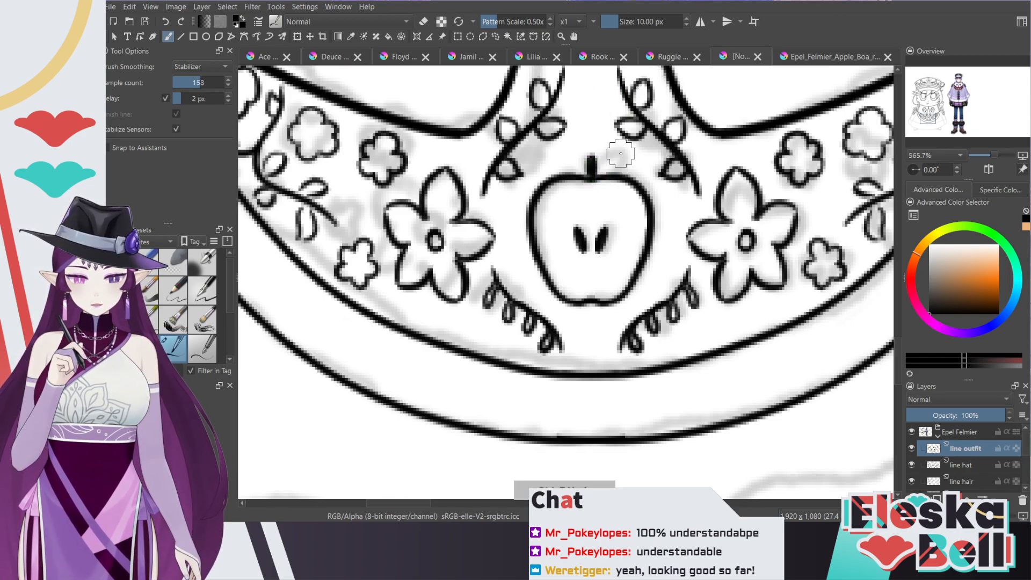
left_click_drag(606, 156, 619, 156)
key("ctrl+z")
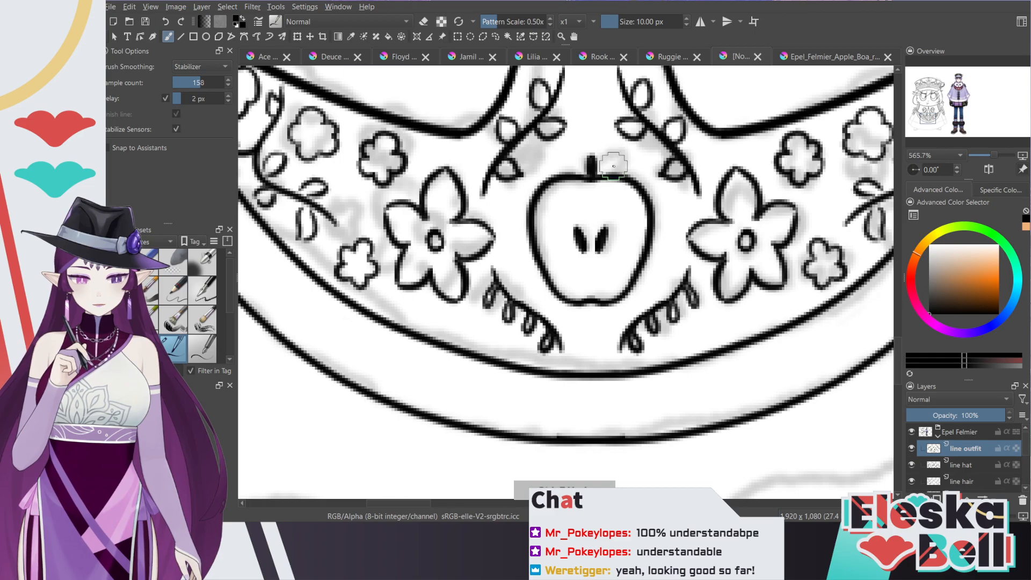
mouse_move(598, 174)
left_mouse_down()
mouse_move(613, 154)
mouse_move(618, 175)
mouse_move(598, 173)
left_mouse_up()
Step: Compare the finished panel line art with the whole chibi figure and the reference outfit
key("minus")
key("minus")
key("minus")
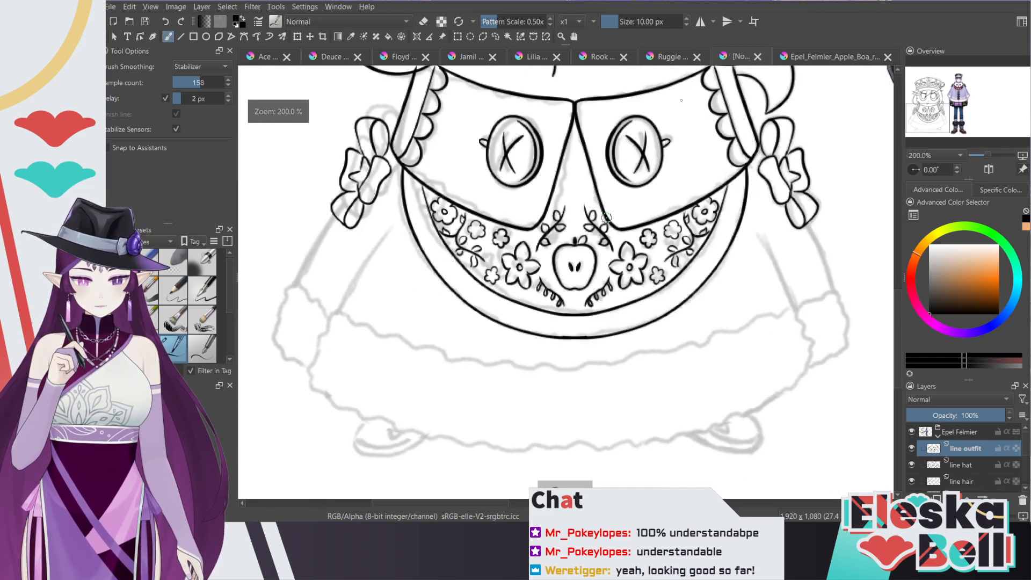
key("minus")
key("minus")
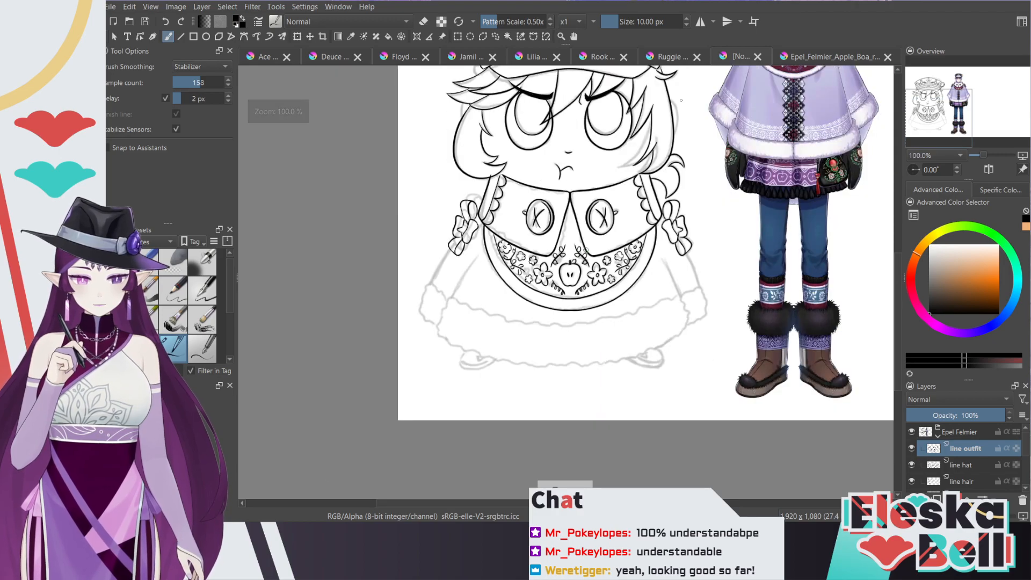
key("minus")
key("minus")
key("plus")
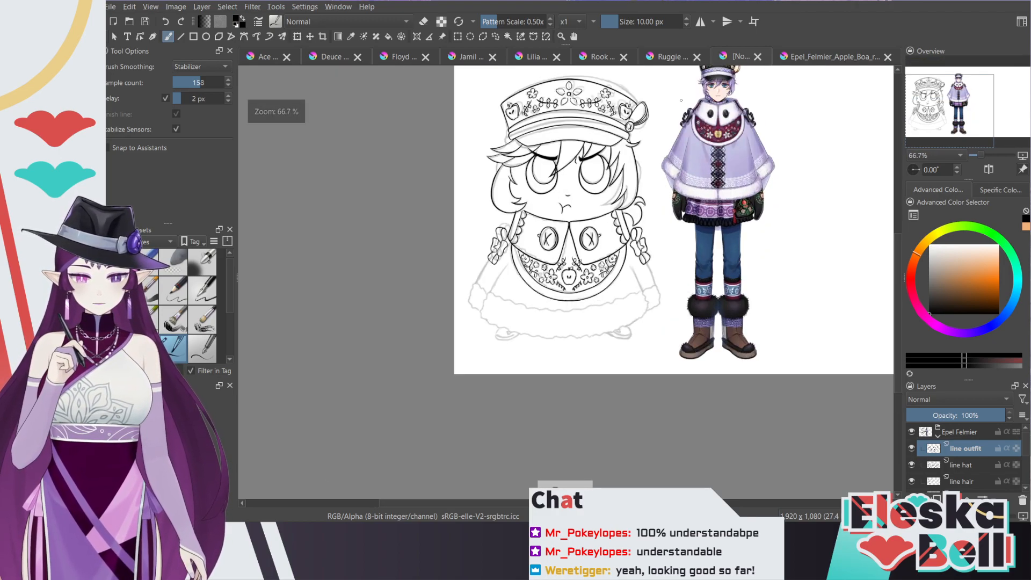
key("plus")
key("plus")
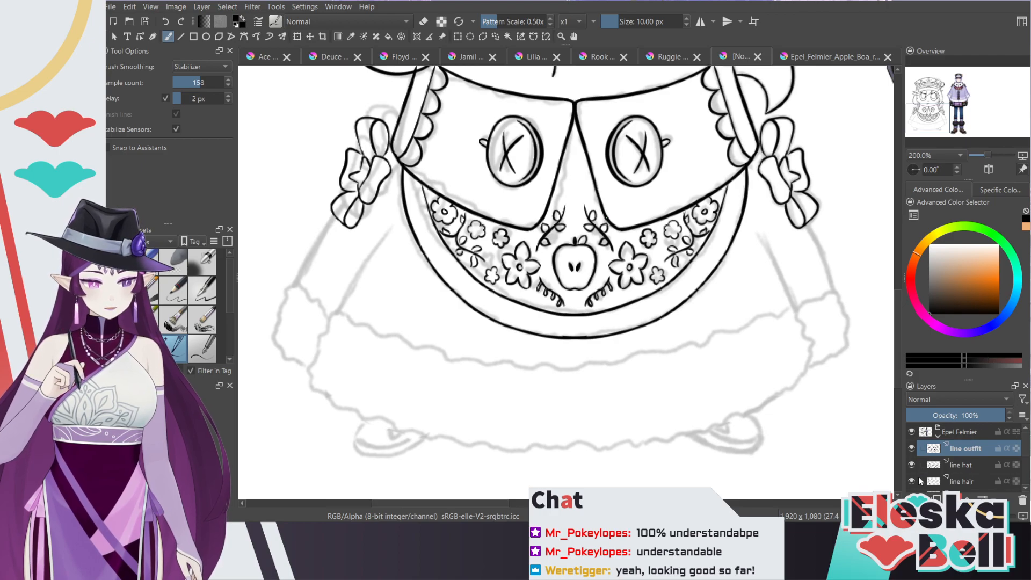
Step: Add a new paint layer, turn mirrored painting on, and ink an outer sleeve line below each bow, erasing the overlap with the bow
left_click(920, 498)
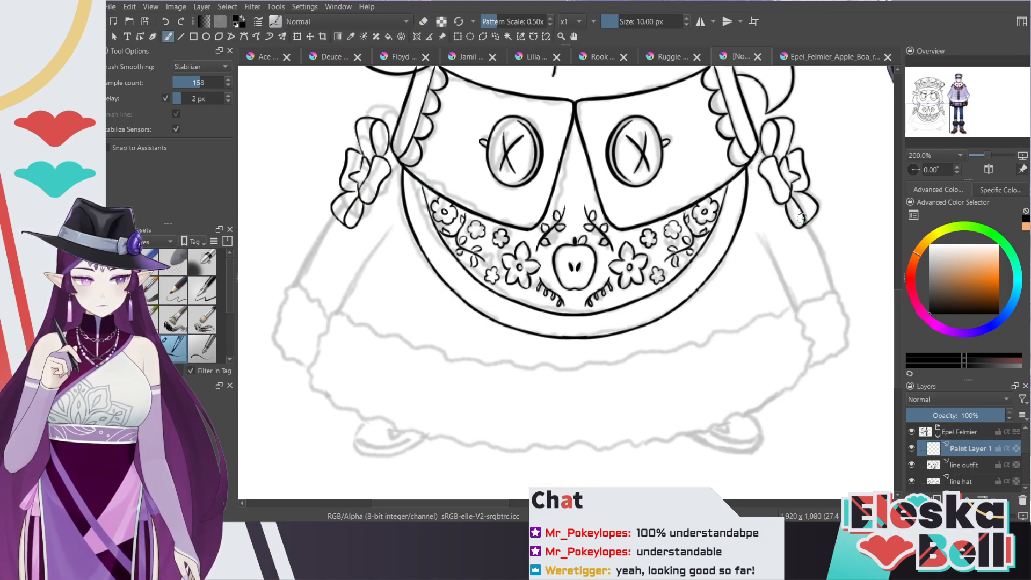
key("ctrl+z")
key("m")
left_click_drag(787, 189, 835, 297)
key("e")
left_click_drag(796, 200, 803, 219)
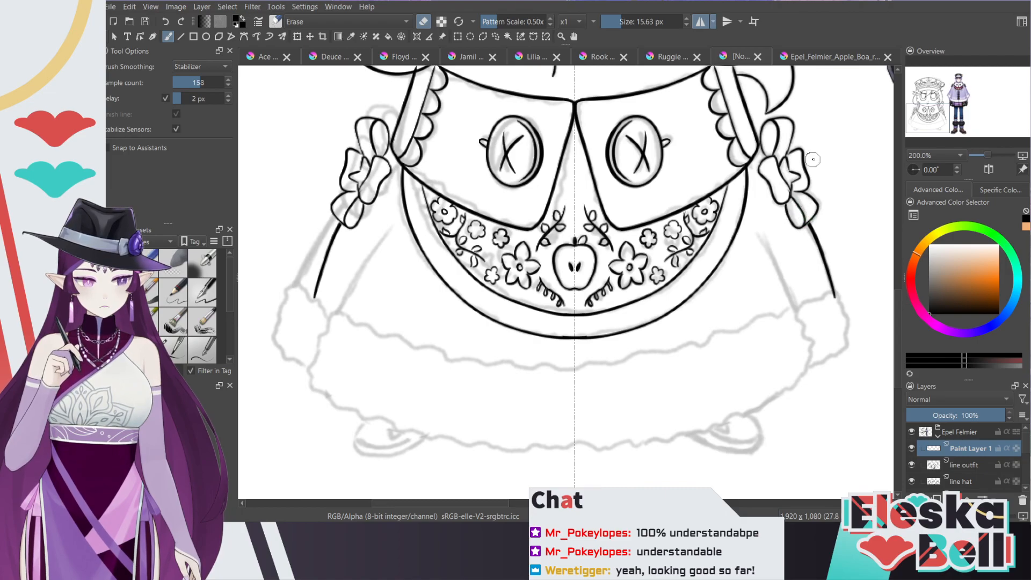
Step: Lower the opacity of the line outfit layer and erase the sleeve lines on the new layer
left_click(953, 467)
left_click_drag(956, 416, 934, 416)
left_click(959, 450)
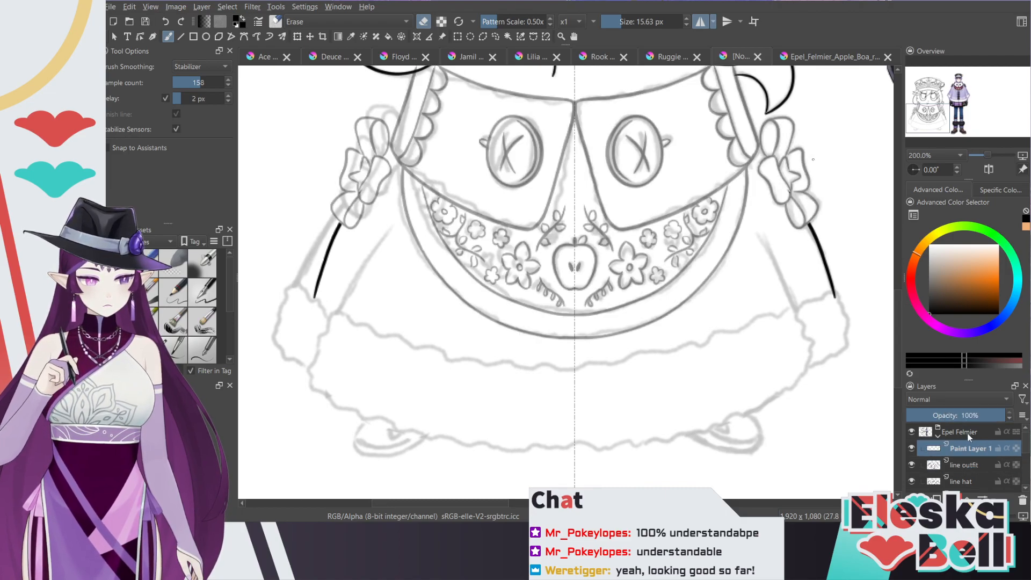
left_click_drag(809, 221, 835, 297)
key("/")
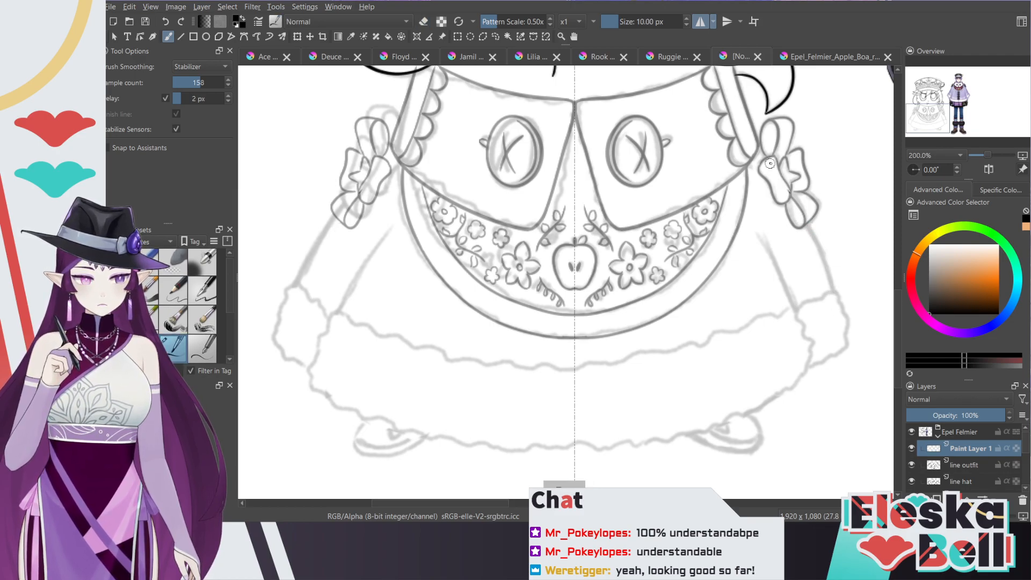
mouse_move(755, 141)
left_mouse_down()
mouse_move(815, 241)
mouse_move(840, 311)
left_mouse_up()
key("ctrl+z")
mouse_move(747, 127)
left_mouse_down()
mouse_move(824, 259)
mouse_move(840, 323)
left_mouse_up()
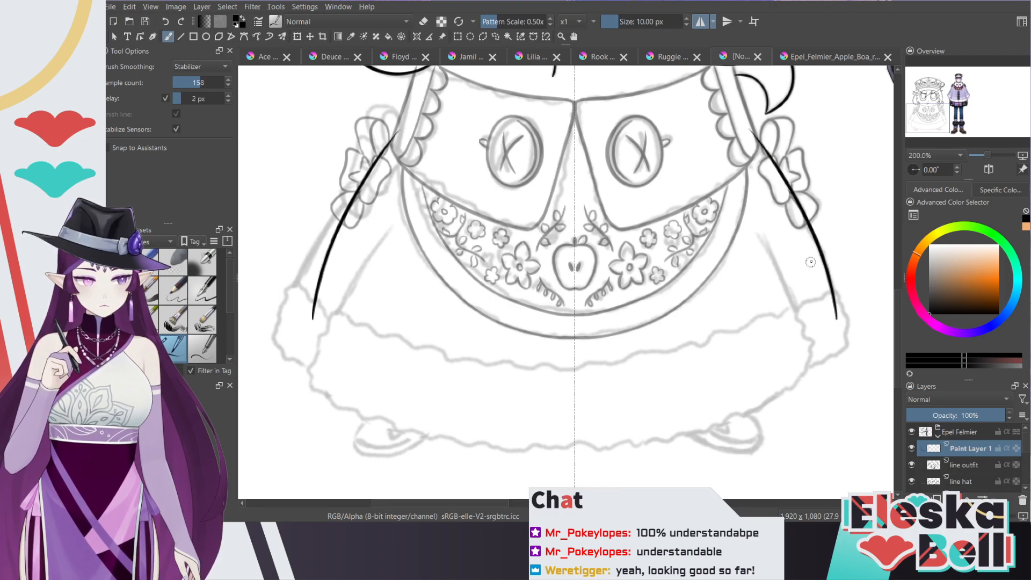
key("ctrl+z")
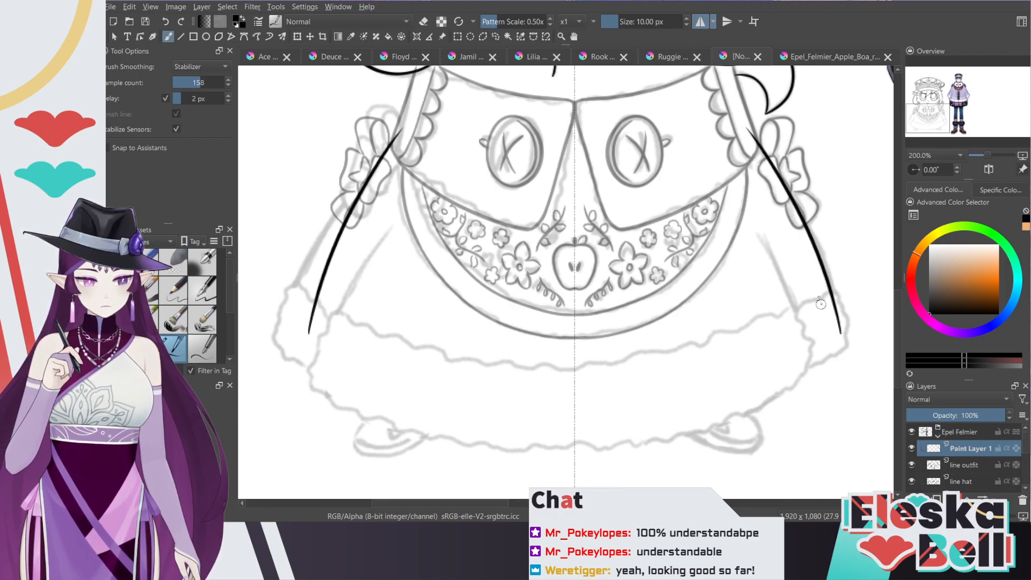
key("ctrl+z")
left_click_drag(807, 225, 838, 321)
key("ctrl+z")
Step: Ink the mirrored outer sleeve line from the collar's edge down to the fur cuff and erase the upper end overlapping the collar
mouse_move(743, 126)
left_mouse_down()
mouse_move(811, 235)
mouse_move(836, 320)
left_mouse_up()
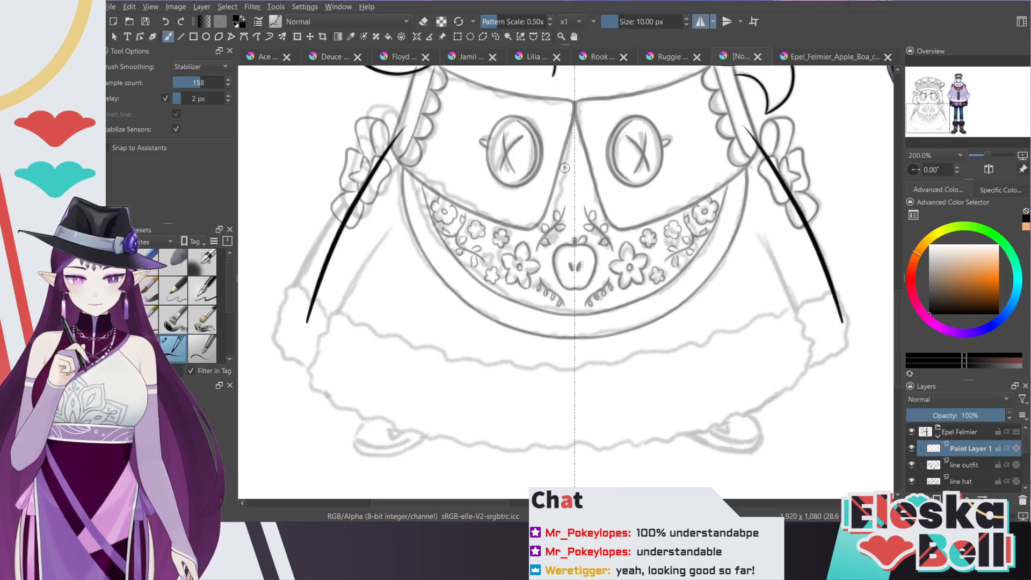
key("e")
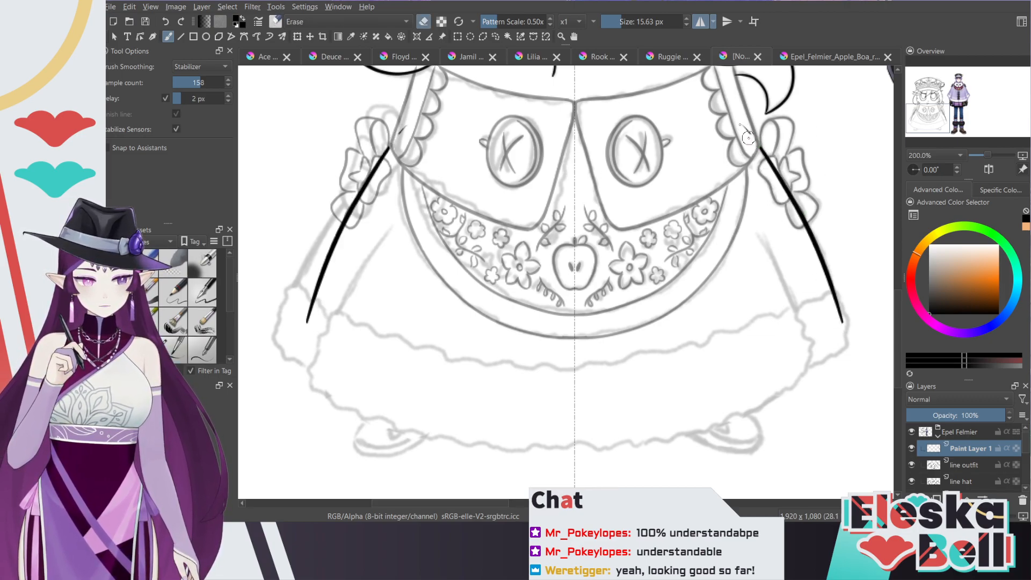
key("e")
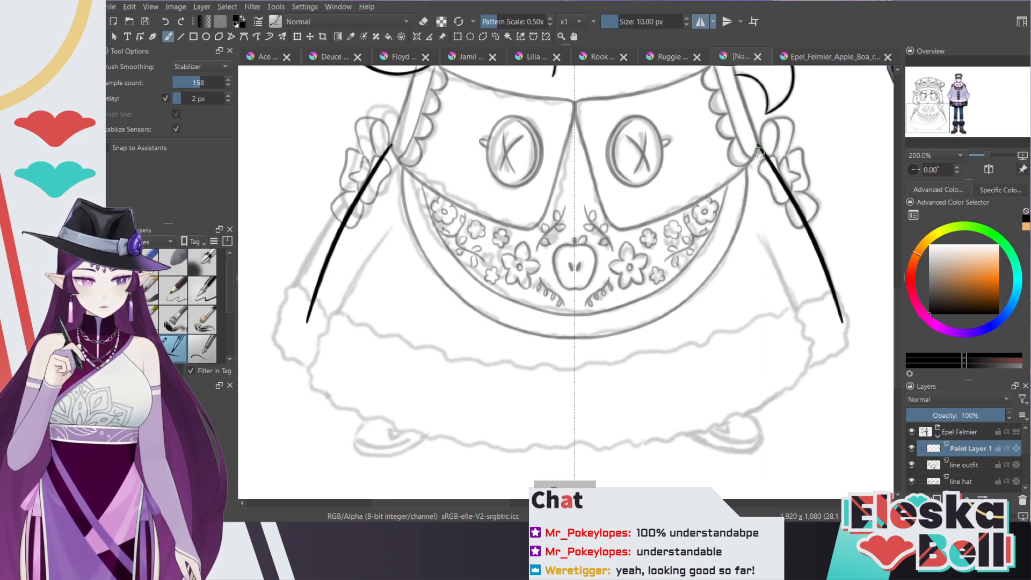
key("e")
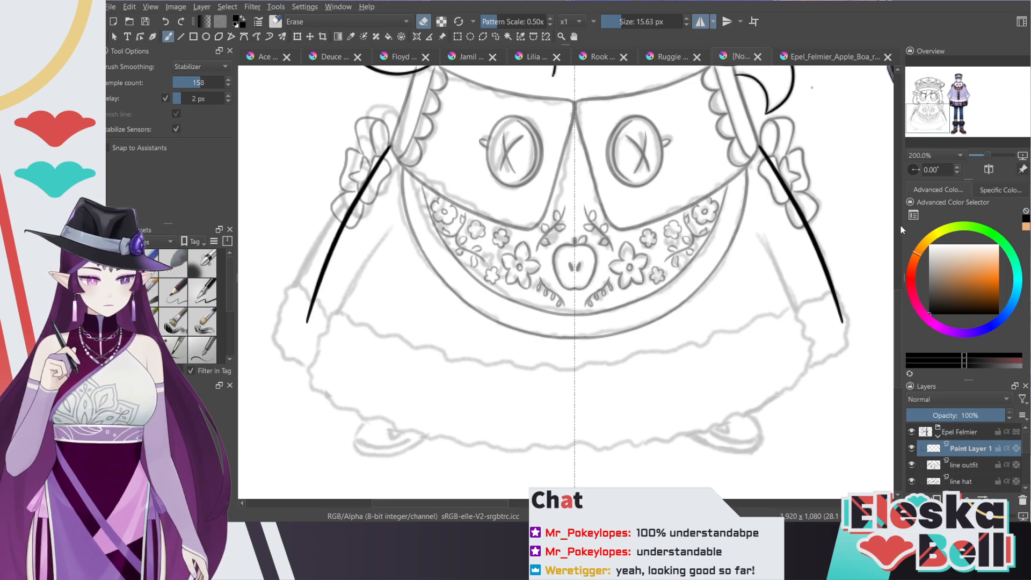
scroll(855, 199, "up", 2)
key("e")
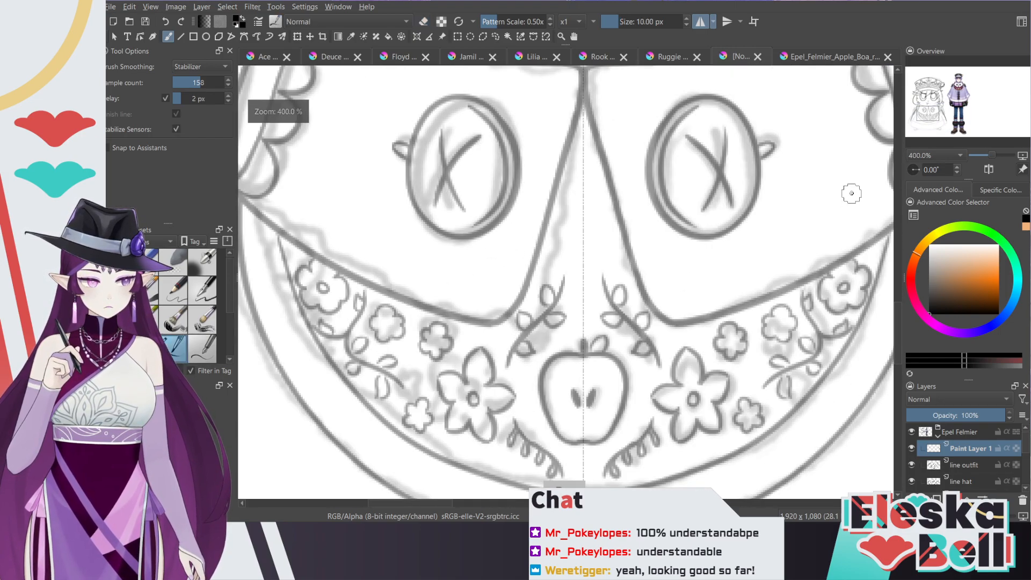
Step: Erase the lower end of the mirrored outer sleeve line where it runs into the fur cuff
scroll(507, 454, "right", 5)
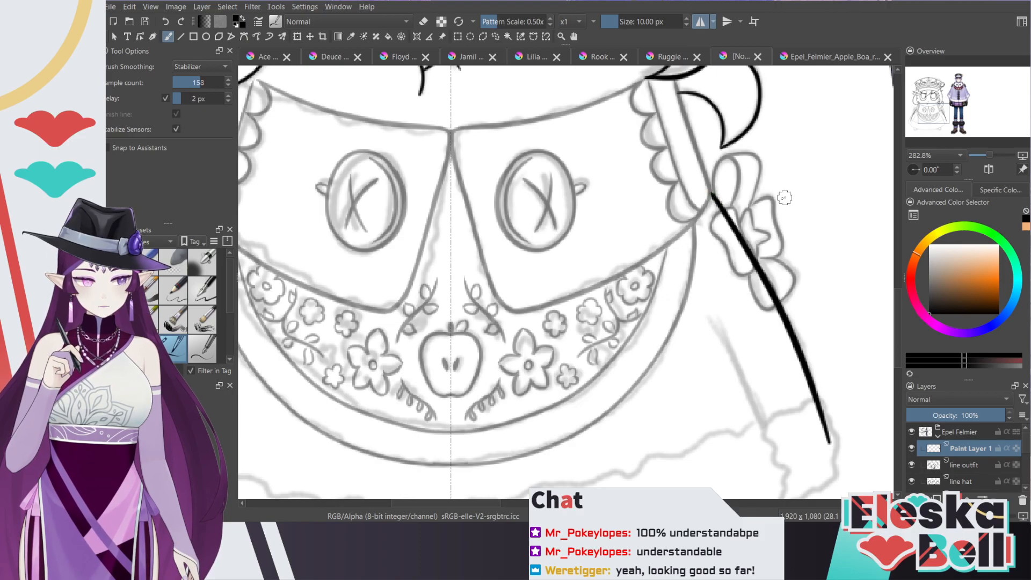
scroll(895, 299, "down", 3)
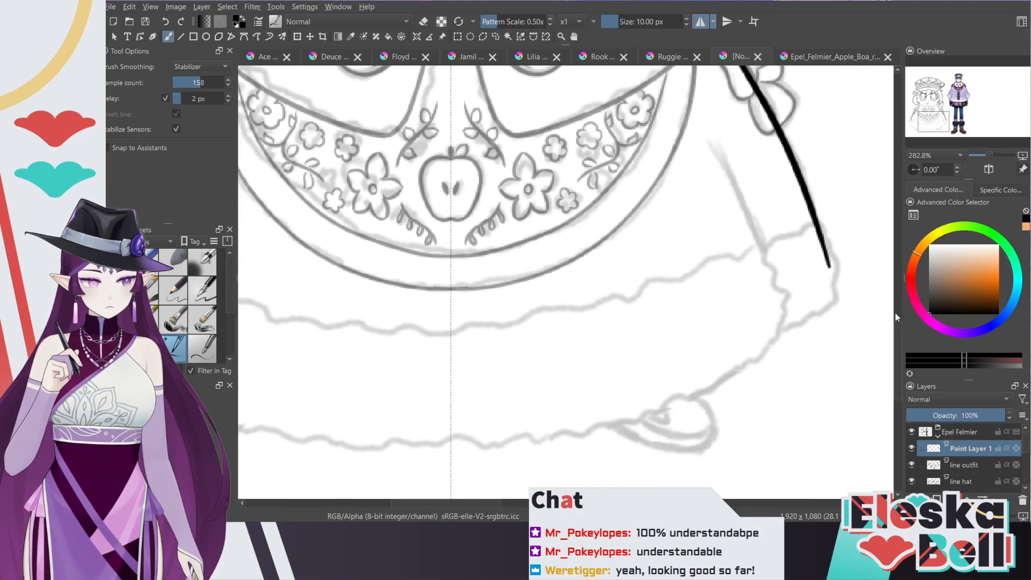
key("e")
mouse_move(818, 231)
left_mouse_down()
mouse_move(828, 264)
mouse_move(833, 237)
left_mouse_up()
key("e")
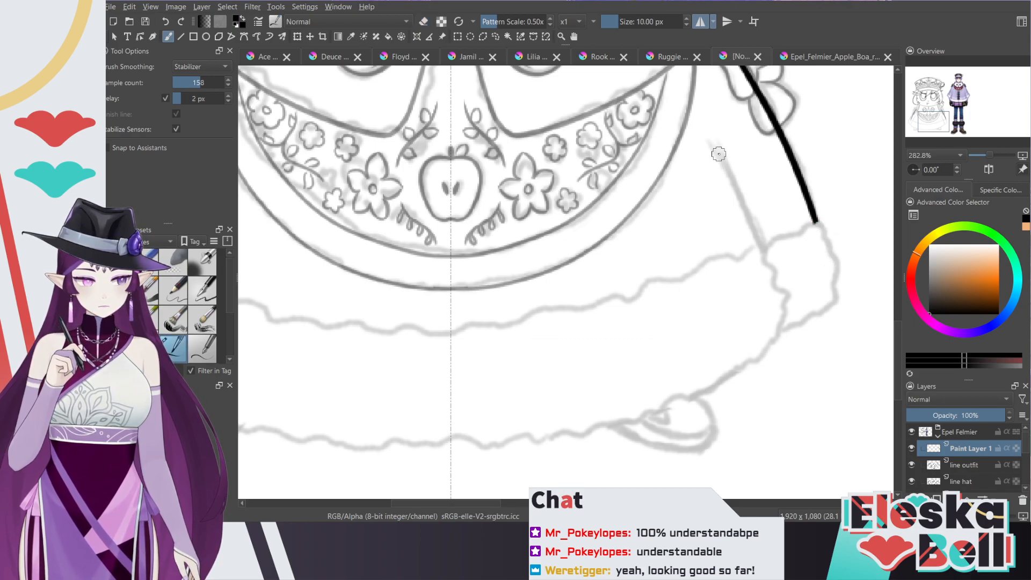
Step: Ink the mirrored inner sleeve line from below the collar down past the fur cuff's lower edge
mouse_move(717, 151)
left_mouse_down()
mouse_move(752, 220)
mouse_move(776, 348)
left_mouse_up()
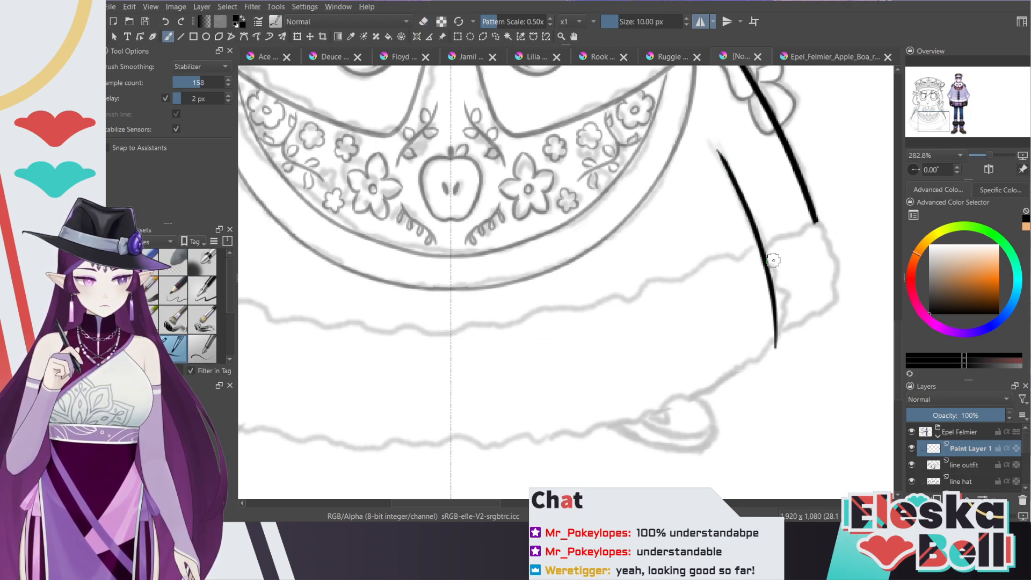
key("ctrl+z")
mouse_move(713, 145)
left_mouse_down()
mouse_move(768, 252)
mouse_move(781, 398)
left_mouse_up()
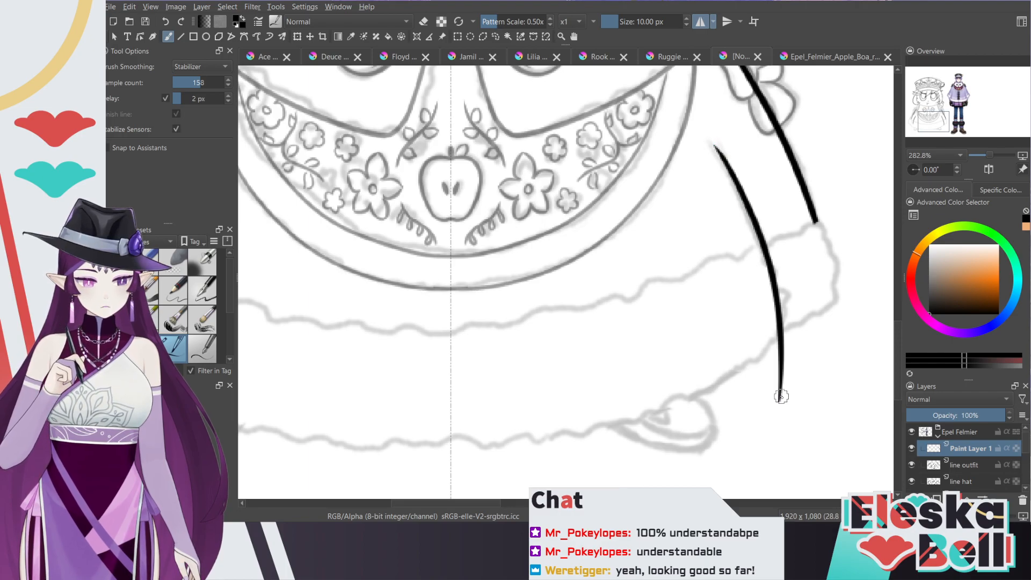
key("ctrl+z")
mouse_move(712, 142)
left_mouse_down()
mouse_move(731, 168)
mouse_move(785, 389)
left_mouse_up()
key("ctrl+z")
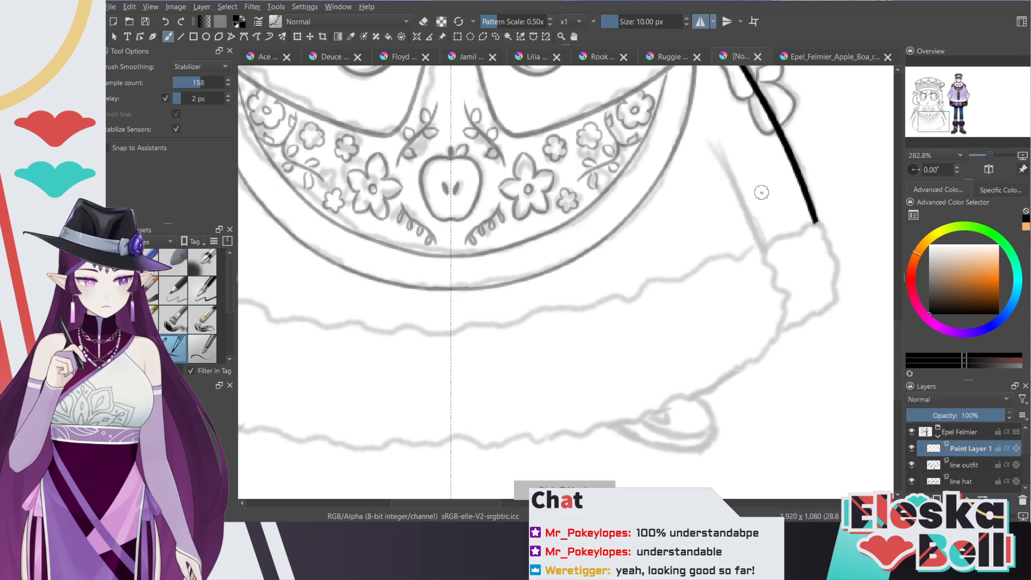
mouse_move(714, 144)
left_mouse_down()
mouse_move(750, 204)
mouse_move(787, 368)
left_mouse_up()
key("ctrl+z")
left_click_drag(715, 144, 788, 377)
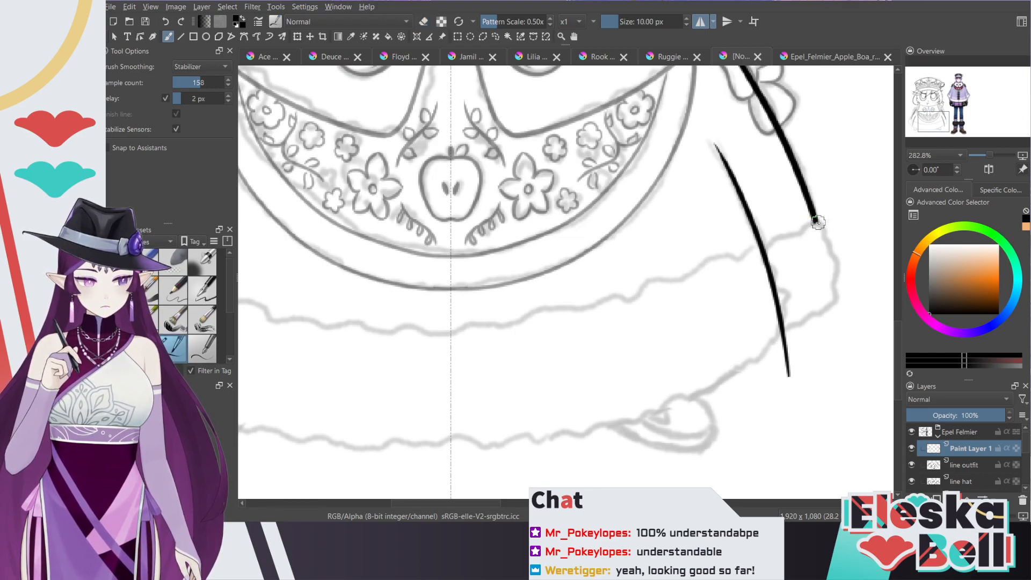
Step: Ink the mirrored fur cuff's top edge, outer side and lower edge as a smooth outline
left_click_drag(809, 225, 759, 253)
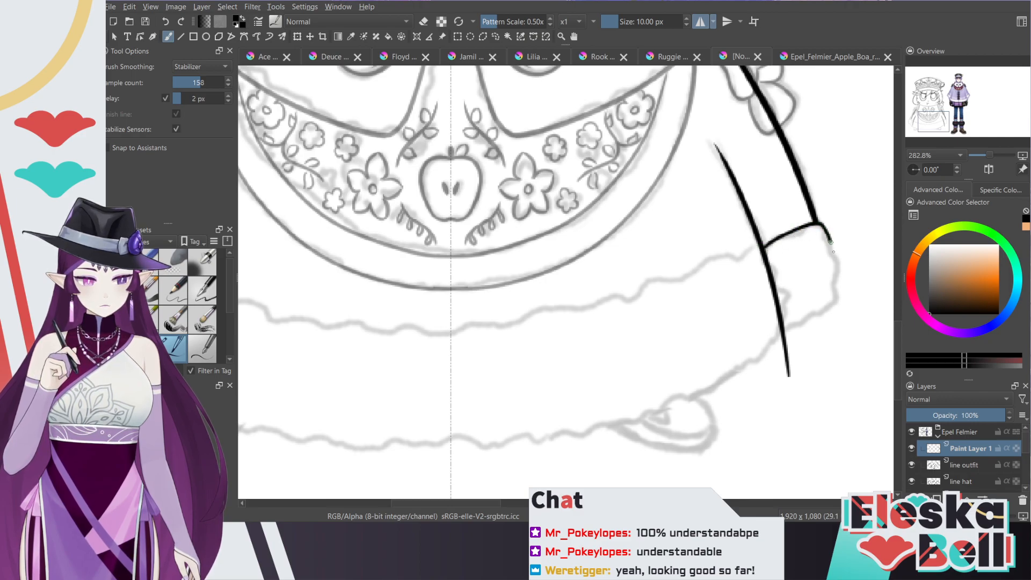
left_click_drag(838, 305, 792, 339)
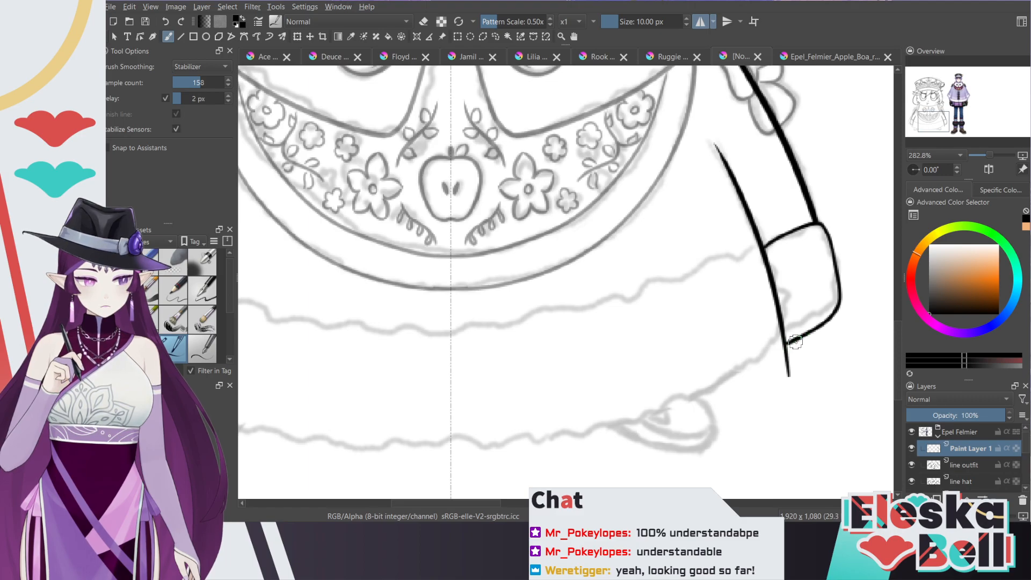
key("ctrl+z")
key("ctrl+z")
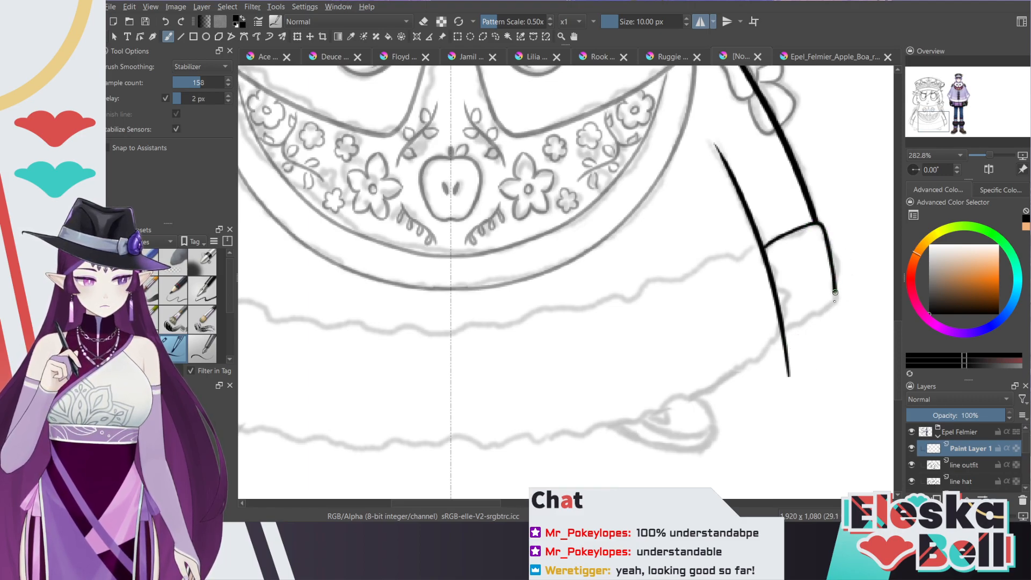
left_click_drag(814, 320, 786, 333)
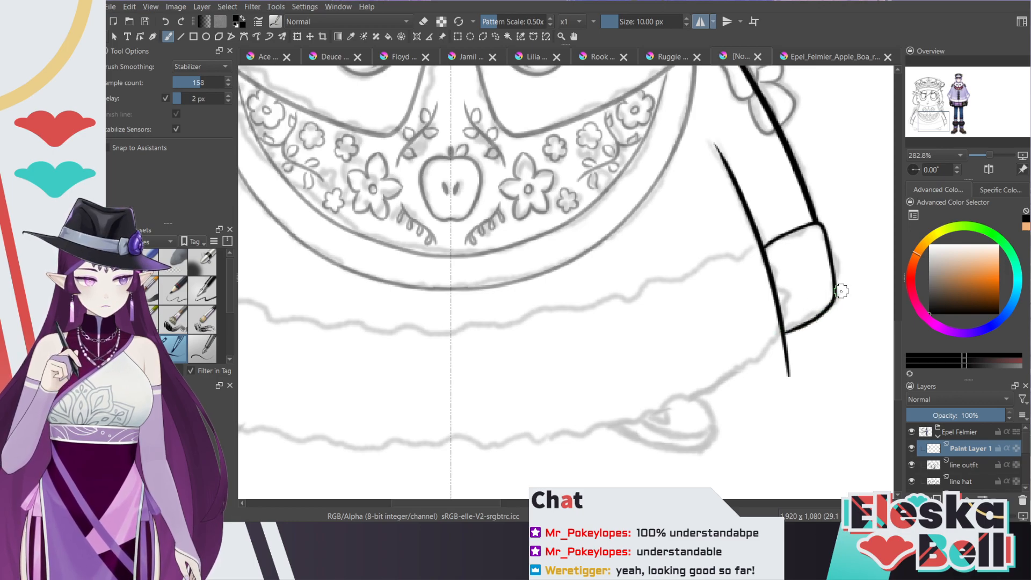
Step: Erase the inner sleeve line below and alongside the fur cuff so it ends at the cuff's top corner
key("e")
left_click_drag(788, 341, 790, 378)
key("e")
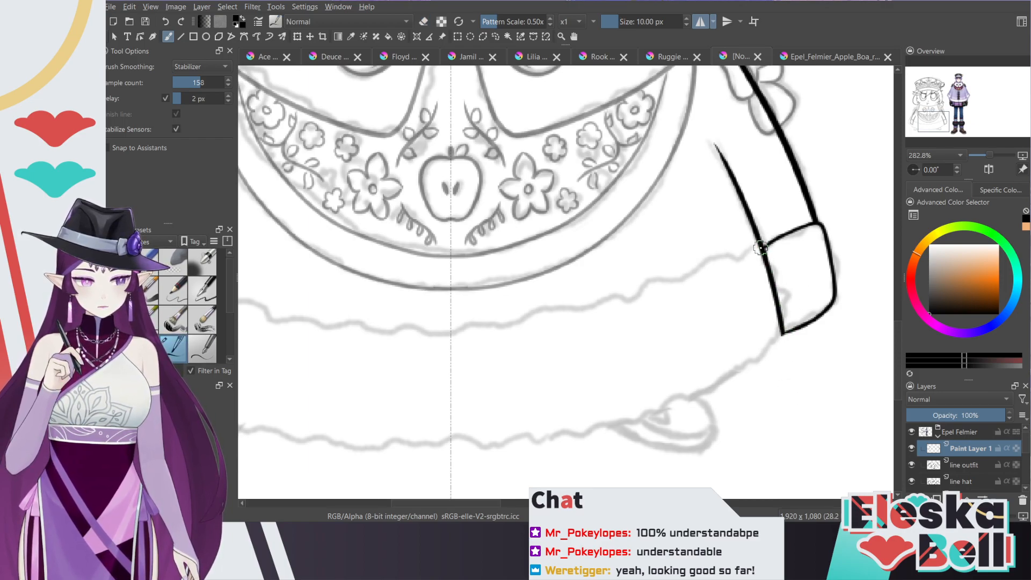
key("e")
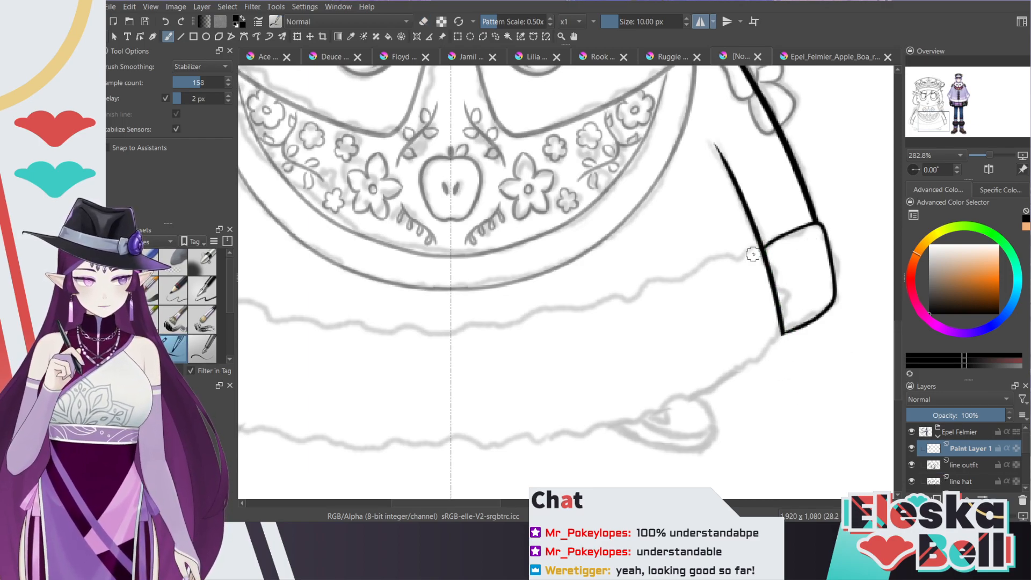
mouse_move(754, 256)
left_mouse_down()
mouse_move(764, 257)
mouse_move(780, 323)
left_mouse_up()
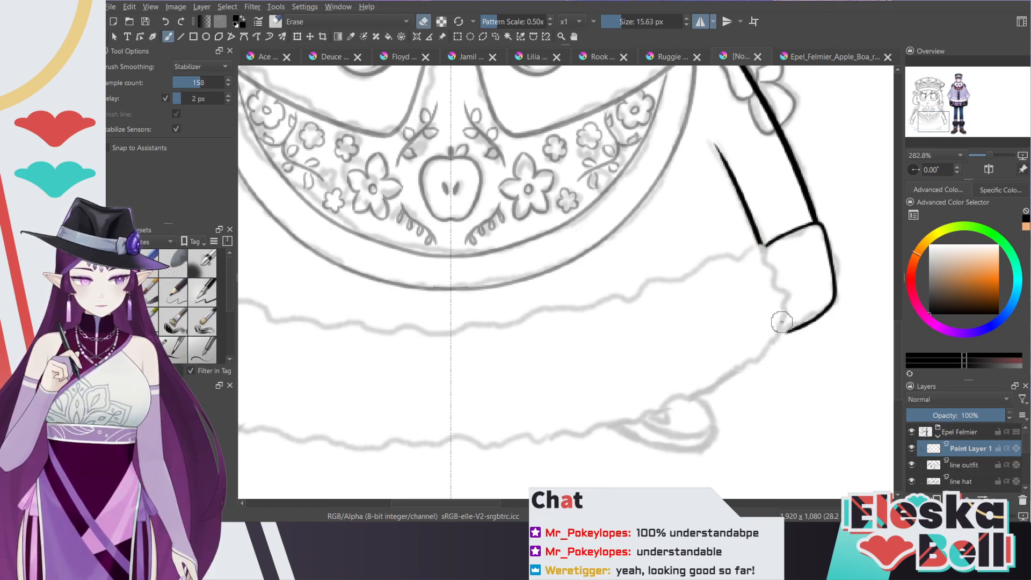
key("e")
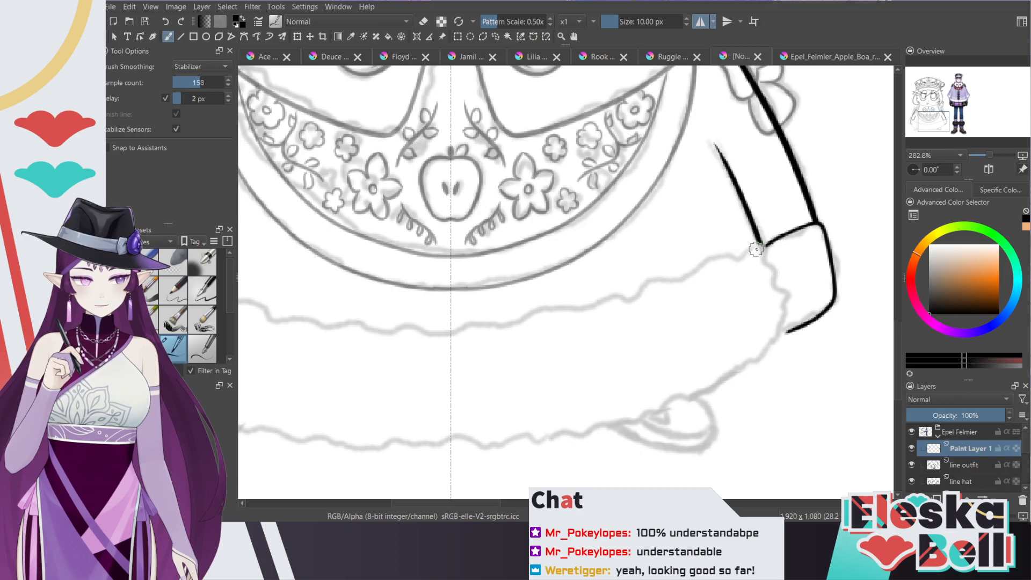
Step: Ink the upper edge of the hem's fur band from the cuff to the centre line and the cuff's inner edge
mouse_move(692, 272)
left_mouse_down()
mouse_move(516, 300)
mouse_move(551, 306)
left_mouse_up()
key("ctrl+z")
mouse_move(765, 240)
left_mouse_down()
mouse_move(566, 308)
mouse_move(430, 320)
left_mouse_up()
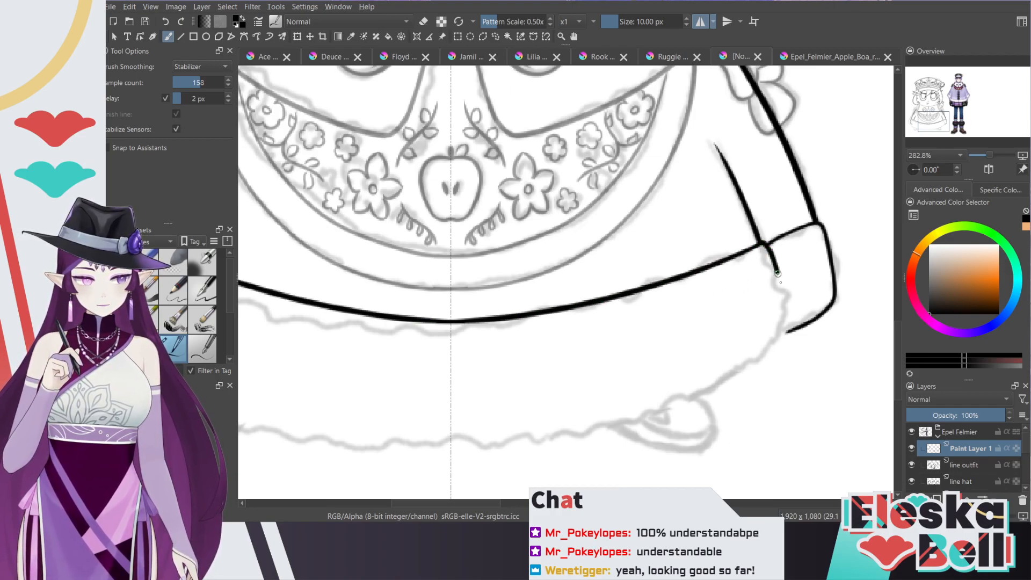
key("ctrl+z")
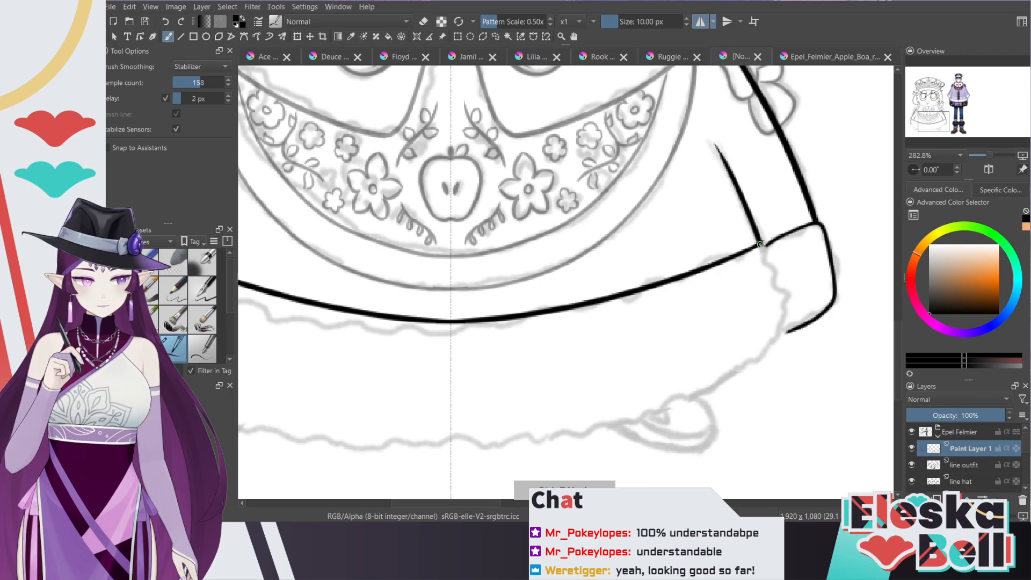
left_click_drag(760, 245, 772, 259)
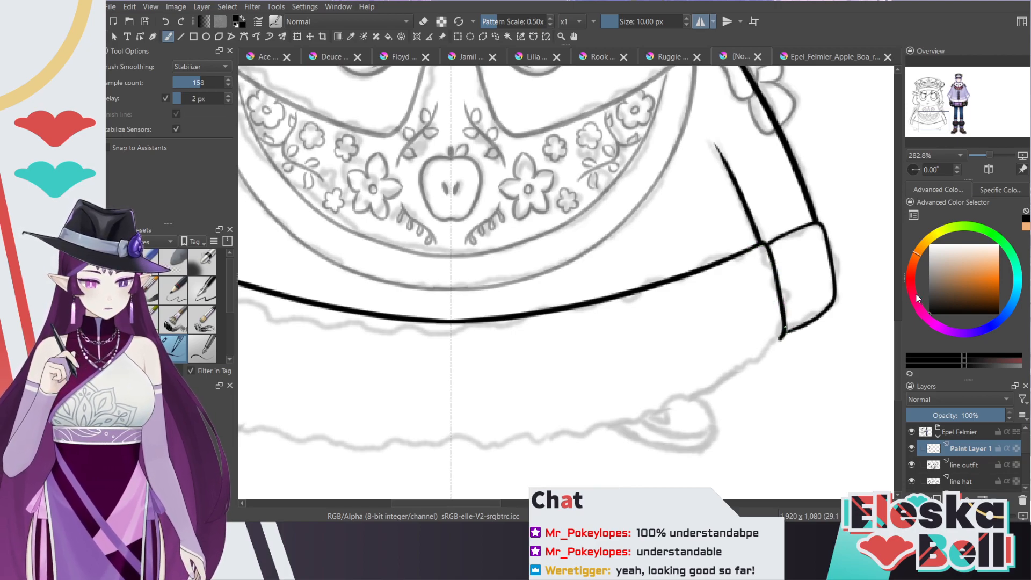
Step: Ink the lower edge of the hem's fur band from the cuff's bottom corner to the centre line
mouse_move(492, 502)
left_mouse_down()
mouse_move(470, 511)
mouse_move(482, 507)
left_mouse_up()
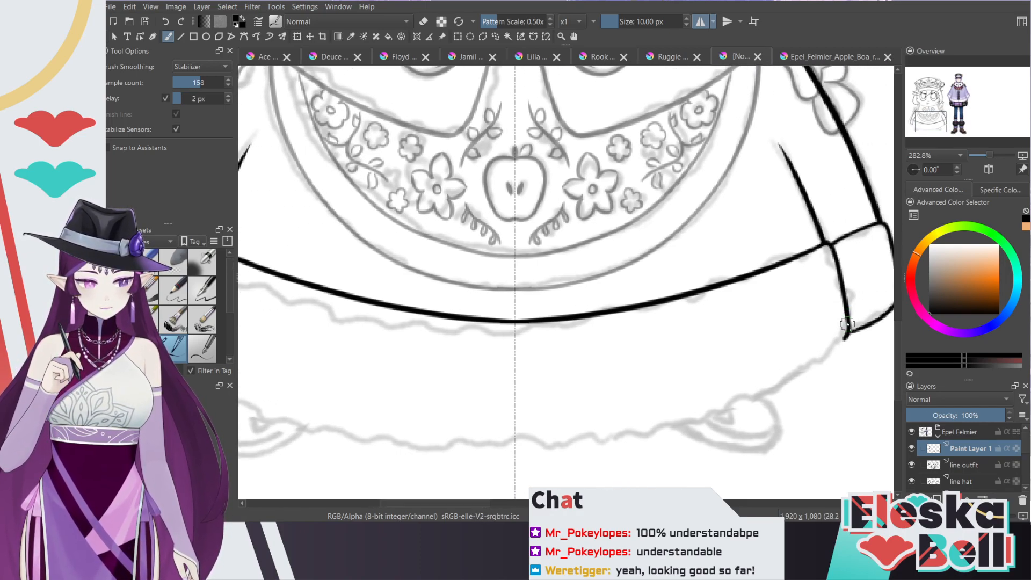
mouse_move(845, 337)
left_mouse_down()
mouse_move(725, 403)
mouse_move(518, 446)
left_mouse_up()
key("ctrl+z")
mouse_move(847, 329)
left_mouse_down()
mouse_move(777, 385)
mouse_move(661, 427)
mouse_move(518, 444)
left_mouse_up()
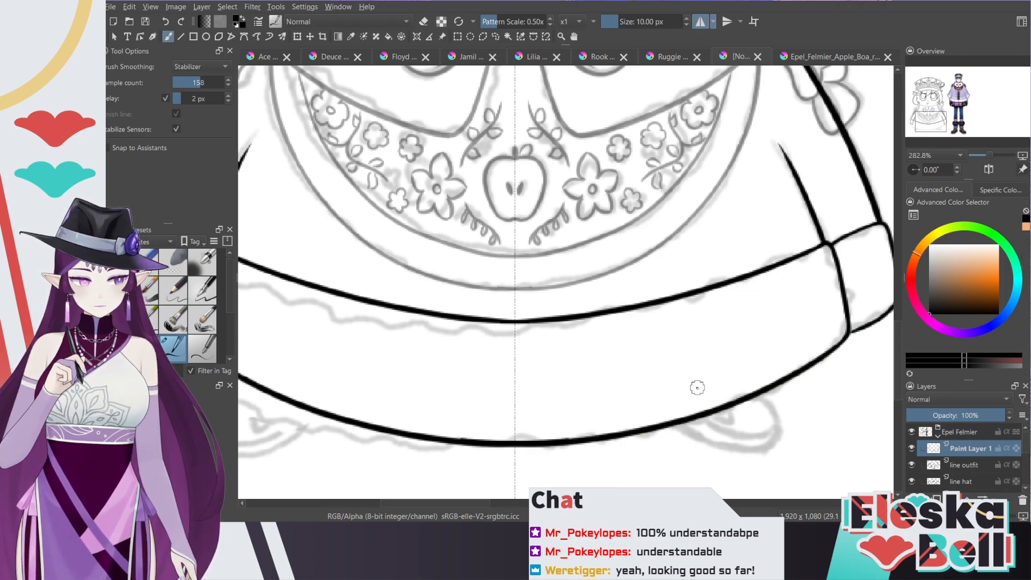
Step: Compare the inked cuffs and hem with the rough Background layer, then examine the front trim on the reference outfit
key("minus")
key("minus")
key("plus")
key("plus")
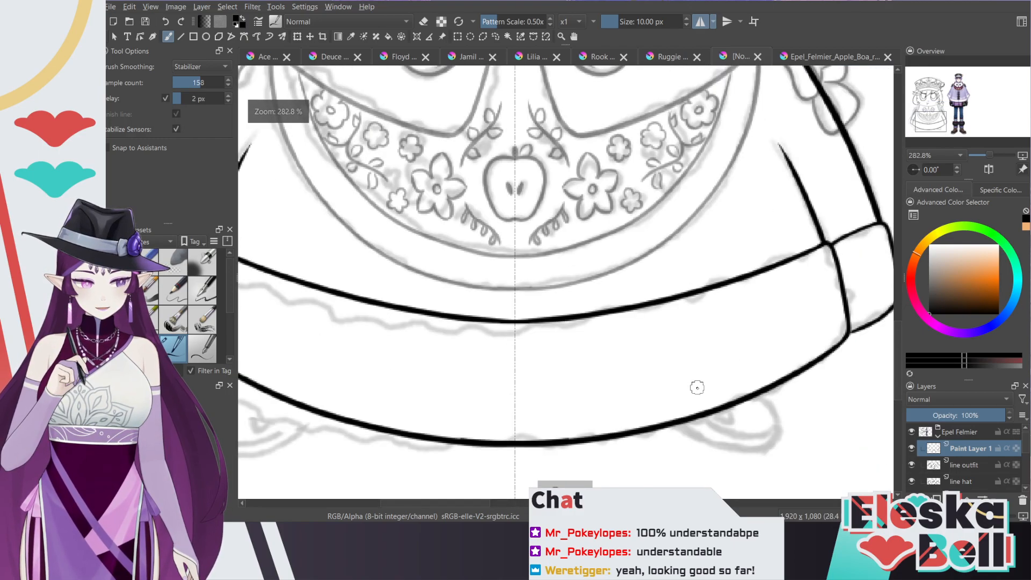
key("minus")
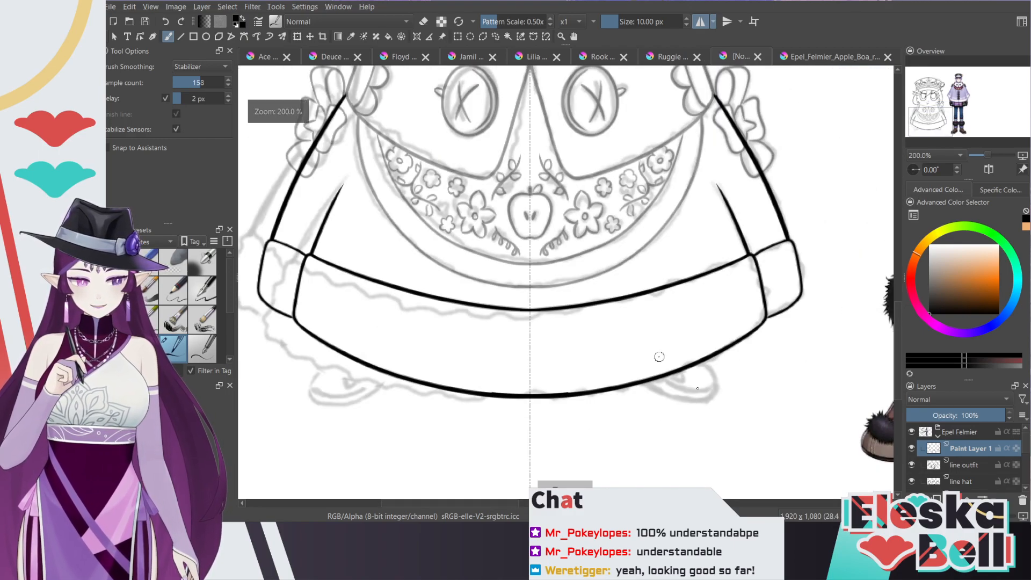
key("plus")
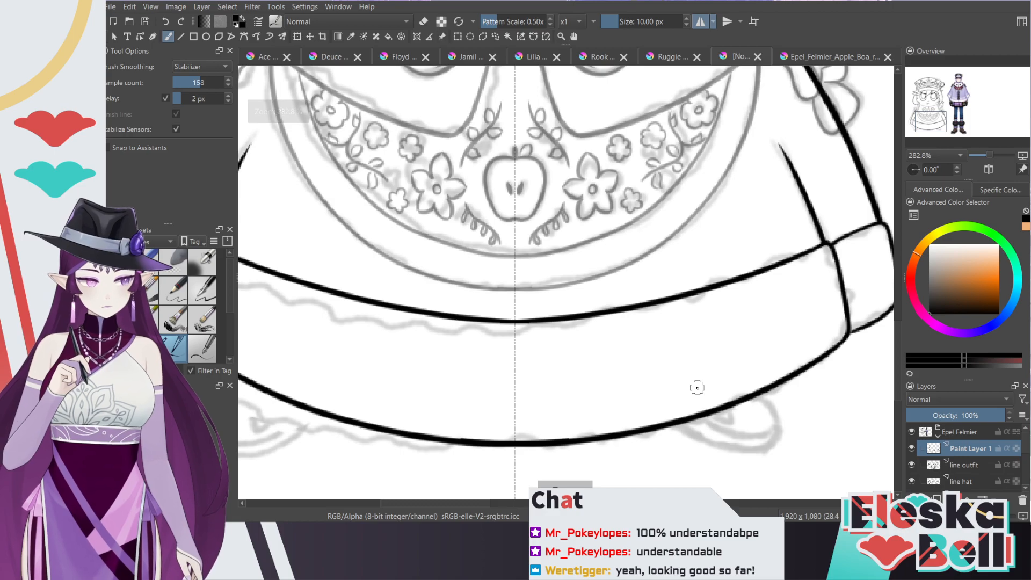
left_click_drag(1027, 445, 1027, 472)
left_click(913, 477)
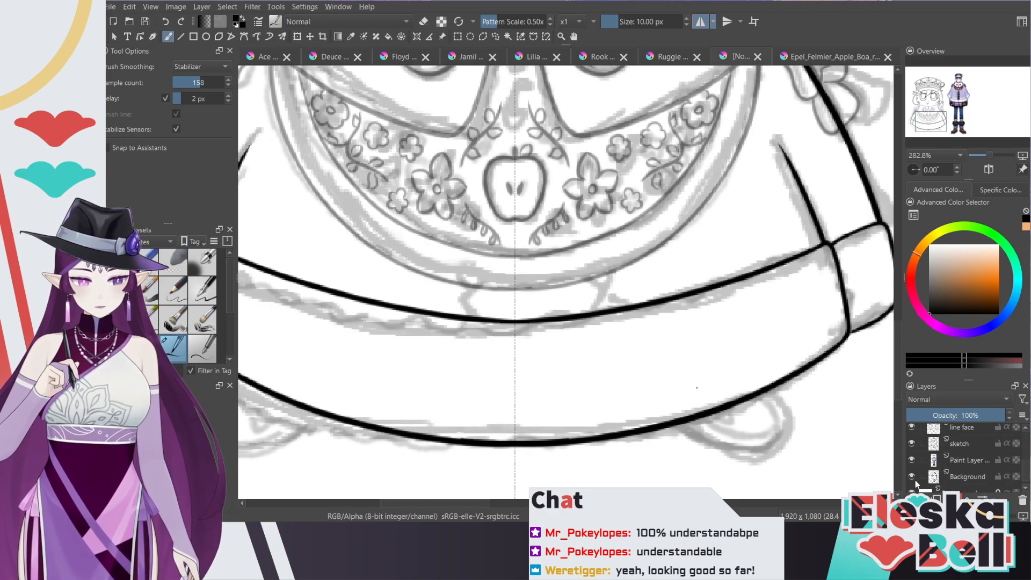
key("1")
left_click(912, 476)
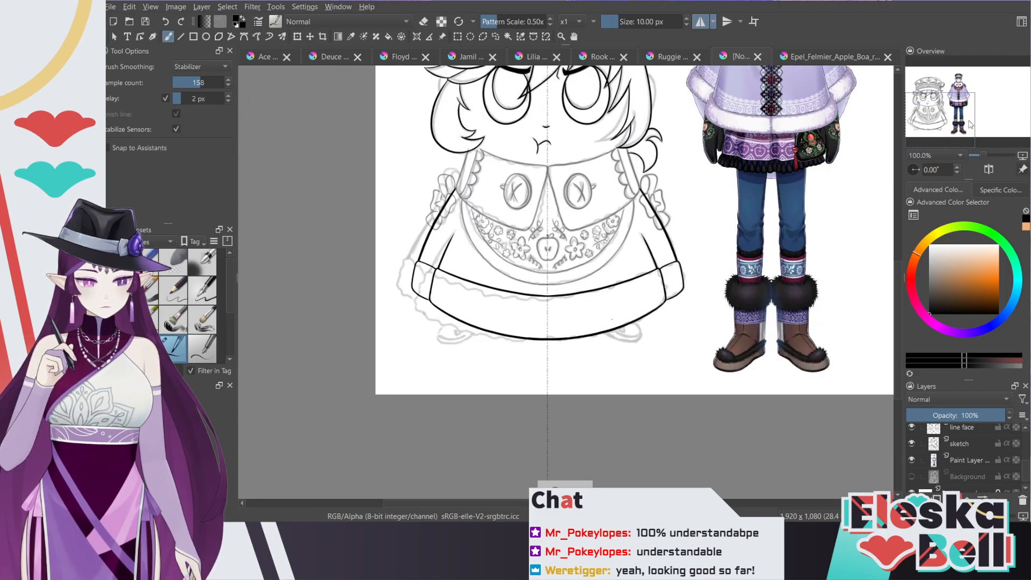
scroll(964, 120, "up", 2)
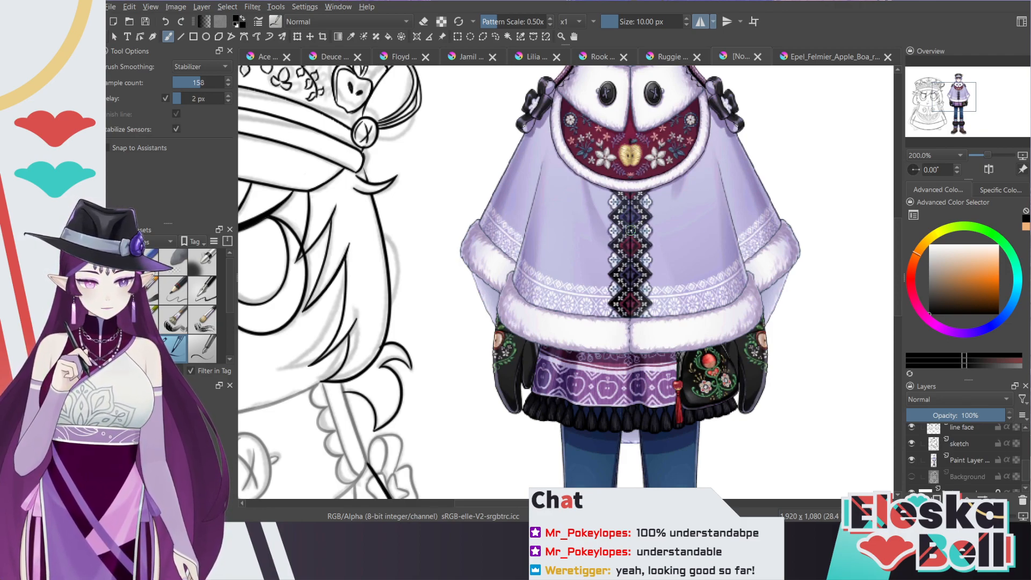
mouse_move(561, 504)
left_mouse_down()
mouse_move(503, 516)
mouse_move(493, 503)
left_mouse_up()
left_click_drag(895, 240, 894, 301)
scroll(446, 317, "up", 1)
key("e")
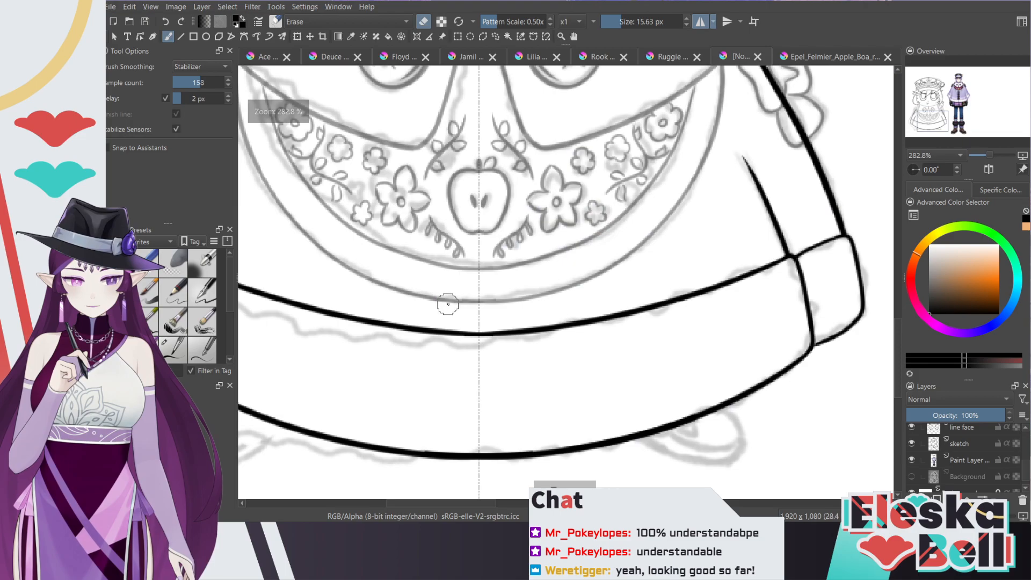
key("e")
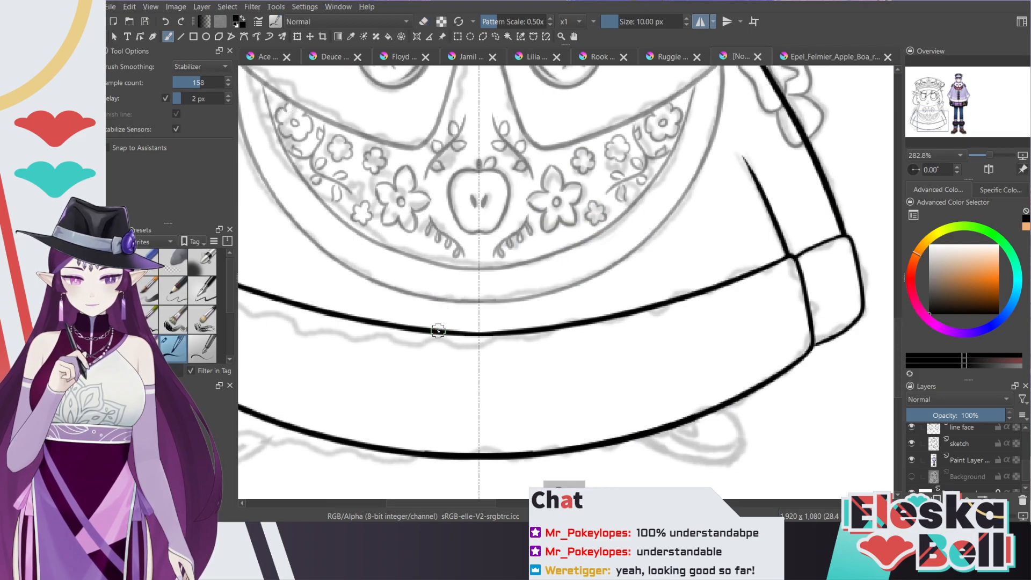
key("ctrl+z")
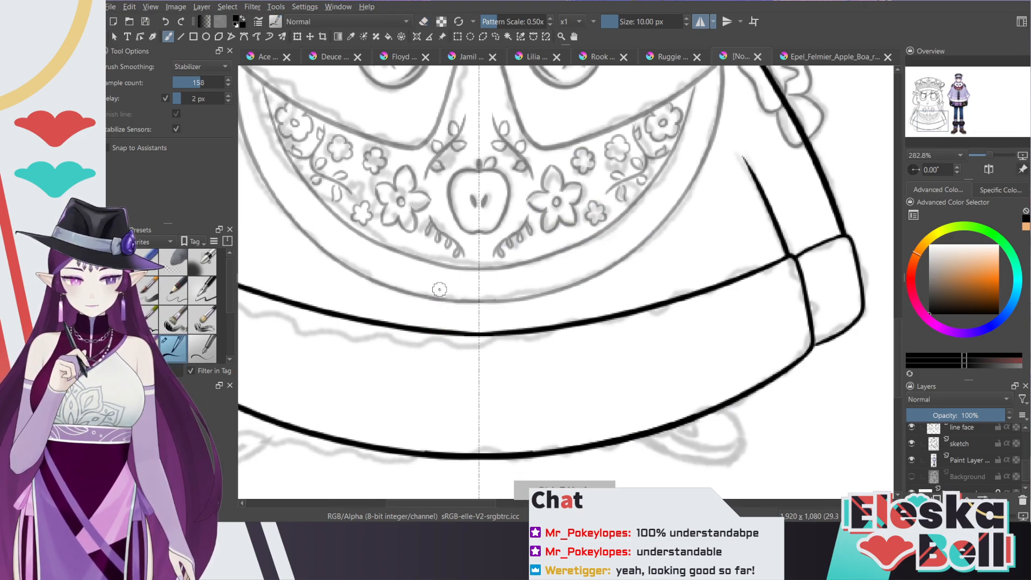
left_click_drag(444, 312, 467, 295)
key("ctrl+z")
key("ctrl+z")
mouse_move(462, 334)
left_mouse_down()
mouse_move(437, 311)
mouse_move(461, 293)
left_mouse_up()
key("ctrl+z")
key("ctrl+z")
left_click_drag(473, 506, 452, 505)
key("plus")
key("plus")
mouse_move(674, 276)
left_mouse_down()
mouse_move(720, 349)
mouse_move(685, 378)
left_mouse_up()
key("ctrl+z")
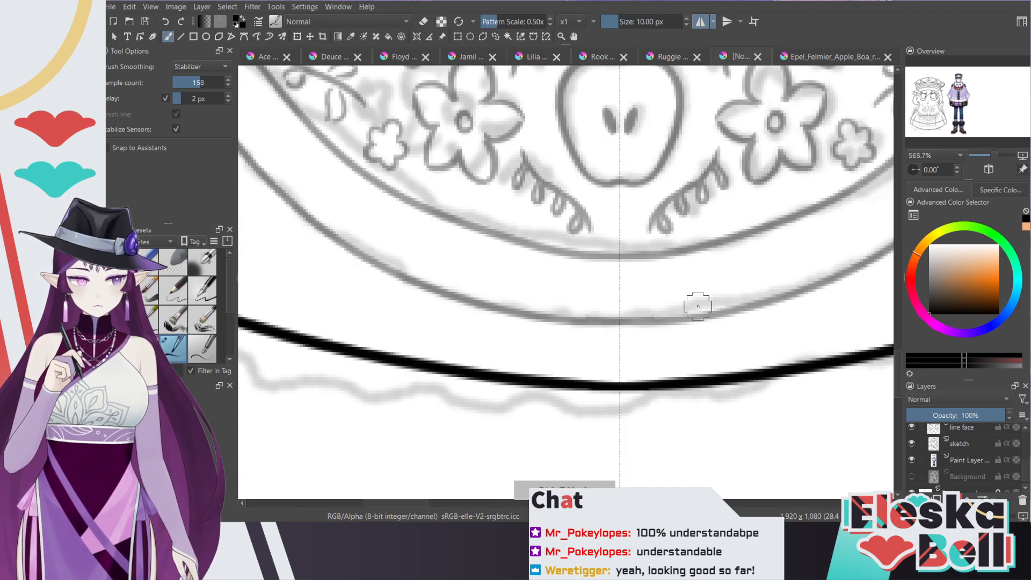
Step: Ink mirrored zigzag trim edges with crossing strokes between the collar and the hem band, erasing the ends overlapping the collar
mouse_move(667, 284)
left_mouse_down()
mouse_move(732, 344)
mouse_move(702, 374)
mouse_move(744, 370)
mouse_move(715, 363)
mouse_move(743, 372)
left_mouse_up()
left_click_drag(722, 326, 747, 307)
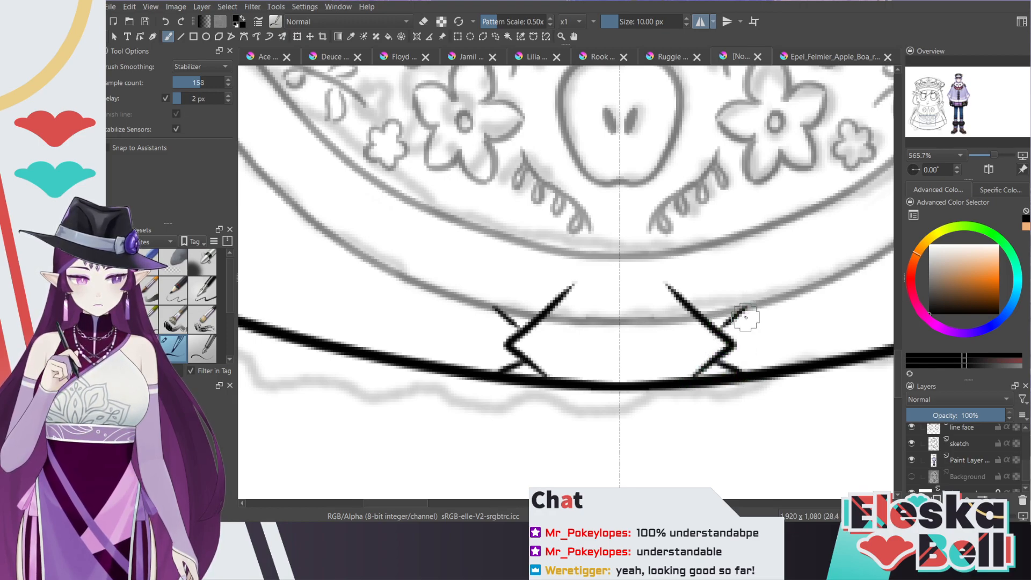
key("e")
mouse_move(656, 276)
left_mouse_down()
mouse_move(698, 293)
mouse_move(686, 299)
mouse_move(725, 269)
left_mouse_up()
key("slash")
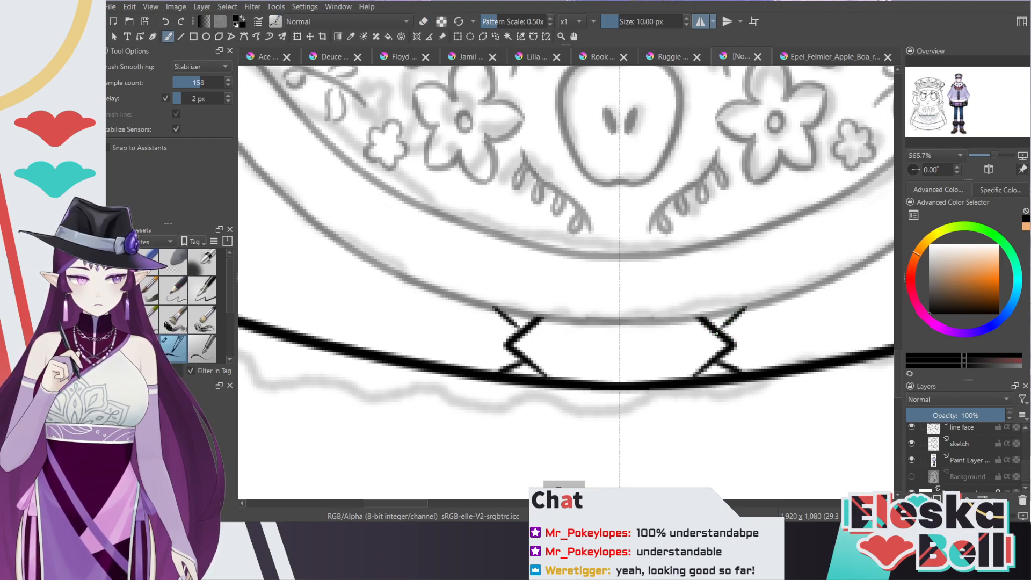
left_click_drag(717, 334, 731, 321)
Step: Add small curved strokes to the outer sides of the zigzag trim and ink a mirrored vertical line beside the centre axis
key("minus")
key("minus")
key("minus")
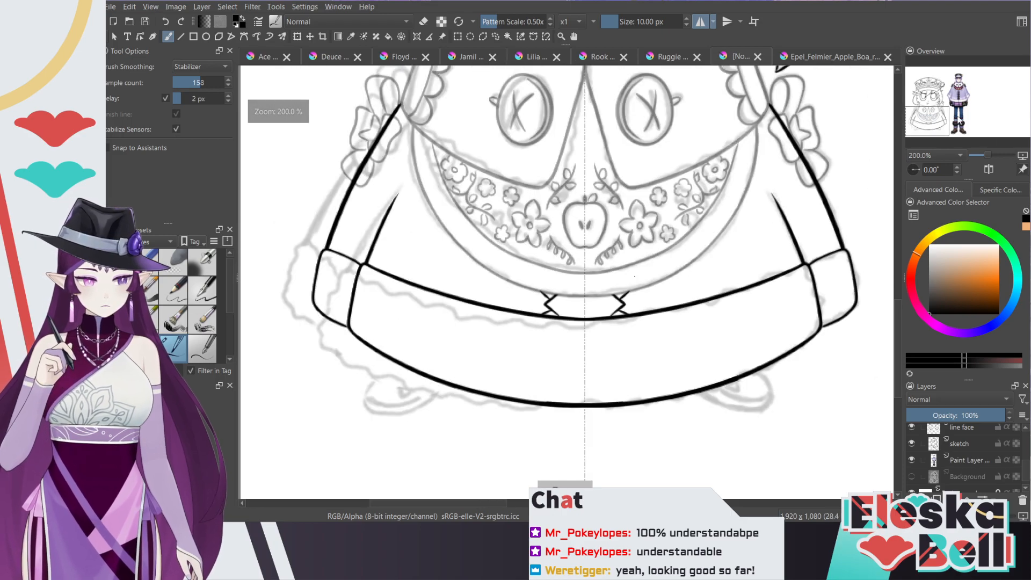
mouse_move(941, 107)
left_mouse_down()
mouse_move(971, 105)
mouse_move(941, 129)
left_mouse_up()
key("plus")
key("plus")
key("plus")
key("e")
mouse_move(752, 276)
left_mouse_down()
mouse_move(736, 288)
mouse_move(741, 299)
mouse_move(752, 290)
mouse_move(767, 329)
mouse_move(736, 353)
mouse_move(764, 341)
mouse_move(745, 281)
left_mouse_up()
key("e")
mouse_move(742, 337)
left_mouse_down()
mouse_move(750, 344)
mouse_move(760, 330)
mouse_move(756, 346)
left_mouse_up()
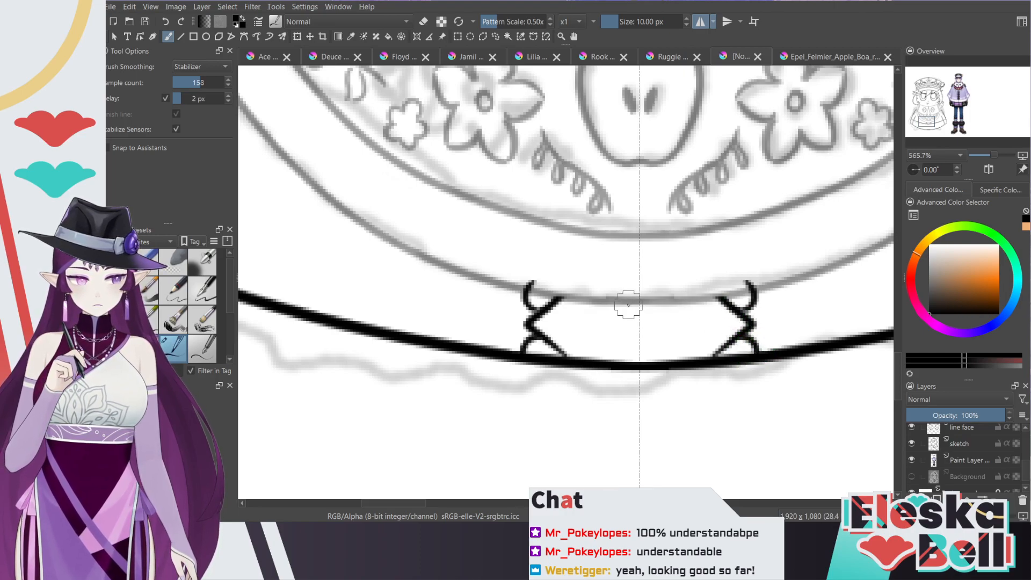
left_click_drag(629, 306, 629, 358)
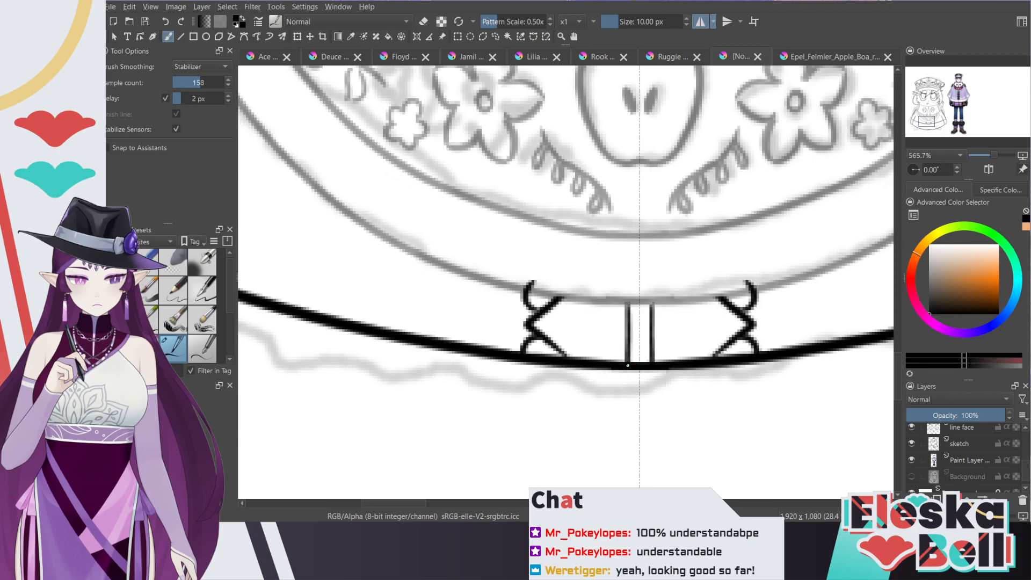
Step: Replace the vertical lines beside the centre axis with mirrored chevrons running from the collar edge to the hem band
key("minus")
key("minus")
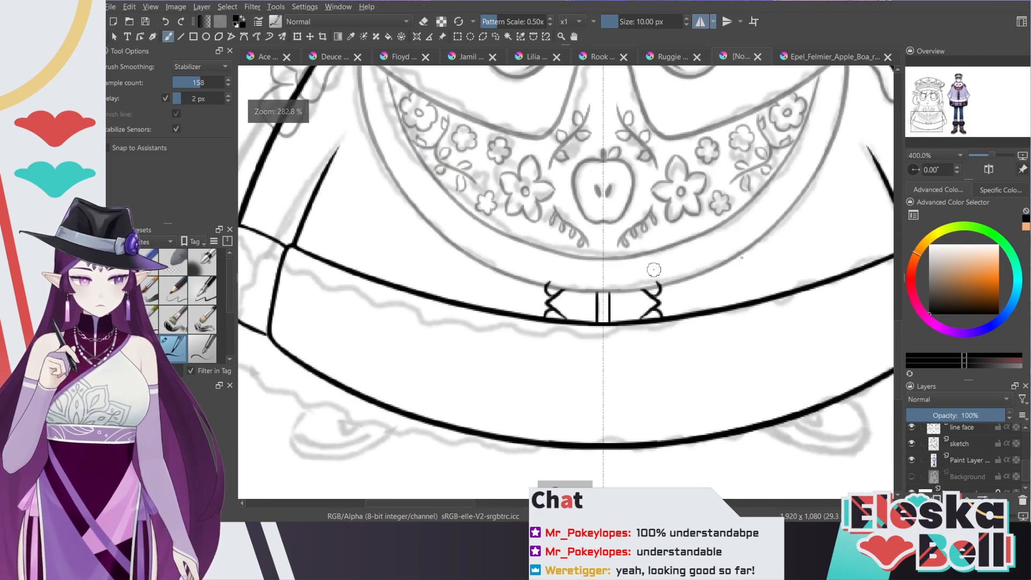
left_click_drag(964, 106, 929, 135)
key("plus")
key("plus")
key("plus")
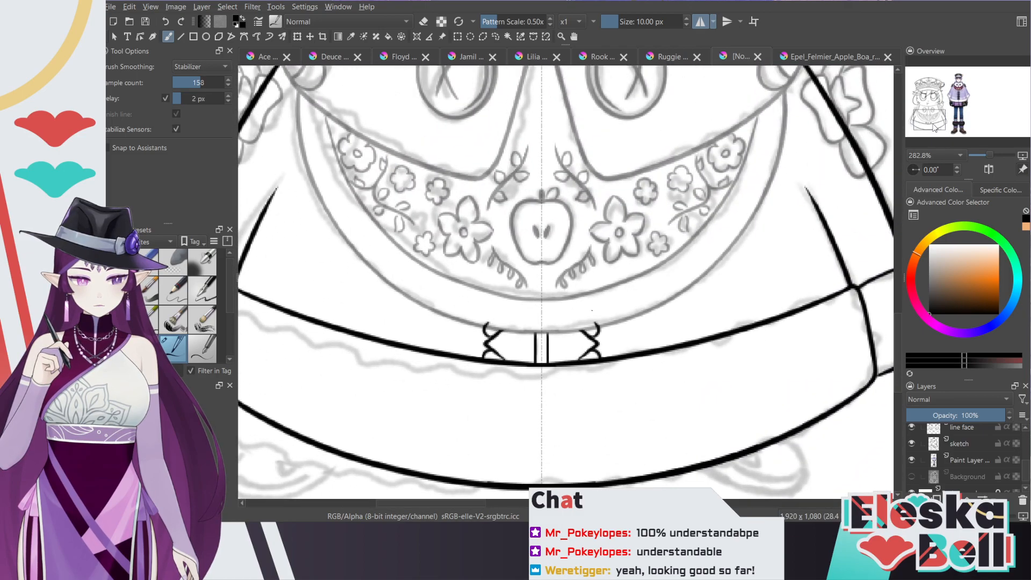
scroll(882, 279, "down", 2)
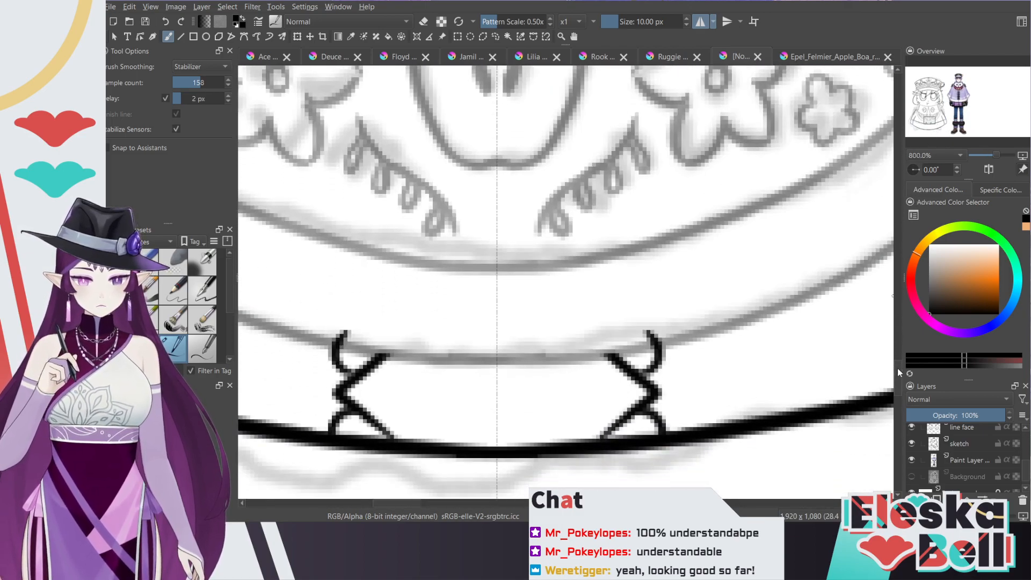
scroll(898, 369, "down", 2)
left_click_drag(414, 508, 397, 507)
left_click(573, 311)
mouse_move(579, 309)
left_mouse_down()
mouse_move(591, 303)
mouse_move(563, 318)
mouse_move(618, 371)
left_mouse_up()
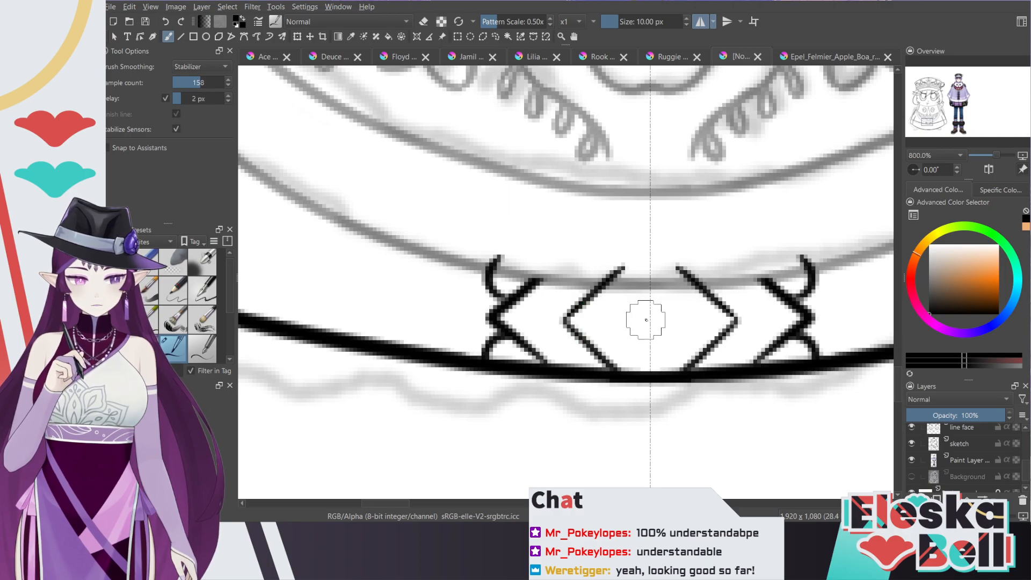
Step: Check the trim pattern on the reference outfit and try inking a small four-pointed star between the chevrons
scroll(646, 317, "down", 2)
left_click_drag(935, 107, 961, 109)
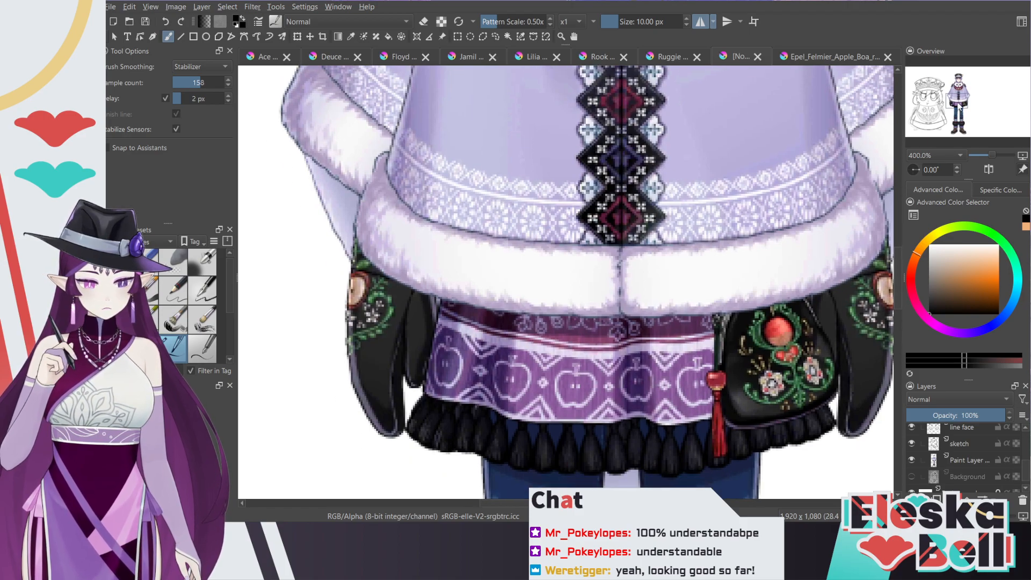
left_click_drag(959, 105, 930, 127)
scroll(640, 235, "up", 2)
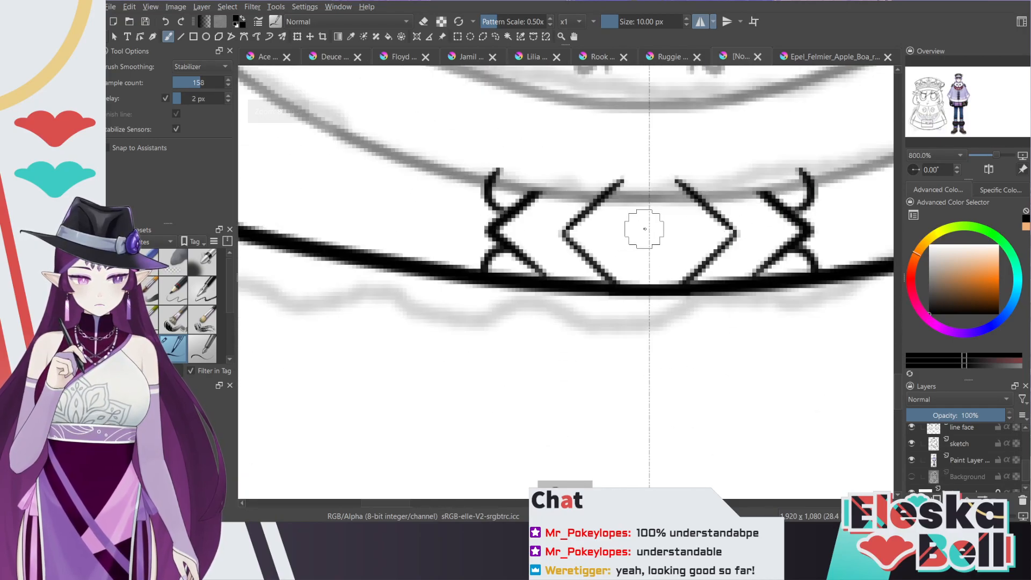
left_click_drag(628, 235, 655, 250)
key("ctrl+z")
left_click_drag(667, 218, 667, 223)
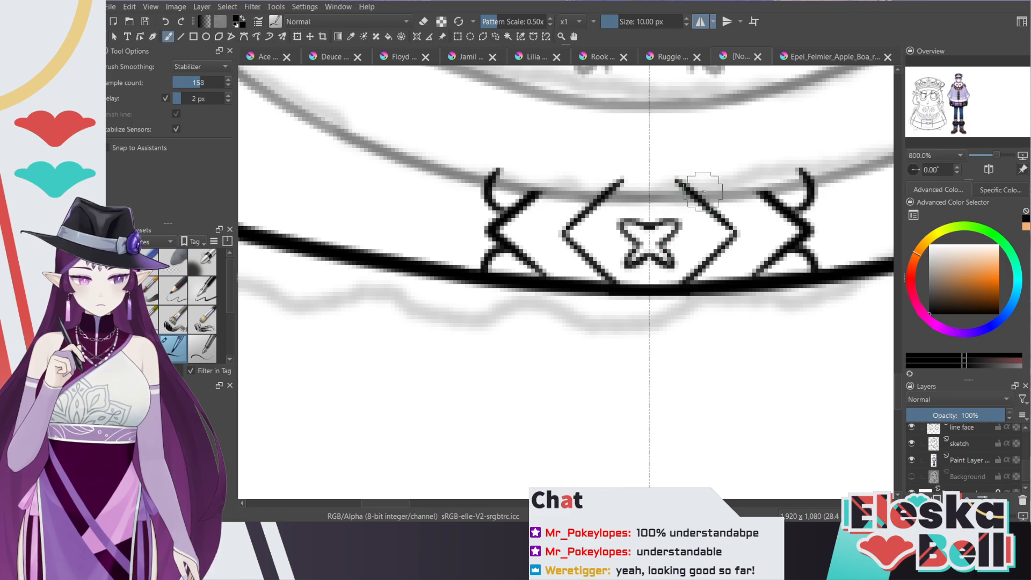
scroll(716, 204, "down", 4)
scroll(714, 208, "up", 5)
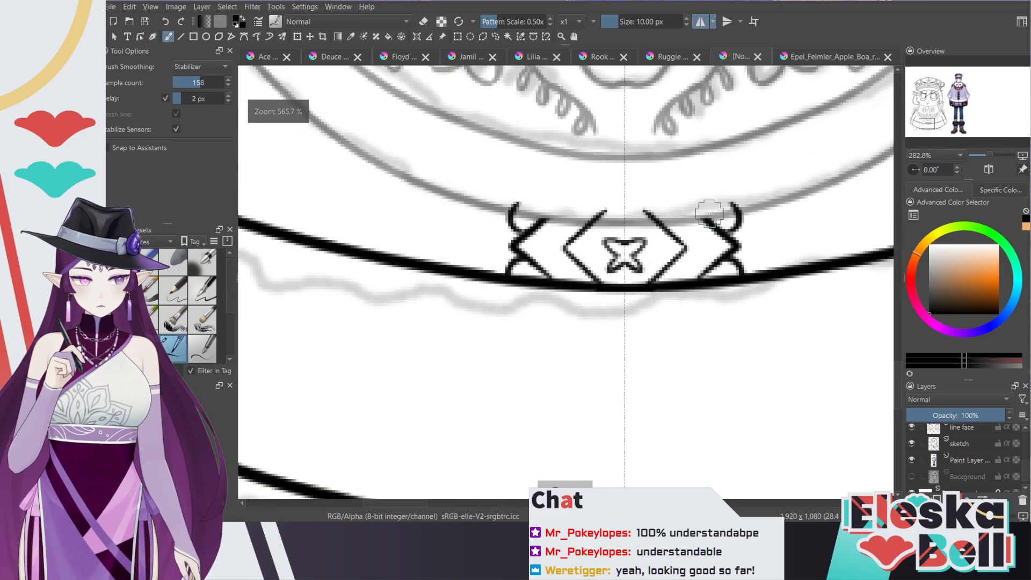
key("ctrl+z")
key("ctrl+shift+z")
key("ctrl+z")
key("ctrl+z")
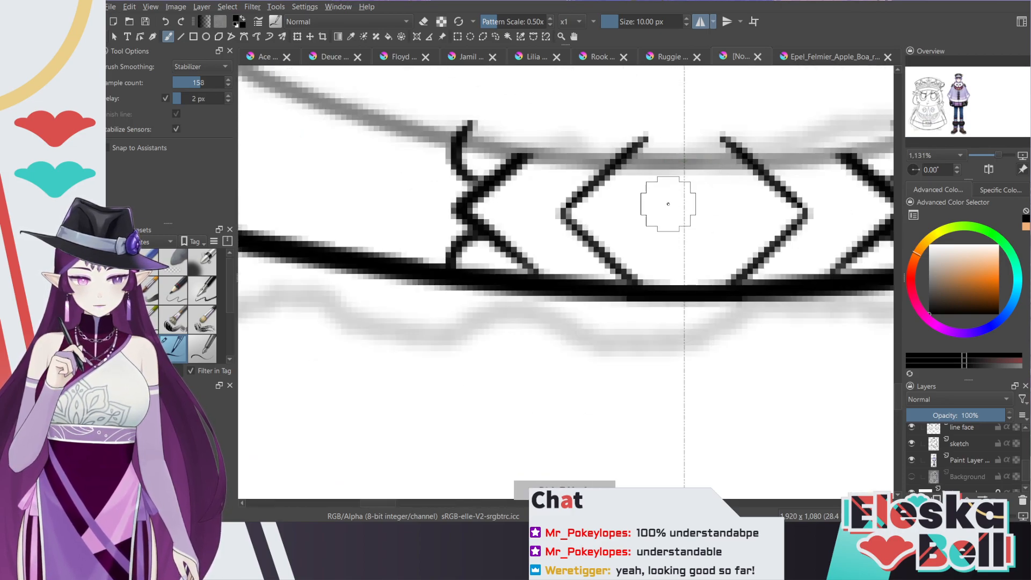
Step: Try inking a rounded, lobed flower outline between the central chevrons
mouse_move(663, 201)
left_mouse_down()
mouse_move(680, 182)
mouse_move(693, 185)
mouse_move(671, 185)
mouse_move(659, 197)
mouse_move(666, 215)
mouse_move(644, 223)
mouse_move(649, 245)
mouse_move(667, 244)
mouse_move(655, 267)
mouse_move(664, 272)
mouse_move(688, 273)
left_mouse_up()
key("ctrl+z")
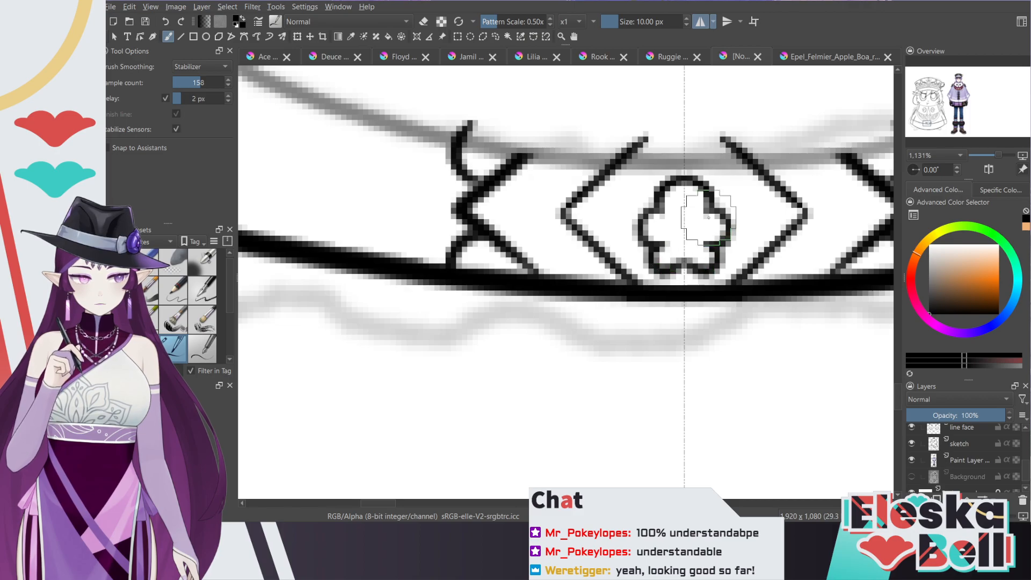
scroll(707, 220, "down", 4)
scroll(698, 204, "up", 2)
key("ctrl+z")
key("ctrl+z")
key("ctrl+z")
scroll(696, 178, "up", 3)
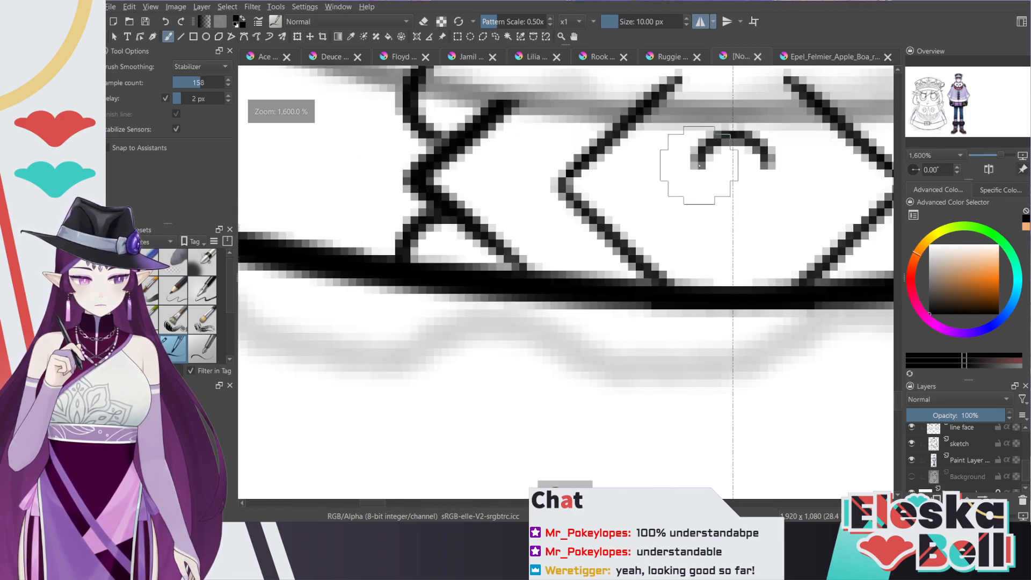
left_click_drag(700, 167, 663, 229)
key("ctrl+z")
key("ctrl+z")
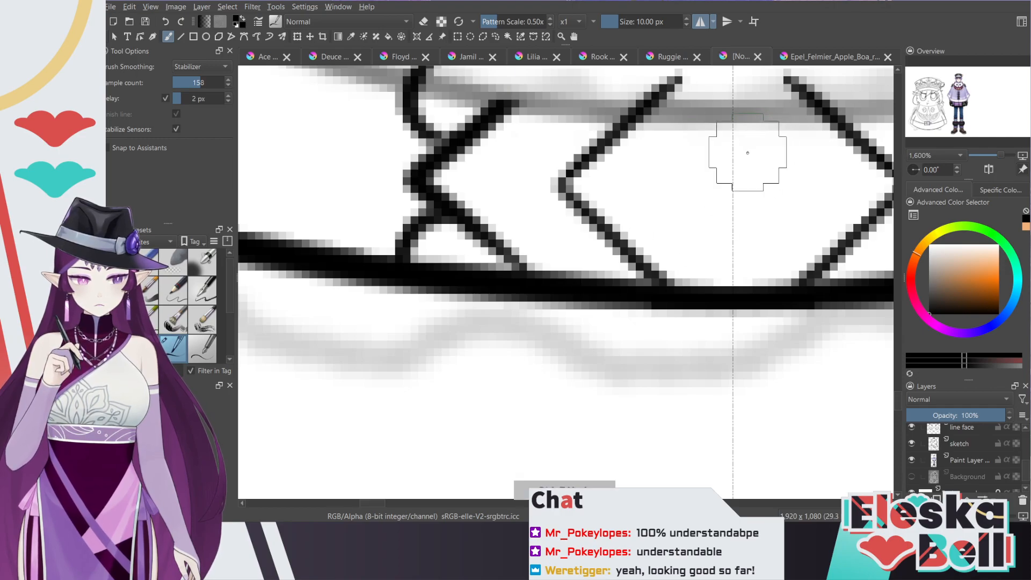
mouse_move(735, 138)
left_mouse_down()
mouse_move(693, 148)
mouse_move(712, 173)
left_mouse_up()
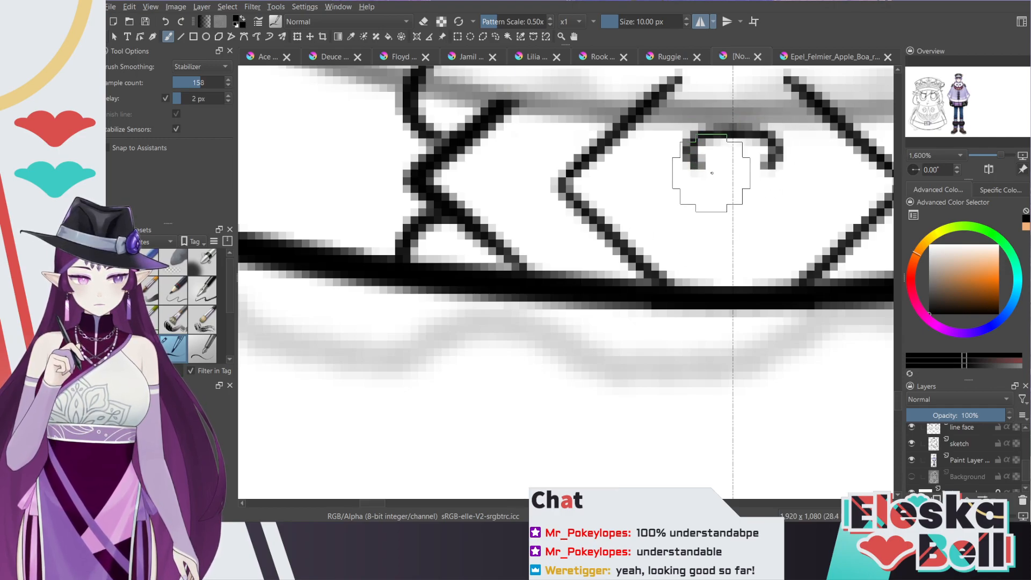
key("ctrl+z")
Step: Ink a small mirrored flower outline with rounded petals on the centre axis, from the top arc down to its notched base
left_click_drag(725, 135, 701, 174)
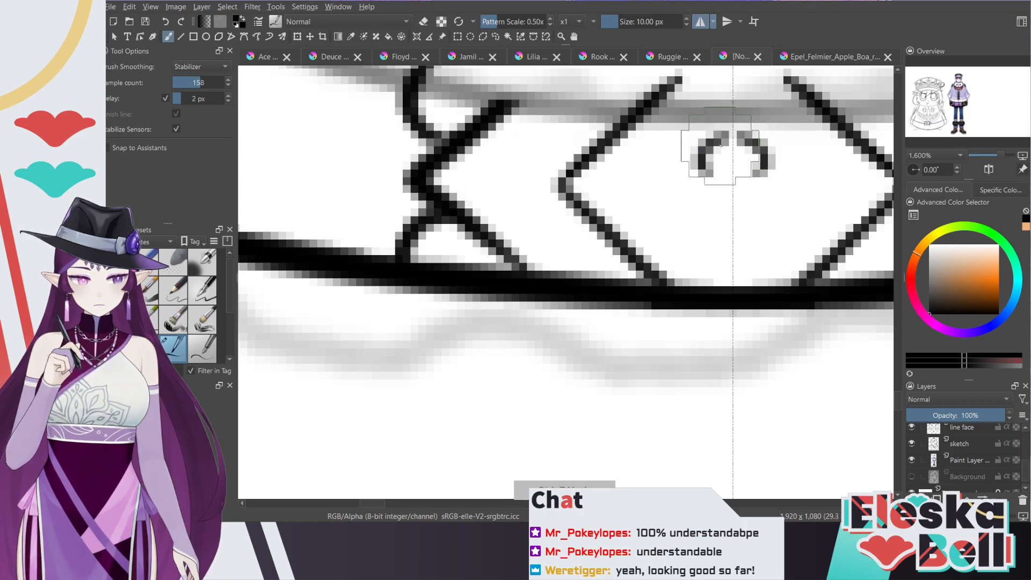
left_click_drag(722, 141, 750, 145)
key("ctrl+z")
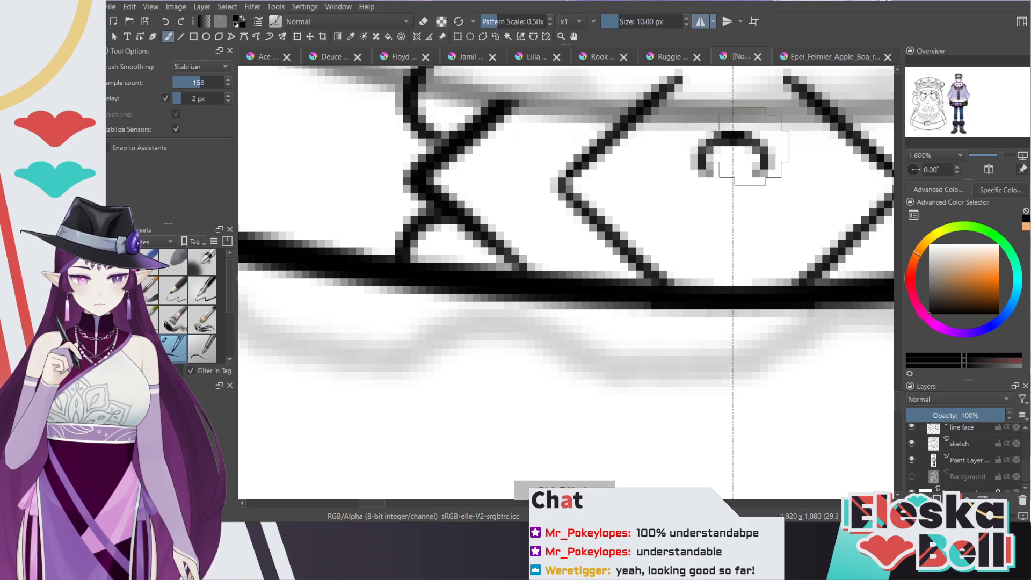
mouse_move(698, 172)
left_mouse_down()
mouse_move(687, 215)
mouse_move(709, 252)
mouse_move(733, 258)
left_mouse_up()
key("minus")
key("minus")
key("minus")
key("minus")
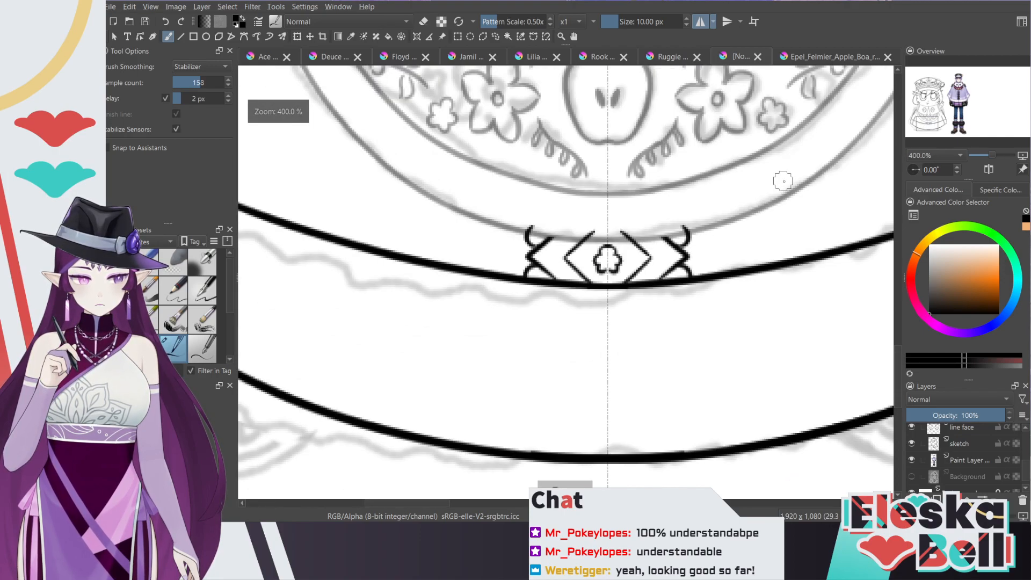
key("plus")
key("plus")
key("plus")
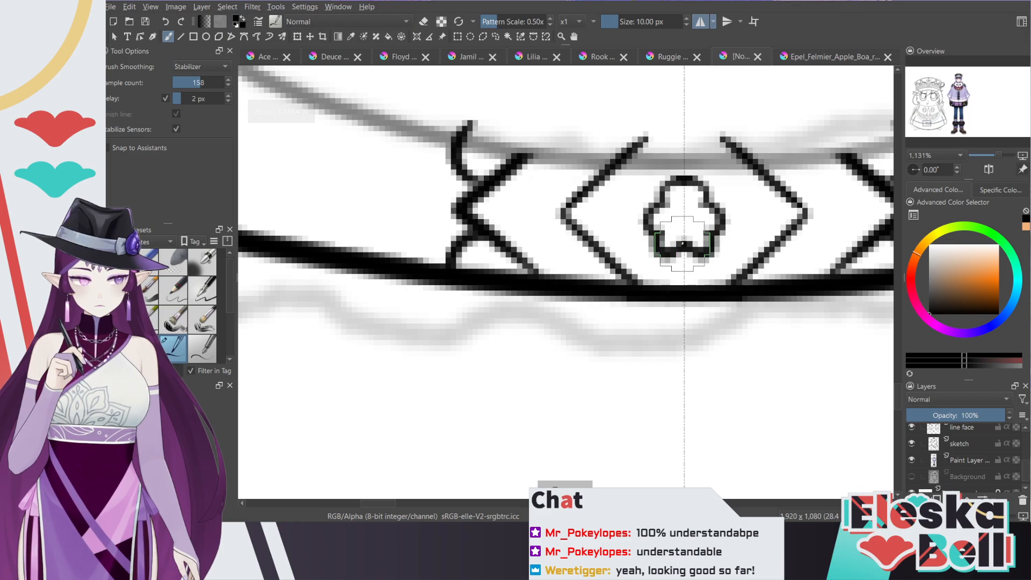
Step: Erase the ends of the chevrons and outer trim curves that overlap the collar edge
key("e")
mouse_move(640, 138)
left_mouse_down()
mouse_move(617, 131)
mouse_move(672, 132)
left_mouse_up()
left_click_drag(529, 108, 460, 109)
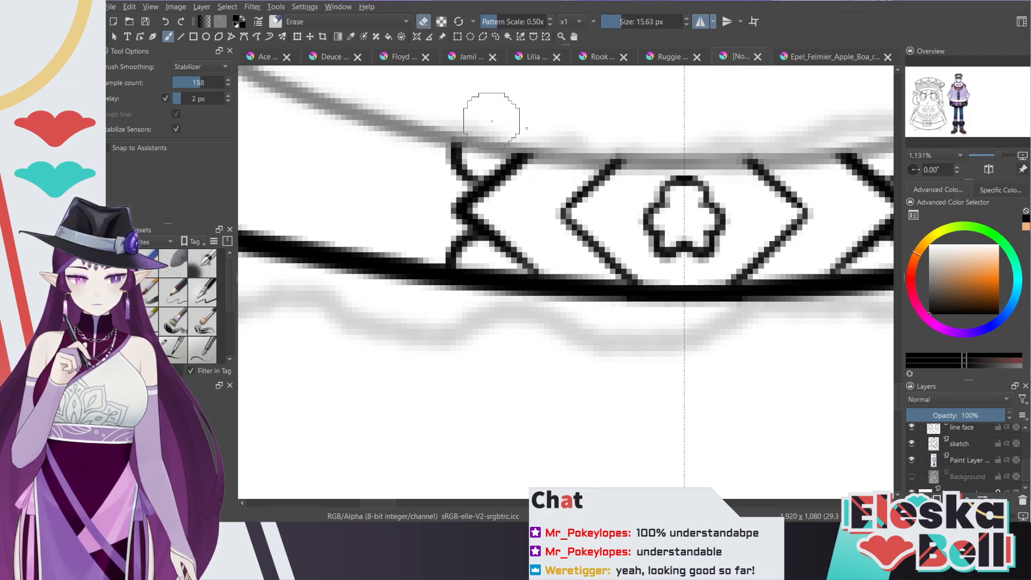
Step: Review the inked trim on the whole figure and examine the coat and hem of the reference outfit
key("minus")
key("minus")
key("minus")
key("minus")
key("minus")
key("minus")
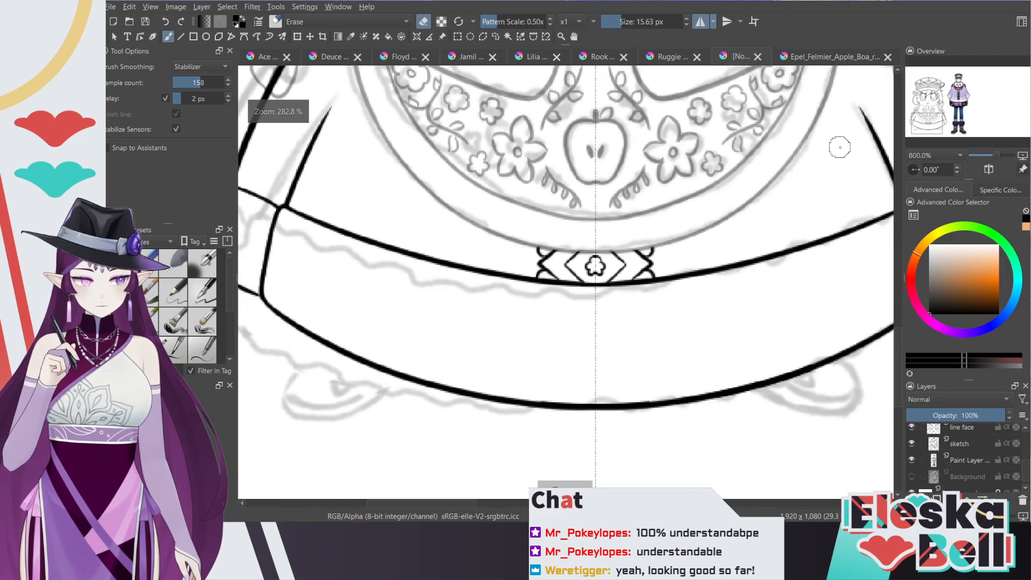
key("minus")
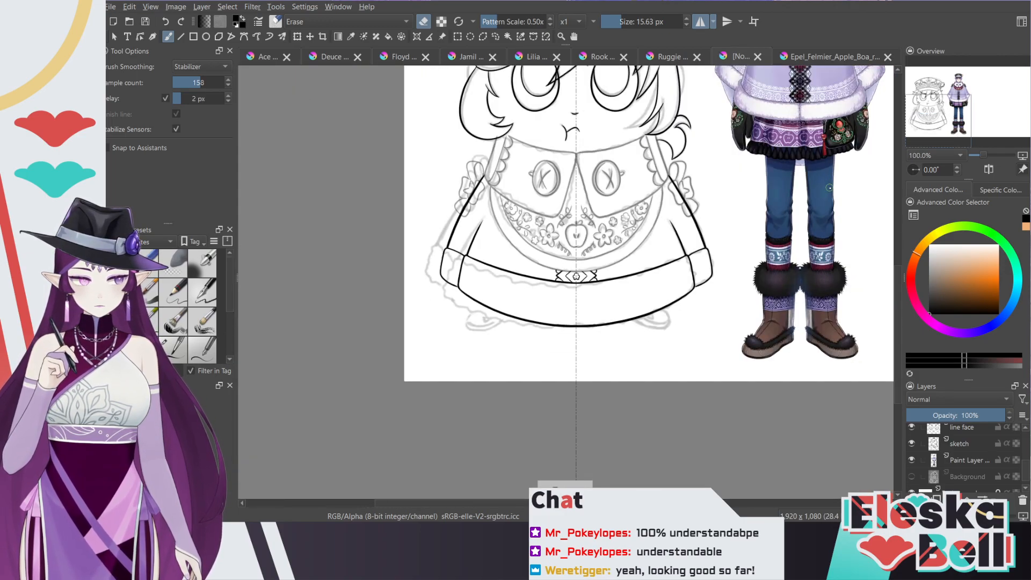
left_click(967, 106)
scroll(966, 106, "up", 1)
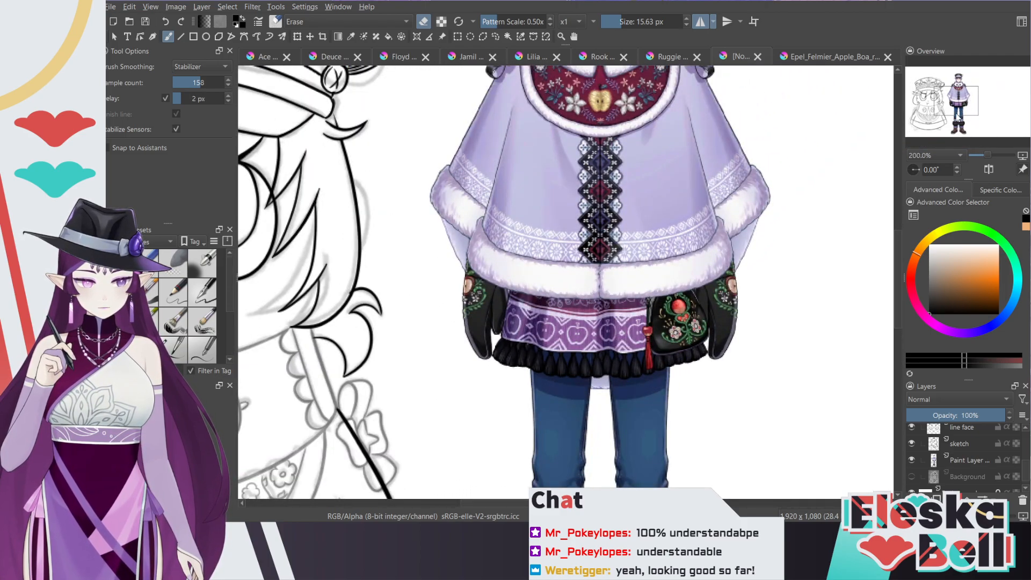
scroll(956, 122, "up", 1)
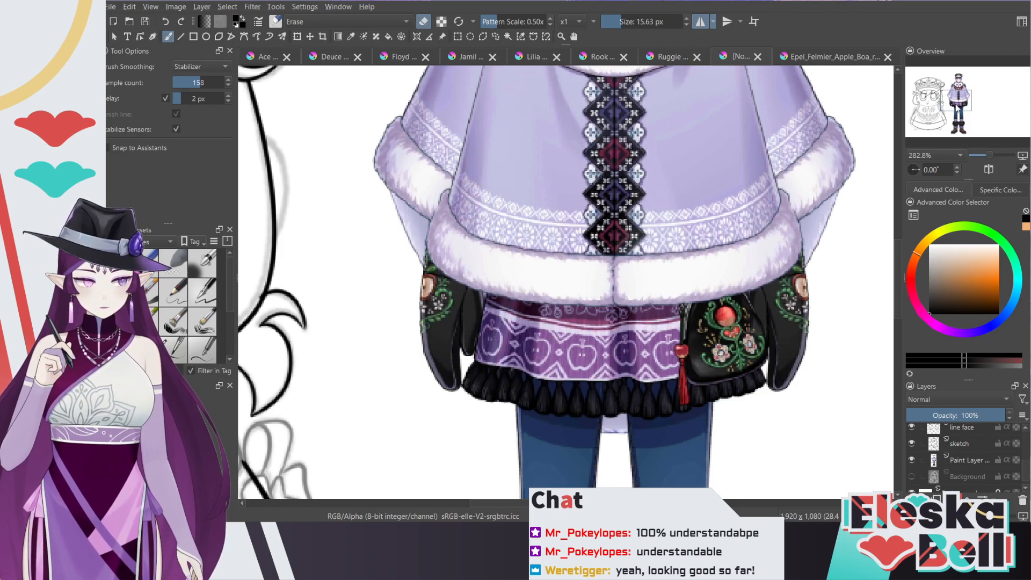
left_click_drag(963, 105, 939, 128)
scroll(851, 223, "up", 1)
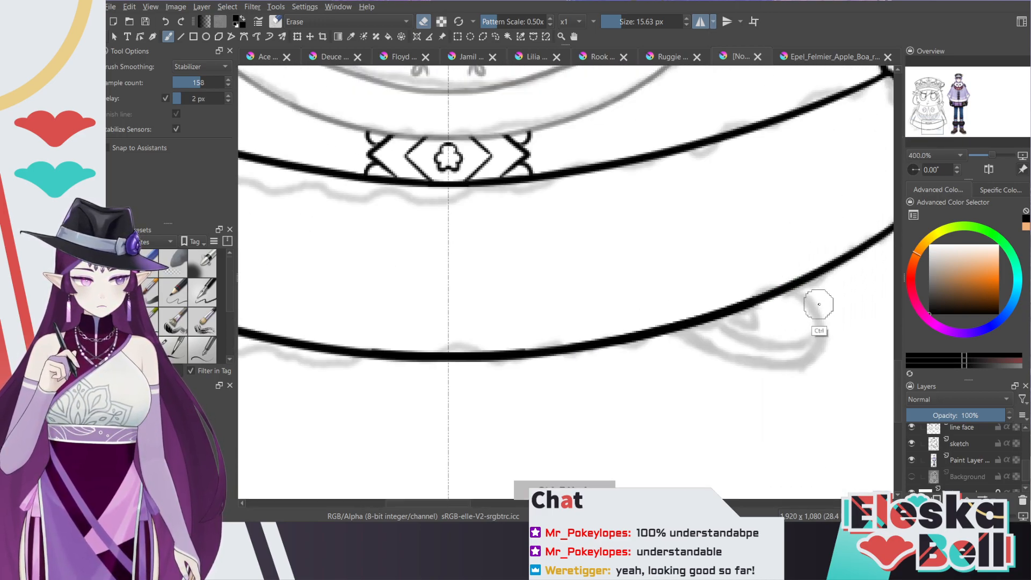
Step: Try inking the shoe below the hem band as one rounded outer outline
key("e")
left_click_drag(792, 290, 825, 310)
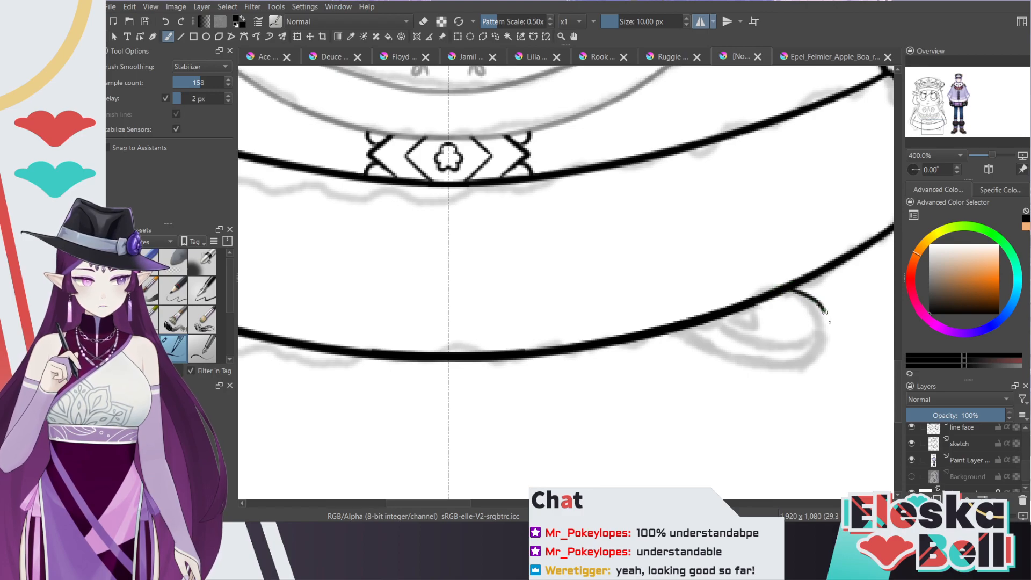
mouse_move(811, 369)
left_mouse_down()
mouse_move(744, 365)
mouse_move(658, 321)
left_mouse_up()
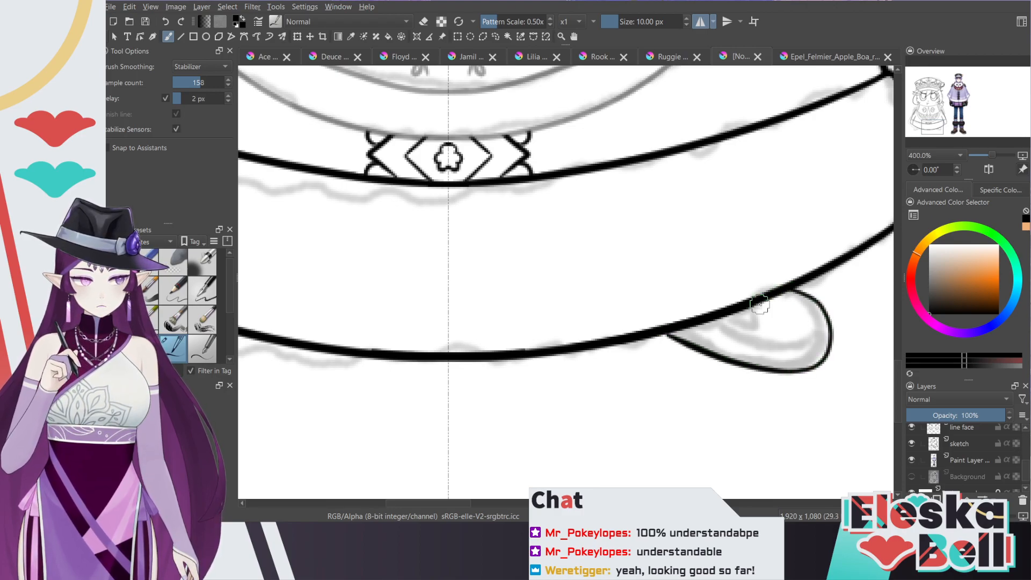
key("ctrl+z")
Step: Ink the mirrored shoe sole below the hem band with a curved top line, short outer edge and curved underside
mouse_move(812, 337)
left_mouse_down()
mouse_move(737, 344)
mouse_move(683, 328)
left_mouse_up()
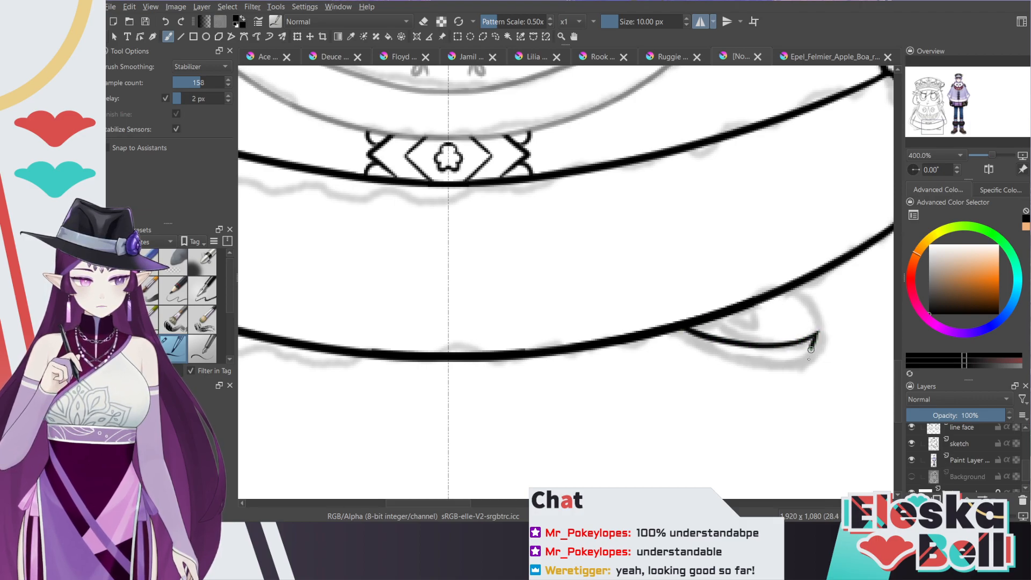
mouse_move(804, 365)
left_mouse_down()
mouse_move(760, 371)
mouse_move(661, 335)
left_mouse_up()
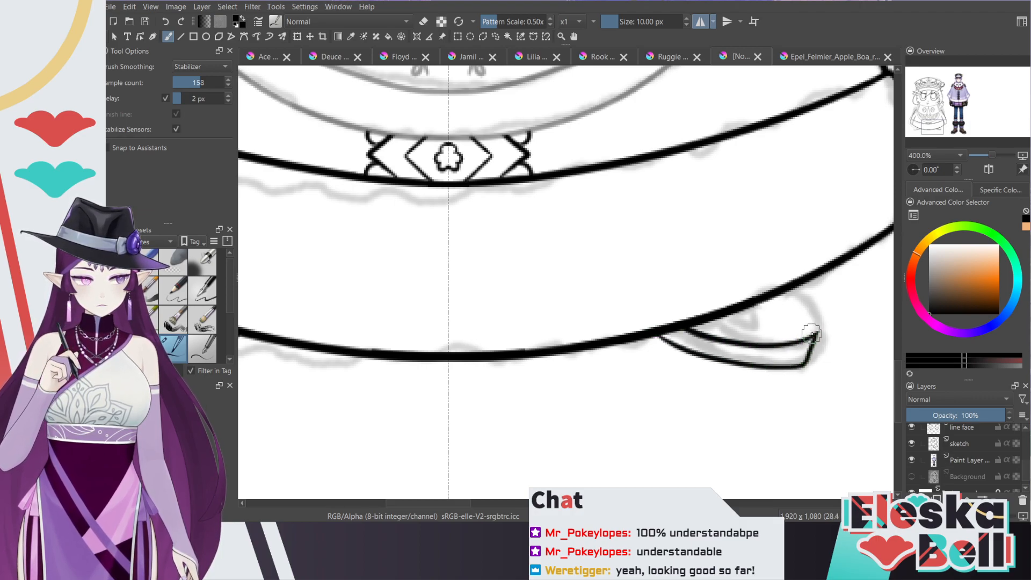
key("ctrl+z")
mouse_move(815, 337)
left_mouse_down()
mouse_move(809, 355)
mouse_move(730, 365)
mouse_move(666, 317)
left_mouse_up()
key("ctrl+z")
key("ctrl+z")
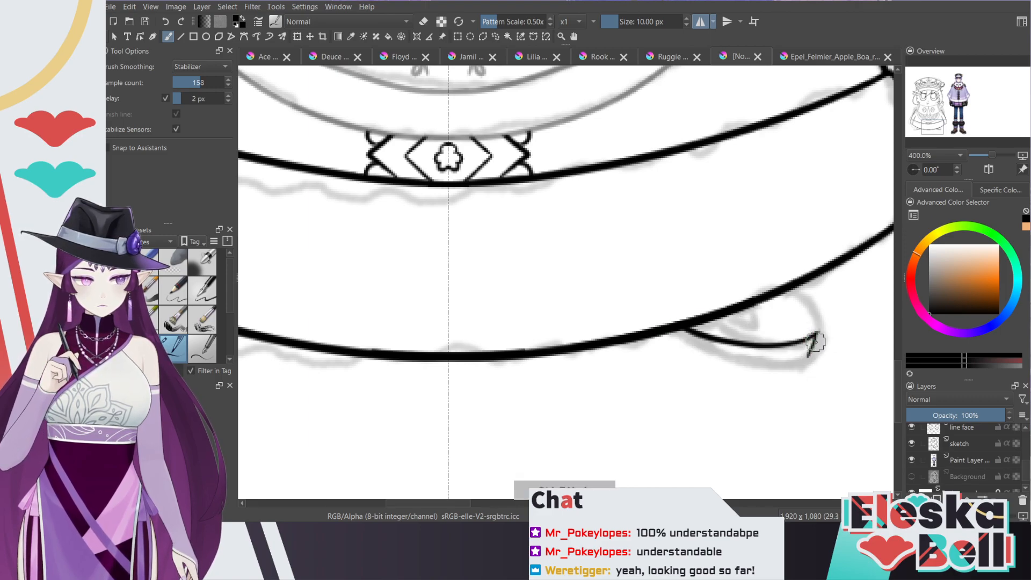
left_click_drag(818, 333, 817, 341)
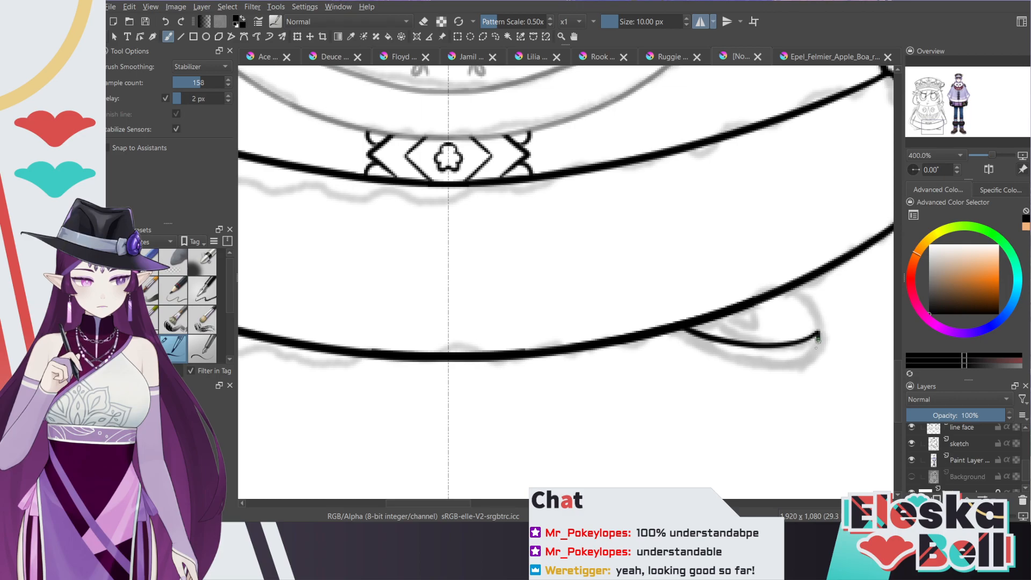
left_click_drag(765, 365, 666, 332)
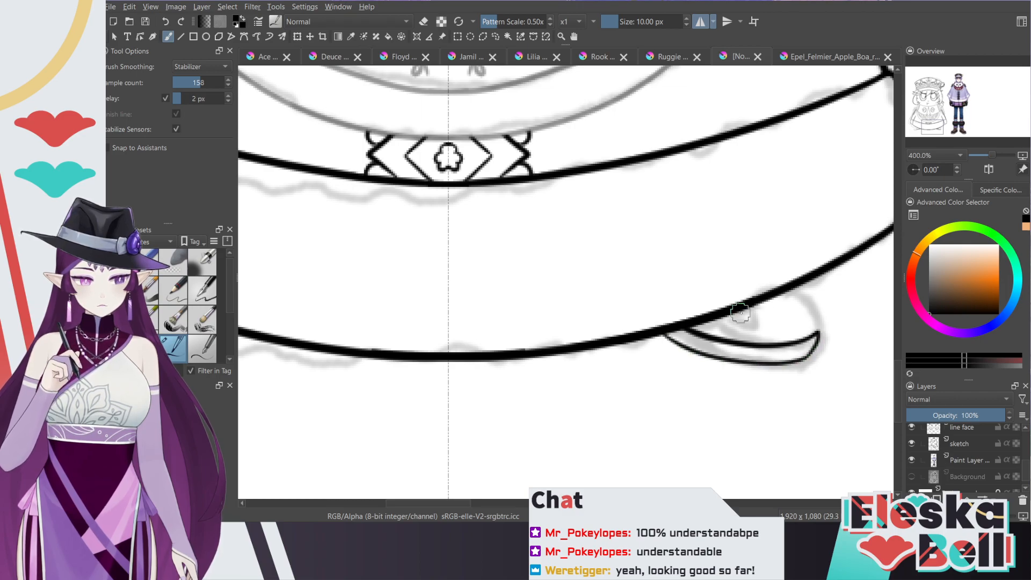
Step: Ink the shoe's rounded outer side up to the hem and the small curved detail on its inner side
mouse_move(808, 299)
left_mouse_down()
mouse_move(792, 289)
mouse_move(817, 340)
left_mouse_up()
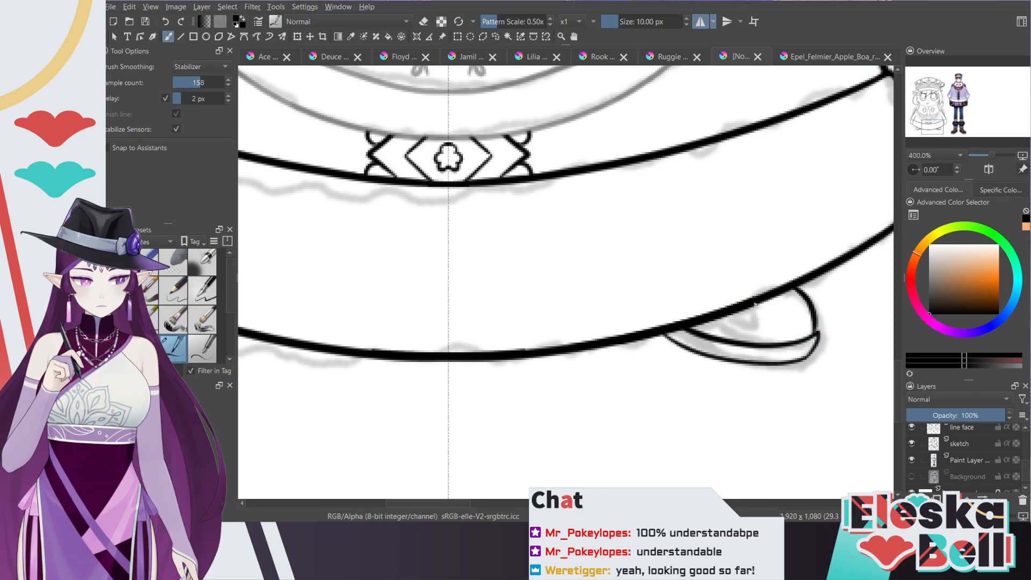
mouse_move(751, 331)
left_mouse_down()
mouse_move(707, 311)
mouse_move(700, 321)
left_mouse_up()
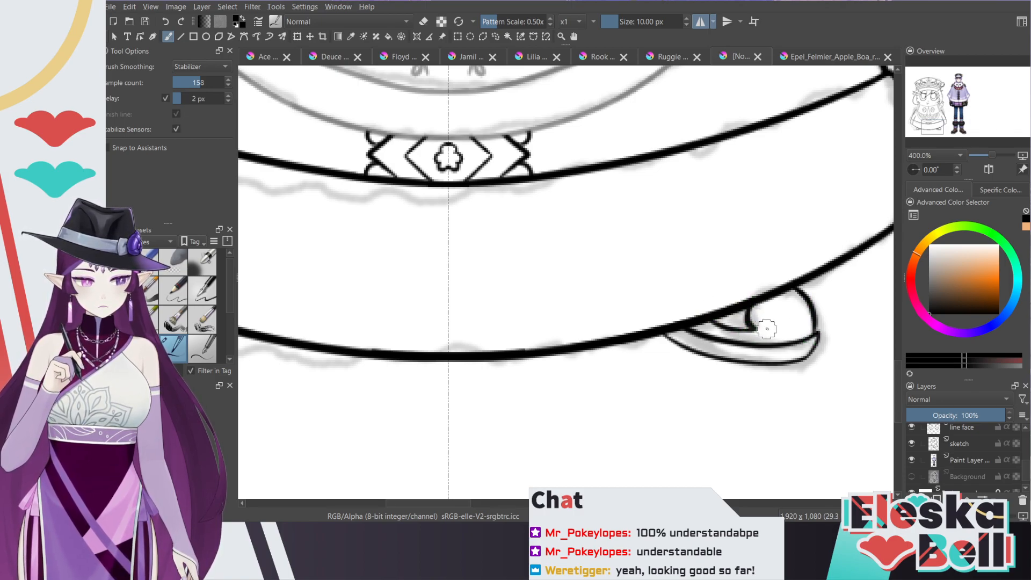
key("1")
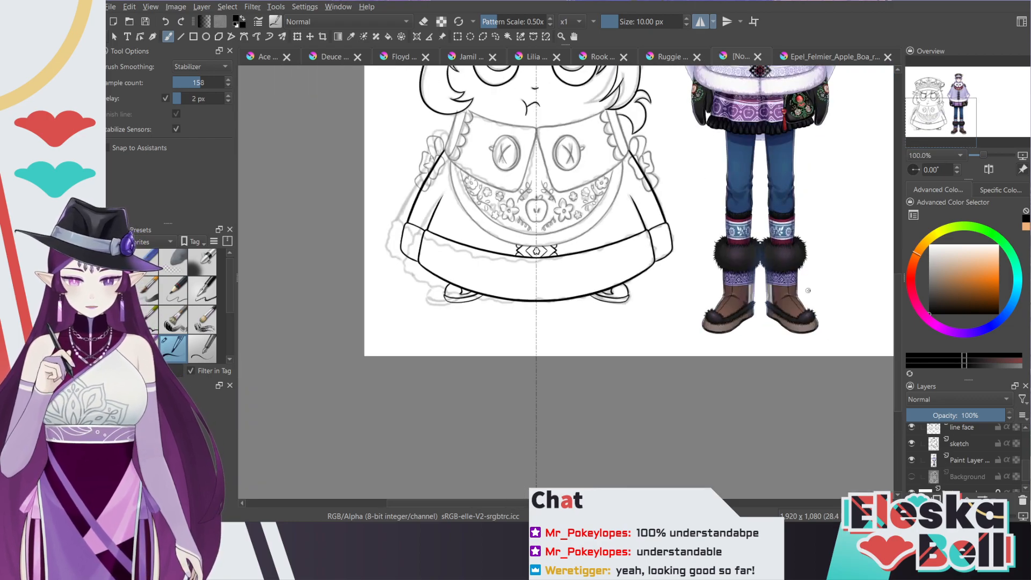
Step: Erase the sleeve outlines on both sides where they run through the bows at the shoulders, using mirrored strokes
key("plus")
key("plus")
left_click_drag(899, 330, 898, 291)
key("plus")
key("e")
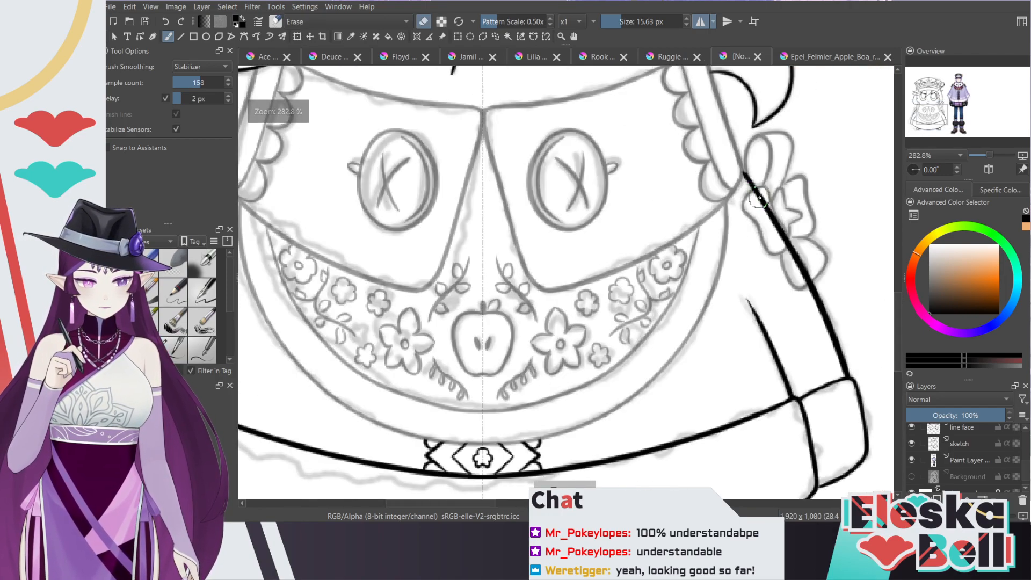
left_click_drag(765, 198, 767, 210)
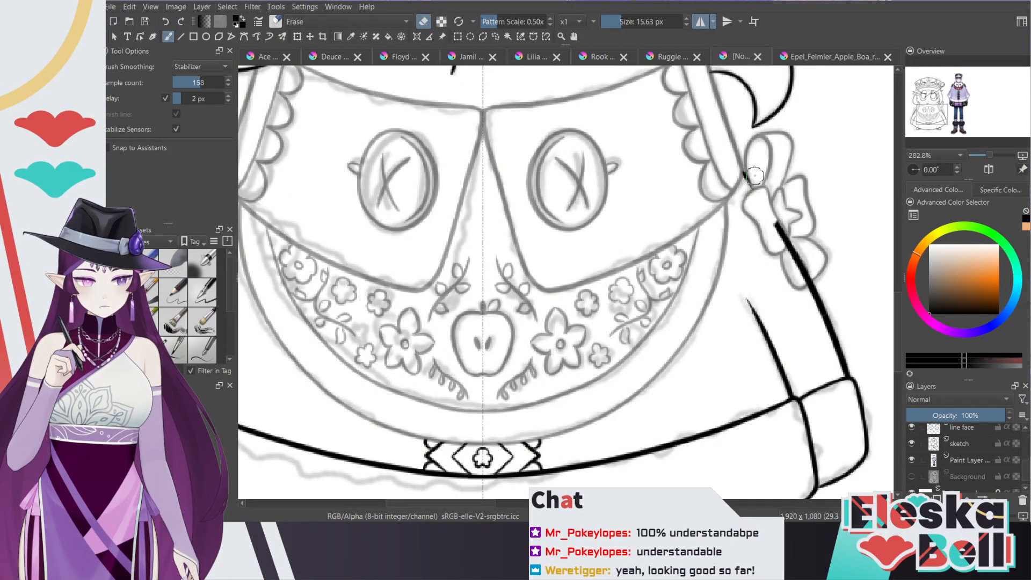
left_click_drag(777, 225, 809, 279)
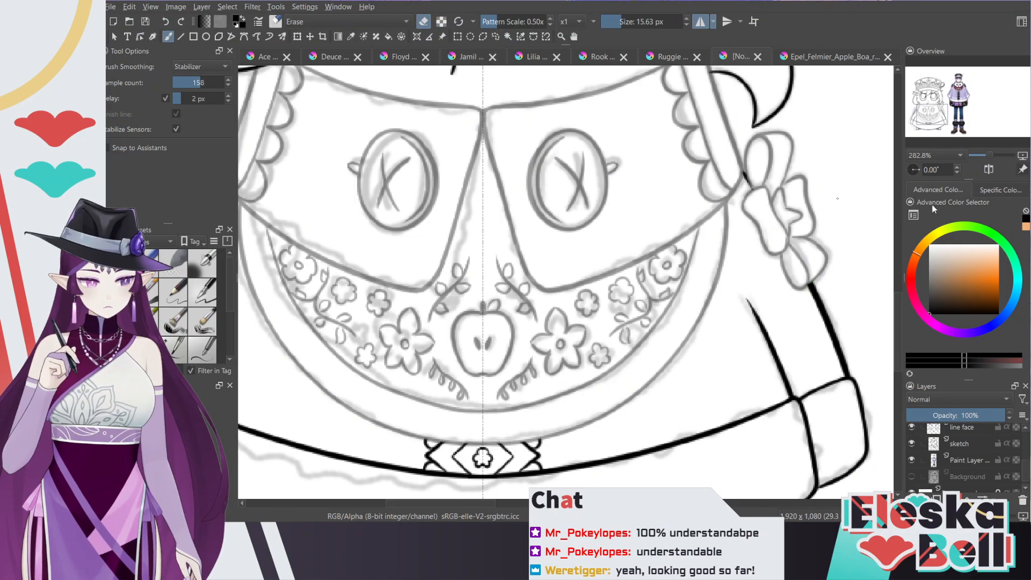
key("plus")
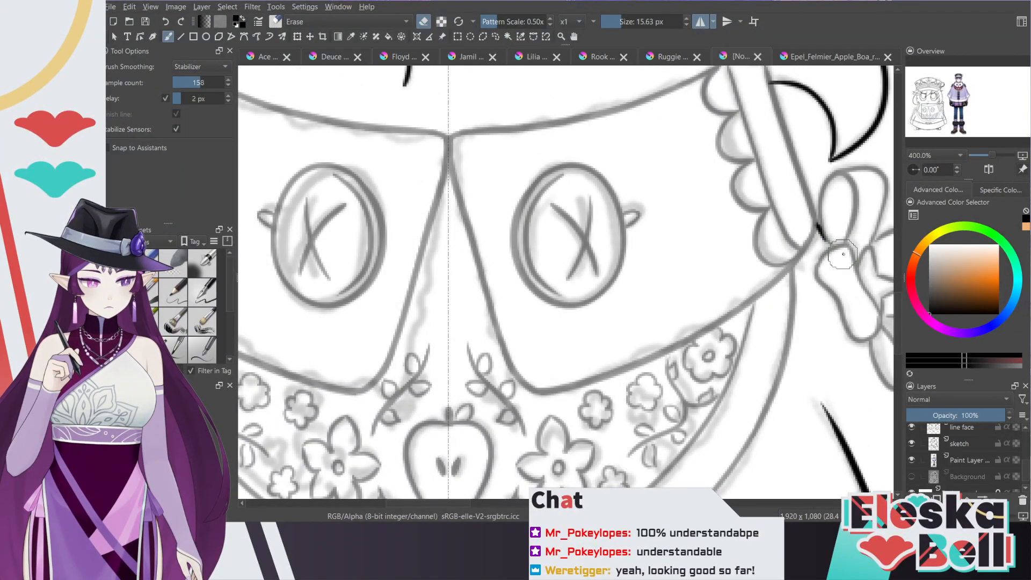
key("minus")
key("minus")
key("minus")
key("minus")
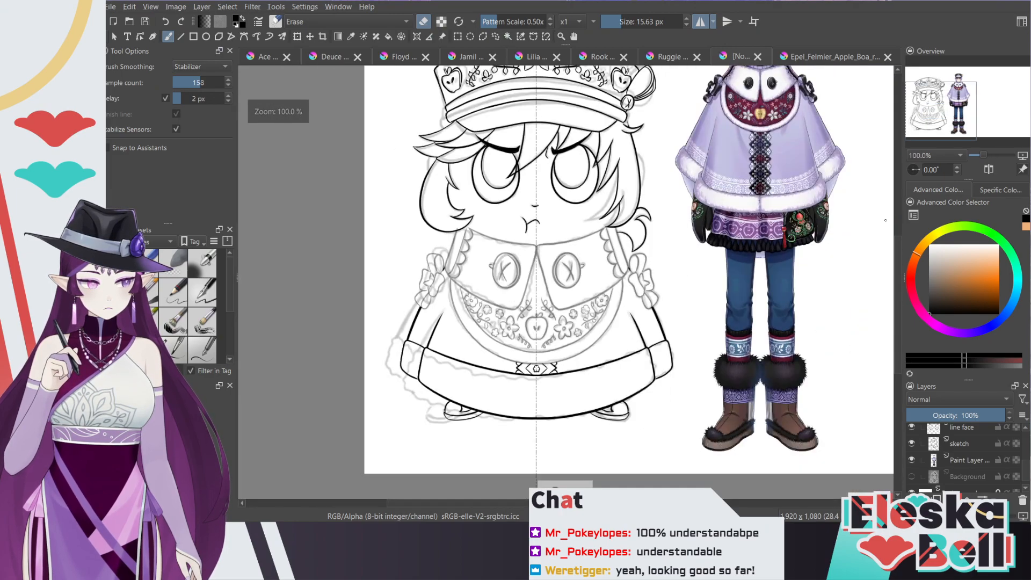
Step: Make the line outfit layer active with brush mirroring off, and hide the sketch layer
key("plus")
mouse_move(537, 269)
left_mouse_down()
mouse_move(549, 188)
mouse_move(572, 188)
mouse_move(573, 265)
mouse_move(588, 218)
mouse_move(588, 376)
mouse_move(593, 176)
left_mouse_up()
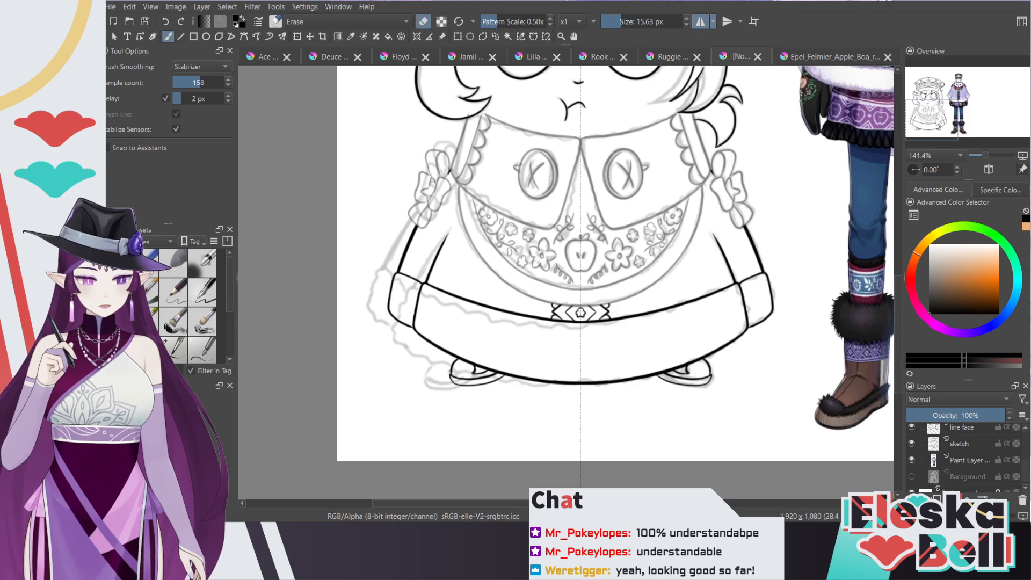
scroll(567, 282, "up", 1)
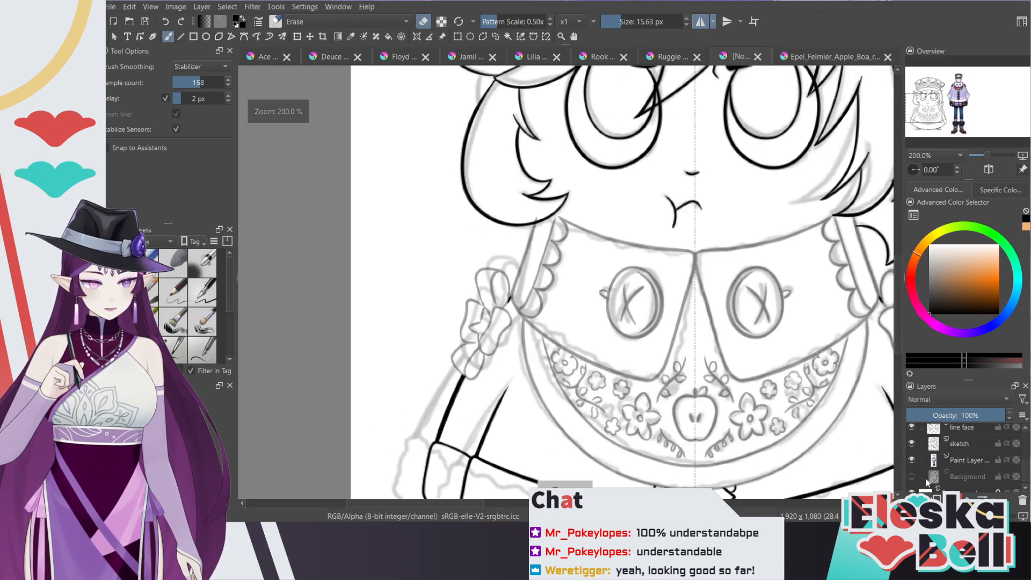
left_click(701, 23)
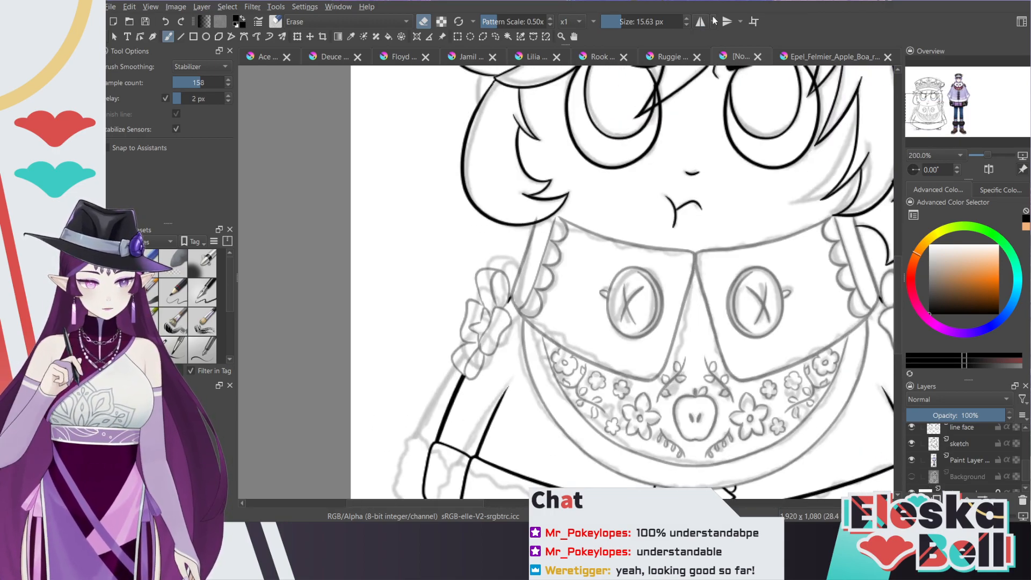
scroll(1026, 465, "up", 2)
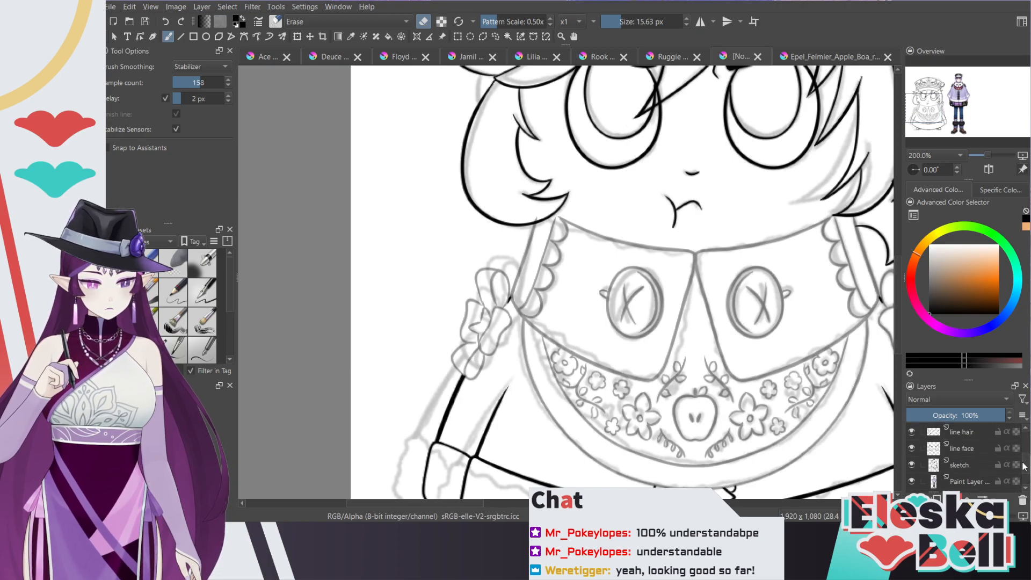
scroll(1026, 463, "up", 2)
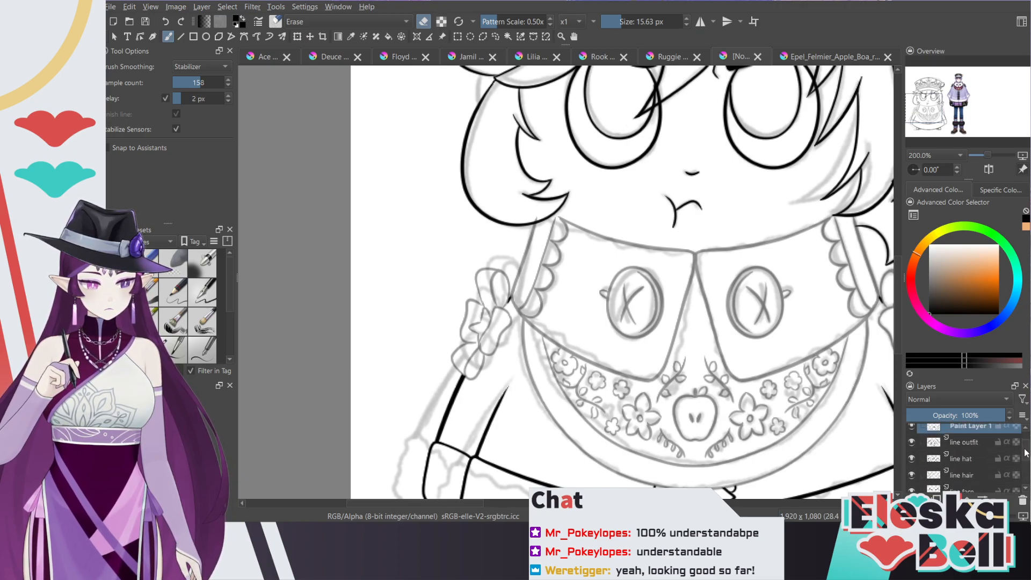
left_click(966, 443)
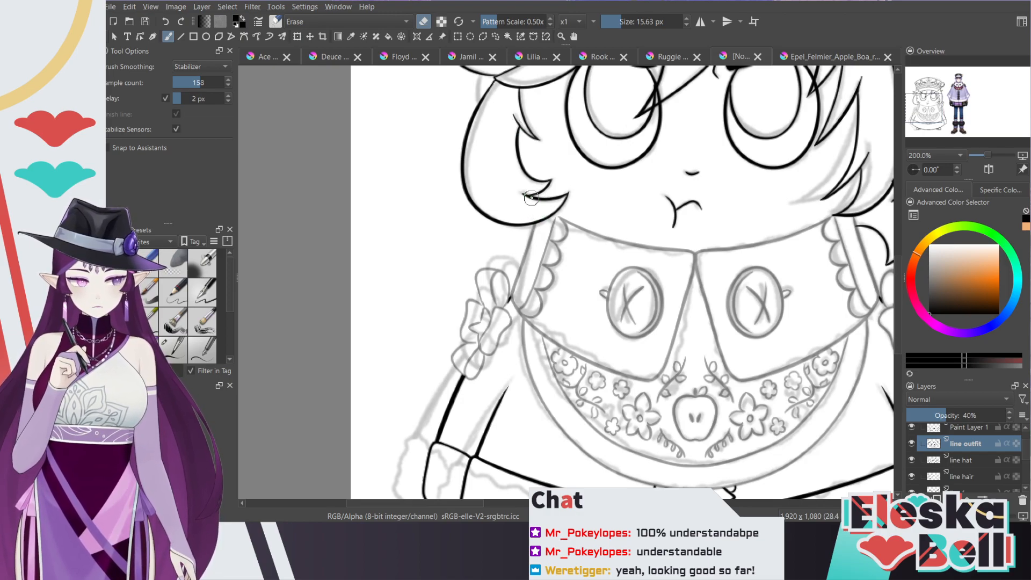
scroll(1025, 450, "down", 4)
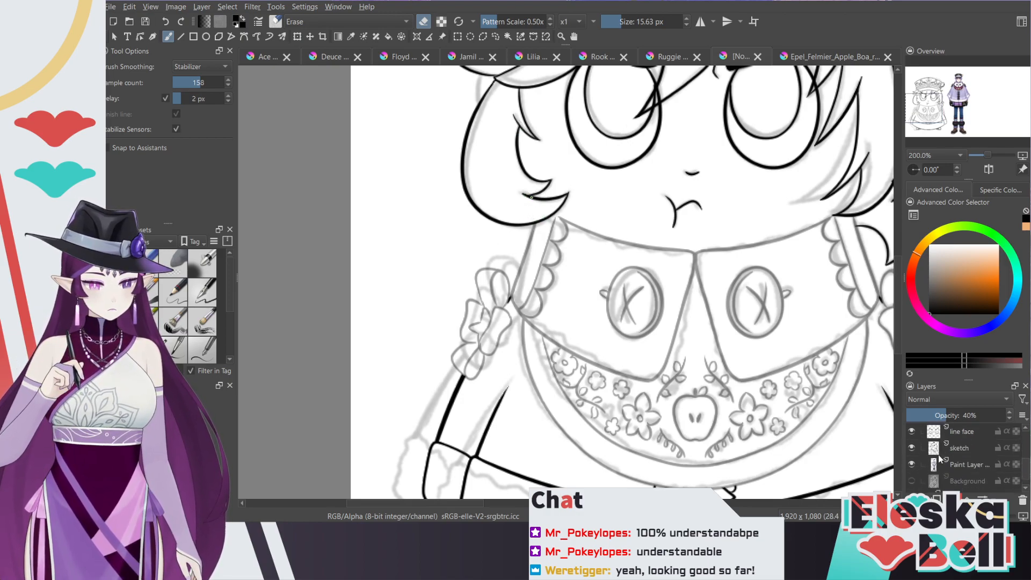
left_click(911, 447)
scroll(1023, 461, "up", 1)
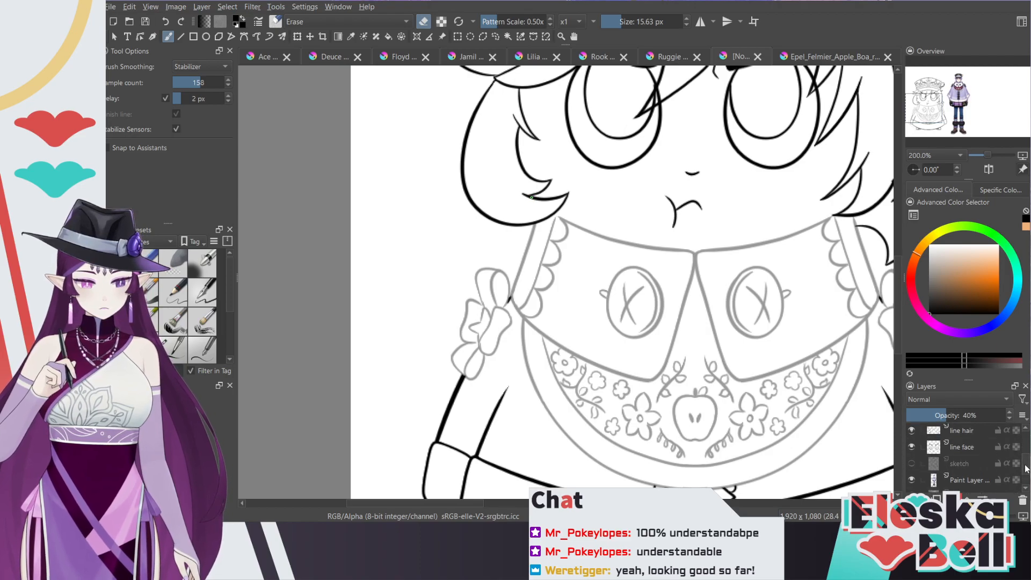
Step: Examine the collar corners, side bands and bows up close in both the flipped and the normal canvas view
key("ctrl+plus")
key("e")
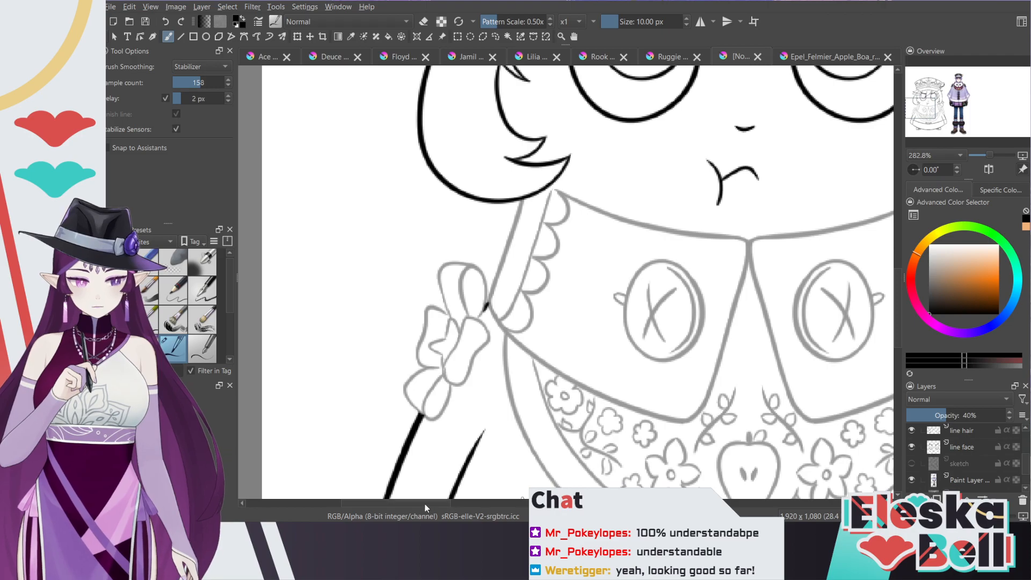
mouse_move(378, 503)
left_mouse_down()
mouse_move(410, 504)
mouse_move(376, 518)
left_mouse_up()
key("plus")
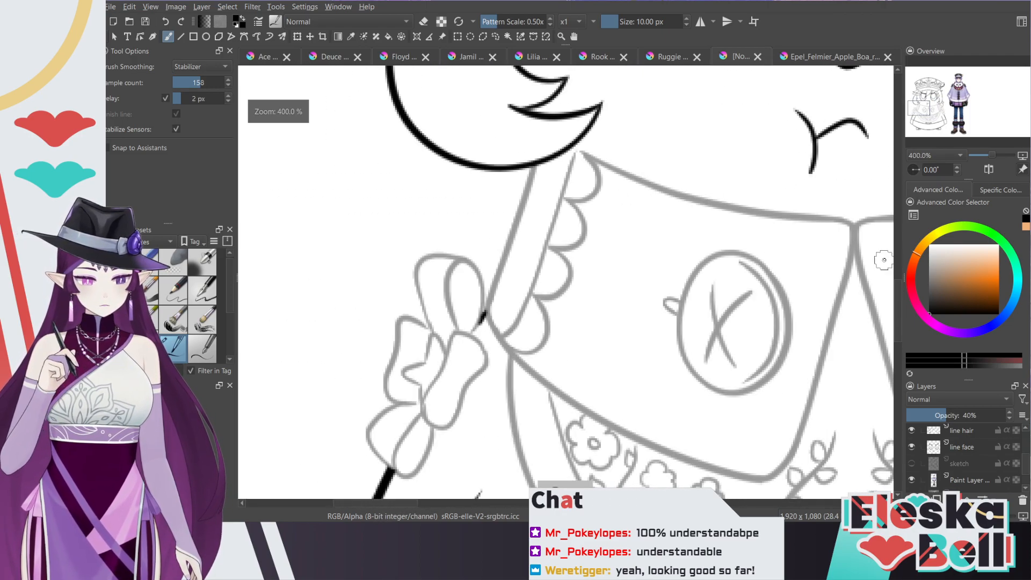
scroll(897, 294, "up", 3)
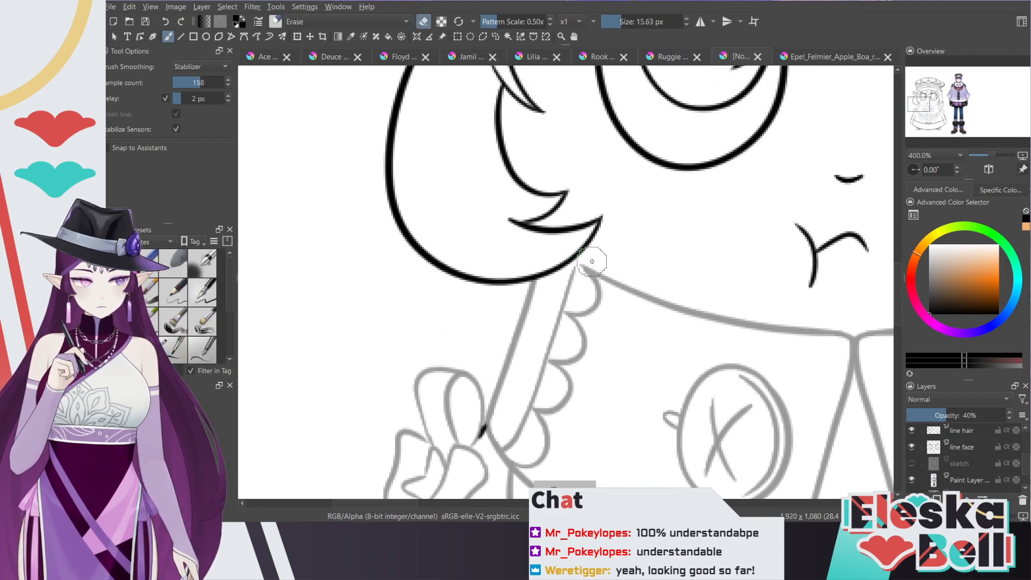
left_click(989, 169)
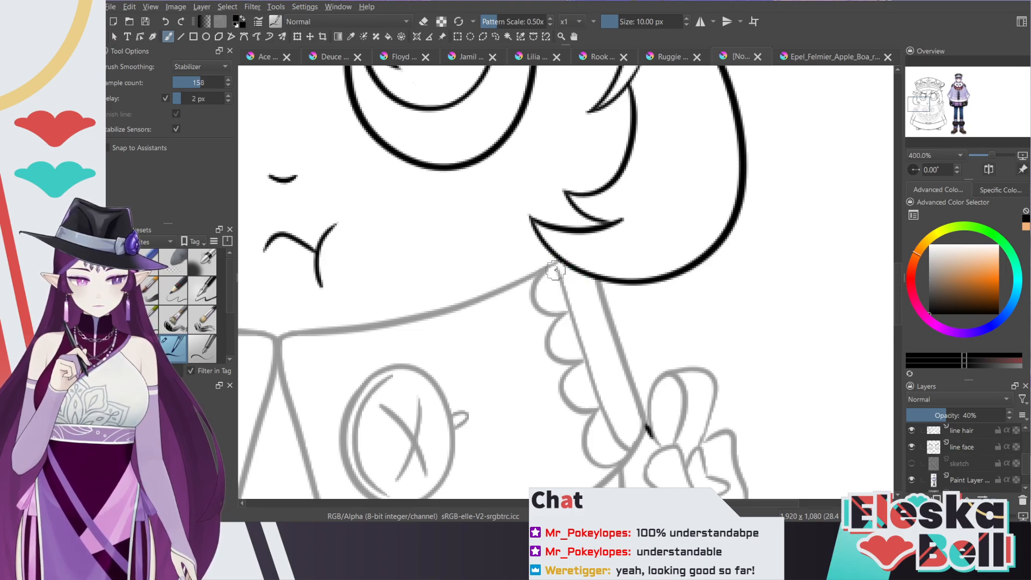
scroll(964, 101, "down", 1)
left_click(961, 91)
mouse_move(961, 91)
left_mouse_down()
mouse_move(928, 119)
mouse_move(981, 136)
left_mouse_up()
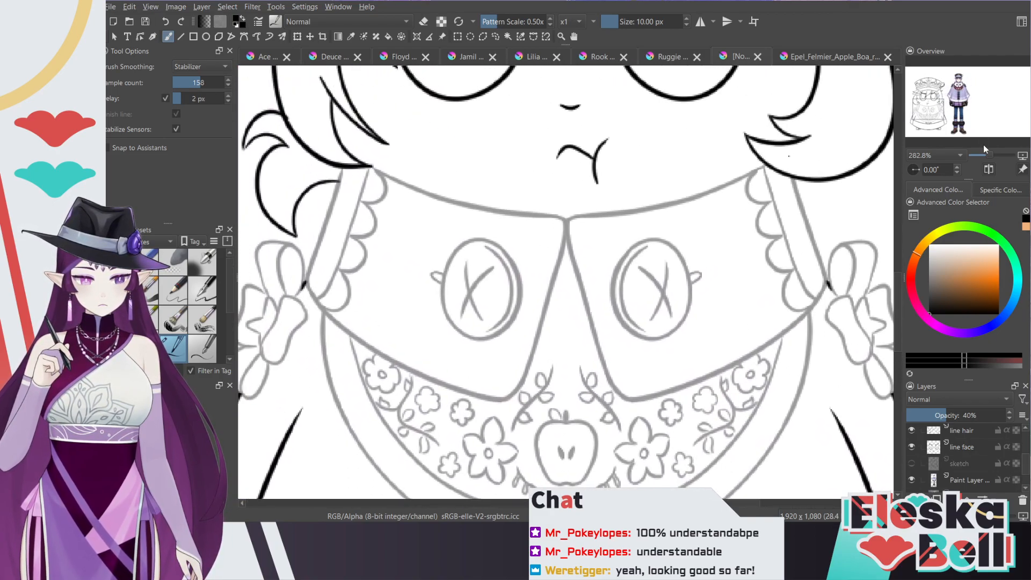
key("m")
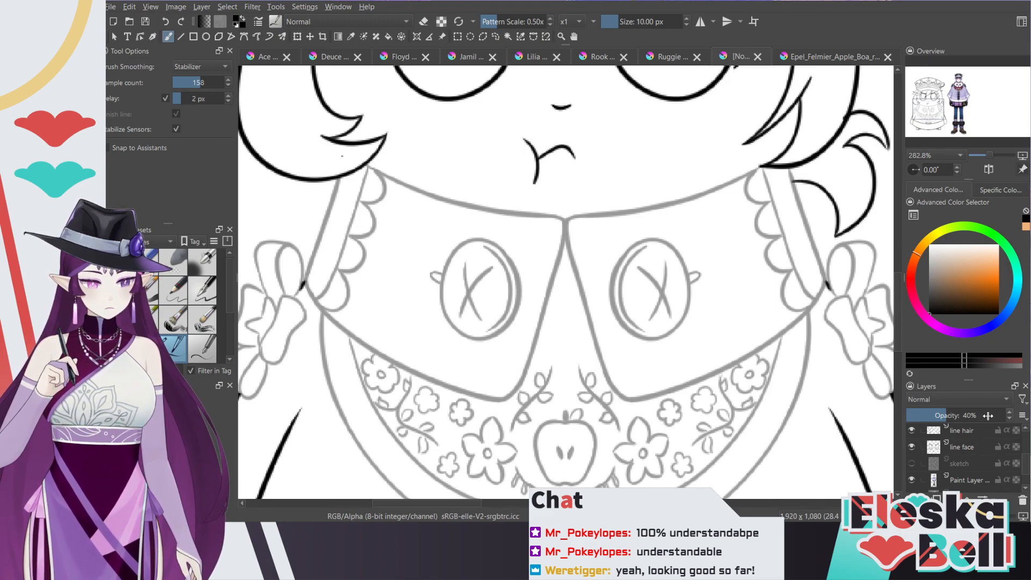
Step: Ink a mirrored inner line with a row of small scallops along the collar's side bands on the line outfit layer
scroll(1024, 458, "up", 1)
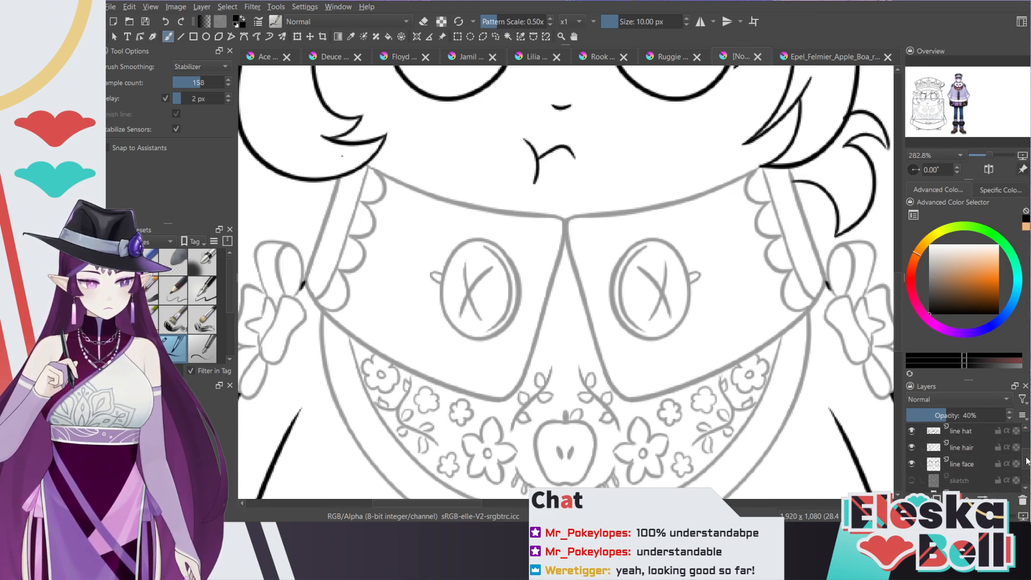
left_click(700, 22)
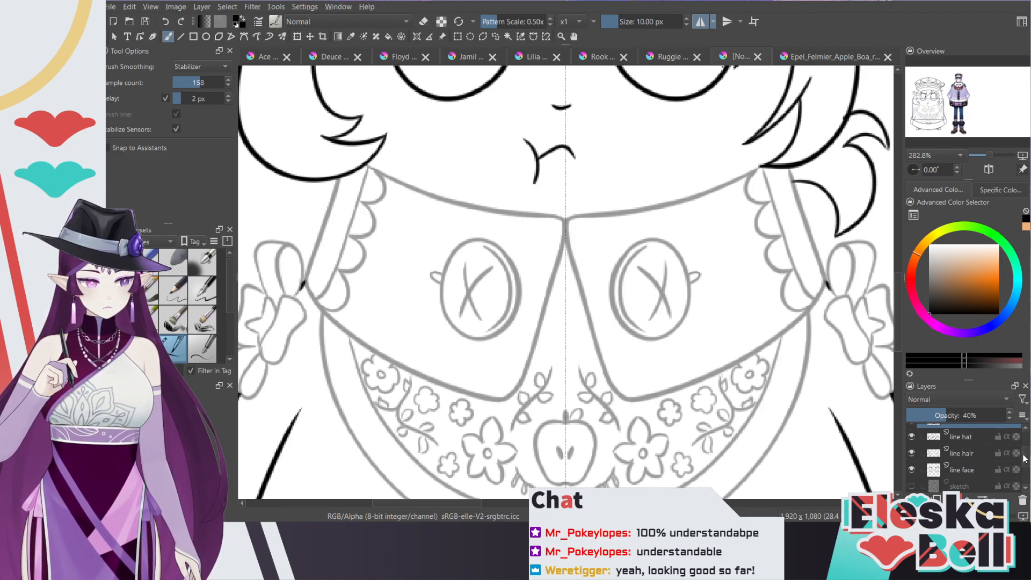
scroll(1024, 458, "up", 2)
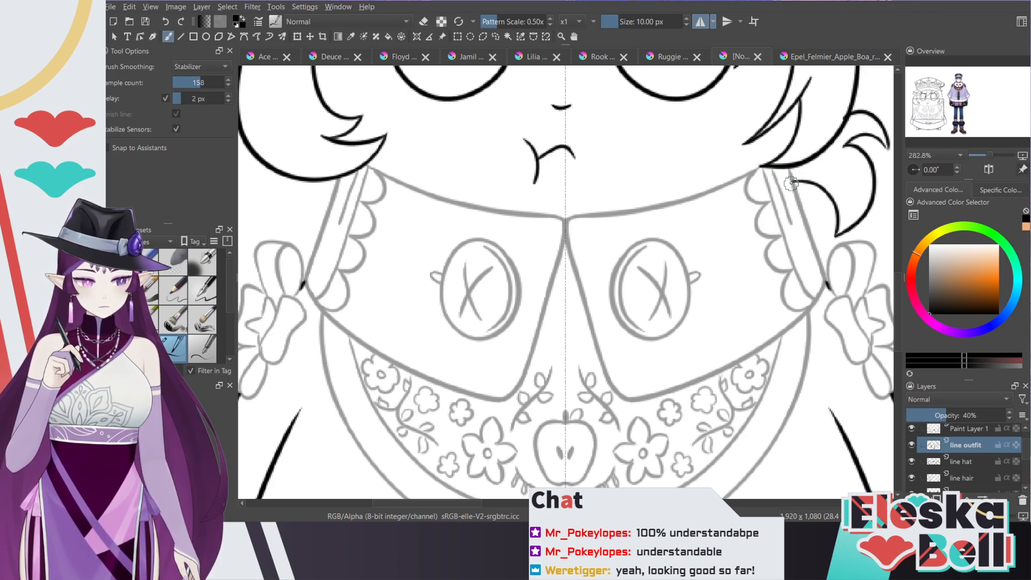
left_click_drag(778, 184, 802, 263)
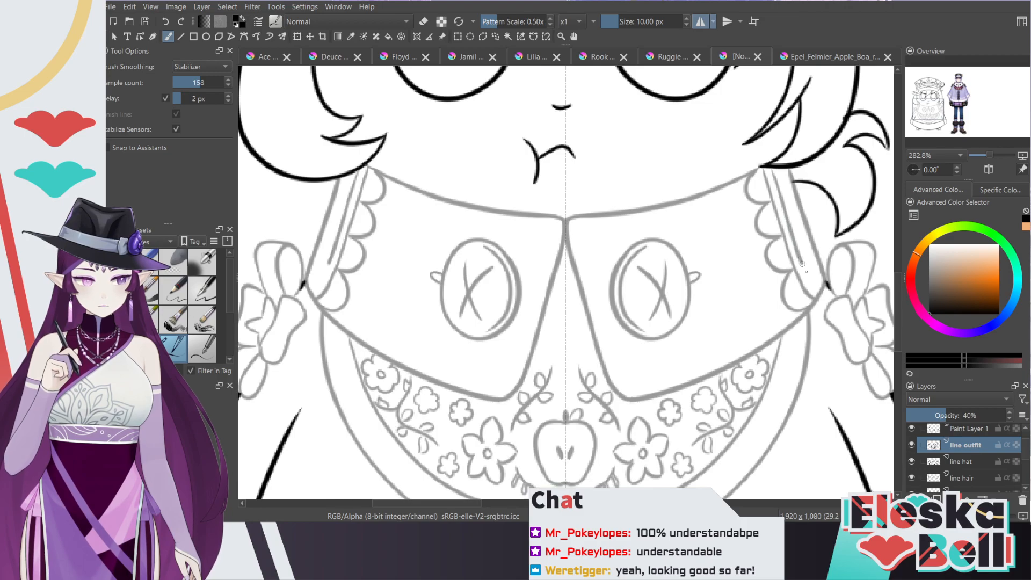
key("ctrl+z")
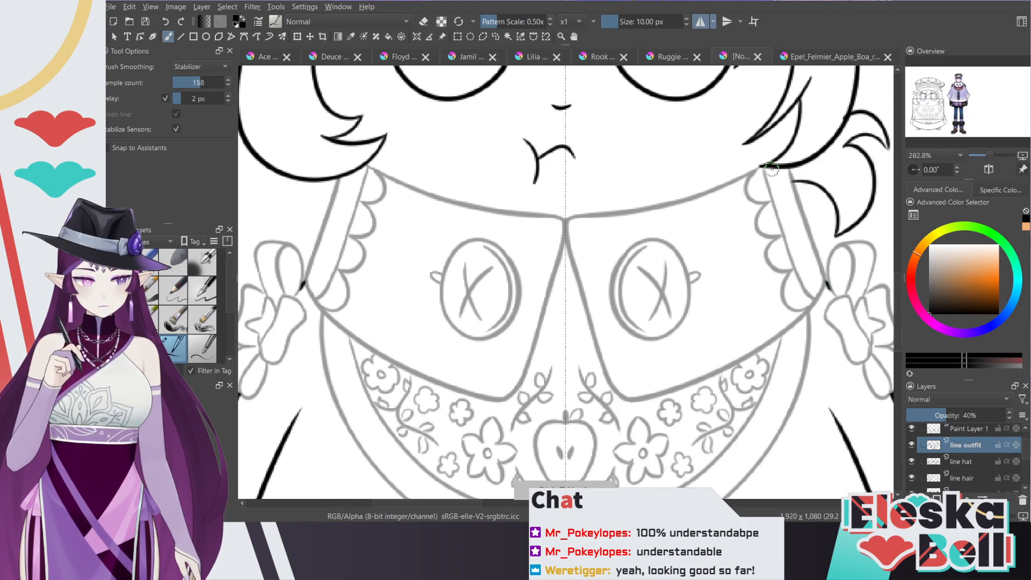
left_click_drag(772, 171, 806, 266)
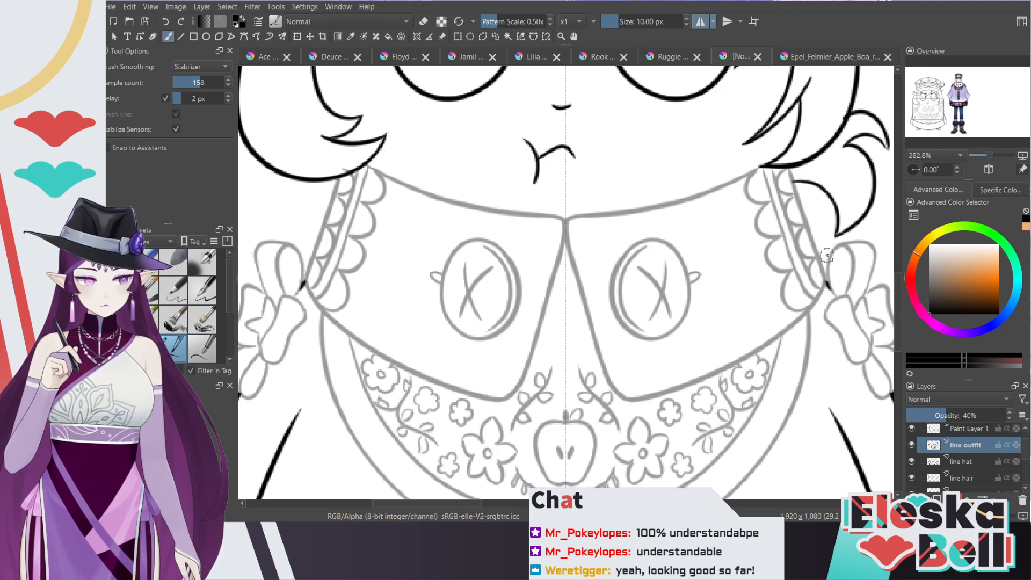
scroll(566, 282, "down", 5)
scroll(566, 282, "up", 3)
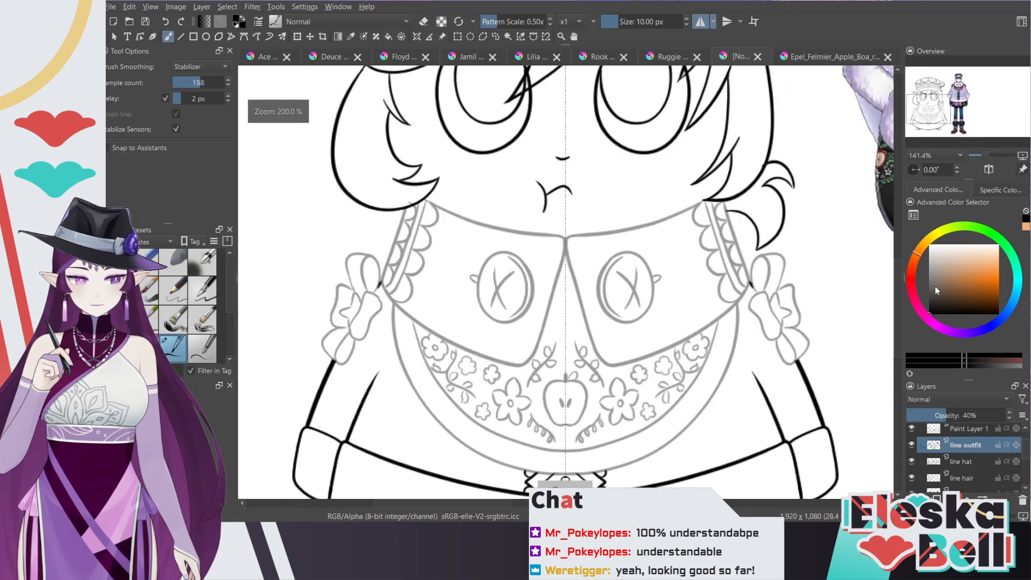
Step: Erase the end of the side band's inner line where it meets the hair lock, without mirroring
key("plus")
key("e")
left_click(701, 23)
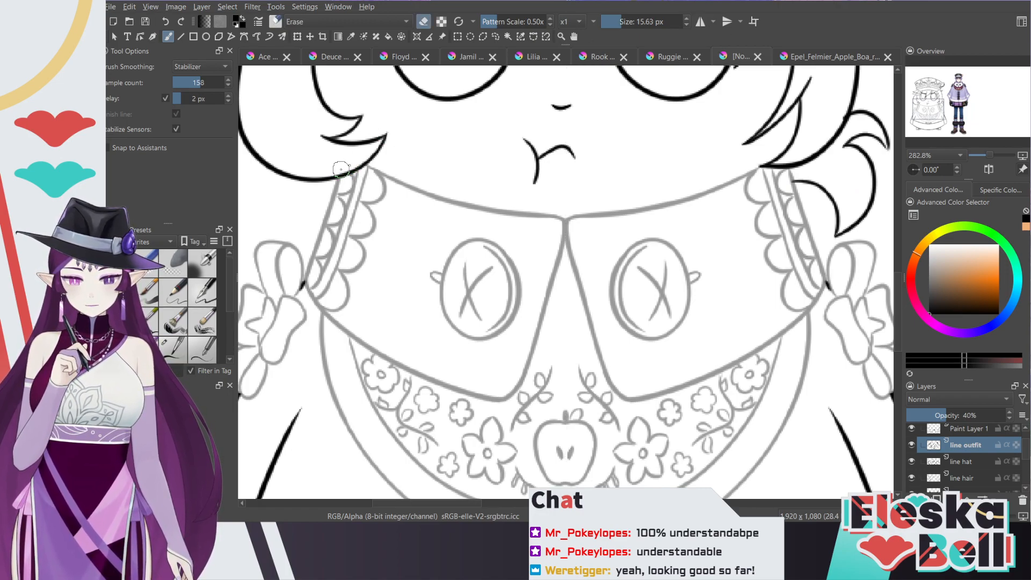
key("1")
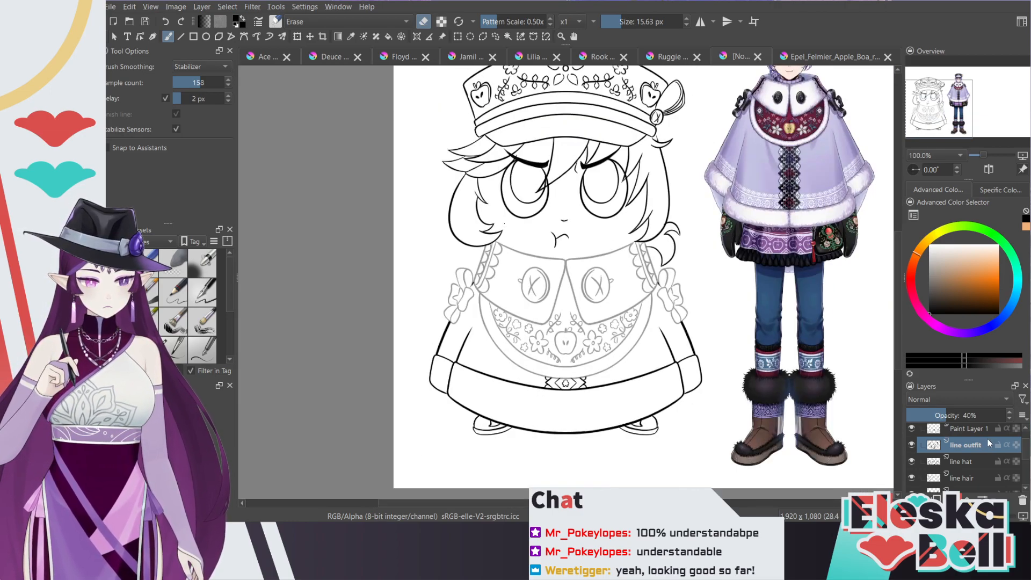
Step: Set the line outfit layer's opacity to 100% and merge Paint Layer 1 down into it
left_click_drag(940, 115, 941, 109)
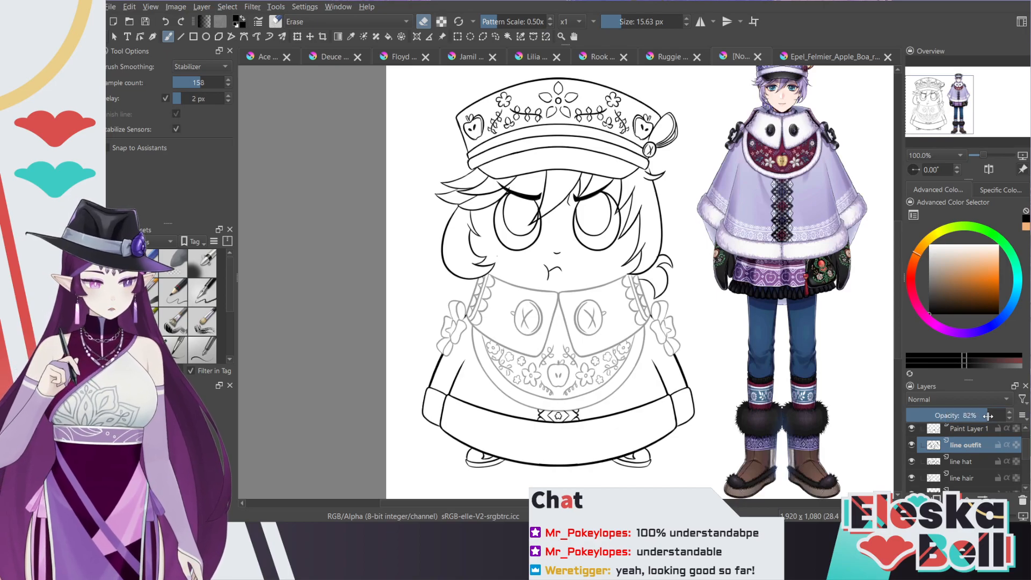
left_click_drag(986, 417, 1005, 421)
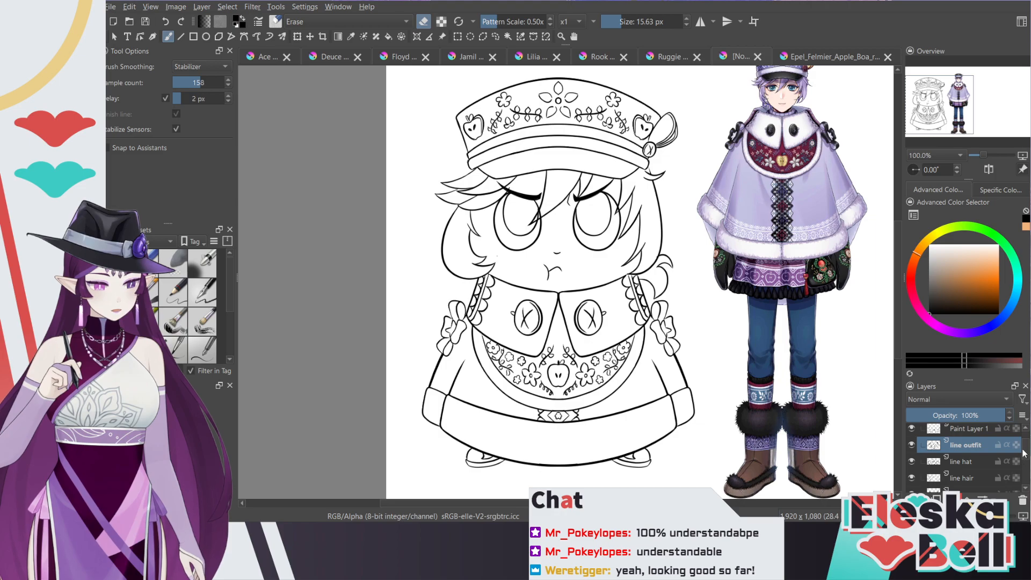
scroll(999, 454, "up", 2)
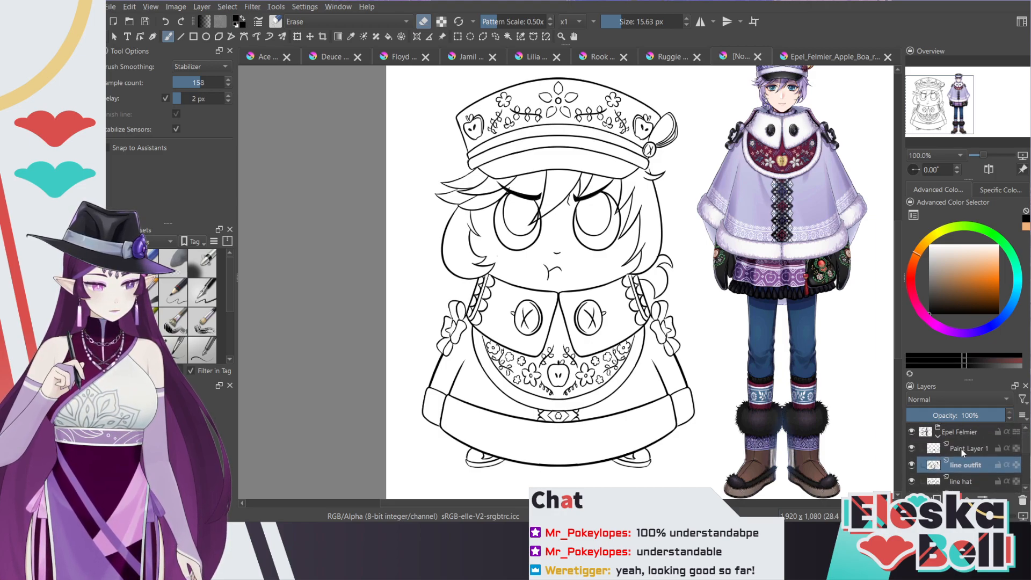
left_click(963, 450)
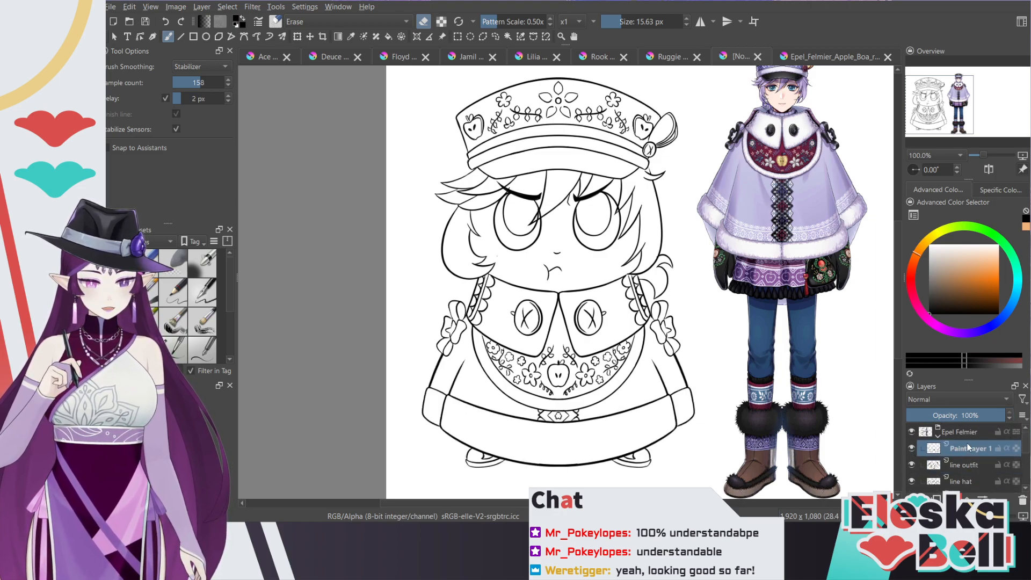
key("ctrl+e")
left_click(912, 449)
left_click(912, 449)
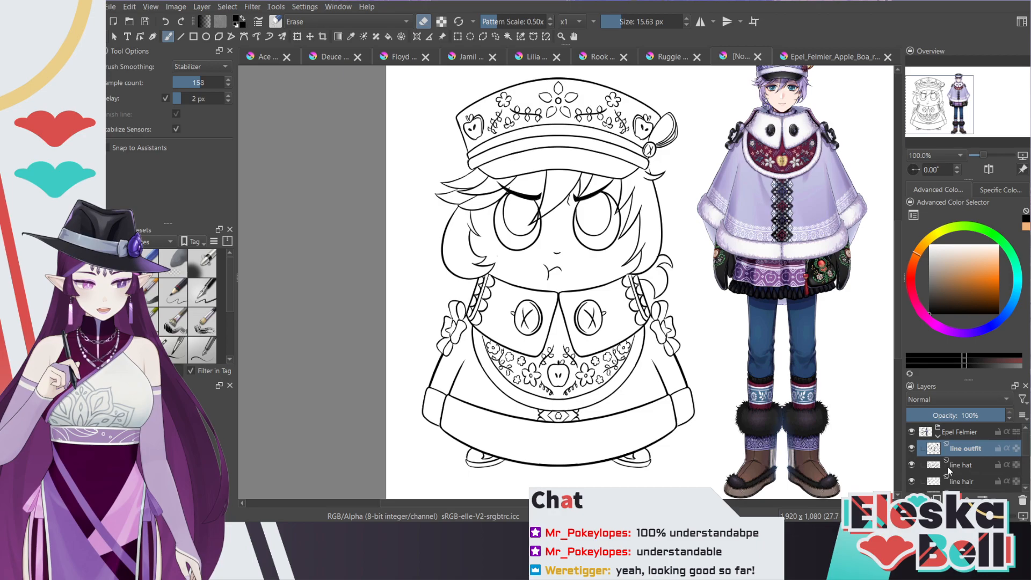
Step: Show the sketch layer again beneath the finished outfit line art
scroll(1021, 454, "down", 1)
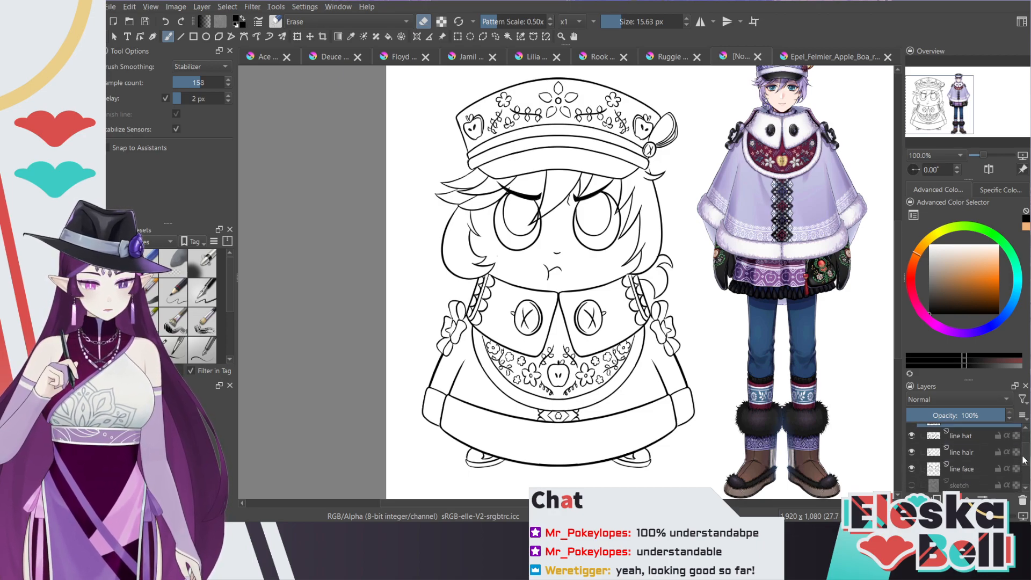
left_click(912, 465)
key("plus")
key("plus")
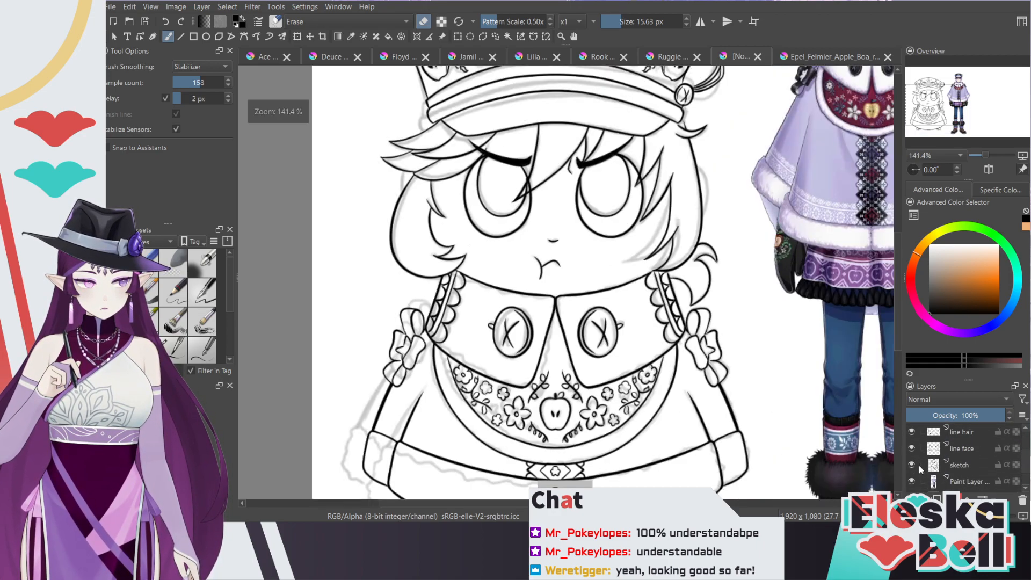
Step: Ink a mirrored pair of curved ears at the outer sides of the hair on the line face layer
key("e")
key("plus")
key("plus")
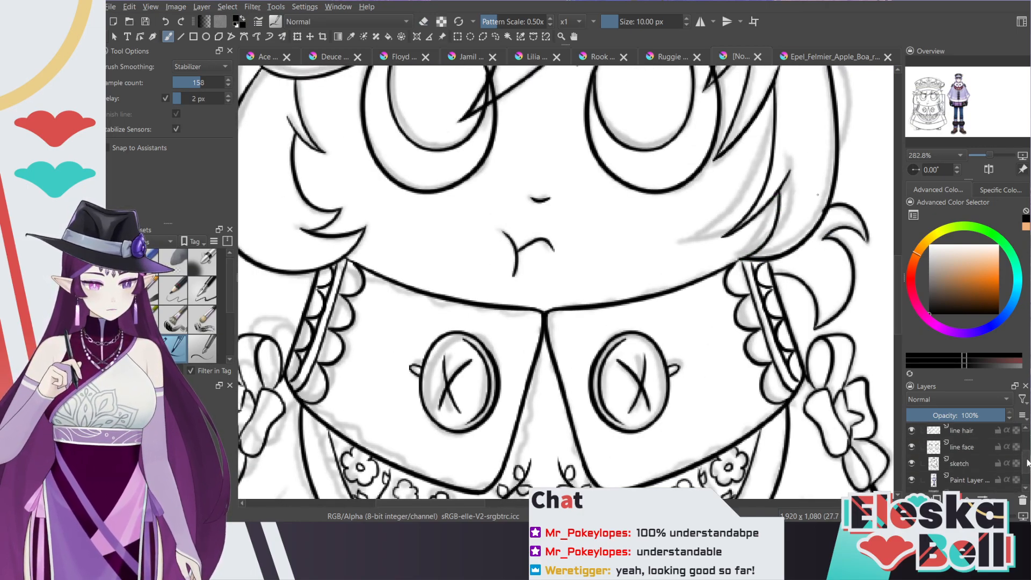
left_click(961, 449)
left_click_drag(744, 257, 780, 208)
key("minus")
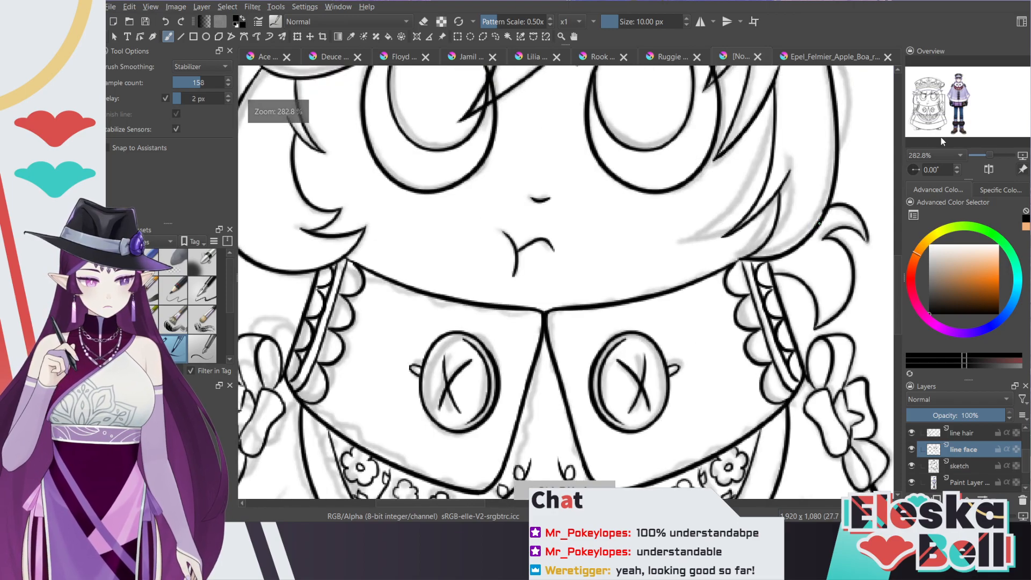
key("plus")
left_click_drag(689, 180, 667, 171)
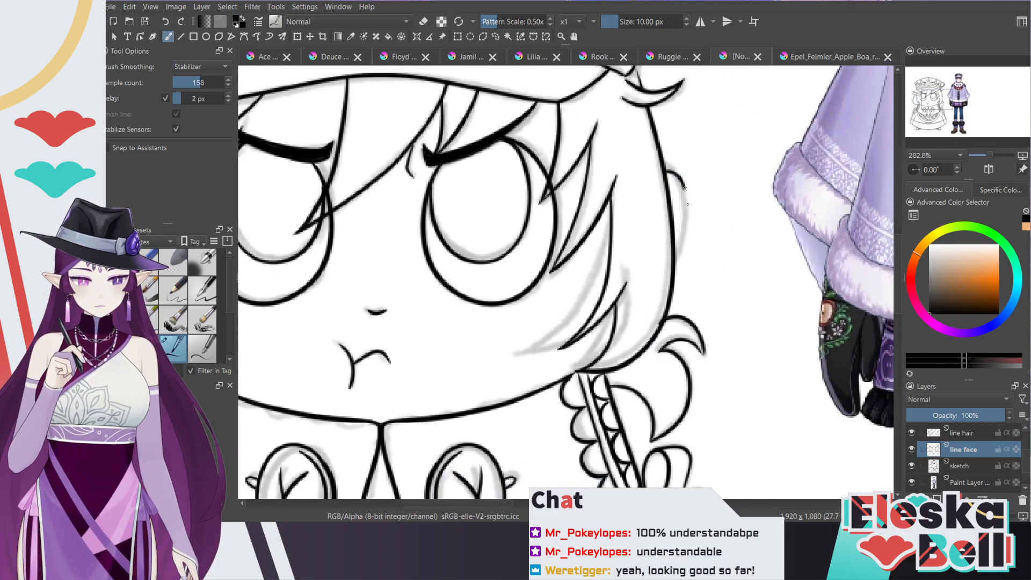
left_click(701, 21)
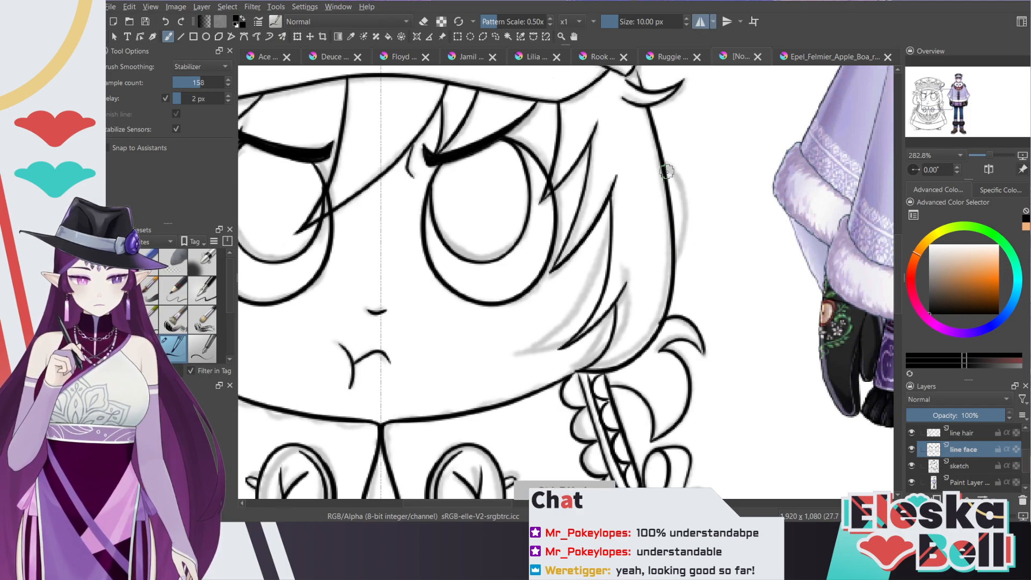
left_click_drag(472, 504, 449, 511)
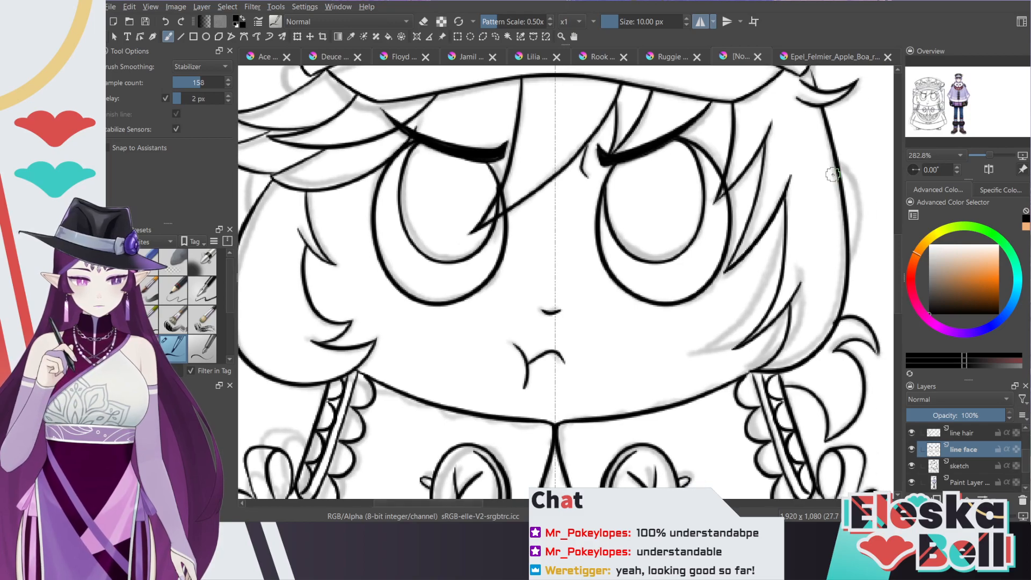
mouse_move(832, 175)
left_mouse_down()
mouse_move(857, 182)
mouse_move(860, 235)
mouse_move(840, 263)
left_mouse_up()
Step: Erase the parts of both ear lines that overlap the hair, with mirroring turned off
key("e")
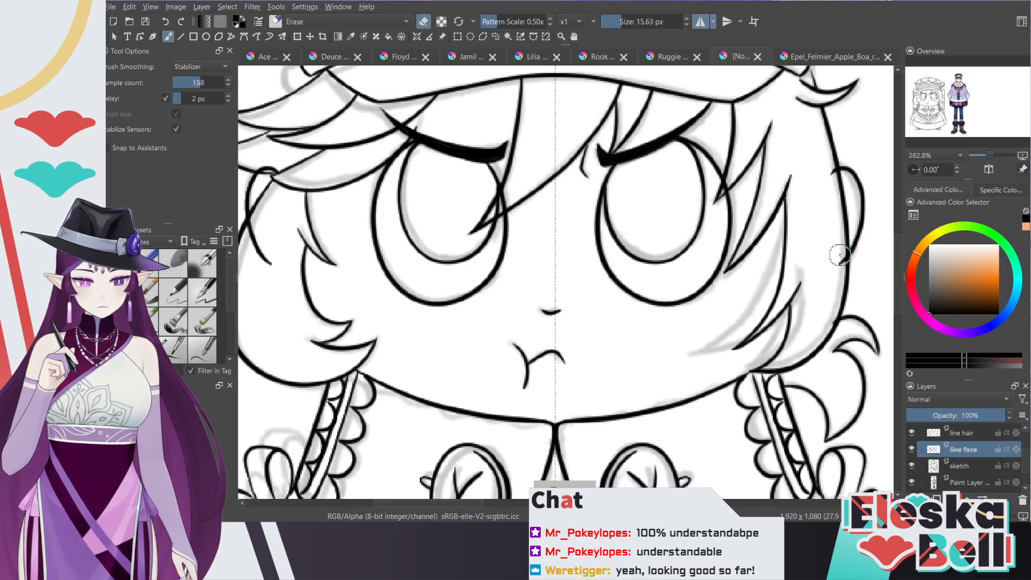
left_click(703, 22)
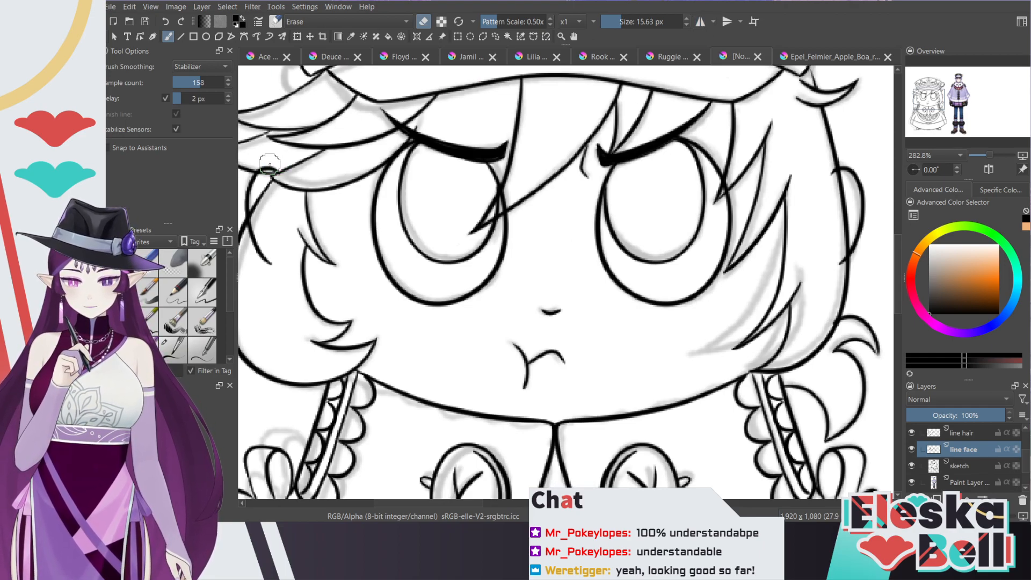
left_click_drag(252, 228, 284, 254)
left_click_drag(831, 179, 835, 263)
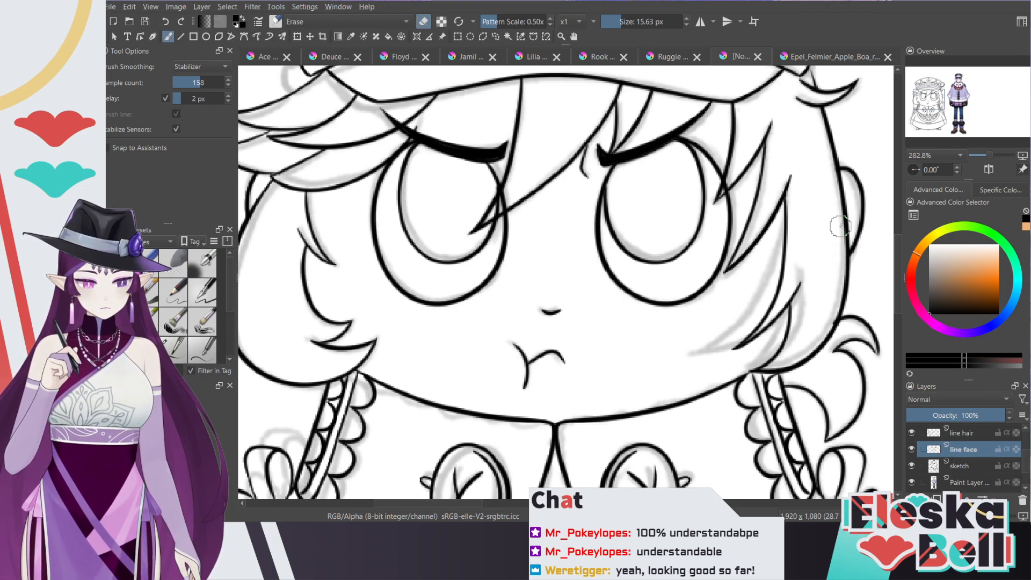
key("slash")
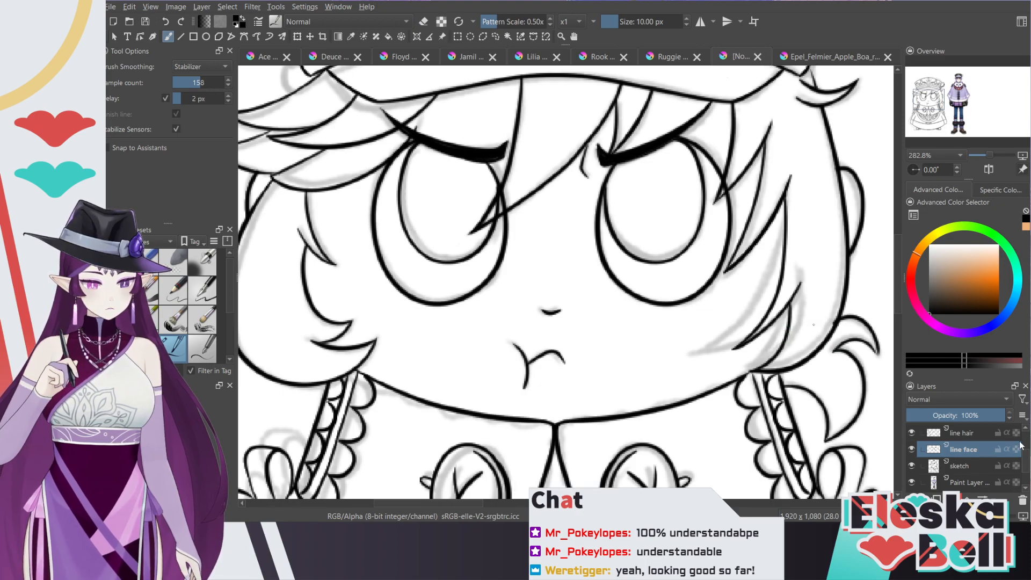
Step: Hide the sketch layer to check the inked lines on their own
scroll(1027, 458, "down", 1)
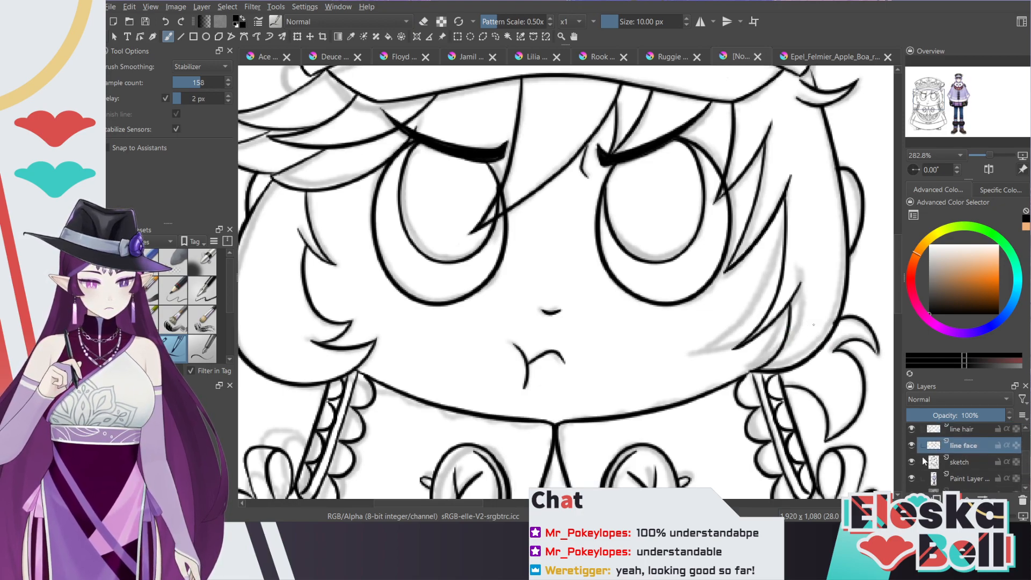
left_click(911, 462)
key("minus")
key("minus")
key("minus")
key("plus")
key("plus")
key("plus")
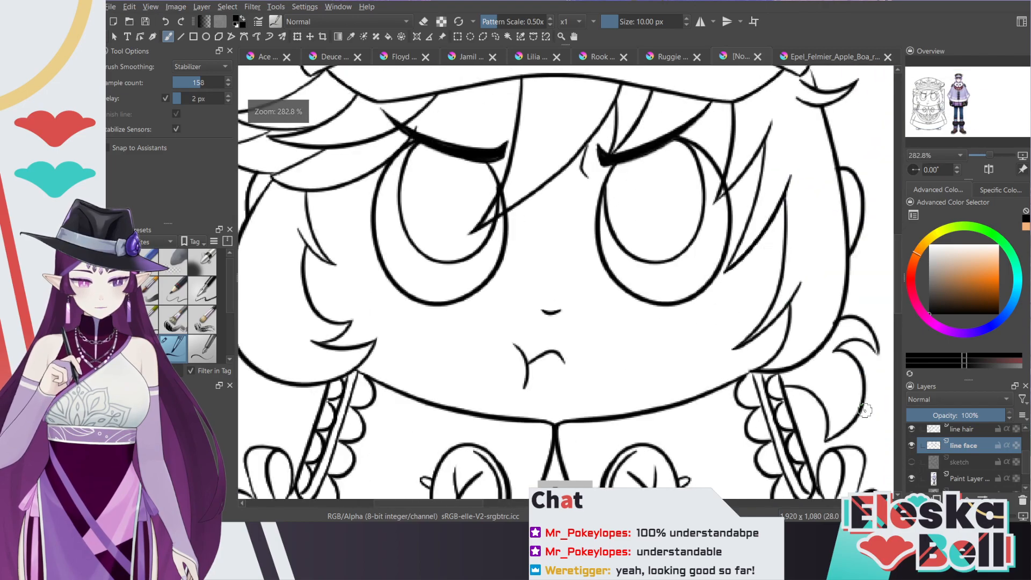
Step: Ink a short curved line between the lower hair lock tips beside the cheek on the line face layer
key("e")
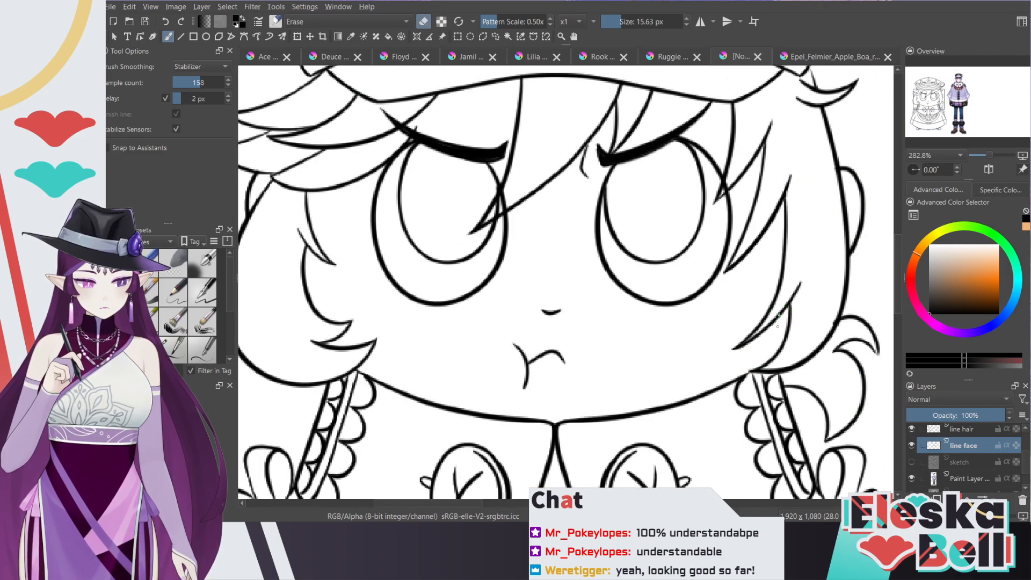
key("e")
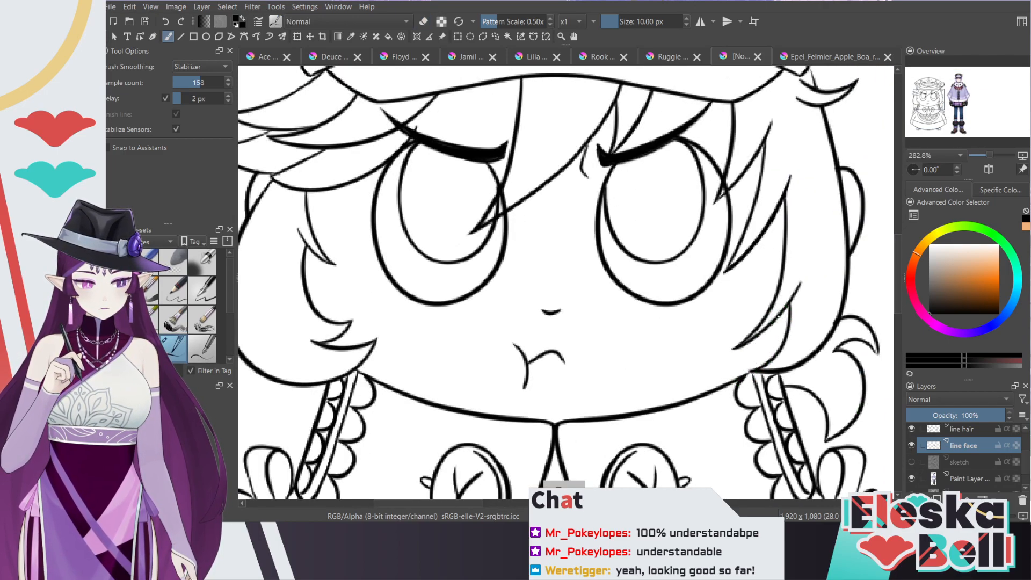
left_click_drag(779, 320, 770, 348)
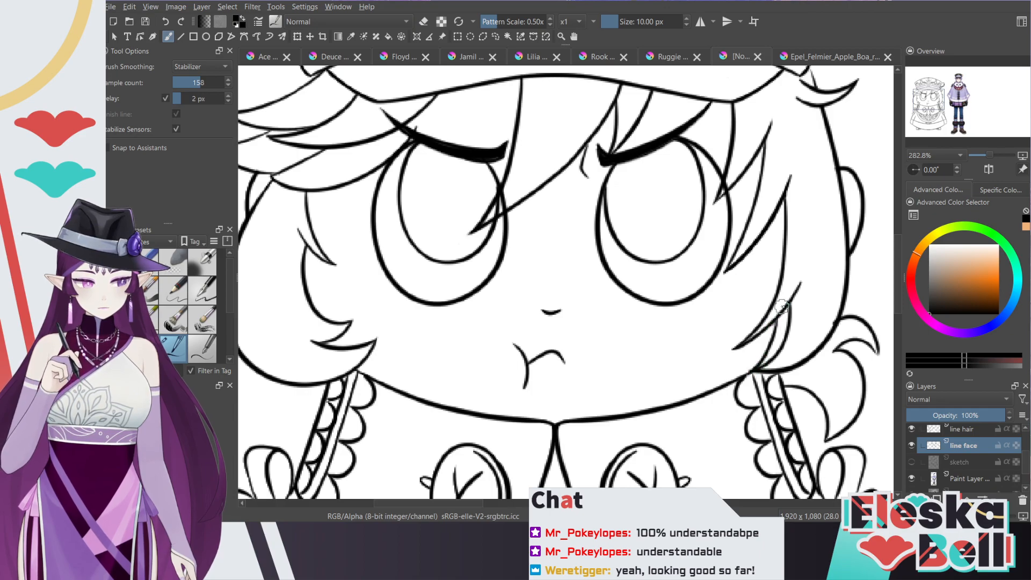
Step: Examine the face and hair line art up close and the whole figure beside the reference
key("minus")
key("minus")
key("plus")
key("plus")
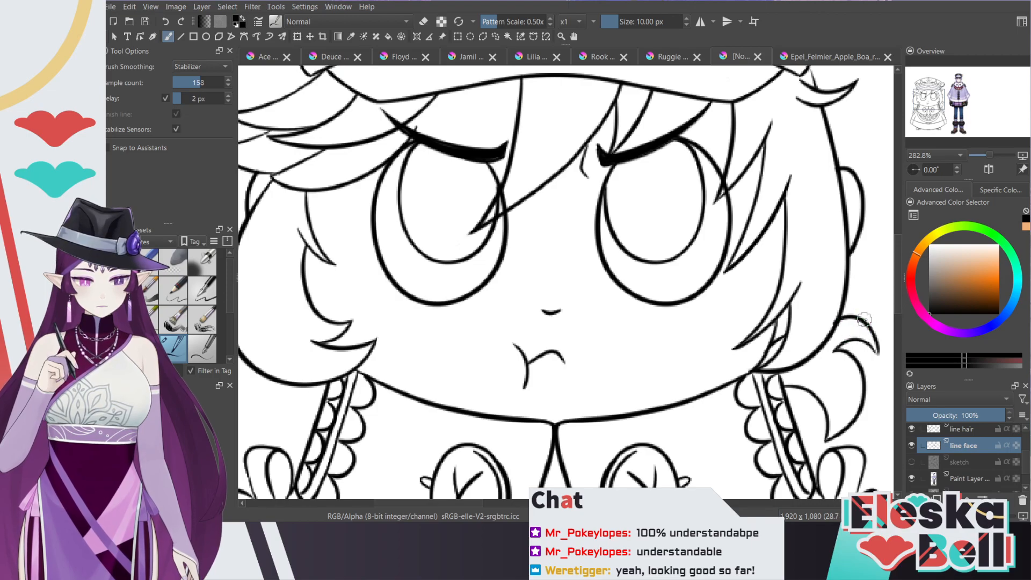
key("minus")
key("minus")
key("minus")
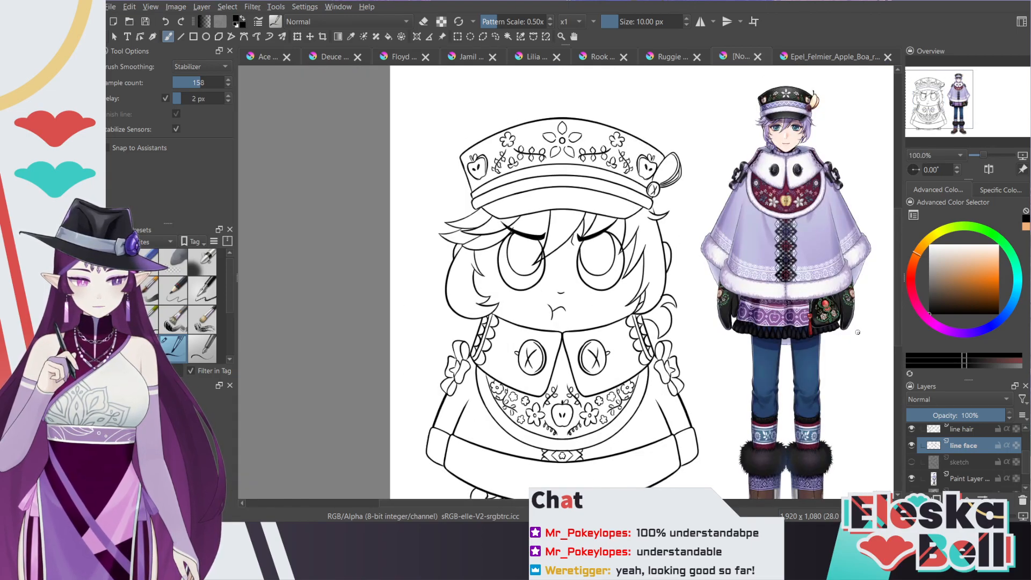
key("plus")
key("plus")
key("plus")
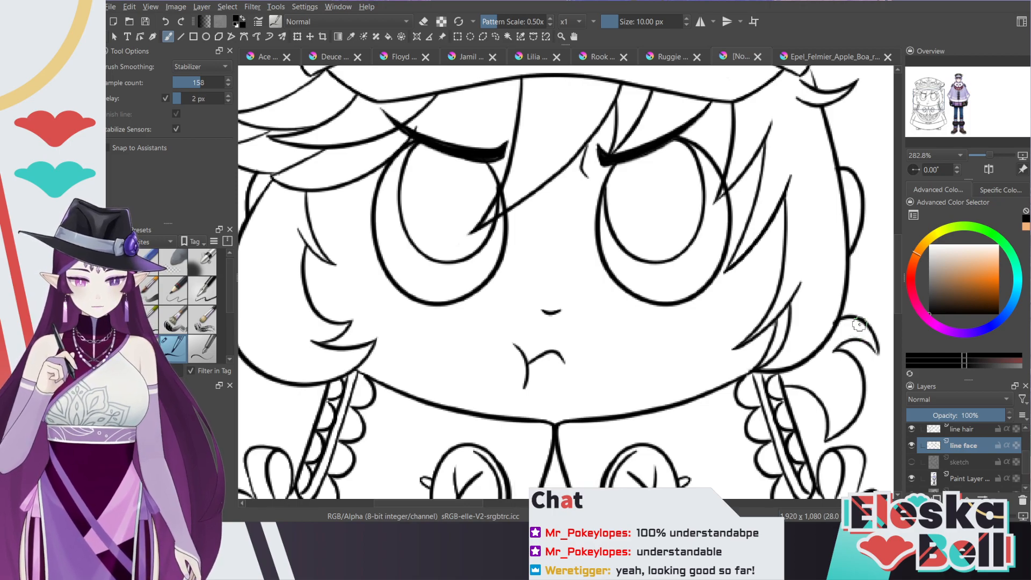
key("1")
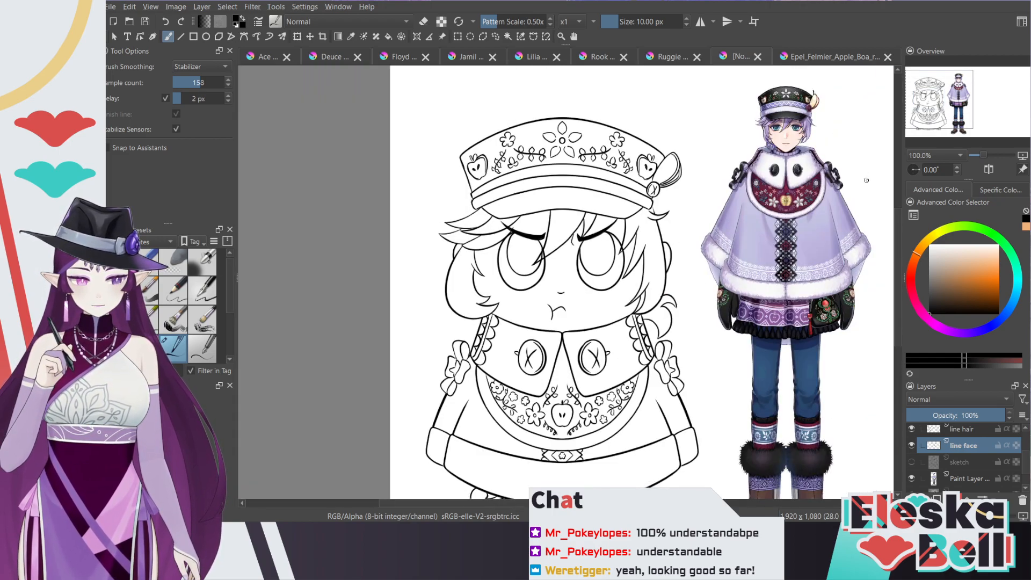
key("plus")
key("plus")
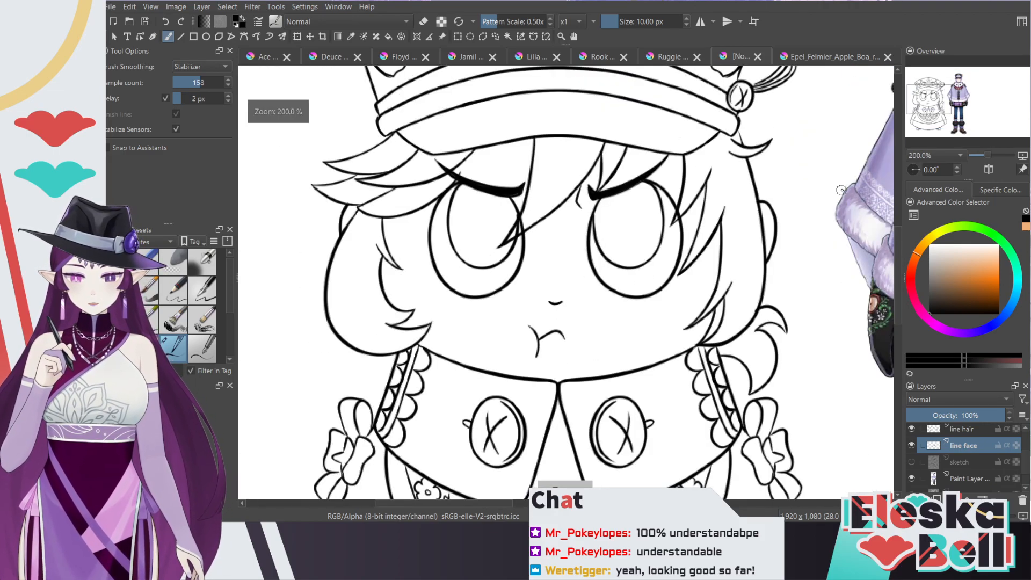
Step: Clean up the line work where the hair strand crosses the left eyebrow, working on the line hair layer, and return to the 10 px brush
key("e")
key("plus")
key("minus")
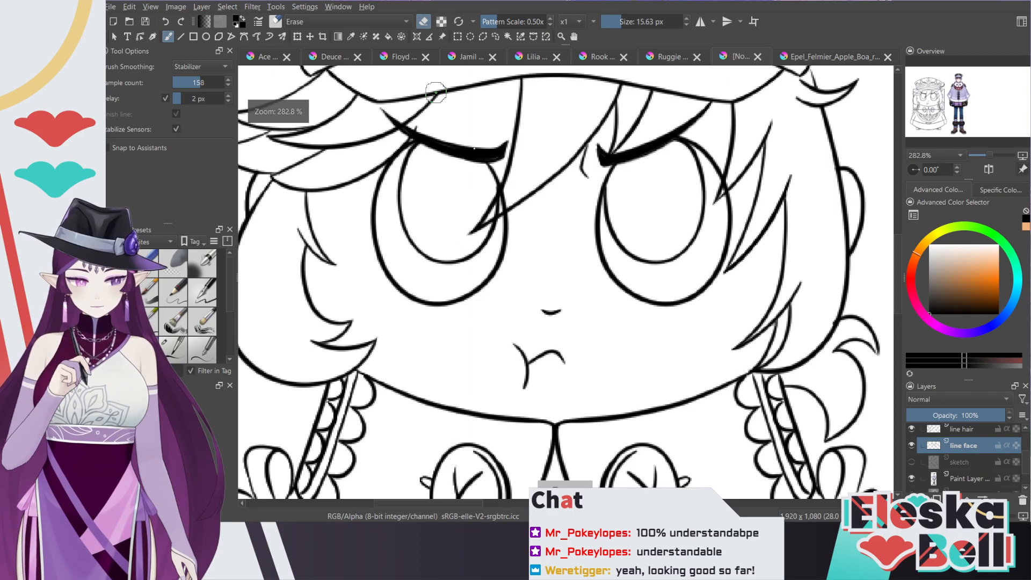
mouse_move(472, 504)
left_mouse_down()
mouse_move(448, 509)
mouse_move(451, 499)
left_mouse_up()
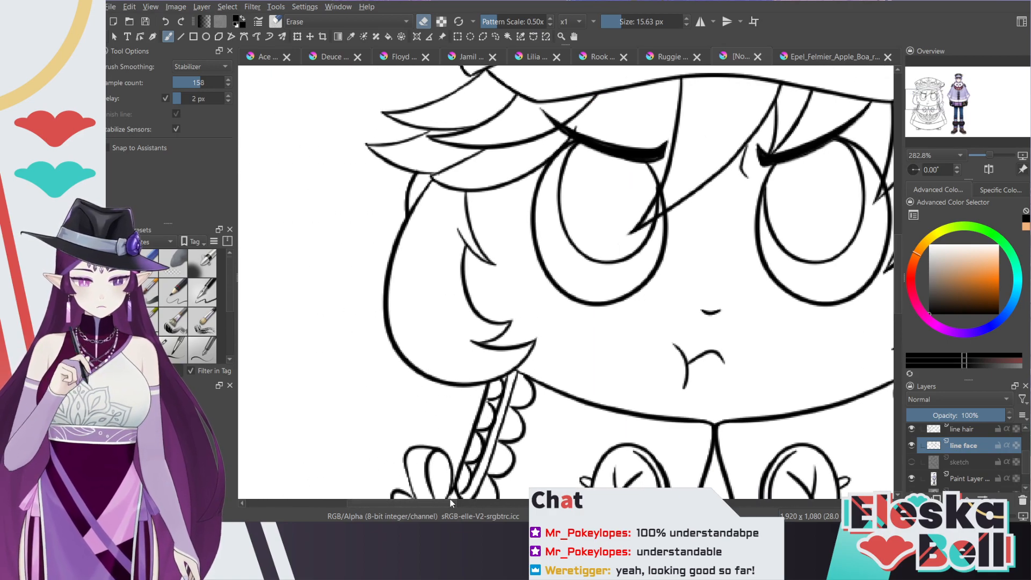
left_click_drag(902, 263, 902, 244)
key("plus")
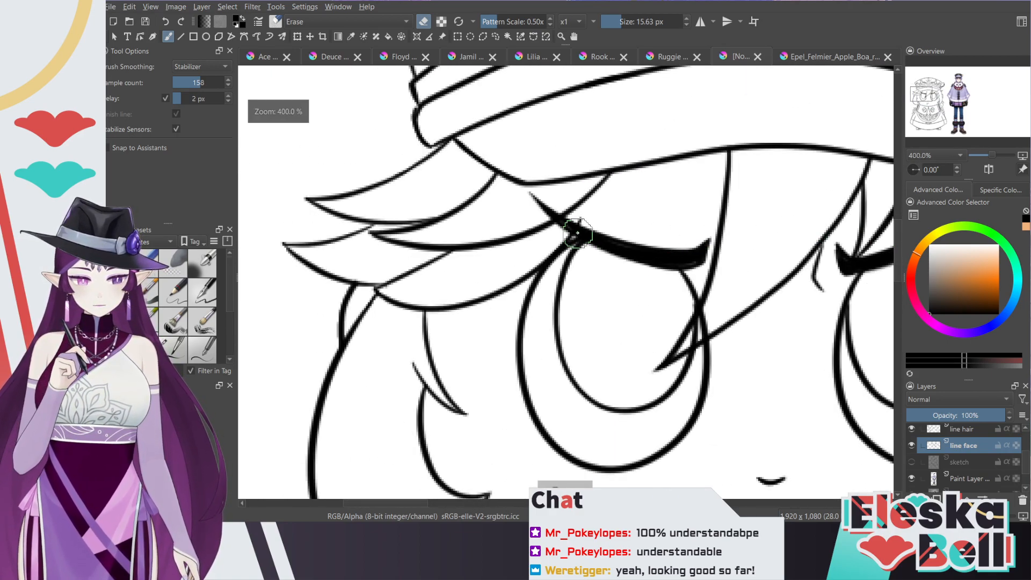
left_click(964, 429)
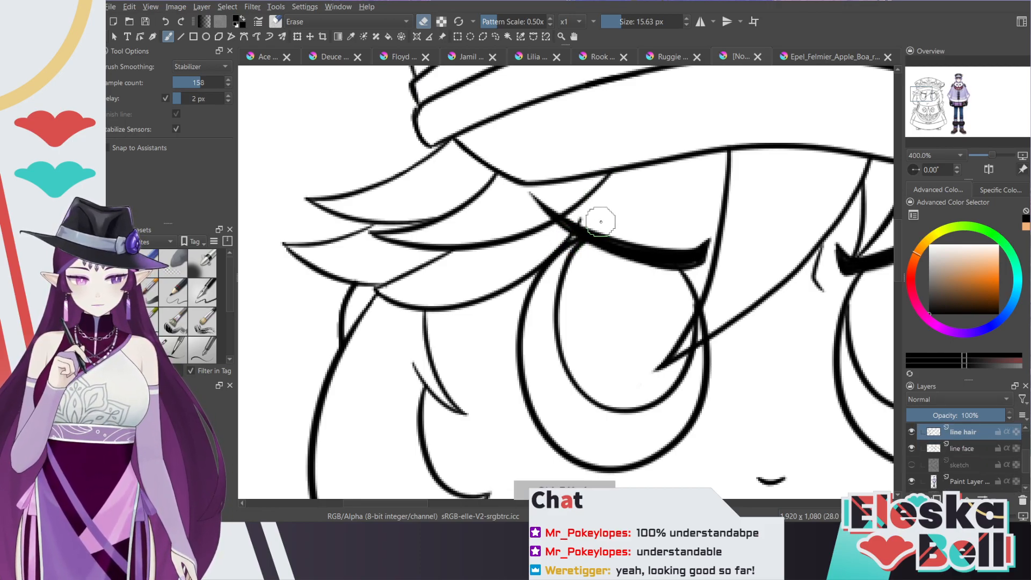
key("slash")
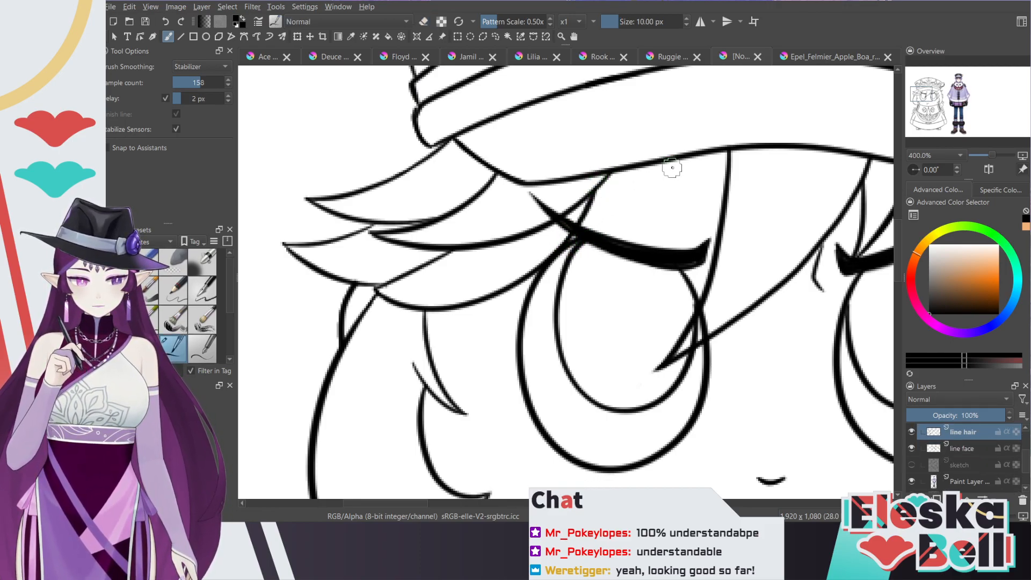
Step: Examine the whole line drawing beside the reference character
key("minus")
mouse_move(944, 98)
left_mouse_down()
mouse_move(959, 89)
mouse_move(940, 104)
left_mouse_up()
key("minus")
key("minus")
key("minus")
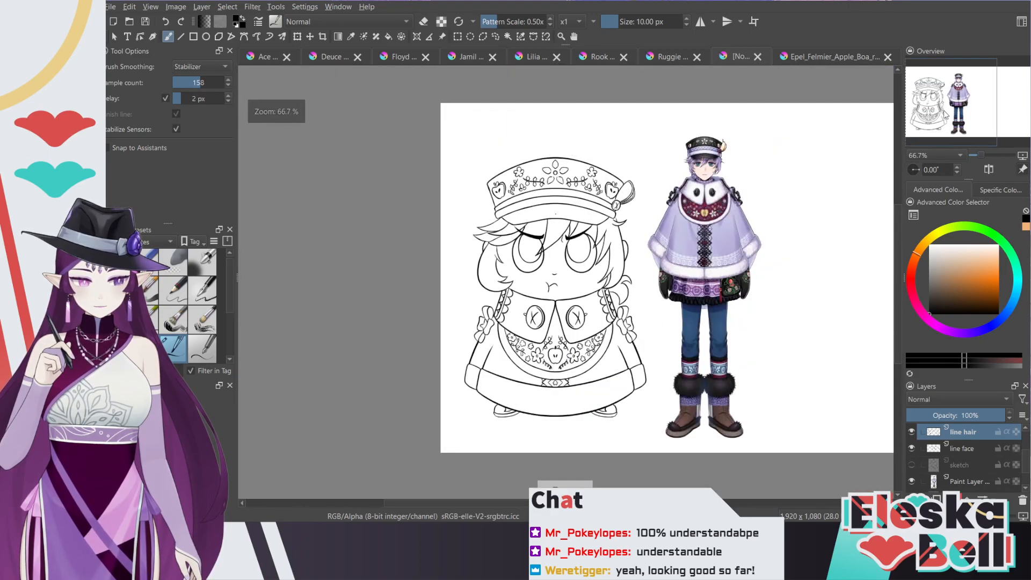
key("plus")
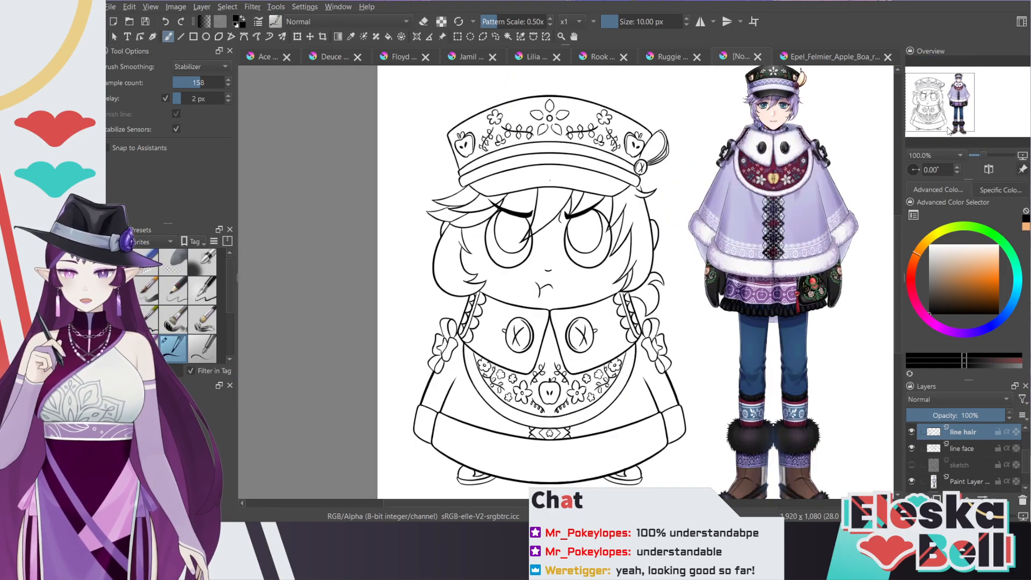
scroll(898, 246, "down", 2)
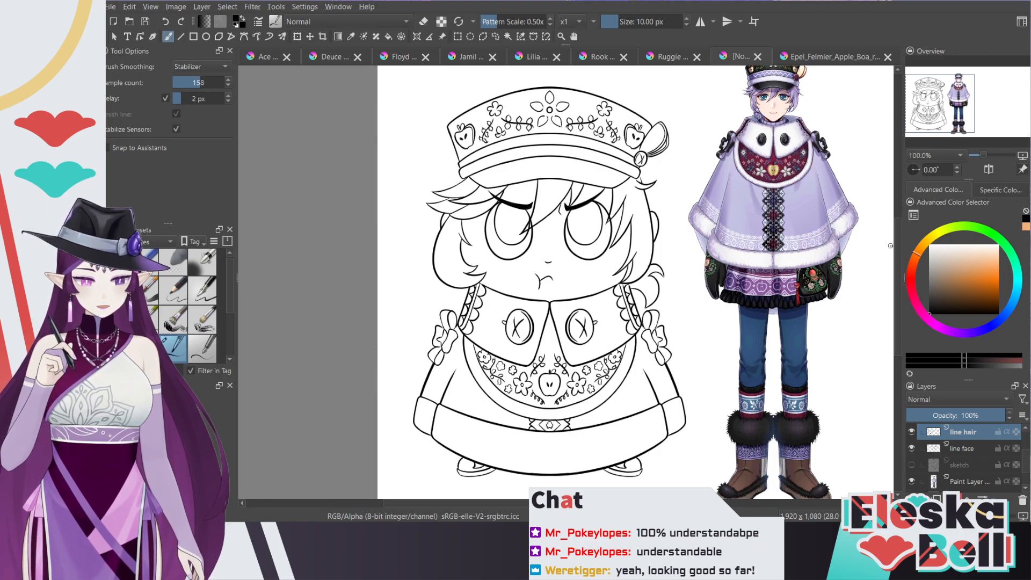
left_click_drag(950, 100, 953, 100)
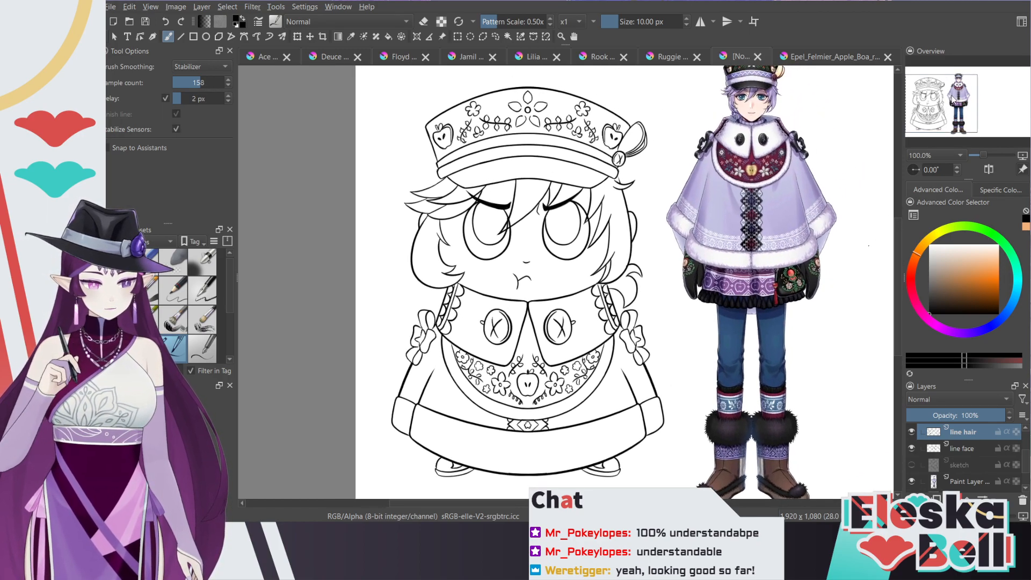
Step: Delete the sketch layer and check the remaining layers in the Epel Felmier group
left_click(964, 465)
left_click(1021, 501)
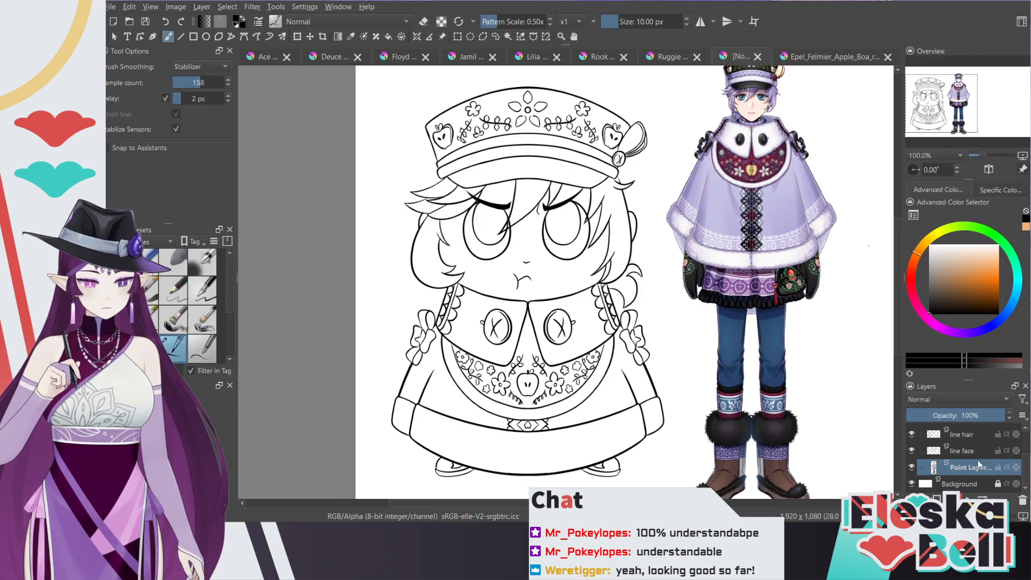
scroll(1026, 457, "up", 3)
scroll(1025, 456, "down", 3)
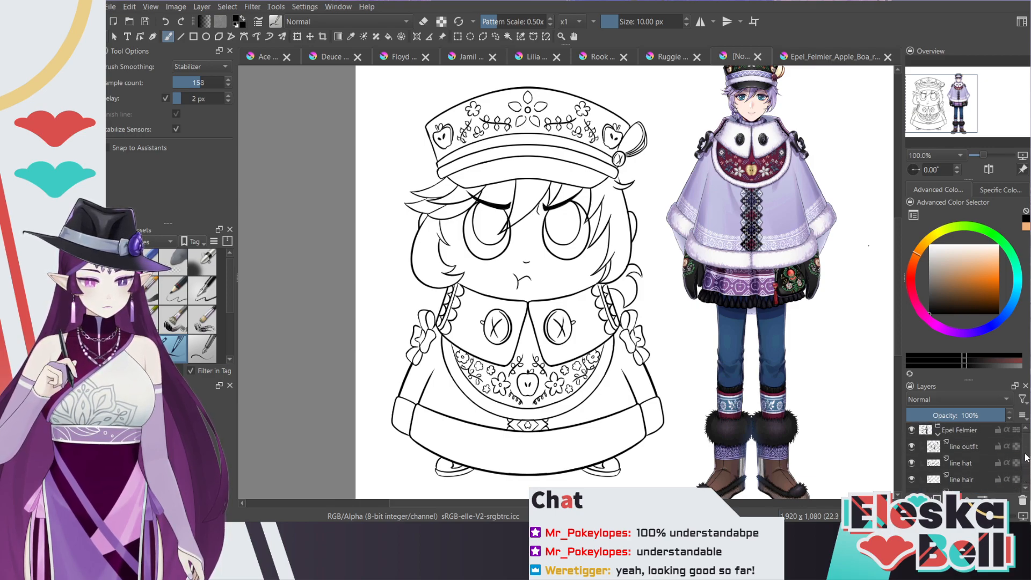
scroll(1024, 473, "up", 1)
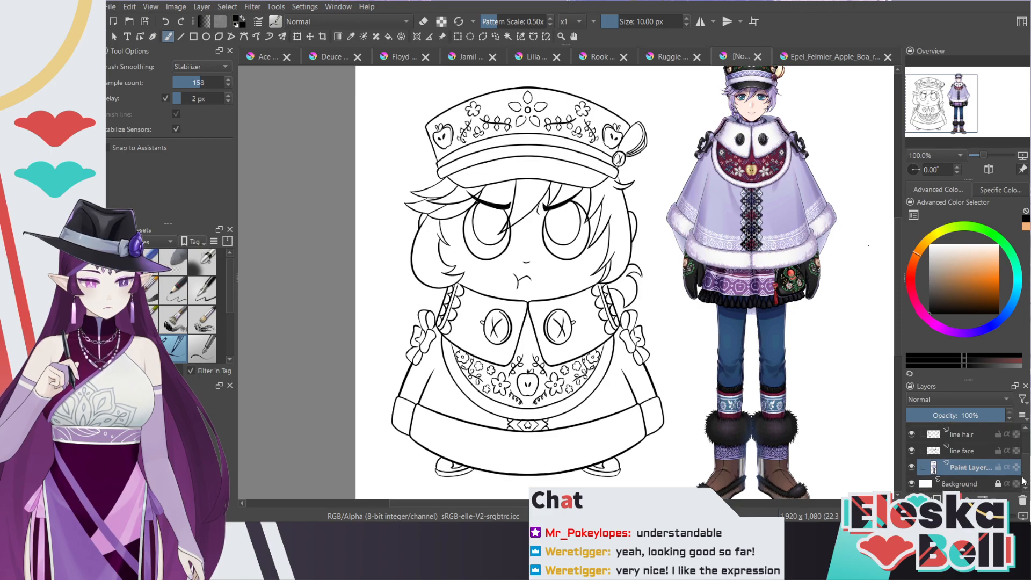
scroll(1025, 473, "up", 3)
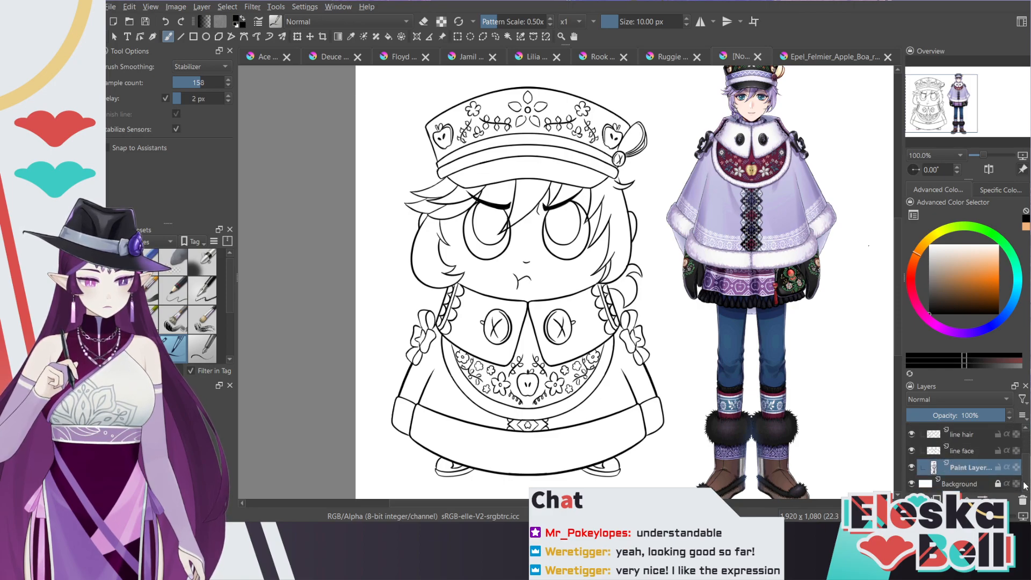
scroll(1020, 462, "down", 1)
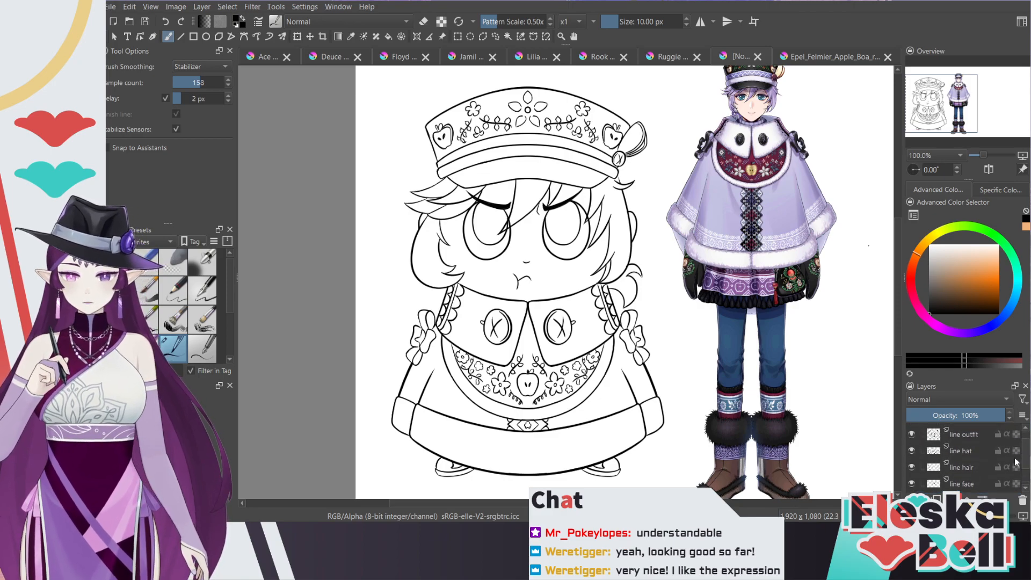
Step: Add a paint layer between the line face layer and the reference layer and name it color
mouse_move(1002, 474)
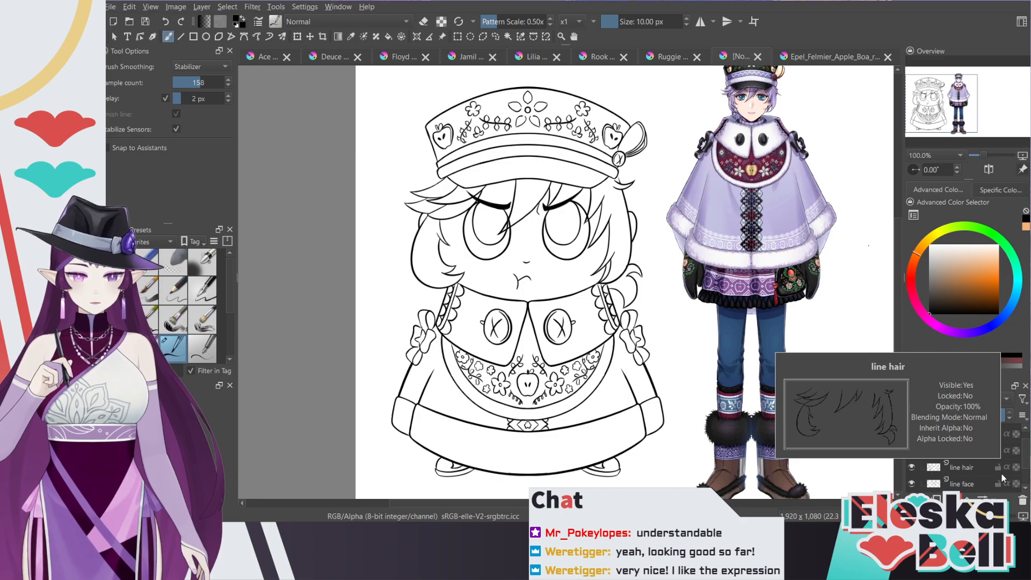
scroll(897, 234, "down", 2)
scroll(897, 234, "up", 2)
scroll(897, 234, "up", 1)
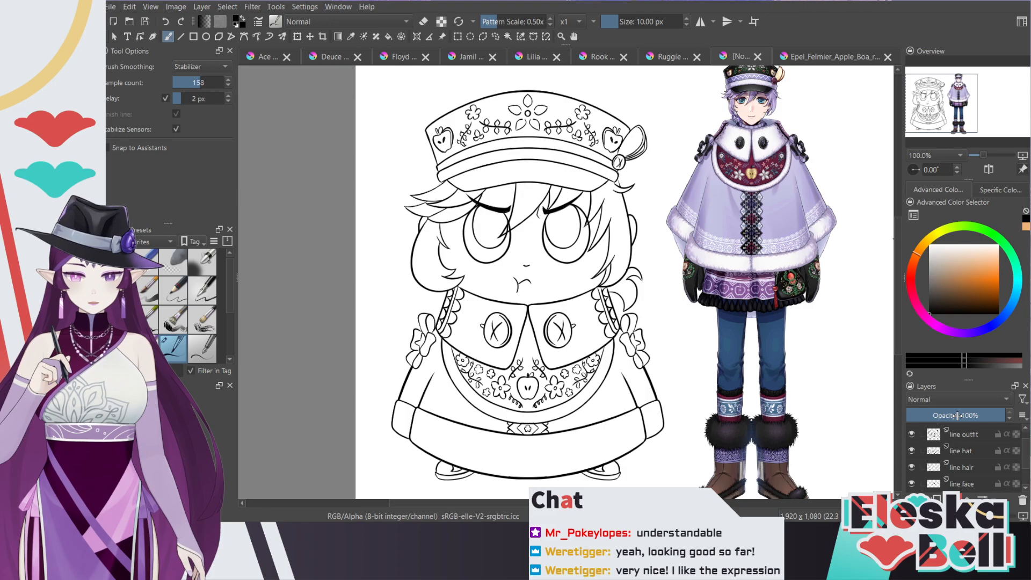
mouse_move(1022, 452)
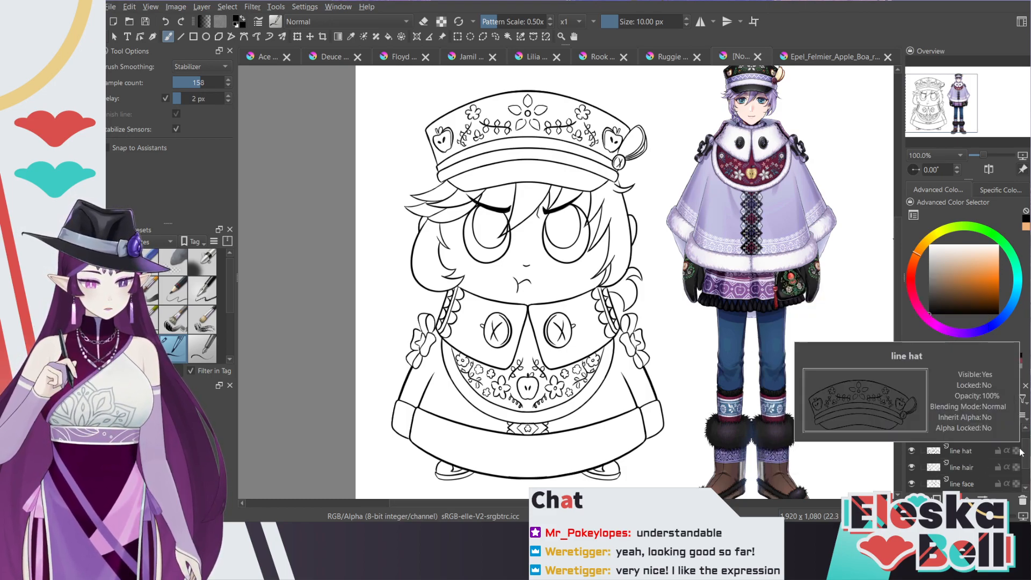
scroll(1015, 462, "down", 1)
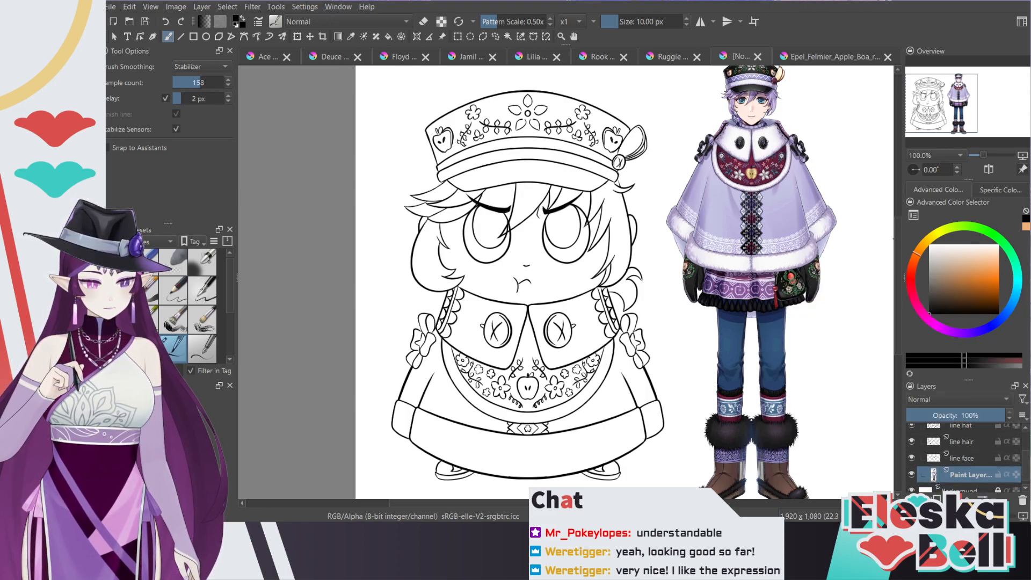
double_click(975, 463)
type("color")
key("Return")
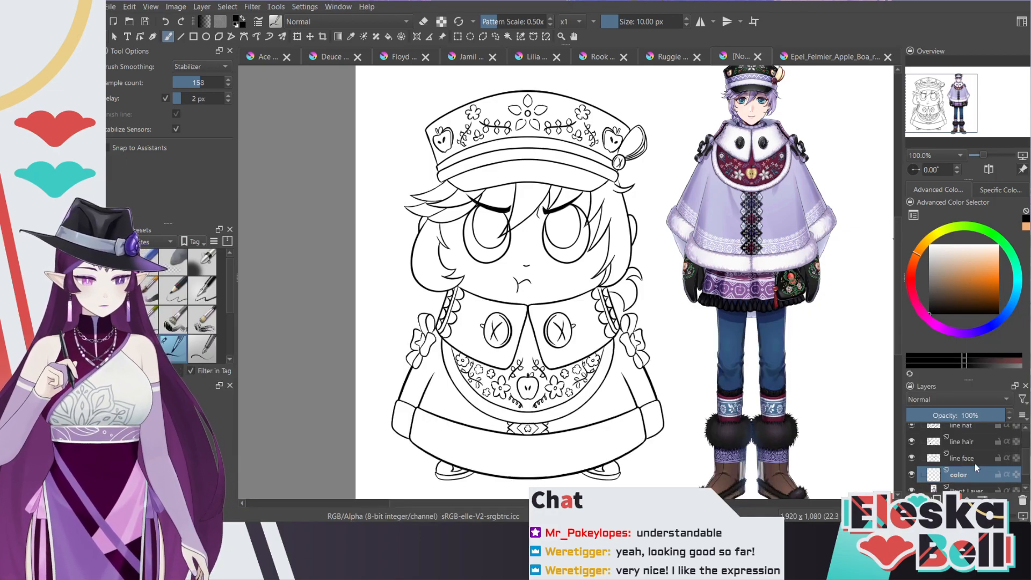
Step: Look at the Lilia drawing in its own document and return to the unsaved line drawing
scroll(1027, 466, "down", 1)
left_click_drag(1027, 466, 1027, 470)
mouse_move(1023, 466)
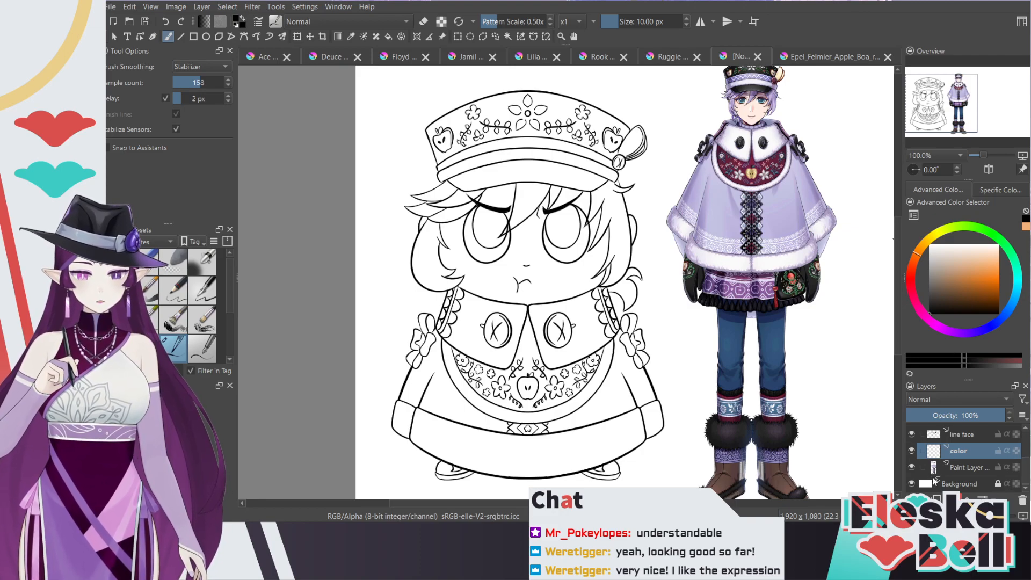
mouse_move(935, 480)
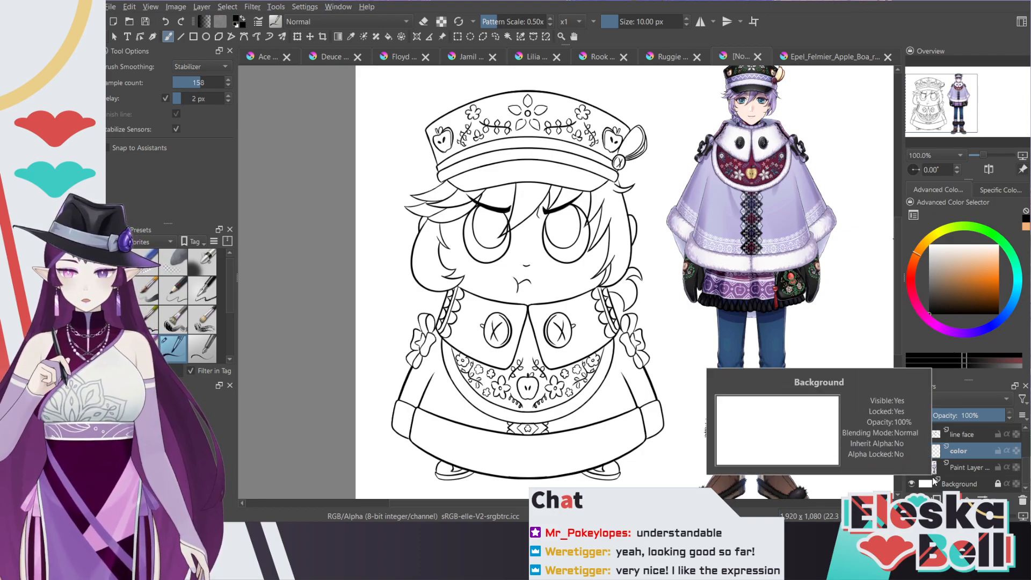
left_click(546, 58)
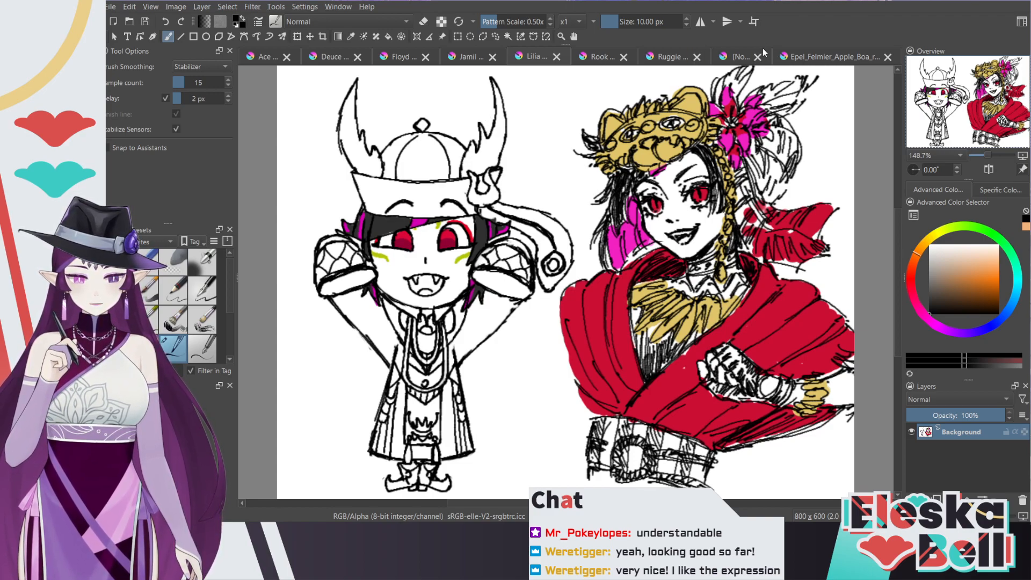
left_click(742, 56)
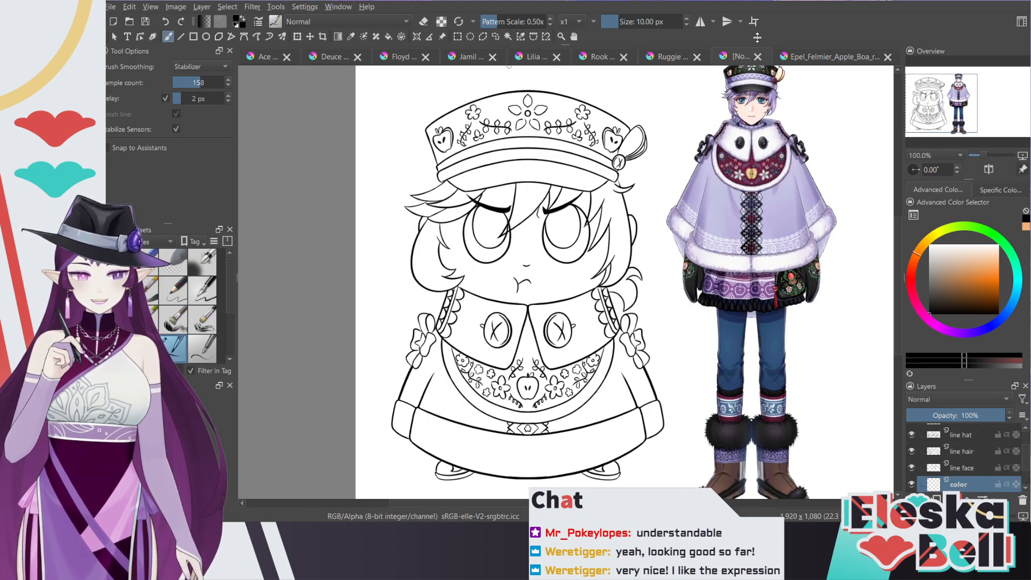
left_click_drag(955, 111, 956, 113)
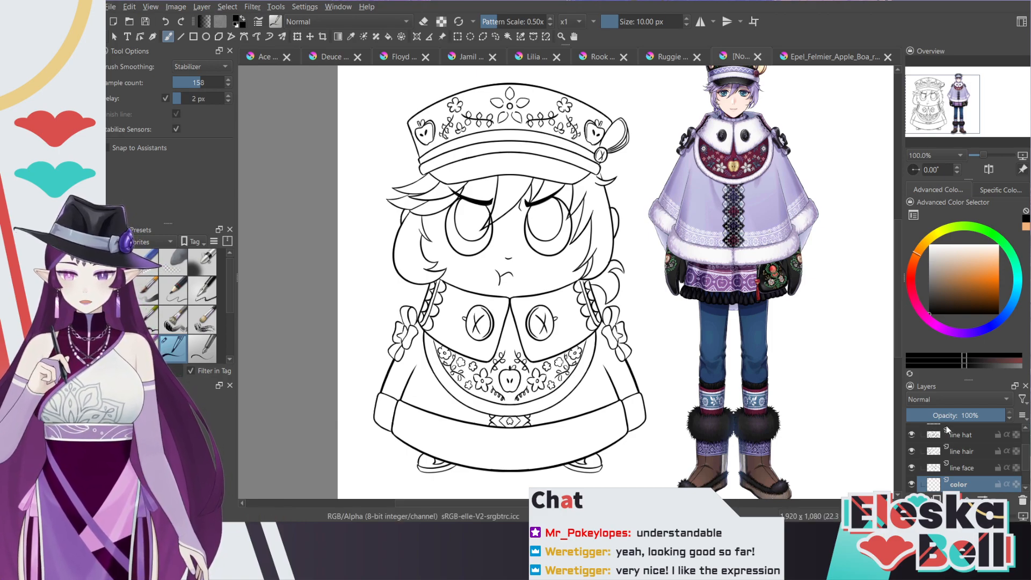
Step: Add another paint layer, place it directly below the reference character's layer and select it
mouse_move(956, 428)
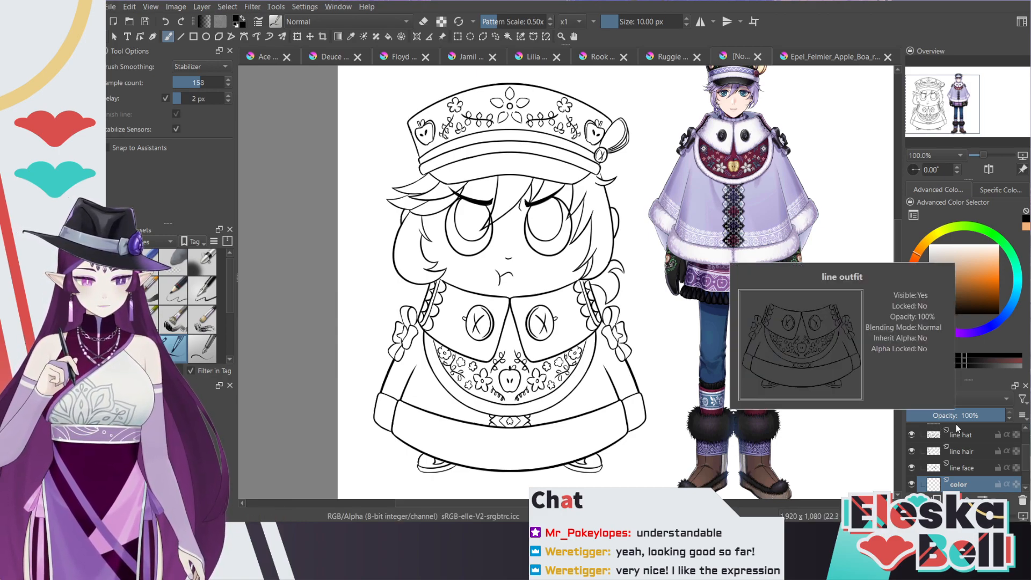
scroll(1026, 473, "down", 2)
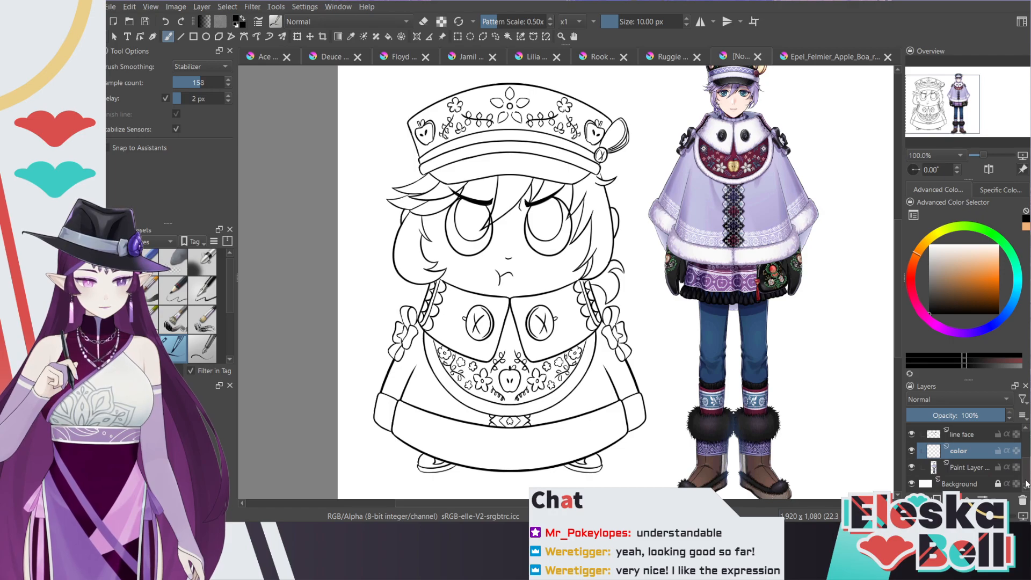
left_click(961, 468)
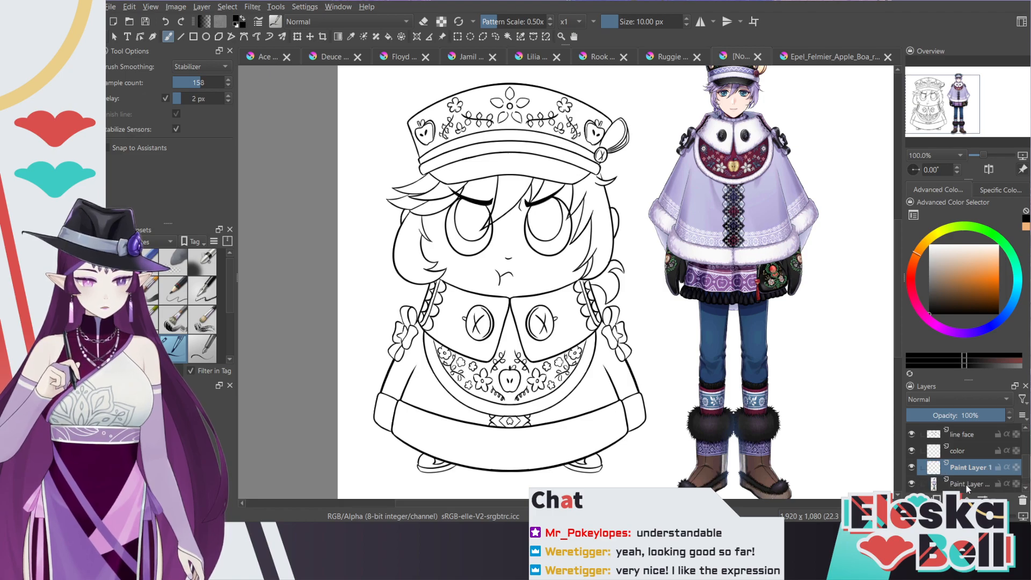
mouse_move(973, 486)
left_mouse_down()
mouse_move(963, 460)
mouse_move(968, 472)
left_mouse_up()
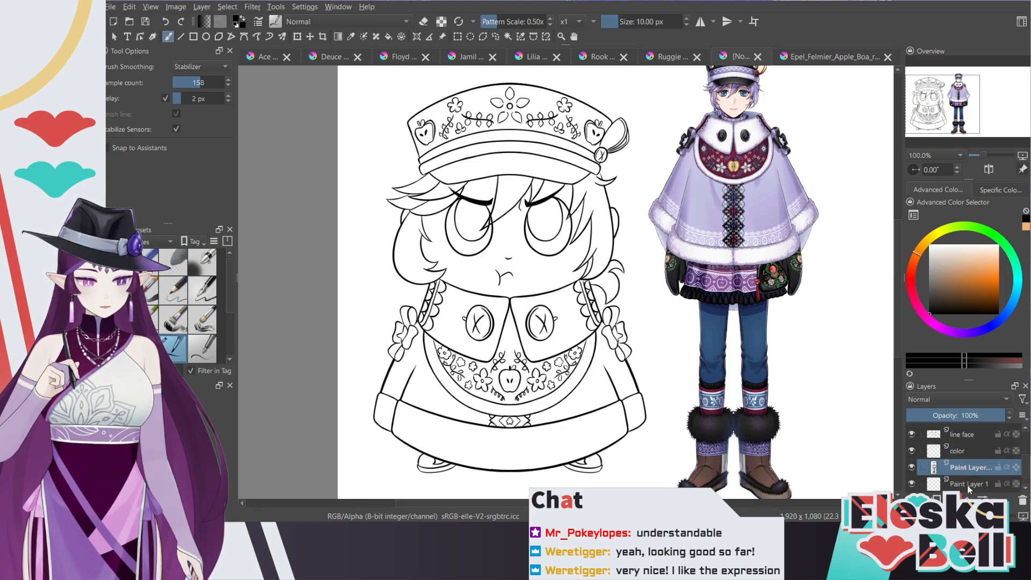
left_click(977, 486)
Step: Hide the line outfit, line hat, line hair and line face layers, and select the empty Paint Layer 1 above the background
left_click_drag(1027, 475, 1028, 450)
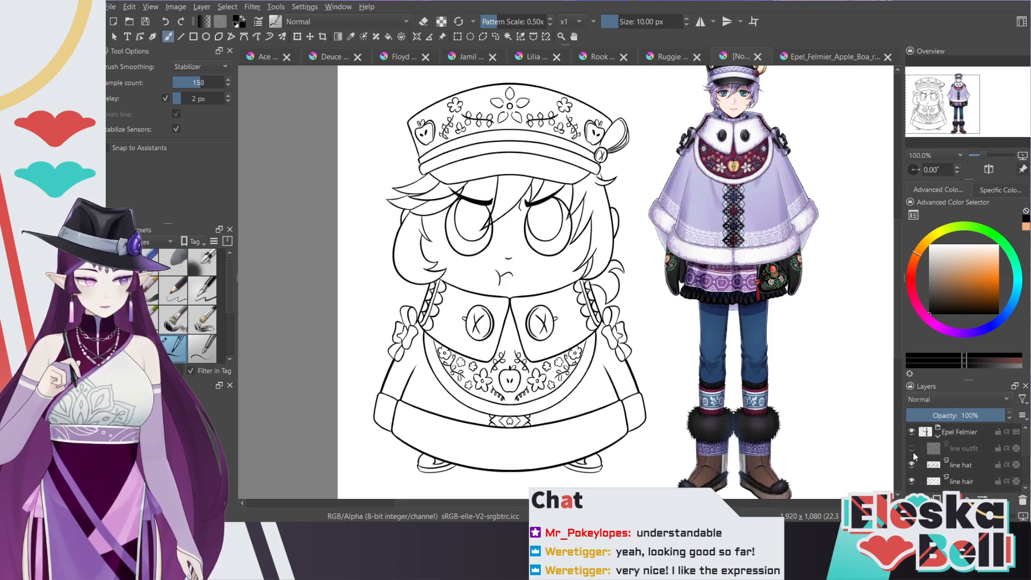
left_click_drag(912, 448, 912, 482)
scroll(1020, 465, "down", 3)
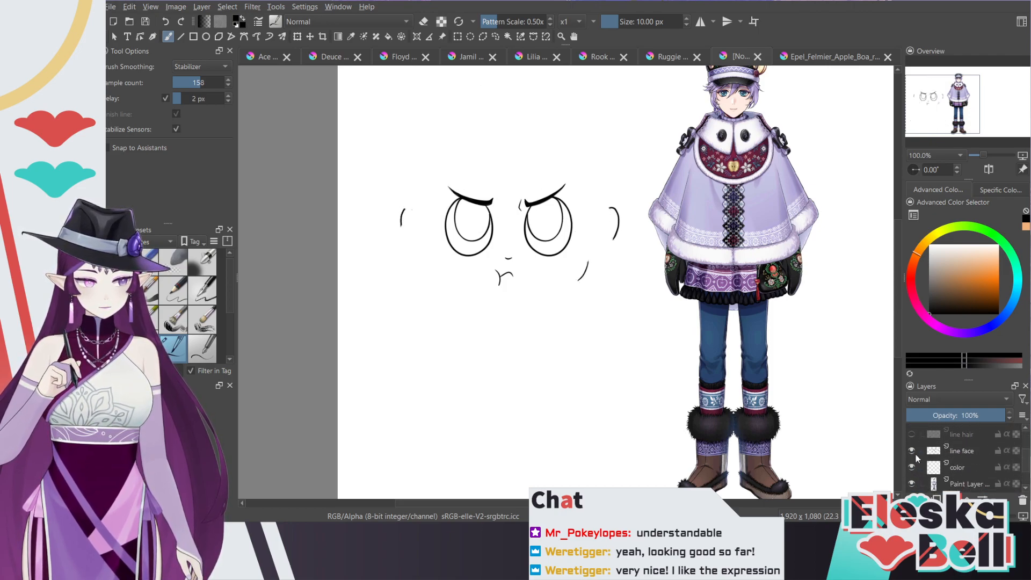
left_click(912, 451)
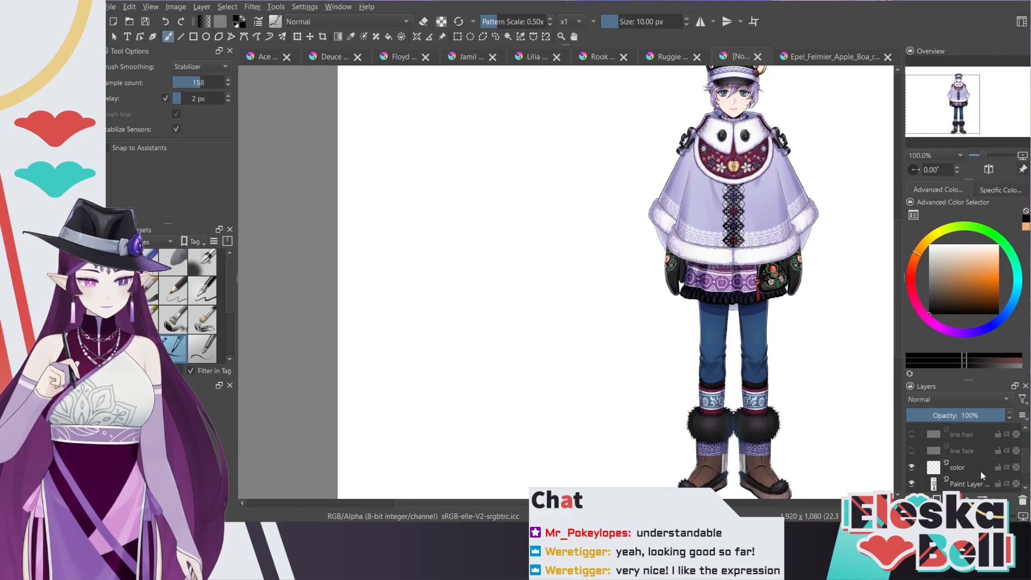
left_click(972, 470)
scroll(1023, 465, "down", 2)
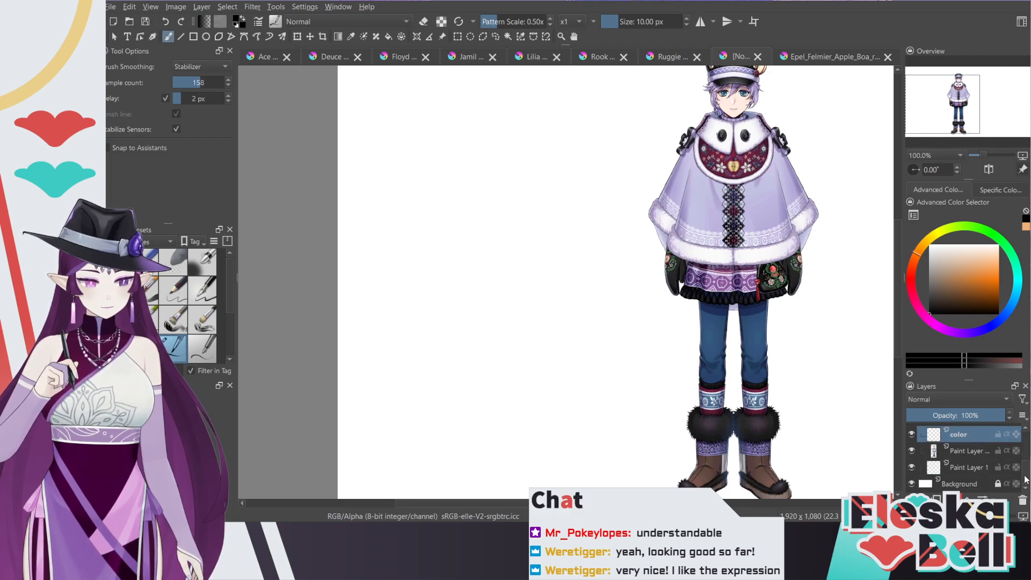
left_click(969, 467)
key("minus")
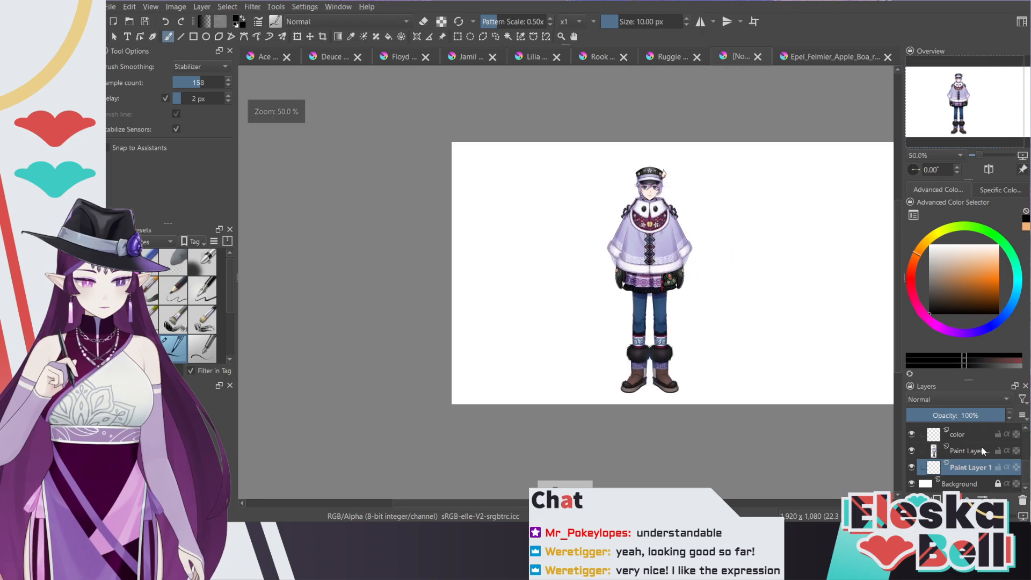
Step: Make the line outfit, line hat, line hair and line face layers visible again
scroll(1023, 465, "up", 5)
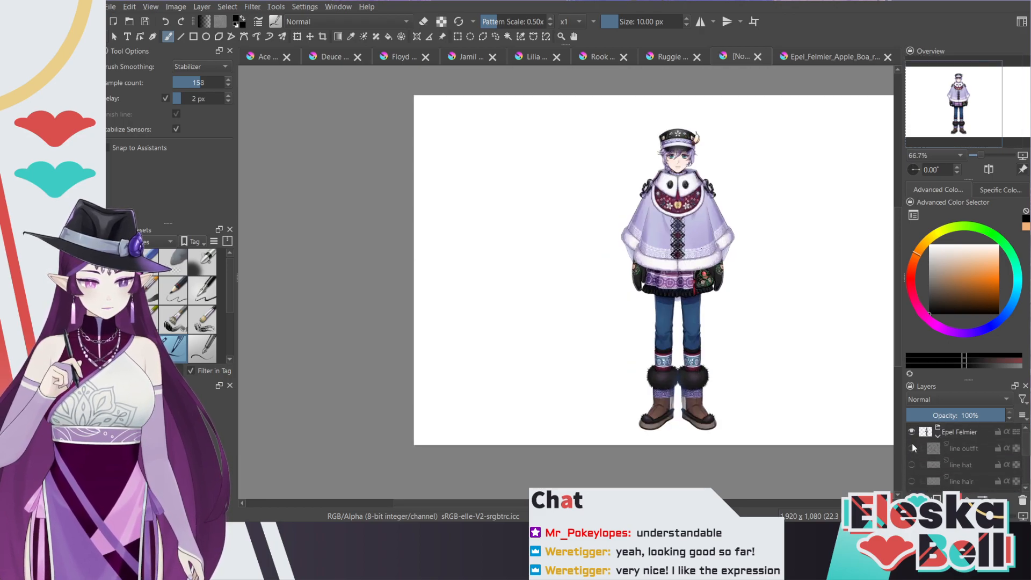
scroll(1024, 454, "down", 3)
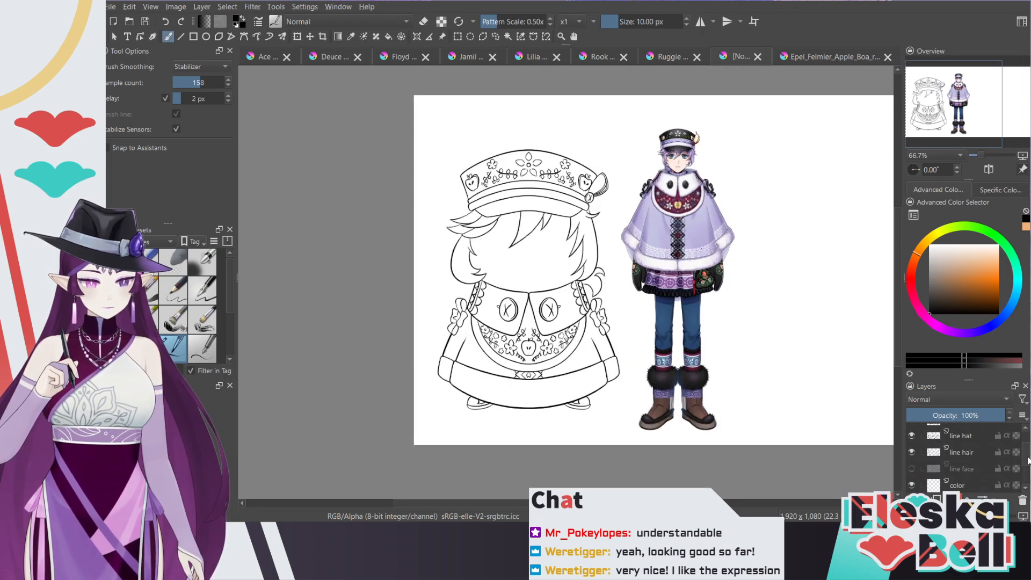
left_click(912, 447)
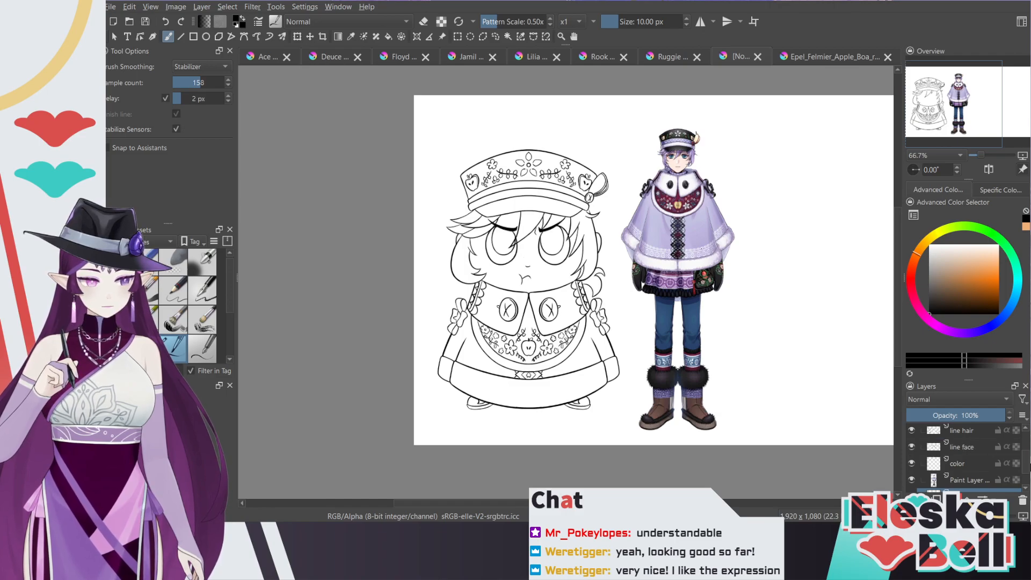
Step: Draw a filled dark green rectangle about 635 × 910 px behind the chibi line art on Paint Layer 1
scroll(1024, 477, "down", 2)
left_click_drag(986, 255, 985, 276)
left_click_drag(984, 232, 996, 236)
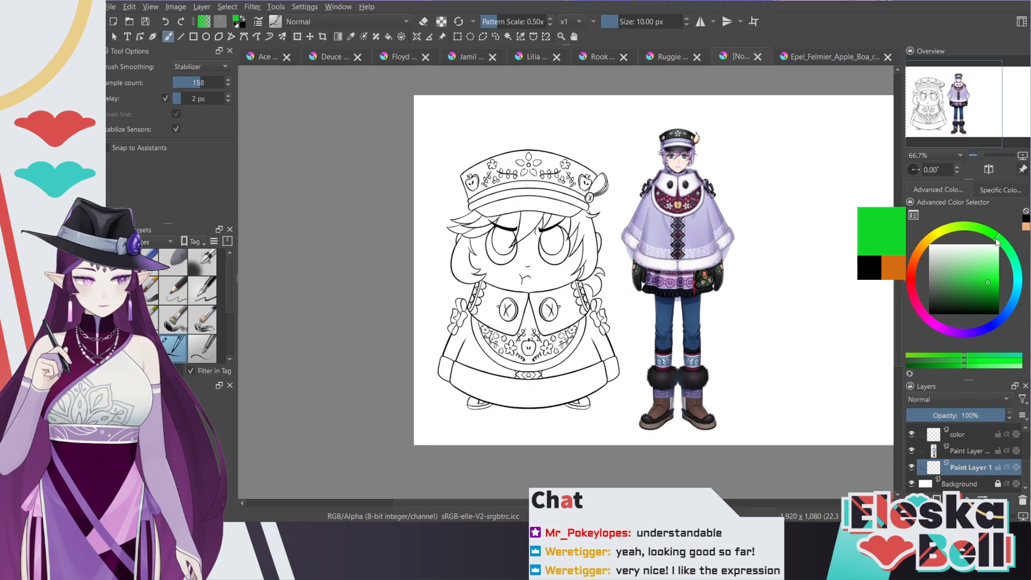
left_click(964, 302)
left_click_drag(964, 303, 969, 294)
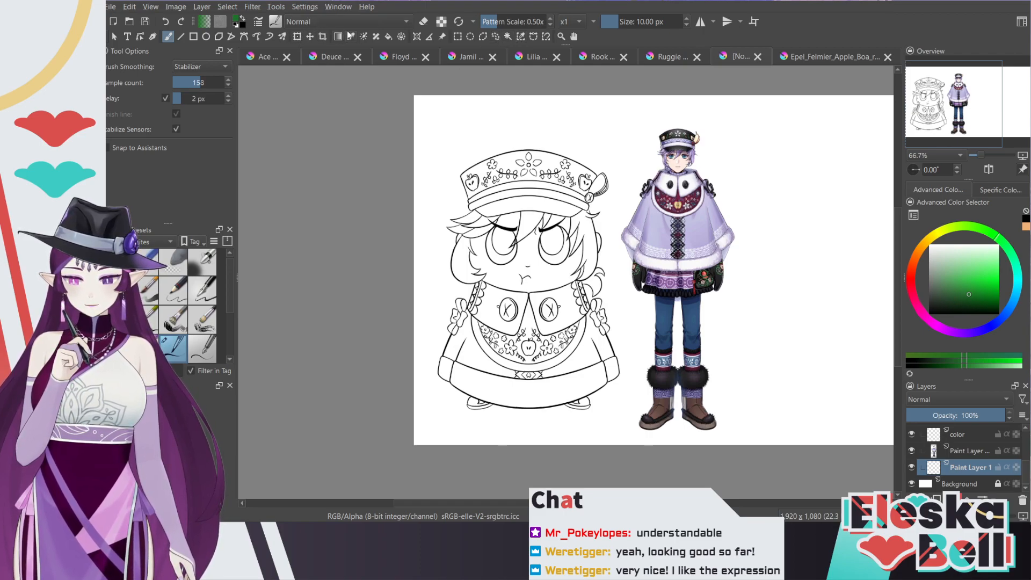
left_click(193, 36)
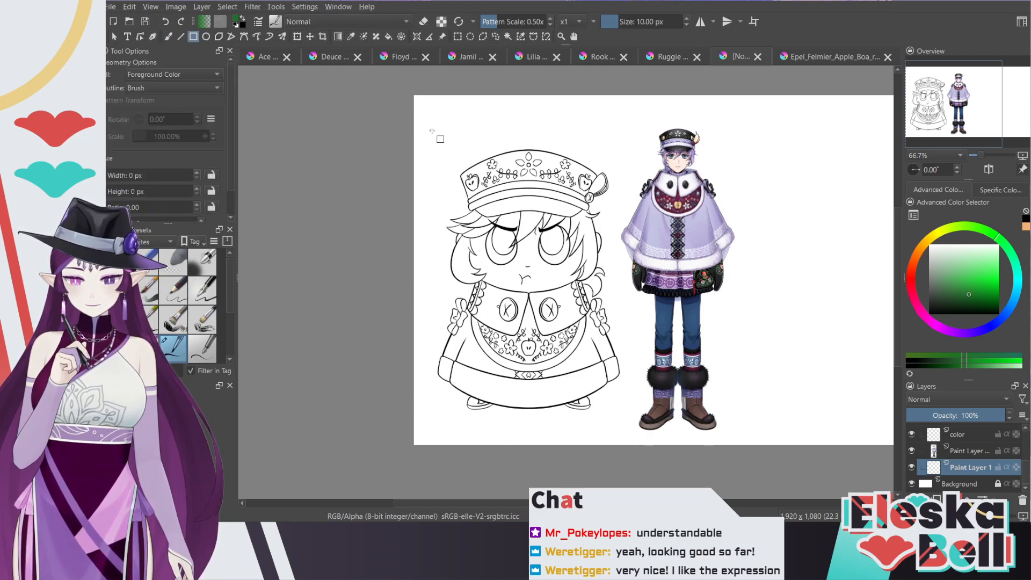
left_click_drag(429, 130, 637, 425)
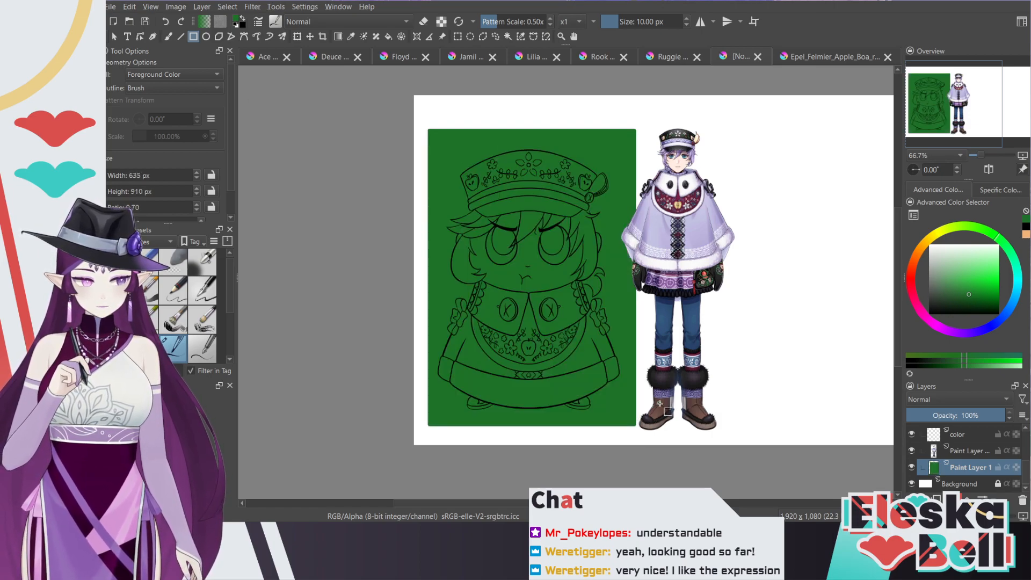
Step: Compare the reference character beside the chibi with the full-size Epel Felmier reference document, examining face and collar details up close
key("ctrl+plus")
key("ctrl+plus")
left_click_drag(940, 103, 937, 101)
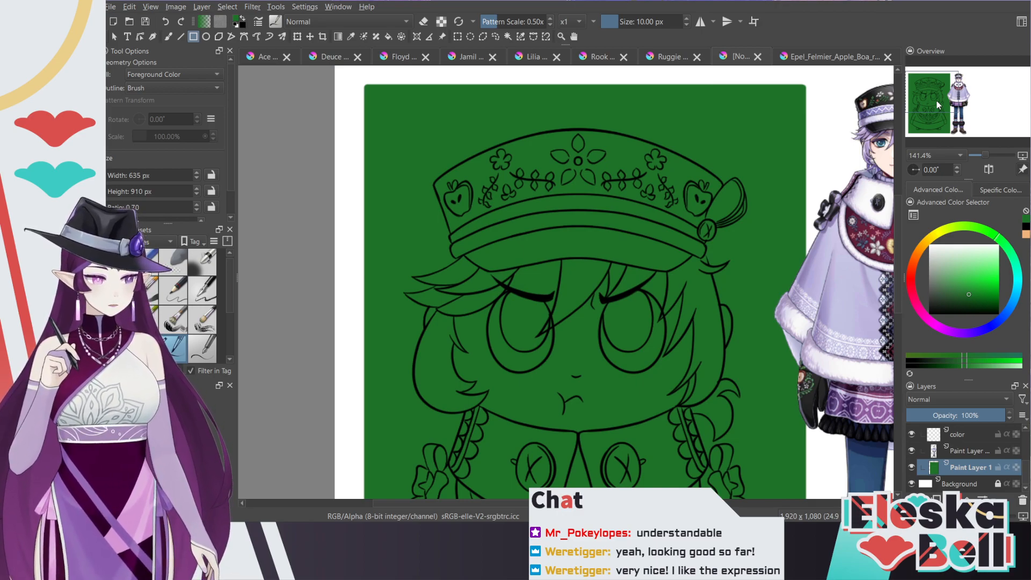
left_click_drag(937, 101, 950, 96)
scroll(951, 95, "up", 1)
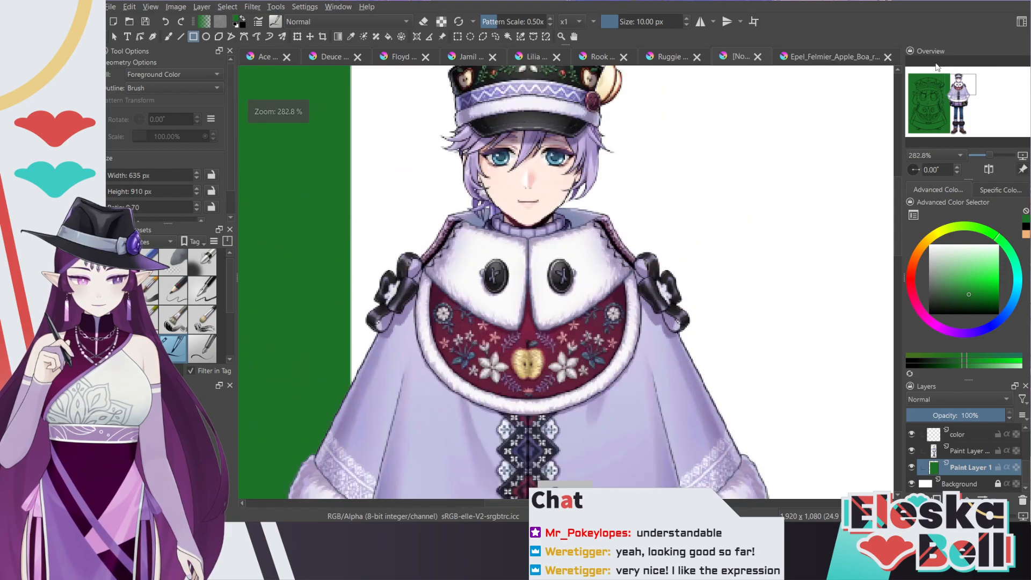
scroll(937, 68, "down", 3)
left_click(834, 56)
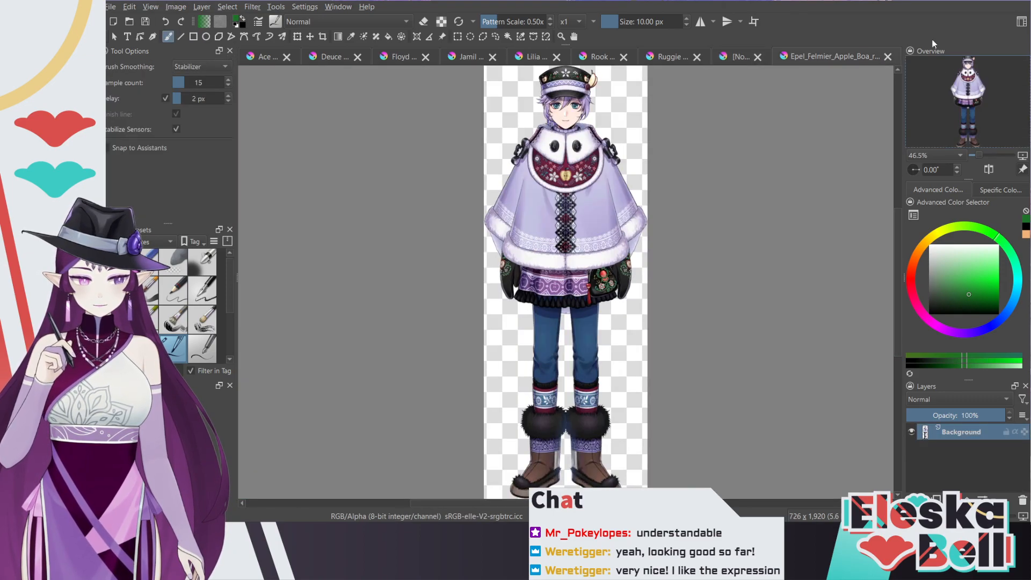
scroll(975, 106, "up", 5)
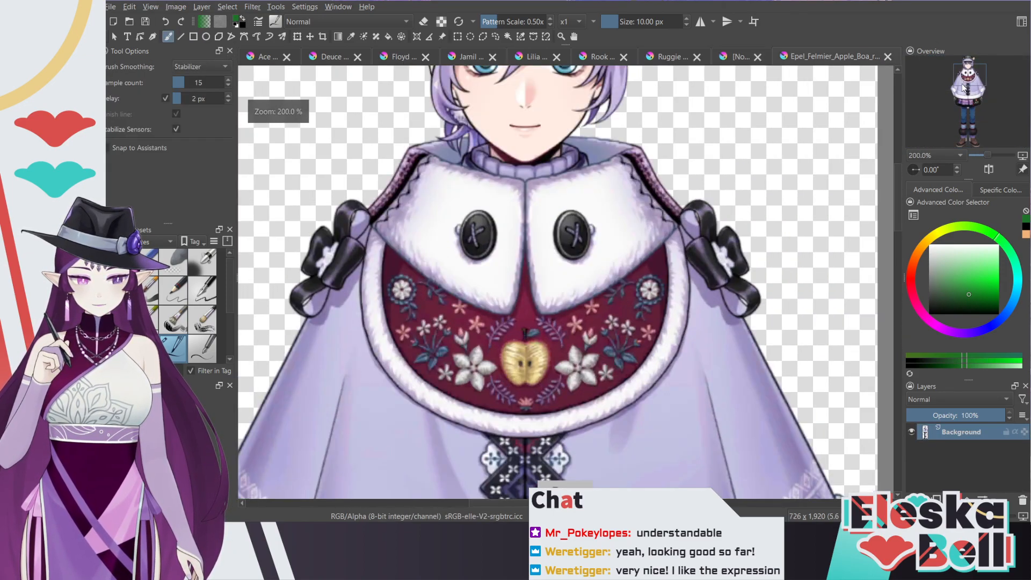
scroll(964, 88, "down", 1)
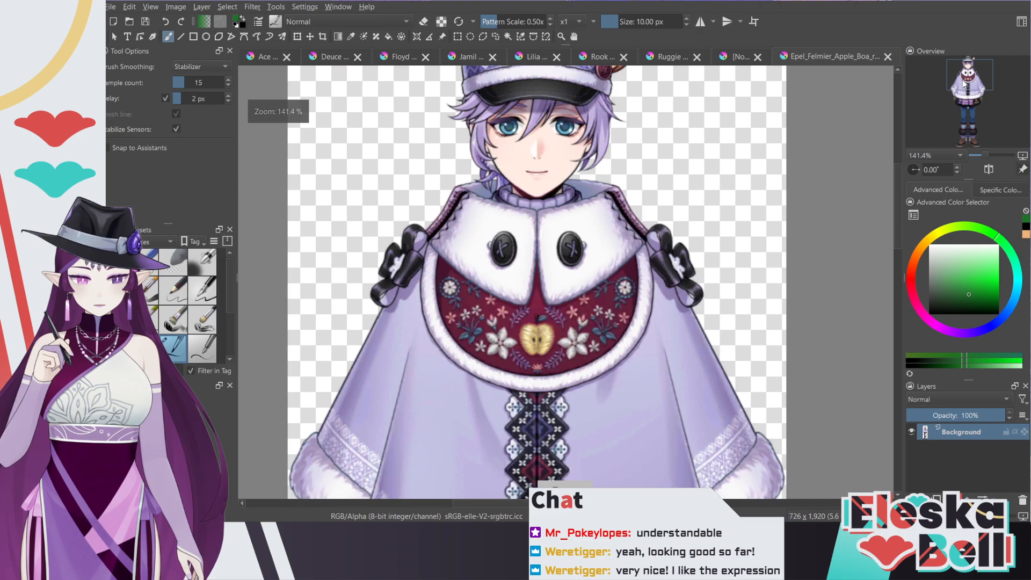
left_click(745, 58)
scroll(748, 86, "up", 2)
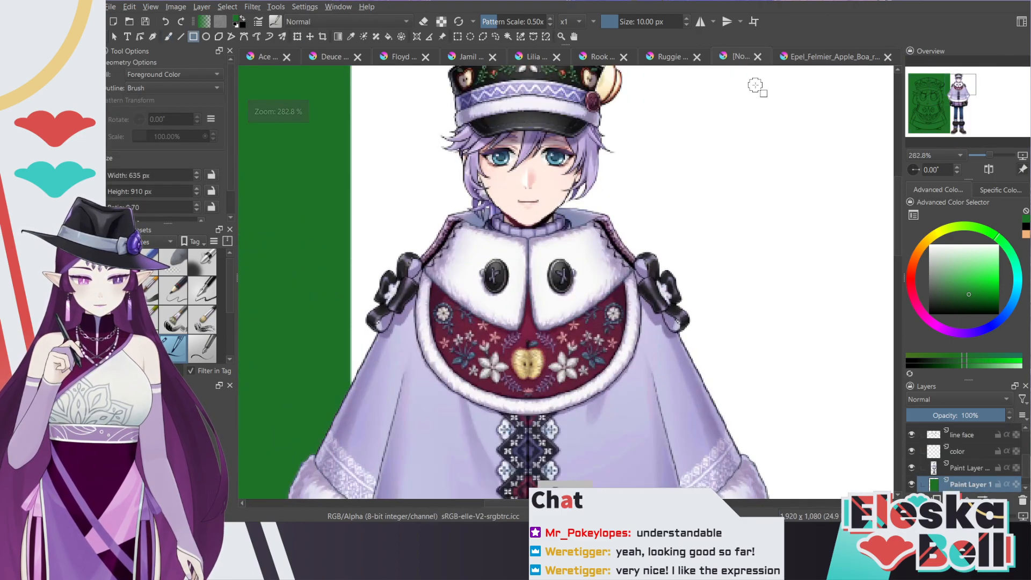
scroll(753, 86, "down", 1)
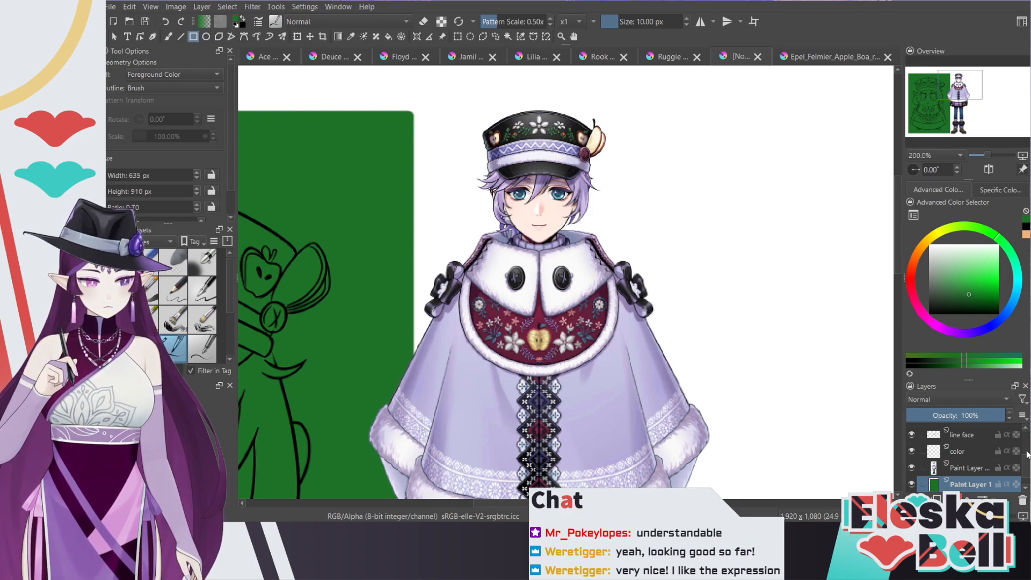
Step: Delete the reference character's layer from the chibi drawing
left_click(970, 467)
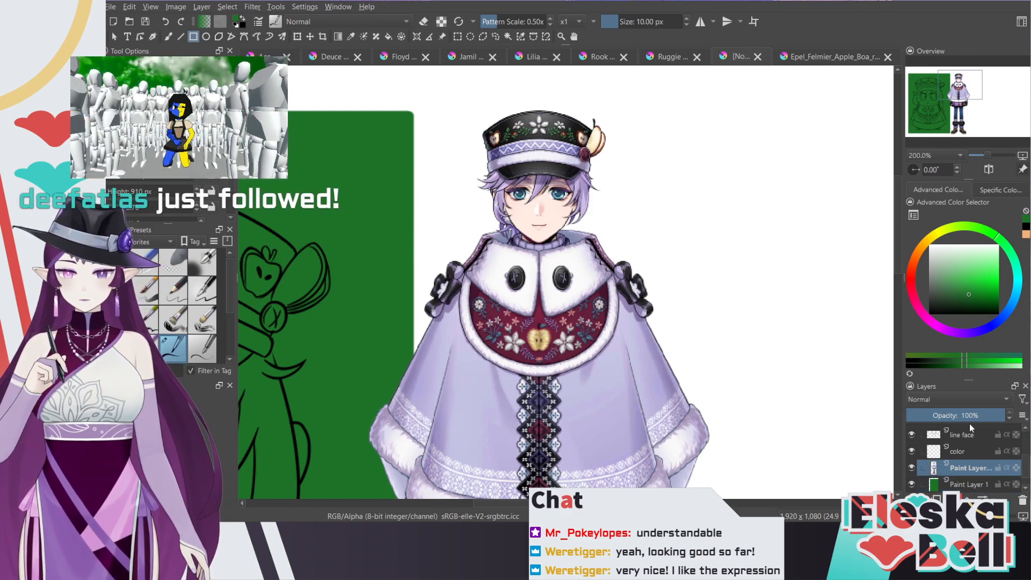
mouse_move(969, 424)
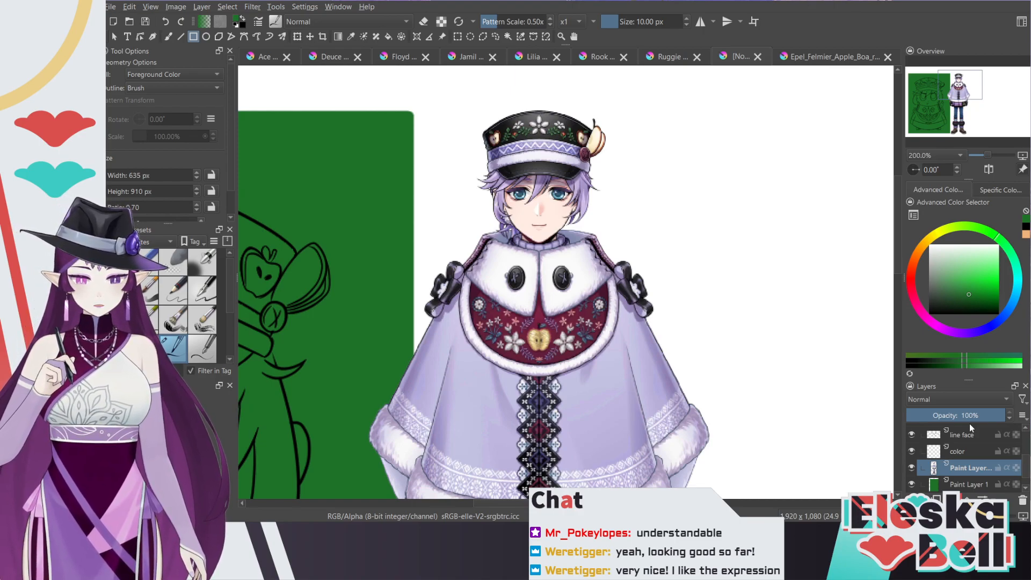
mouse_move(962, 86)
left_mouse_down()
mouse_move(939, 94)
mouse_move(954, 104)
left_mouse_up()
key("1")
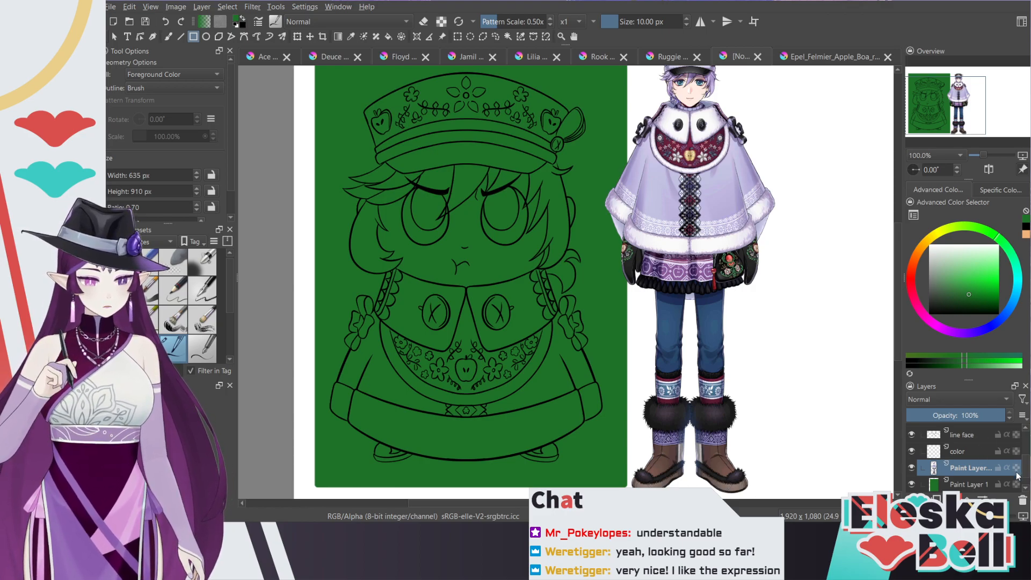
left_click(1023, 500)
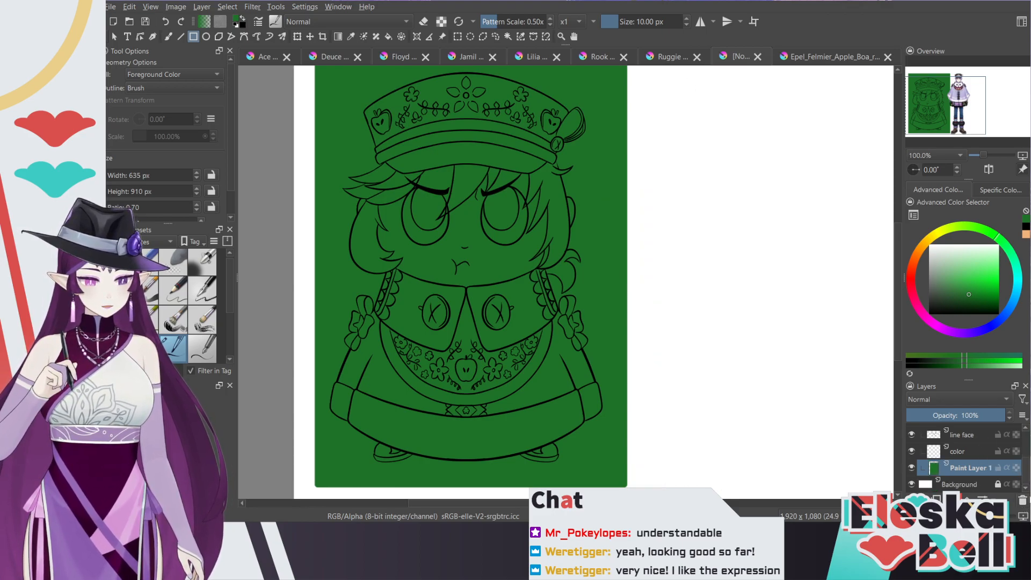
Step: Sample the light skin colour from the character's face in the Epel Felmier reference document
left_click(823, 55)
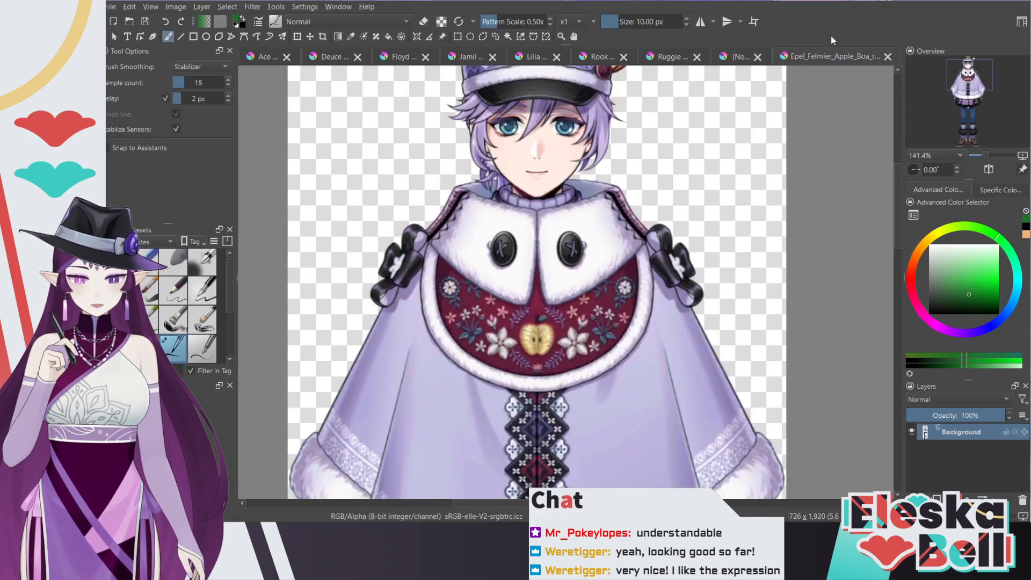
left_click(352, 36)
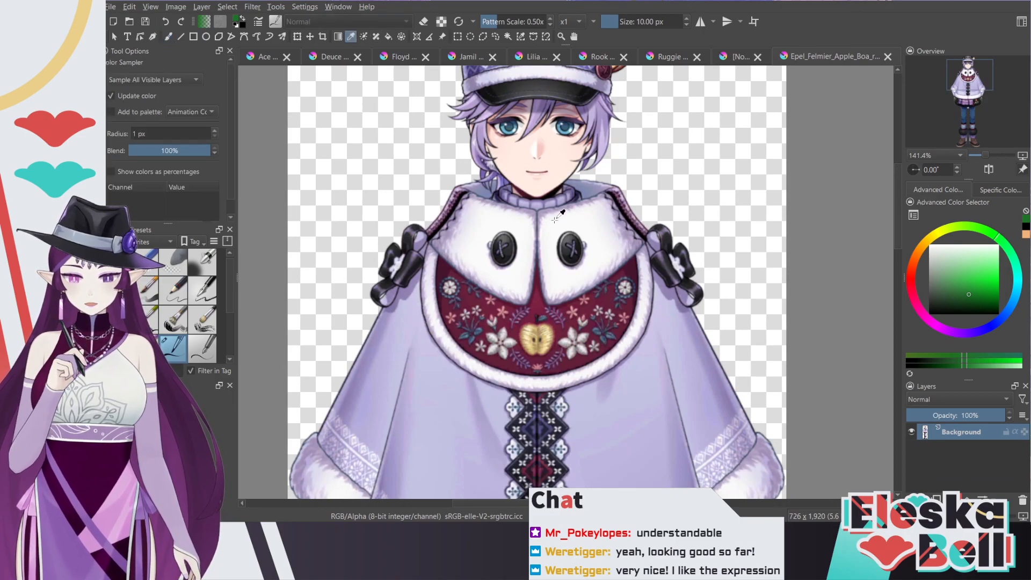
left_click(557, 154)
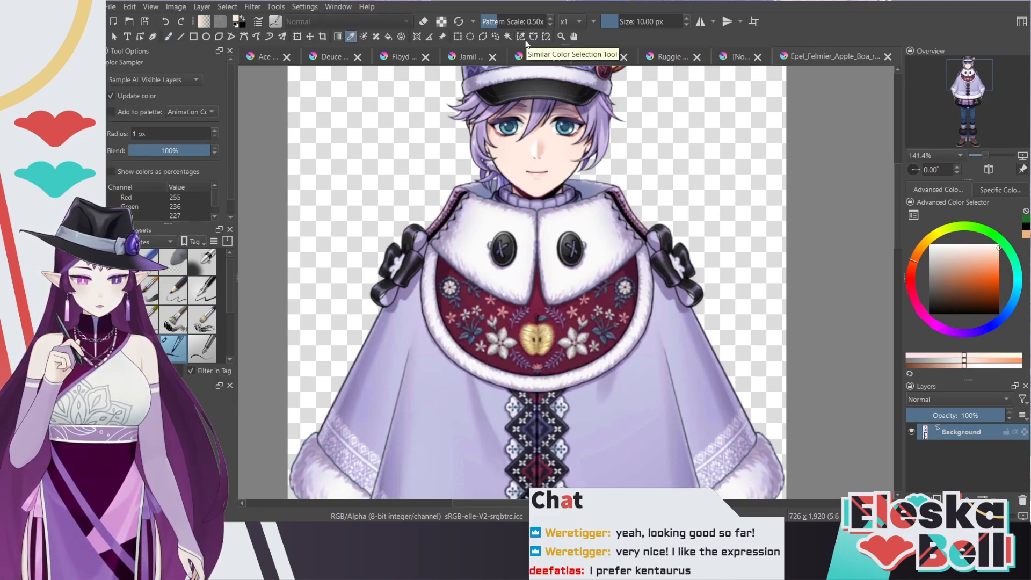
Step: Return to the chibi drawing and fill the face with the skin colour on the color layer
left_click(740, 56)
mouse_move(958, 106)
left_mouse_down()
mouse_move(942, 107)
mouse_move(943, 98)
left_mouse_up()
scroll(943, 98, "up", 1)
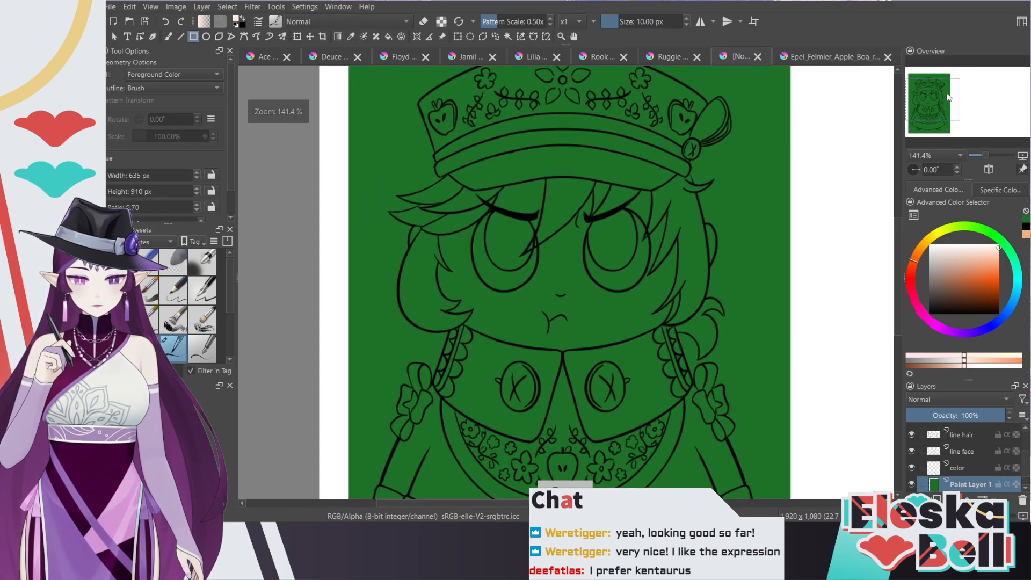
left_click(962, 468)
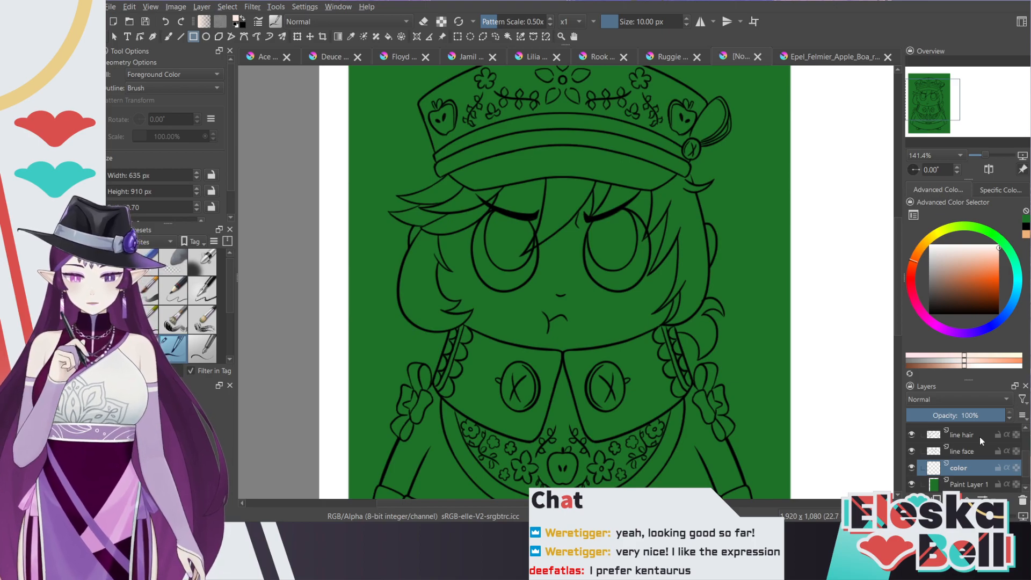
left_click(388, 36)
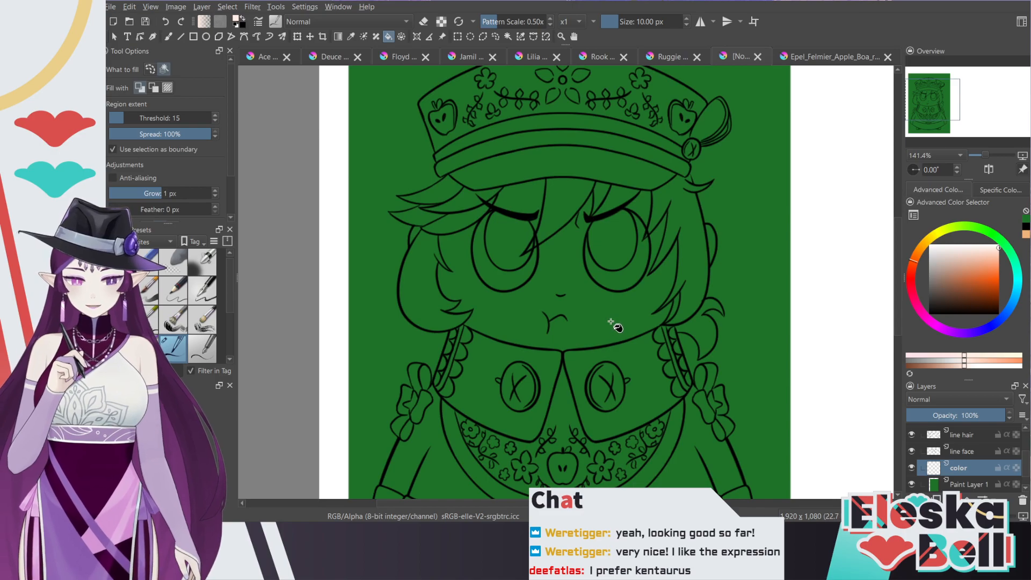
left_click(630, 316)
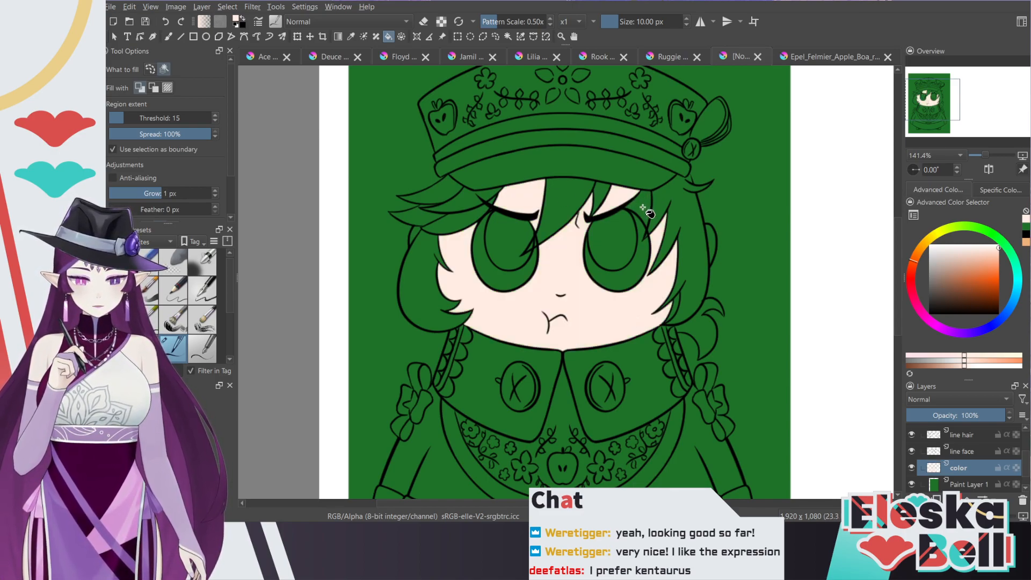
Step: Touch up the small unfilled skin gaps along the hair and eye outlines with the brush
key("b")
key("ctrl+plus")
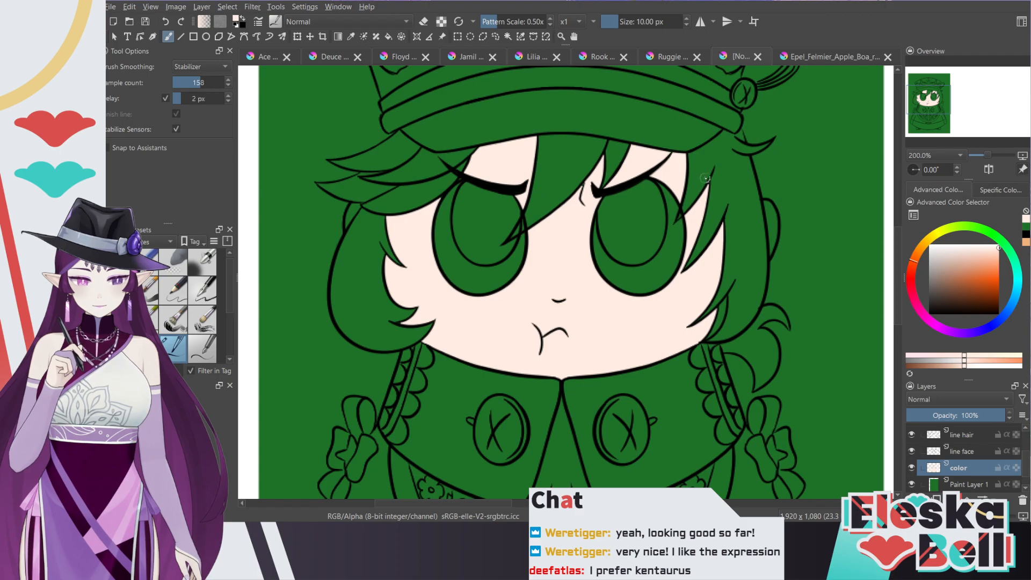
key("ctrl+plus")
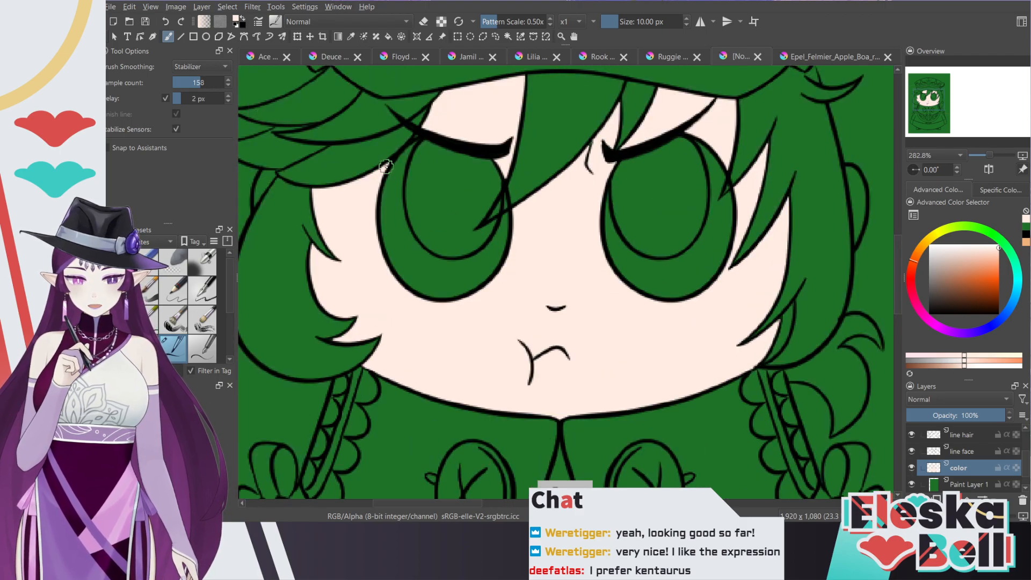
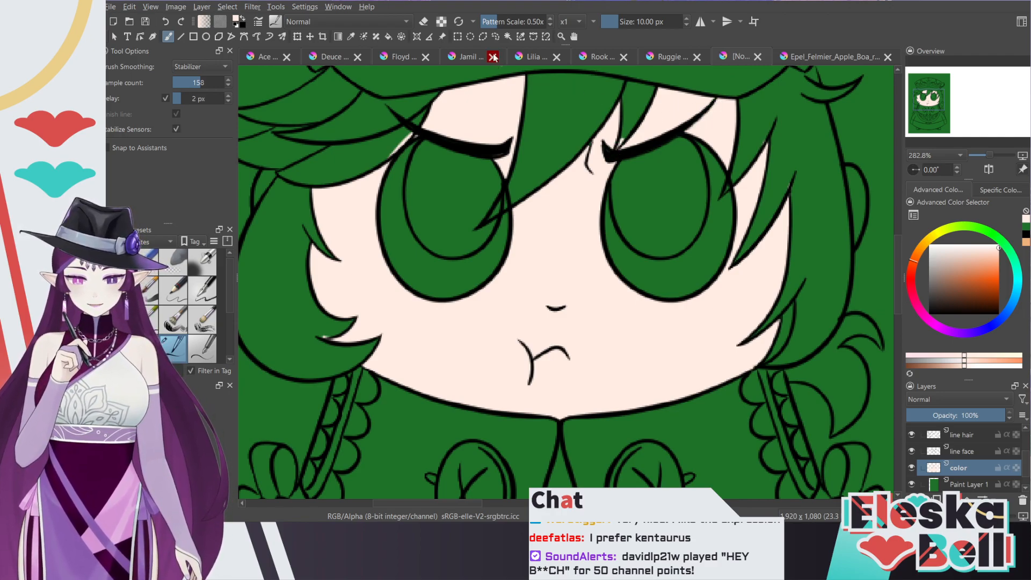
Step: Sample white from the character's eye in the Epel Felmier reference document
left_click(843, 61)
key("p")
scroll(655, 183, "up", 3)
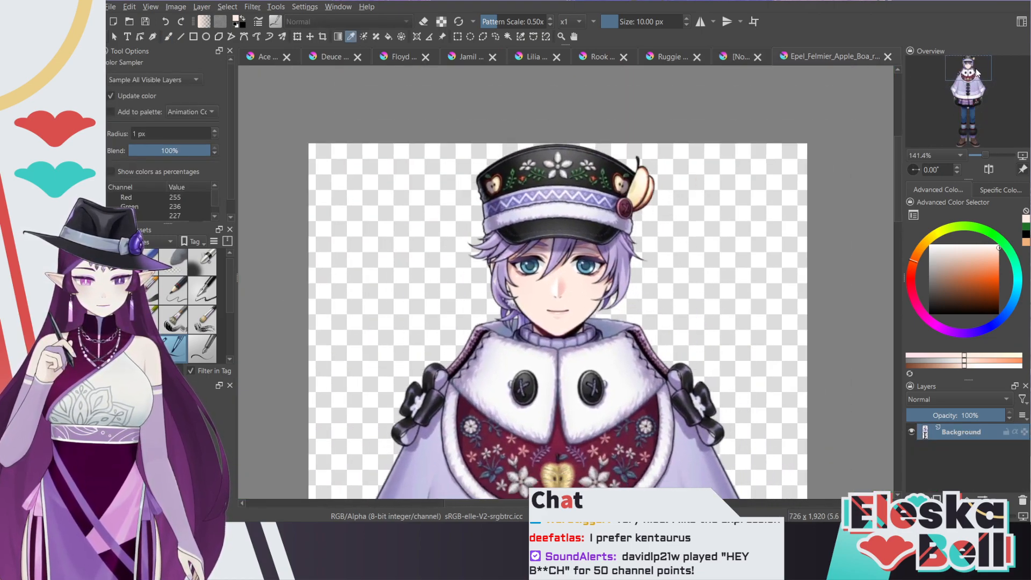
left_click(654, 177)
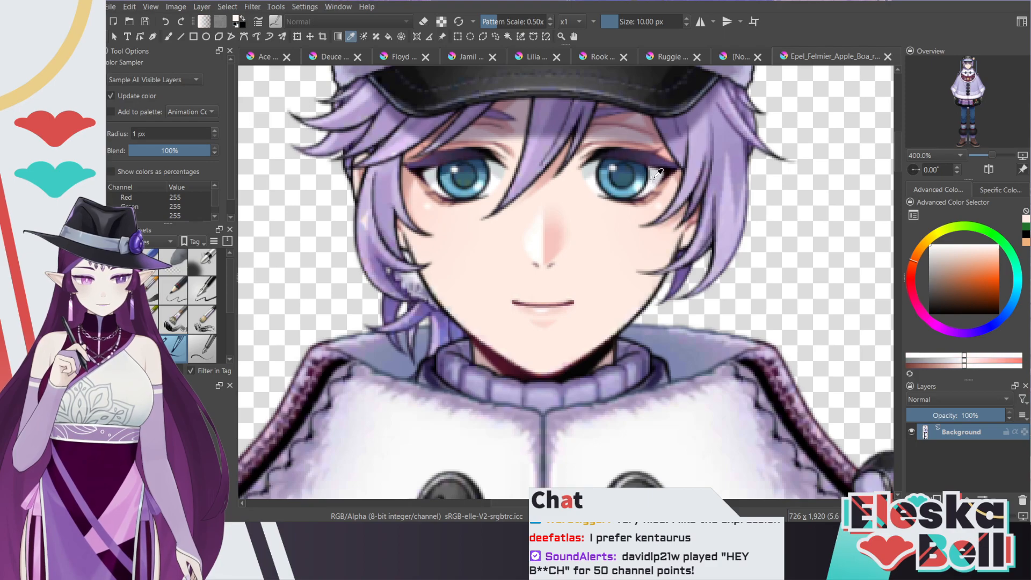
left_click(271, 57)
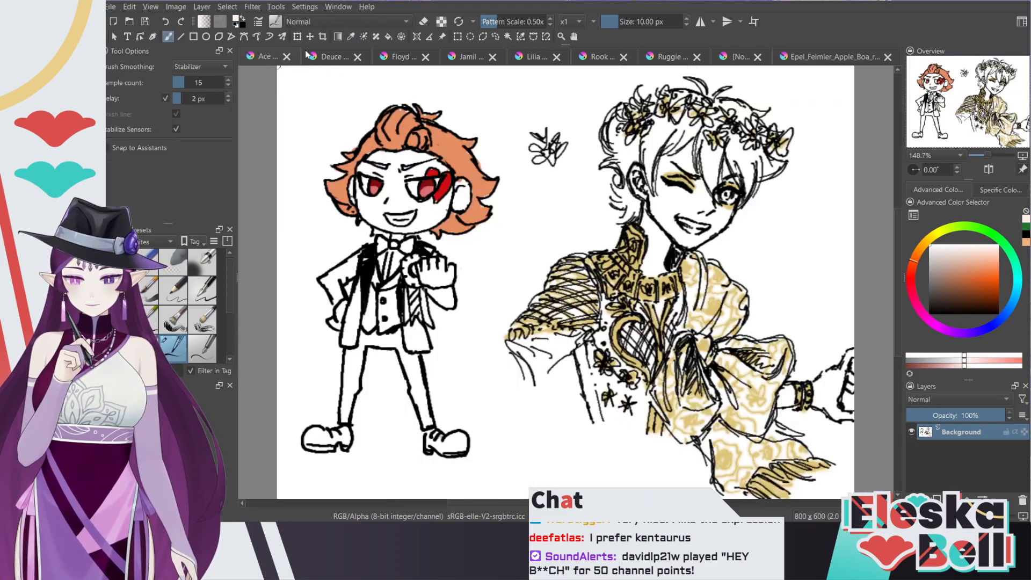
Step: Fill the whites of both chibi eyes with white on the color layer and switch back to the brush
left_click(739, 58)
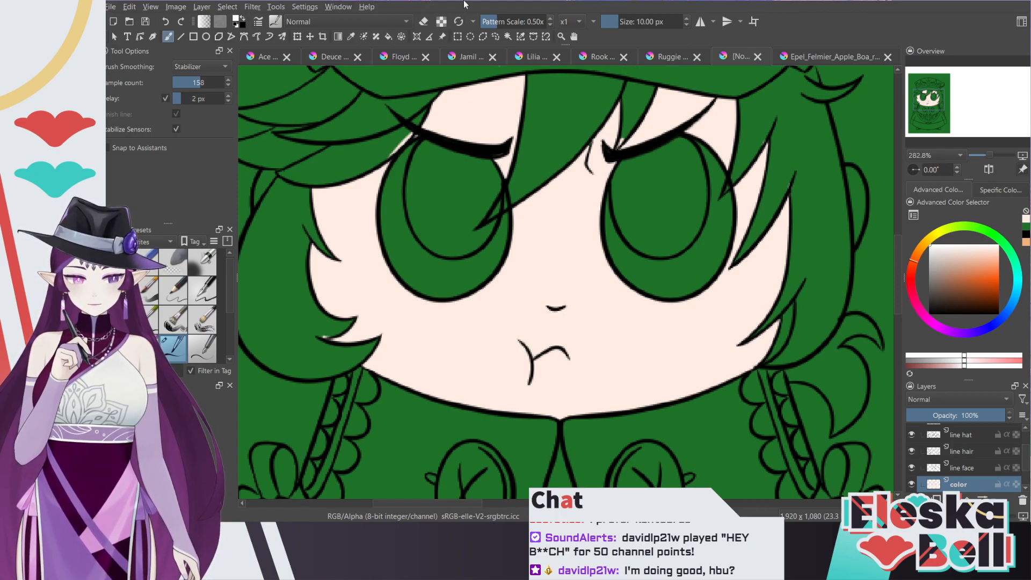
left_click(391, 35)
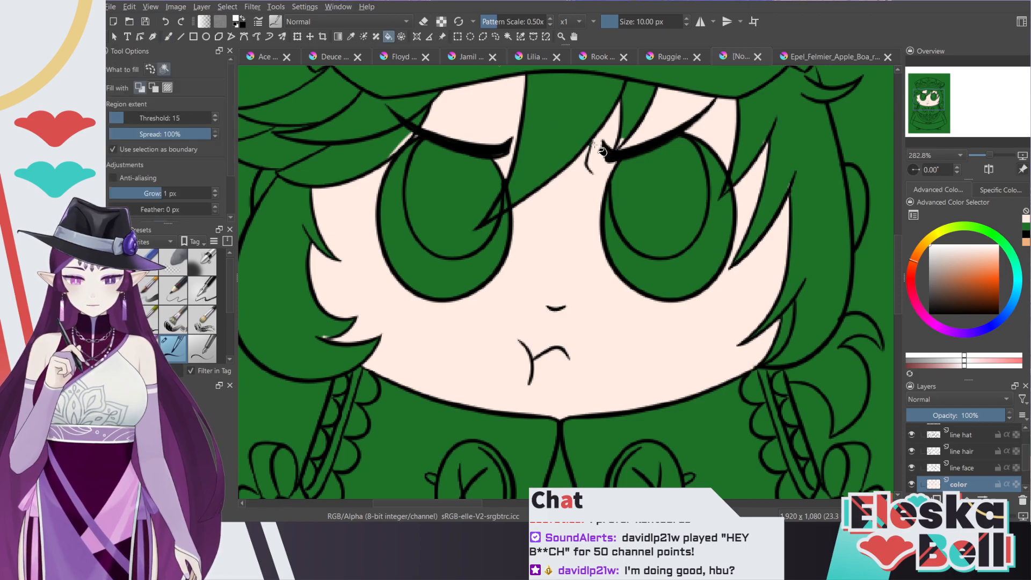
left_click(692, 277)
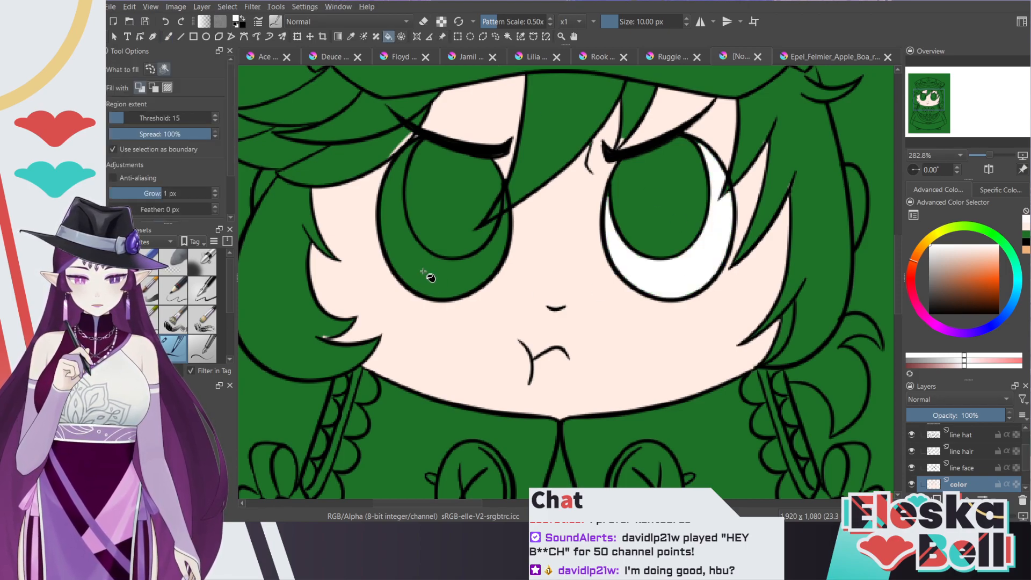
left_click(425, 271)
left_click(169, 36)
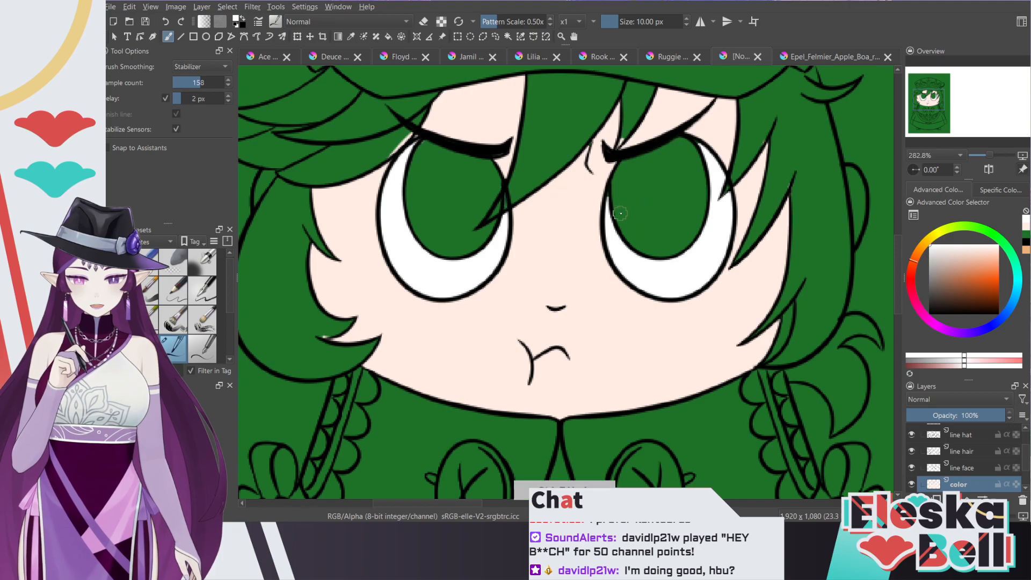
Step: Touch up the edges of the iris in the chibi's right-hand eye with white brush strokes
left_click_drag(609, 204, 614, 186)
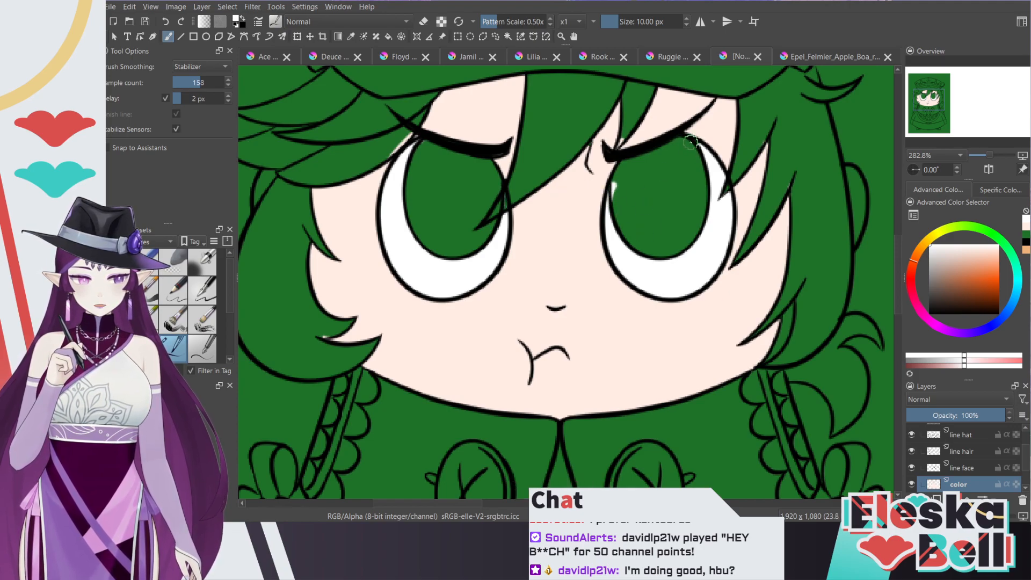
mouse_move(698, 146)
left_mouse_down()
mouse_move(701, 155)
mouse_move(684, 140)
left_mouse_up()
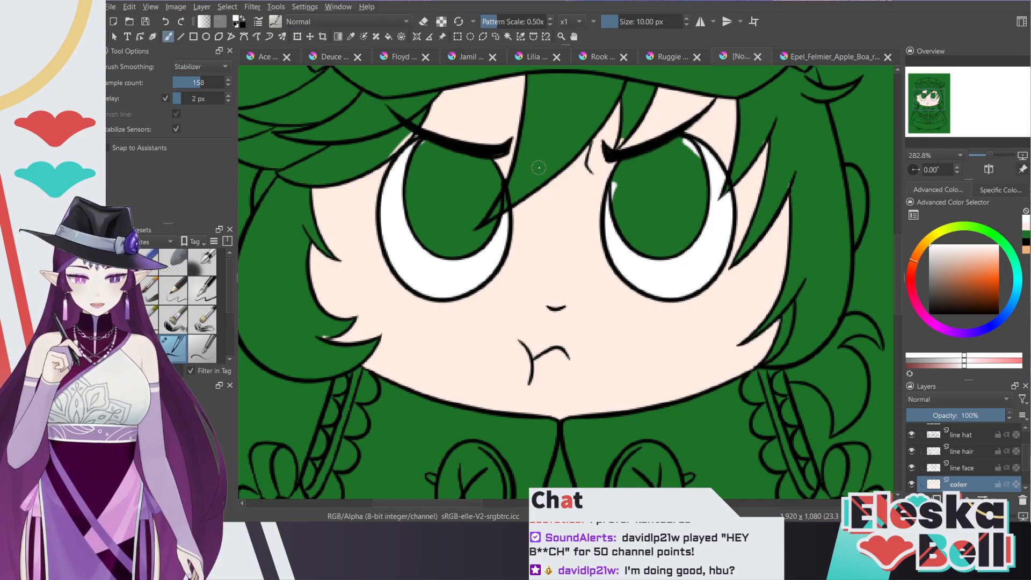
Step: Sample the light blue of the iris from the Epel Felmier reference and return to the chibi drawing
left_click(828, 58)
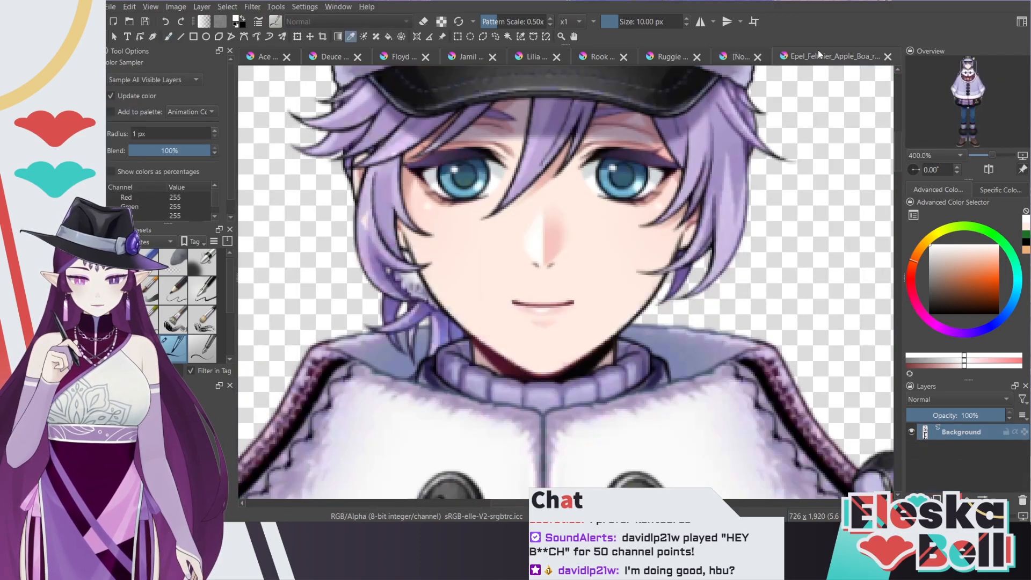
left_click(628, 186)
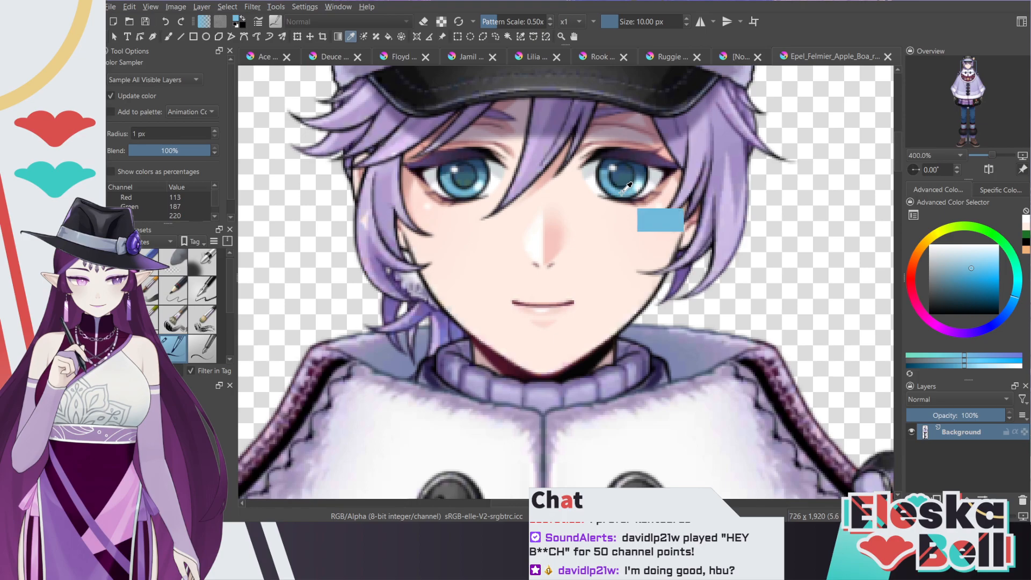
left_click(736, 58)
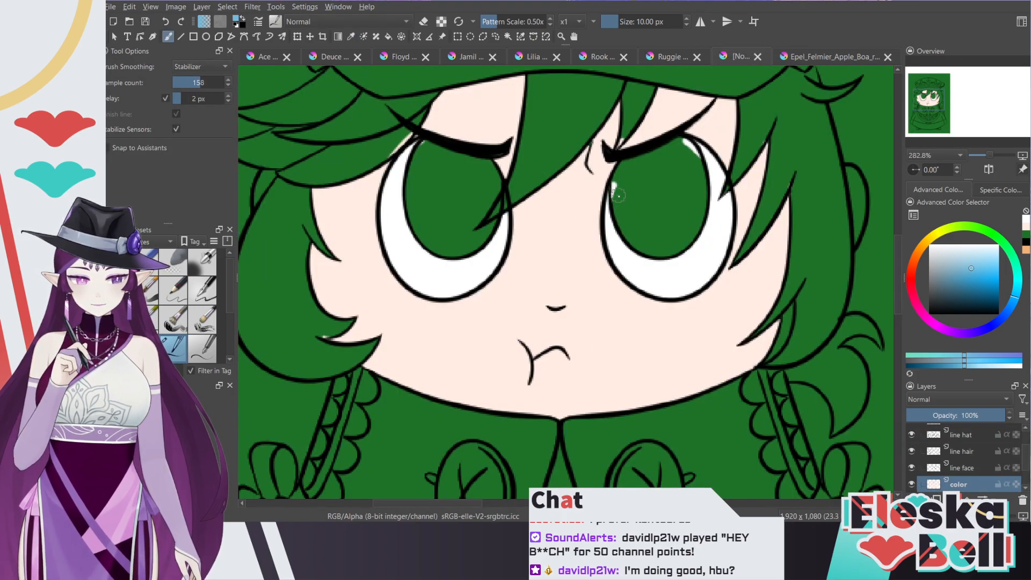
Step: Fill both chibi irises with the light blue and touch up the small gaps around the eyes with the brush
left_click(388, 36)
left_click(446, 185)
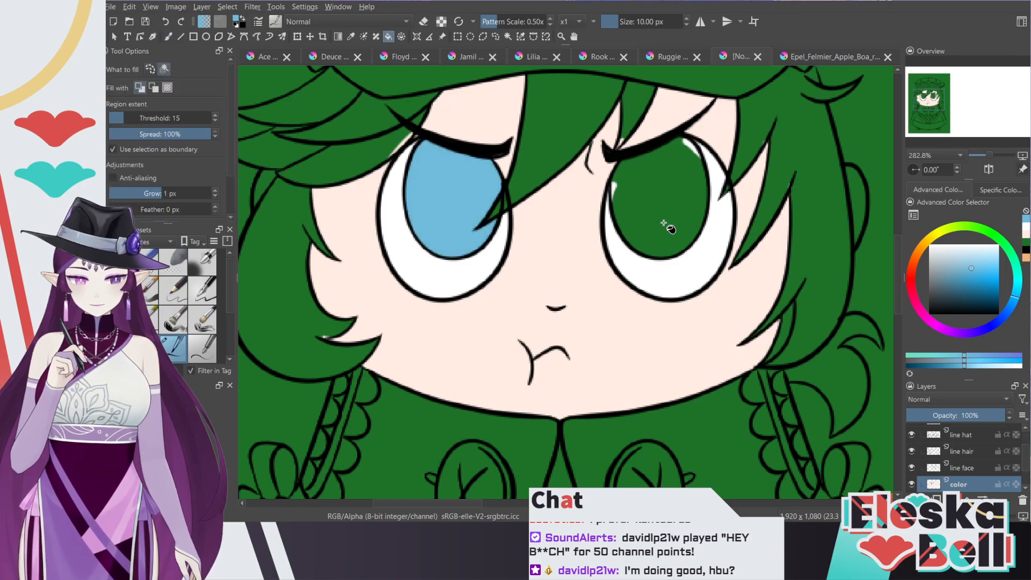
left_click(670, 198)
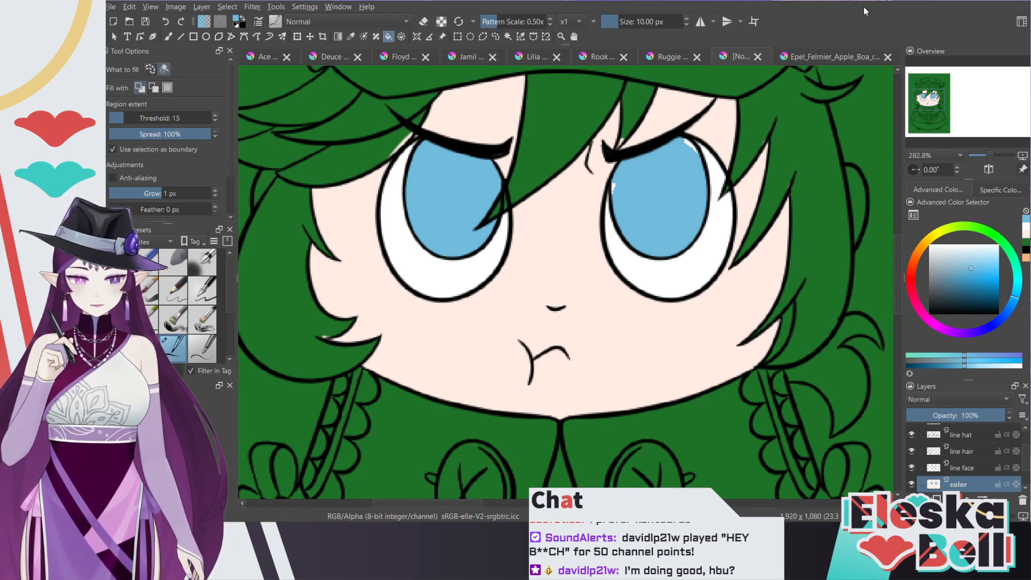
left_click(168, 36)
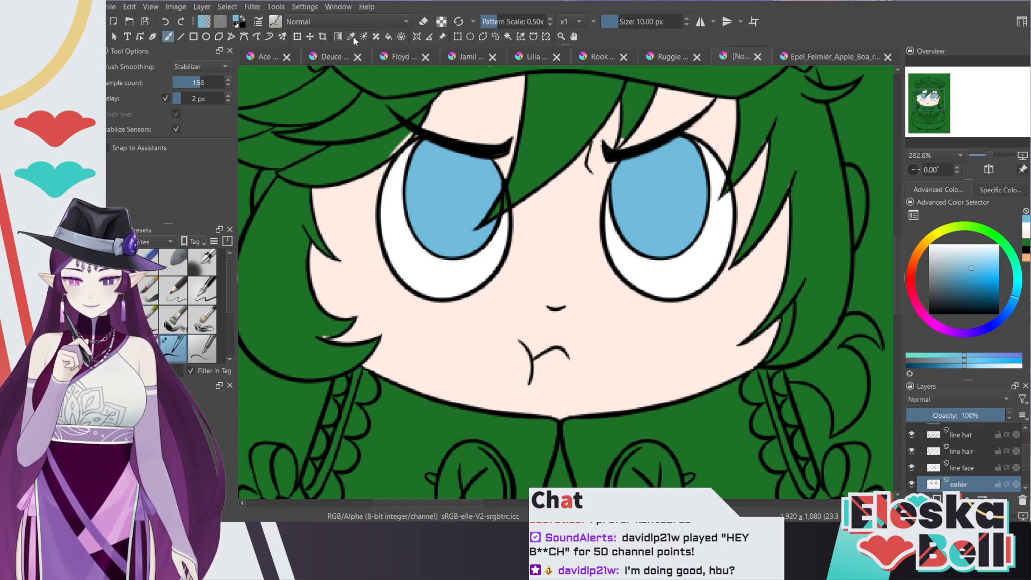
left_click(374, 211, "ctrl")
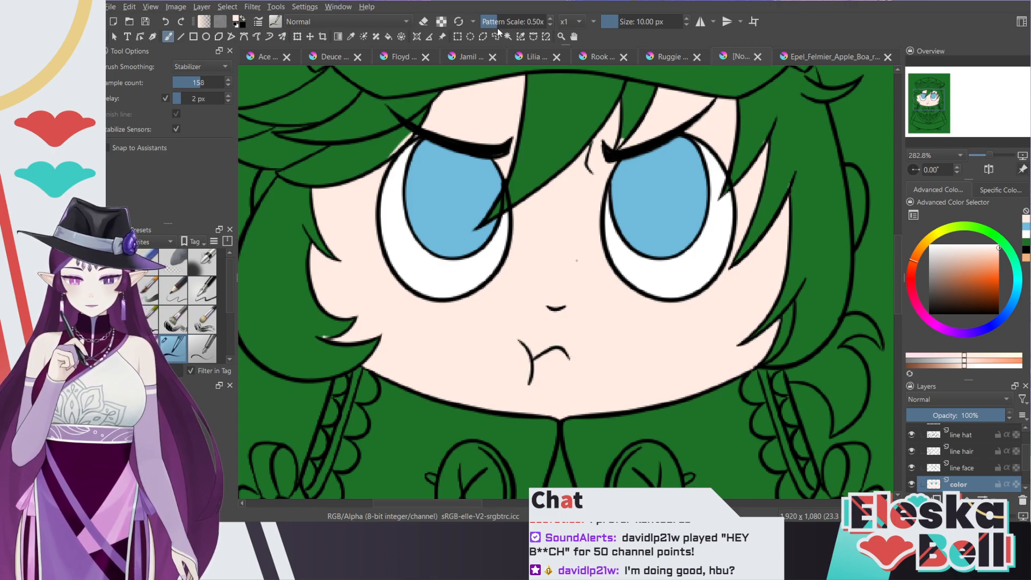
key("minus")
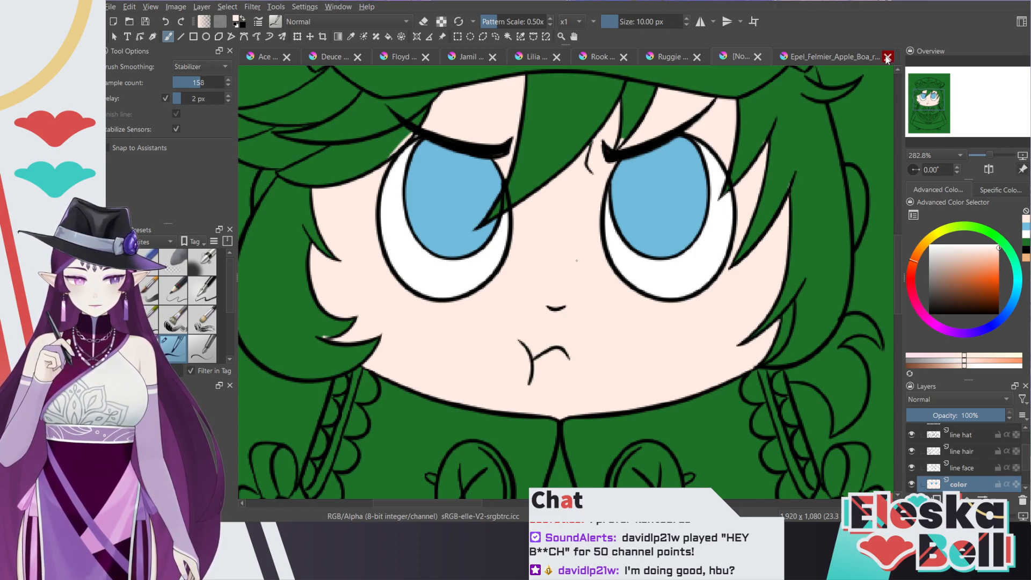
Step: Sample the dark blue of the upper iris from the Epel Felmier reference and return to the chibi drawing with the brush
left_click(832, 57)
key("p")
left_click(641, 168)
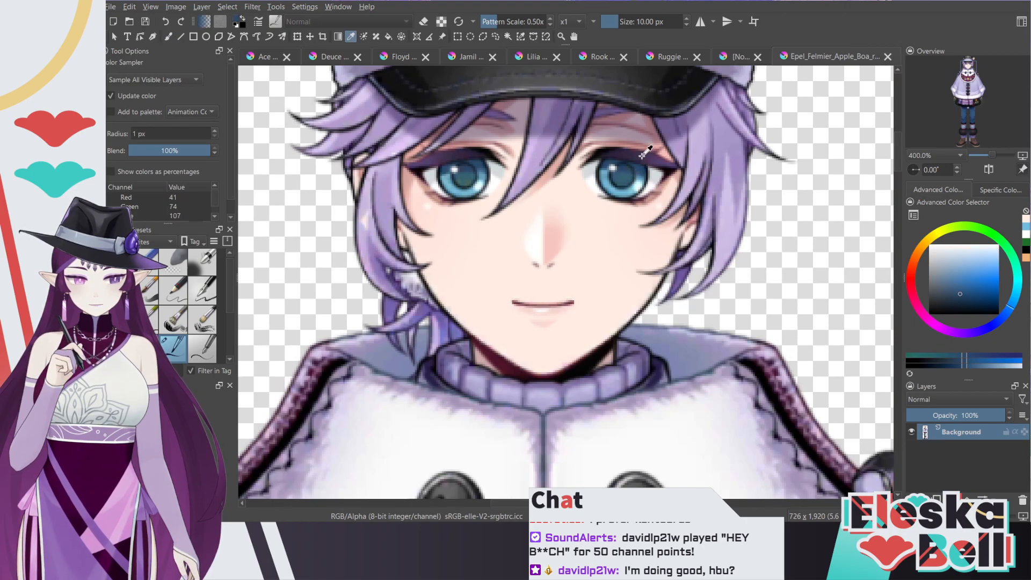
left_click(748, 58)
key("b")
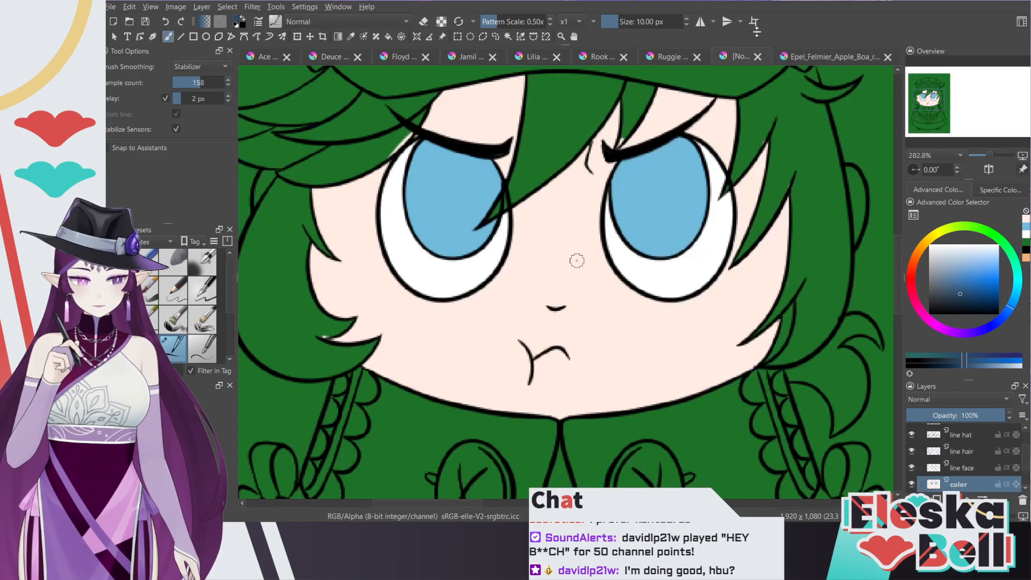
Step: Draw a dark blue arc across the upper part of the chibi's right-hand iris, undoing the unsatisfactory strokes
mouse_move(614, 206)
left_mouse_down()
mouse_move(659, 170)
mouse_move(700, 176)
mouse_move(713, 193)
mouse_move(682, 173)
mouse_move(652, 176)
mouse_move(617, 218)
left_mouse_up()
key("ctrl+z")
key("ctrl+z")
mouse_move(704, 179)
left_mouse_down()
mouse_move(673, 172)
mouse_move(628, 193)
mouse_move(615, 215)
left_mouse_up()
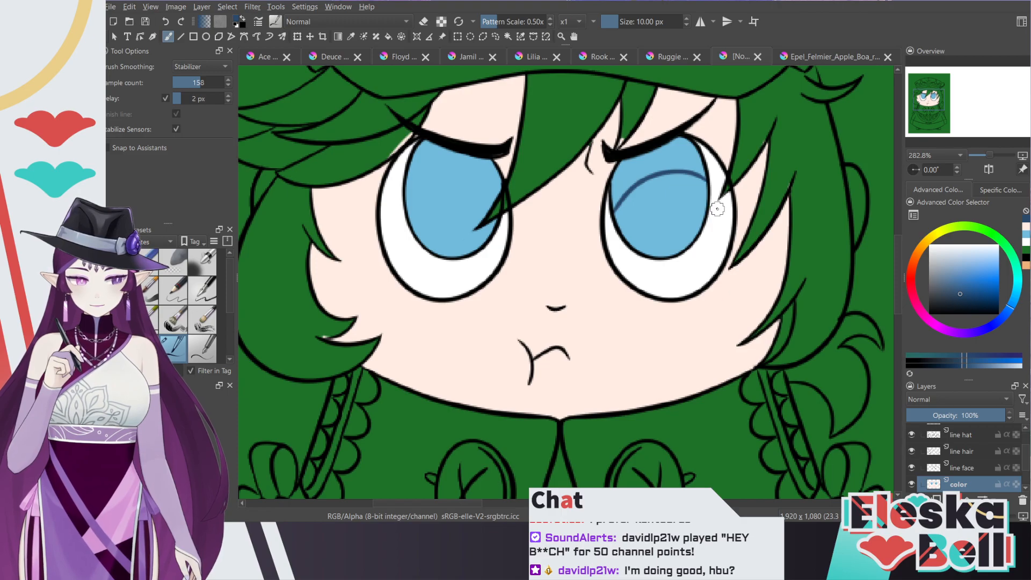
key("ctrl+z")
mouse_move(703, 181)
left_mouse_down()
mouse_move(661, 175)
mouse_move(615, 209)
left_mouse_up()
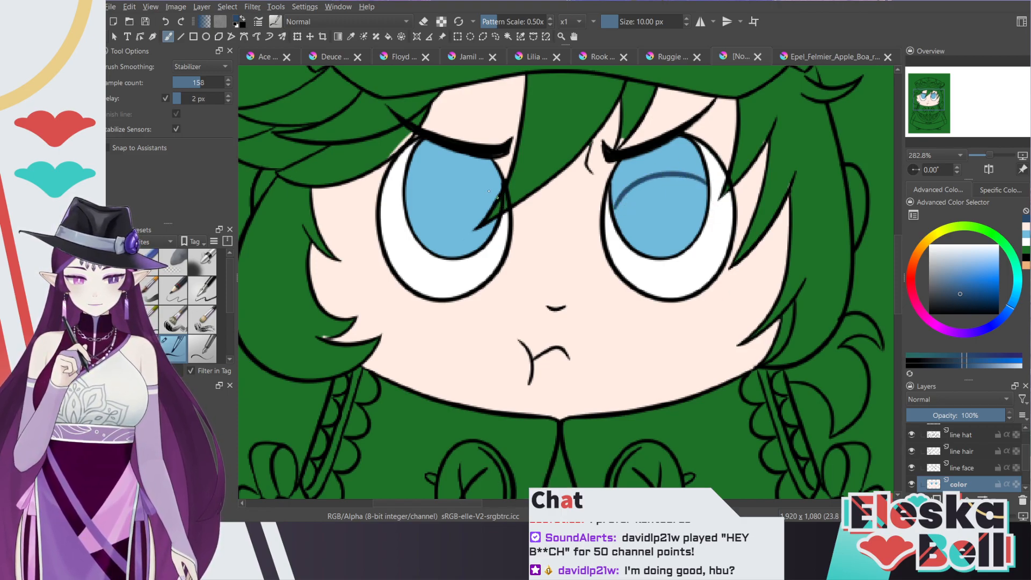
Step: Mirror the canvas view horizontally and draw a matching dark blue arc across the other iris, undoing the unsatisfactory strokes
mouse_move(495, 203)
left_mouse_down()
mouse_move(463, 185)
mouse_move(404, 200)
left_mouse_up()
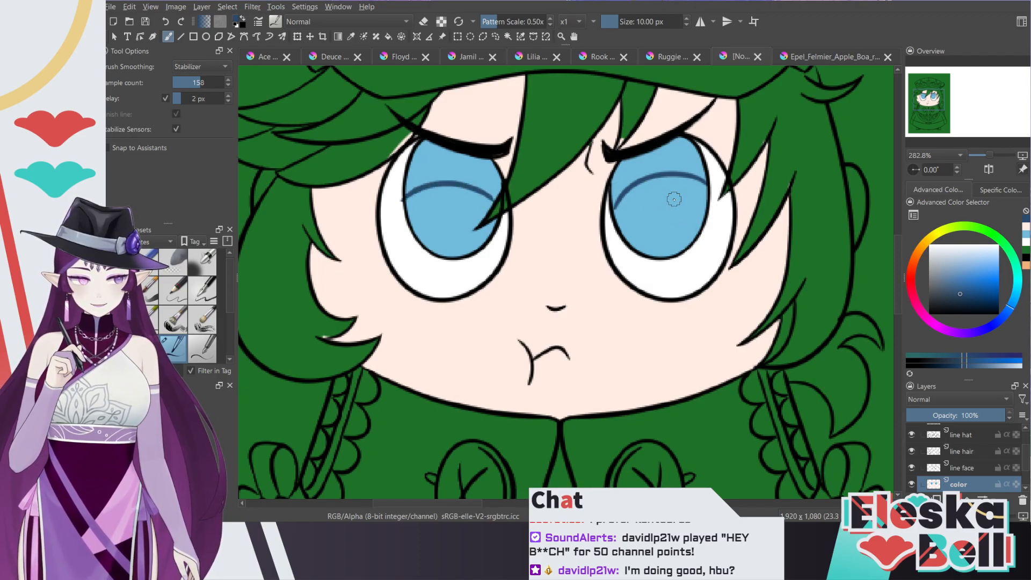
key("ctrl+z")
left_click(986, 169)
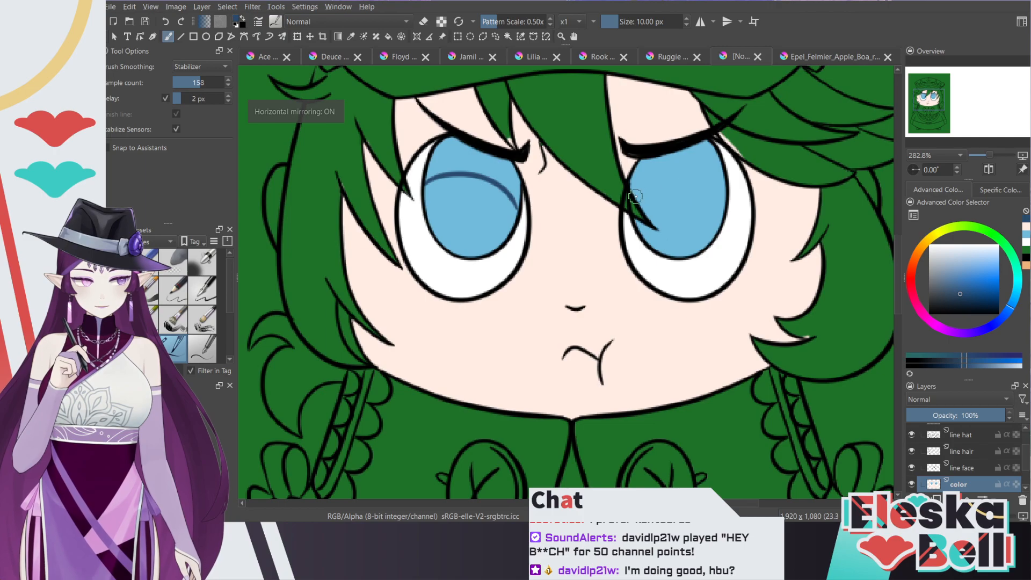
mouse_move(633, 194)
left_mouse_down()
mouse_move(676, 172)
mouse_move(723, 182)
mouse_move(686, 178)
mouse_move(650, 197)
left_mouse_up()
key("ctrl+z")
key("ctrl+z")
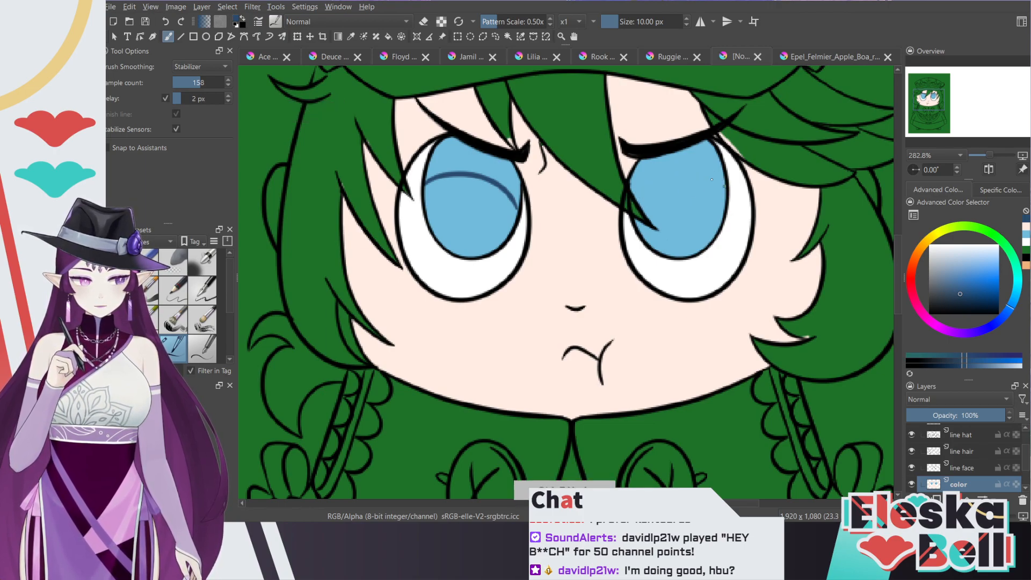
left_click_drag(714, 180, 641, 198)
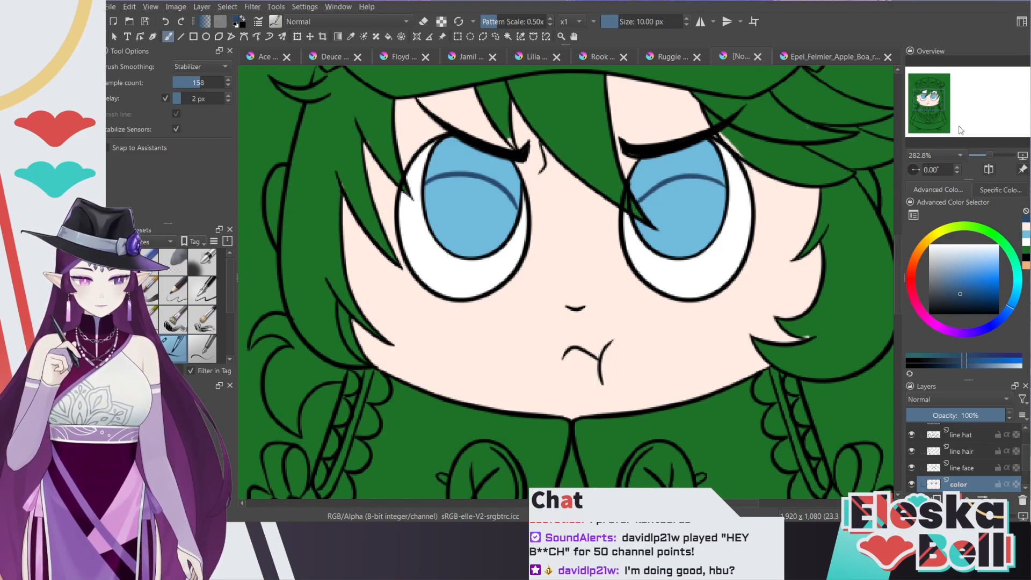
Step: Fill the area above the arc in both irises with dark blue, touch up the edges, and unmirror the canvas view
left_click(388, 36)
left_click(471, 161)
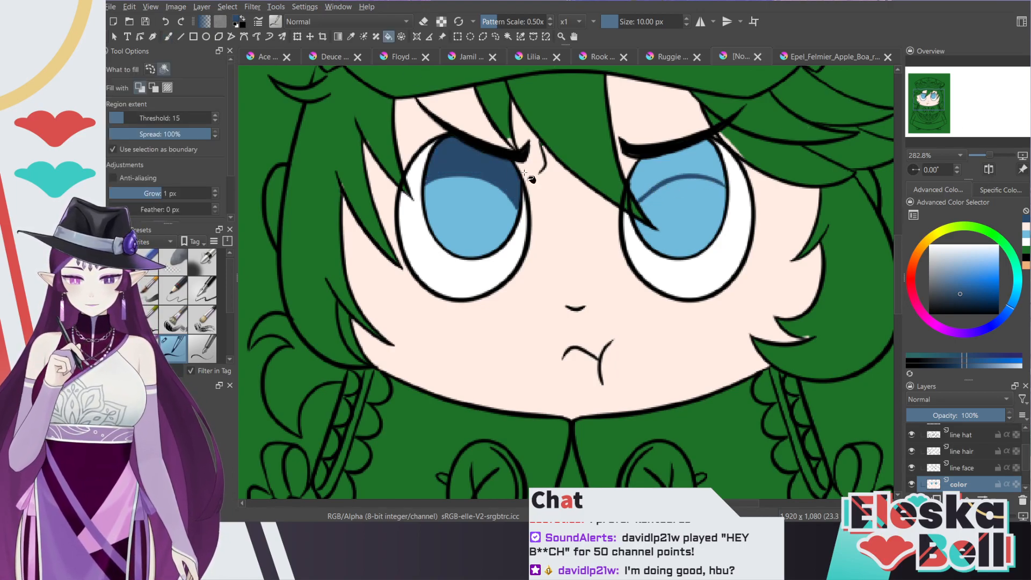
left_click(692, 173)
left_click(168, 36)
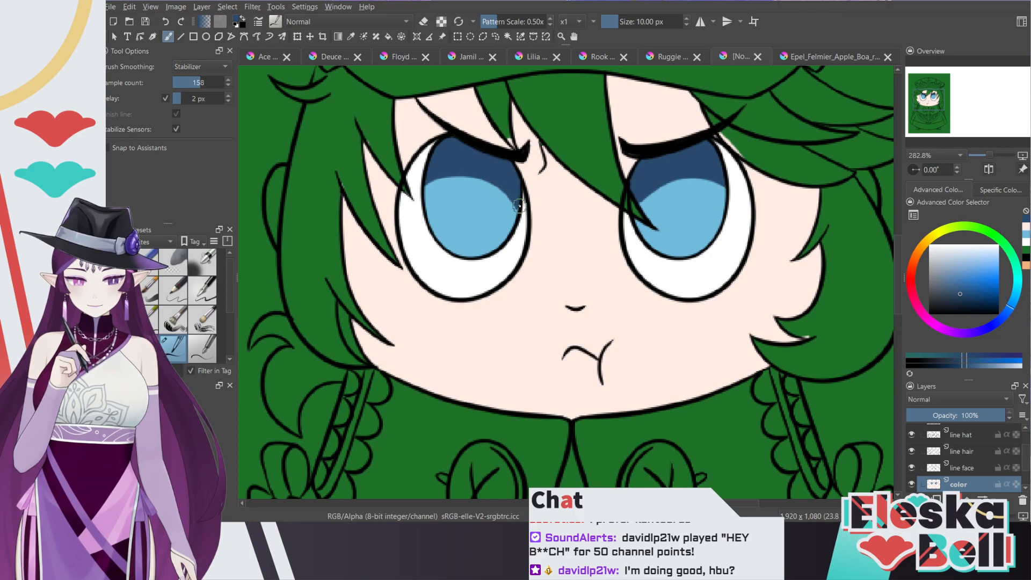
left_click_drag(699, 171, 704, 167)
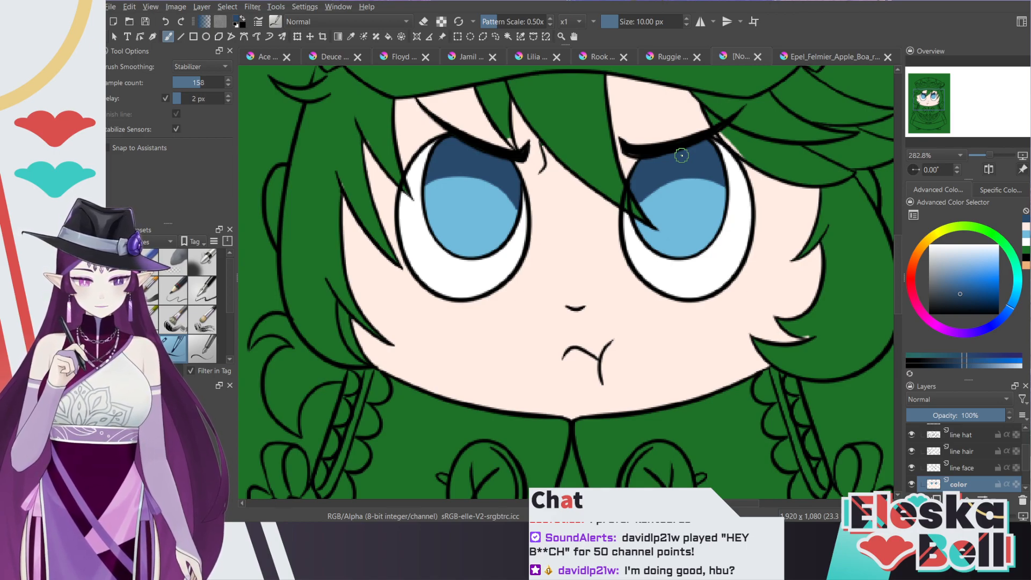
left_click(990, 171)
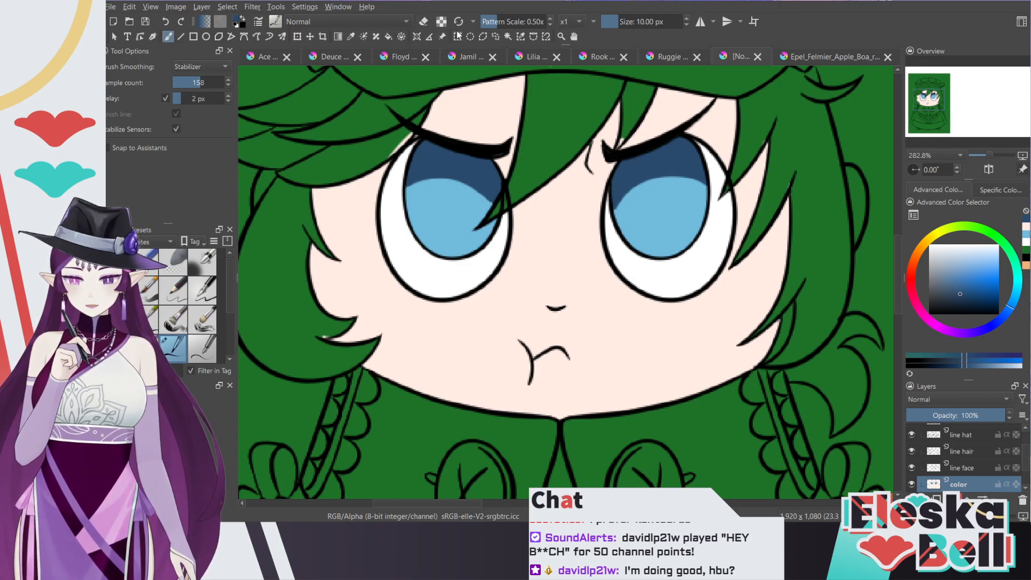
Step: Sample the skin colour from the chibi's face and paint the visible parts of both ears with the brush
left_click(351, 36)
left_click(358, 217)
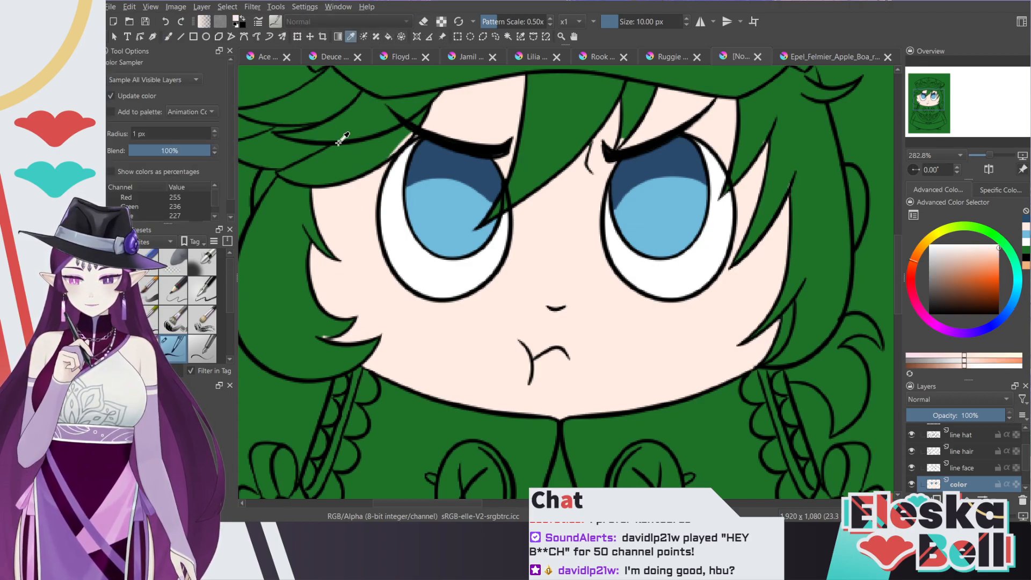
left_click(175, 40)
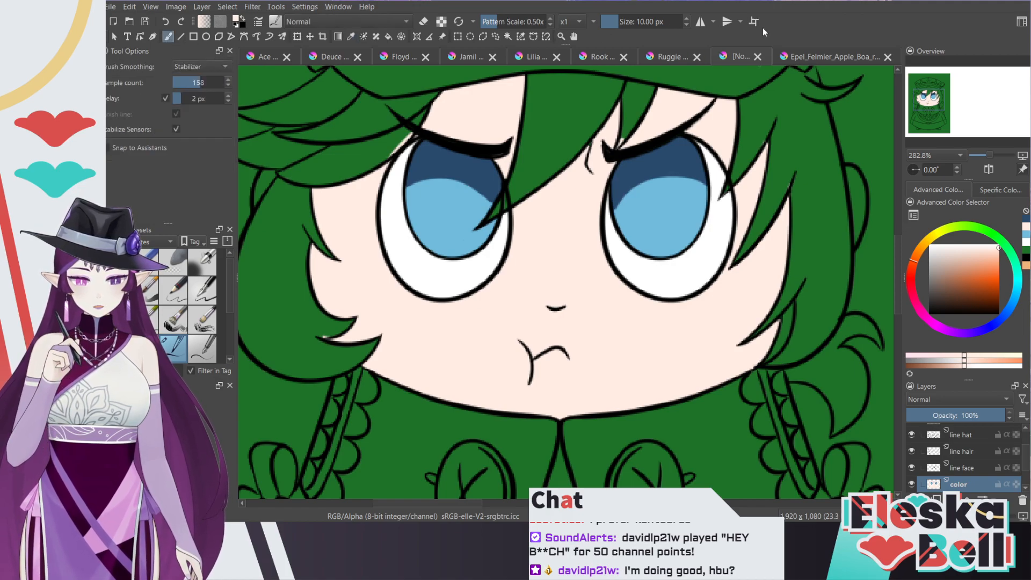
mouse_move(847, 166)
left_mouse_down()
mouse_move(863, 200)
mouse_move(854, 247)
mouse_move(853, 186)
mouse_move(855, 243)
left_mouse_up()
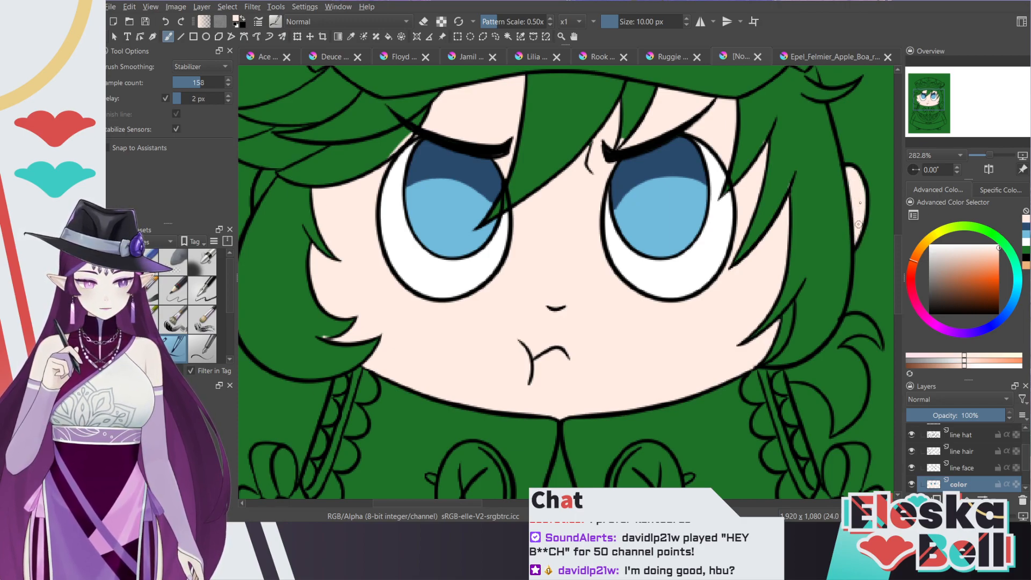
left_click_drag(453, 503, 432, 502)
mouse_move(386, 180)
left_mouse_down()
mouse_move(372, 203)
mouse_move(383, 172)
left_mouse_up()
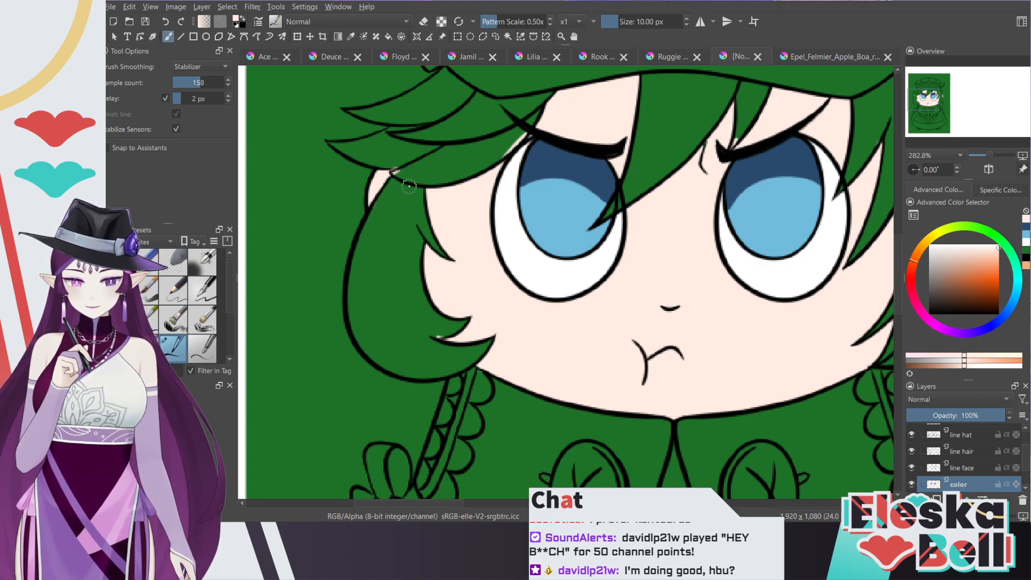
Step: Sample the lilac hair colour from the Epel Felmier reference and return to the chibi drawing
left_click_drag(436, 503, 462, 505)
mouse_move(898, 240)
left_mouse_down()
mouse_move(899, 215)
mouse_move(898, 306)
mouse_move(898, 234)
left_mouse_up()
key("plus")
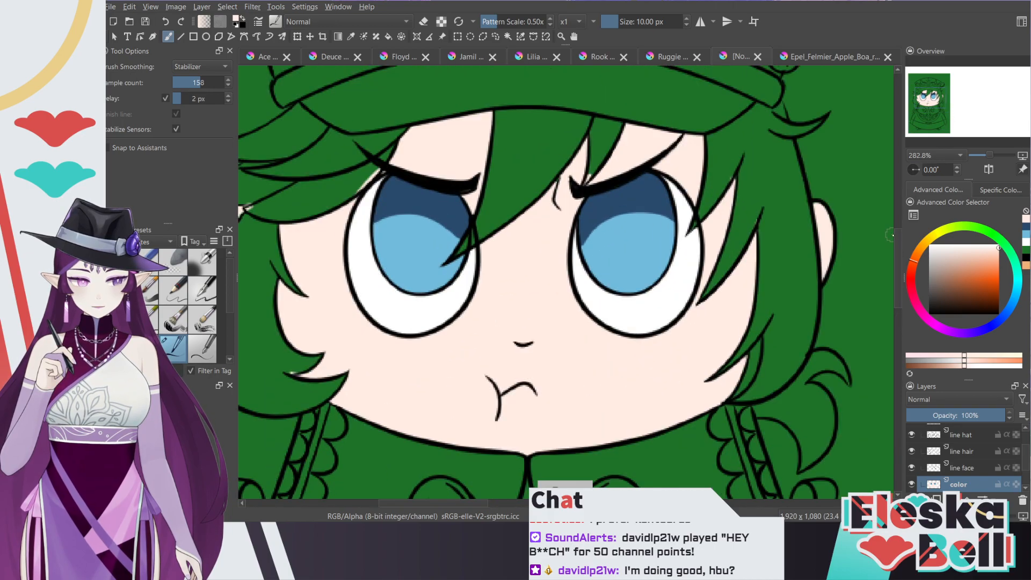
left_click(849, 57)
key("p")
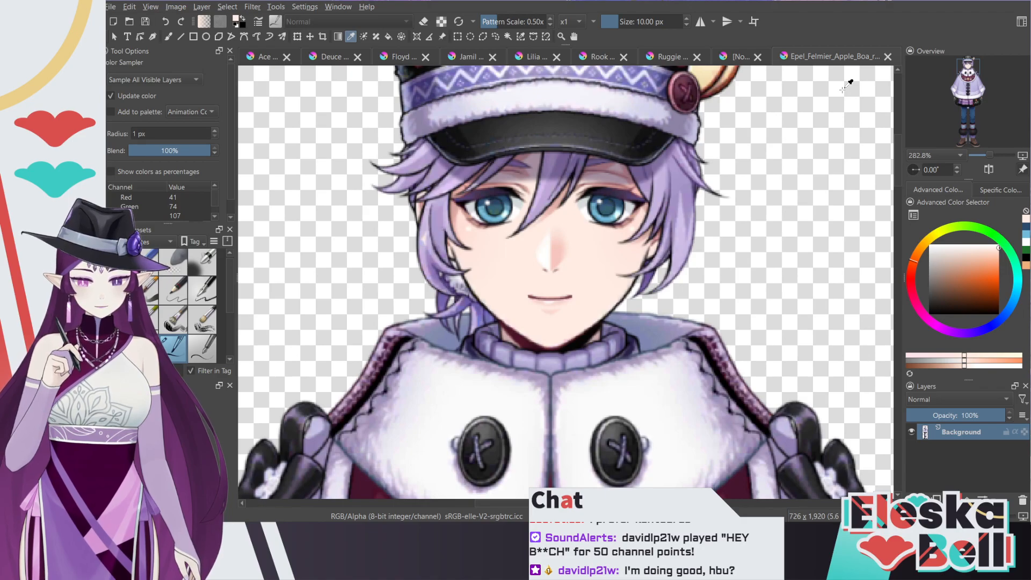
left_click(687, 180)
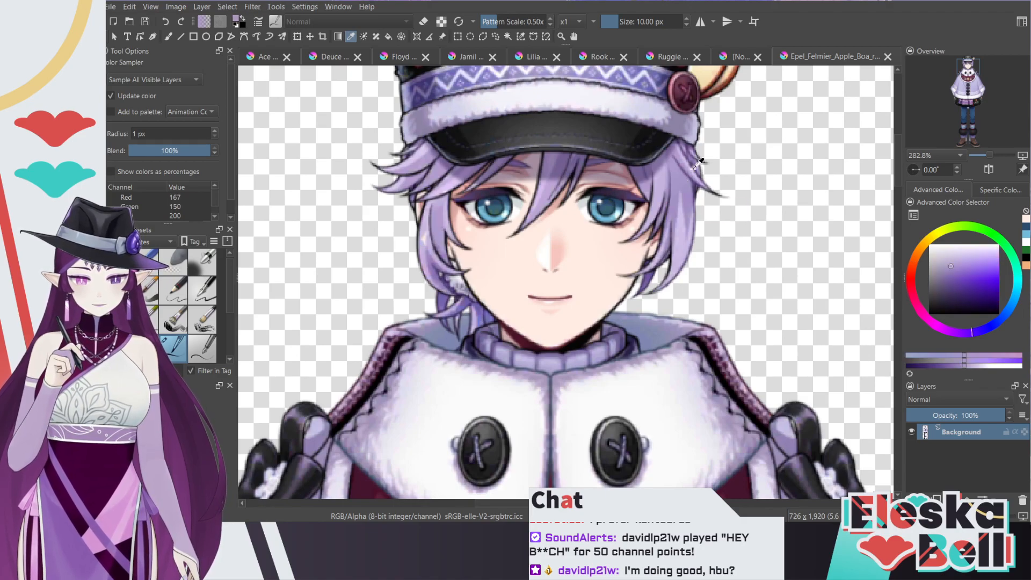
left_click(741, 56)
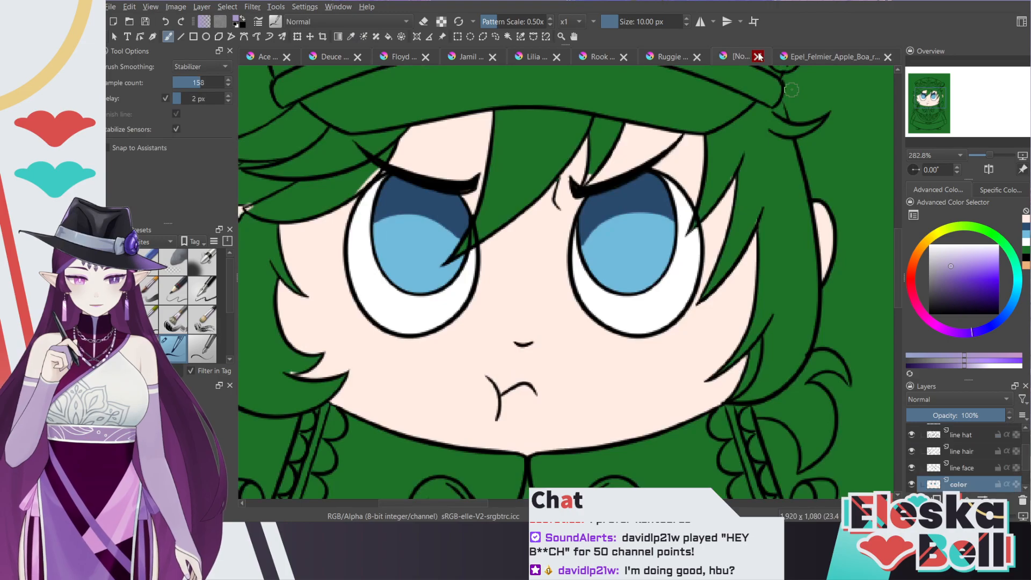
left_click(389, 36)
key("minus")
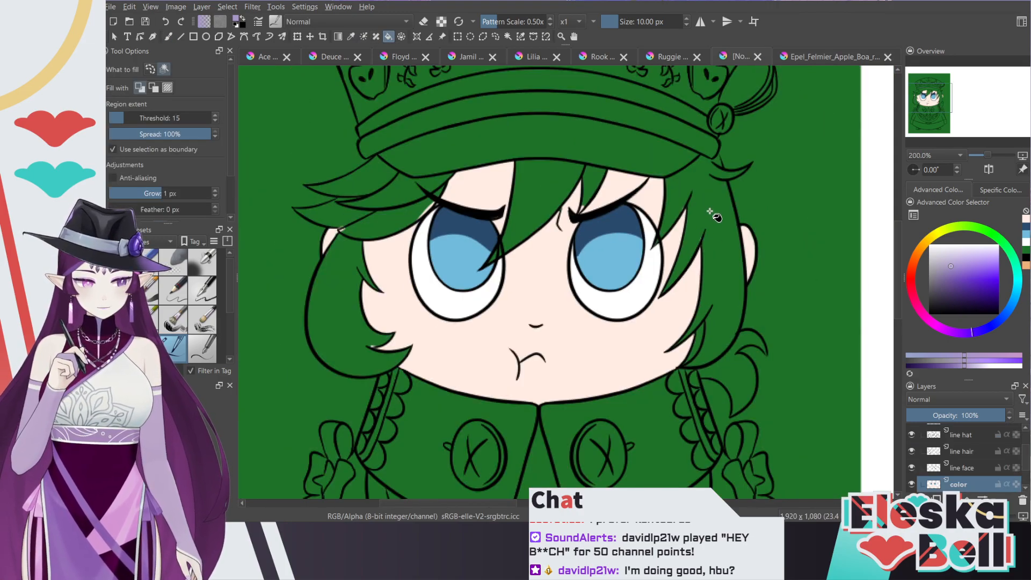
left_click(732, 198)
key("ctrl+z")
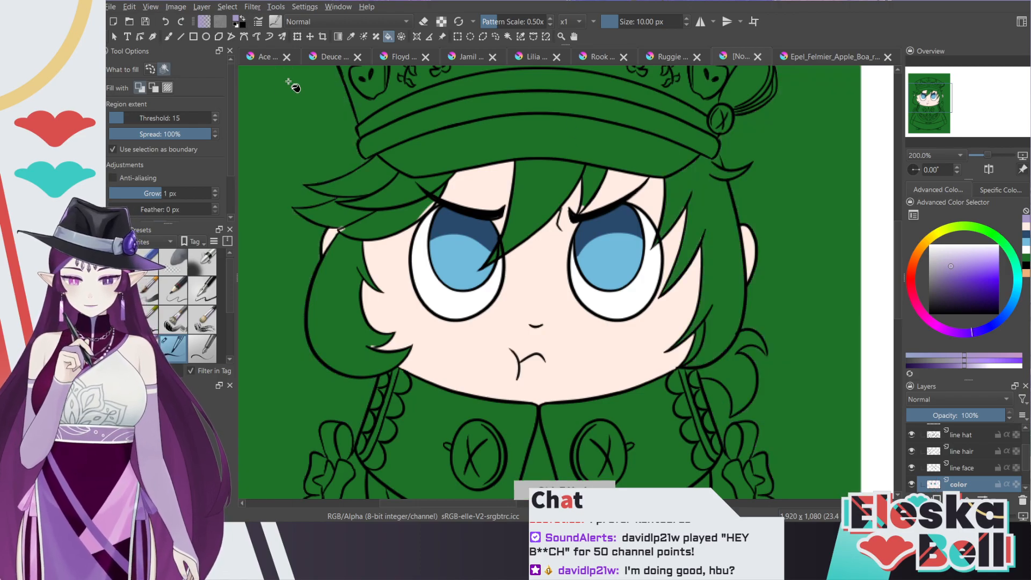
Step: Close the gap in the hair outline below the hat with a lilac stroke and fill the hair beside the right-hand ear
key("b")
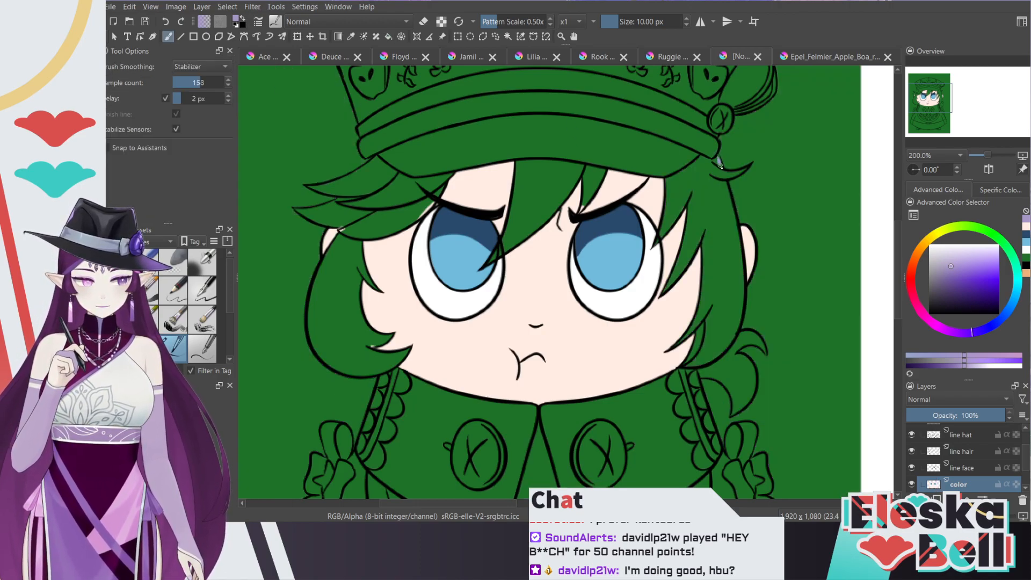
left_click_drag(725, 185, 738, 252)
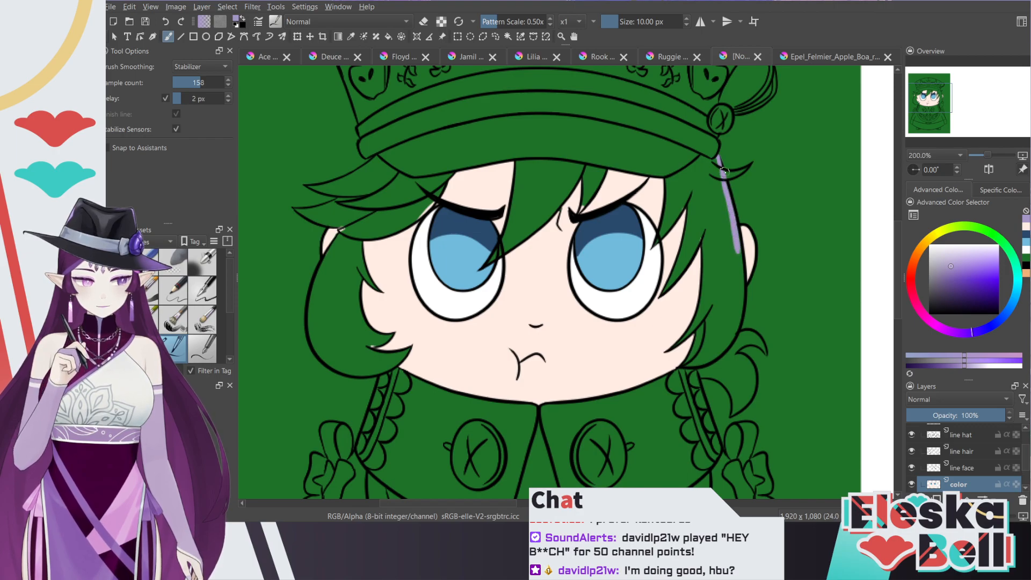
left_click(388, 36)
left_click(716, 248)
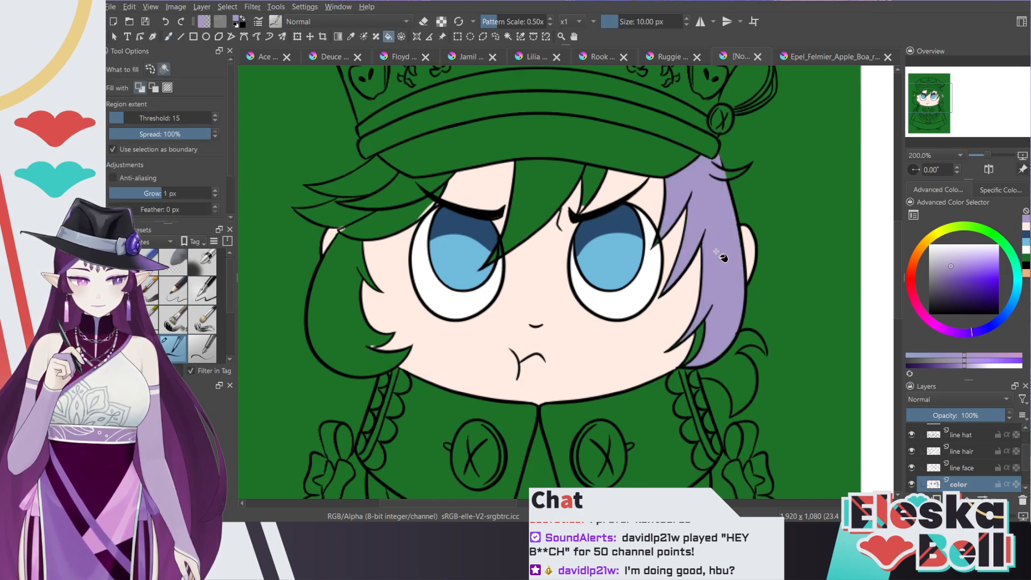
Step: Fill the fringe, the layered locks and side hair by the left-hand ear, and the ponytail curl with lilac
left_click(543, 194)
left_click(596, 184)
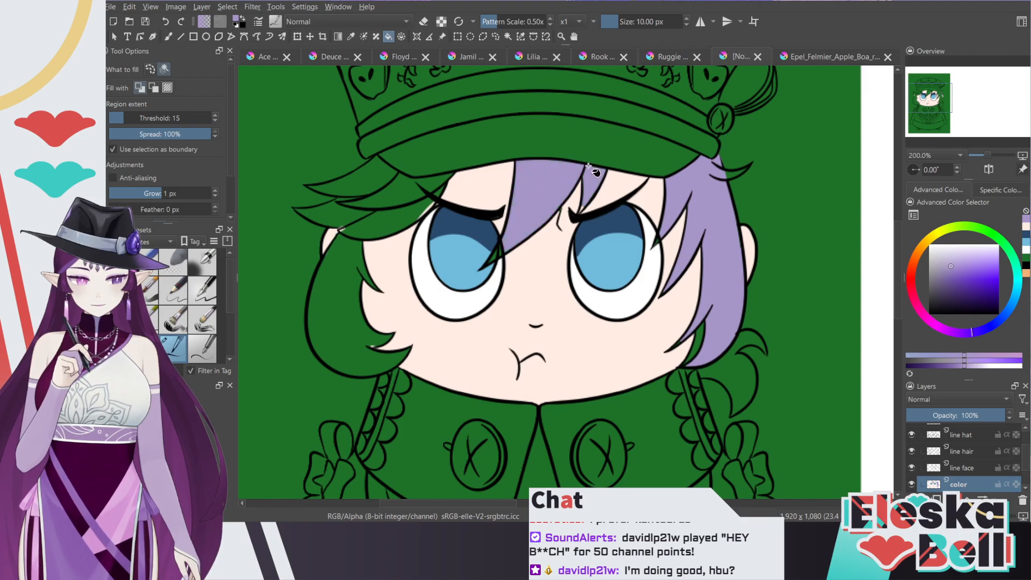
left_click(395, 197)
left_click(371, 178)
left_click(347, 216)
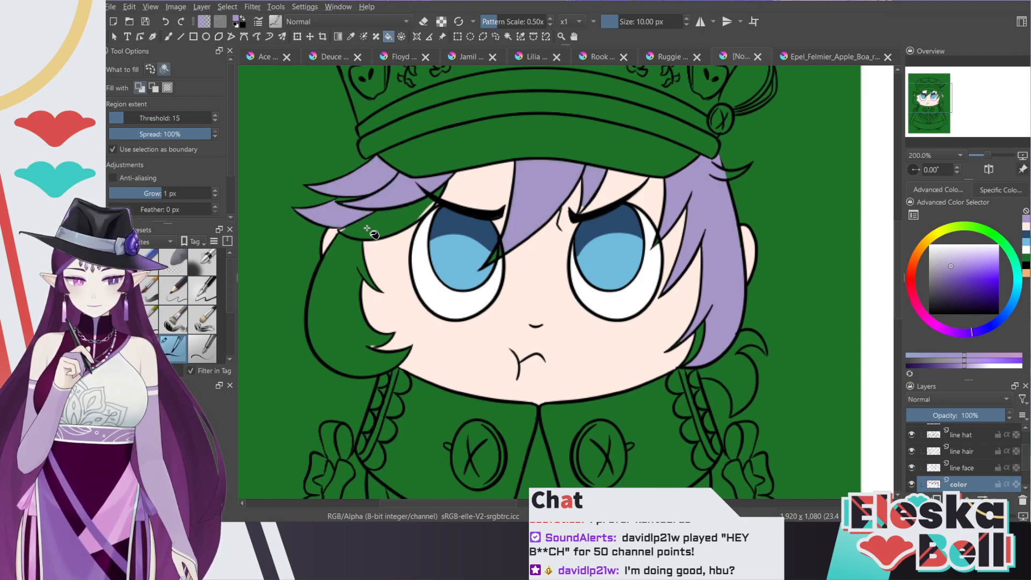
left_click(366, 225)
left_click(340, 277)
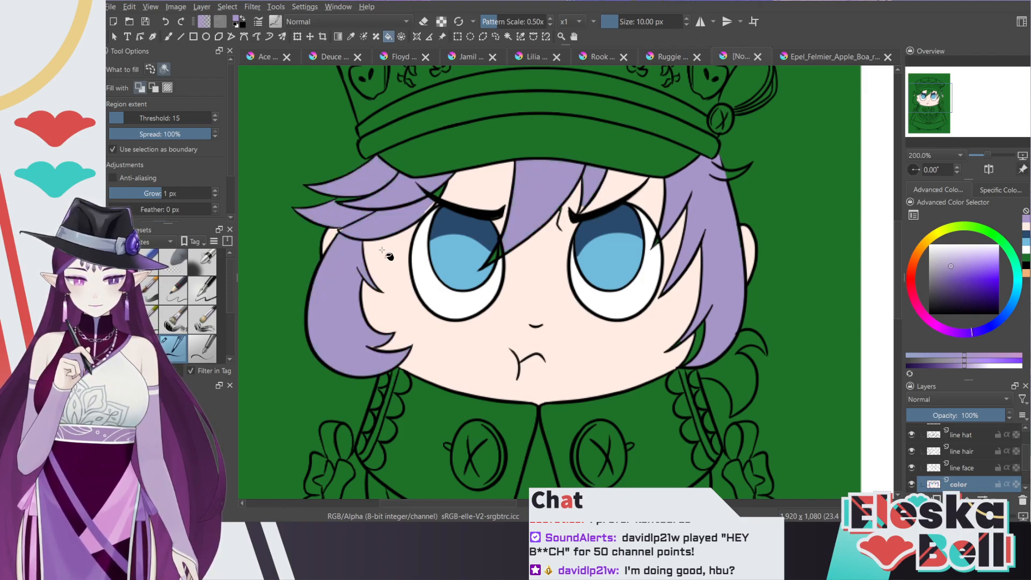
left_click(744, 379)
left_click(704, 349)
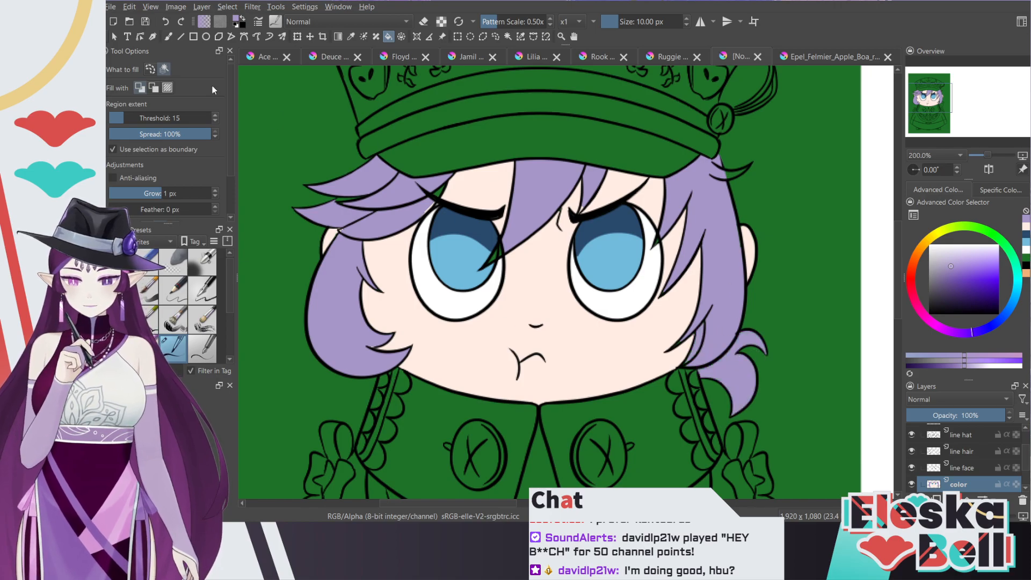
Step: Paint lilac over the unfilled gaps in the hair around the left-hand eyebrow and the fringe tips crossing the eyes
left_click(168, 36)
key("plus")
key("plus")
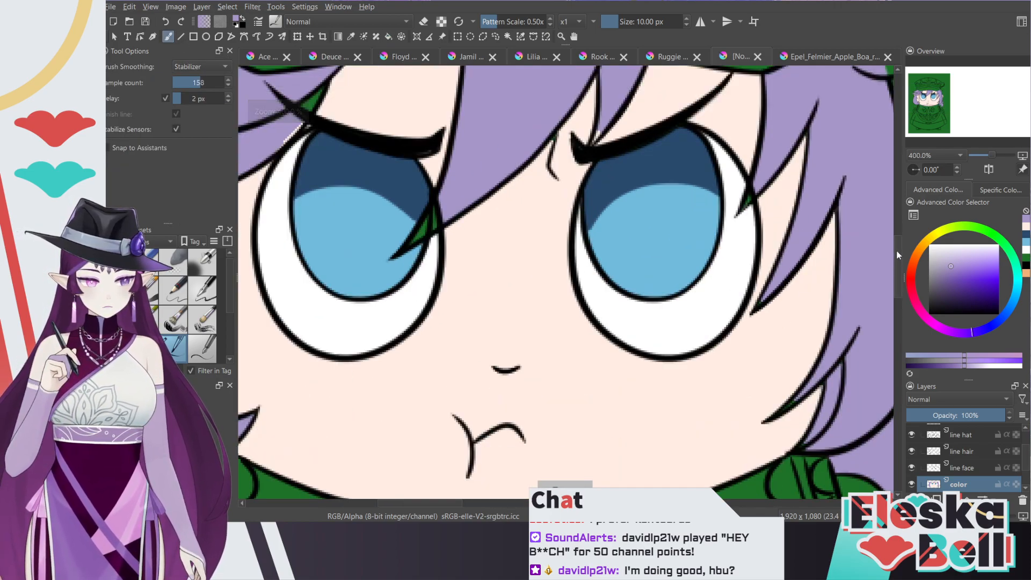
scroll(808, 297, "down", 5)
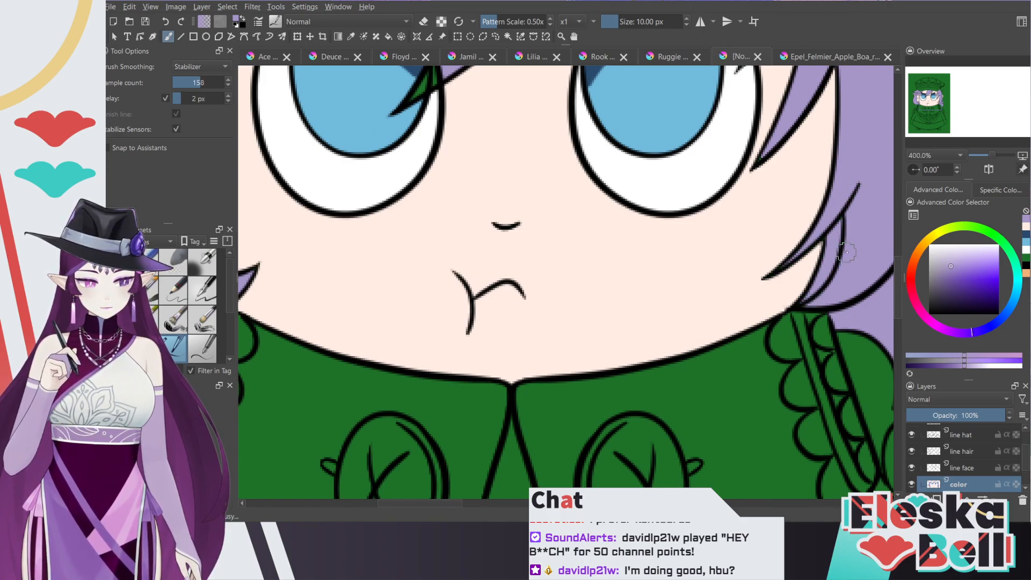
scroll(757, 333, "up", 6)
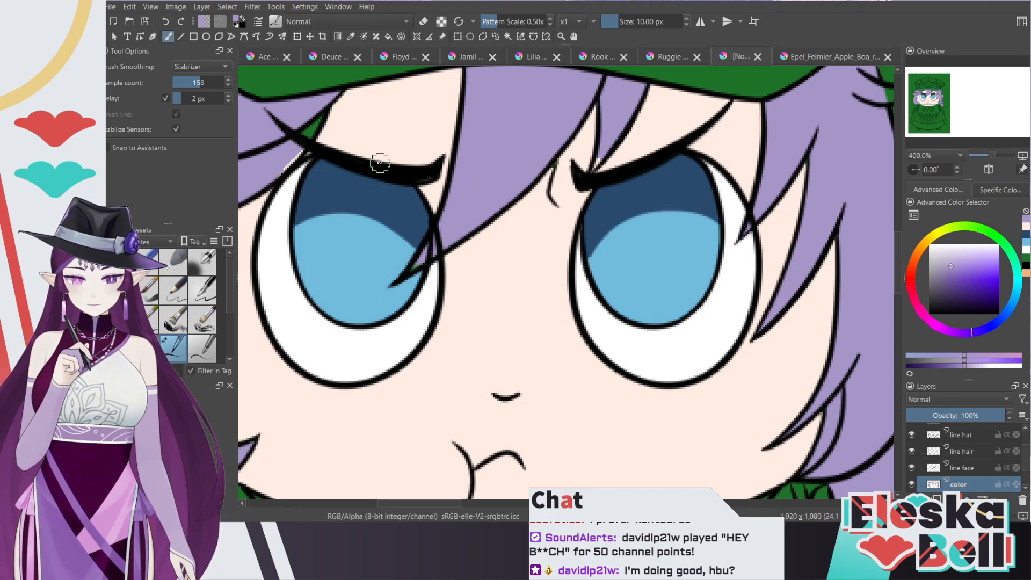
left_click_drag(326, 113, 310, 136)
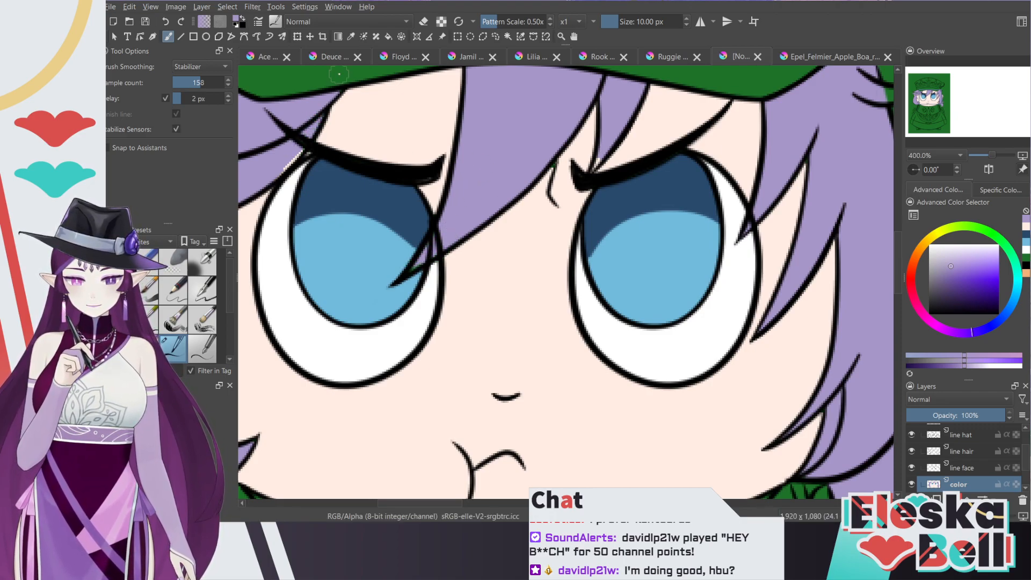
left_click_drag(277, 173, 303, 150)
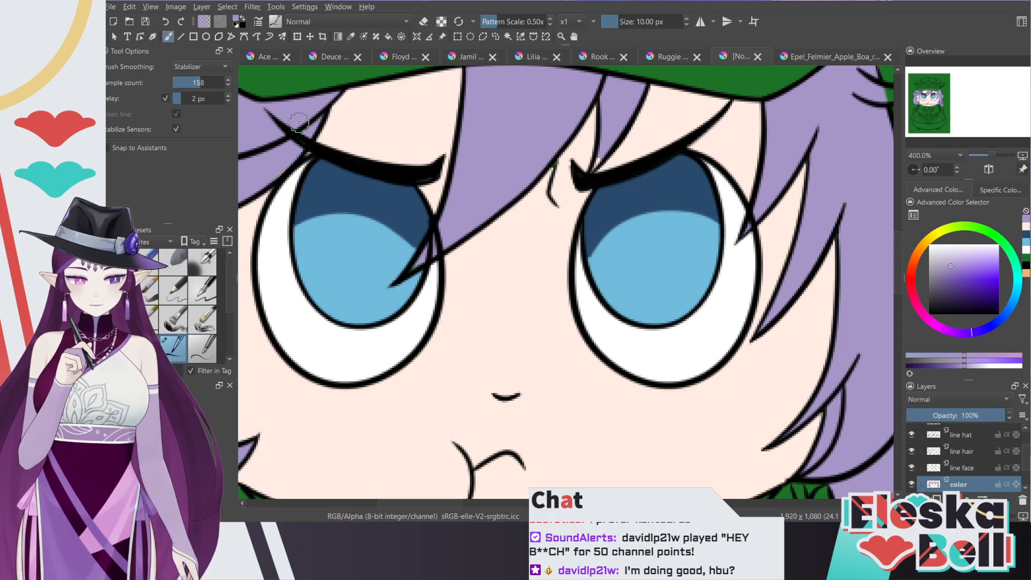
scroll(598, 161, "down", 2)
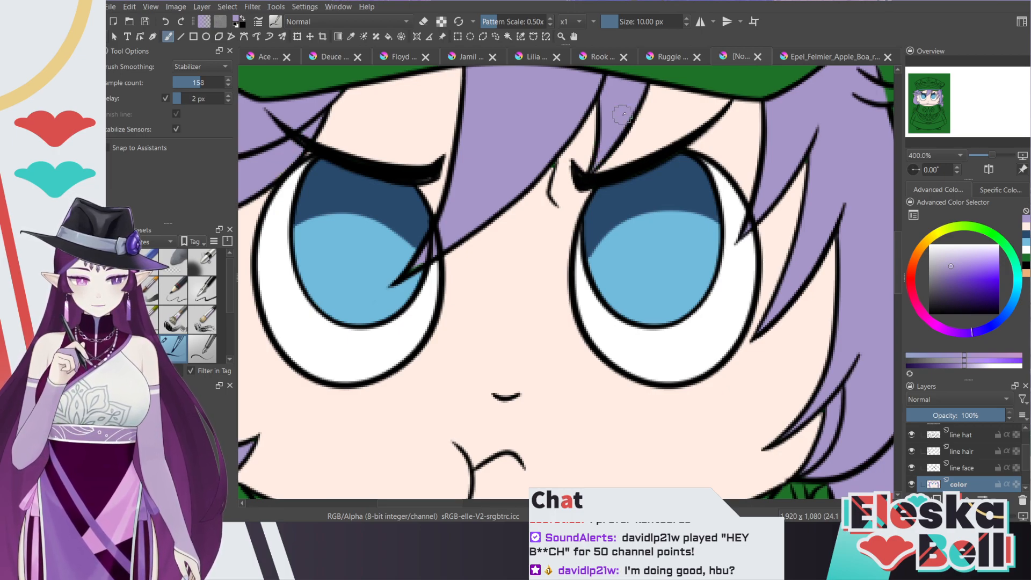
Step: Set the brush stabilizer sample count to 12 and paint the flicked tuft below the hat's right-hand edge lilac
scroll(802, 216, "up", 1)
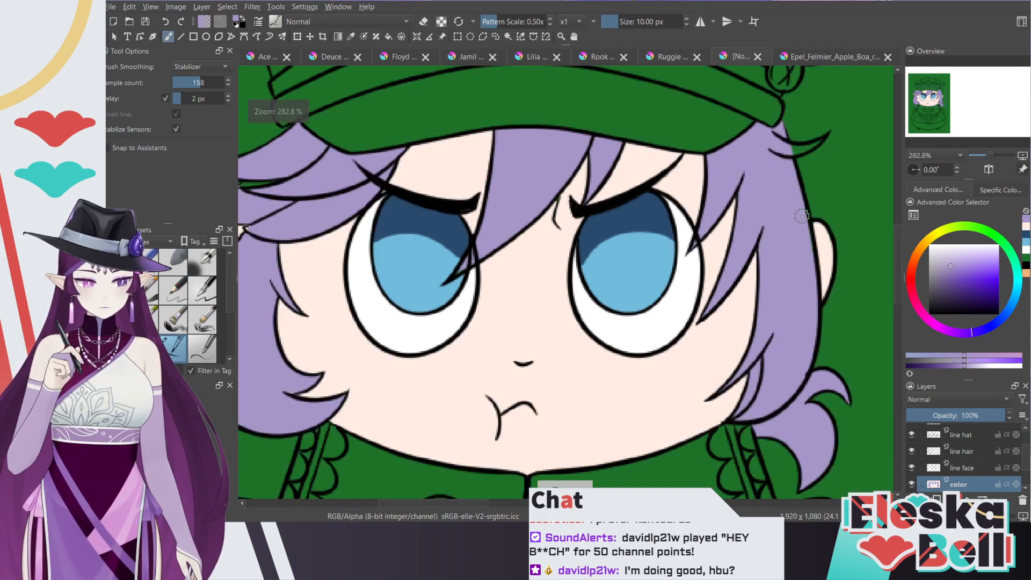
left_click(936, 99)
scroll(693, 387, "up", 2)
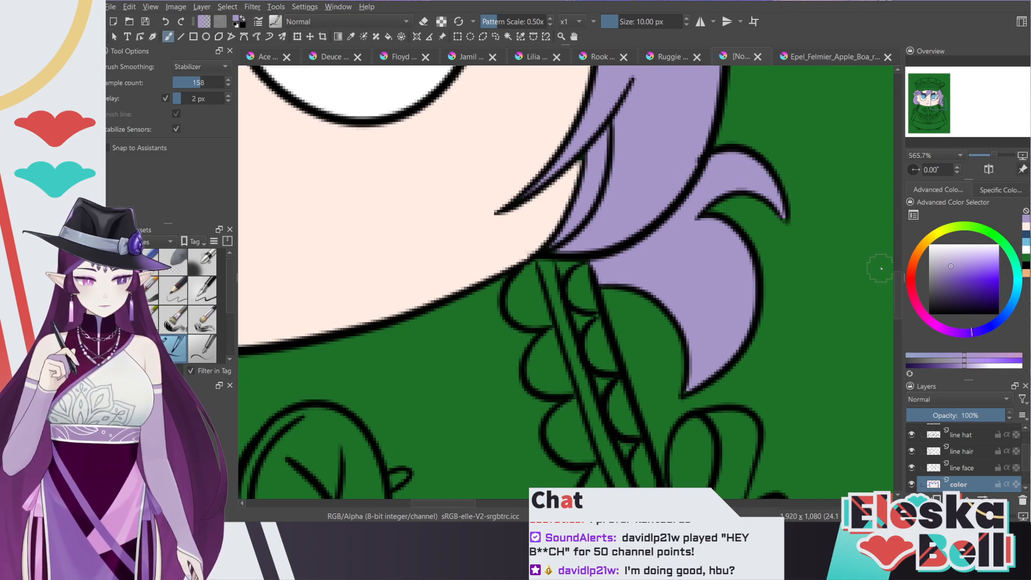
left_click_drag(189, 81, 178, 81)
left_click_drag(900, 289, 901, 229)
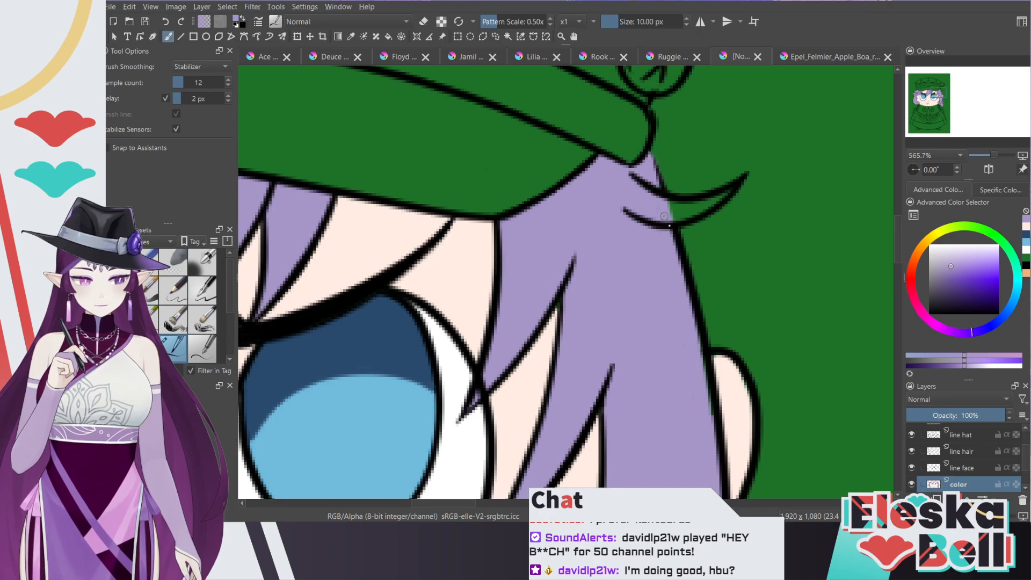
mouse_move(672, 207)
left_mouse_down()
mouse_move(692, 218)
mouse_move(720, 199)
left_mouse_up()
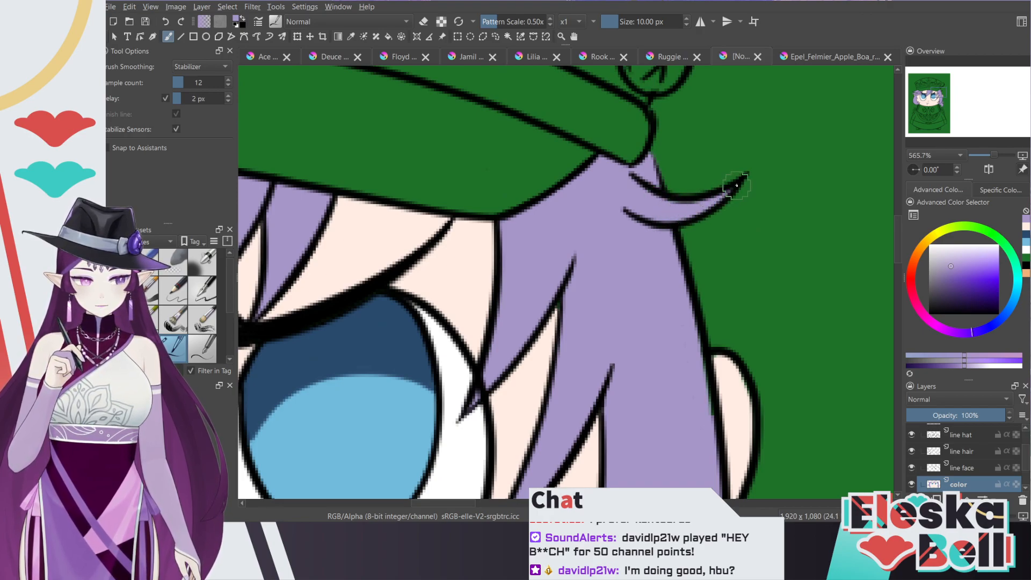
Step: Examine the lilac locks and side hair around the left-hand ear for unfilled gaps along the line art
key("minus")
key("minus")
left_click_drag(922, 98, 920, 99)
key("plus")
key("plus")
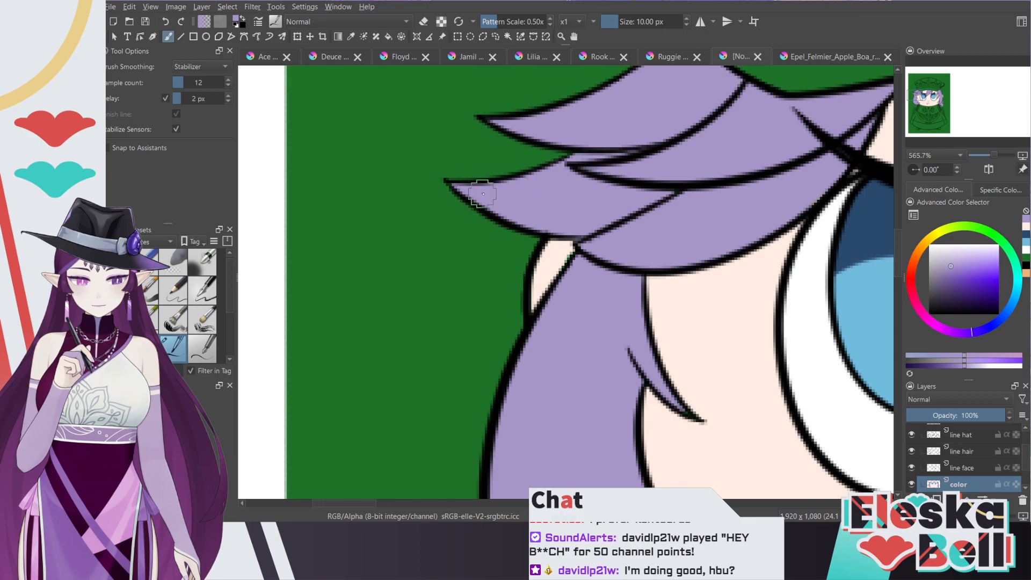
key("minus")
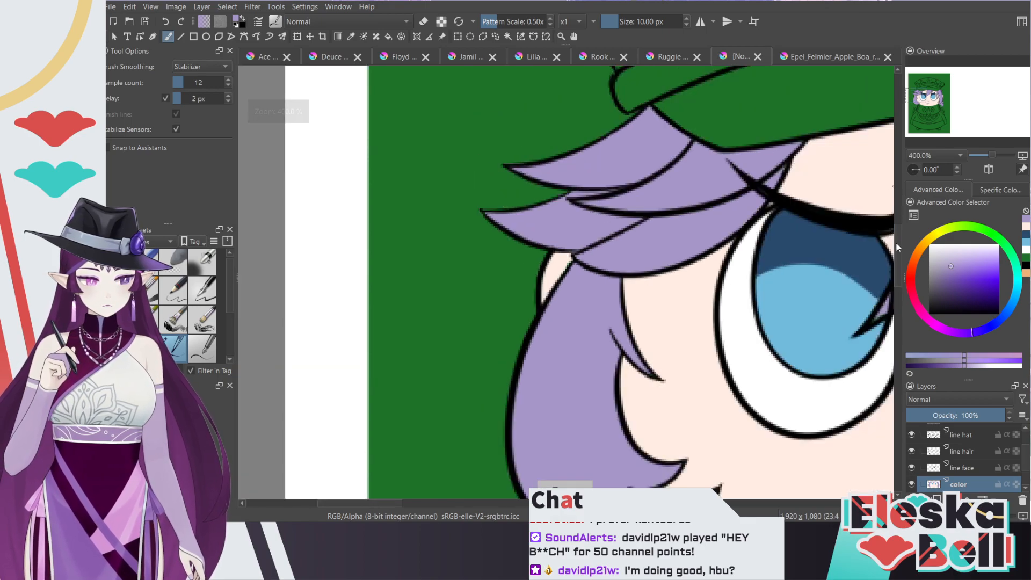
scroll(779, 226, "down", 3)
key("plus")
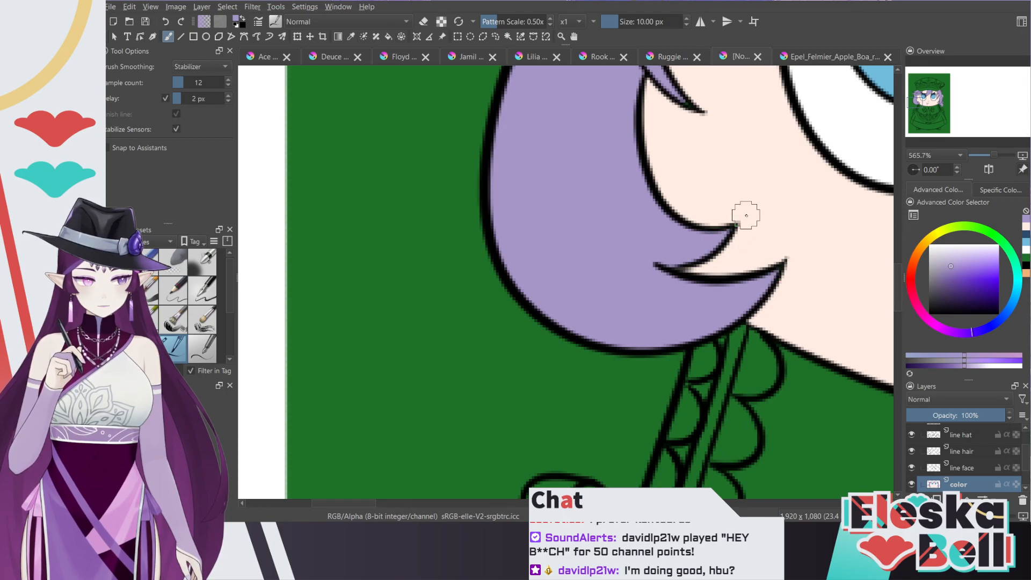
scroll(747, 214, "up", 3)
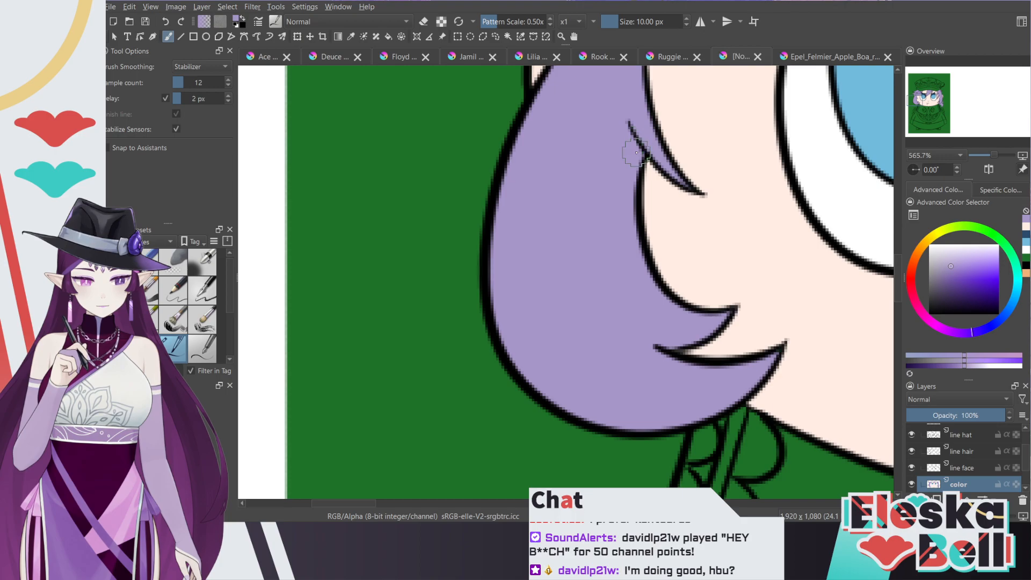
scroll(652, 89, "down", 3)
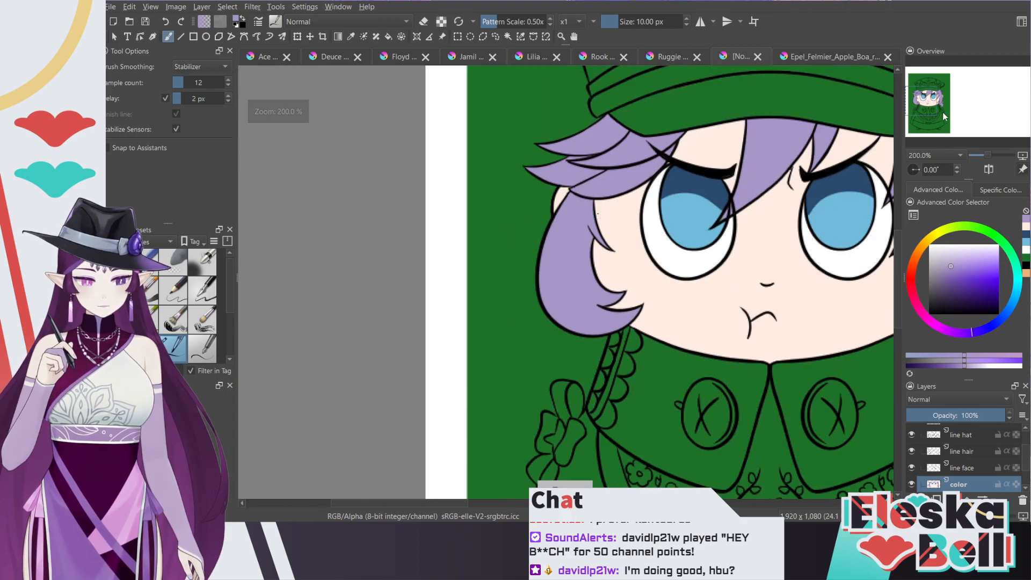
scroll(597, 214, "down", 1)
left_click_drag(924, 102, 932, 105)
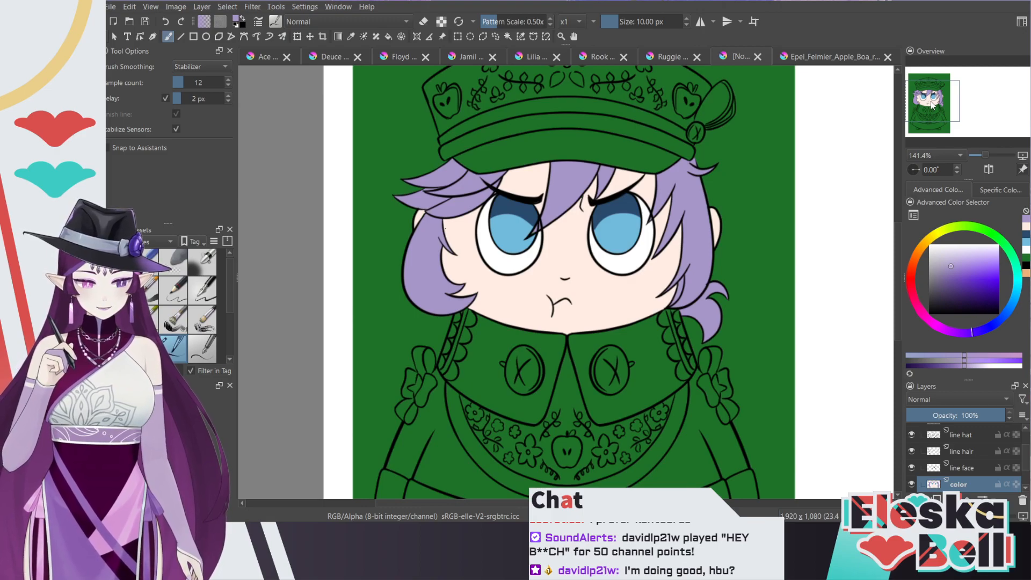
Step: Sample the near-black hat colour, RGB 26, 26, 26, from the Epel Felmier reference and return to the chibi drawing
left_click_drag(941, 101, 916, 84)
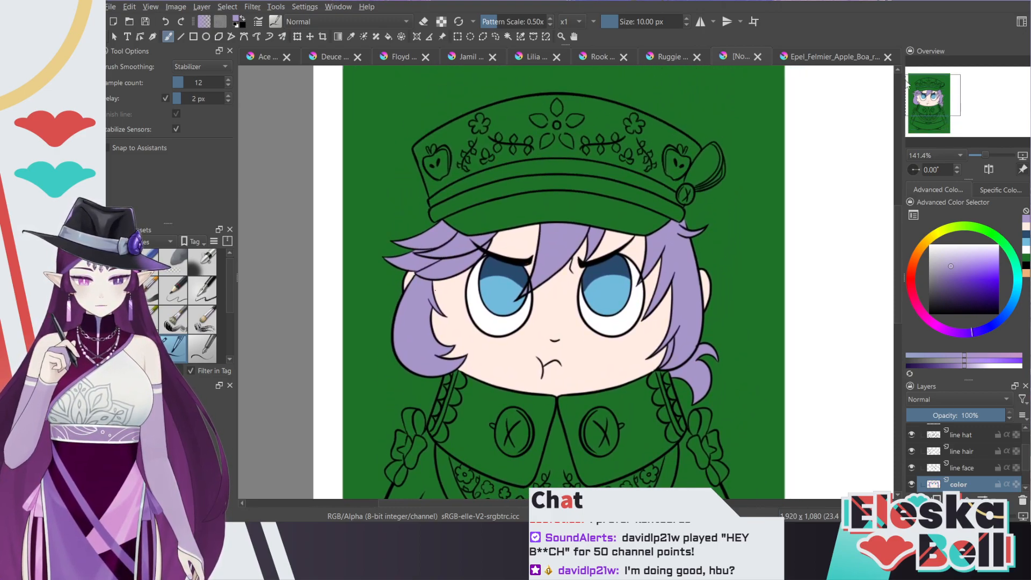
left_click(805, 57)
key("minus")
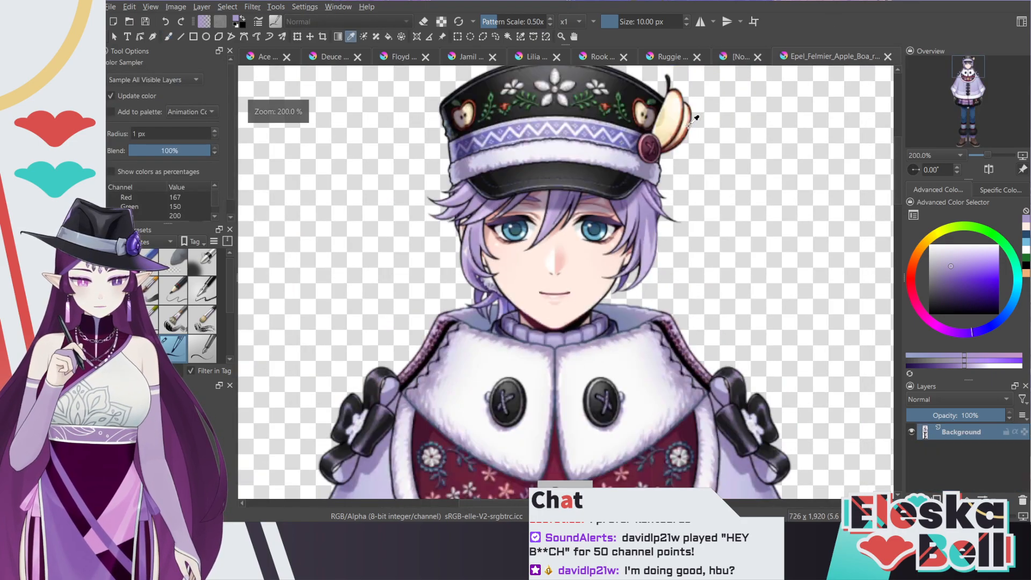
left_click_drag(947, 87, 947, 83)
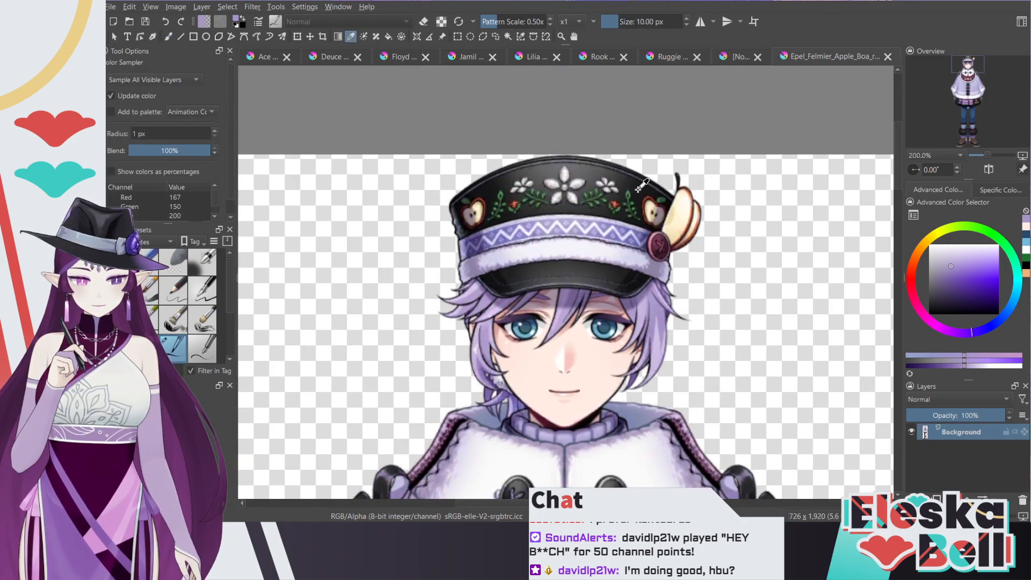
left_click(639, 186)
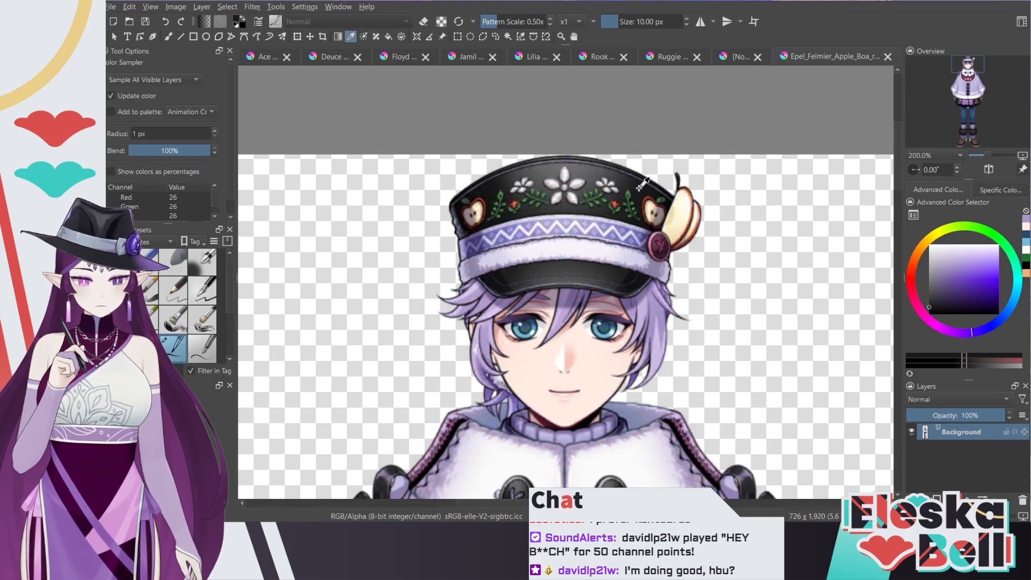
left_click(746, 57)
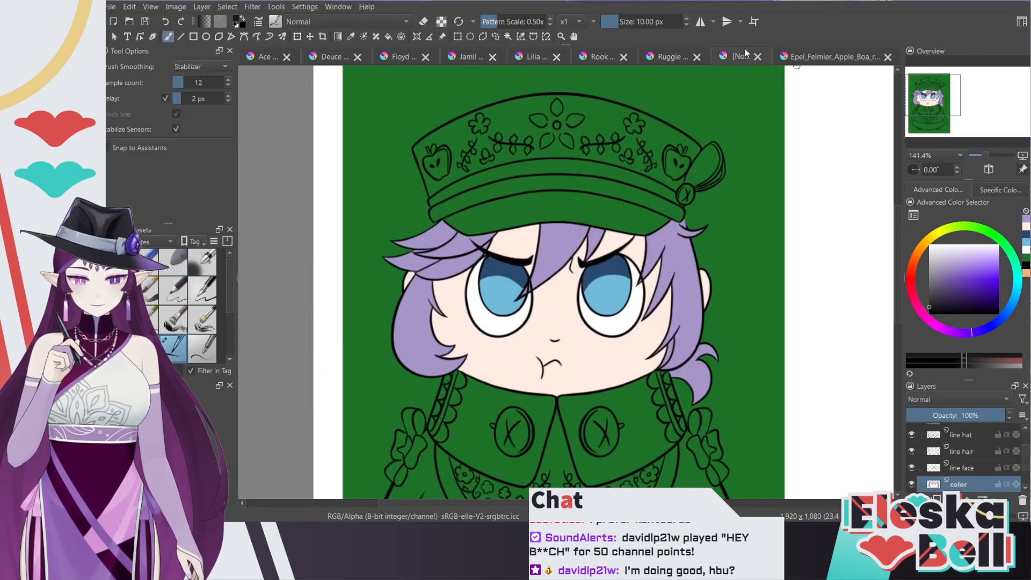
Step: Fill the hat's visor with the sampled near-black, and try the same fill on the crown before undoing it
left_click(388, 36)
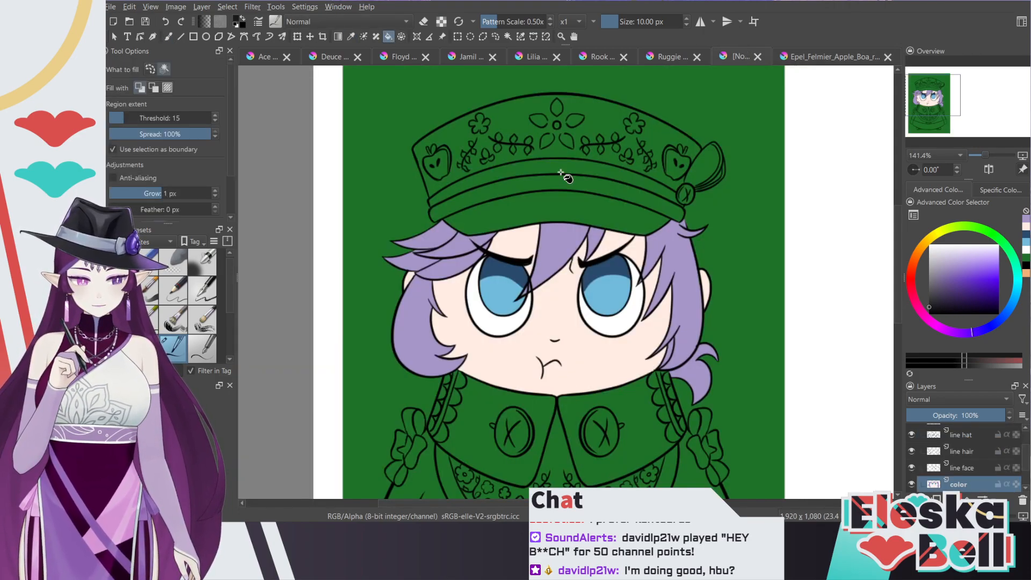
left_click(619, 205)
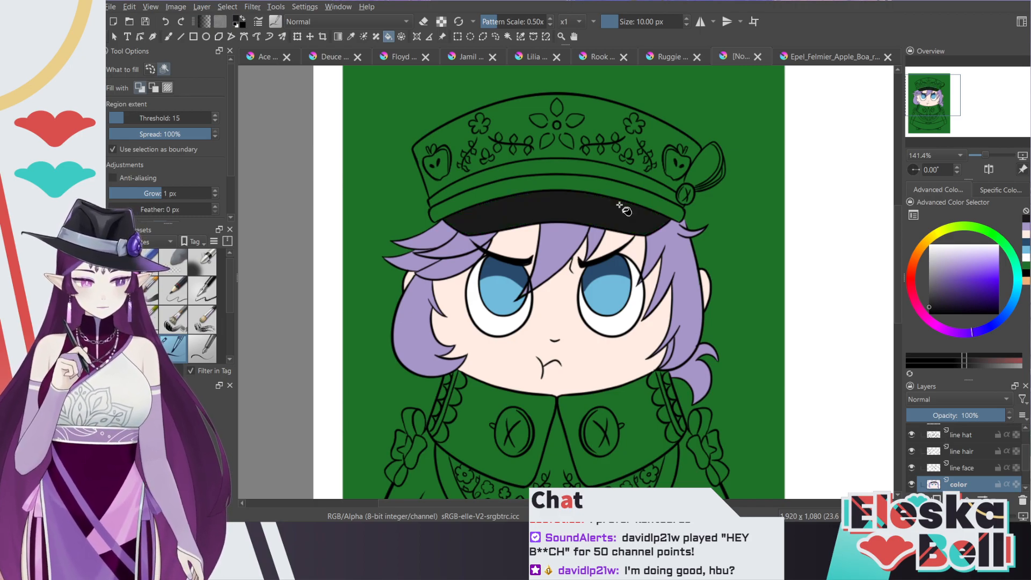
left_click(665, 131)
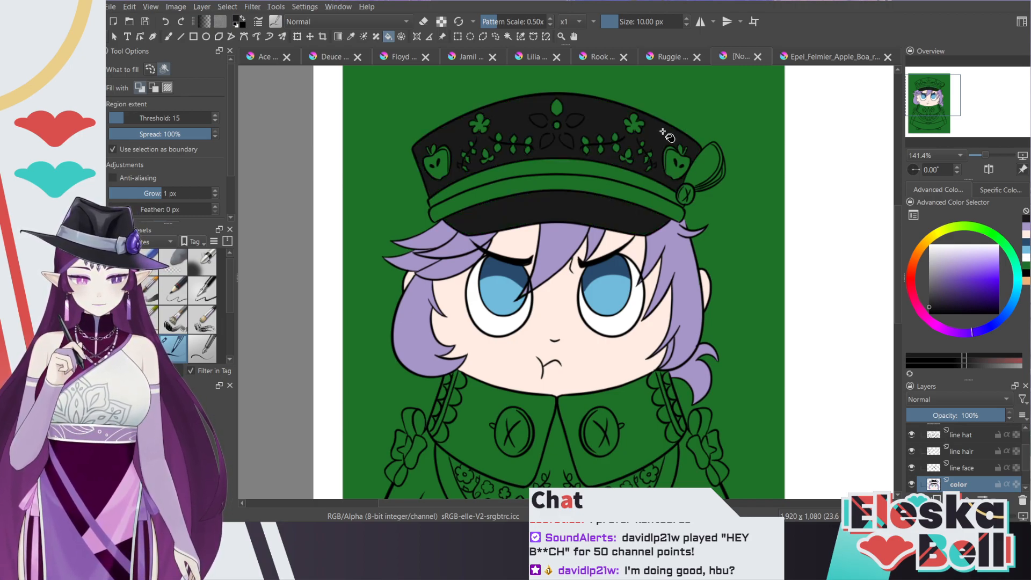
key("ctrl+z")
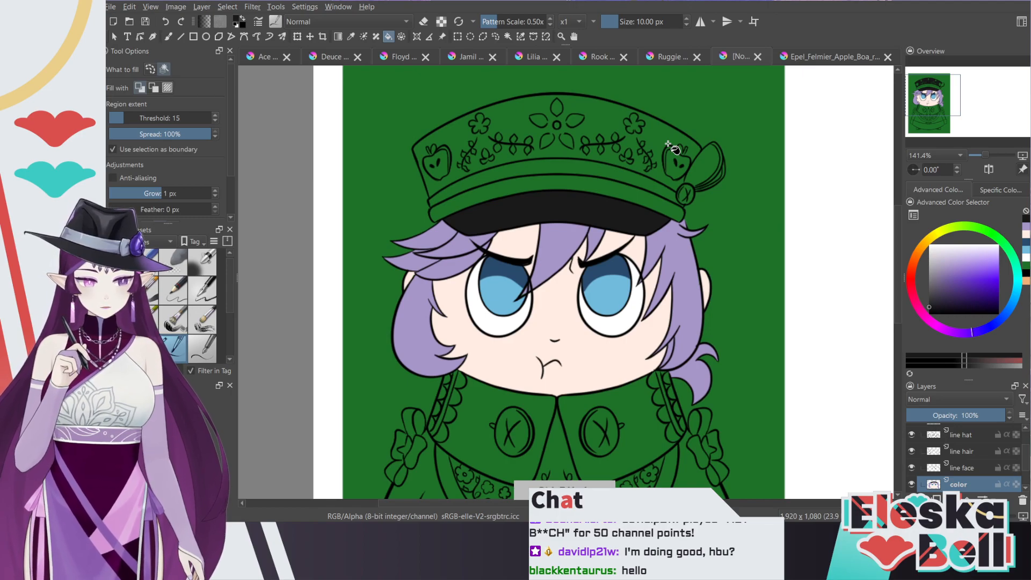
Step: Compare the chibi hat's embroidery and bands with the hat on the Epel Felmier reference
left_click_drag(945, 118, 940, 101)
scroll(926, 119, "up", 1)
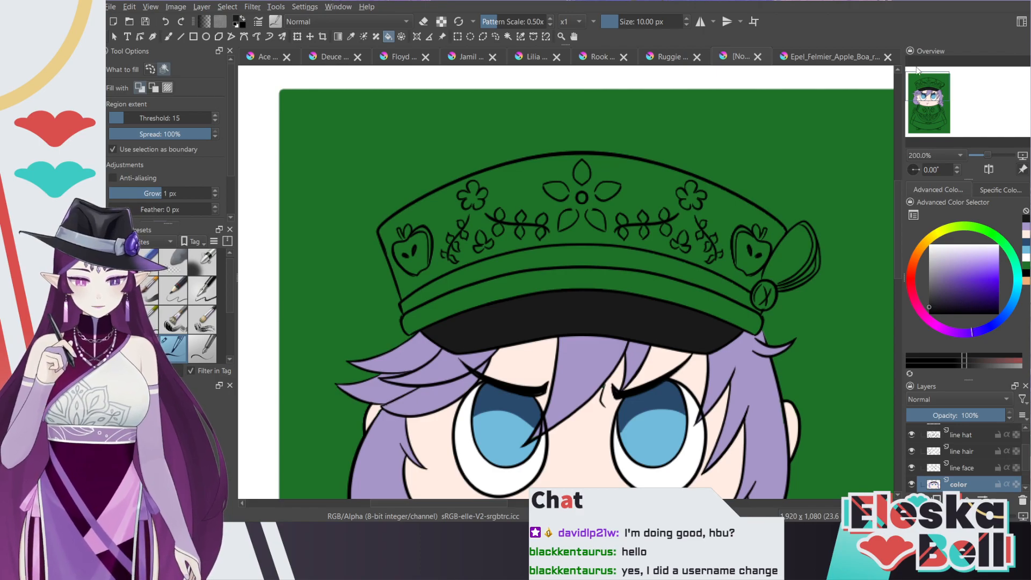
left_click(830, 57)
key("ctrl+equal")
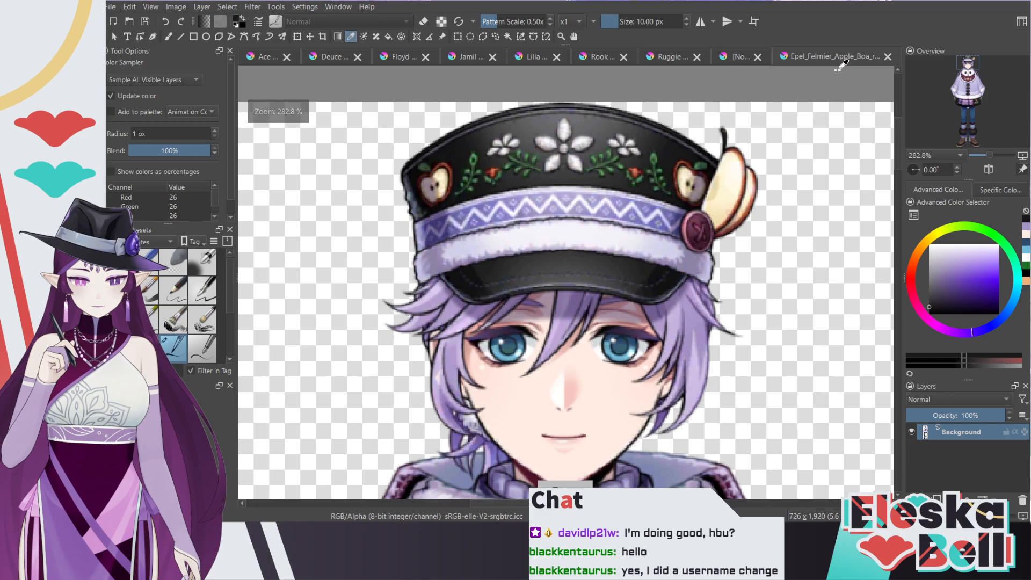
left_click(734, 57)
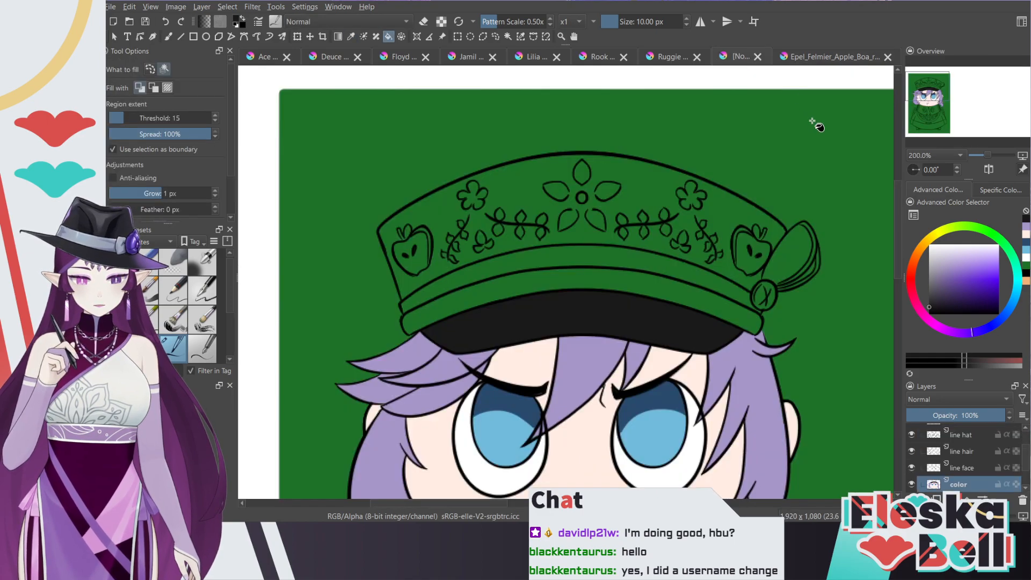
Step: Draw a black zigzag along the hat's upper band on the line hat layer, with horizontal mirroring on
key("ctrl+equal")
left_click(700, 21)
scroll(1010, 460, "up", 1)
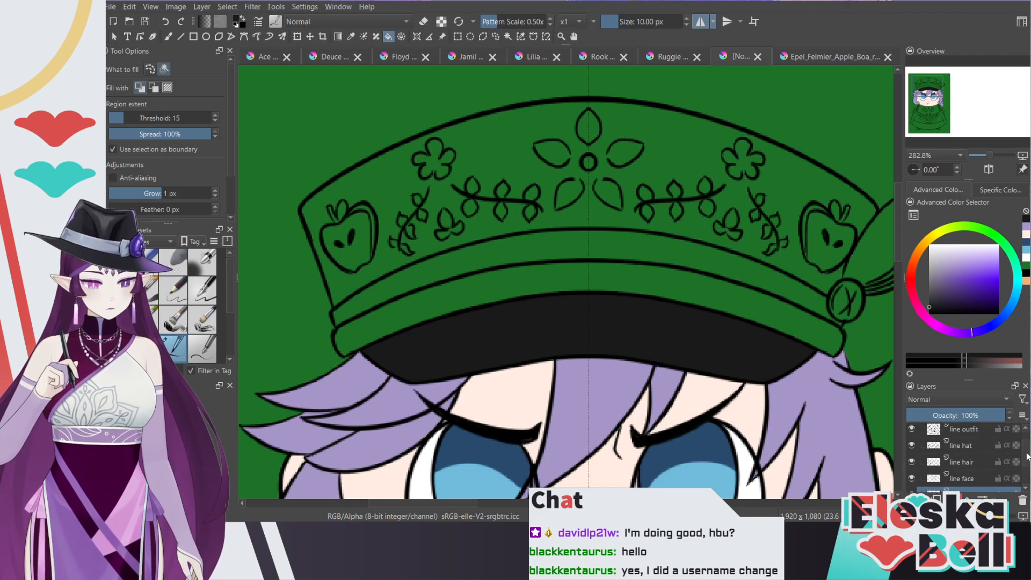
left_click(977, 444)
left_click(931, 313)
left_click_drag(930, 323, 930, 322)
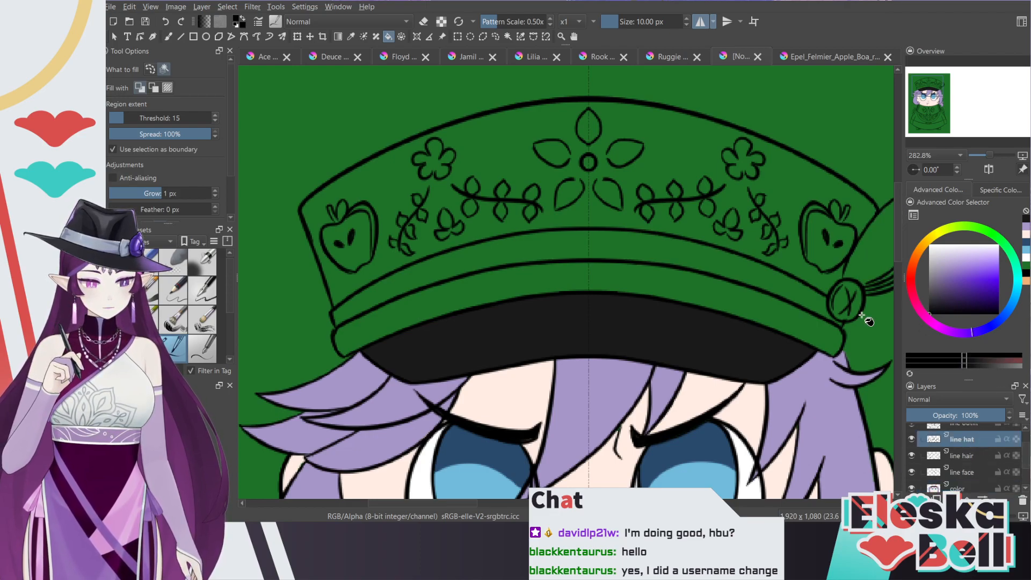
key("b")
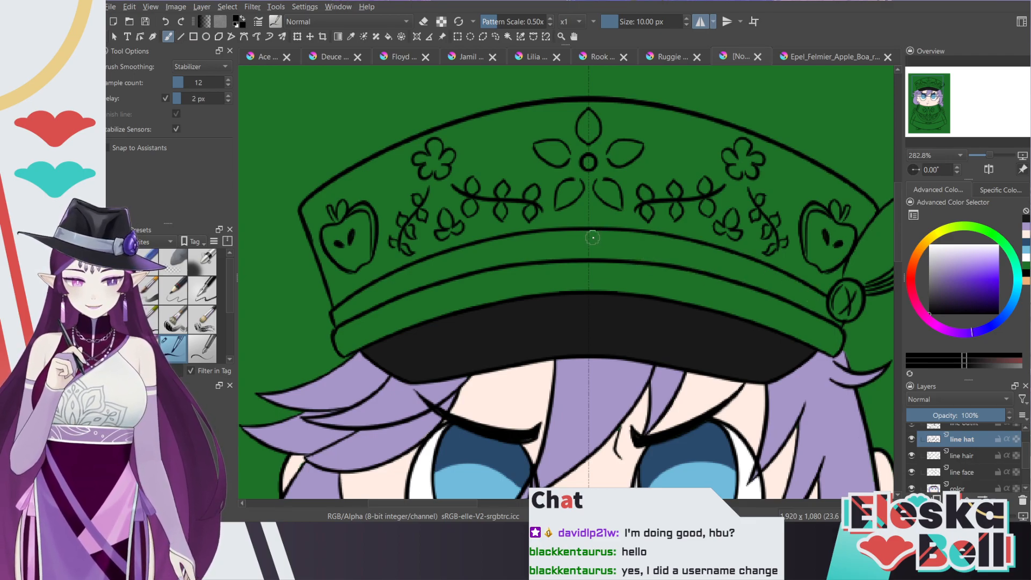
mouse_move(589, 231)
left_mouse_down()
mouse_move(602, 252)
mouse_move(625, 258)
mouse_move(605, 260)
mouse_move(638, 230)
mouse_move(657, 261)
left_mouse_up()
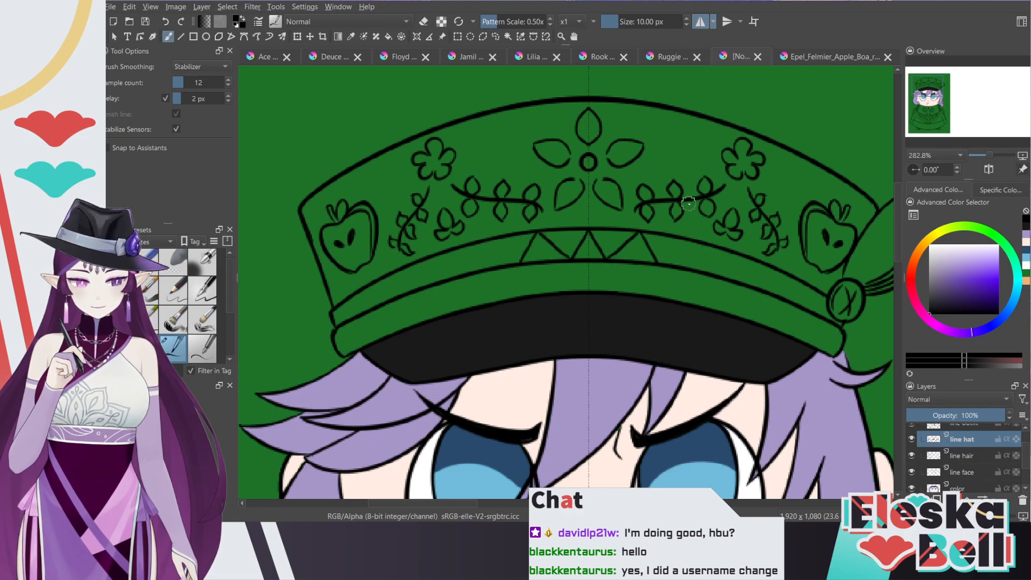
mouse_move(658, 253)
left_mouse_down()
mouse_move(612, 248)
mouse_move(591, 231)
mouse_move(618, 263)
mouse_move(659, 233)
mouse_move(686, 263)
mouse_move(740, 259)
mouse_move(706, 262)
mouse_move(731, 250)
mouse_move(757, 288)
mouse_move(781, 273)
mouse_move(801, 304)
mouse_move(823, 300)
left_mouse_up()
key("ctrl+z")
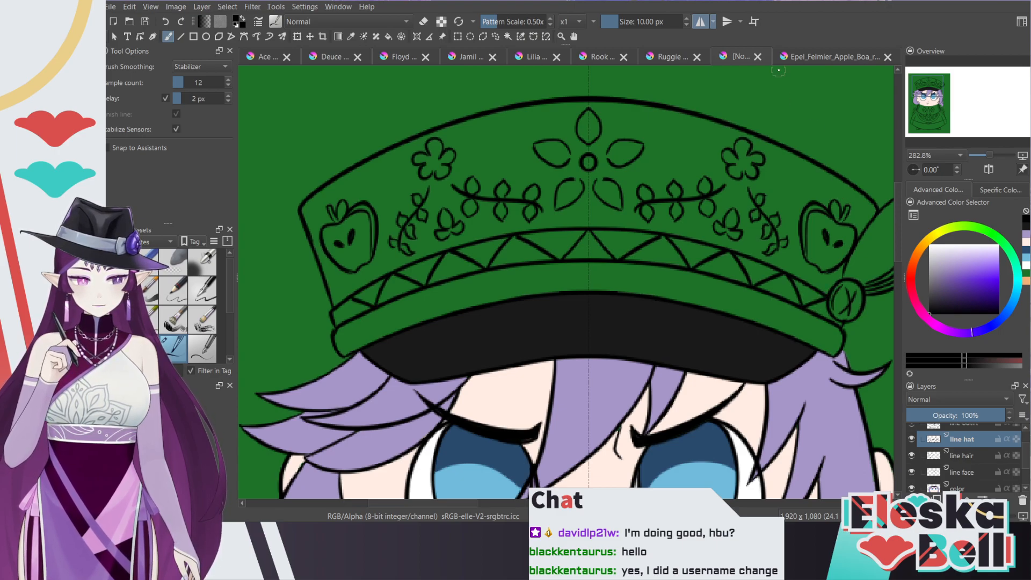
left_click(702, 22)
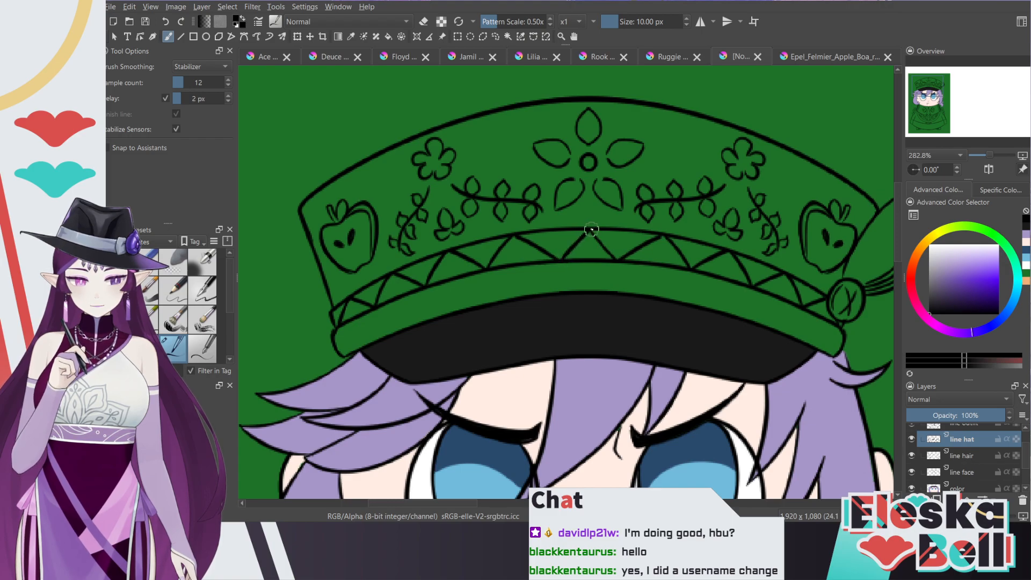
left_click(701, 22)
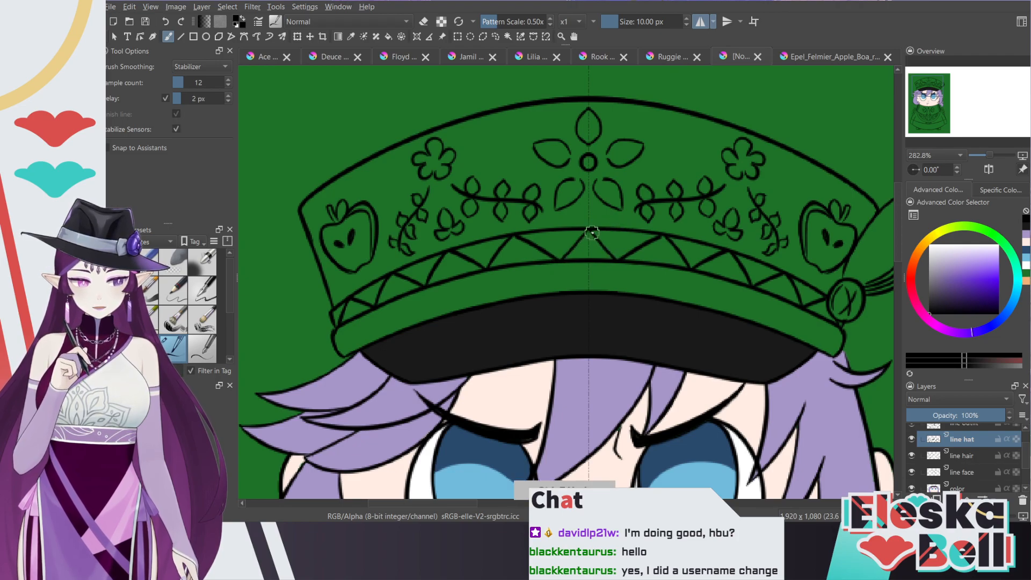
Step: Sample the visor's near-black from the chibi drawing and make the color layer active
key("1")
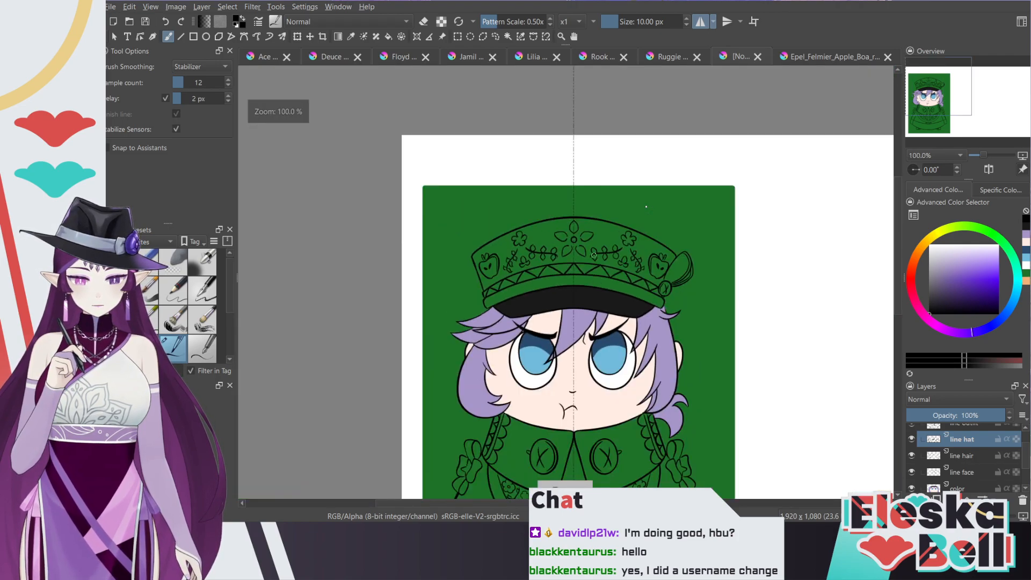
scroll(594, 255, "up", 4)
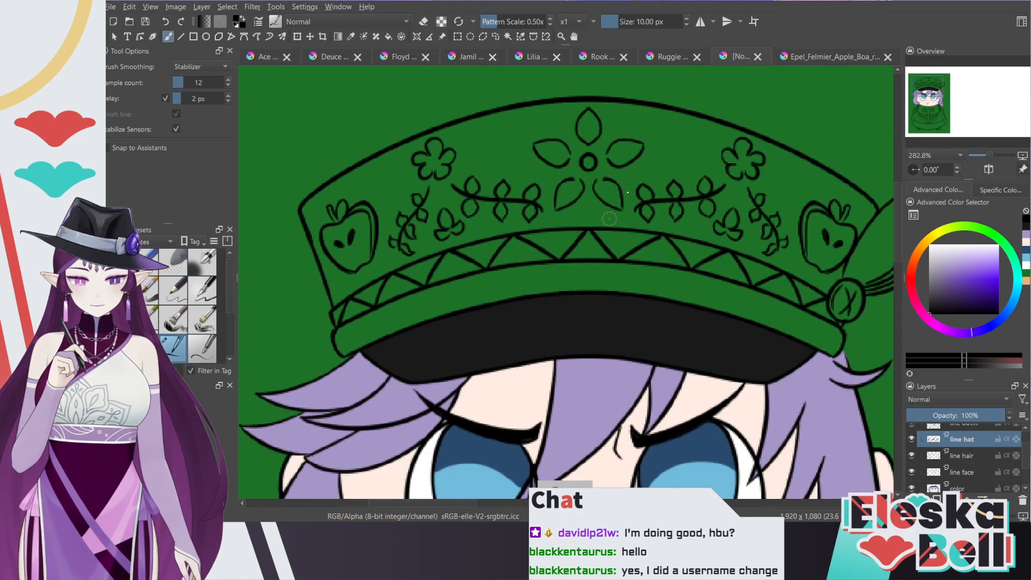
scroll(623, 195, "down", 3)
scroll(627, 192, "up", 1)
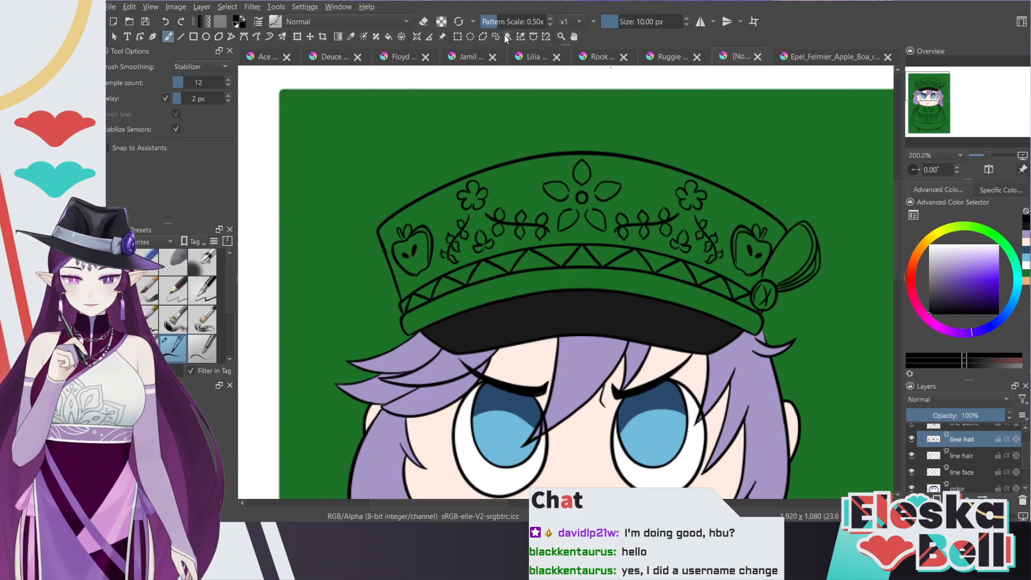
left_click(351, 36)
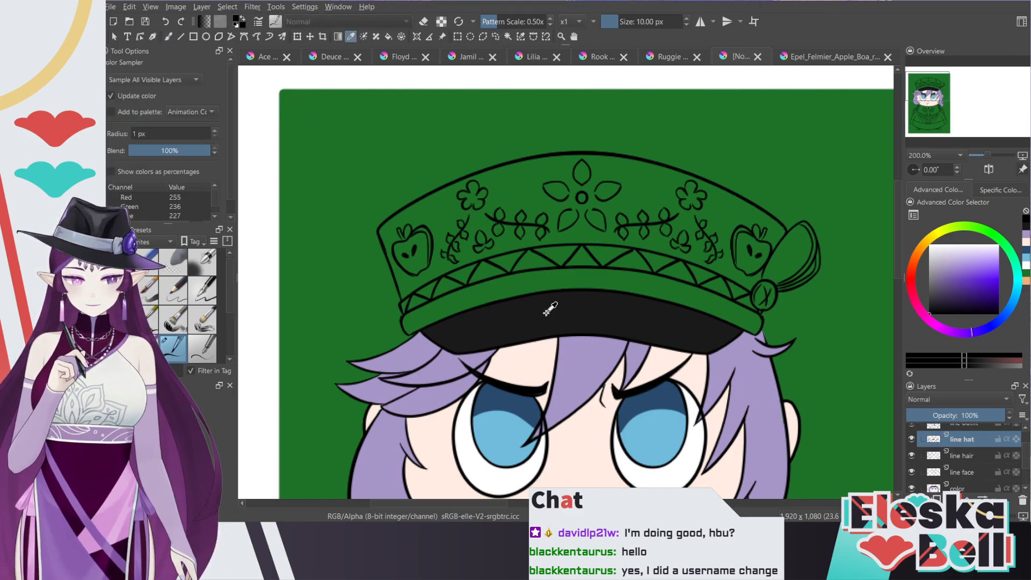
key("b")
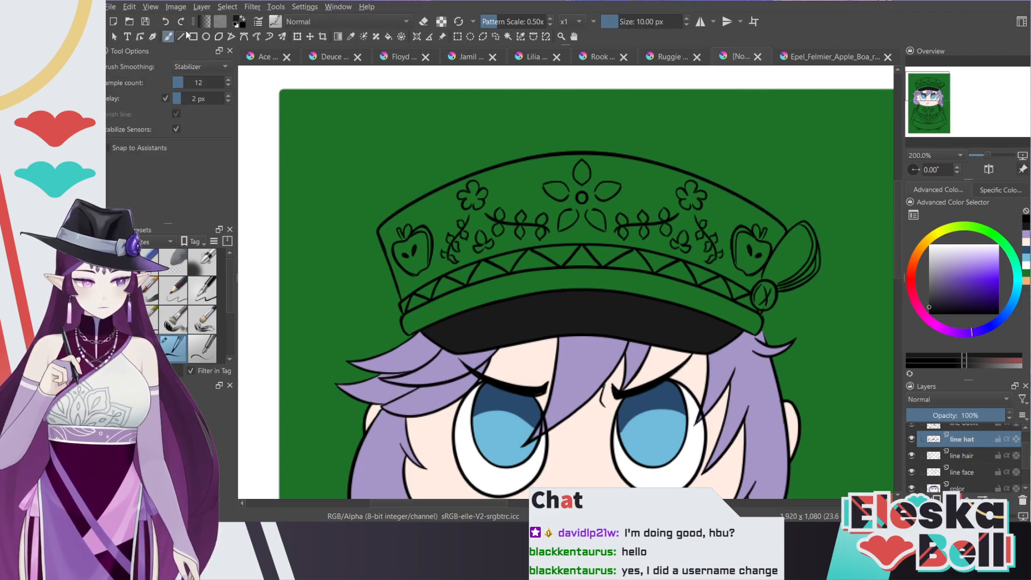
scroll(953, 476, "down", 1)
left_click(912, 475)
left_click(912, 475)
left_click(962, 476)
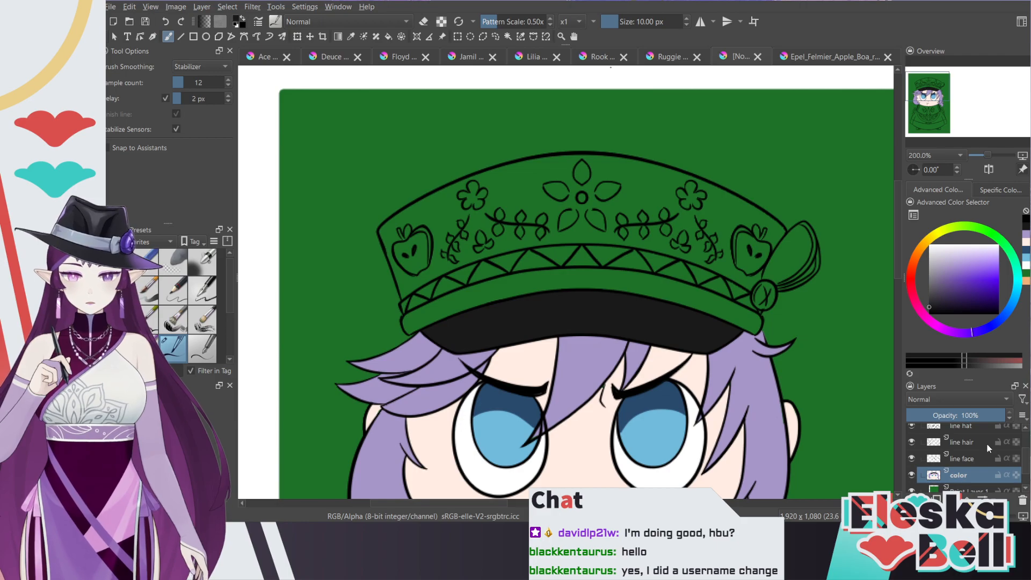
Step: Close the open gaps in the hat's central flower petals with mirrored near-black strokes on the color layer
mouse_move(960, 465)
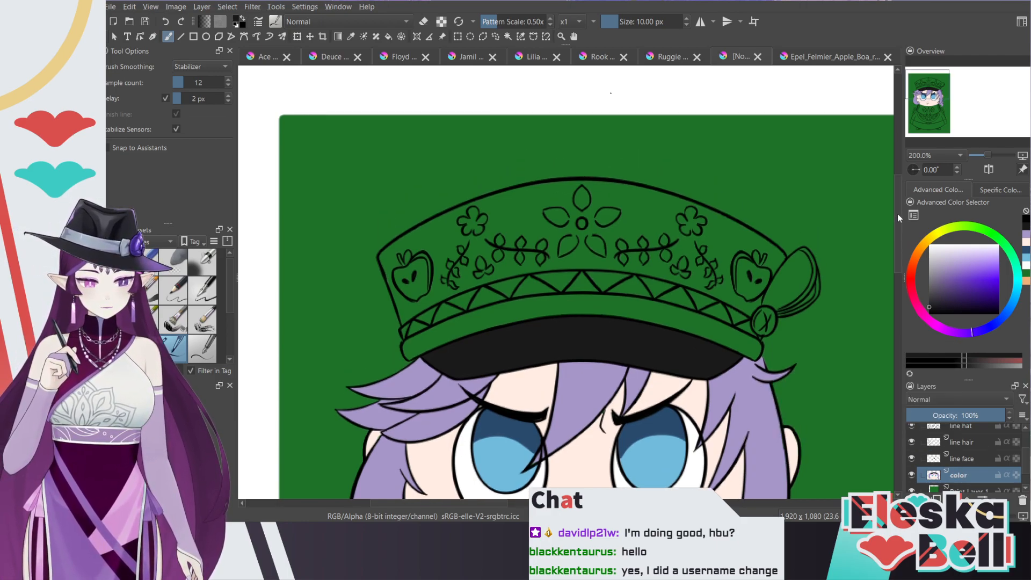
scroll(896, 220, "up", 1)
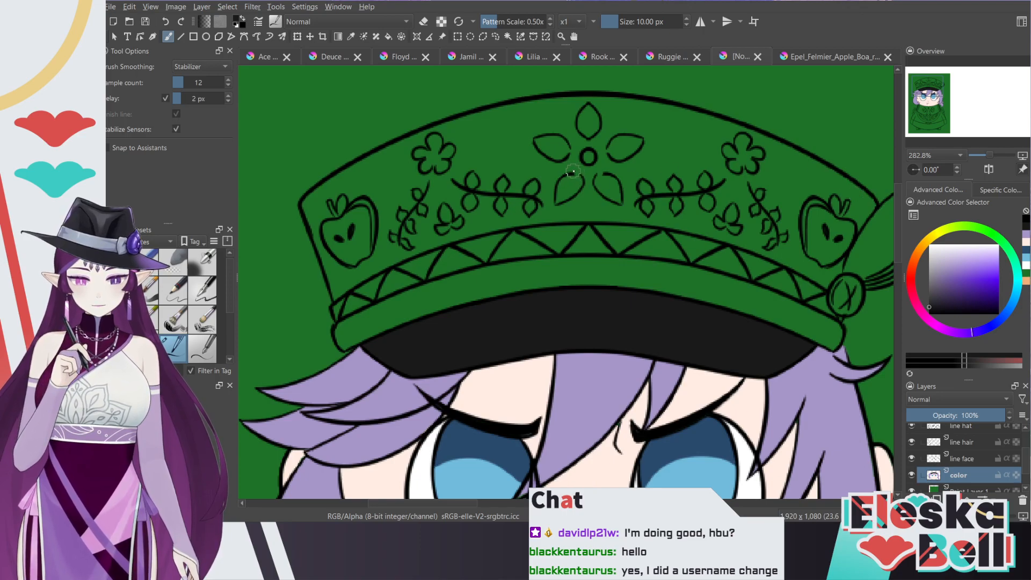
left_click(701, 22)
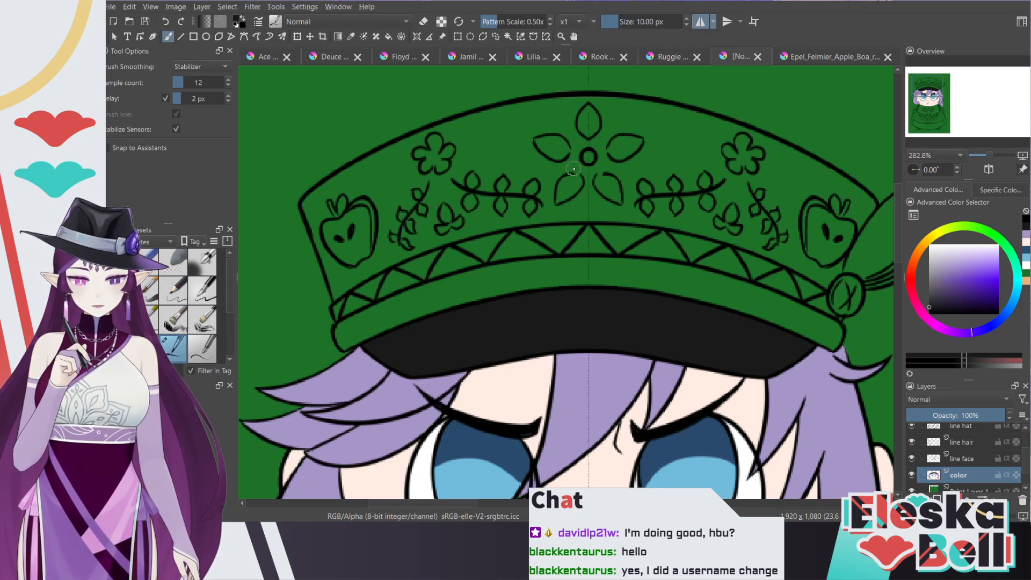
left_click_drag(583, 172, 573, 171)
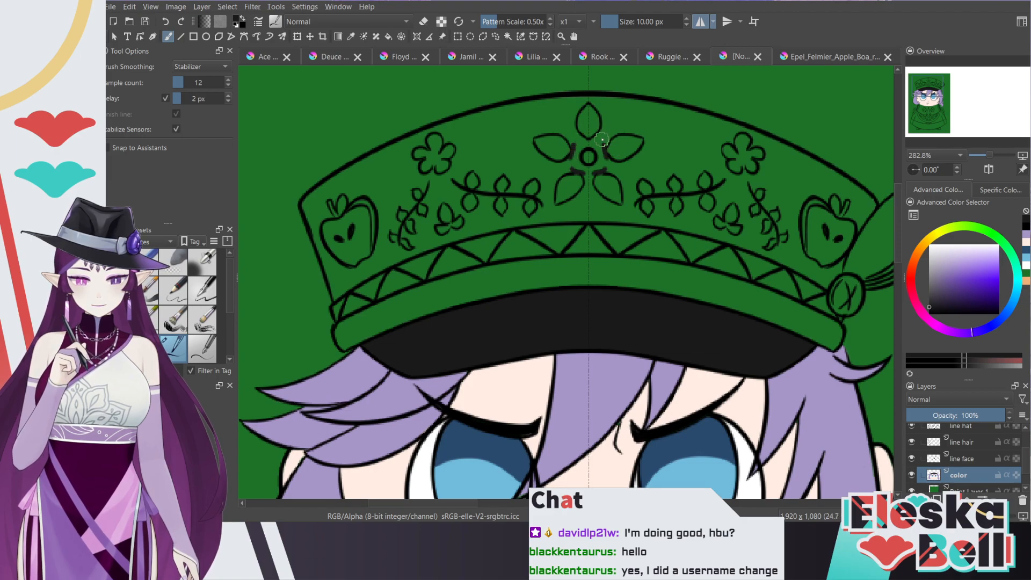
left_click(701, 21)
Step: Try filling the hat's crown with near-black around the embroidery, and undo the fills
left_click(388, 36)
left_click(521, 140)
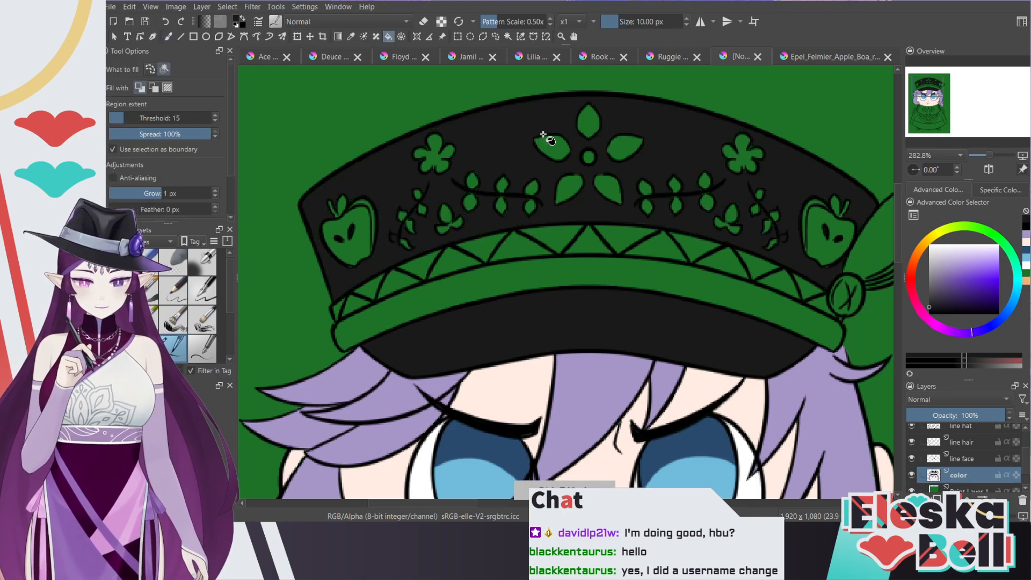
key("ctrl+z")
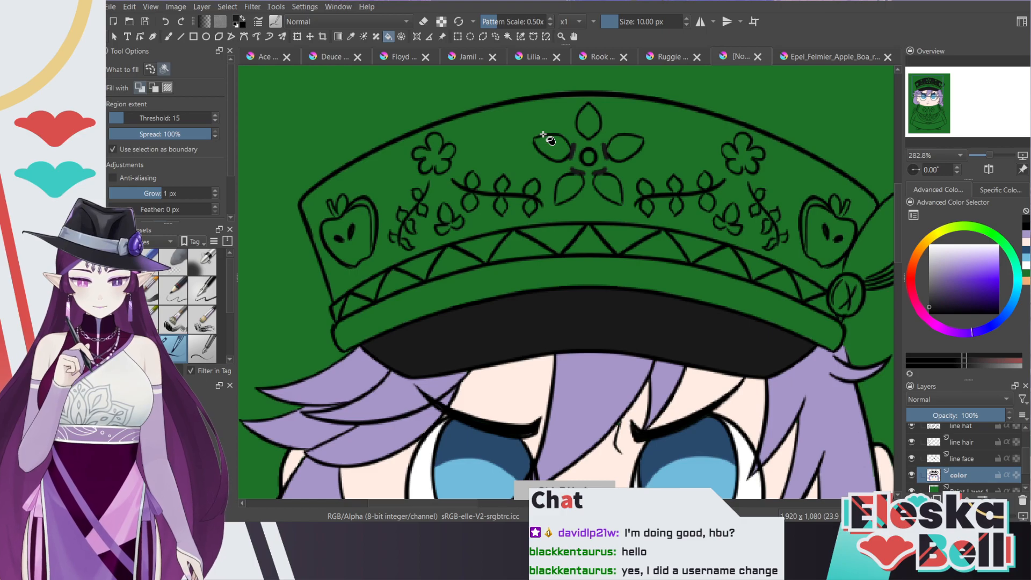
left_click(703, 148)
key("ctrl+z")
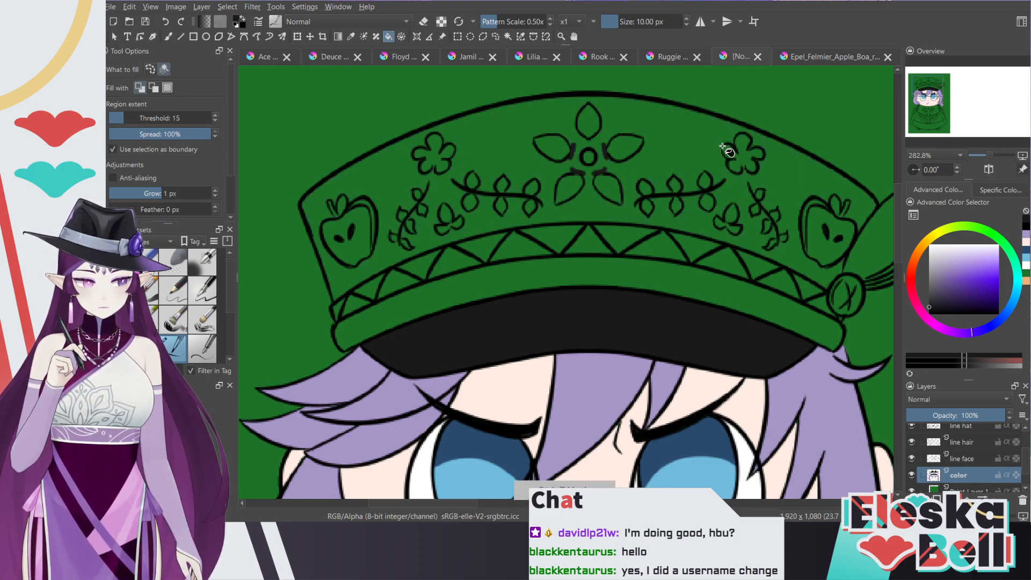
Step: Close the gaps in the leaf sprigs beside the apples with mirrored strokes and fill the hat's crown with near-black
left_click(701, 22)
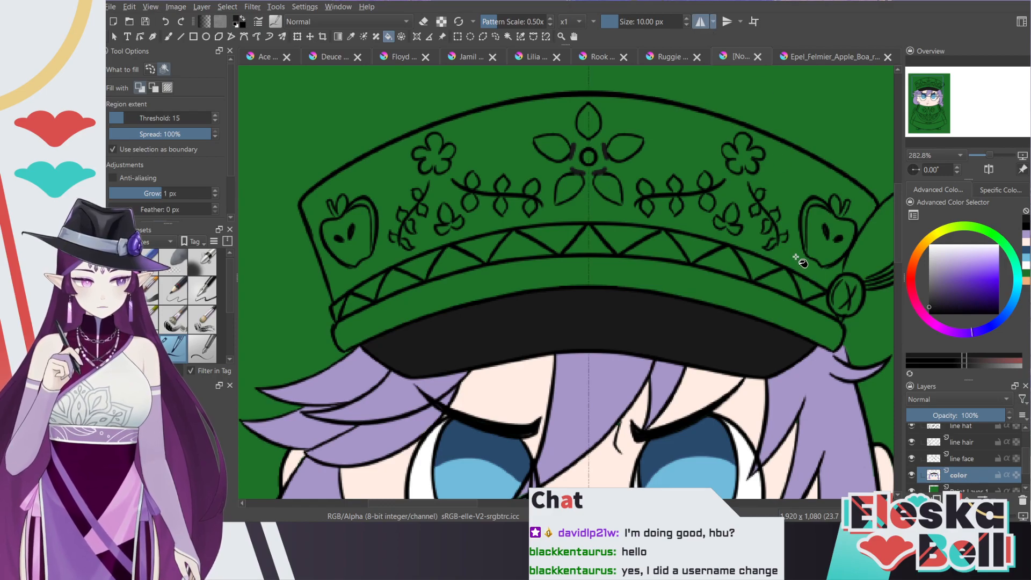
key("b")
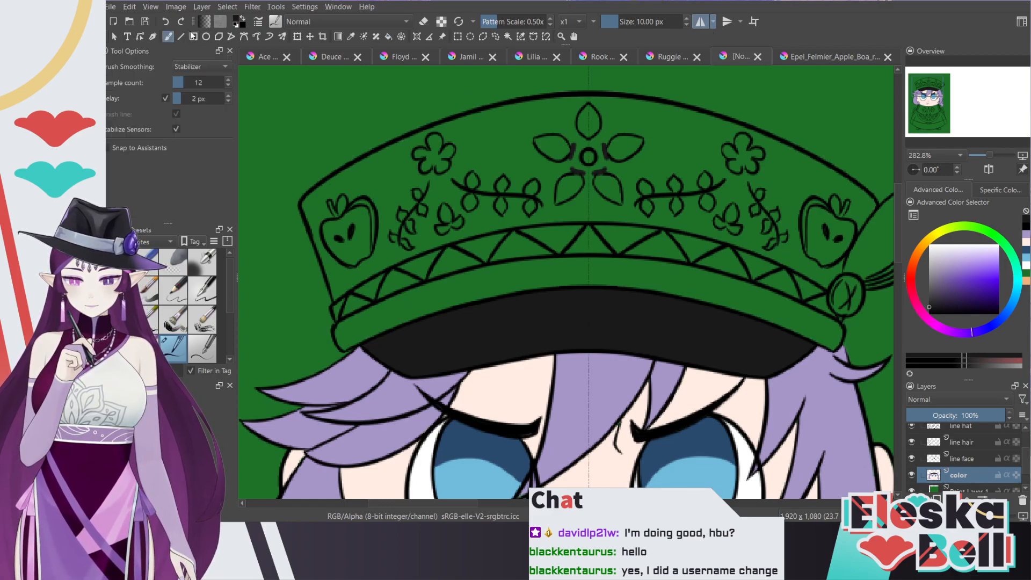
left_click_drag(785, 247, 782, 243)
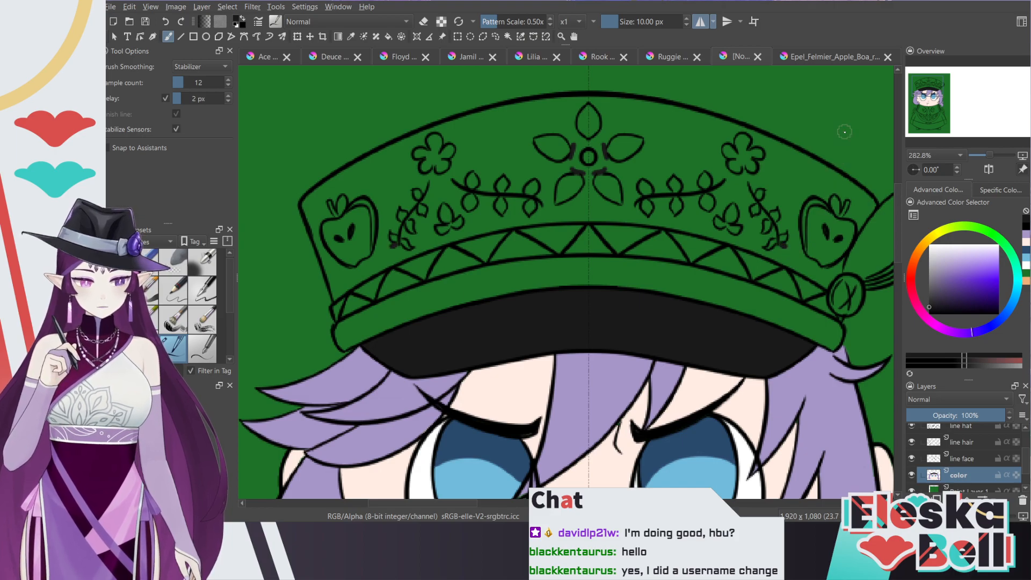
left_click(699, 23)
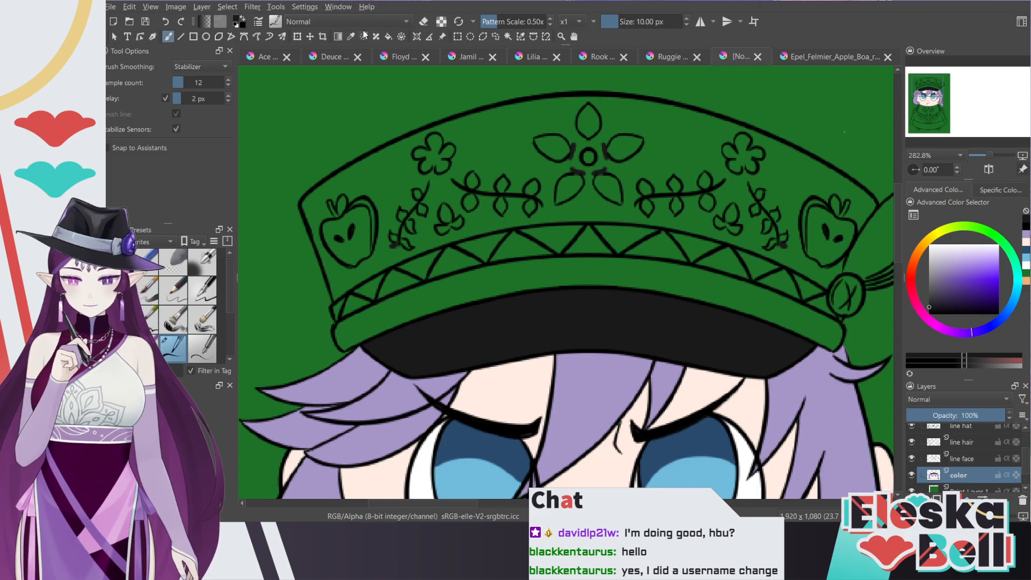
left_click(388, 36)
left_click(537, 135)
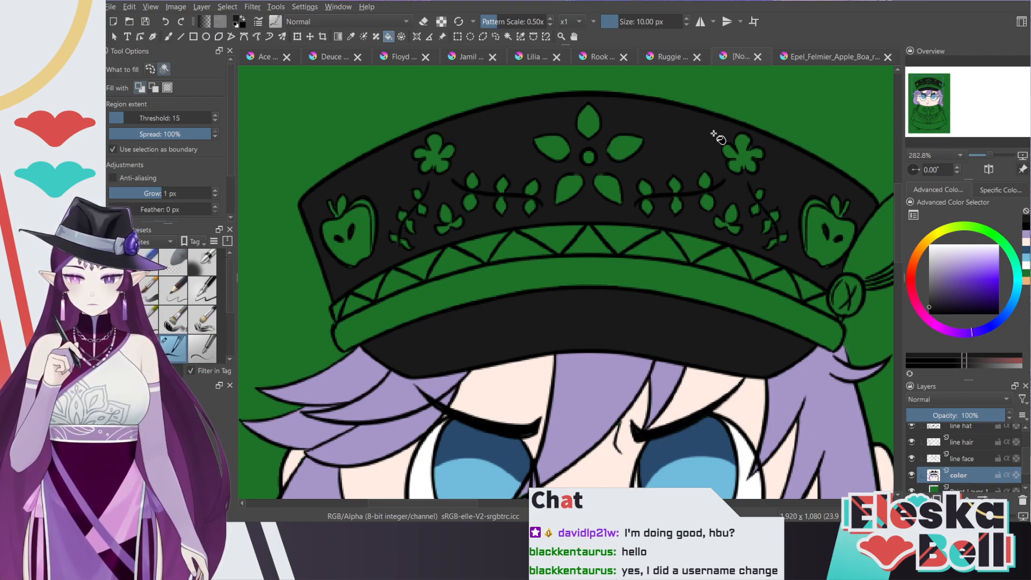
Step: Touch up the near-black around the crown's embroidery on both sides using mirrored erasing and brushing
key("b")
key("e")
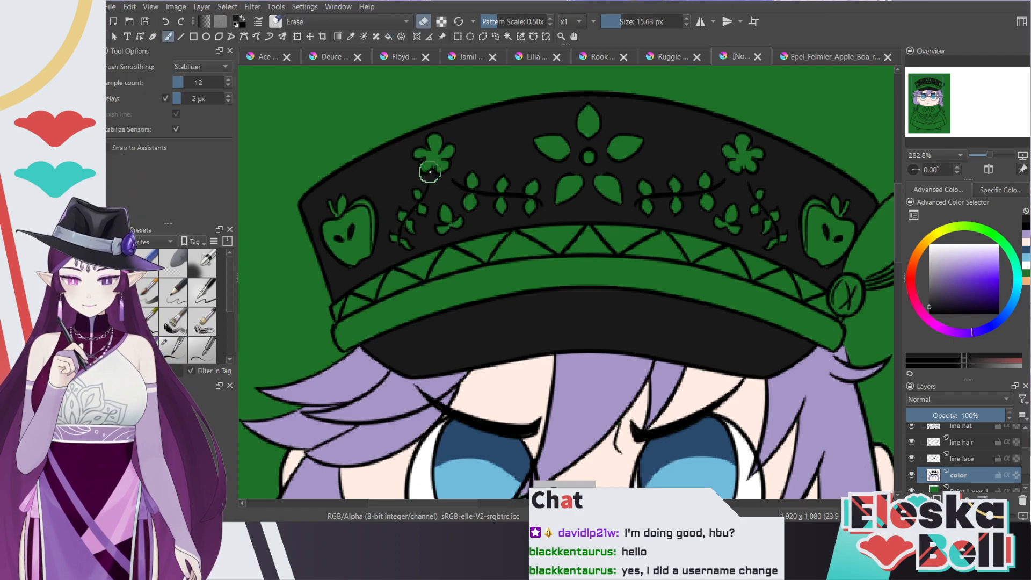
left_click(707, 24)
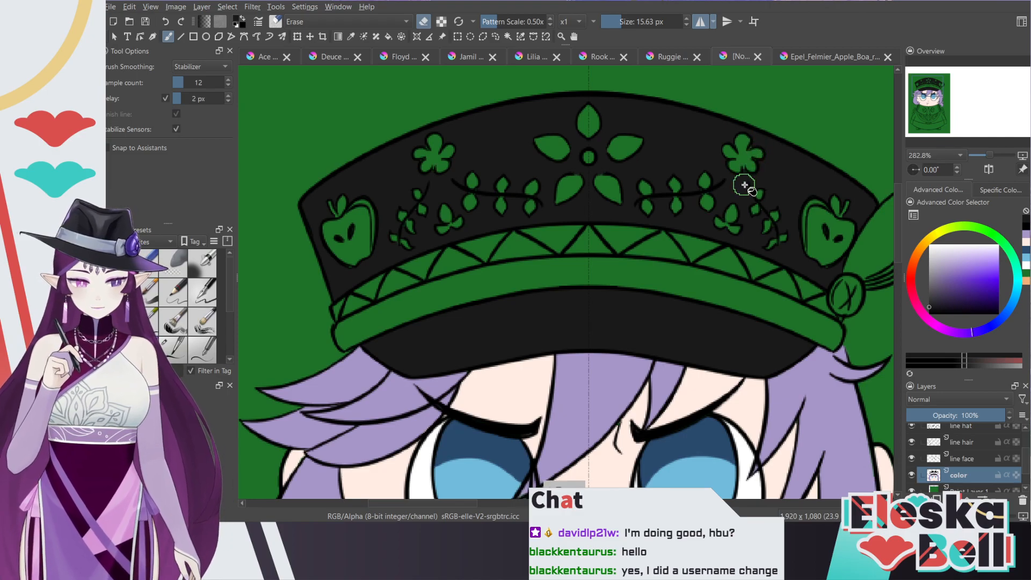
key("f")
key("b")
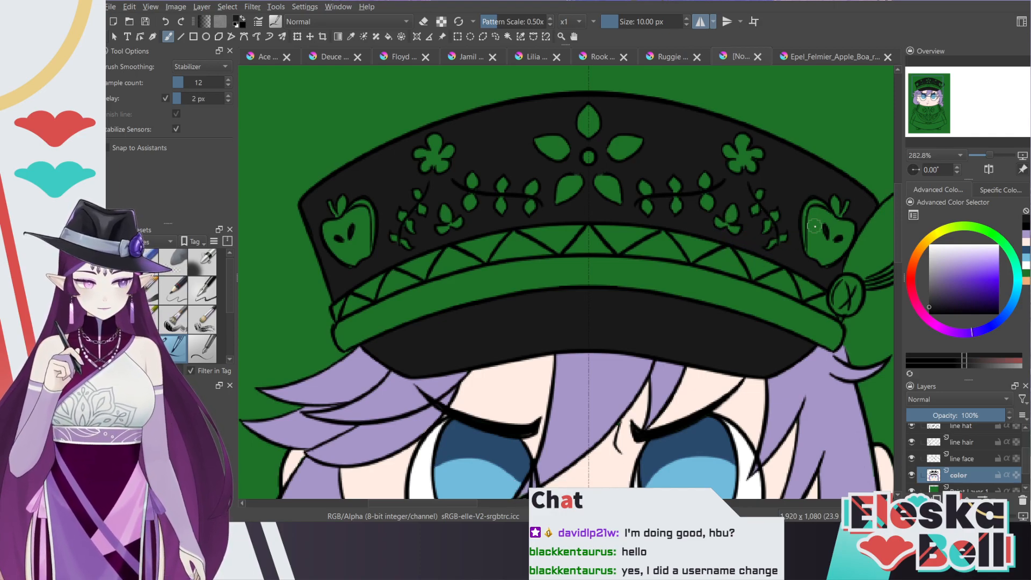
key("minus")
key("minus")
left_click(700, 22)
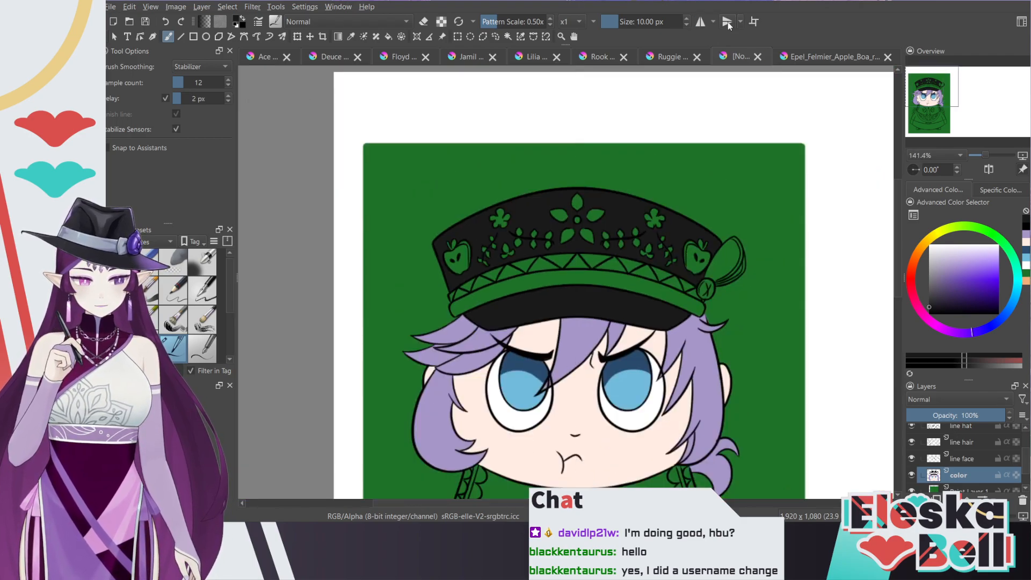
Step: Sample the hat band's lavender, RGB 157, 148, 206, from the Epel Felmier reference and return to the chibi drawing
key("plus")
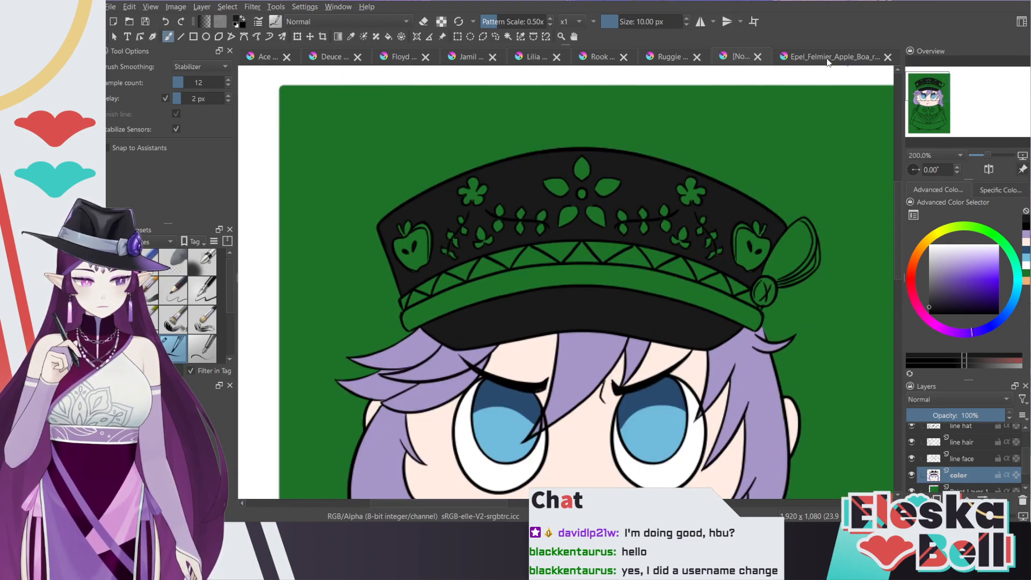
left_click(830, 56)
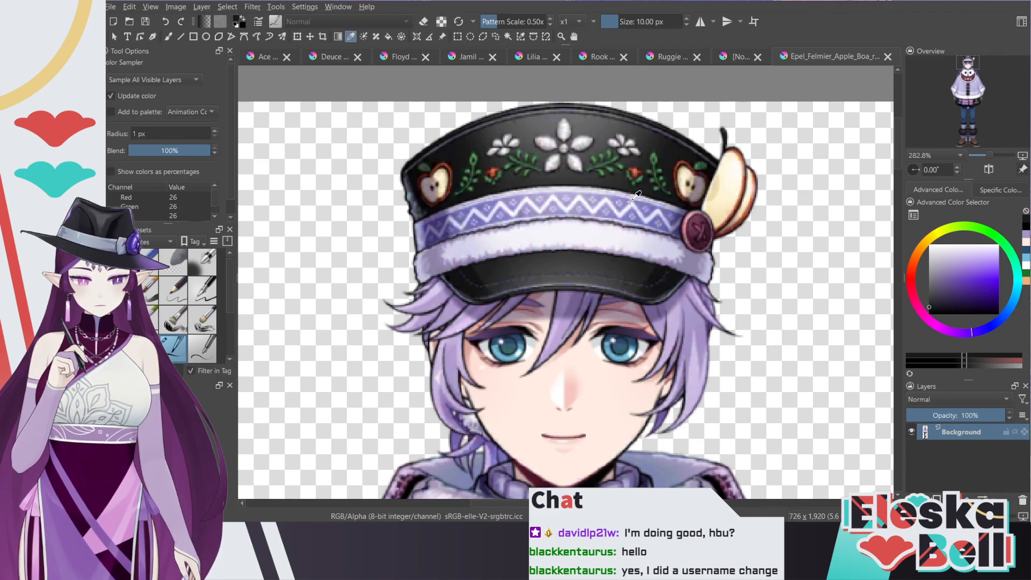
key("plus")
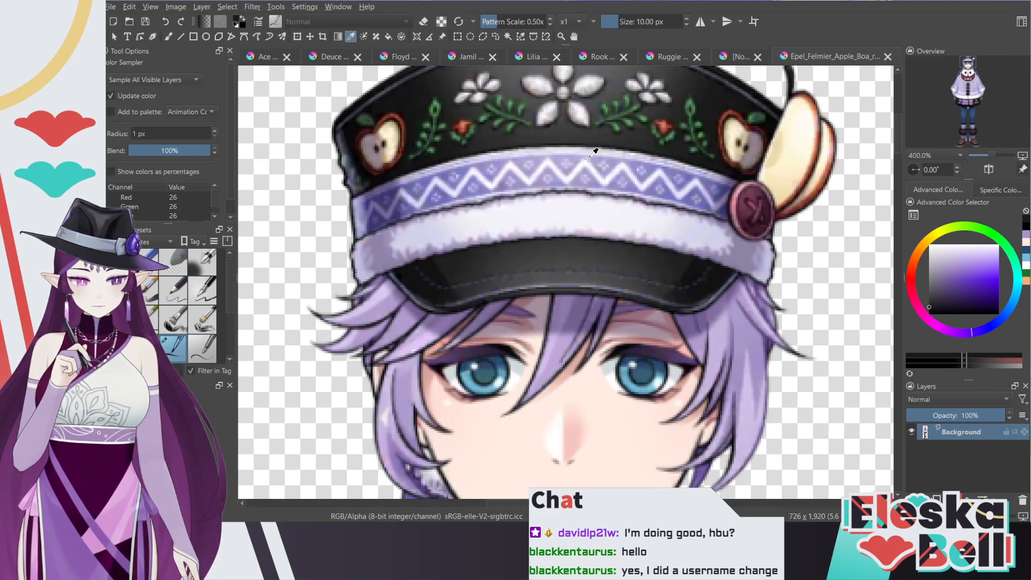
left_click(559, 180)
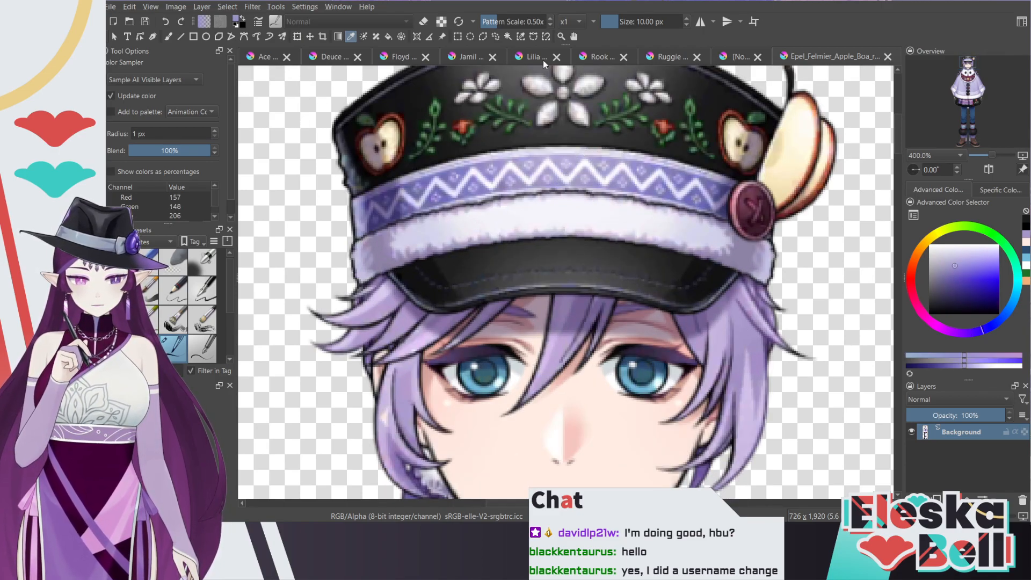
left_click(739, 56)
Step: Paint the hat's zigzag-patterned band with the sampled lavender using horizontally mirrored brush strokes
key("plus")
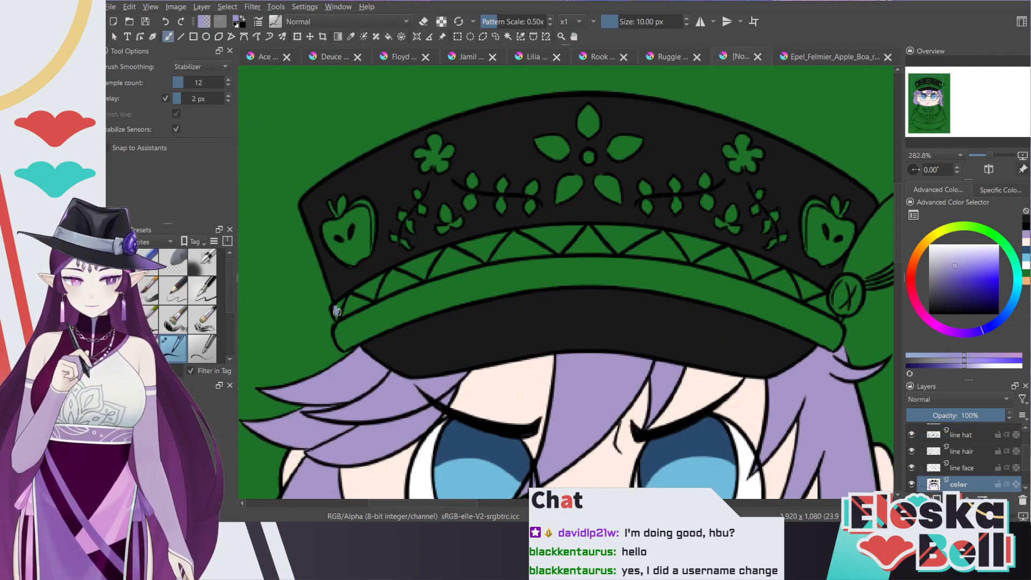
left_click(701, 22)
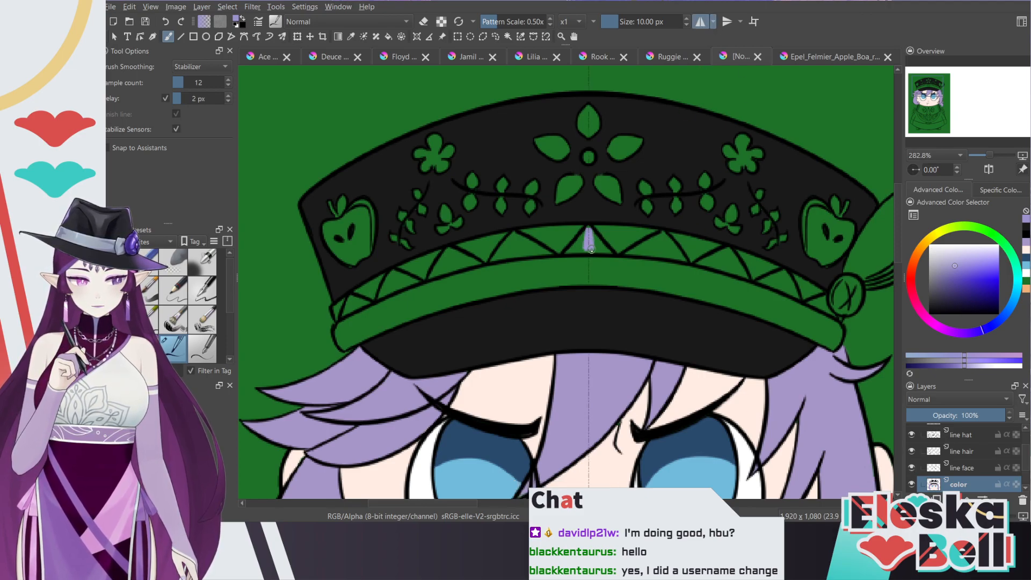
mouse_move(587, 249)
left_mouse_down()
mouse_move(434, 277)
mouse_move(337, 318)
left_mouse_up()
mouse_move(587, 231)
left_mouse_down()
mouse_move(472, 242)
mouse_move(335, 312)
mouse_move(378, 280)
mouse_move(488, 239)
mouse_move(562, 230)
mouse_move(588, 240)
mouse_move(581, 228)
mouse_move(582, 243)
mouse_move(568, 232)
mouse_move(574, 244)
mouse_move(440, 267)
mouse_move(343, 309)
left_mouse_up()
mouse_move(419, 273)
left_mouse_down()
mouse_move(581, 237)
mouse_move(499, 241)
mouse_move(432, 263)
mouse_move(545, 234)
mouse_move(398, 271)
mouse_move(359, 295)
left_mouse_up()
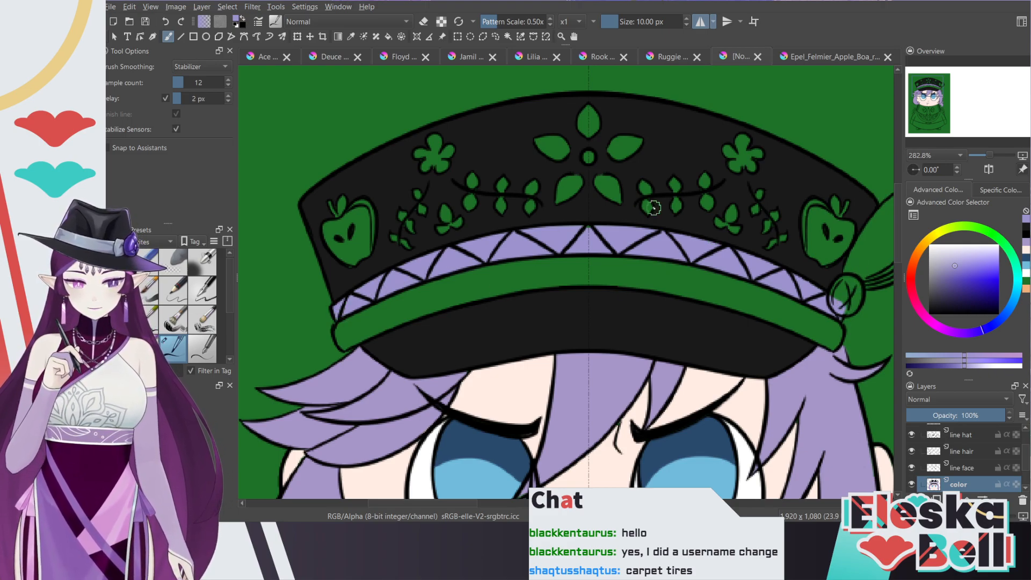
Step: Sample the fur trim's off-white, RGB 244, 244, 252, from the reference and fill the chibi hat's trim above the visor
left_click(837, 57)
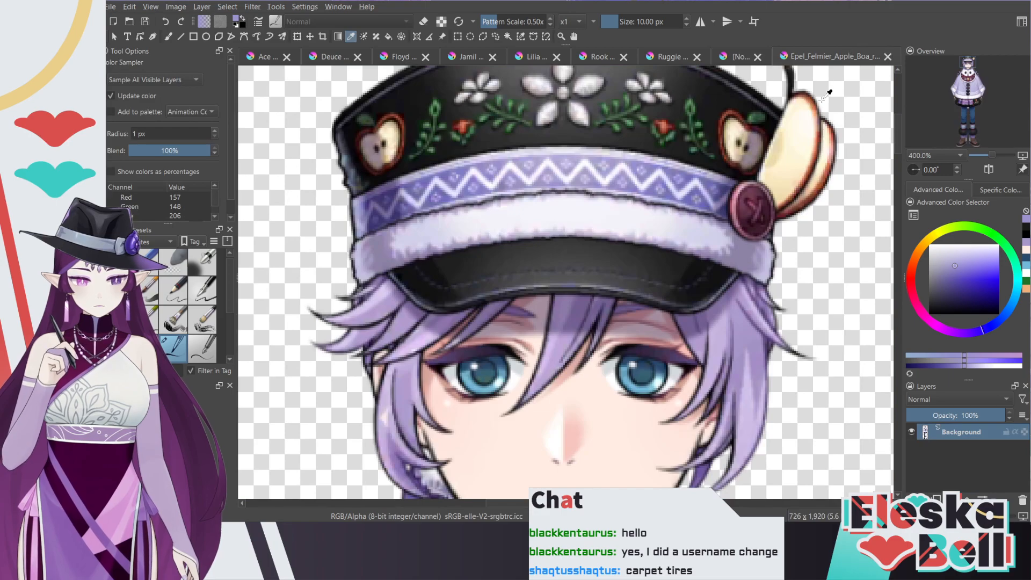
key("p")
left_click(605, 213)
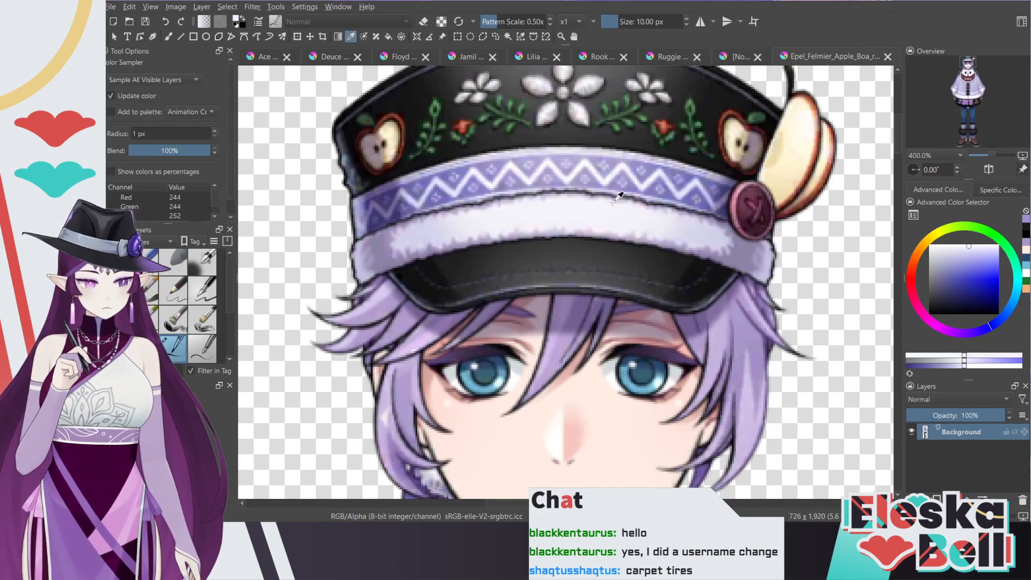
left_click(751, 61)
key("b")
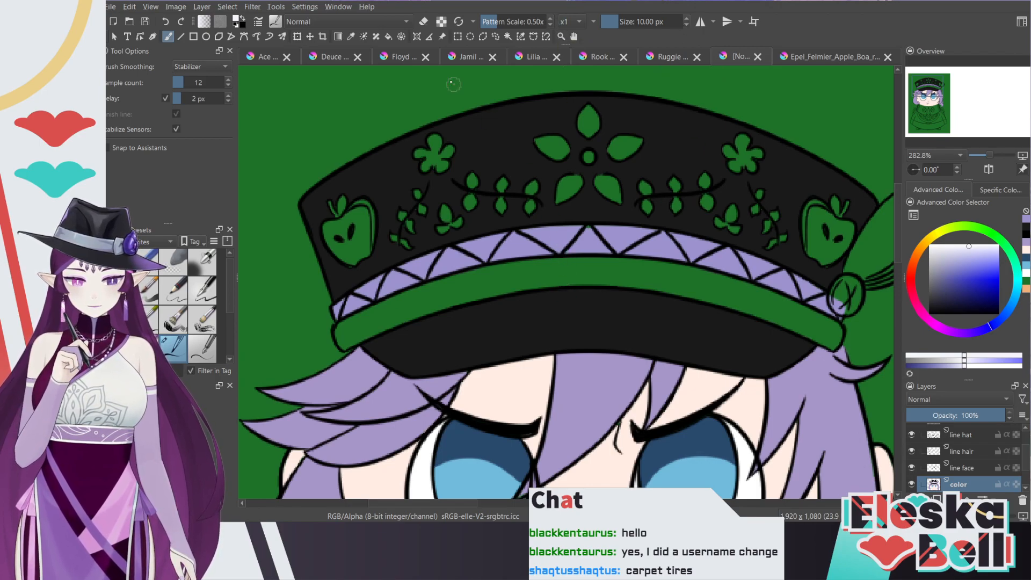
left_click(388, 36)
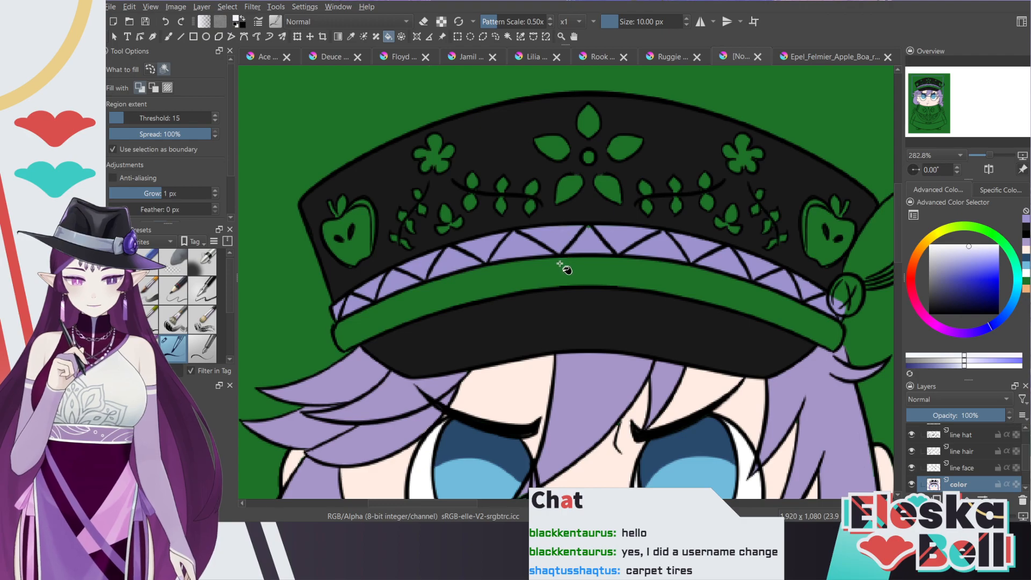
left_click(564, 268)
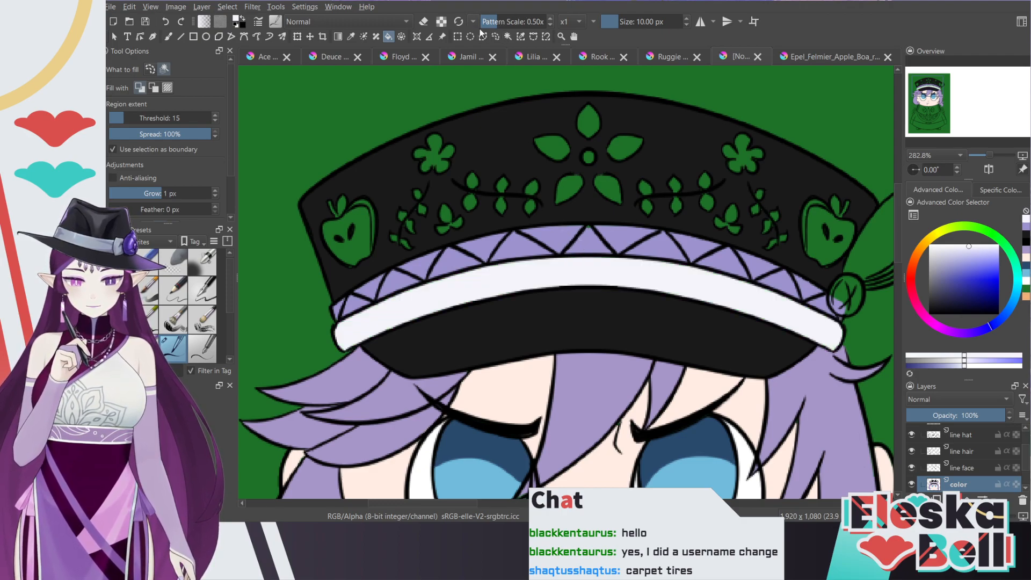
Step: Re-sample the hat band's lavender and the fur trim's off-white from the chibi drawing, returning to the brush
left_click(351, 36)
left_click(525, 239)
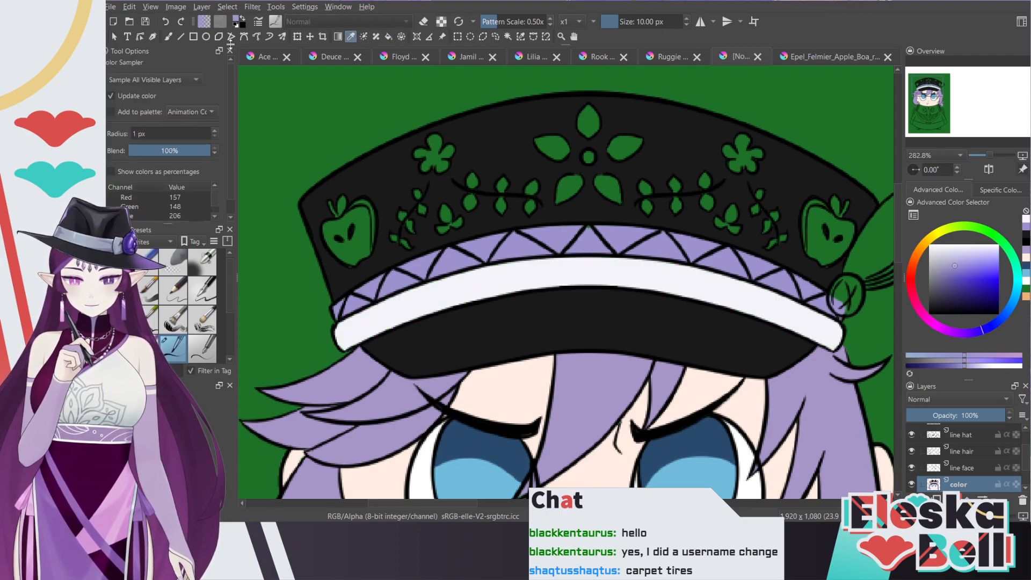
left_click(168, 36)
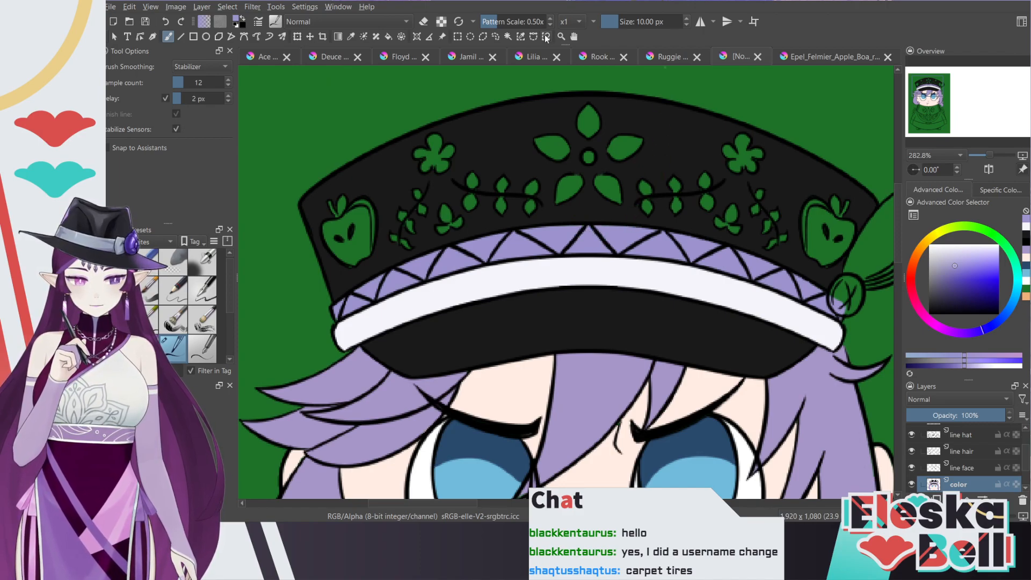
left_click(351, 36)
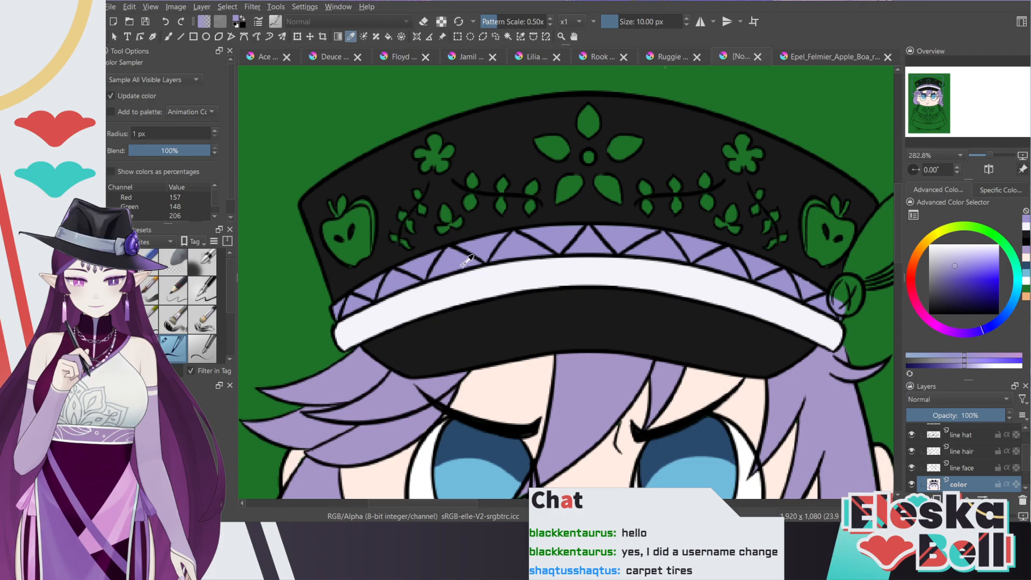
left_click(462, 266)
left_click(169, 36)
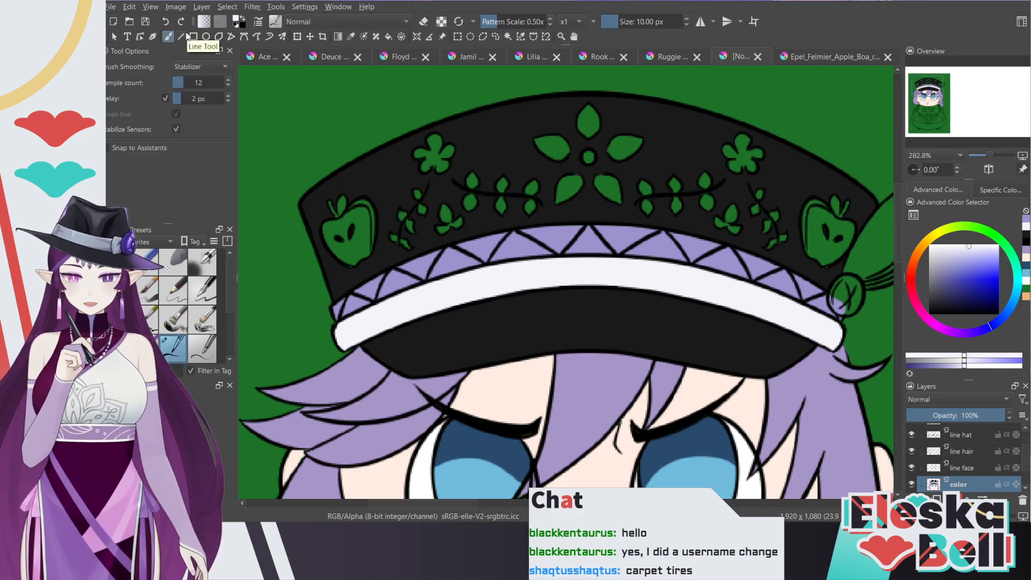
Step: Fill both halves of the coat's large collar around the buttons with the off-white
mouse_move(897, 199)
left_mouse_down()
mouse_move(899, 236)
mouse_move(896, 219)
left_mouse_up()
key("minus")
key("minus")
left_click_drag(940, 92, 941, 110)
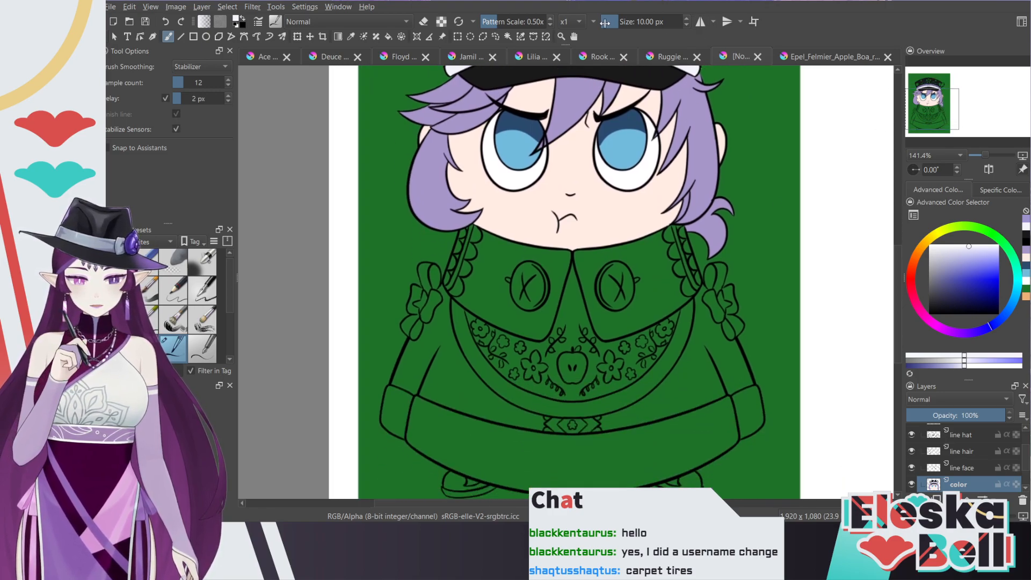
left_click(508, 36)
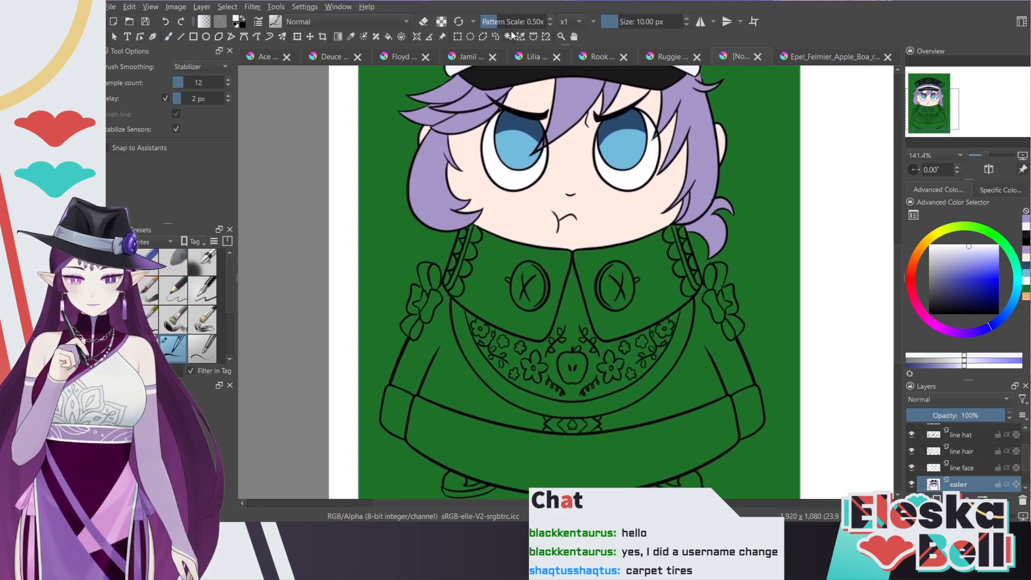
left_click(388, 37)
left_click(503, 307)
left_click(673, 295)
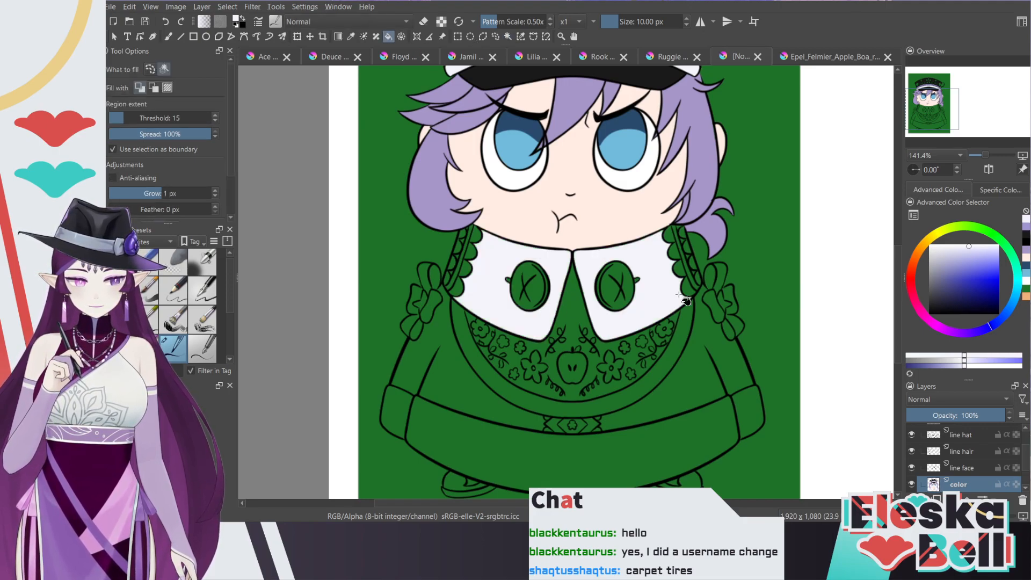
Step: Fill the coat's wide hem and both sleeve cuffs with the off-white
left_click(720, 432)
left_click(752, 416)
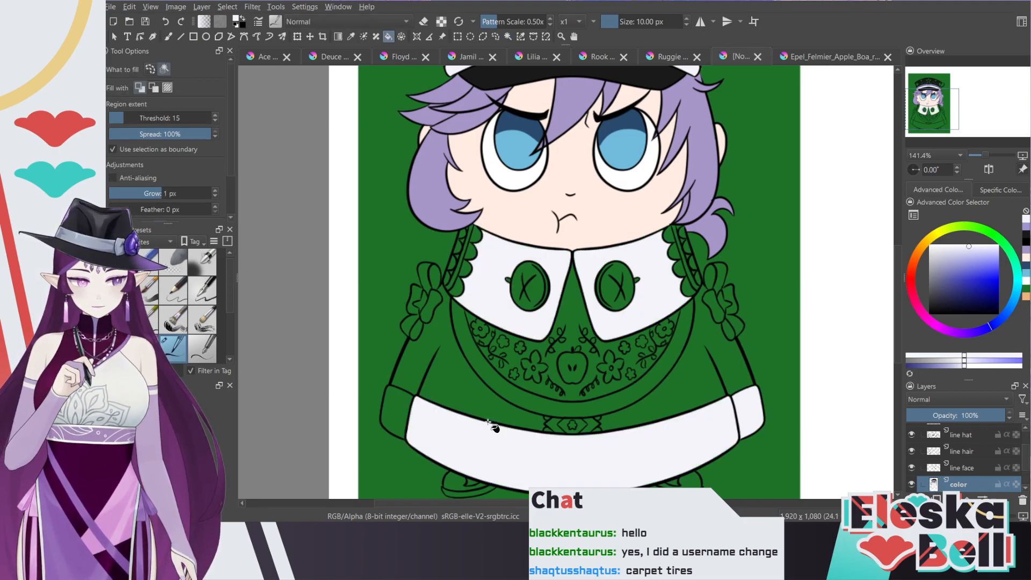
left_click(399, 411)
Step: Check the coat's front against the reference and fill the curved trim around the embroidered bib with off-white
key("ctrl+minus")
left_click(844, 58)
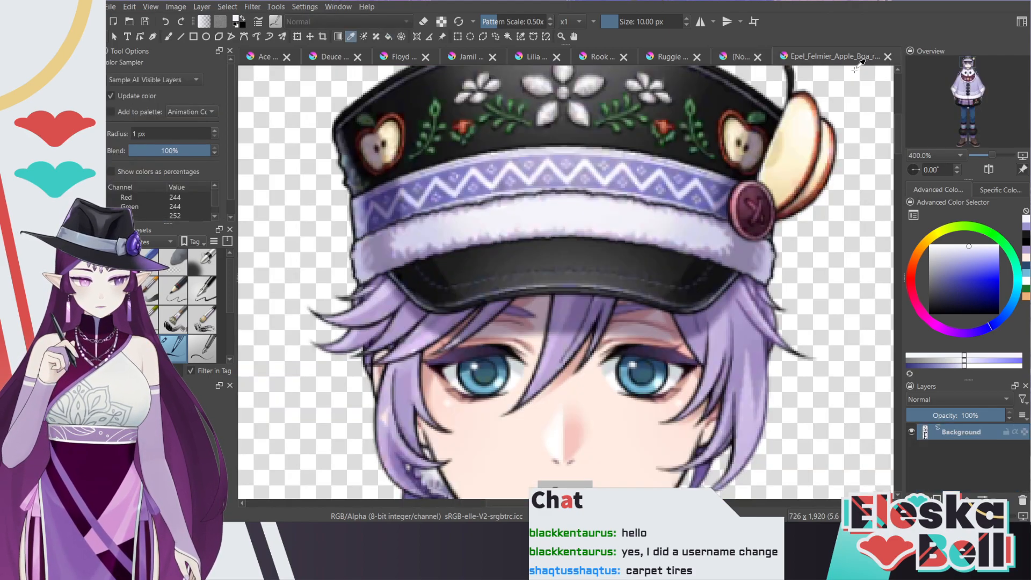
scroll(980, 85, "down", 2)
mouse_move(980, 85)
left_mouse_down()
mouse_move(970, 95)
mouse_move(970, 84)
left_mouse_up()
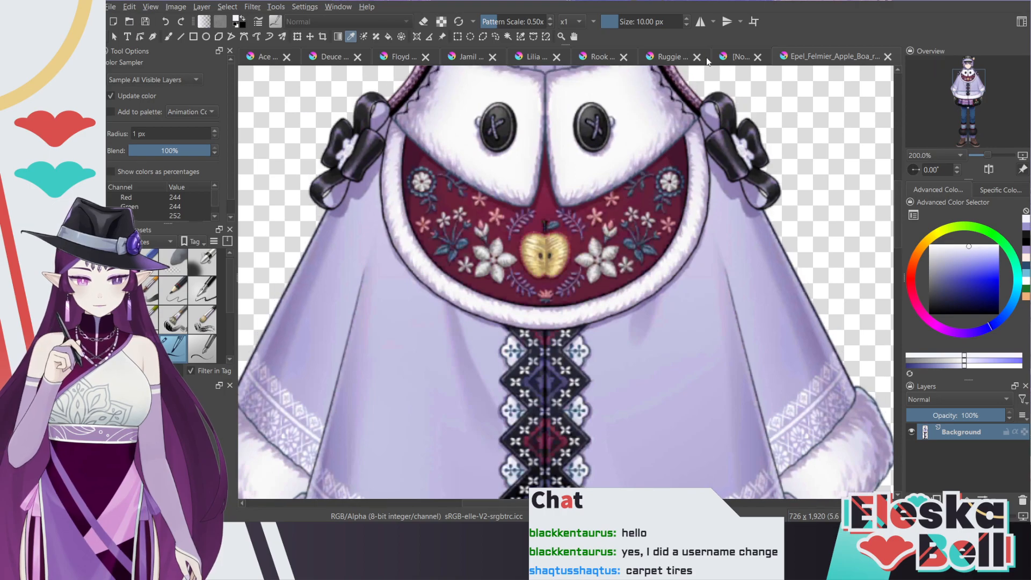
left_click(737, 58)
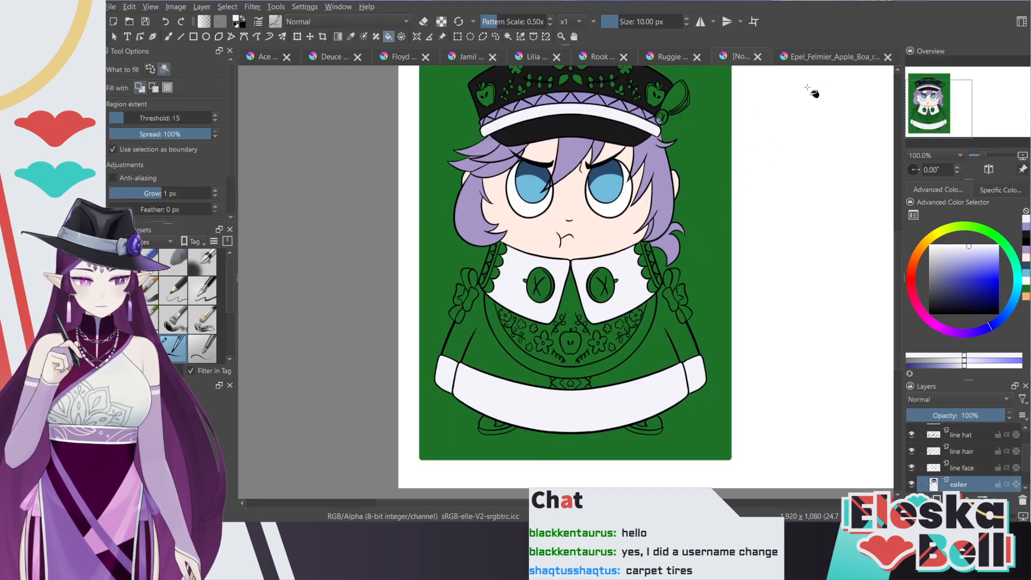
left_click(822, 59)
key("p")
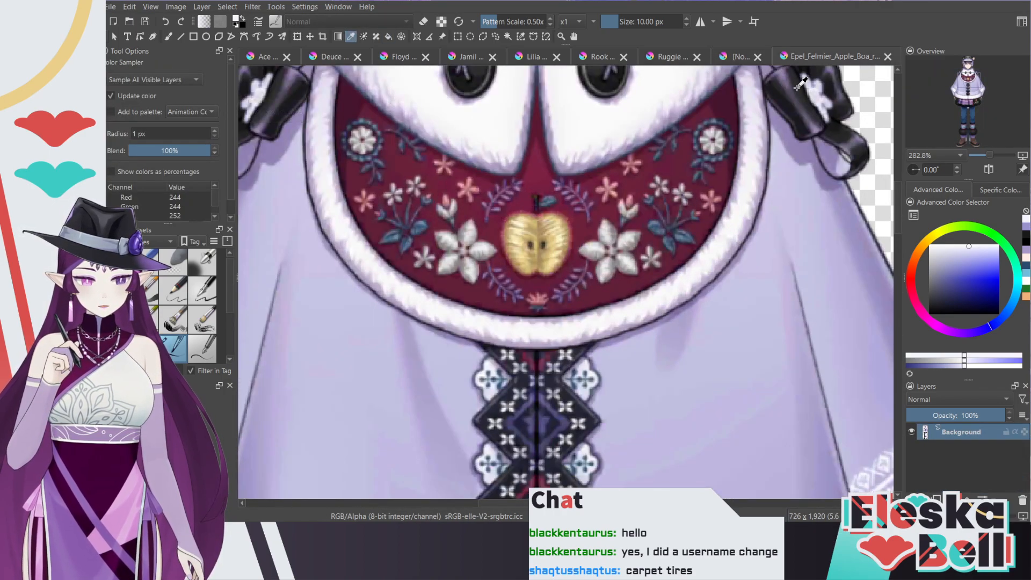
left_click_drag(967, 85, 964, 81)
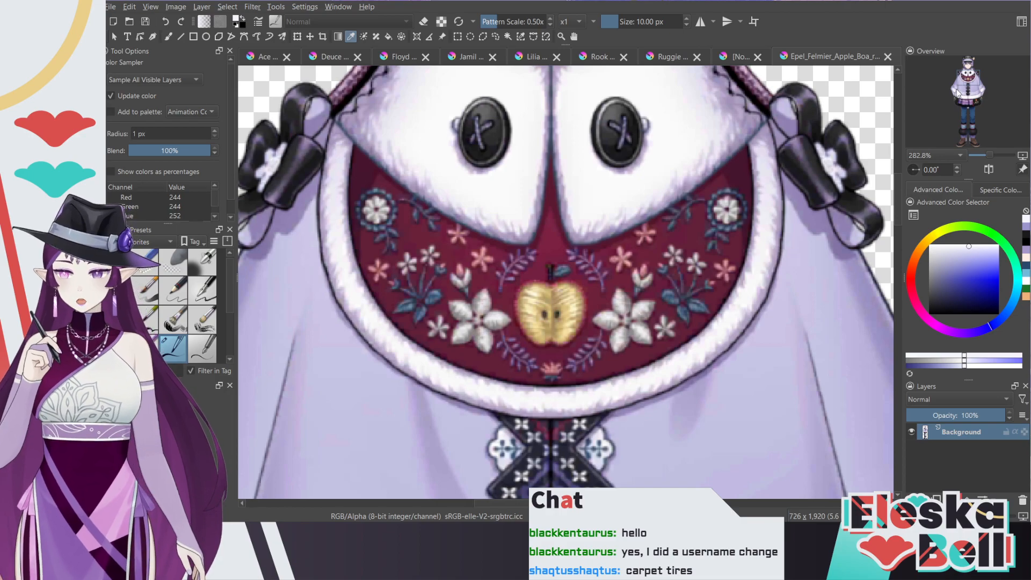
left_click(742, 59)
key("f")
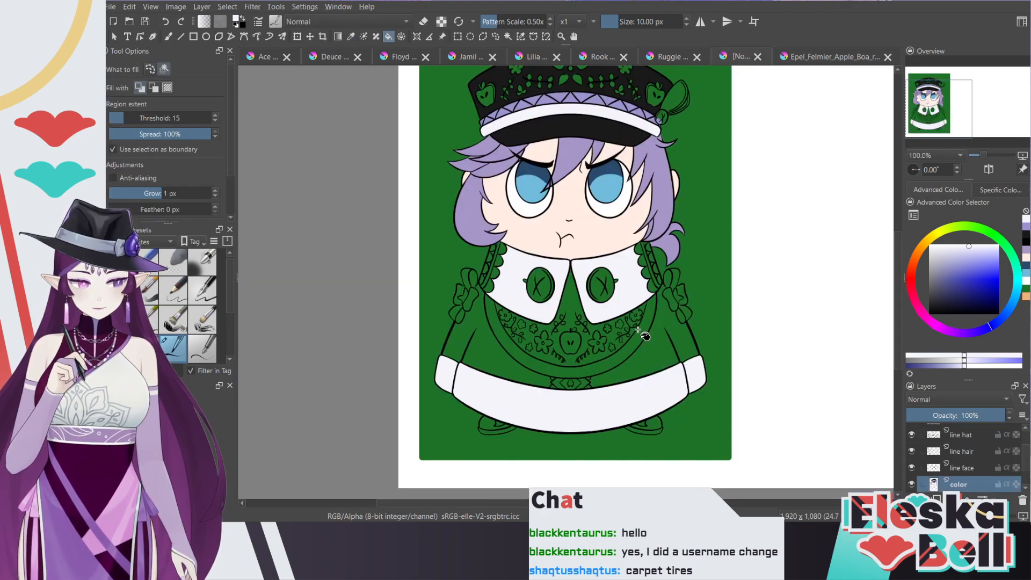
left_click(643, 331)
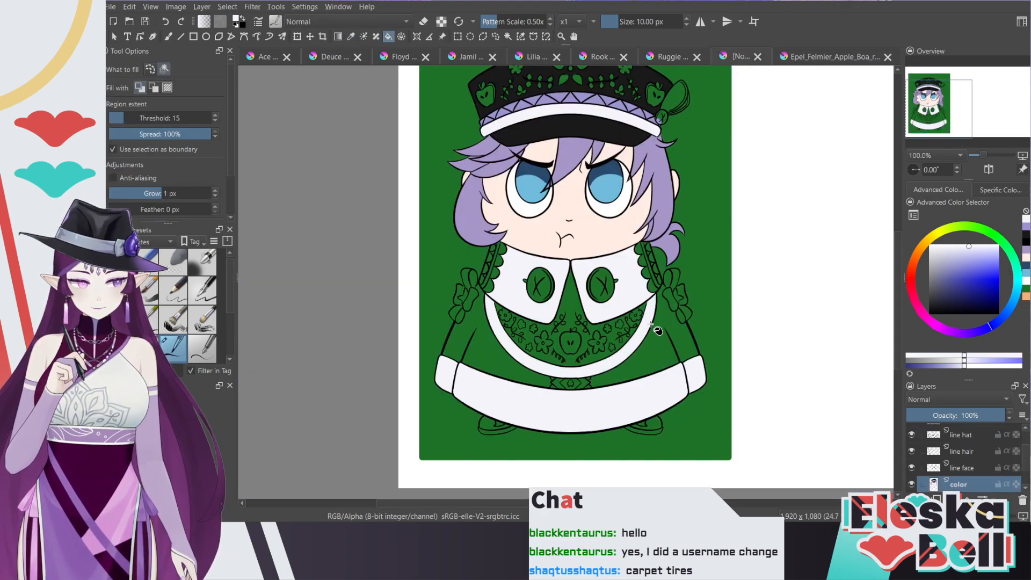
Step: Inspect the off-white collar and curved bib trim up close, and check the whole coat for parts still unfilled
left_click(168, 36)
key("plus")
key("plus")
key("plus")
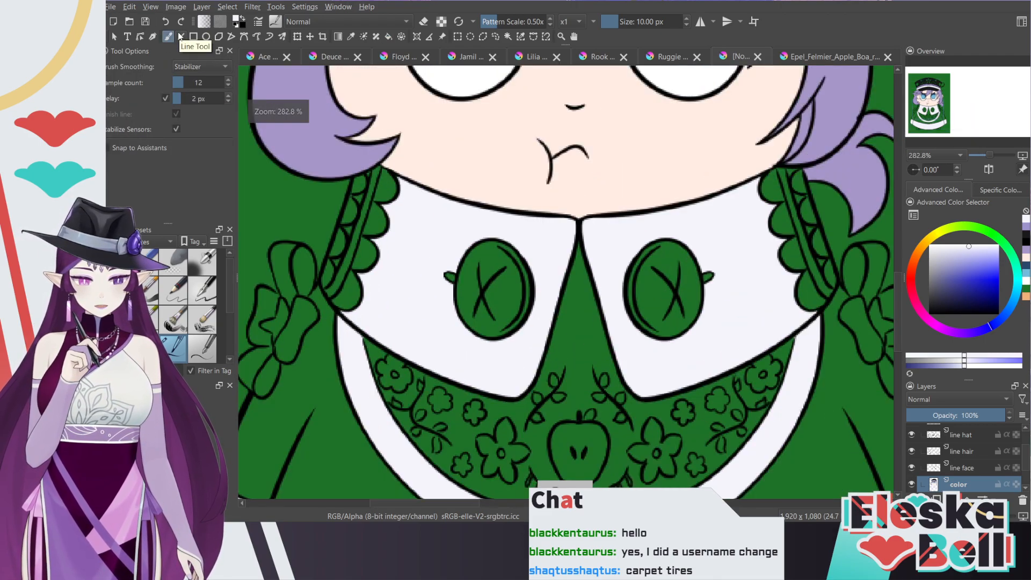
scroll(899, 293, "down", 3)
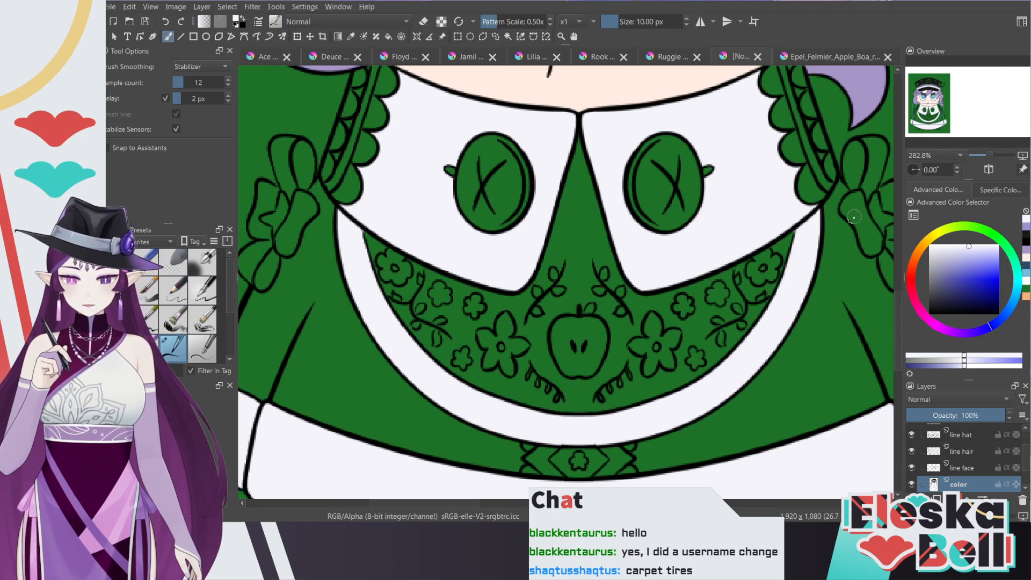
scroll(897, 304, "up", 3)
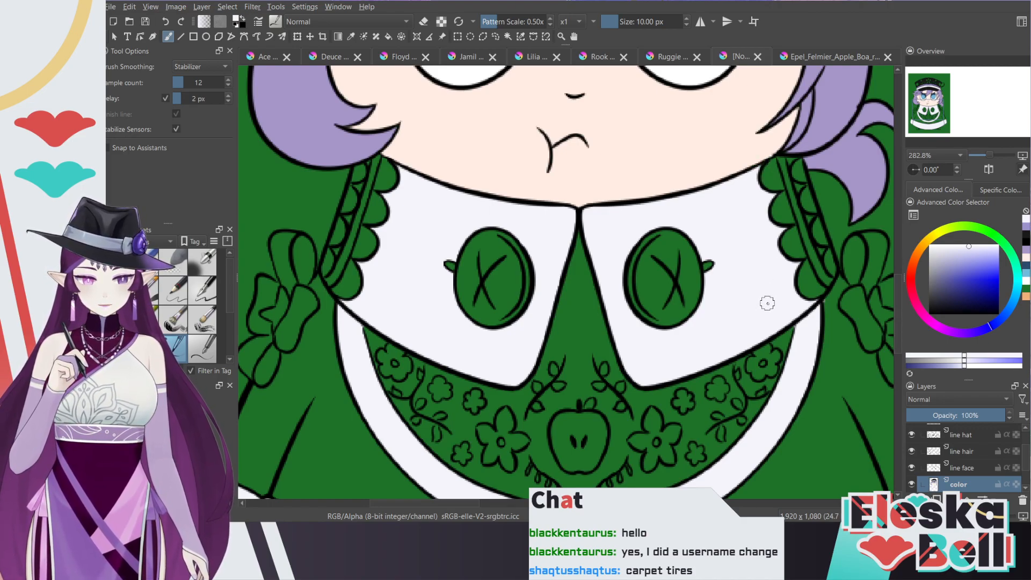
scroll(896, 295, "up", 3)
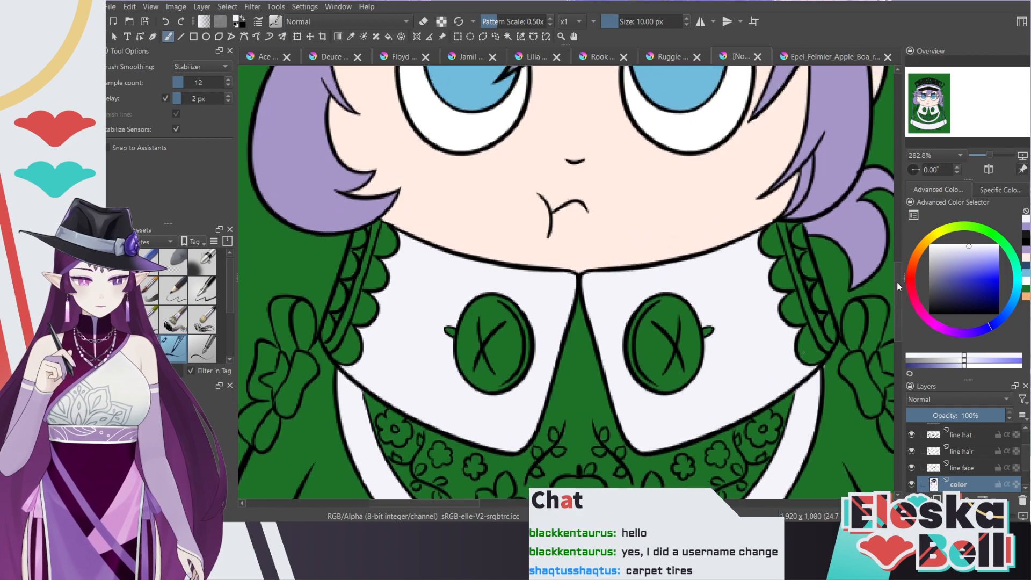
scroll(897, 282, "up", 3)
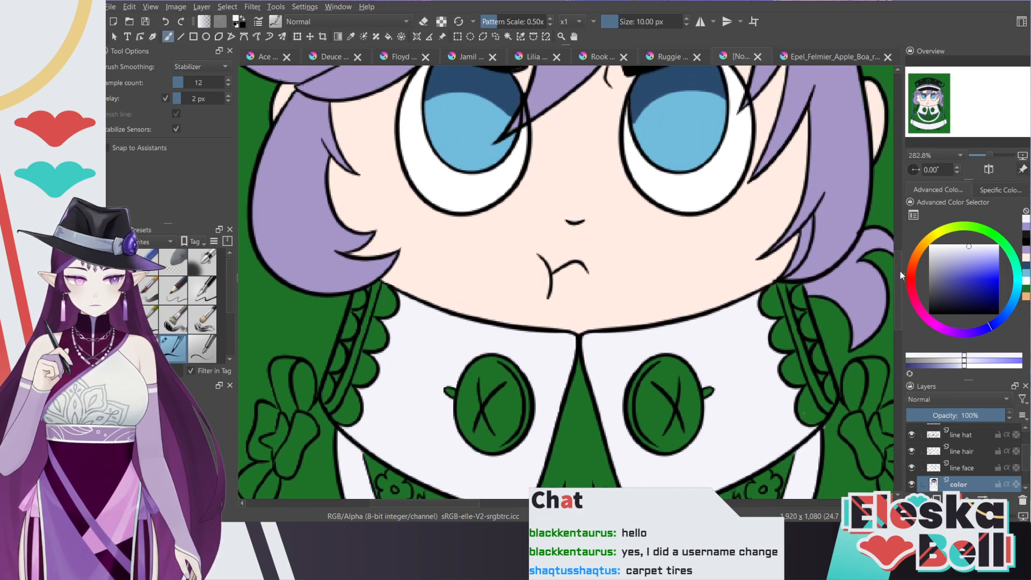
scroll(900, 272, "down", 8)
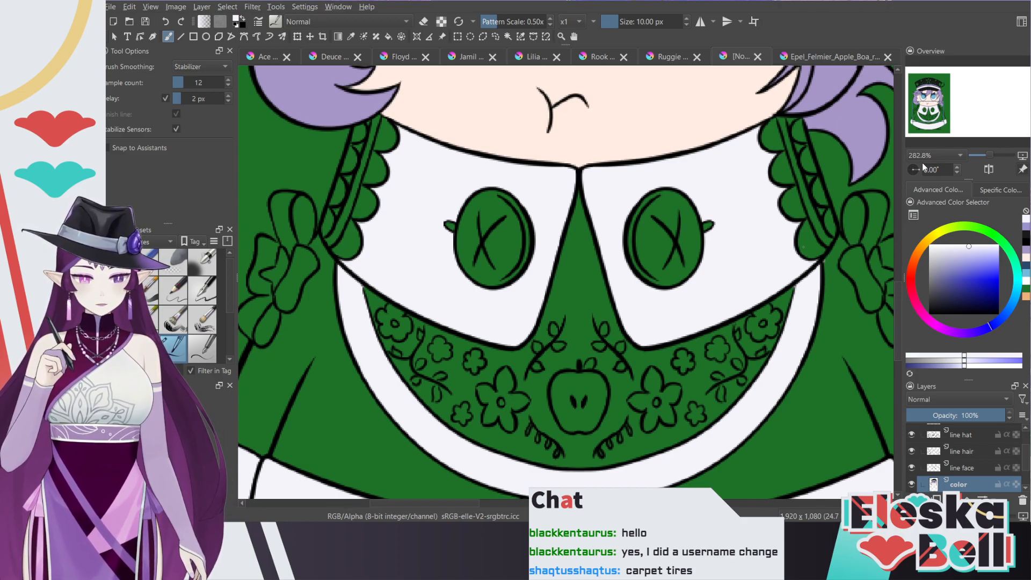
scroll(898, 297, "up", 5)
scroll(904, 253, "up", 3)
key("minus")
key("minus")
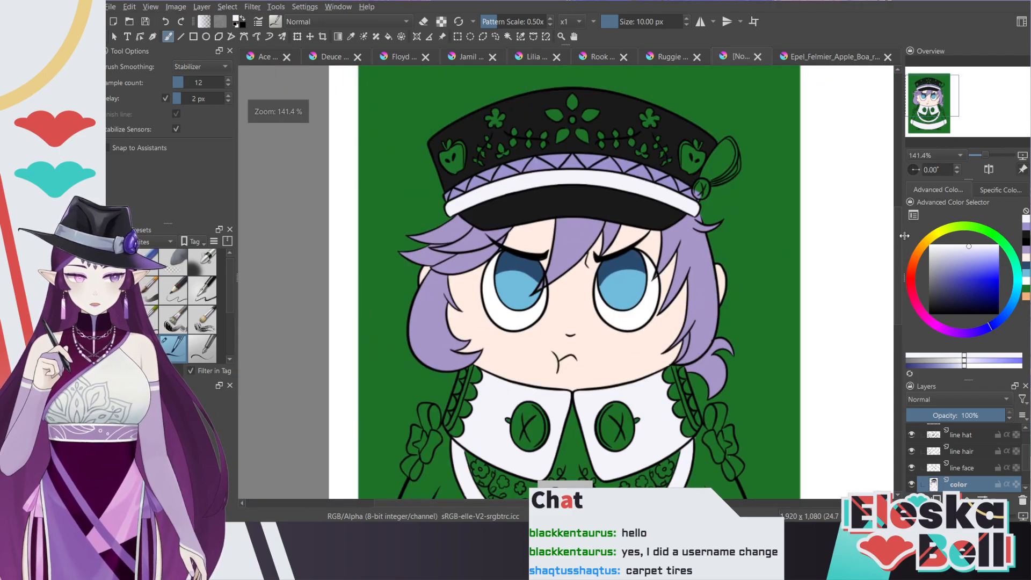
left_click_drag(935, 94, 935, 112)
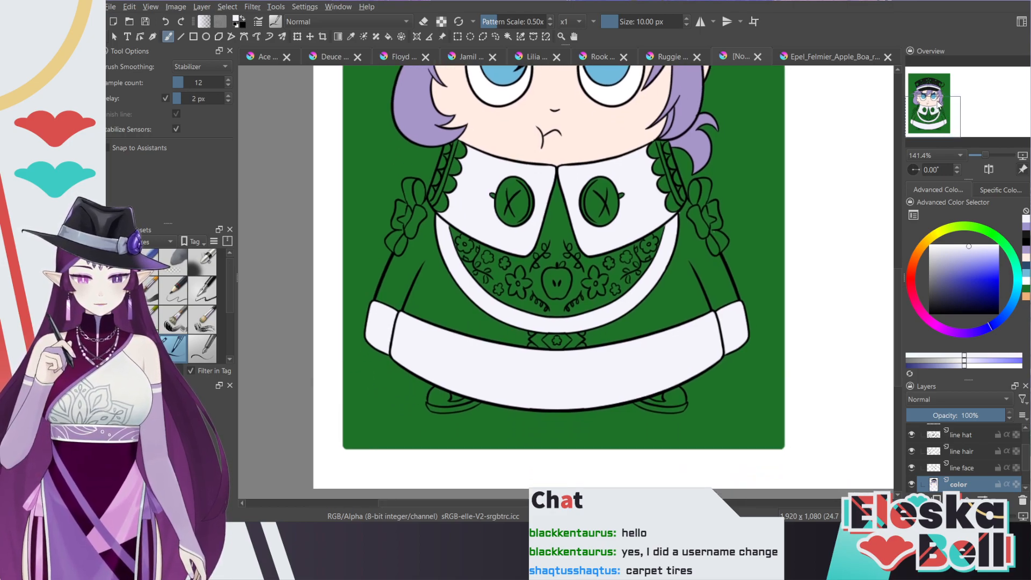
Step: Sample the coat's pale lavender, RGB 193, 193, 226, from the reference and return to the chibi drawing
left_click(811, 58)
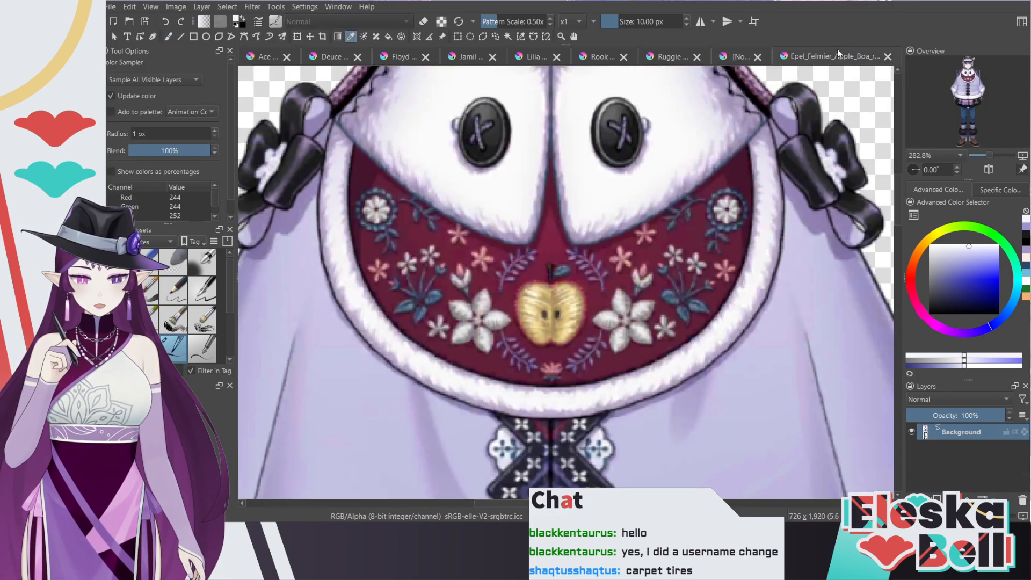
left_click(813, 275, "ctrl")
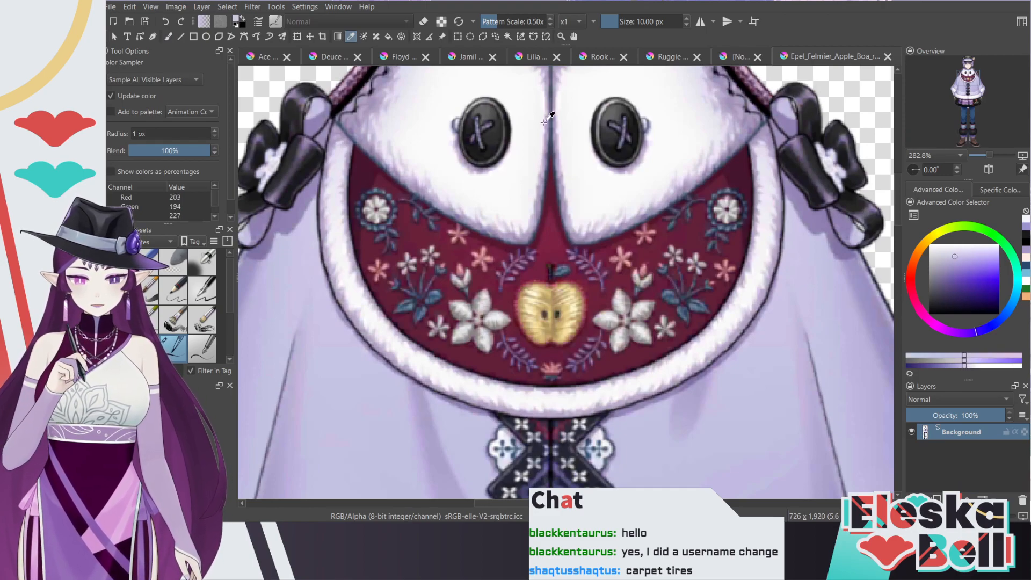
left_click(751, 422)
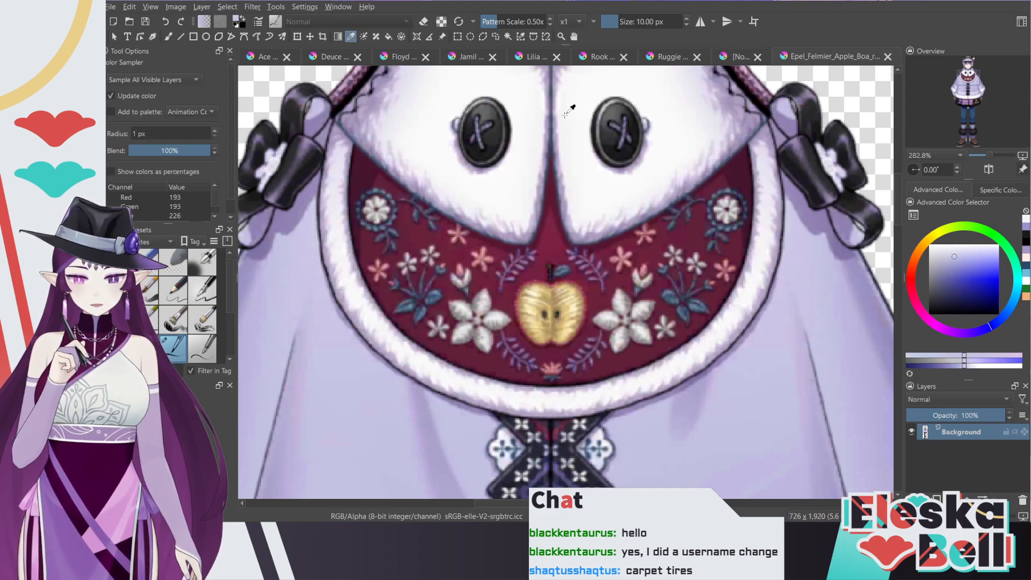
left_click(737, 57)
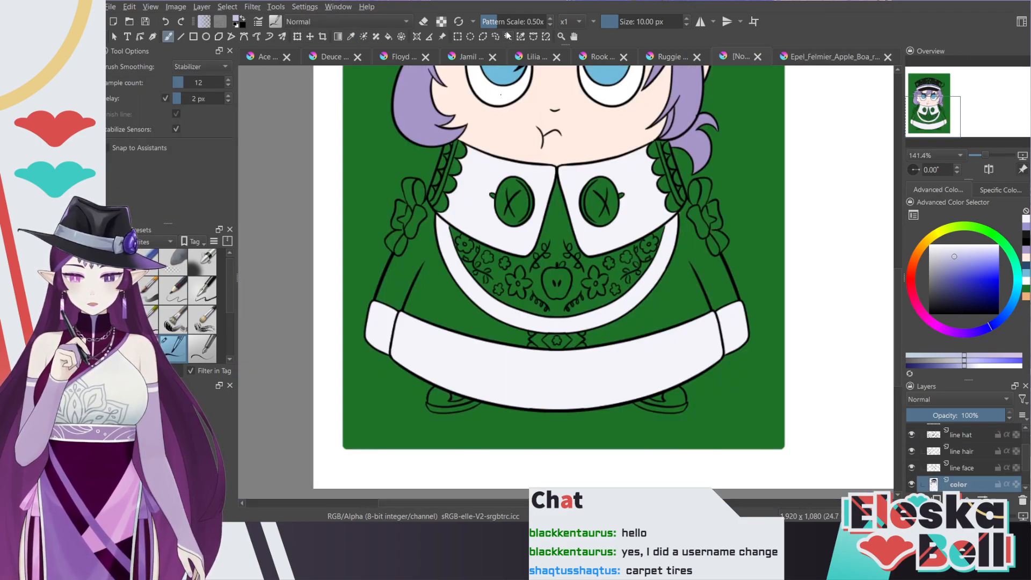
Step: Fill the coat's body and both sleeves with the sampled pale lavender and inspect the filled edges beside the shoulder bows
left_click(387, 36)
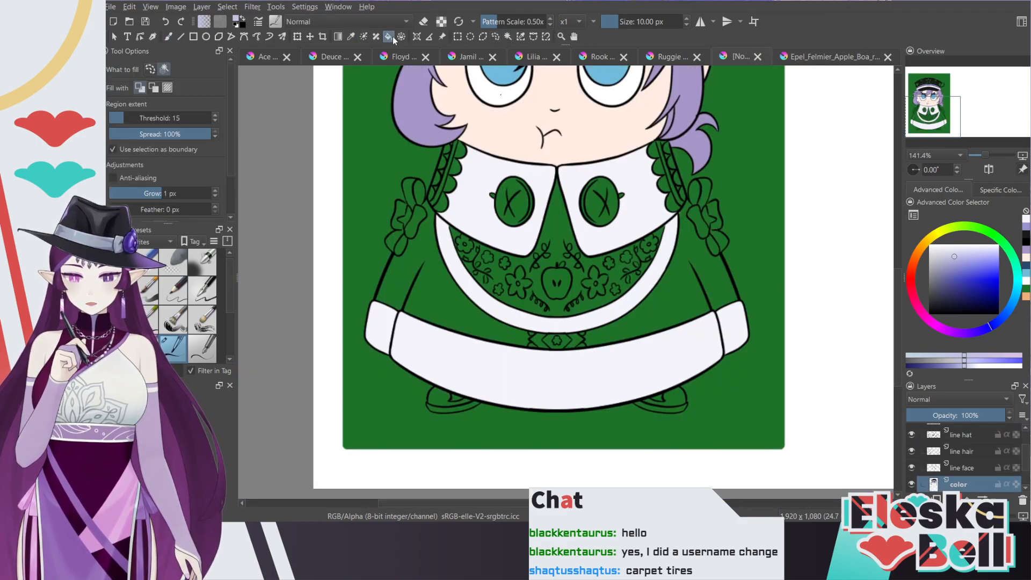
left_click(437, 293)
left_click(690, 300)
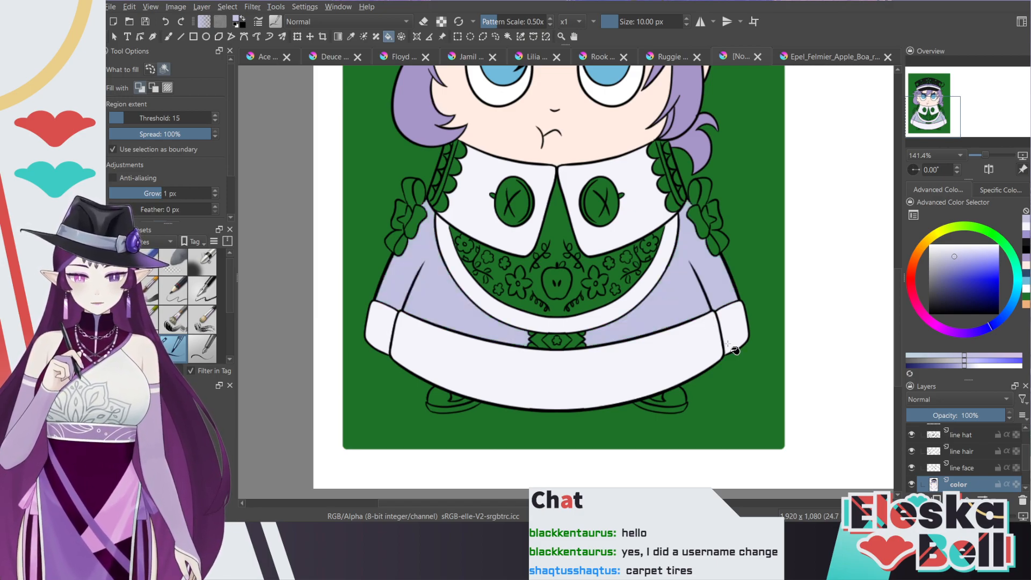
left_click(168, 36)
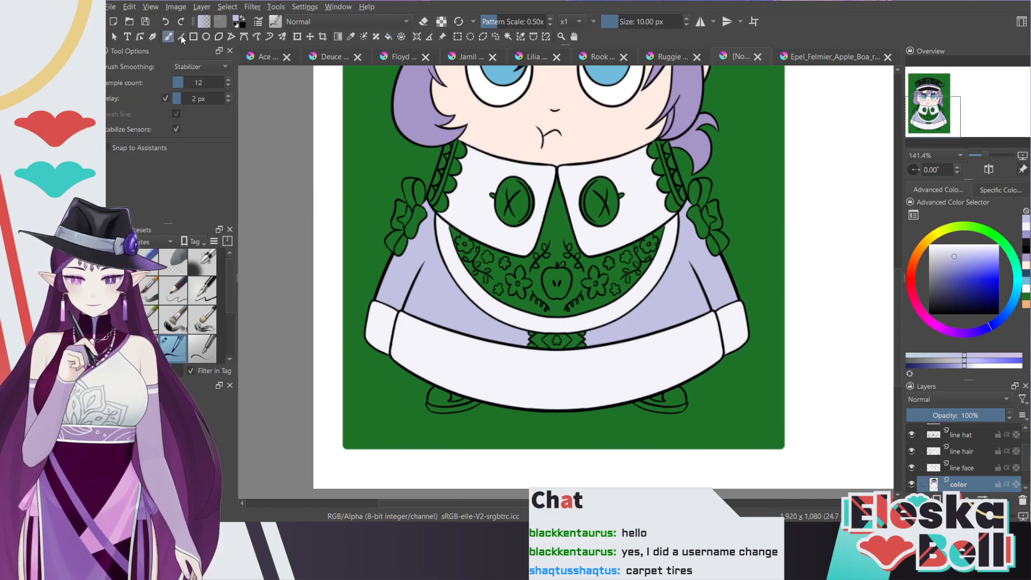
left_click_drag(897, 288, 895, 271)
key("plus")
key("plus")
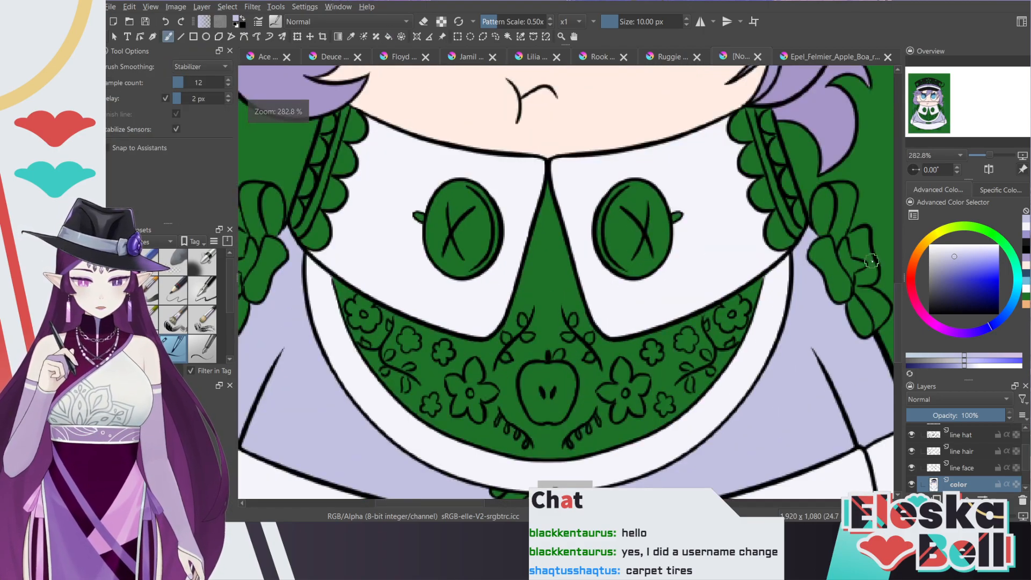
left_click_drag(458, 507, 484, 505)
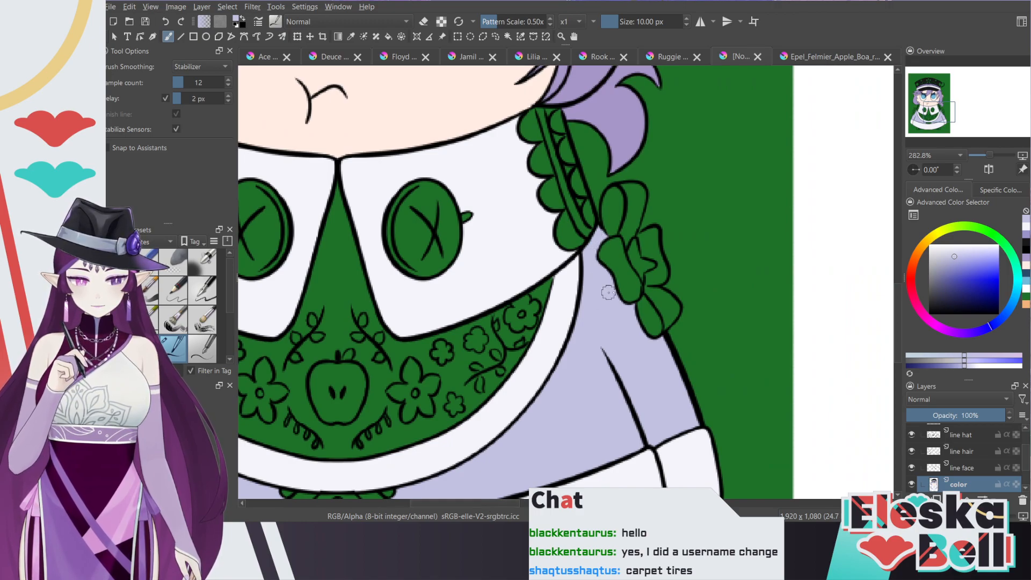
left_click_drag(495, 502, 440, 505)
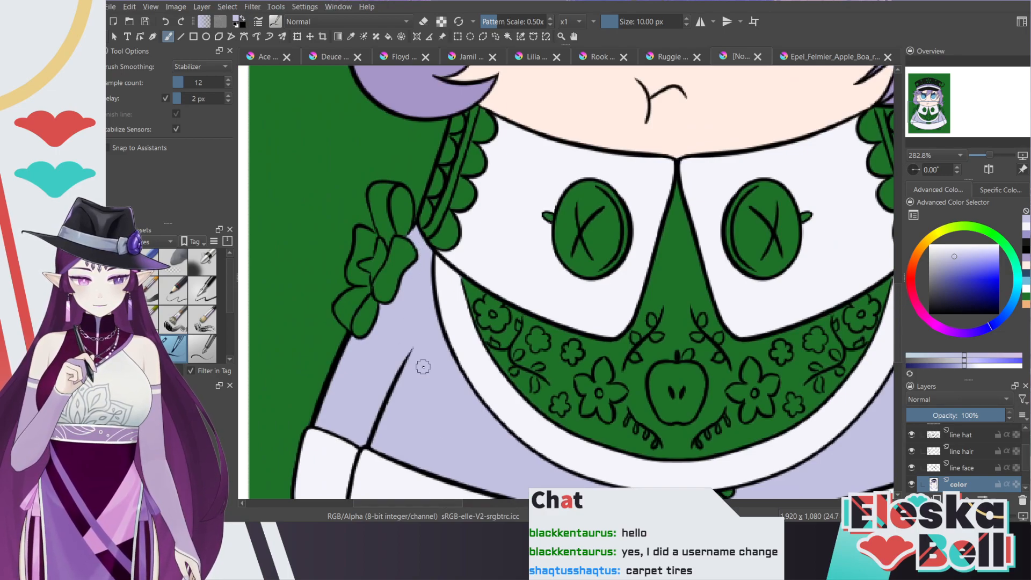
Step: Sample the button's dark grey, RGB 52, 52, 52, from the reference and fill both collar buttons in the chibi drawing
left_click(811, 59)
key("p")
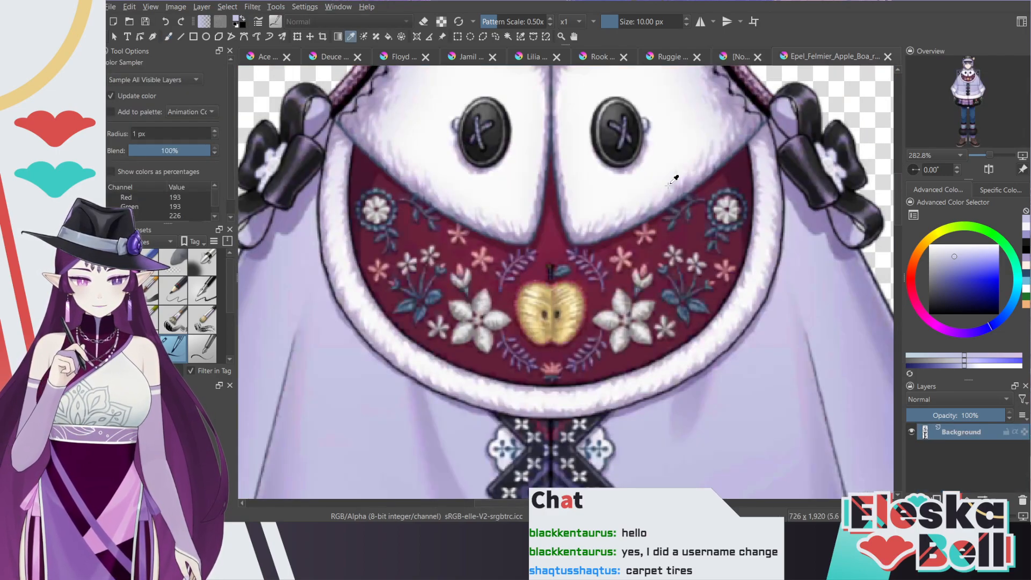
left_click(612, 132)
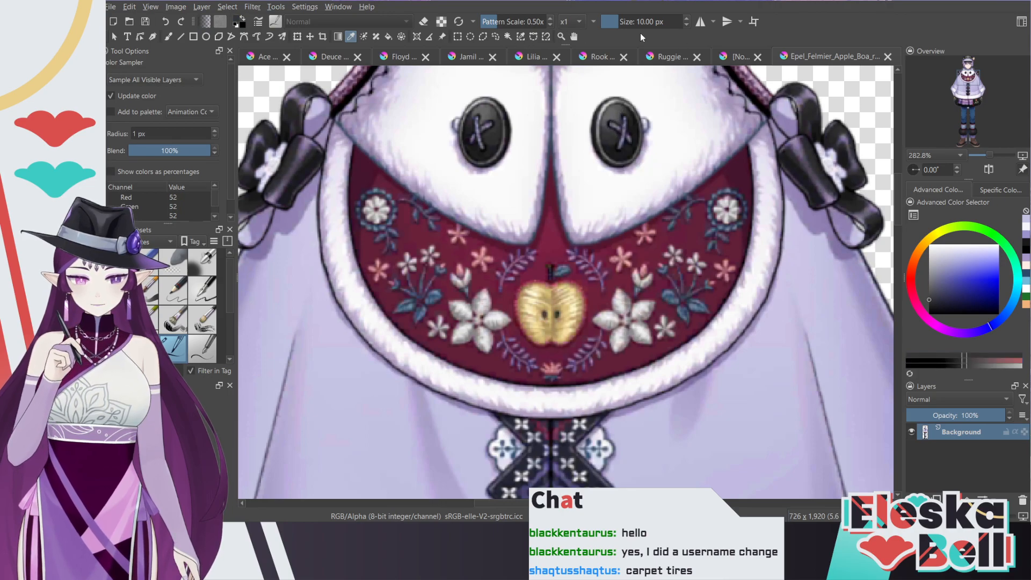
left_click(741, 57)
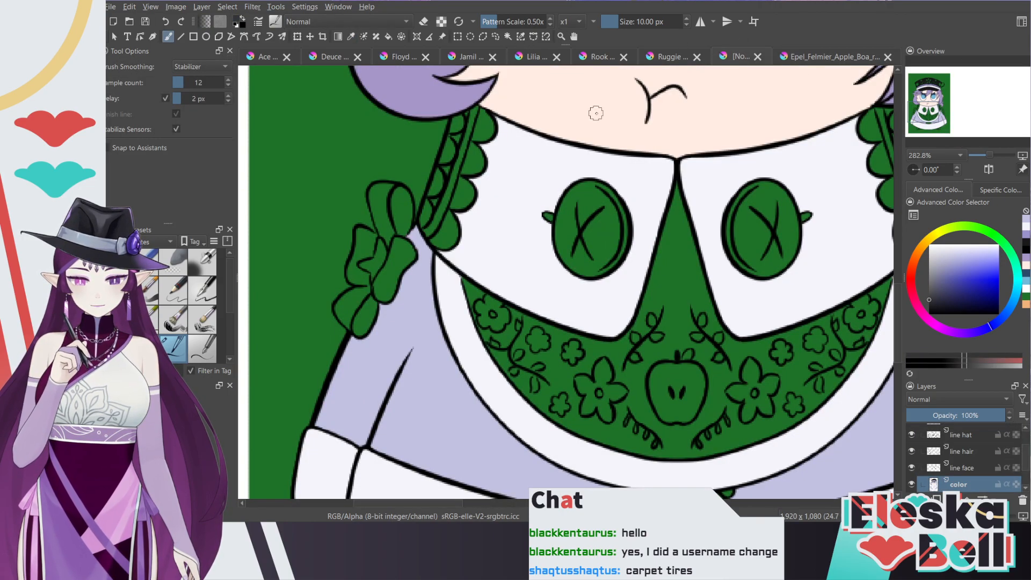
left_click(388, 36)
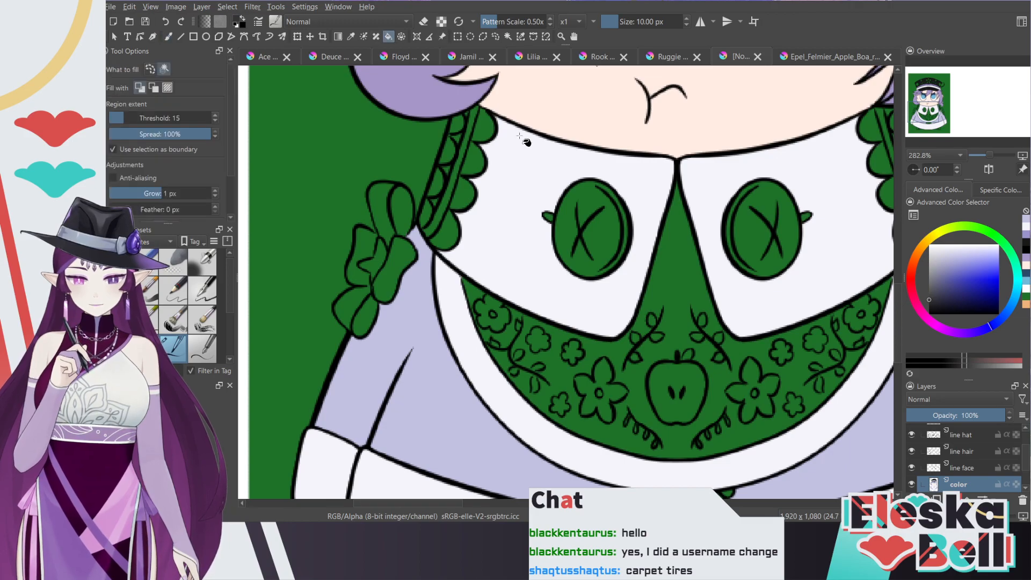
left_click(595, 243)
left_click(762, 239)
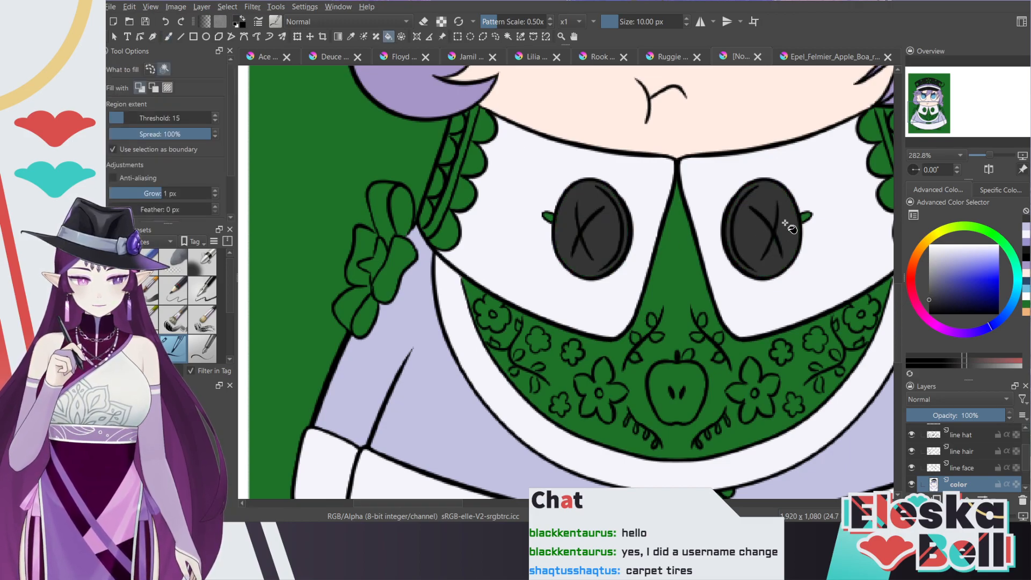
Step: Sample the button loop's greyish lavender, RGB 180, 180, 206, from the reference and paint the small loops beside both collar buttons
left_click(169, 36)
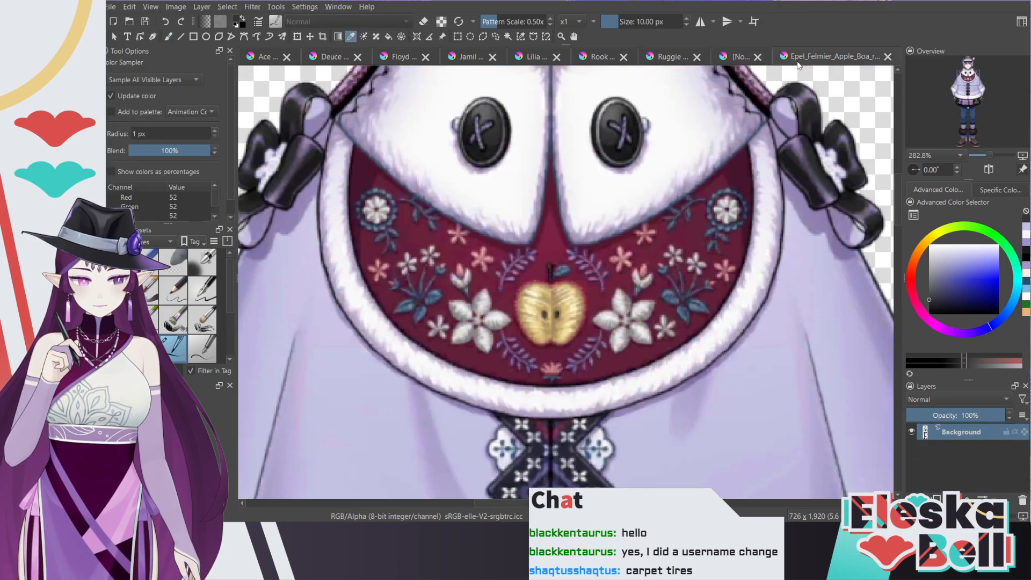
left_click(799, 57)
key("p")
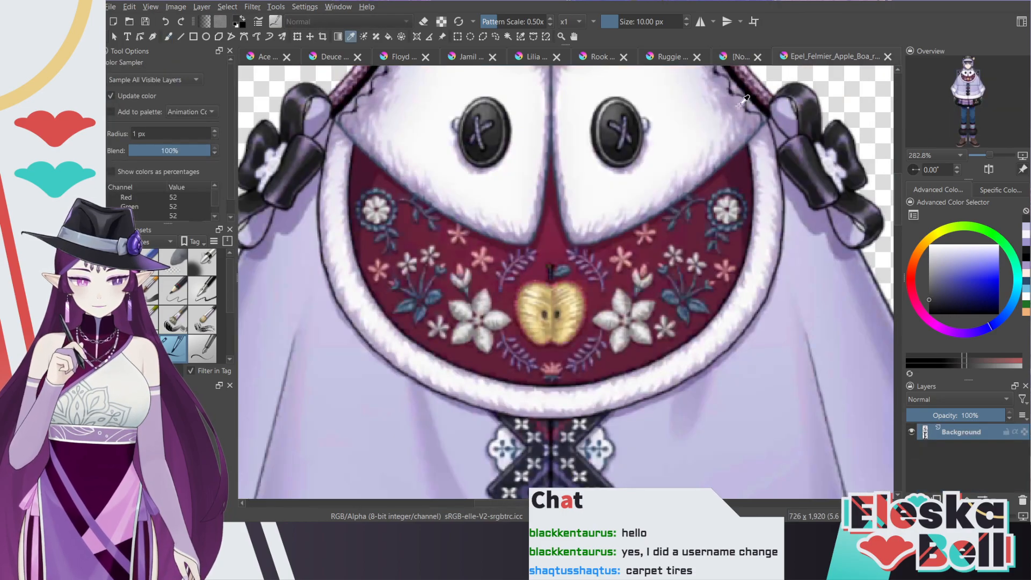
left_click(651, 120)
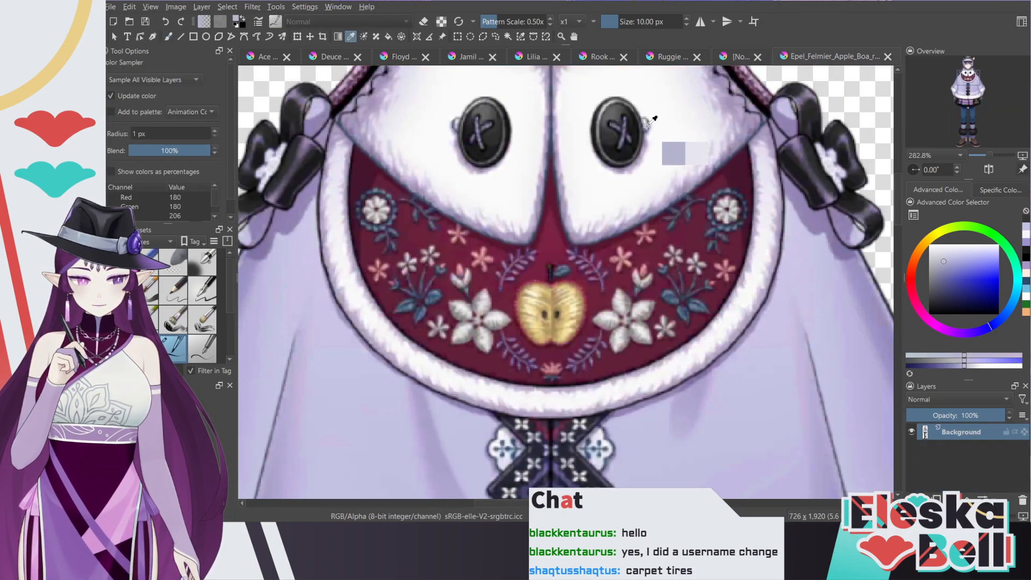
left_click(744, 57)
key("b")
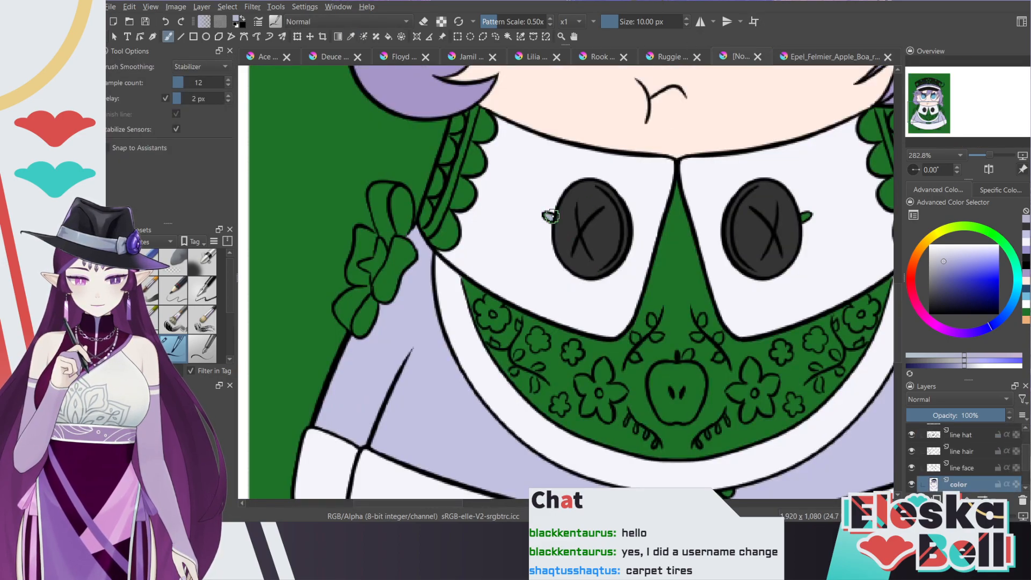
left_click_drag(803, 217, 807, 217)
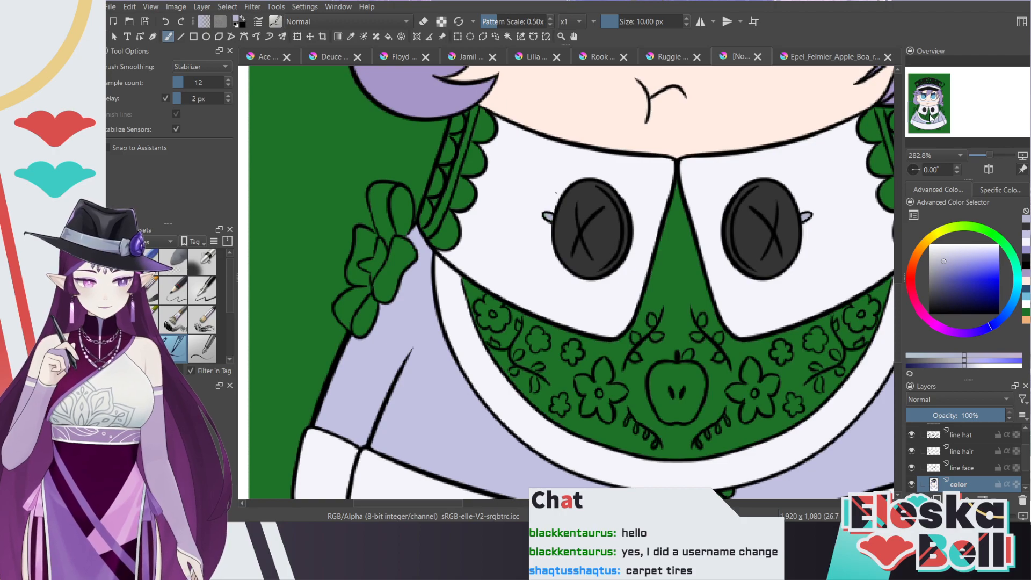
Step: Sample the bib's maroon, RGB 125, 35, 68, from the reference and fill the background of the embroidered bib below the collar
left_click(802, 57)
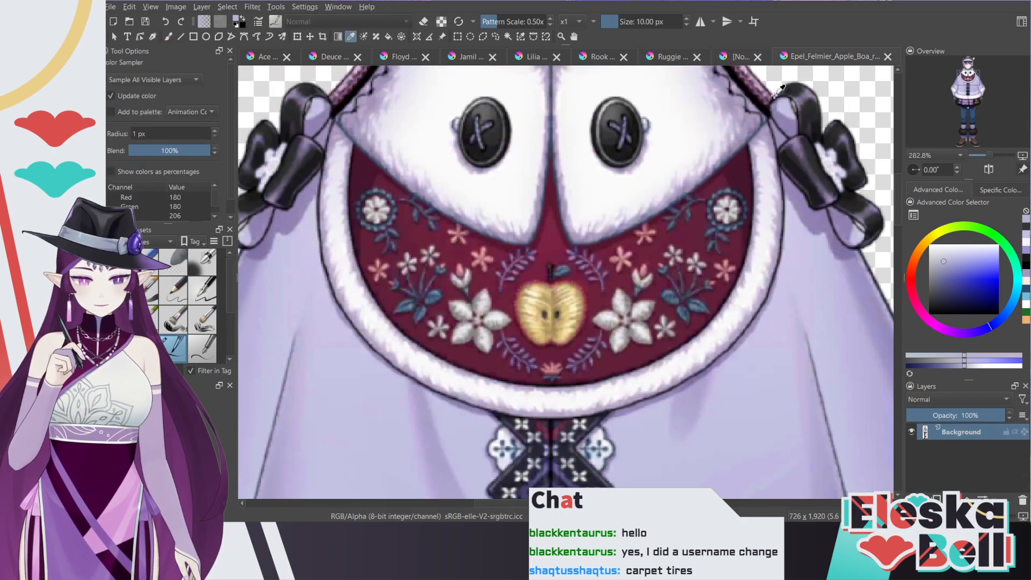
left_click(556, 236)
left_click(738, 57)
left_click_drag(934, 117, 937, 120)
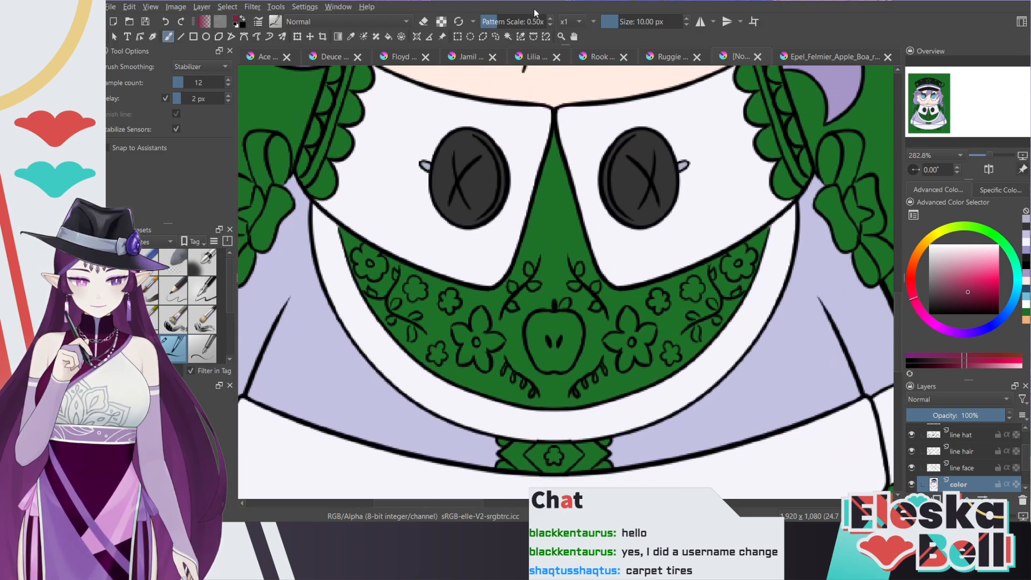
left_click(390, 38)
left_click(563, 234)
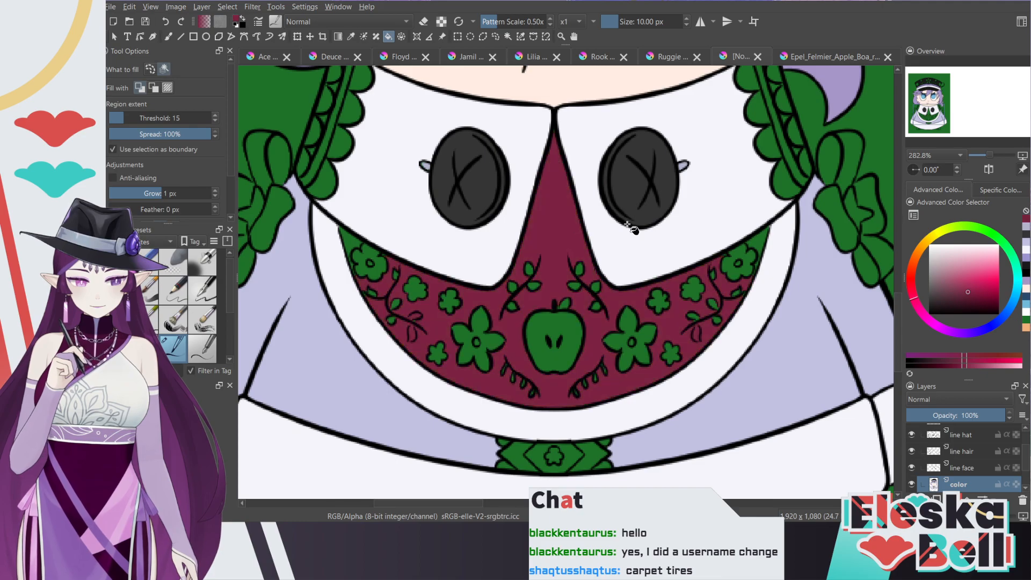
Step: Turn on horizontal mirror painting and brush maroon over the unfilled flowers and outer leaves on both sides of the bib
left_click(168, 37)
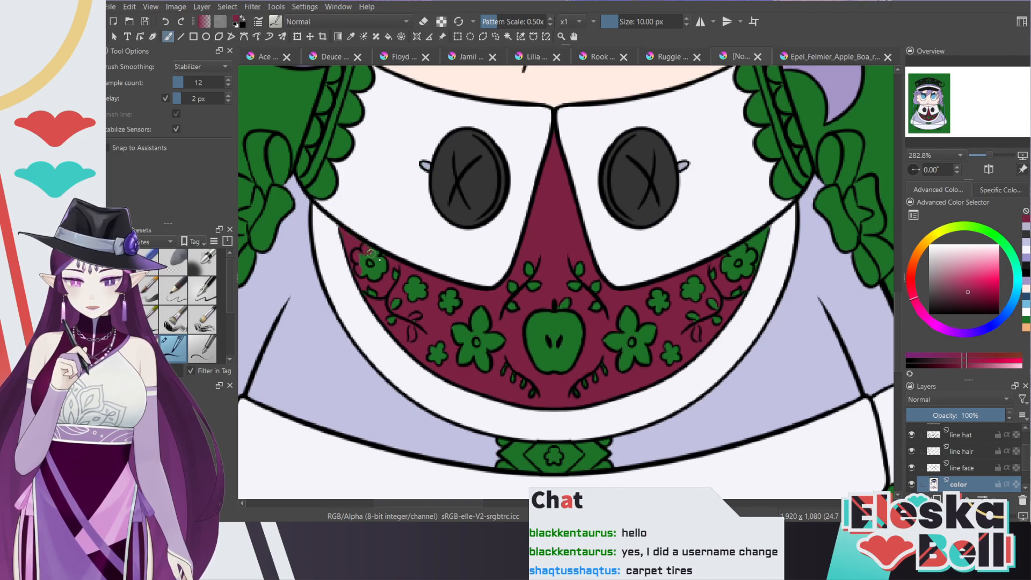
left_click_drag(363, 261, 375, 299)
left_click(700, 21)
left_click_drag(356, 252, 396, 237)
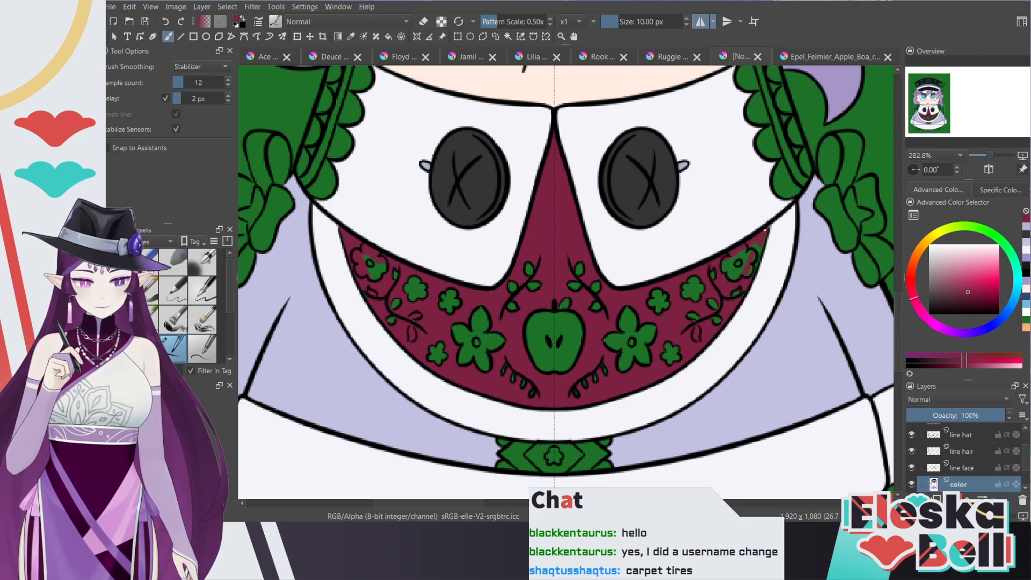
mouse_move(759, 241)
left_mouse_down()
mouse_move(742, 269)
mouse_move(726, 279)
mouse_move(733, 261)
mouse_move(692, 287)
left_mouse_up()
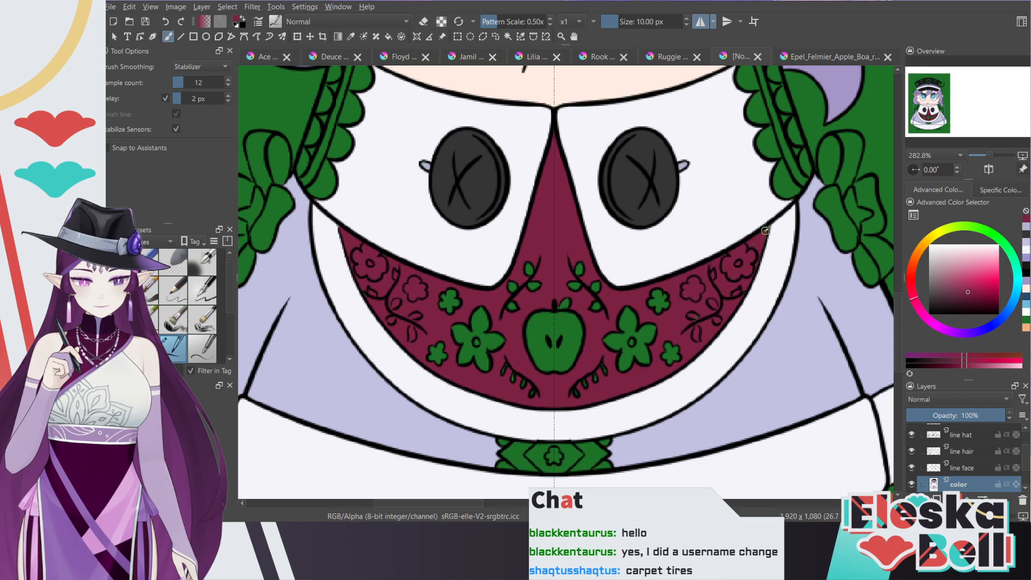
mouse_move(657, 306)
left_mouse_down()
mouse_move(710, 302)
mouse_move(704, 316)
mouse_move(652, 300)
left_mouse_up()
mouse_move(666, 352)
left_mouse_down()
mouse_move(634, 364)
mouse_move(566, 397)
mouse_move(618, 351)
mouse_move(604, 345)
mouse_move(610, 330)
mouse_move(637, 306)
mouse_move(630, 371)
left_mouse_up()
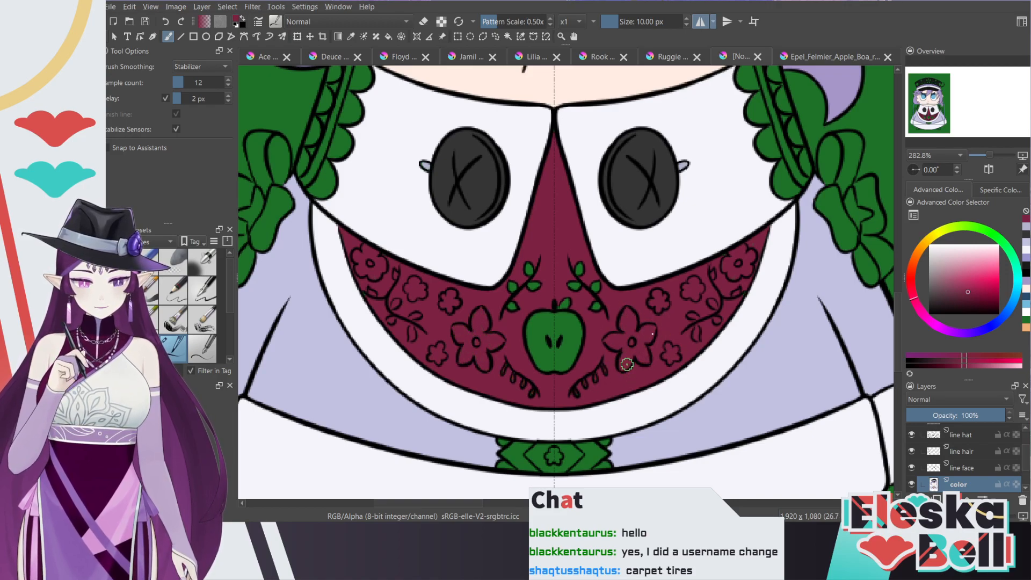
Step: Brush maroon over the bib's apple and upper leaf sprigs at 23.33 px, and reduce the brush to 6.29 px for small details
left_click_drag(617, 23, 624, 23)
mouse_move(578, 253)
left_mouse_down()
mouse_move(578, 297)
mouse_move(573, 260)
mouse_move(602, 309)
mouse_move(562, 302)
mouse_move(523, 355)
mouse_move(539, 310)
mouse_move(564, 366)
left_mouse_up()
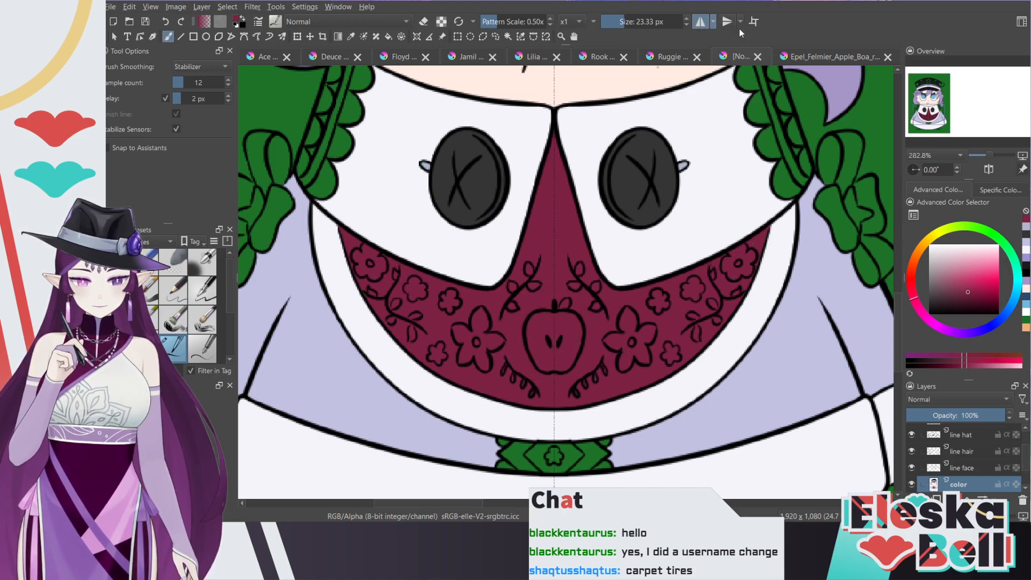
left_click_drag(619, 23, 616, 26)
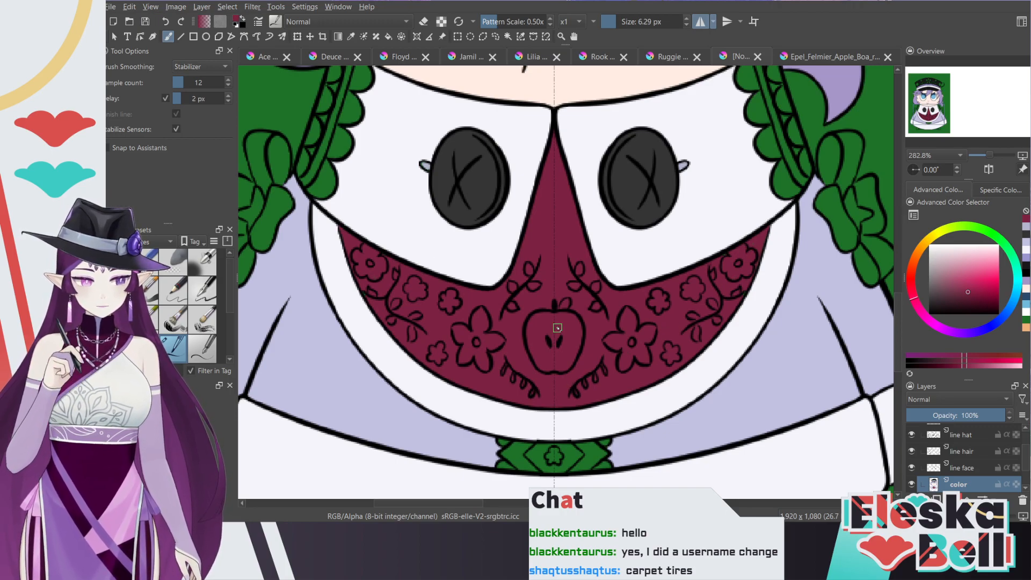
Step: Sample the lace off-white, RGB 241, 236, 245, from the reference and paint the scalloped edges of the band below the bib
left_click(827, 56)
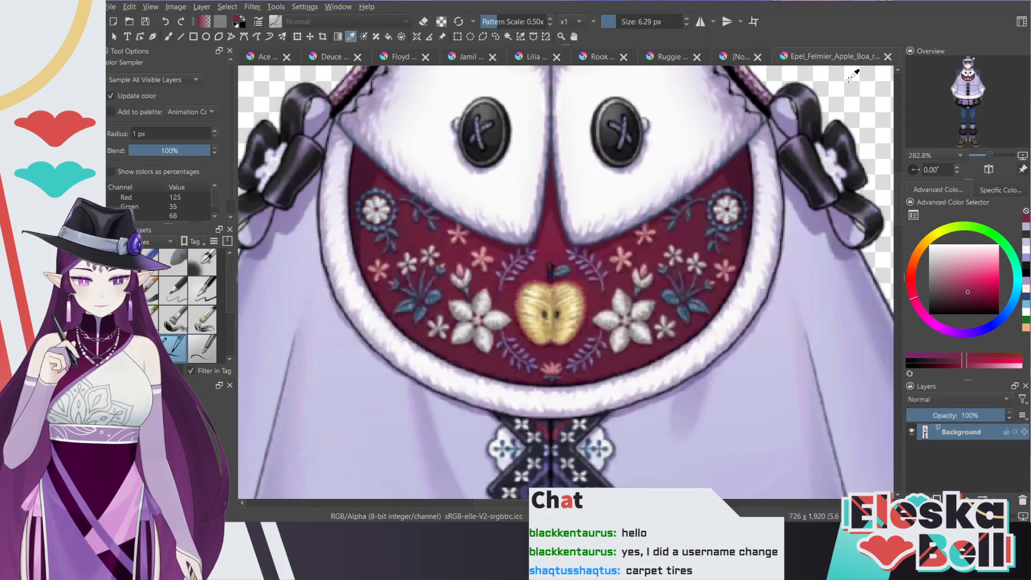
left_click(604, 430)
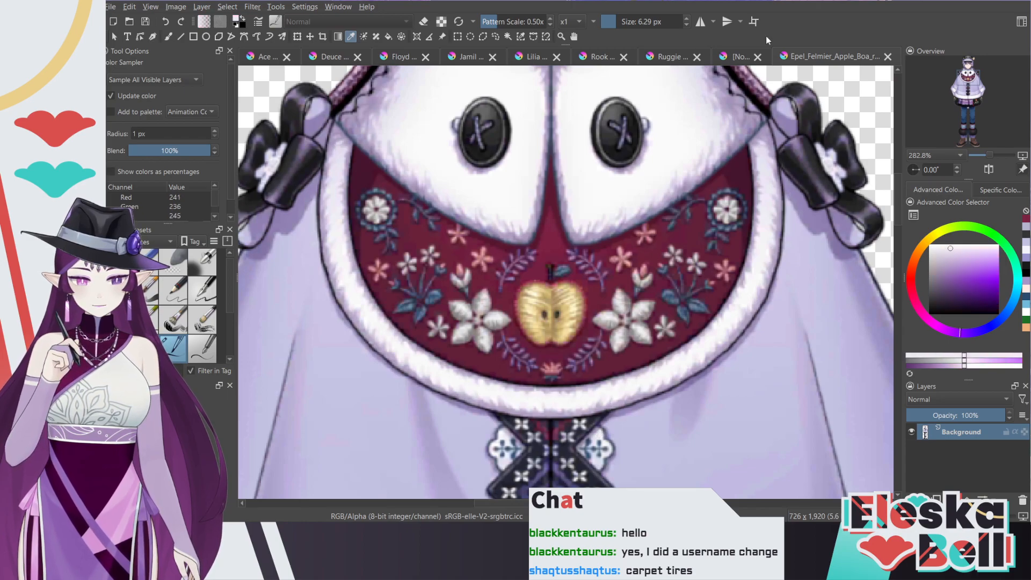
left_click(741, 58)
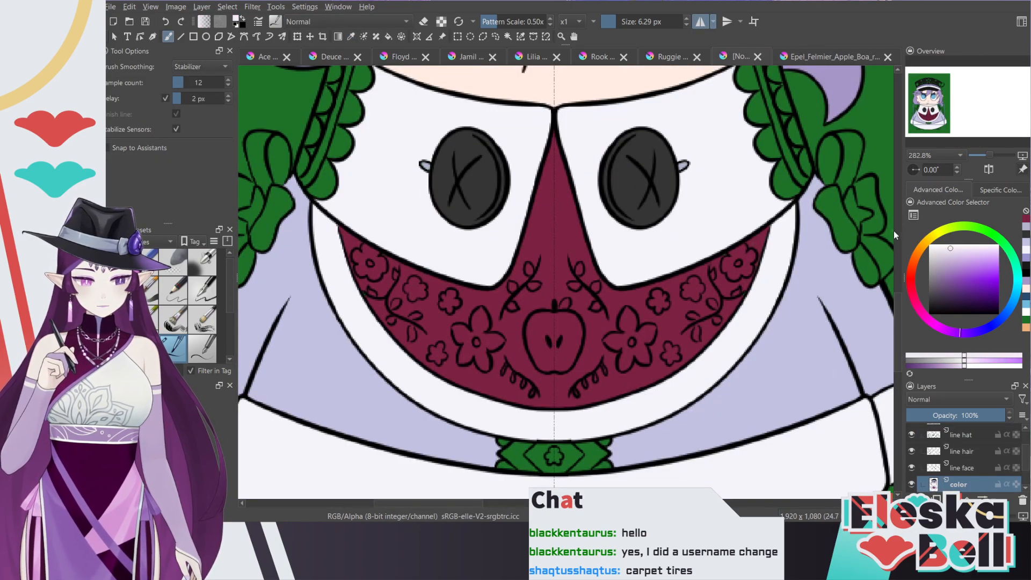
scroll(894, 312, "down", 1)
key("plus")
key("plus")
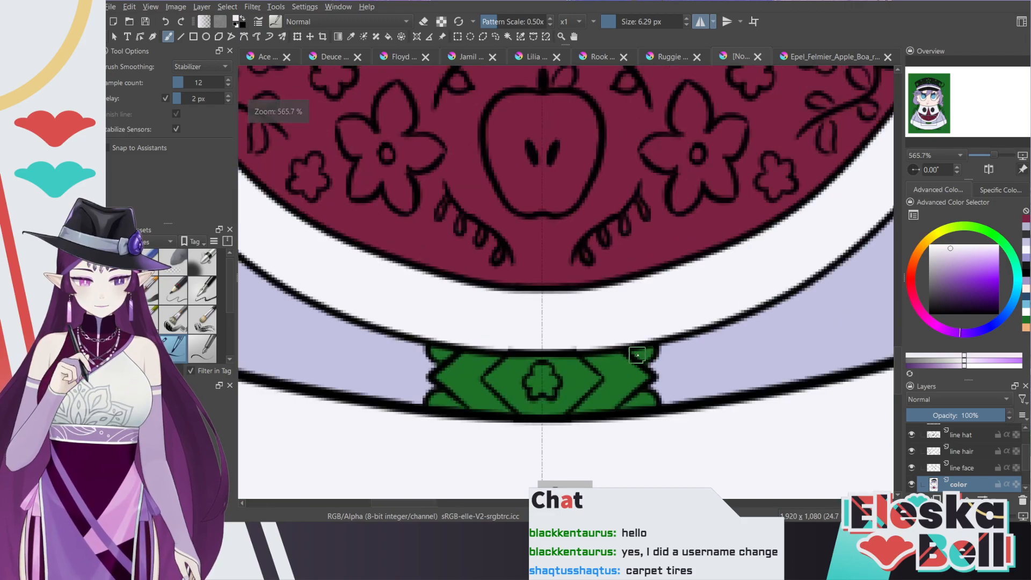
mouse_move(639, 357)
left_mouse_down()
mouse_move(647, 352)
mouse_move(636, 353)
left_mouse_up()
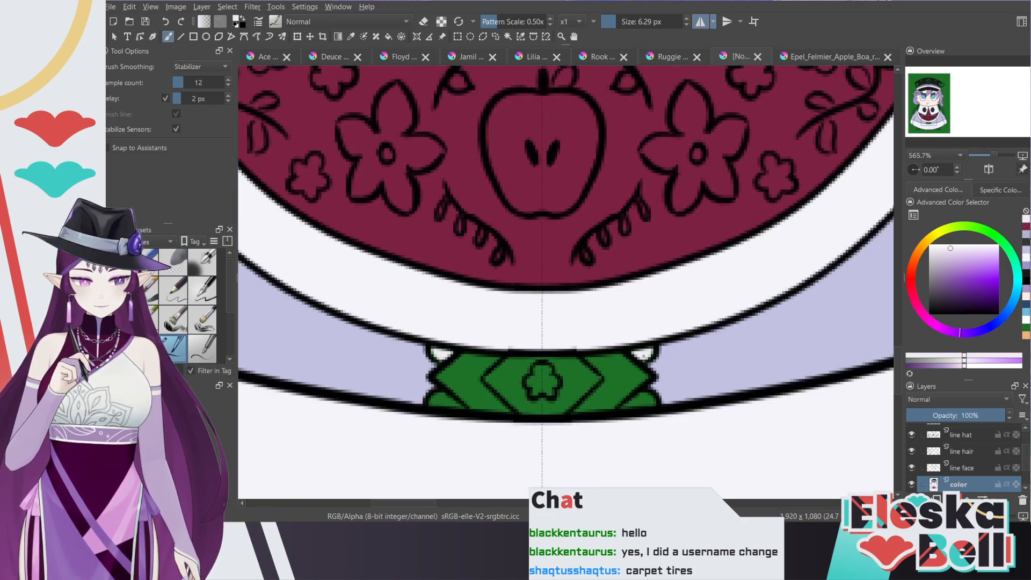
mouse_move(642, 392)
left_mouse_down()
mouse_move(653, 405)
mouse_move(626, 410)
mouse_move(637, 397)
mouse_move(654, 405)
left_mouse_up()
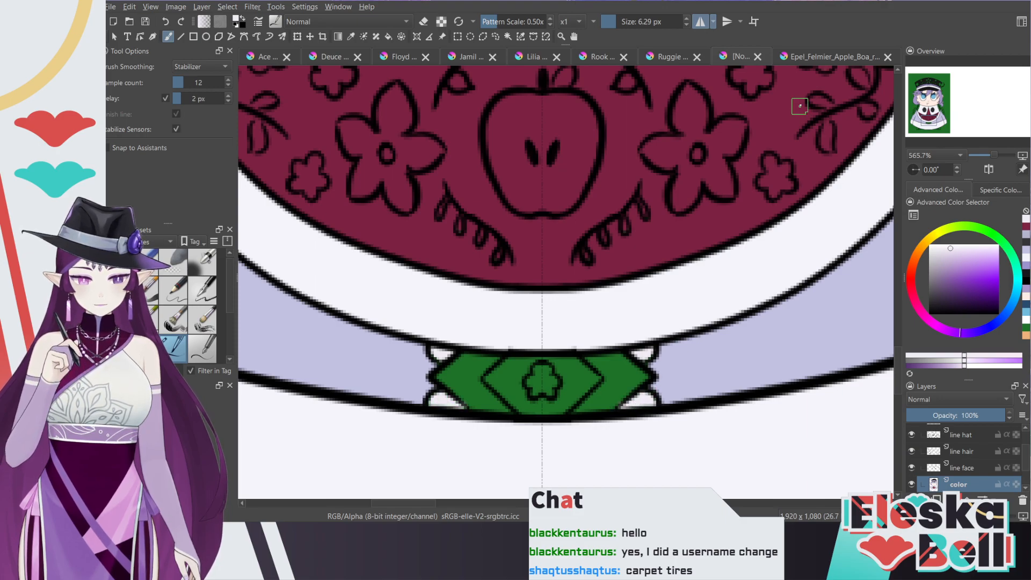
Step: Sample the front braid's dark navy, RGB 36, 36, 52, from the reference and paint the green band ornament below the bib around its flower
left_click(826, 58)
key("p")
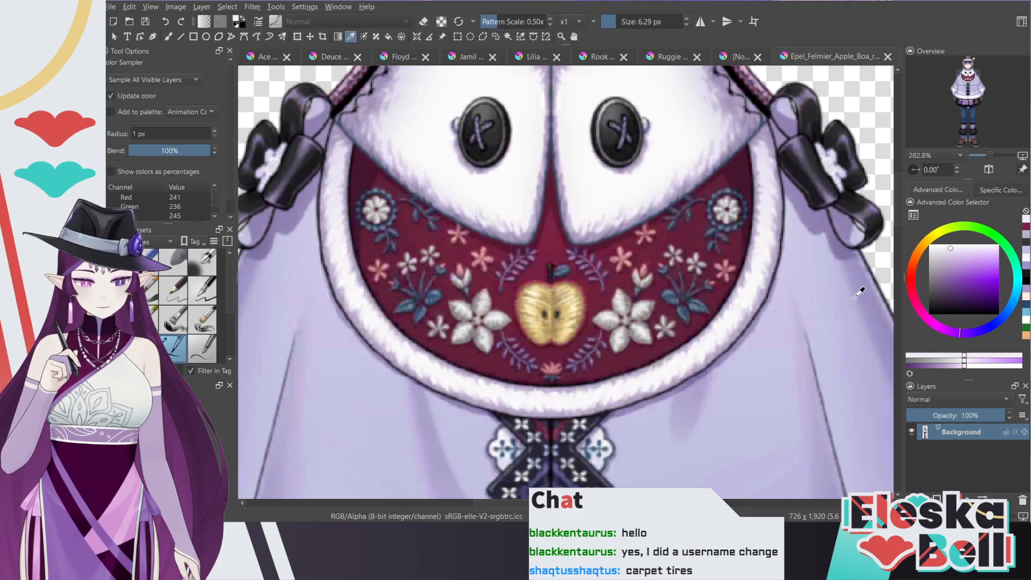
left_click_drag(896, 204, 899, 220)
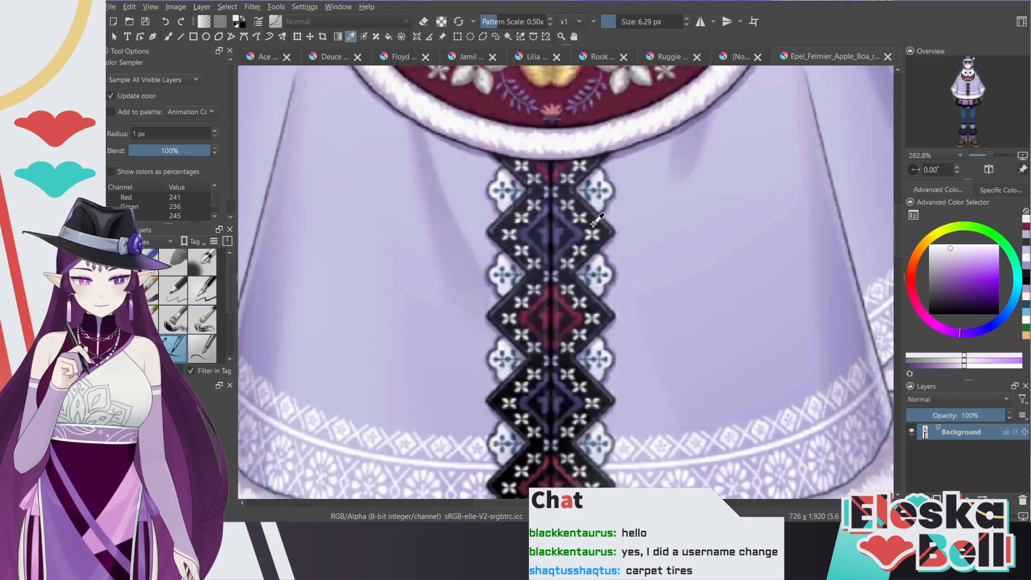
left_click(595, 220)
left_click(741, 57)
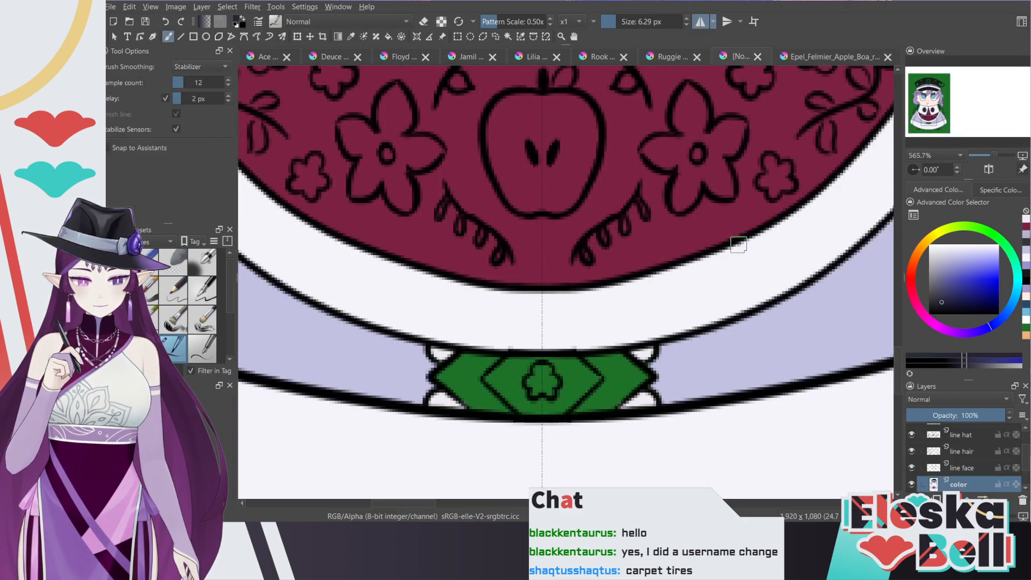
key("b")
mouse_move(628, 413)
left_mouse_down()
mouse_move(612, 397)
mouse_move(644, 405)
mouse_move(642, 387)
mouse_move(678, 418)
mouse_move(627, 458)
mouse_move(545, 464)
mouse_move(567, 419)
mouse_move(551, 394)
mouse_move(598, 395)
mouse_move(570, 448)
left_mouse_up()
mouse_move(560, 405)
left_mouse_down()
mouse_move(563, 449)
mouse_move(603, 404)
mouse_move(599, 452)
mouse_move(650, 412)
mouse_move(638, 436)
mouse_move(650, 435)
mouse_move(613, 448)
mouse_move(622, 394)
left_mouse_up()
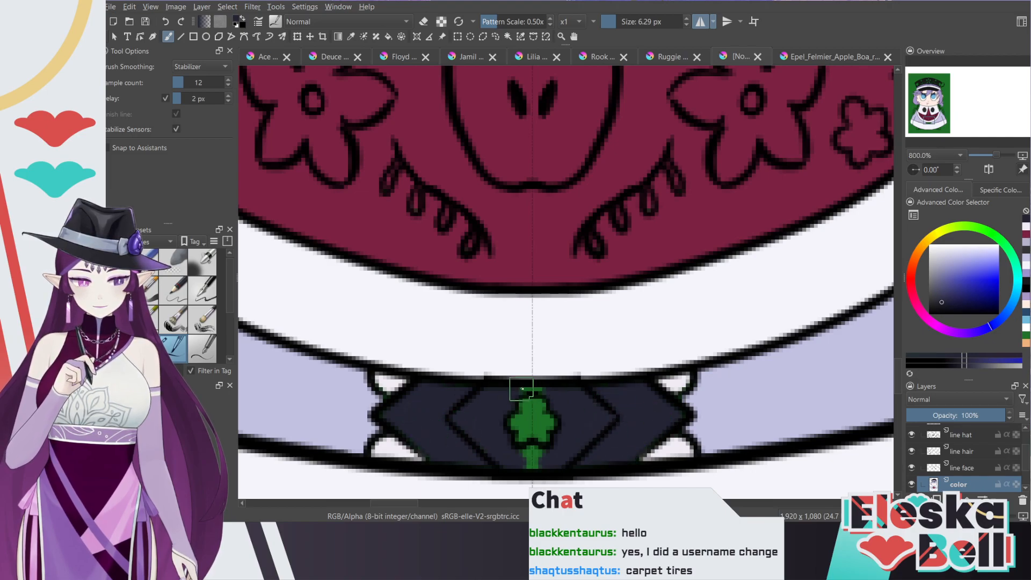
left_click_drag(524, 389, 529, 389)
left_click_drag(524, 453, 531, 465)
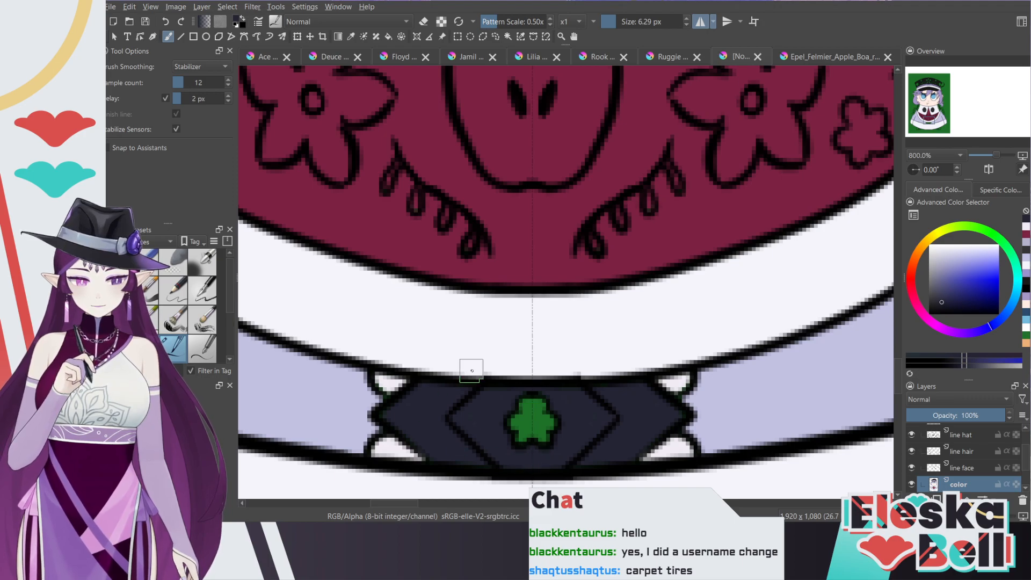
Step: Sample the braid's muted blue, RGB 83, 83, 134, from the reference and paint the small flower in the centre of the dark band ornament
key("minus")
key("minus")
key("minus")
key("minus")
left_click_drag(937, 122, 934, 116)
key("ctrl+Tab")
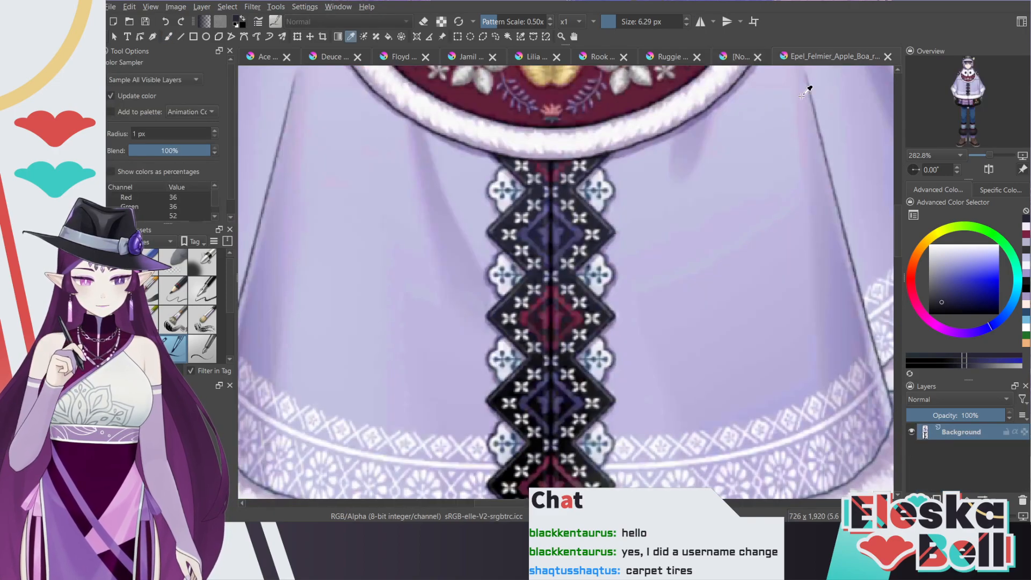
left_click(587, 191)
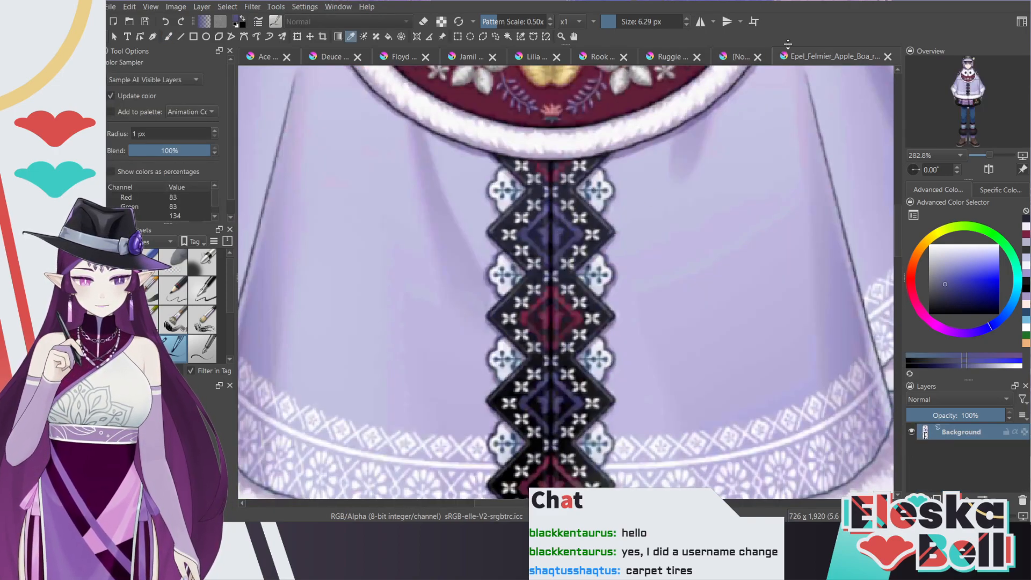
left_click(737, 57)
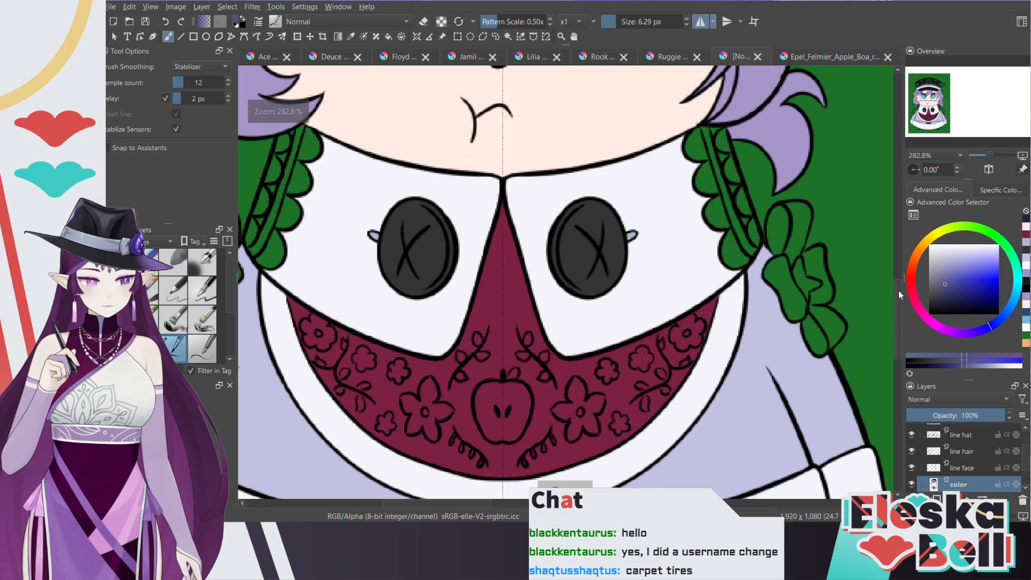
scroll(892, 301, "down", 5)
scroll(435, 376, "up", 2)
left_click_drag(431, 382, 436, 364)
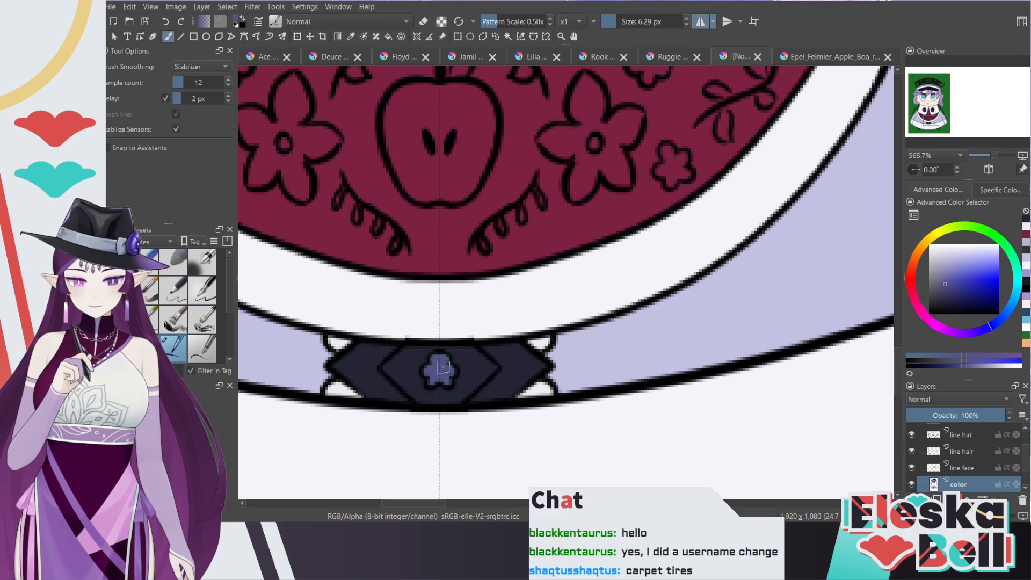
Step: Sample the boot's taupe, RGB 134, 117, 109, from the reference and dab it onto the outer tips of both shoes' lower bands
key("minus")
key("minus")
key("minus")
key("minus")
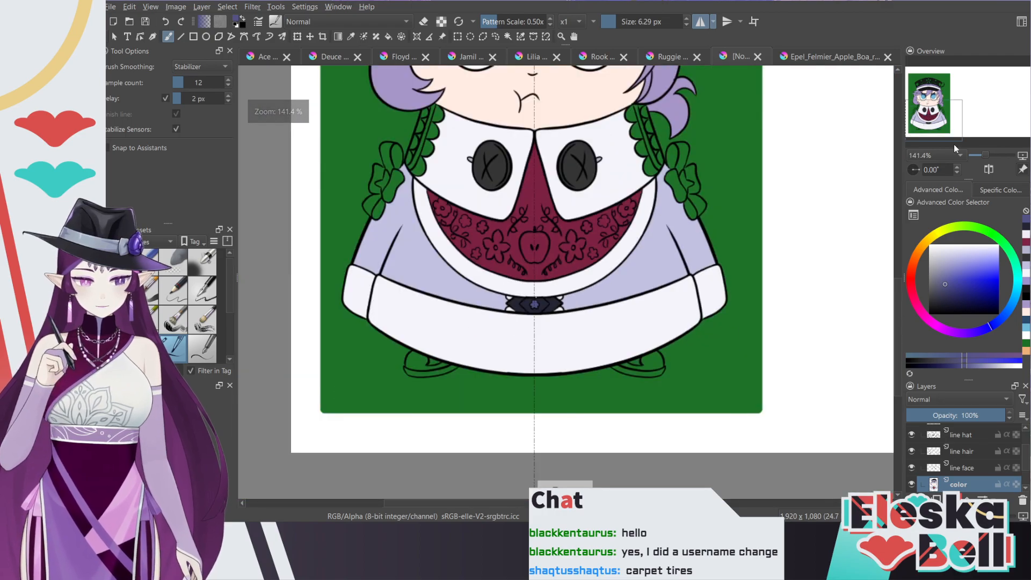
left_click_drag(948, 126, 963, 149)
left_click(851, 56)
left_click(408, 345)
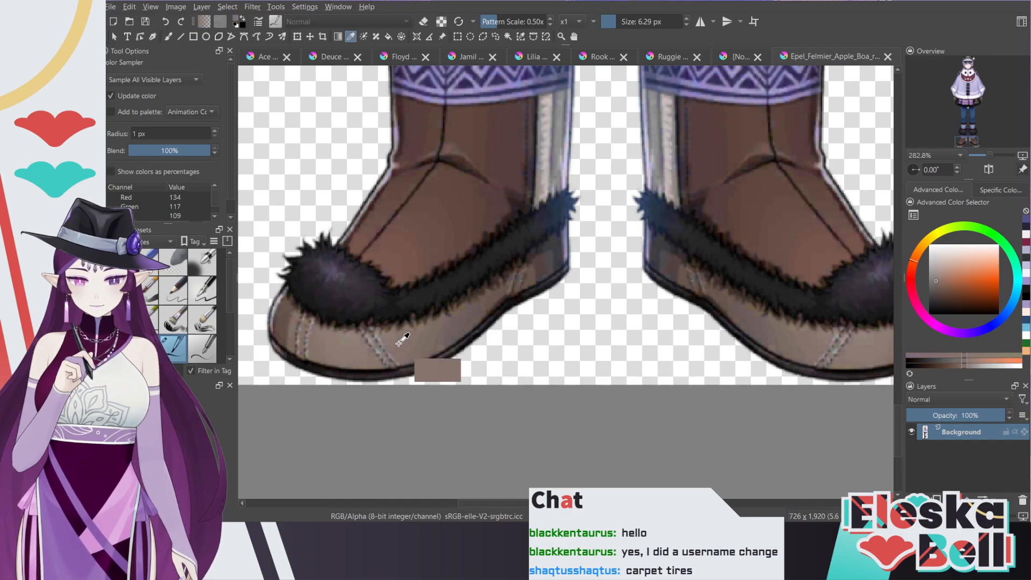
left_click(737, 56)
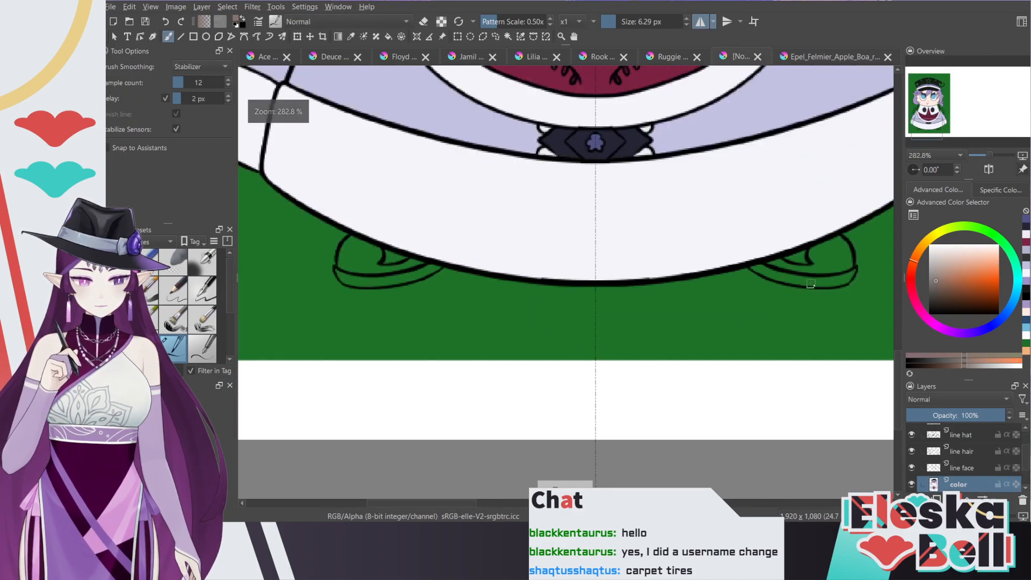
left_click_drag(841, 279, 850, 276)
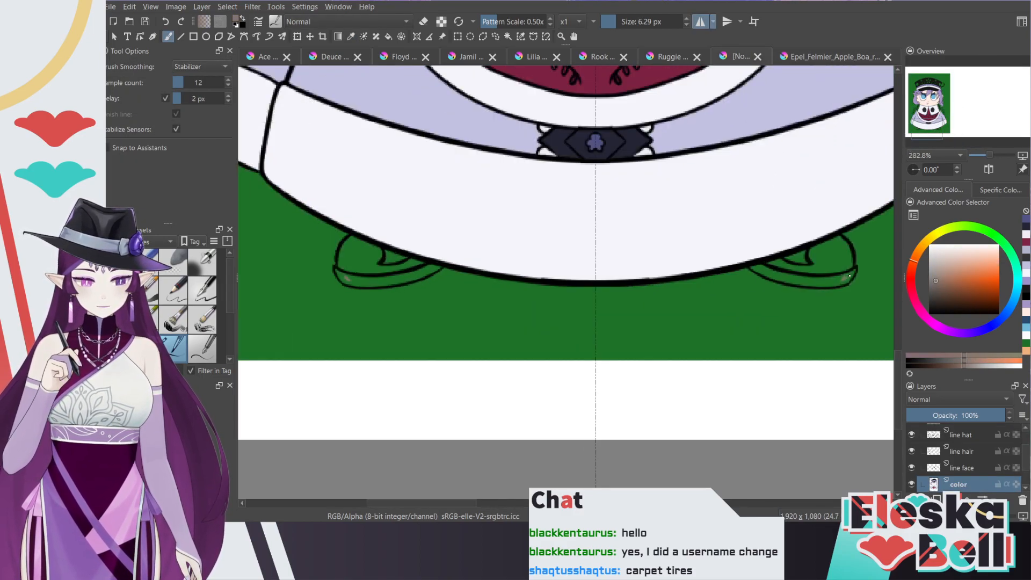
Step: Enlarge the brush to 16.78 px and fill the curved lower bands of both shoes with the taupe
left_click_drag(618, 22, 622, 23)
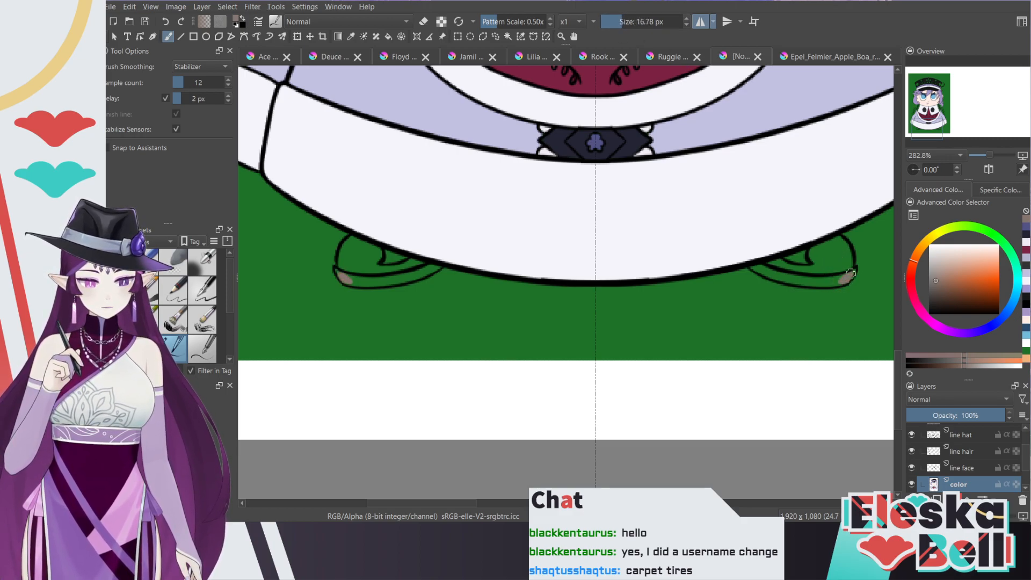
left_click_drag(438, 504, 463, 507)
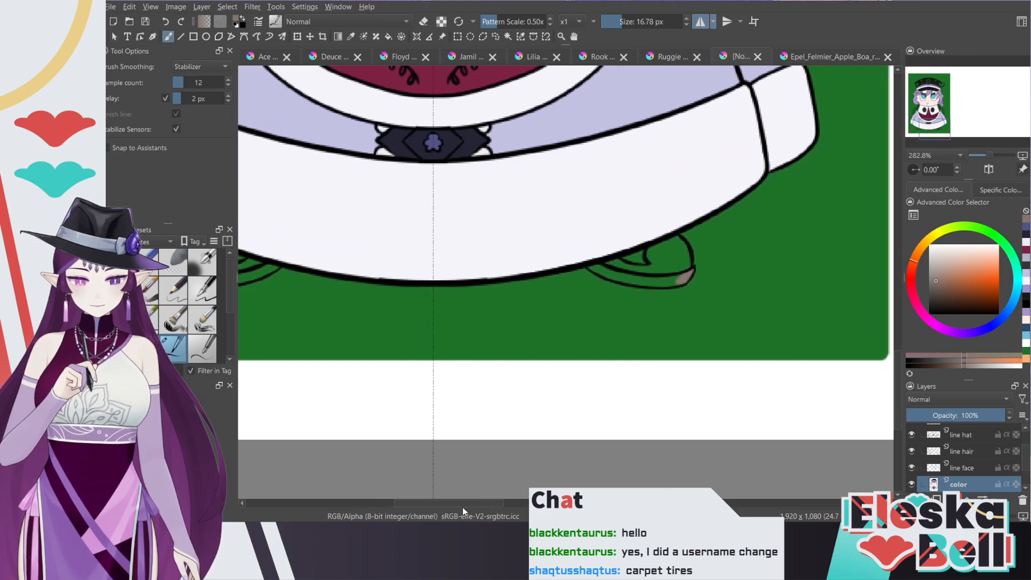
key("plus")
key("plus")
mouse_move(758, 279)
left_mouse_down()
mouse_move(660, 278)
mouse_move(581, 250)
mouse_move(614, 261)
left_mouse_up()
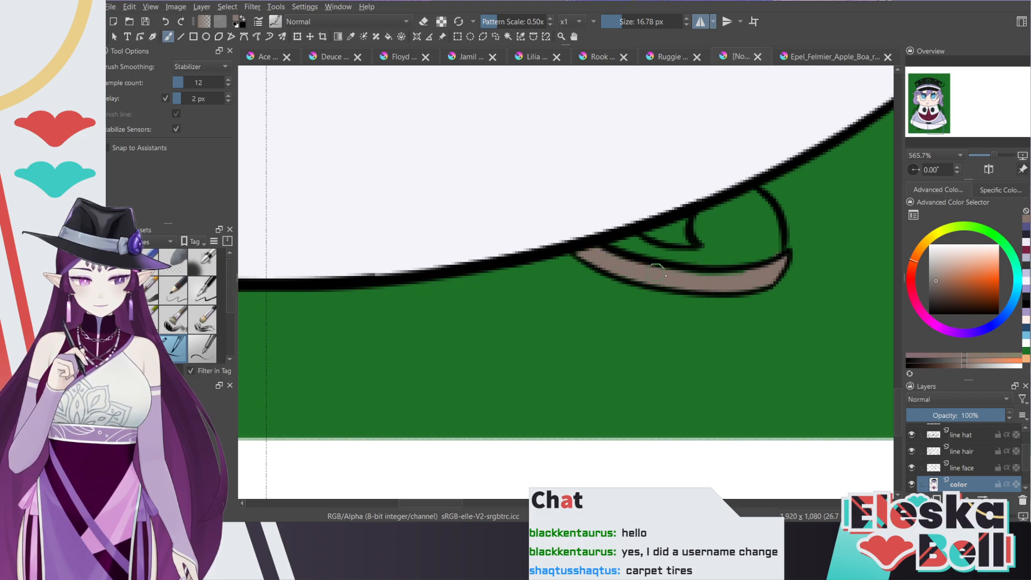
mouse_move(766, 267)
left_mouse_down()
mouse_move(776, 274)
mouse_move(784, 262)
left_mouse_up()
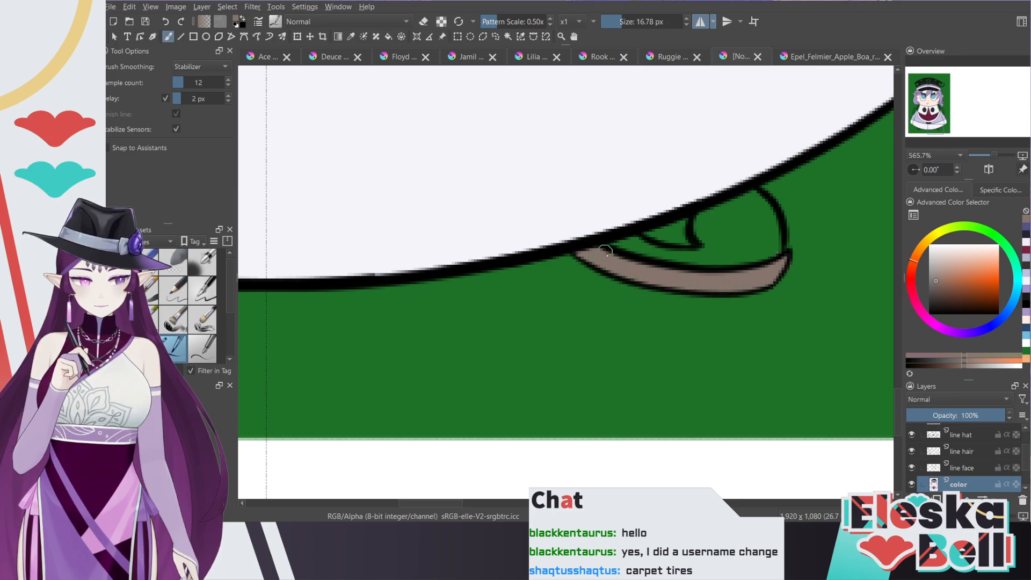
Step: Sample the boot's brown, RGB 113, 81, 73, from the reference and paint the small inner sections of both shoes beneath the coat hem
left_click(826, 57)
key("p")
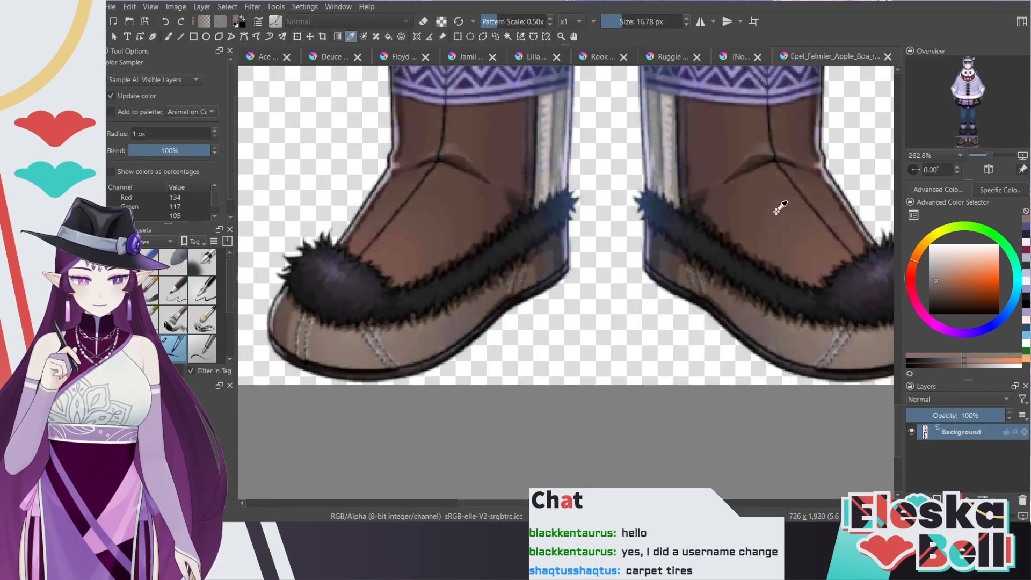
left_click(734, 57)
mouse_move(686, 234)
left_mouse_down()
mouse_move(651, 233)
mouse_move(691, 237)
left_mouse_up()
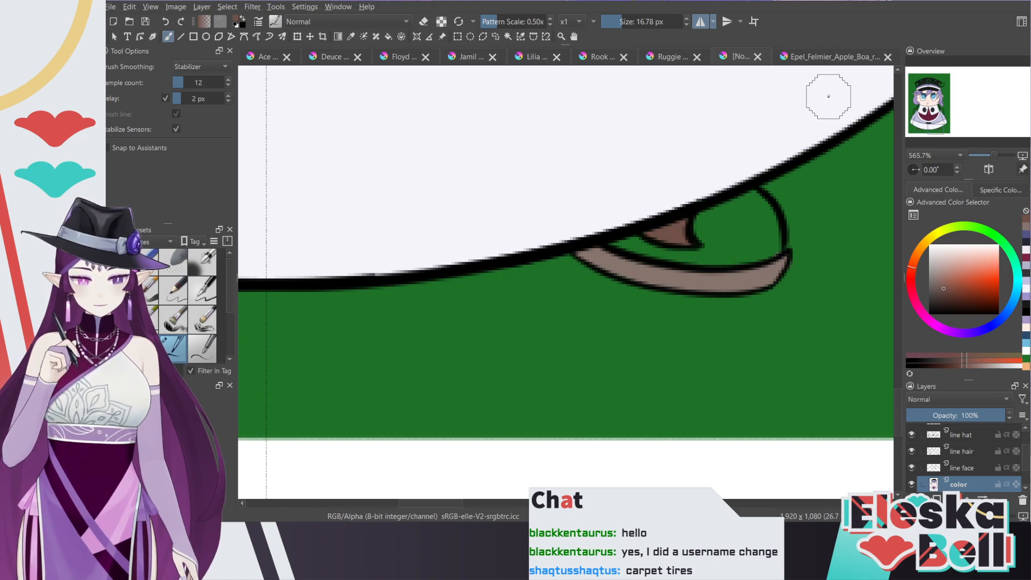
Step: Sample the boot fur's near-black, RGB 33, 33, 33, from the reference and fill the remaining green upper parts of both shoes
left_click(830, 57)
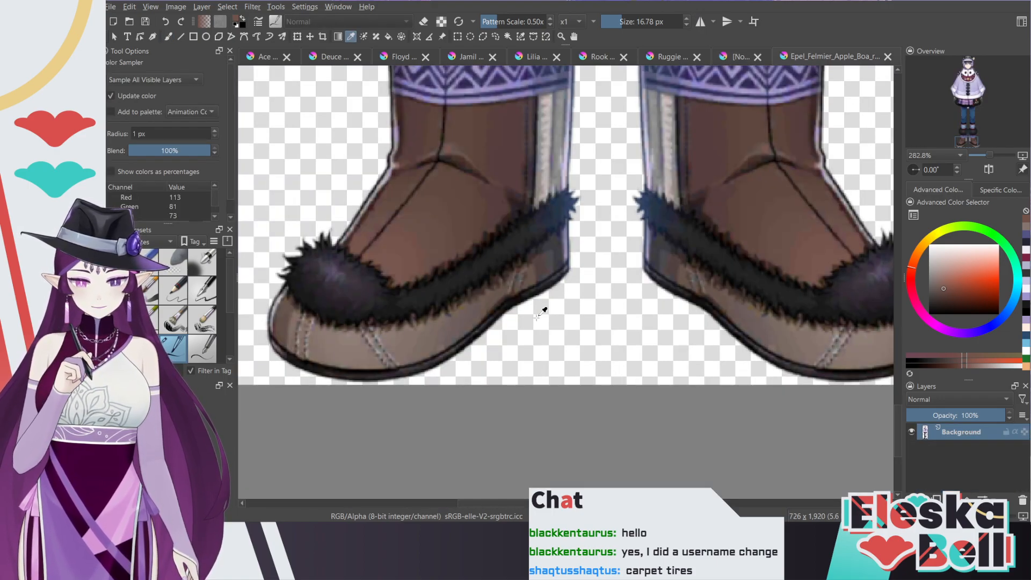
left_click_drag(350, 303, 348, 297)
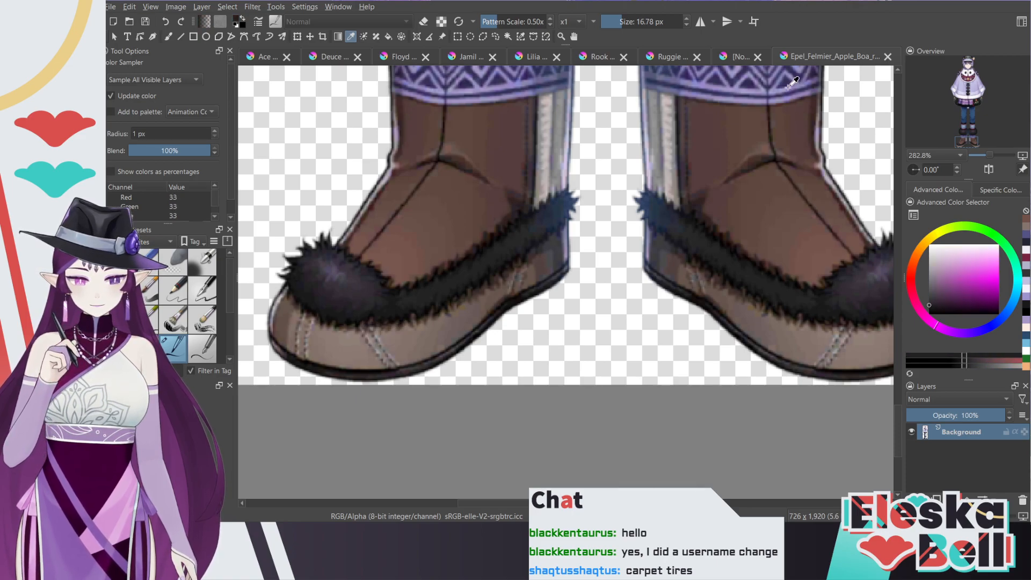
left_click(750, 57)
mouse_move(702, 234)
left_mouse_down()
mouse_move(756, 196)
mouse_move(772, 251)
mouse_move(775, 242)
mouse_move(769, 212)
mouse_move(770, 251)
mouse_move(753, 258)
mouse_move(622, 244)
mouse_move(640, 238)
mouse_move(628, 236)
mouse_move(698, 258)
mouse_move(720, 251)
mouse_move(739, 212)
mouse_move(732, 253)
mouse_move(765, 236)
left_mouse_up()
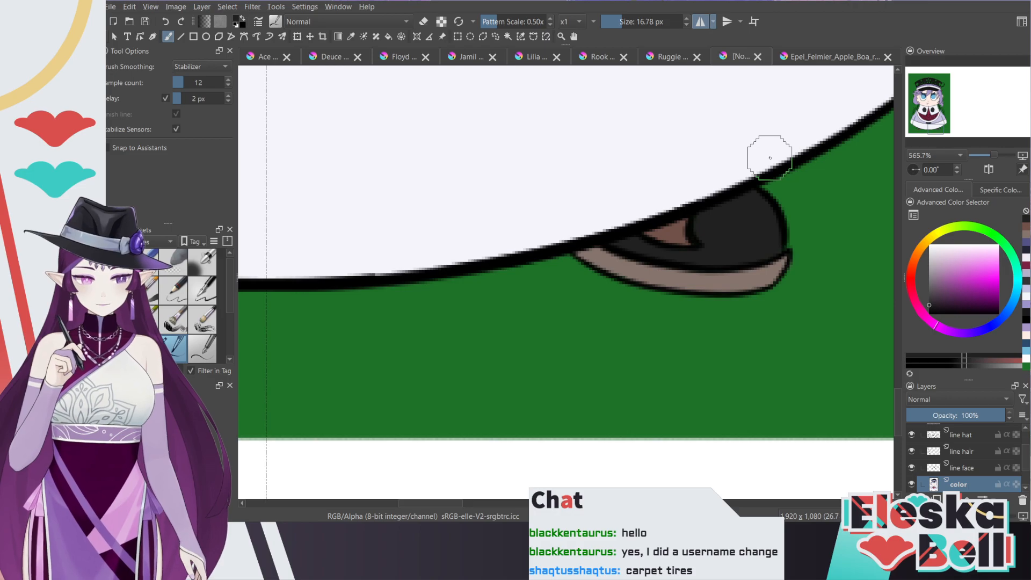
Step: Sample the shoulder trim's blackish colour, RGB 12, 2, 8, from the reference and return to the chibi drawing
key("minus")
key("minus")
key("minus")
key("minus")
left_click_drag(946, 136, 971, 78)
left_click(837, 57)
key("minus")
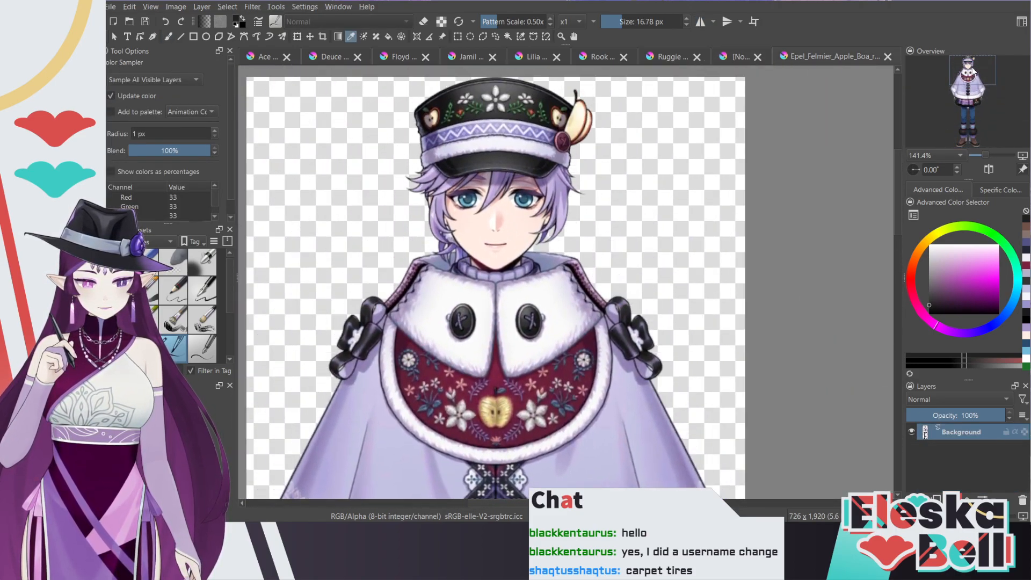
key("plus")
key("plus")
key("plus")
left_click(600, 271)
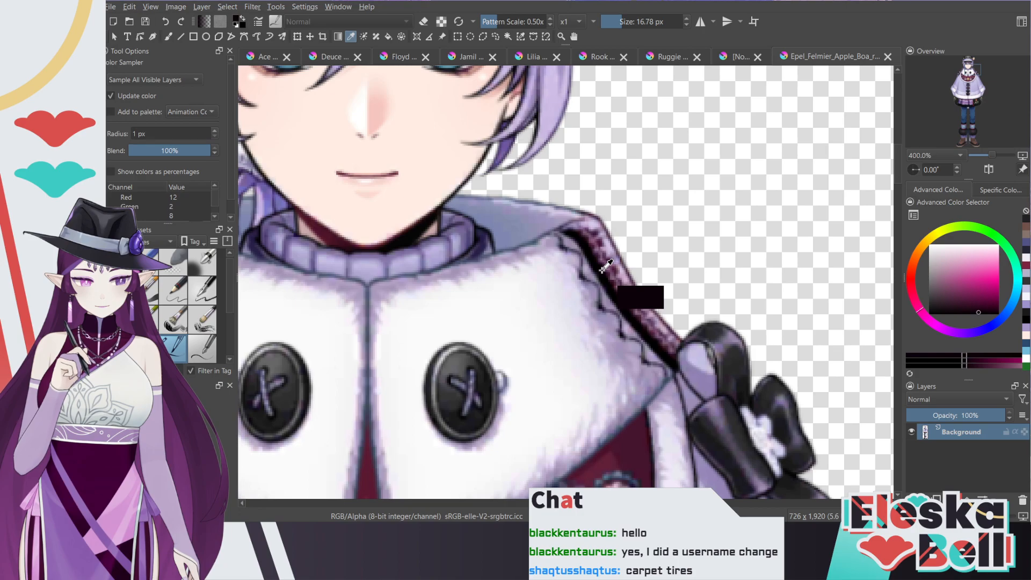
left_click(750, 54)
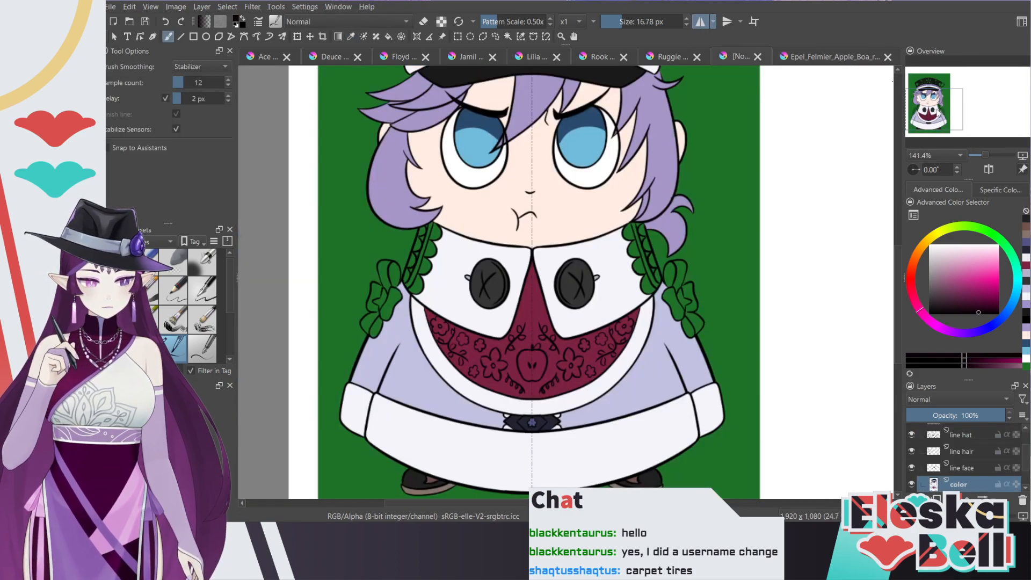
Step: Paint the narrow inner stripe of the collar-side trim in the sampled blackish colour, mirrored on both sides
left_click(941, 107)
key("plus")
key("plus")
key("plus")
key("plus")
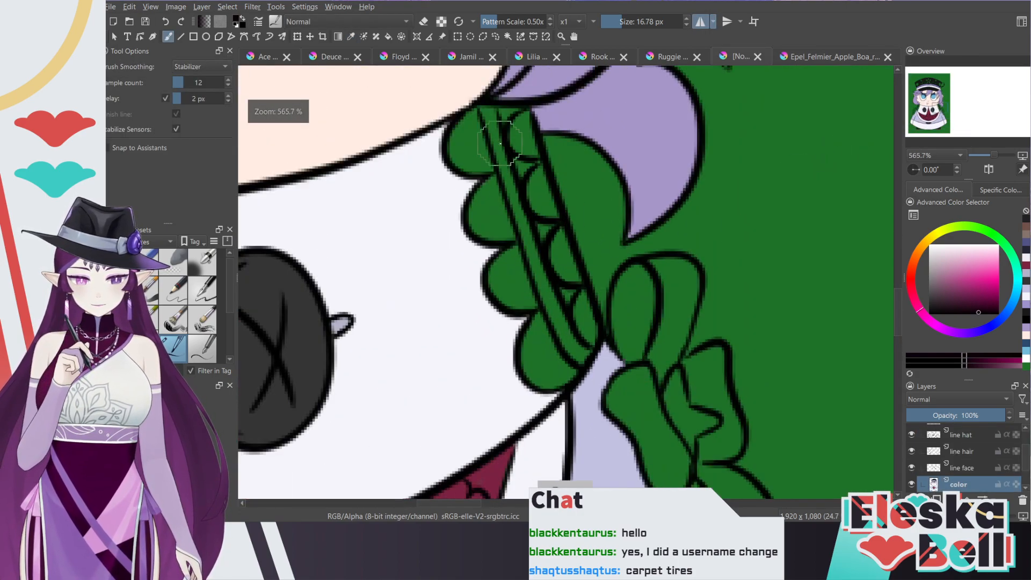
mouse_move(488, 116)
left_mouse_down()
mouse_move(554, 333)
mouse_move(574, 350)
left_mouse_up()
mouse_move(573, 341)
left_mouse_down()
mouse_move(585, 353)
mouse_move(541, 274)
mouse_move(489, 125)
left_mouse_up()
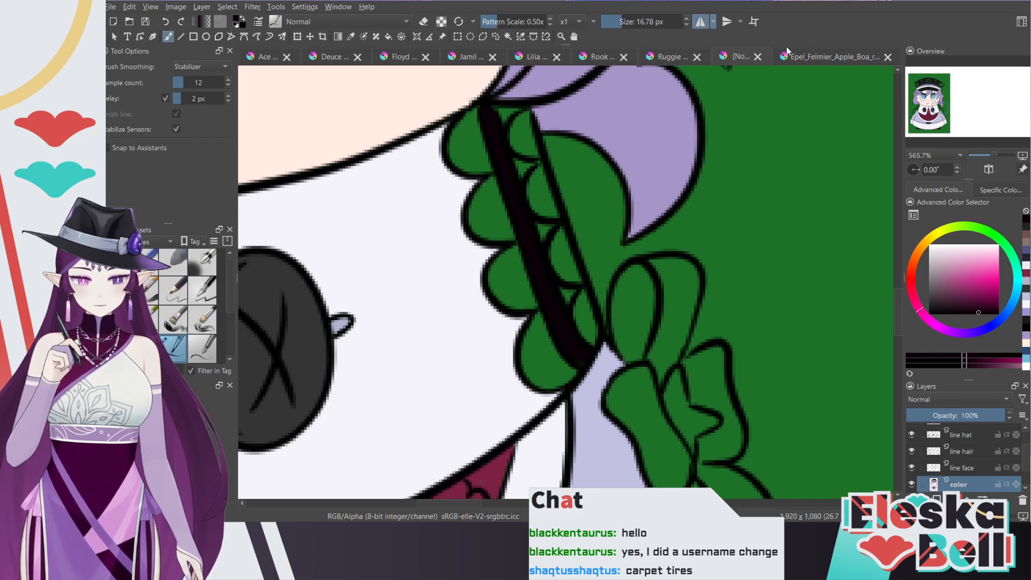
Step: Sample the trim's pale pink, RGB 202, 169, 202, from the reference and fill the small scallops along the outer side of the dark stripes
left_click(824, 56)
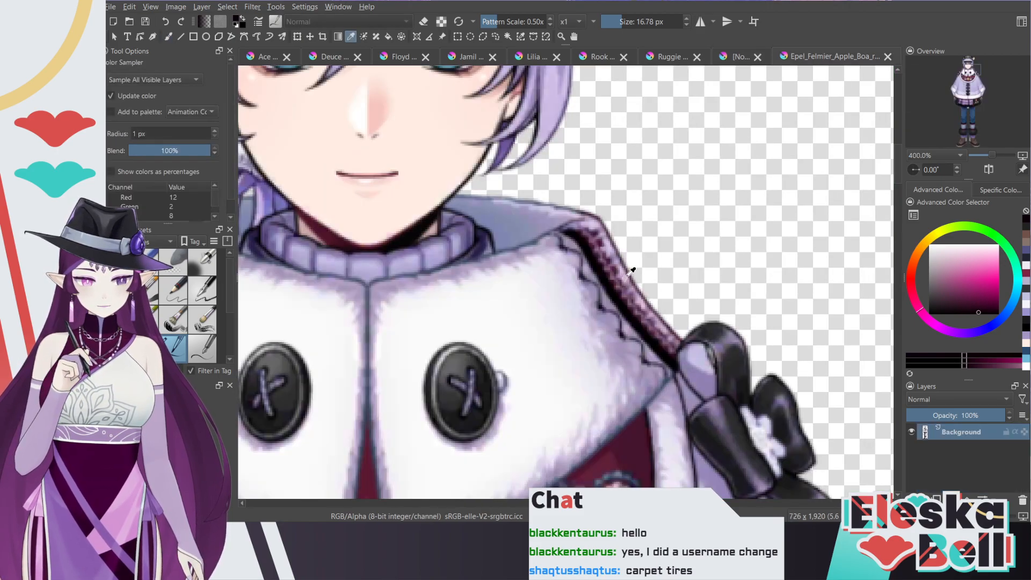
left_click(625, 273)
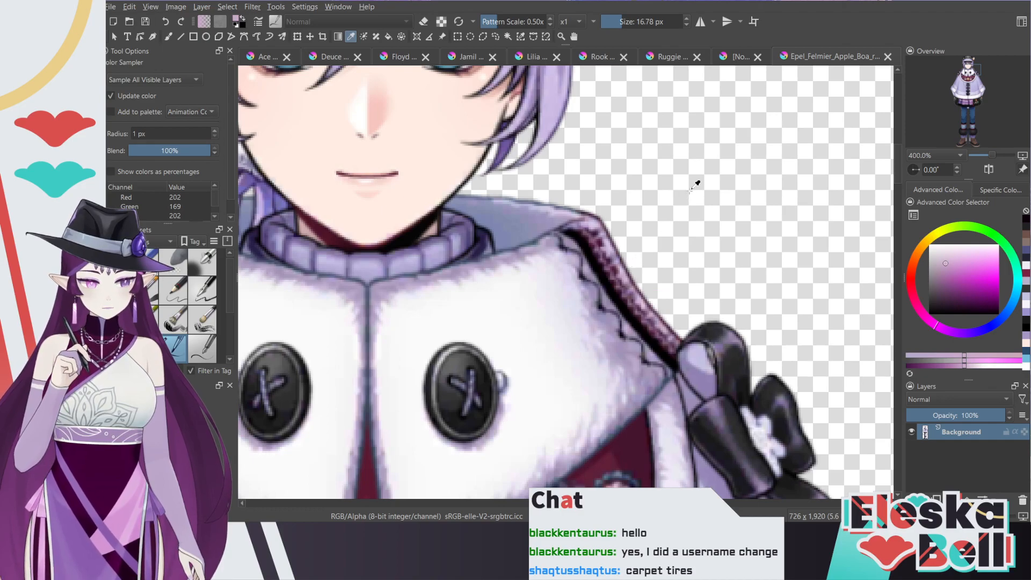
left_click(744, 62)
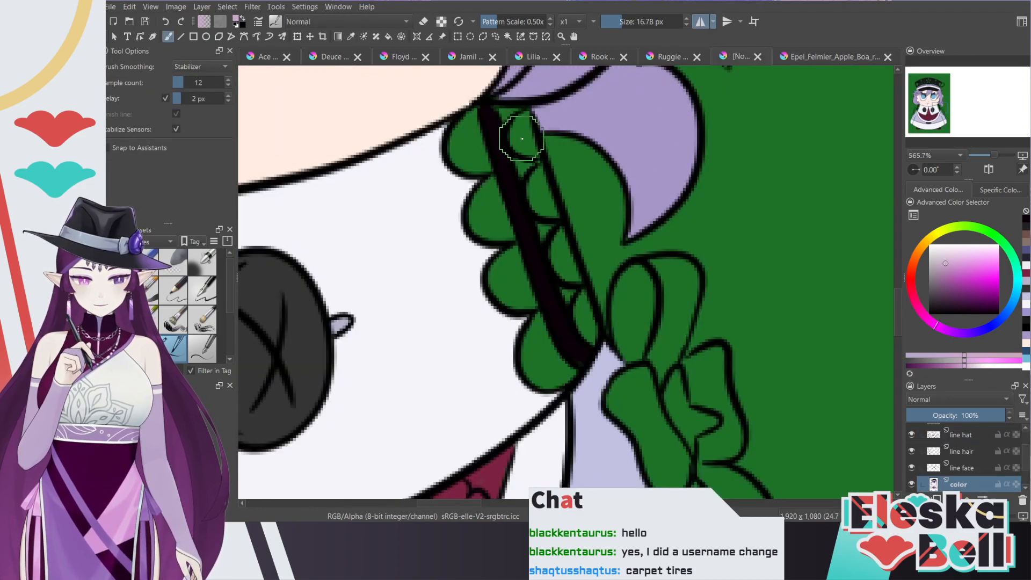
mouse_move(504, 111)
left_mouse_down()
mouse_move(526, 128)
mouse_move(543, 222)
mouse_move(591, 338)
mouse_move(515, 113)
left_mouse_up()
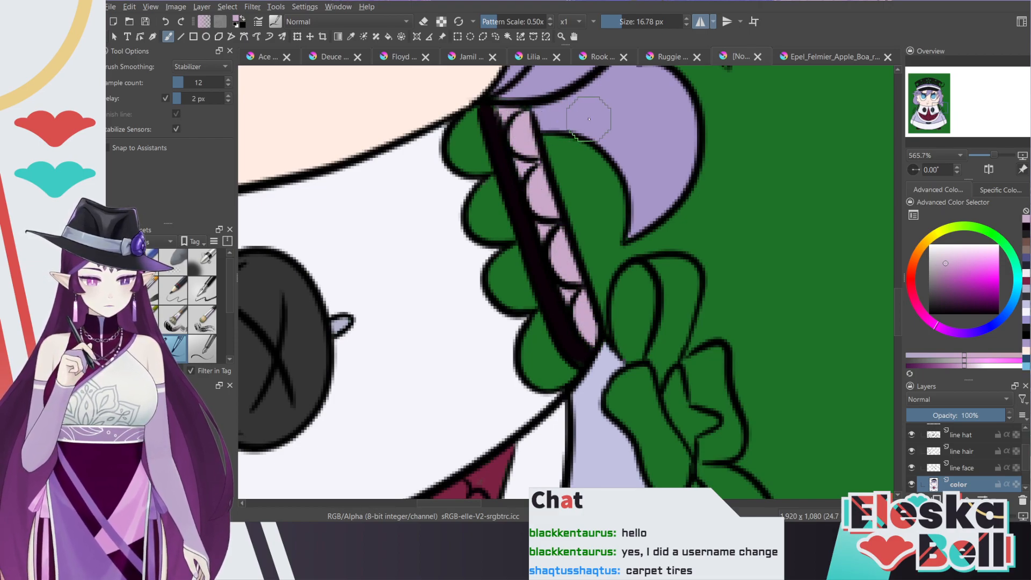
Step: Sample the hair's lavender, RGB 167, 150, 200, turn off mirror painting, and paint over the pink spill on the hair tip above the trim
key("minus")
key("minus")
left_click_drag(949, 110, 922, 110)
key("plus")
key("plus")
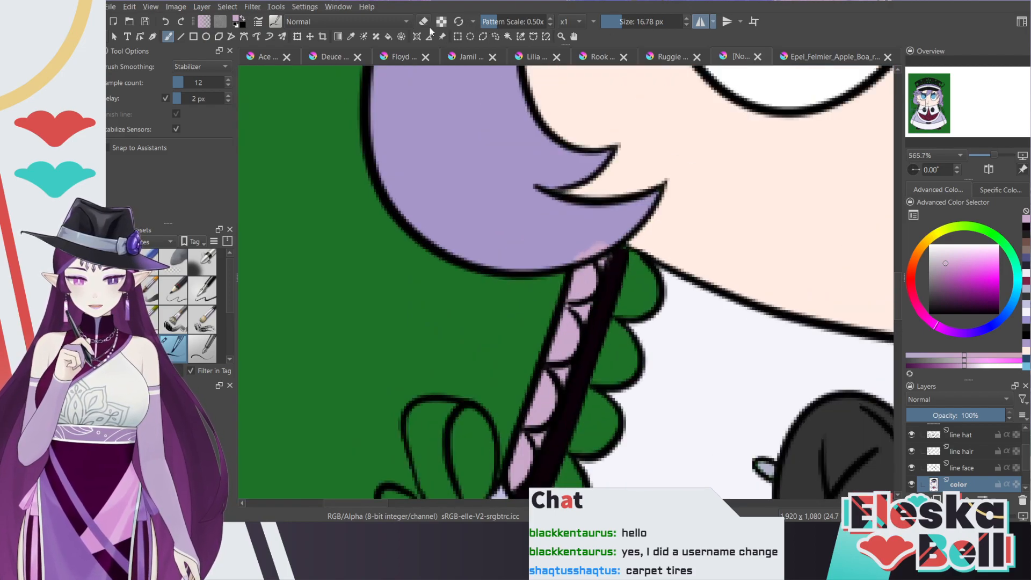
left_click(352, 37)
left_click(452, 111)
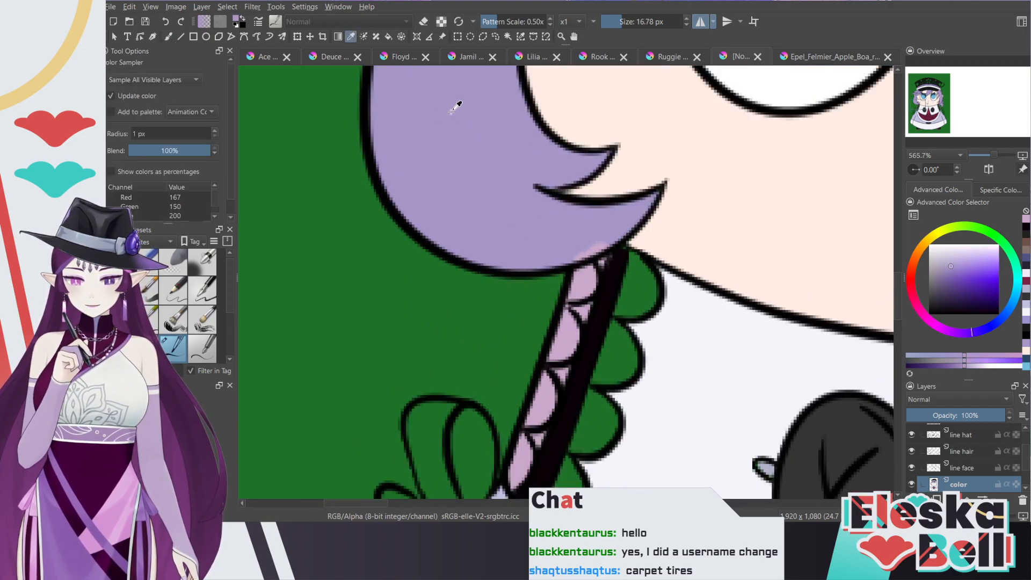
left_click(168, 37)
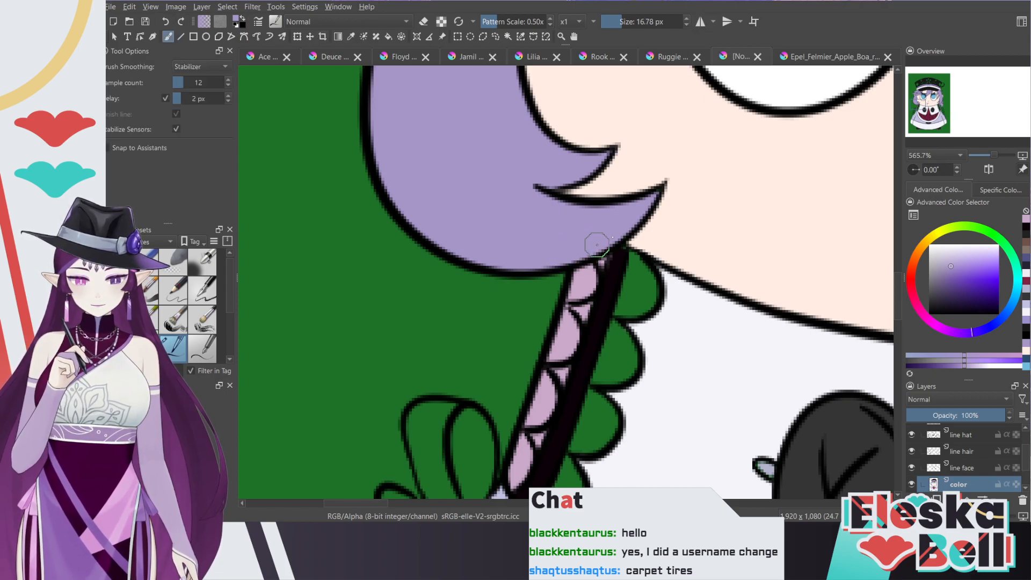
scroll(593, 246, "down", 3)
left_click_drag(932, 101, 948, 108)
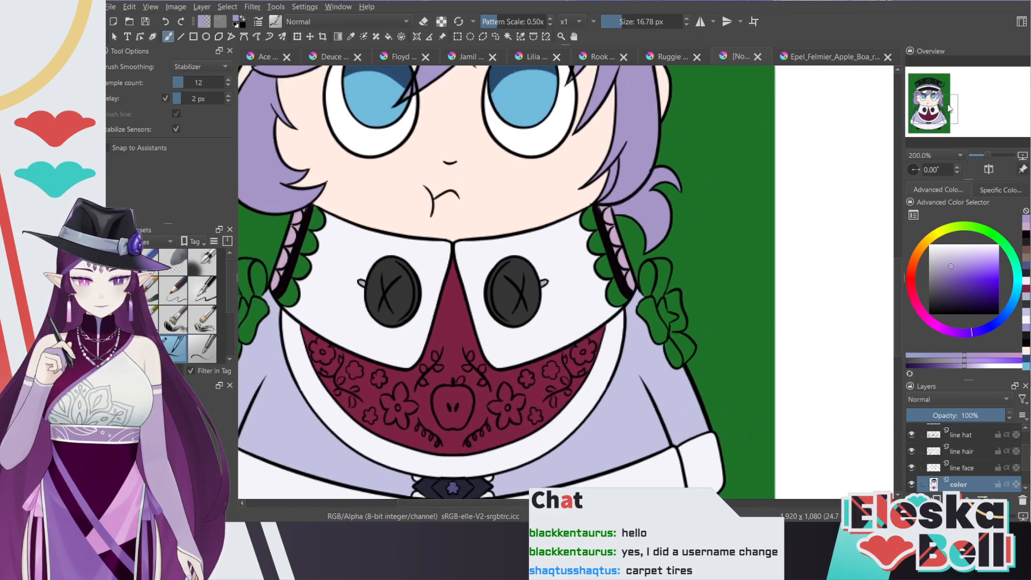
Step: Turn on mirror painting and sample the collar's off-white, RGB 244, 244, 252, from the drawing
scroll(643, 259, "up", 1)
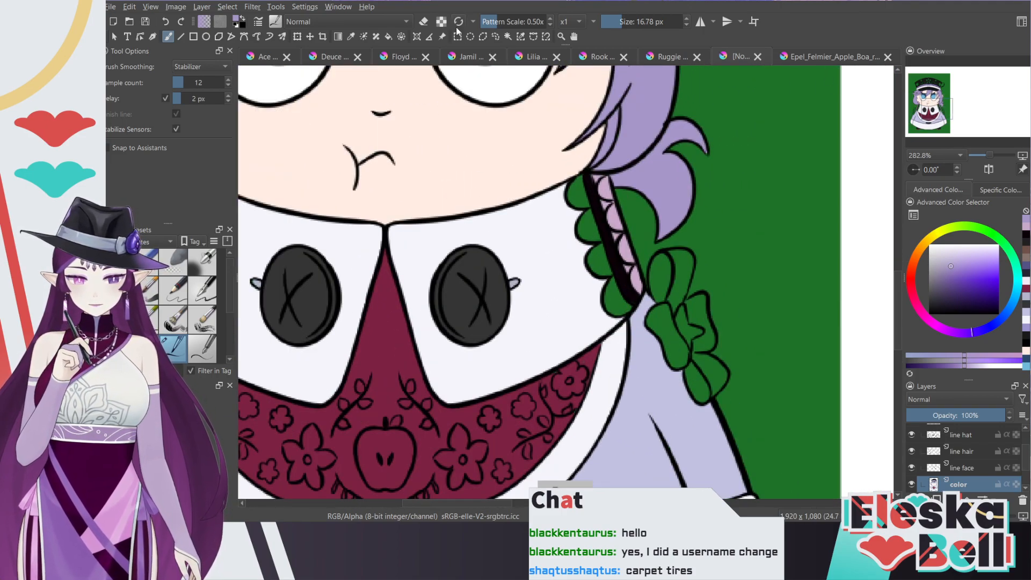
left_click(702, 24)
mouse_move(471, 504)
left_mouse_down()
mouse_move(443, 506)
mouse_move(456, 506)
left_mouse_up()
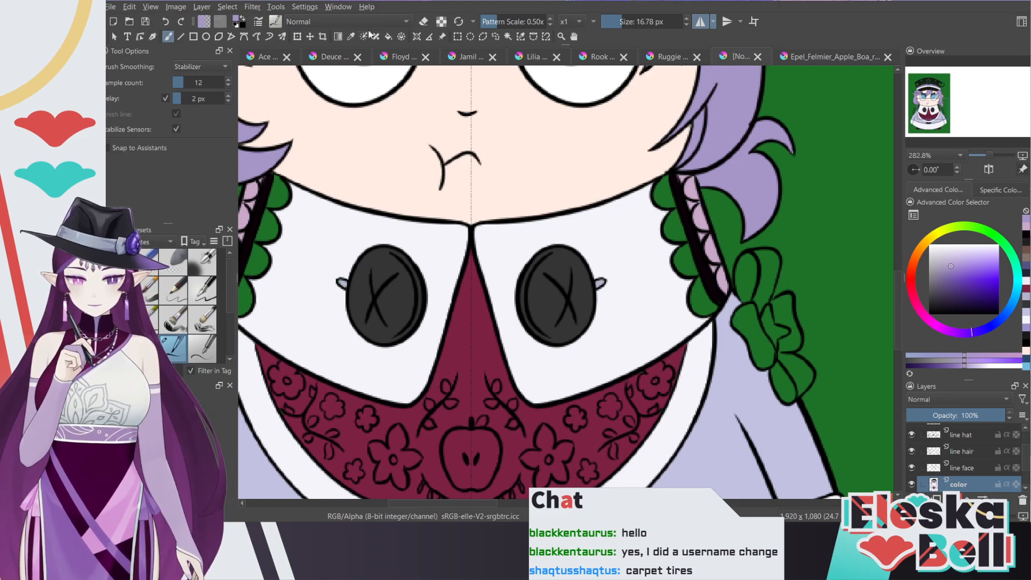
left_click(351, 36)
left_click(508, 242)
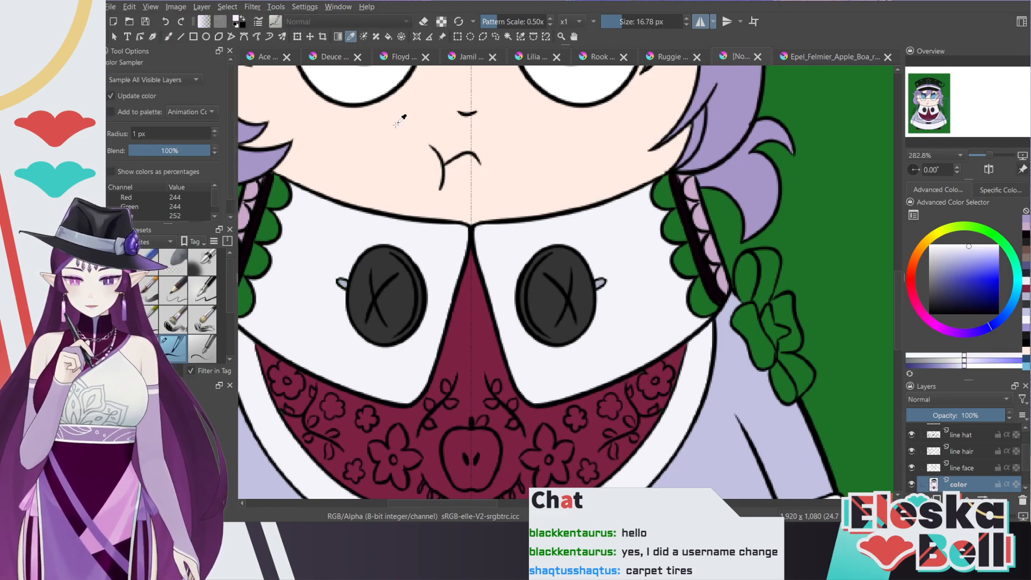
Step: Paint the green inner scallops between the dark stripes and the collar in the sampled off-white, mirrored on both sides
left_click(170, 37)
key("plus")
key("plus")
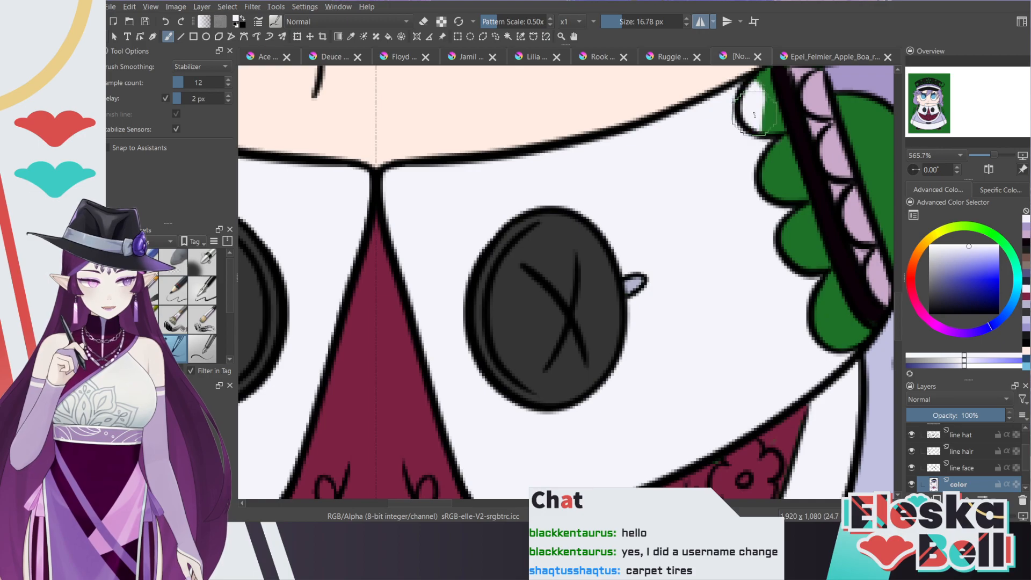
scroll(765, 159, "up", 2)
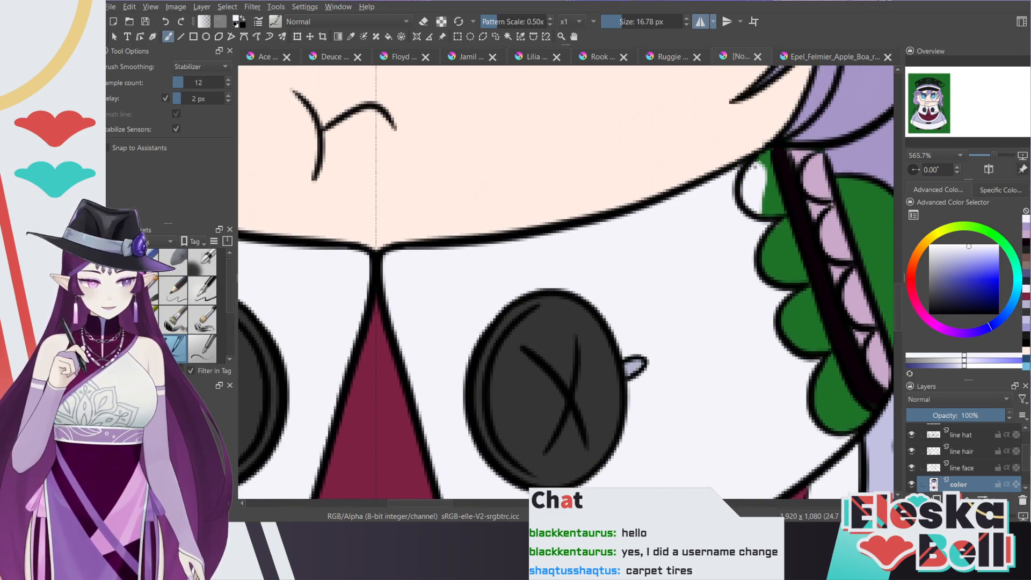
mouse_move(766, 159)
left_mouse_down()
mouse_move(822, 344)
mouse_move(825, 323)
mouse_move(836, 324)
mouse_move(814, 321)
mouse_move(860, 421)
mouse_move(843, 428)
mouse_move(817, 395)
mouse_move(850, 426)
mouse_move(827, 413)
mouse_move(808, 305)
mouse_move(820, 347)
mouse_move(817, 334)
mouse_move(766, 156)
mouse_move(759, 201)
mouse_move(776, 302)
mouse_move(766, 227)
mouse_move(806, 369)
left_mouse_up()
key("ctrl+z")
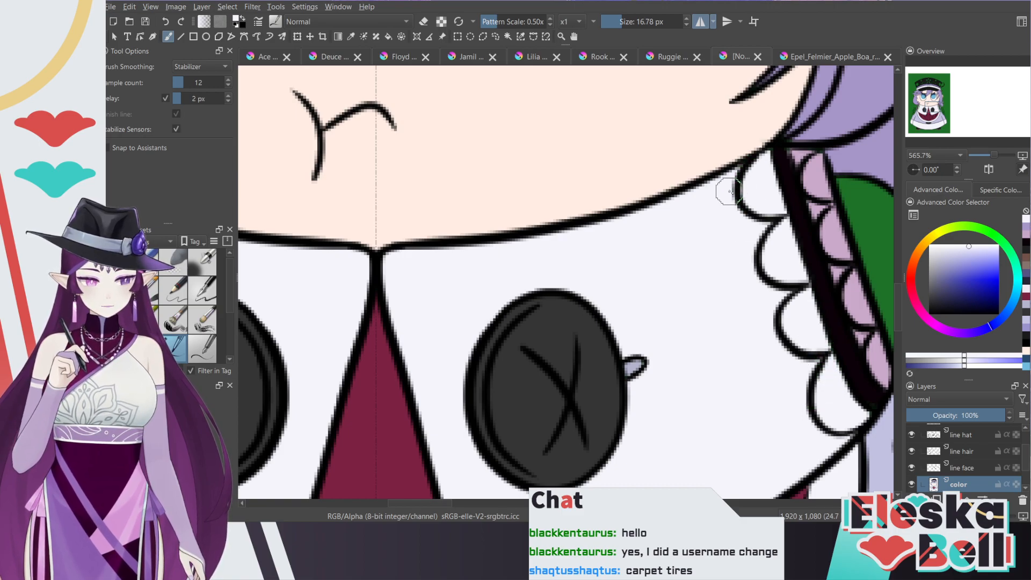
Step: Sample the pale lavender inside the shoulder bow's loop, RGB 196, 190, 223, from the reference character
scroll(760, 227, "down", 3)
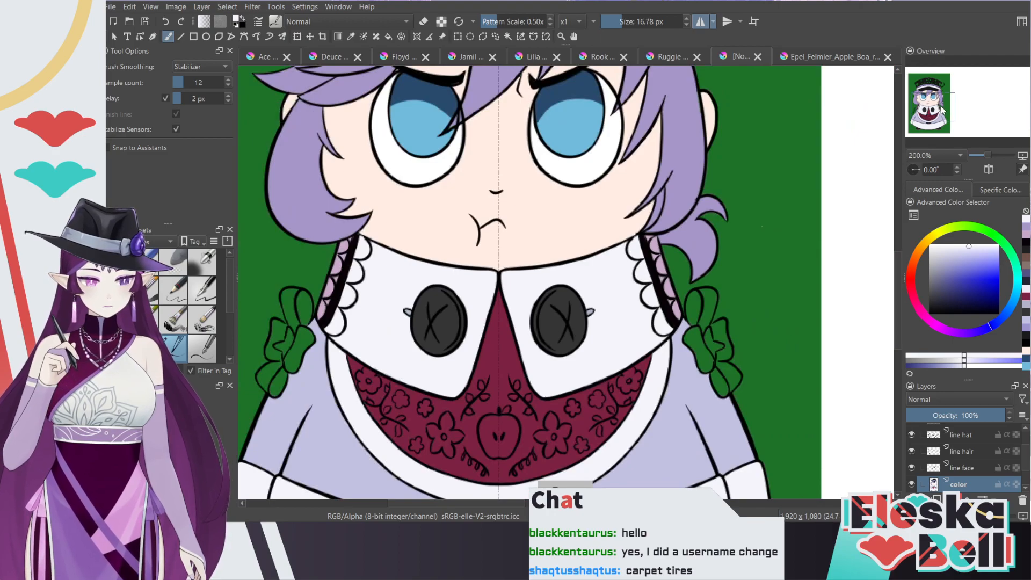
scroll(761, 226, "down", 1)
left_click_drag(904, 87, 905, 85)
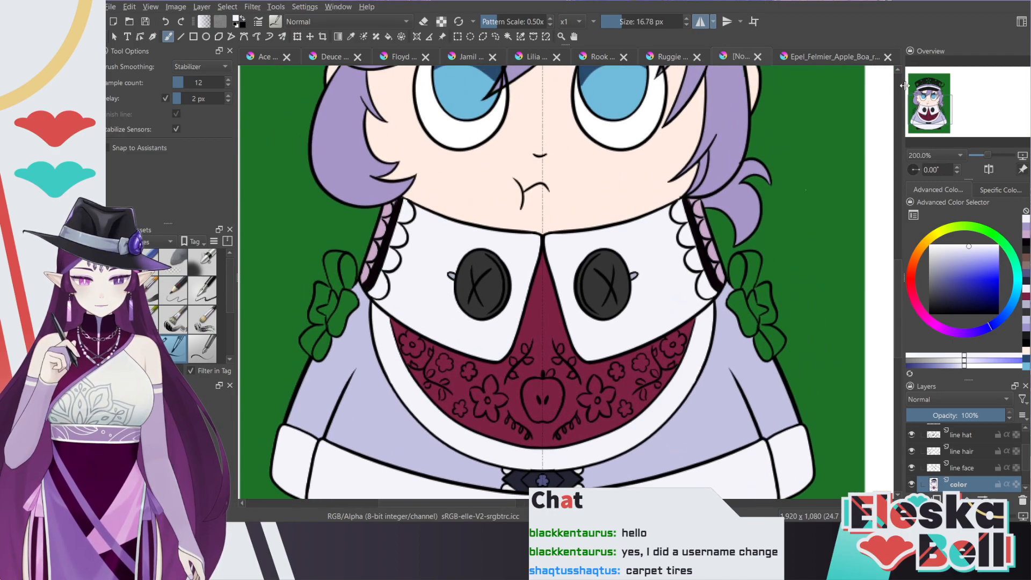
left_click(821, 58)
key("p")
left_click_drag(977, 98, 976, 80)
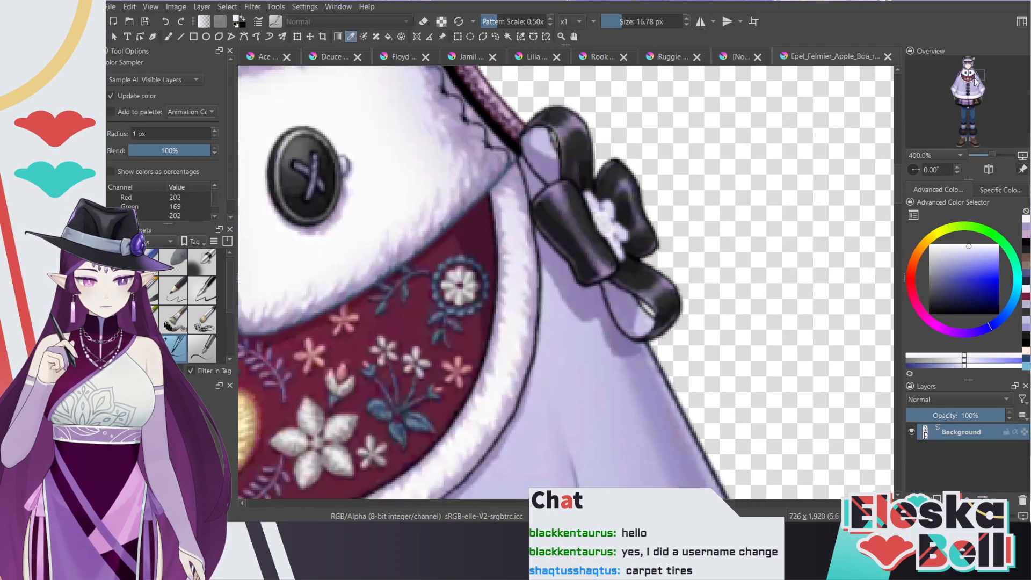
left_click(642, 321)
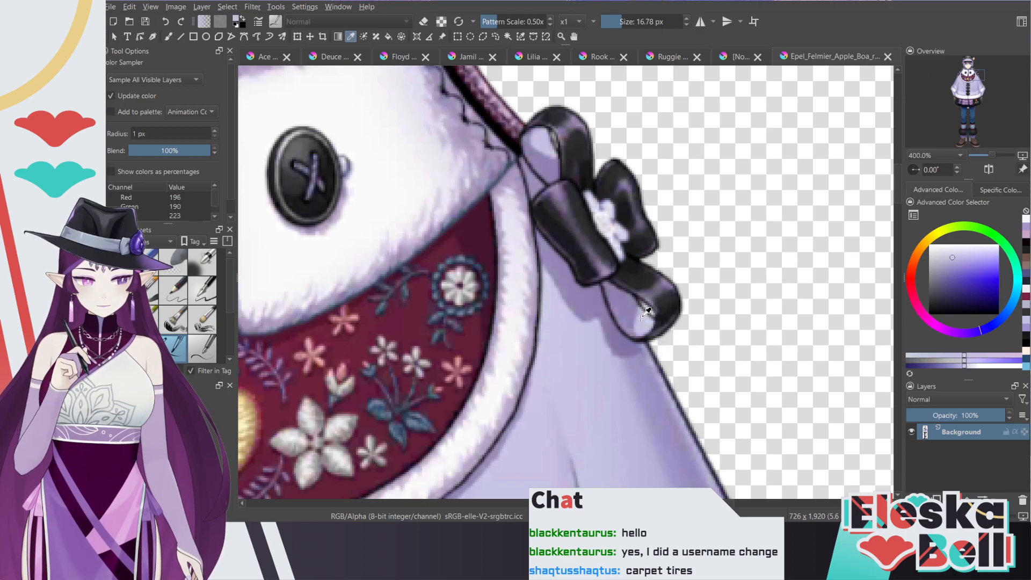
Step: Return to the chibi drawing and fill the inner sides of the shoulder bow's upper and lower loops with the sampled lavender, mirrored
left_click(740, 57)
key("b")
key("plus")
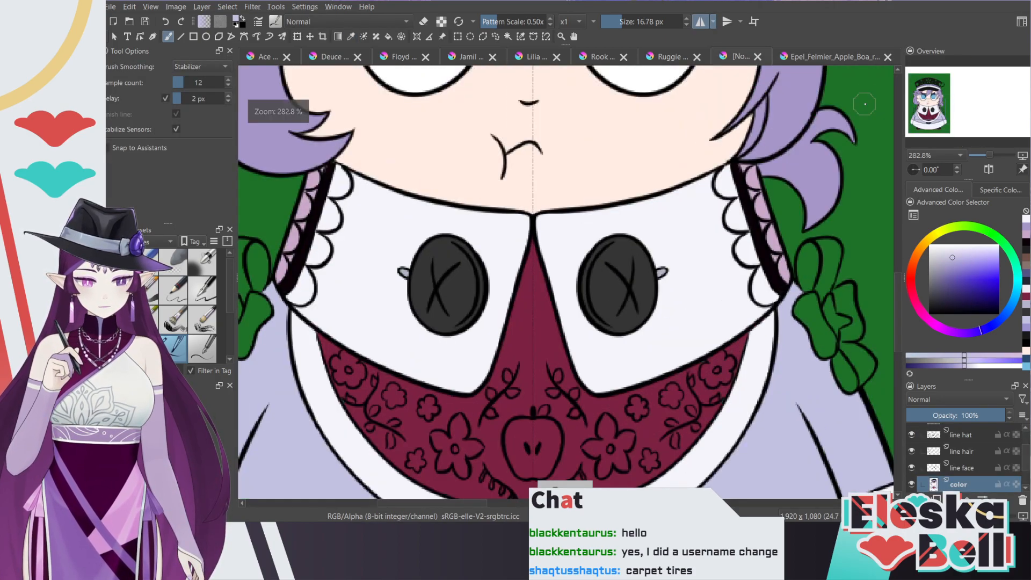
mouse_move(802, 282)
left_mouse_down()
mouse_move(808, 249)
mouse_move(807, 288)
mouse_move(806, 255)
mouse_move(811, 284)
left_mouse_up()
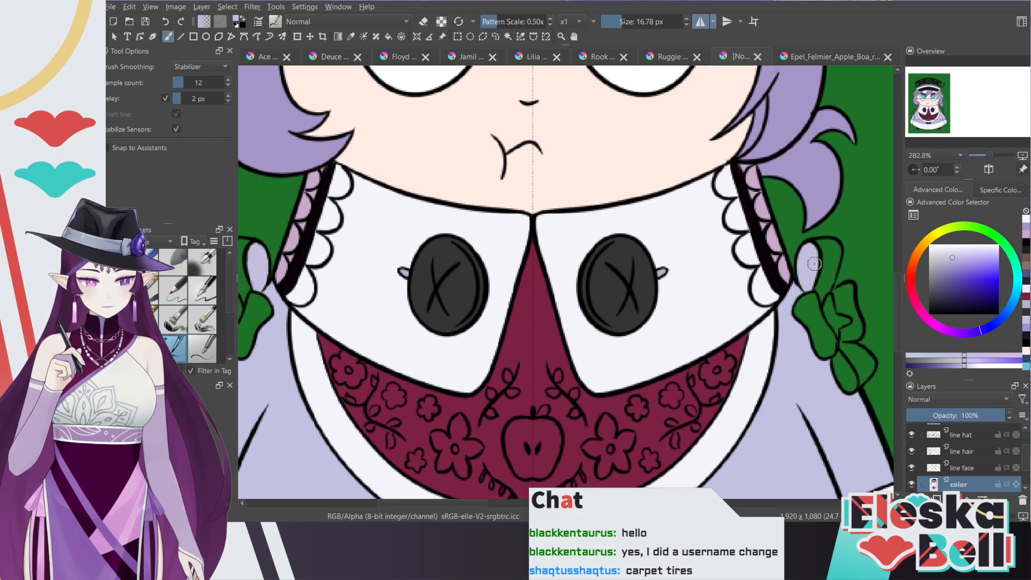
left_click_drag(836, 360, 845, 378)
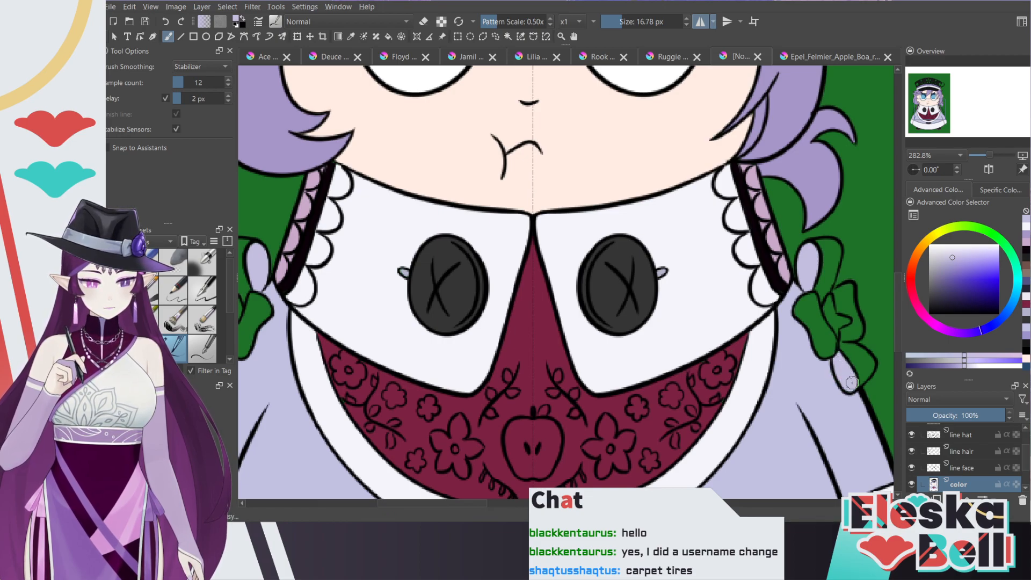
Step: Sample the pale grey of the bow's flower from the reference and fill the flower on the chibi's shoulder bow
left_click(800, 57)
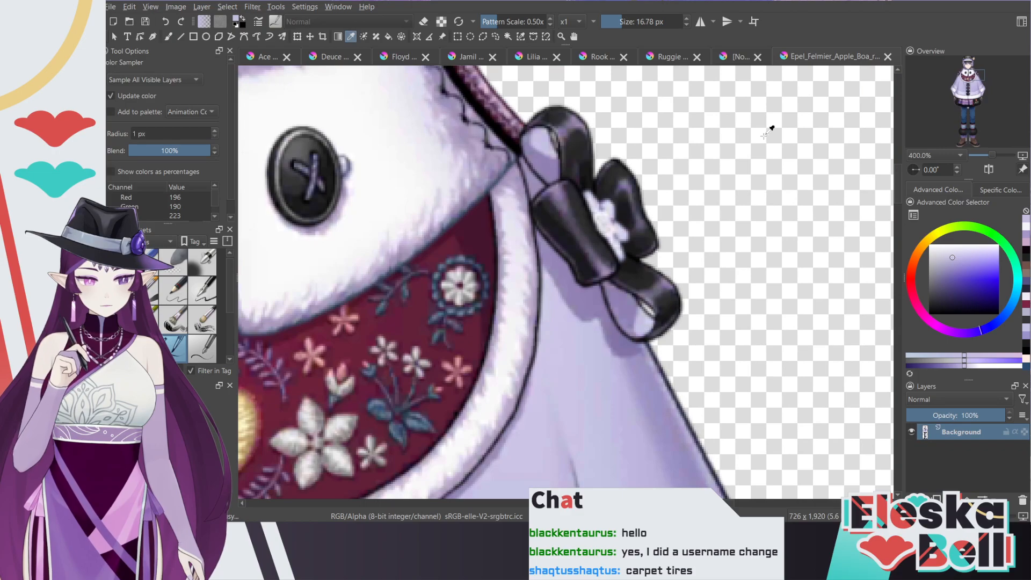
left_click(609, 215)
left_click(749, 56)
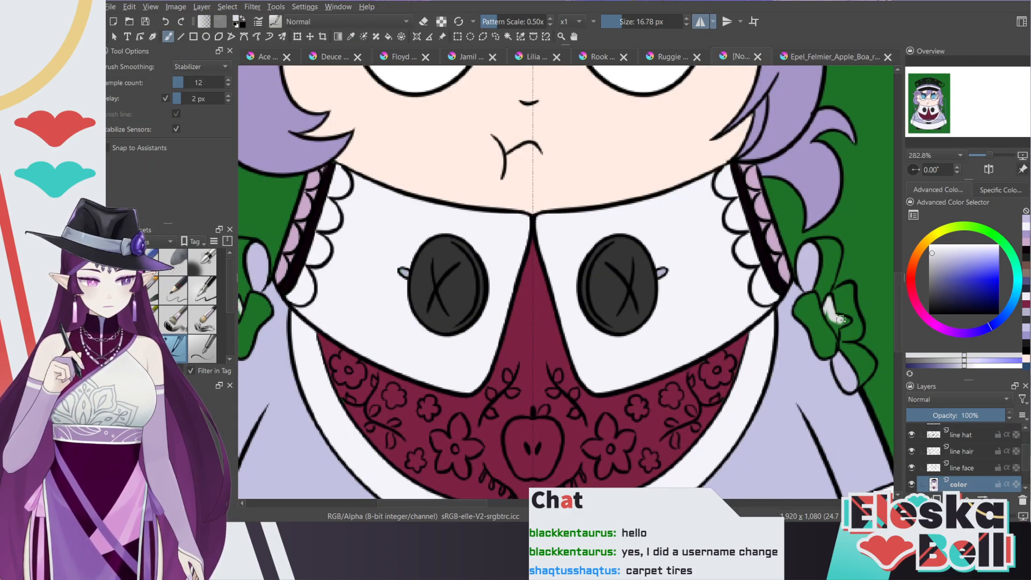
left_click_drag(835, 329, 832, 324)
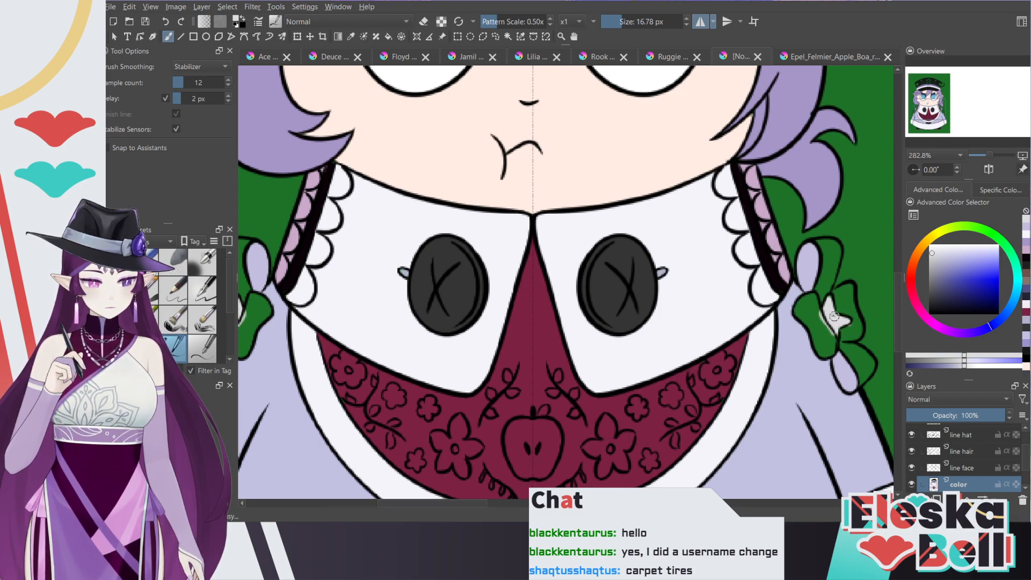
Step: Sample the bow's dark grey, RGB 44, 44, 44, from the reference and fill the bow's front ribbon piece nearest the coat
left_click(800, 56)
key("p")
left_click(580, 202)
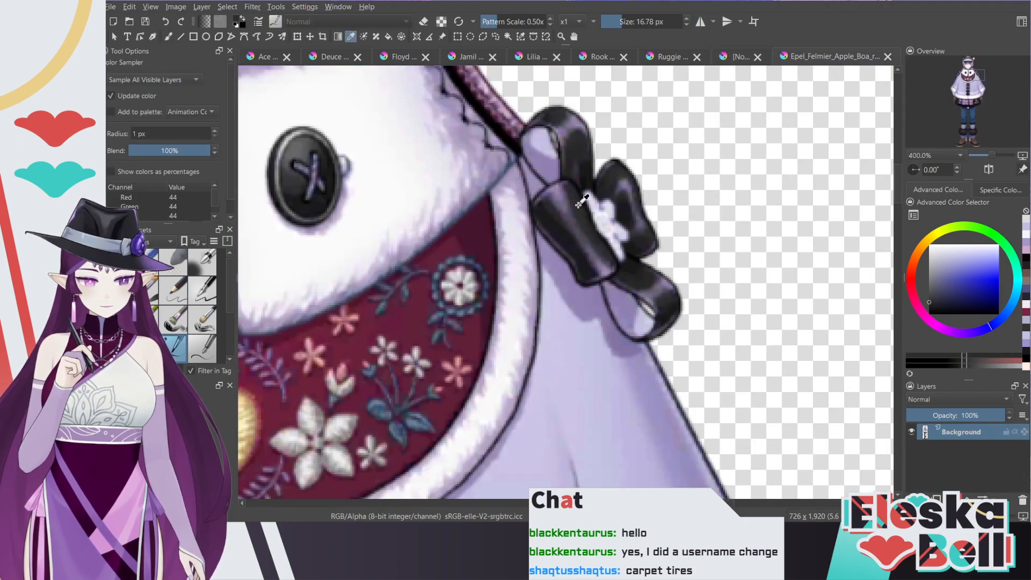
left_click(742, 56)
key("b")
mouse_move(795, 314)
left_mouse_down()
mouse_move(813, 298)
mouse_move(831, 336)
mouse_move(828, 354)
mouse_move(801, 315)
mouse_move(806, 304)
mouse_move(824, 348)
left_mouse_up()
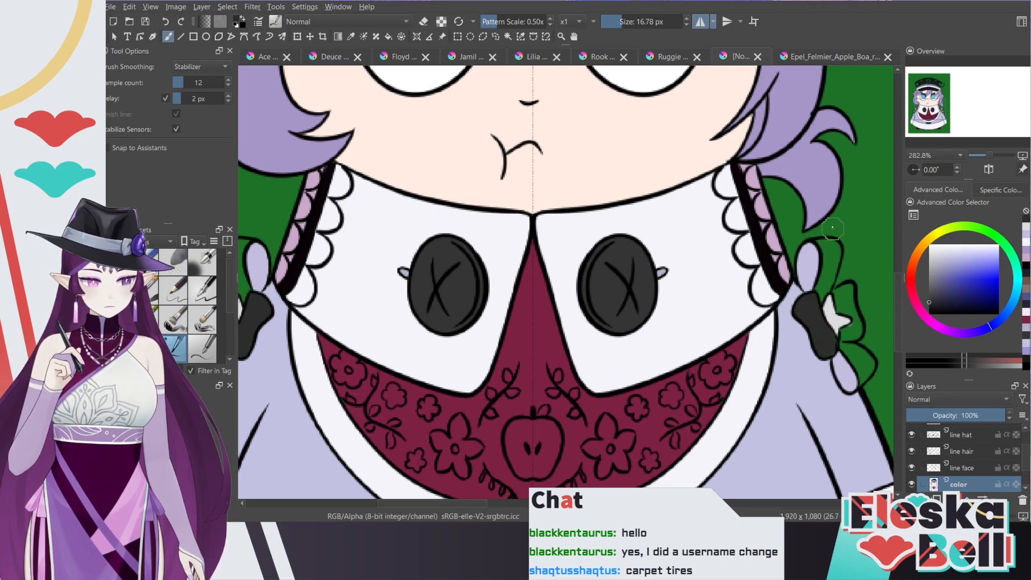
Step: Fill the remaining upper, outer and lower loops of the shoulder bow with the dark grey, mirrored on both sides
mouse_move(818, 243)
left_mouse_down()
mouse_move(817, 302)
mouse_move(831, 244)
left_mouse_up()
left_click_drag(832, 280, 836, 298)
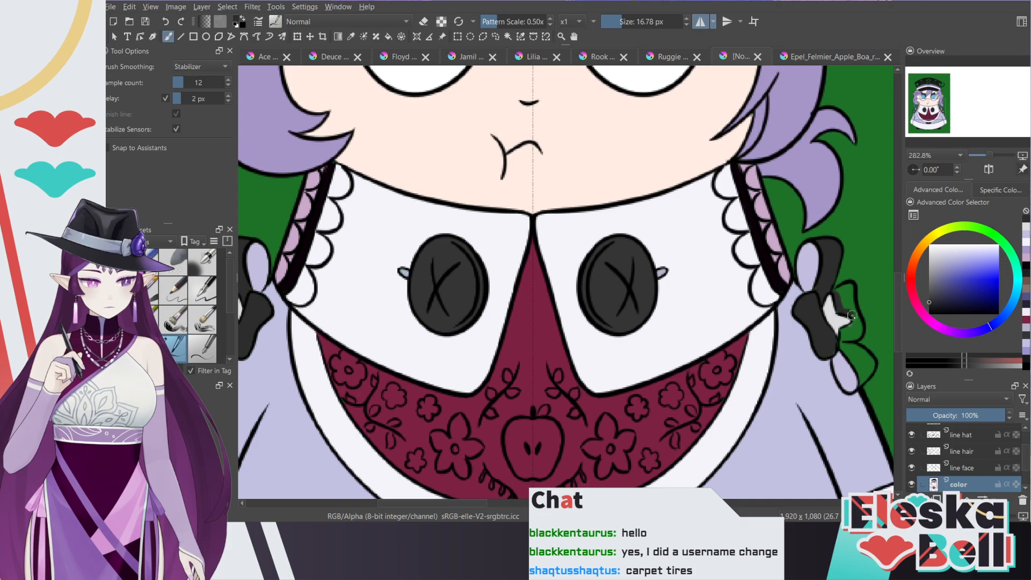
mouse_move(842, 343)
left_mouse_down()
mouse_move(846, 301)
mouse_move(855, 318)
mouse_move(836, 293)
left_mouse_up()
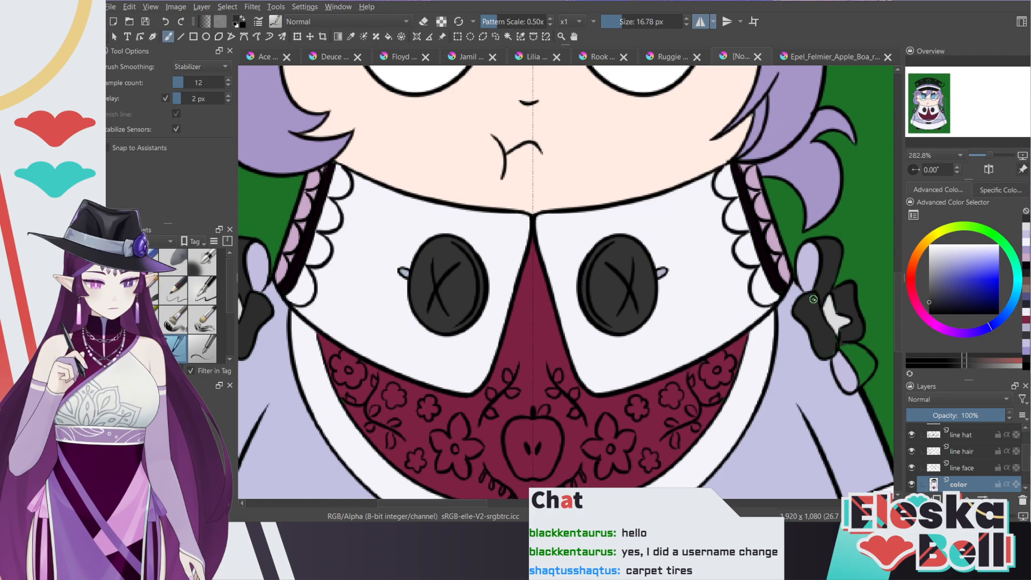
left_click_drag(856, 333, 842, 345)
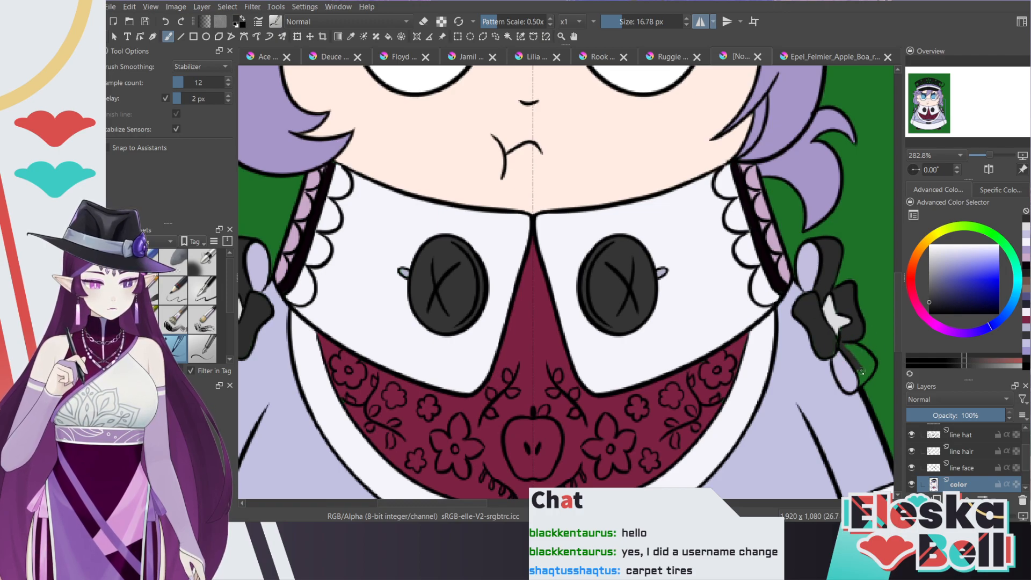
left_click_drag(860, 384, 866, 377)
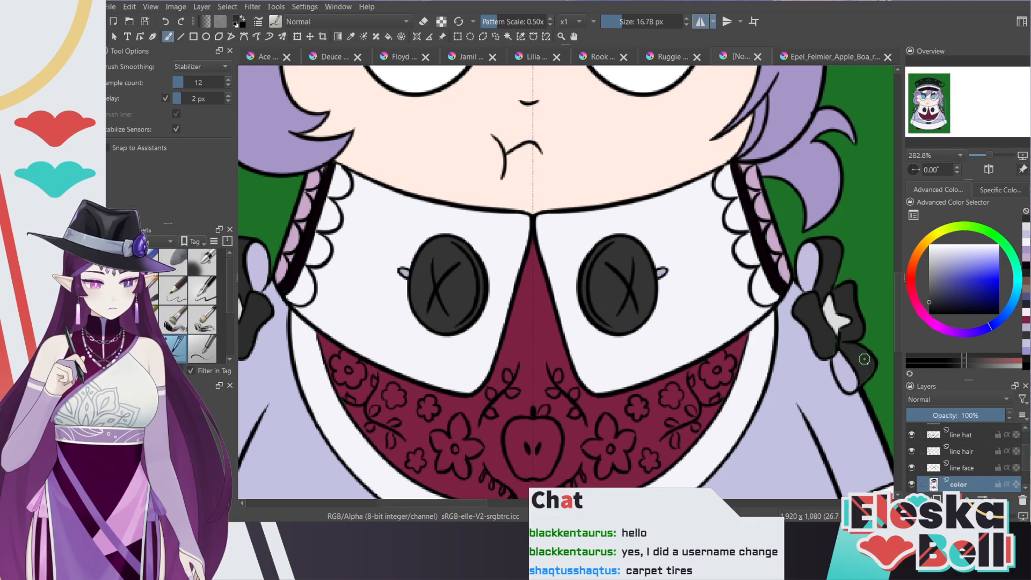
left_click_drag(871, 364, 863, 378)
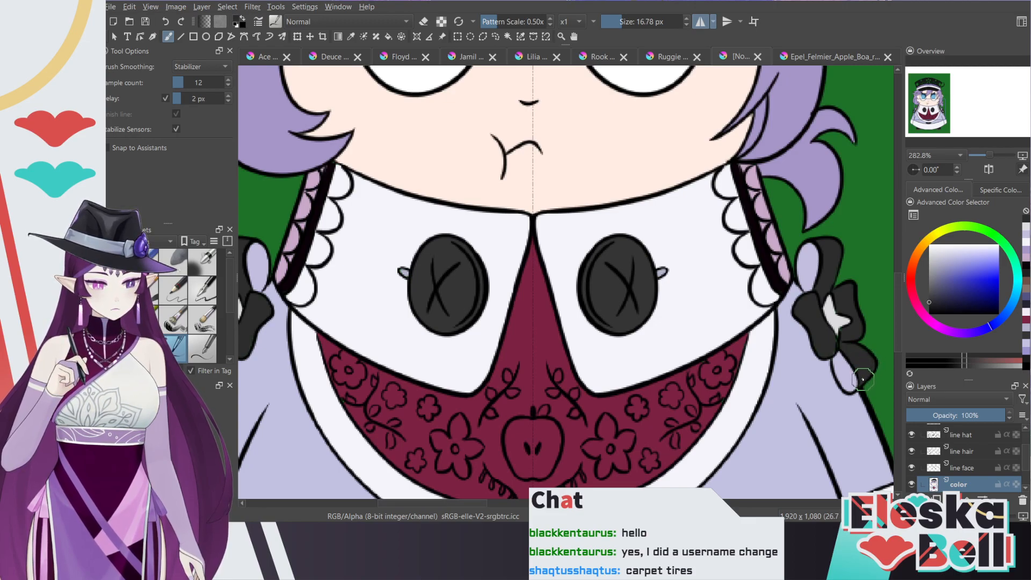
left_click_drag(851, 344, 835, 344)
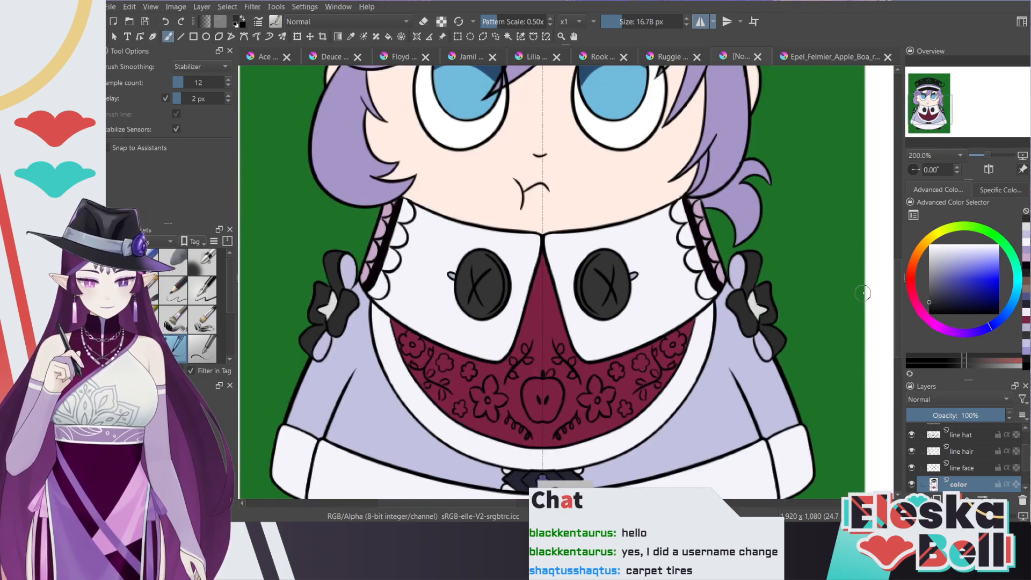
Step: Turn off mirror painting and sample the hat button's maroon, RGB 95, 48, 70, from the reference character
key("minus")
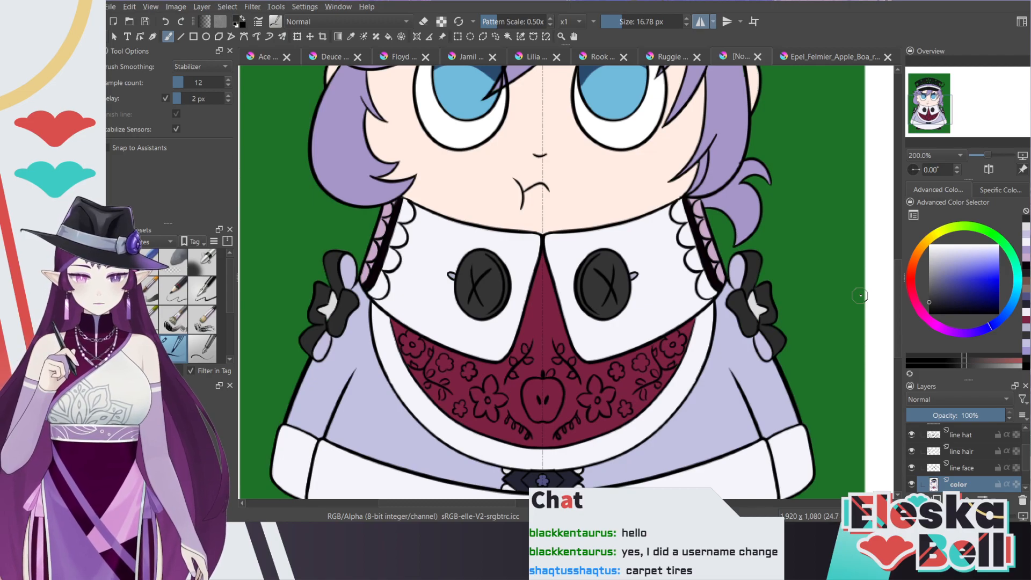
left_click_drag(944, 107, 933, 82)
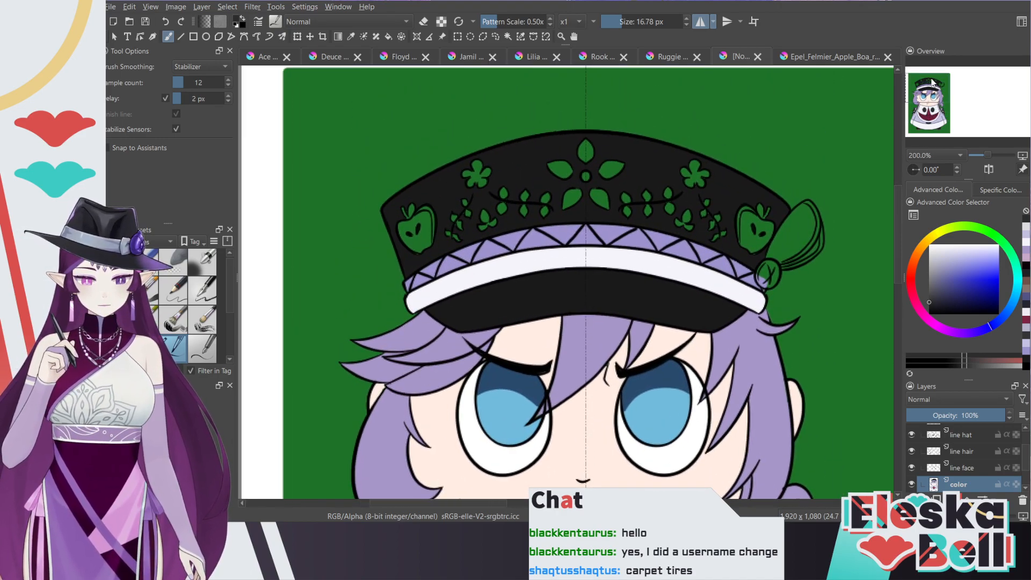
left_click(701, 21)
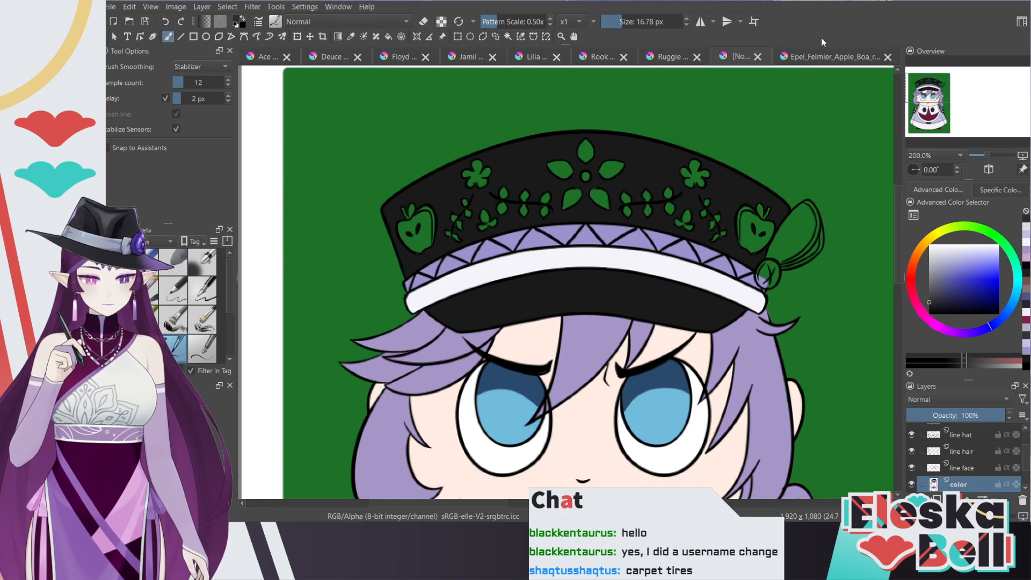
key("ctrl+Tab")
left_click_drag(979, 86, 976, 68)
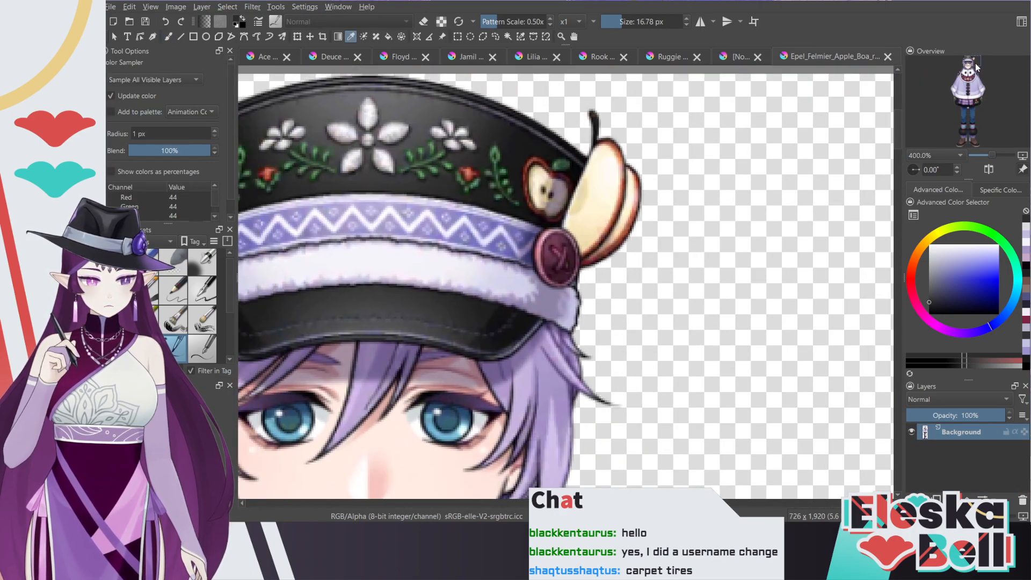
left_click(550, 257)
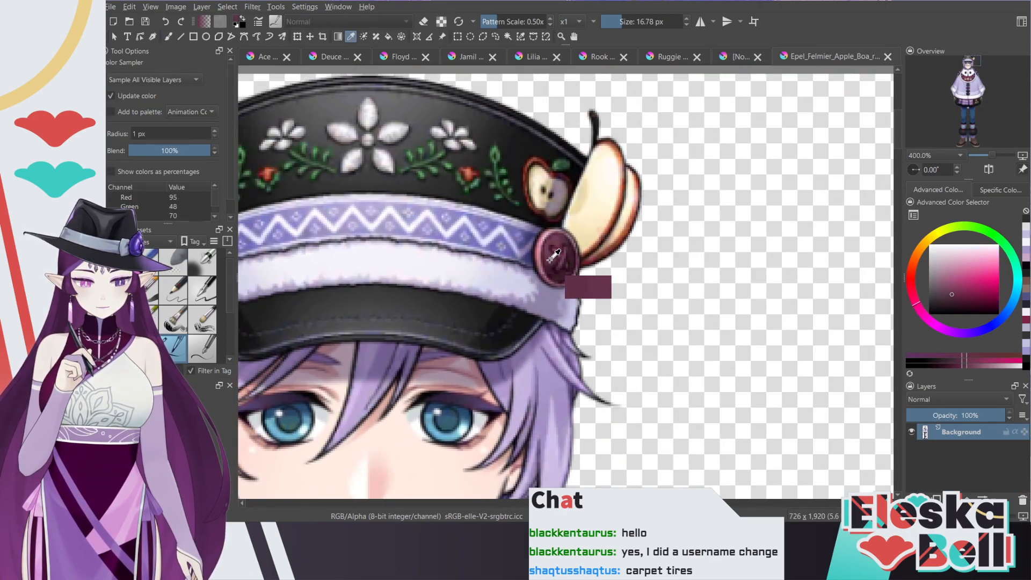
Step: Fill the round button on the side of the chibi's hat with the sampled maroon, up to its outline
left_click(742, 57)
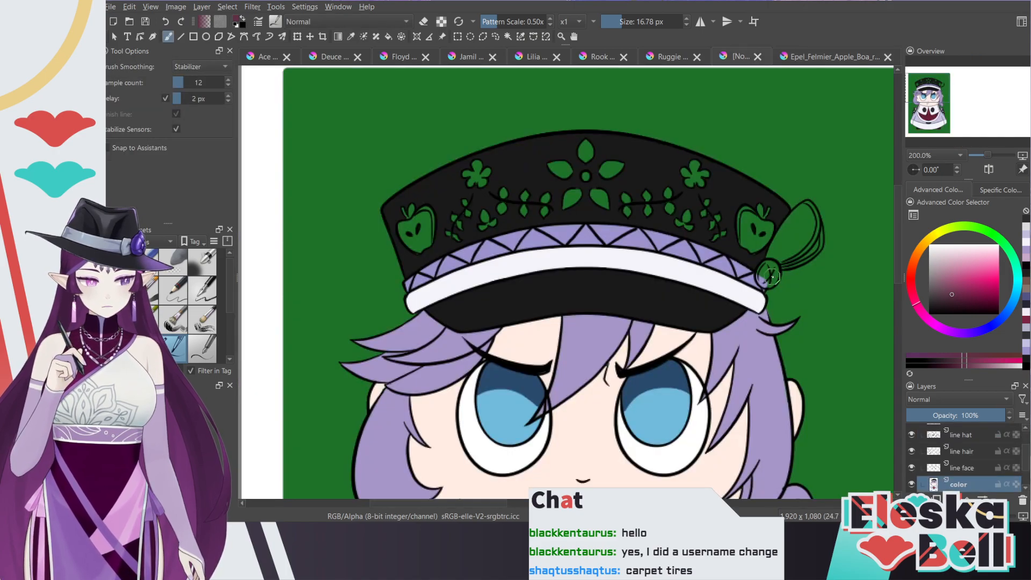
left_click_drag(769, 279, 772, 274)
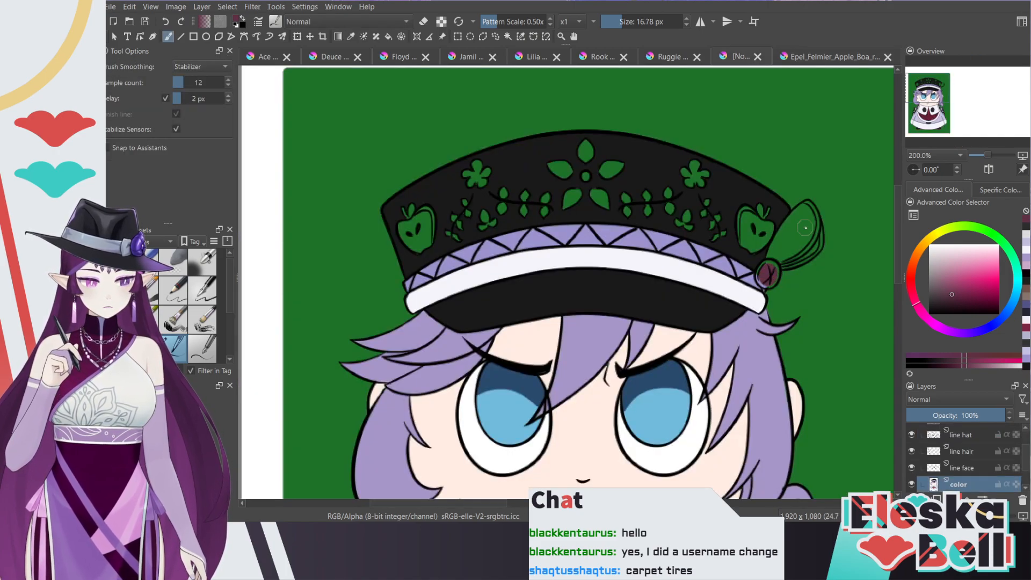
scroll(768, 274, "up", 3)
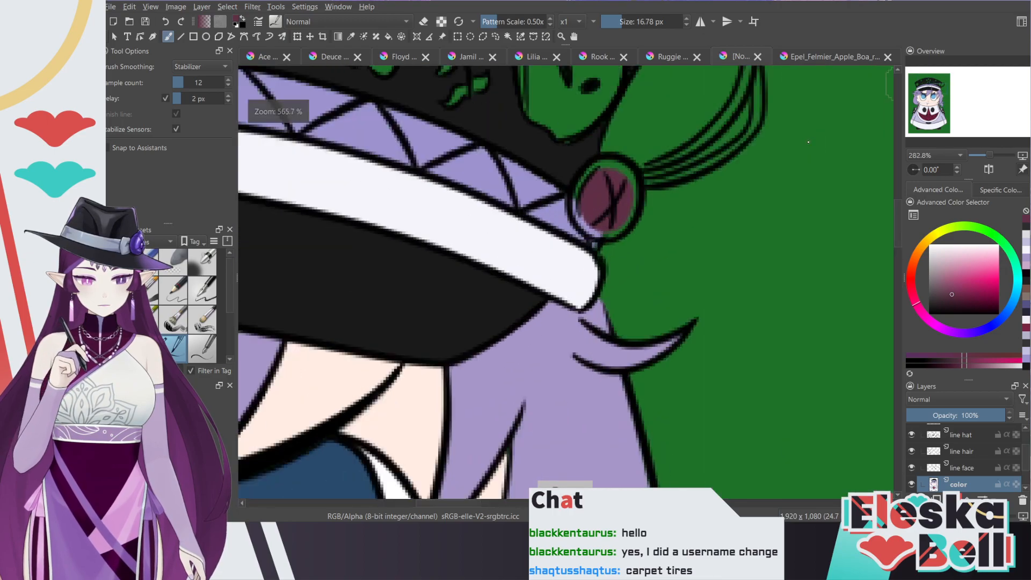
mouse_move(598, 216)
left_mouse_down()
mouse_move(591, 181)
mouse_move(608, 170)
mouse_move(621, 176)
mouse_move(625, 213)
mouse_move(602, 227)
mouse_move(589, 209)
mouse_move(614, 211)
mouse_move(604, 178)
mouse_move(608, 216)
mouse_move(606, 184)
mouse_move(621, 200)
mouse_move(609, 212)
mouse_move(611, 163)
left_mouse_up()
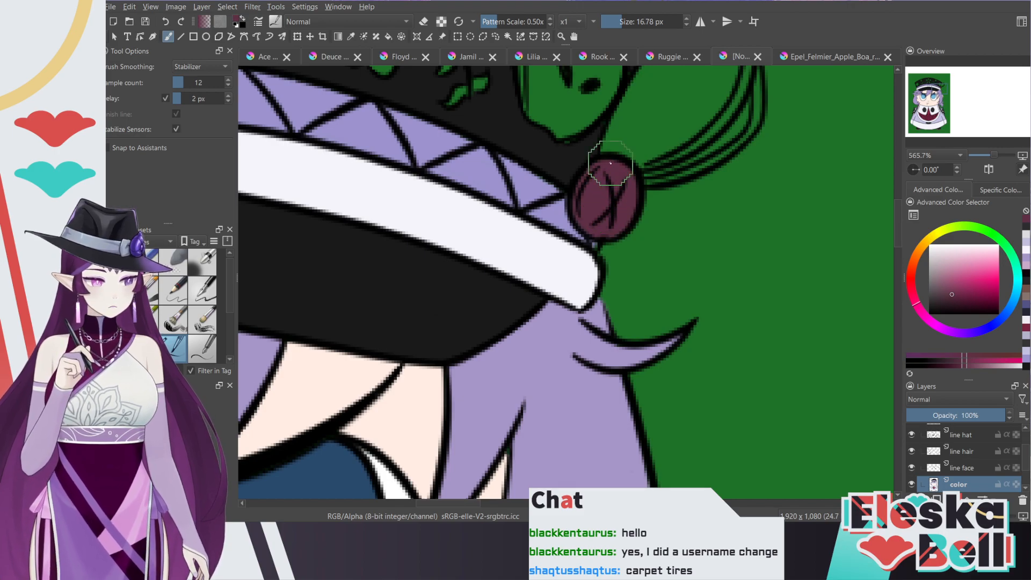
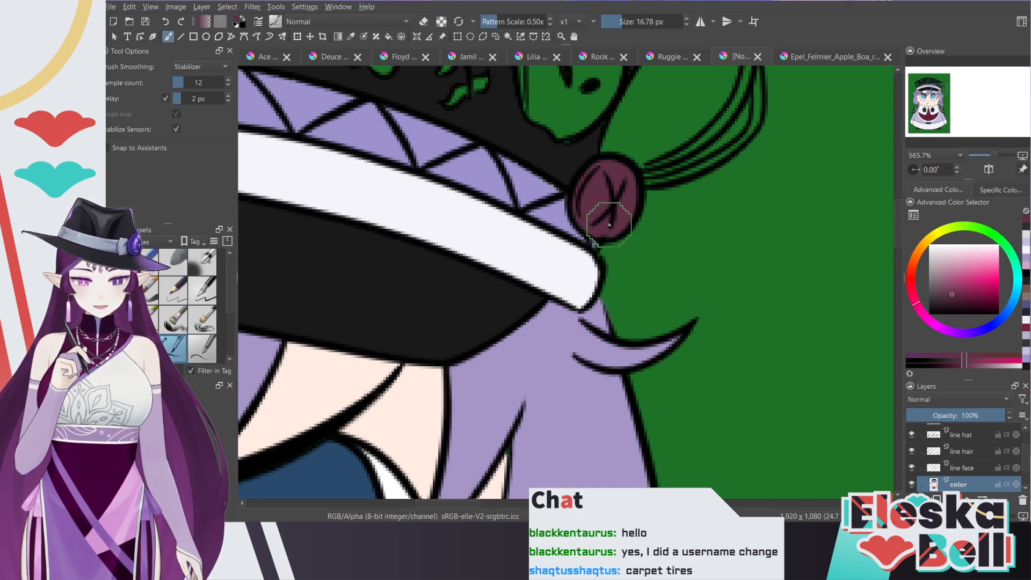
left_click_drag(623, 183, 607, 223)
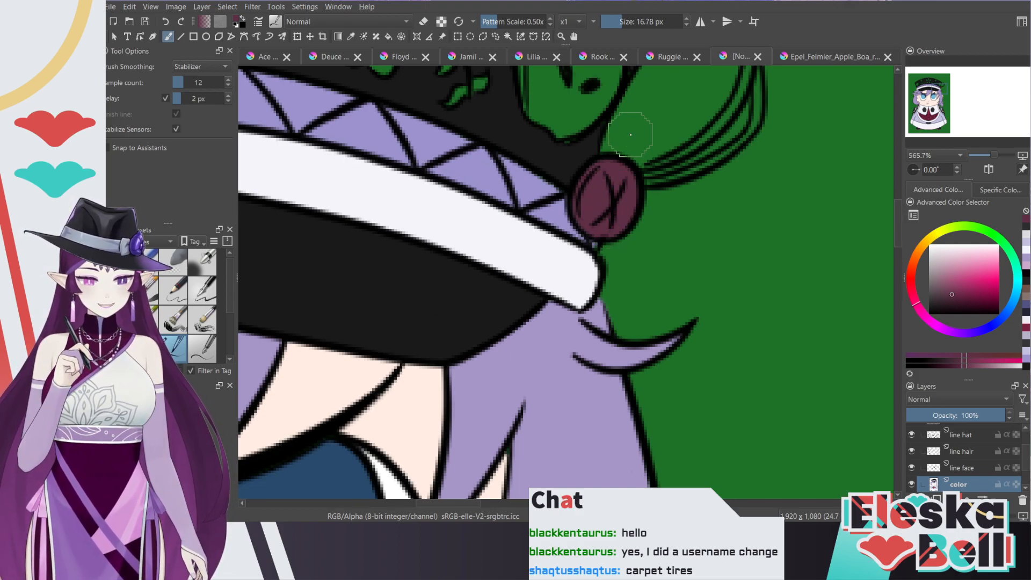
Step: Sample the apple slice's cream, RGB 255, 241, 208, from the reference and fill the front apple slice beside the chibi's hat button
left_click(829, 57)
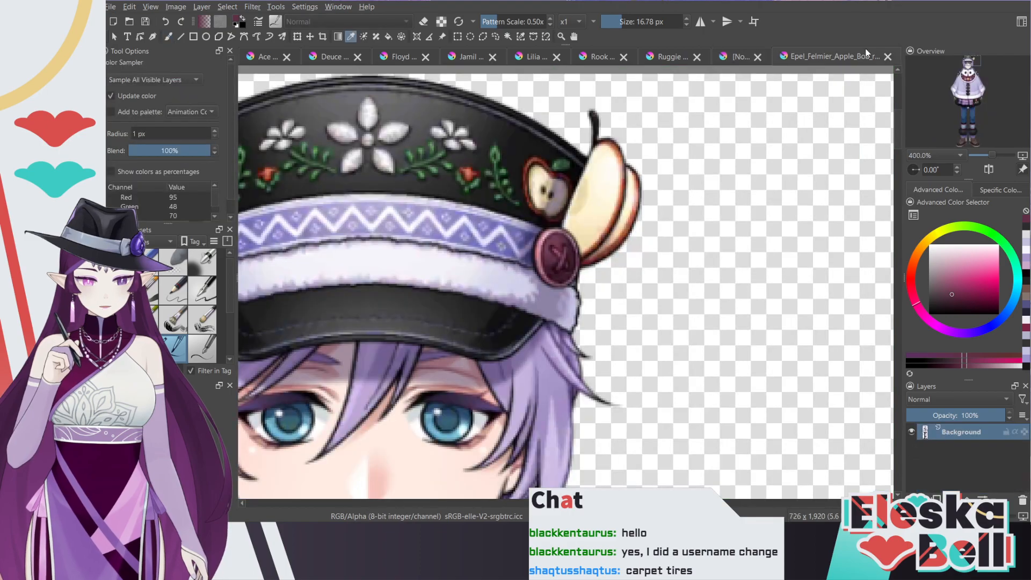
left_click(607, 177)
left_click(592, 217)
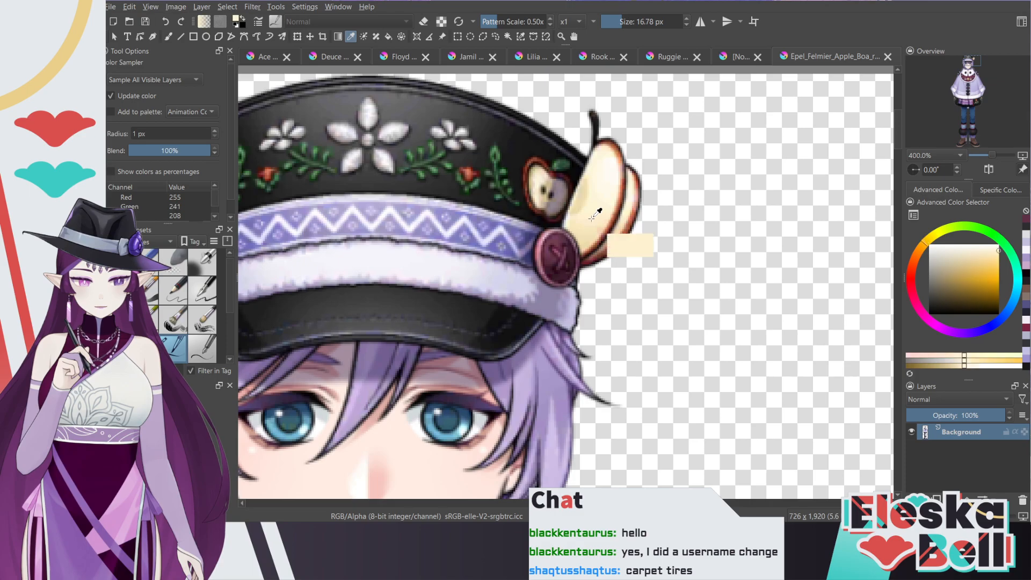
left_click(738, 57)
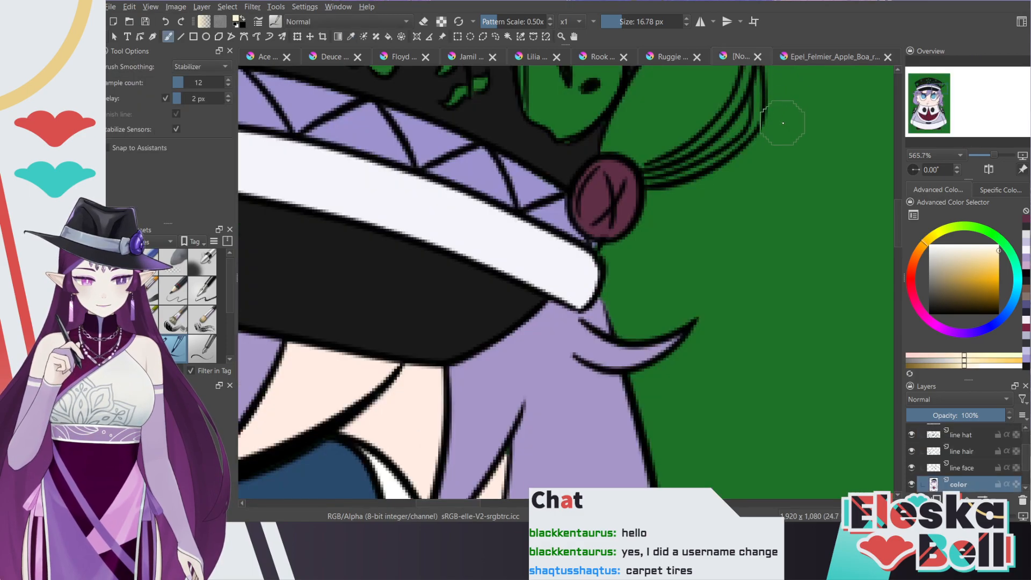
scroll(897, 214, "up", 5)
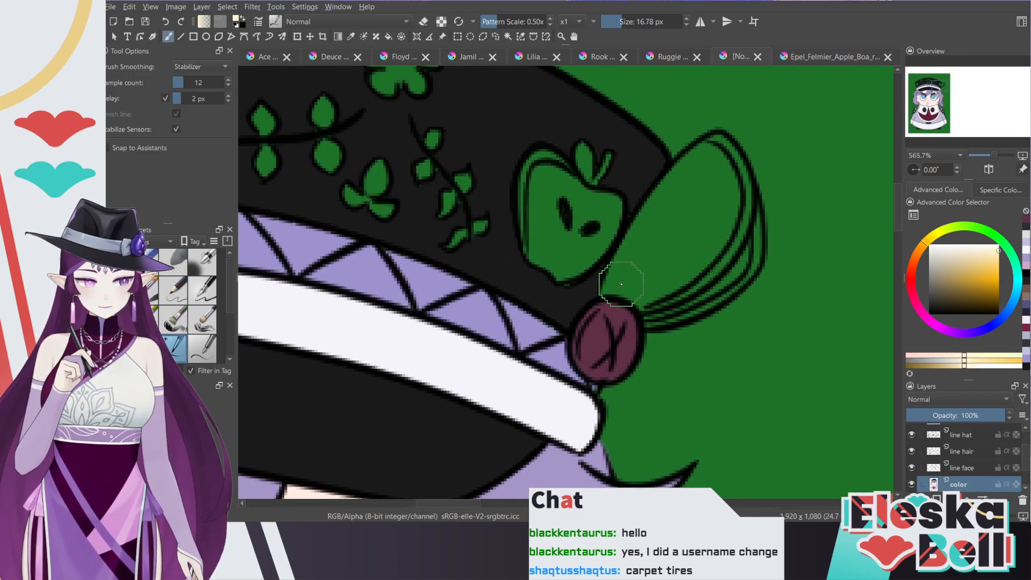
mouse_move(617, 287)
left_mouse_down()
mouse_move(648, 223)
mouse_move(644, 237)
left_mouse_up()
key("ctrl+z")
mouse_move(606, 290)
left_mouse_down()
mouse_move(634, 234)
mouse_move(708, 146)
mouse_move(668, 194)
mouse_move(707, 151)
mouse_move(730, 171)
mouse_move(730, 231)
mouse_move(666, 293)
mouse_move(637, 306)
mouse_move(599, 292)
mouse_move(615, 286)
mouse_move(668, 203)
mouse_move(711, 168)
mouse_move(691, 237)
mouse_move(627, 282)
mouse_move(682, 219)
mouse_move(714, 202)
left_mouse_up()
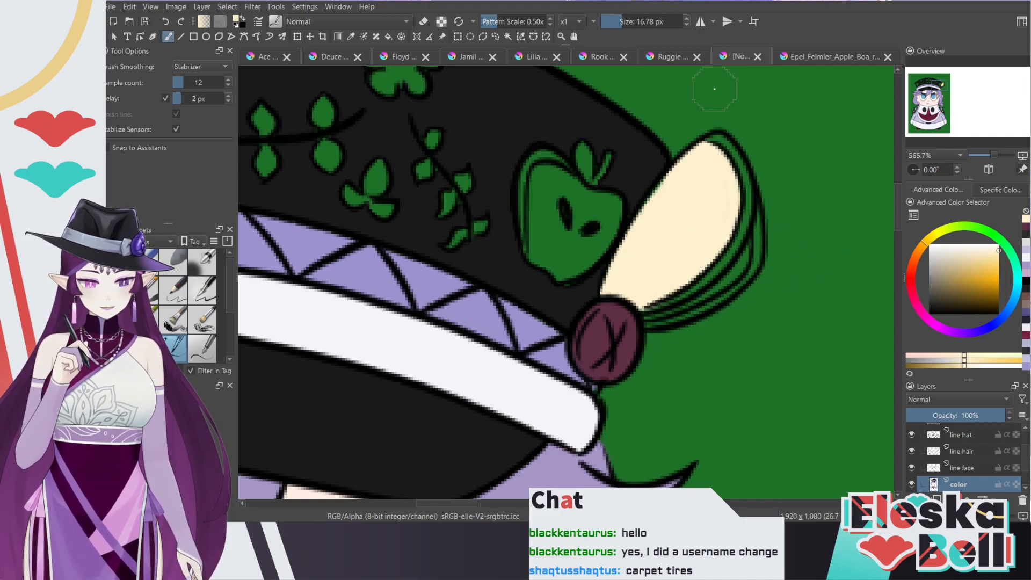
Step: Reduce the brush size to 7.59 px and fill the narrow inner area of the rear apple slice with the cream
left_click_drag(626, 22, 618, 22)
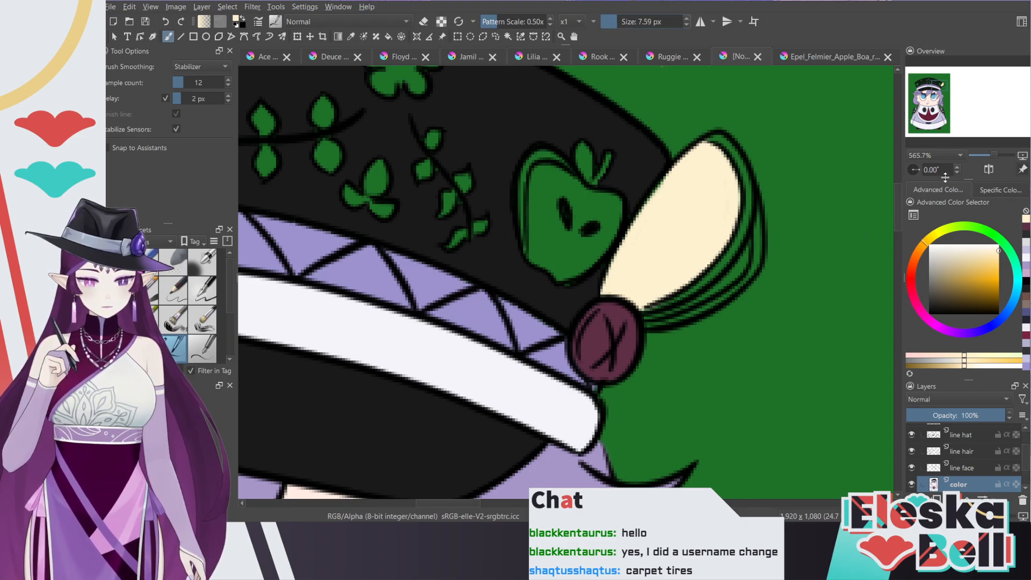
left_click_drag(937, 89, 938, 90)
key("ctrl+plus")
key("ctrl+plus")
left_click_drag(750, 215, 769, 168)
mouse_move(754, 217)
left_mouse_down()
mouse_move(723, 241)
mouse_move(750, 220)
mouse_move(677, 273)
mouse_move(561, 313)
left_mouse_up()
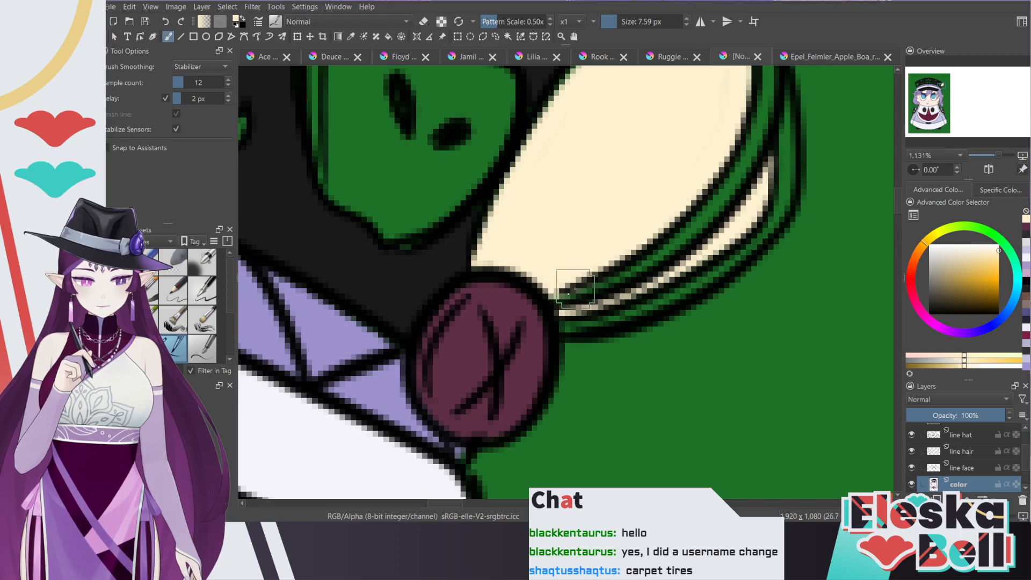
Step: Turn on mirror painting for colouring the half apples on both sides of the hat
scroll(570, 283, "down", 3)
left_click(700, 21)
left_click_drag(942, 94, 939, 93)
scroll(599, 205, "up", 2)
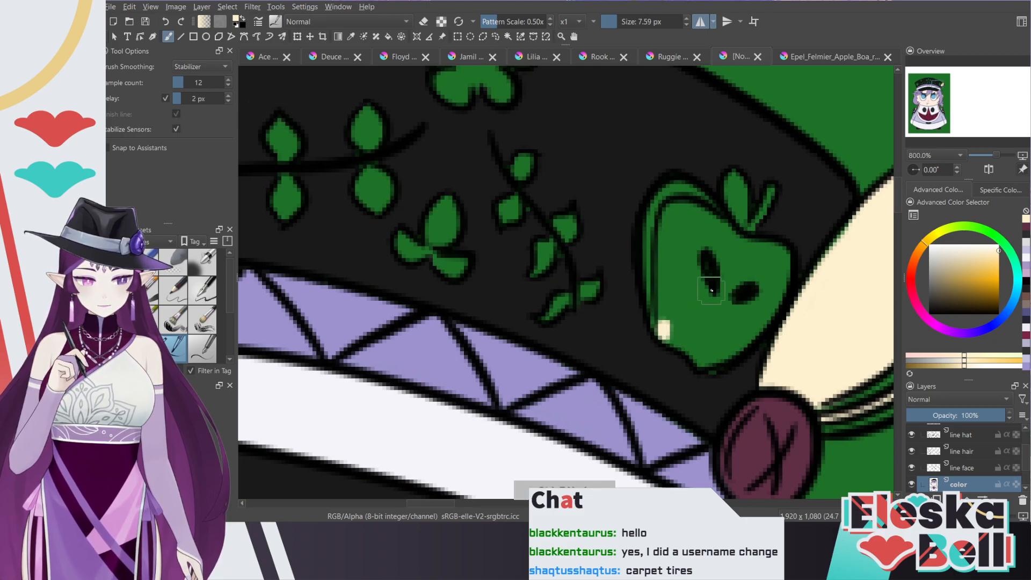
left_click(351, 36)
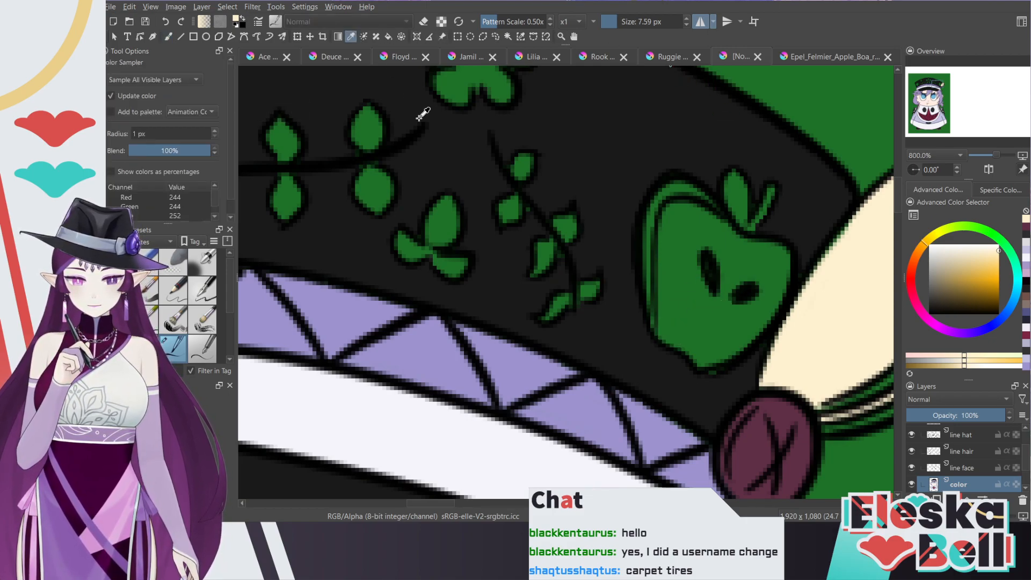
left_click(405, 84)
left_click(410, 92)
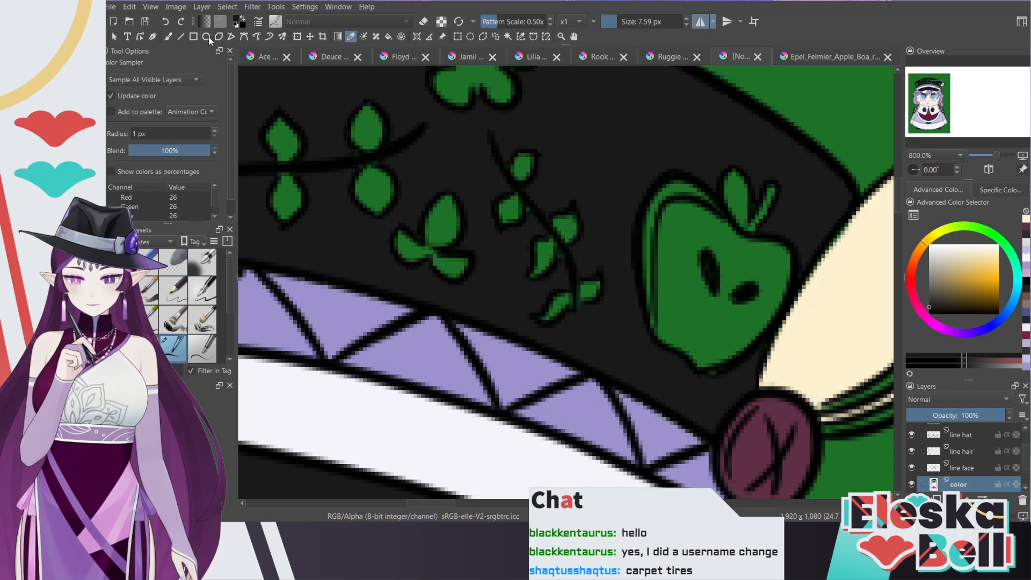
key("b")
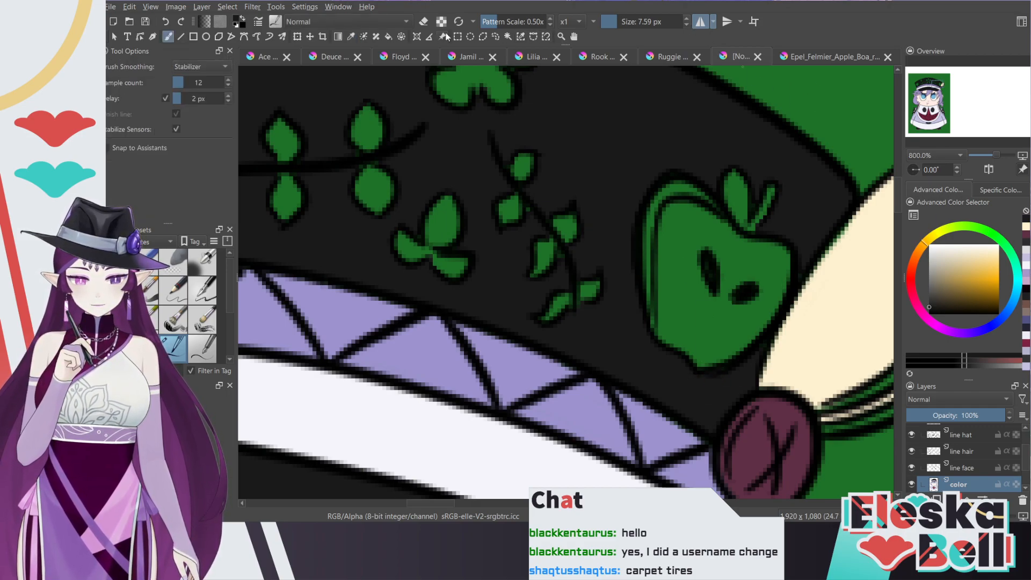
left_click(351, 37)
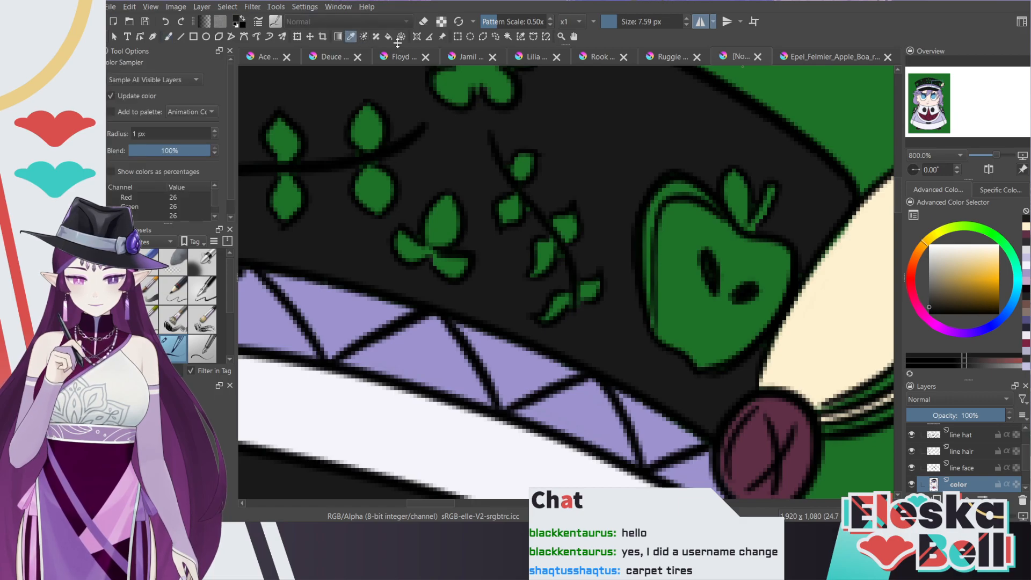
left_click(857, 292)
left_click(168, 36)
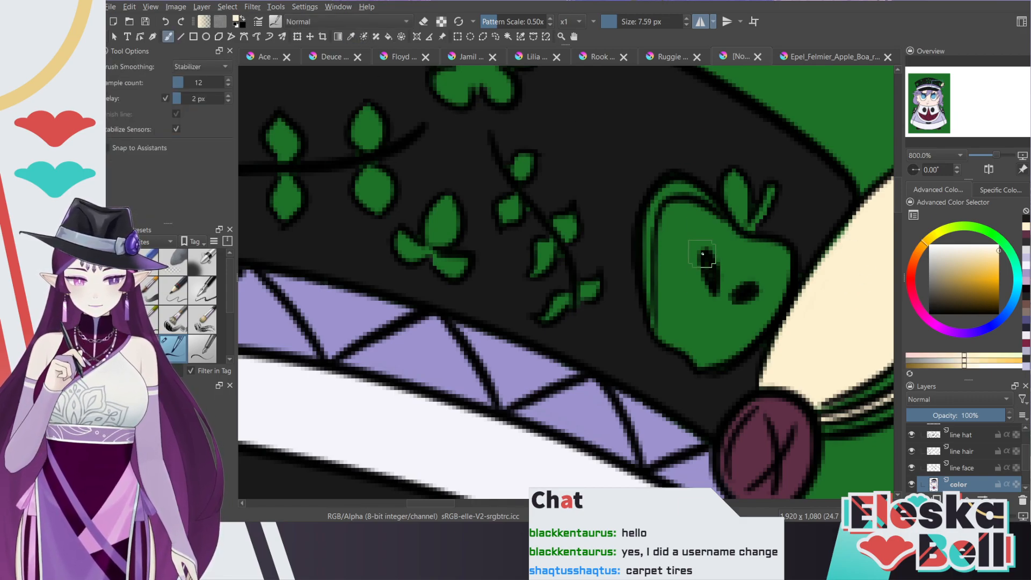
Step: Fill the cut face of the hat's half apple with cream, mirrored on both sides, leaving the seeds and the outer peel uncoloured
mouse_move(665, 337)
left_mouse_down()
mouse_move(667, 237)
mouse_move(680, 209)
mouse_move(714, 220)
mouse_move(748, 254)
mouse_move(731, 238)
mouse_move(779, 253)
mouse_move(782, 278)
mouse_move(784, 260)
mouse_move(784, 270)
mouse_move(764, 318)
mouse_move(715, 359)
mouse_move(667, 342)
mouse_move(680, 231)
mouse_move(682, 269)
mouse_move(695, 226)
mouse_move(713, 305)
mouse_move(726, 303)
mouse_move(744, 259)
mouse_move(761, 265)
mouse_move(763, 281)
mouse_move(755, 310)
mouse_move(728, 340)
mouse_move(709, 350)
mouse_move(678, 333)
mouse_move(700, 293)
mouse_move(722, 319)
mouse_move(729, 292)
left_mouse_up()
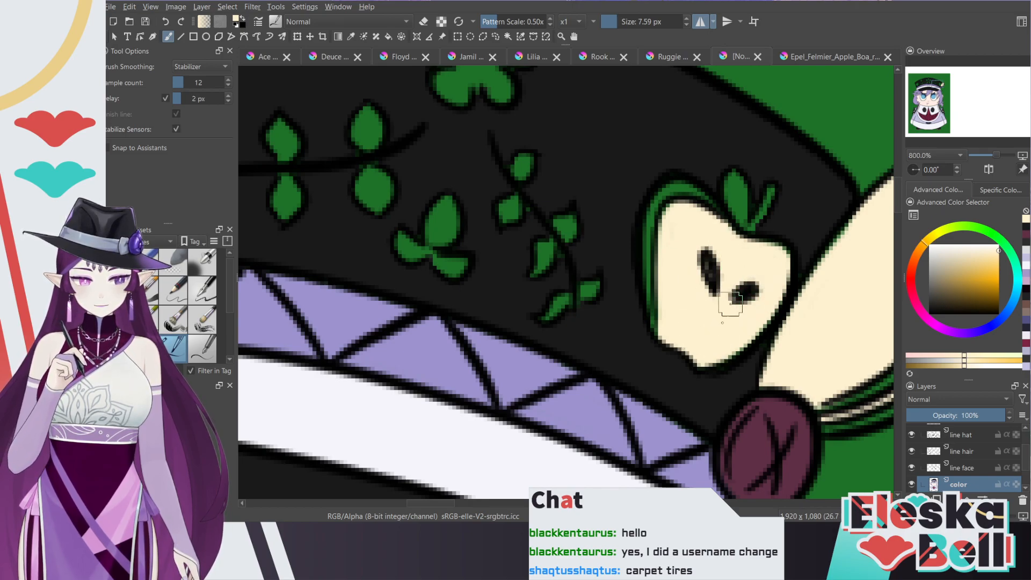
left_click_drag(665, 224, 678, 207)
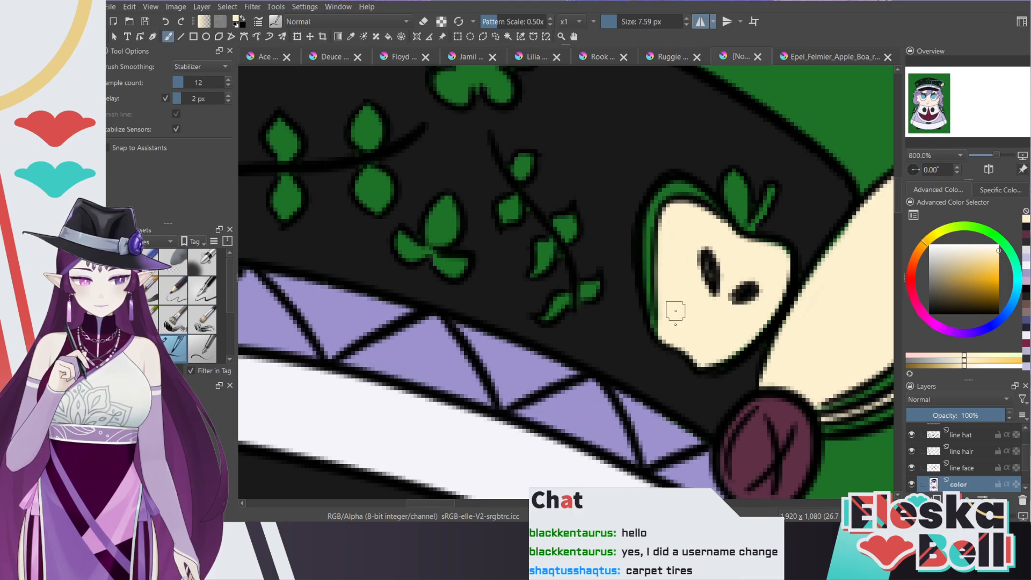
scroll(676, 308, "down", 4)
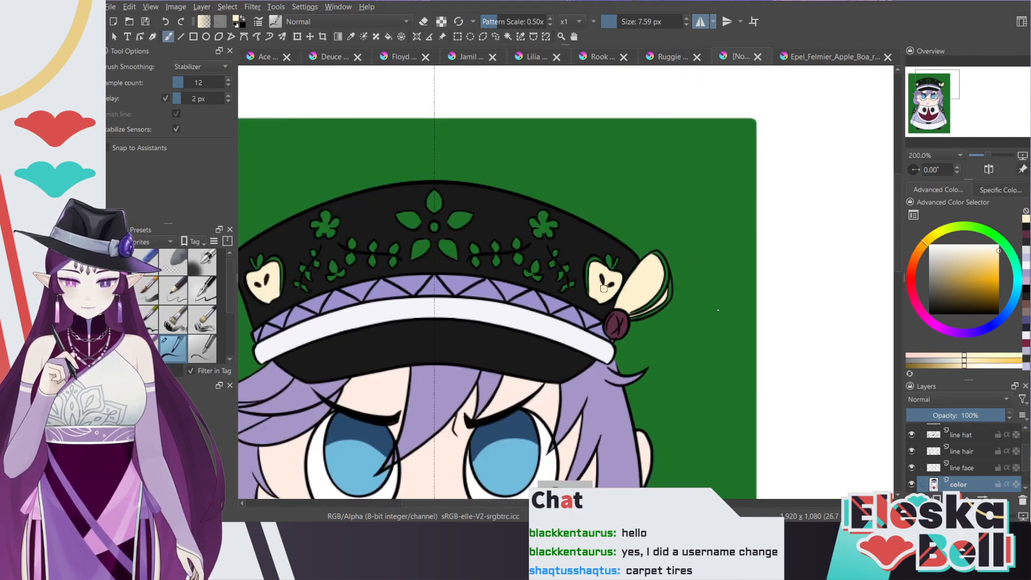
scroll(604, 288, "up", 2)
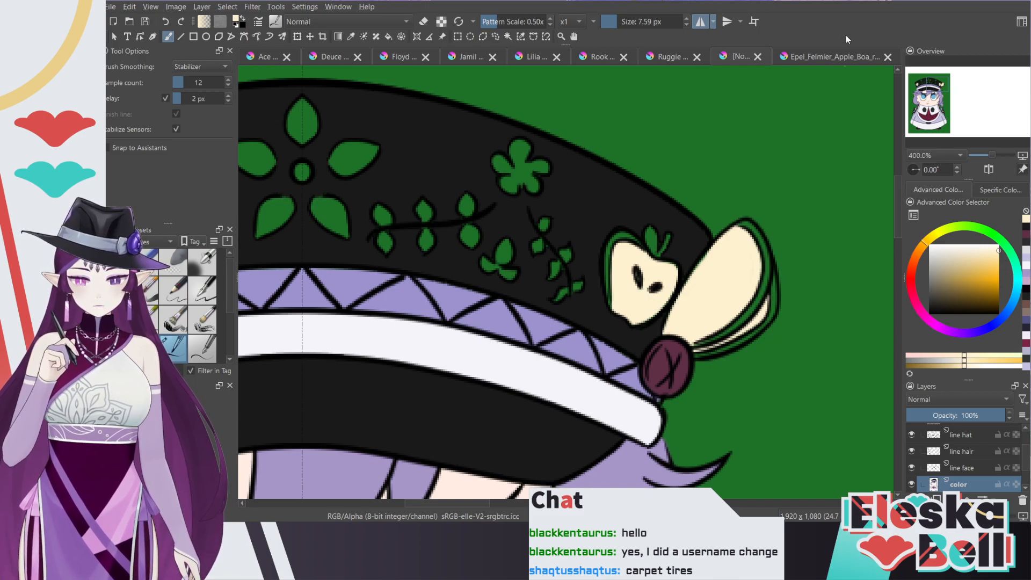
Step: Fill the halved apple at the centre of the maroon chest panel with the cream, leaving its seeds dark
left_click(832, 54)
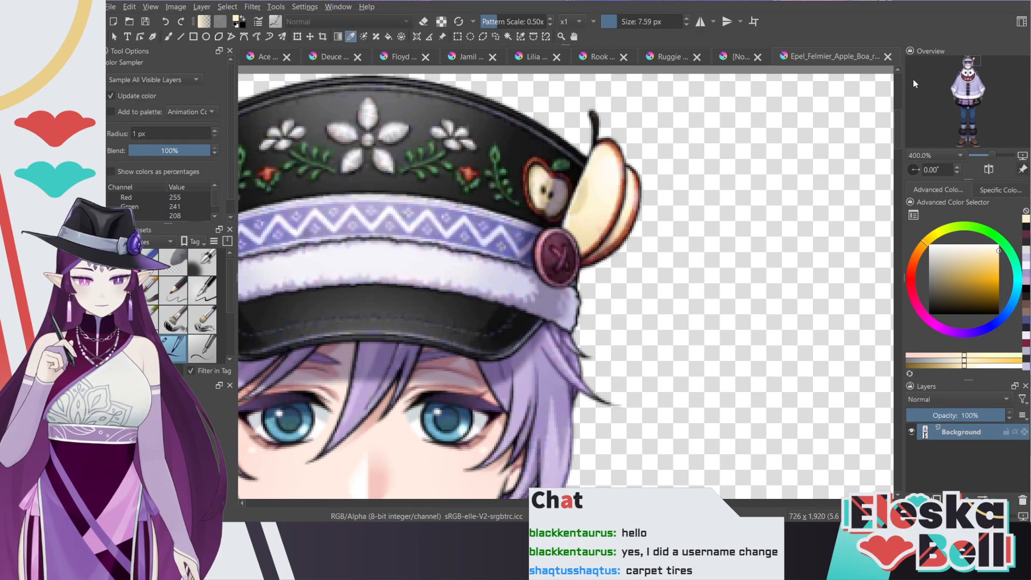
left_click(740, 56)
scroll(875, 129, "down", 10)
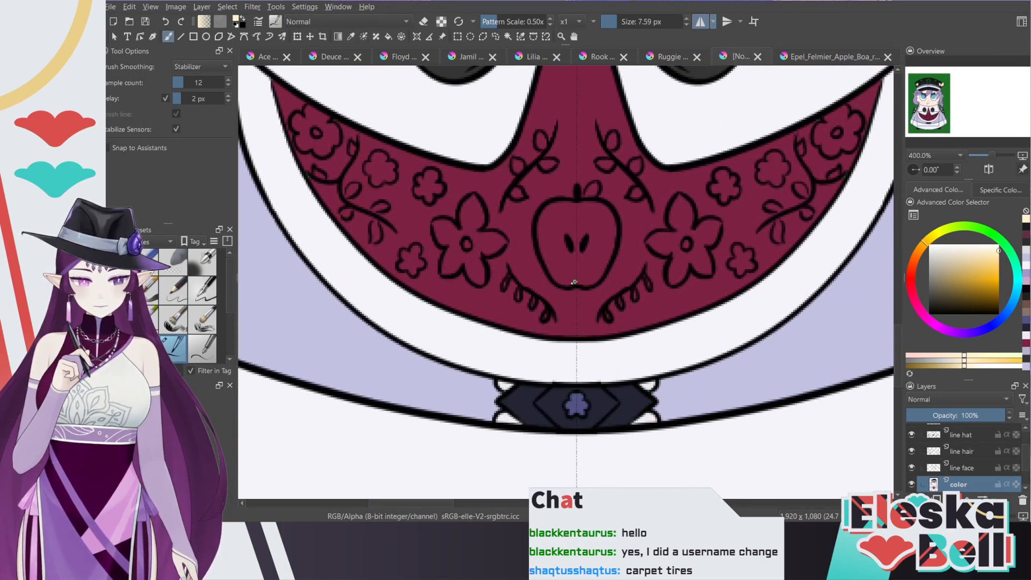
mouse_move(556, 277)
left_mouse_down()
mouse_move(542, 225)
mouse_move(562, 206)
mouse_move(594, 210)
mouse_move(559, 211)
mouse_move(553, 257)
mouse_move(547, 212)
mouse_move(561, 275)
mouse_move(574, 213)
mouse_move(582, 262)
left_mouse_up()
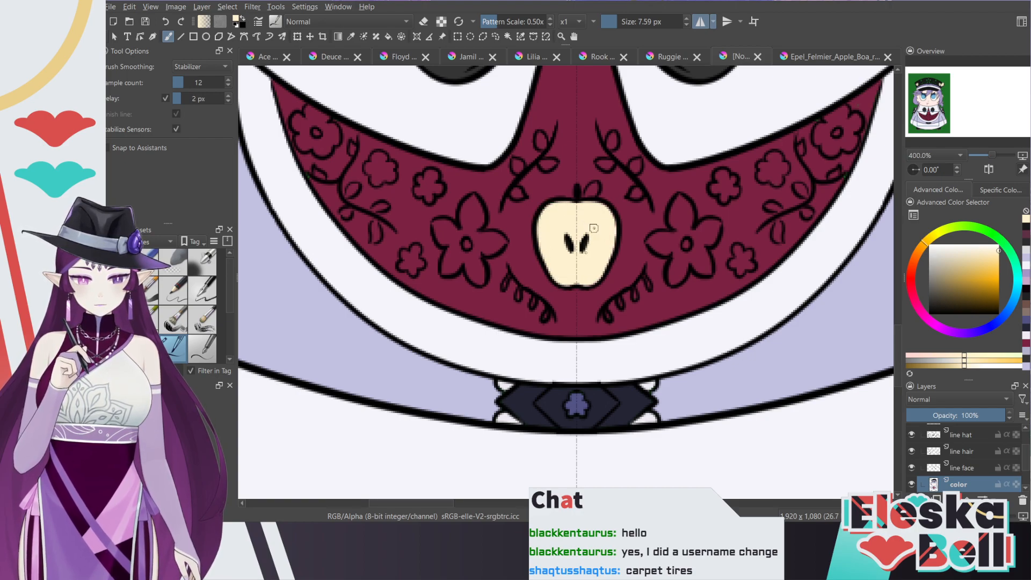
scroll(936, 112, "down", 5)
scroll(936, 111, "up", 3)
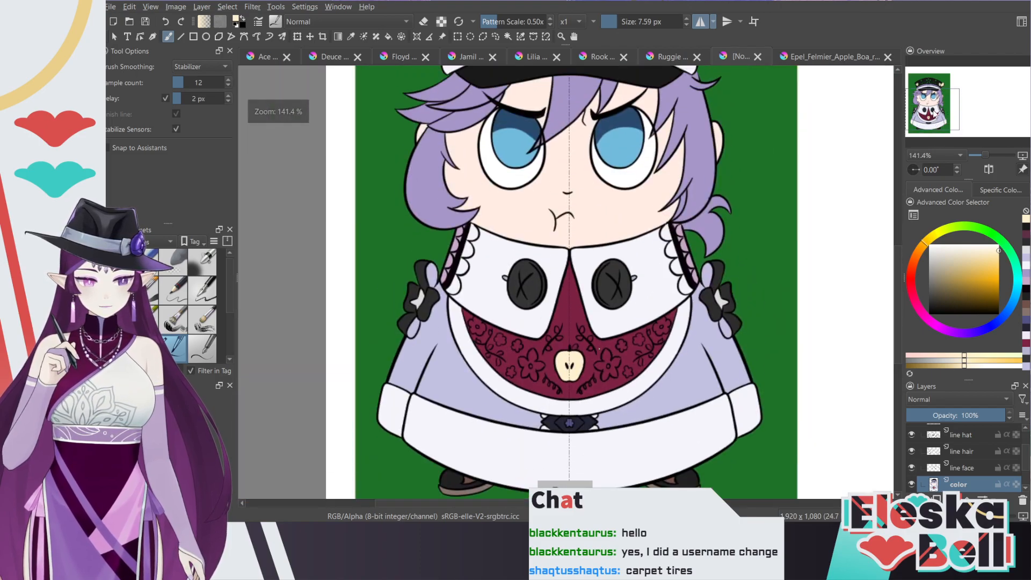
Step: Sample the flower's off-white from the reference hat and fill the upper petal of the chibi hat's central flower
left_click_drag(936, 111, 935, 108)
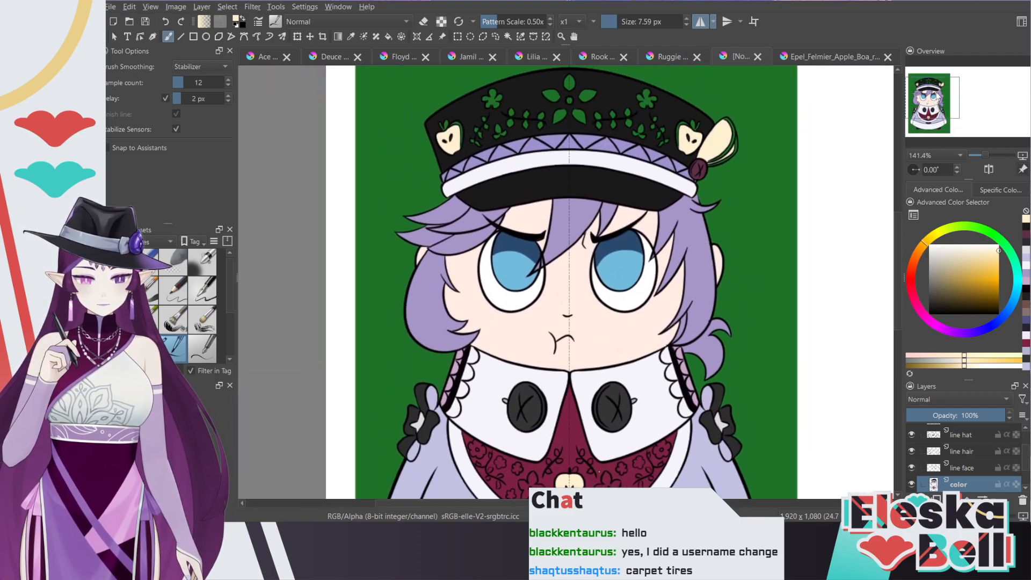
left_click(824, 58)
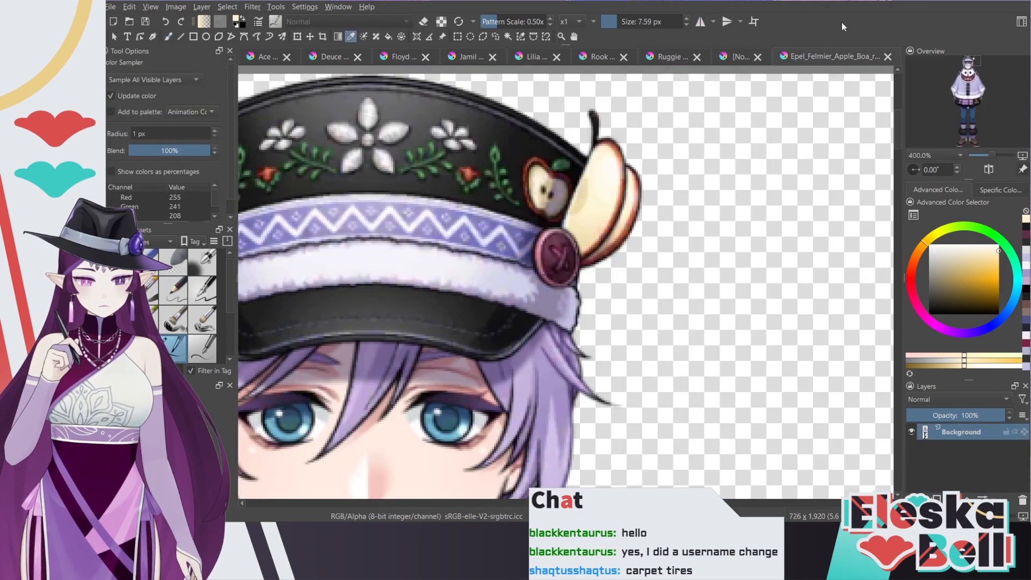
left_click(368, 115)
left_click(680, 57)
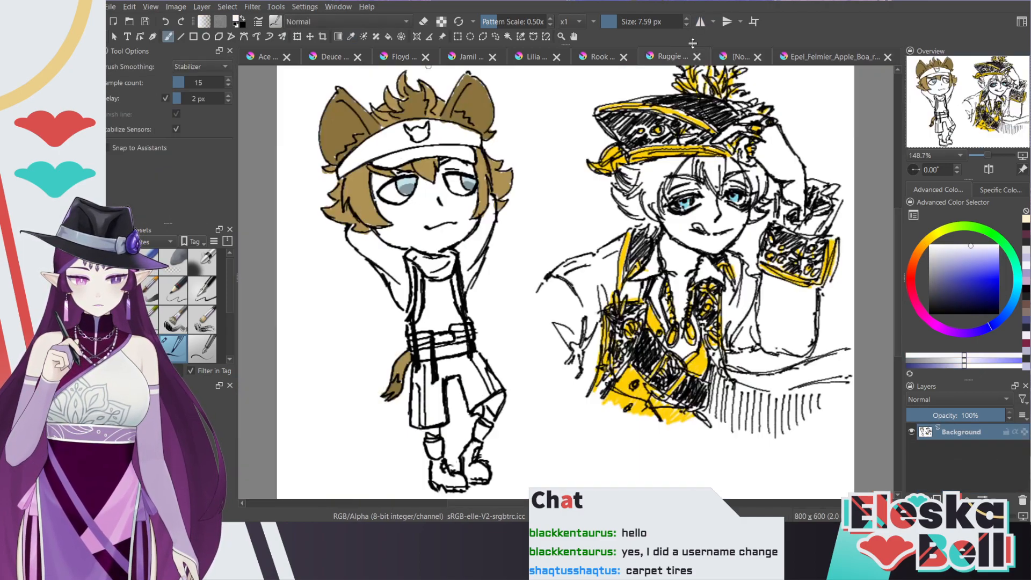
left_click(740, 57)
scroll(621, 143, "up", 6)
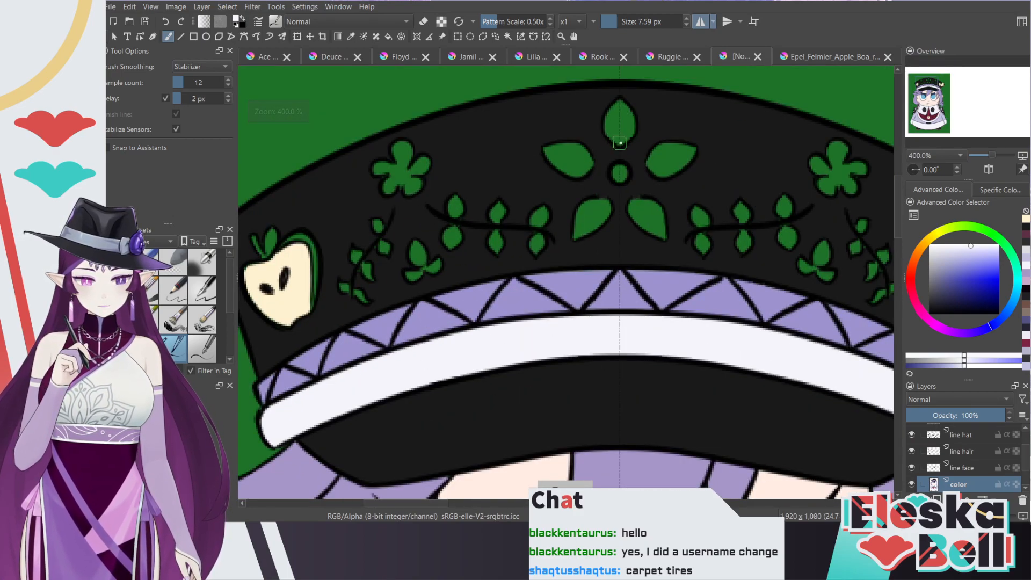
mouse_move(621, 143)
left_mouse_down()
mouse_move(613, 107)
mouse_move(627, 112)
mouse_move(622, 121)
left_mouse_up()
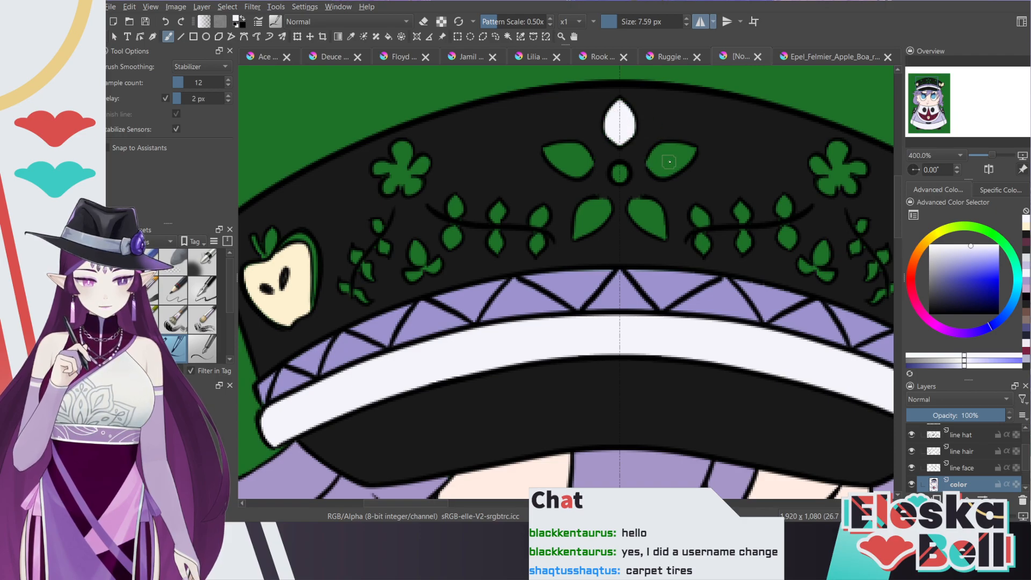
Step: Fill the central flower's side petals, round centre and two lower petals with the off-white, mirrored across the hat
mouse_move(652, 170)
left_mouse_down()
mouse_move(659, 148)
mouse_move(679, 145)
left_mouse_up()
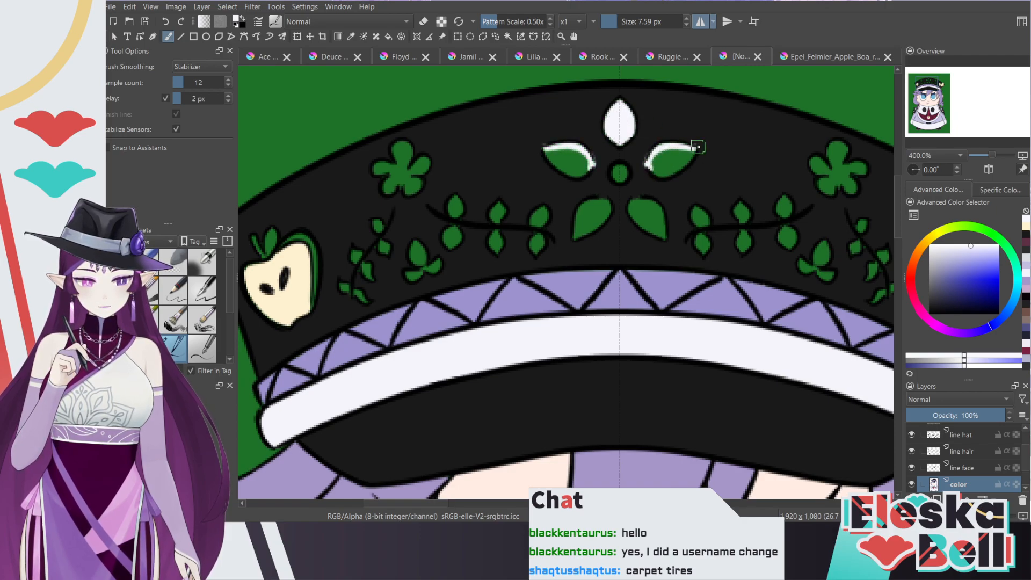
key("ctrl+z")
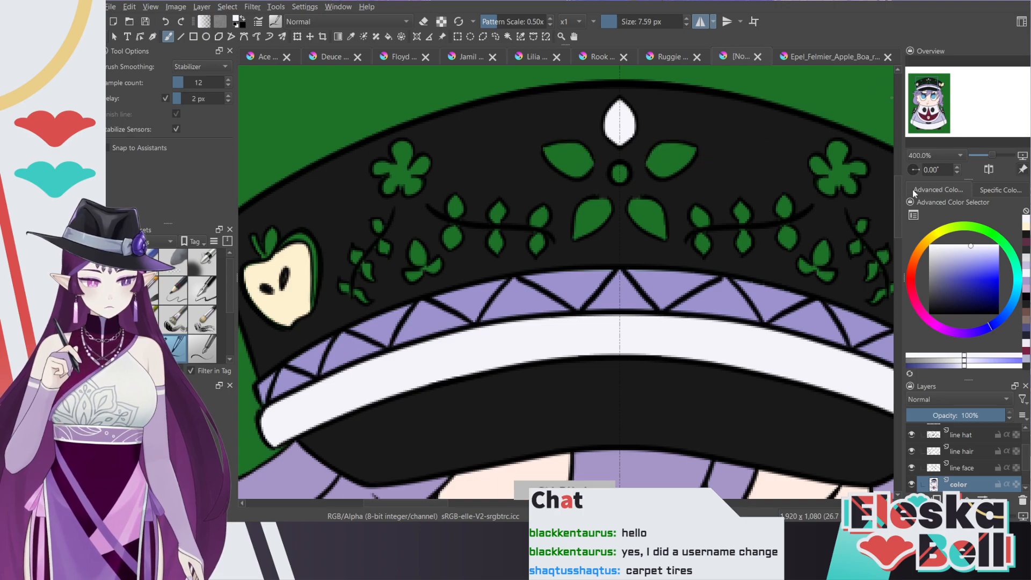
scroll(819, 151, "up", 3)
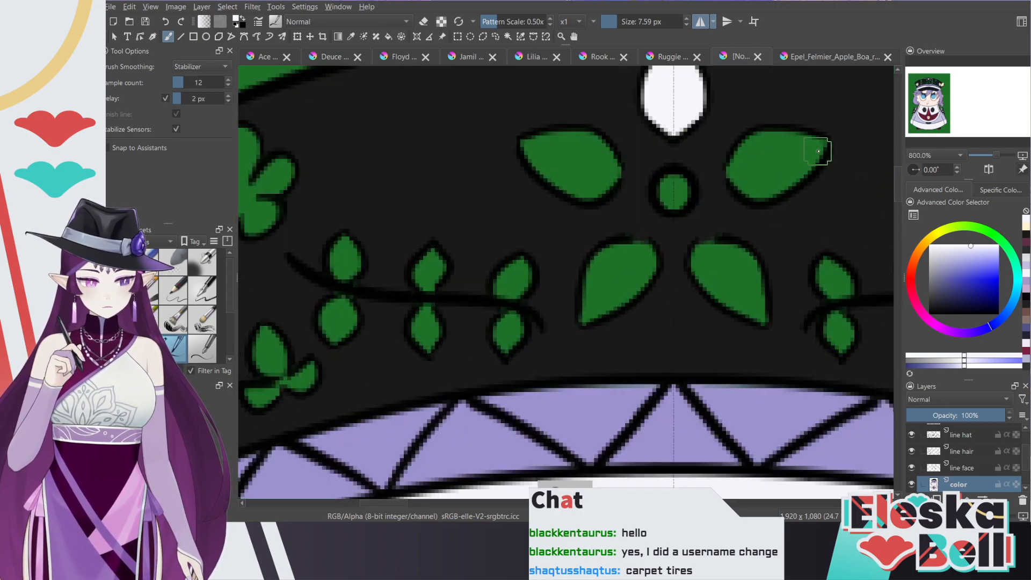
mouse_move(819, 152)
left_mouse_down()
mouse_move(820, 141)
mouse_move(785, 132)
mouse_move(740, 144)
mouse_move(728, 171)
left_mouse_up()
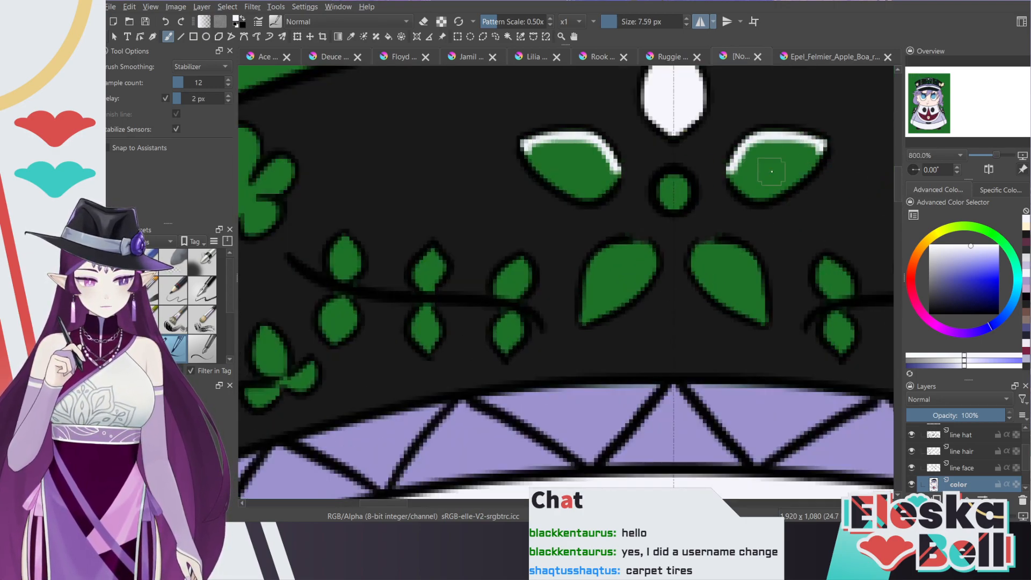
mouse_move(821, 143)
left_mouse_down()
mouse_move(761, 198)
mouse_move(732, 175)
mouse_move(748, 166)
mouse_move(745, 176)
mouse_move(757, 146)
mouse_move(750, 187)
mouse_move(794, 146)
mouse_move(792, 166)
left_mouse_up()
left_click_drag(667, 191, 667, 201)
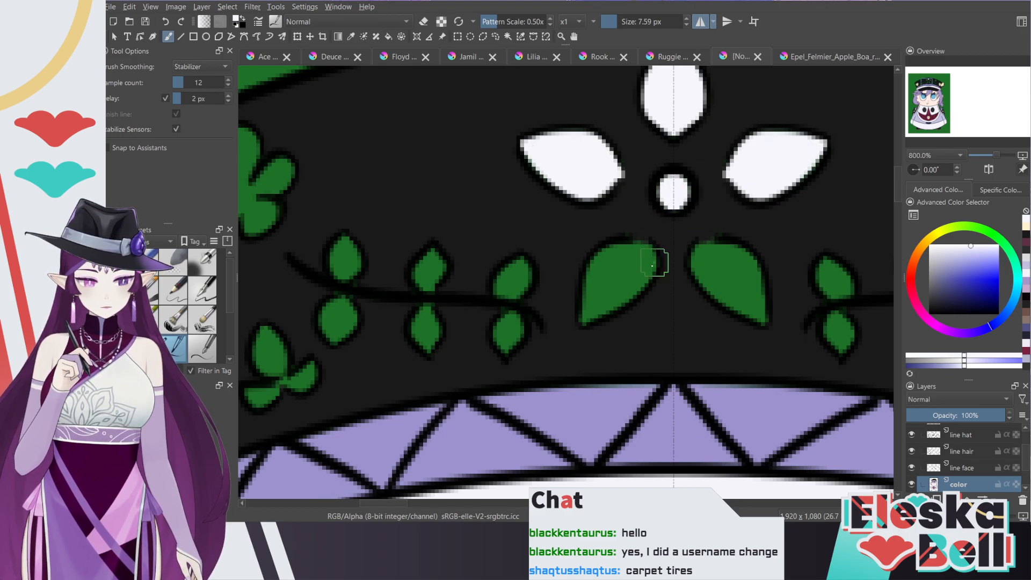
mouse_move(640, 244)
left_mouse_down()
mouse_move(641, 284)
mouse_move(633, 291)
mouse_move(651, 255)
mouse_move(638, 282)
mouse_move(584, 322)
mouse_move(599, 262)
mouse_move(638, 253)
mouse_move(600, 277)
mouse_move(599, 296)
mouse_move(630, 259)
mouse_move(603, 298)
mouse_move(637, 248)
left_mouse_up()
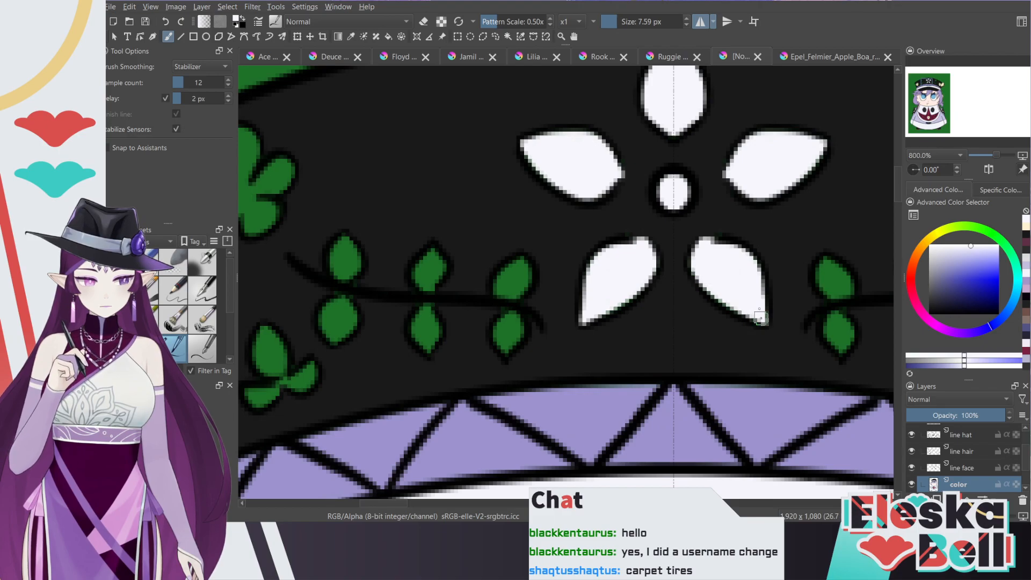
Step: Hide the green backdrop on Paint Layer 1 and look at the hat's flower and leaf ornaments
key("minus")
key("minus")
key("plus")
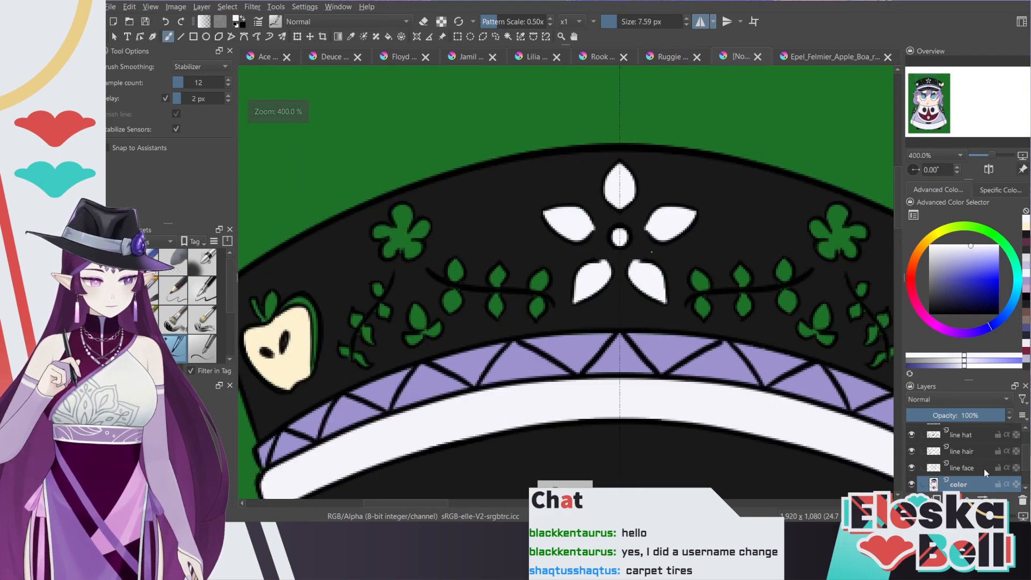
left_click_drag(1026, 456, 1026, 475)
left_click(912, 467)
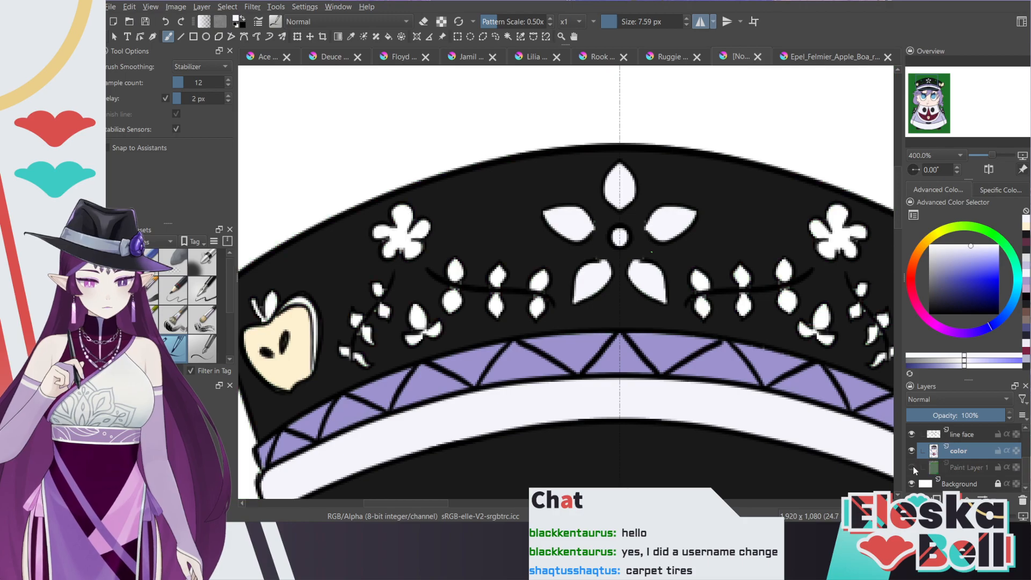
key("plus")
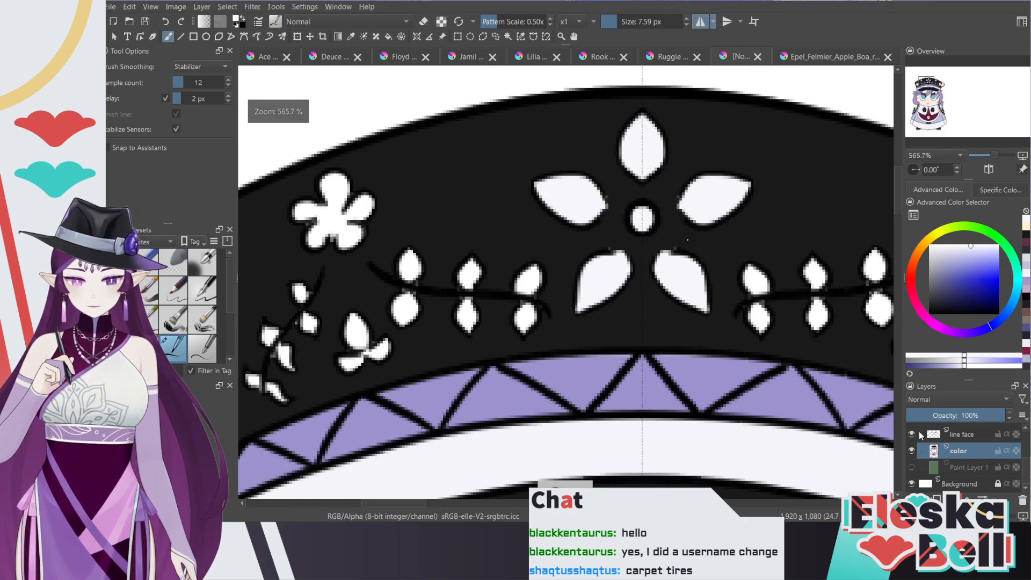
Step: Sample the hat's black from the artwork as the brush colour for touching up the ornaments
key("minus")
key("f")
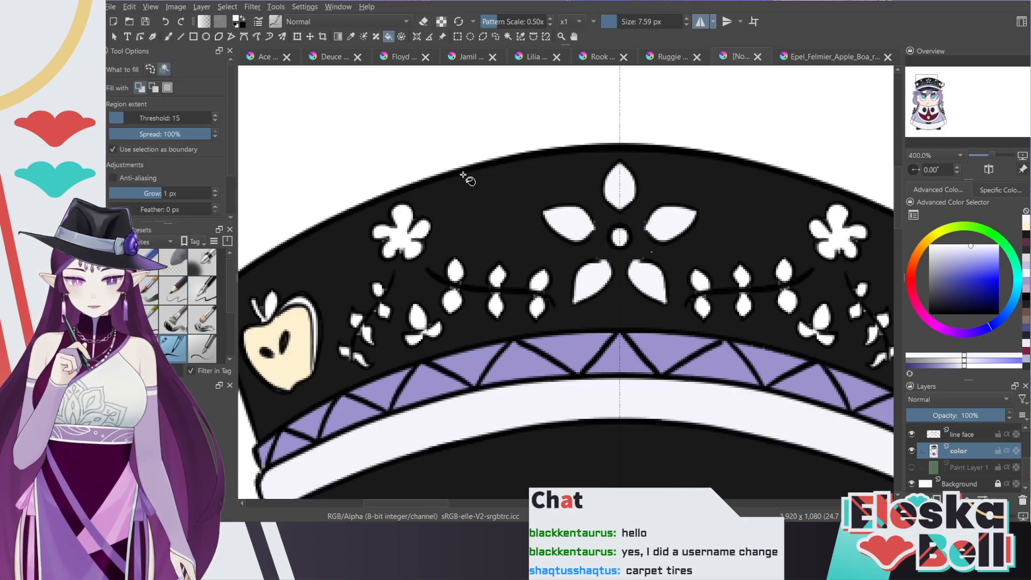
left_click(350, 36)
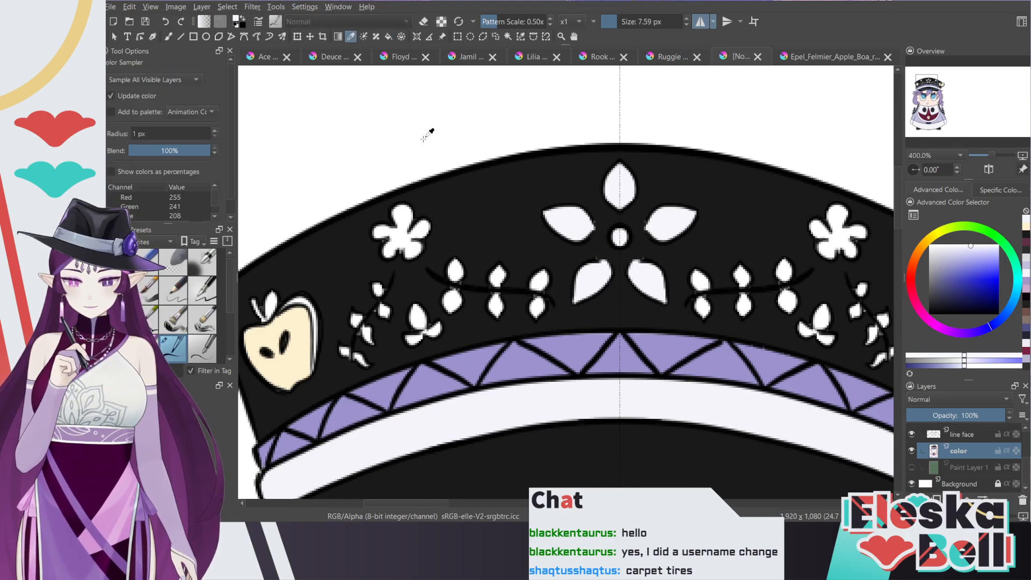
left_click(425, 159)
left_click(169, 37)
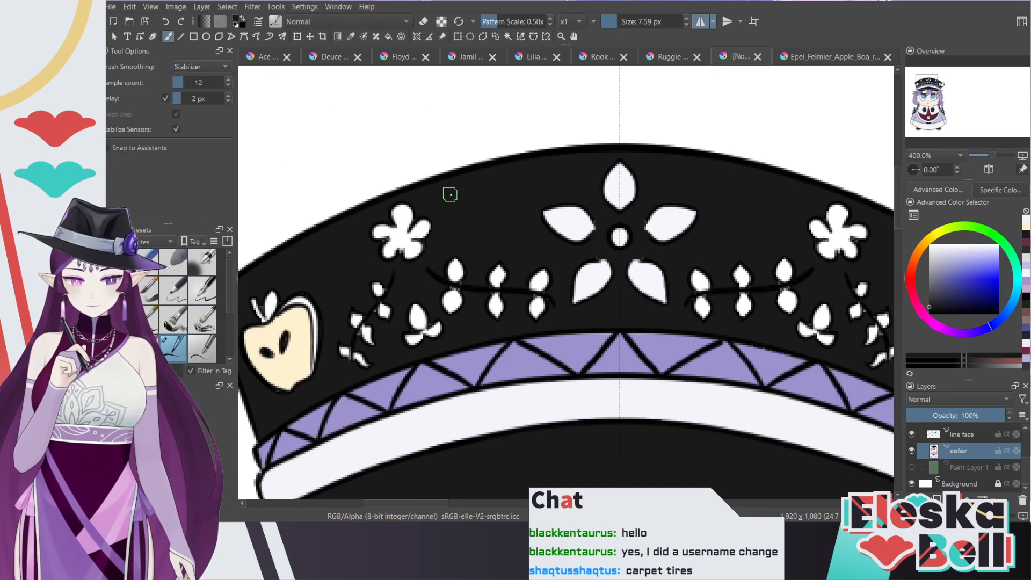
Step: Paint over the stray light specks around the central flower's petals with the hat's black
left_click_drag(929, 81, 923, 82)
key("plus")
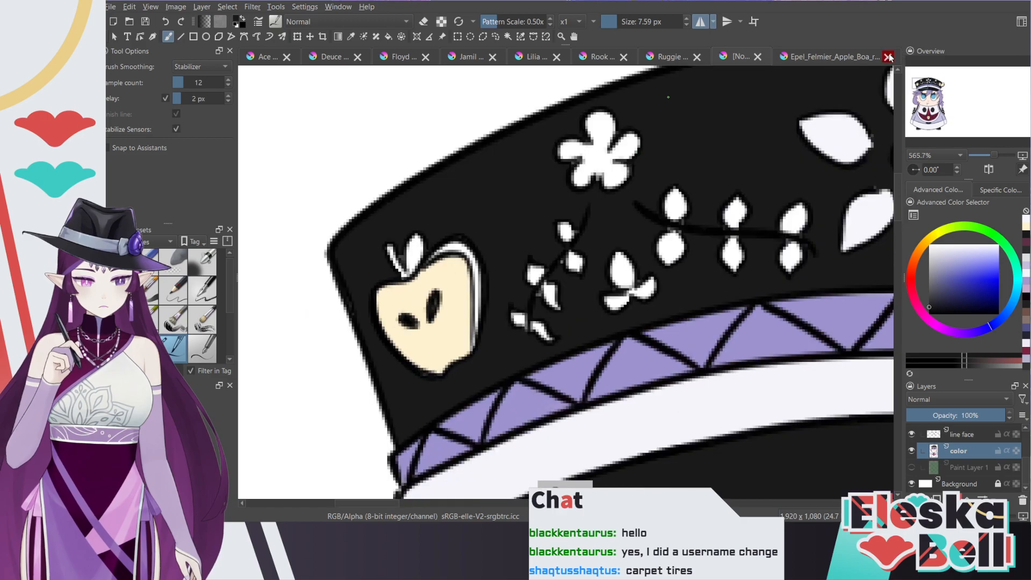
key("plus")
key("plus")
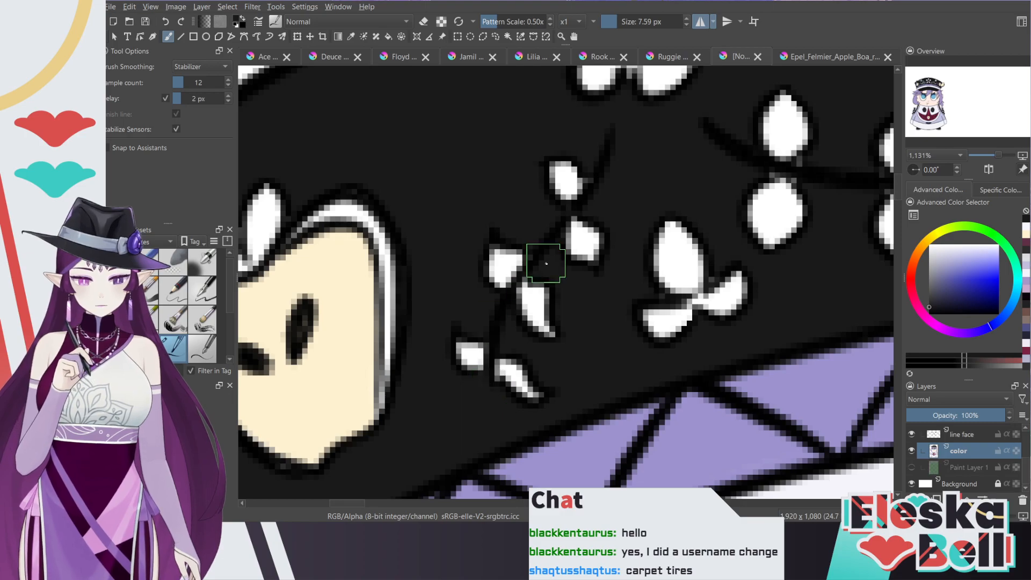
scroll(546, 264, "down", 1)
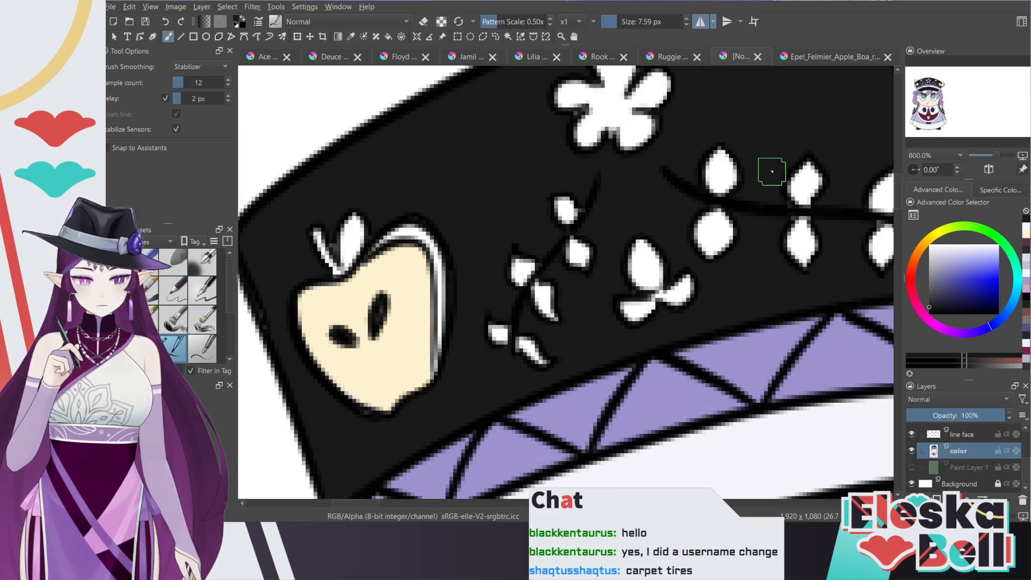
left_click(569, 504)
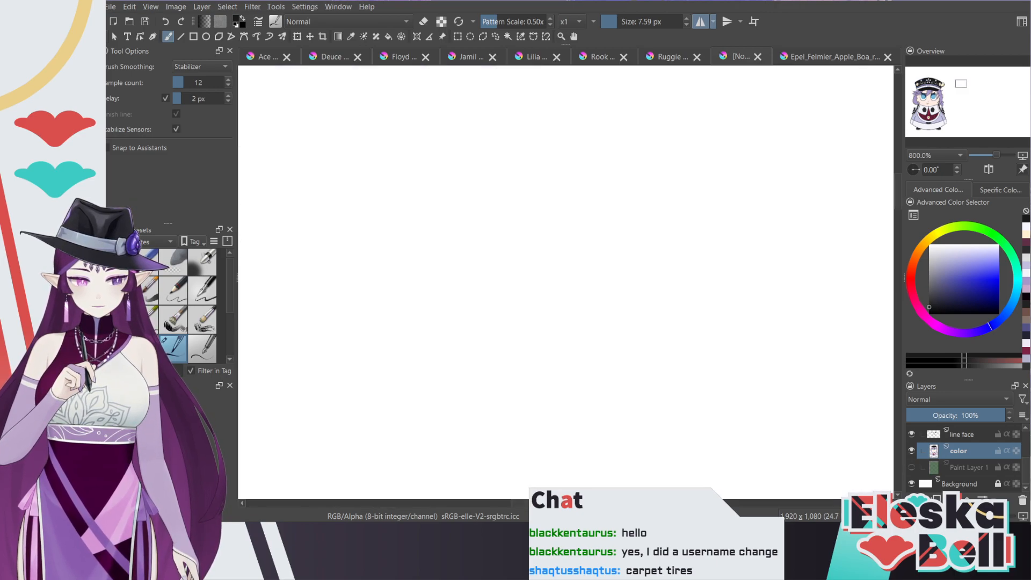
left_click_drag(504, 504, 401, 515)
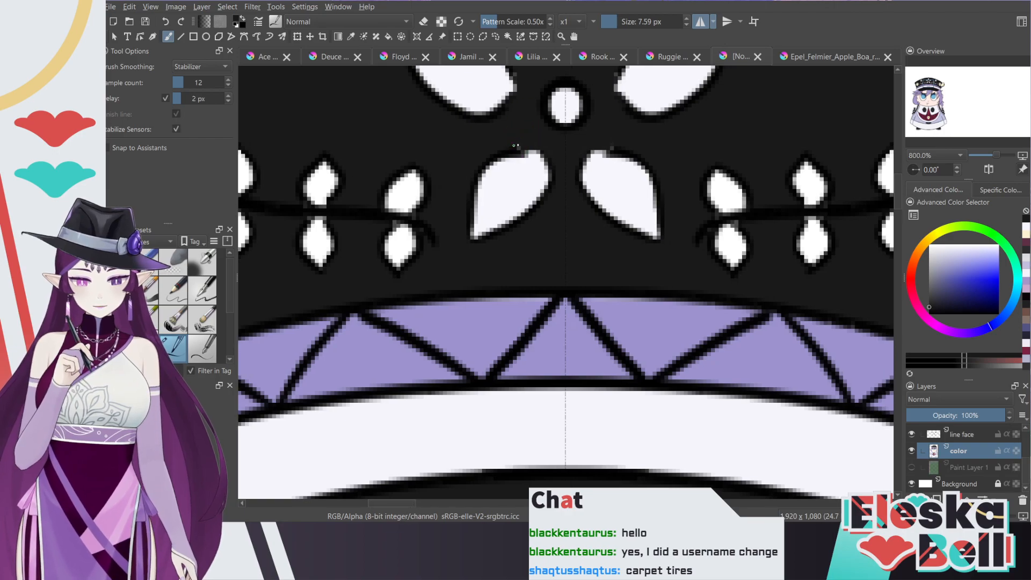
mouse_move(404, 508)
left_mouse_down()
mouse_move(433, 511)
mouse_move(402, 514)
left_mouse_up()
key("minus")
key("minus")
key("plus")
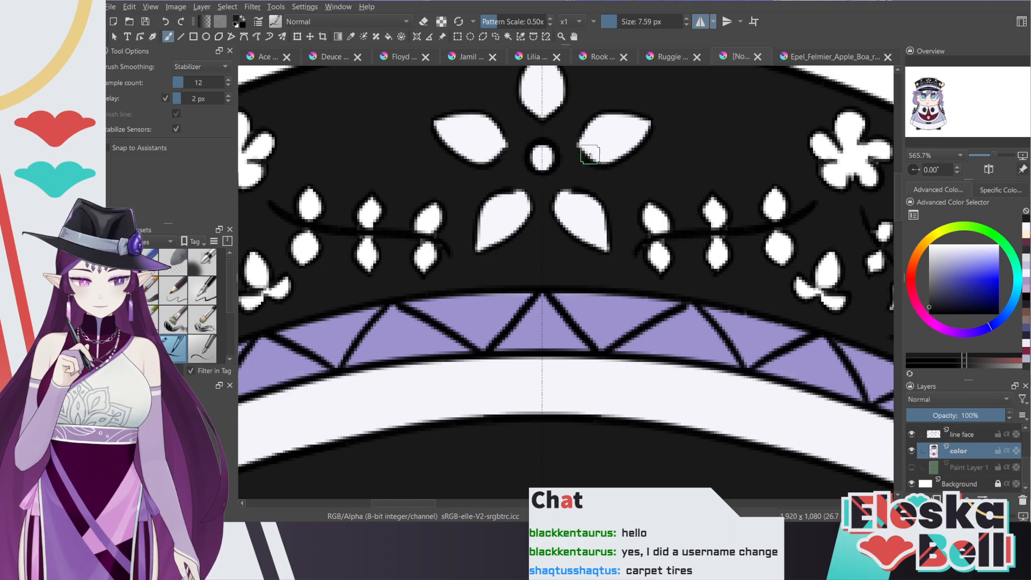
key("minus")
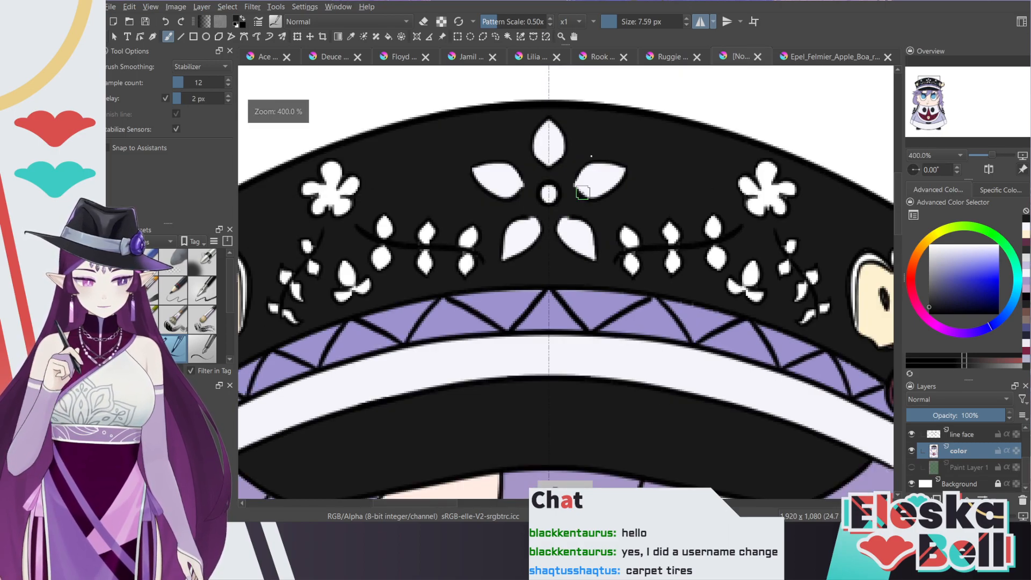
key("plus")
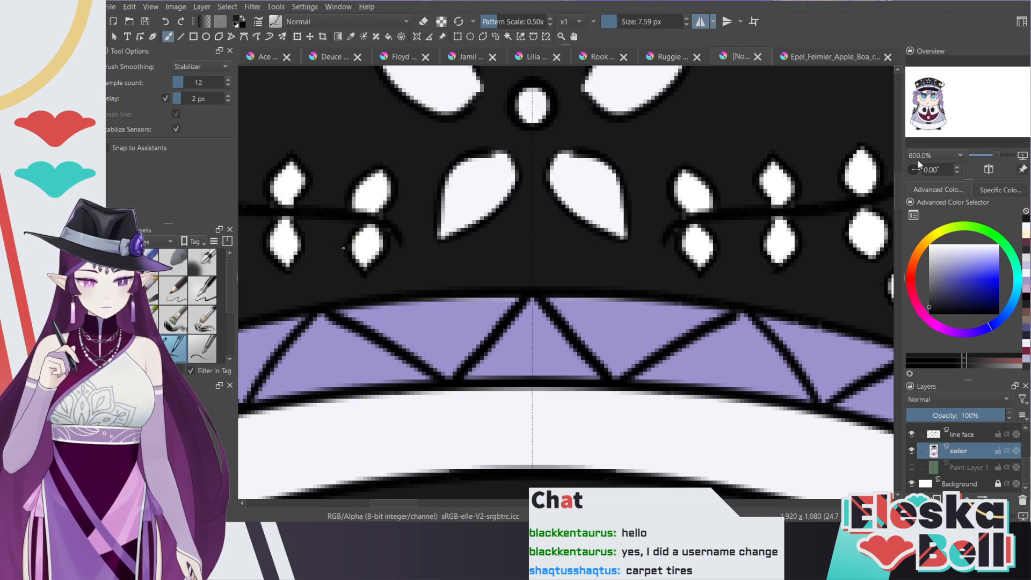
key("minus")
key("minus")
key("minus")
key("minus")
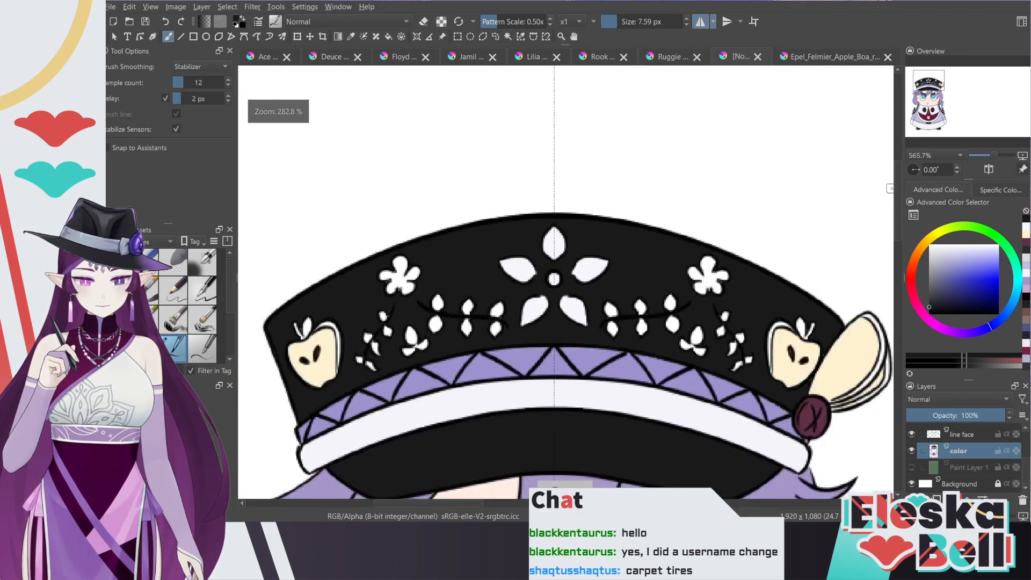
Step: Show and hide the green Paint Layer 1 to check which parts of the hat embroidery lack color
mouse_move(927, 85)
left_mouse_down()
mouse_move(926, 98)
mouse_move(927, 89)
left_mouse_up()
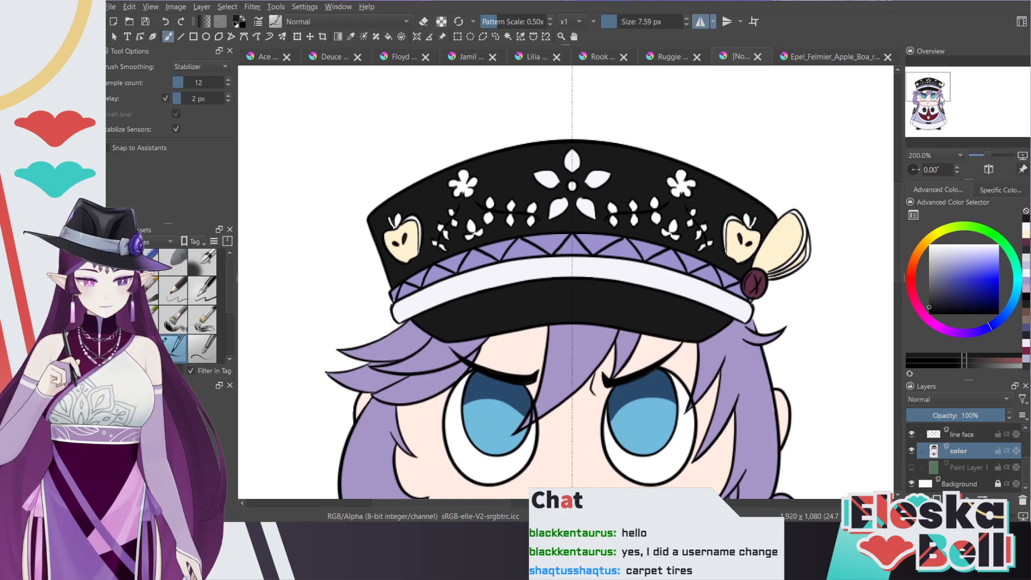
left_click(912, 467)
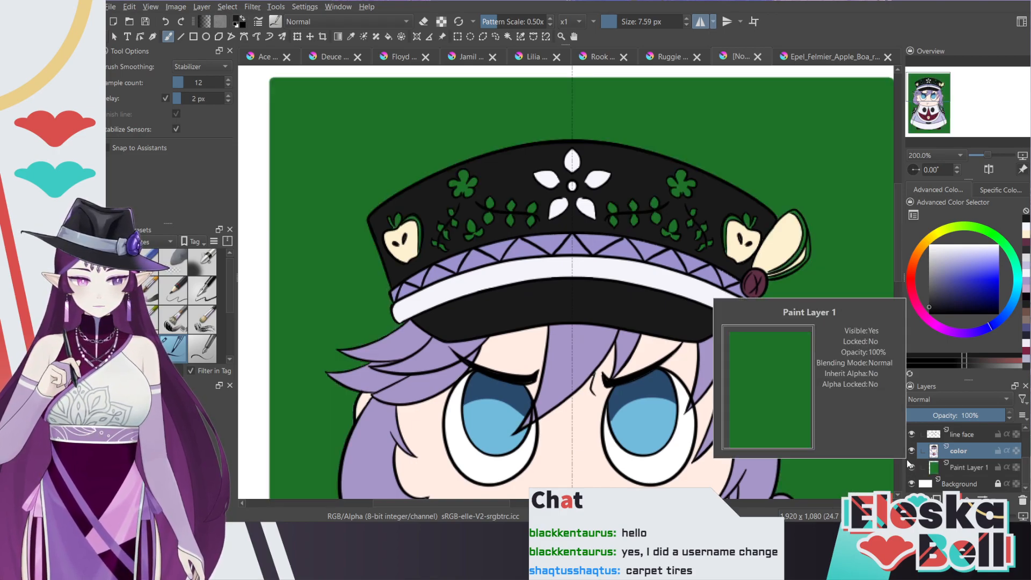
left_click(912, 468)
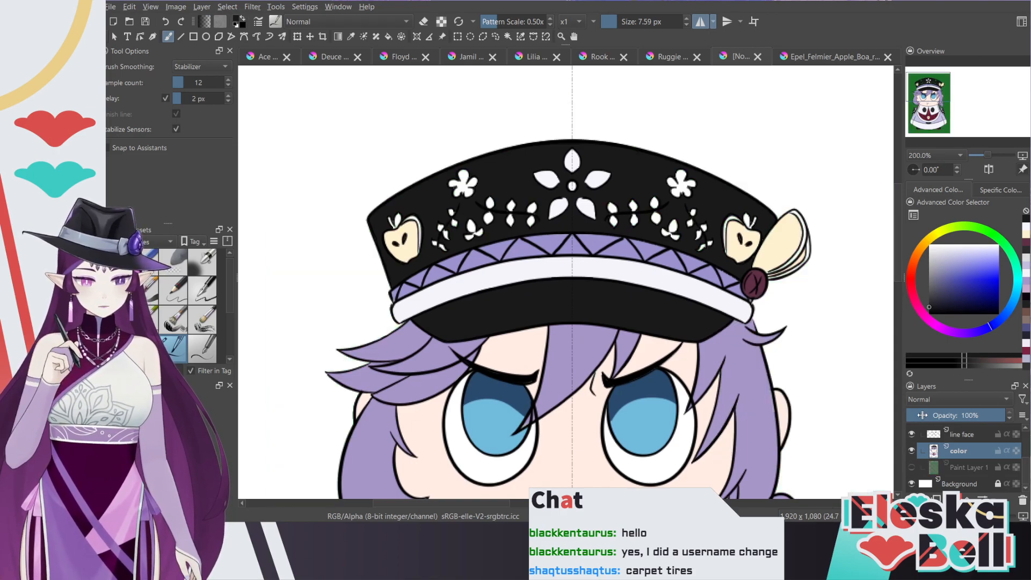
Step: Sample the green of the embroidered leaves on the hat in the Epel_Felmier_Apple_Boa reference image
left_click(807, 56)
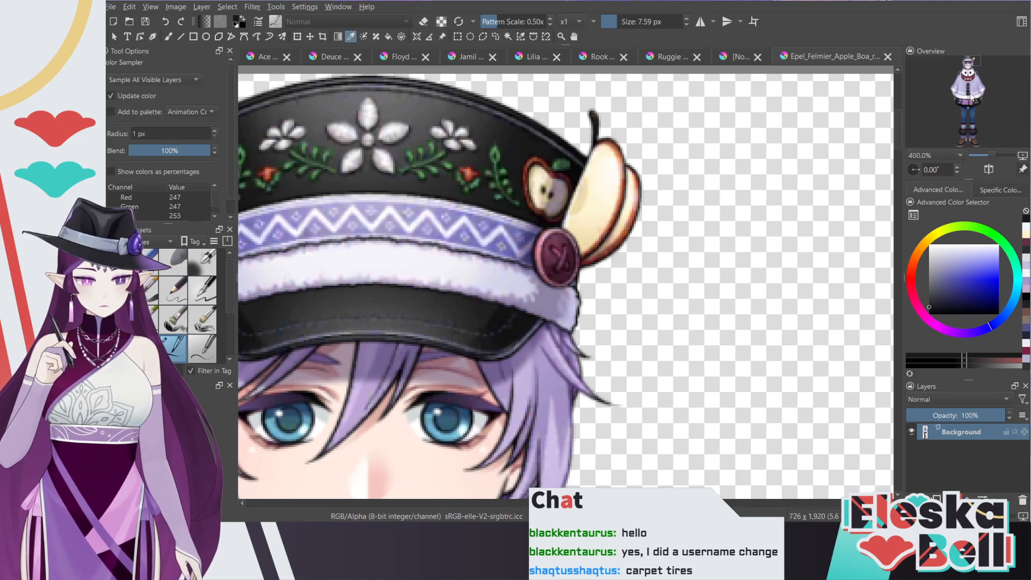
left_click_drag(969, 72, 967, 62)
key("plus")
key("plus")
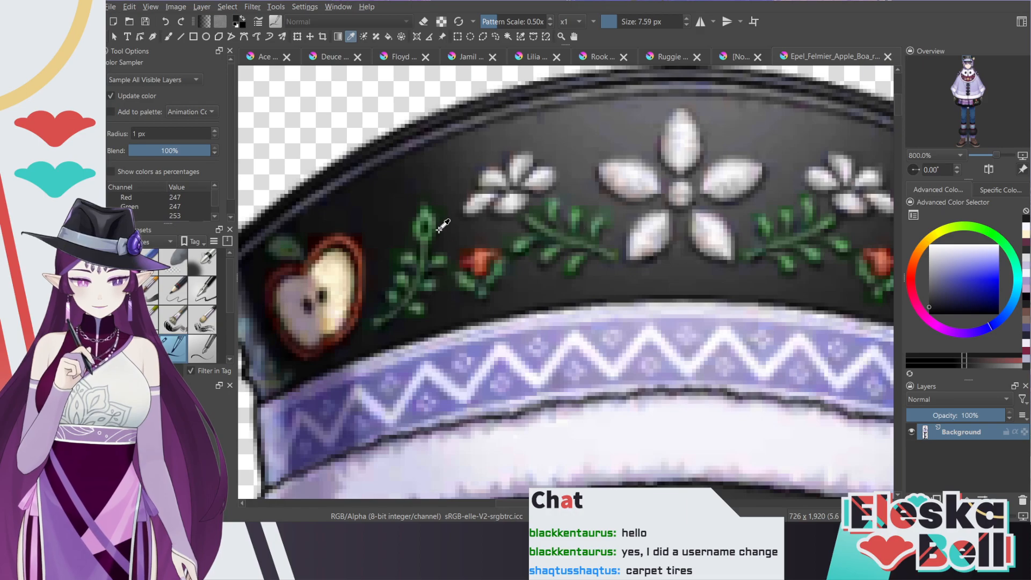
left_click(424, 216)
left_click(421, 226)
left_click_drag(421, 225, 429, 222)
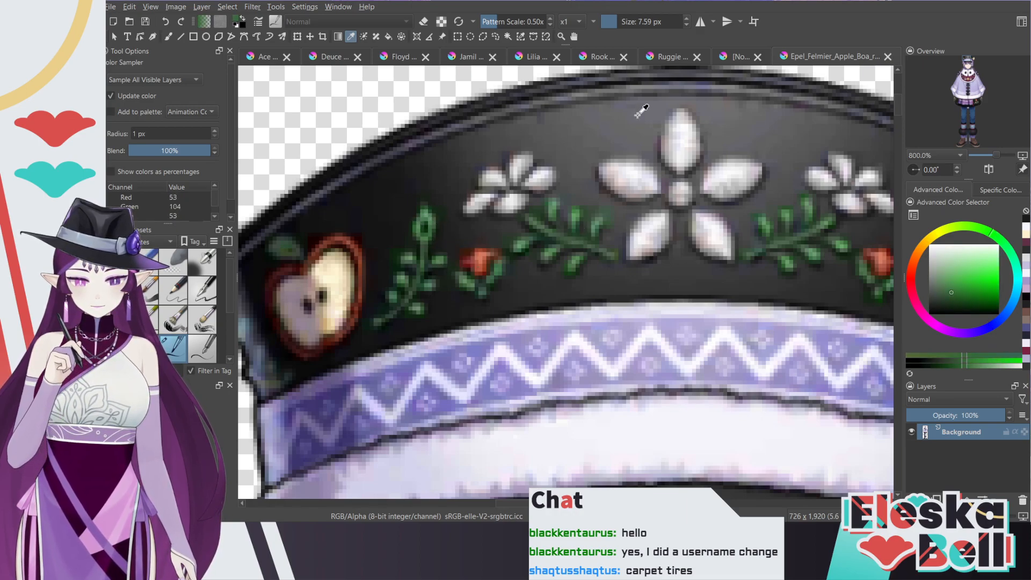
Step: Paint the two vine leaves nearest the hat's central flower green on the color layer of the mirrored chibi drawing
left_click(735, 57)
scroll(499, 141, "up", 3)
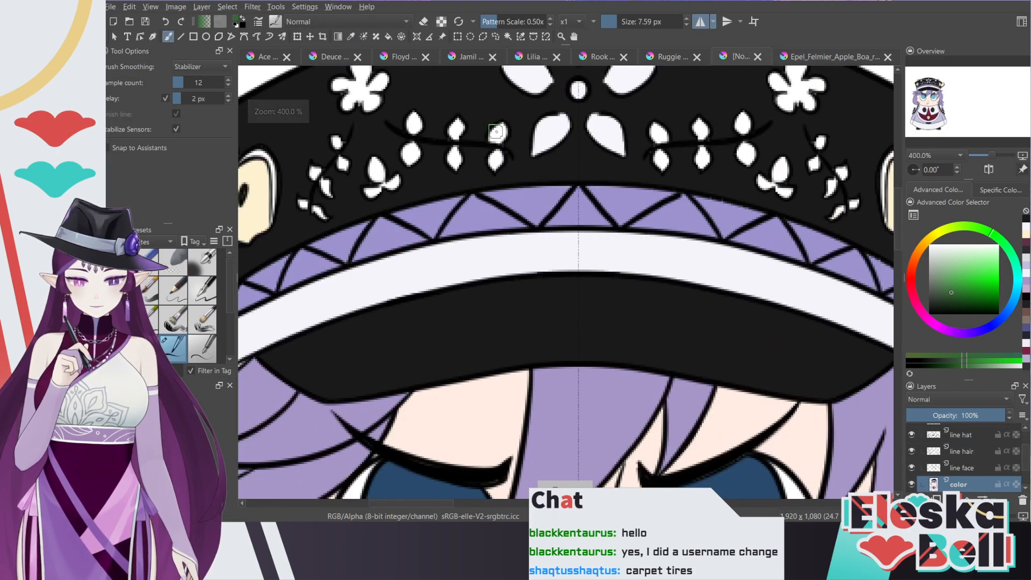
mouse_move(499, 141)
left_mouse_down()
mouse_move(504, 125)
mouse_move(496, 168)
mouse_move(500, 146)
left_mouse_up()
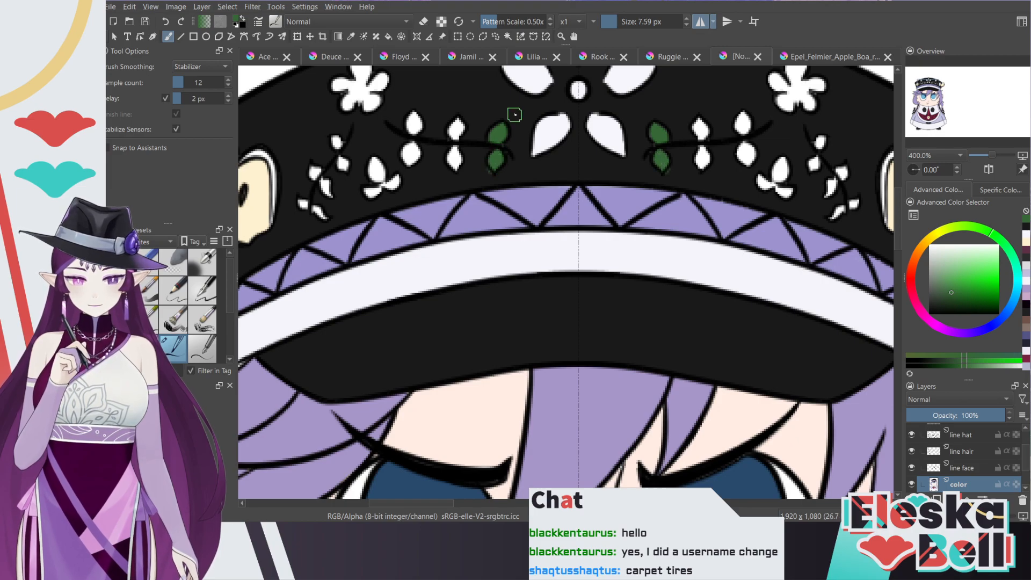
key("ctrl+z")
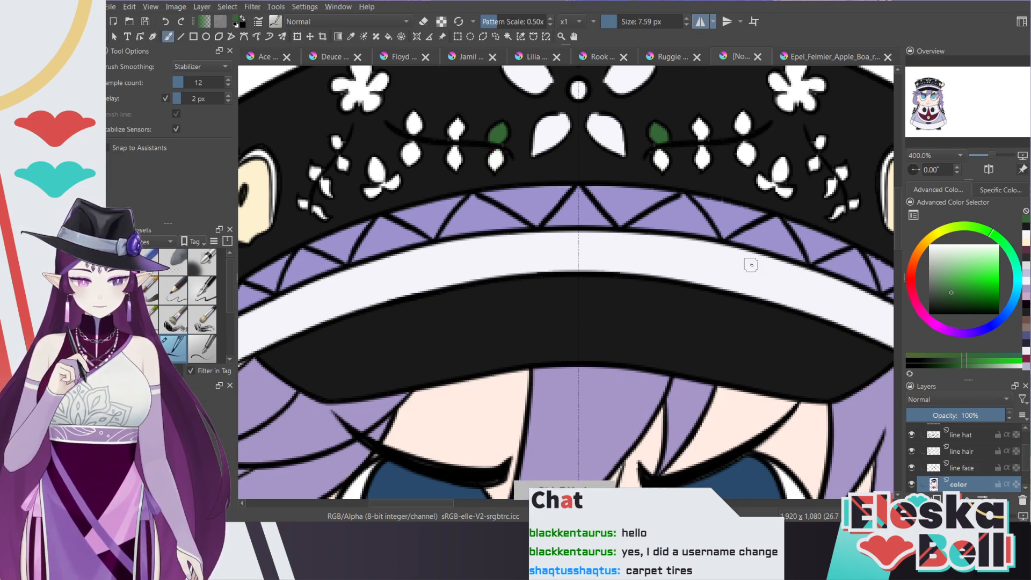
left_click_drag(437, 504, 423, 505)
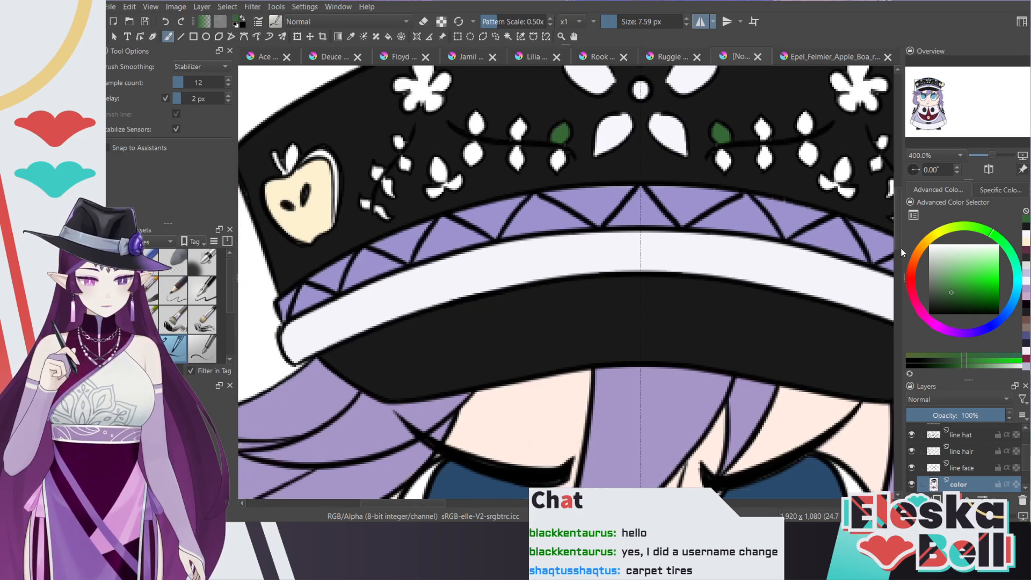
scroll(859, 236, "down", 1)
scroll(827, 228, "up", 3)
mouse_move(551, 326)
left_mouse_down()
mouse_move(551, 360)
mouse_move(562, 341)
mouse_move(556, 322)
mouse_move(548, 349)
left_mouse_up()
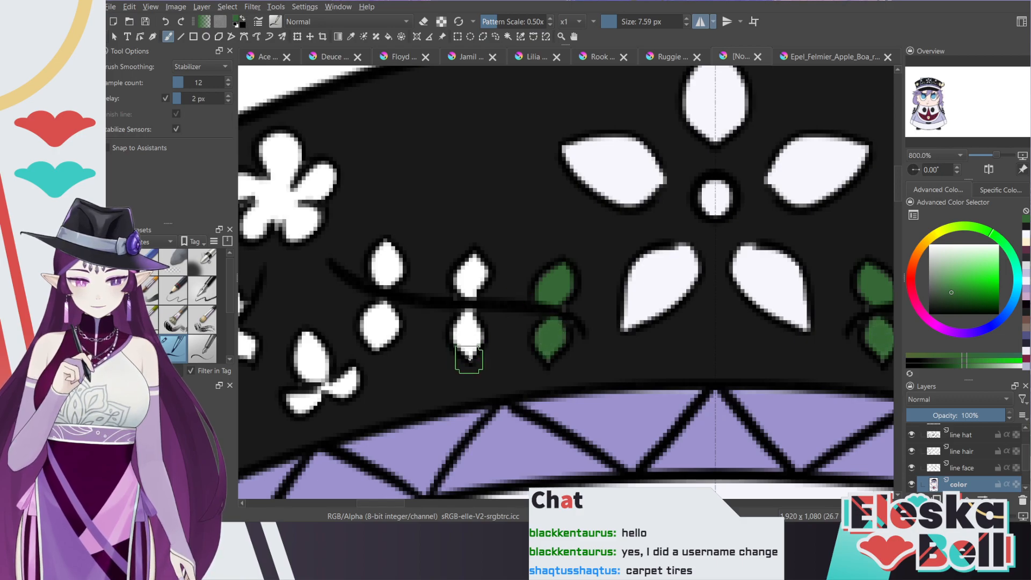
Step: Fill the remaining four leaves of the horizontal vine beside the central flower with the same green
mouse_move(462, 349)
left_mouse_down()
mouse_move(471, 311)
mouse_move(480, 346)
mouse_move(470, 355)
mouse_move(467, 325)
mouse_move(471, 355)
left_mouse_up()
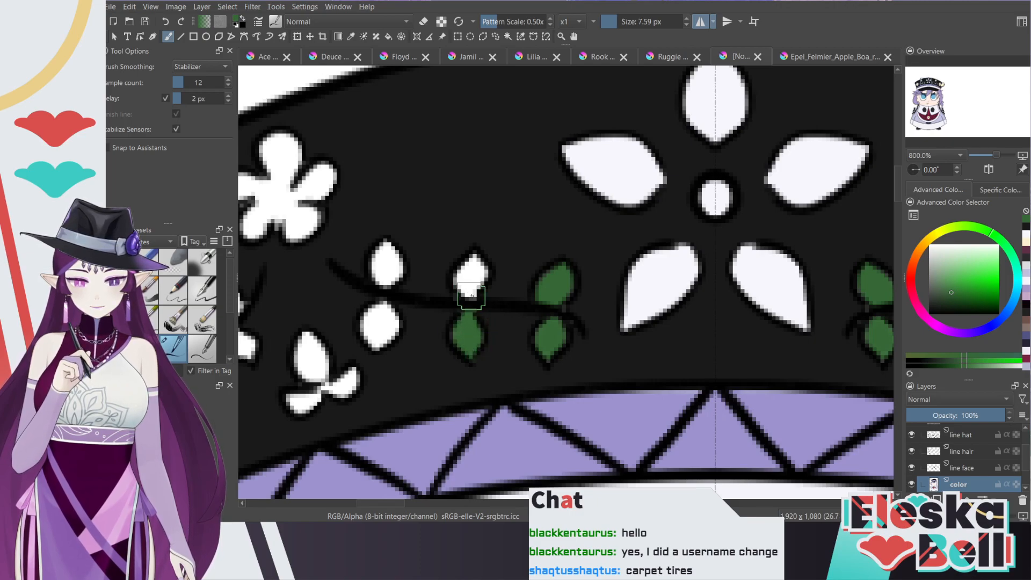
left_click_drag(462, 292, 466, 266)
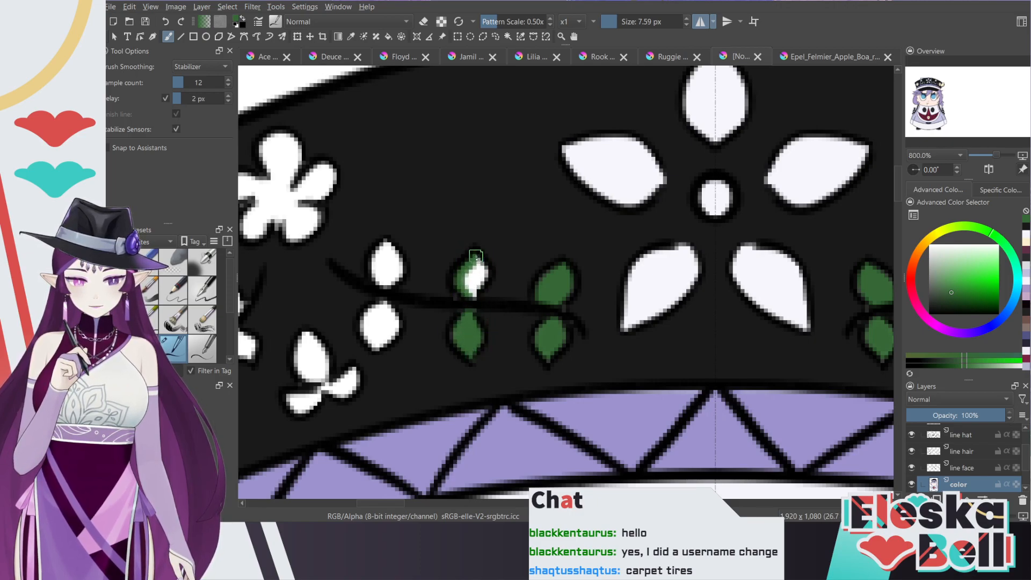
key("ctrl+z")
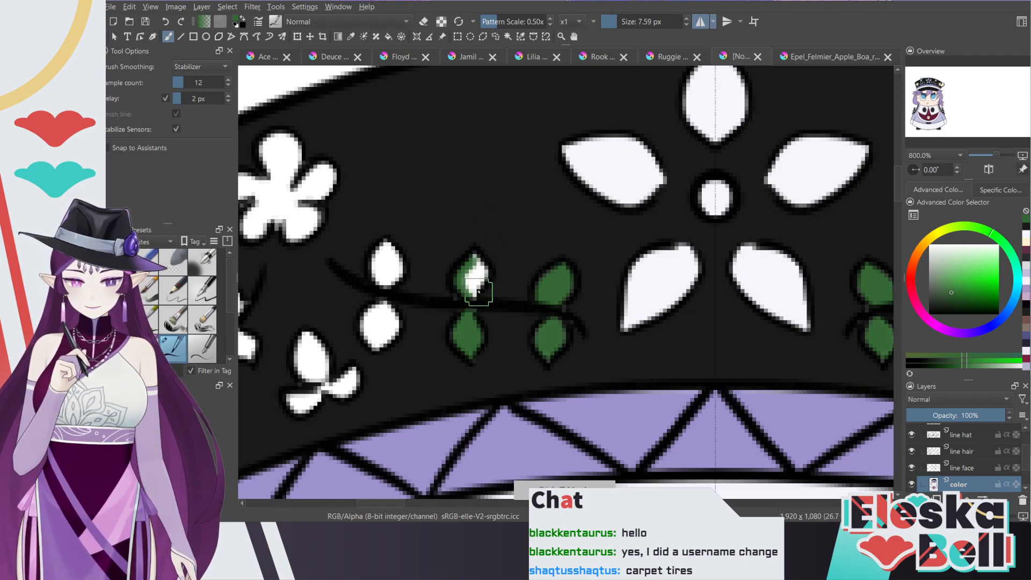
mouse_move(474, 300)
left_mouse_down()
mouse_move(484, 276)
mouse_move(473, 257)
mouse_move(459, 285)
left_mouse_up()
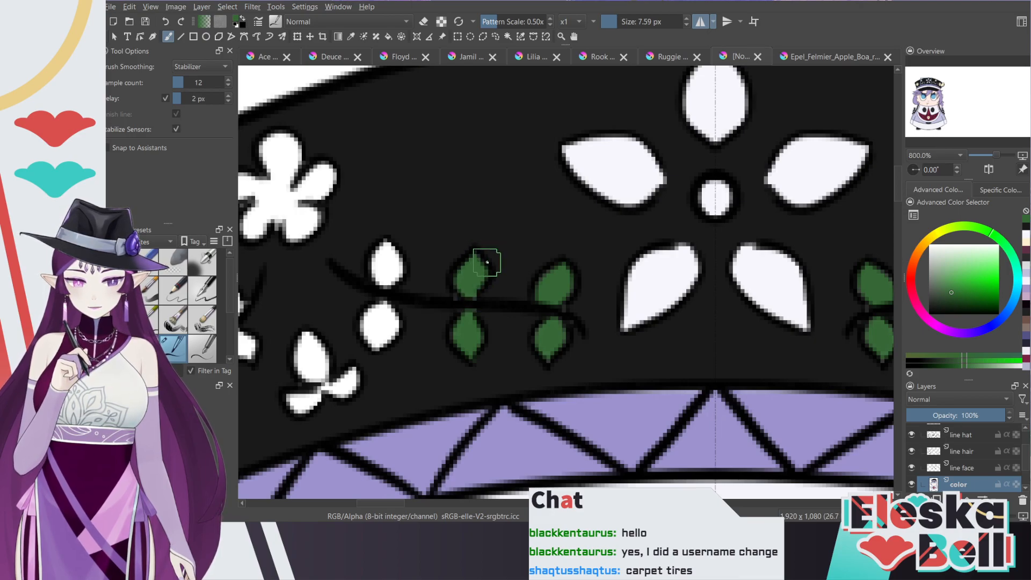
key("ctrl+z")
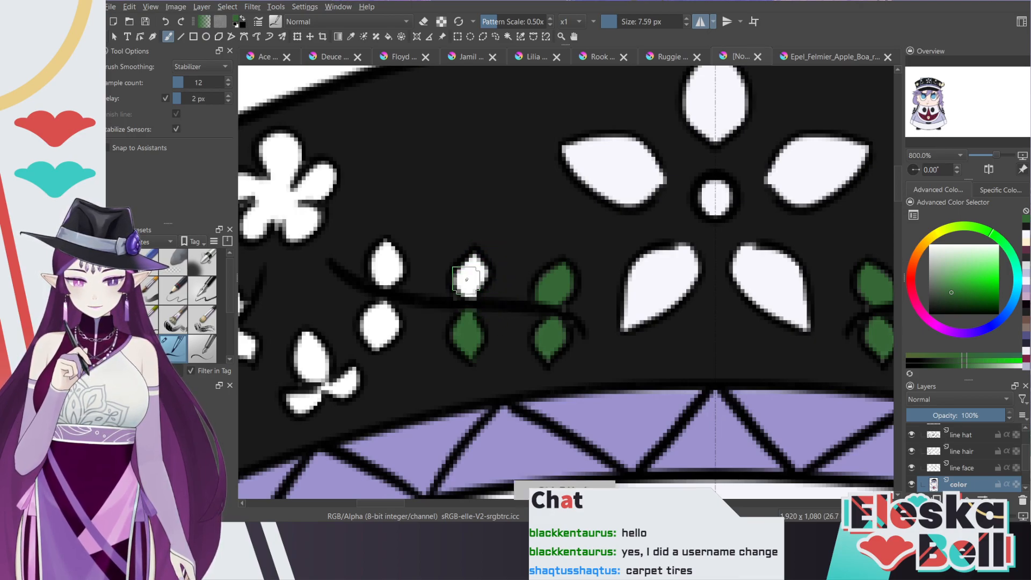
mouse_move(460, 290)
left_mouse_down()
mouse_move(458, 269)
mouse_move(476, 262)
mouse_move(483, 277)
mouse_move(472, 297)
mouse_move(463, 274)
mouse_move(472, 271)
left_mouse_up()
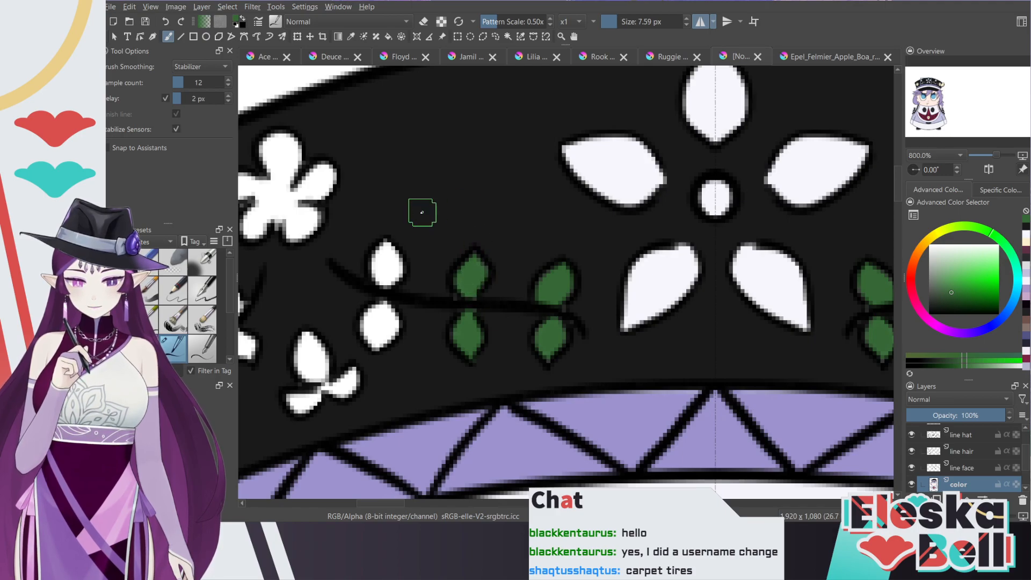
mouse_move(388, 286)
left_mouse_down()
mouse_move(379, 283)
mouse_move(387, 238)
mouse_move(400, 266)
mouse_move(388, 288)
mouse_move(378, 253)
mouse_move(389, 274)
mouse_move(390, 251)
left_mouse_up()
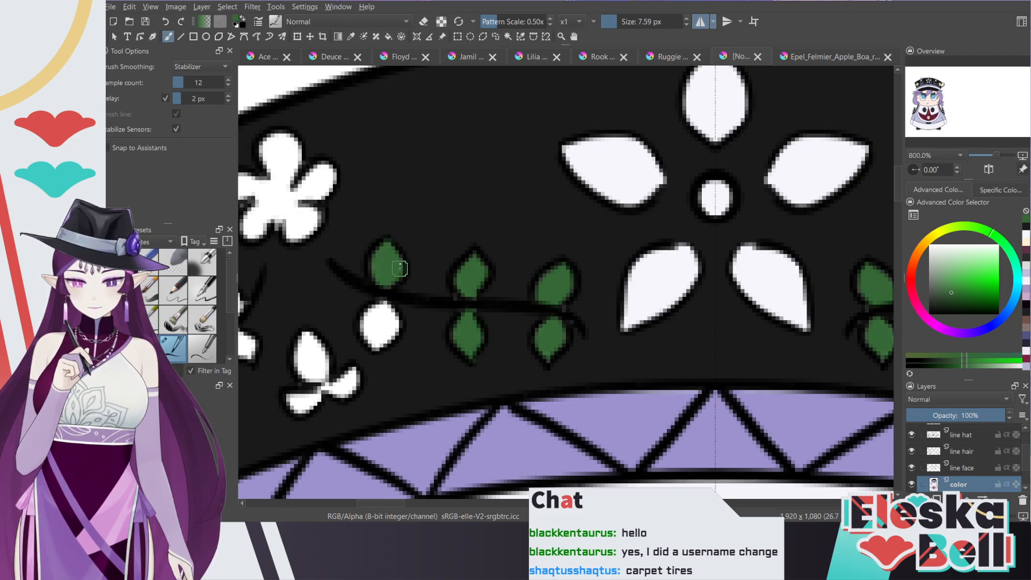
mouse_move(386, 315)
left_mouse_down()
mouse_move(382, 304)
mouse_move(397, 327)
mouse_move(382, 347)
mouse_move(368, 334)
mouse_move(379, 310)
mouse_move(374, 328)
mouse_move(389, 326)
left_mouse_up()
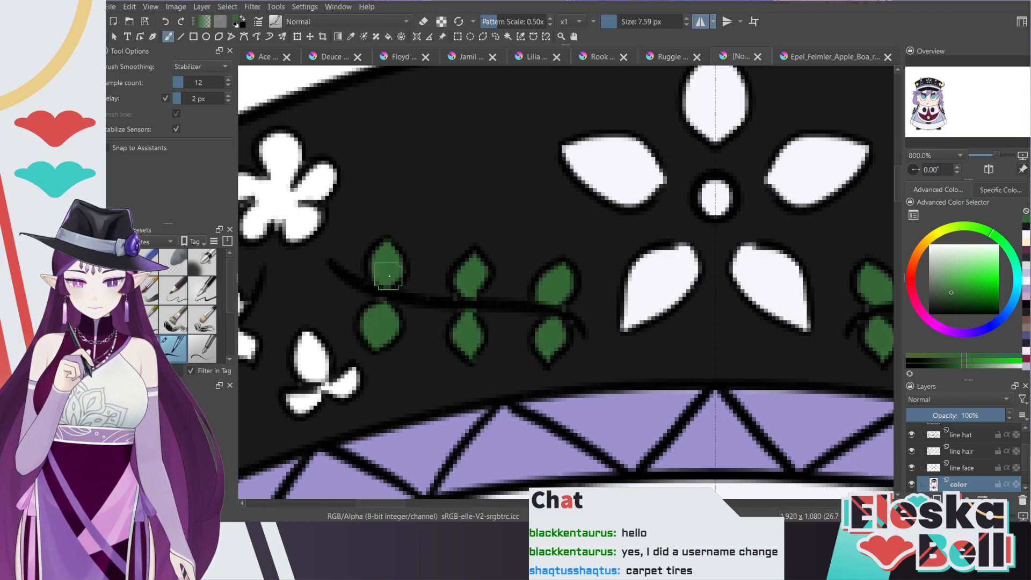
Step: Paint the leaves of the small slanted sprig next to the apple emblem green
left_click_drag(386, 502, 369, 504)
mouse_move(475, 314)
left_mouse_down()
mouse_move(469, 295)
mouse_move(482, 304)
mouse_move(473, 297)
mouse_move(489, 357)
mouse_move(488, 344)
left_mouse_up()
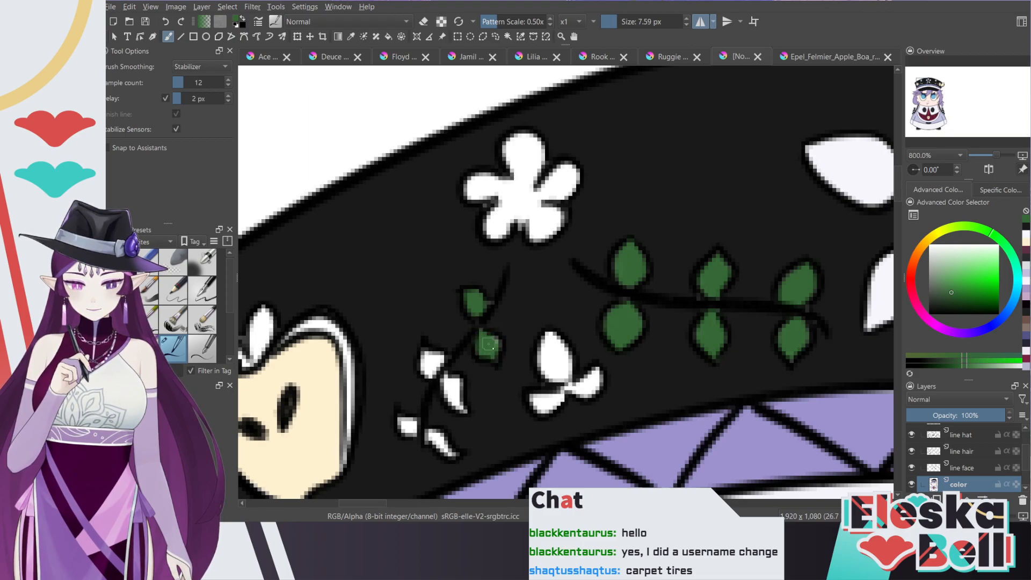
mouse_move(436, 370)
left_mouse_down()
mouse_move(427, 357)
mouse_move(466, 412)
mouse_move(446, 378)
left_mouse_up()
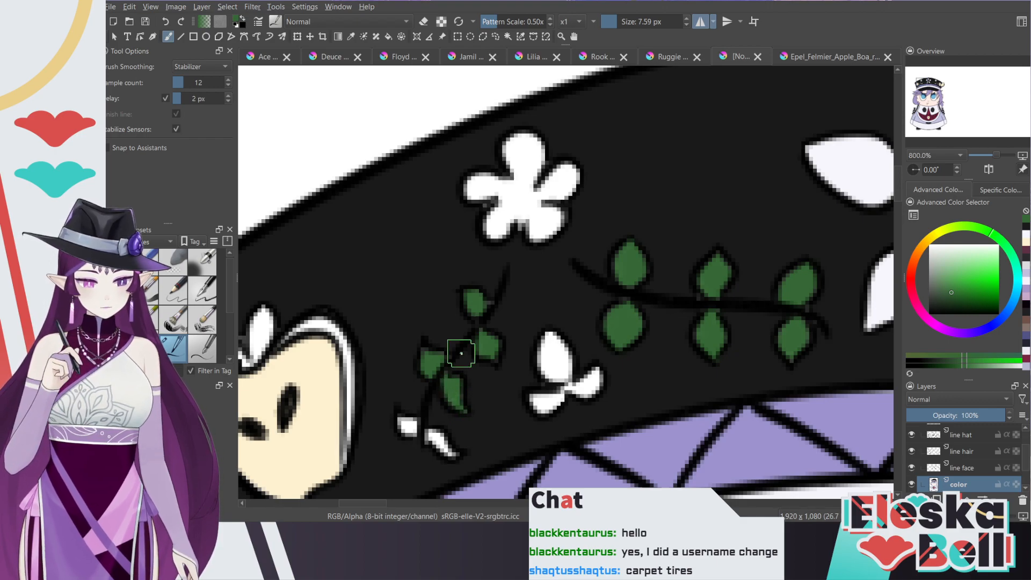
Step: Color the leaf on top of the hat's apple emblem green
scroll(768, 186, "down", 5)
mouse_move(445, 242)
left_mouse_down()
mouse_move(425, 231)
mouse_move(458, 254)
mouse_move(408, 226)
left_mouse_up()
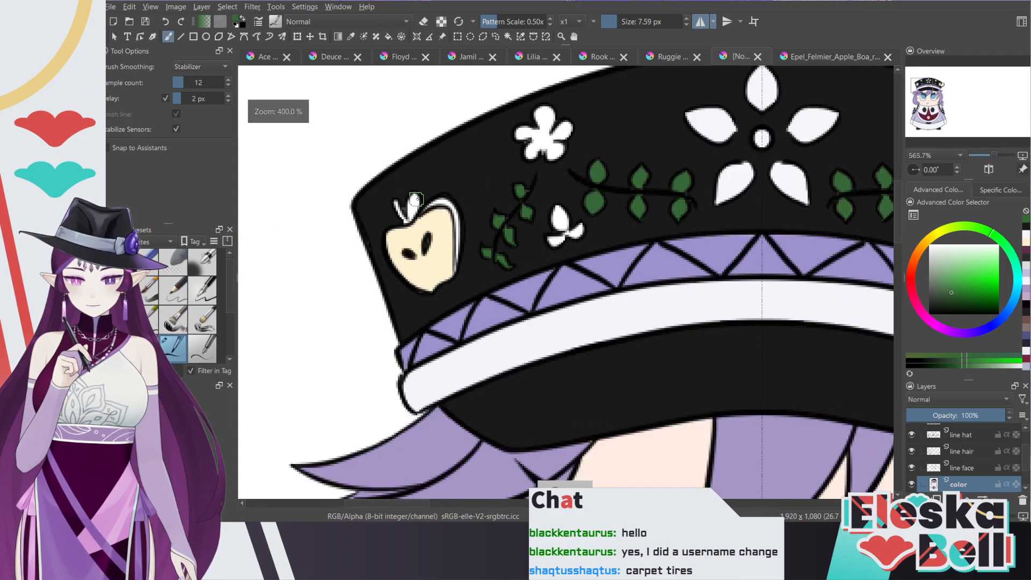
key("minus")
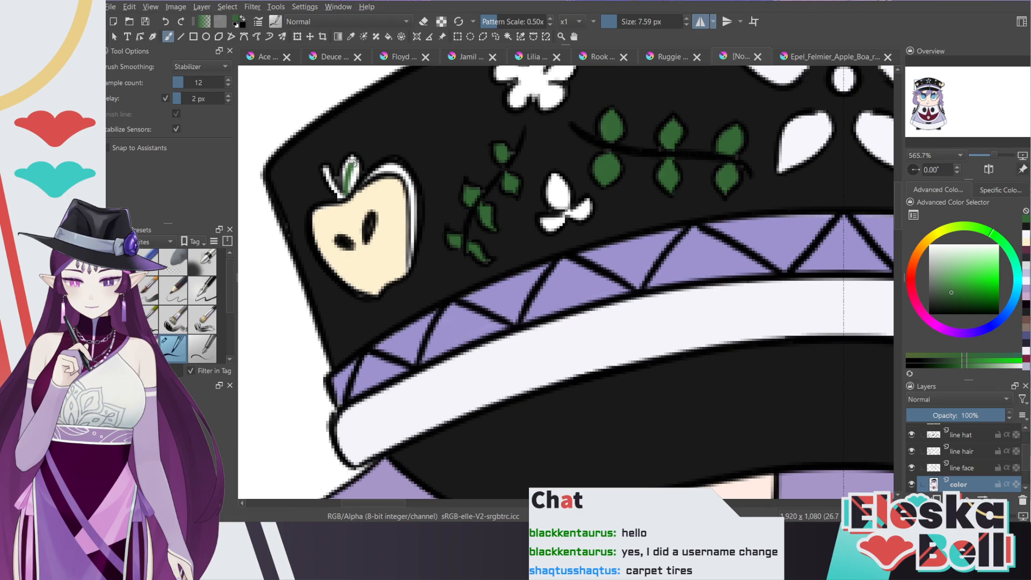
left_click_drag(350, 191, 357, 175)
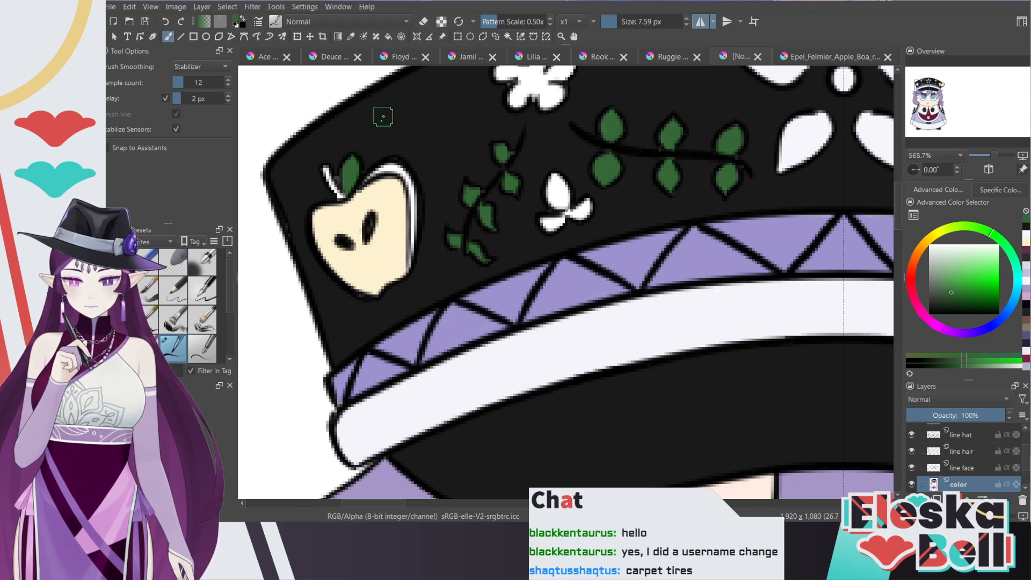
Step: Choose a dark reddish brown and paint the stem of the apple emblem with the brush
left_click(352, 36)
left_click(399, 102)
left_click(168, 39)
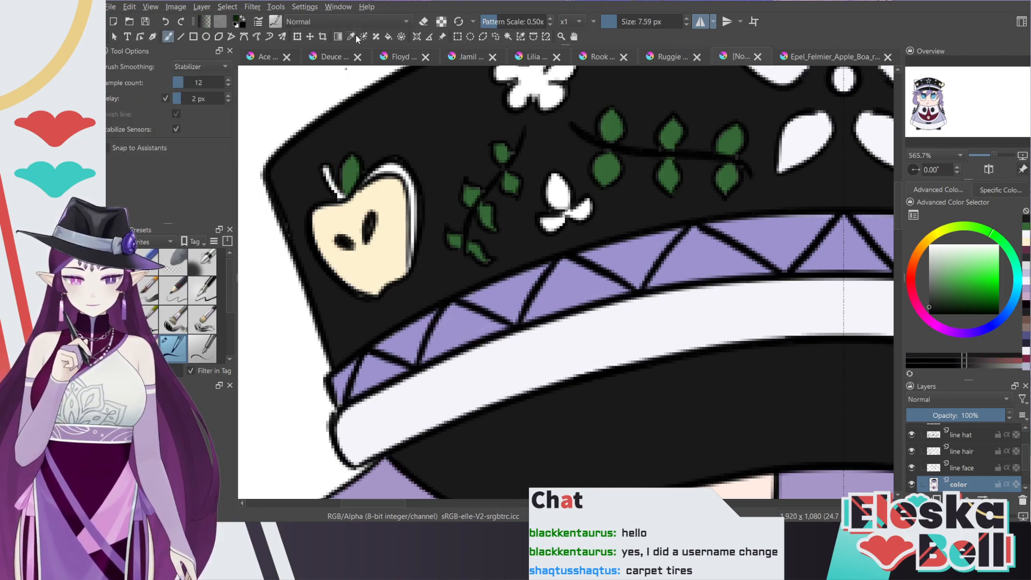
left_click(912, 292)
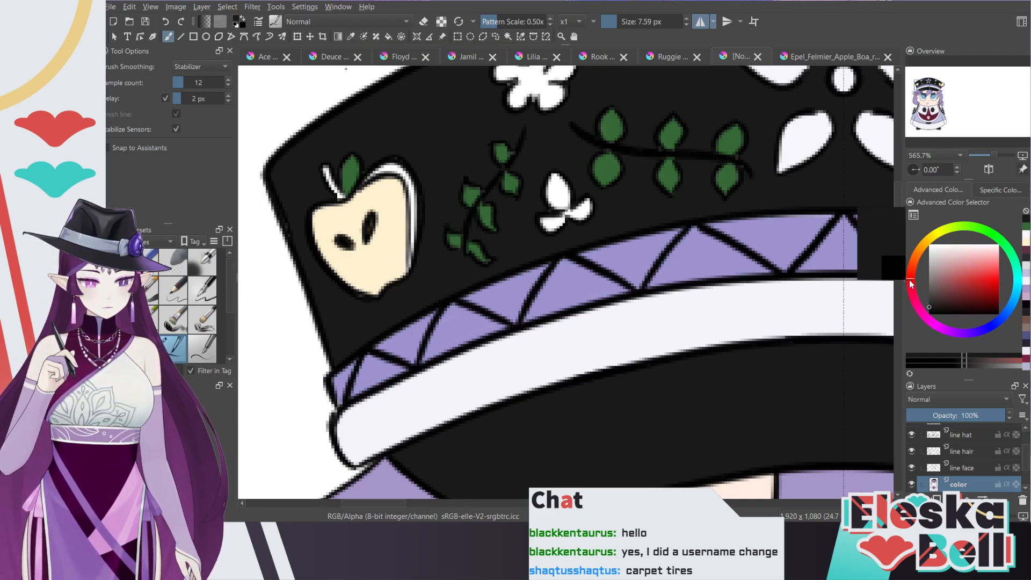
mouse_move(930, 306)
left_mouse_down()
mouse_move(954, 293)
mouse_move(969, 300)
mouse_move(917, 267)
left_mouse_up()
left_click_drag(975, 302, 968, 305)
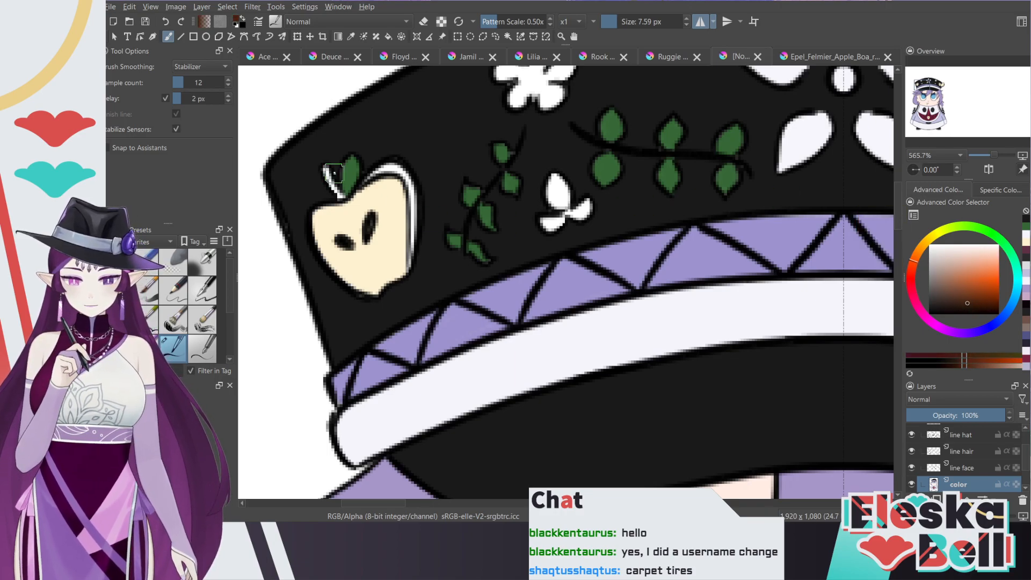
left_click_drag(324, 166, 339, 192)
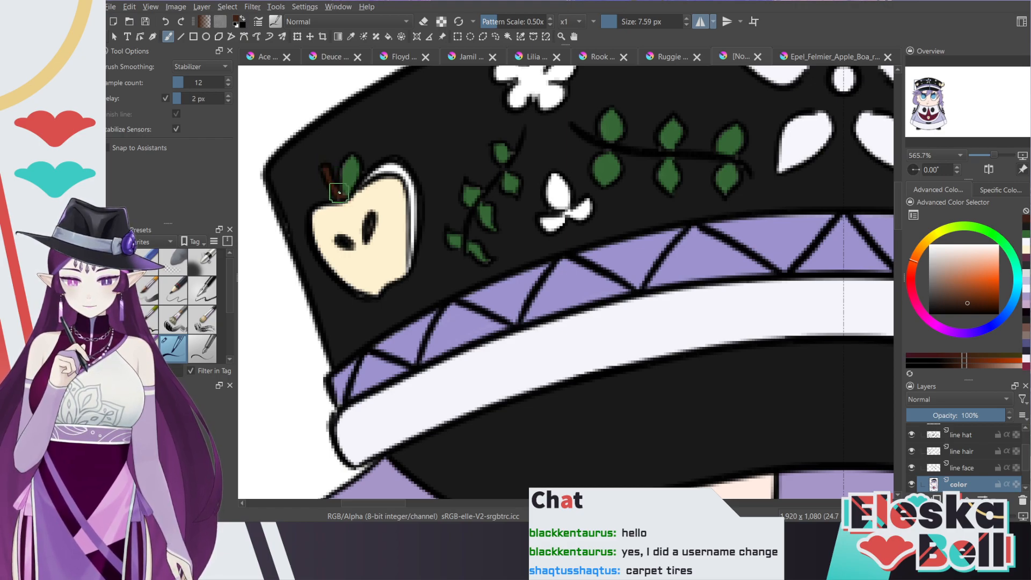
Step: Sample the red of the apple slices' peel on the hat in the Epel reference image
key("minus")
key("minus")
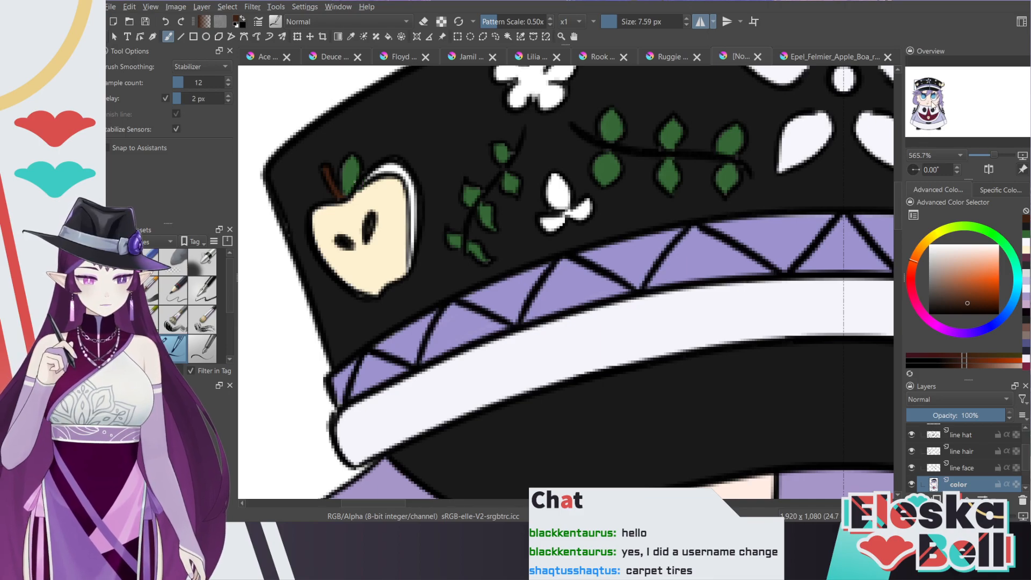
left_click(929, 114)
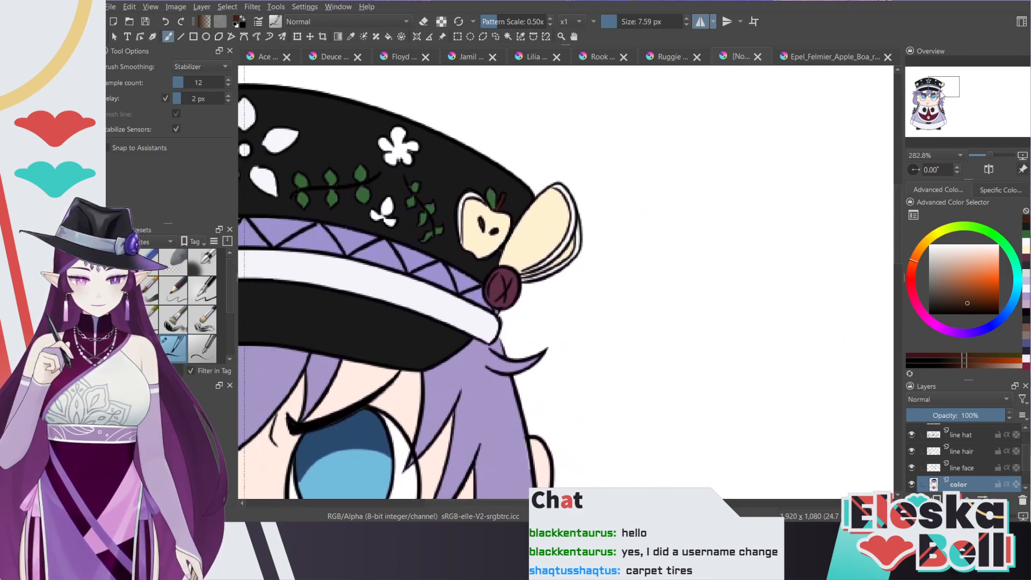
key("p")
left_click(866, 60)
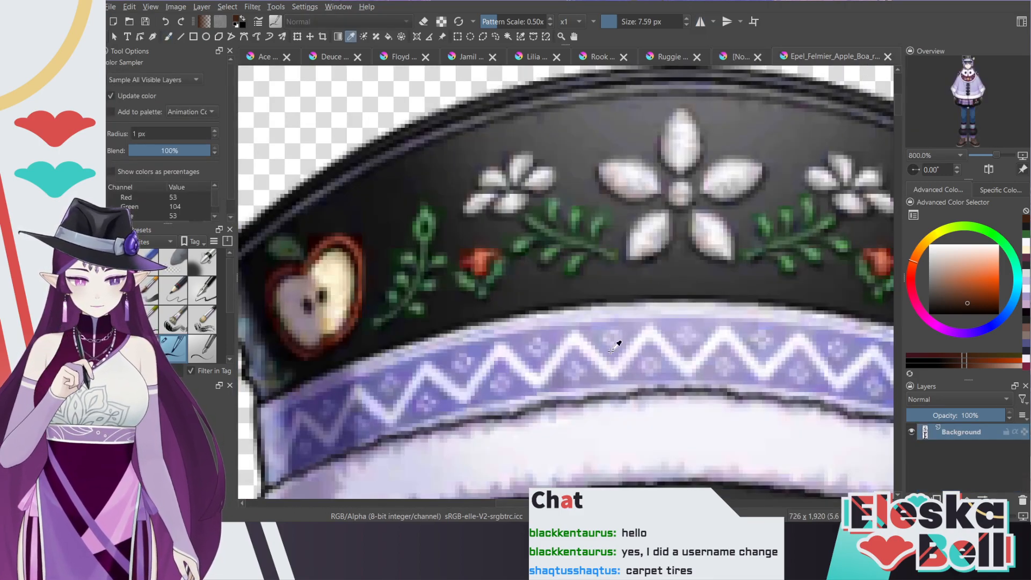
left_click_drag(510, 505, 611, 505)
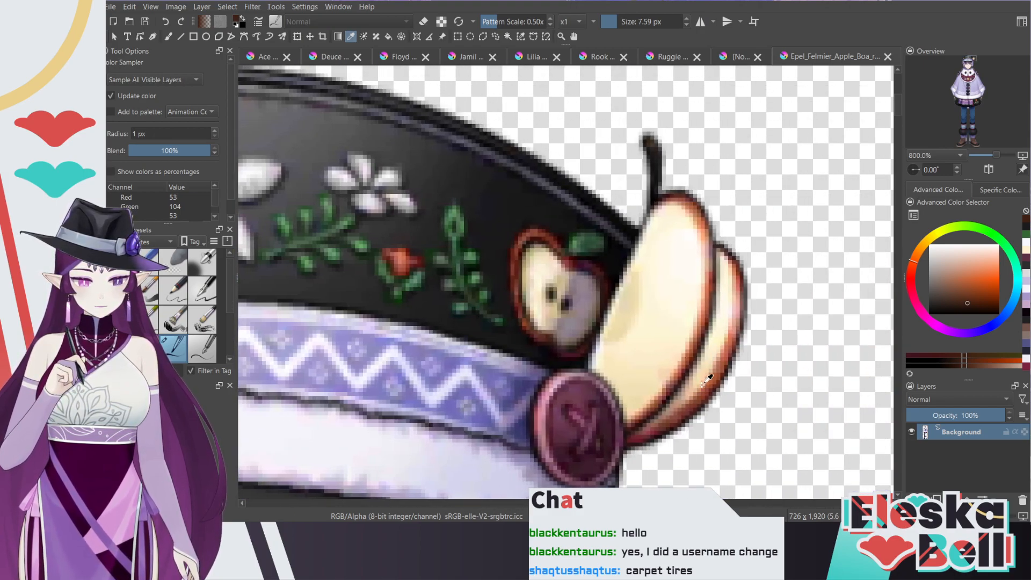
left_click_drag(720, 368, 740, 323)
Step: Return to the chibi drawing and show the green Paint Layer 1 behind the uncolored peel of the apple slices
left_click(736, 56)
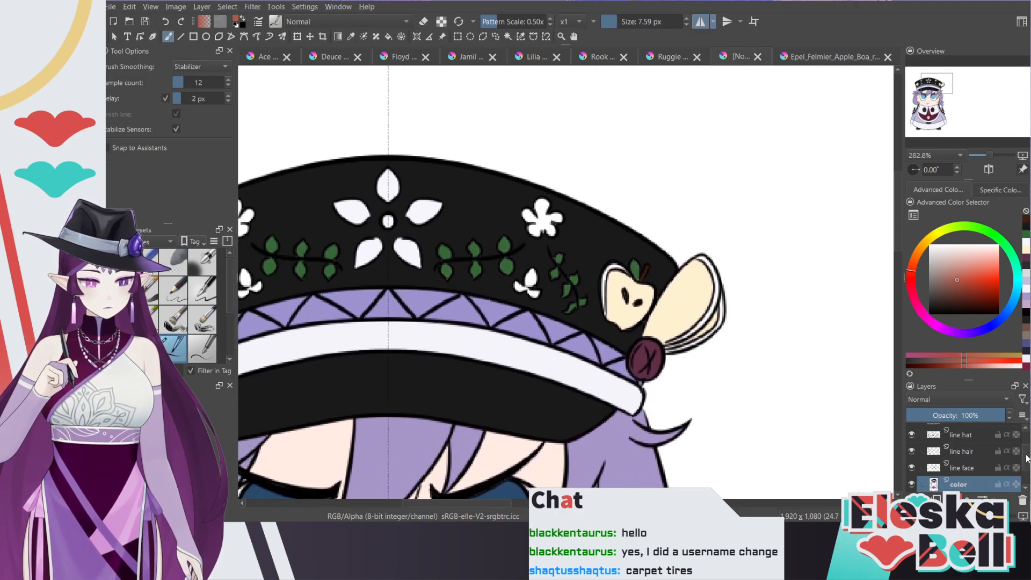
left_click_drag(1026, 458, 1027, 472)
left_click(911, 468)
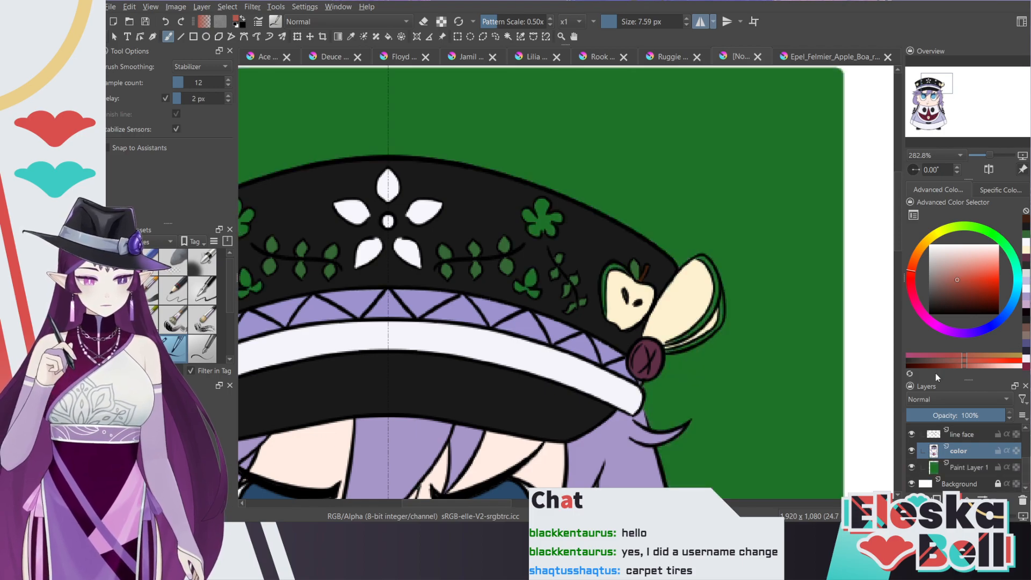
scroll(700, 122, "up", 2)
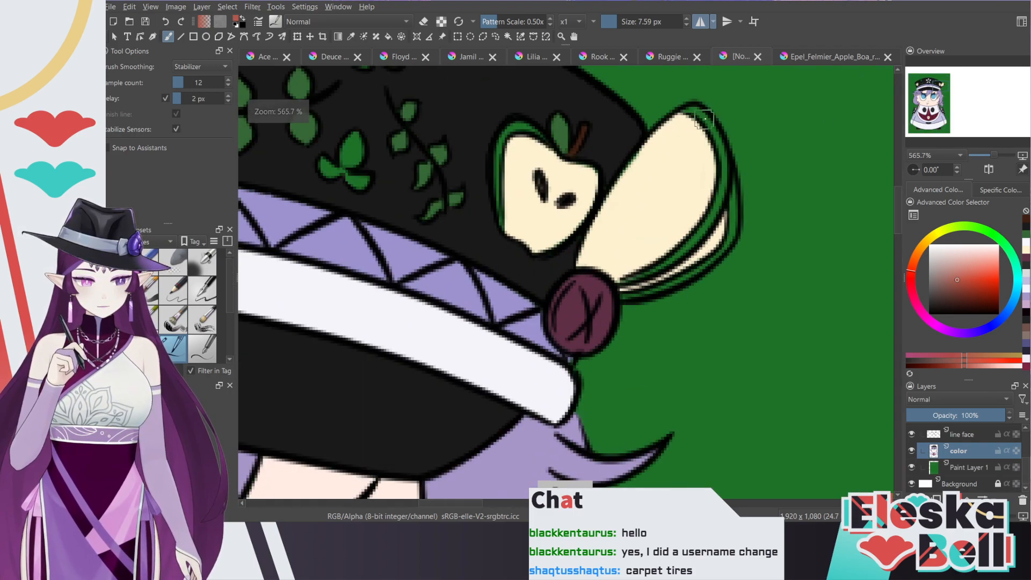
Step: Paint the peel of both apple slices on the hat with the sampled red
left_click(694, 110)
left_click_drag(694, 111, 699, 113)
key("ctrl+z")
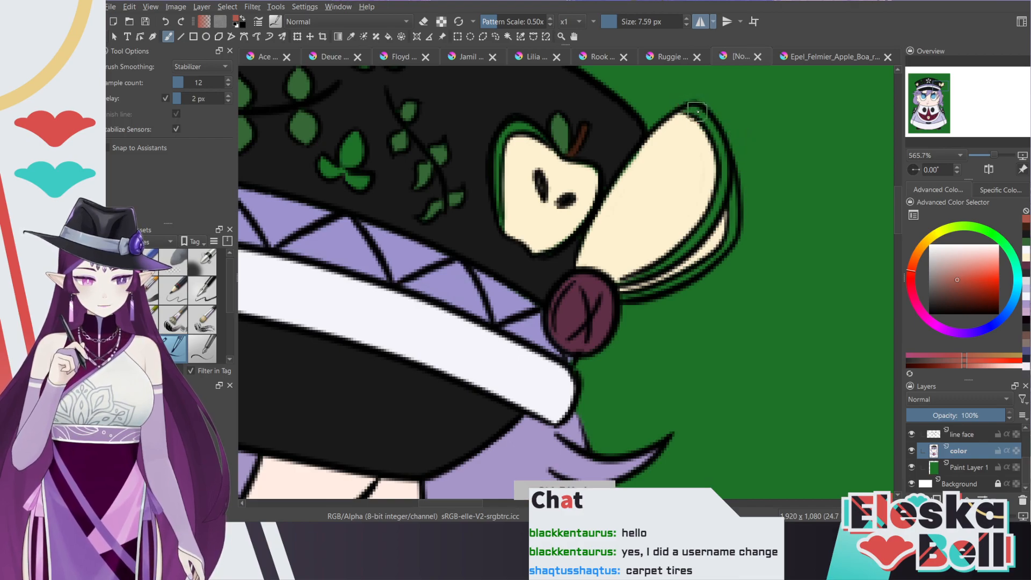
left_click_drag(698, 113, 693, 111)
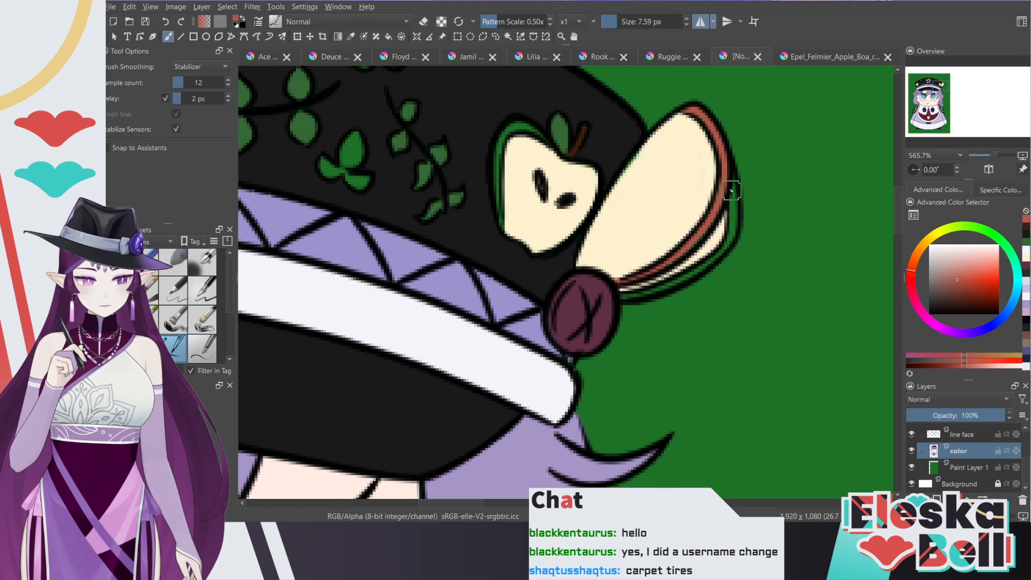
left_click_drag(732, 186, 733, 235)
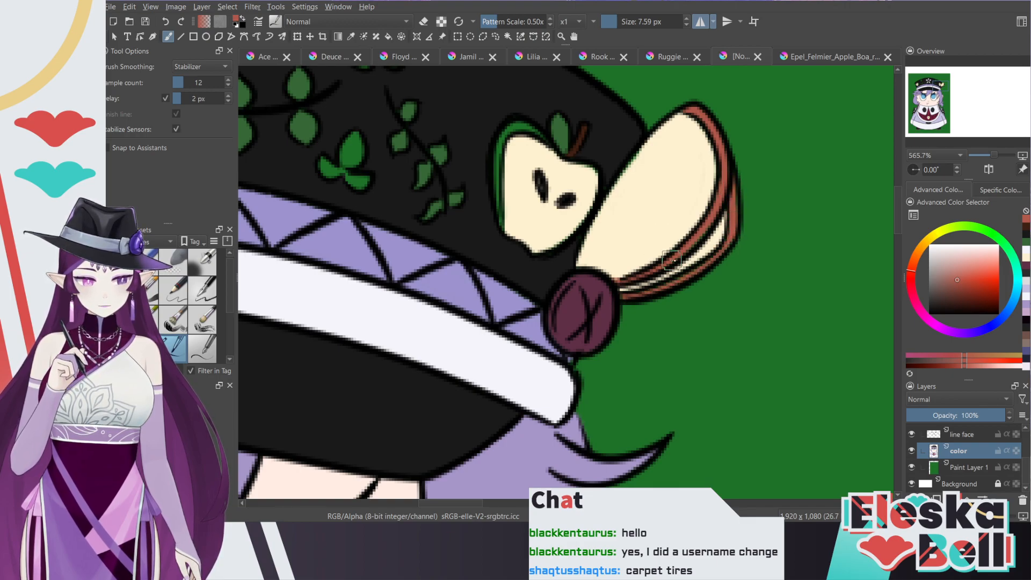
left_click_drag(680, 289, 664, 289)
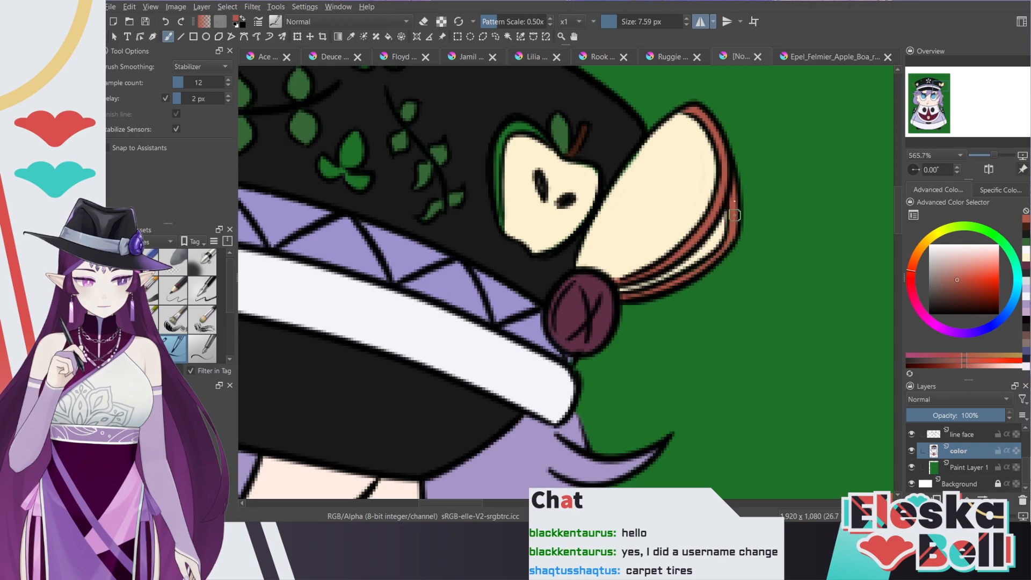
Step: Erase the stray mirrored red strokes beside the hat with mirror painting off, and turn mirroring back on
scroll(749, 139, "down", 3)
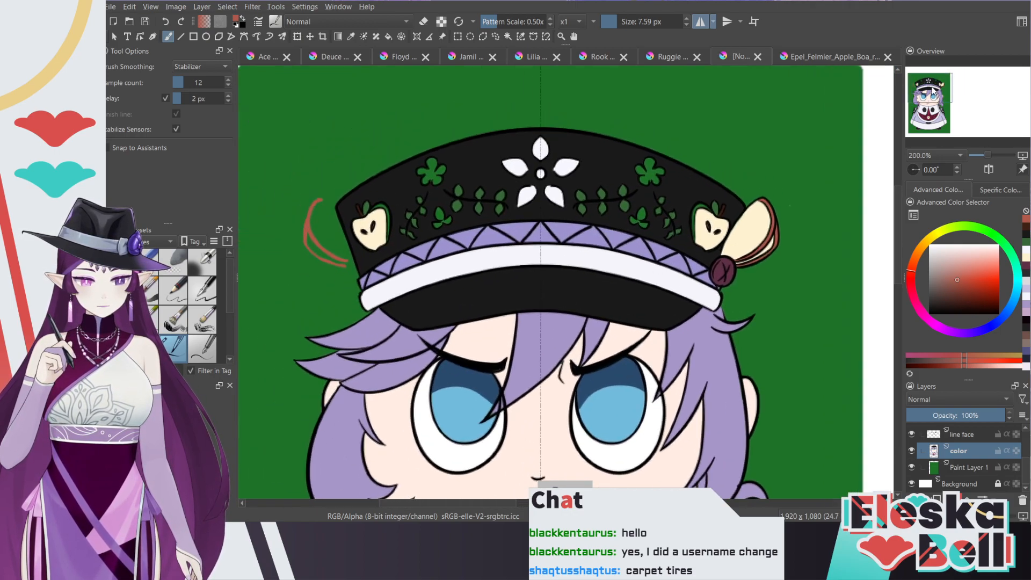
left_click(926, 87)
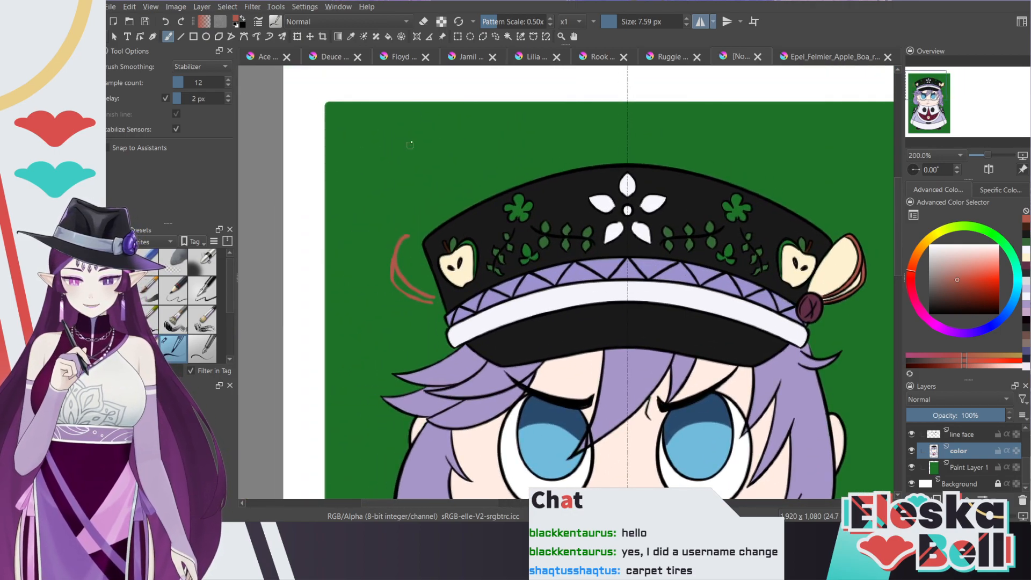
left_click(700, 21)
key("e")
mouse_move(399, 258)
left_mouse_down()
mouse_move(394, 271)
mouse_move(406, 279)
left_mouse_up()
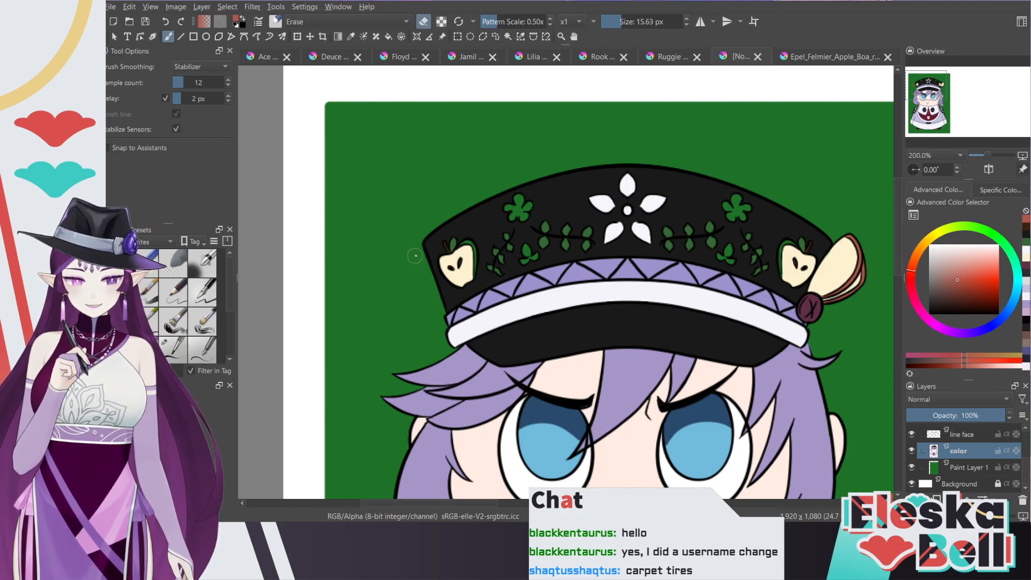
left_click(701, 22)
Step: Paint the peel of the hat's apple emblems red on both sides using mirrored brush strokes
left_click_drag(964, 86, 940, 89)
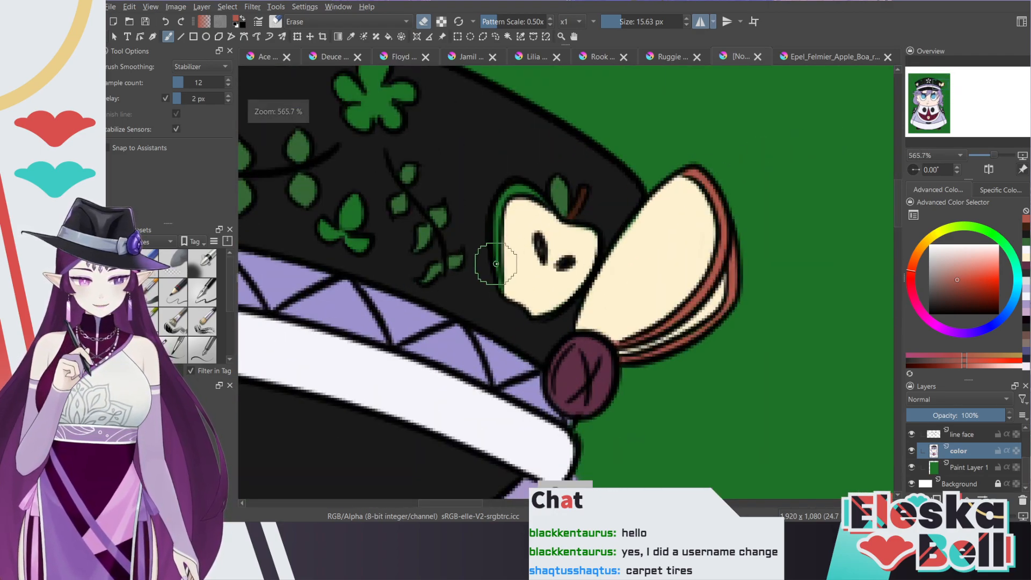
key("/")
scroll(472, 281, "up", 2)
mouse_move(474, 296)
left_mouse_down()
mouse_move(481, 164)
mouse_move(497, 148)
mouse_move(515, 154)
left_mouse_up()
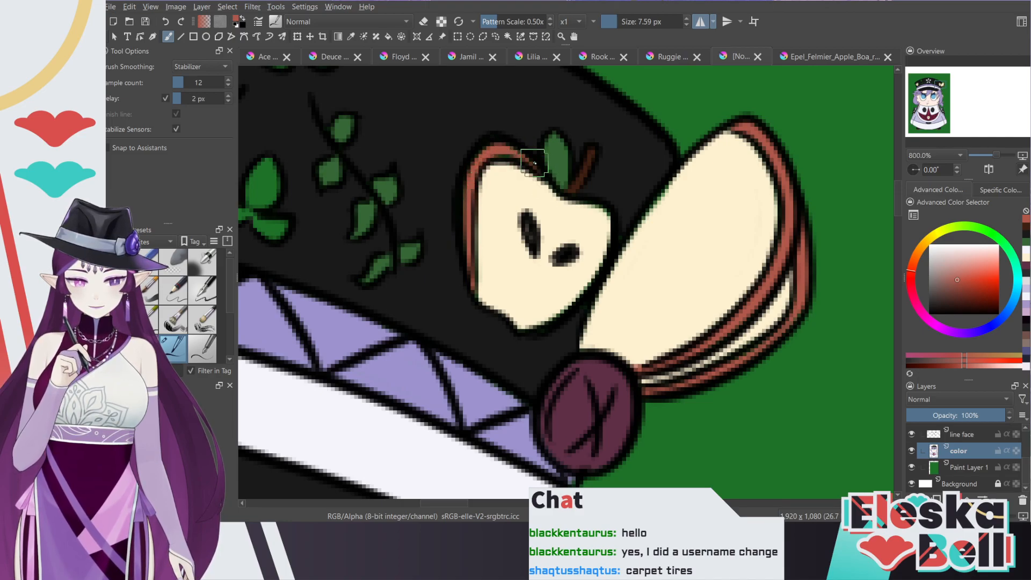
scroll(525, 162, "down", 4)
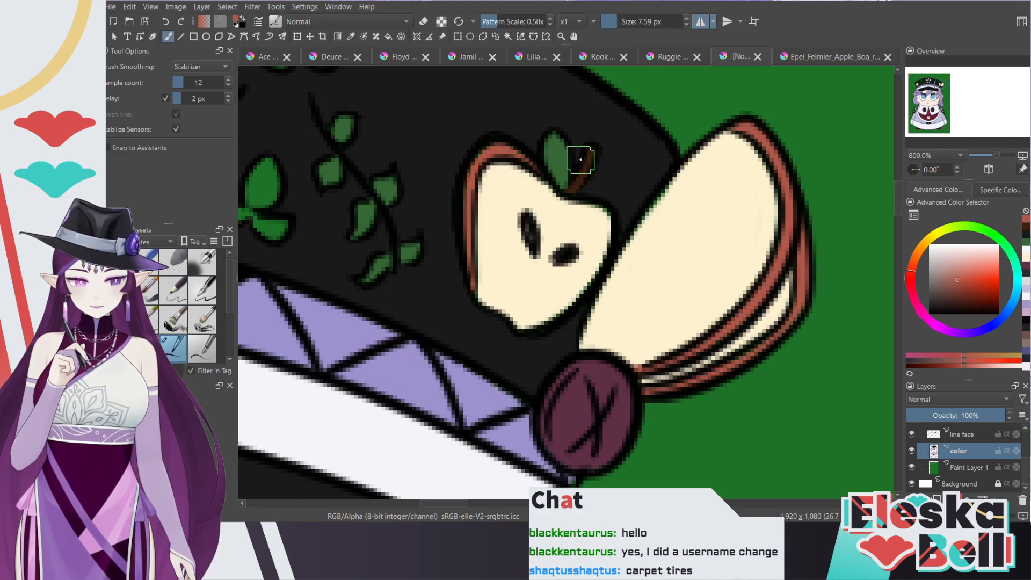
Step: Sample the white of the hat's central flower and paint the small five-petal flowers on either side with it
left_click_drag(944, 82, 940, 80)
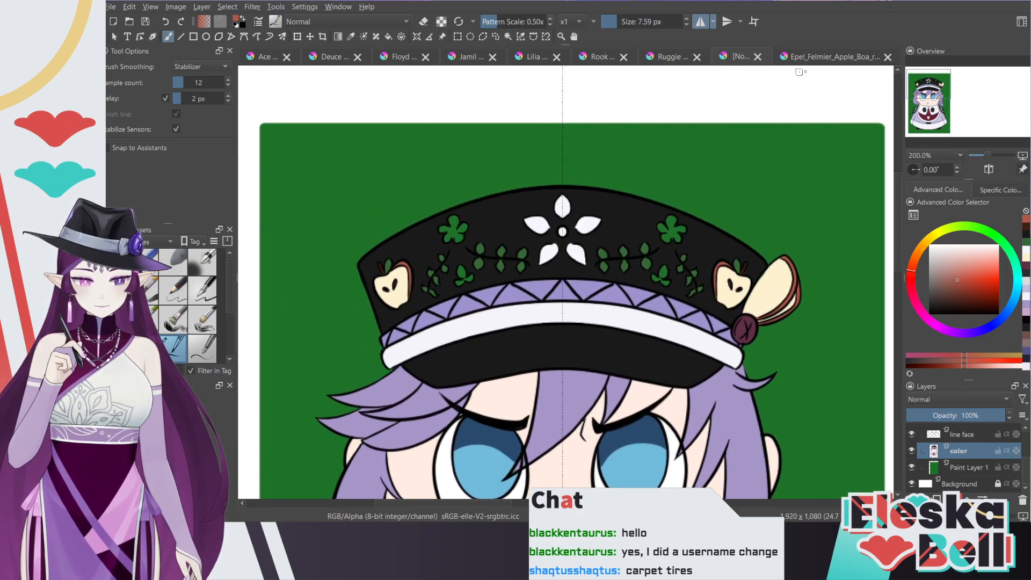
key("plus")
key("plus")
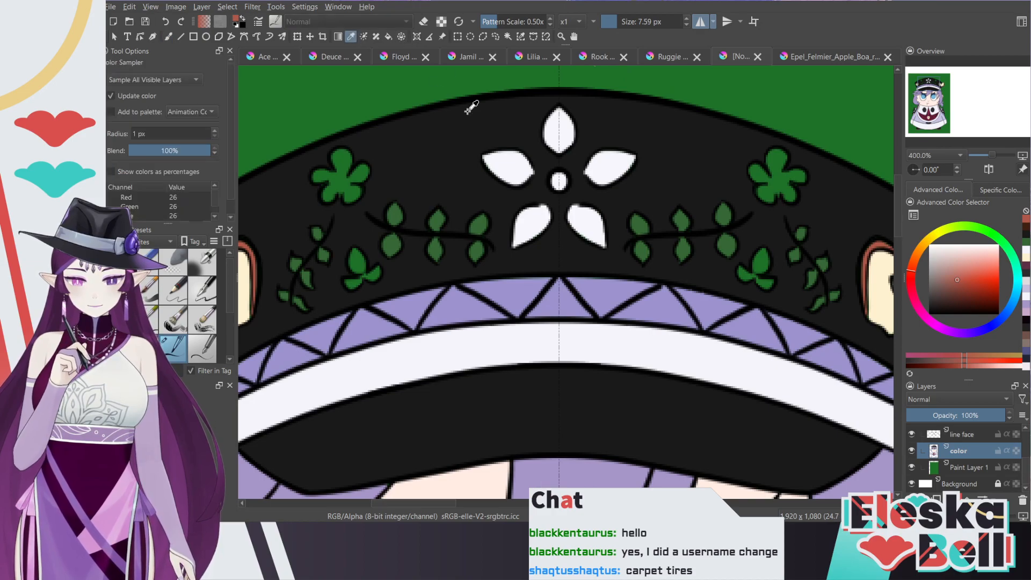
left_click(510, 157, "ctrl")
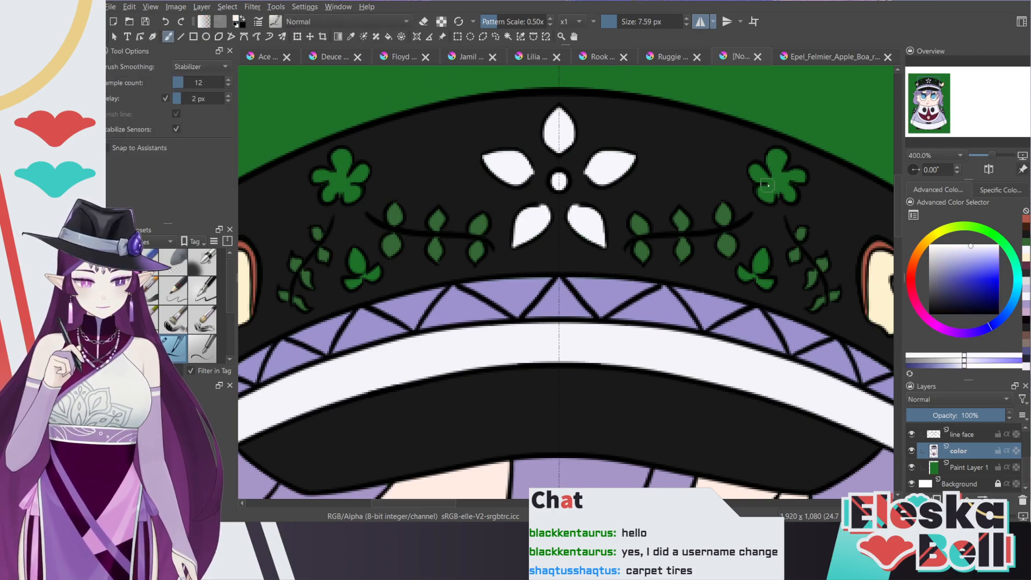
mouse_move(765, 185)
left_mouse_down()
mouse_move(779, 150)
mouse_move(776, 176)
mouse_move(776, 156)
mouse_move(775, 175)
mouse_move(803, 180)
mouse_move(782, 179)
mouse_move(799, 176)
mouse_move(782, 183)
mouse_move(789, 199)
mouse_move(780, 182)
mouse_move(789, 196)
mouse_move(763, 190)
mouse_move(774, 185)
mouse_move(764, 193)
mouse_move(771, 202)
mouse_move(783, 180)
left_mouse_up()
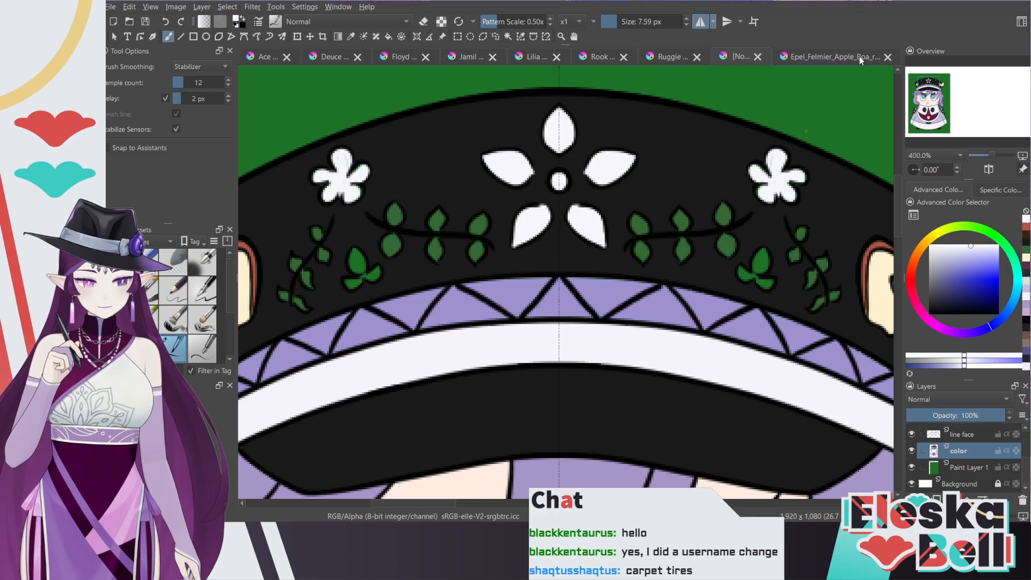
Step: Sample the red of the embroidered bud in the Epel reference image and paint the hat's small flower buds with it
left_click(848, 54)
left_click(406, 264)
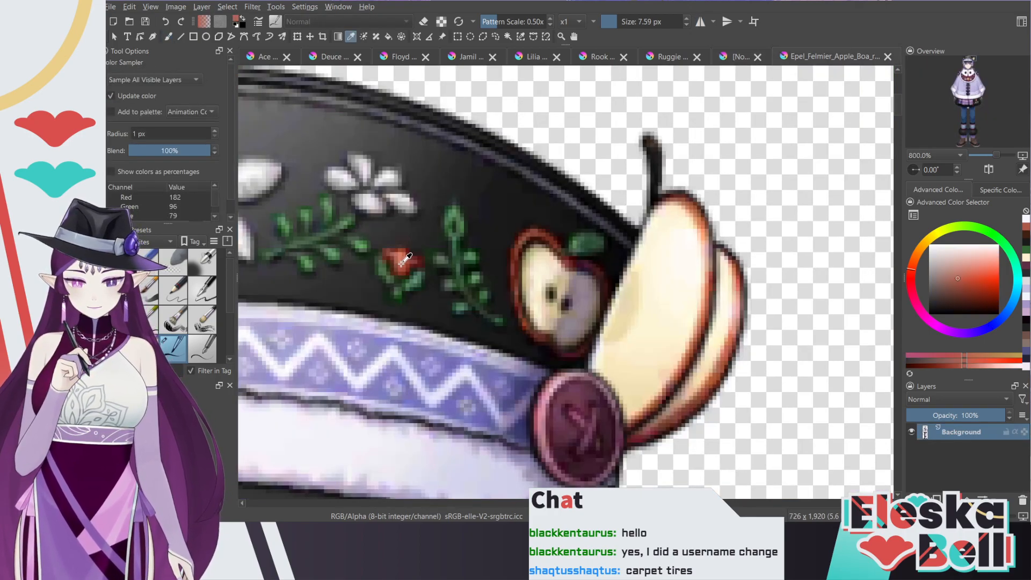
left_click(741, 57)
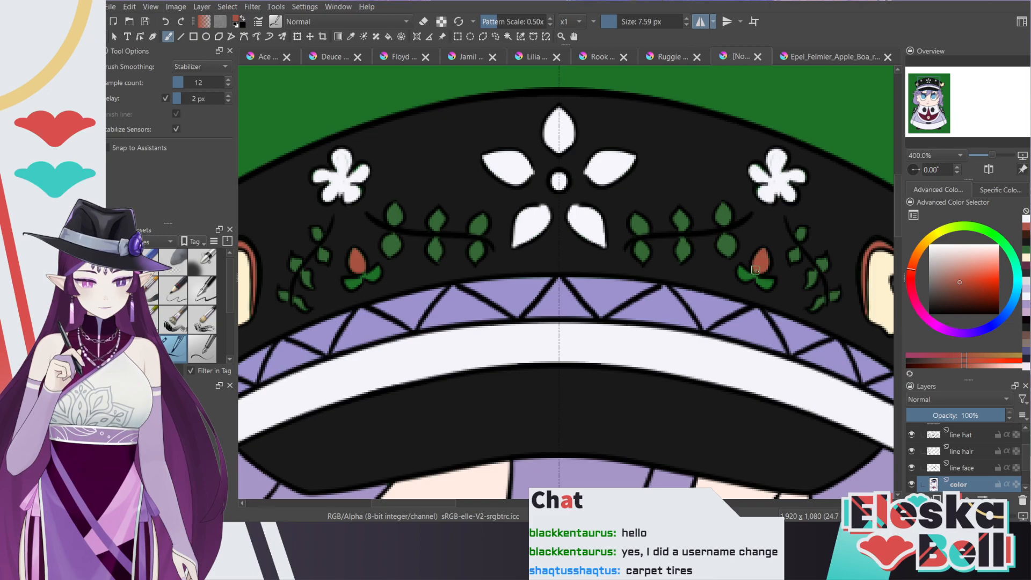
left_click(756, 271)
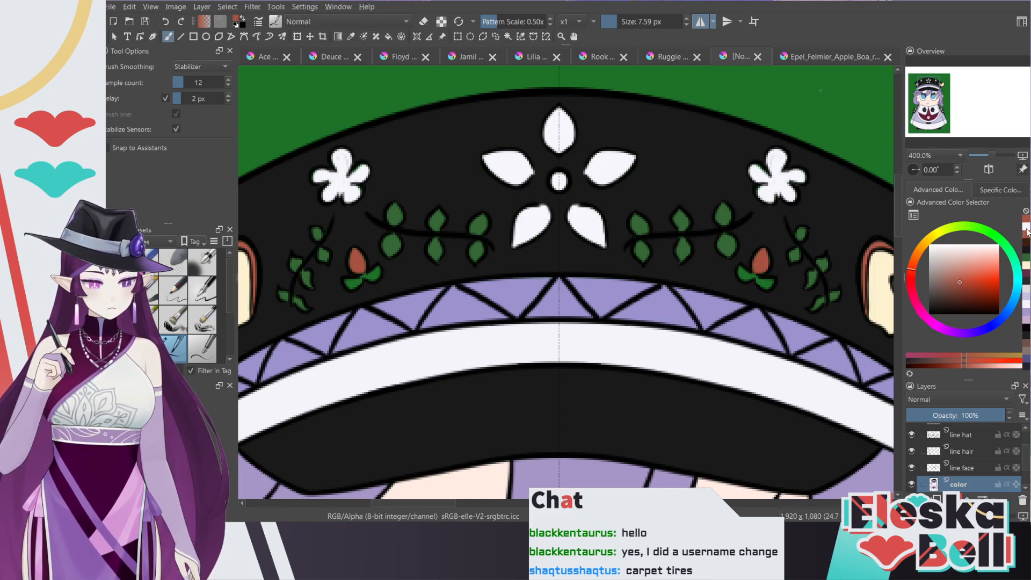
Step: Pick up the white again and touch up the petals of the hat's small five-petal flowers
left_click(772, 181, "ctrl")
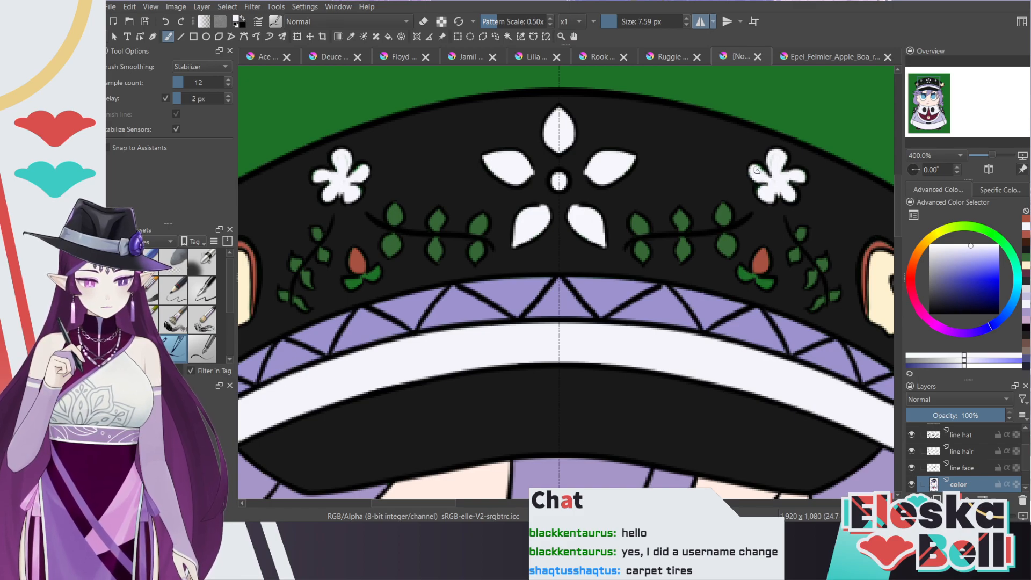
left_click_drag(756, 167, 793, 185)
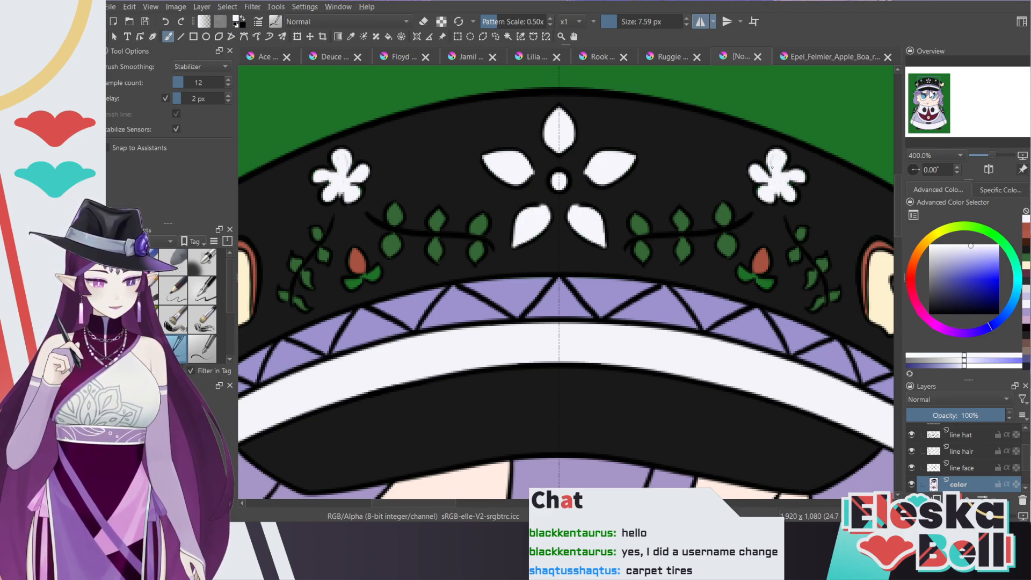
key("minus")
key("minus")
key("minus")
scroll(572, 281, "down", 5)
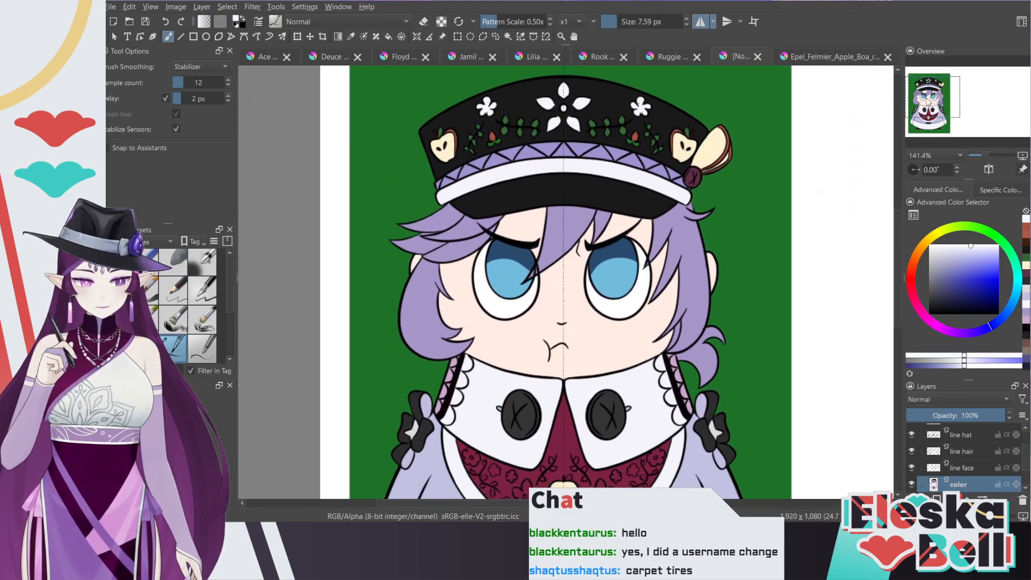
Step: Sample the light gray of the large embroidered flower beside the apple on the reference image's burgundy coat panel
left_click_drag(928, 102, 932, 127)
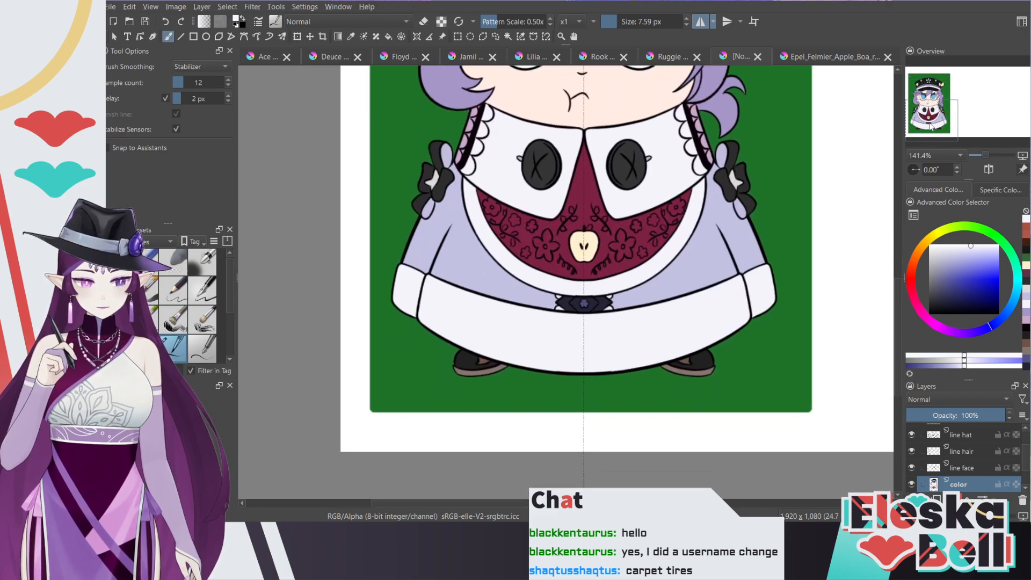
scroll(934, 127, "up", 2)
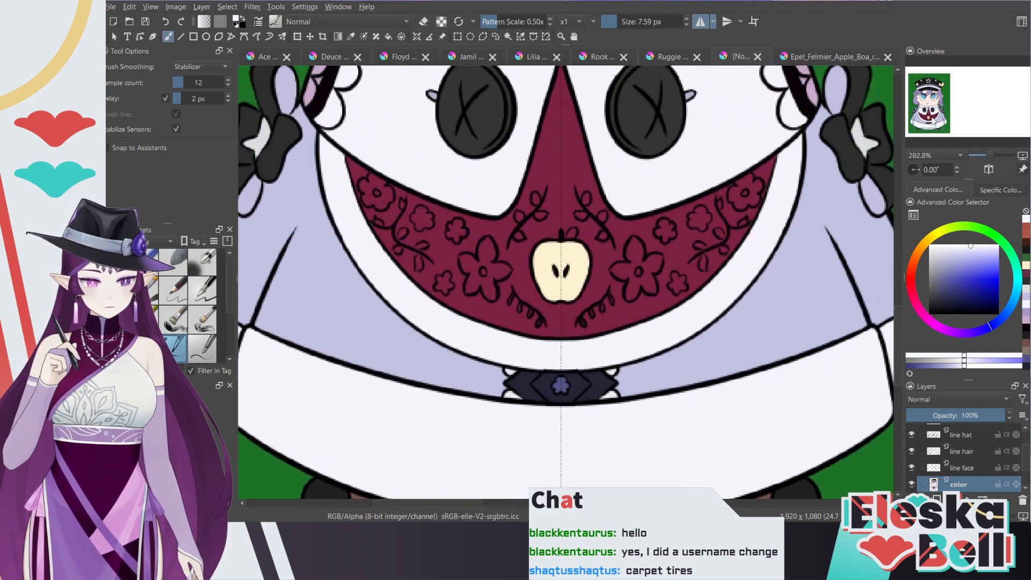
left_click_drag(933, 122, 933, 120)
left_click(814, 57)
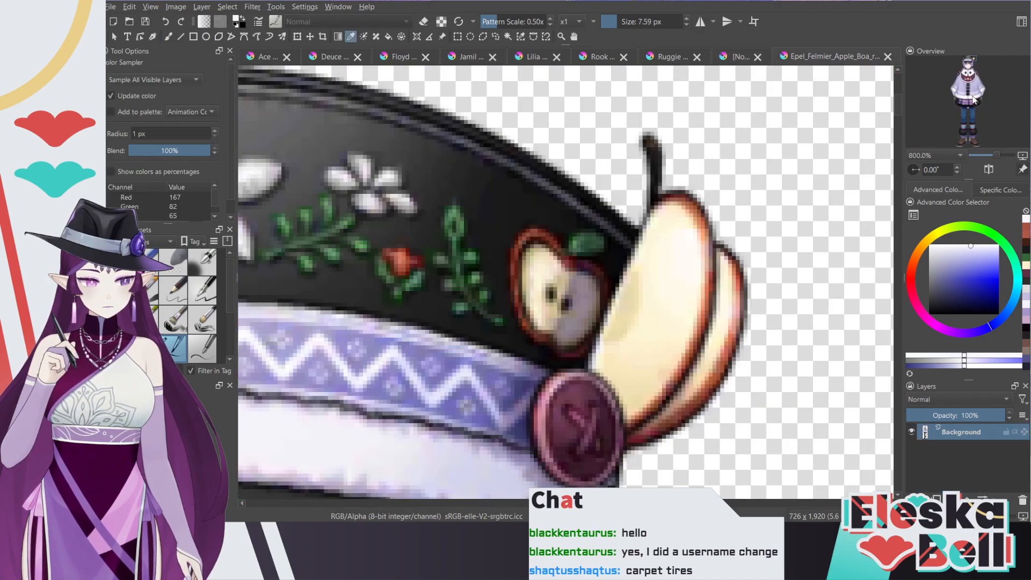
scroll(971, 73, "down", 1)
left_click_drag(971, 72, 967, 85)
scroll(967, 86, "down", 2)
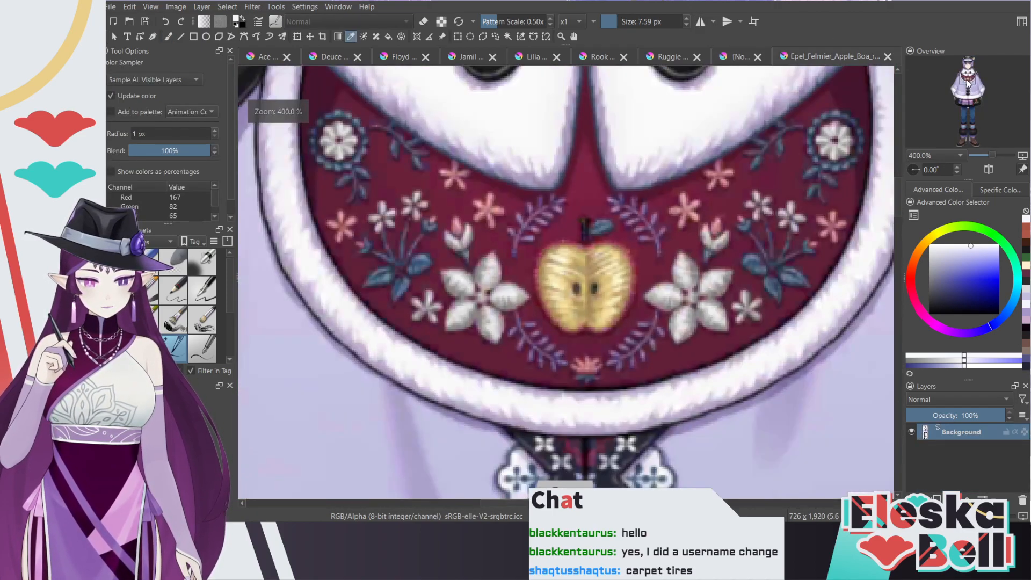
scroll(967, 85, "up", 1)
left_click(676, 289)
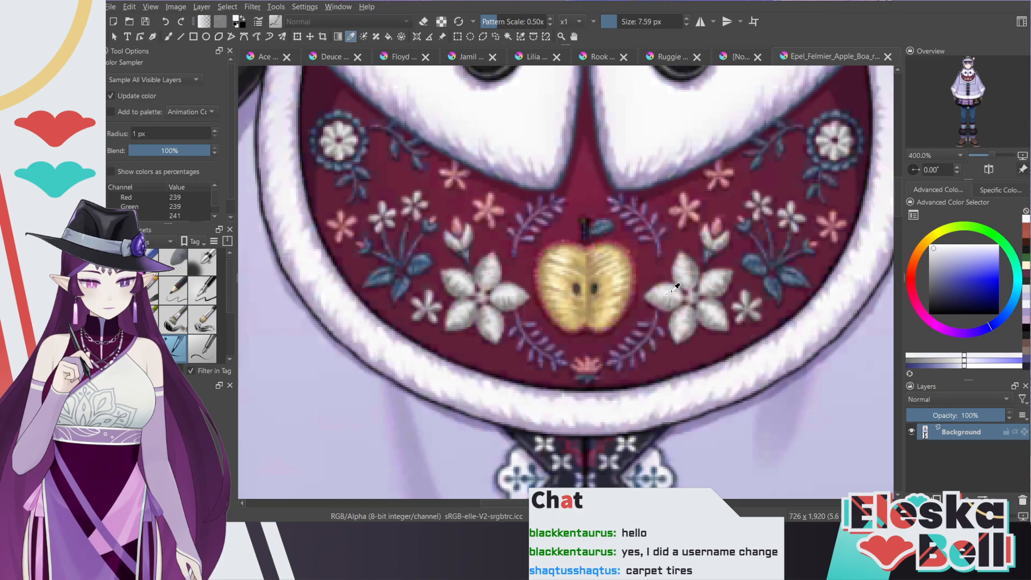
left_click_drag(675, 289, 677, 287)
Step: Paint the large flowers on both sides of the chibi coat's apple with the sampled light gray
left_click(744, 56)
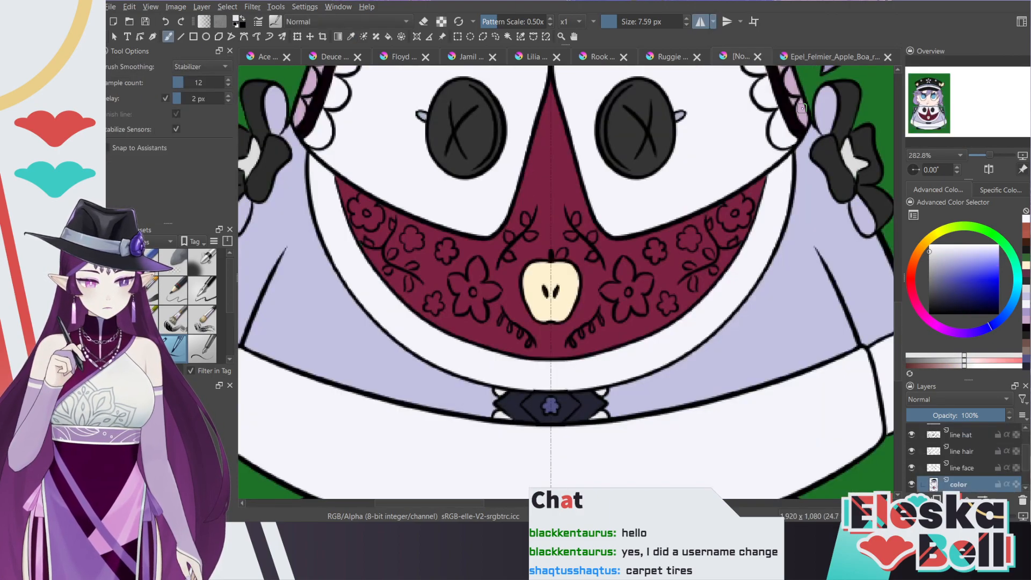
key("plus")
key("plus")
mouse_move(657, 313)
left_mouse_down()
mouse_move(681, 302)
mouse_move(657, 316)
mouse_move(636, 302)
mouse_move(667, 287)
mouse_move(685, 292)
mouse_move(667, 271)
mouse_move(687, 236)
mouse_move(701, 283)
mouse_move(736, 278)
mouse_move(715, 301)
mouse_move(737, 276)
mouse_move(708, 305)
mouse_move(725, 345)
mouse_move(692, 325)
mouse_move(671, 360)
mouse_move(685, 302)
mouse_move(674, 351)
mouse_move(691, 303)
mouse_move(703, 333)
mouse_move(702, 324)
mouse_move(718, 338)
mouse_move(703, 306)
mouse_move(722, 290)
mouse_move(689, 283)
mouse_move(681, 242)
mouse_move(693, 271)
mouse_move(675, 310)
mouse_move(676, 295)
mouse_move(662, 309)
mouse_move(643, 296)
mouse_move(691, 293)
left_mouse_up()
key("ctrl+z")
key("ctrl+z")
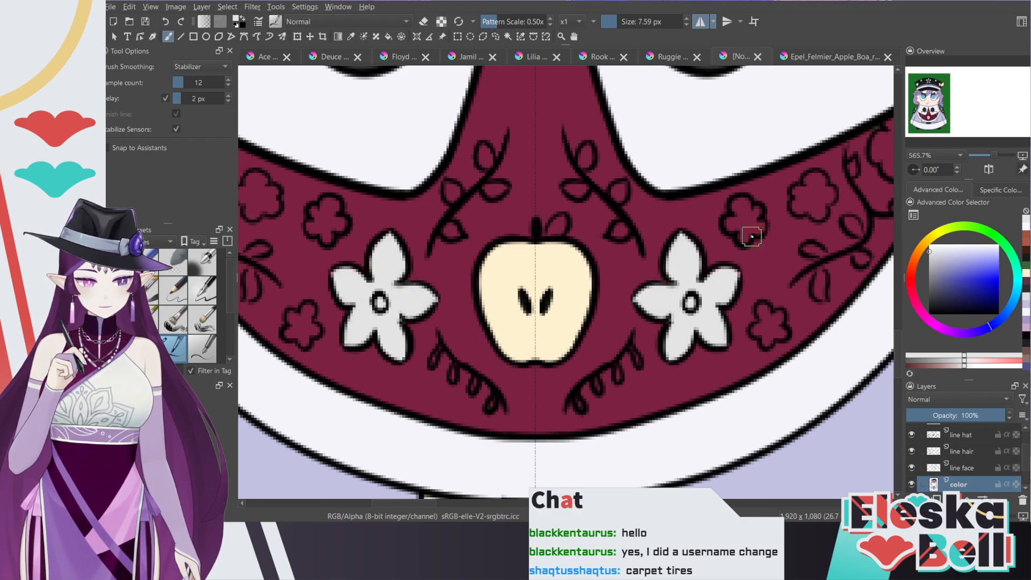
Step: Sample the blue-gray of the reference's embroidered leaves and paint the leaves of the outer vines on the chibi's burgundy panel
left_click(832, 57)
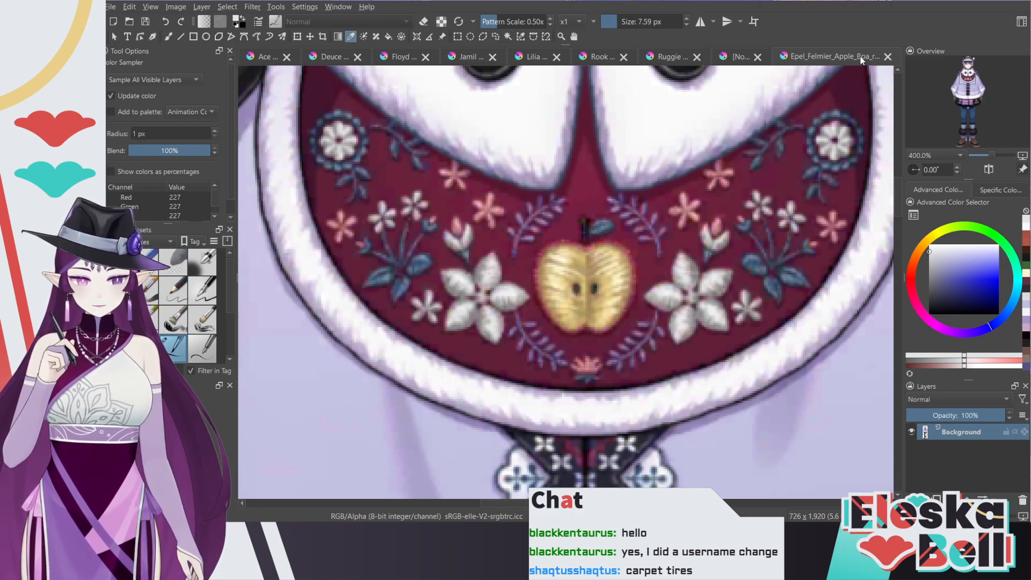
left_click(751, 255)
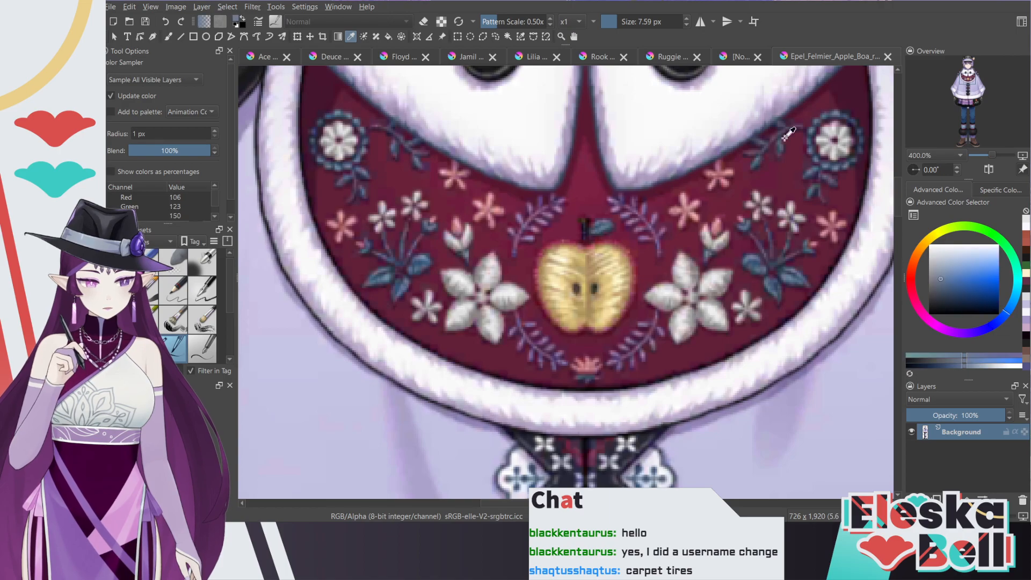
left_click(765, 54)
key("b")
mouse_move(816, 268)
left_mouse_down()
mouse_move(825, 300)
mouse_move(805, 247)
mouse_move(824, 259)
mouse_move(812, 248)
mouse_move(847, 226)
left_mouse_up()
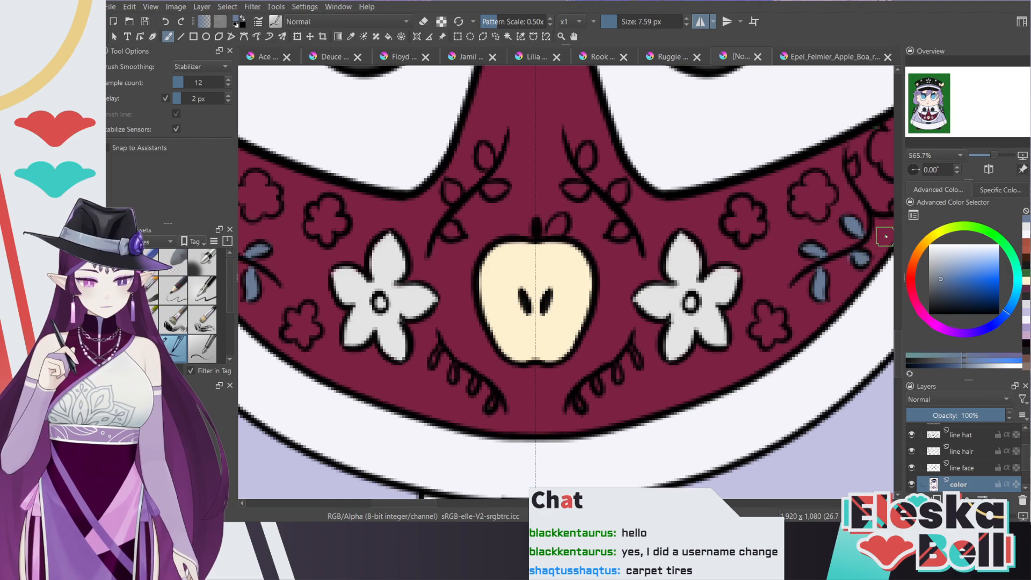
left_click_drag(855, 159, 707, 171)
mouse_move(748, 207)
left_mouse_down()
mouse_move(760, 199)
mouse_move(750, 211)
left_mouse_up()
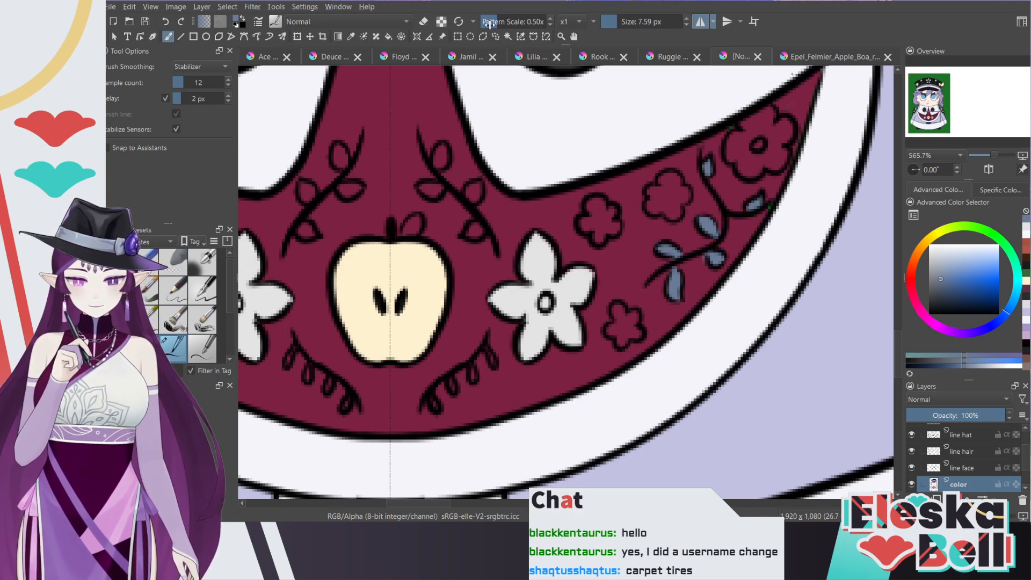
Step: Sample the panel's burgundy and touch up the spot beside the vine leaf at the panel's outer edge
left_click(353, 36)
left_click(369, 76)
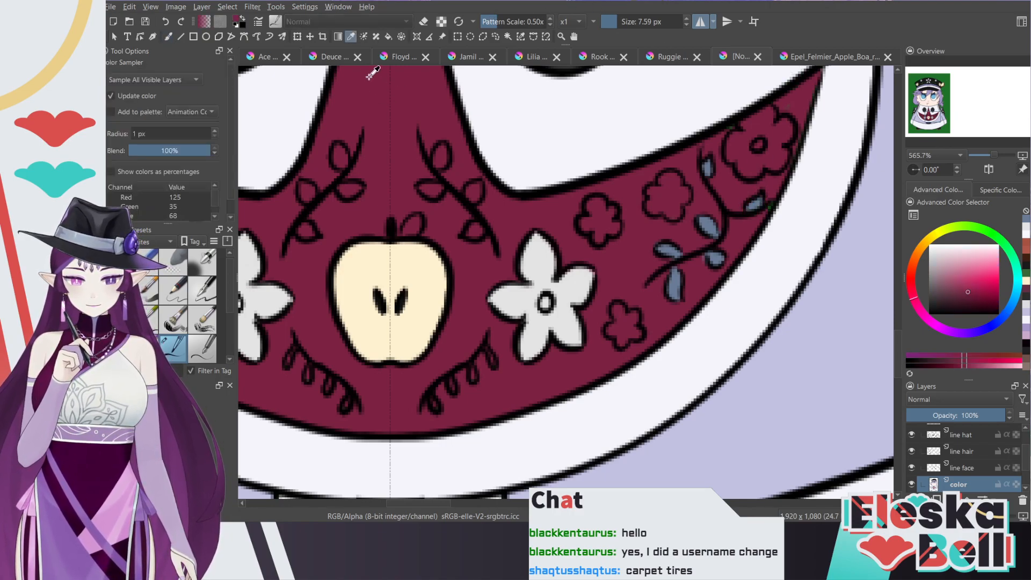
left_click(169, 37)
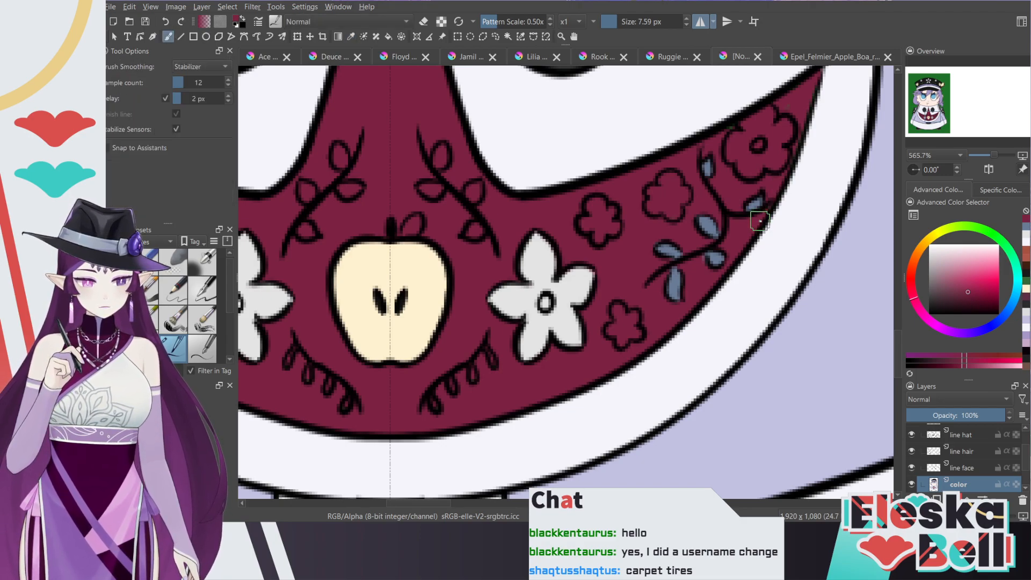
Step: Reselect the blue-gray and paint the small leaves on the sprigs below the coat's apple
left_click(1027, 230)
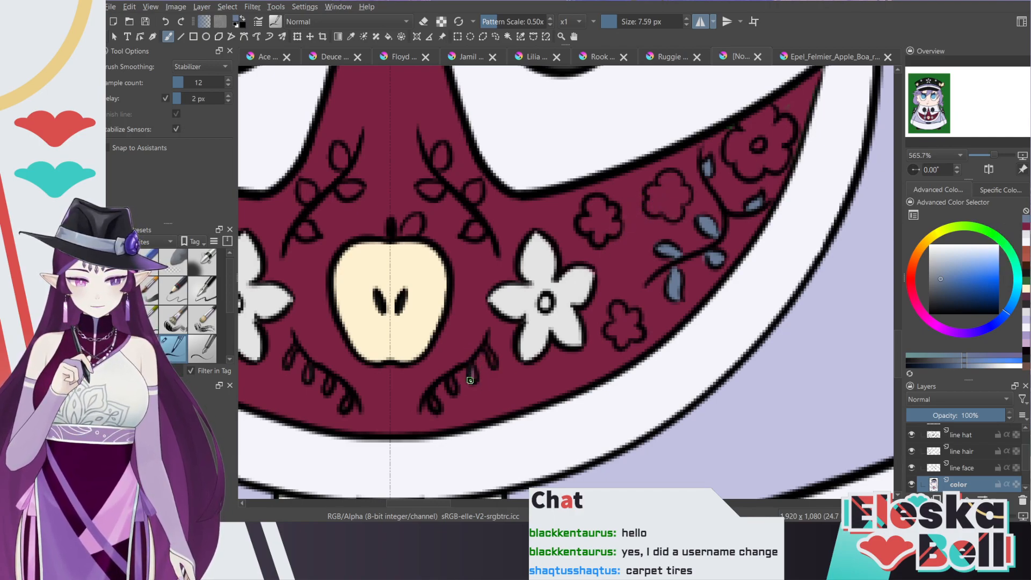
left_click_drag(490, 349, 488, 364)
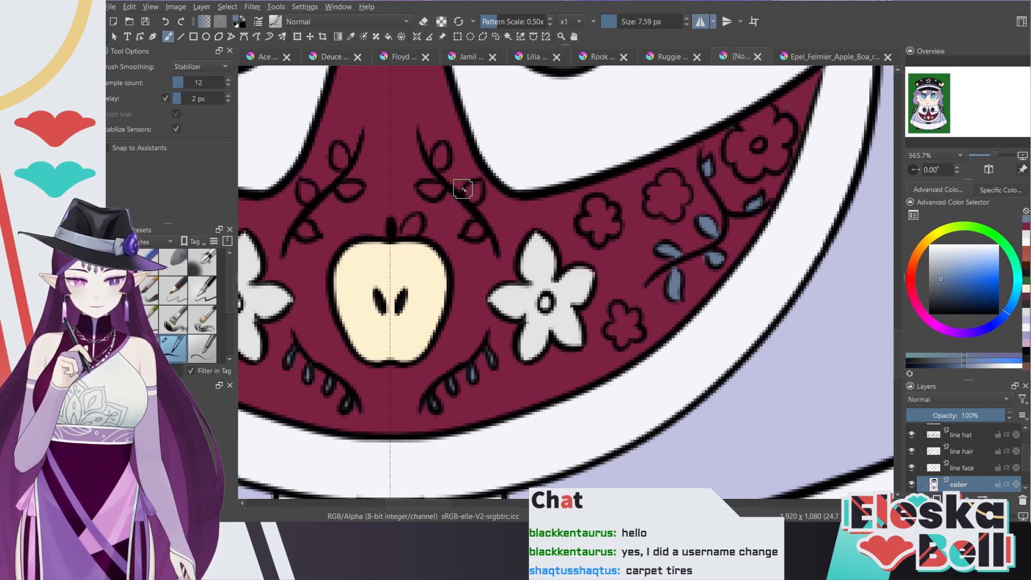
Step: Paint the leaves of the sprigs above the coat's apple with the blue-gray
left_click_drag(438, 164, 440, 157)
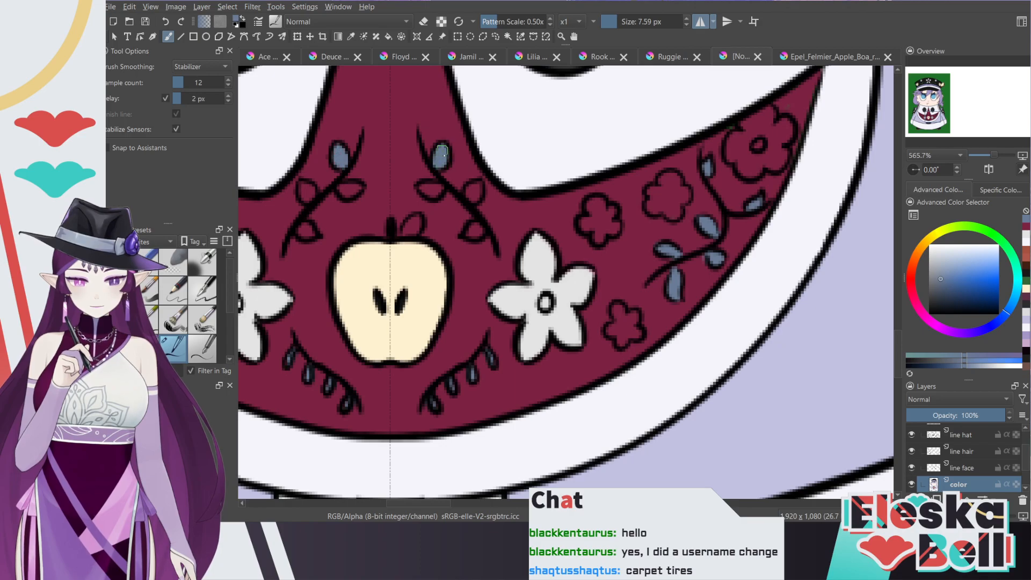
left_click_drag(472, 194, 474, 190)
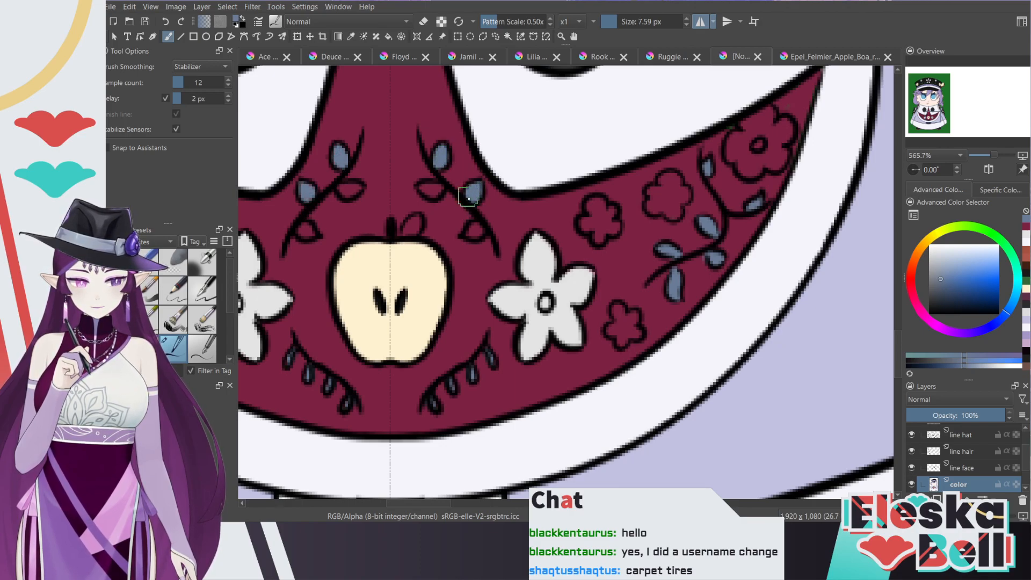
left_click_drag(473, 225, 484, 230)
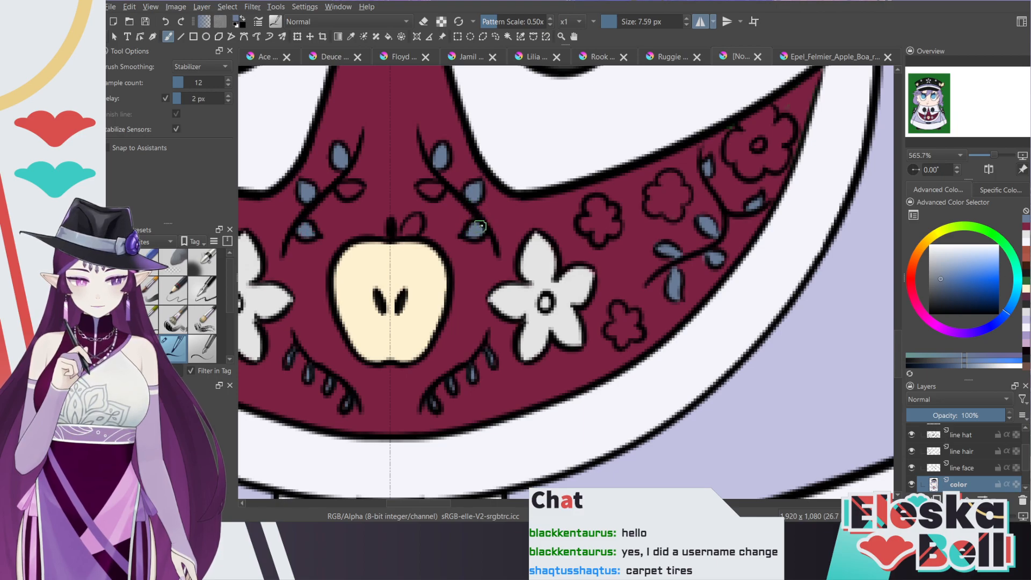
left_click_drag(440, 192, 427, 186)
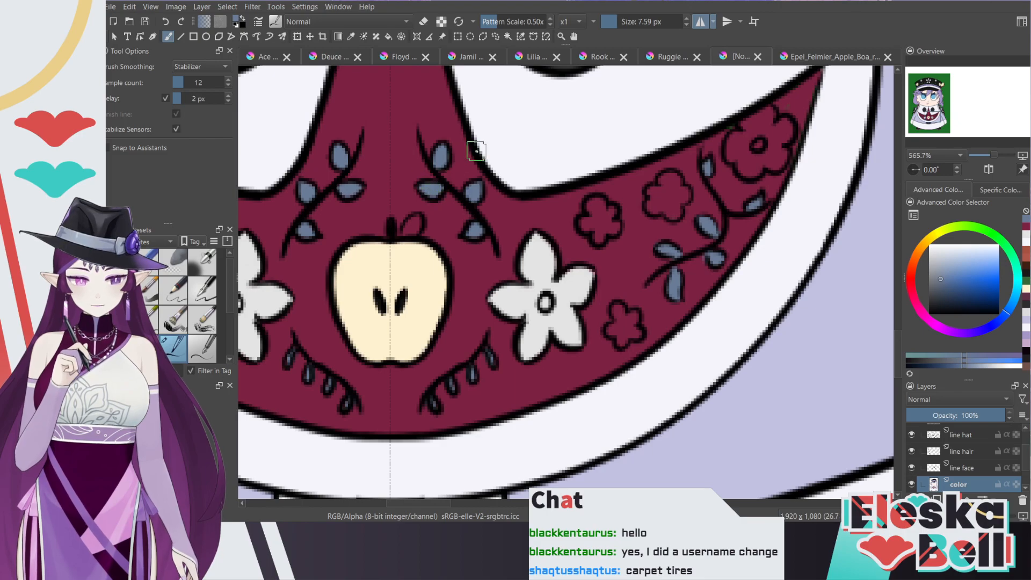
Step: Sample the light gray of the reference's upper corner flower and paint the large flowers at the chibi panel's upper outer corners
key("minus")
key("minus")
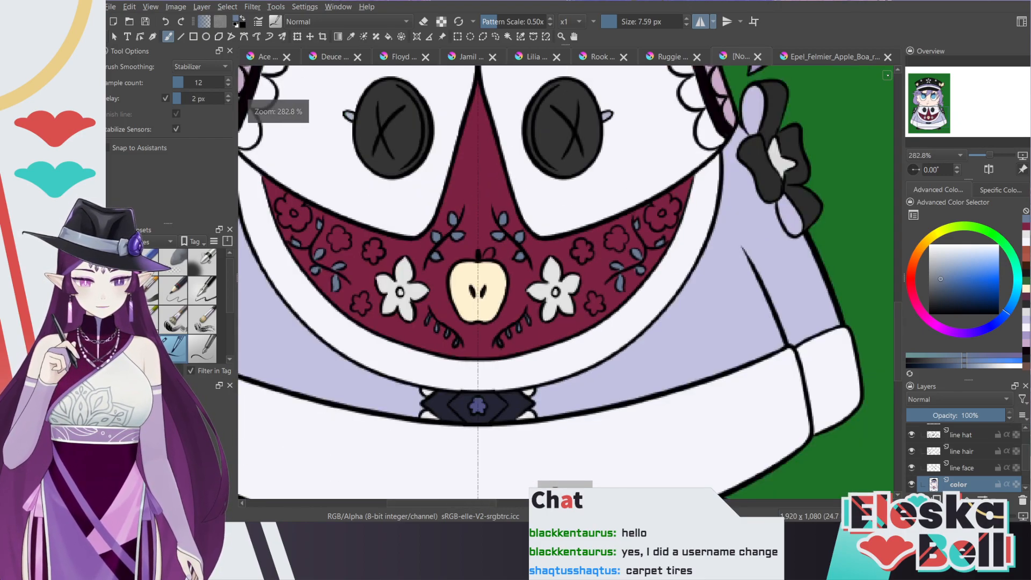
left_click(835, 56)
key("p")
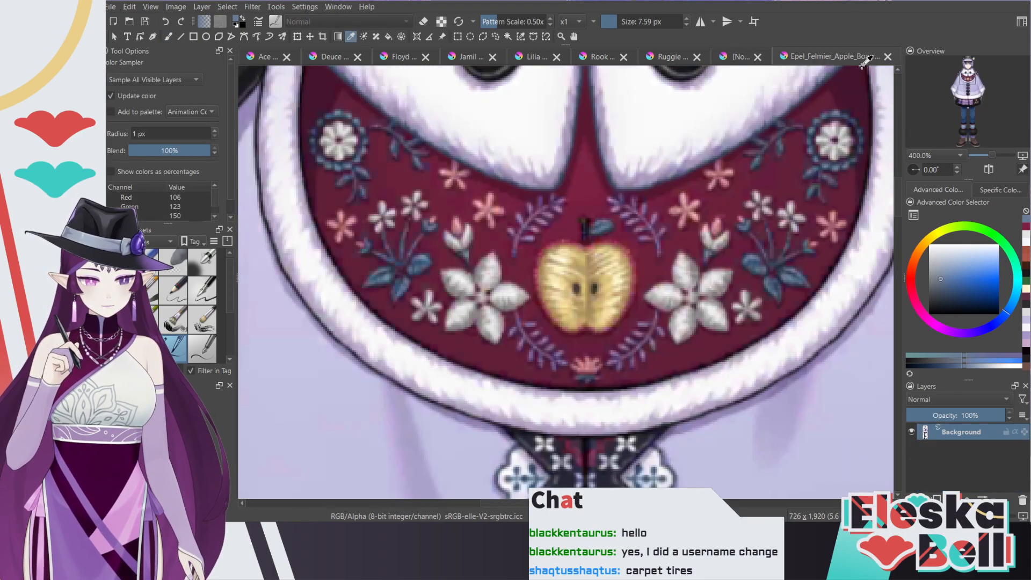
left_click(835, 129)
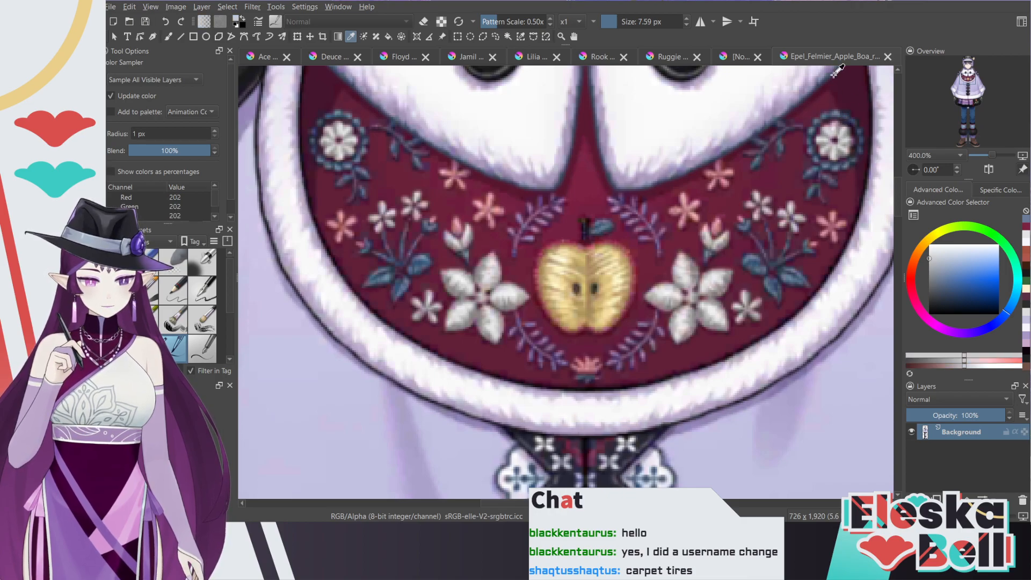
left_click(733, 58)
key("b")
key("plus")
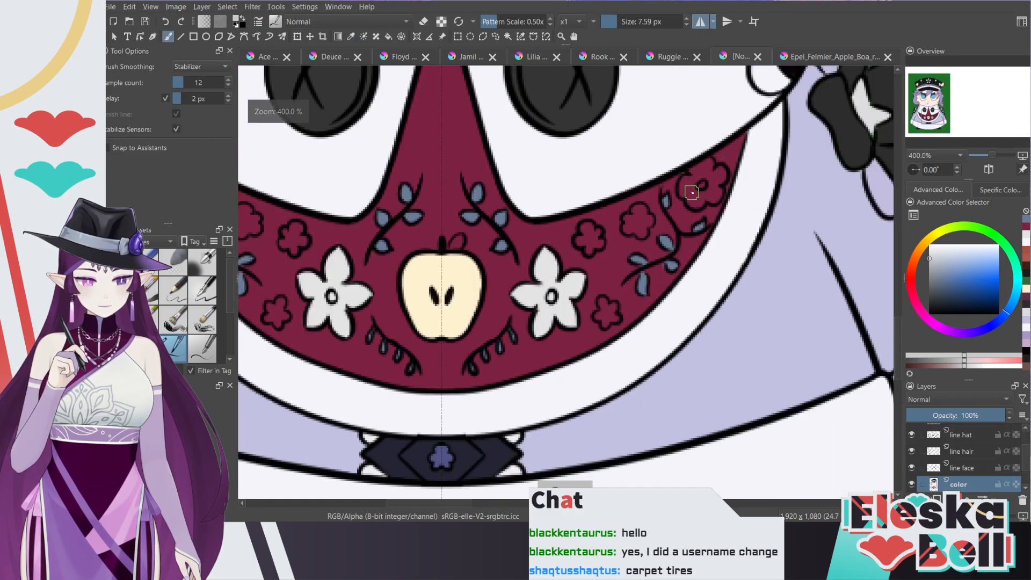
left_click_drag(710, 180, 713, 181)
key("ctrl+z")
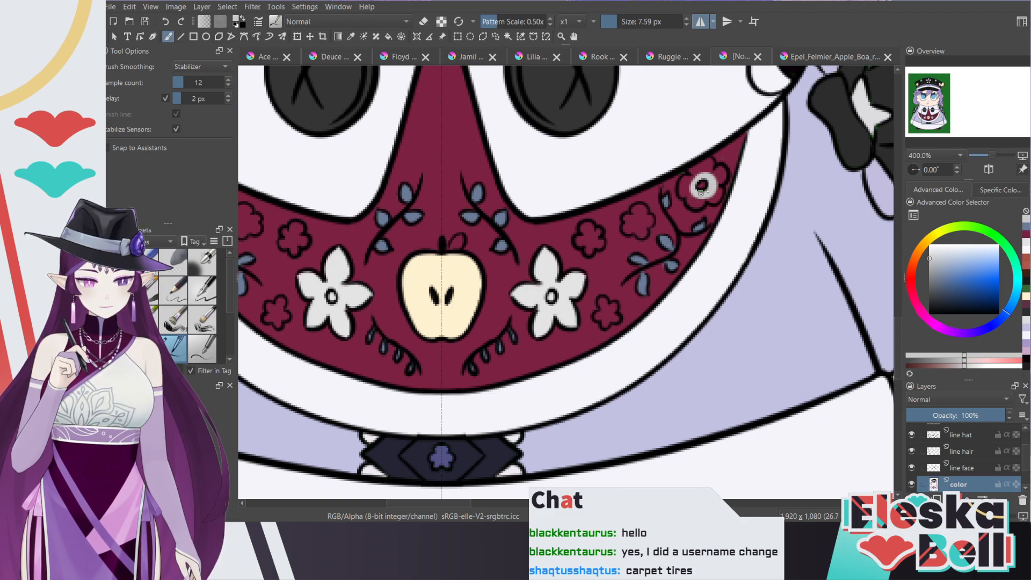
mouse_move(693, 185)
left_mouse_down()
mouse_move(710, 162)
mouse_move(701, 172)
left_mouse_up()
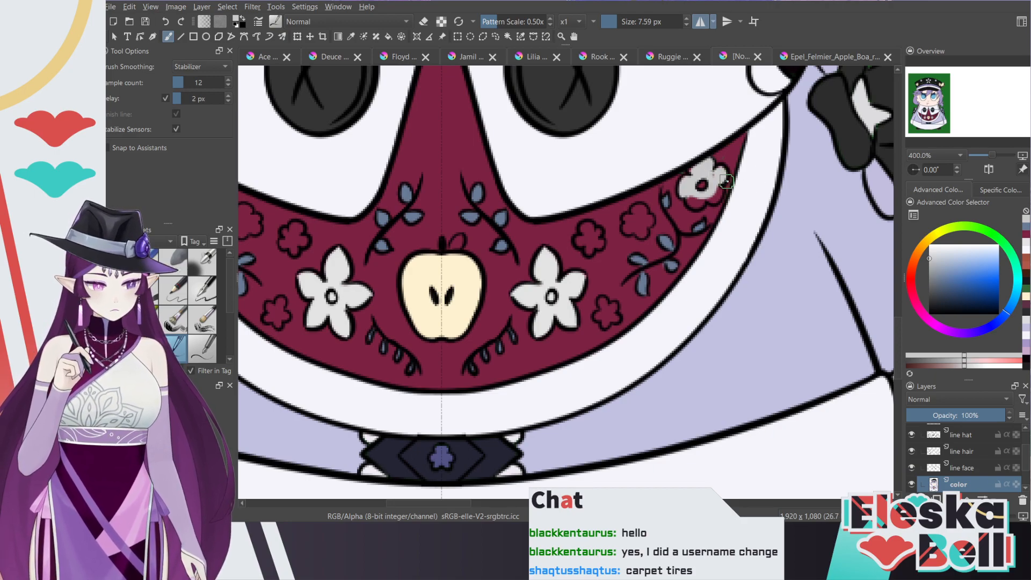
left_click_drag(715, 176, 716, 198)
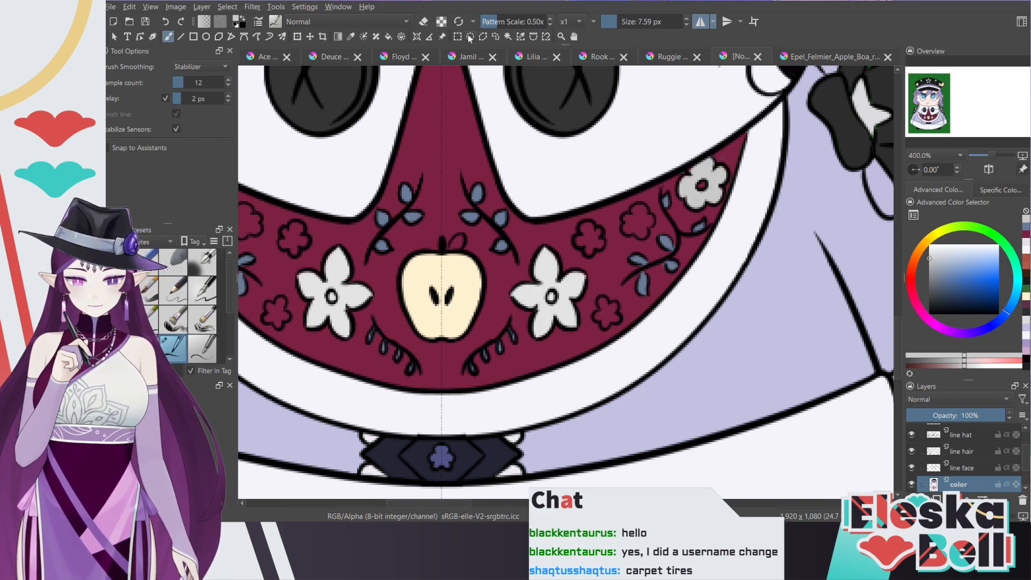
Step: Sample the panel's burgundy and paint the centers of the large flowers beside the coat's apple
left_click(389, 36)
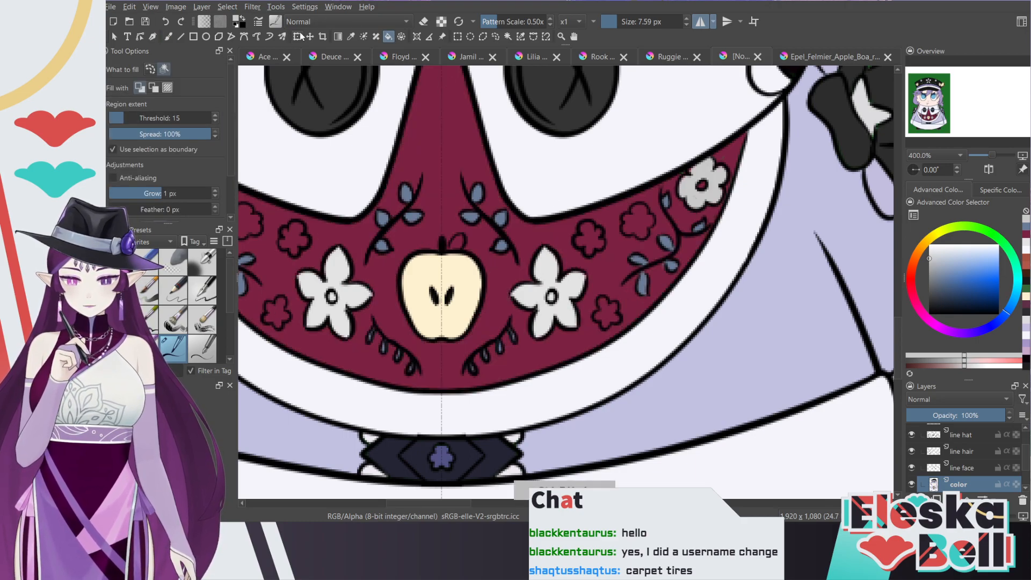
left_click(352, 37)
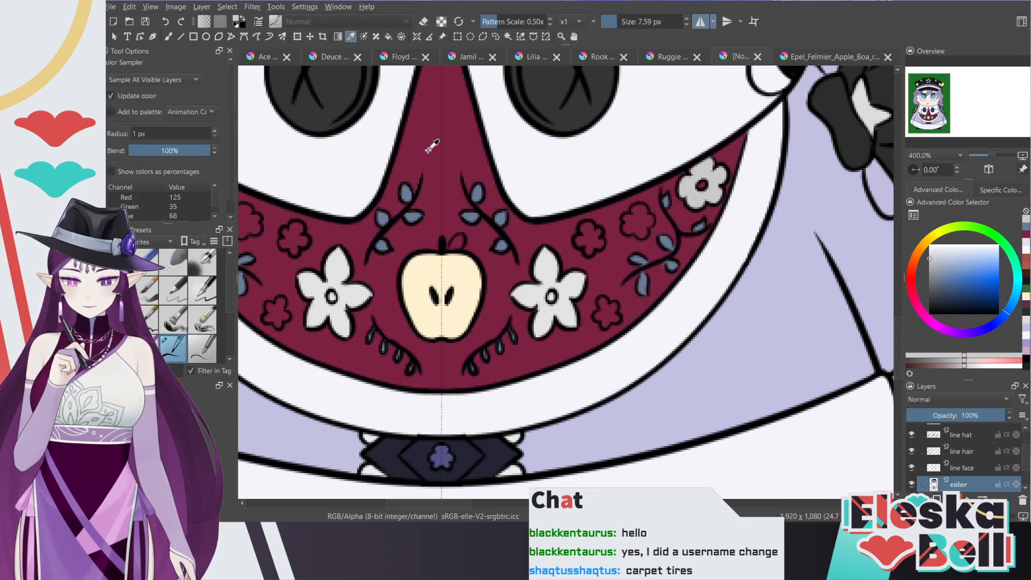
left_click(171, 37)
left_click_drag(552, 295, 551, 299)
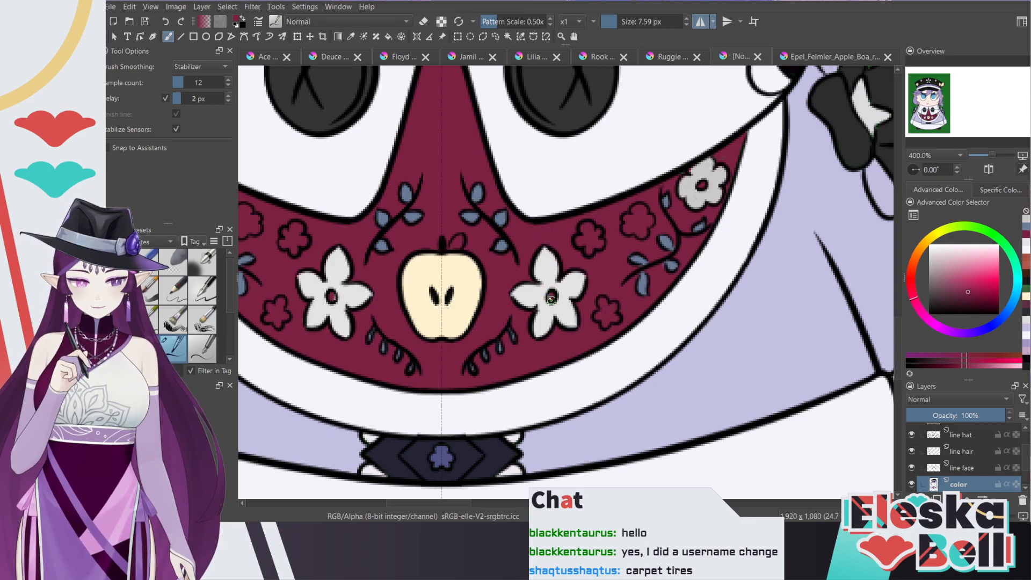
key("ctrl+z")
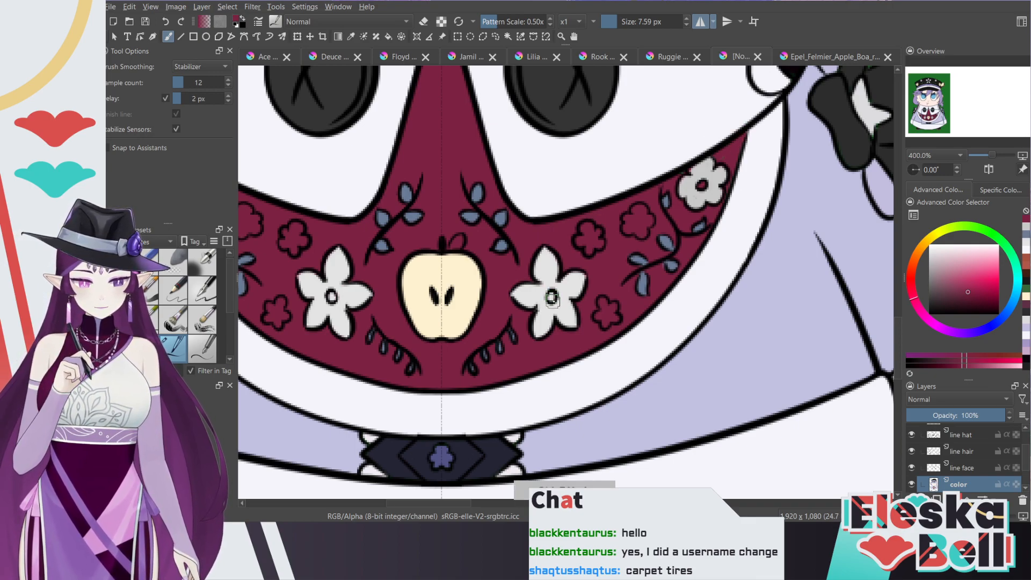
left_click(552, 296)
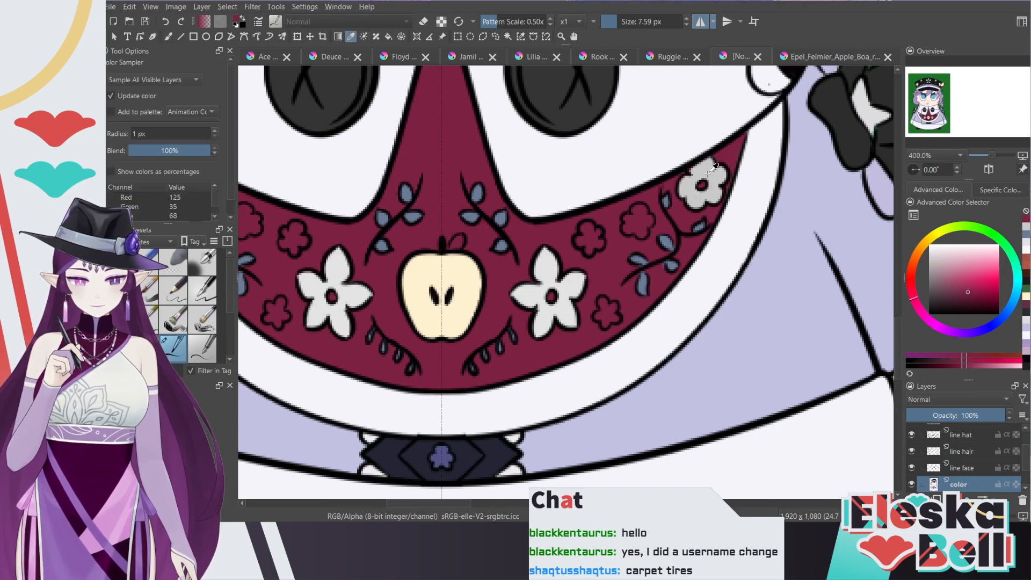
Step: Reselect the light gray, check the reference, and paint the small flowers next to the panel's outer corner flowers
key("x")
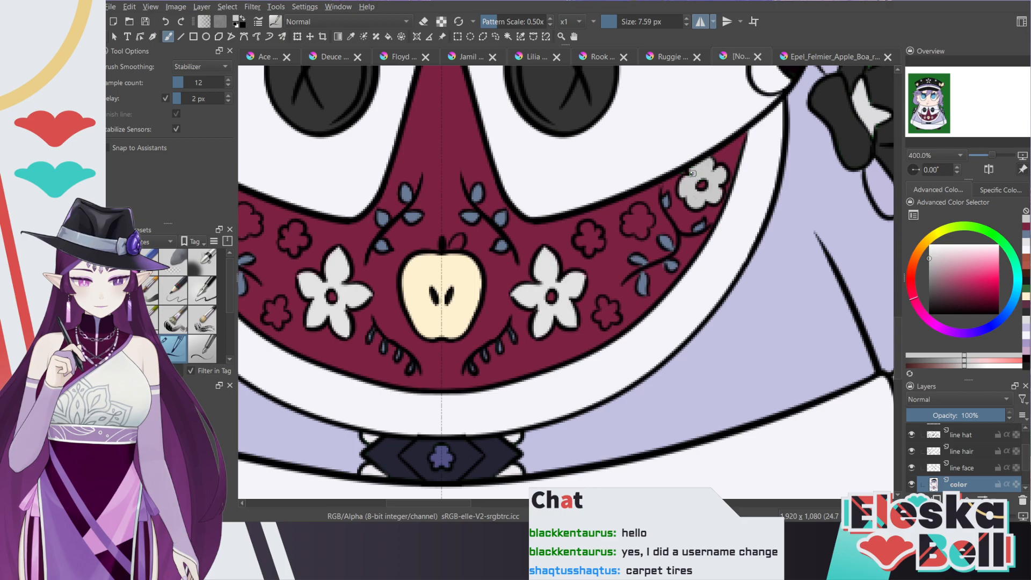
left_click(830, 49)
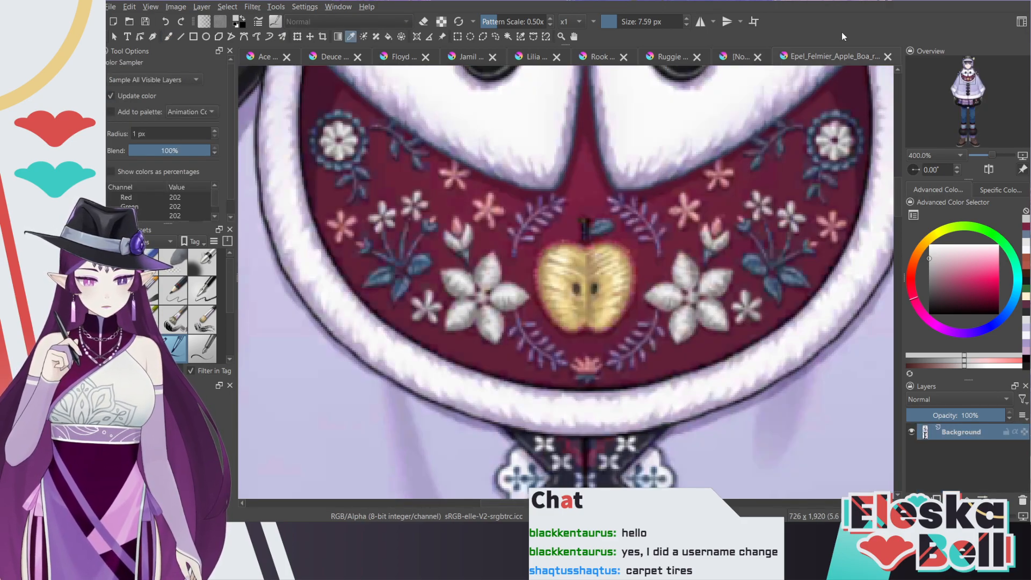
left_click(740, 57)
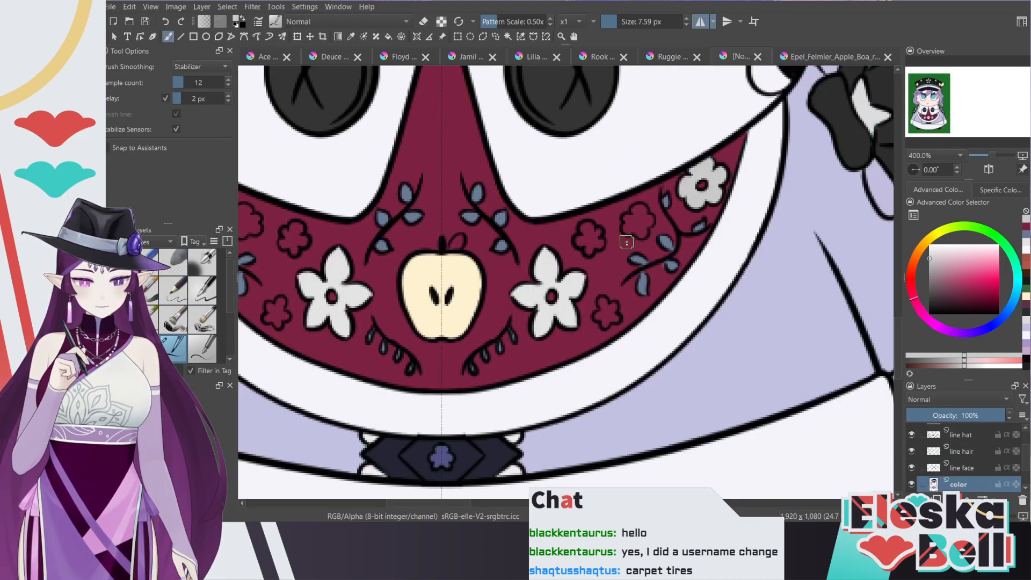
mouse_move(633, 232)
left_mouse_down()
mouse_move(627, 222)
mouse_move(640, 207)
mouse_move(648, 213)
mouse_move(635, 236)
mouse_move(643, 226)
left_mouse_up()
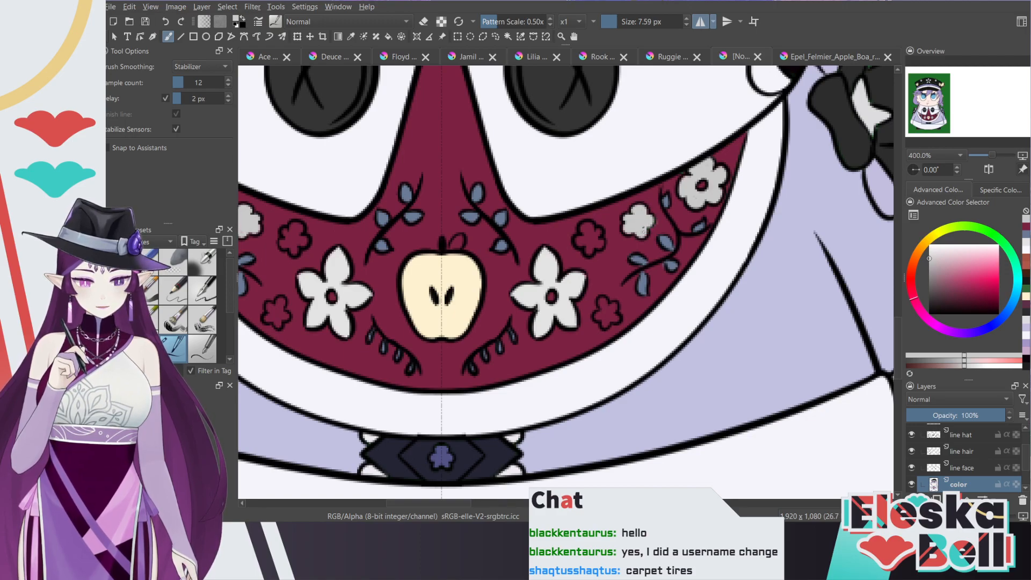
key("ctrl+z")
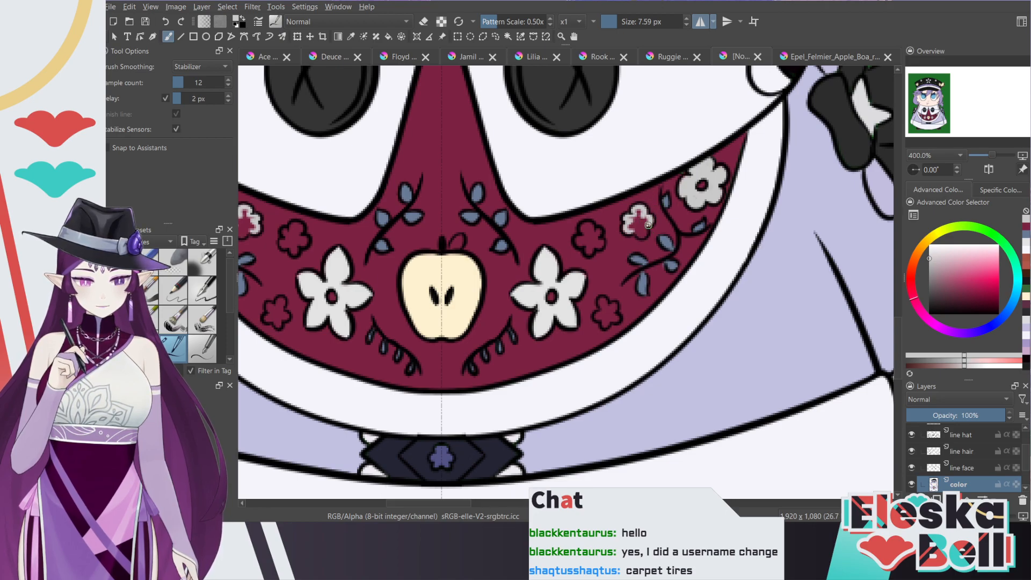
mouse_move(648, 222)
left_mouse_down()
mouse_move(643, 236)
mouse_move(634, 211)
left_mouse_up()
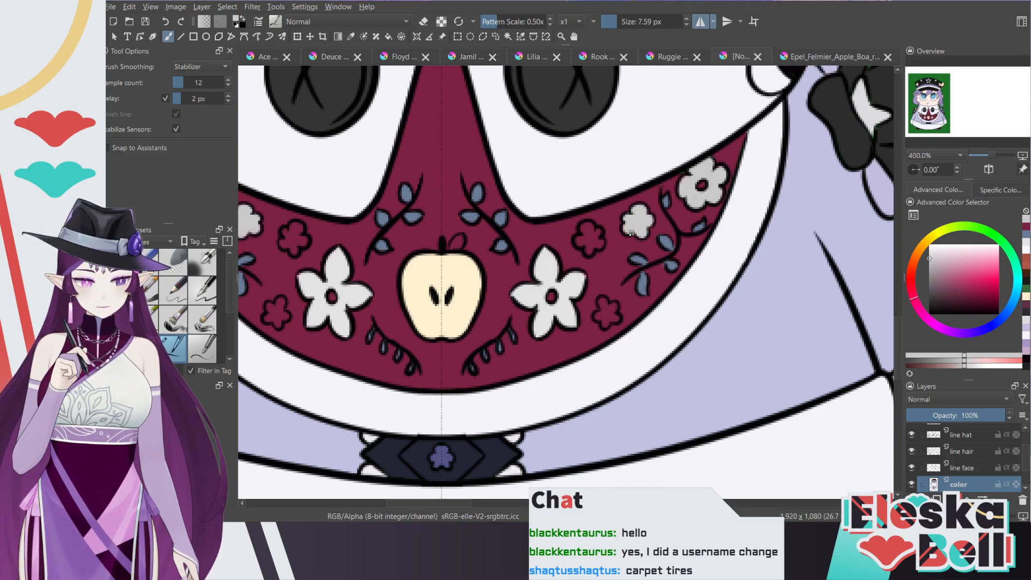
mouse_move(629, 222)
left_mouse_down()
mouse_move(653, 206)
mouse_move(647, 225)
left_mouse_up()
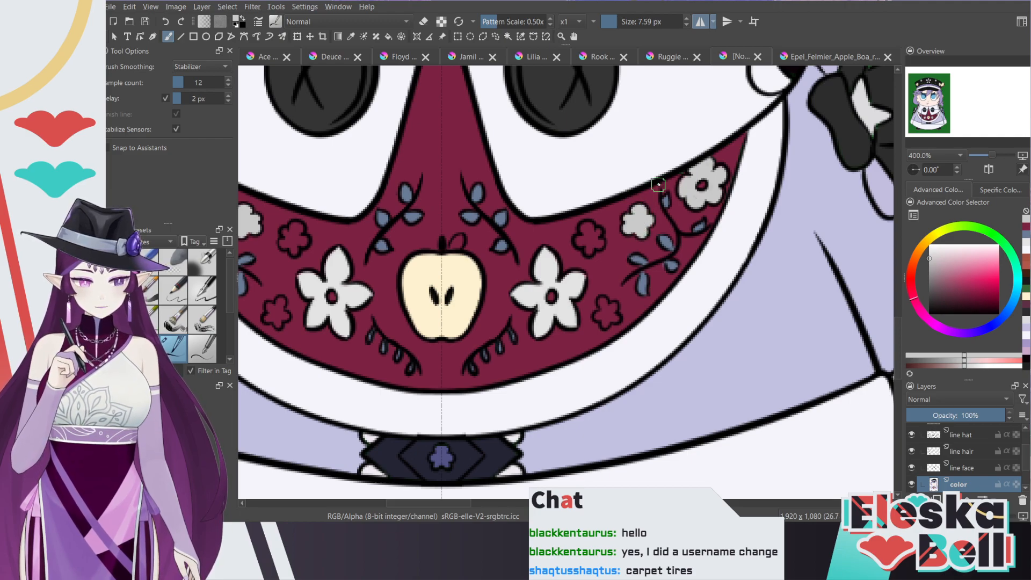
Step: Sample the pink of the reference's small flowers and paint the remaining small flowers above and below the panel's outer vines
left_click(820, 56)
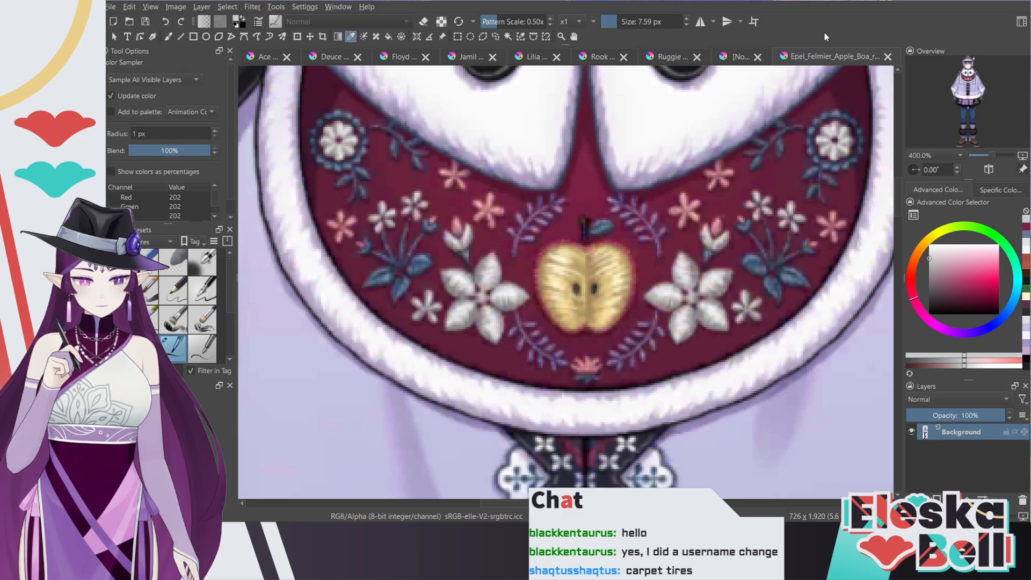
left_click(697, 217)
key("b")
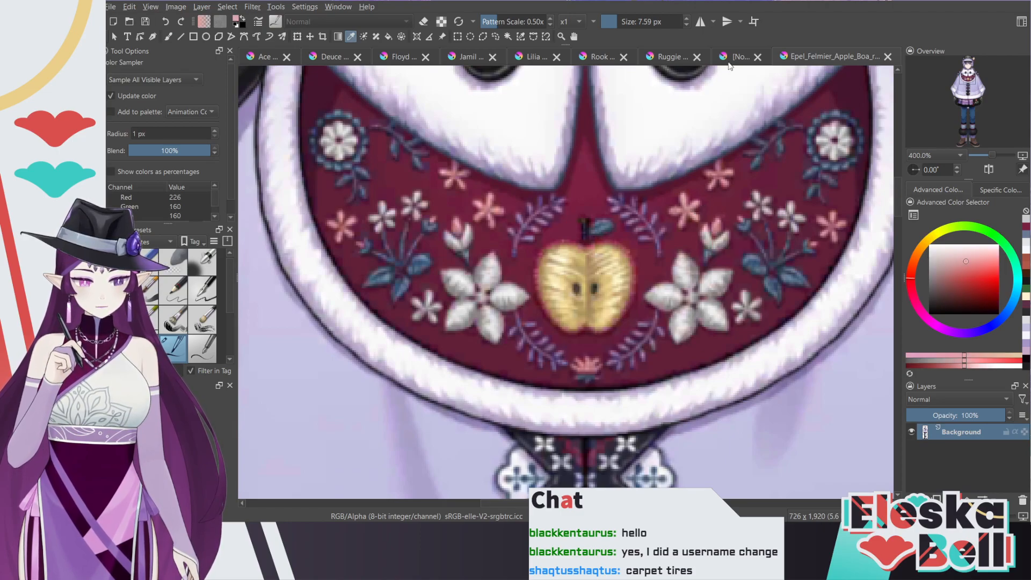
left_click(740, 57)
mouse_move(595, 245)
left_mouse_down()
mouse_move(587, 226)
mouse_move(579, 245)
mouse_move(593, 245)
left_mouse_up()
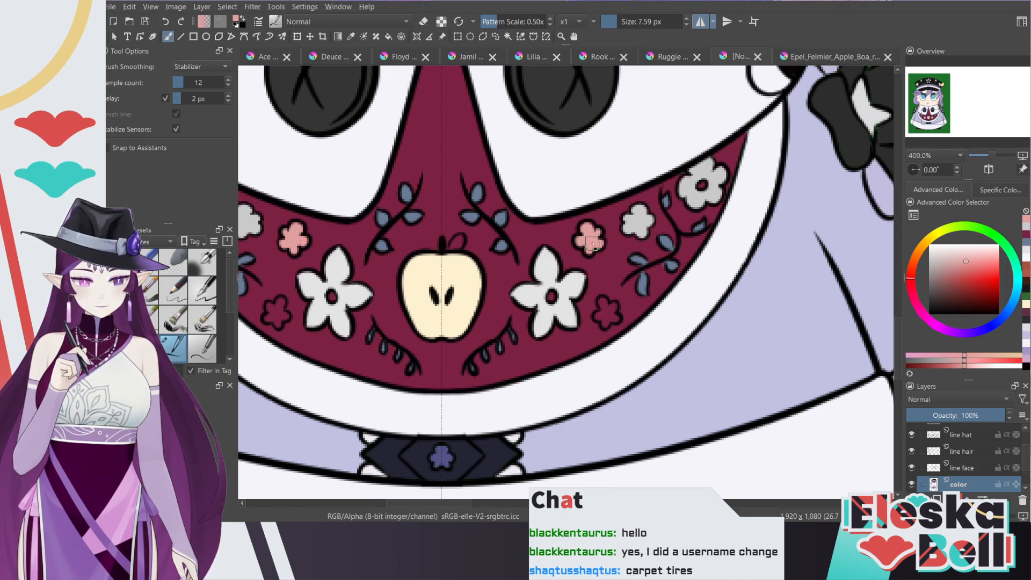
mouse_move(602, 323)
left_mouse_down()
mouse_move(605, 301)
mouse_move(618, 318)
left_mouse_up()
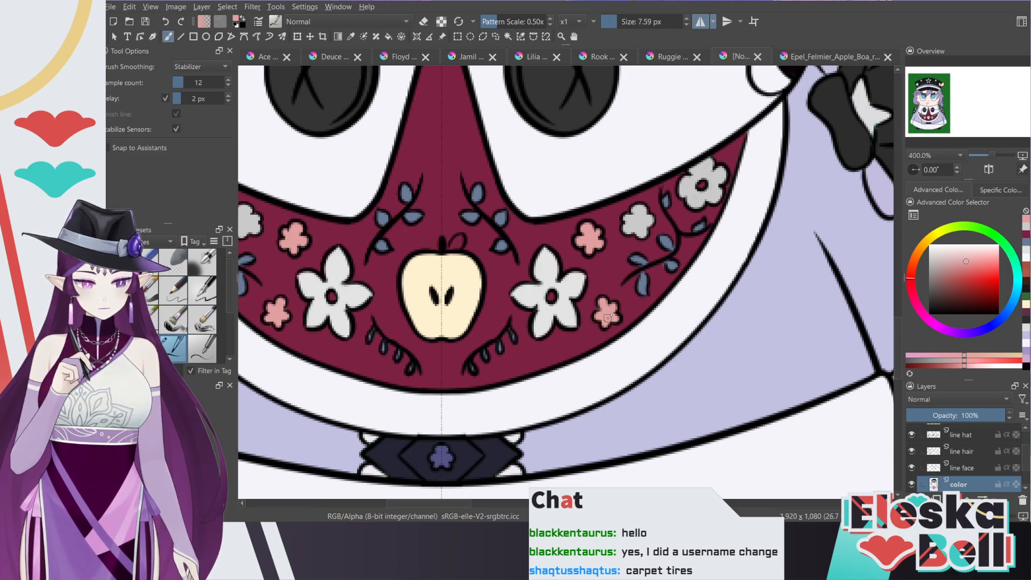
Step: Resample the light gray and touch up the petals of the panel's outer corner flowers
key("minus")
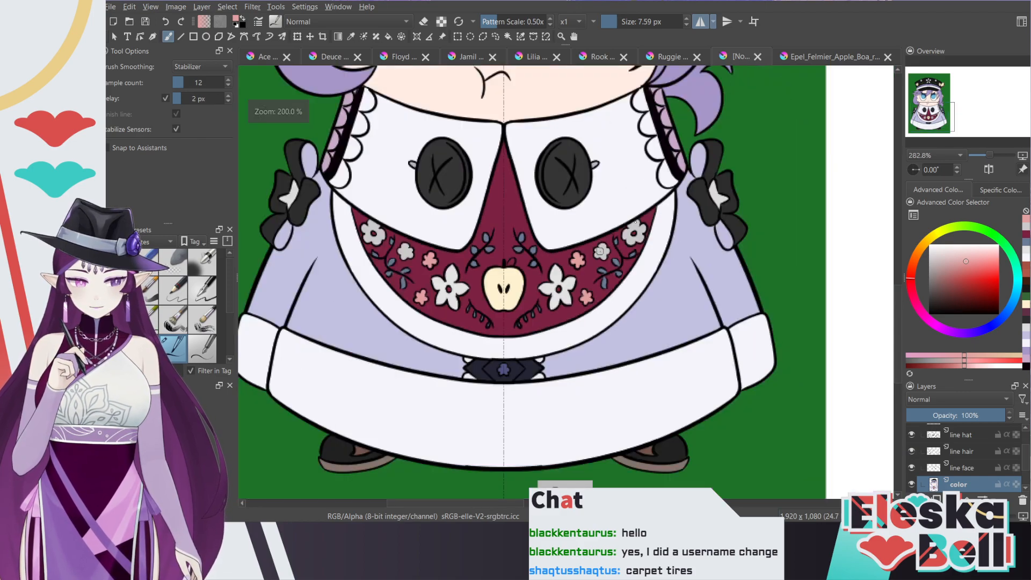
key("minus")
key("plus")
key("plus")
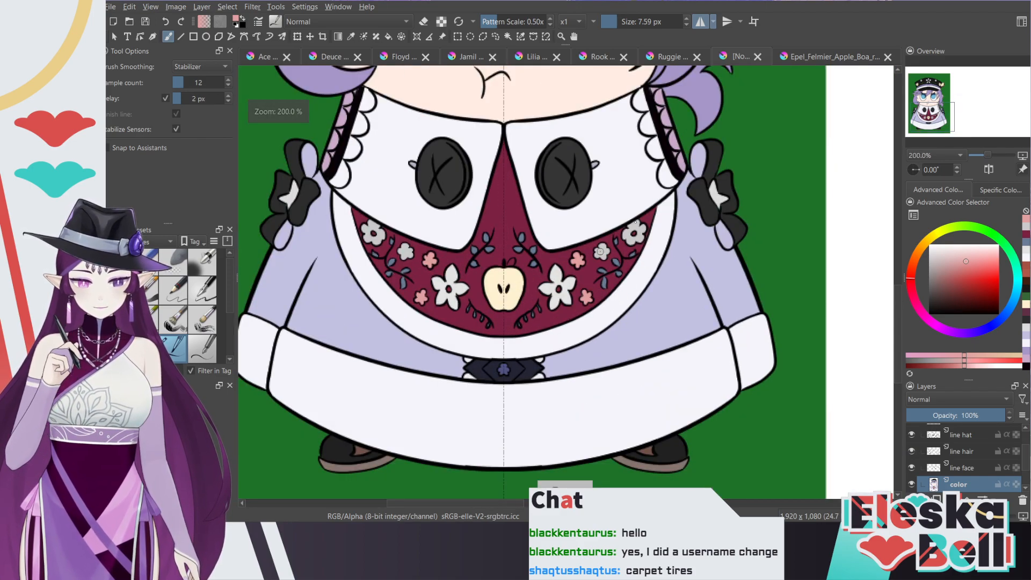
key("plus")
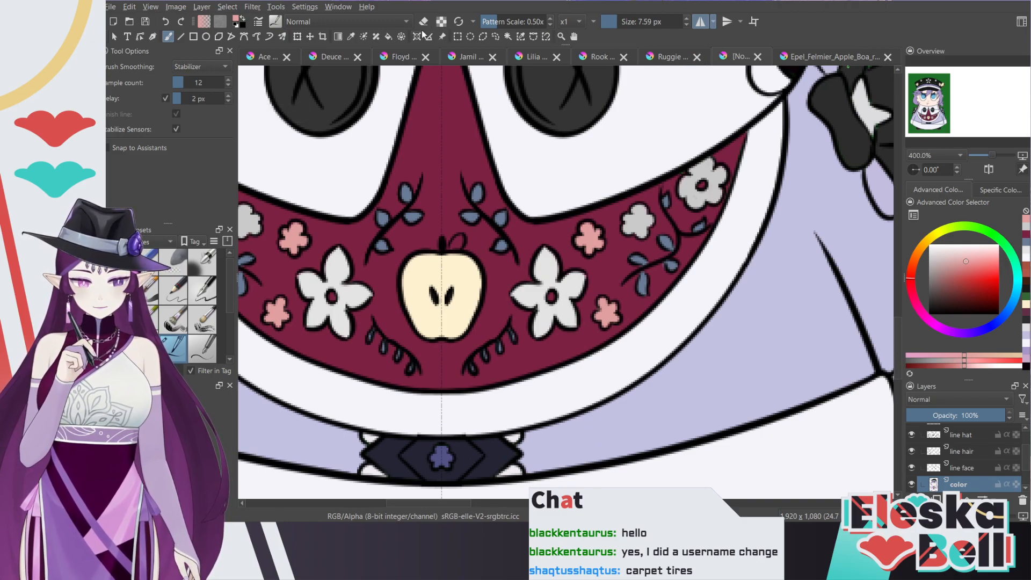
left_click(351, 37)
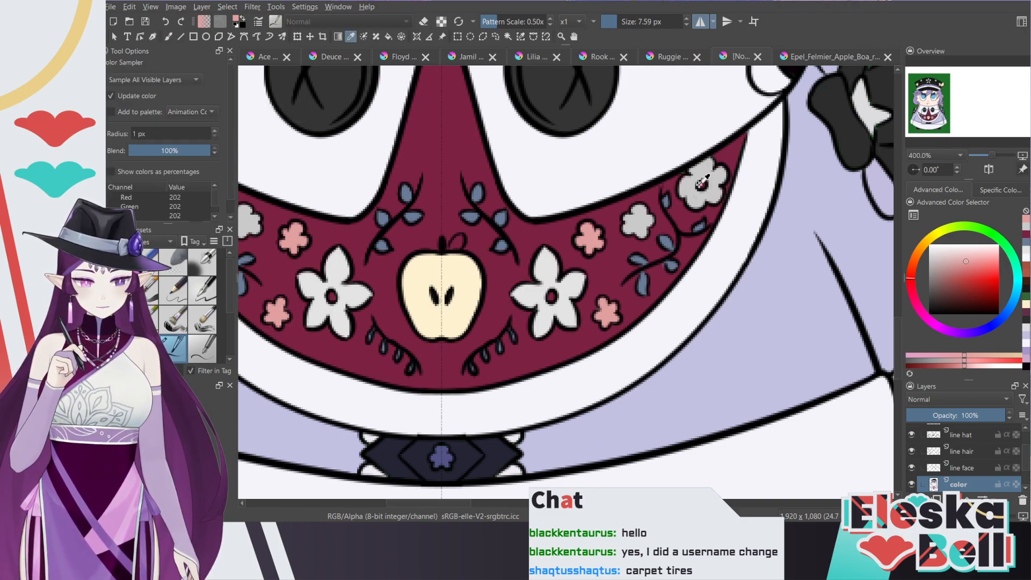
left_click(718, 127)
left_click(169, 37)
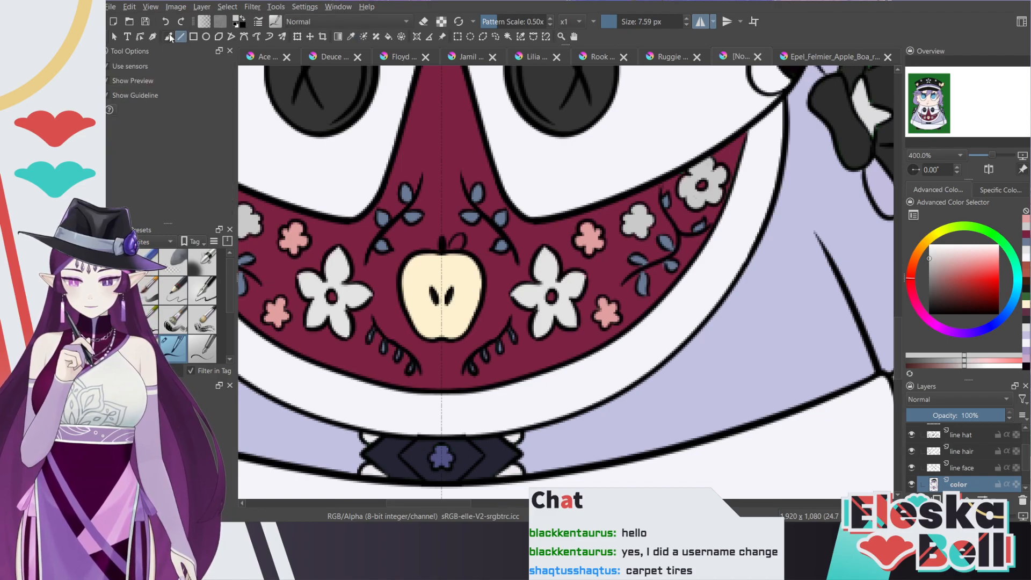
mouse_move(696, 201)
left_mouse_down()
mouse_move(705, 185)
mouse_move(710, 194)
mouse_move(712, 172)
mouse_move(690, 194)
left_mouse_up()
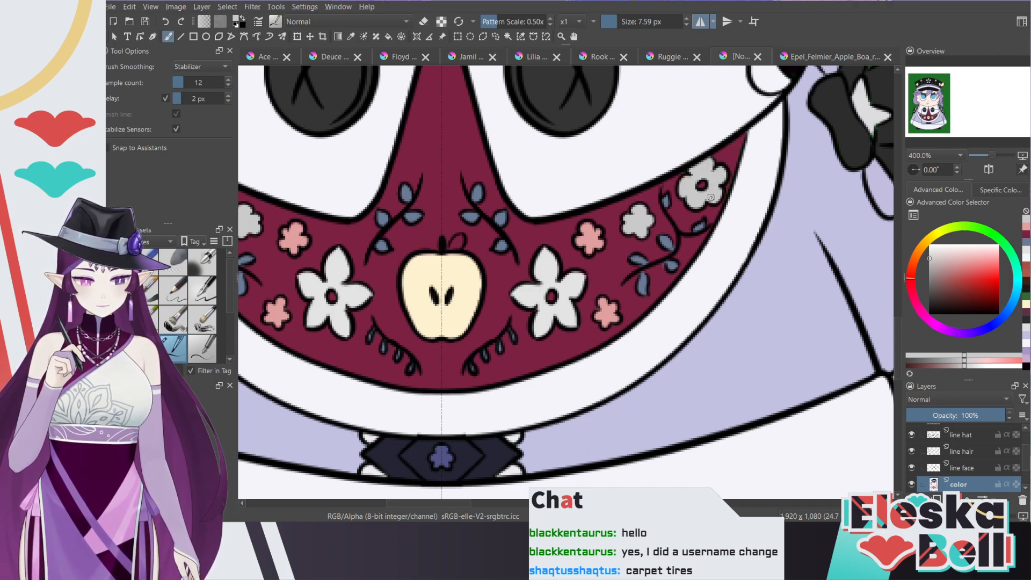
Step: Turn off horizontal mirror painting for the chibi drawing
key("minus")
key("minus")
key("minus")
key("minus")
key("minus")
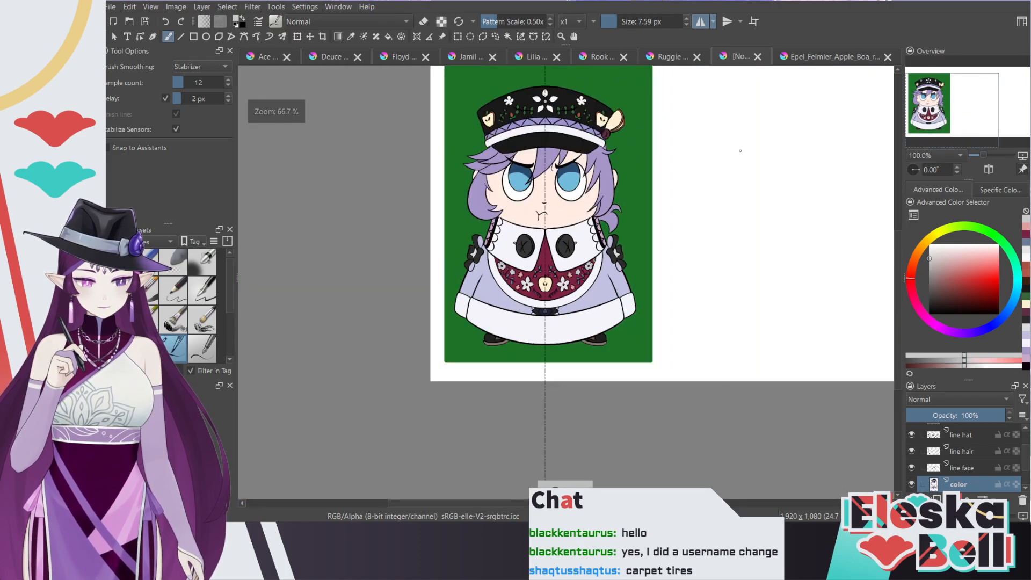
key("plus")
left_click_drag(952, 120, 950, 115)
left_click(701, 22)
key("minus")
key("plus")
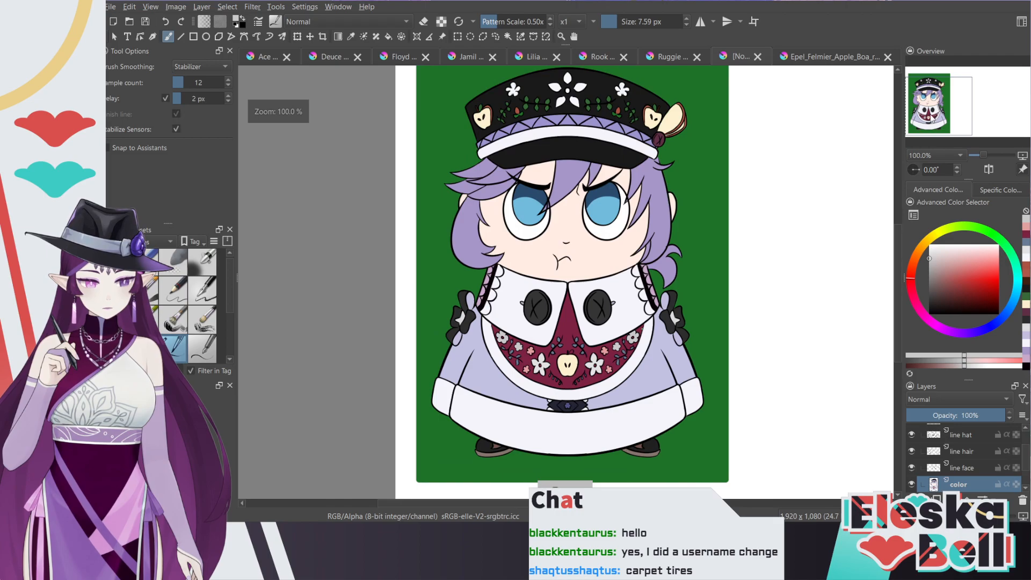
scroll(770, 150, "down", 1)
scroll(769, 150, "up", 2)
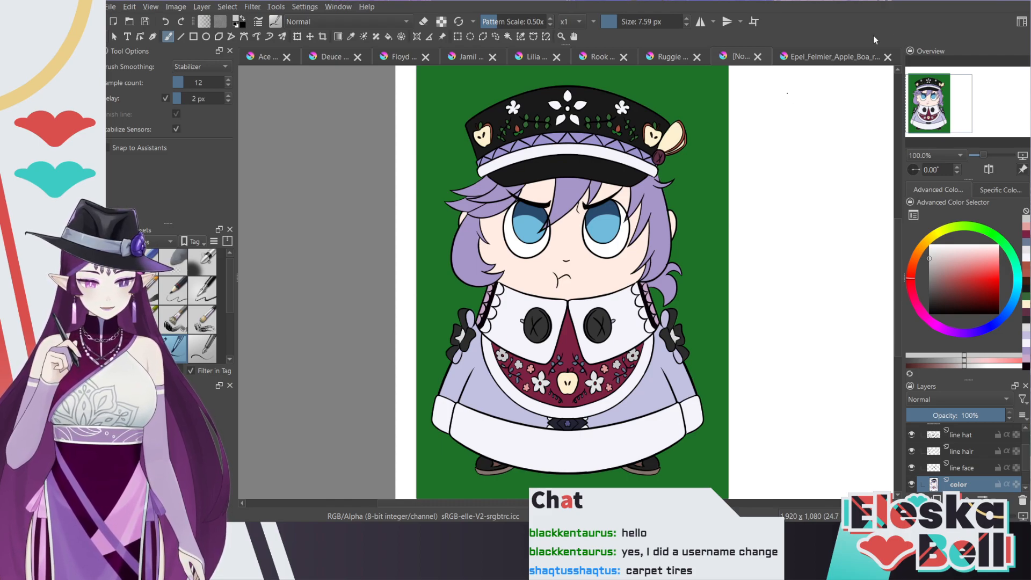
left_click(935, 109)
left_click_drag(934, 109, 935, 102)
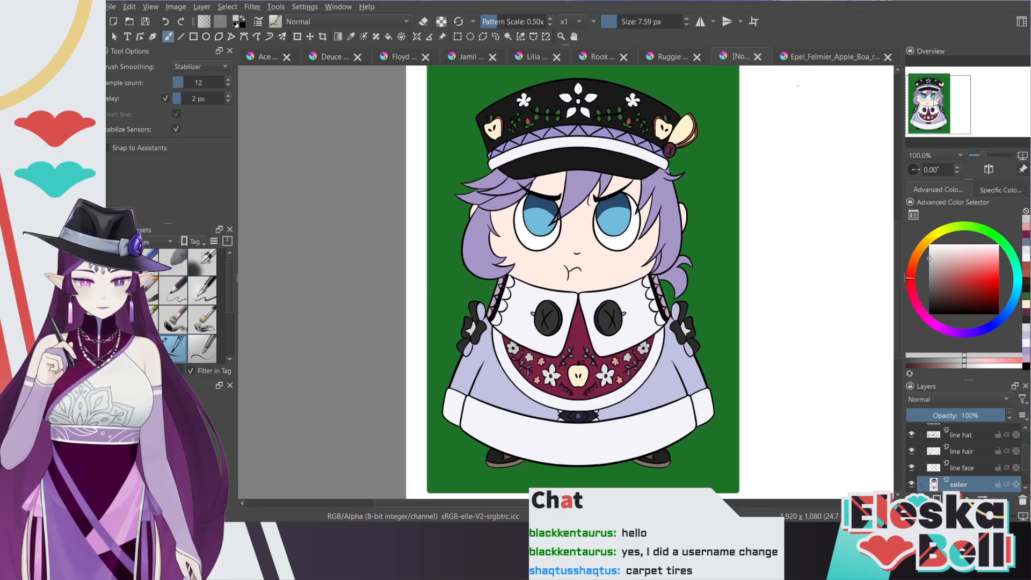
Step: Switch to the Epel reference image and sample the darker purple of the hair shadow beside the neck for painting
left_click(835, 59)
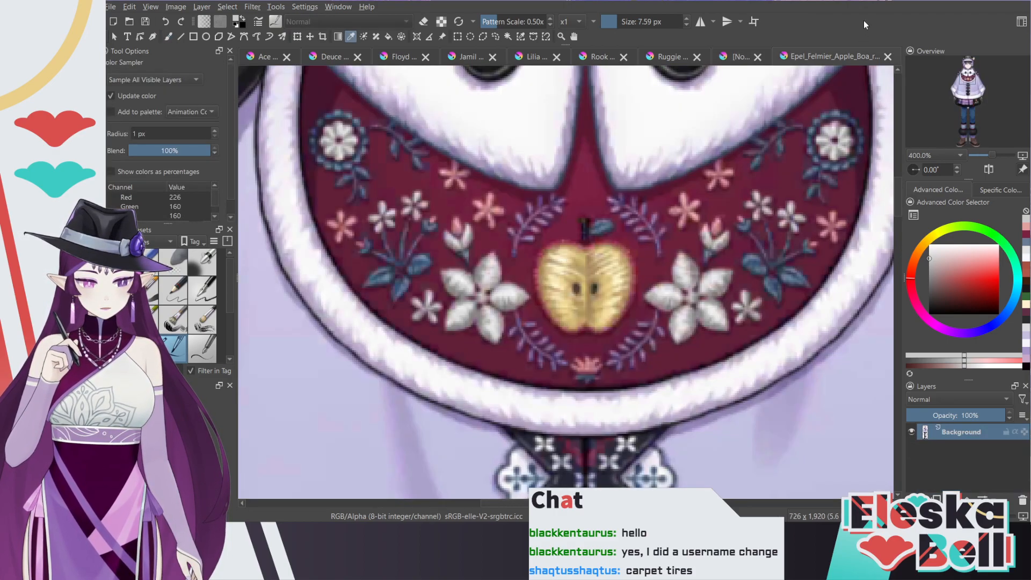
left_click_drag(975, 96, 974, 77)
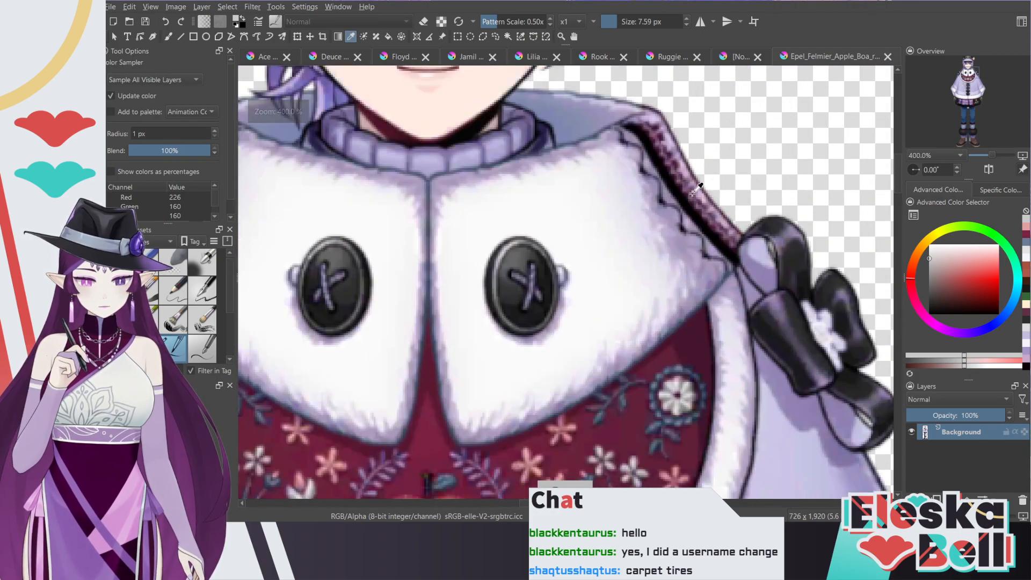
left_click(678, 189)
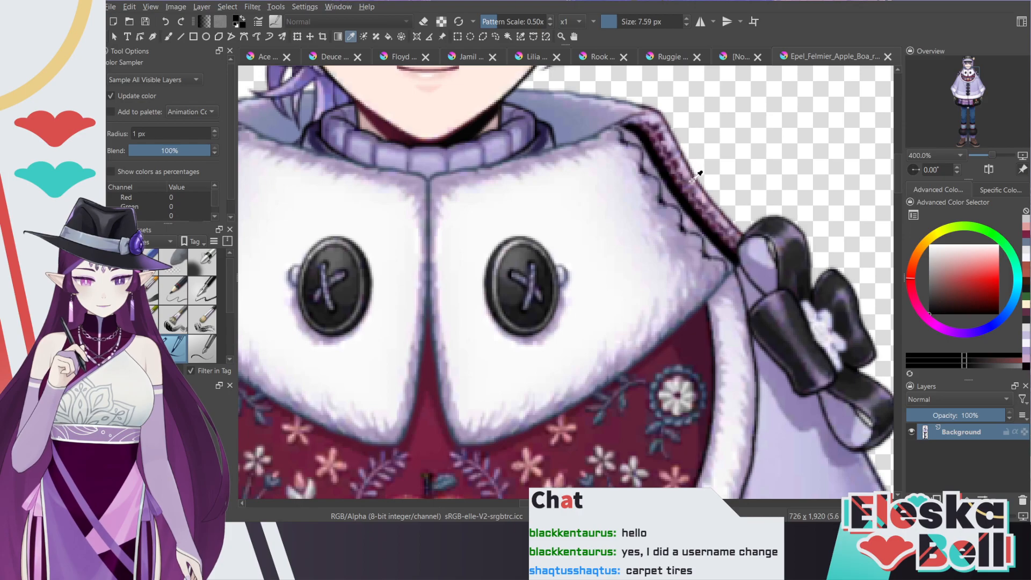
scroll(968, 82, "down", 2)
left_click_drag(967, 82, 967, 75)
scroll(967, 75, "up", 1)
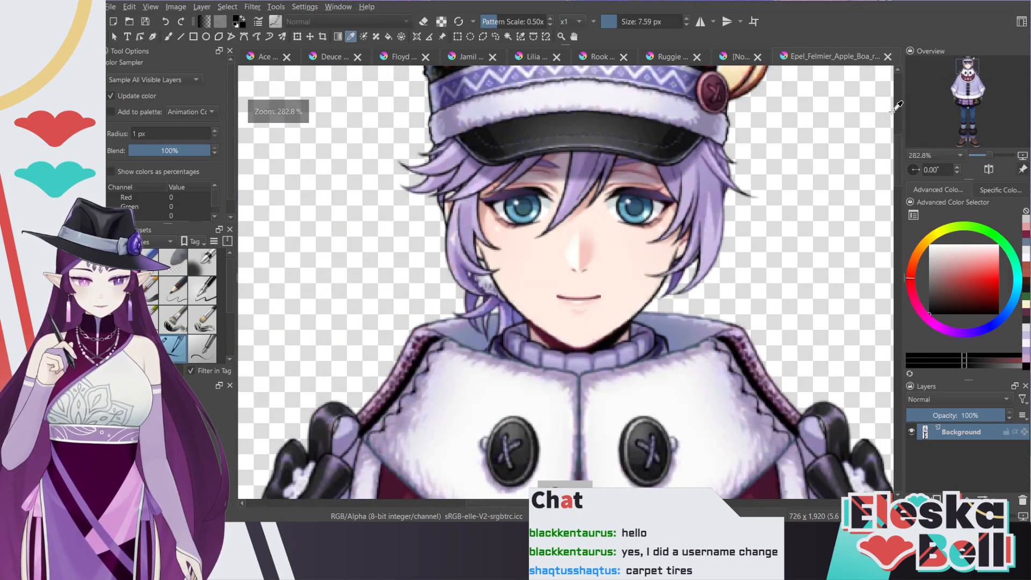
key("ctrl+plus")
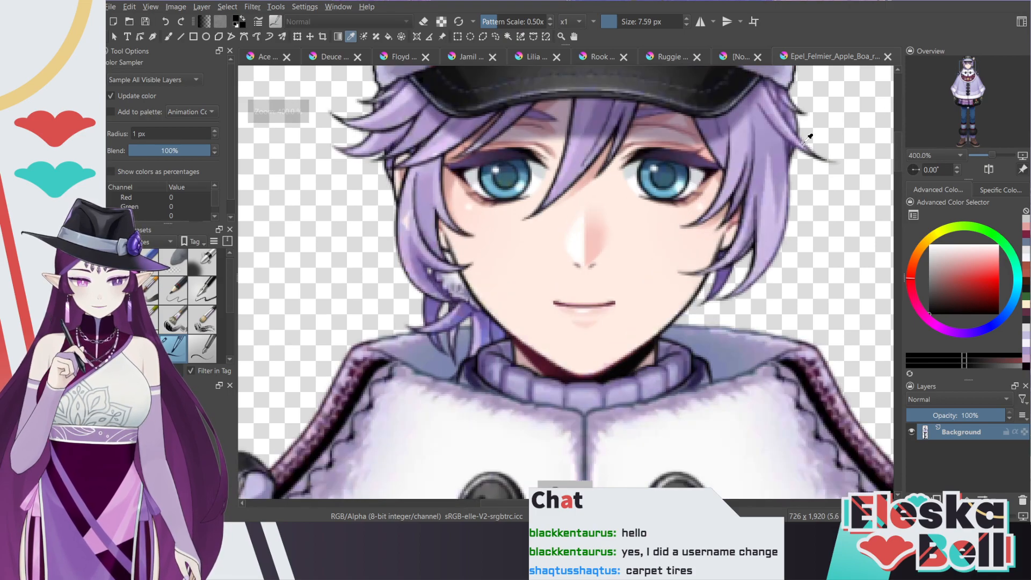
left_click(437, 300)
key("b")
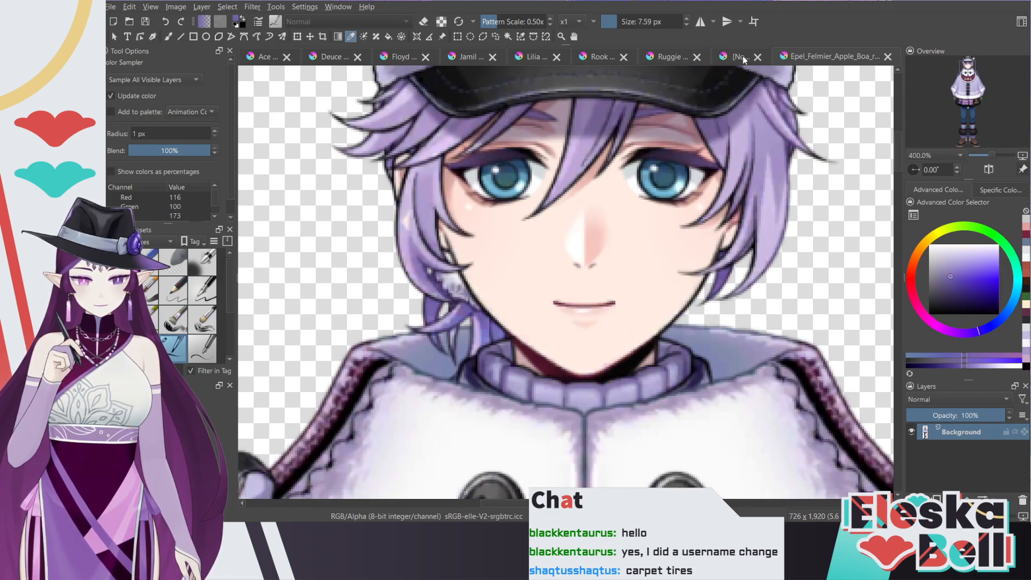
Step: Back in the chibi drawing, alpha-lock the line outfit, line hat, line hair and line face layers, and select line hair
left_click(740, 57)
key("ctrl+plus")
key("ctrl+plus")
key("ctrl+minus")
scroll(1027, 469, "down", 1)
scroll(1027, 469, "up", 1)
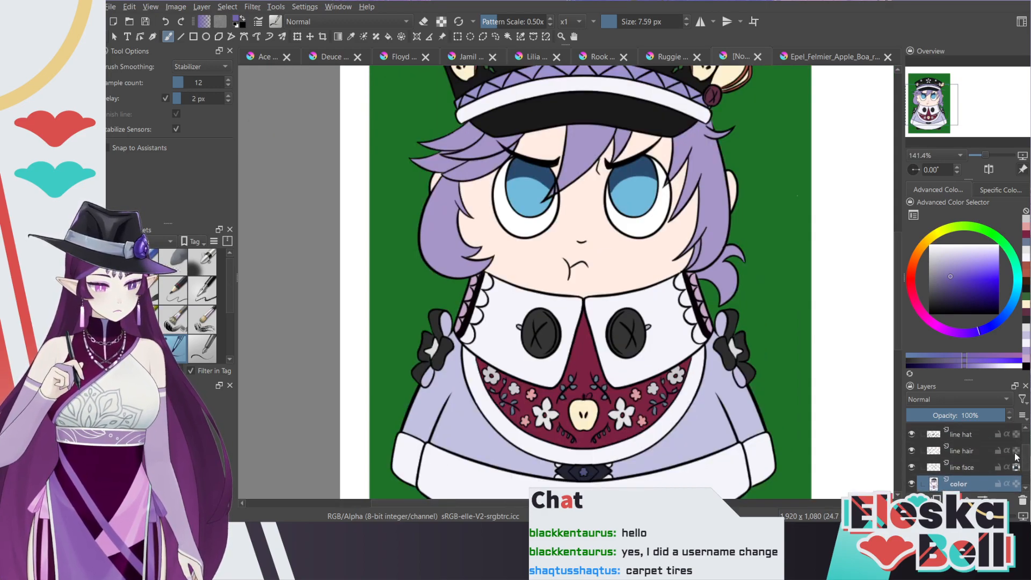
scroll(1017, 457, "up", 2)
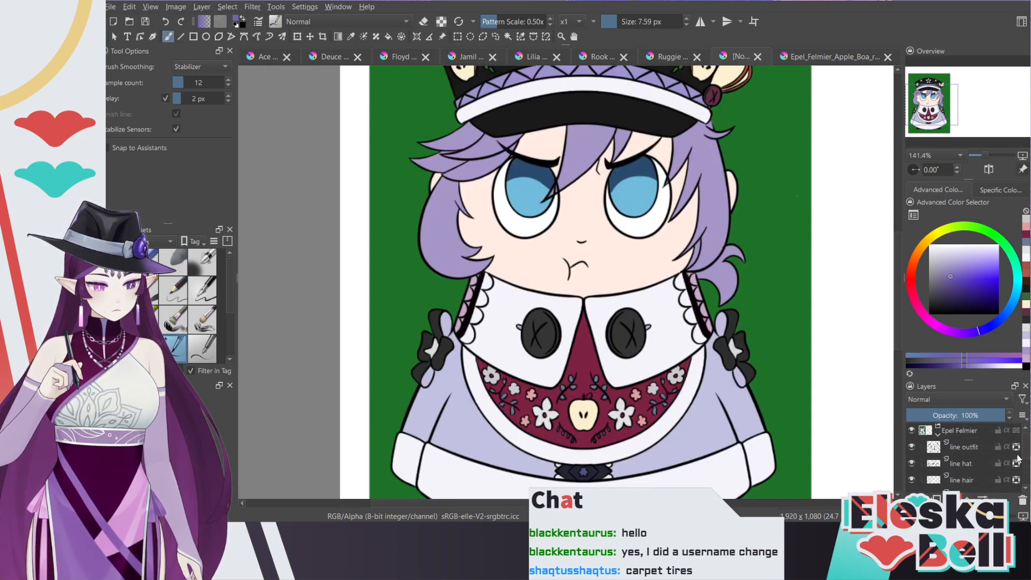
scroll(1027, 451, "down", 2)
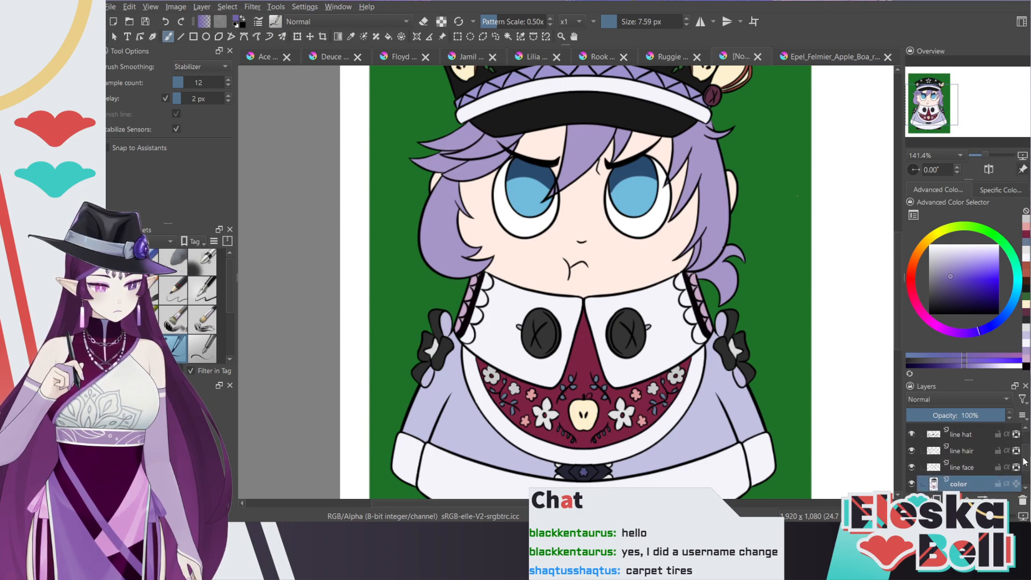
left_click(979, 453)
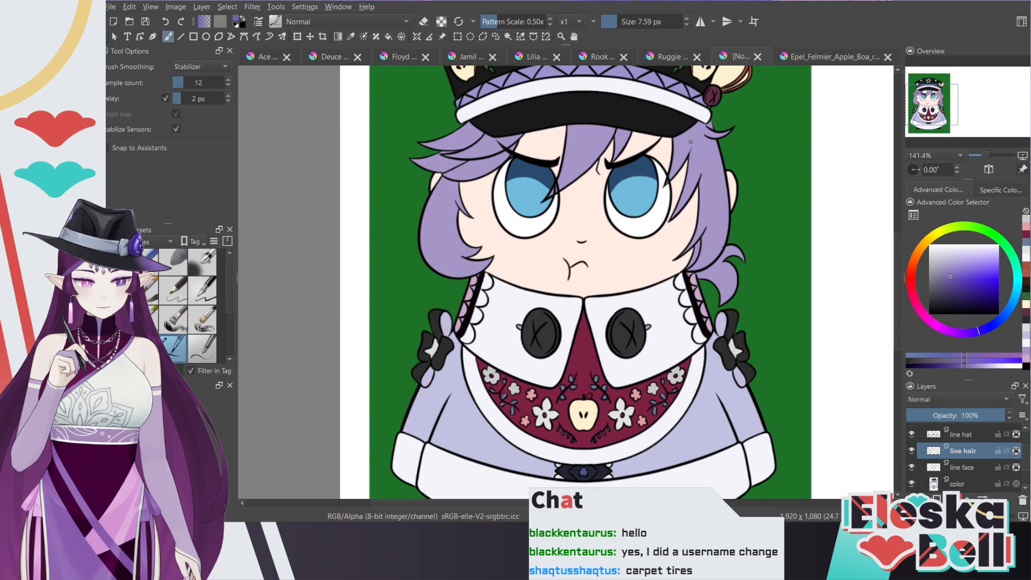
Step: Recolor in the sampled purple the inner line ends of the strands beside the right-hand eye and the tuft below the hat brim
scroll(659, 242, "up", 4)
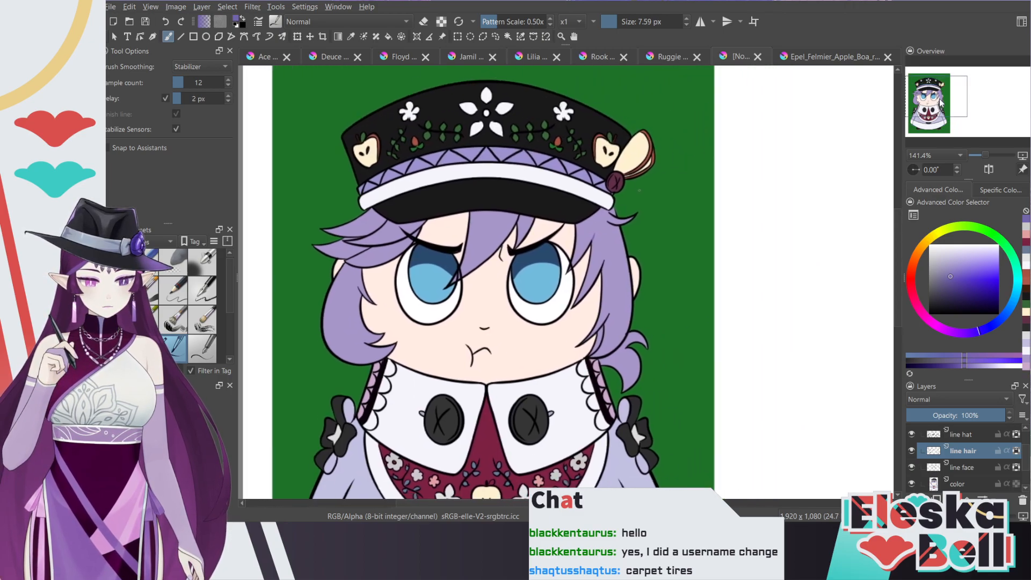
left_click_drag(654, 231, 659, 205)
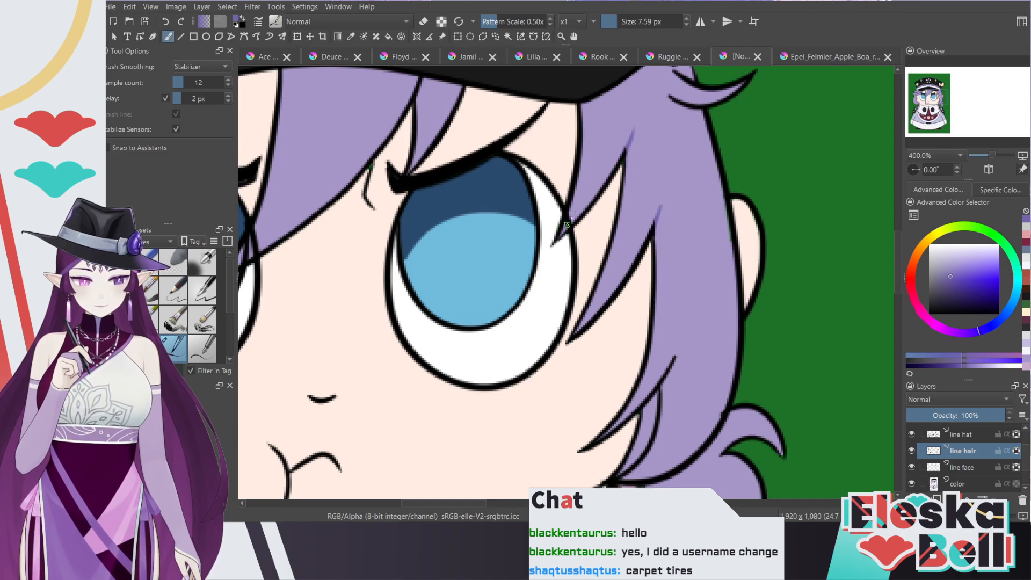
left_click(941, 104)
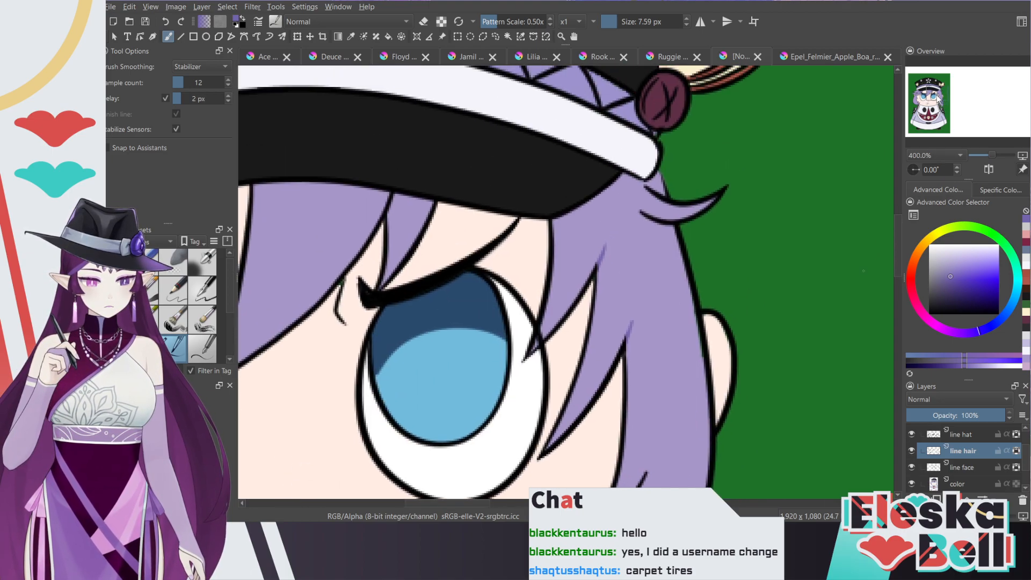
left_click_drag(649, 205, 671, 232)
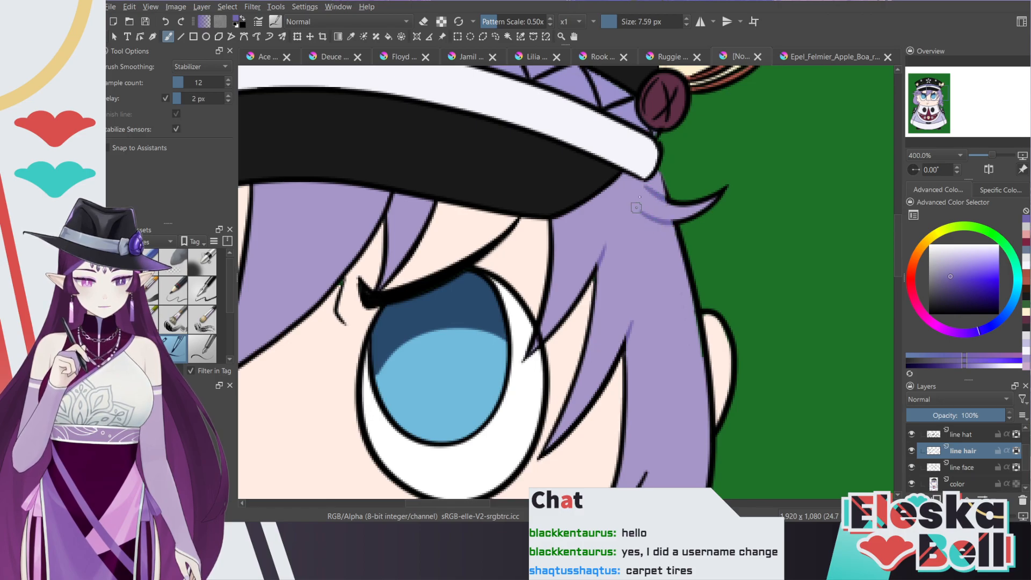
Step: Recolor in purple the inner line of the right-hand cheek strand and the line where the side hair meets the ponytail
left_click_drag(898, 218, 899, 256)
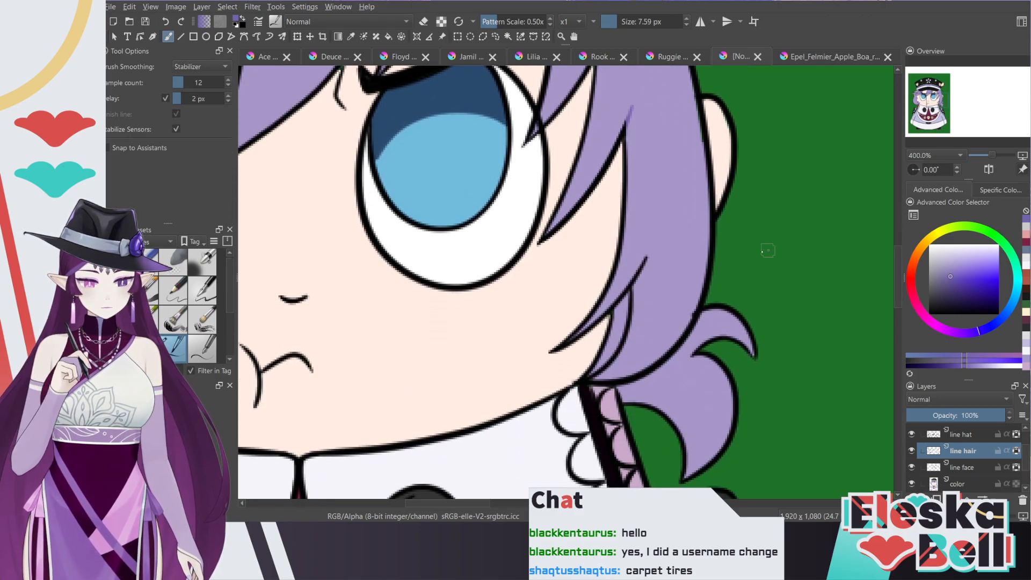
left_click_drag(628, 311, 650, 253)
left_click_drag(639, 288, 615, 357)
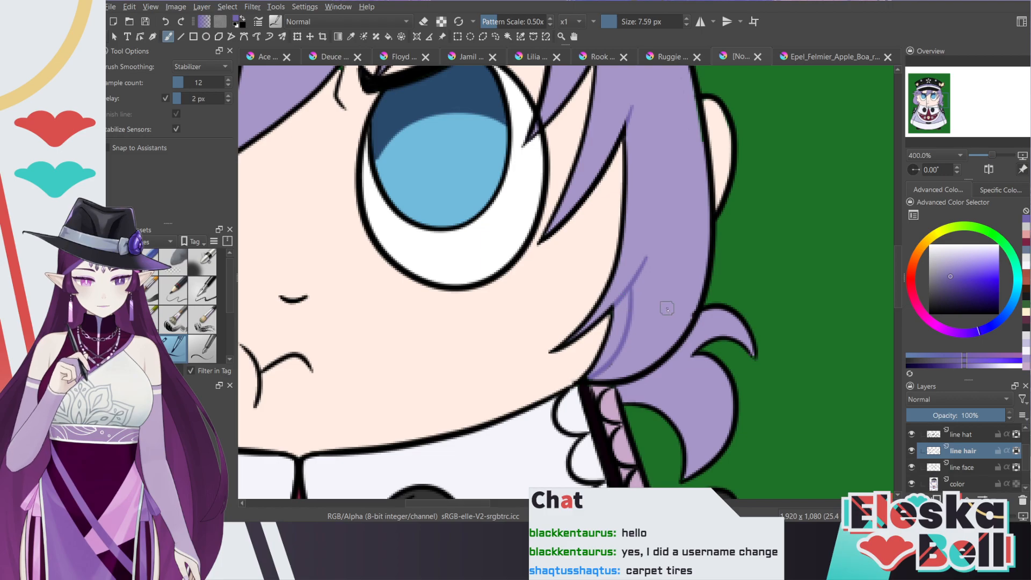
mouse_move(616, 379)
left_mouse_down()
mouse_move(655, 378)
mouse_move(693, 329)
left_mouse_up()
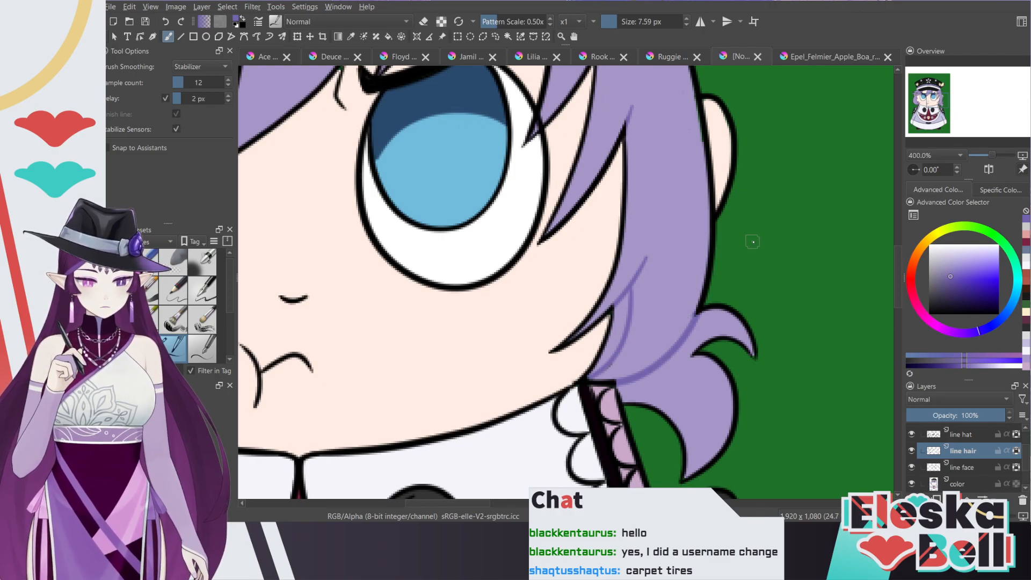
Step: Recolor in purple the upper part of the line separating the central bang from the narrow strand beside it
key("minus")
left_click_drag(929, 105, 928, 98)
key("plus")
key("plus")
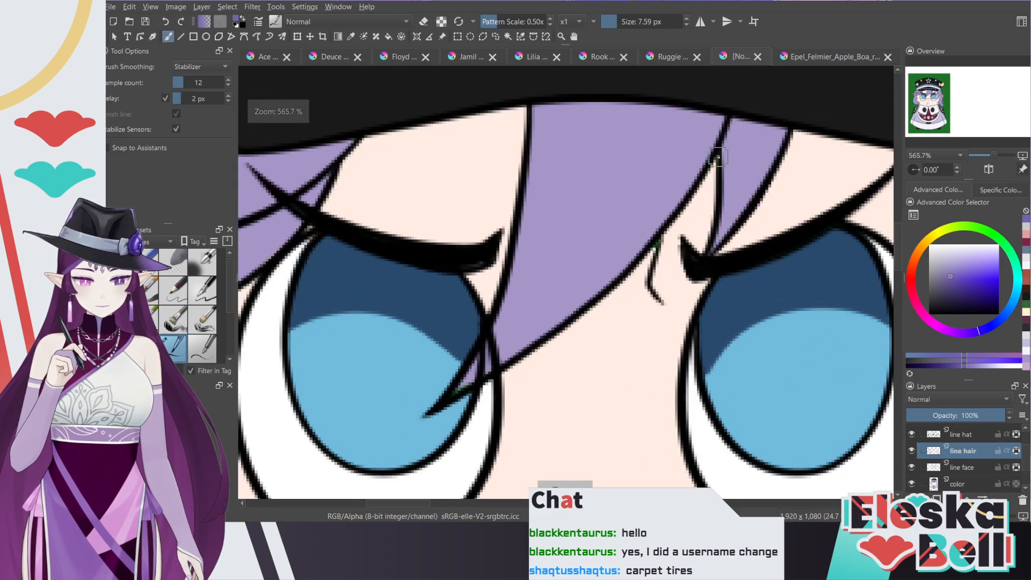
left_click_drag(720, 144, 725, 125)
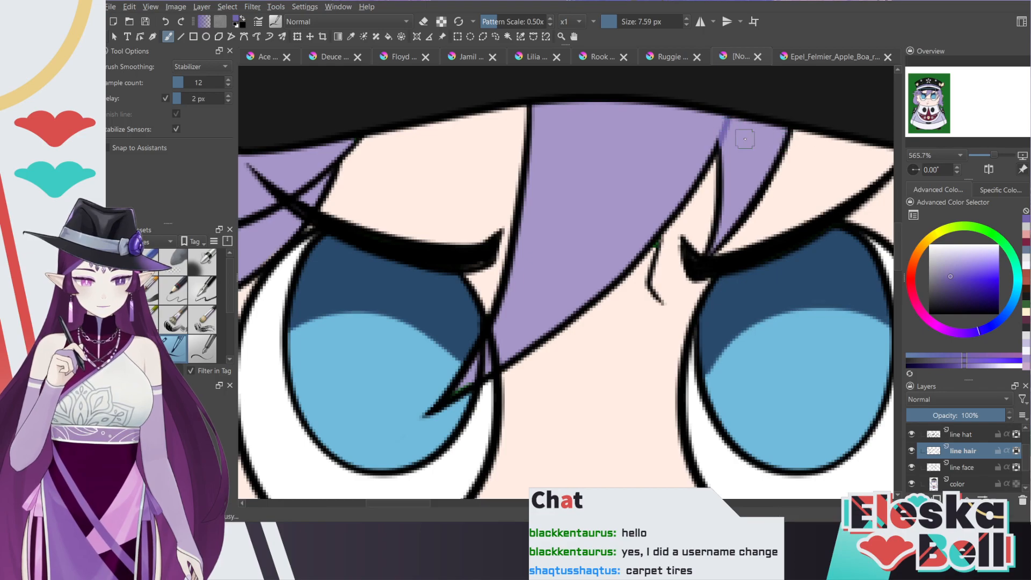
Step: Recolor in purple the inner lines of the drawing's left fringe strands and the line where they overlap the side hair
key("minus")
key("minus")
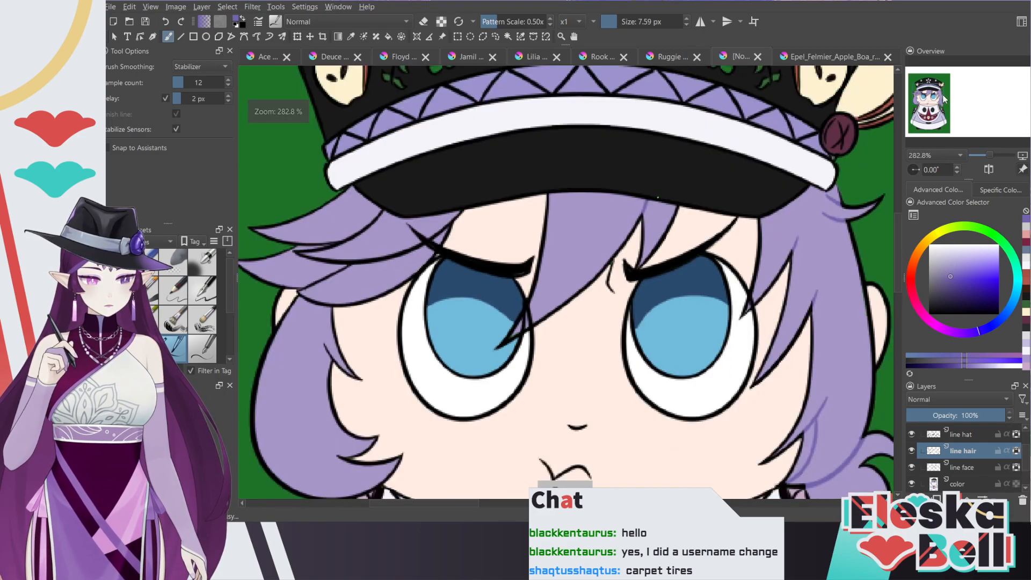
left_click_drag(932, 99, 925, 95)
key("plus")
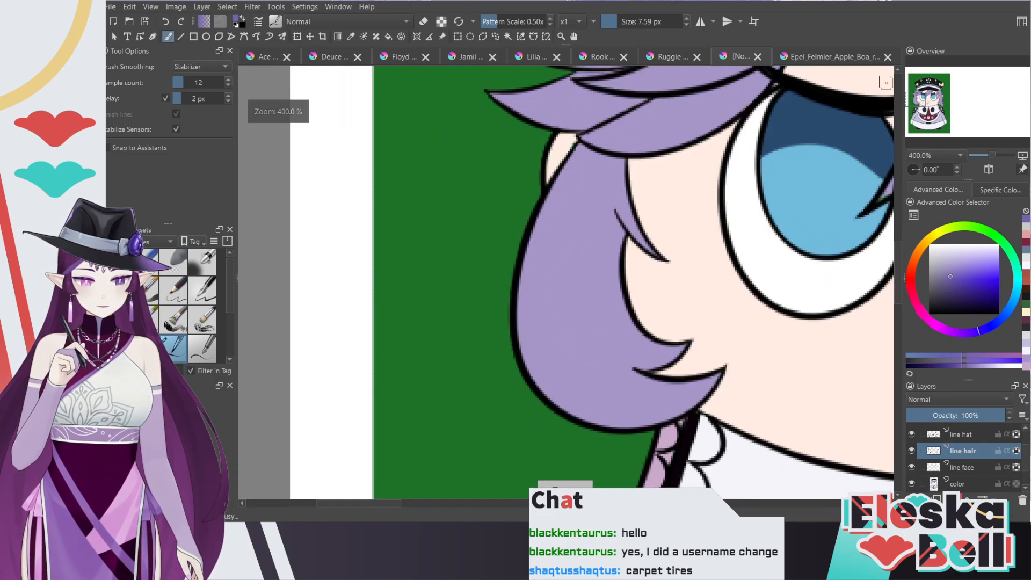
mouse_move(584, 148)
left_mouse_down()
mouse_move(606, 142)
mouse_move(620, 164)
left_mouse_up()
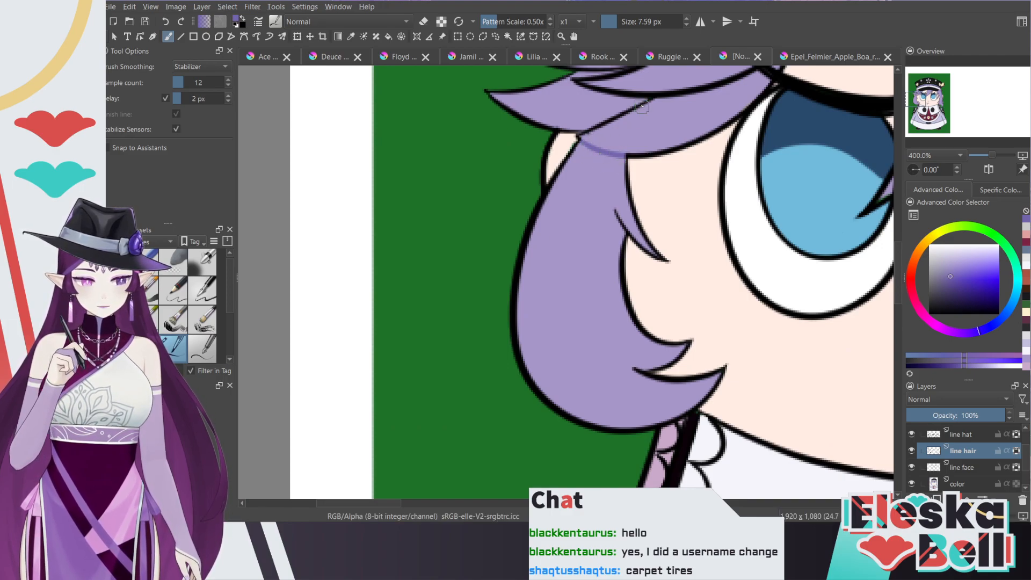
scroll(584, 253, "up", 3)
mouse_move(584, 253)
left_mouse_down()
mouse_move(608, 259)
mouse_move(587, 252)
mouse_move(631, 245)
mouse_move(662, 226)
mouse_move(623, 239)
mouse_move(668, 220)
mouse_move(658, 235)
mouse_move(645, 232)
mouse_move(725, 209)
left_mouse_up()
left_click_drag(747, 201, 767, 196)
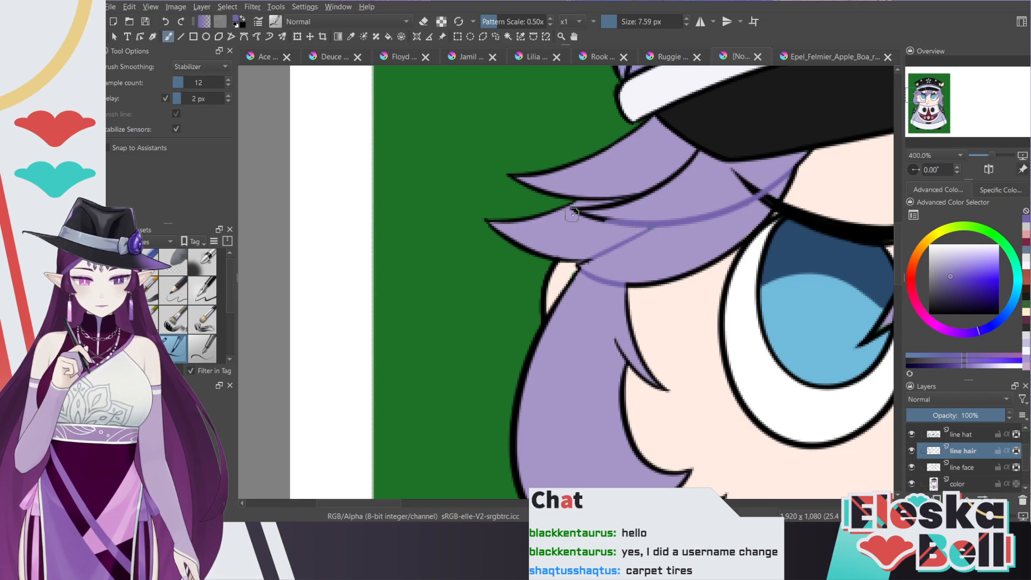
left_click_drag(584, 210, 667, 178)
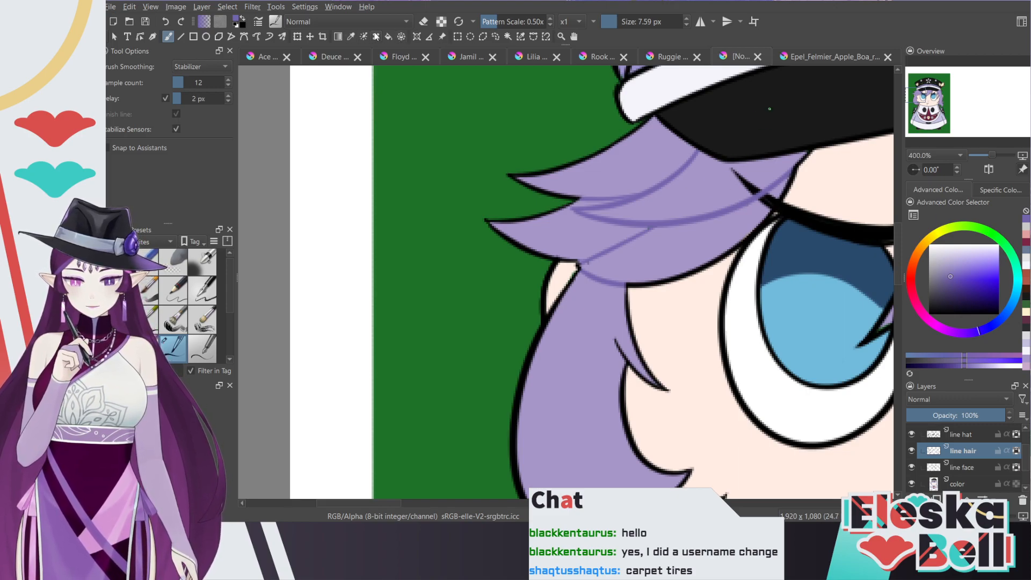
Step: Sample the hair's light purple fill and brush it on the color layer around the left fringe's lower inner line
left_click(352, 37)
left_click(583, 227)
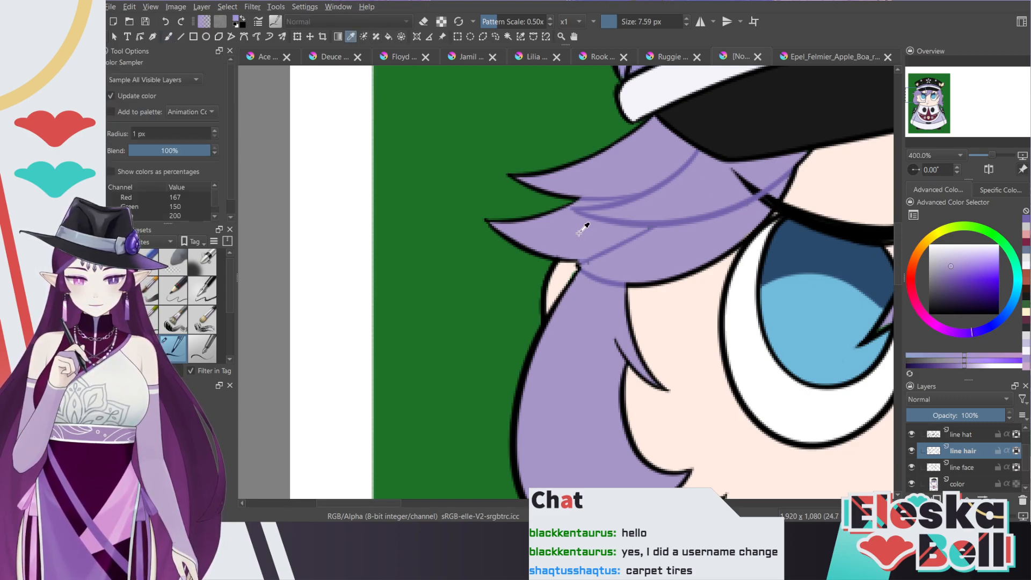
left_click(171, 36)
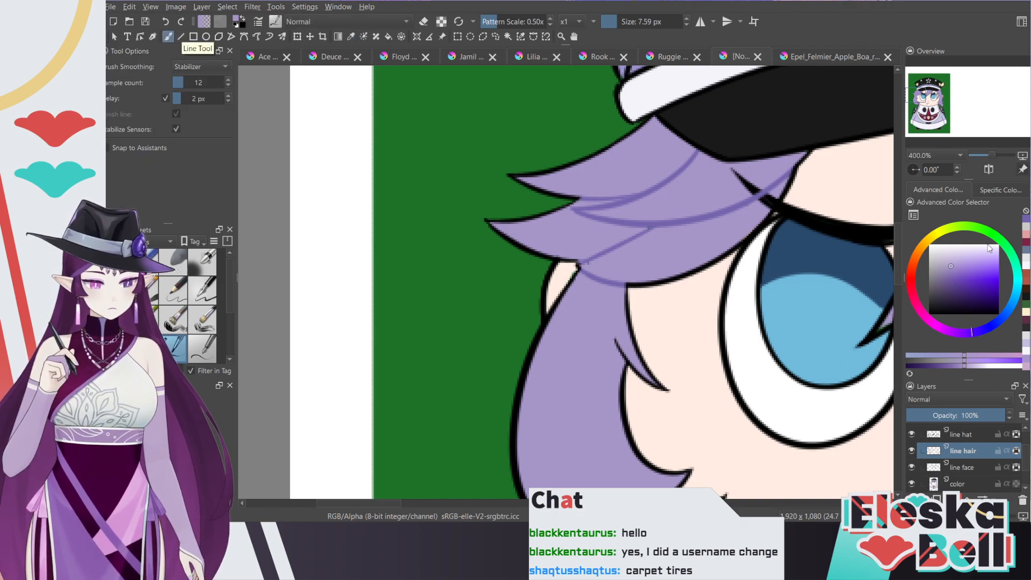
left_click(965, 484)
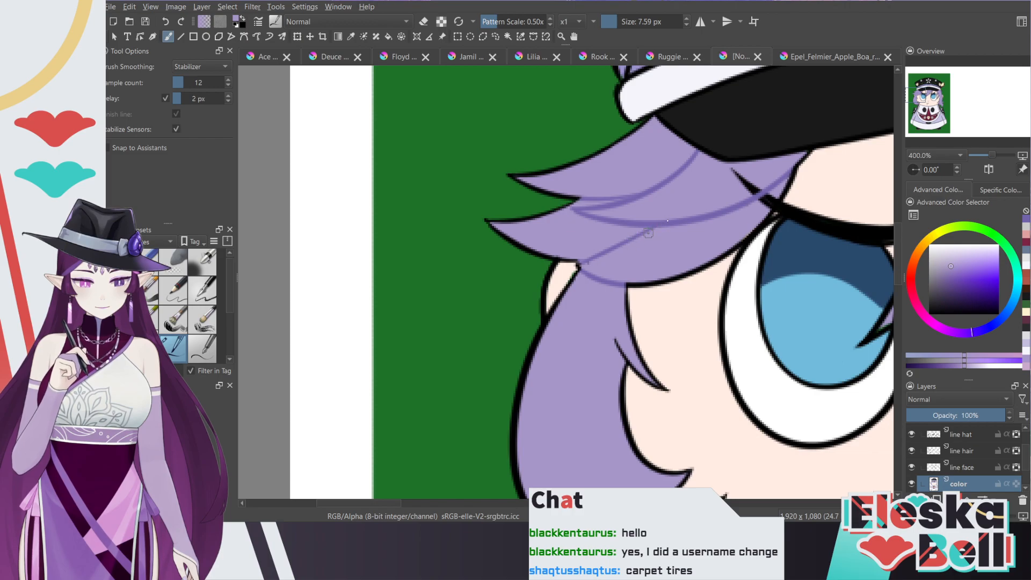
left_click_drag(589, 267, 634, 210)
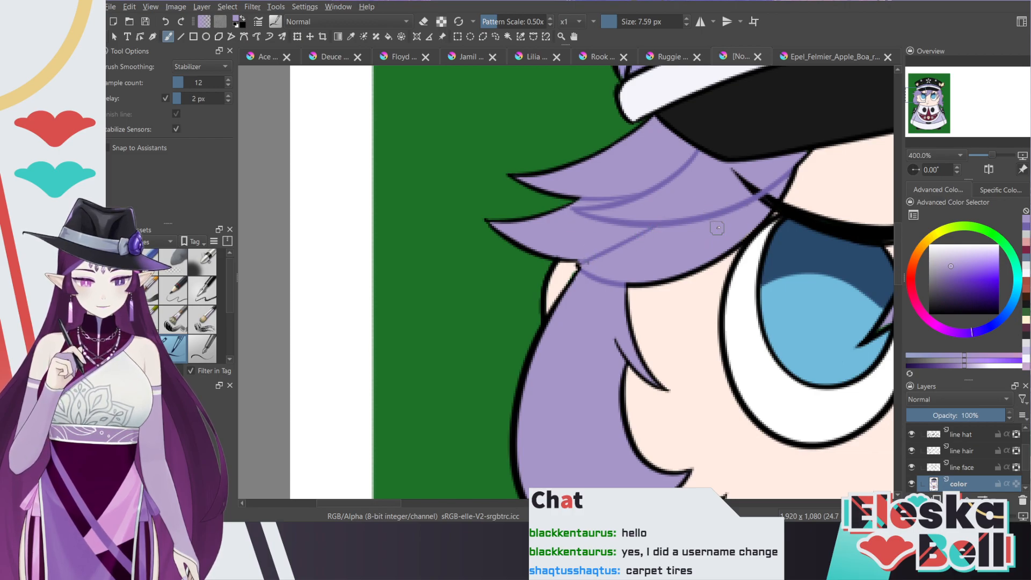
Step: Erase the stray purple mark beside the inner lines where the drawing's left fringe meets the side hair, checking the hair and face line layers
key("e")
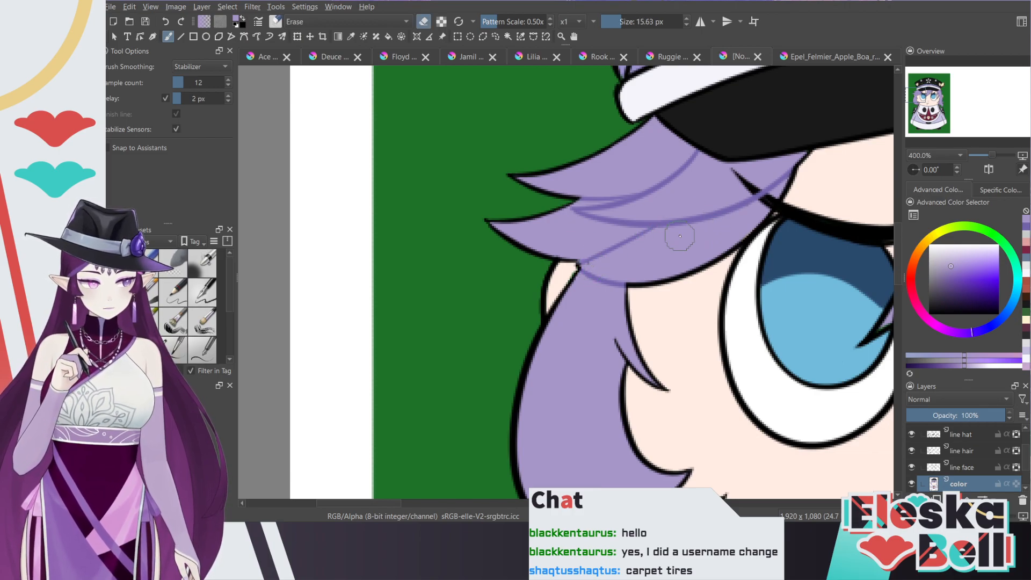
left_click(963, 451)
key("ctrl+plus")
key("ctrl+plus")
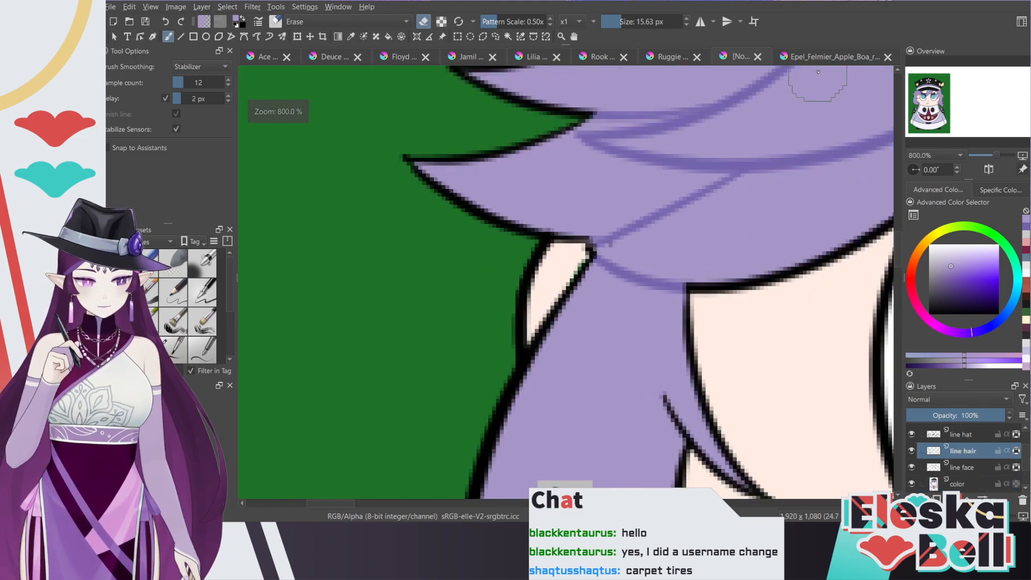
left_click_drag(623, 23, 608, 23)
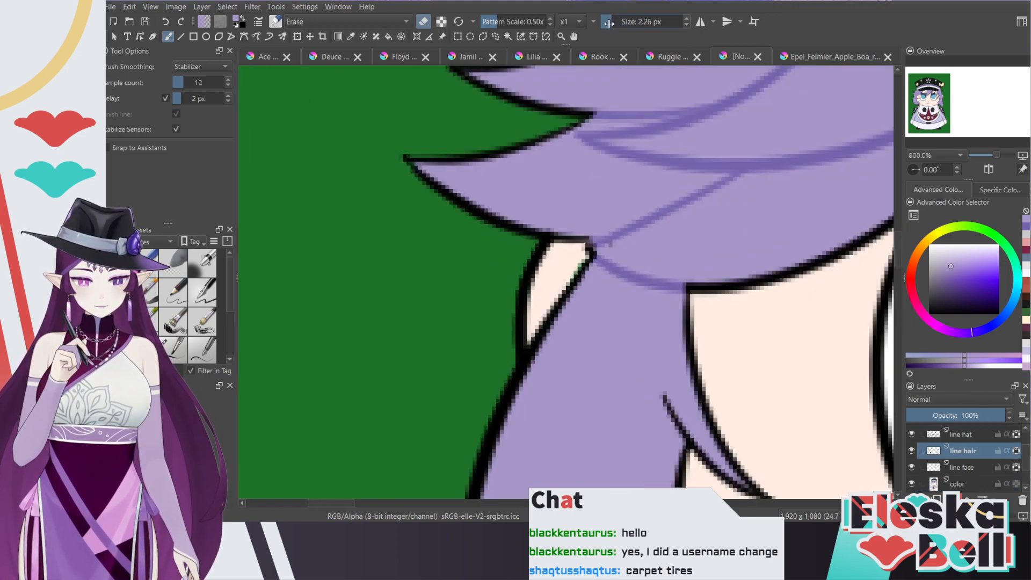
left_click(611, 246)
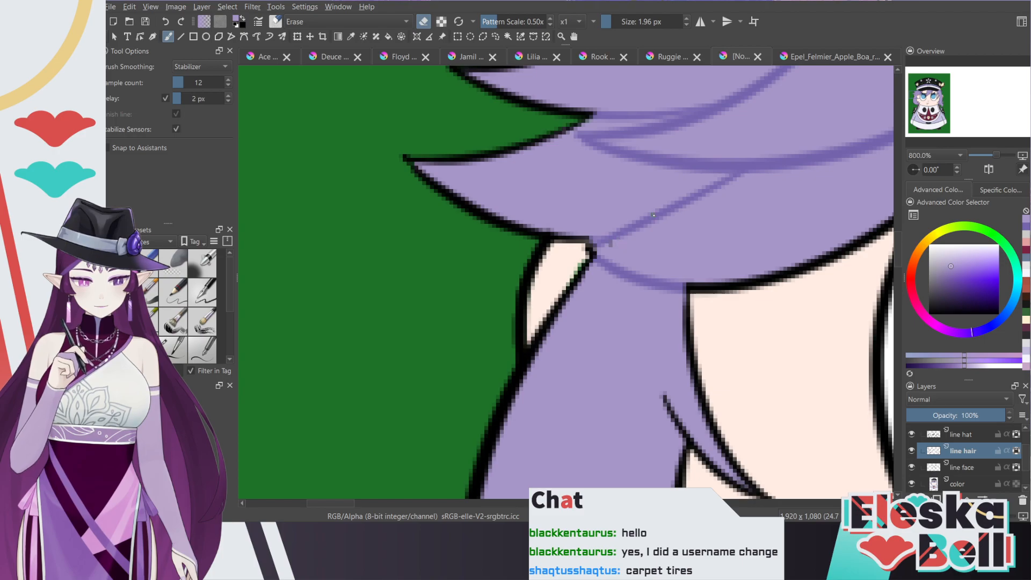
left_click_drag(609, 22, 616, 21)
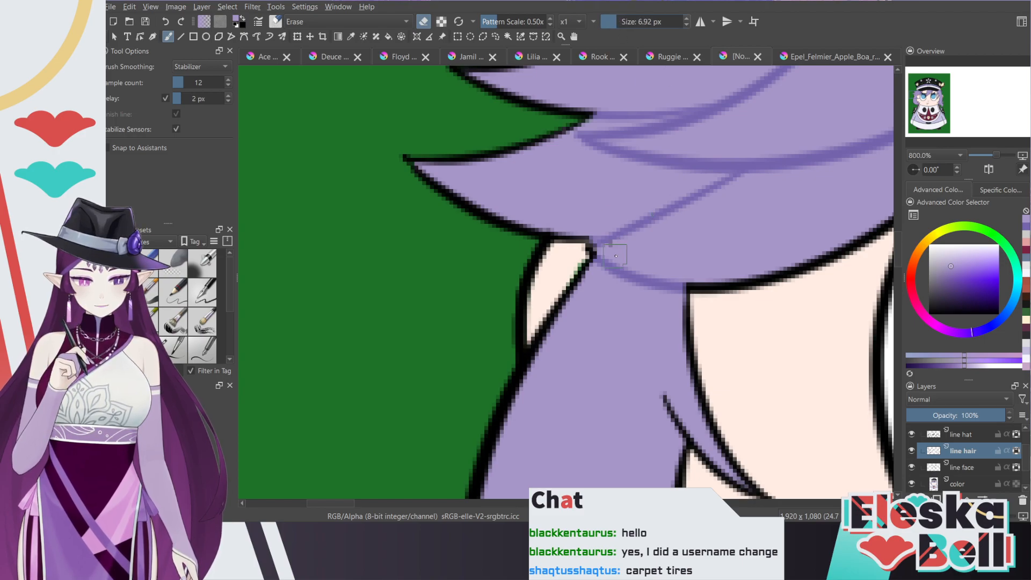
mouse_move(615, 249)
left_mouse_down()
mouse_move(605, 230)
mouse_move(608, 243)
left_mouse_up()
left_click(964, 467)
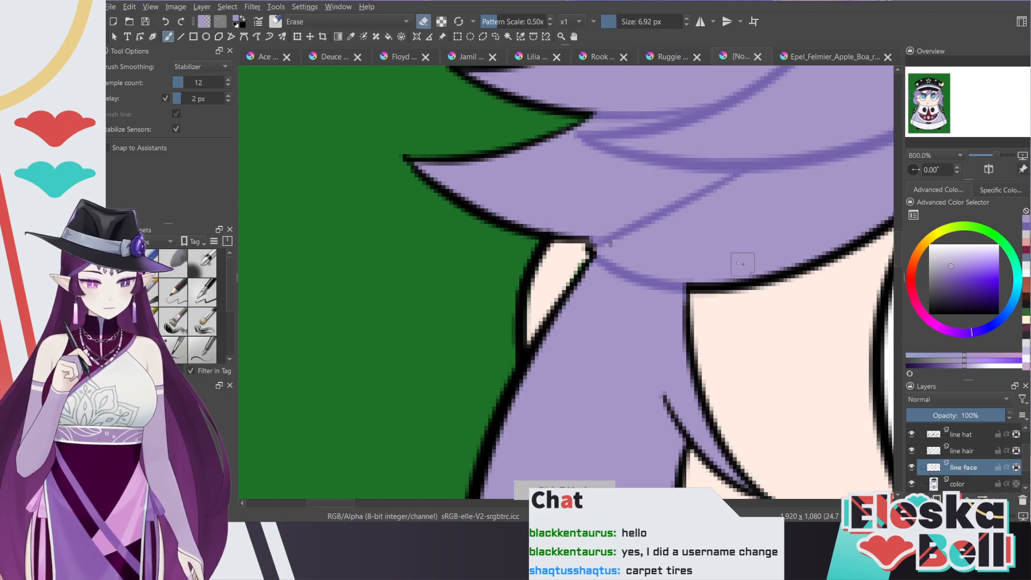
scroll(689, 227, "down", 1)
scroll(689, 227, "up", 1)
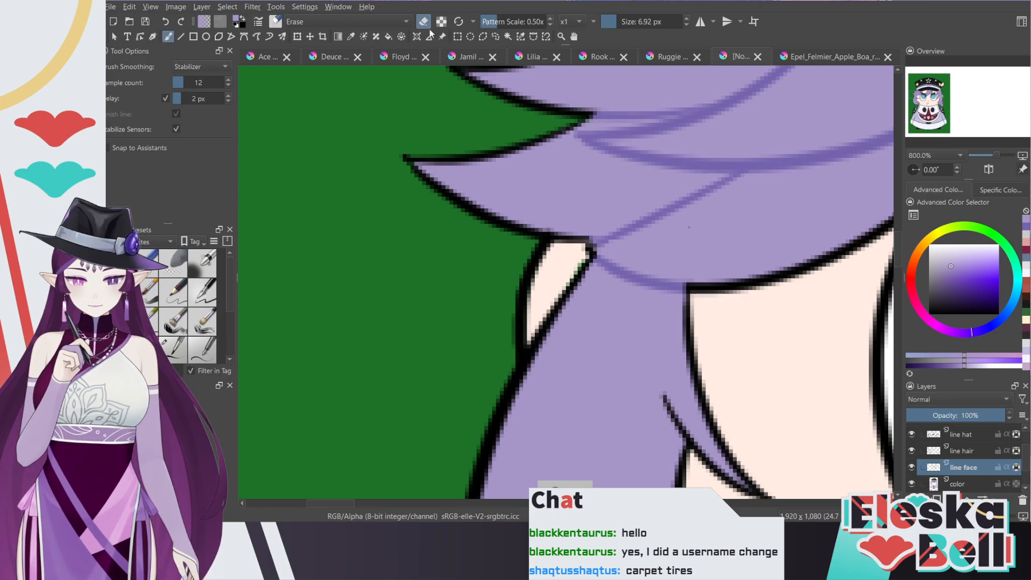
Step: Sample the skin tone and touch up the edge of the drawing's left ear beside the side hair on the color layer
left_click(351, 36)
left_click(550, 279)
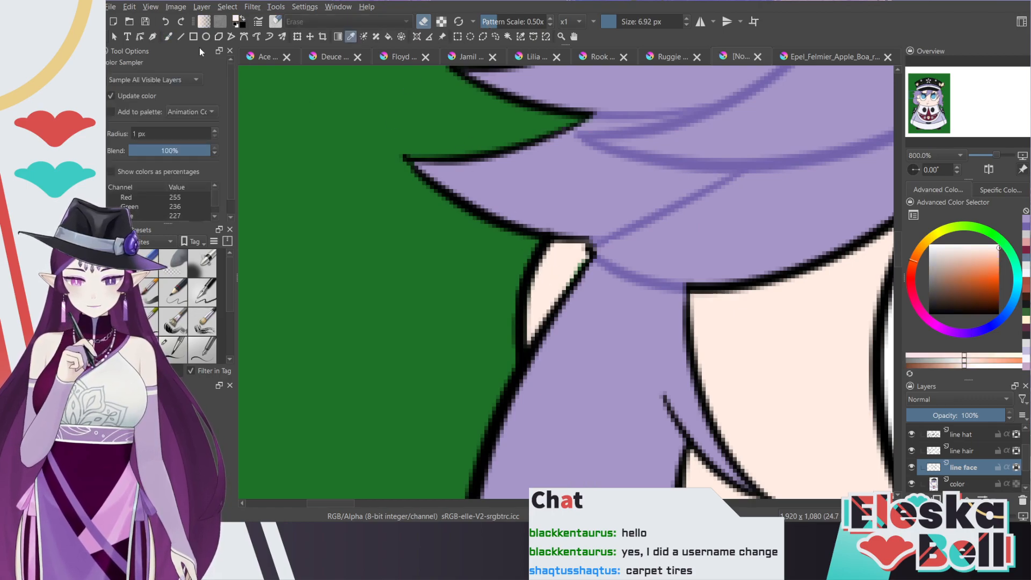
left_click(169, 37)
scroll(967, 456, "down", 2)
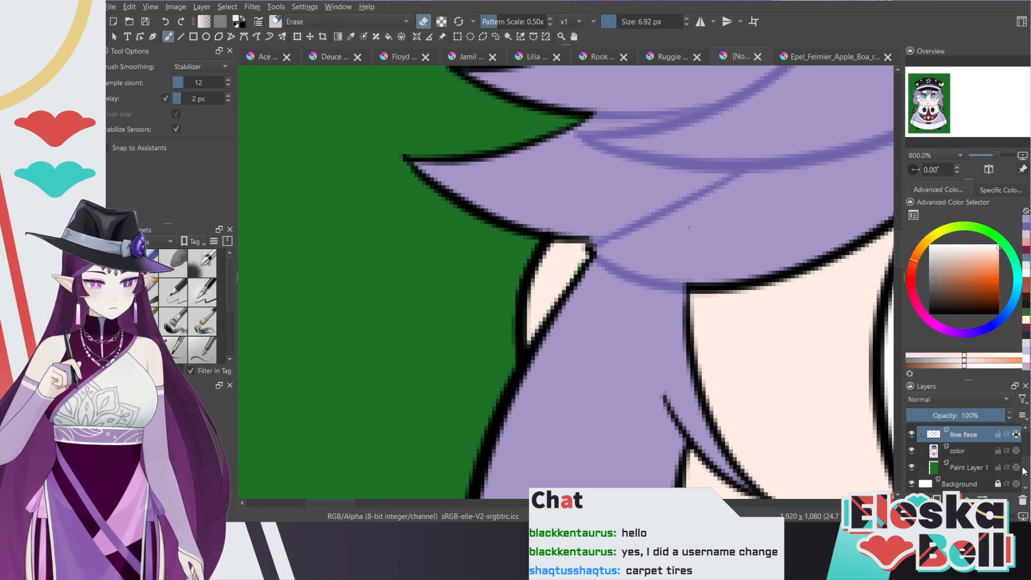
left_click(961, 452)
left_click_drag(570, 262, 562, 281)
key("ctrl+z")
key("e")
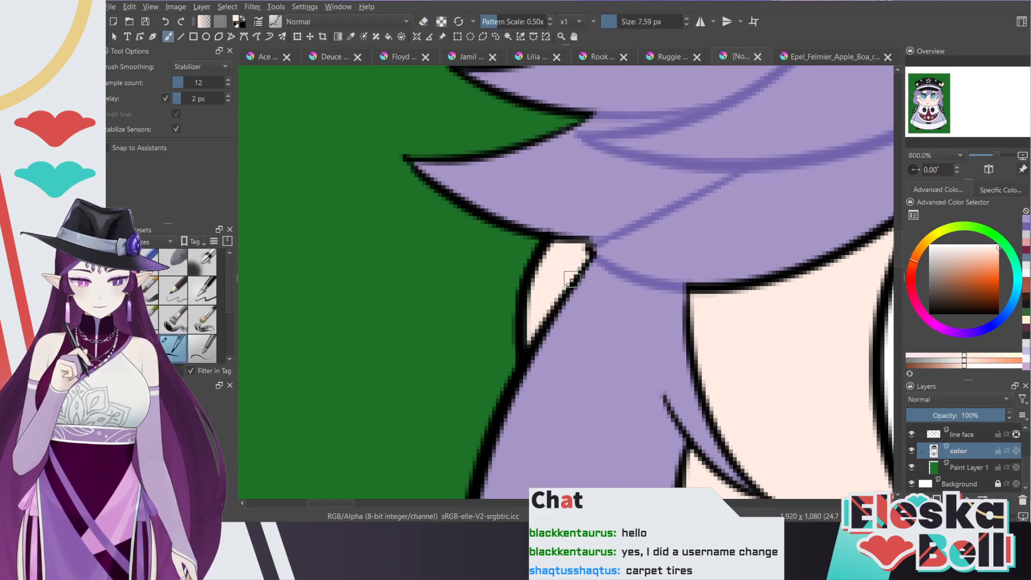
scroll(573, 278, "down", 2)
scroll(573, 277, "down", 2)
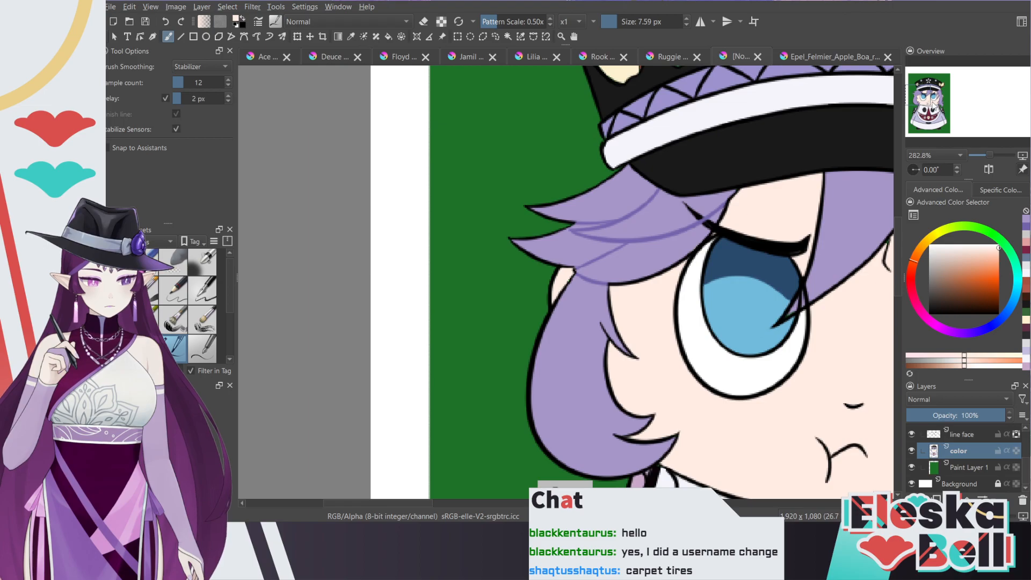
Step: Sample the darker purple line color and recolor the inner line ends of the left side hair's strands on the line hair layer
left_click(943, 102)
left_click_drag(943, 102, 934, 99)
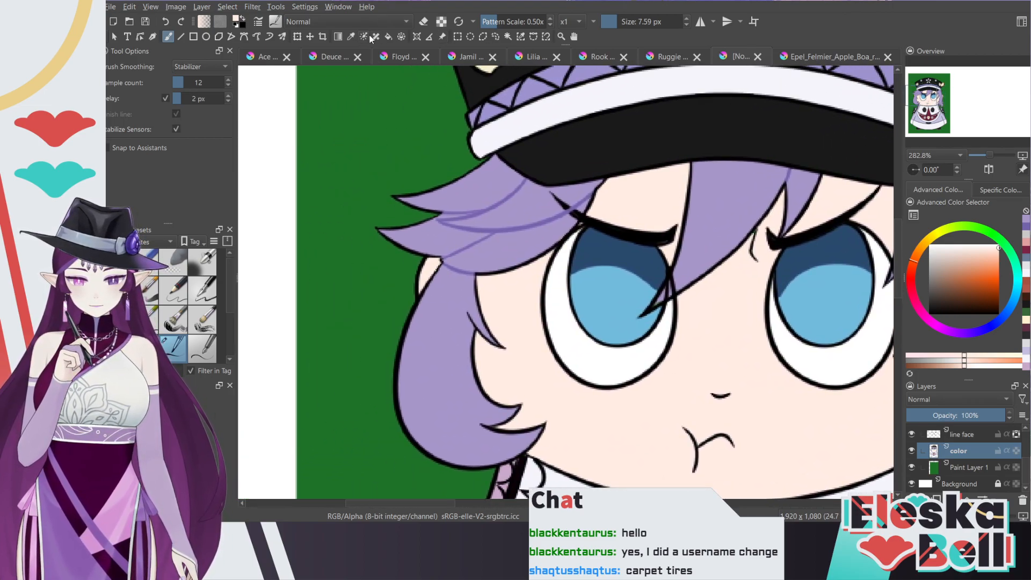
left_click(351, 37)
scroll(556, 161, "up", 2)
left_click(549, 144)
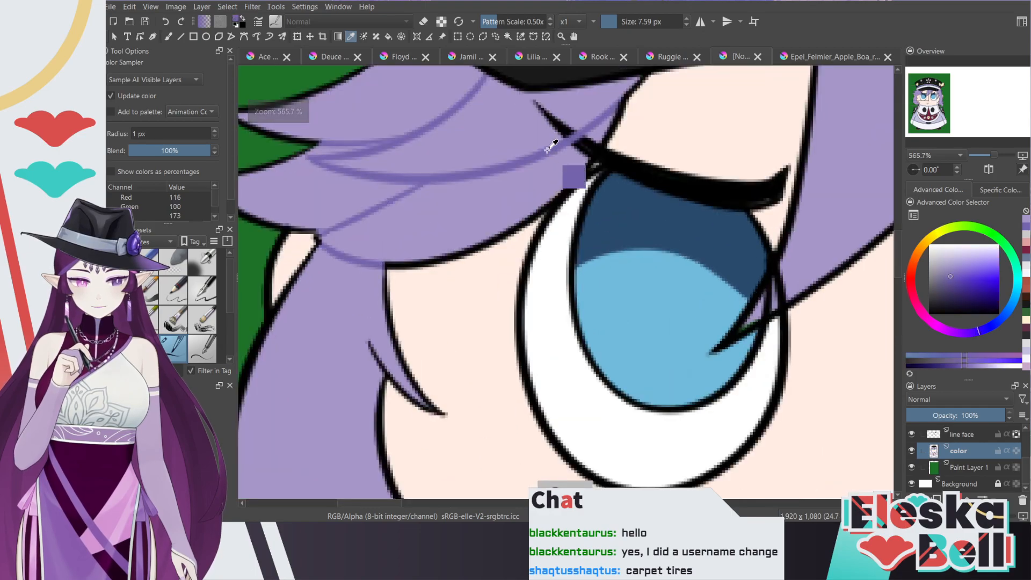
left_click(168, 37)
scroll(567, 282, "down", 2)
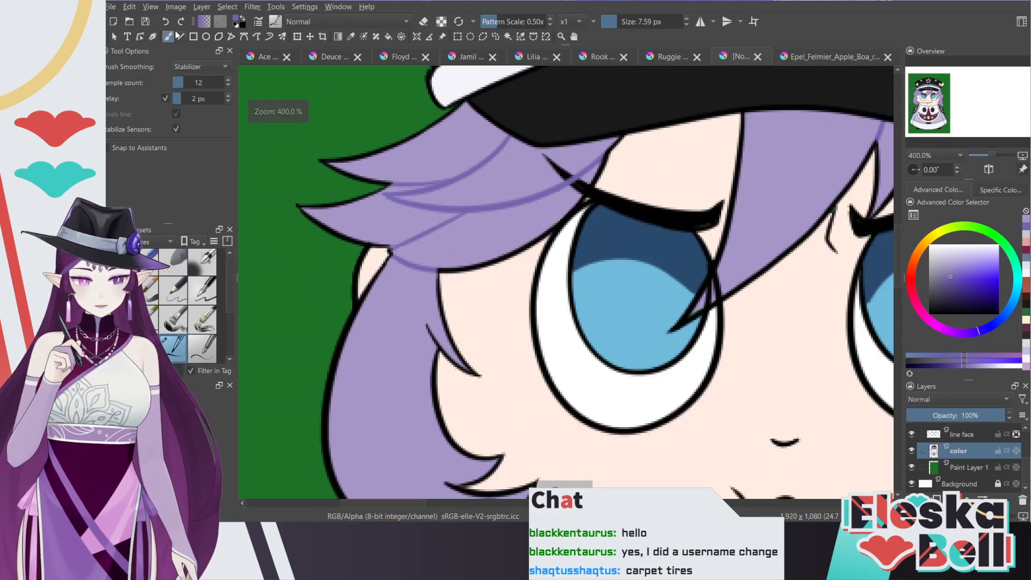
scroll(567, 282, "up", 1)
left_click(925, 104)
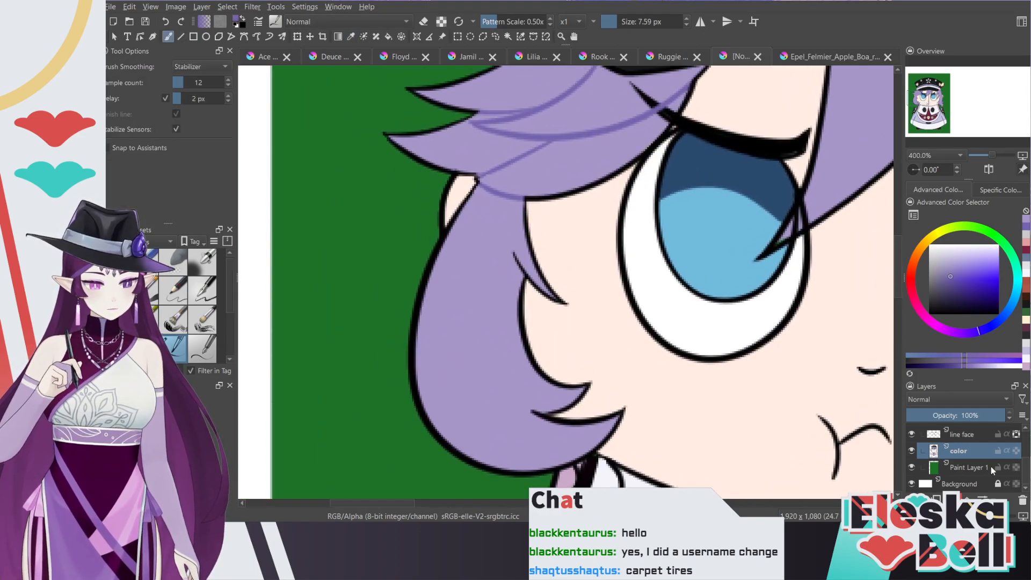
scroll(967, 462, "up", 3)
left_click(963, 462)
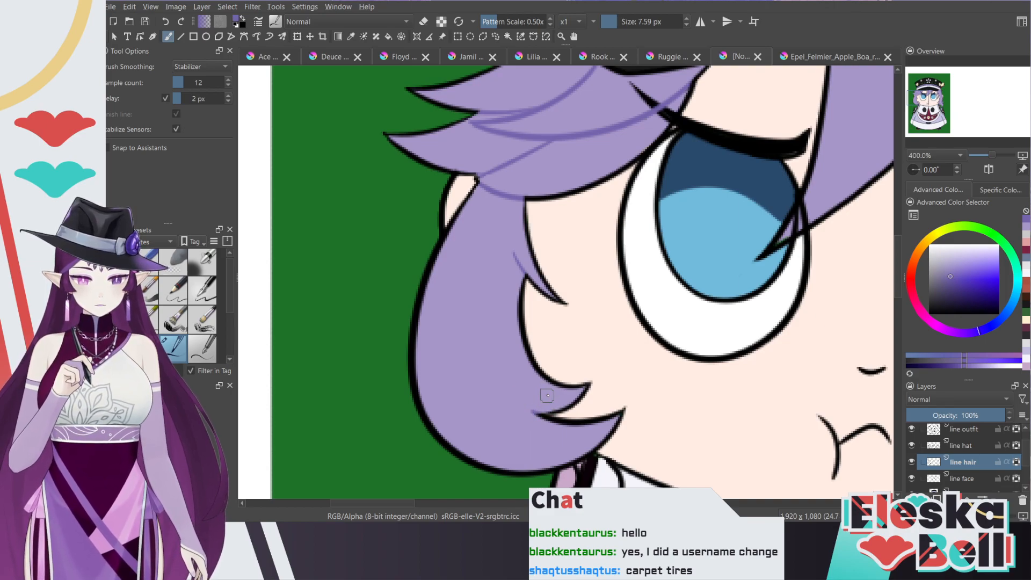
key("minus")
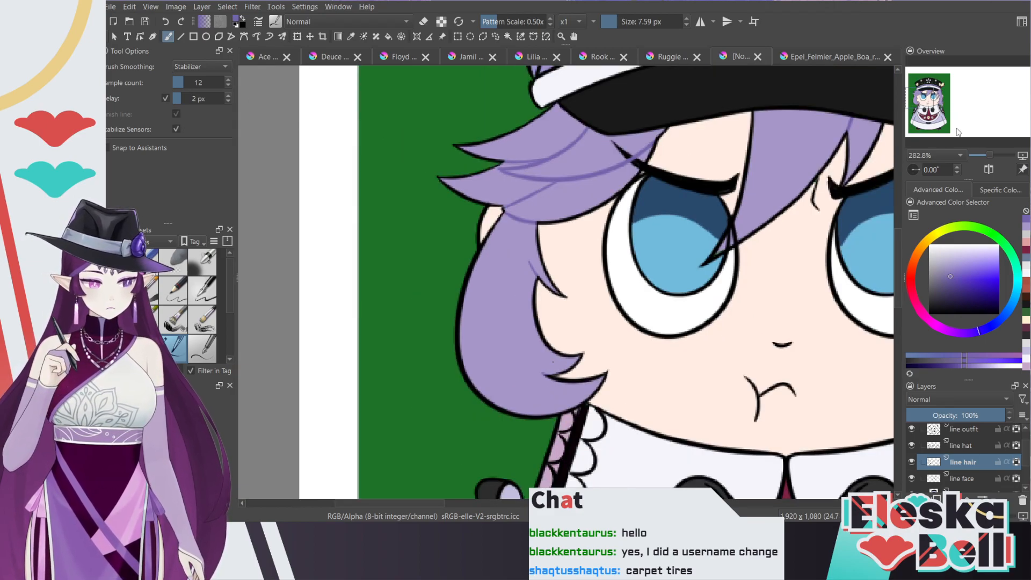
Step: On the line face layer, recolor in purple the lash line crossing the left fringe and the eye outline showing through the central bang
left_click(963, 478)
key("plus")
key("plus")
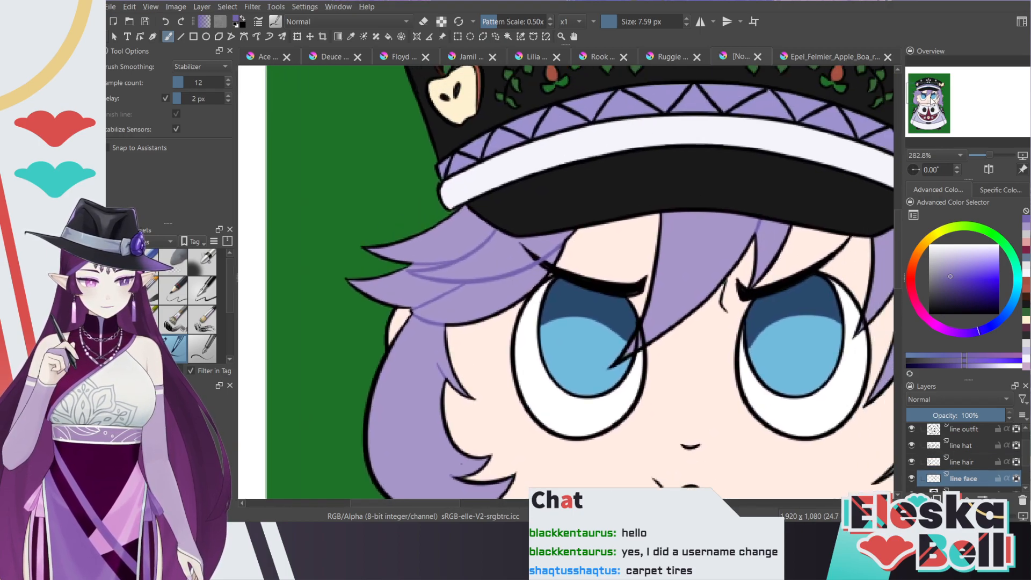
key("plus")
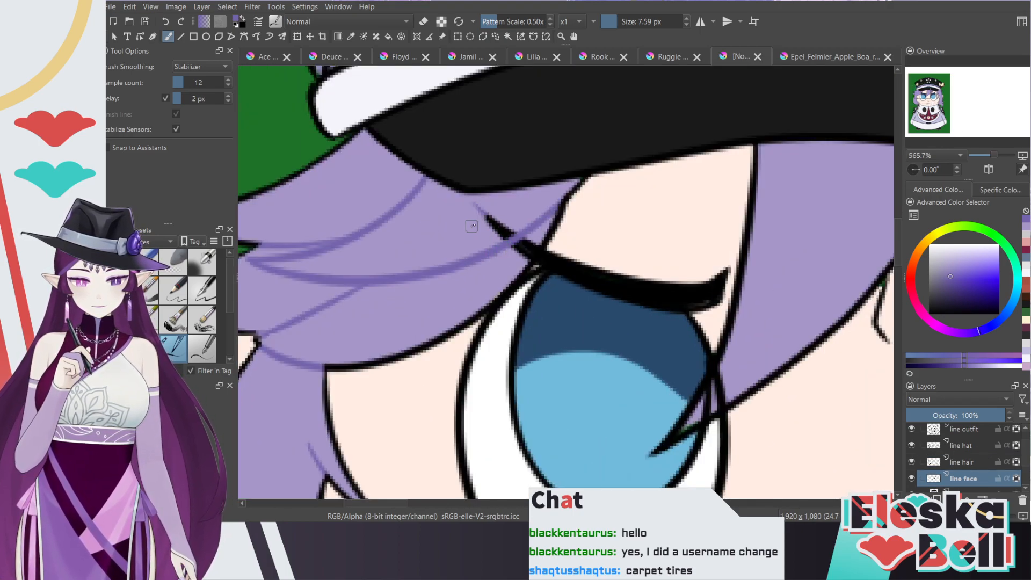
mouse_move(484, 242)
left_mouse_down()
mouse_move(499, 263)
mouse_move(532, 255)
mouse_move(517, 260)
left_mouse_up()
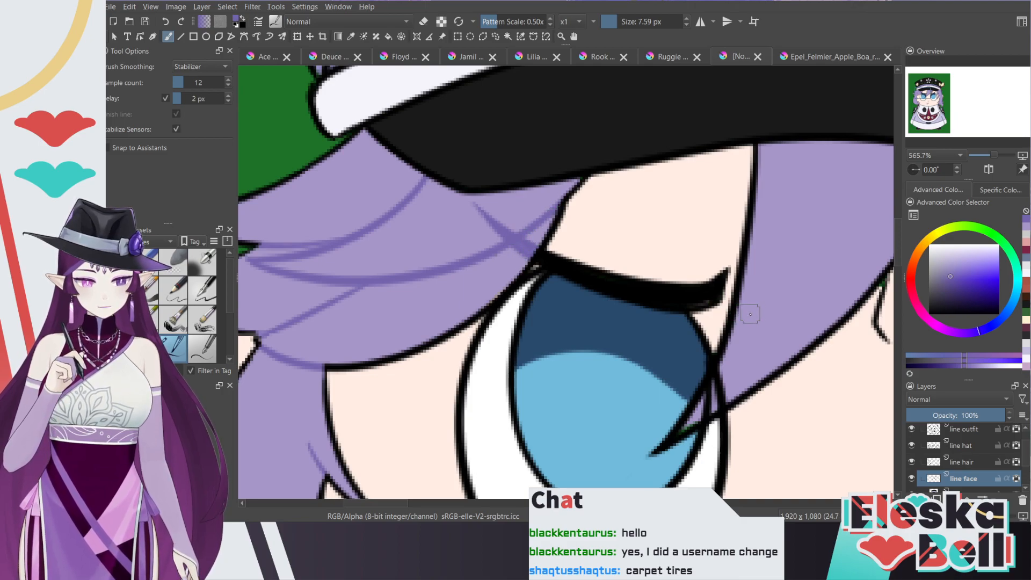
mouse_move(710, 411)
left_mouse_down()
mouse_move(728, 368)
mouse_move(720, 404)
left_mouse_up()
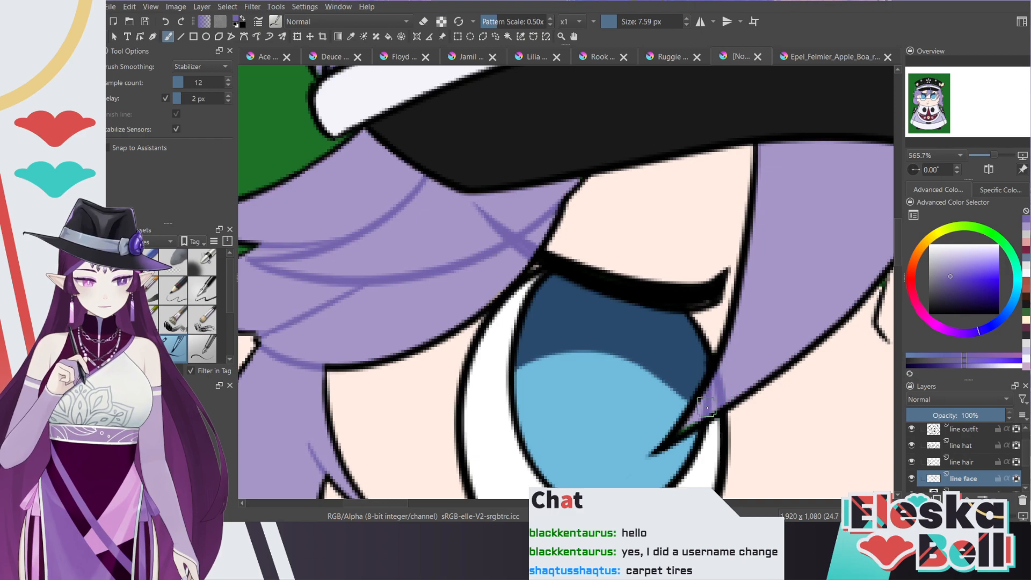
key("minus")
key("minus")
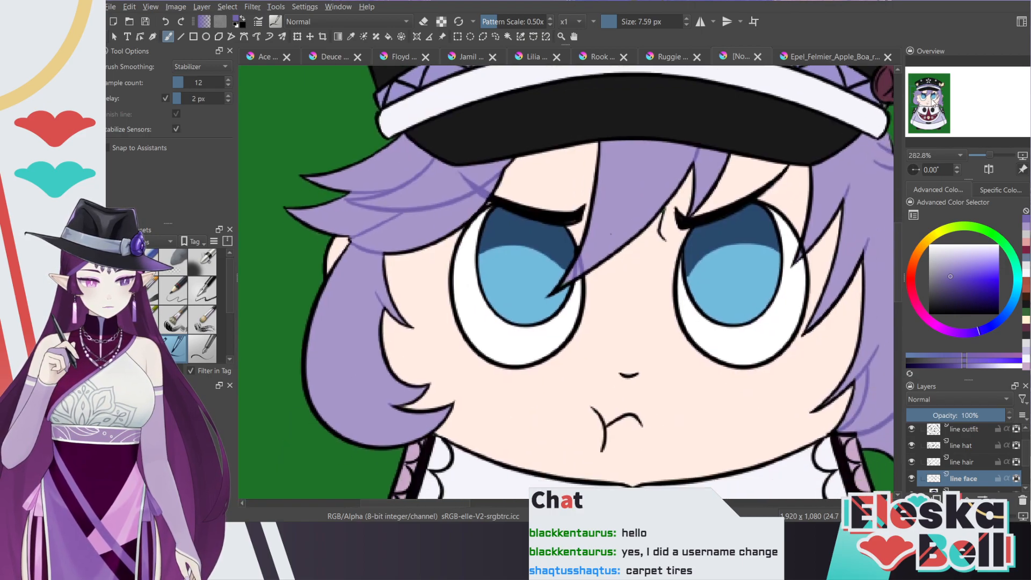
Step: Examine the right-hand eye and surrounding hair strands for black face lines that overlap the hair
left_click_drag(933, 100, 935, 99)
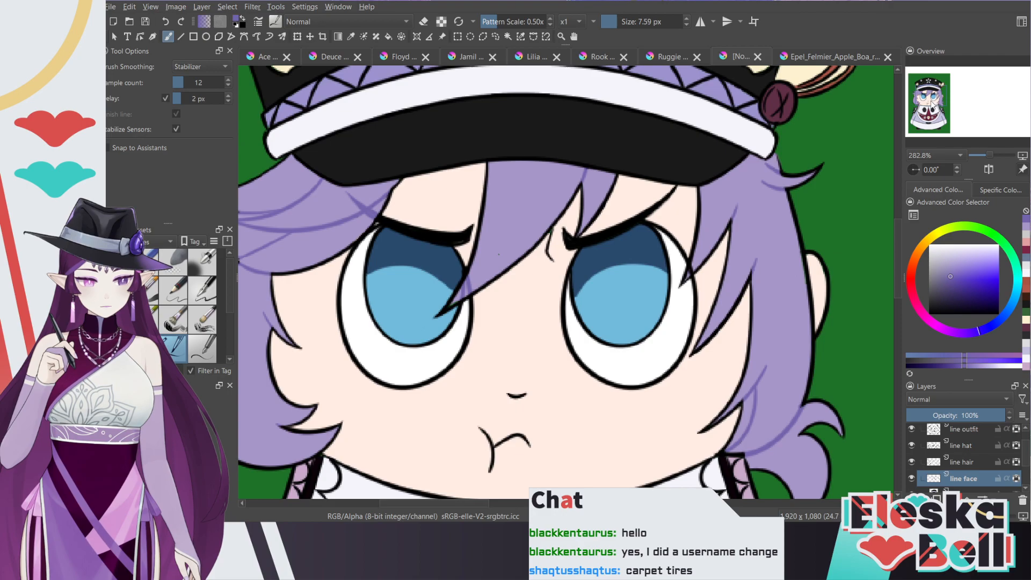
key("plus")
key("plus")
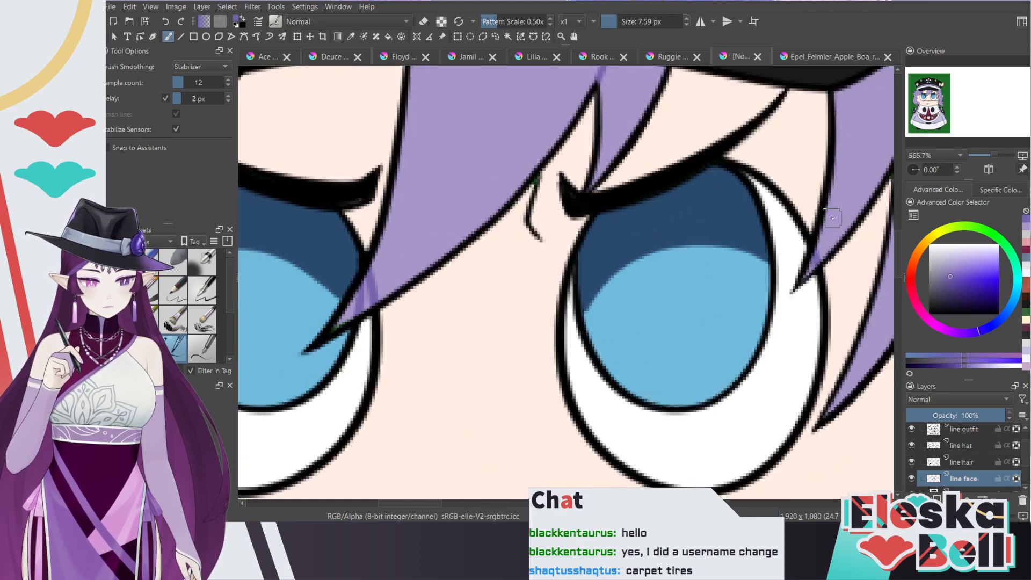
key("minus")
key("minus")
key("minus")
left_click_drag(935, 100, 936, 98)
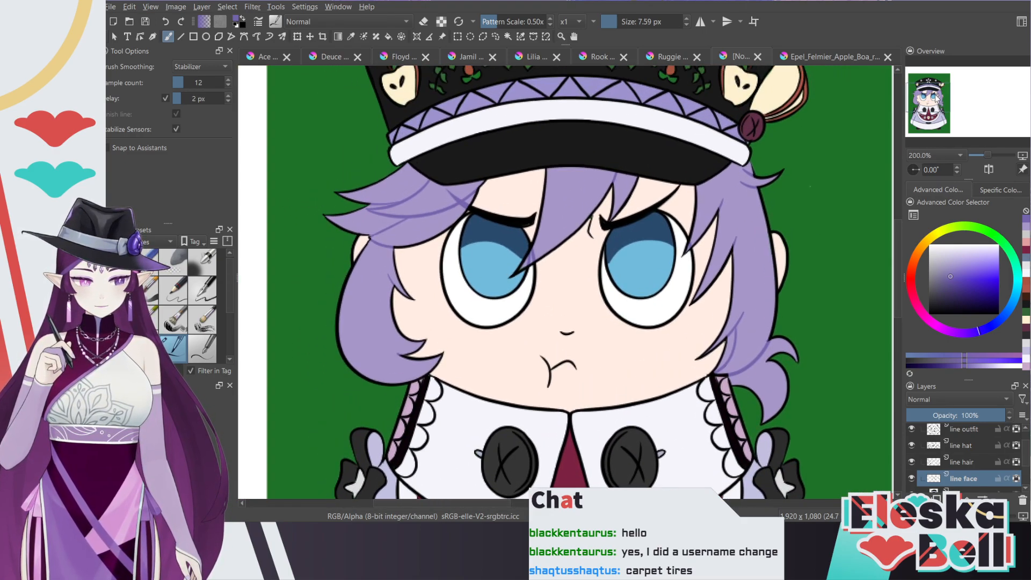
key("plus")
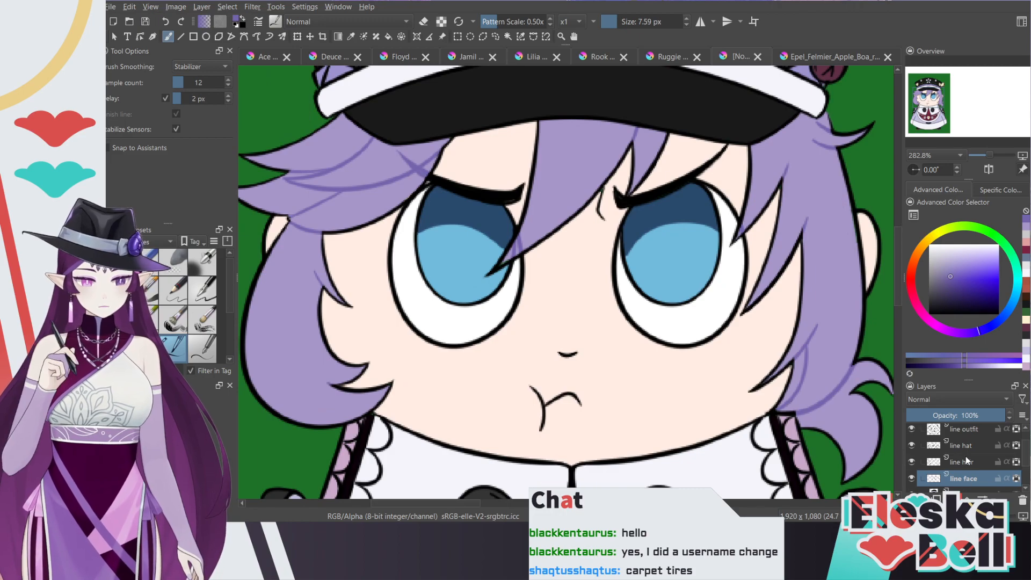
Step: Sample the iris's light blue and recolor the black outline of the right-hand iris with it on the line face layer
left_click(508, 36)
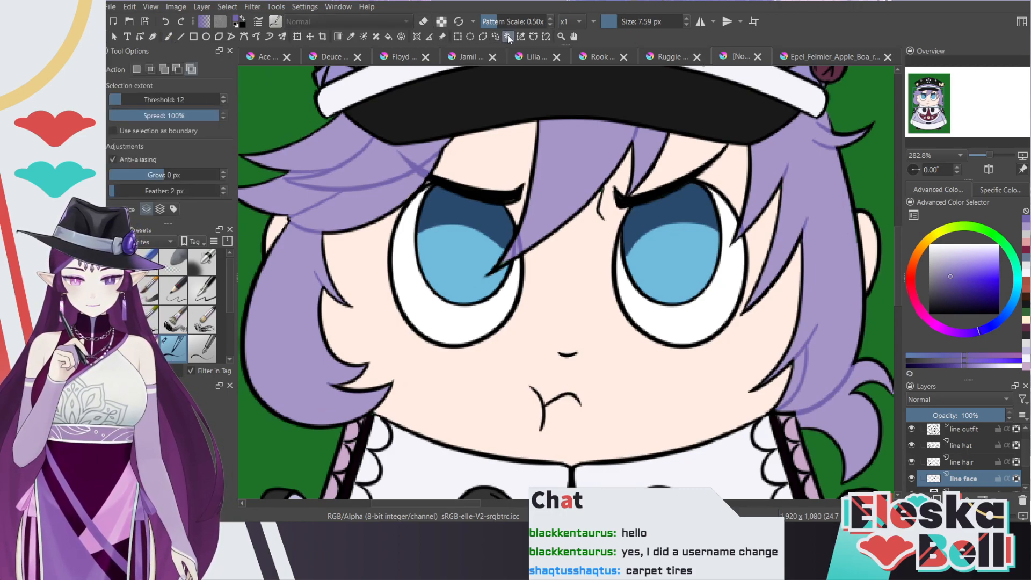
left_click(351, 36)
left_click(447, 232)
left_click(168, 37)
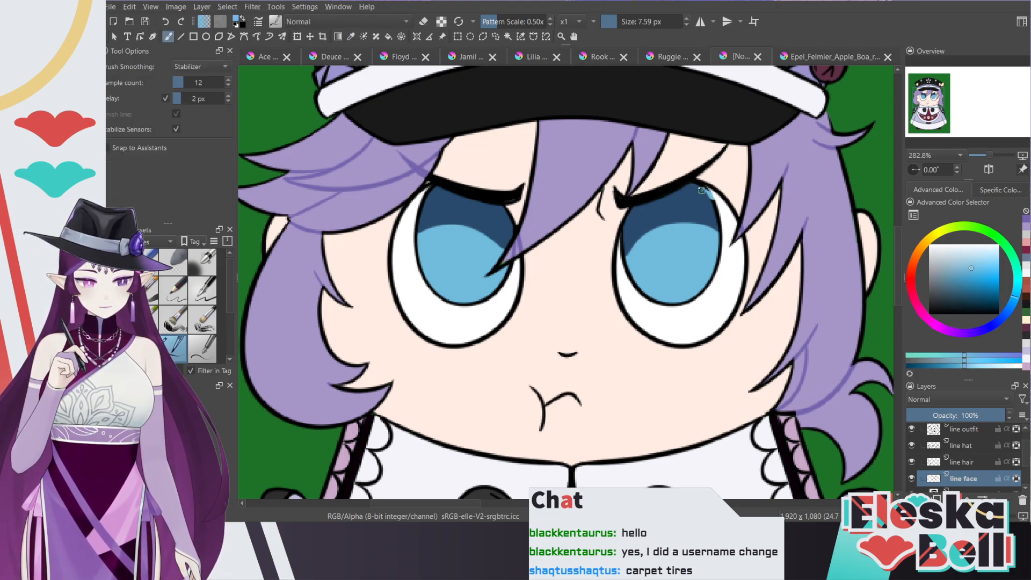
mouse_move(707, 191)
left_mouse_down()
mouse_move(717, 228)
mouse_move(709, 204)
left_mouse_up()
mouse_move(718, 244)
left_mouse_down()
mouse_move(708, 299)
mouse_move(670, 299)
left_mouse_up()
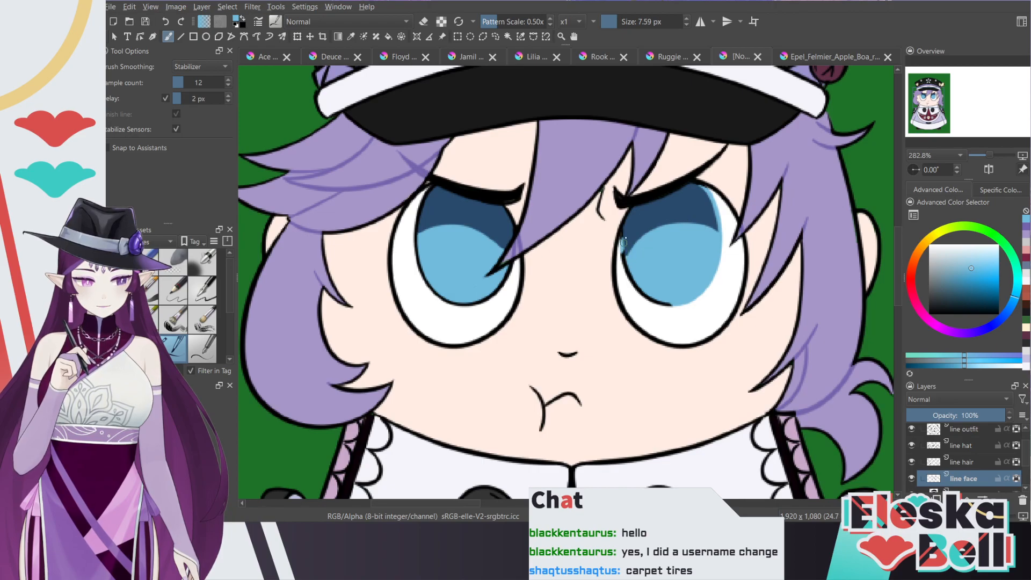
mouse_move(625, 231)
left_mouse_down()
mouse_move(626, 277)
mouse_move(658, 302)
left_mouse_up()
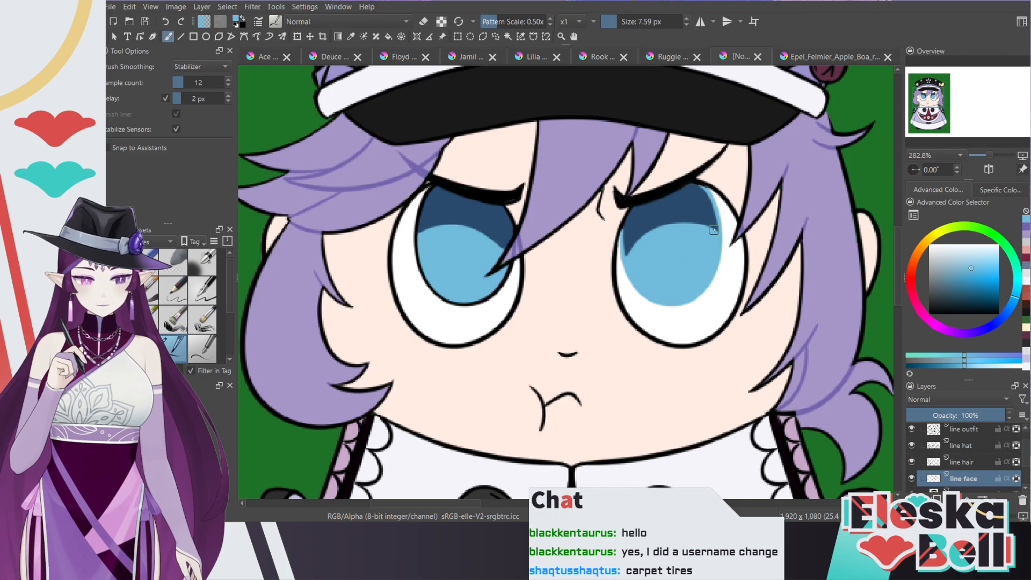
Step: Recolor the black outline of the left-hand iris in the same light blue, up to the central bang
key("plus")
mouse_move(363, 169)
left_mouse_down()
mouse_move(375, 157)
mouse_move(357, 199)
mouse_move(366, 174)
left_mouse_up()
mouse_move(352, 243)
left_mouse_down()
mouse_move(396, 317)
mouse_move(429, 325)
mouse_move(437, 311)
mouse_move(458, 322)
mouse_move(454, 305)
mouse_move(495, 258)
left_mouse_up()
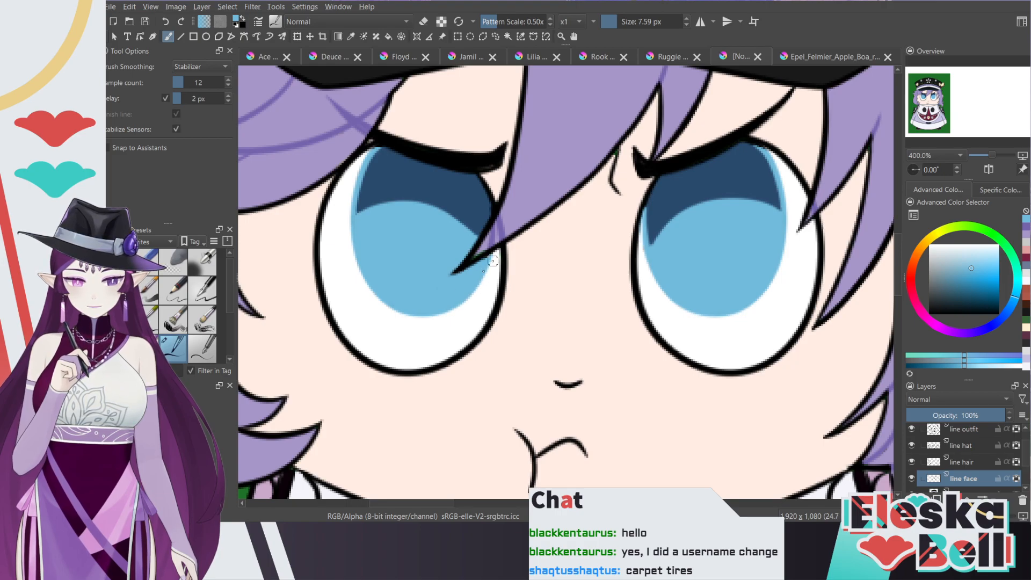
scroll(546, 262, "down", 3)
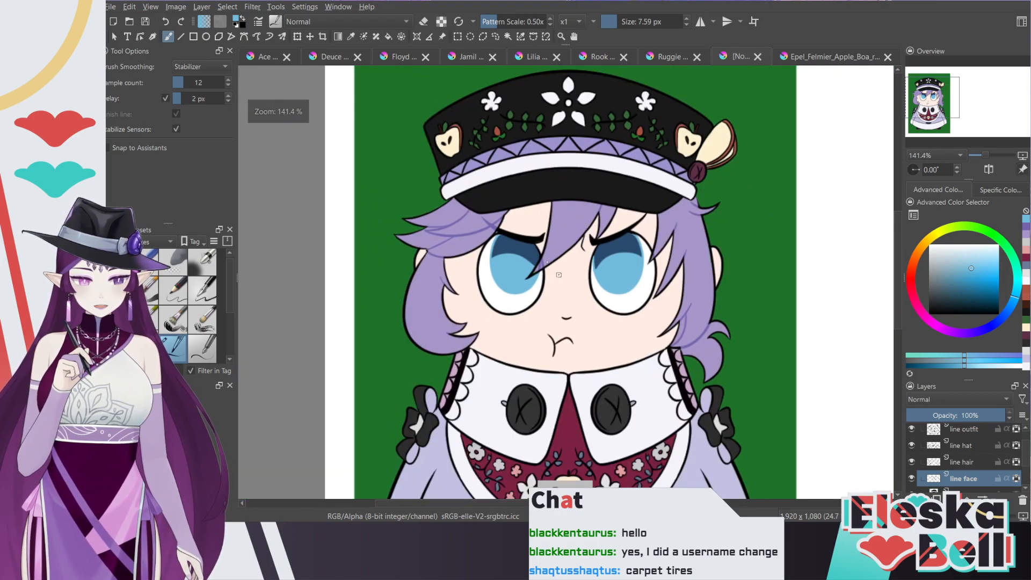
Step: Sample the face's skin tone and darken it to a muted brown
left_click(941, 106)
left_click_drag(941, 106, 941, 104)
scroll(941, 105, "up", 2)
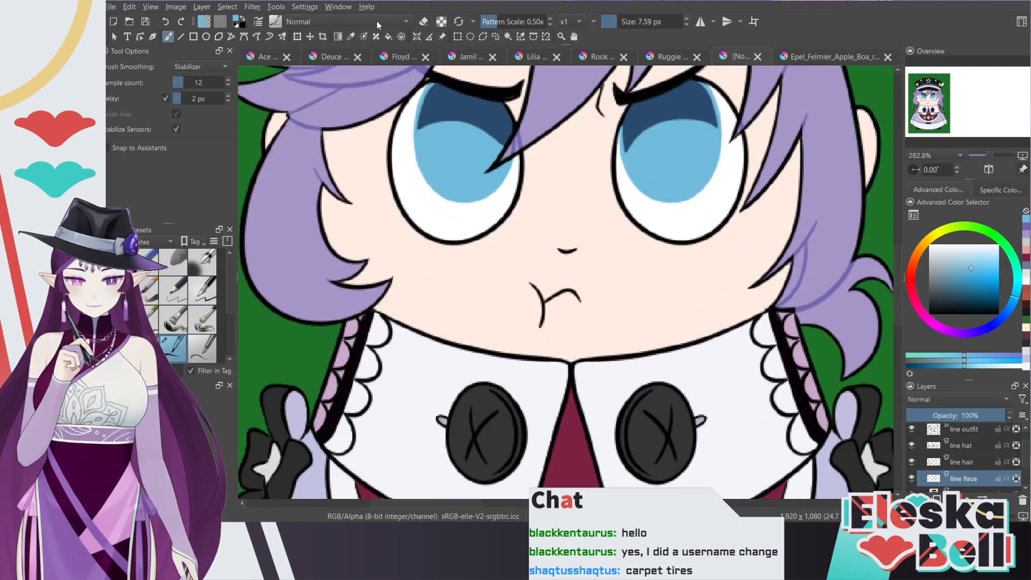
left_click(352, 36)
left_click(374, 158)
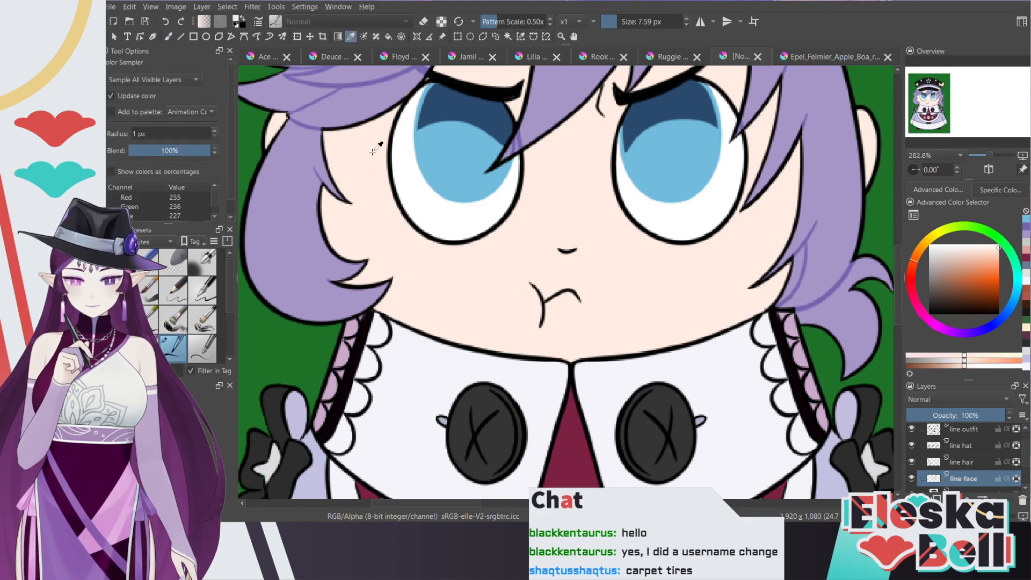
left_click(174, 38)
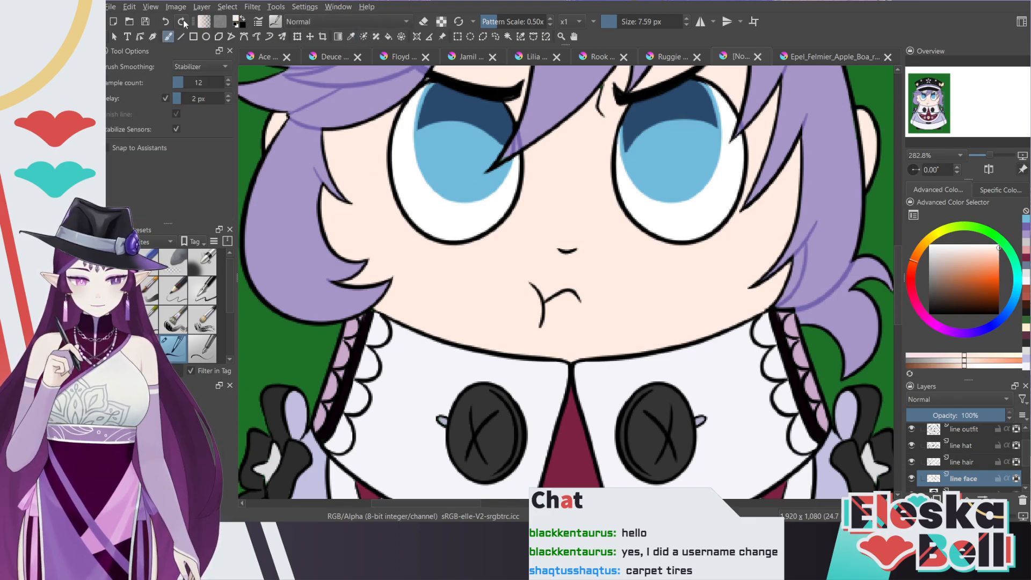
left_click_drag(998, 254, 950, 281)
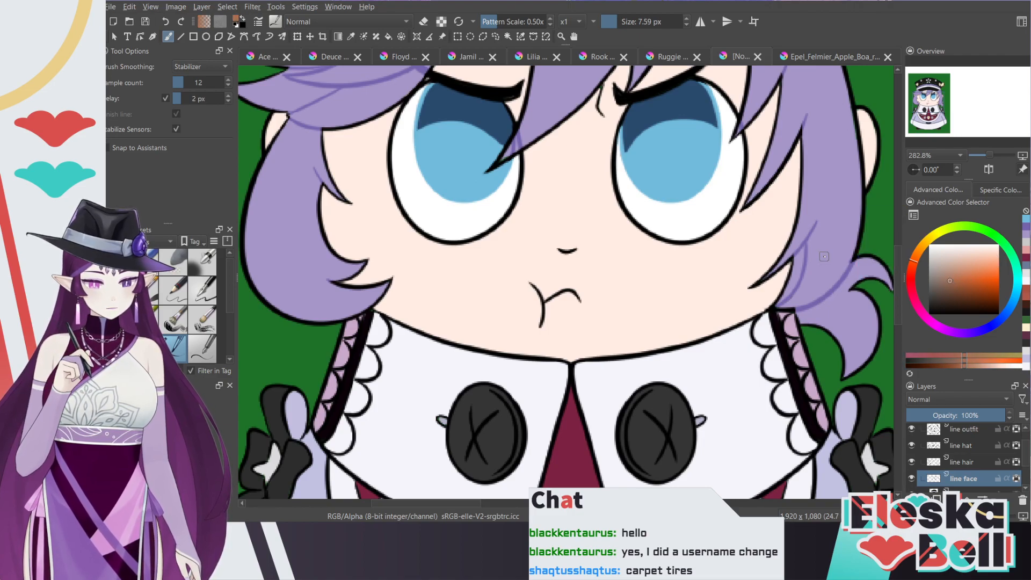
Step: On the line face layer, recolor the nose line in a slightly lighter muted brown, using a 17.97 px brush
left_click_drag(571, 249, 558, 250)
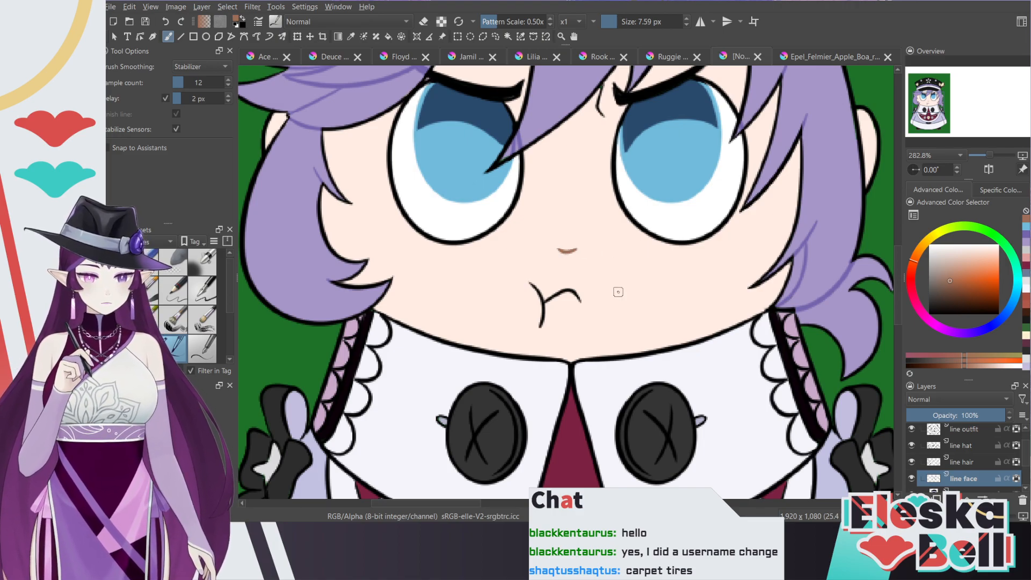
key("ctrl+z")
left_click_drag(949, 281, 952, 271)
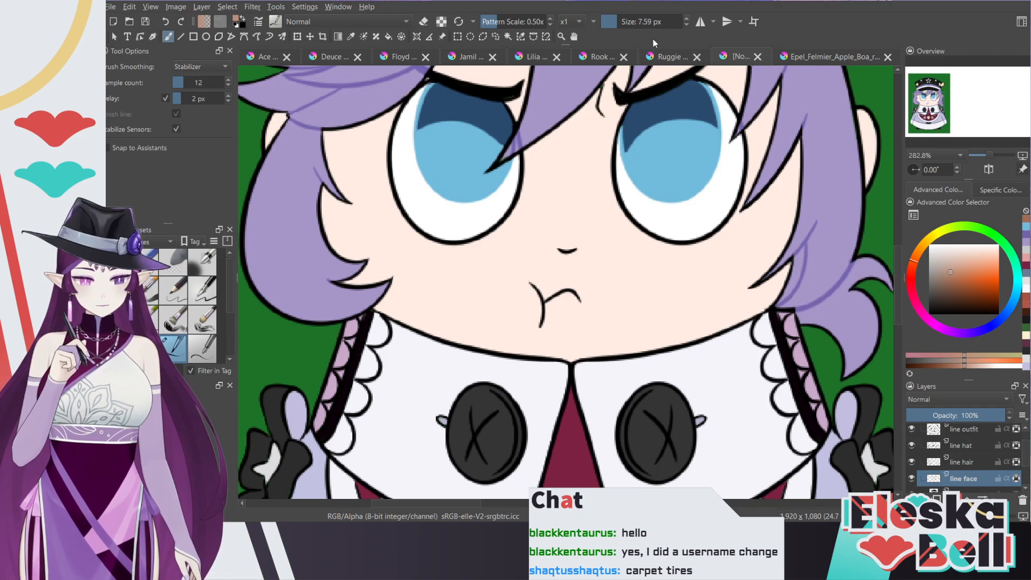
left_click_drag(620, 23, 626, 23)
left_click_drag(559, 251, 577, 249)
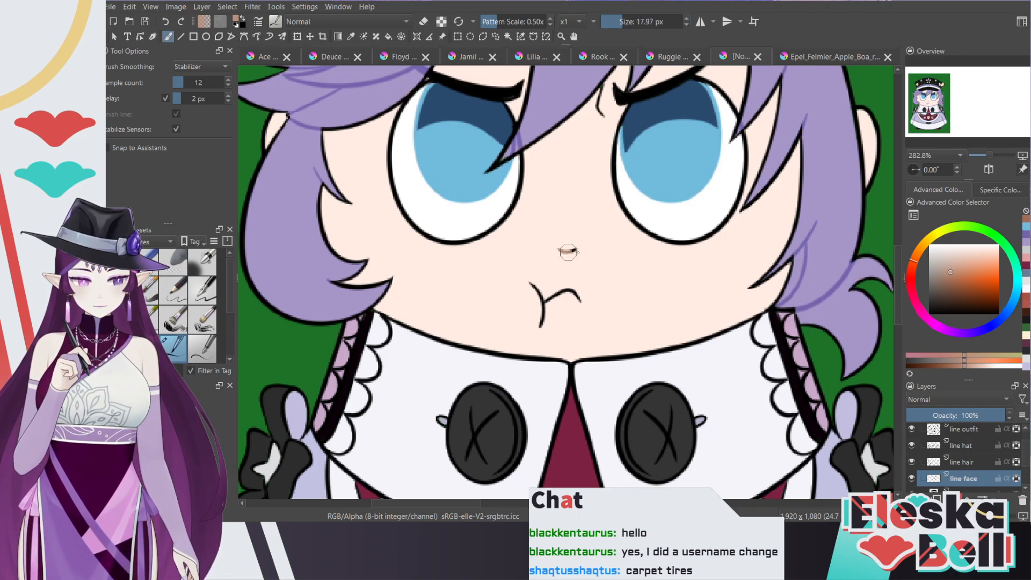
Step: Try recoloring the whole mouth line in the nose's brown
mouse_move(530, 283)
left_mouse_down()
mouse_move(539, 326)
mouse_move(555, 296)
mouse_move(581, 300)
left_mouse_up()
scroll(582, 295, "down", 4)
scroll(590, 280, "up", 2)
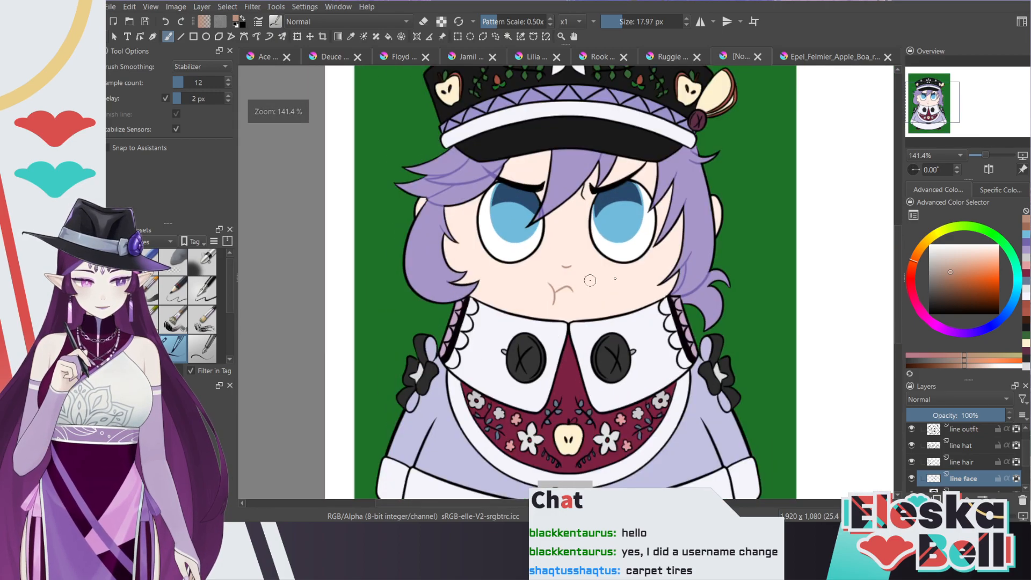
scroll(590, 280, "up", 2)
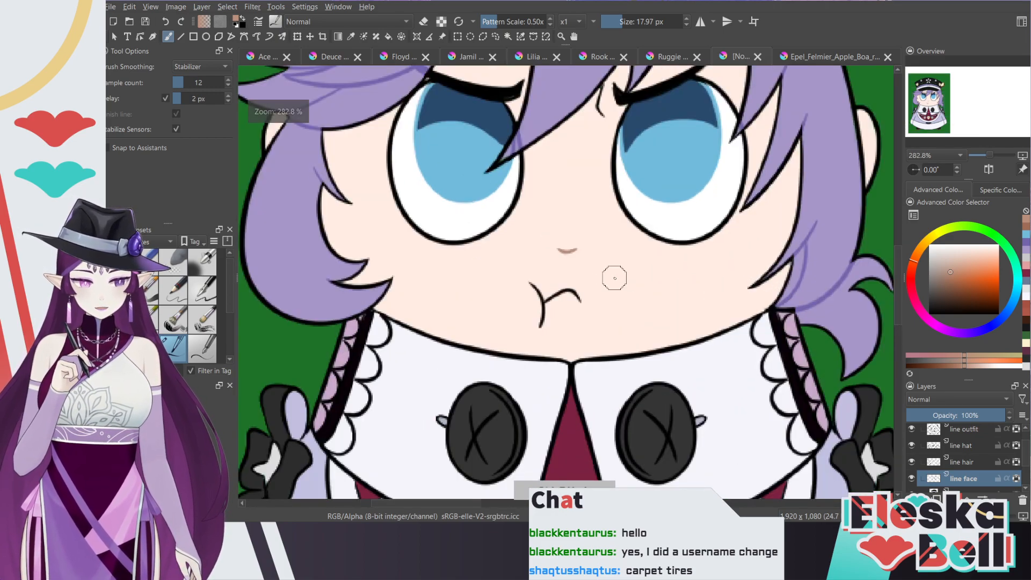
Step: Recolor the mouth's frown curve in dusty pink and the vertical cheek curve beside it in the nose's muted brown
mouse_move(915, 267)
left_mouse_down()
mouse_move(914, 297)
mouse_move(949, 276)
left_mouse_up()
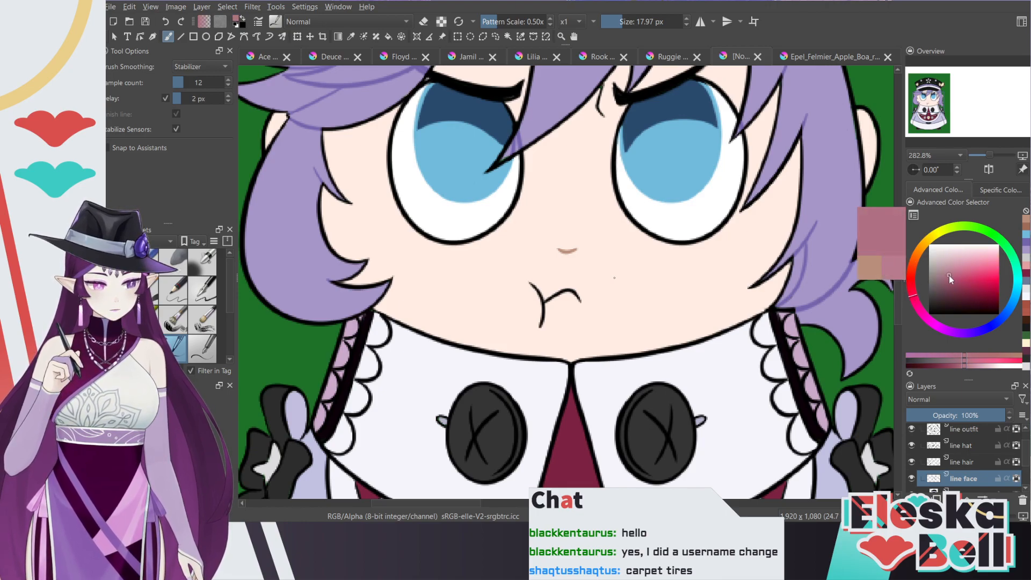
mouse_move(549, 284)
left_mouse_down()
mouse_move(577, 294)
mouse_move(587, 306)
mouse_move(560, 297)
left_mouse_up()
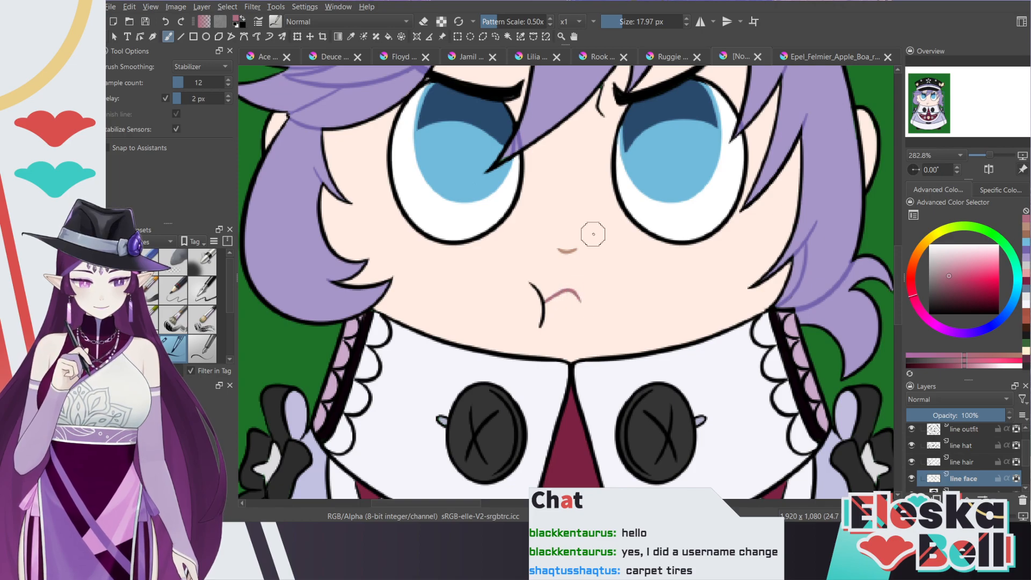
left_click(914, 261)
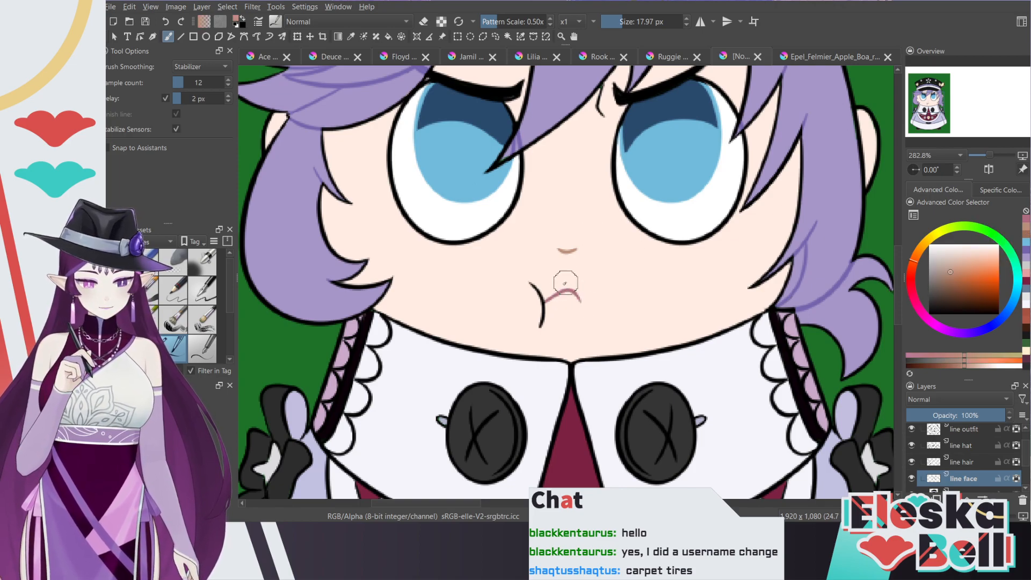
left_click_drag(527, 291, 540, 322)
scroll(554, 272, "down", 2)
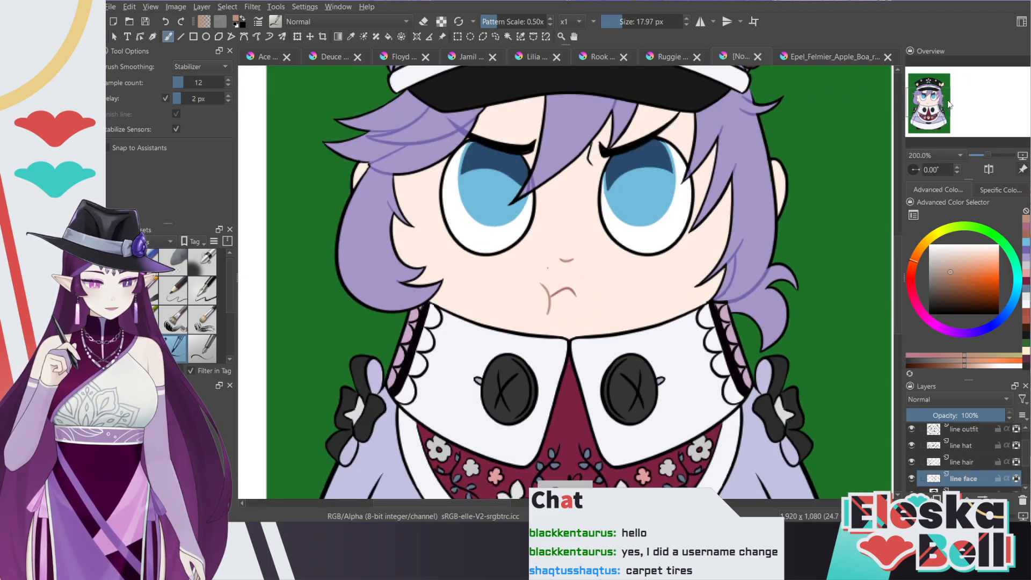
Step: On the line outfit layer, recolor the scalloped lines of the right-hand collar trim in near-black sampled from the trim's dark band
scroll(951, 106, "up", 1)
left_click_drag(950, 108, 945, 94)
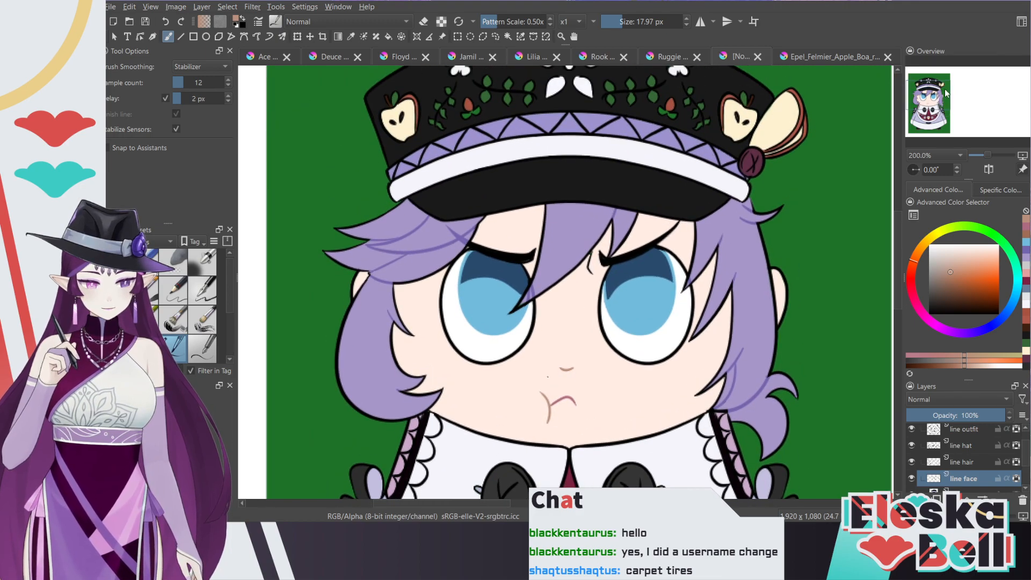
scroll(983, 85, "up", 1)
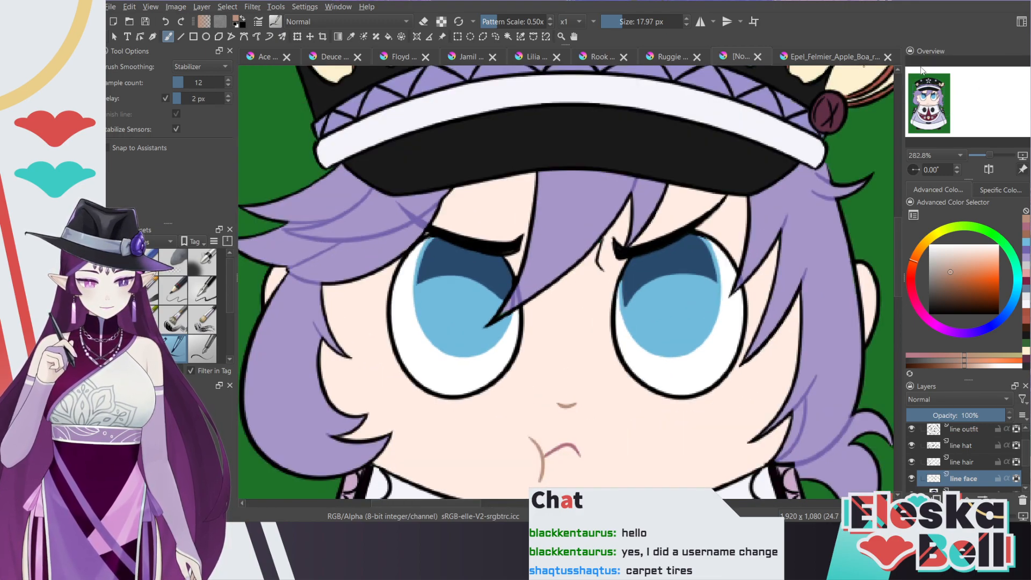
scroll(941, 95, "down", 2)
left_click_drag(941, 95, 947, 107)
scroll(945, 97, "up", 3)
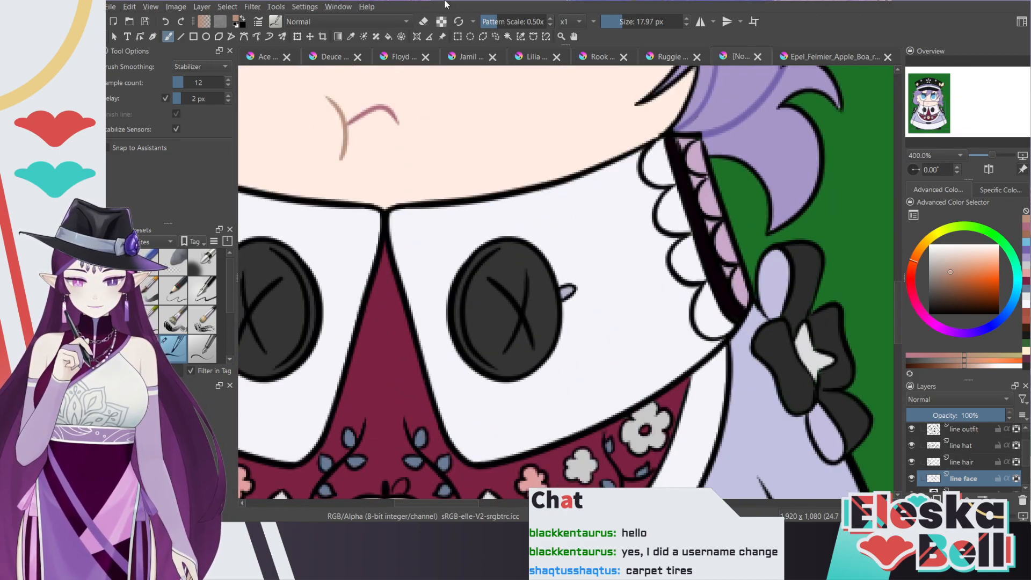
left_click(351, 36)
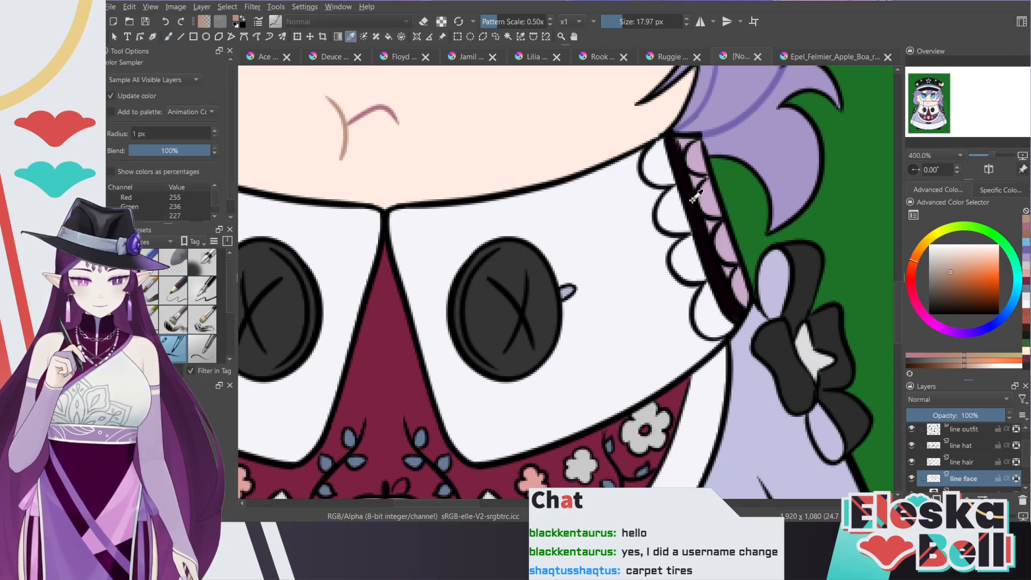
left_click(714, 228)
left_click(168, 36)
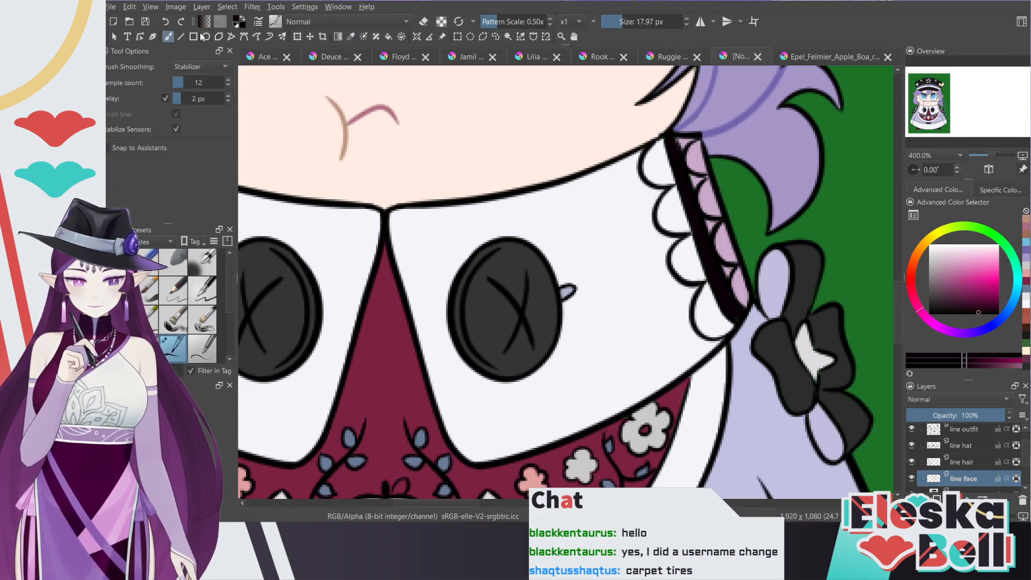
left_click(967, 429)
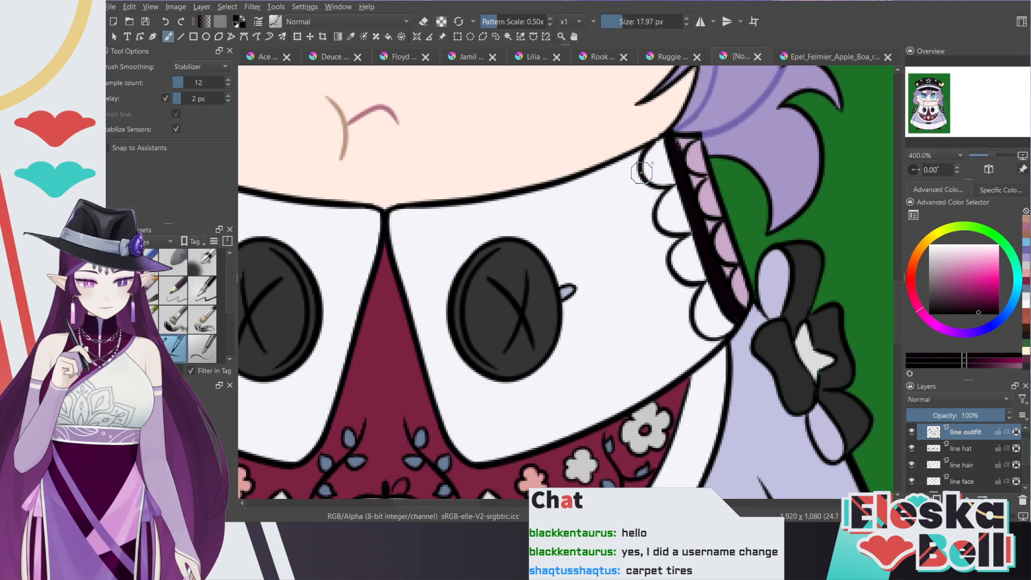
left_click_drag(668, 197, 706, 311)
left_click_drag(711, 303, 716, 334)
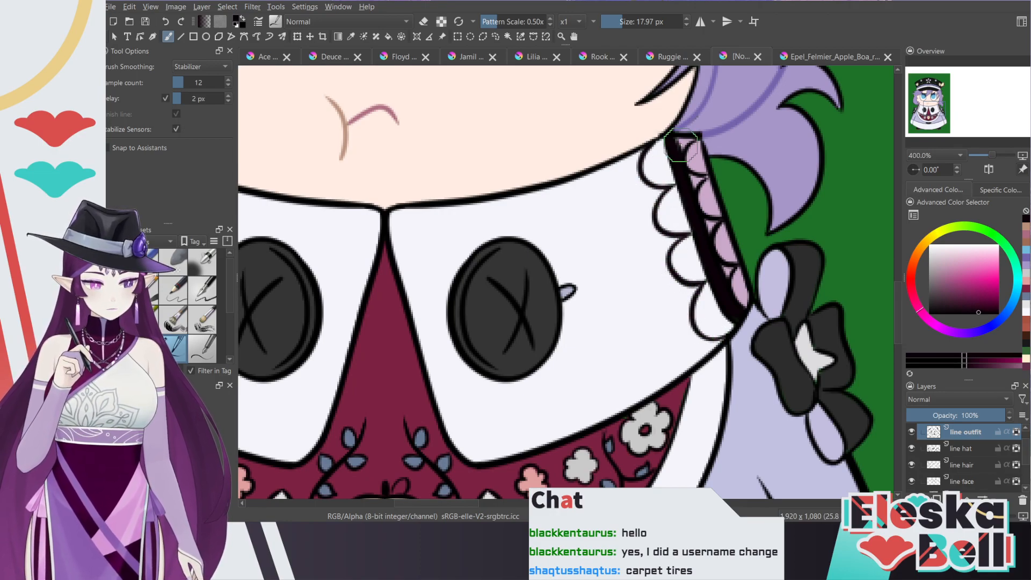
key("m")
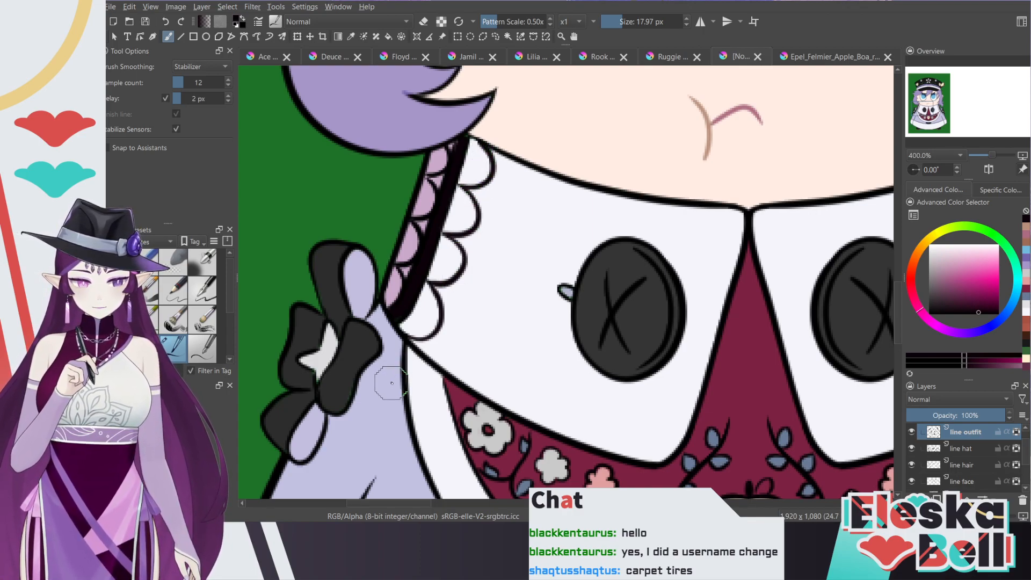
Step: In the Epel reference image, sample the dark plum from the lace trim on the cape's shoulder
key("minus")
left_click(820, 55)
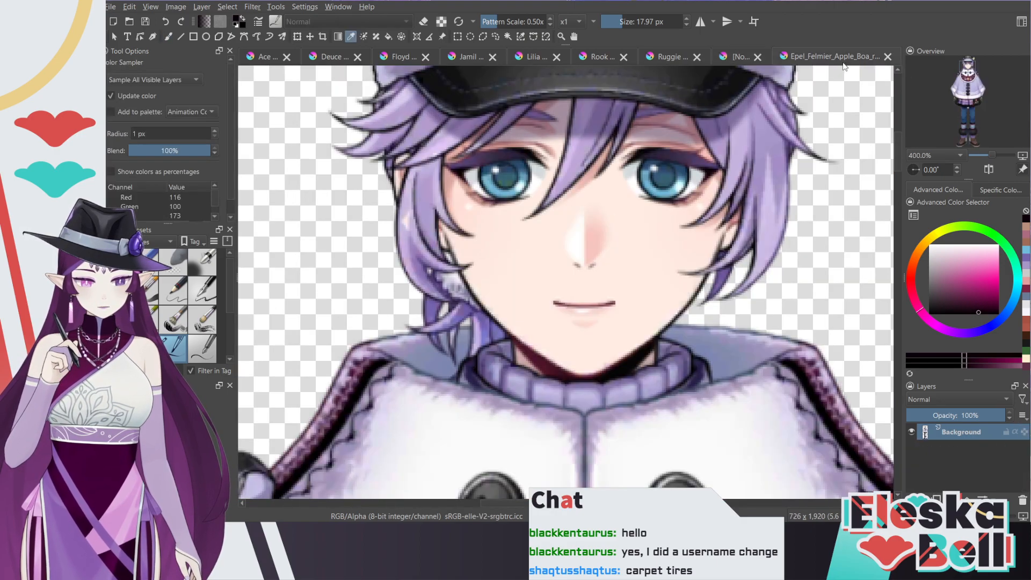
mouse_move(955, 86)
left_mouse_down()
mouse_move(967, 102)
mouse_move(971, 74)
left_mouse_up()
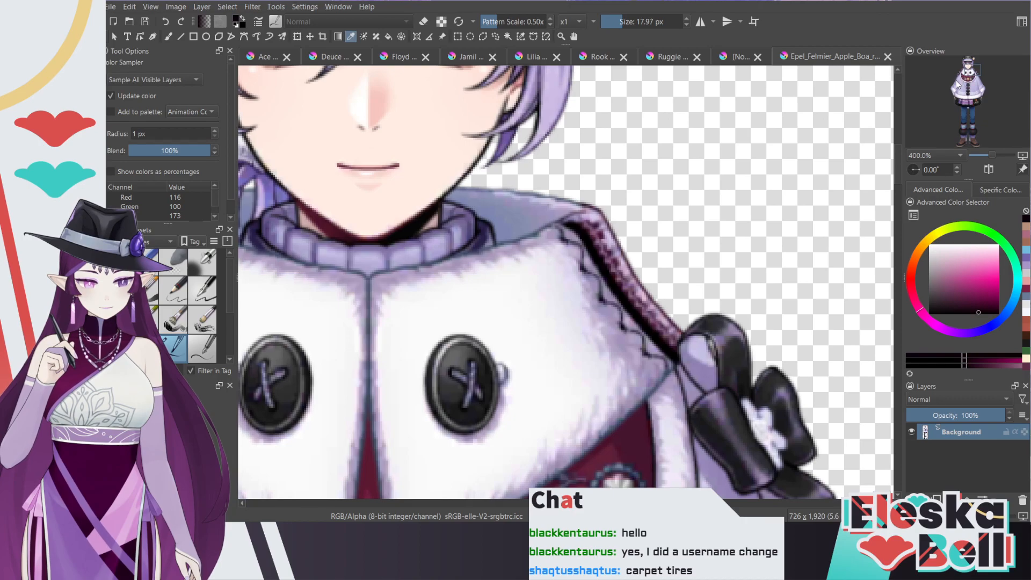
key("plus")
key("plus")
left_click(652, 170)
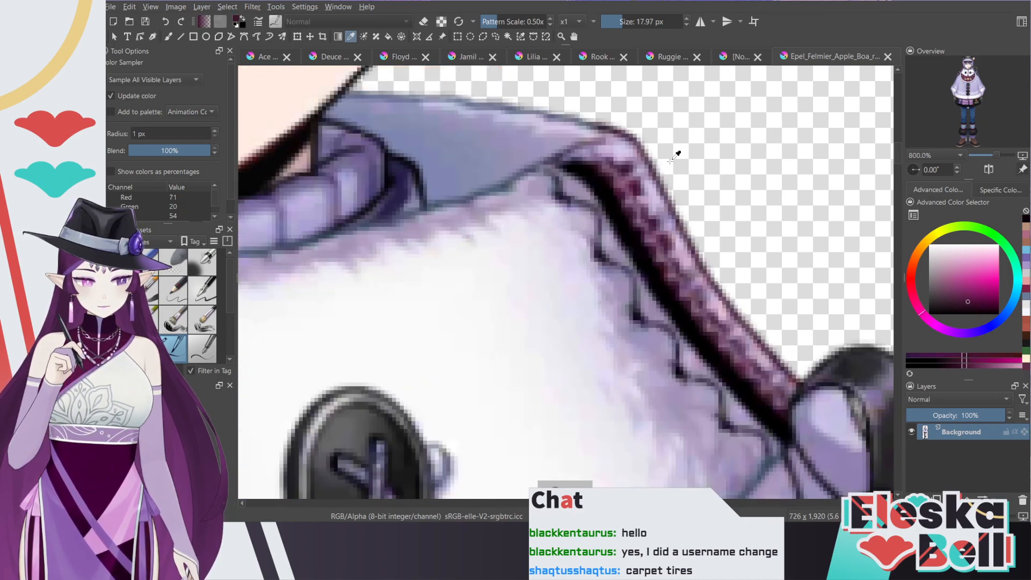
Step: Back in the chibi drawing, recolor the scallop lines inside the right-hand pink lace strip in the sampled dark plum
left_click(741, 57)
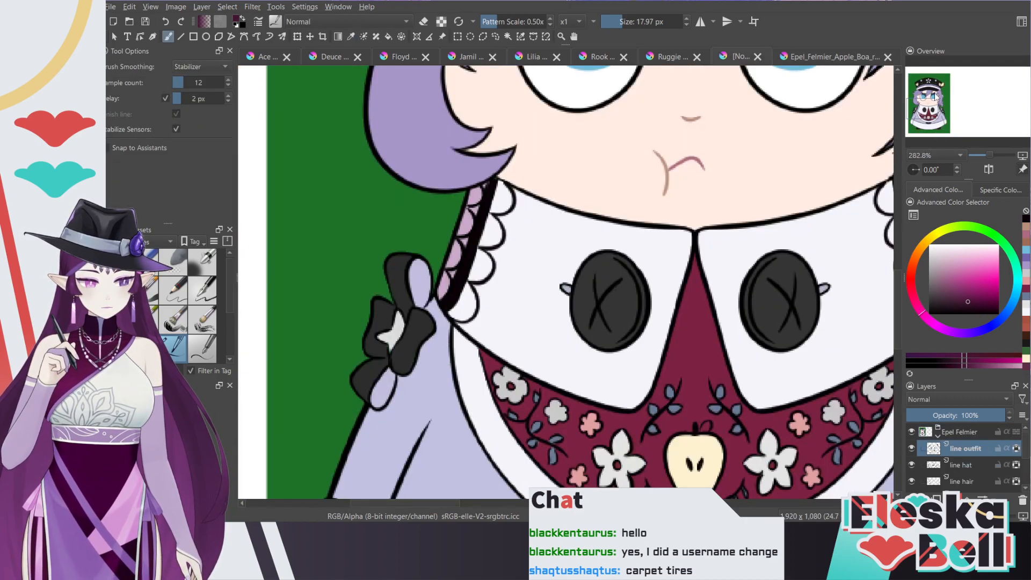
key("m")
scroll(585, 191, "up", 1)
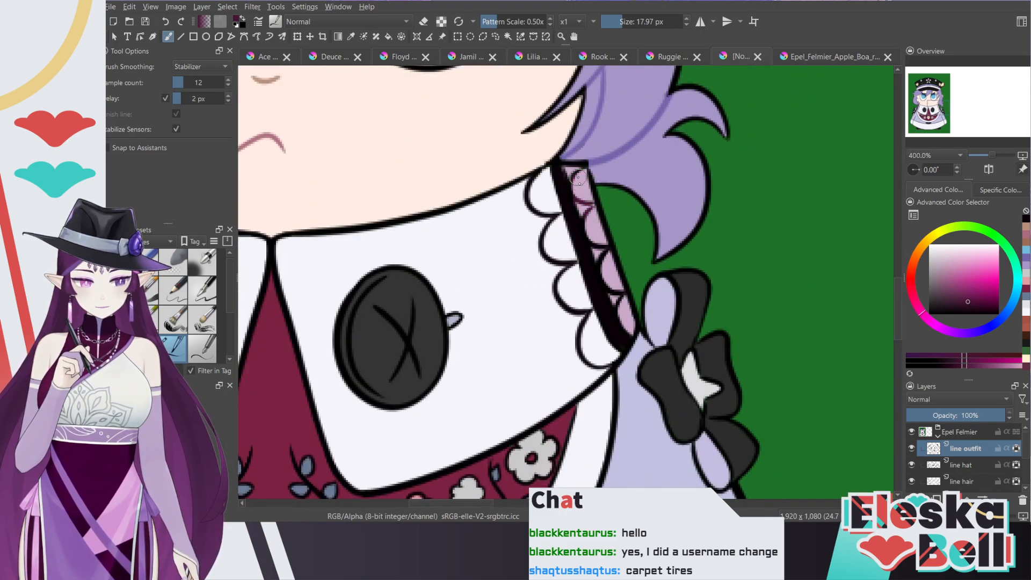
left_click_drag(580, 177, 584, 193)
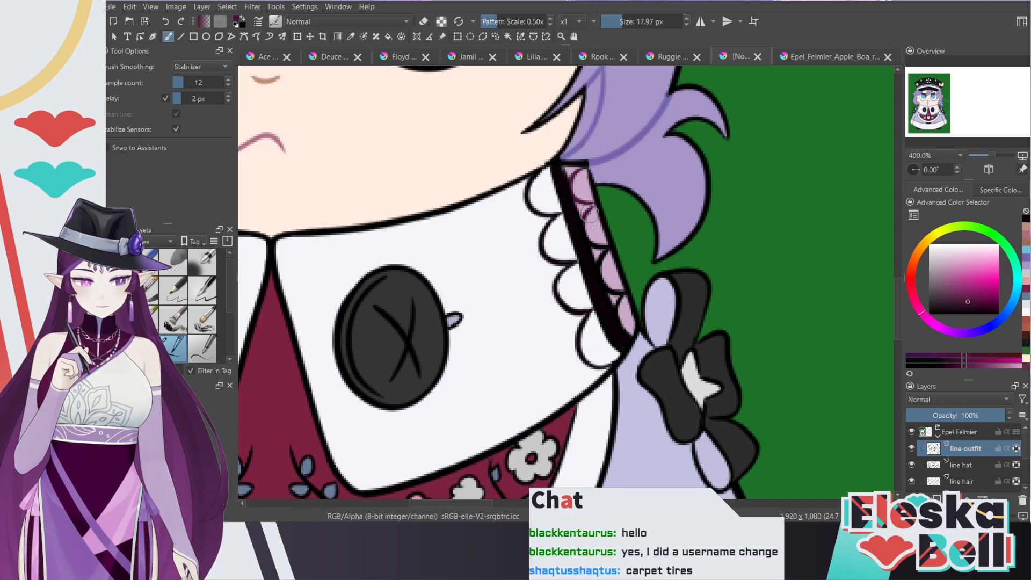
left_click_drag(600, 246, 603, 253)
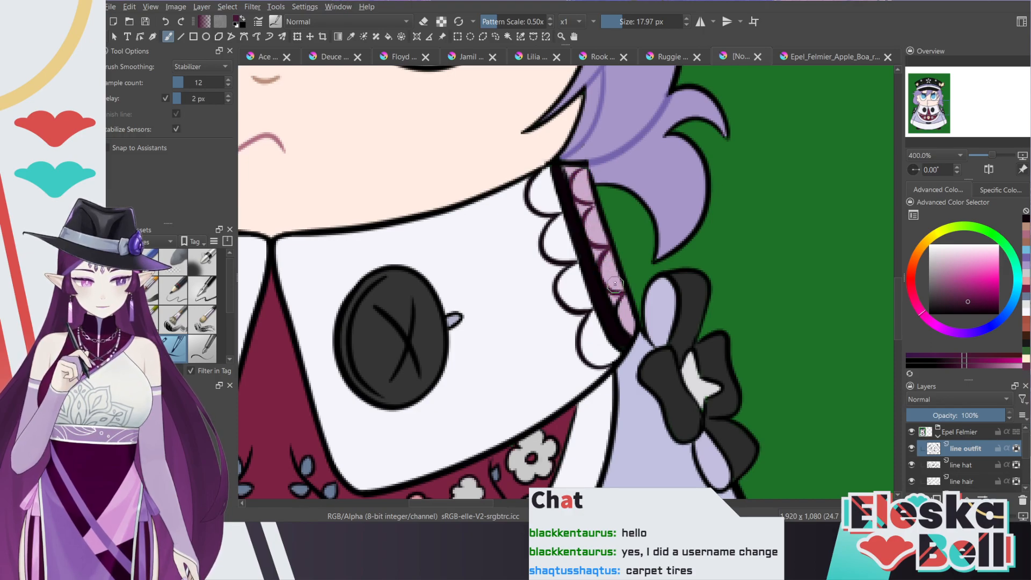
left_click_drag(622, 308, 632, 329)
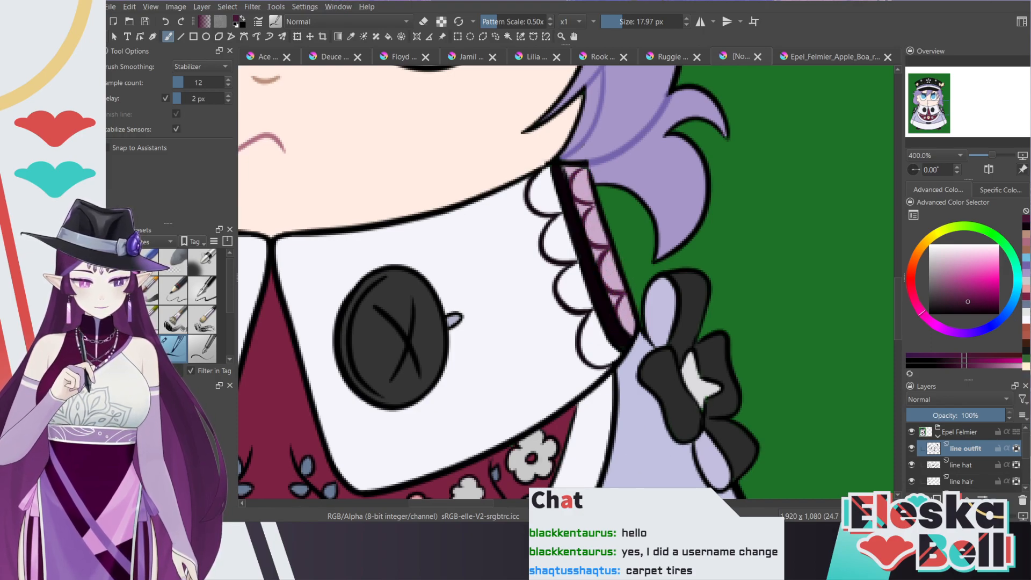
Step: Recolor the scallop lines inside the left-hand pink lace strip in the same dark plum
left_click_drag(483, 502, 429, 503)
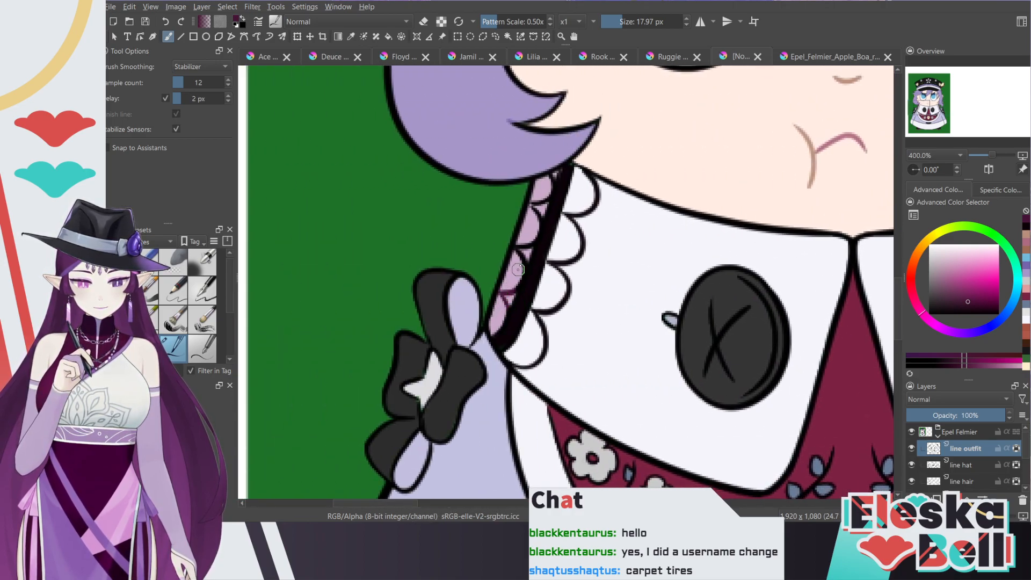
left_click_drag(520, 253, 531, 243)
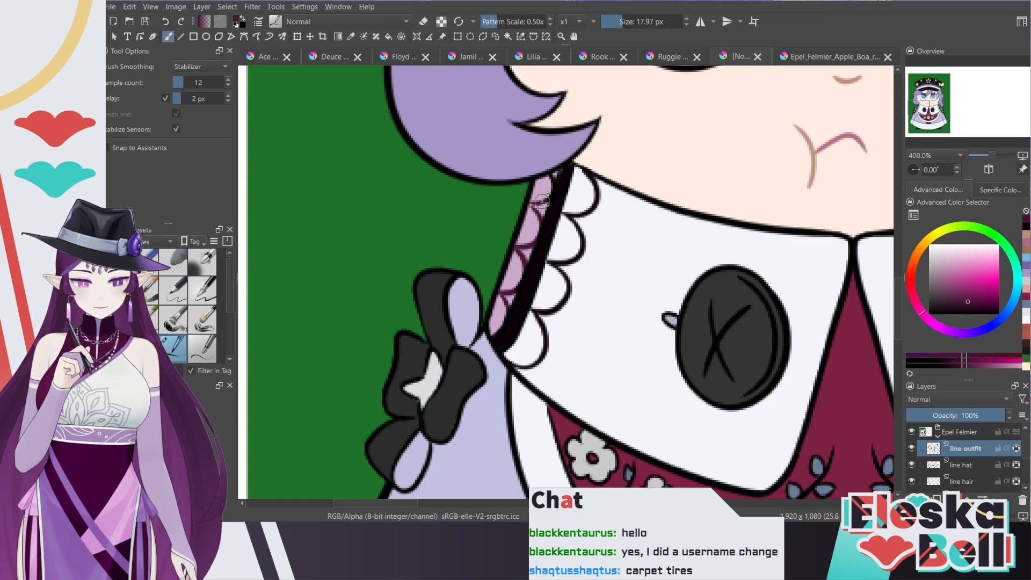
left_click_drag(548, 183, 540, 232)
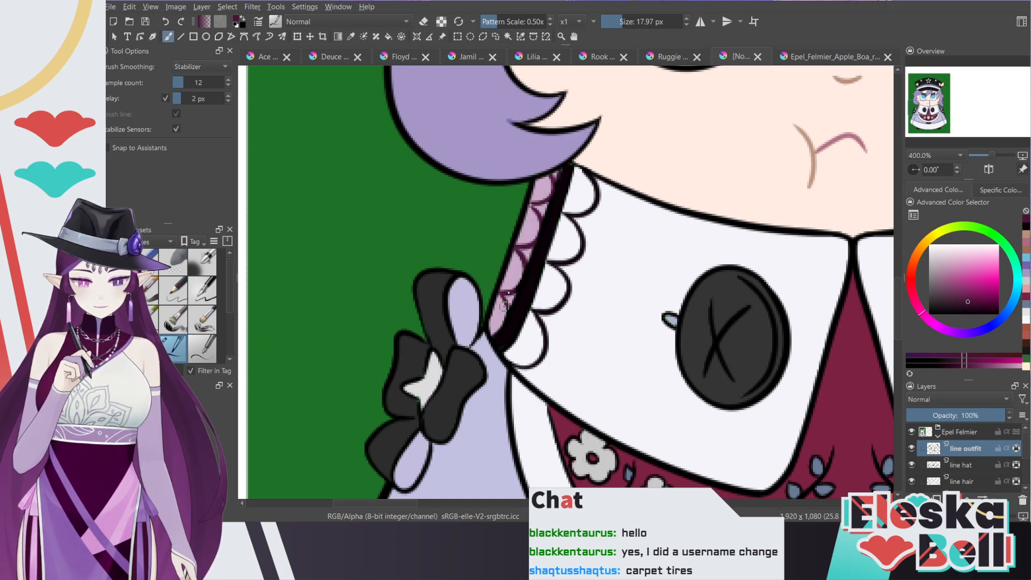
Step: In the reference image, sample the white of the zigzag on the hat's purple band
key("minus")
key("minus")
key("minus")
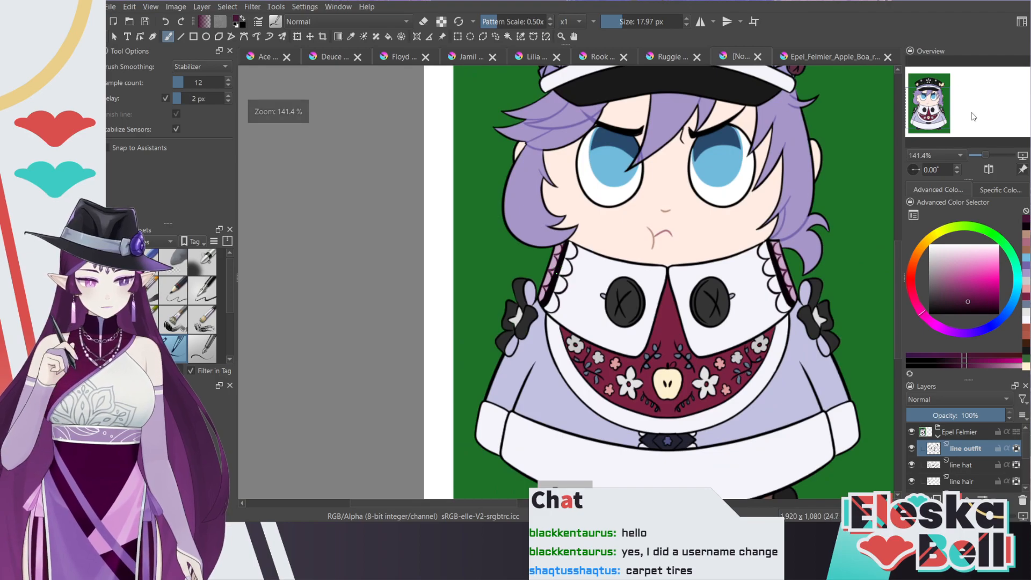
left_click_drag(967, 118, 970, 63)
key("ctrl+Tab")
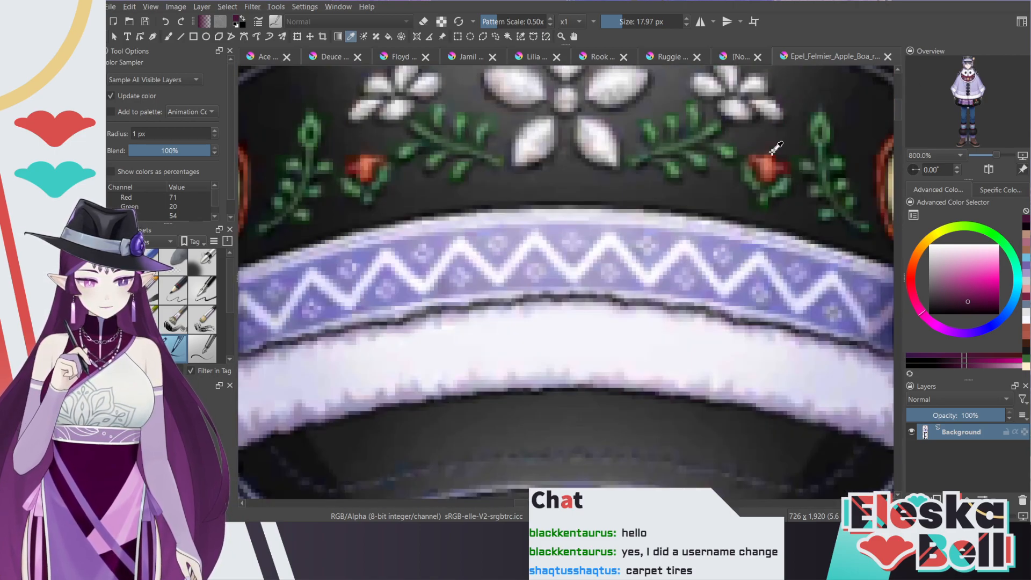
left_click(611, 241)
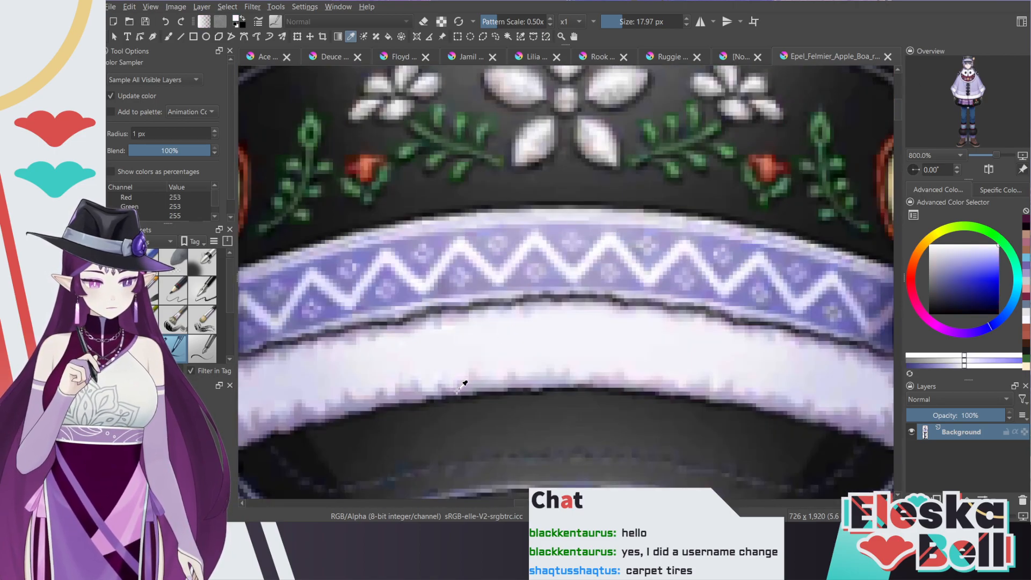
Step: Back in the chibi drawing, recolor the zigzag's right-hand end on the line hat layer in the sampled white with a 19.23 px brush
left_click(741, 56)
scroll(765, 219, "up", 3)
key("b")
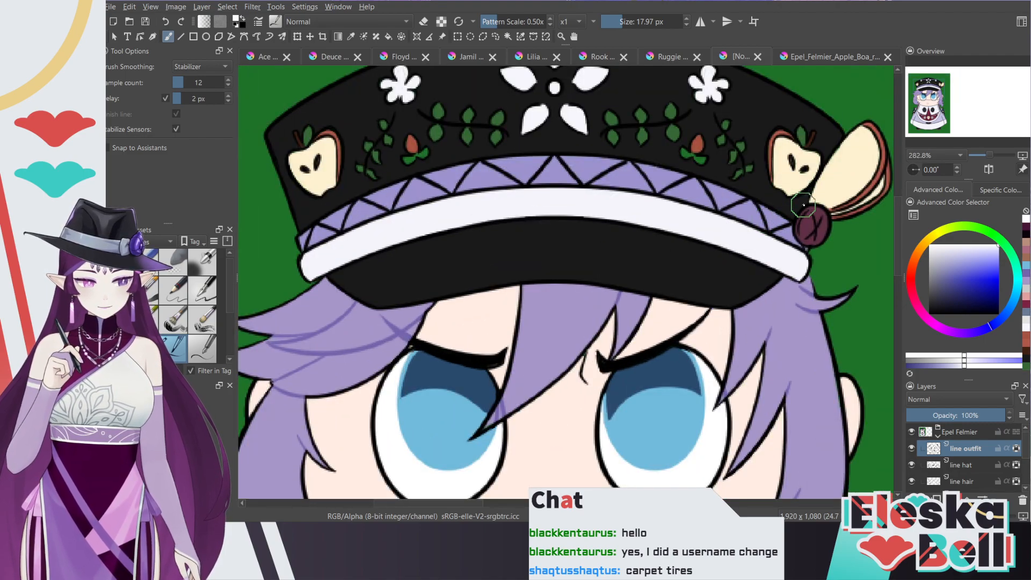
left_click(972, 464)
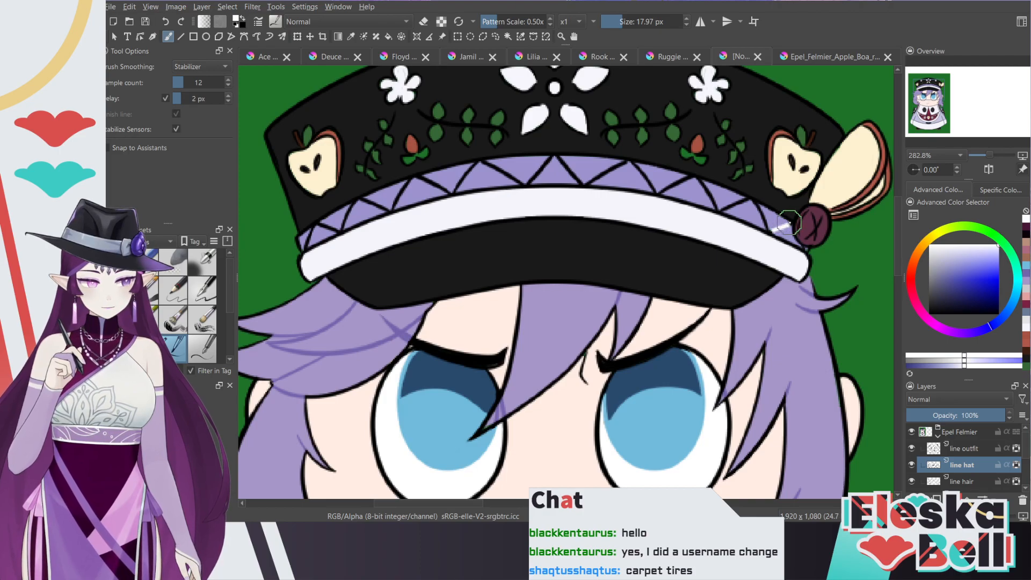
left_click_drag(933, 113, 939, 94)
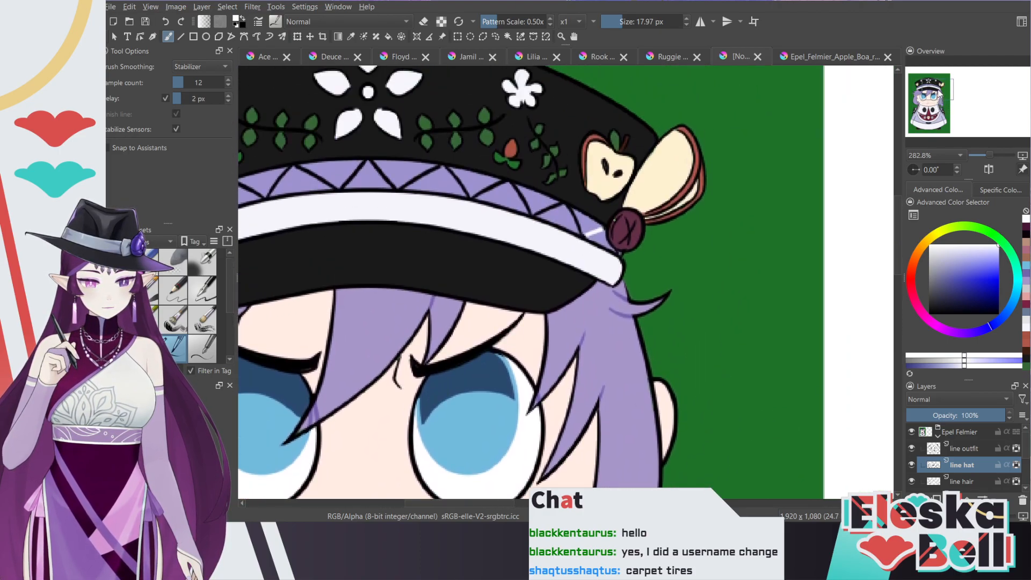
scroll(939, 94, "up", 2)
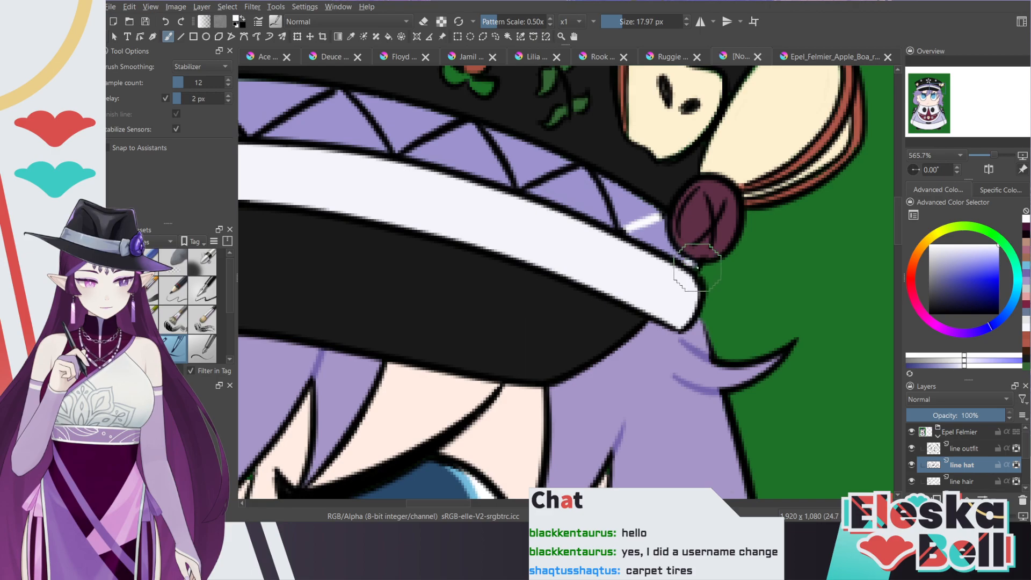
left_click(614, 21)
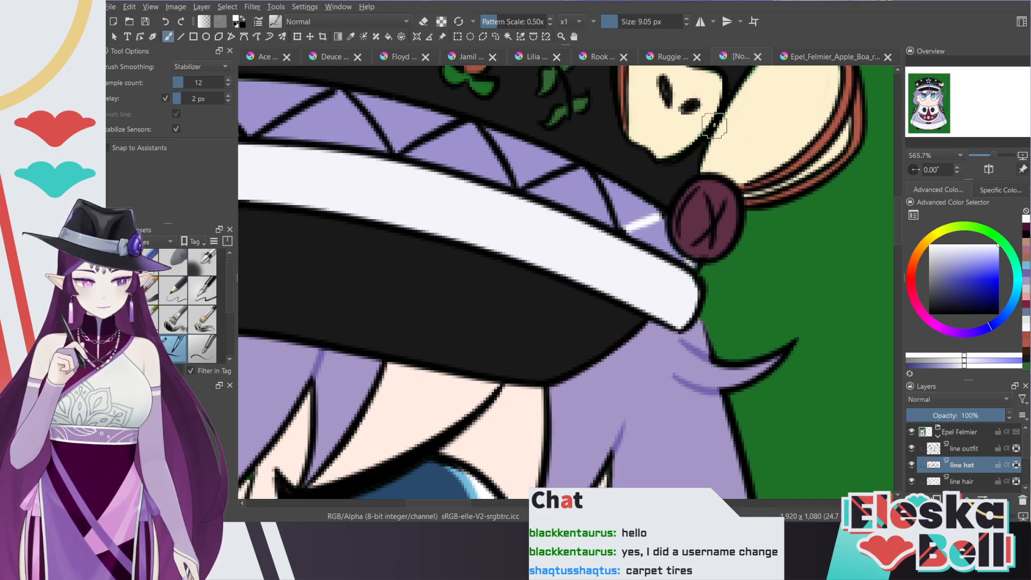
left_click_drag(624, 23, 627, 23)
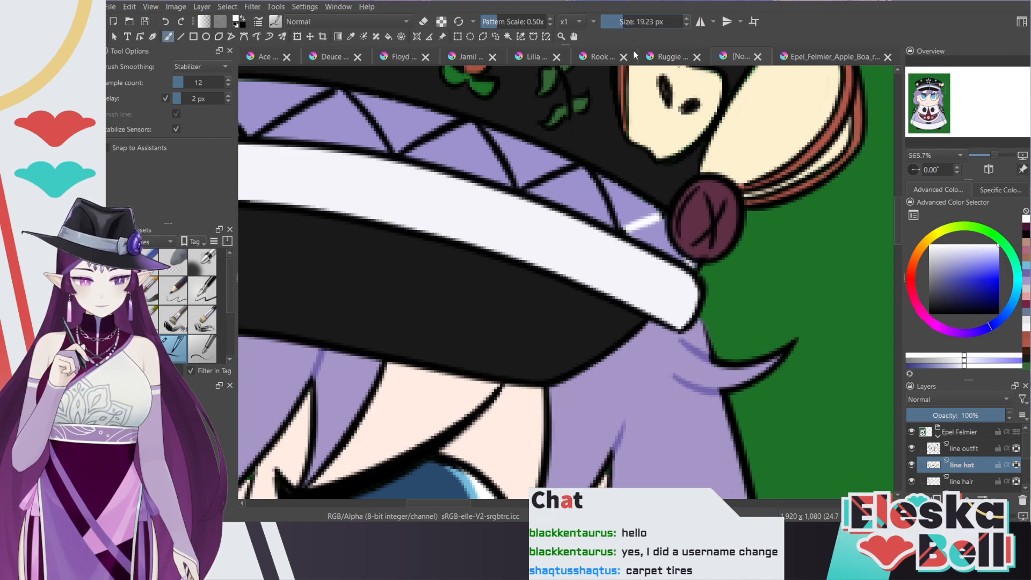
mouse_move(624, 226)
left_mouse_down()
mouse_move(535, 185)
mouse_move(584, 171)
mouse_move(574, 176)
mouse_move(616, 220)
left_mouse_up()
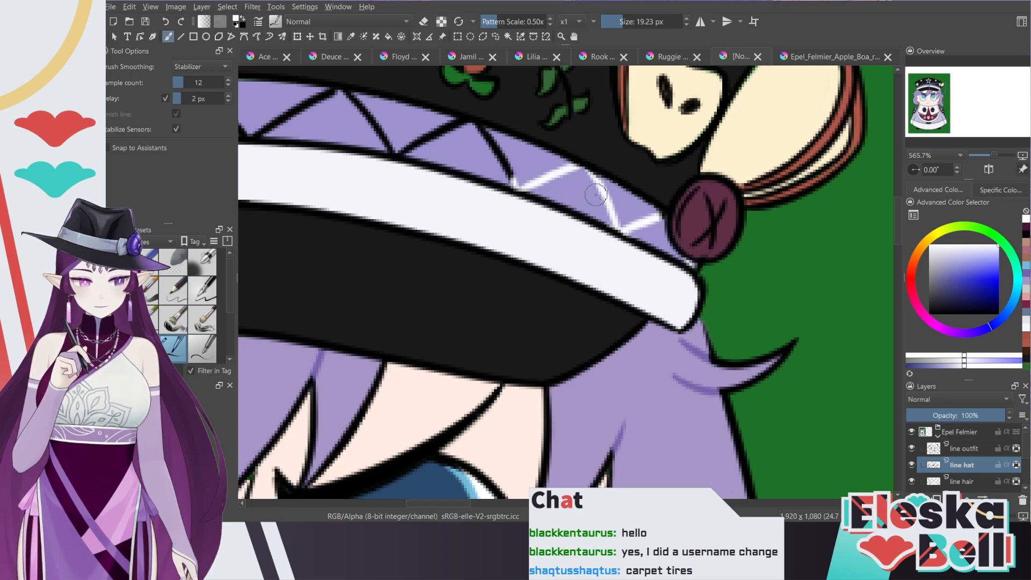
mouse_move(580, 174)
left_mouse_down()
mouse_move(607, 209)
mouse_move(604, 223)
mouse_move(601, 186)
left_mouse_up()
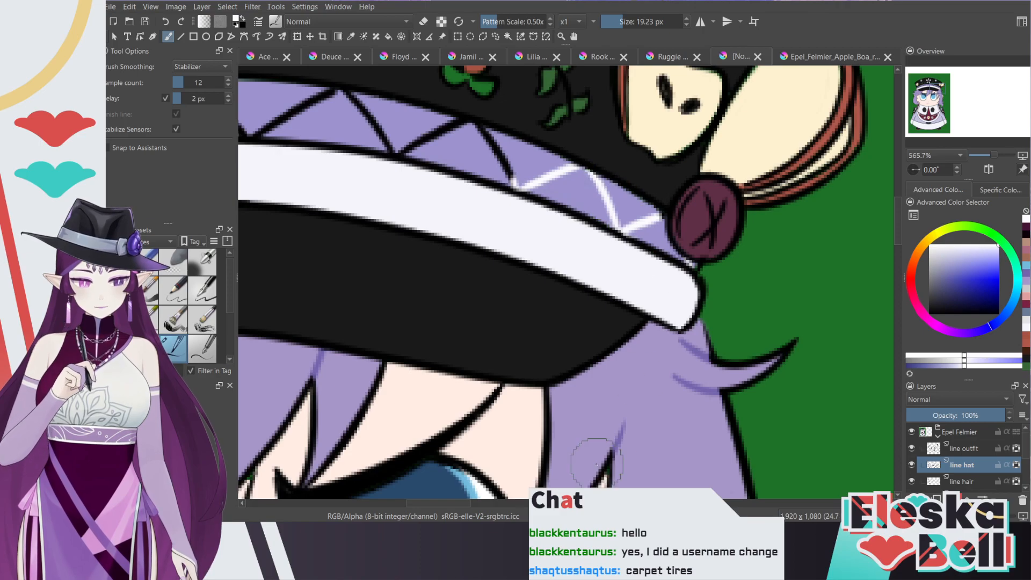
Step: Continue the white recoloring along the zigzag lines on the right-hand side of the hat's purple band toward its middle
left_click_drag(460, 503, 444, 504)
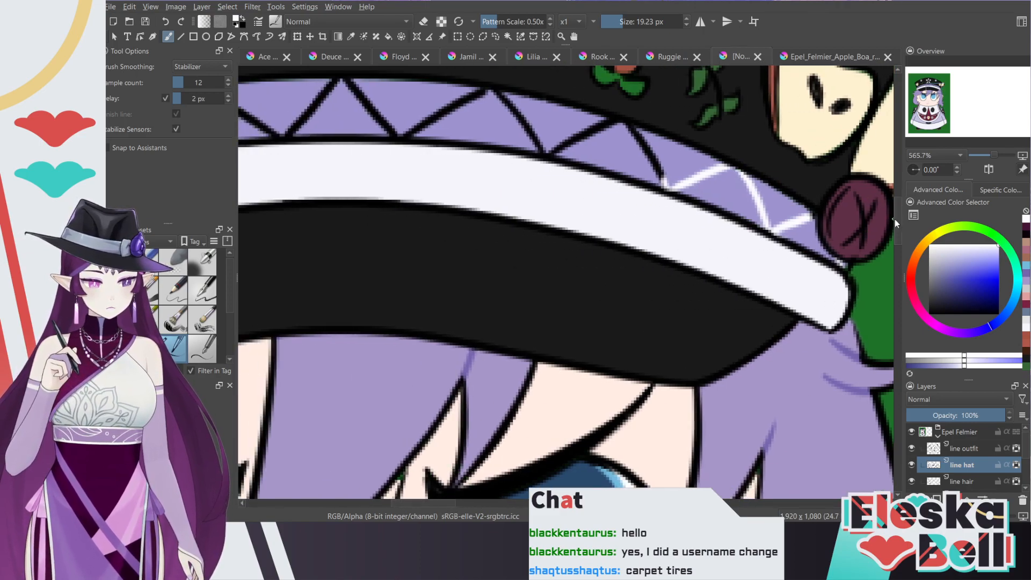
left_click_drag(894, 219, 895, 208)
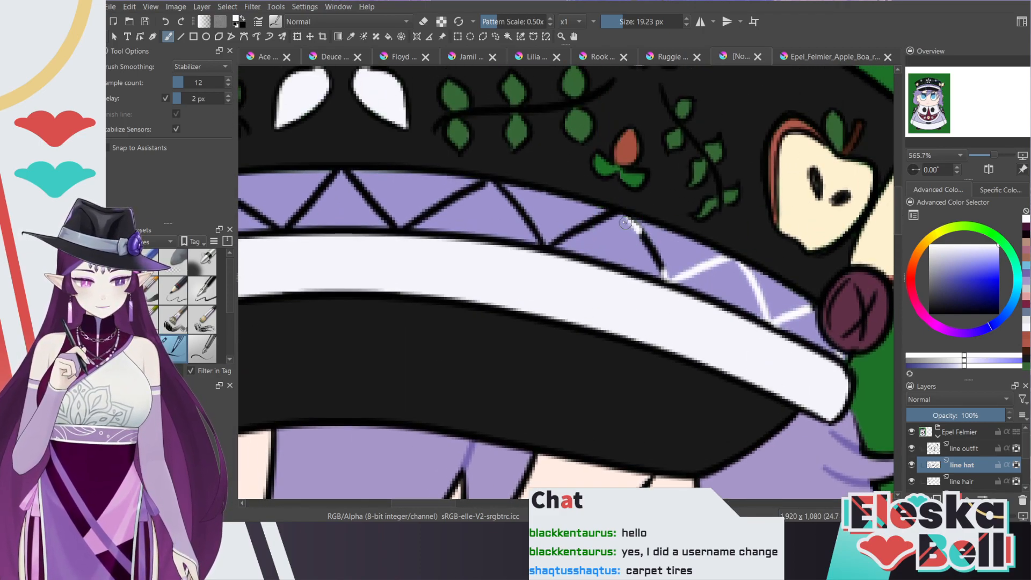
left_click_drag(640, 231, 661, 265)
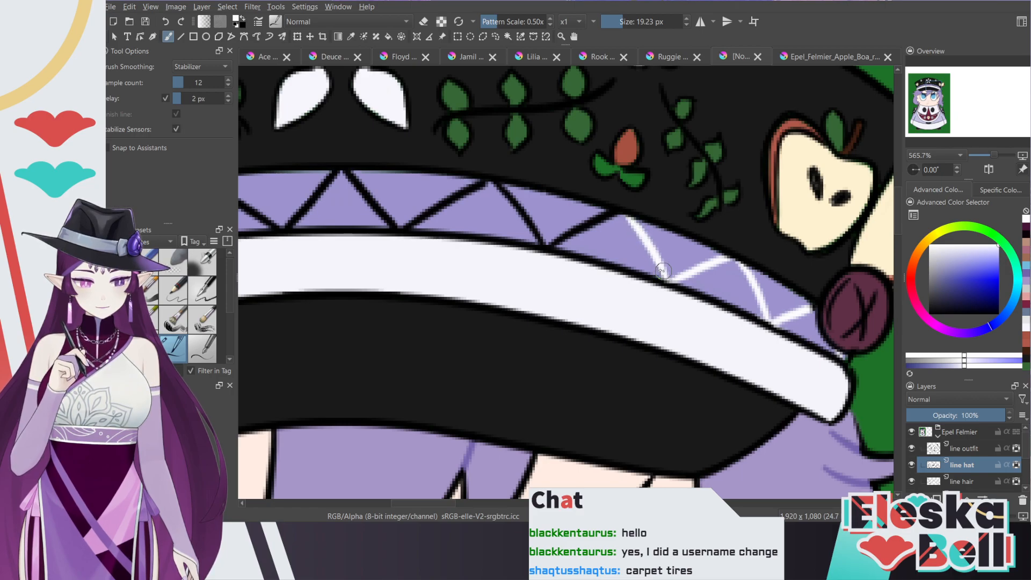
mouse_move(540, 240)
left_mouse_down()
mouse_move(578, 243)
mouse_move(561, 235)
mouse_move(616, 226)
mouse_move(579, 227)
mouse_move(618, 214)
left_mouse_up()
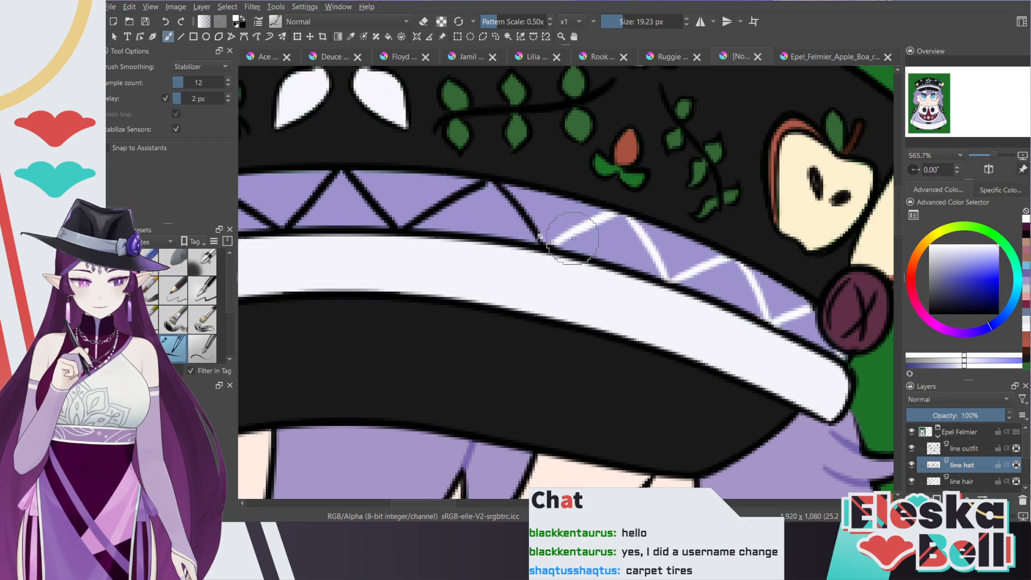
mouse_move(529, 226)
left_mouse_down()
mouse_move(498, 192)
mouse_move(511, 196)
mouse_move(494, 184)
left_mouse_up()
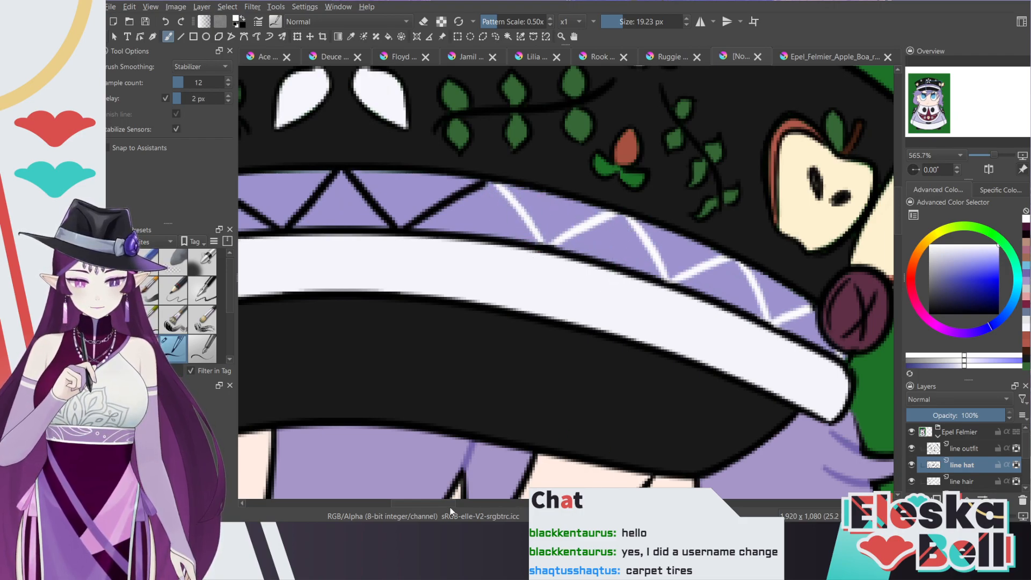
Step: Recolor the zigzag's middle and the remaining lines to the left-hand end of the hat's purple band in the same white
mouse_move(340, 185)
left_mouse_down()
mouse_move(656, 178)
mouse_move(699, 224)
mouse_move(745, 217)
mouse_move(783, 192)
left_mouse_up()
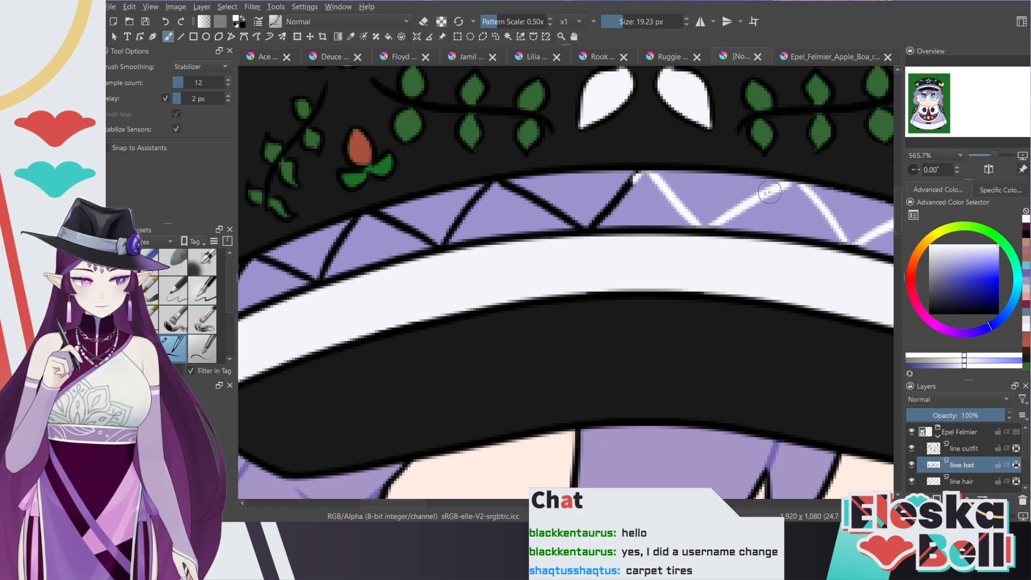
mouse_move(615, 226)
left_mouse_down()
mouse_move(590, 221)
mouse_move(614, 216)
mouse_move(601, 209)
mouse_move(641, 182)
mouse_move(605, 219)
left_mouse_up()
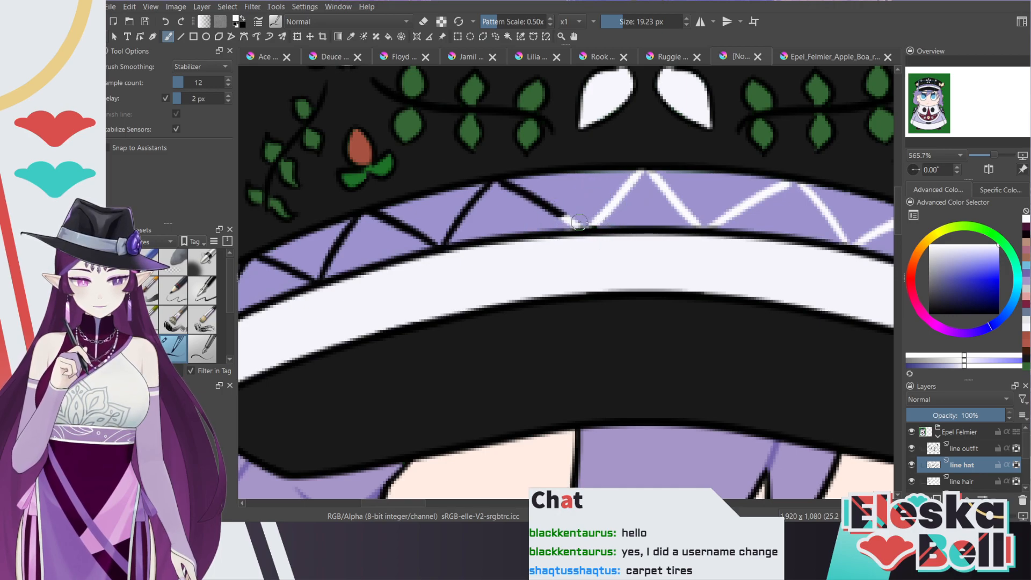
mouse_move(596, 226)
left_mouse_down()
mouse_move(518, 191)
mouse_move(532, 196)
mouse_move(479, 194)
mouse_move(458, 222)
mouse_move(423, 240)
mouse_move(451, 231)
mouse_move(387, 221)
mouse_move(357, 231)
mouse_move(320, 275)
mouse_move(335, 230)
left_mouse_up()
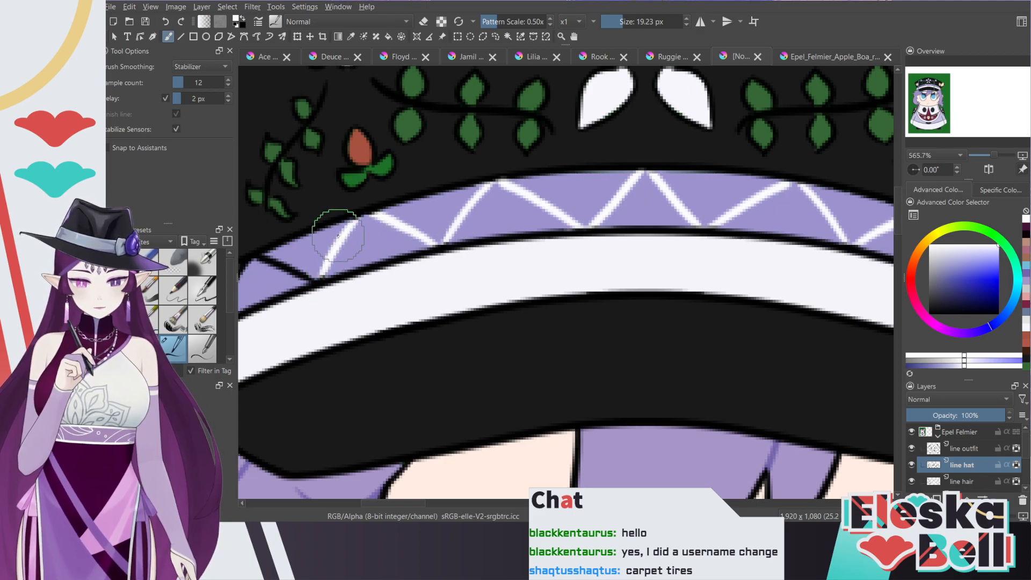
left_click_drag(401, 505, 379, 505)
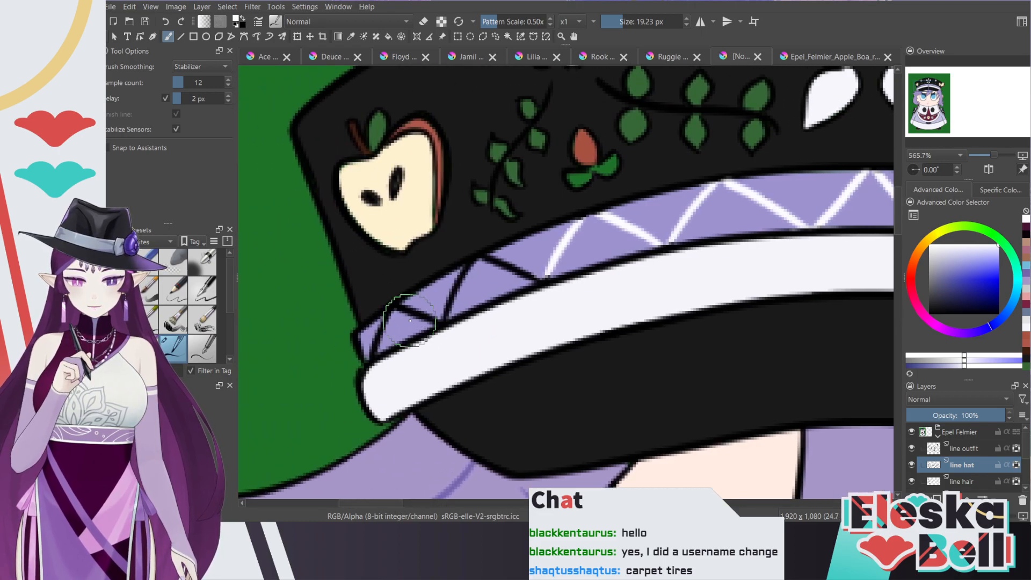
mouse_move(413, 310)
left_mouse_down()
mouse_move(443, 309)
mouse_move(435, 317)
mouse_move(462, 315)
mouse_move(477, 290)
mouse_move(444, 305)
mouse_move(466, 279)
mouse_move(529, 267)
left_mouse_up()
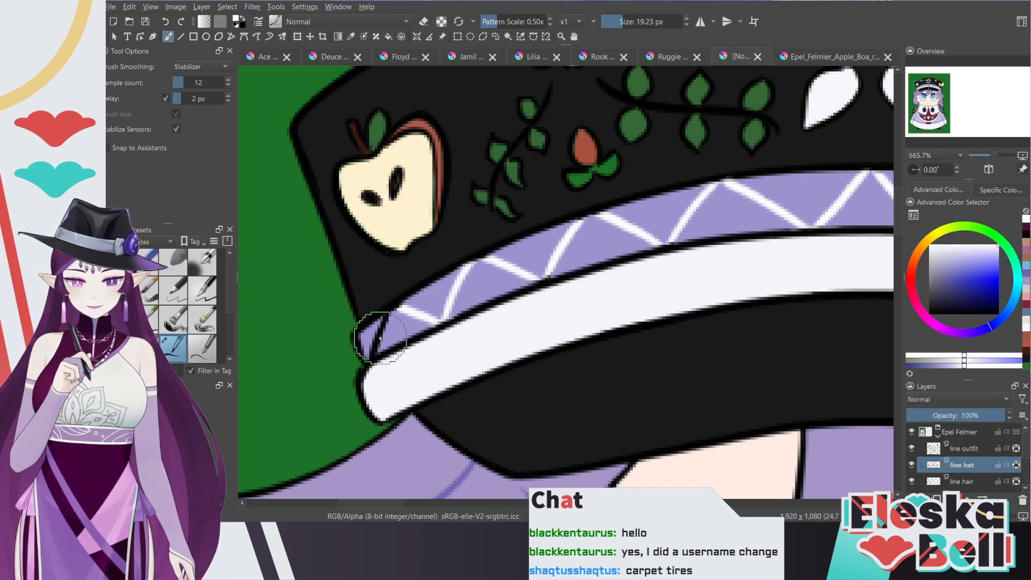
left_click_drag(378, 343, 409, 300)
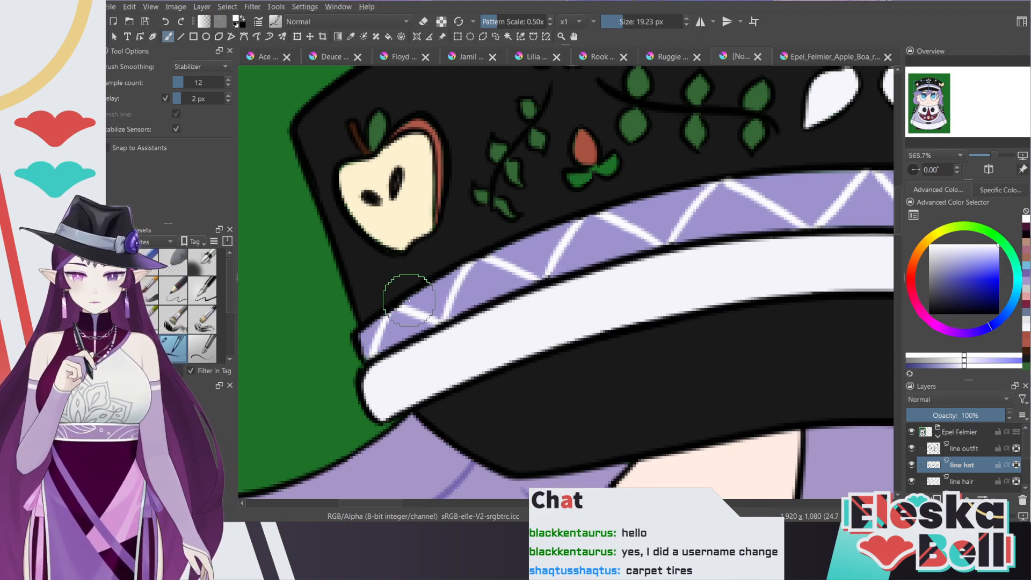
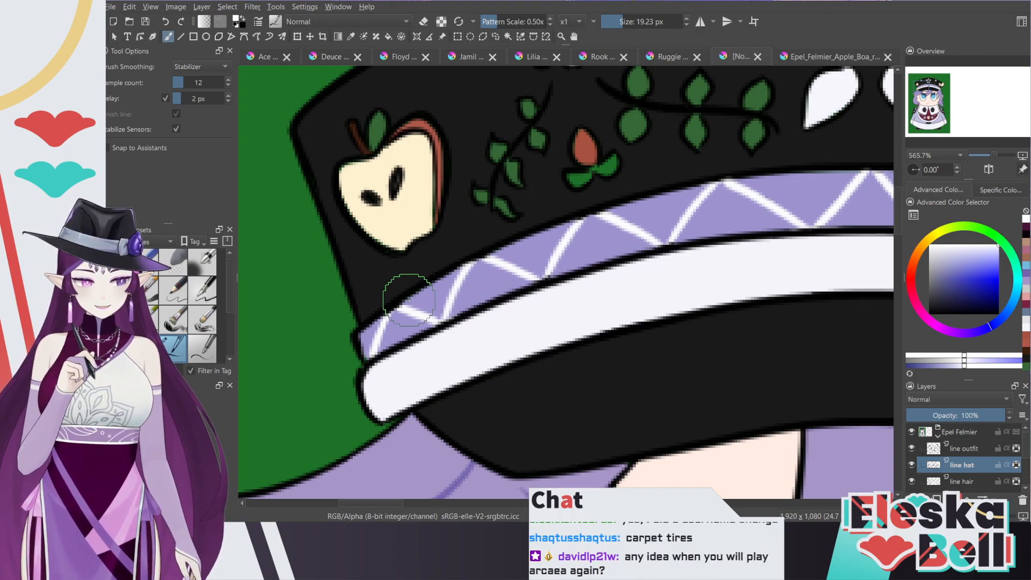
Step: Sample the flower's off-white fill and recolor the outlines of the hat's central flower and two small side flowers in it
key("minus")
key("minus")
key("minus")
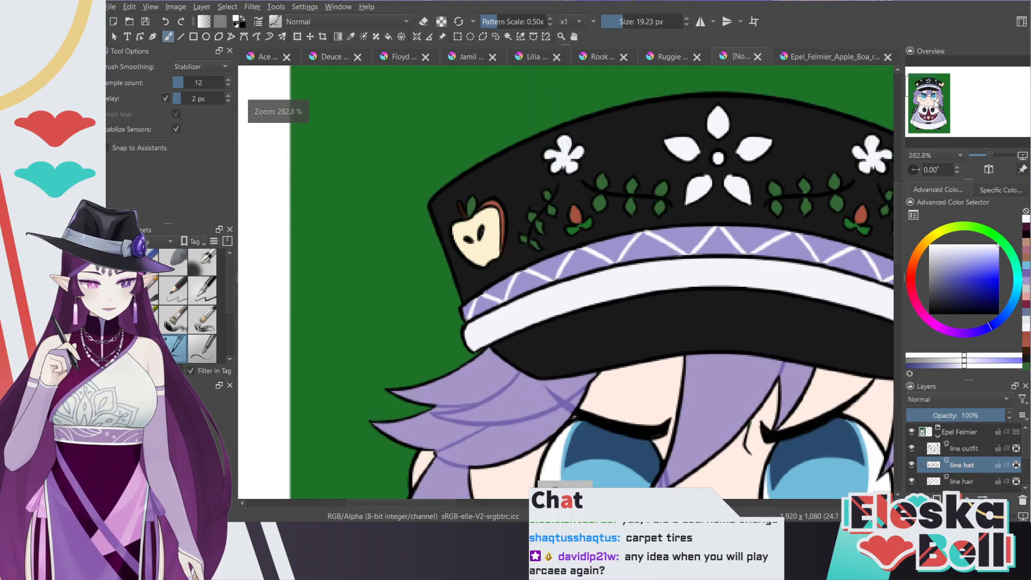
mouse_move(931, 91)
left_mouse_down()
mouse_move(935, 98)
mouse_move(937, 83)
left_mouse_up()
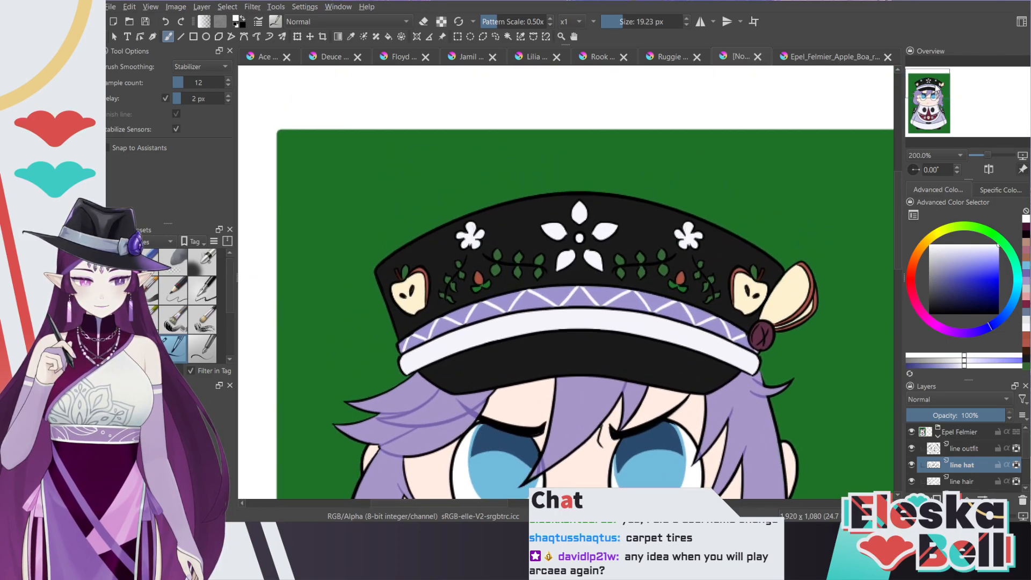
key("plus")
key("plus")
left_click(351, 36)
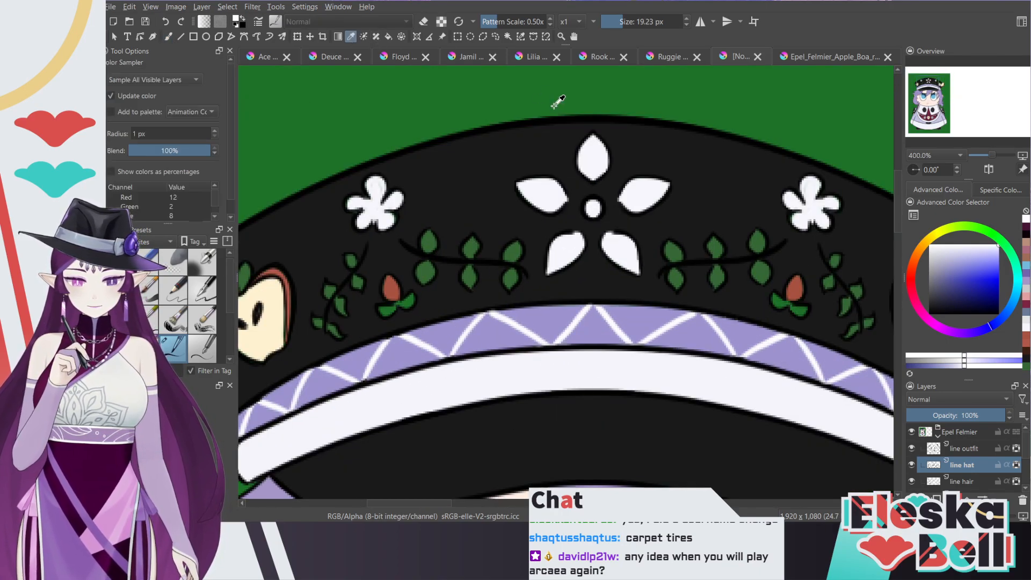
left_click(168, 37)
mouse_move(580, 156)
left_mouse_down()
mouse_move(583, 181)
mouse_move(601, 150)
mouse_move(603, 168)
mouse_move(615, 171)
mouse_move(585, 143)
mouse_move(604, 139)
mouse_move(594, 135)
mouse_move(581, 153)
mouse_move(606, 184)
mouse_move(595, 221)
mouse_move(613, 188)
mouse_move(649, 176)
mouse_move(653, 208)
mouse_move(679, 170)
left_mouse_up()
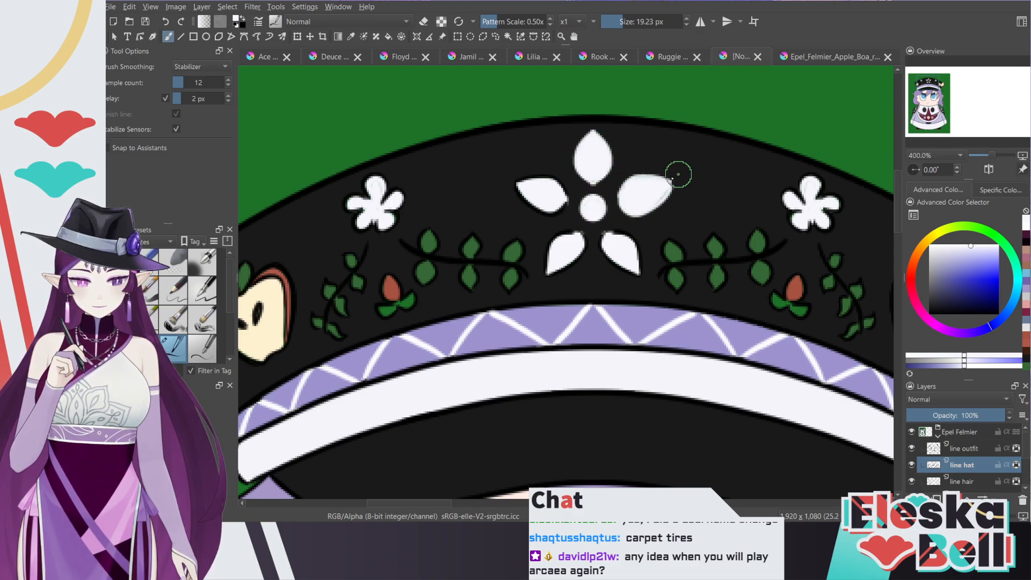
left_click_drag(559, 203, 537, 205)
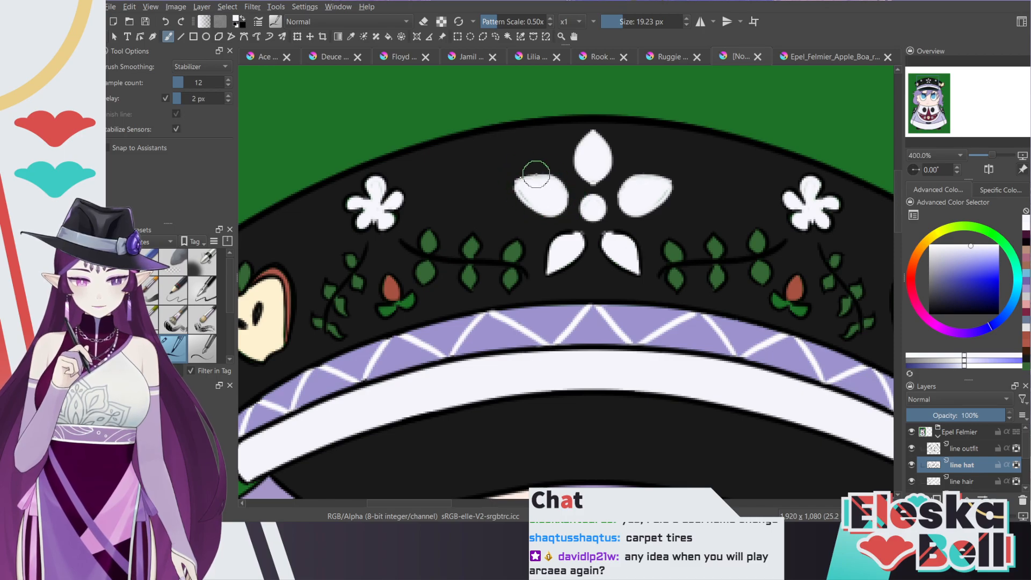
mouse_move(585, 233)
left_mouse_down()
mouse_move(558, 241)
mouse_move(543, 279)
mouse_move(585, 236)
mouse_move(561, 258)
mouse_move(567, 243)
mouse_move(607, 235)
mouse_move(600, 242)
mouse_move(644, 281)
mouse_move(627, 231)
mouse_move(596, 242)
left_mouse_up()
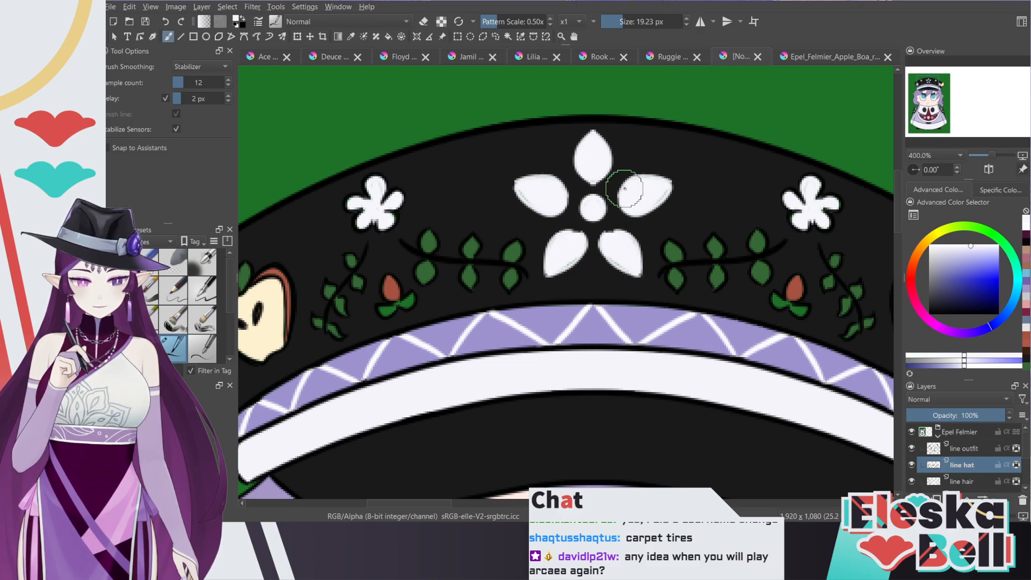
mouse_move(397, 212)
left_mouse_down()
mouse_move(377, 219)
mouse_move(392, 229)
mouse_move(405, 200)
mouse_move(381, 195)
mouse_move(378, 214)
mouse_move(389, 194)
mouse_move(376, 181)
mouse_move(346, 214)
mouse_move(371, 216)
left_mouse_up()
mouse_move(817, 190)
left_mouse_down()
mouse_move(795, 188)
mouse_move(807, 195)
mouse_move(787, 217)
mouse_move(782, 199)
mouse_move(781, 213)
mouse_move(821, 188)
mouse_move(814, 182)
mouse_move(804, 180)
mouse_move(834, 202)
mouse_move(828, 195)
mouse_move(827, 226)
mouse_move(796, 226)
mouse_move(792, 187)
left_mouse_up()
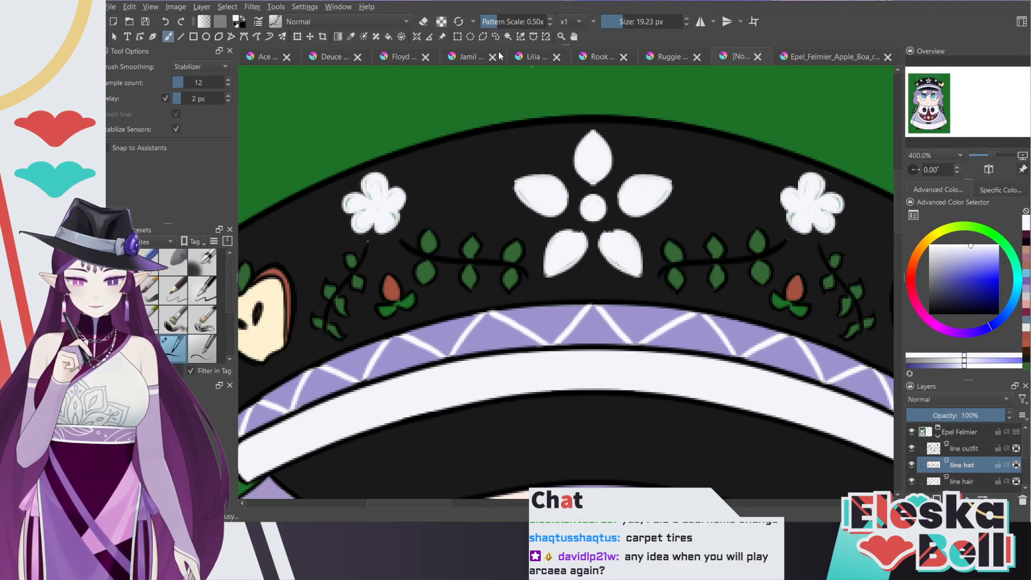
Step: Sample the dark green of a hat leaf and recolor the stem and leaf outlines of the left-hand horizontal branch in it
left_click(352, 37)
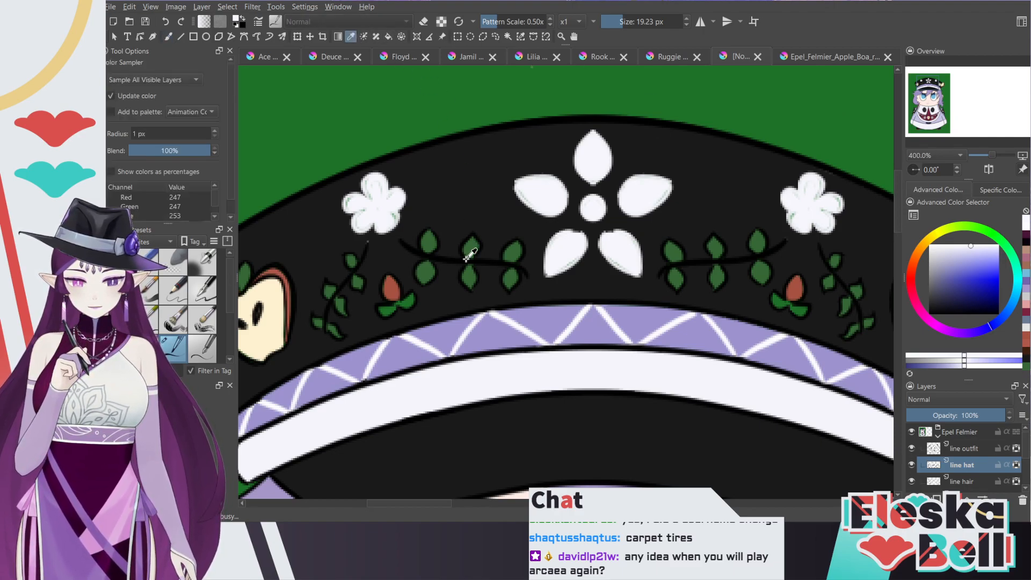
left_click(471, 248)
left_click(169, 37)
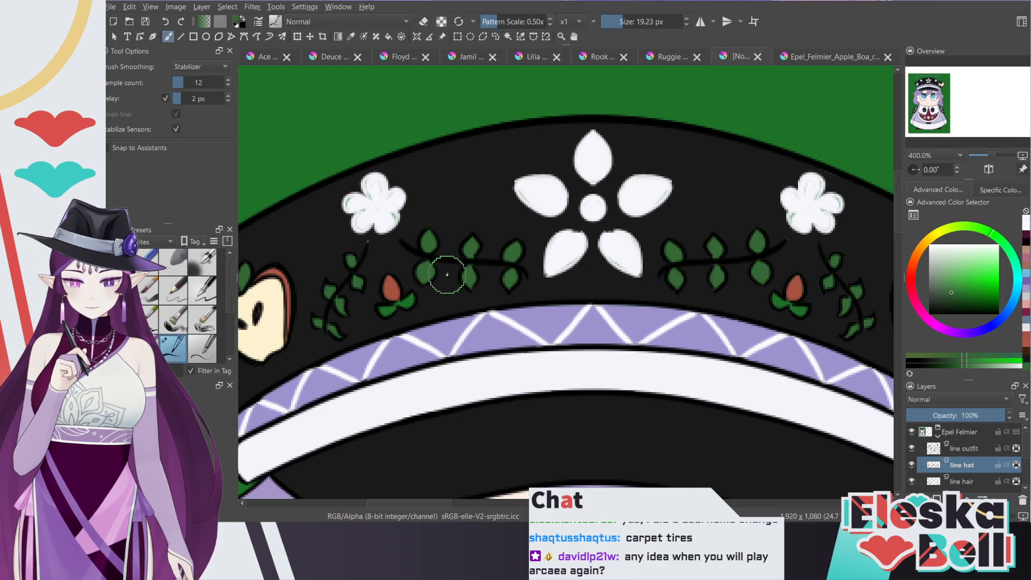
mouse_move(424, 259)
left_mouse_down()
mouse_move(426, 233)
mouse_move(418, 266)
mouse_move(421, 240)
mouse_move(421, 275)
mouse_move(428, 257)
mouse_move(432, 278)
mouse_move(441, 226)
mouse_move(444, 282)
mouse_move(429, 247)
mouse_move(404, 245)
left_mouse_up()
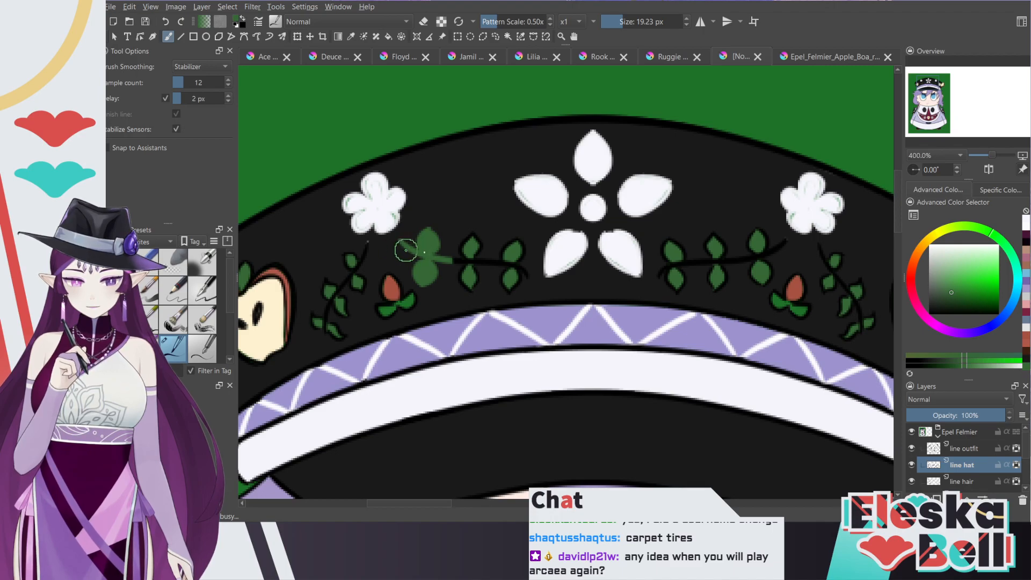
mouse_move(444, 286)
left_mouse_down()
mouse_move(470, 245)
mouse_move(472, 289)
mouse_move(483, 234)
mouse_move(487, 287)
mouse_move(505, 252)
mouse_move(507, 277)
mouse_move(527, 262)
left_mouse_up()
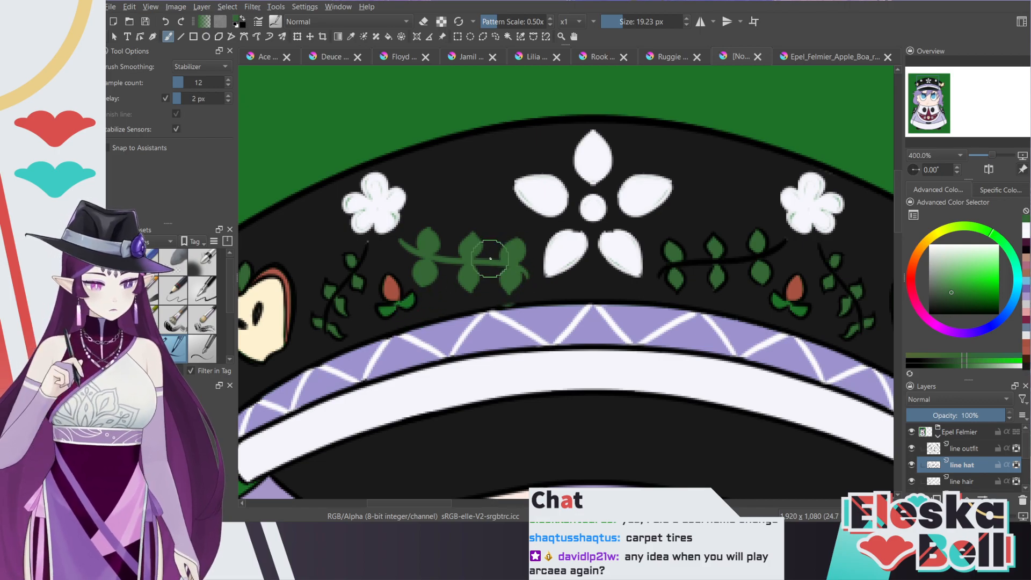
Step: Turn on horizontal mirror painting and check the color layer and green Paint Layer 1 by toggling their visibility
left_click(700, 21)
scroll(1025, 451, "down", 3)
scroll(1024, 469, "down", 1)
left_click(912, 453)
left_click(914, 454)
left_click(913, 470)
left_click(913, 468)
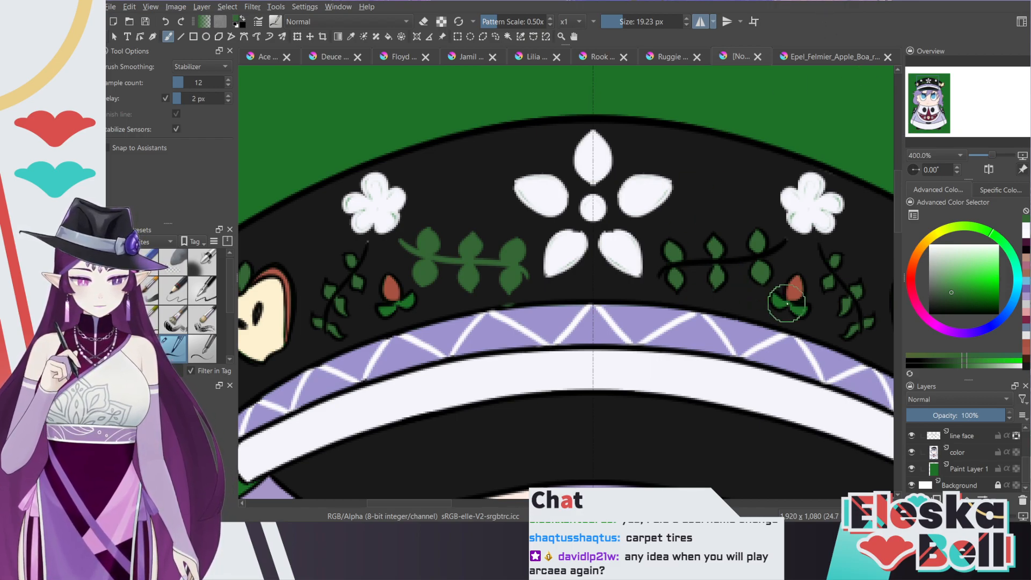
Step: On the color layer, fill the gaps in the red bud's leaves with dark green at 6.29 px, hiding Paint Layer 1 temporarily to see them
left_click(981, 453)
left_click_drag(621, 26, 615, 25)
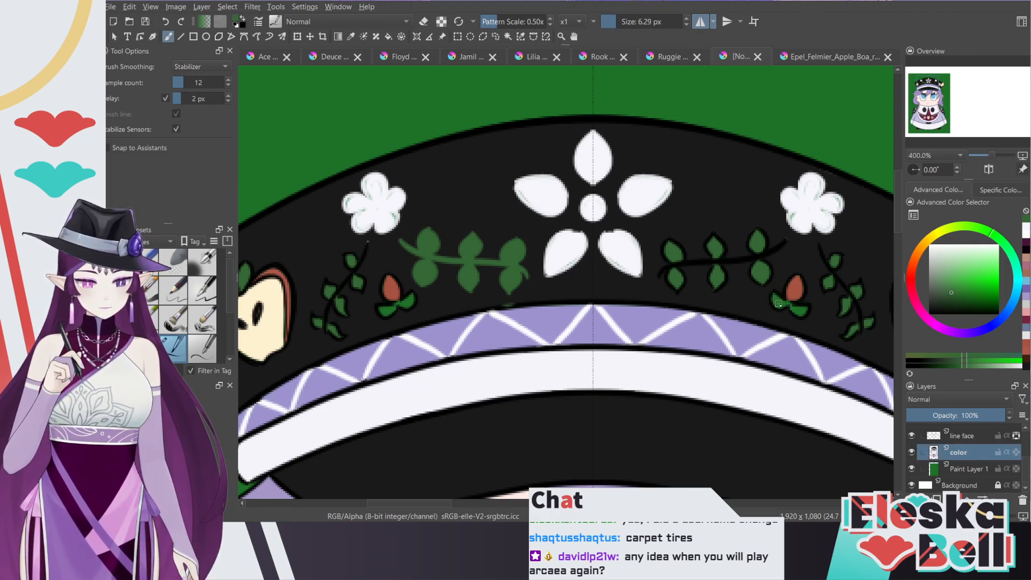
scroll(1027, 481, "down", 1)
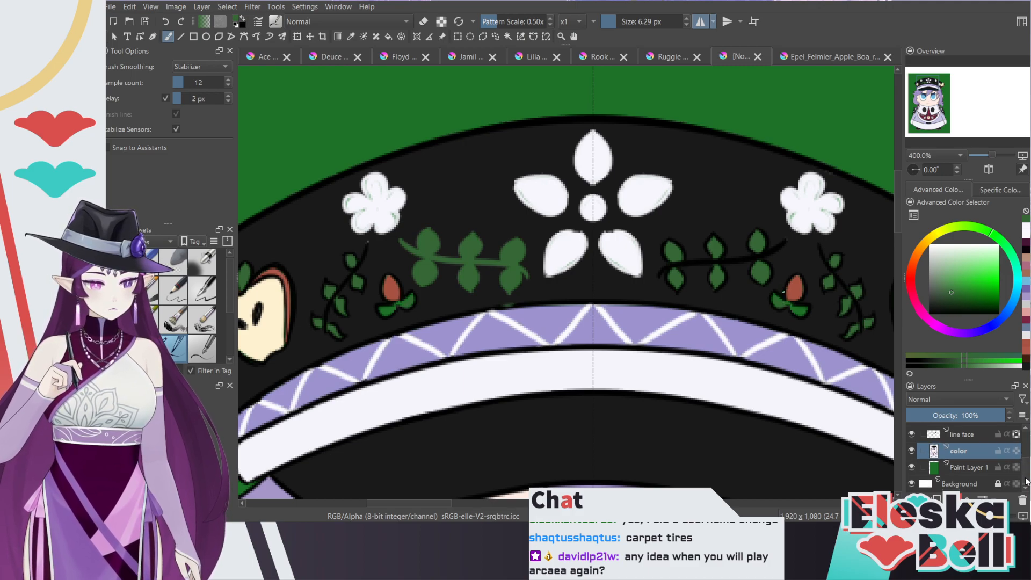
left_click(912, 467)
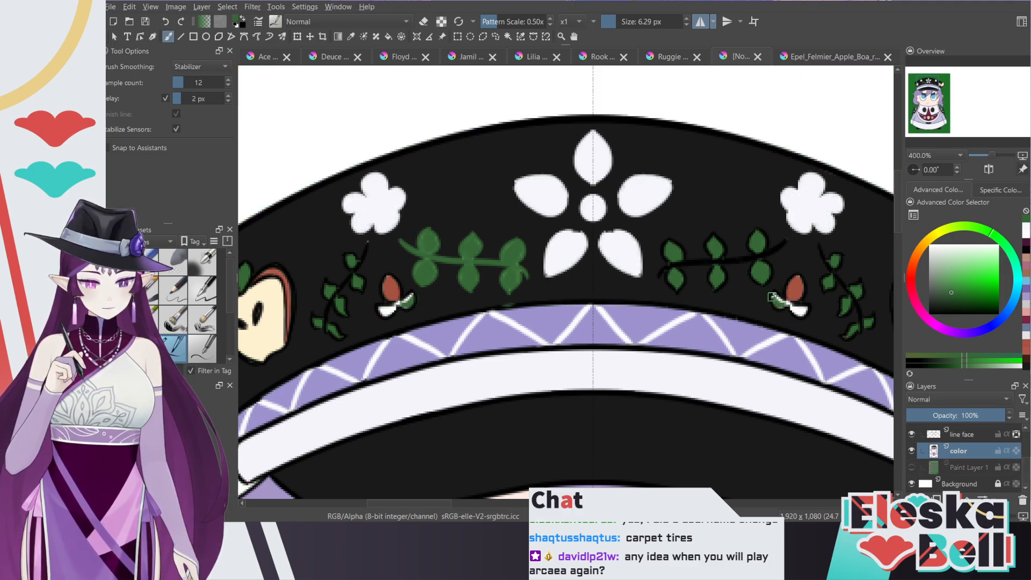
mouse_move(783, 308)
left_mouse_down()
mouse_move(791, 314)
mouse_move(784, 305)
left_mouse_up()
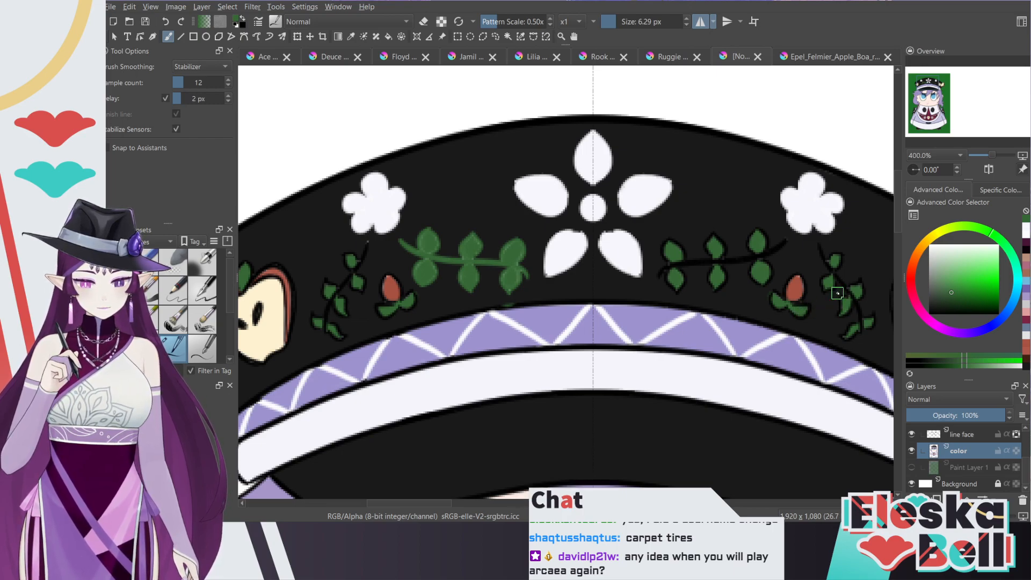
left_click(912, 467)
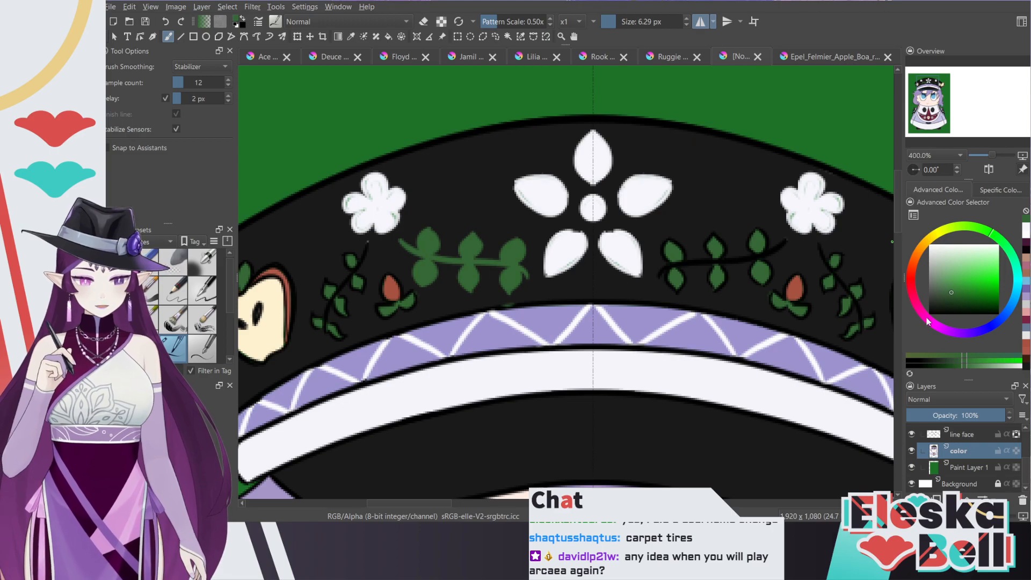
left_click(699, 24)
left_click(702, 23)
mouse_move(696, 235)
left_mouse_down()
mouse_move(693, 276)
mouse_move(709, 244)
left_mouse_up()
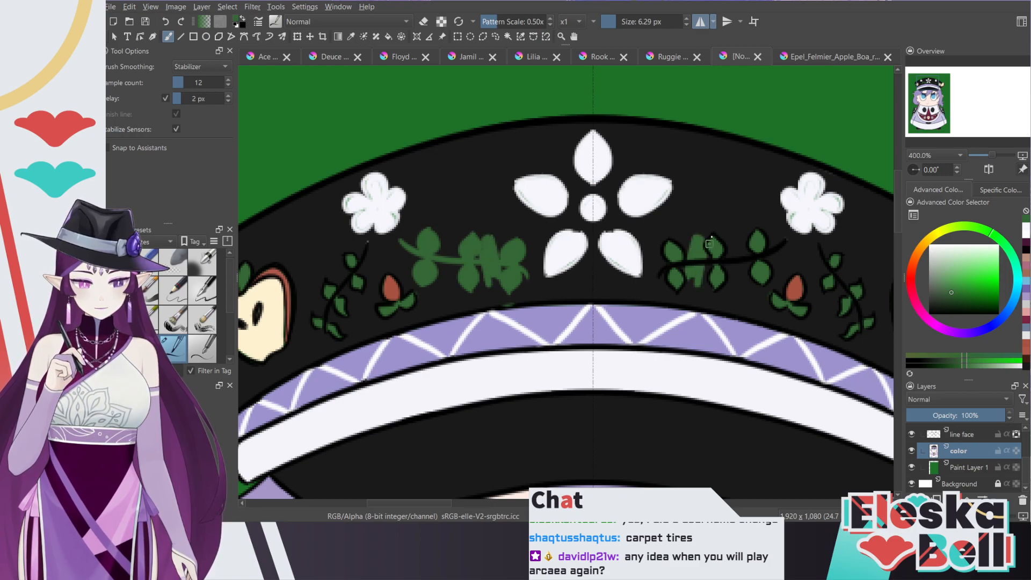
key("ctrl+z")
Step: On the line hat layer, recolor the stem and leaf outlines of the right-hand horizontal branch in dark green, enlarging the brush to 15.63 px
scroll(1018, 463, "up", 5)
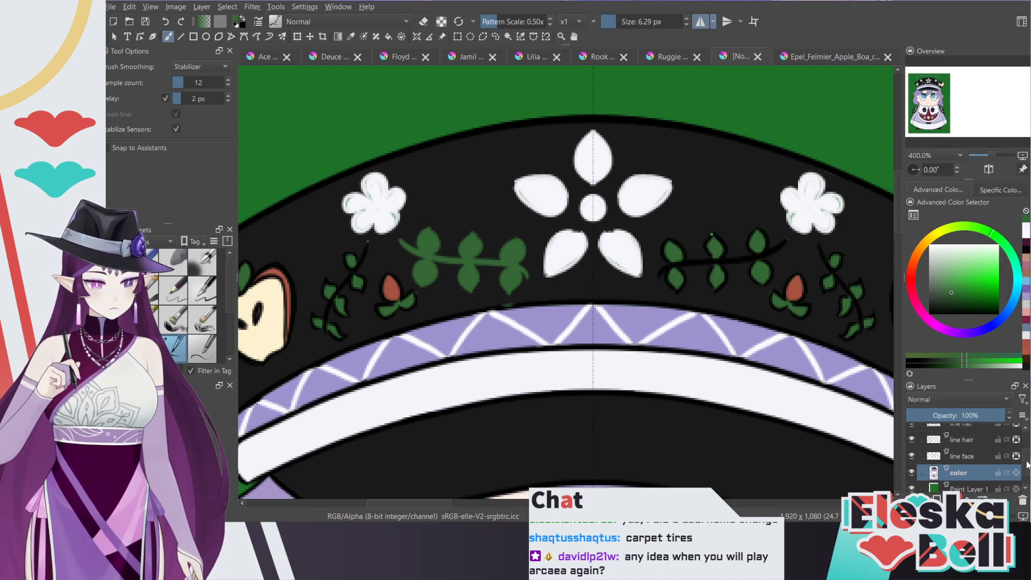
left_click(975, 448)
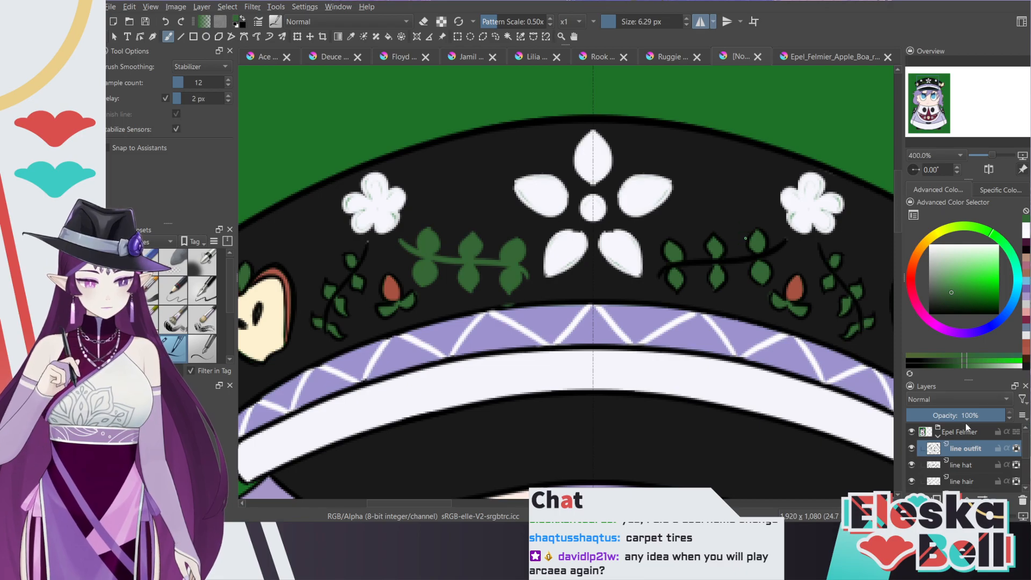
left_click(973, 467)
left_click_drag(695, 269, 693, 273)
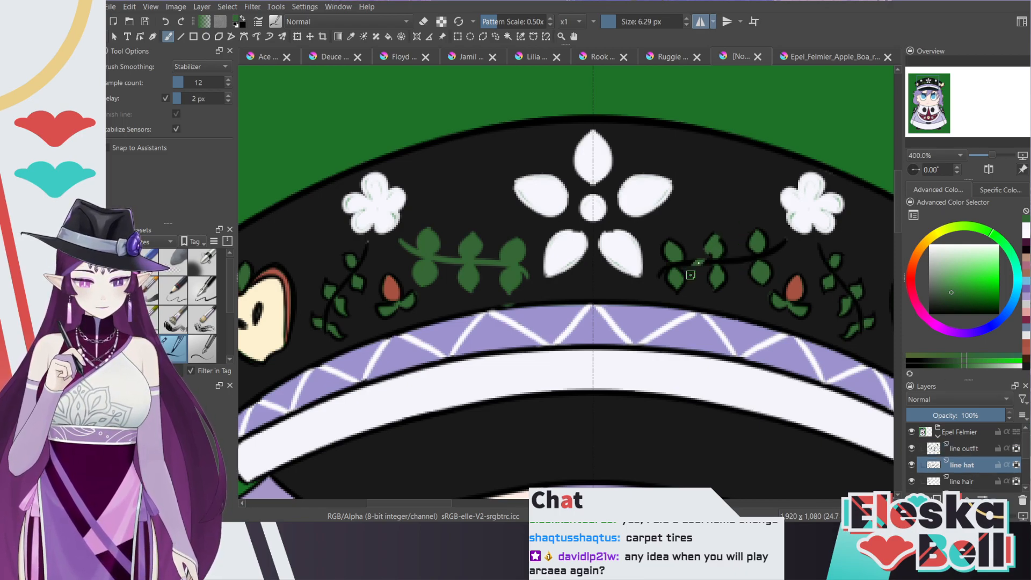
mouse_move(850, 271)
left_mouse_down()
mouse_move(841, 306)
mouse_move(855, 302)
left_mouse_up()
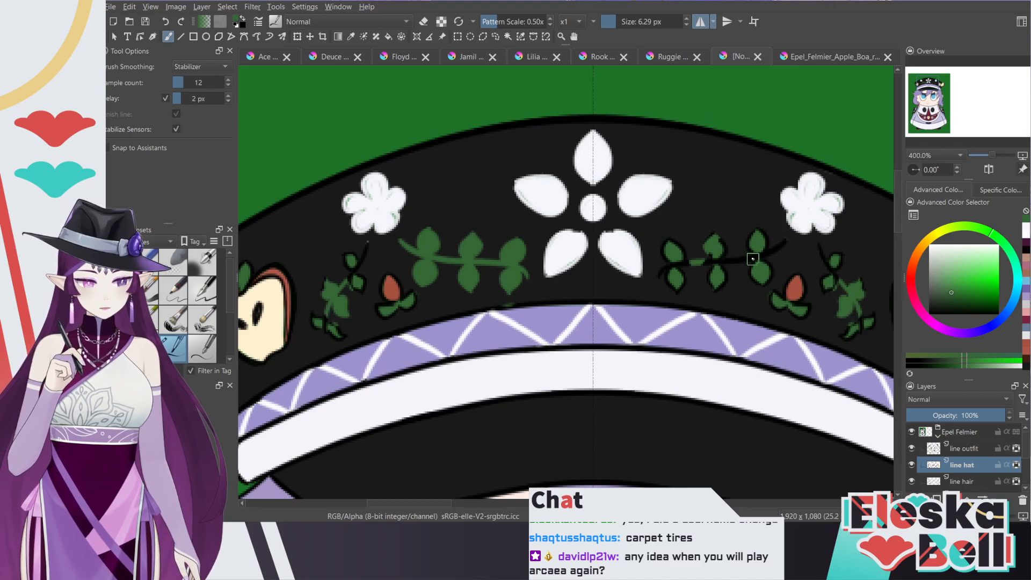
left_click_drag(705, 260, 721, 247)
left_click_drag(613, 22, 622, 23)
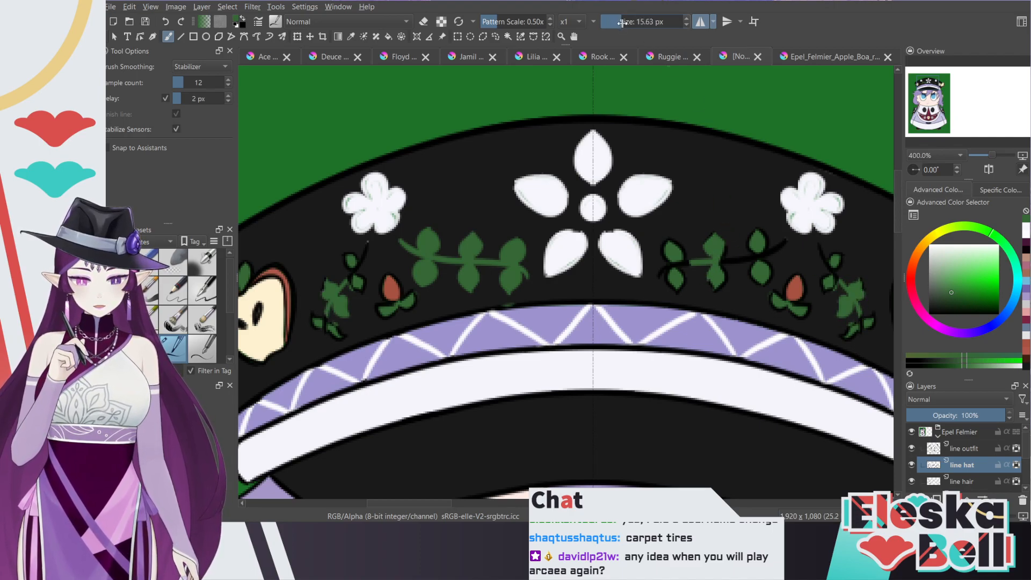
mouse_move(677, 248)
left_mouse_down()
mouse_move(665, 255)
mouse_move(663, 274)
mouse_move(669, 245)
mouse_move(667, 287)
mouse_move(675, 244)
mouse_move(691, 285)
mouse_move(717, 225)
mouse_move(735, 271)
mouse_move(759, 233)
mouse_move(760, 269)
mouse_move(769, 243)
left_mouse_up()
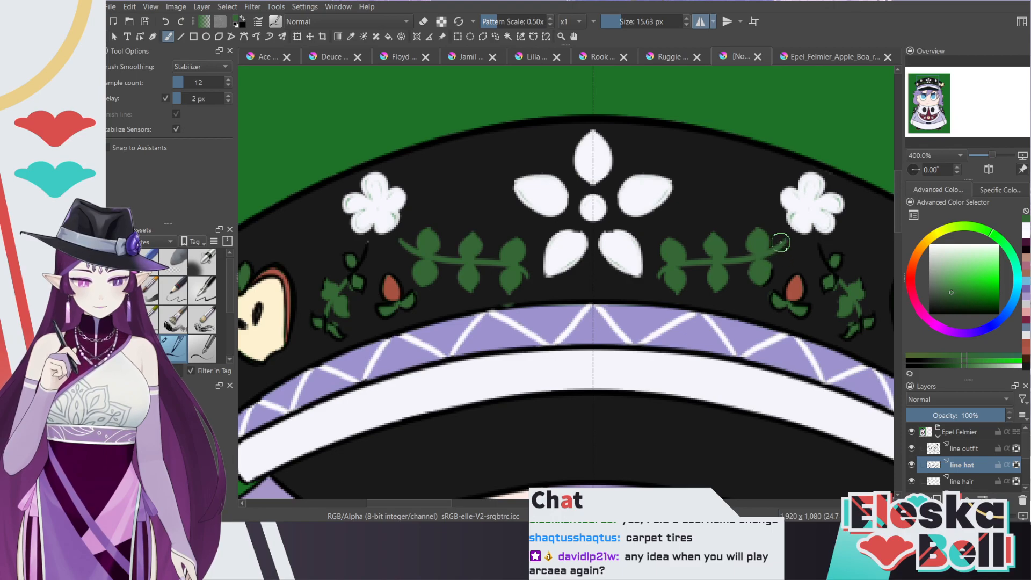
left_click_drag(768, 264, 771, 264)
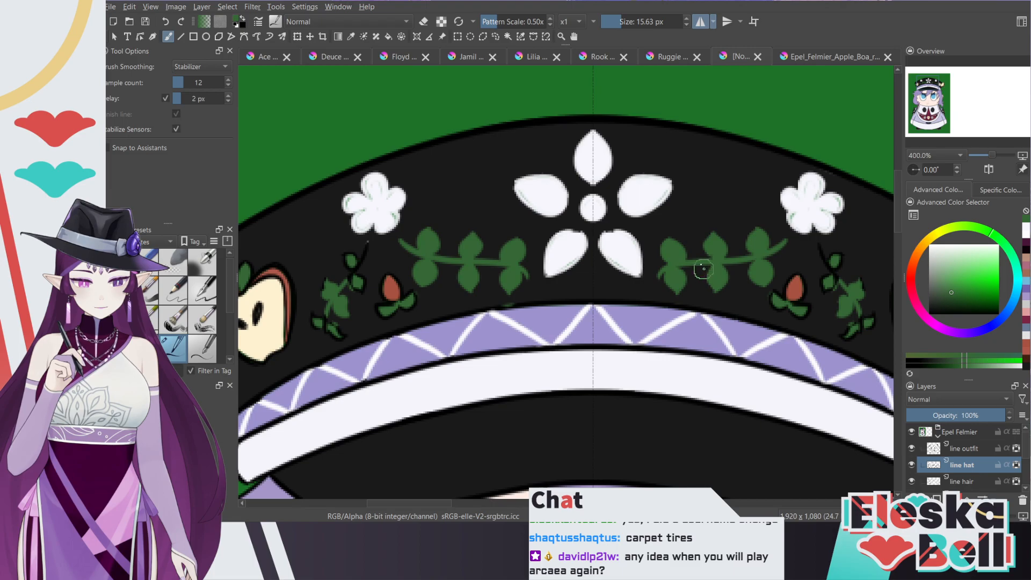
Step: Recolor the outlines of the hat's diagonal side branches and the red buds' leaves in the same dark green
mouse_move(819, 262)
left_mouse_down()
mouse_move(830, 292)
mouse_move(839, 261)
mouse_move(842, 314)
mouse_move(852, 263)
mouse_move(844, 255)
mouse_move(846, 321)
mouse_move(869, 344)
mouse_move(880, 305)
mouse_move(864, 309)
mouse_move(855, 292)
mouse_move(858, 313)
mouse_move(857, 268)
mouse_move(862, 307)
mouse_move(850, 282)
left_mouse_up()
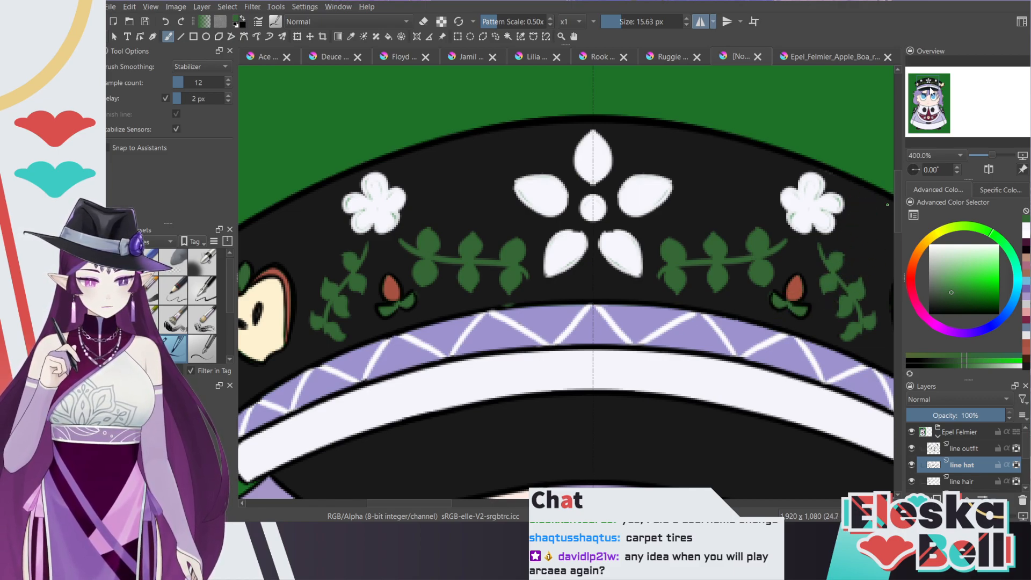
scroll(887, 204, "right", 5)
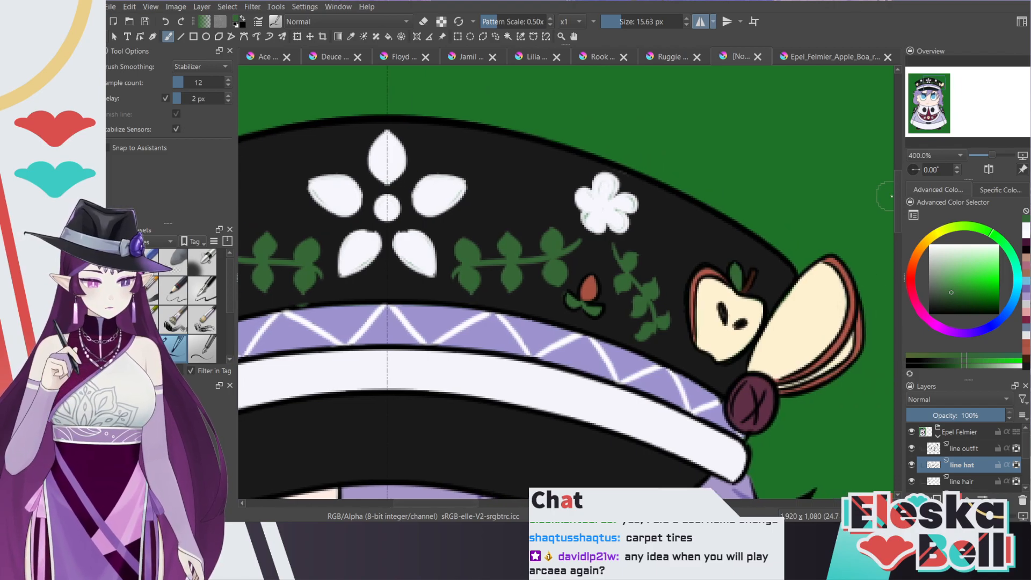
scroll(654, 210, "up", 5)
mouse_move(654, 209)
left_mouse_down()
mouse_move(681, 185)
mouse_move(668, 199)
mouse_move(676, 186)
mouse_move(623, 197)
mouse_move(637, 213)
mouse_move(695, 214)
mouse_move(597, 204)
mouse_move(564, 179)
mouse_move(570, 151)
mouse_move(573, 188)
mouse_move(580, 160)
mouse_move(596, 174)
left_mouse_up()
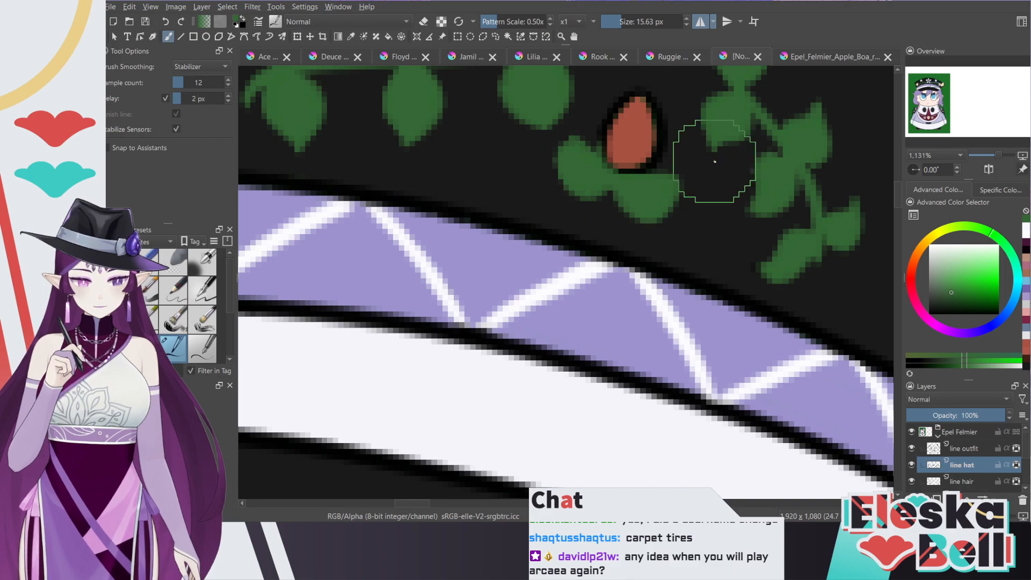
Step: Sample the red of the hat's right-hand apple skin and recolor the apple's outer outline in it
key("minus")
key("minus")
key("minus")
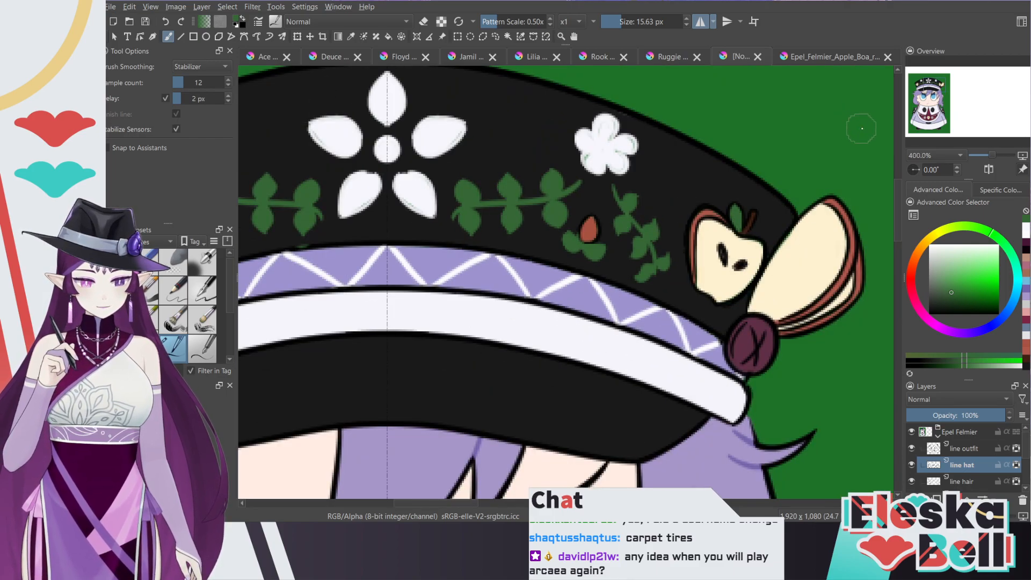
key("minus")
mouse_move(936, 103)
left_mouse_down()
mouse_move(926, 92)
mouse_move(934, 87)
left_mouse_up()
key("plus")
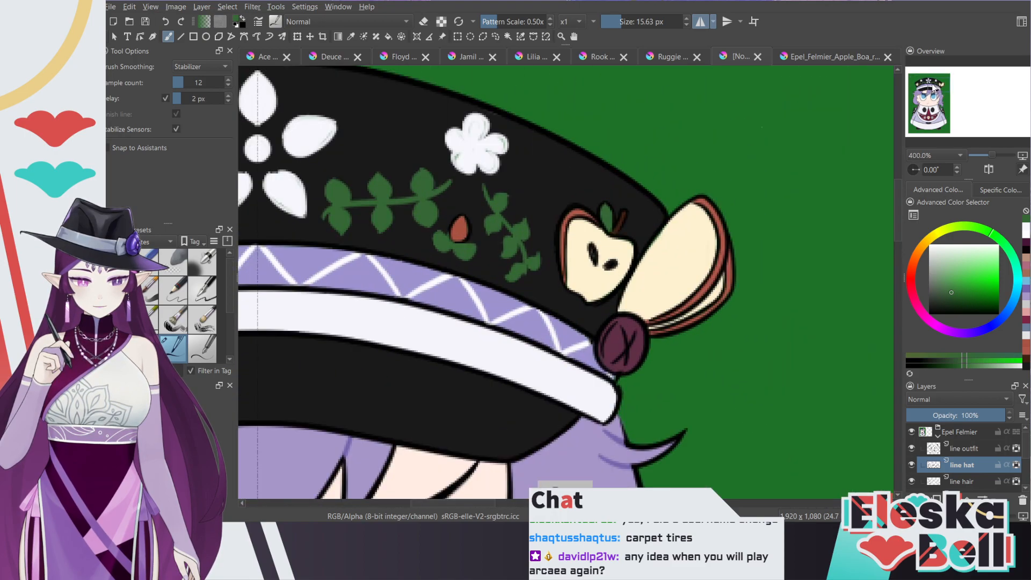
key("plus")
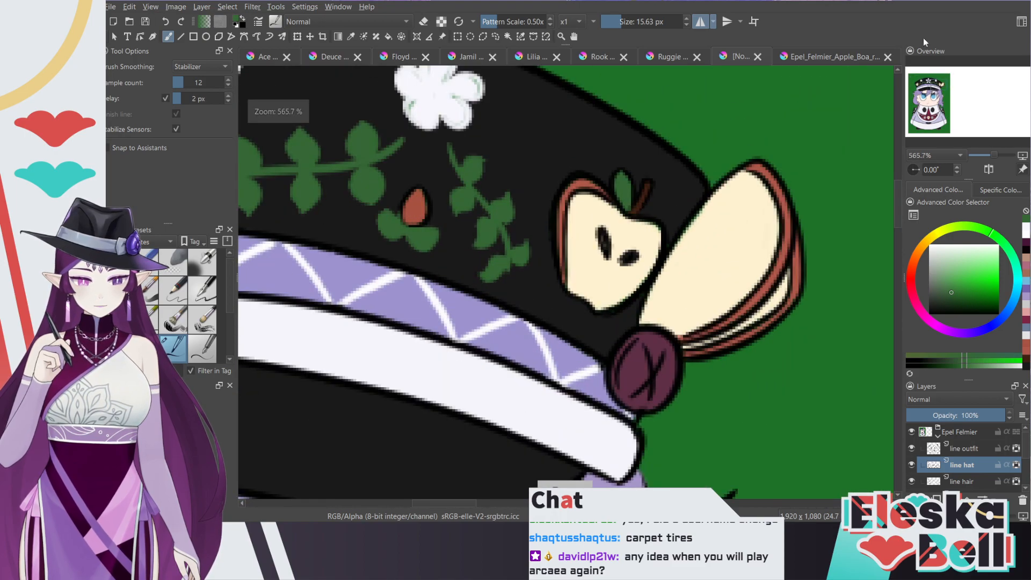
left_click(498, 37)
left_click(352, 37)
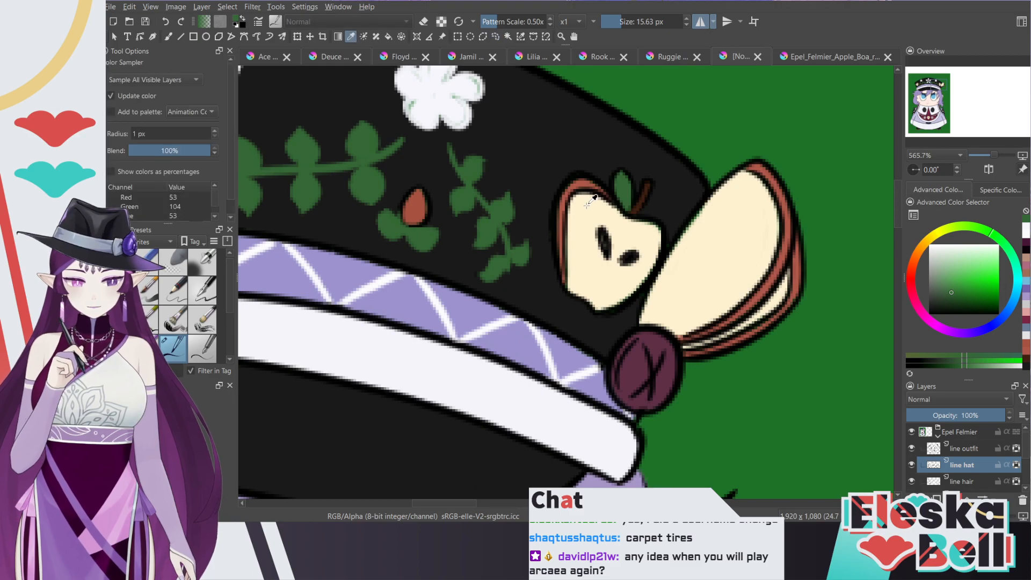
left_click(582, 181)
left_click(168, 36)
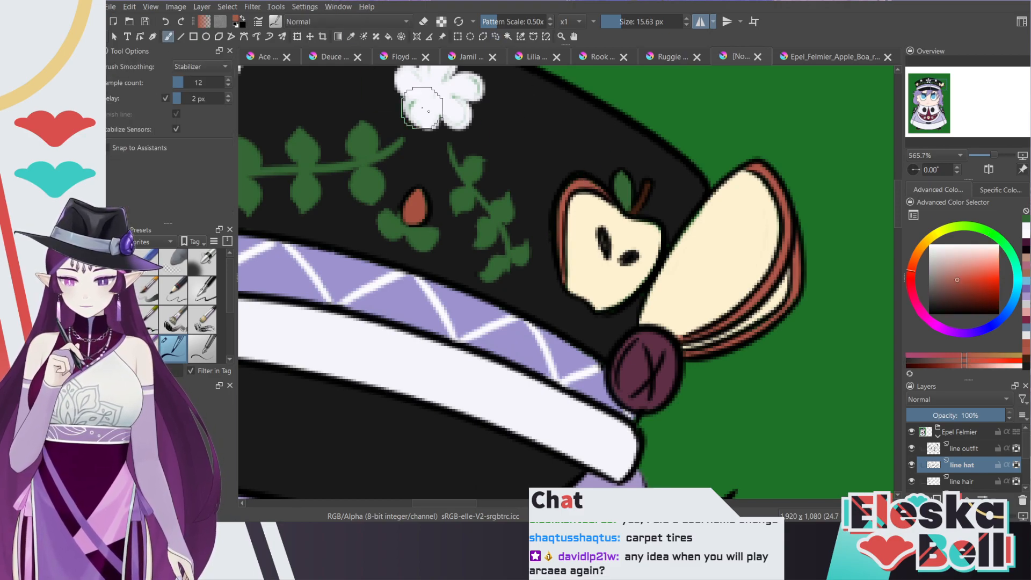
mouse_move(575, 170)
left_mouse_down()
mouse_move(583, 212)
mouse_move(590, 201)
mouse_move(580, 186)
mouse_move(566, 198)
mouse_move(563, 289)
mouse_move(563, 263)
mouse_move(571, 289)
mouse_move(605, 316)
mouse_move(629, 299)
mouse_move(604, 316)
mouse_move(574, 289)
mouse_move(586, 308)
mouse_move(638, 291)
left_mouse_up()
left_click_drag(582, 161, 599, 203)
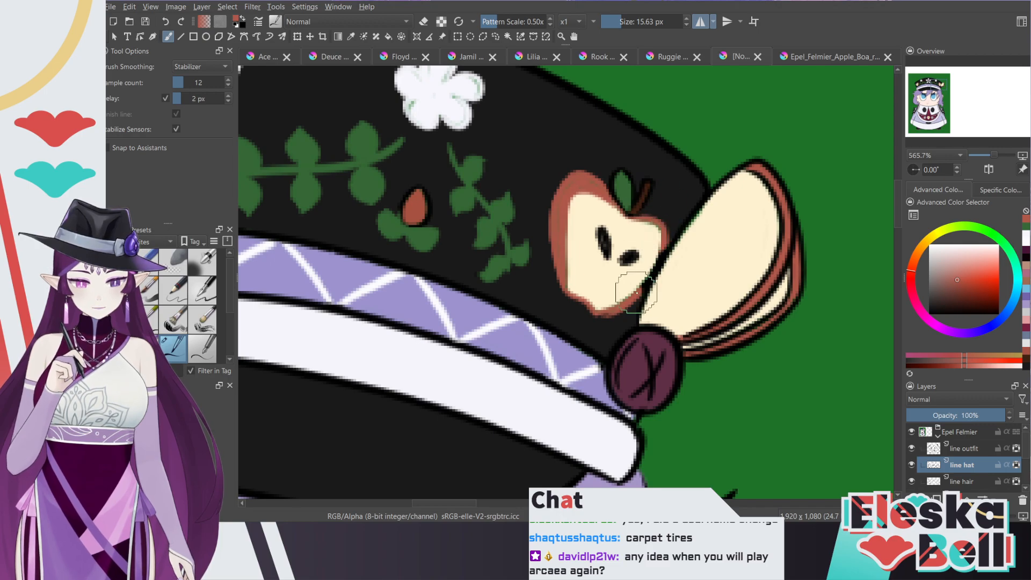
left_click_drag(654, 263, 662, 238)
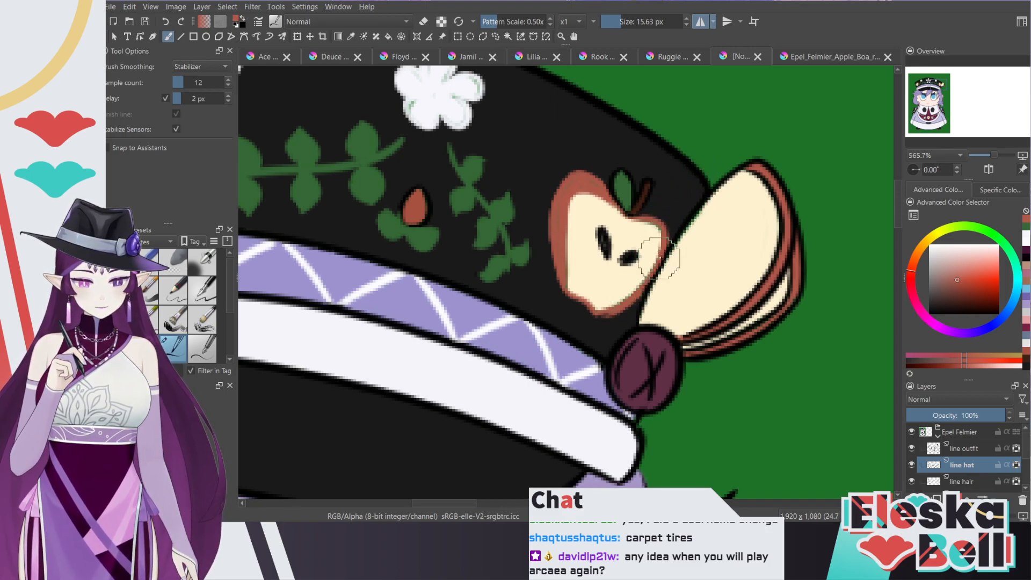
Step: Turn off mirror painting and inspect the left-hand apple's outline and the hat as a whole
key("minus")
key("minus")
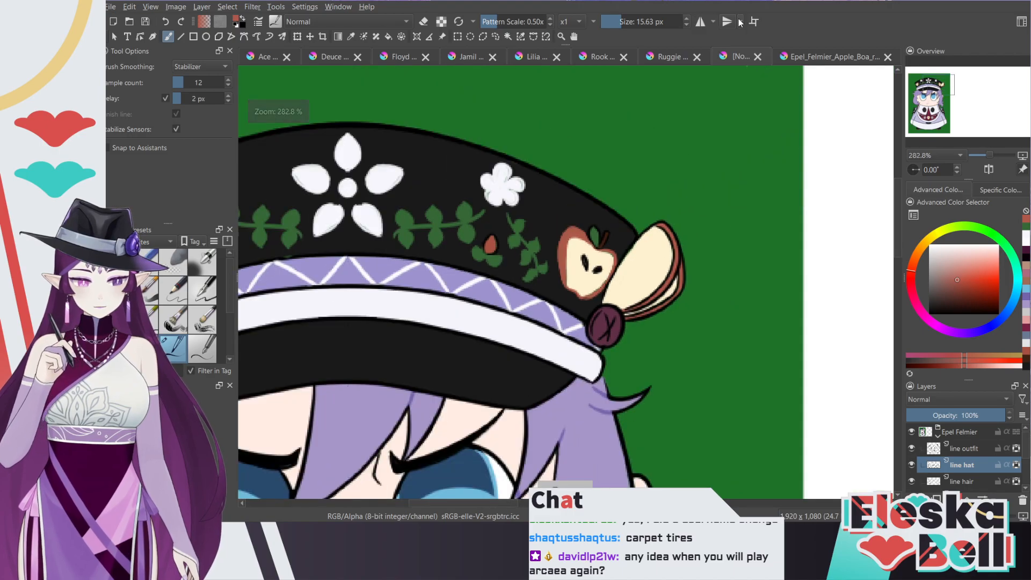
key("m")
key("plus")
key("plus")
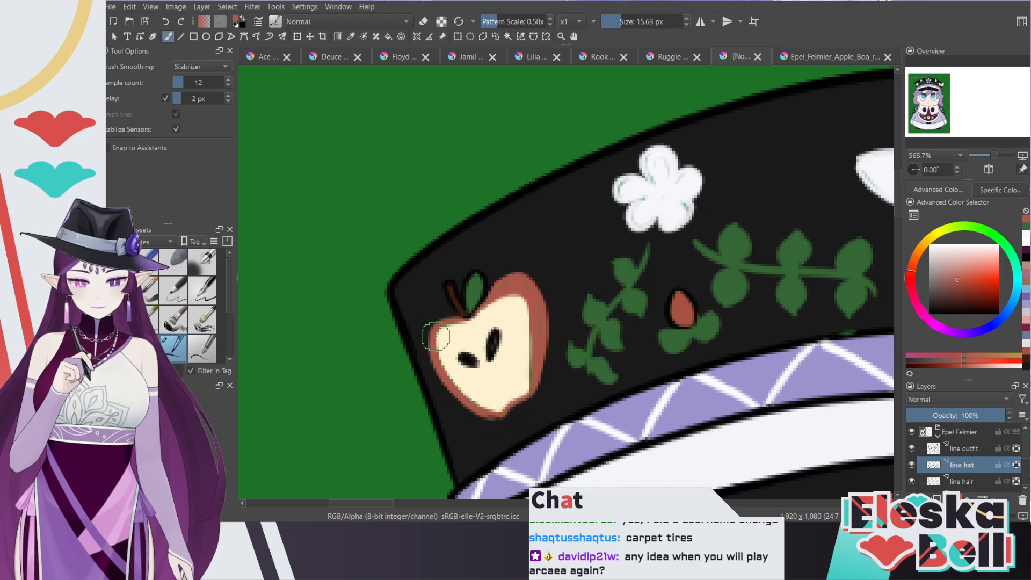
key("1")
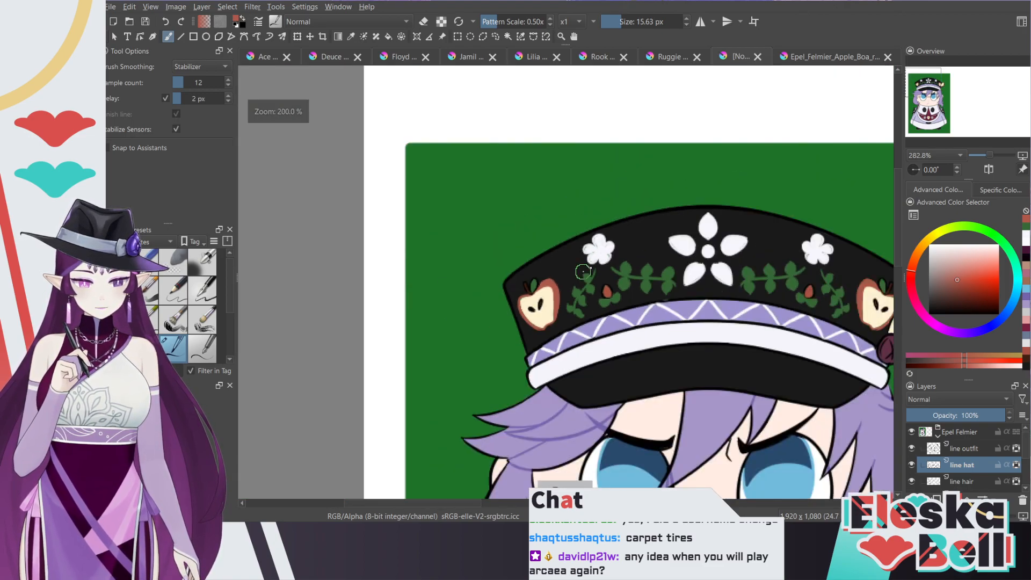
left_click_drag(945, 99, 941, 91)
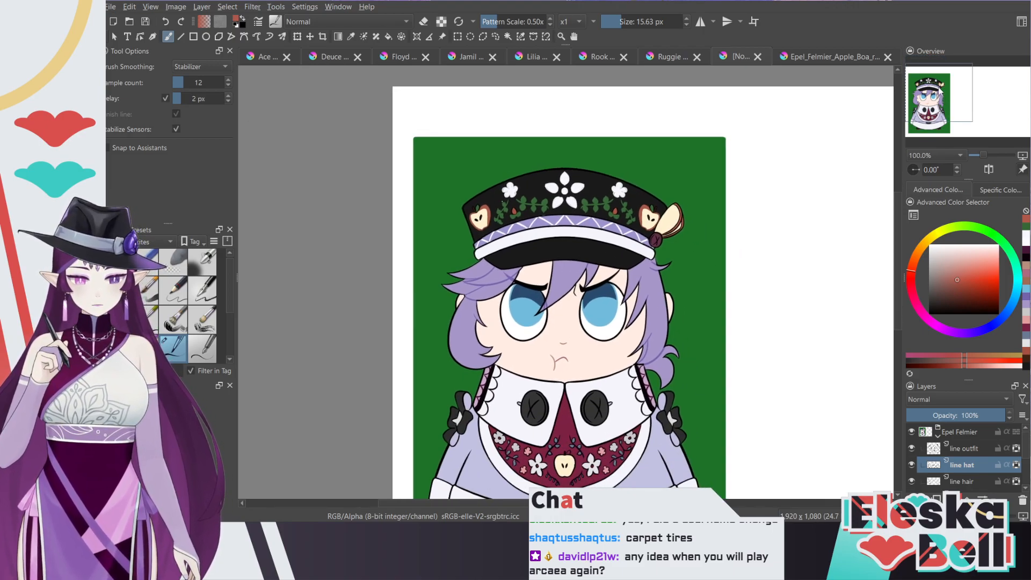
left_click_drag(939, 100, 943, 86)
scroll(941, 91, "up", 5)
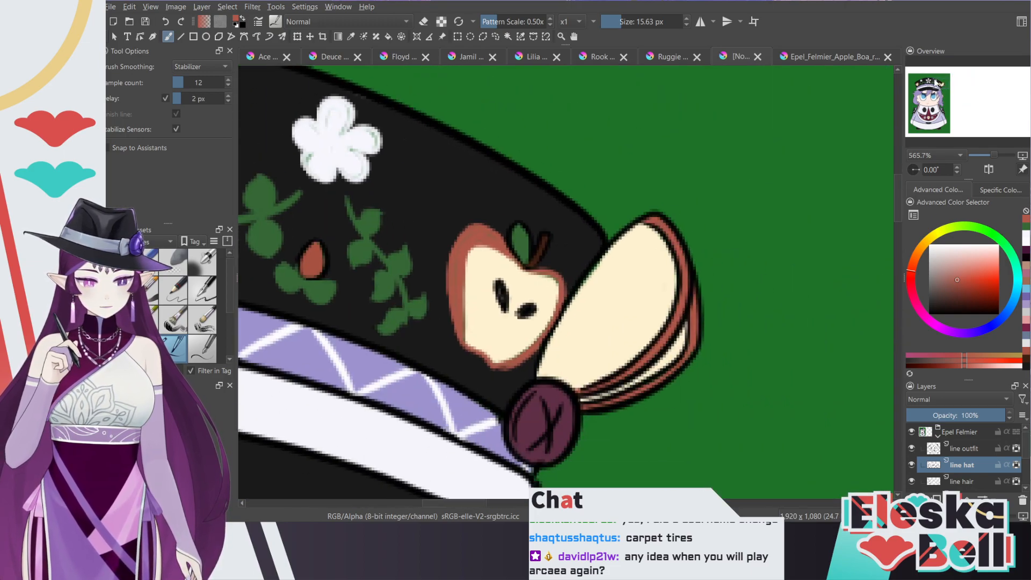
Step: Turn on mirror painting, sample the apple stem's dark brown, and recolor the stem's outline in it with a 6.29 px brush
left_click(700, 22)
key("plus")
left_click(351, 36)
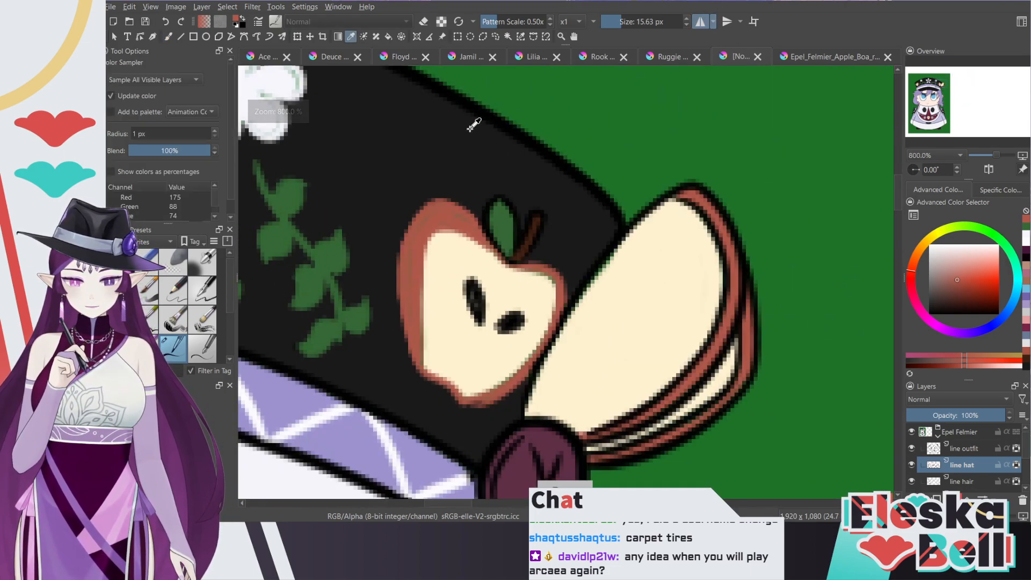
left_click(531, 235)
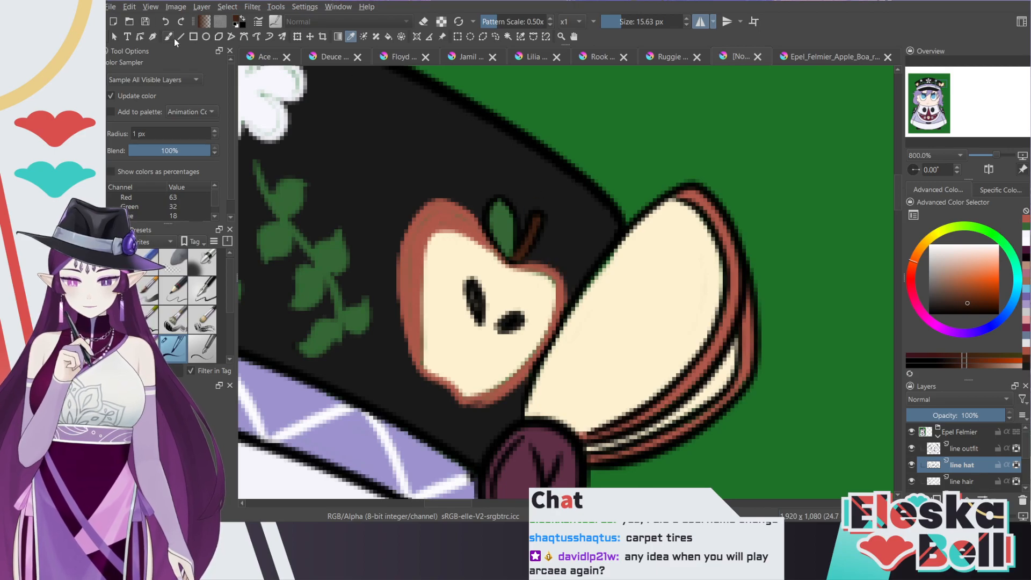
key("b")
left_click(613, 26)
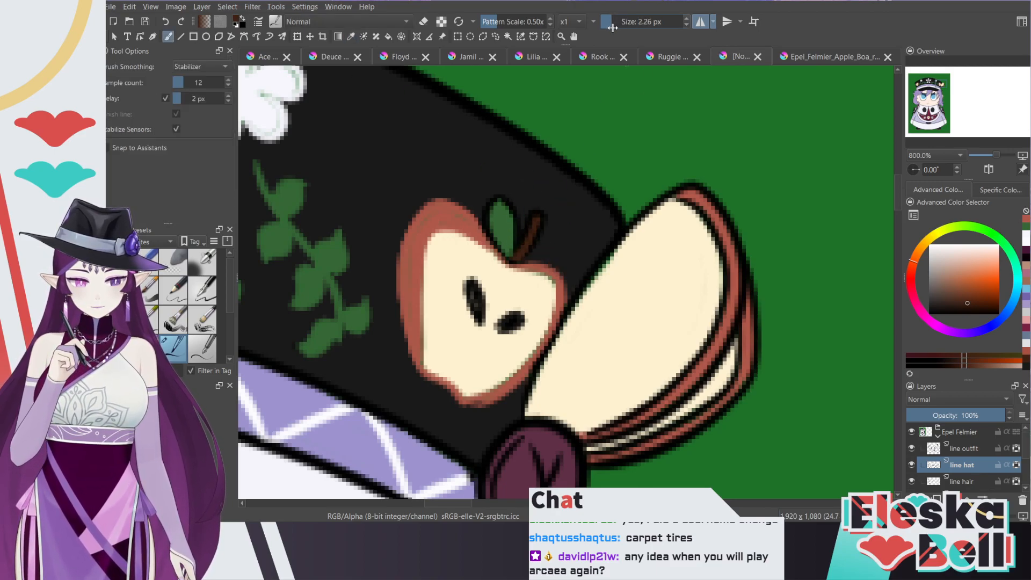
left_click_drag(613, 26, 615, 26)
key("plus")
mouse_move(525, 193)
left_mouse_down()
mouse_move(533, 191)
mouse_move(511, 218)
left_mouse_up()
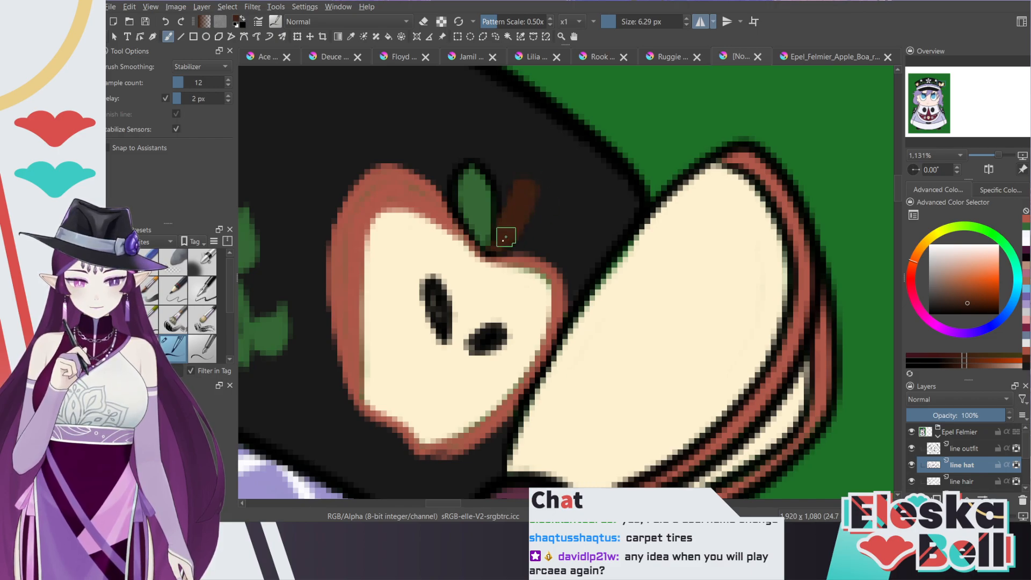
left_click(363, 36)
left_click(248, 260)
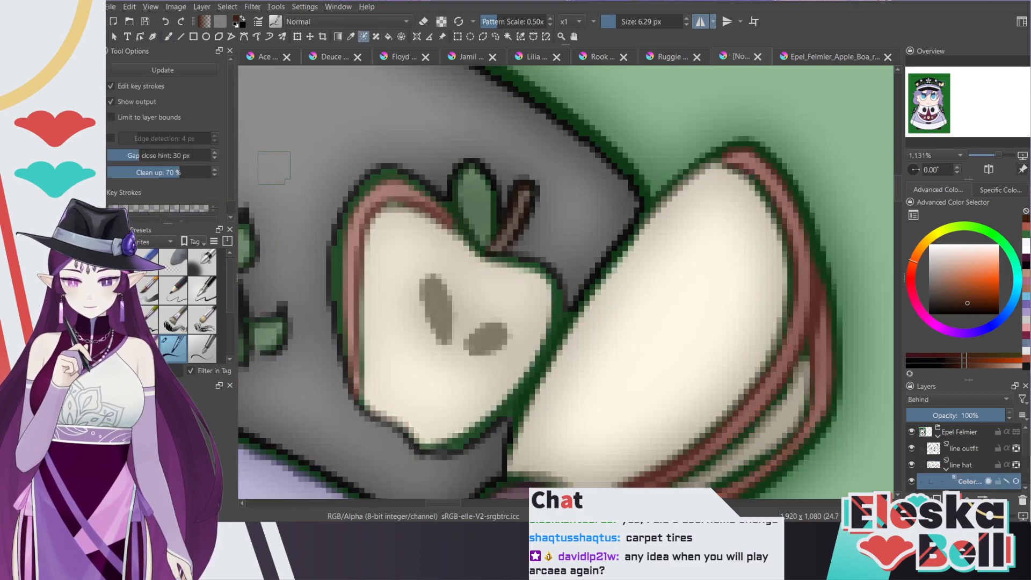
key("ctrl+z")
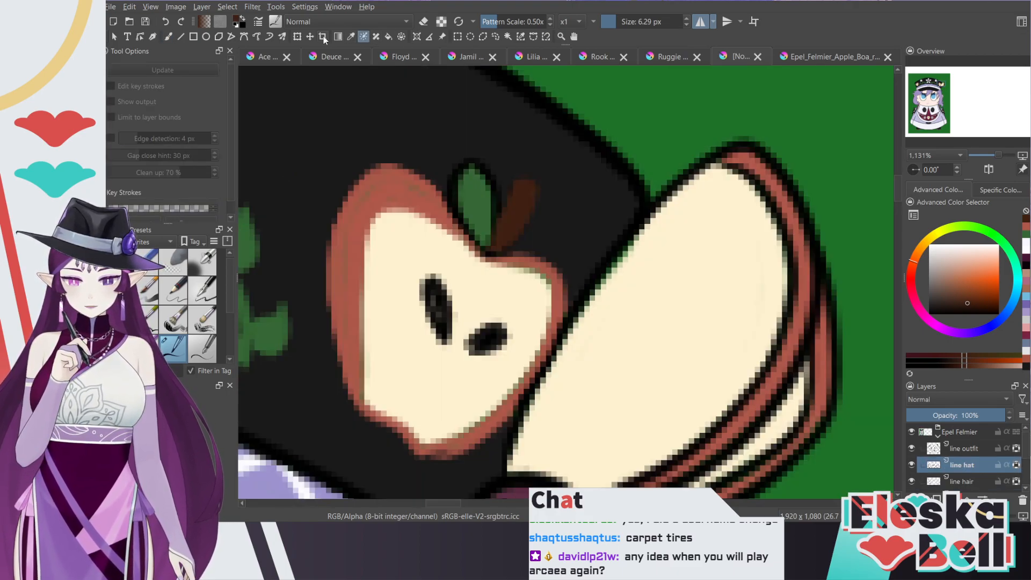
Step: Sample the green of the hat's leaves and recolor the outline of the right-hand apple's leaf in it
left_click(351, 36)
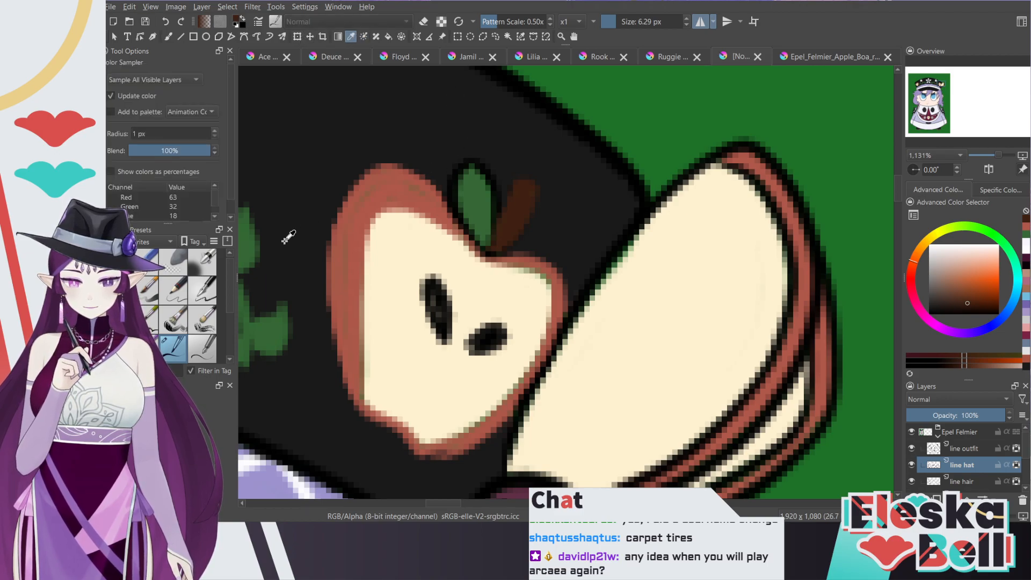
left_click(251, 222)
left_click(170, 38)
mouse_move(460, 157)
left_mouse_down()
mouse_move(482, 187)
mouse_move(486, 162)
mouse_move(489, 208)
mouse_move(474, 172)
mouse_move(465, 167)
mouse_move(465, 198)
mouse_move(461, 181)
mouse_move(473, 214)
left_mouse_up()
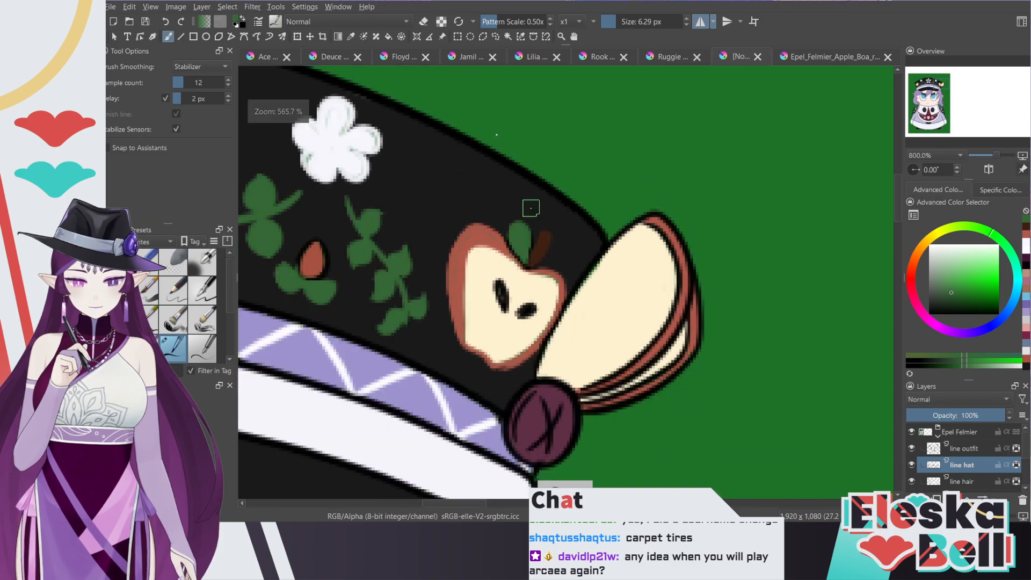
Step: Recolor the sleeve fold lines on the line outfit layer in a darker shade of the sleeves' lavender with a 31.41 px brush
scroll(478, 161, "down", 5)
left_click_drag(943, 85, 939, 92)
scroll(939, 92, "down", 4)
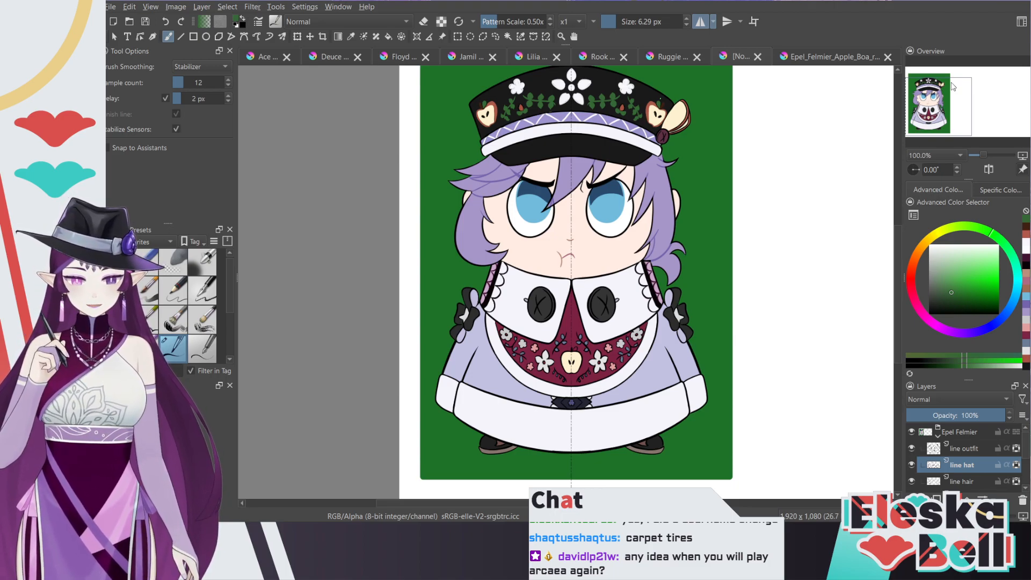
mouse_move(944, 112)
left_mouse_down()
mouse_move(944, 96)
mouse_move(946, 126)
left_mouse_up()
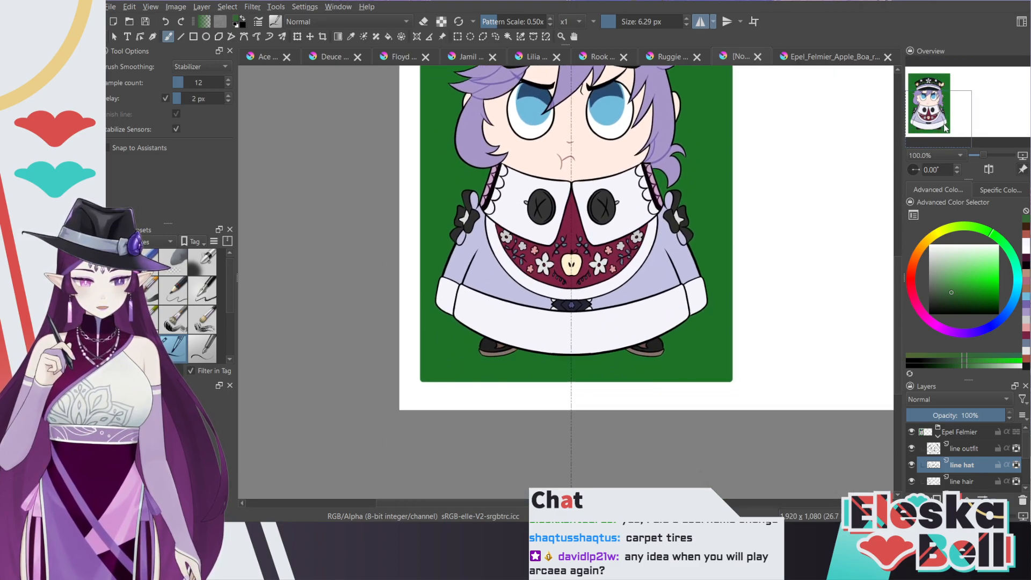
scroll(945, 126, "up", 2)
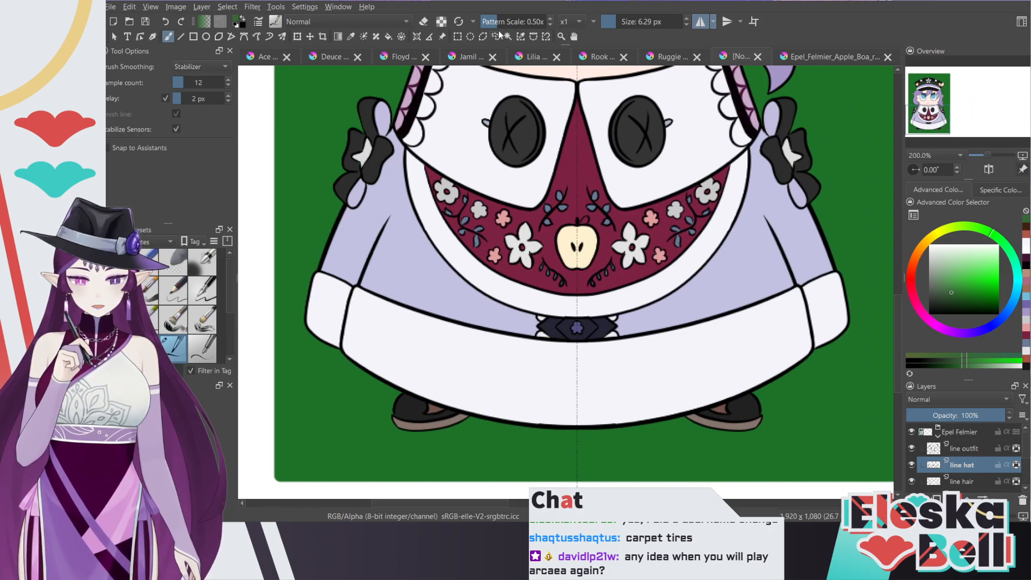
left_click(352, 36)
left_click(392, 179)
left_click(168, 37)
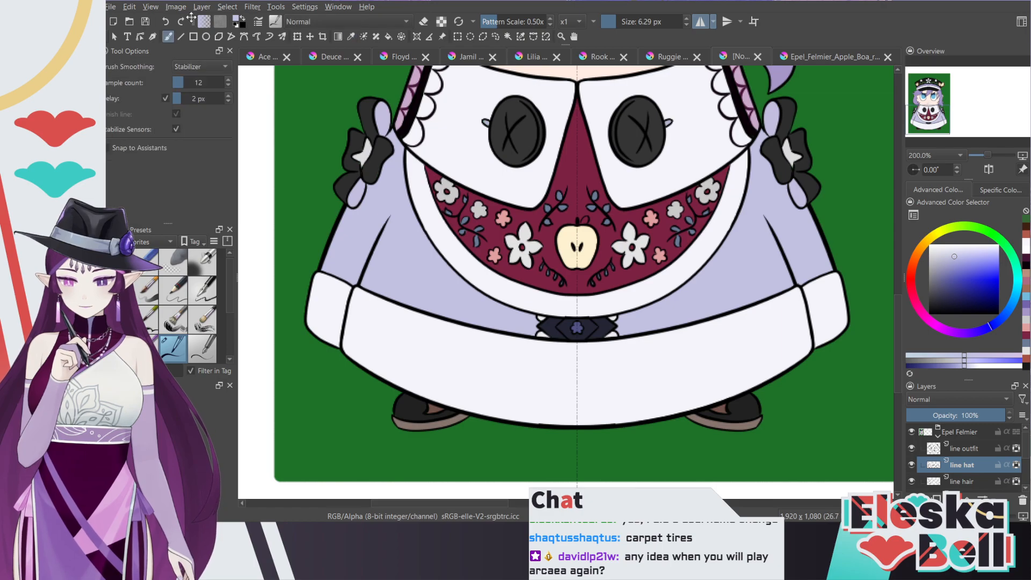
left_click(951, 273)
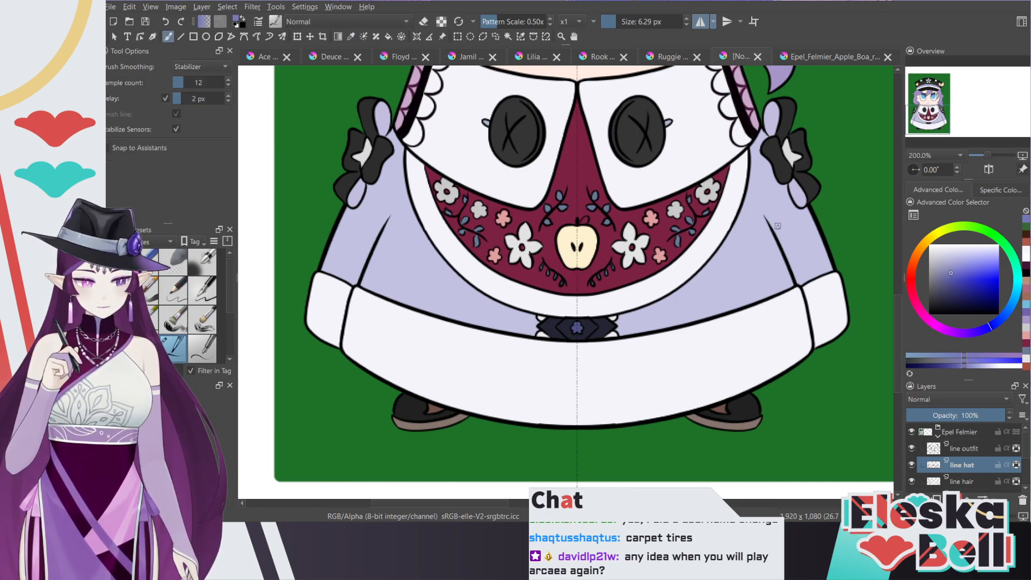
left_click(965, 450)
left_click_drag(626, 23, 642, 23)
left_click_drag(764, 217, 793, 275)
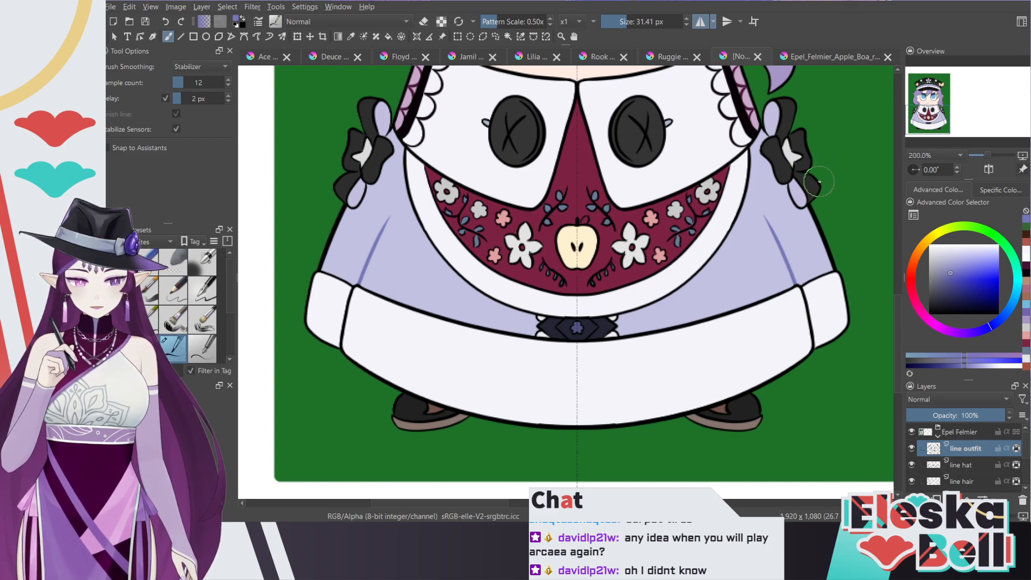
Step: Sample the greyish purple of the fur trim's shading in the reference image and recolor the cuffs' inner seam lines in it
key("minus")
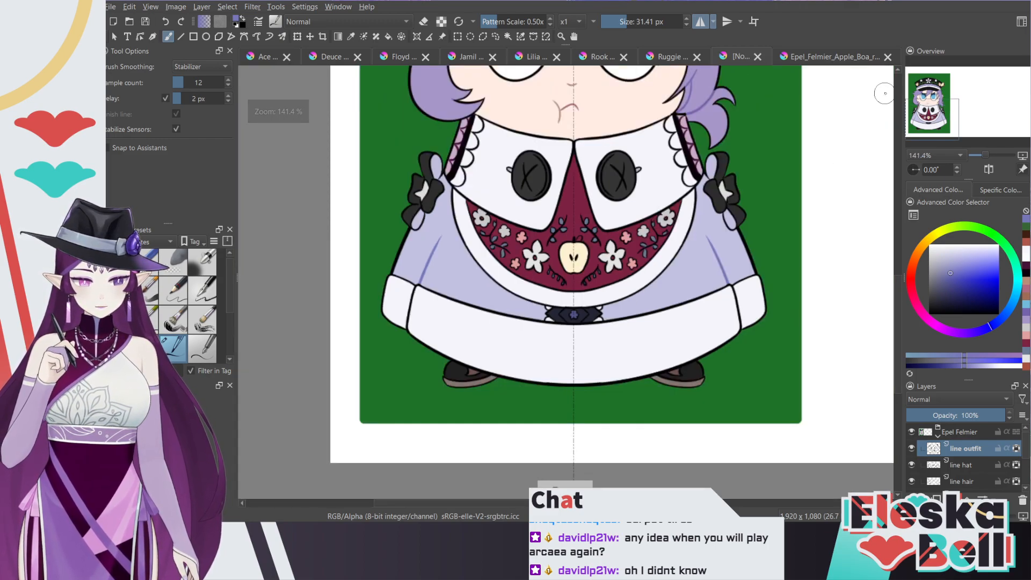
left_click(832, 53)
key("minus")
key("minus")
left_click_drag(969, 79, 965, 97)
left_click(709, 221)
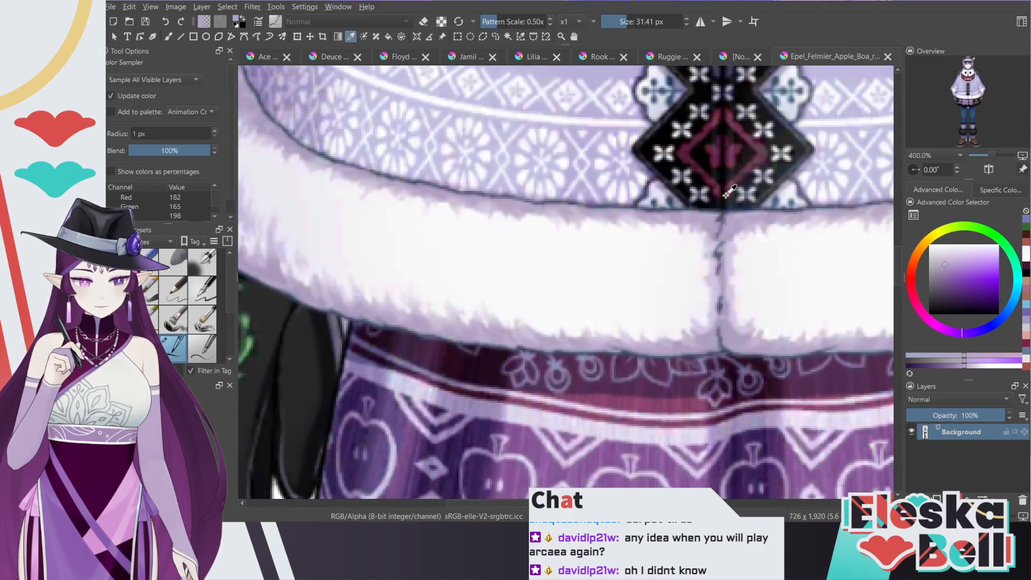
left_click(740, 57)
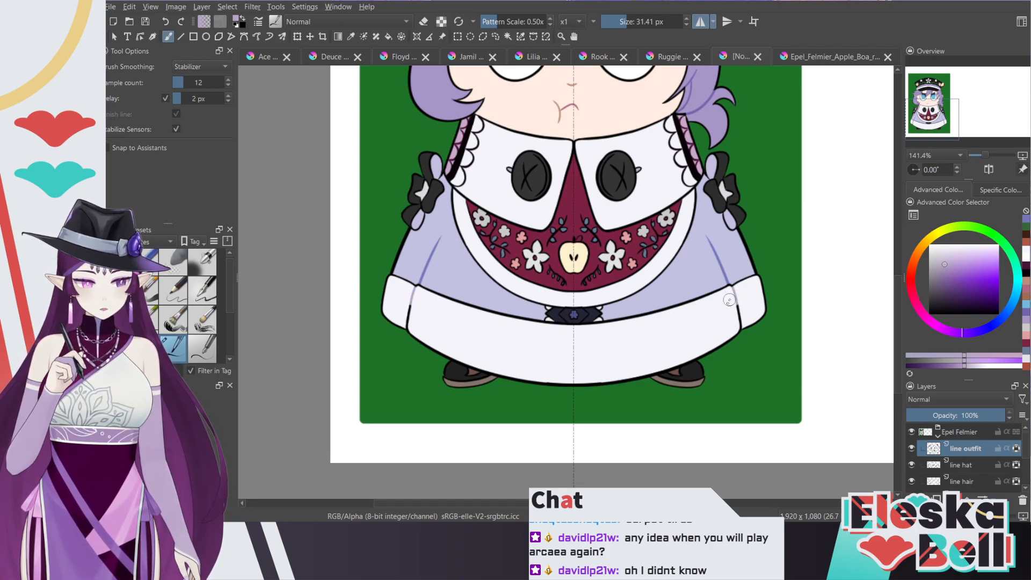
left_click_drag(743, 316, 737, 321)
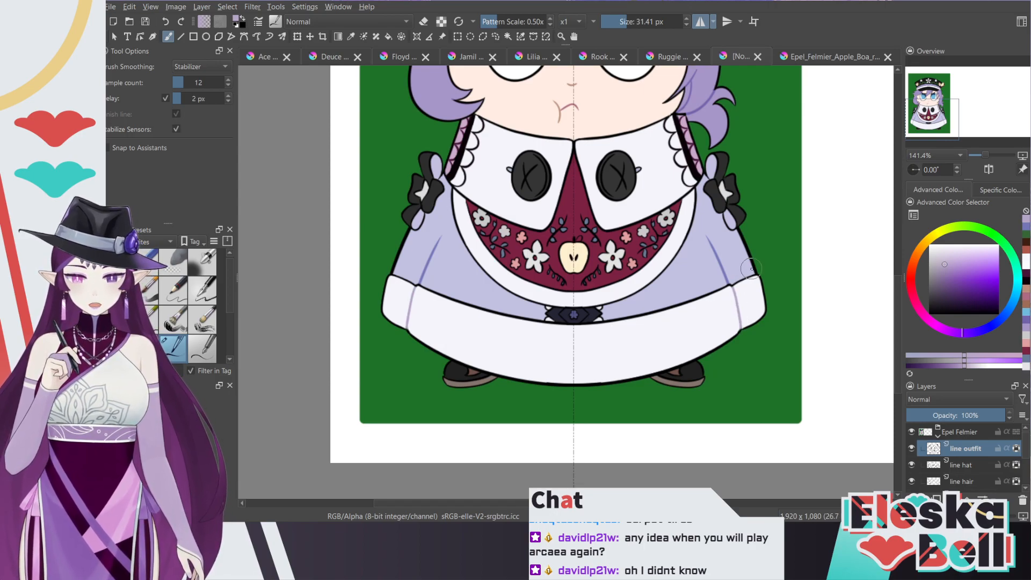
Step: Review the character's face and hat, and compare the bib's embroidery with the reference image
mouse_move(896, 288)
left_mouse_down()
mouse_move(898, 273)
mouse_move(900, 281)
left_mouse_up()
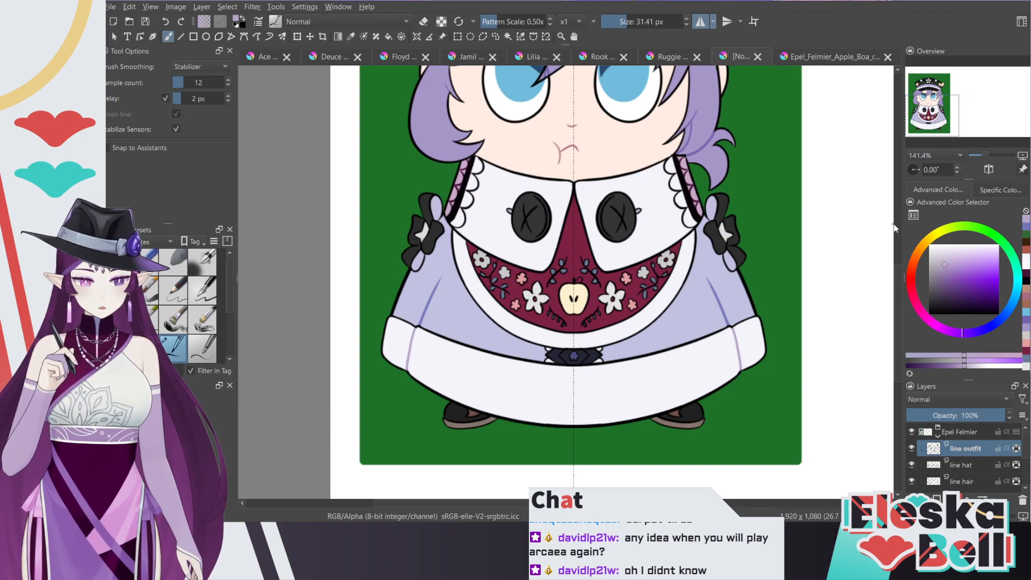
left_click_drag(896, 275, 901, 222)
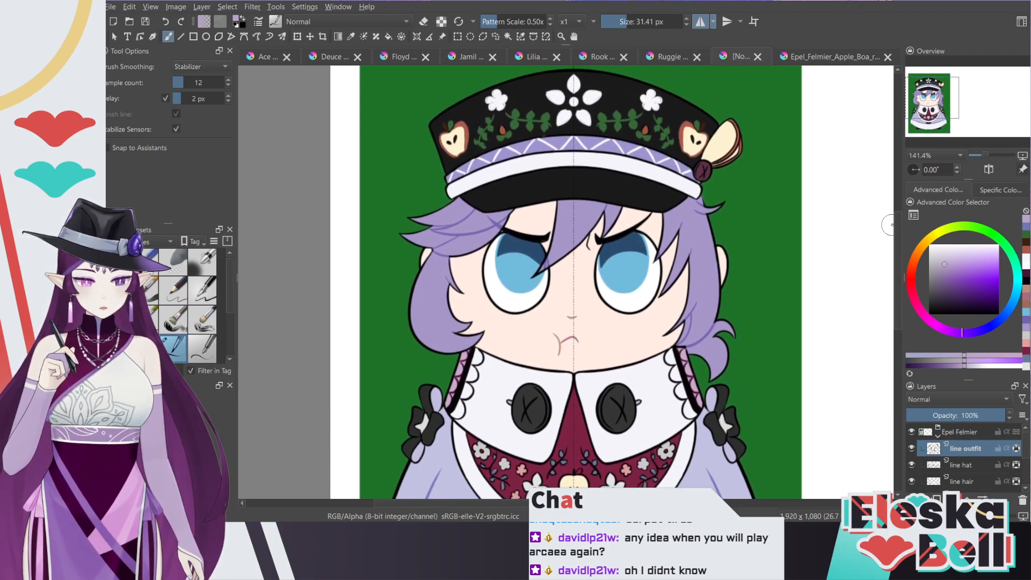
left_click_drag(899, 221, 894, 279)
key("plus")
key("plus")
key("plus")
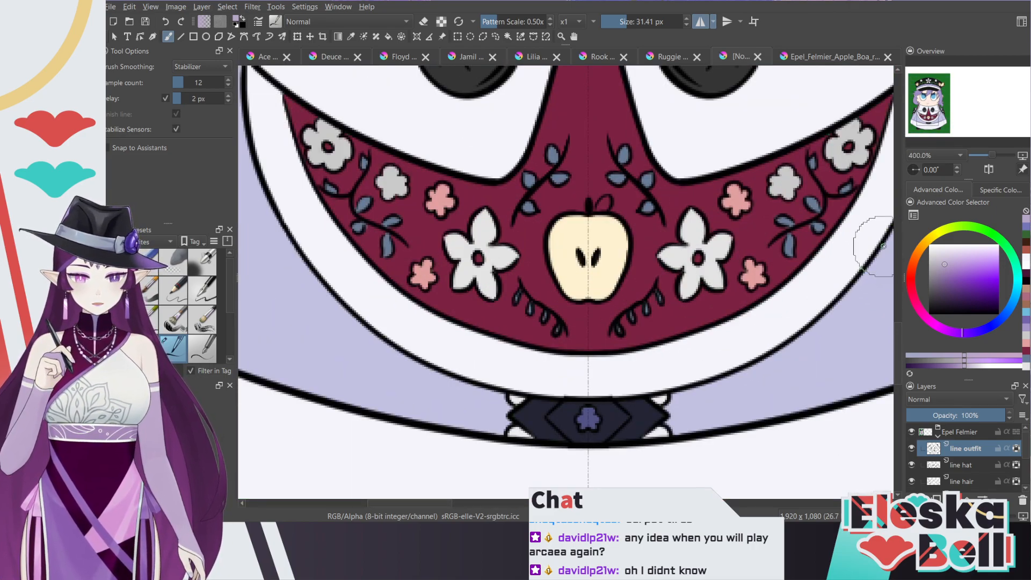
left_click(806, 58)
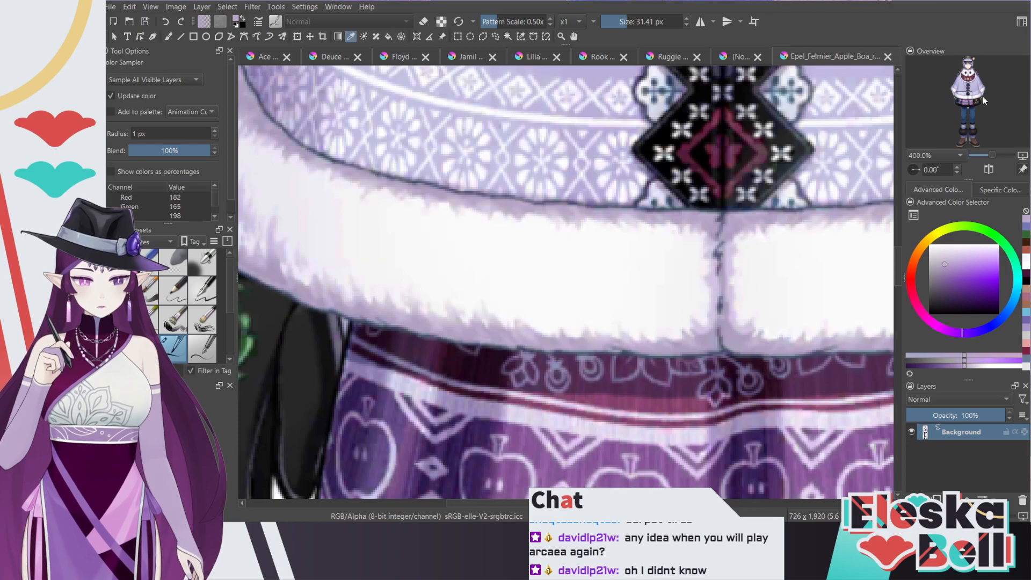
scroll(964, 104, "down", 2)
left_click_drag(967, 100, 969, 79)
left_click(735, 57)
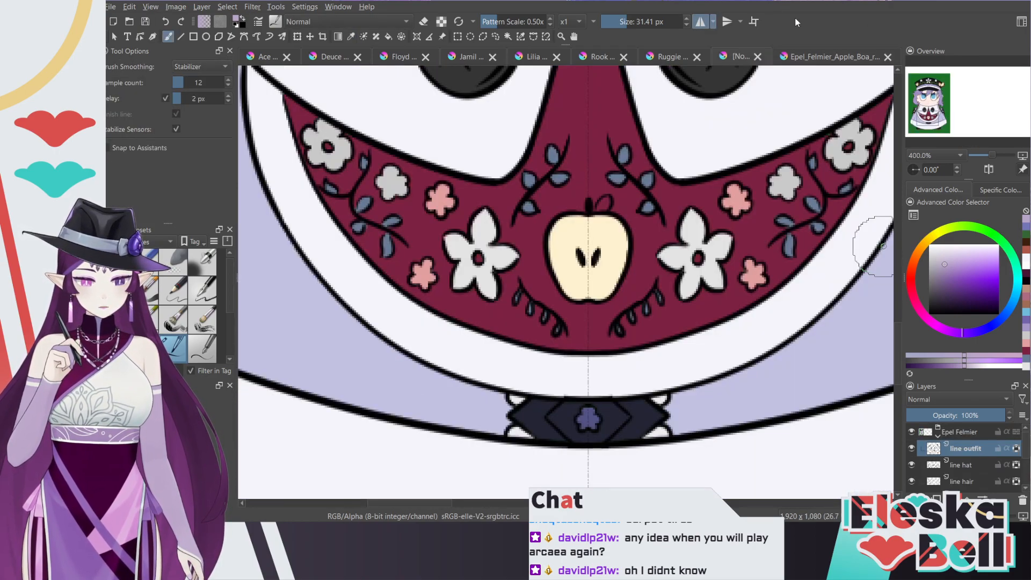
Step: Sample the grey-blue of the bib's leaves and recolor the outlines of the two branches above the apple in it
left_click(351, 37)
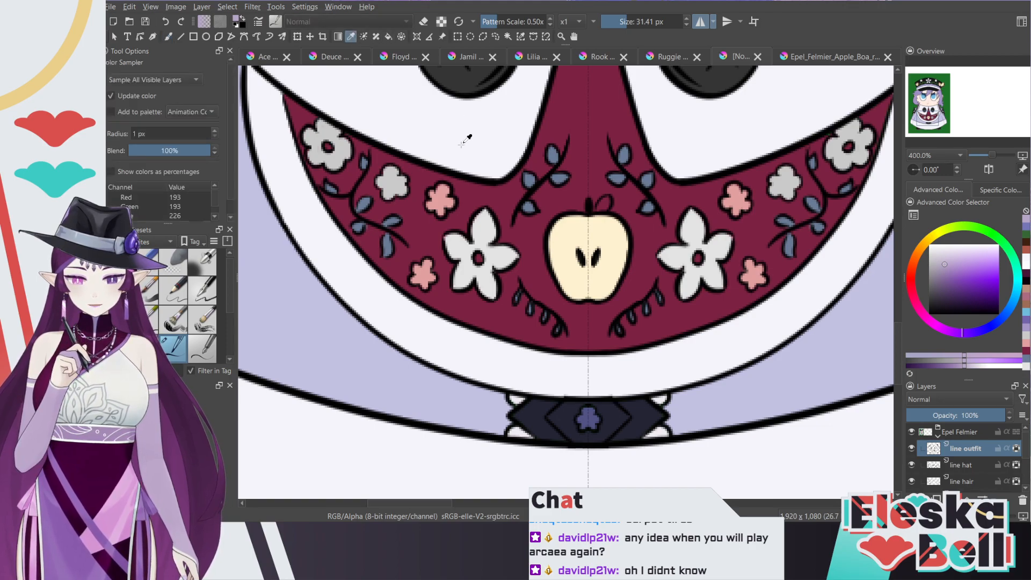
left_click(553, 154)
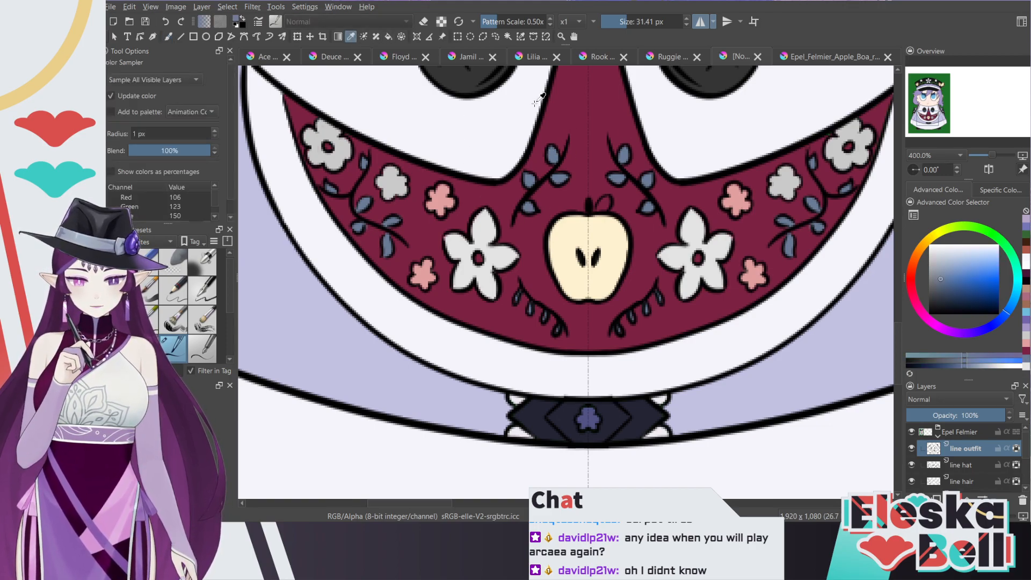
left_click(169, 37)
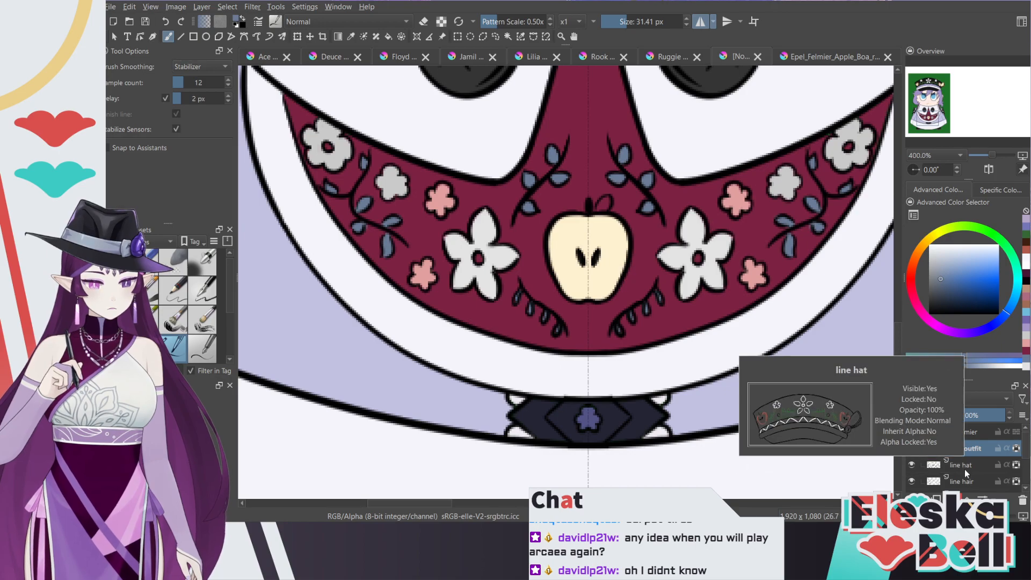
mouse_move(564, 124)
left_mouse_down()
mouse_move(549, 179)
mouse_move(537, 188)
mouse_move(529, 177)
mouse_move(515, 221)
left_mouse_up()
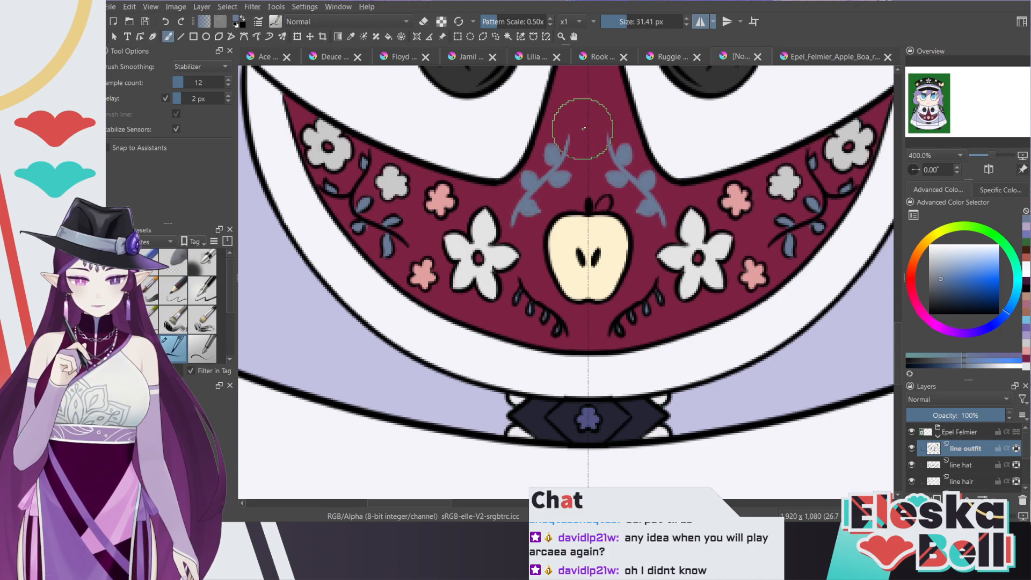
Step: Recolor the bib's lower vines and outer side branches in the same grey-blue with a 14.55 px brush, undoing the first oversized stroke
mouse_move(637, 314)
left_mouse_down()
mouse_move(612, 330)
mouse_move(644, 301)
mouse_move(650, 307)
left_mouse_up()
key("ctrl+z")
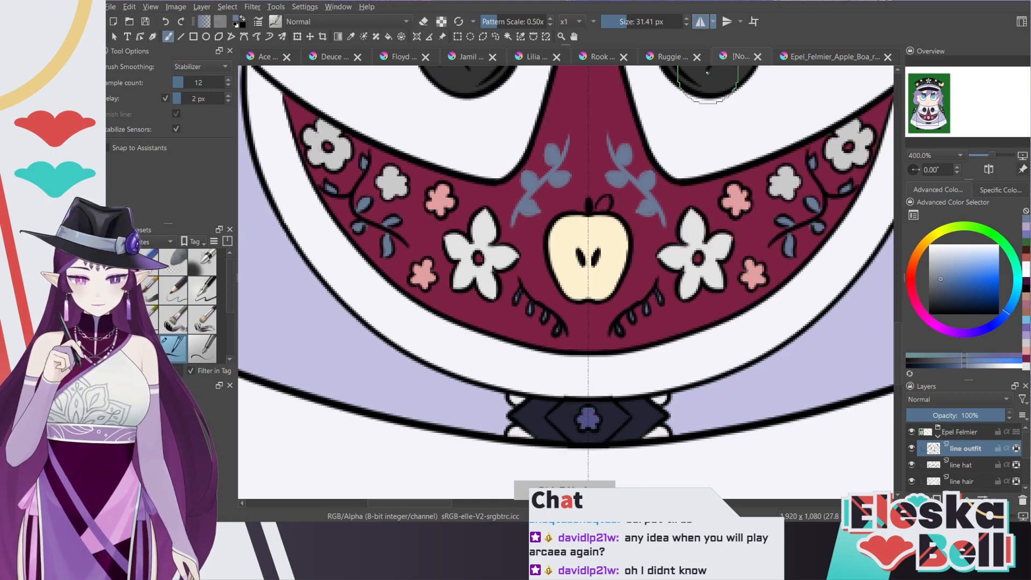
left_click(620, 23)
mouse_move(631, 315)
left_mouse_down()
mouse_move(612, 336)
mouse_move(618, 317)
mouse_move(626, 330)
mouse_move(658, 291)
left_mouse_up()
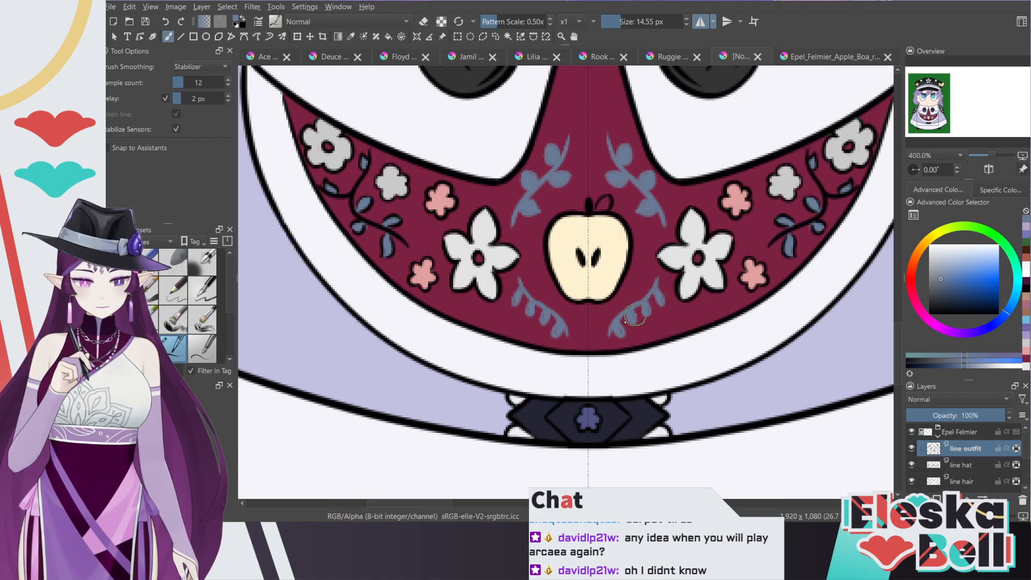
mouse_move(771, 242)
left_mouse_down()
mouse_move(822, 210)
mouse_move(809, 157)
mouse_move(841, 190)
mouse_move(835, 197)
mouse_move(859, 177)
mouse_move(847, 194)
mouse_move(812, 198)
mouse_move(777, 226)
mouse_move(788, 257)
mouse_move(827, 223)
left_mouse_up()
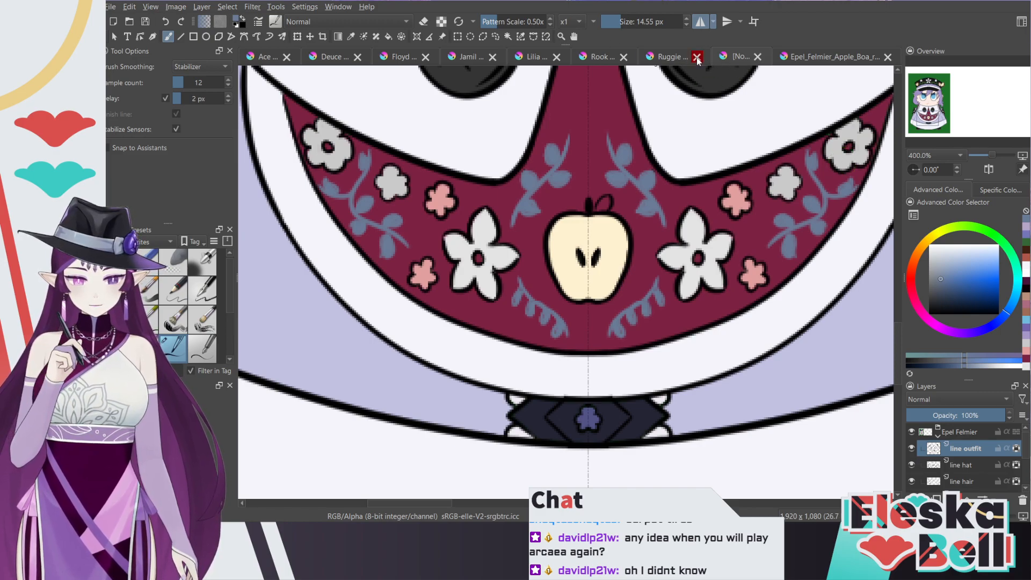
Step: Sample the pink of the bib's small flowers and recolor their outlines in it
left_click(351, 36)
left_click(442, 196)
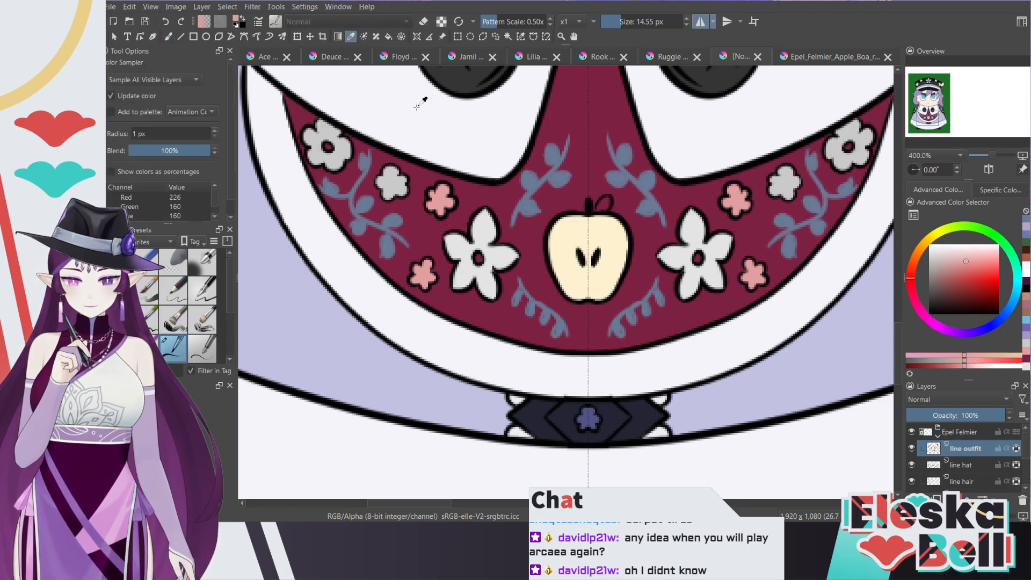
left_click(168, 37)
mouse_move(462, 196)
left_mouse_down()
mouse_move(430, 215)
mouse_move(441, 189)
mouse_move(452, 200)
left_mouse_up()
mouse_move(427, 269)
left_mouse_down()
mouse_move(422, 279)
mouse_move(419, 269)
mouse_move(432, 274)
left_mouse_up()
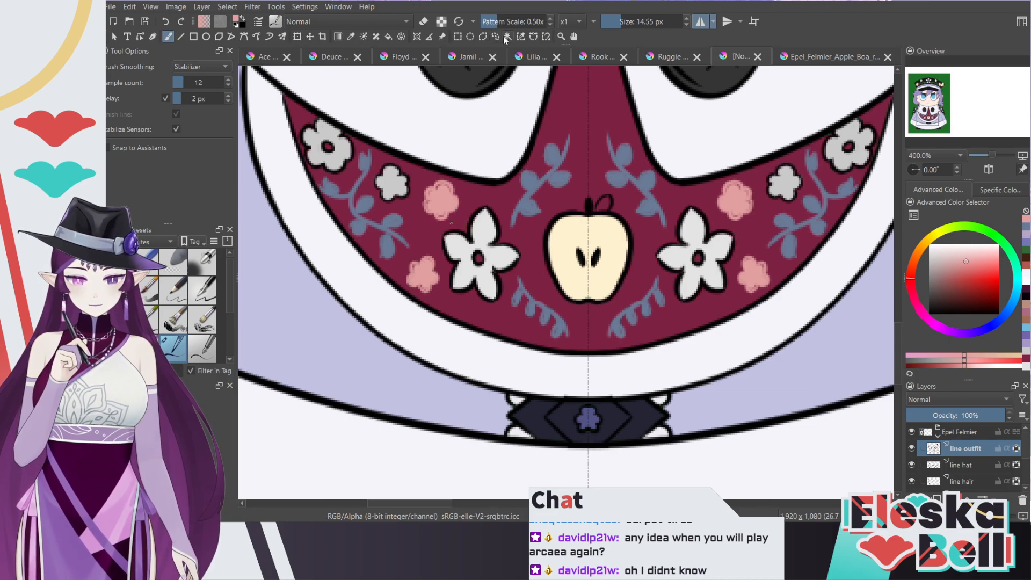
Step: Sample the light grey of the bib's small flowers and recolor the outlines of the small and outermost grey flowers in it
left_click(351, 36)
left_click(391, 181)
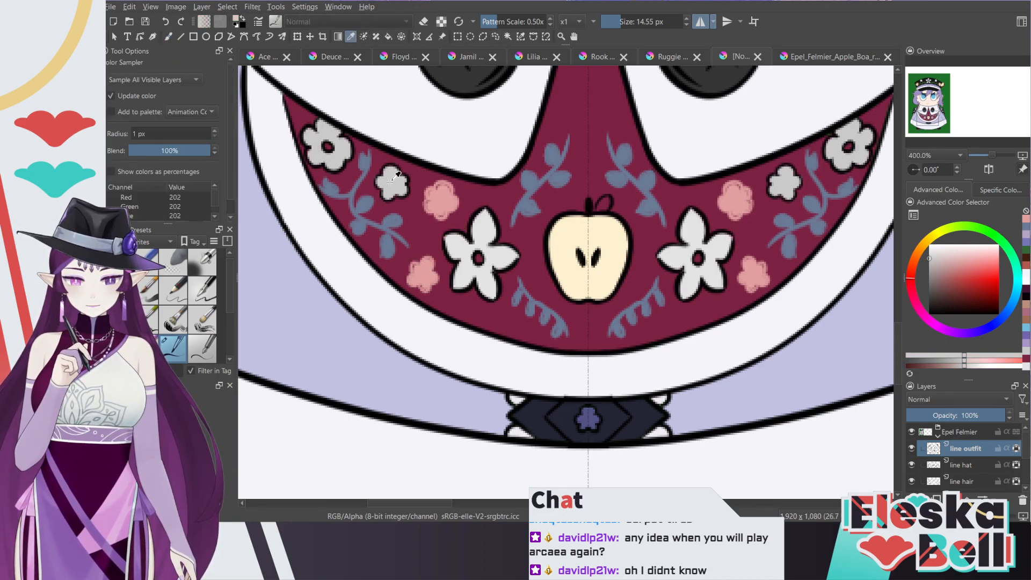
left_click(168, 36)
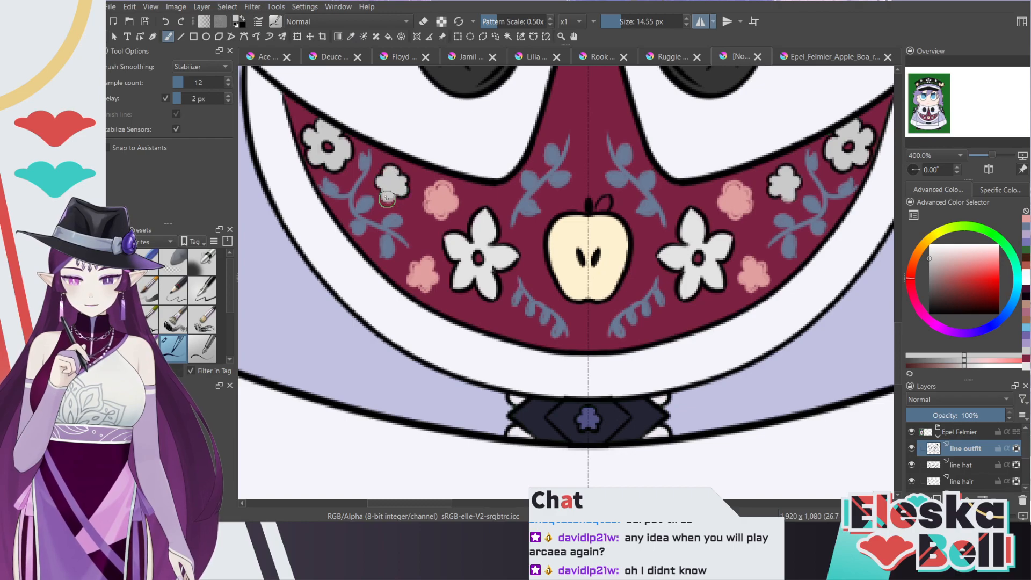
mouse_move(378, 186)
left_mouse_down()
mouse_move(392, 169)
mouse_move(406, 191)
mouse_move(397, 198)
left_mouse_up()
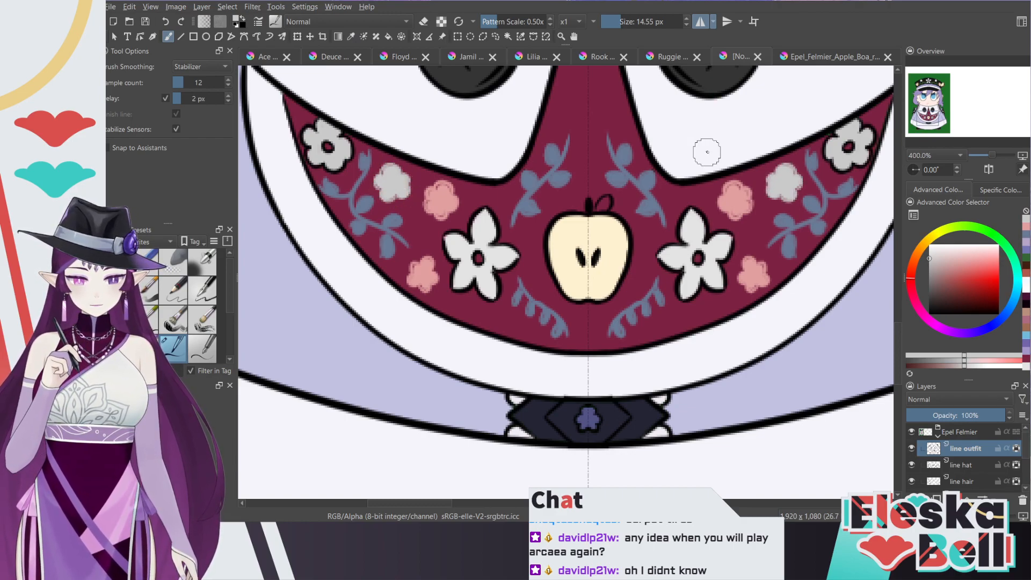
mouse_move(861, 137)
left_mouse_down()
mouse_move(855, 122)
mouse_move(871, 128)
mouse_move(860, 153)
mouse_move(869, 153)
mouse_move(841, 167)
mouse_move(827, 154)
mouse_move(846, 134)
left_mouse_up()
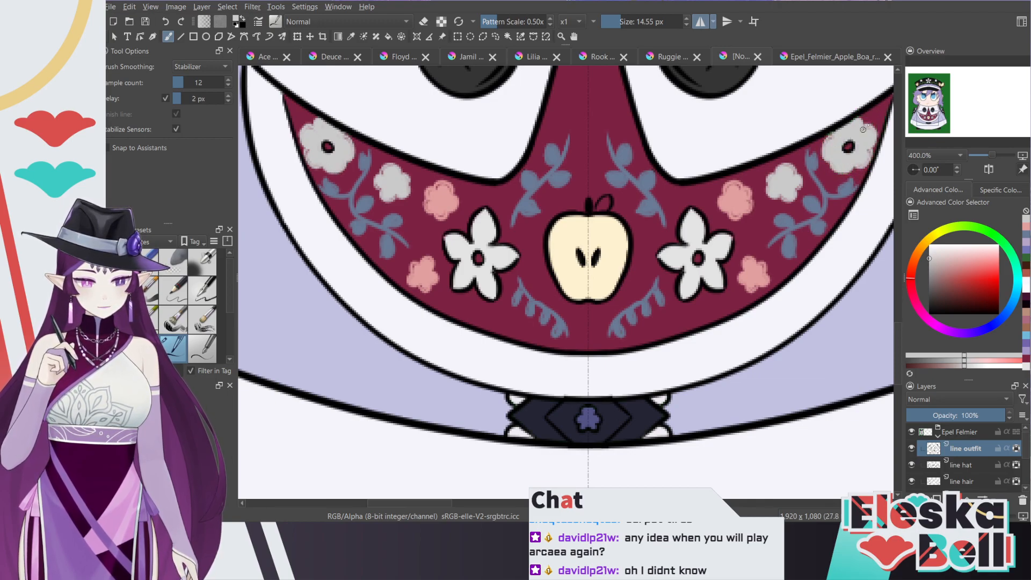
Step: Sample the off-white of the large flowers beside the bib's apple and recolor their petal outlines in it
left_click(365, 36)
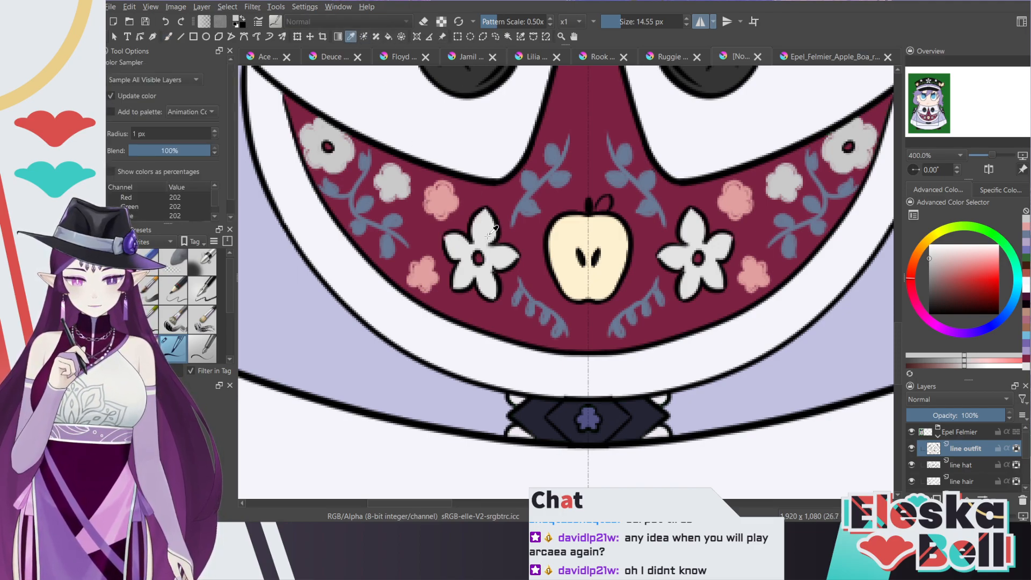
key("b")
mouse_move(468, 236)
left_mouse_down()
mouse_move(484, 209)
mouse_move(491, 243)
mouse_move(520, 257)
mouse_move(496, 267)
mouse_move(495, 295)
mouse_move(475, 284)
mouse_move(458, 291)
mouse_move(465, 230)
left_mouse_up()
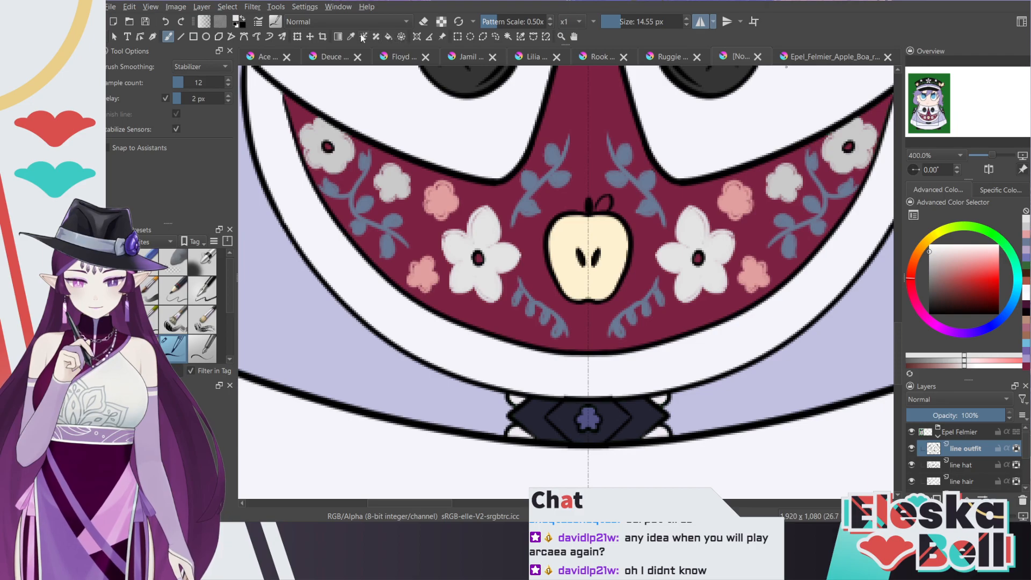
Step: Sample the bib's maroon, recolor the flower centers' outlines in it, and check the embroidery against the reference image
left_click(593, 100, "ctrl")
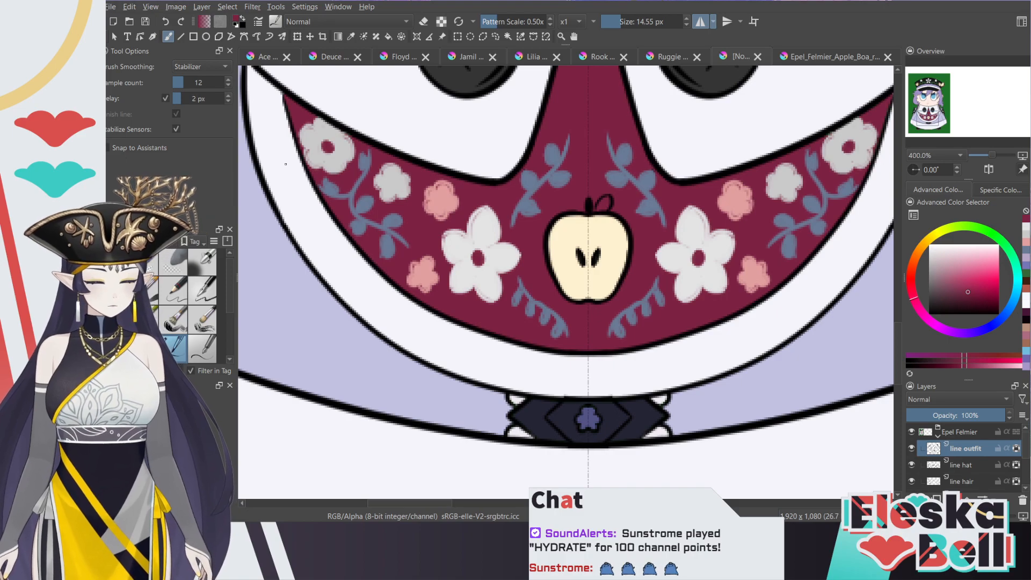
left_click(817, 56)
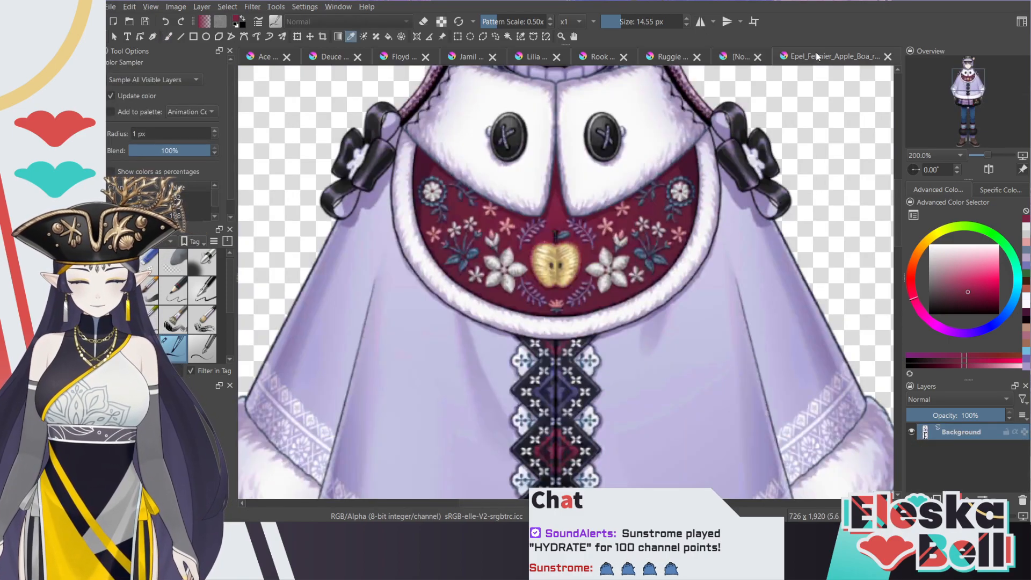
left_click(741, 57)
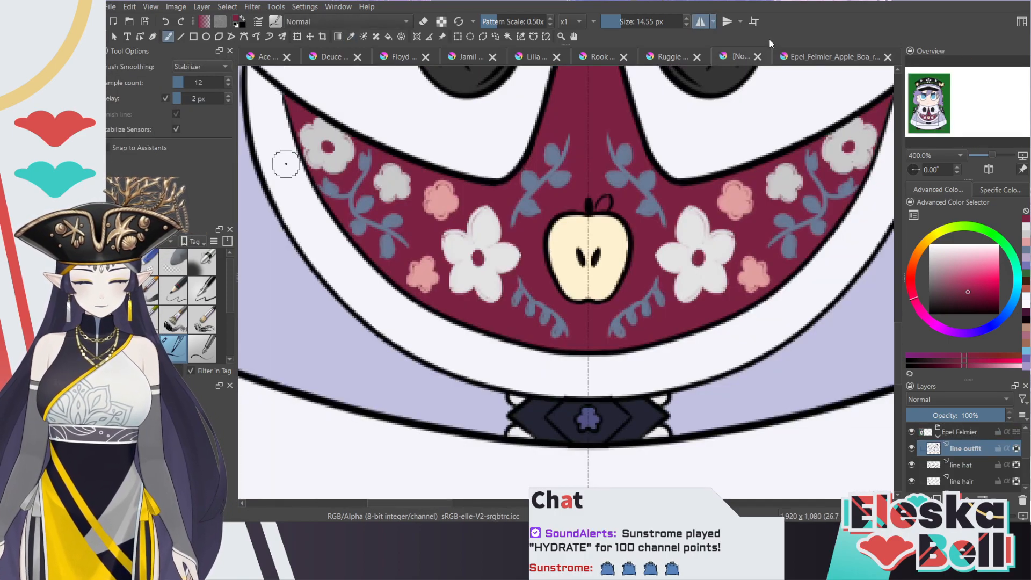
Step: Pick a medium red and recolor the outline of the bib's apple in it
left_click(912, 280)
left_click(950, 271)
left_click_drag(950, 271, 984, 285)
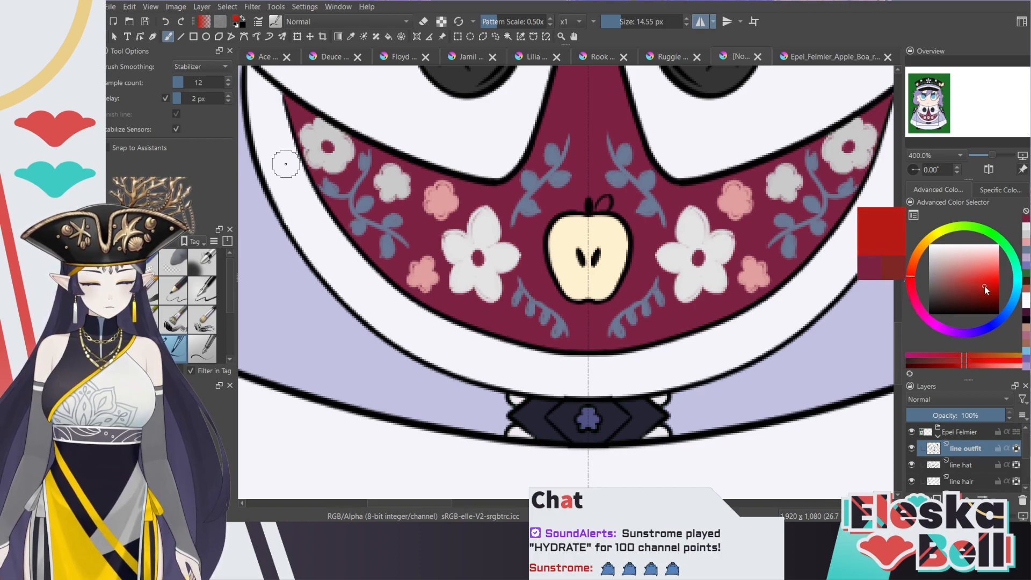
mouse_move(551, 263)
left_mouse_down()
mouse_move(548, 235)
mouse_move(547, 258)
mouse_move(561, 222)
mouse_move(583, 213)
left_mouse_up()
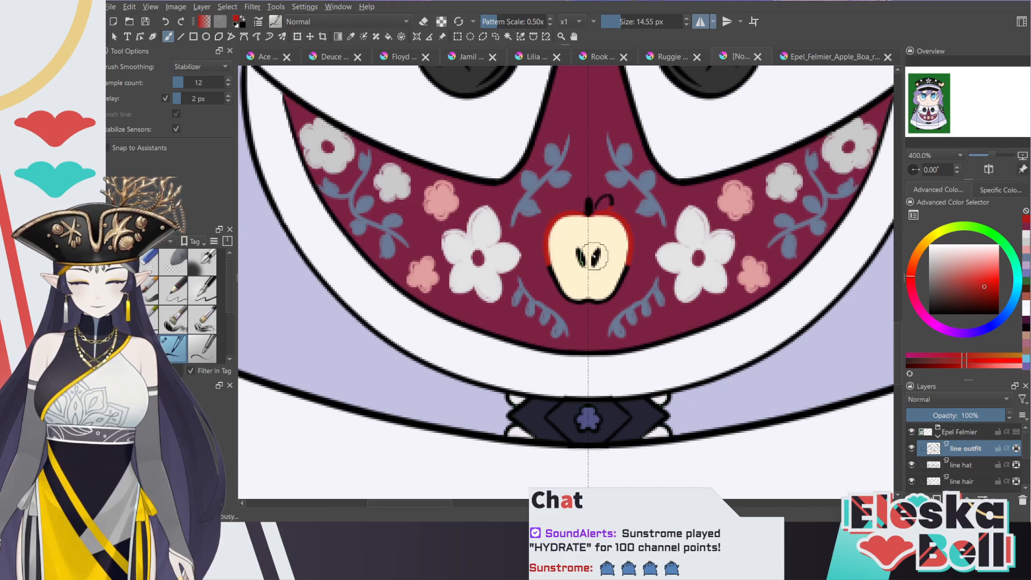
mouse_move(549, 266)
left_mouse_down()
mouse_move(585, 303)
mouse_move(605, 280)
mouse_move(597, 299)
left_mouse_up()
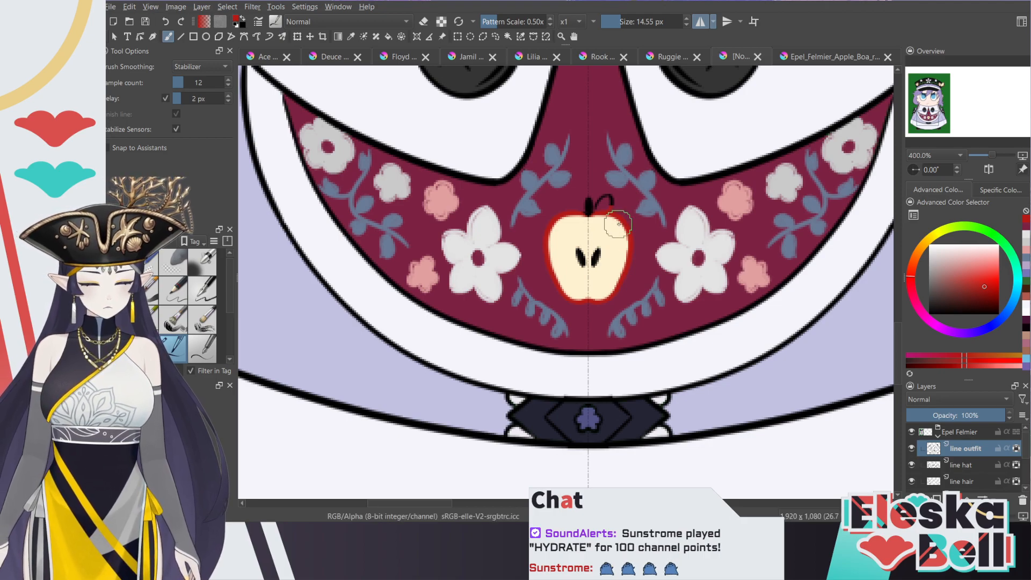
Step: Check the apple in the reference image, sample the blue-grey of the bib's leaves and recolor the apple's leaf outline in it
left_click(820, 55)
key("p")
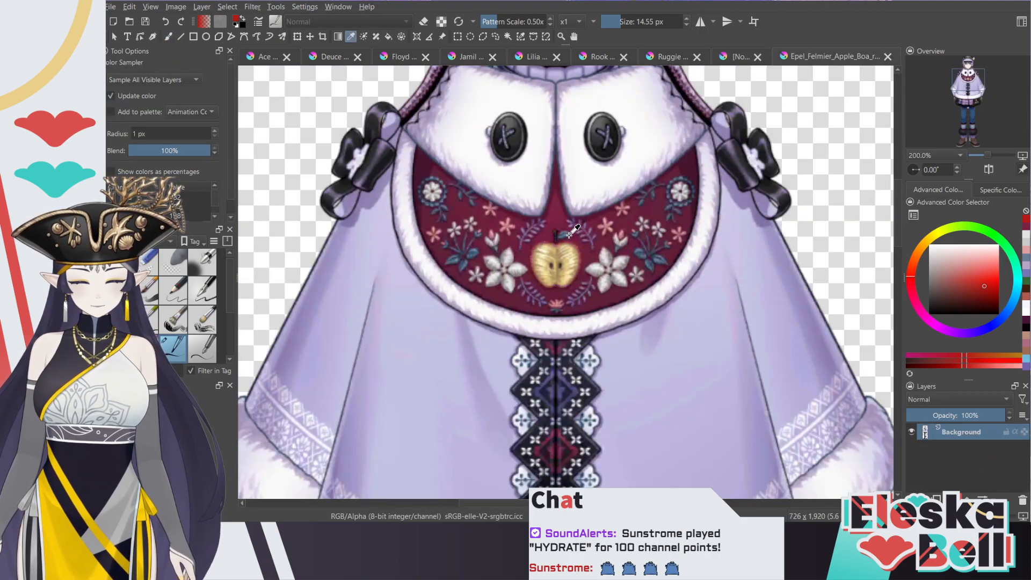
left_click(735, 56)
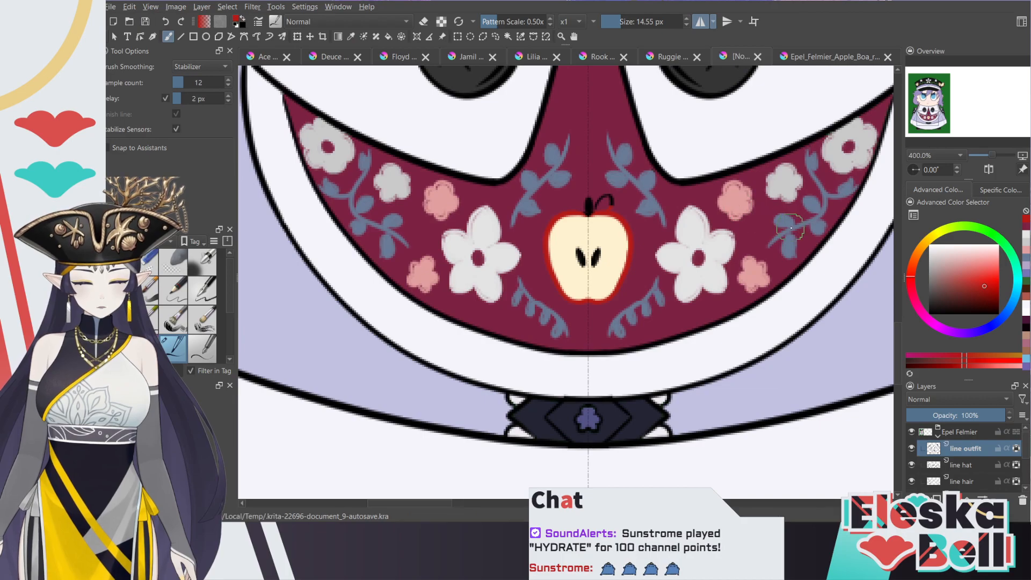
key("p")
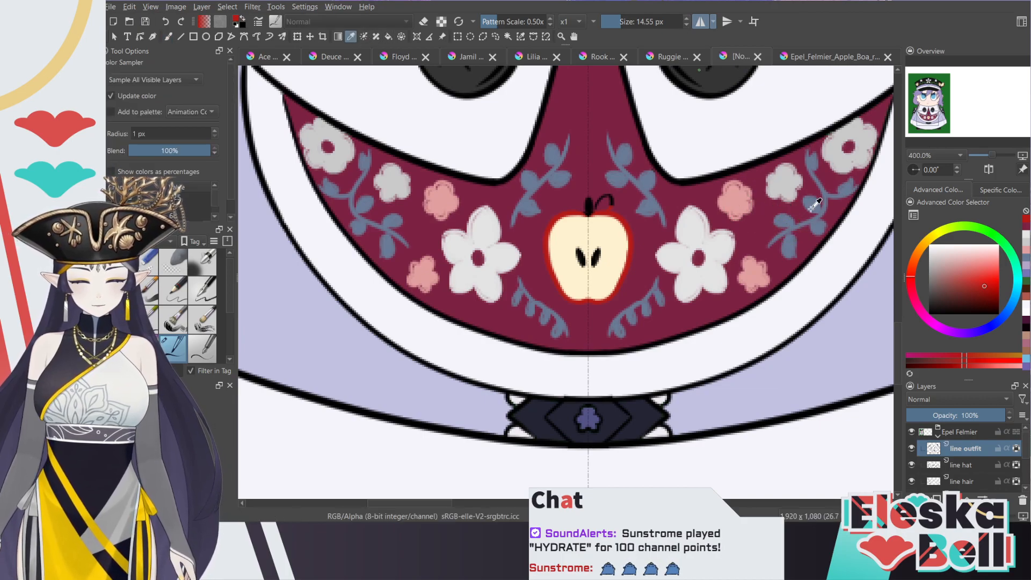
left_click(787, 219)
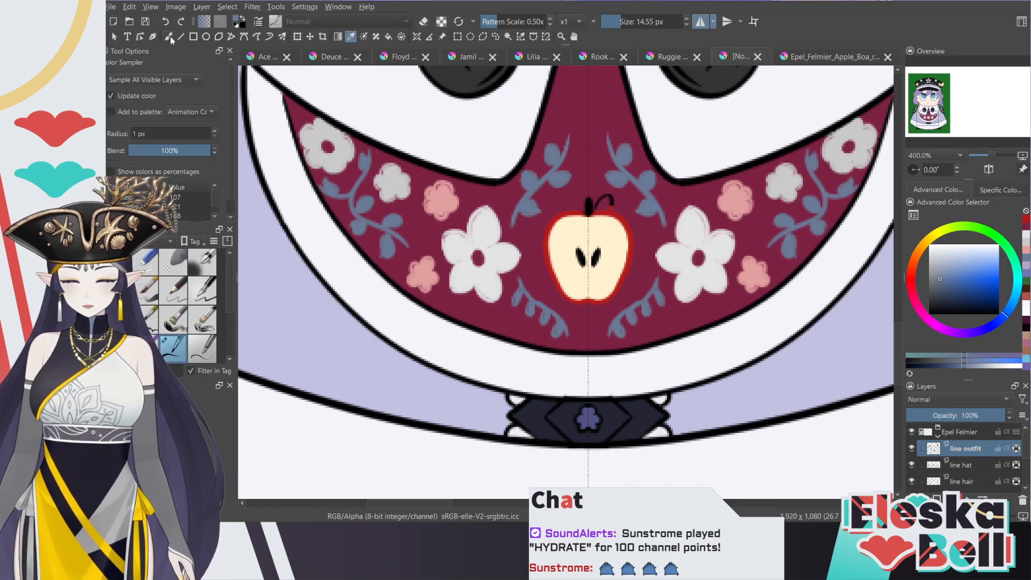
key("b")
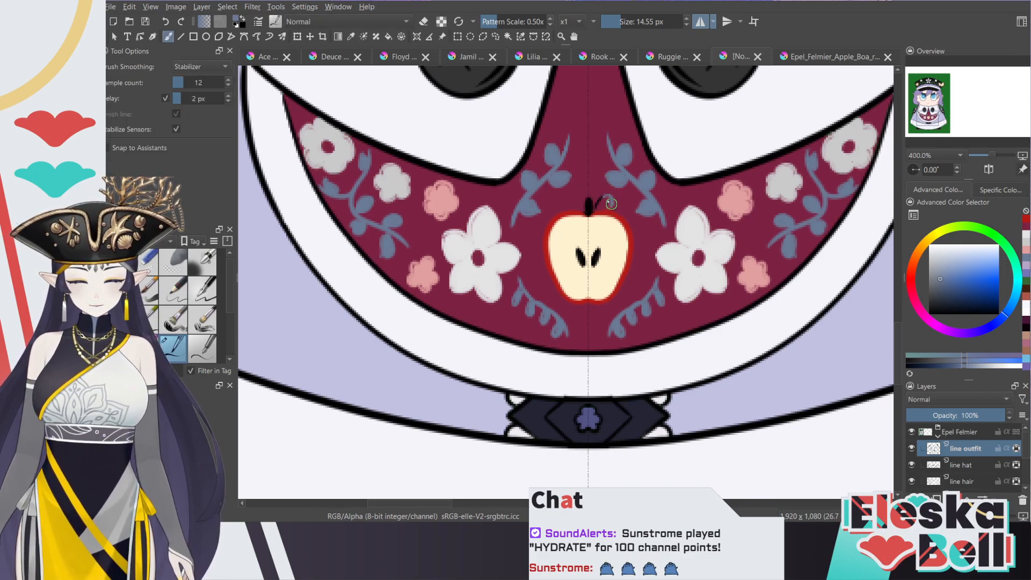
left_click_drag(602, 199, 590, 208)
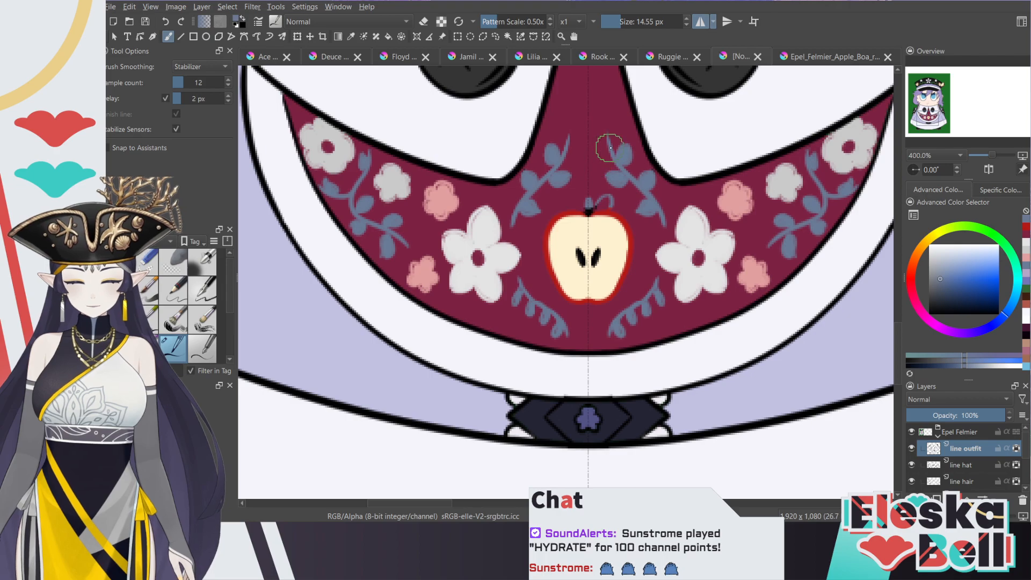
key("plus")
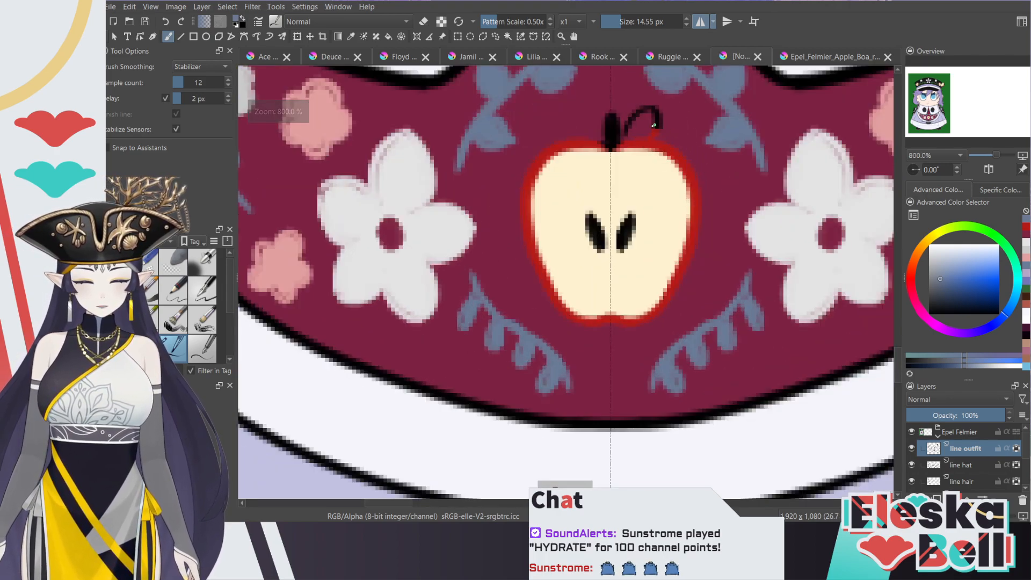
key("ctrl+z")
left_click_drag(623, 133, 650, 108)
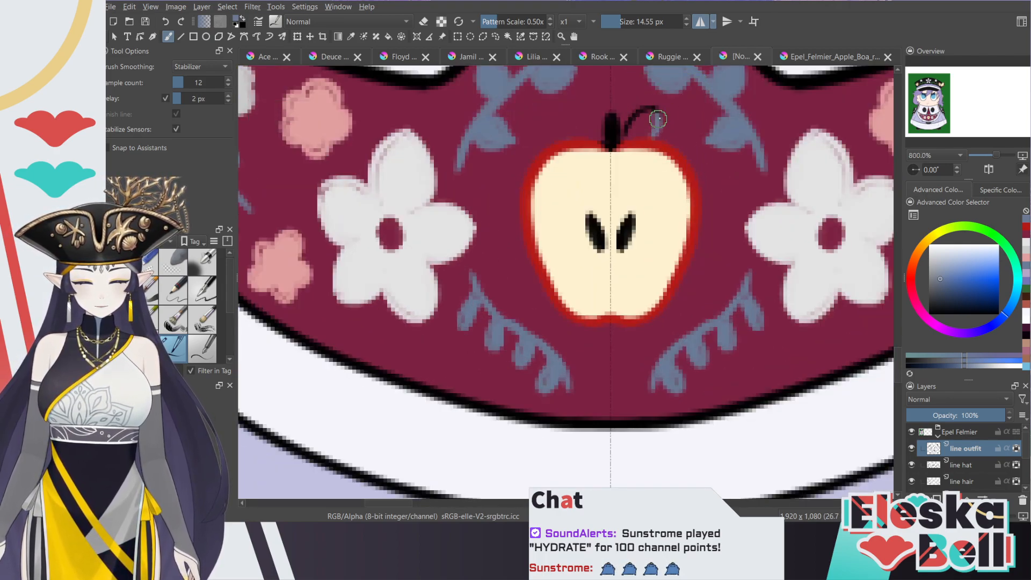
key("ctrl+z")
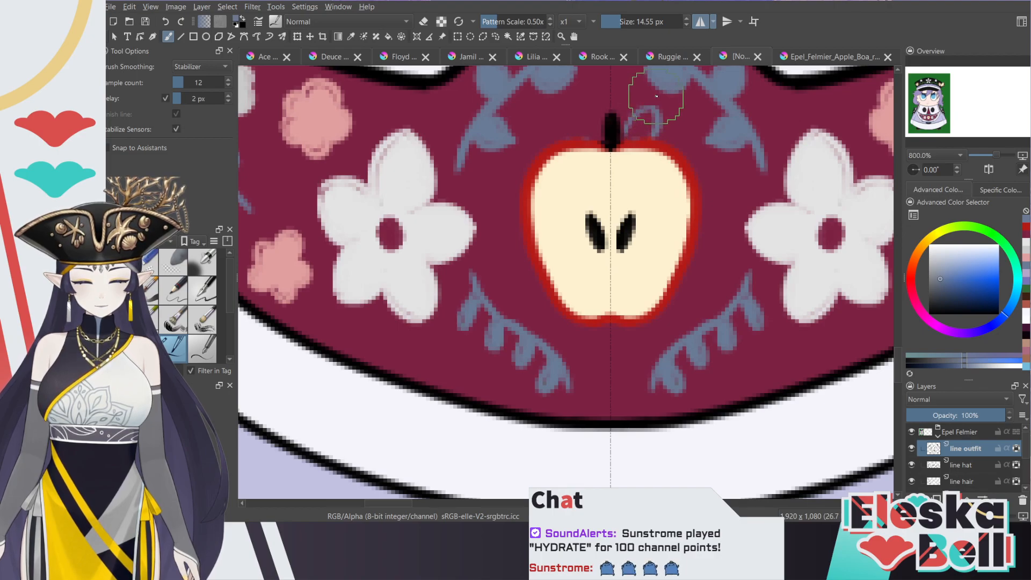
Step: Sample the apple outline's red and touch up the outline beneath the apple's leaf
left_click(350, 36)
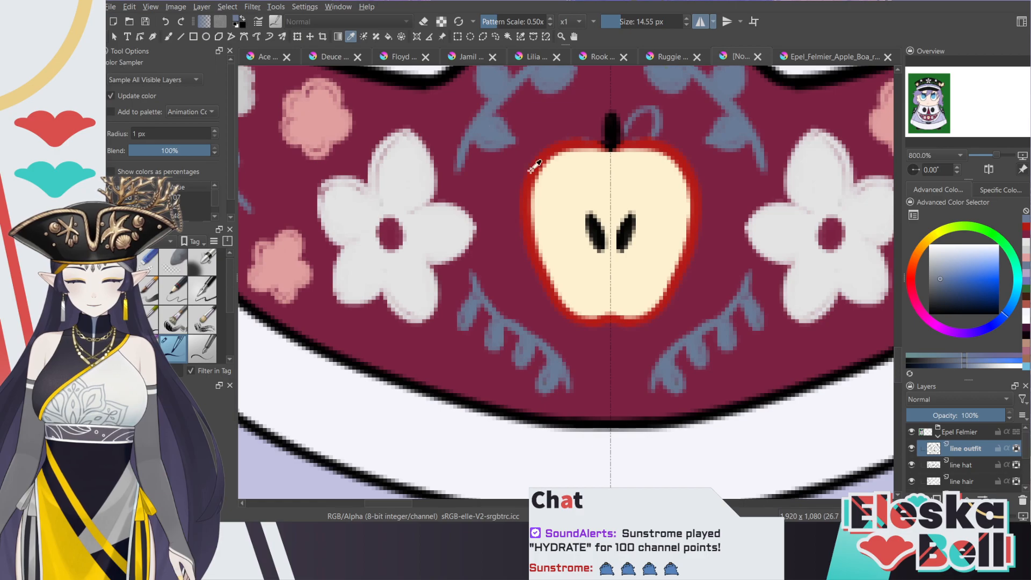
left_click(529, 184)
left_click(170, 38)
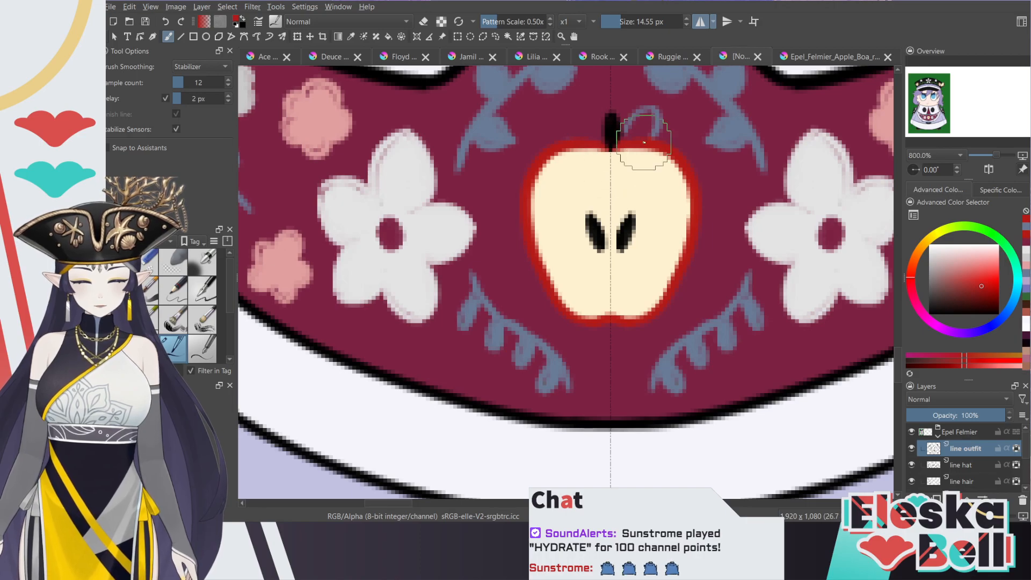
Step: Sample the light purple of the cuff line and recolor the white collar's outer edge lines over the bib's trim in it
scroll(958, 129, "down", 6)
scroll(958, 129, "up", 3)
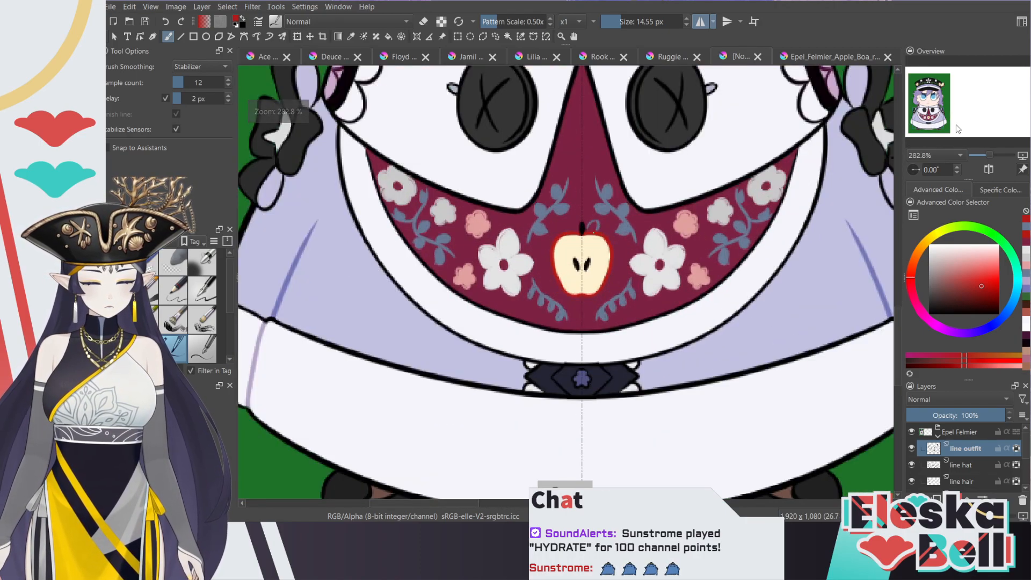
left_click_drag(940, 123, 938, 127)
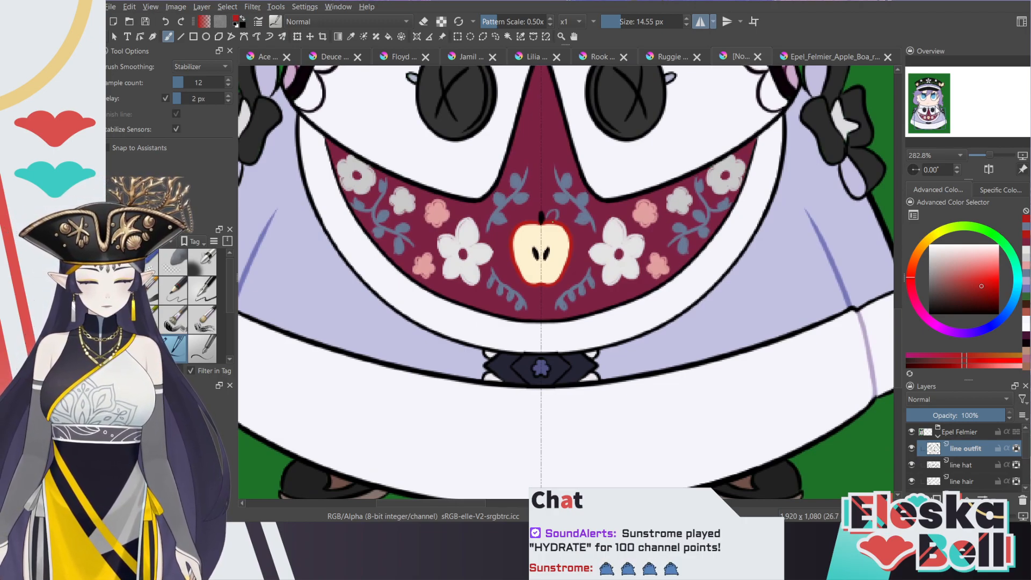
left_click(351, 37)
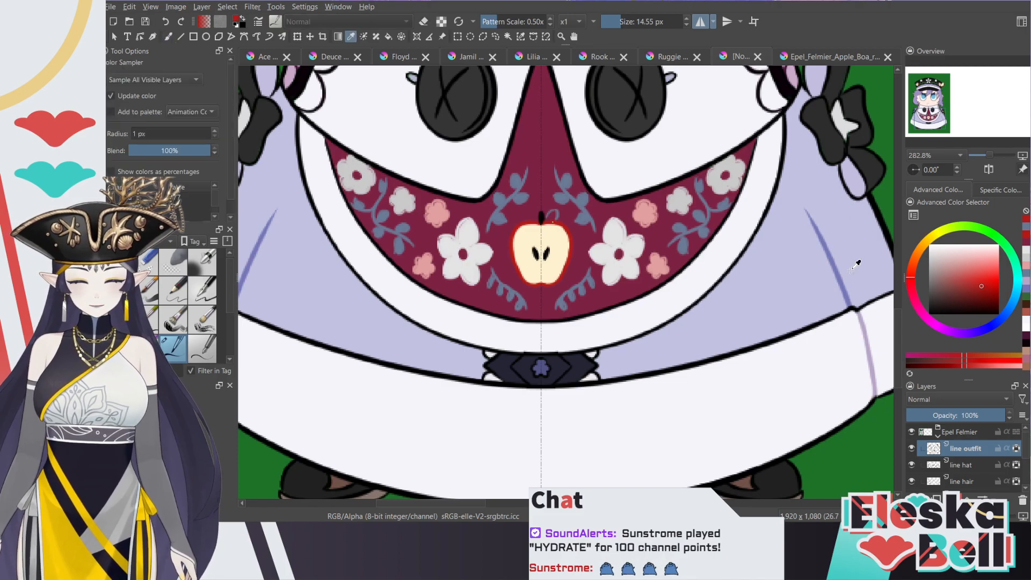
left_click(881, 354)
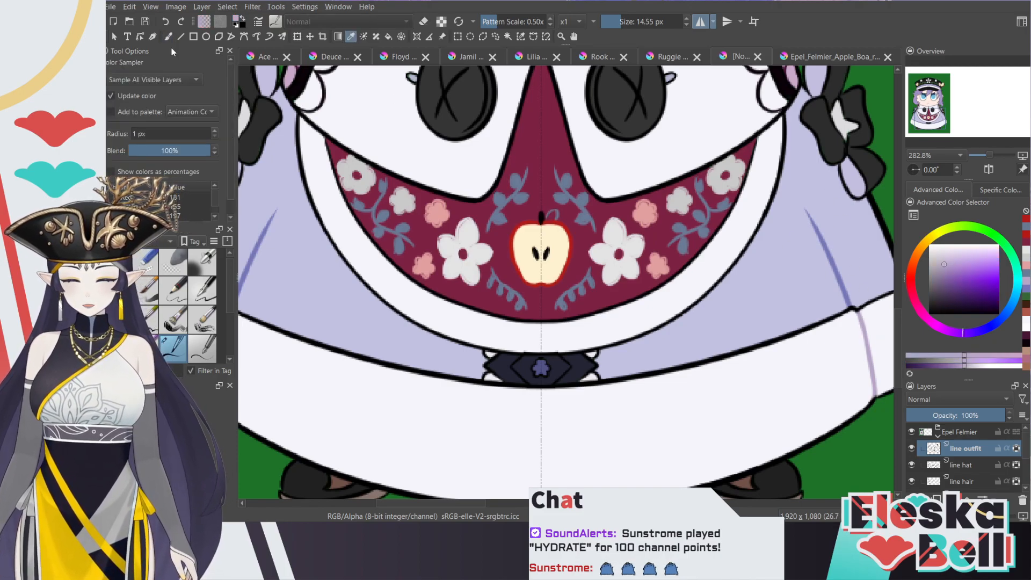
key("b")
left_click_drag(766, 133, 783, 108)
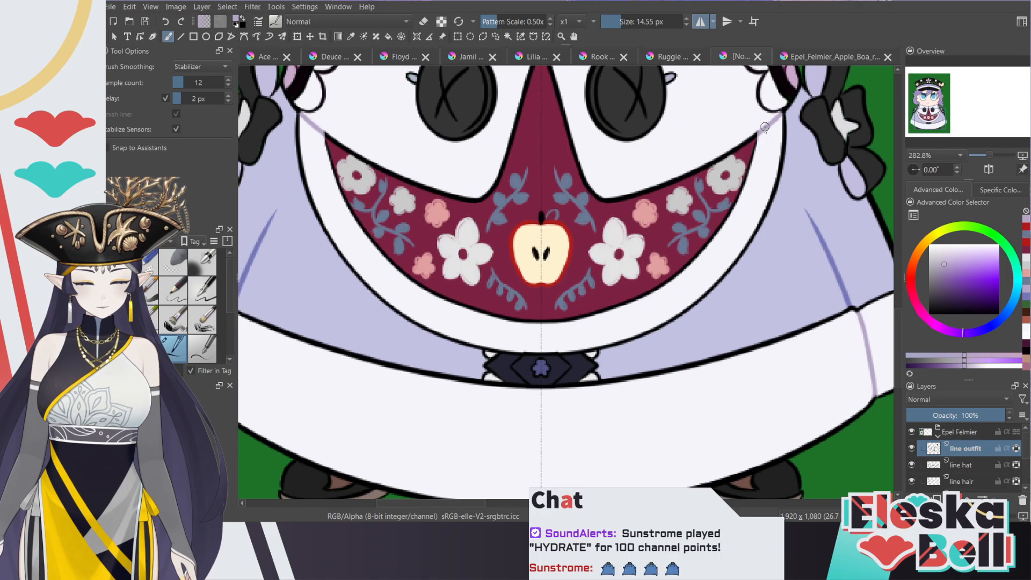
Step: Compare the whole chibi drawing with the full-body reference image fitted to the page
key("1")
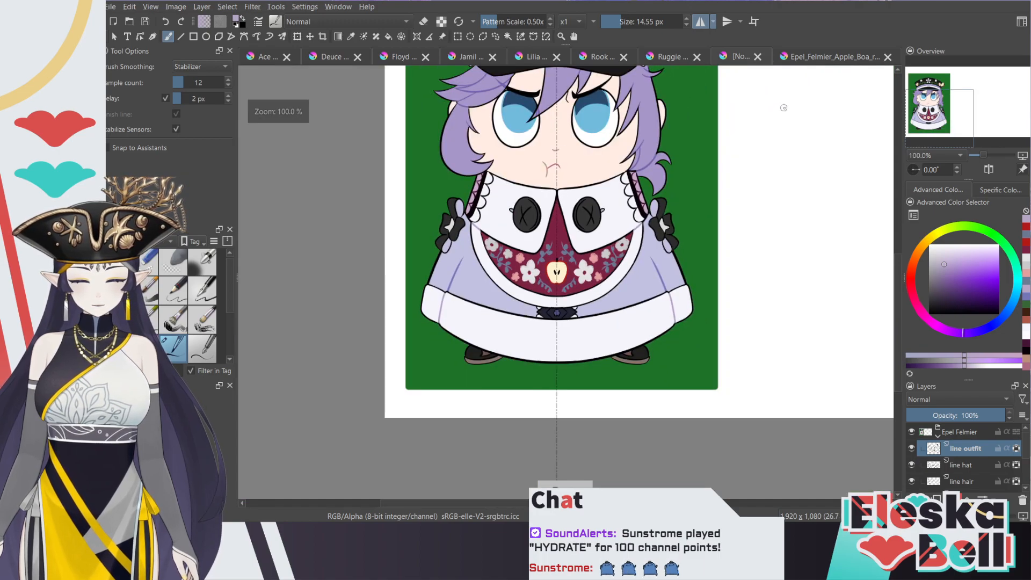
left_click(948, 103)
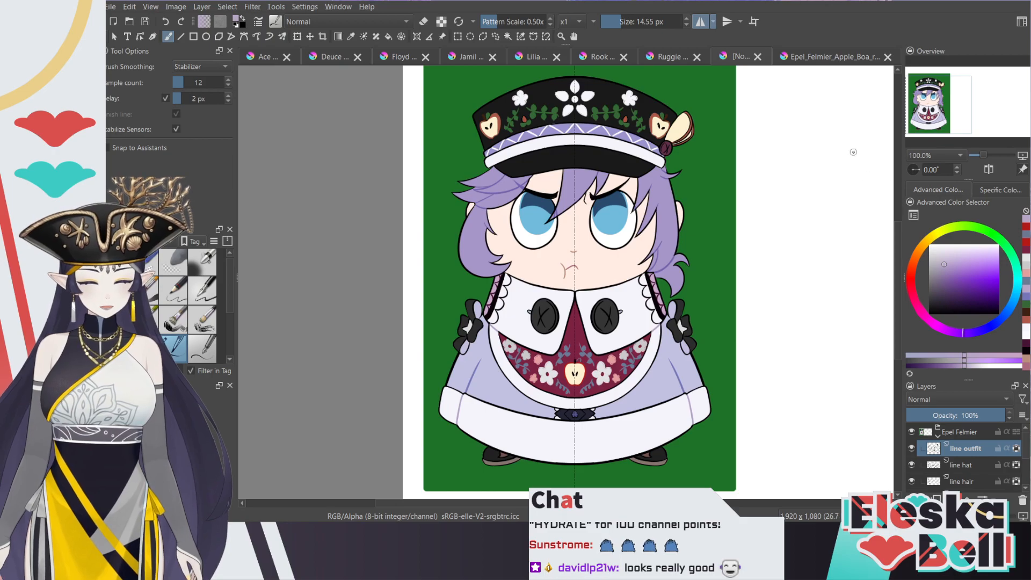
left_click(814, 58)
scroll(749, 131, "down", 4)
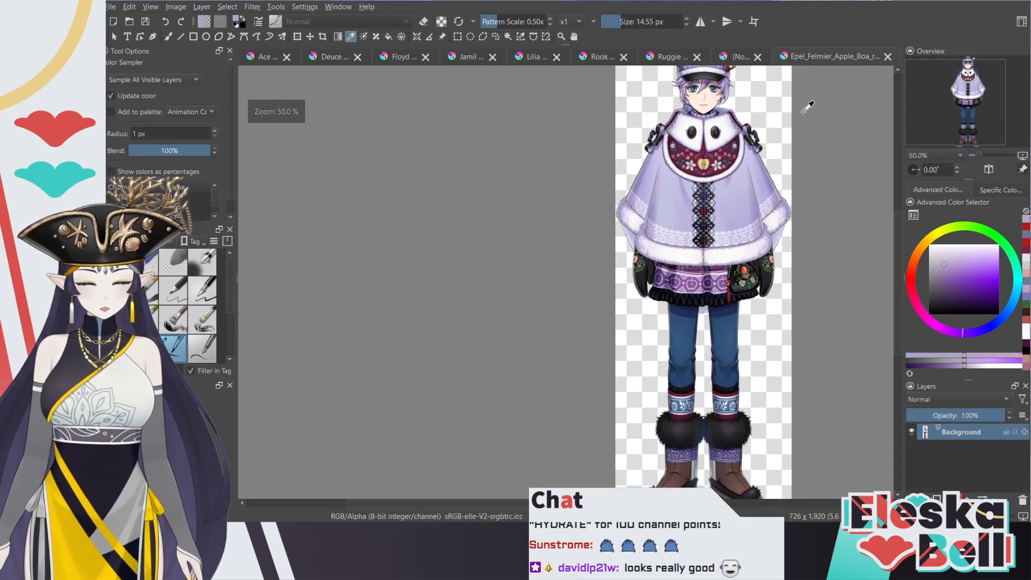
left_click_drag(985, 108, 1008, 108)
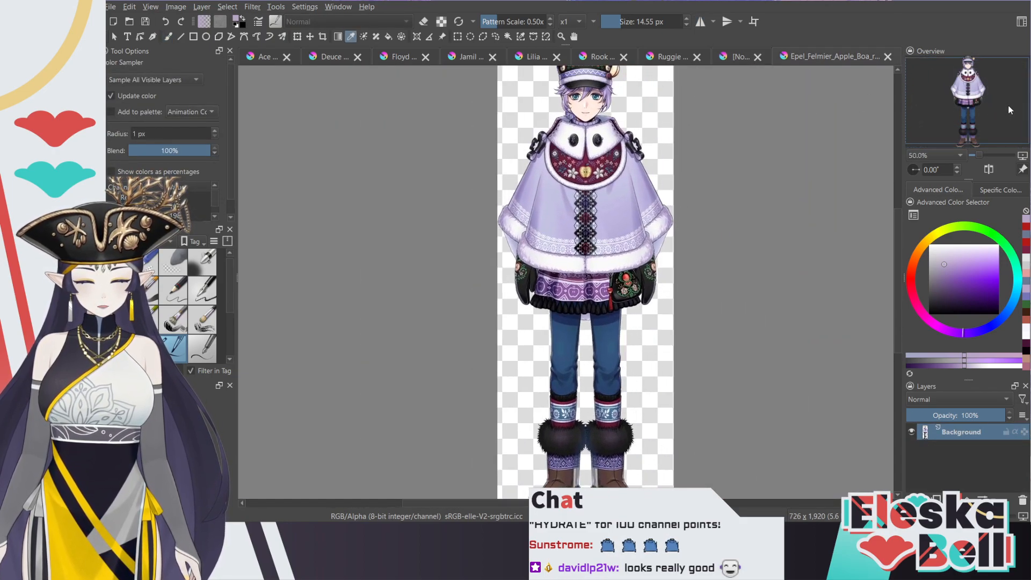
scroll(665, 130, "down", 1)
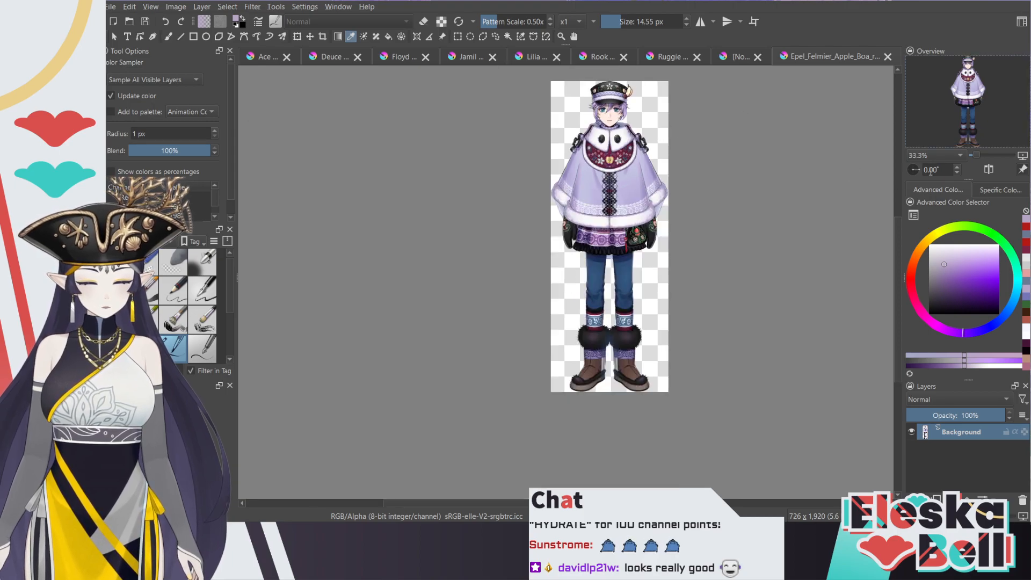
left_click(944, 156)
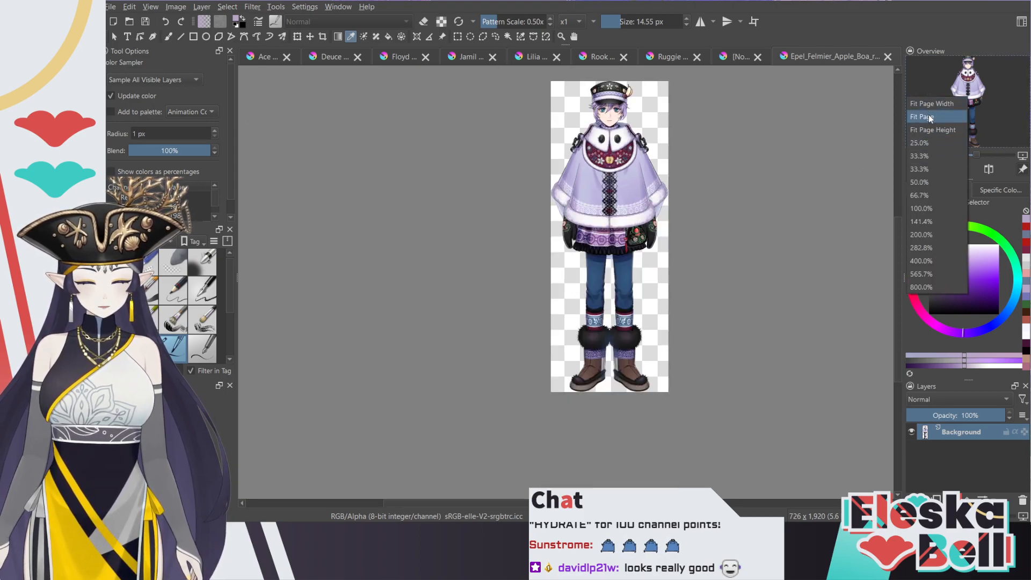
left_click(929, 117)
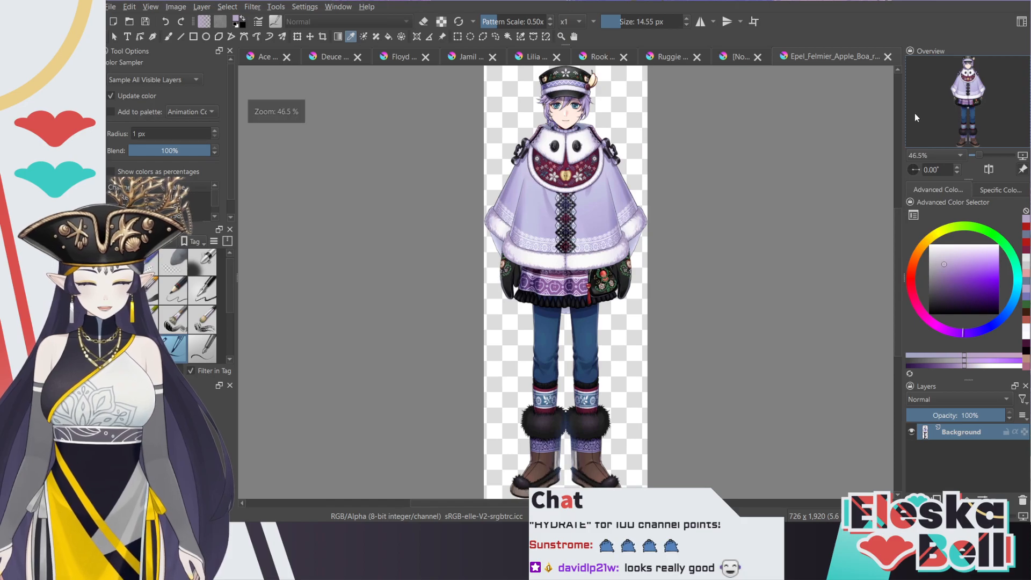
left_click(732, 57)
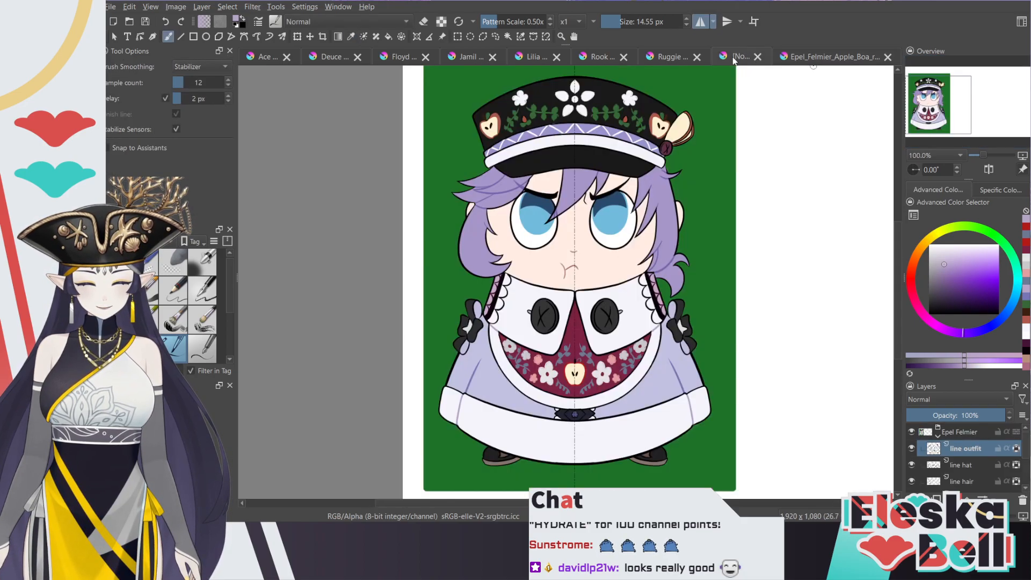
left_click(842, 56)
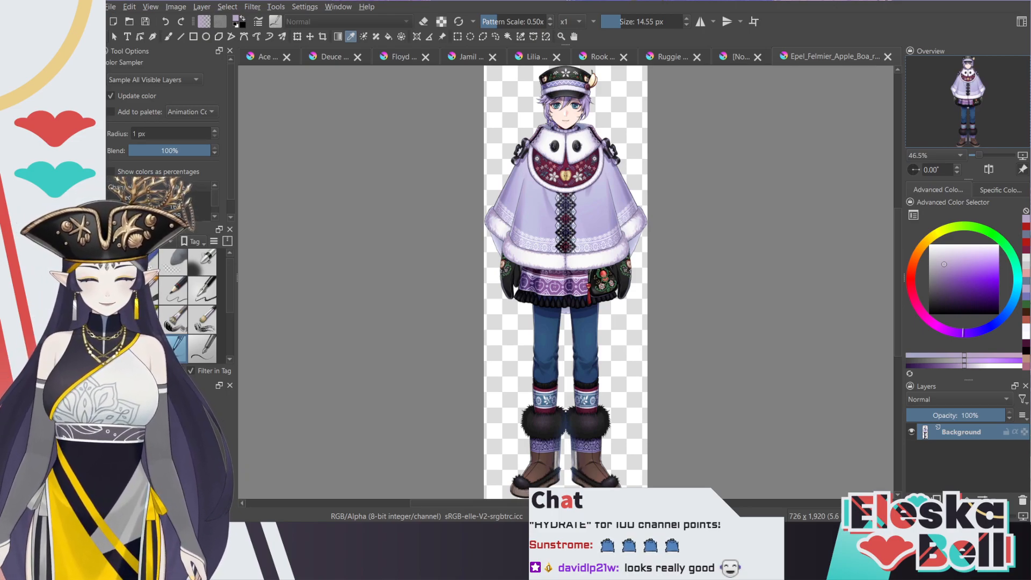
left_click(741, 56)
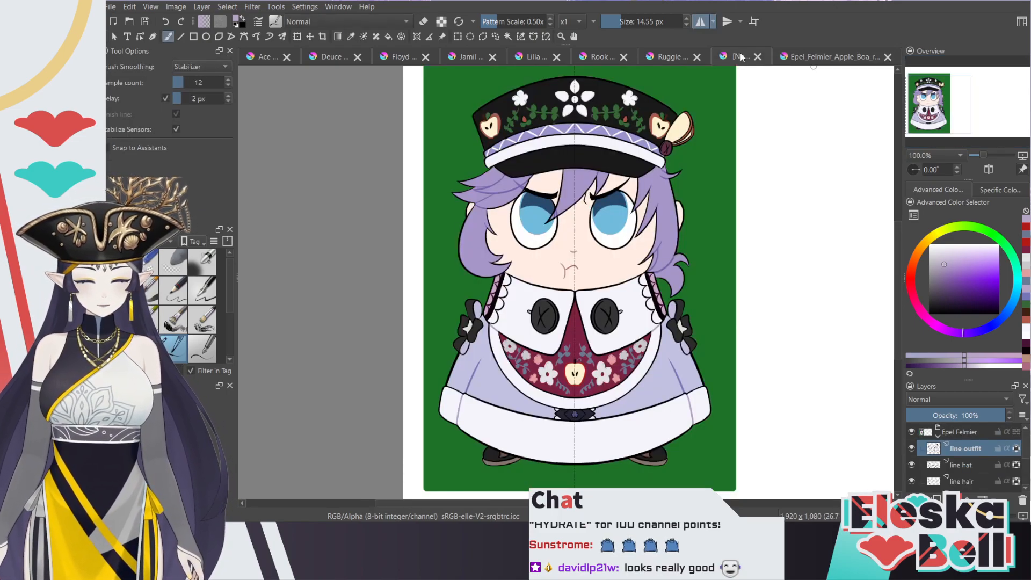
Step: Sample the blue-grey of the bib's leaves for the brush and make the color layer active
left_click(947, 109)
scroll(946, 111, "up", 5)
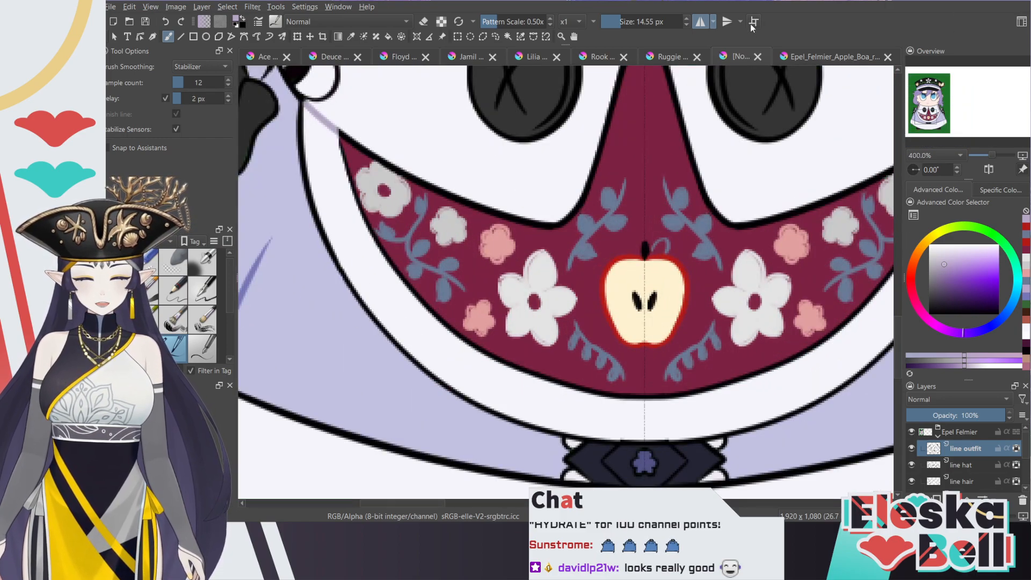
key("p")
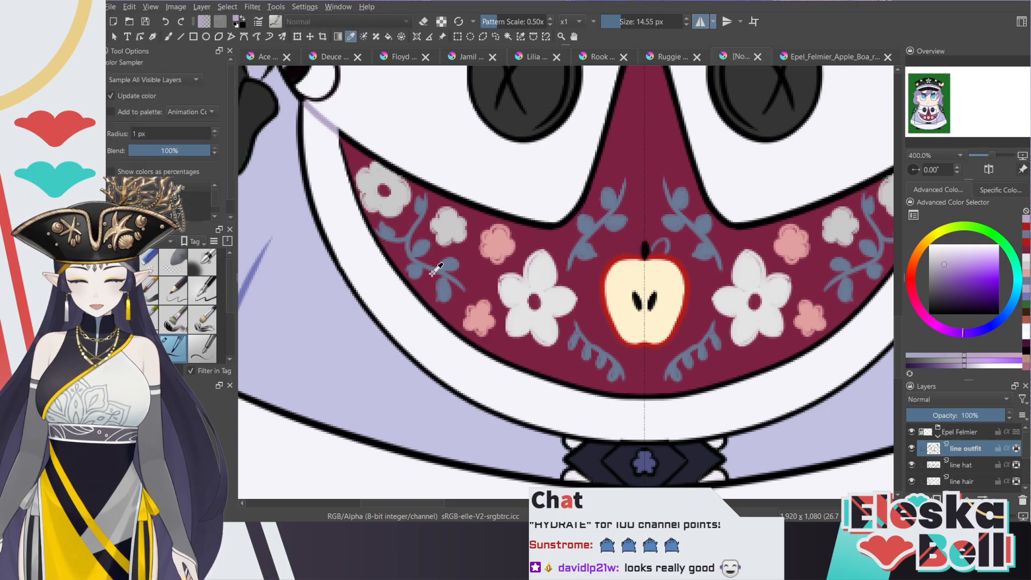
left_click(423, 246)
left_click(167, 37)
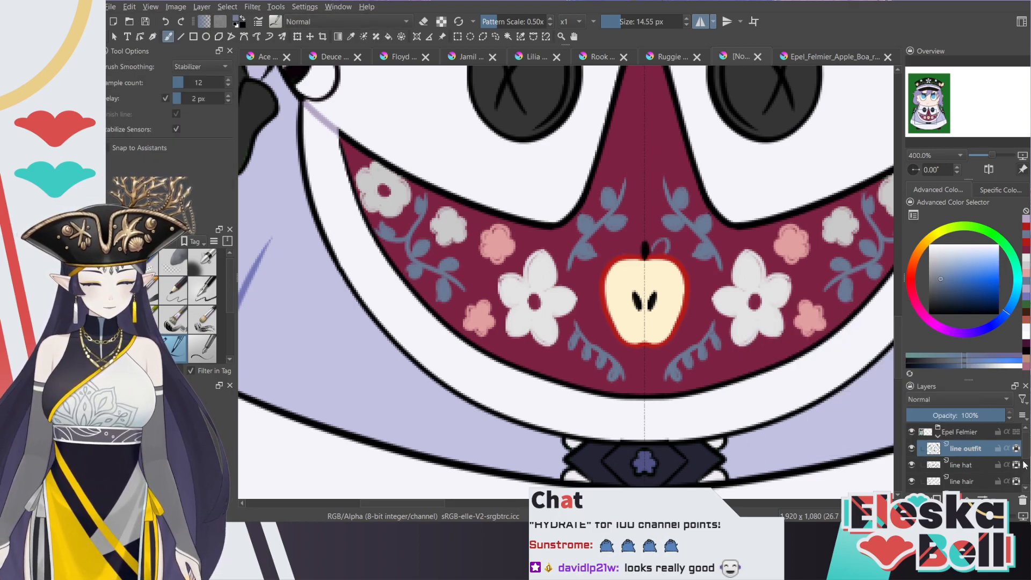
scroll(967, 456, "down", 3)
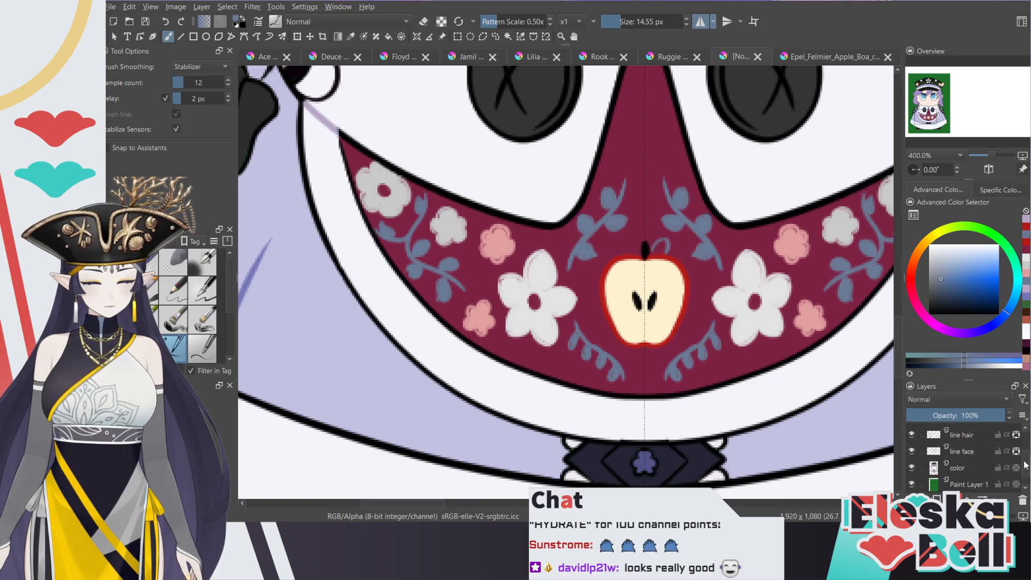
left_click(966, 463)
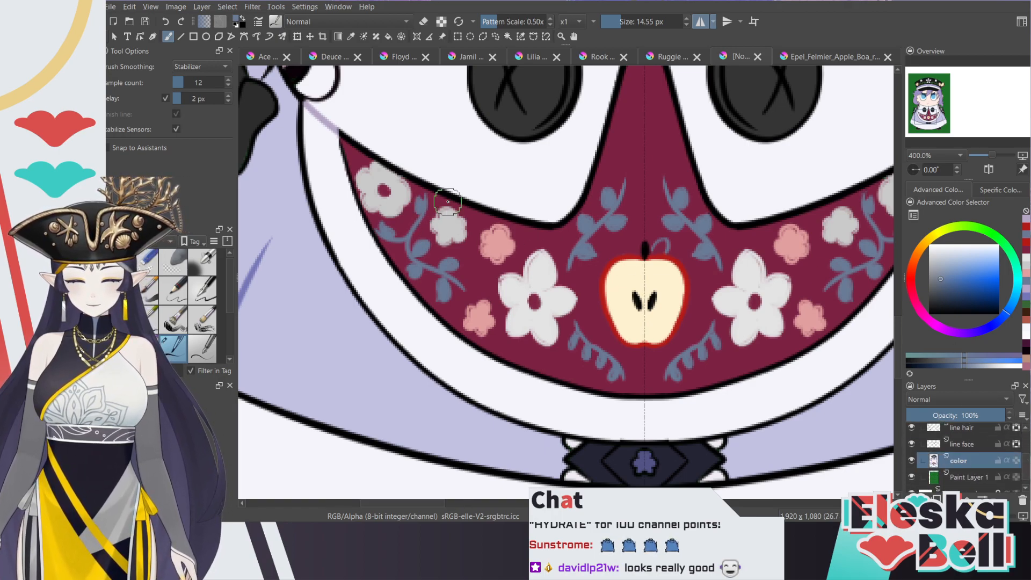
Step: Fill the leaf on the bib's apple with blue-grey on the color layer, using a 4.16 px brush with horizontal mirroring off
left_click_drag(934, 120, 933, 122)
key("plus")
key("plus")
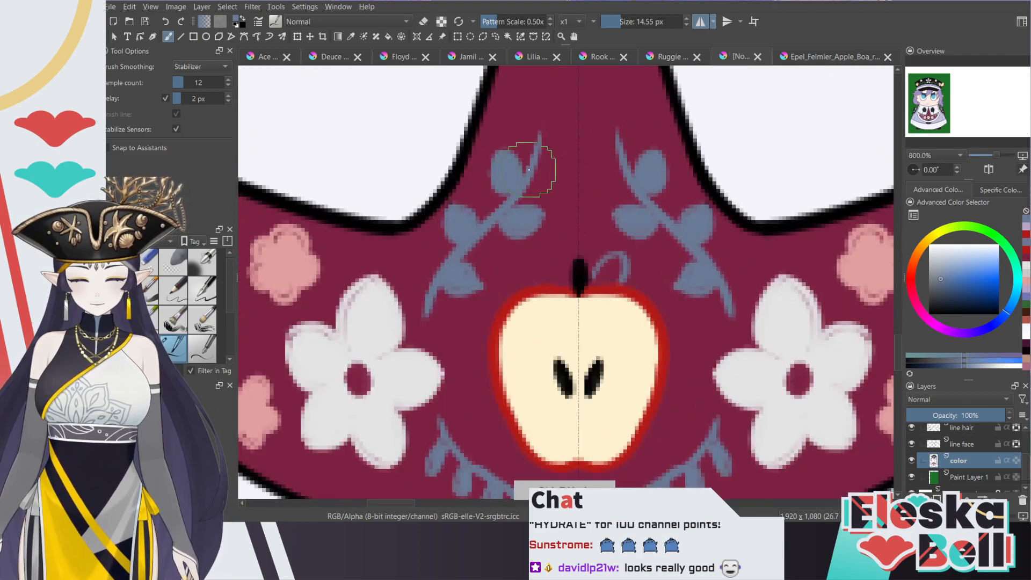
left_click_drag(529, 169, 502, 183)
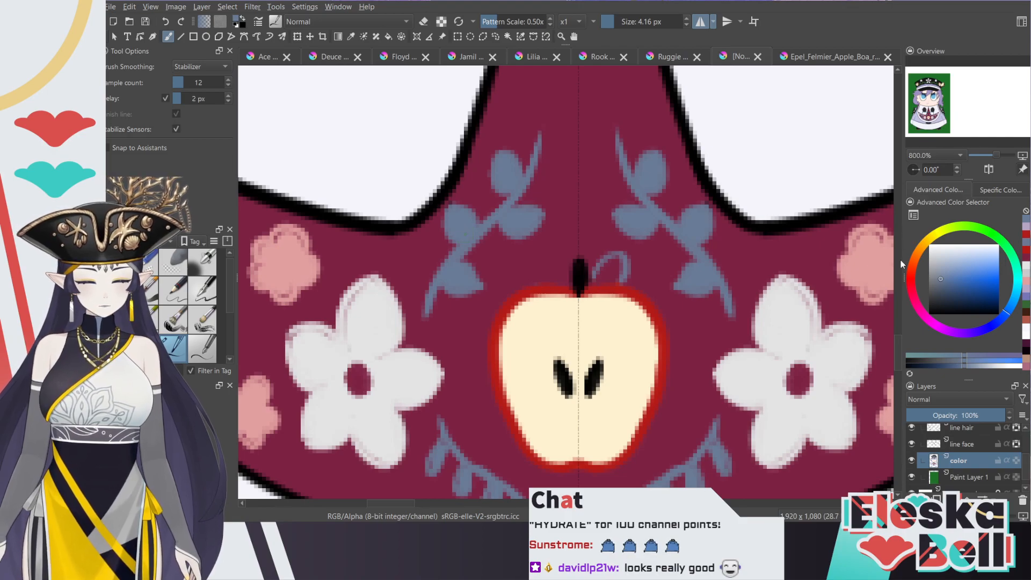
scroll(897, 343, "down", 3)
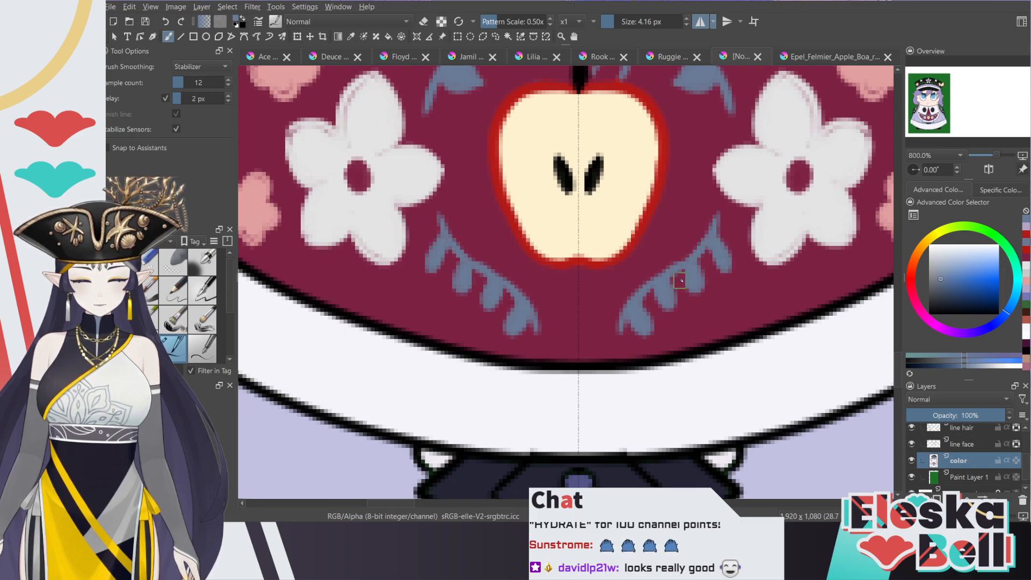
key("minus")
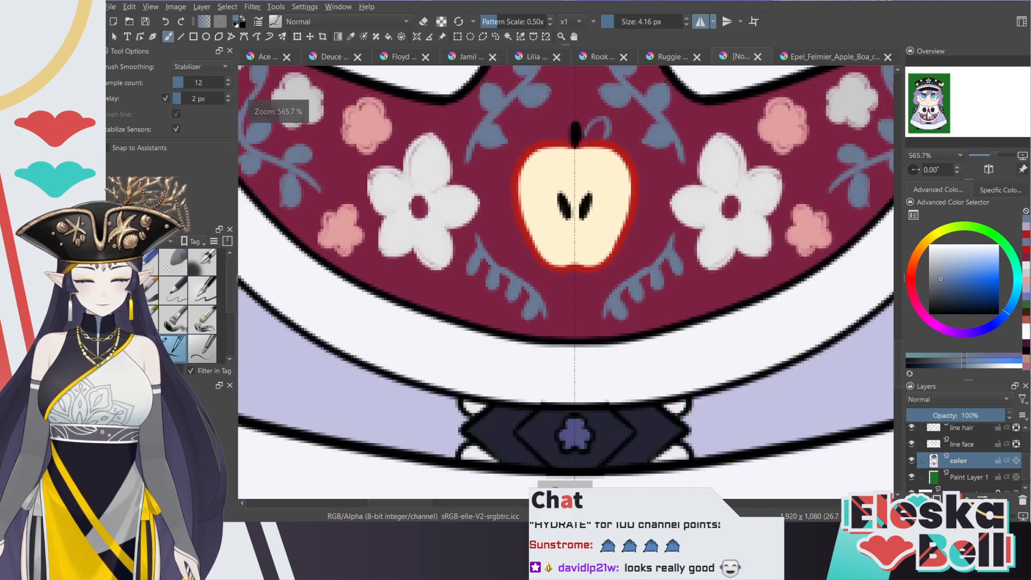
scroll(929, 155, "up", 1)
left_click_drag(897, 369, 897, 351)
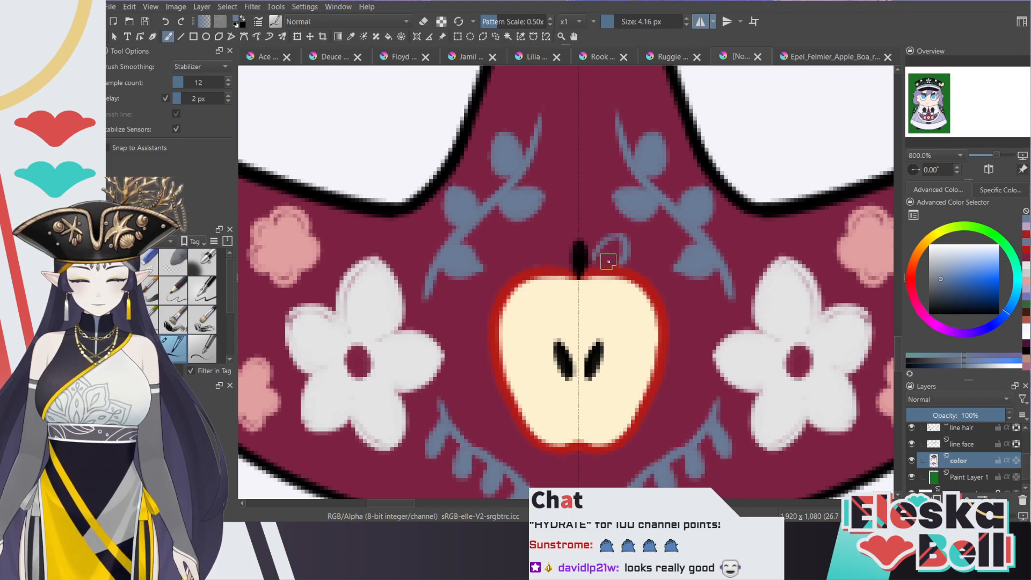
mouse_move(615, 261)
left_mouse_down()
mouse_move(594, 263)
mouse_move(636, 230)
mouse_move(622, 263)
mouse_move(594, 266)
mouse_move(613, 242)
mouse_move(616, 258)
mouse_move(602, 260)
mouse_move(617, 249)
mouse_move(617, 265)
mouse_move(621, 242)
mouse_move(609, 260)
left_mouse_up()
key("ctrl+z")
left_click(699, 22)
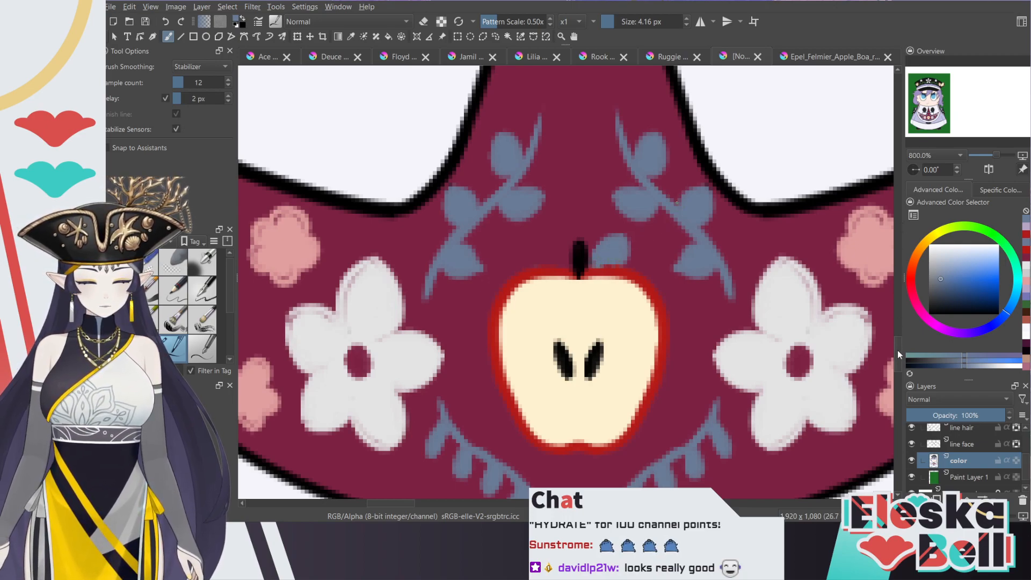
Step: Retrace the lower stem of the blue-grey leaf branch near the bib's outer edge and turn horizontal mirroring back on
scroll(685, 321, "down", 4)
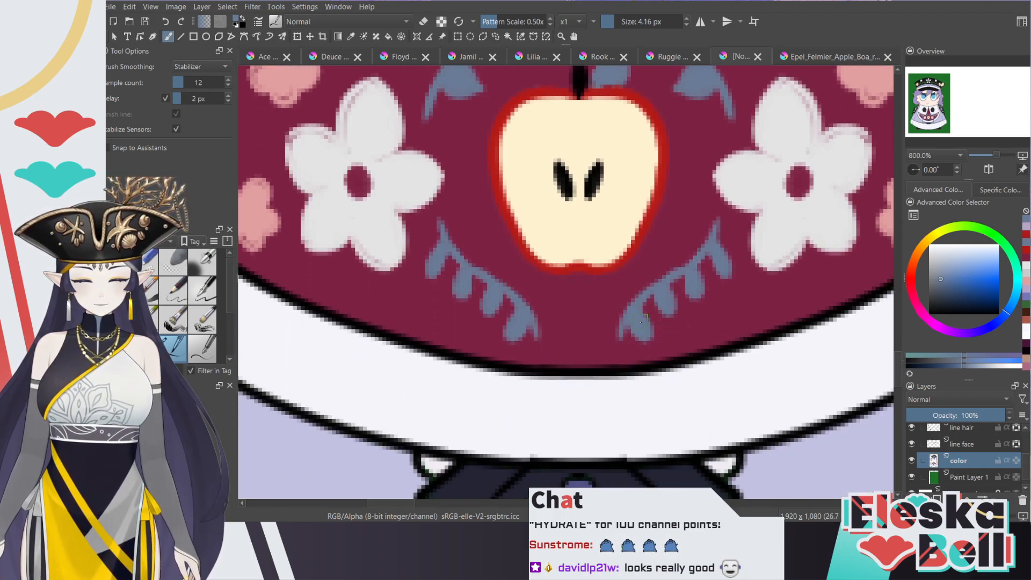
left_click_drag(389, 504, 419, 505)
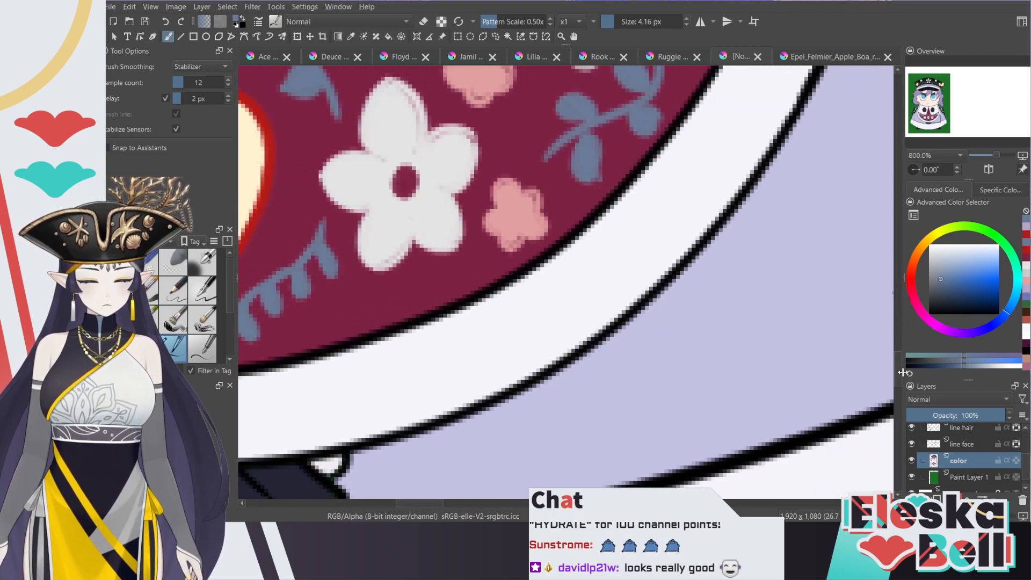
scroll(896, 359, "up", 5)
left_click_drag(544, 385, 590, 358)
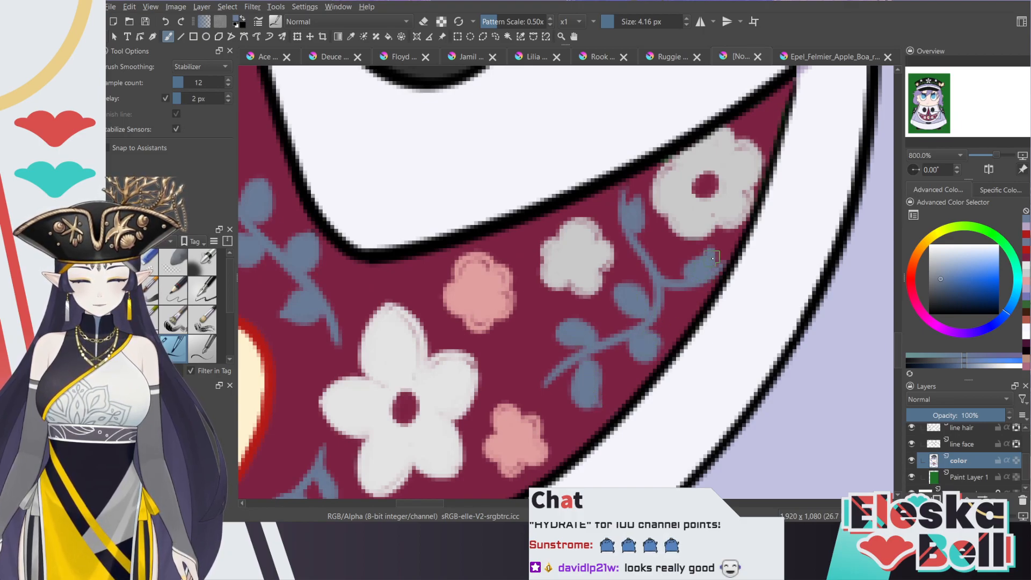
left_click(702, 23)
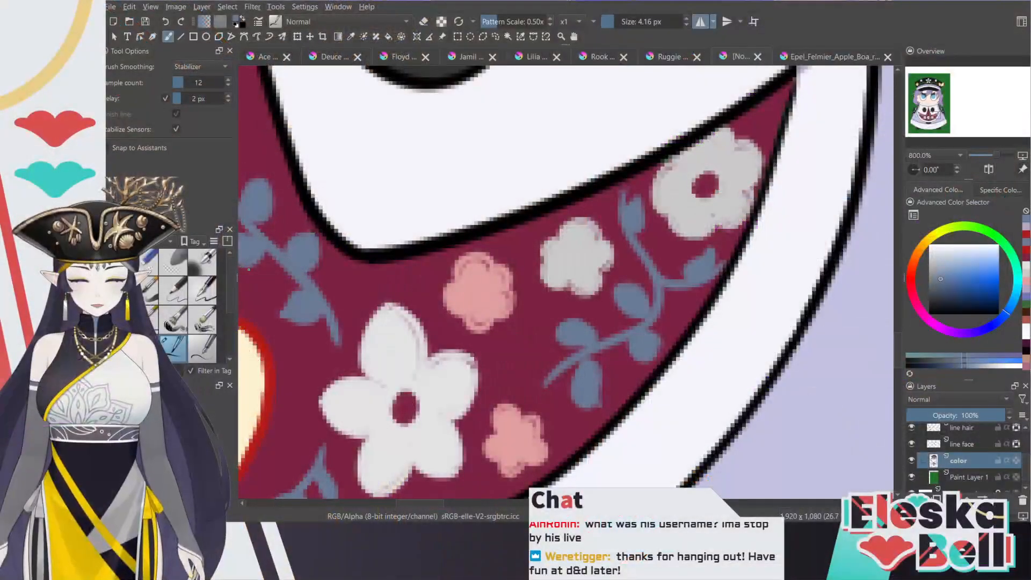
Step: Turn horizontal mirroring off and check the whole chibi drawing against the full-body reference image
scroll(989, 95, "down", 7)
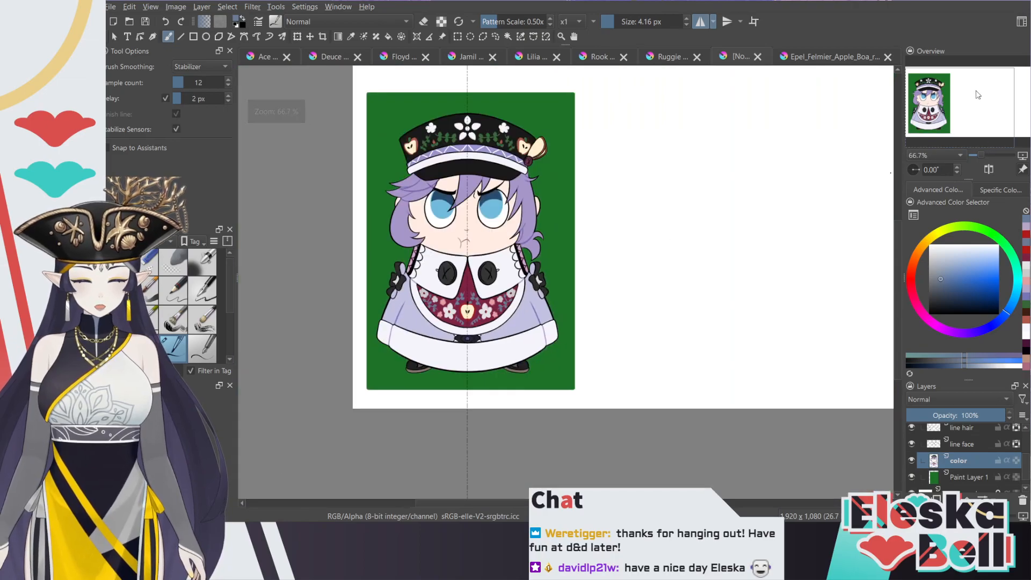
scroll(989, 95, "up", 2)
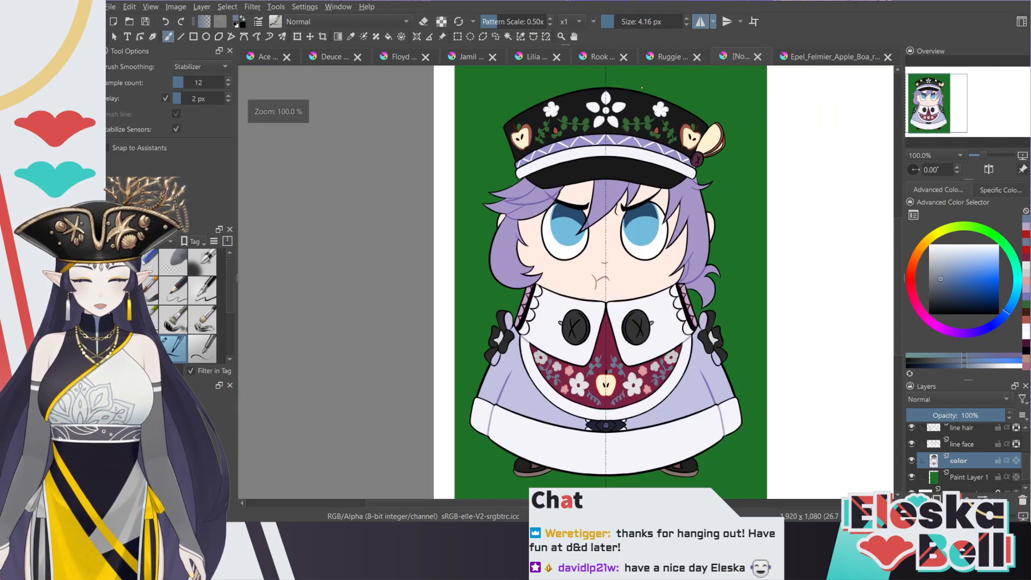
left_click(700, 22)
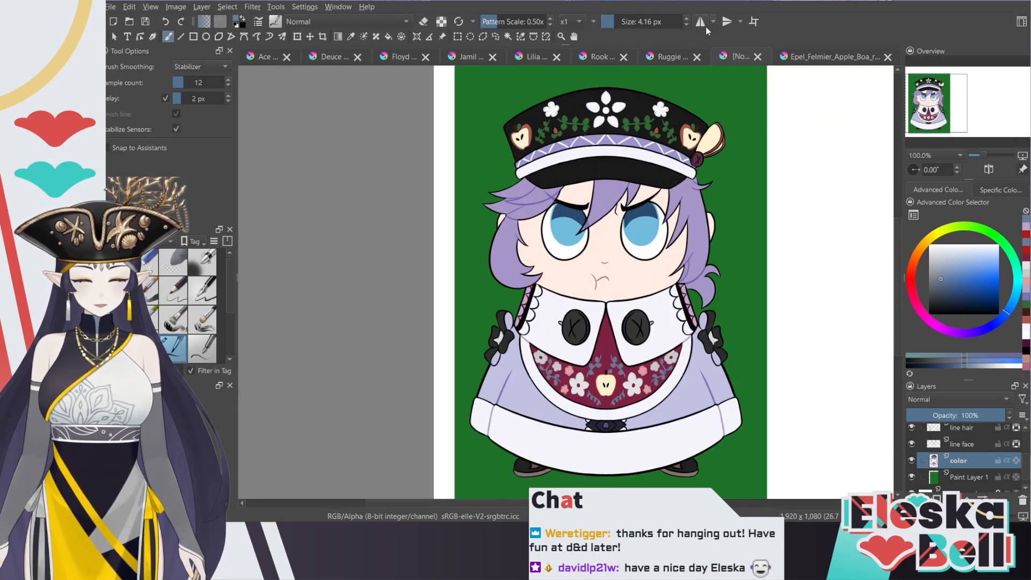
left_click(820, 57)
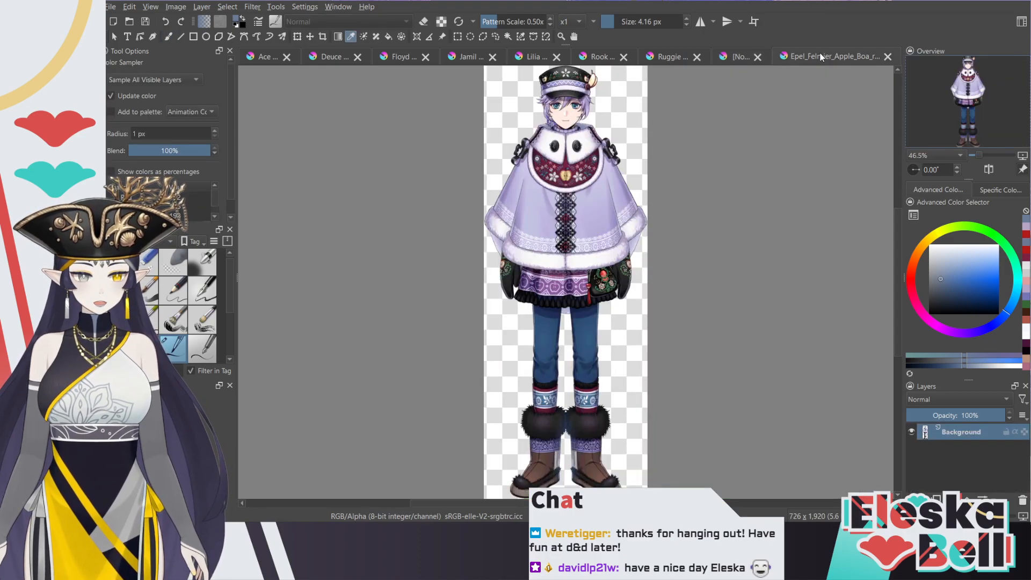
left_click(734, 61)
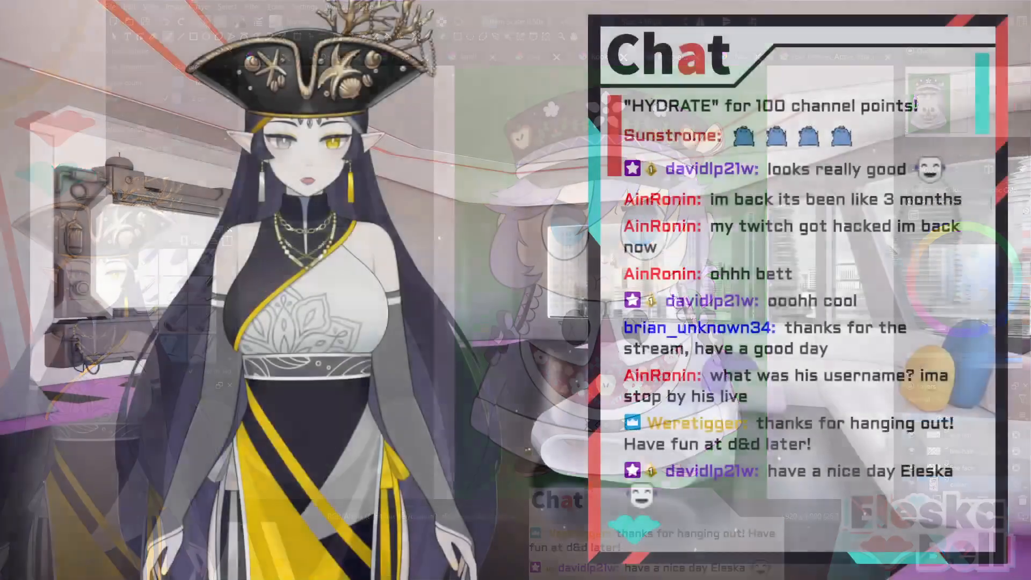